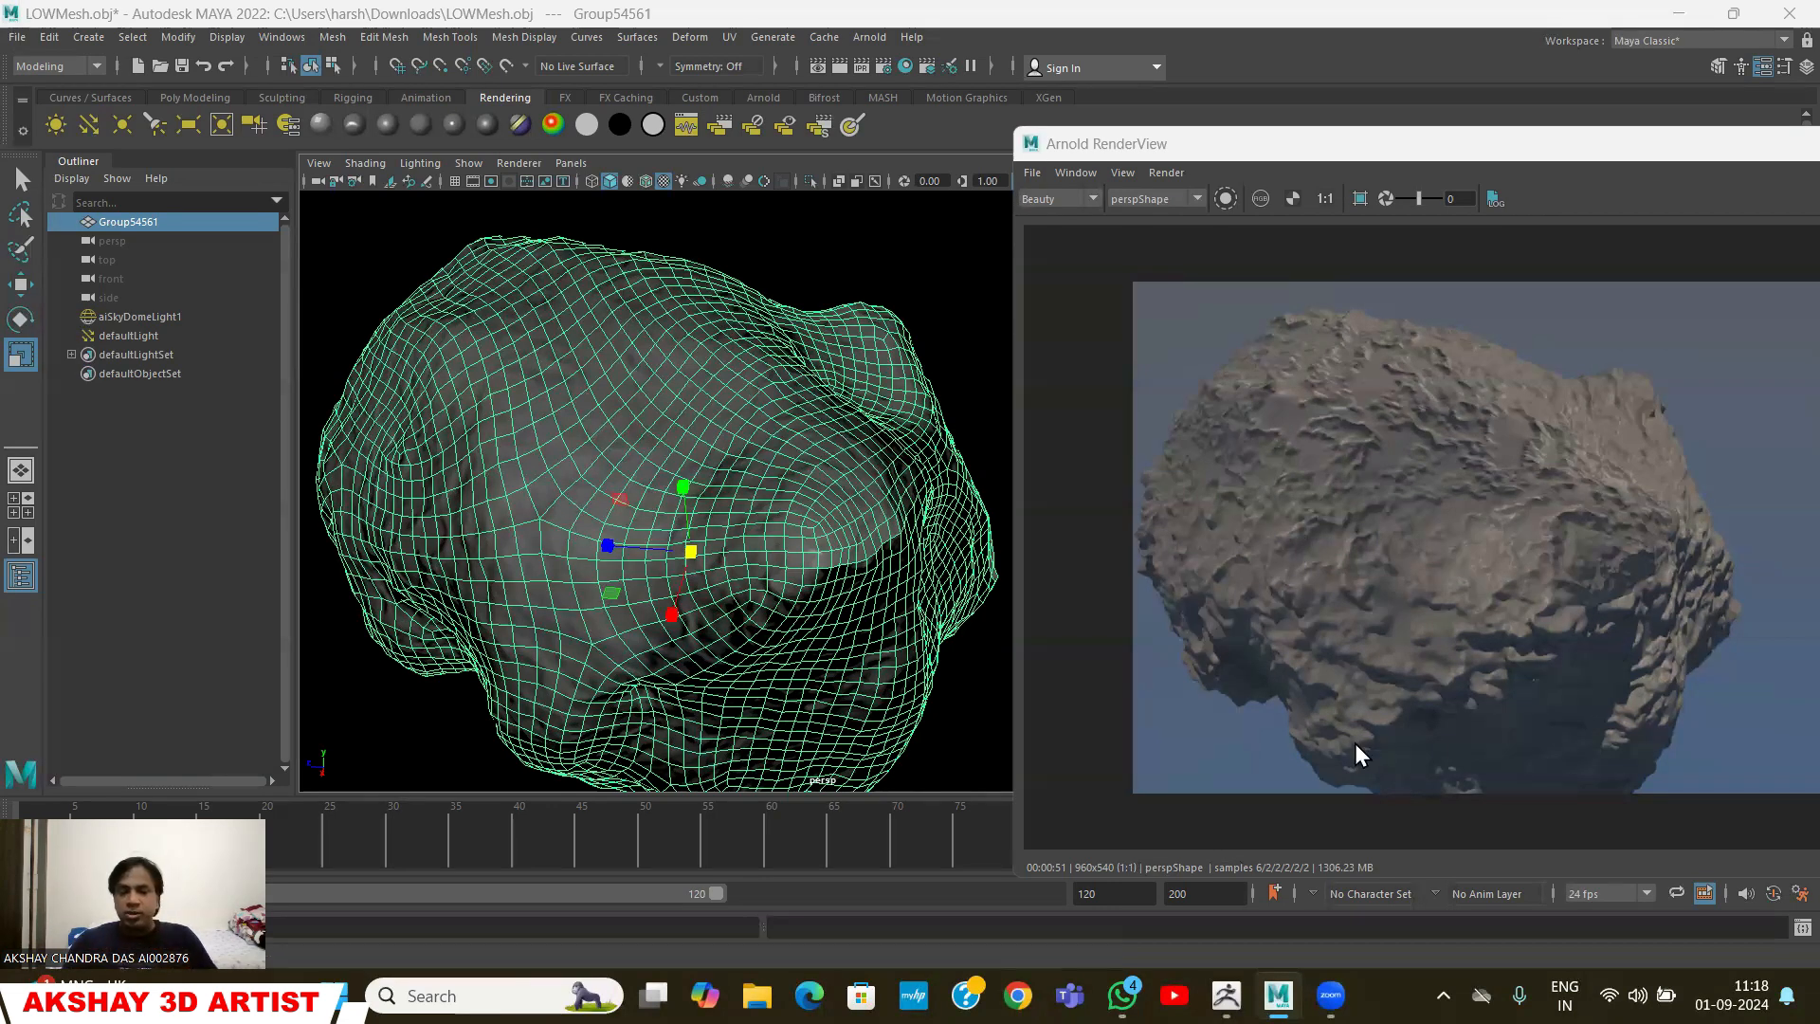
Switch to ZBrush, where the LOWMesh rock sculpt is open
key("alt+Tab")
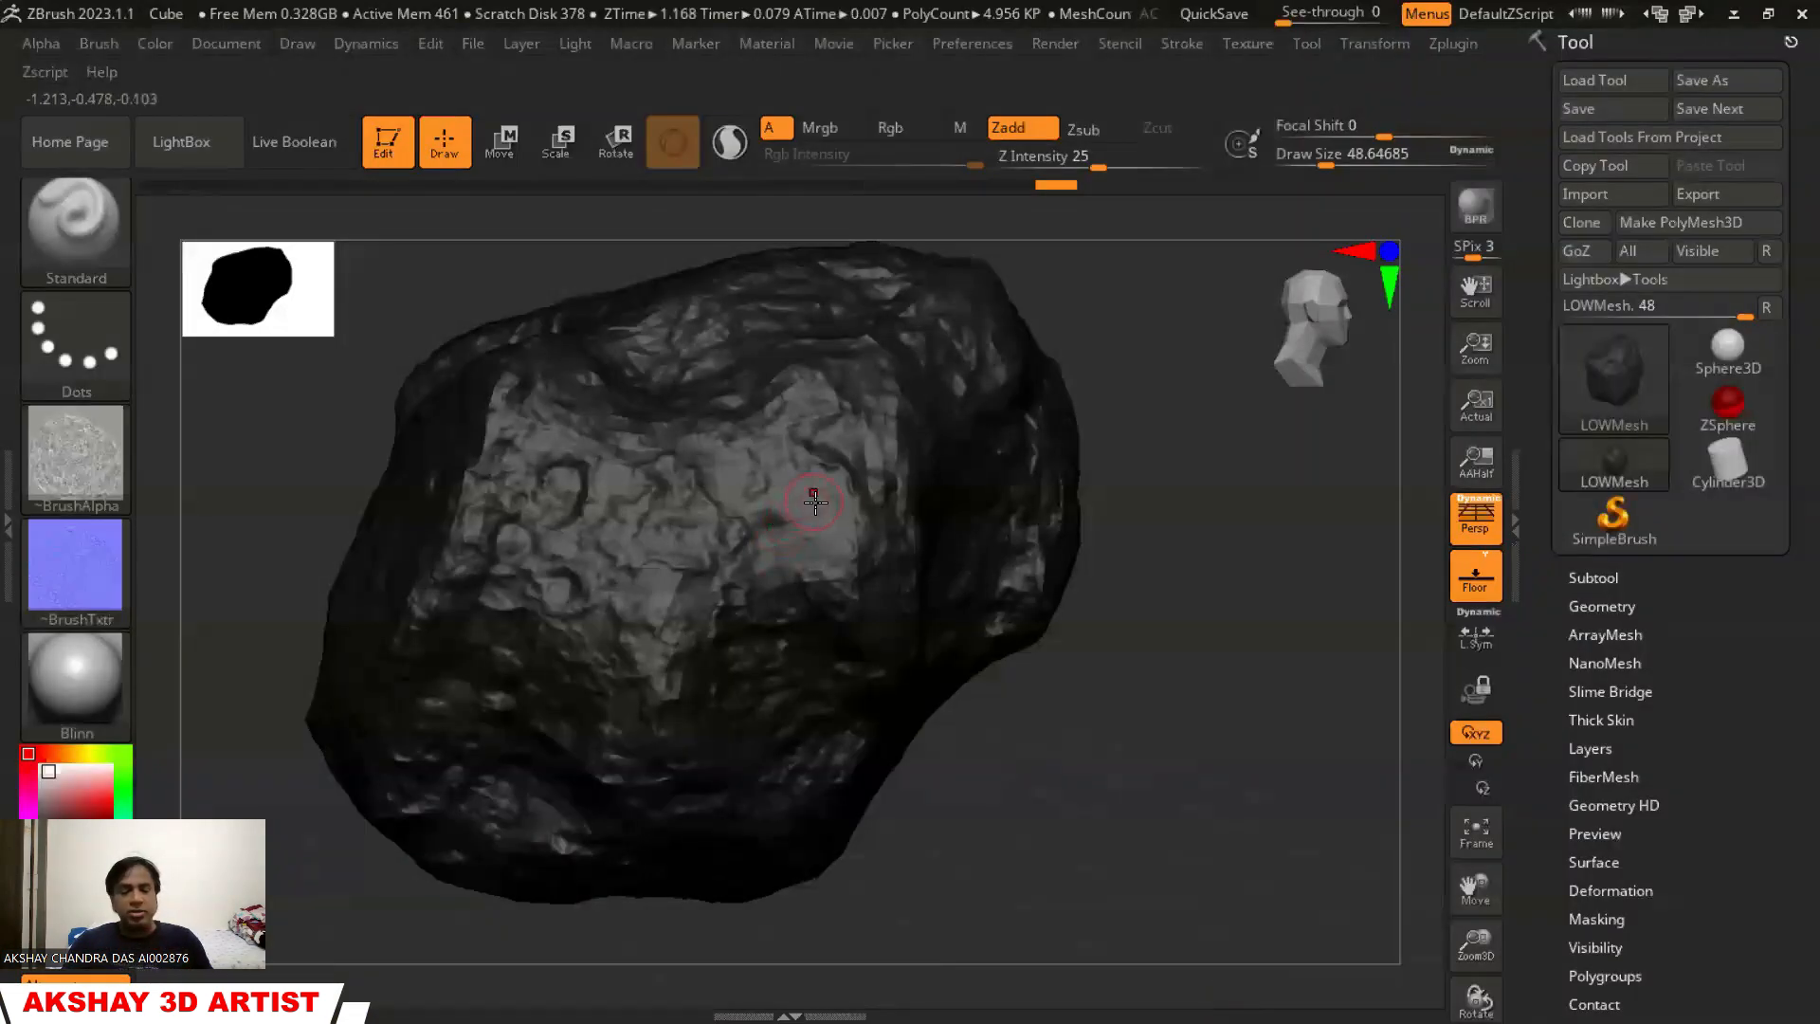
left_click(1098, 741)
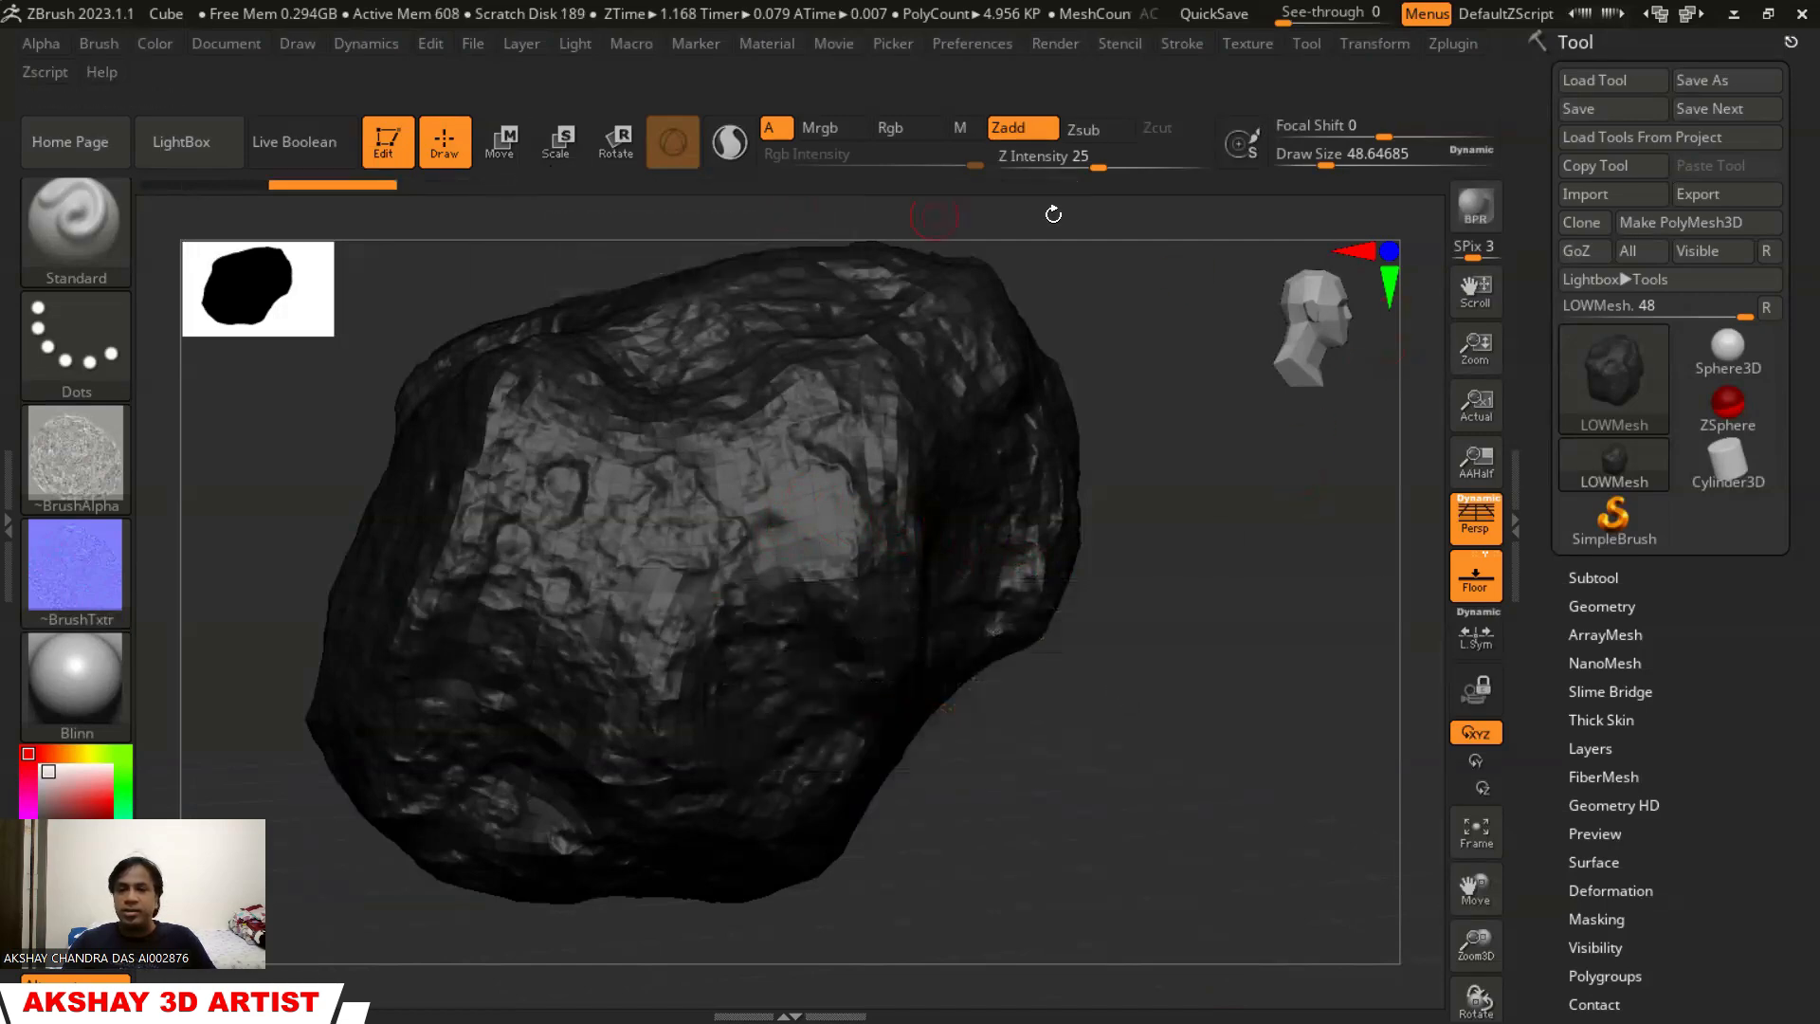
left_click(217, 44)
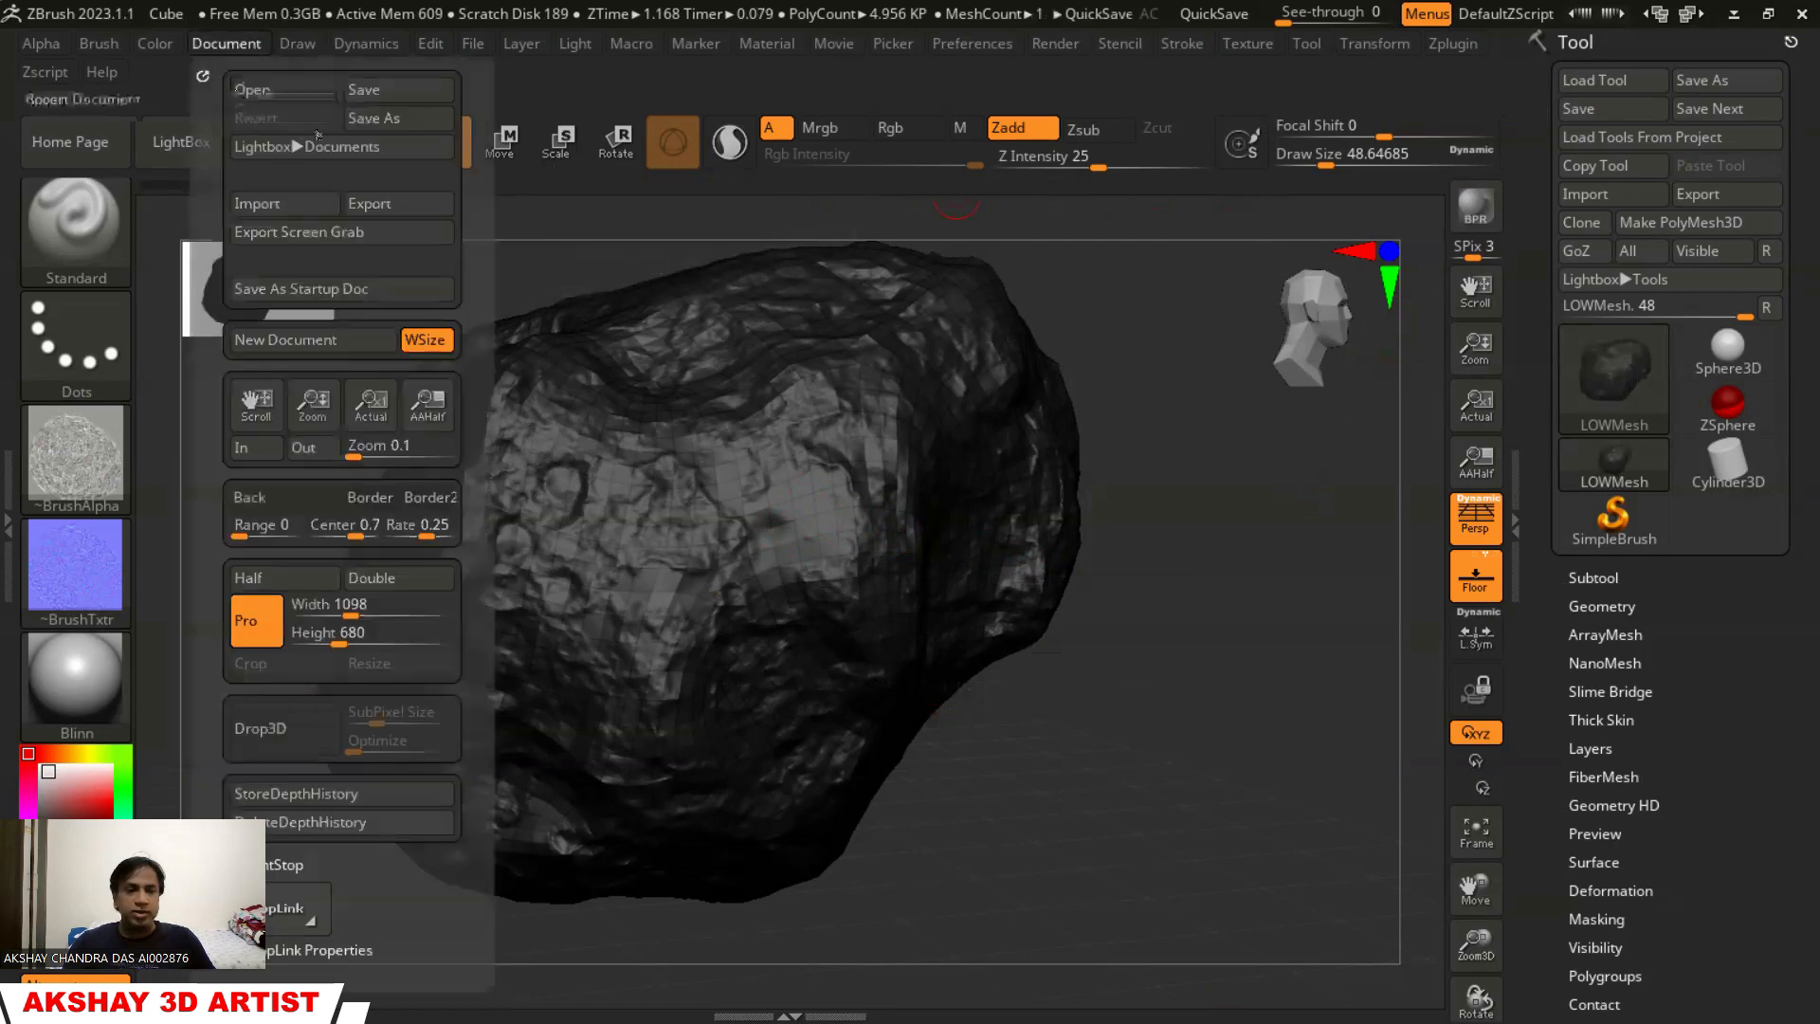
left_click(282, 344)
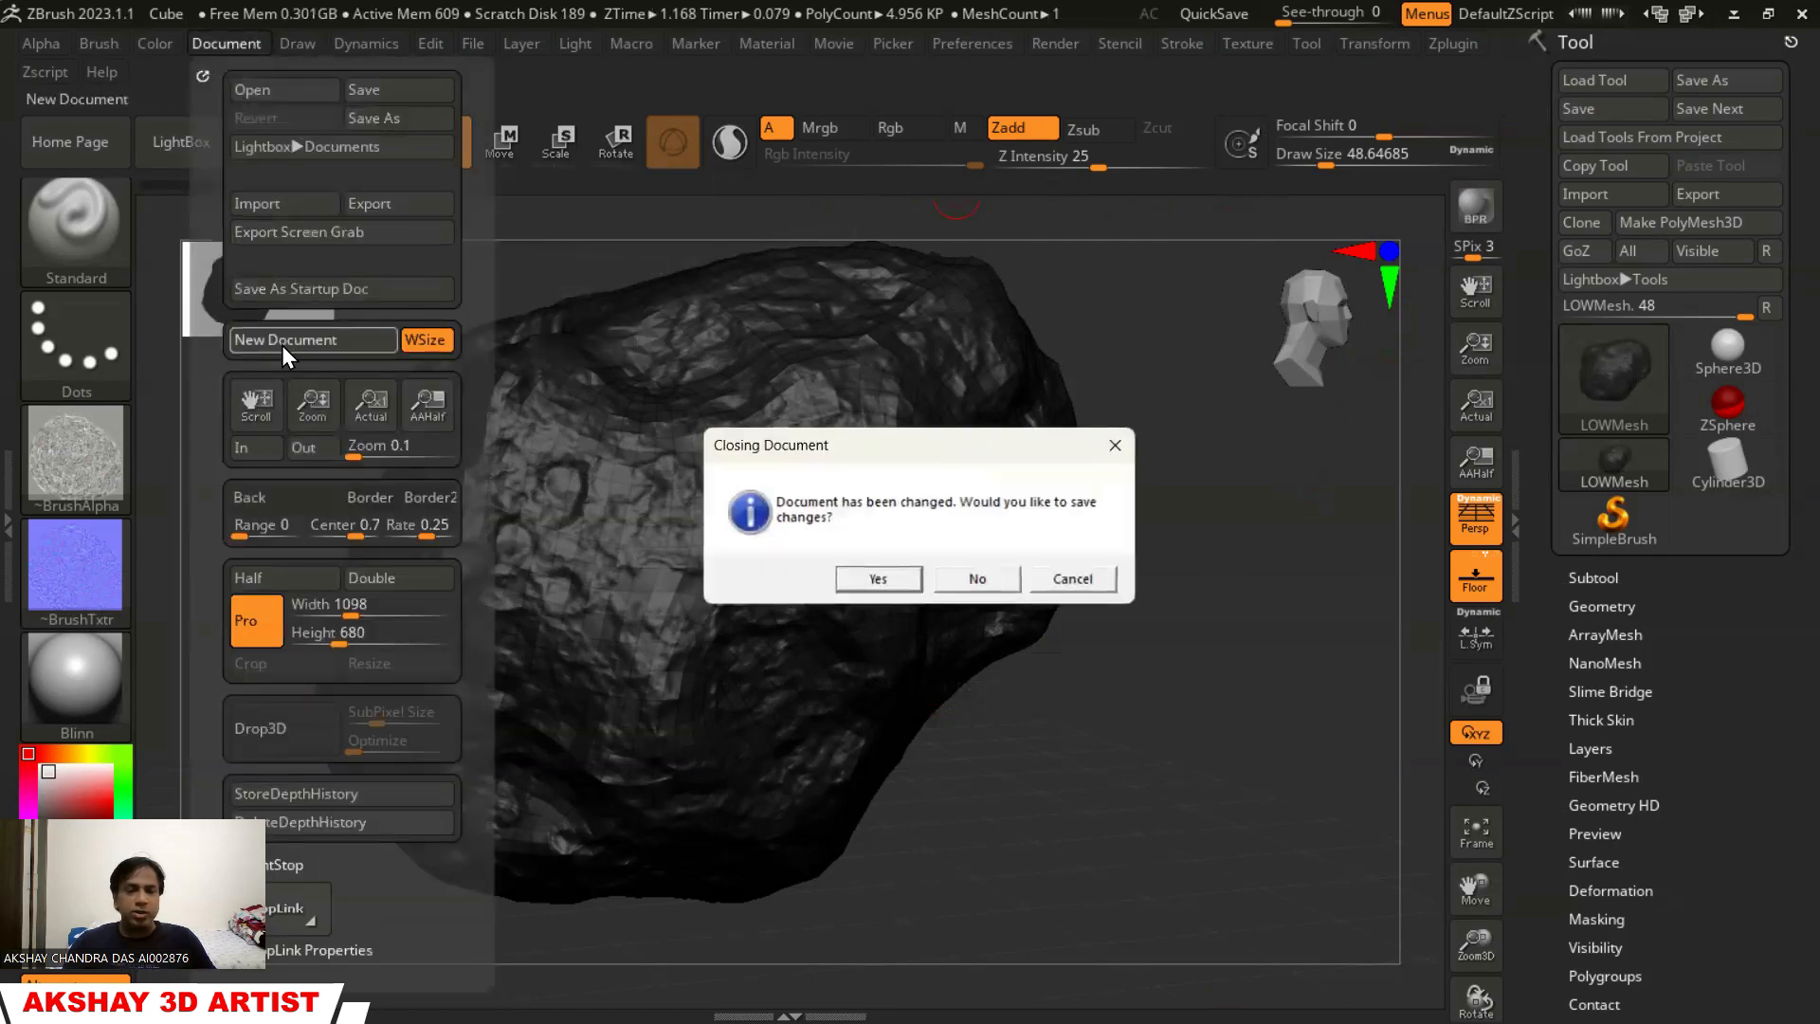
left_click(865, 577)
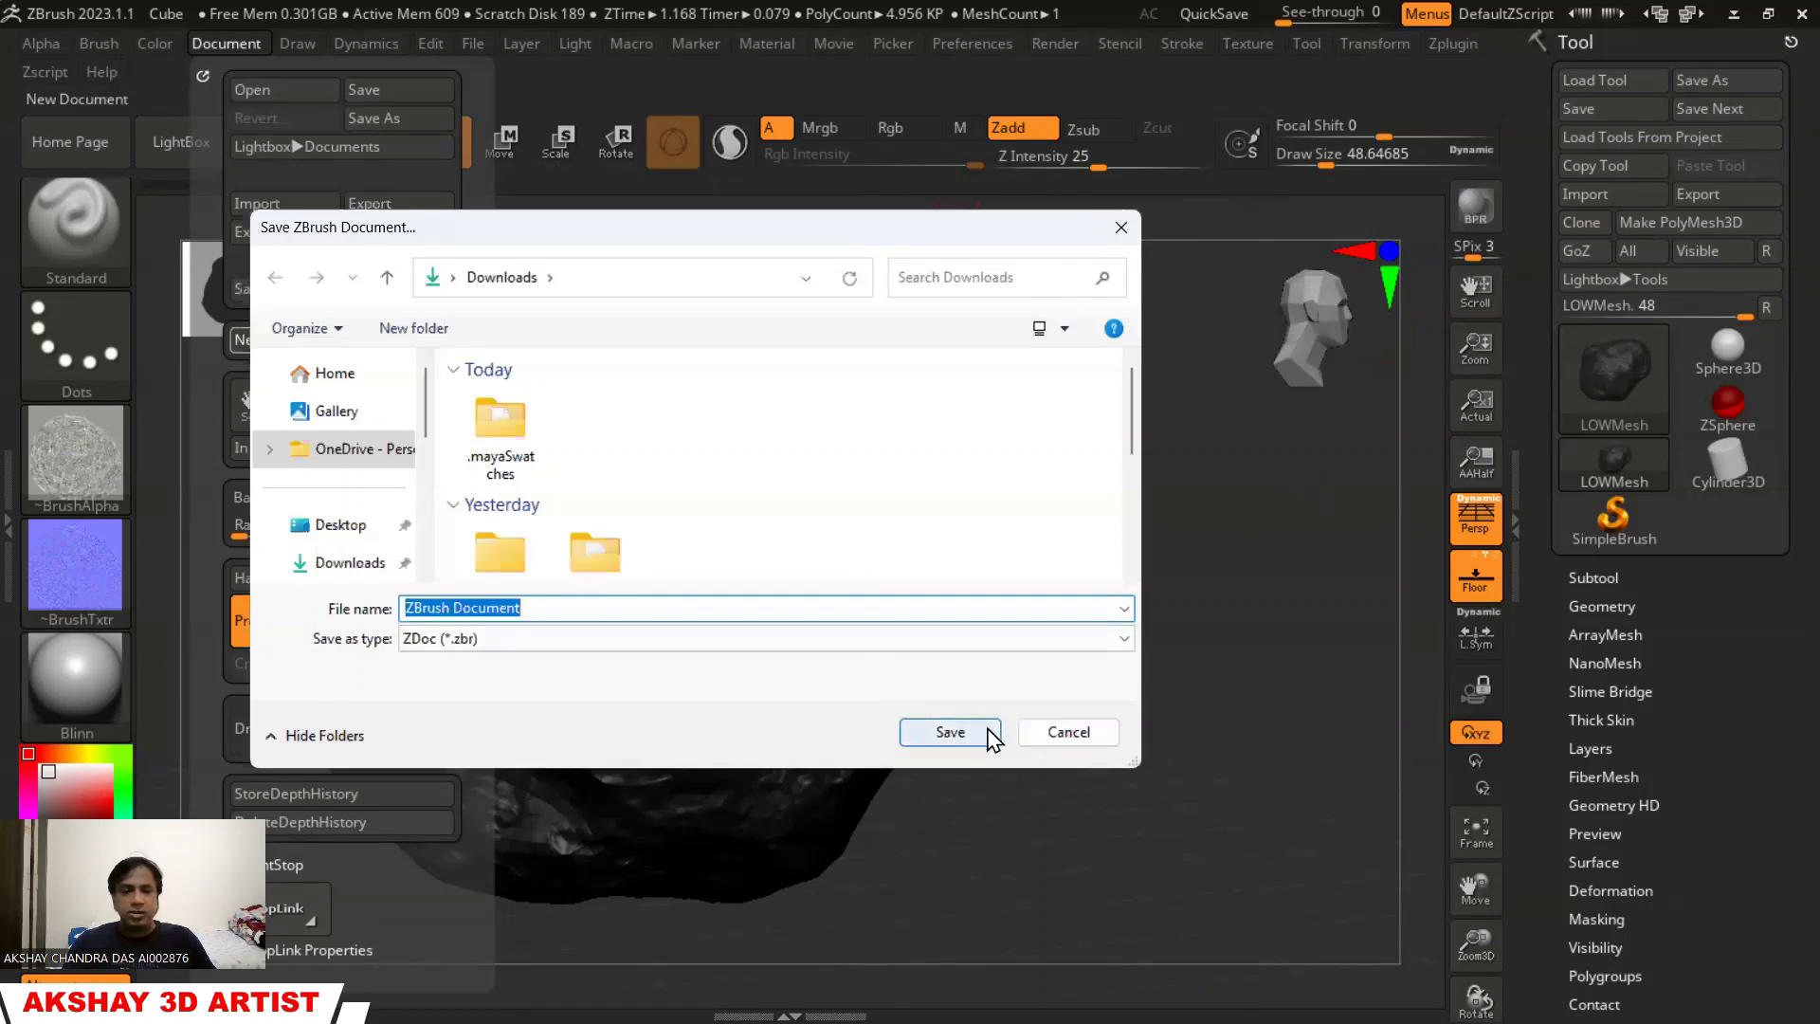
left_click(1099, 743)
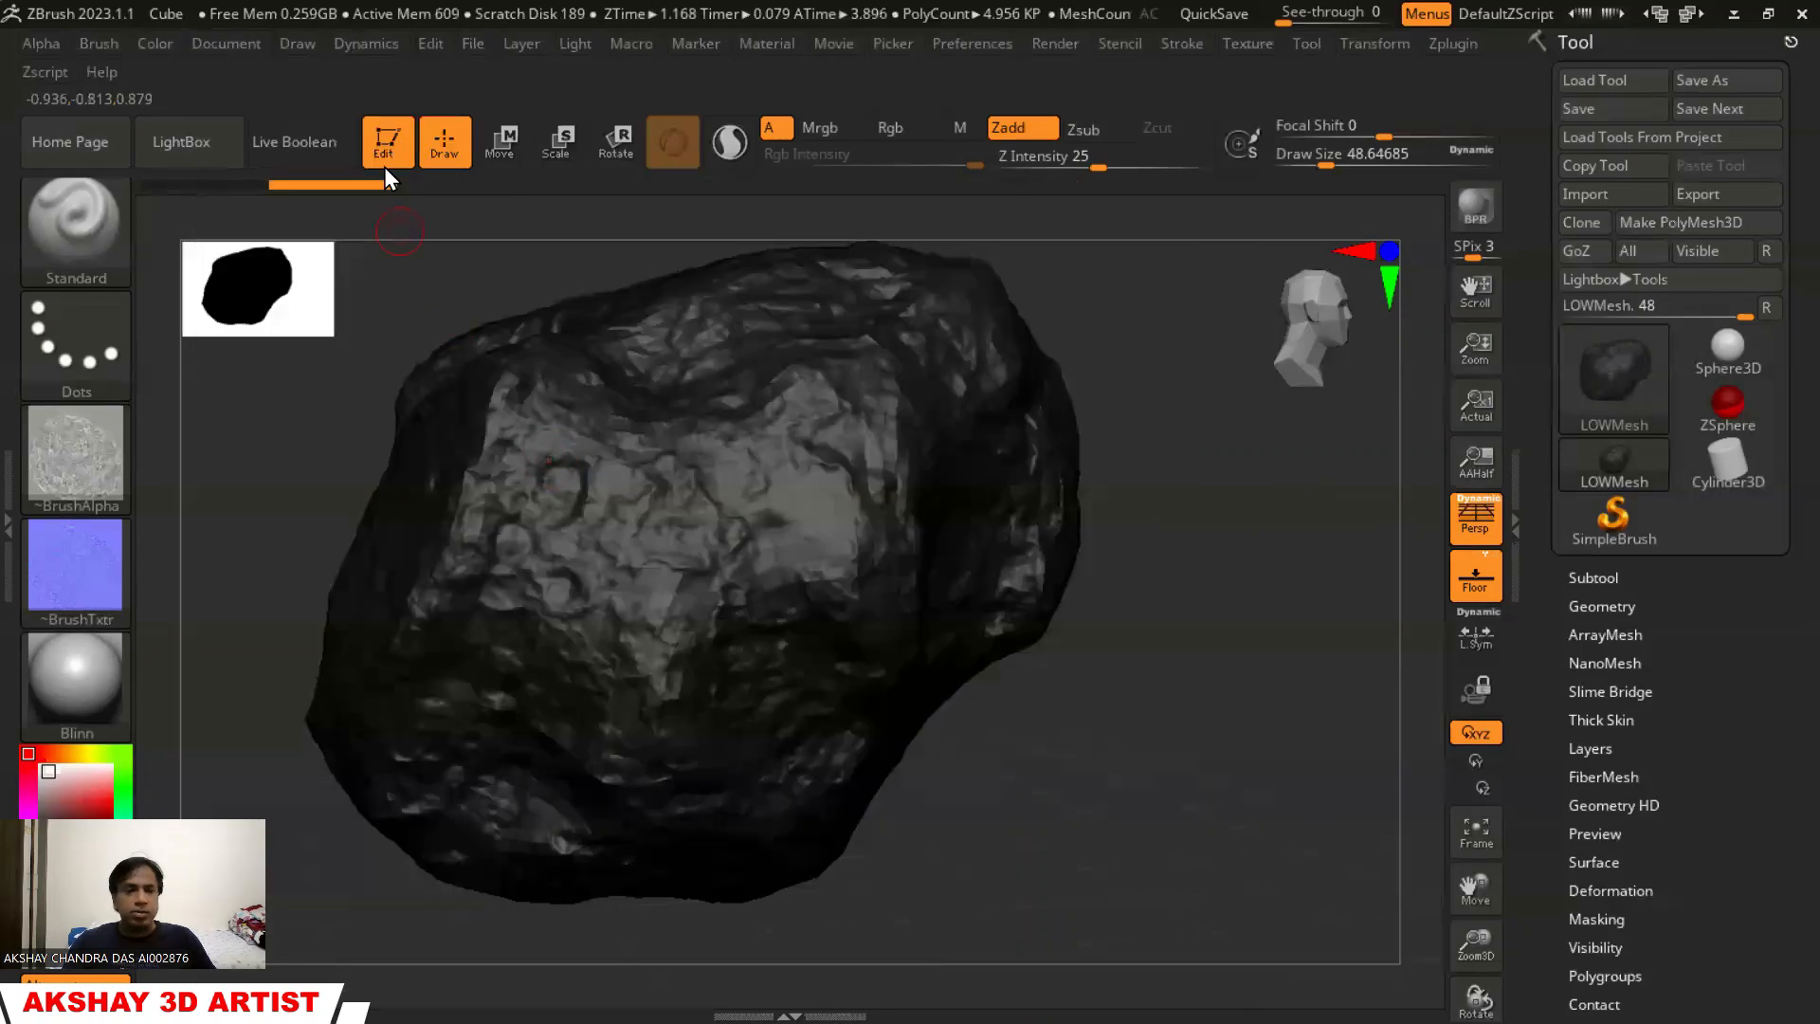
Start a new document without saving the changes to the current one
left_click(239, 46)
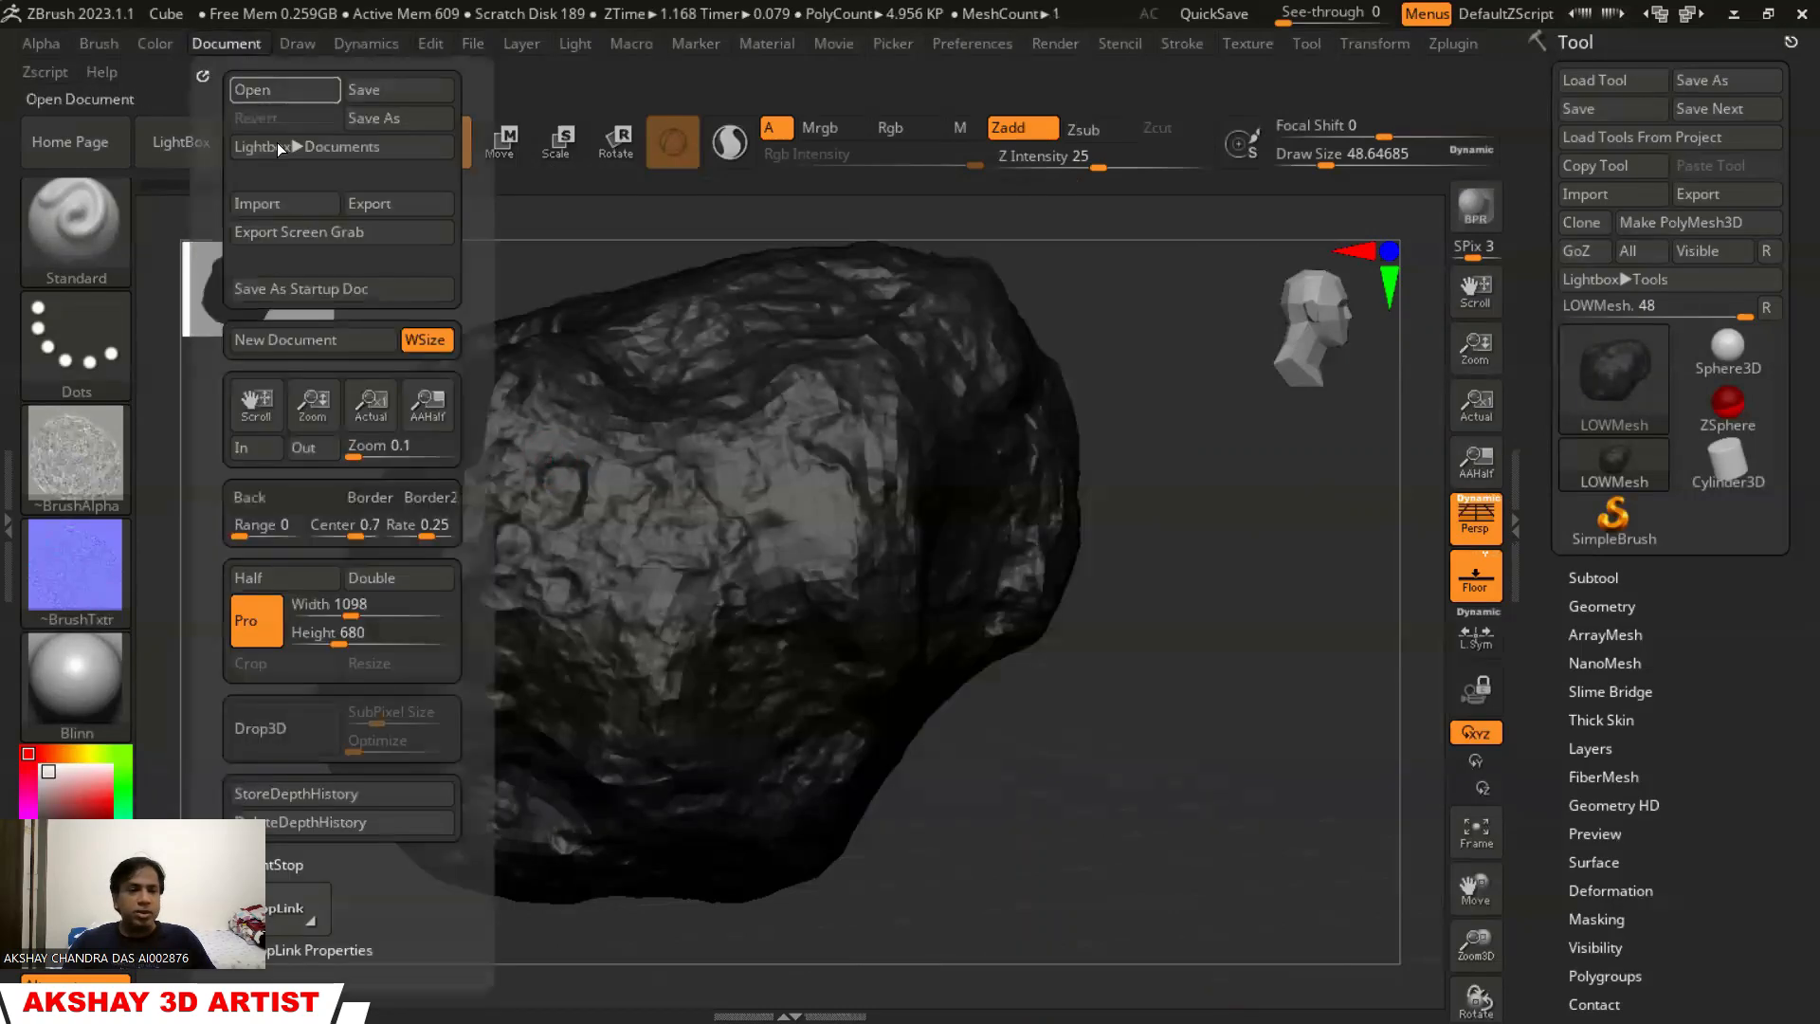
left_click(301, 345)
left_click(975, 580)
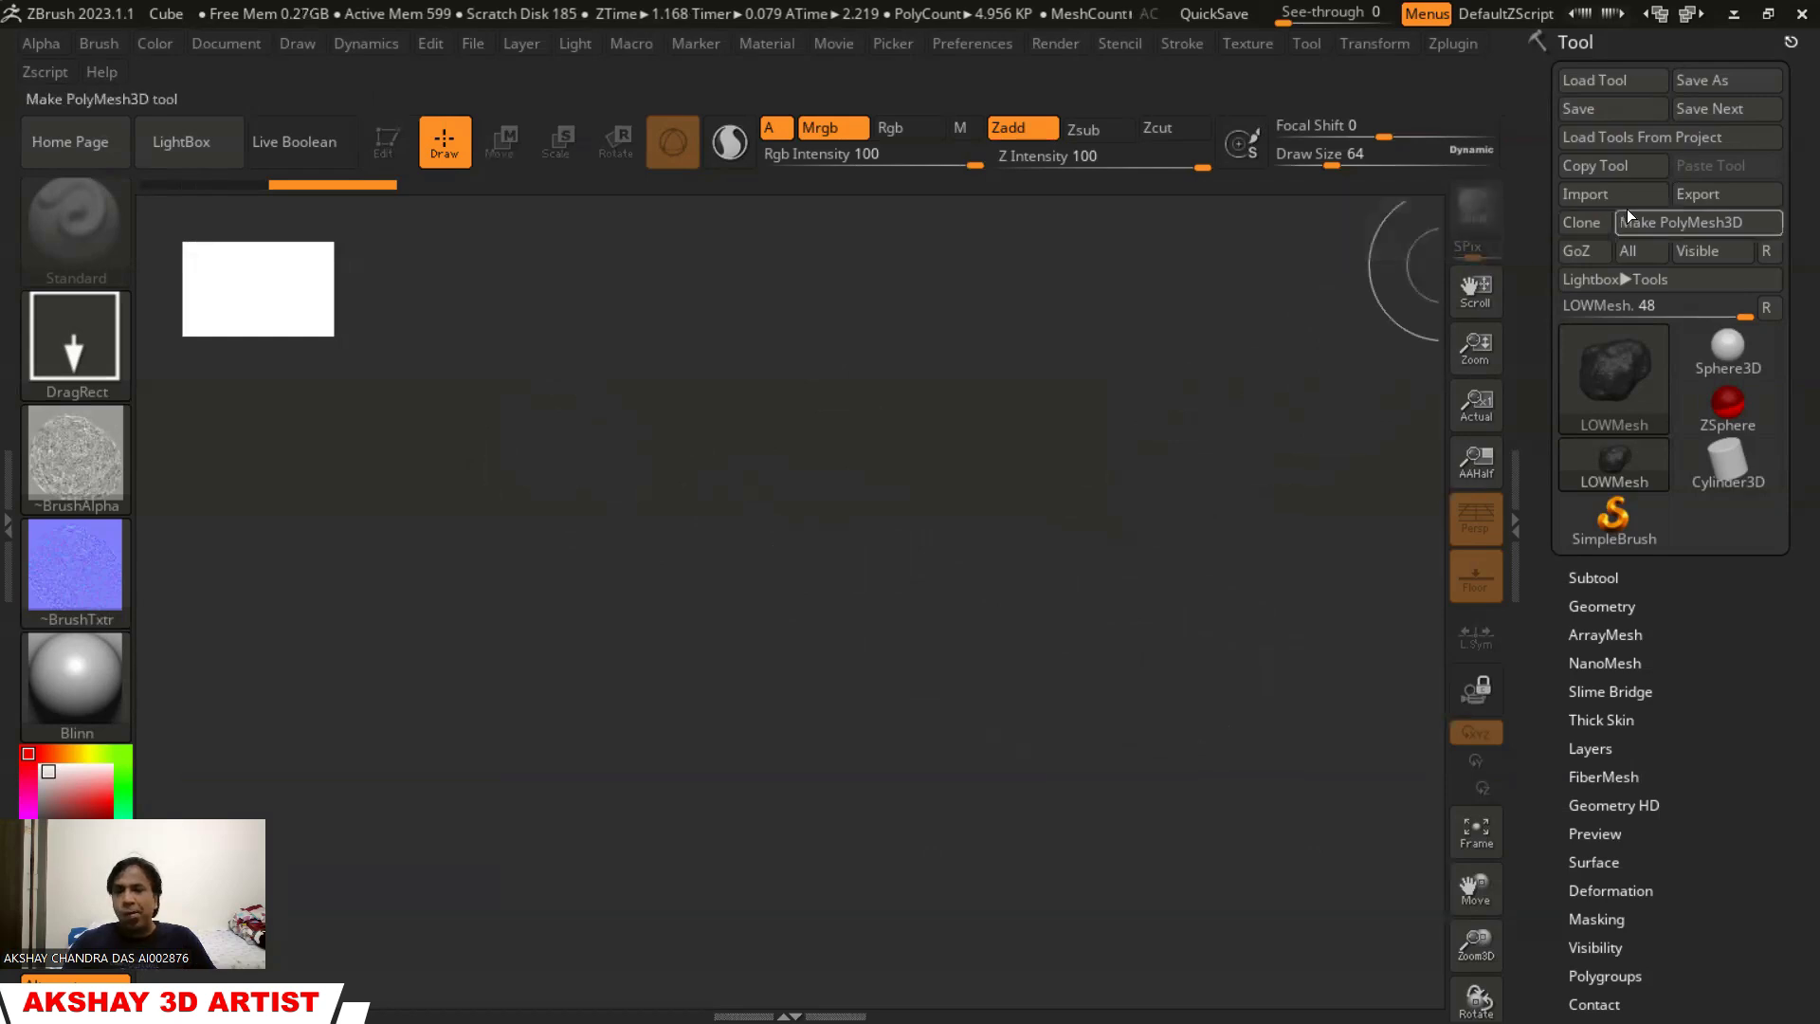
Choose the Cube3D primitive, draw one cube on the empty canvas and turn on Edit mode
left_click(1617, 520)
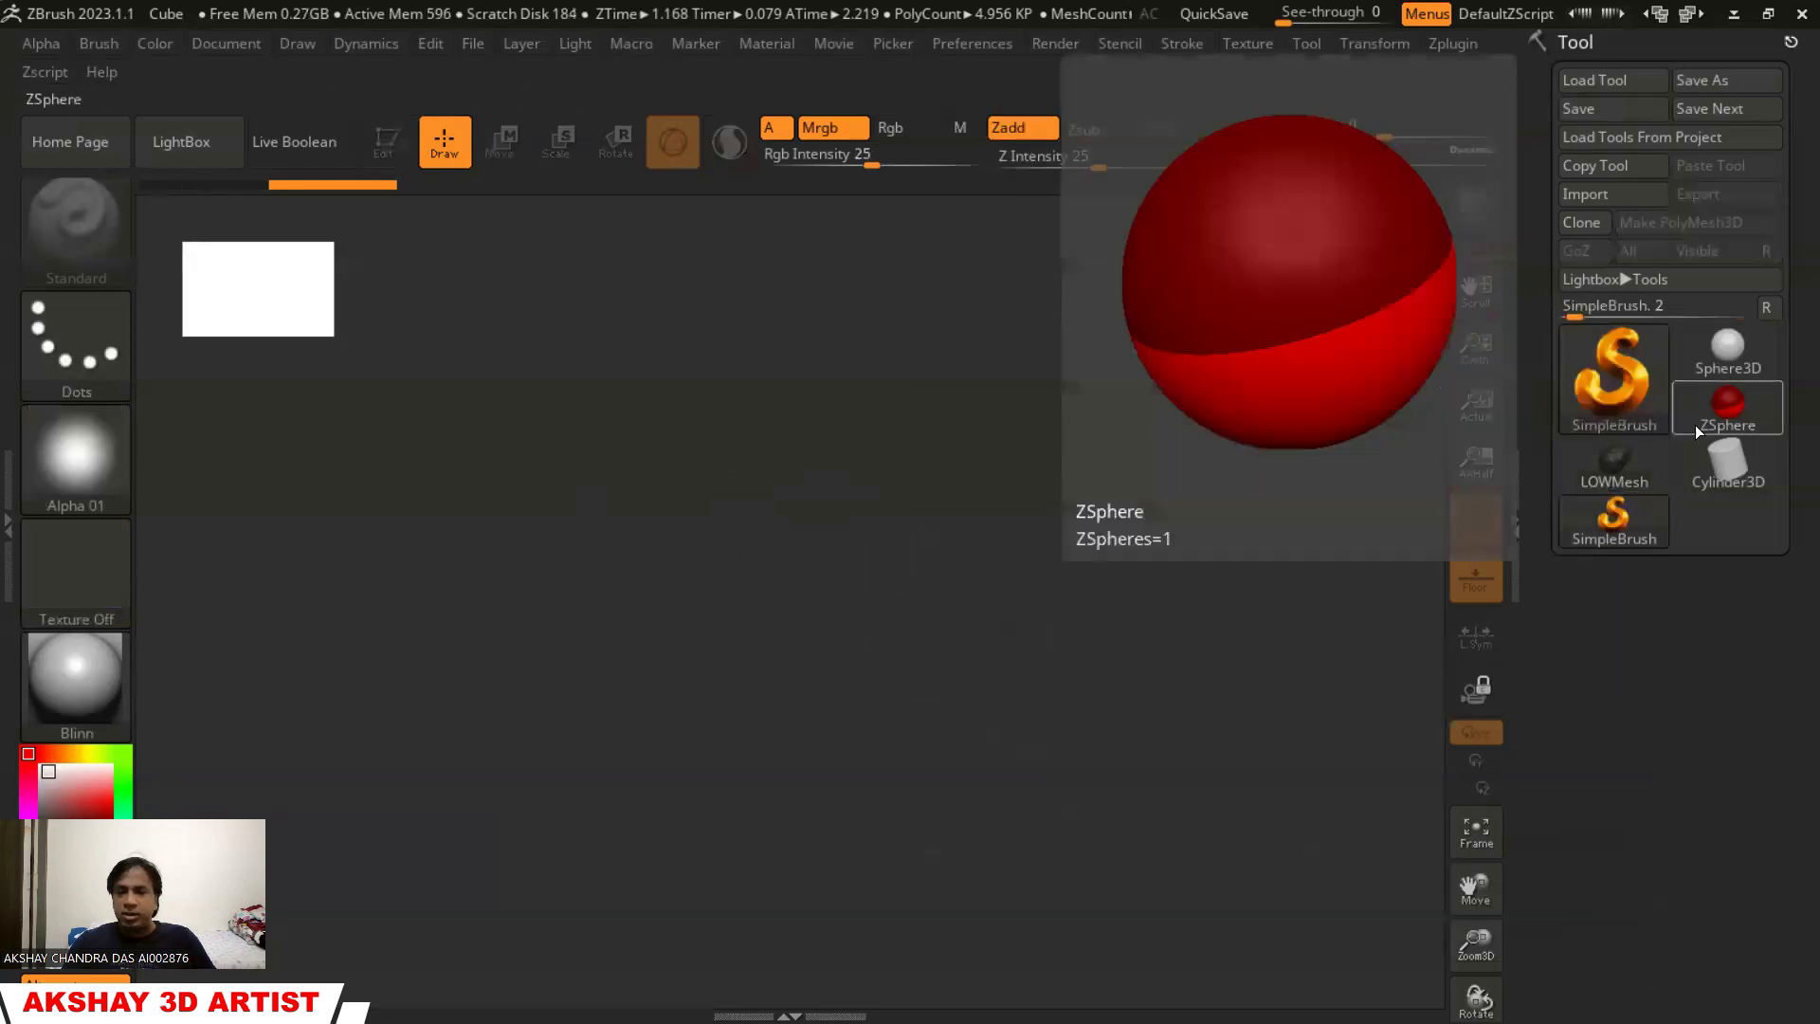
left_click(1621, 390)
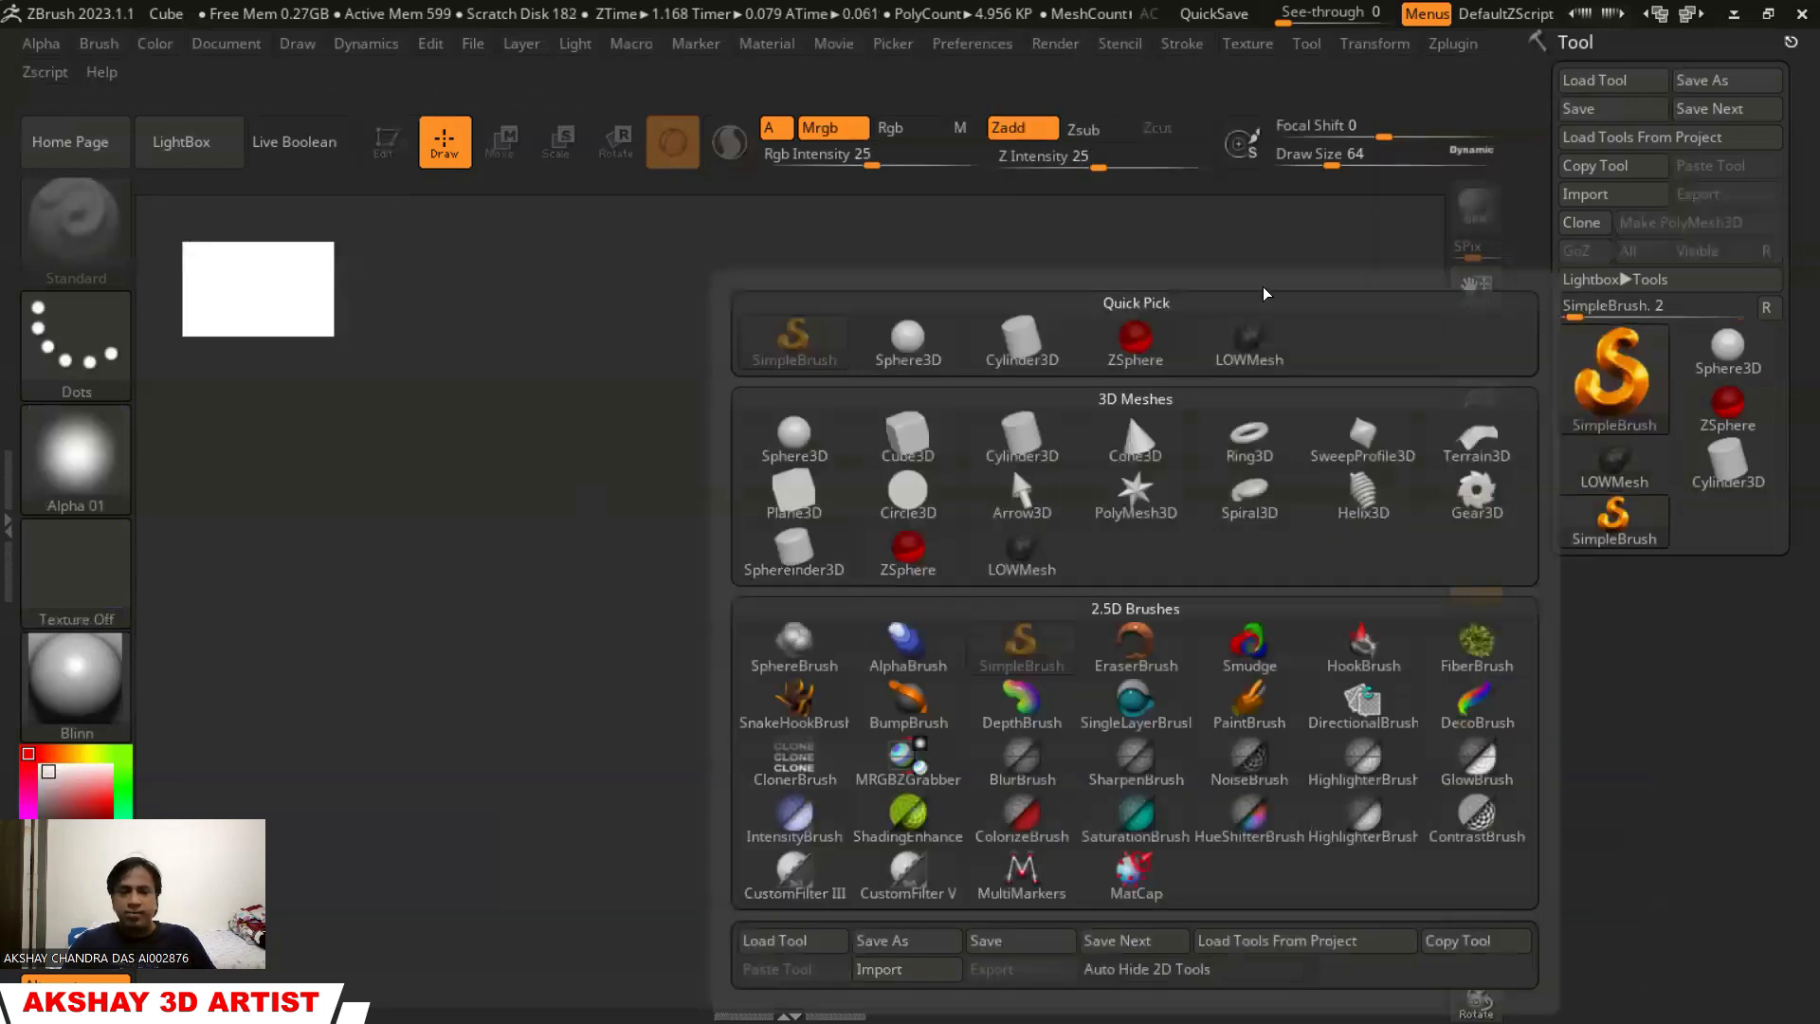
left_click(1605, 375)
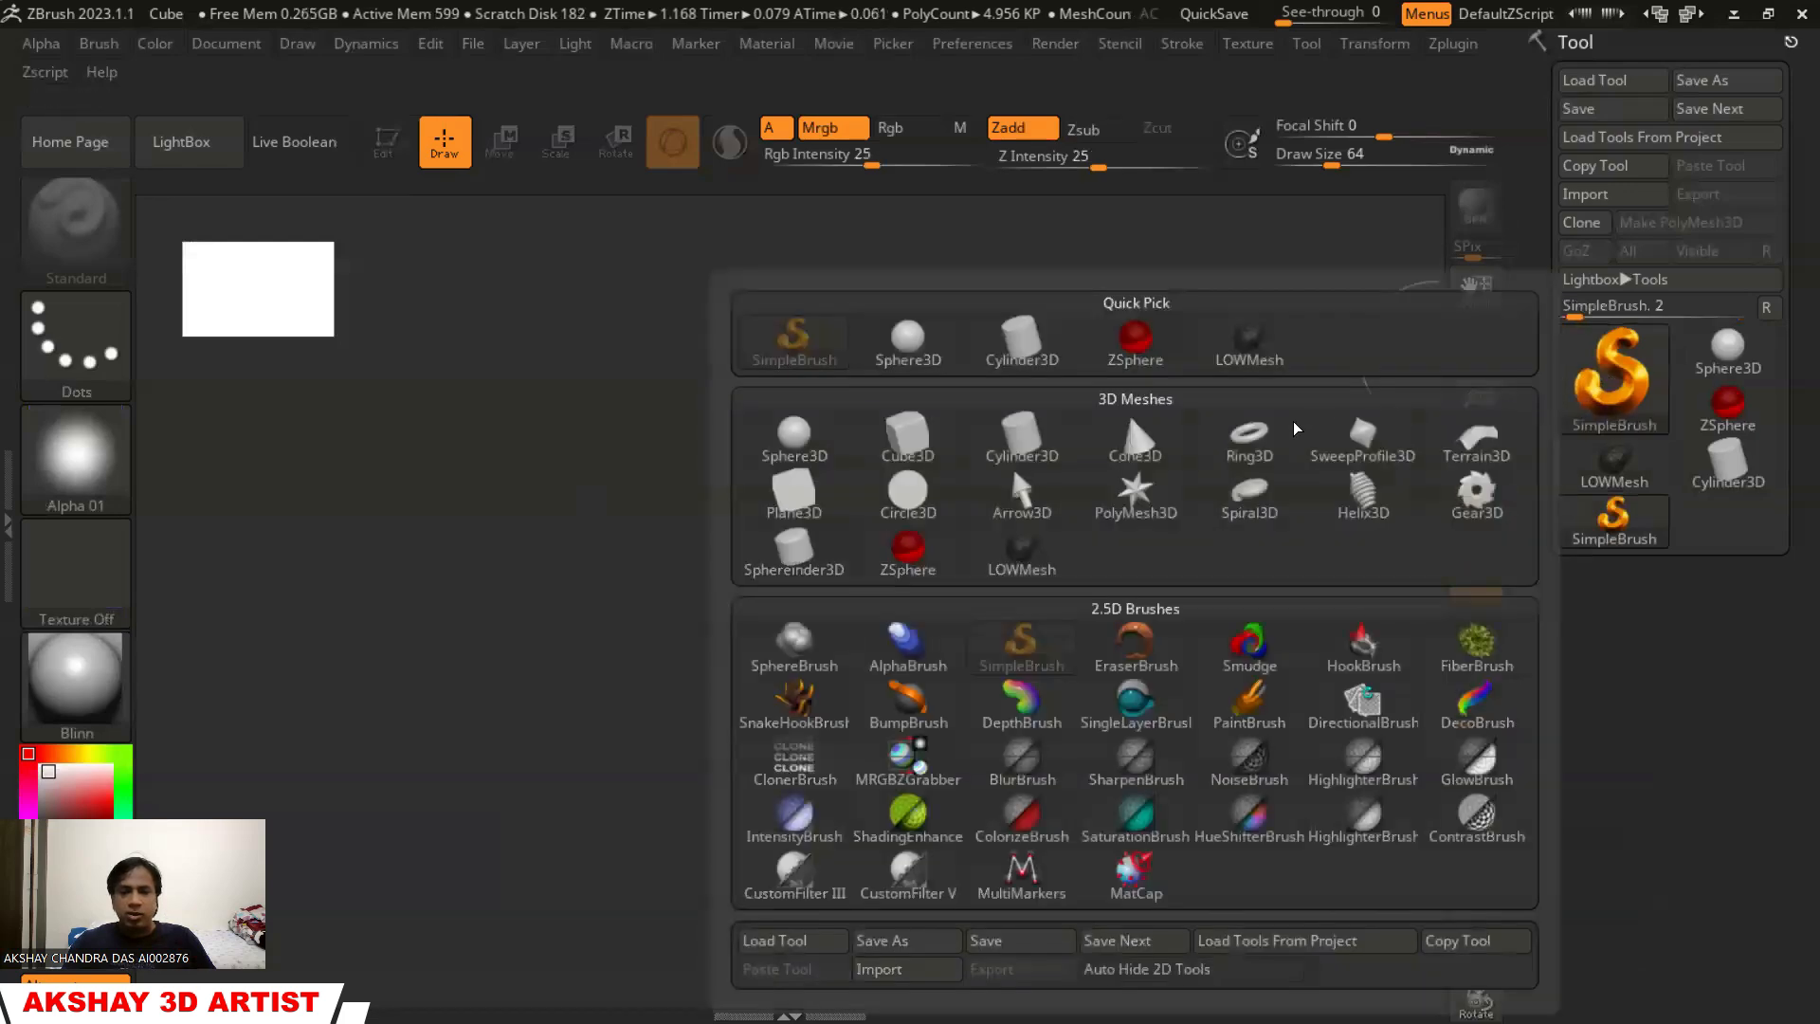
mouse_move(960, 425)
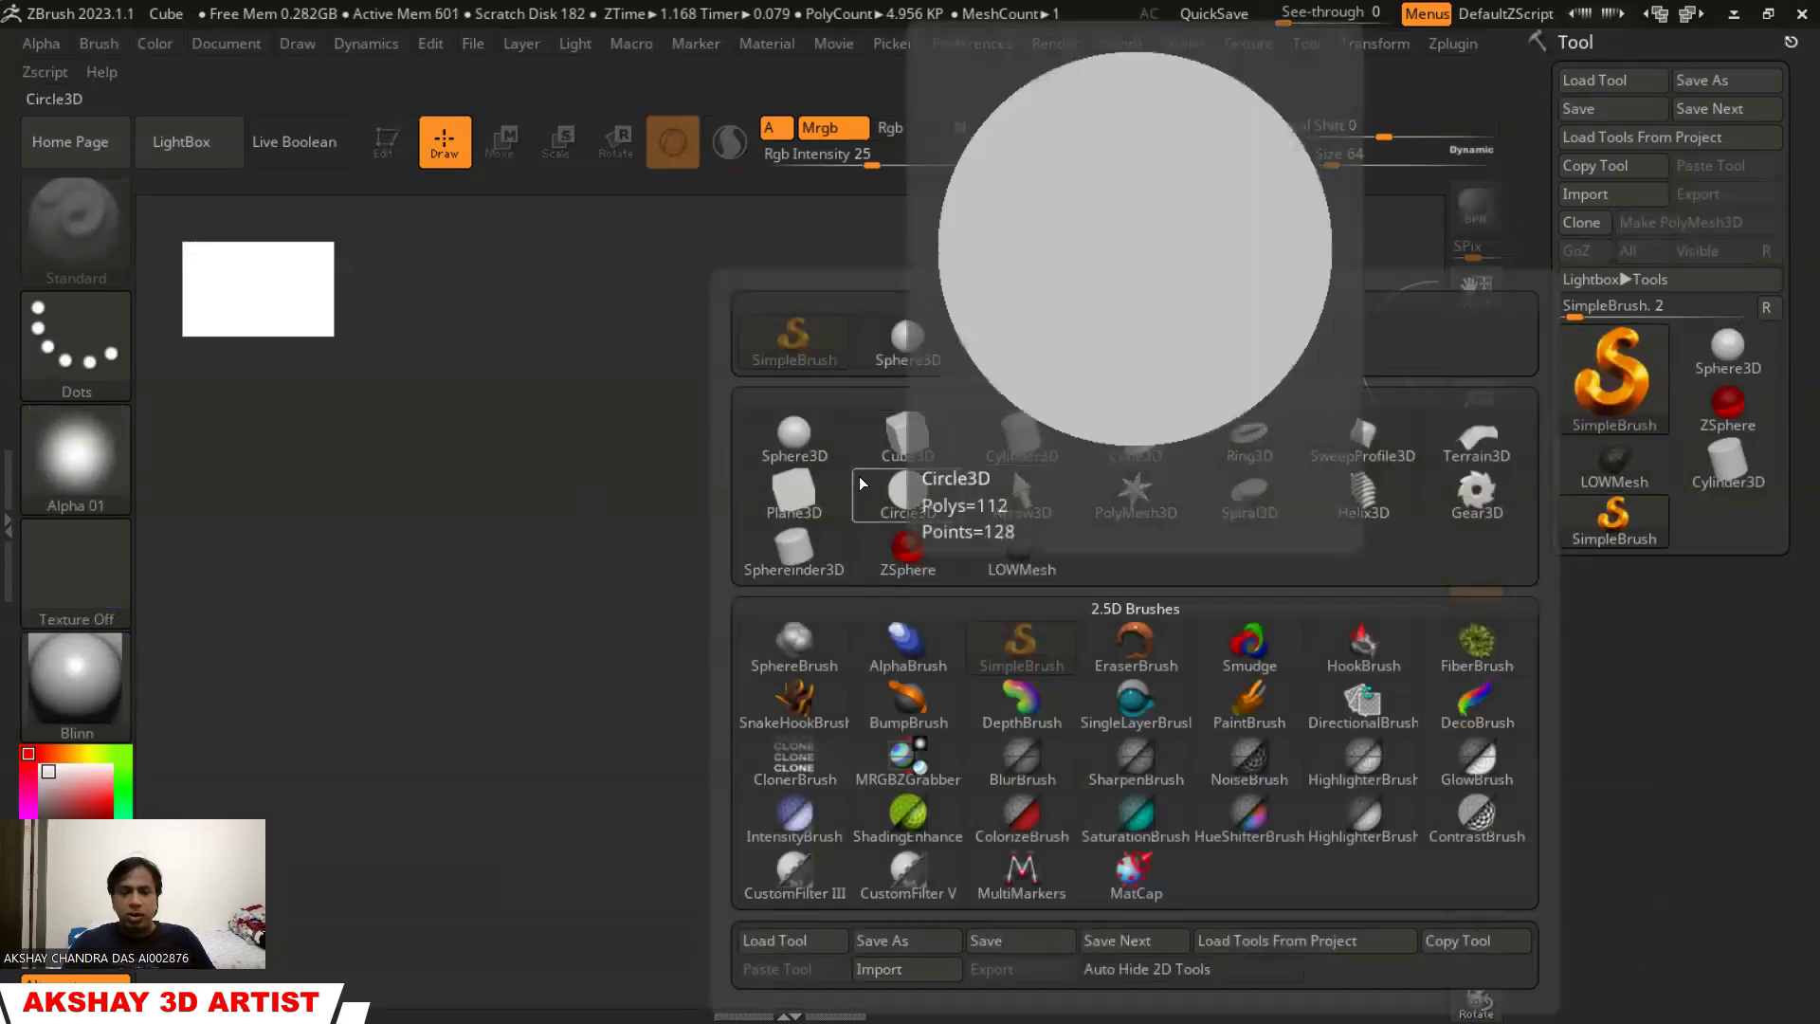
left_click(894, 443)
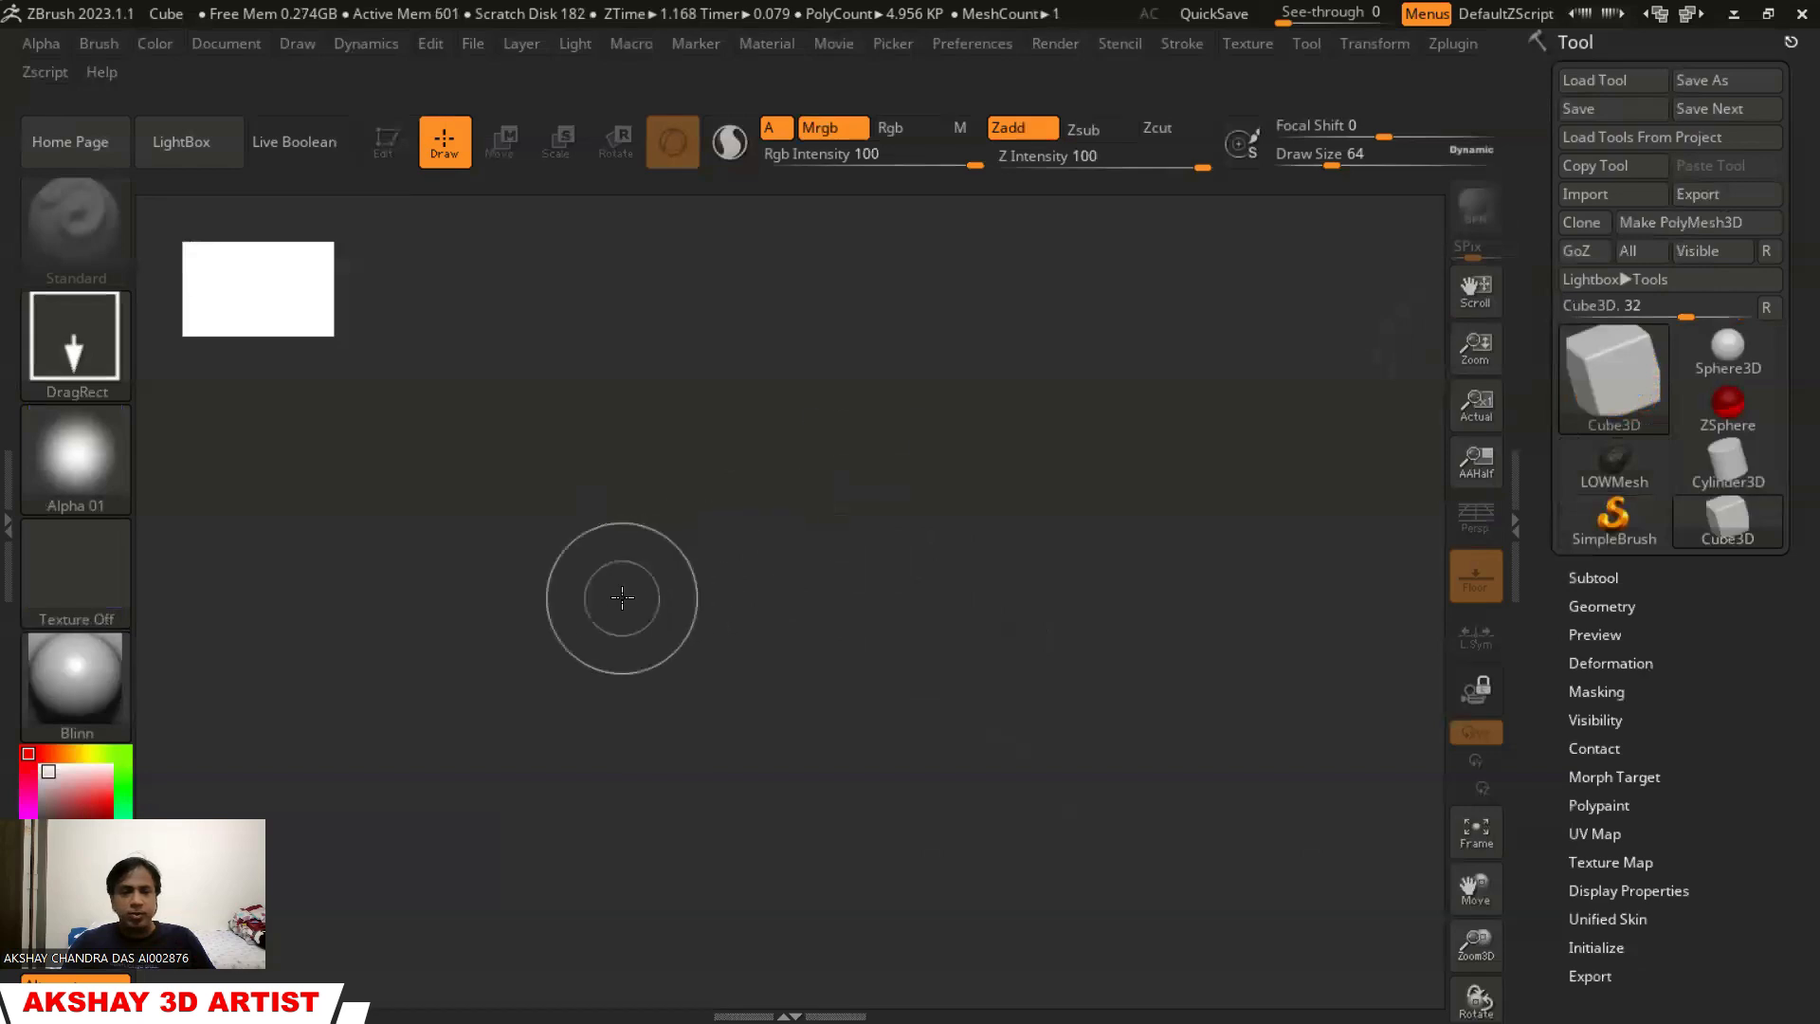
mouse_move(721, 537)
left_mouse_down()
mouse_move(851, 772)
mouse_move(736, 836)
left_mouse_up()
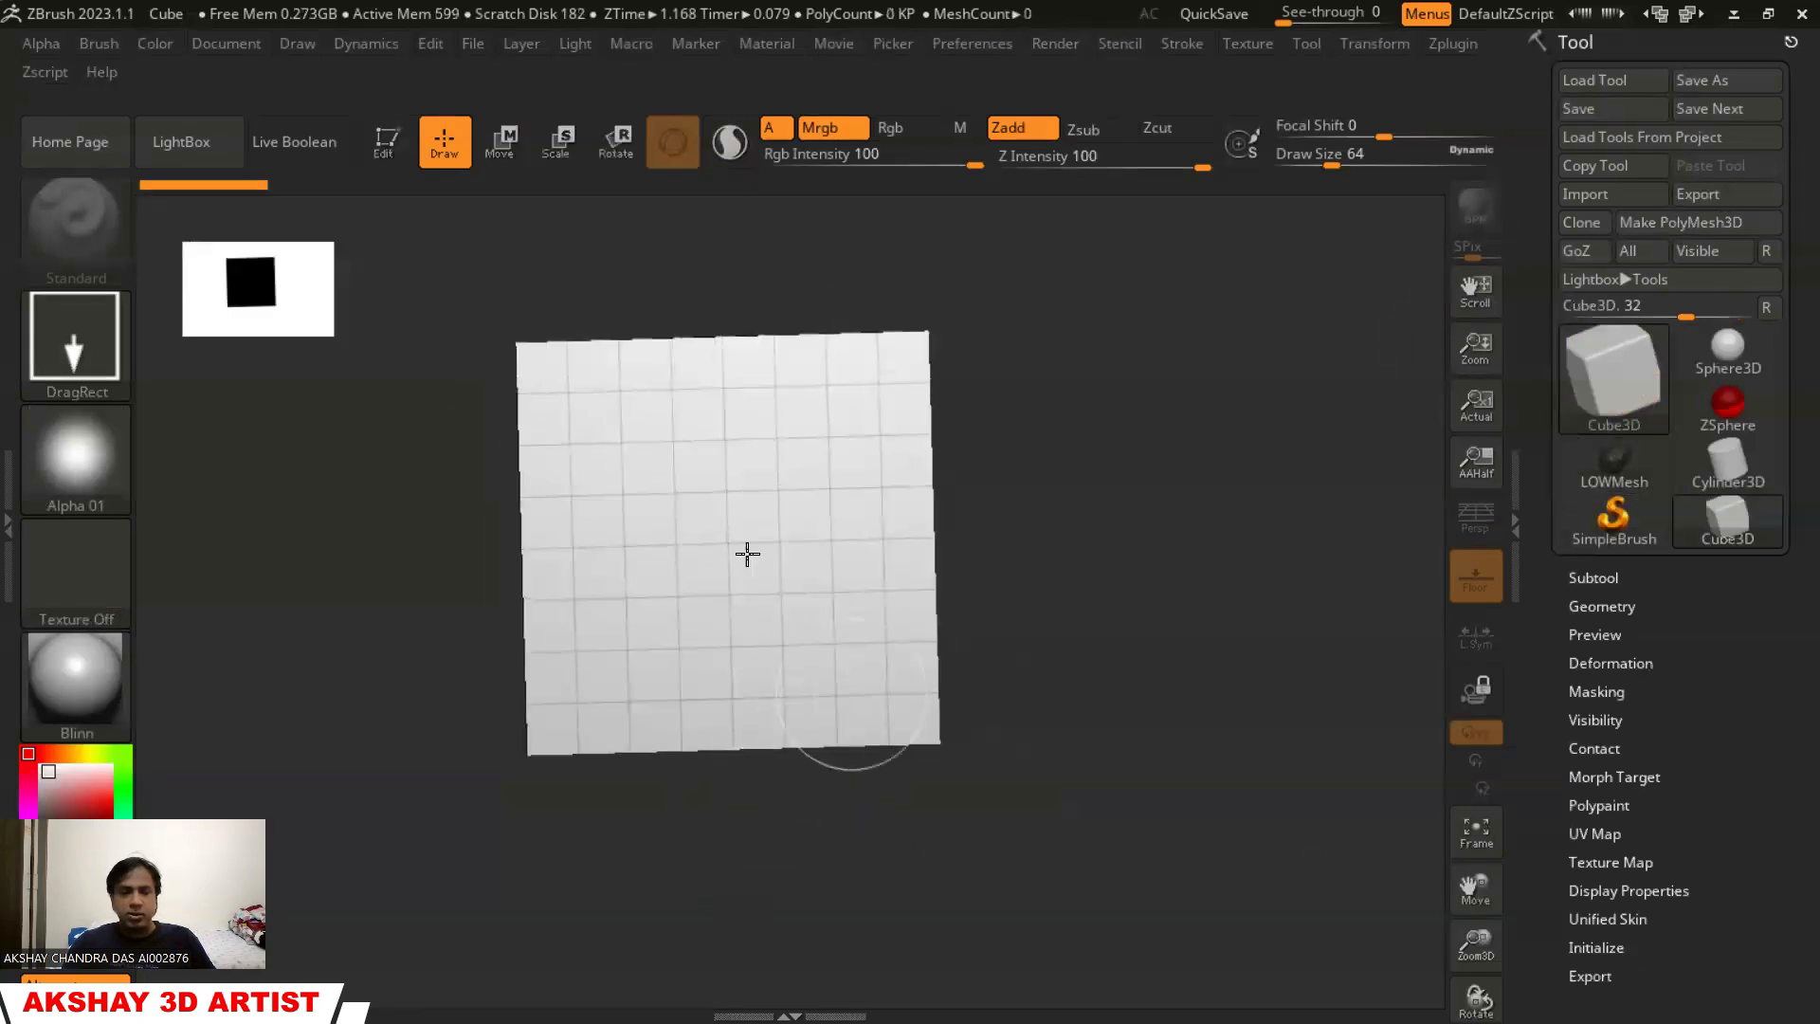
left_click(383, 142)
left_click_drag(1079, 473, 1183, 521)
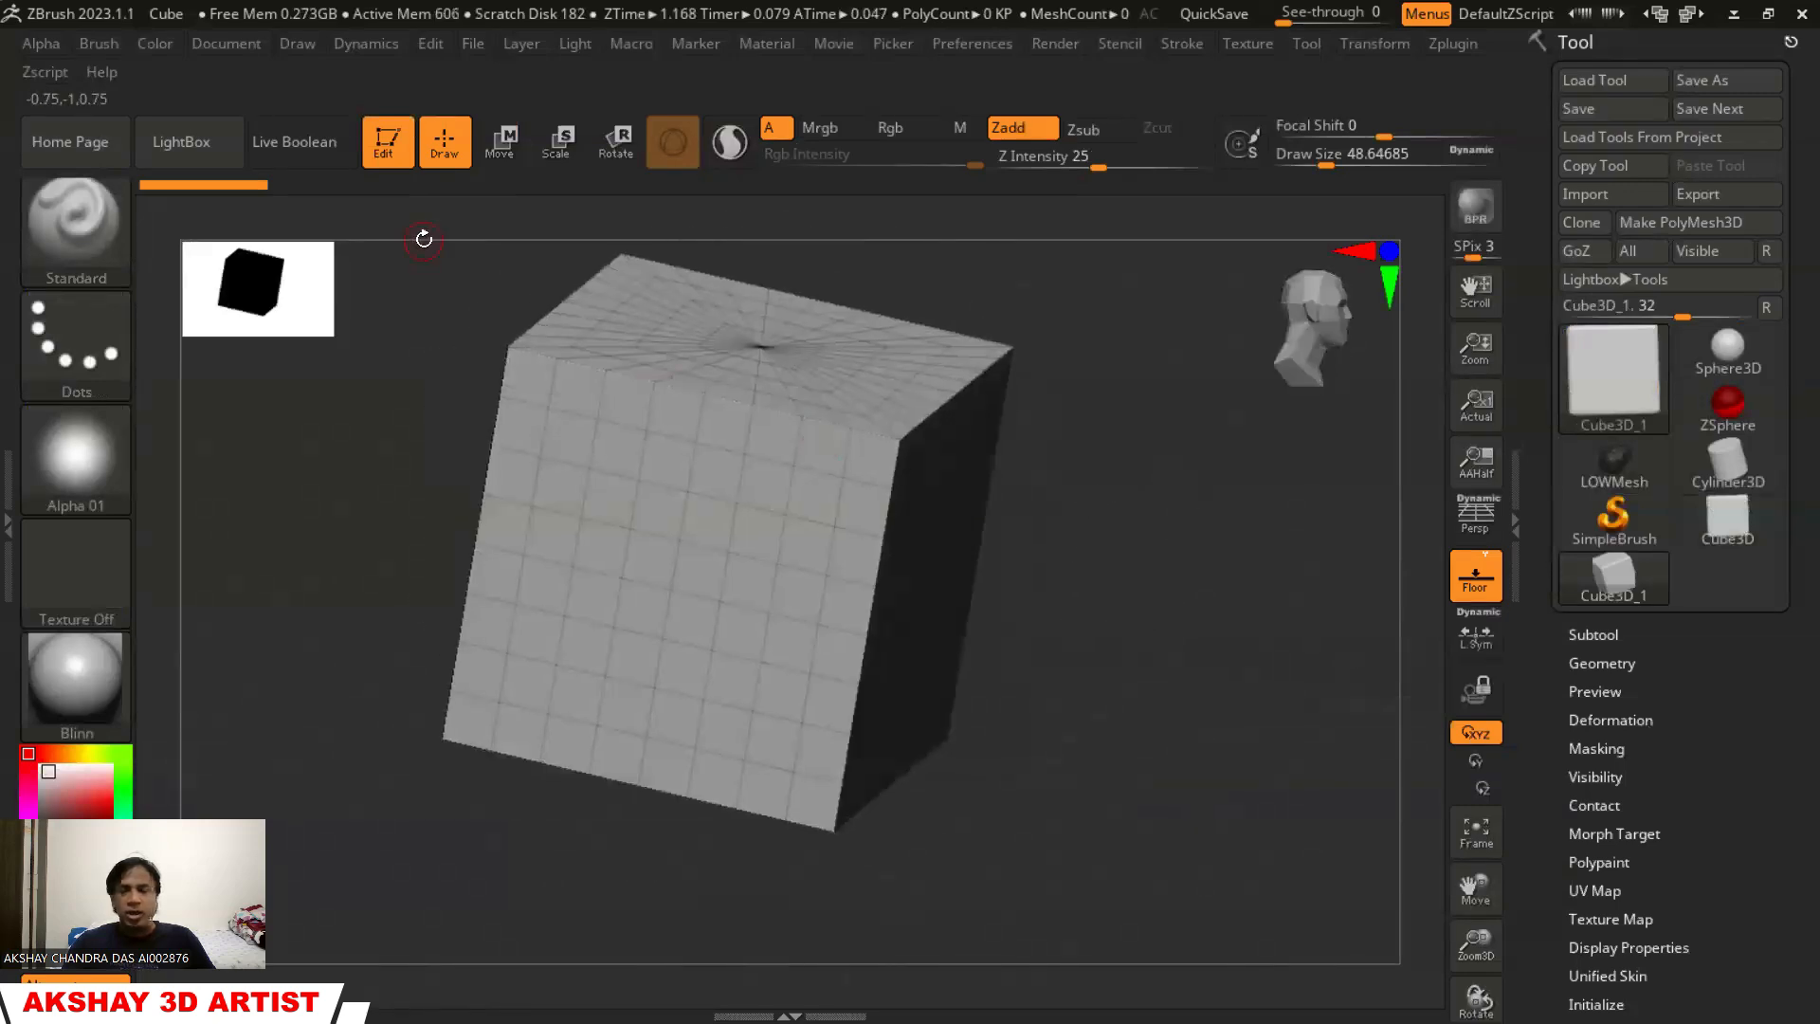
Load the Cube.ZPR project from the LightBox project library without saving the current project
left_click(166, 142)
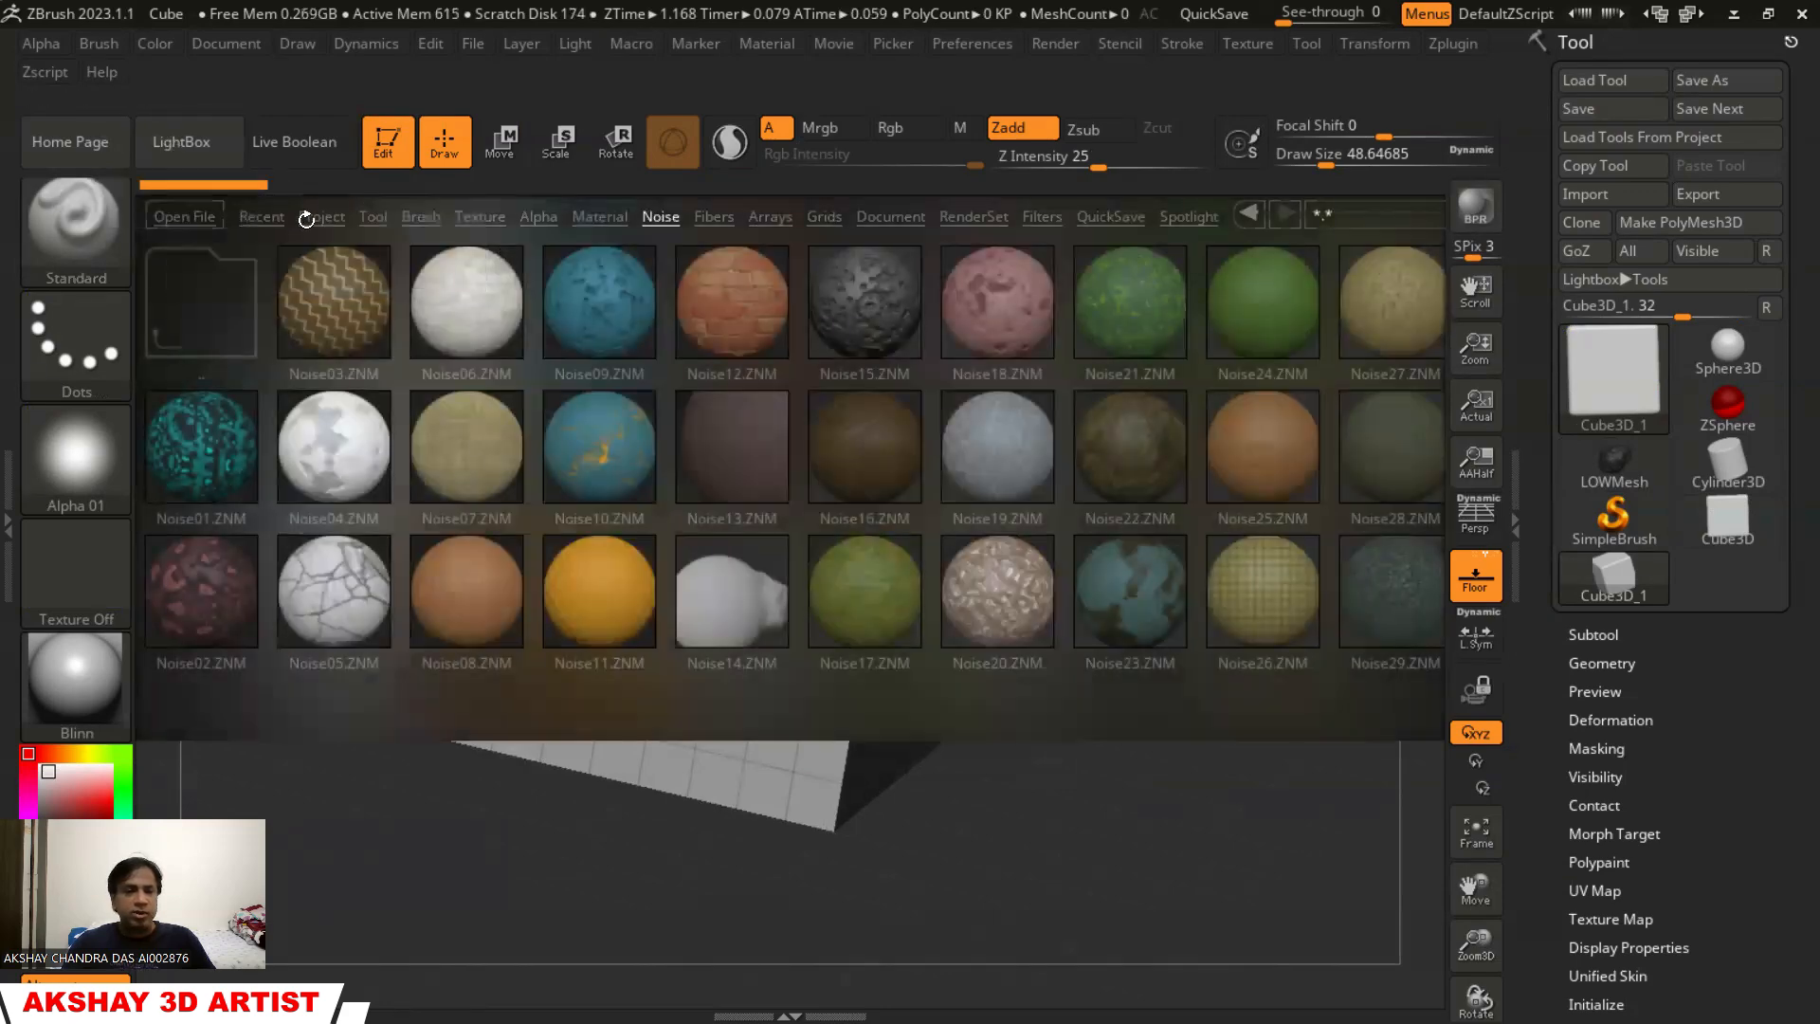
left_click(191, 219)
left_click(1116, 226)
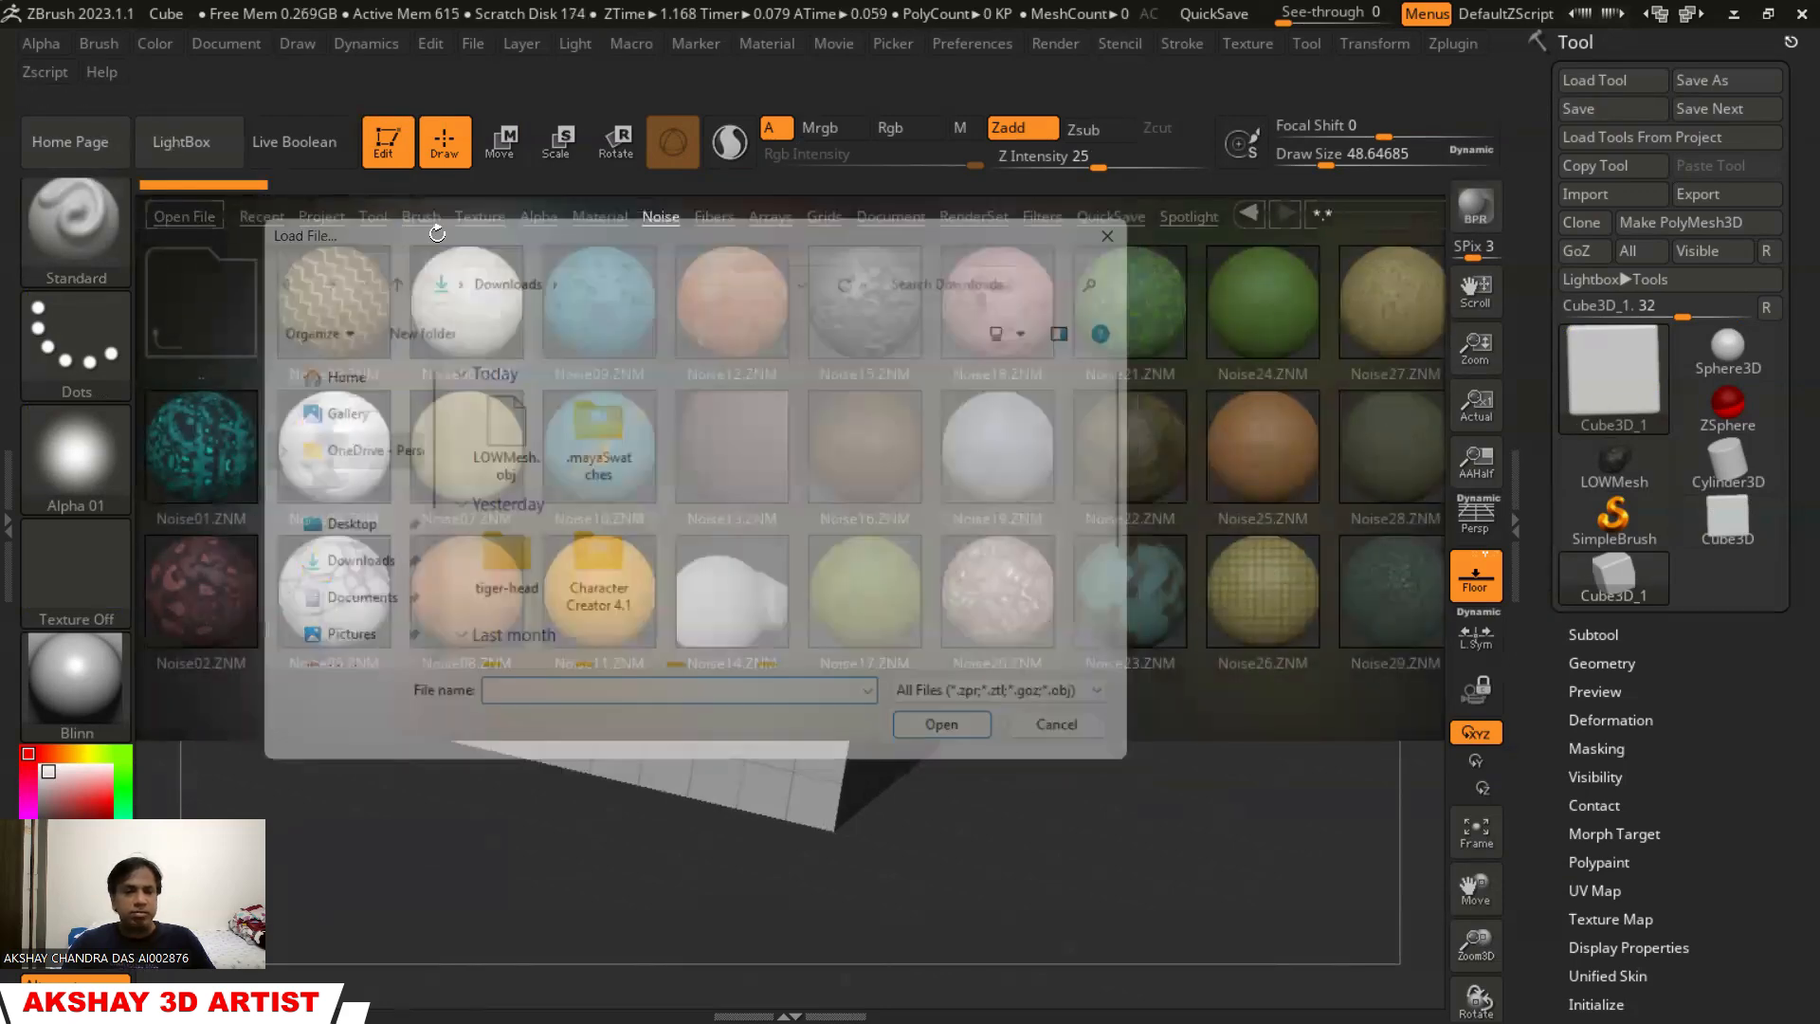
left_click(263, 218)
left_click(293, 216)
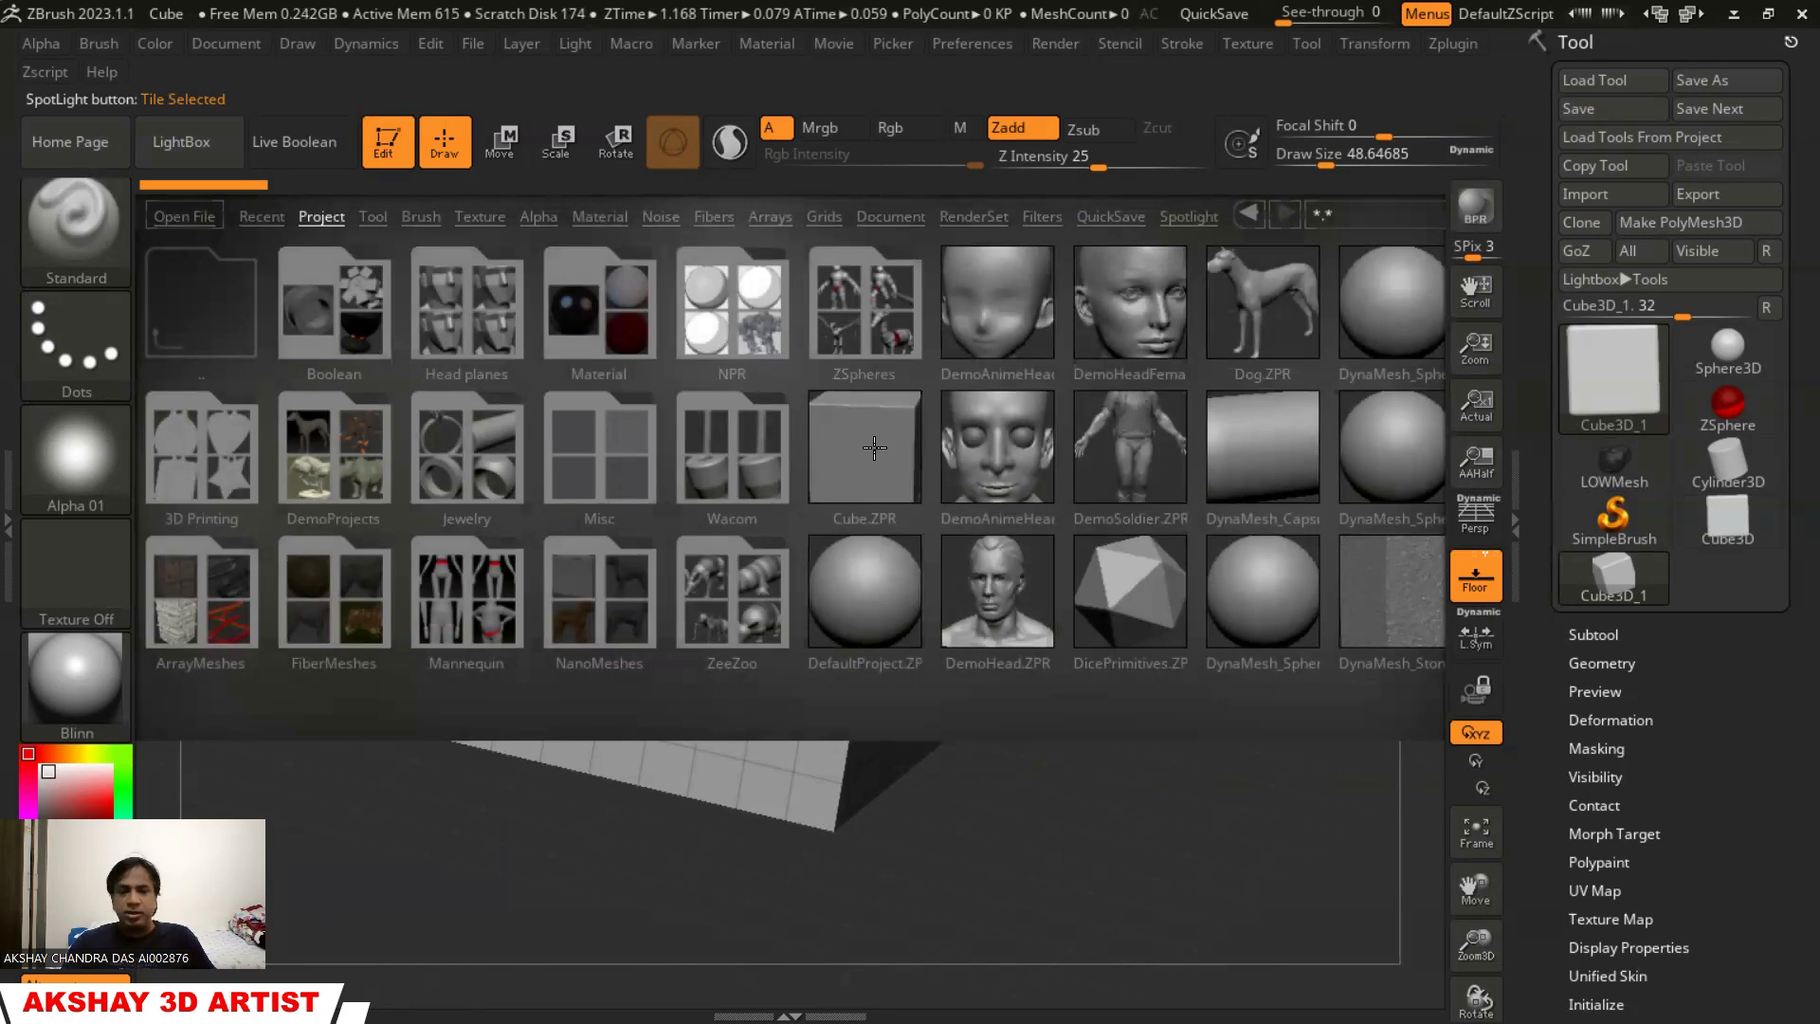
double_click(872, 446)
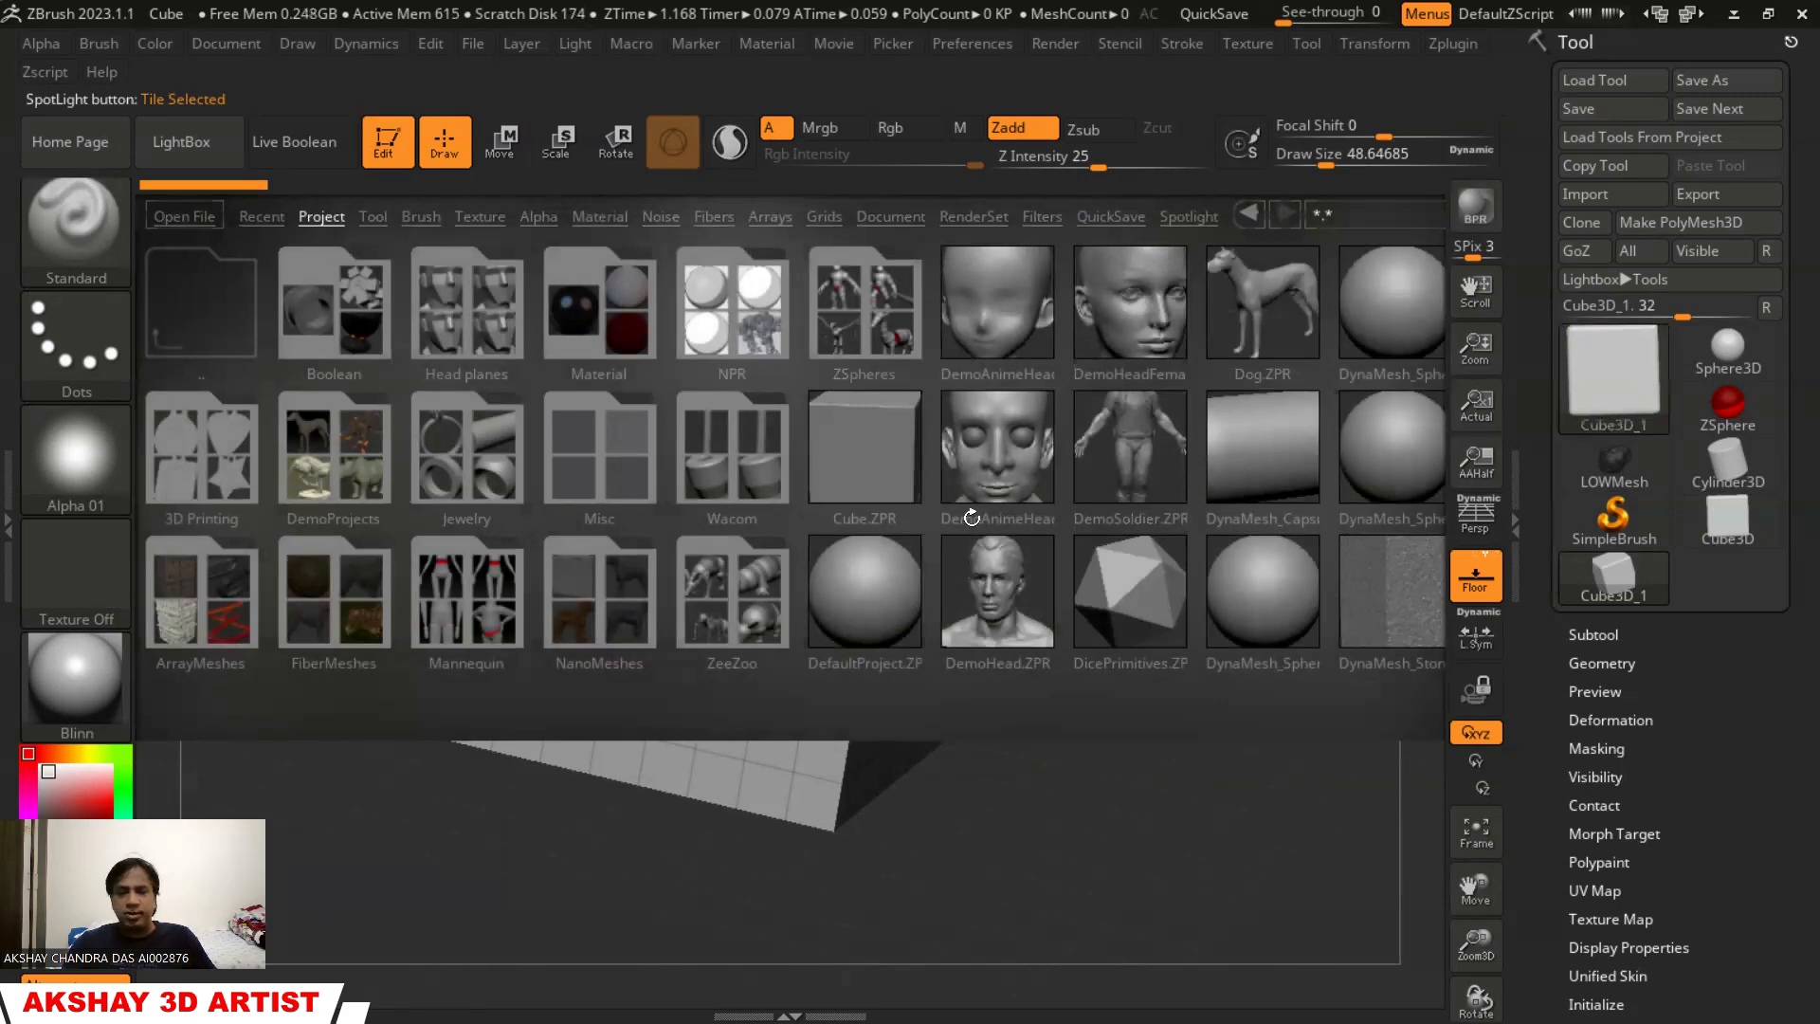
double_click(861, 458)
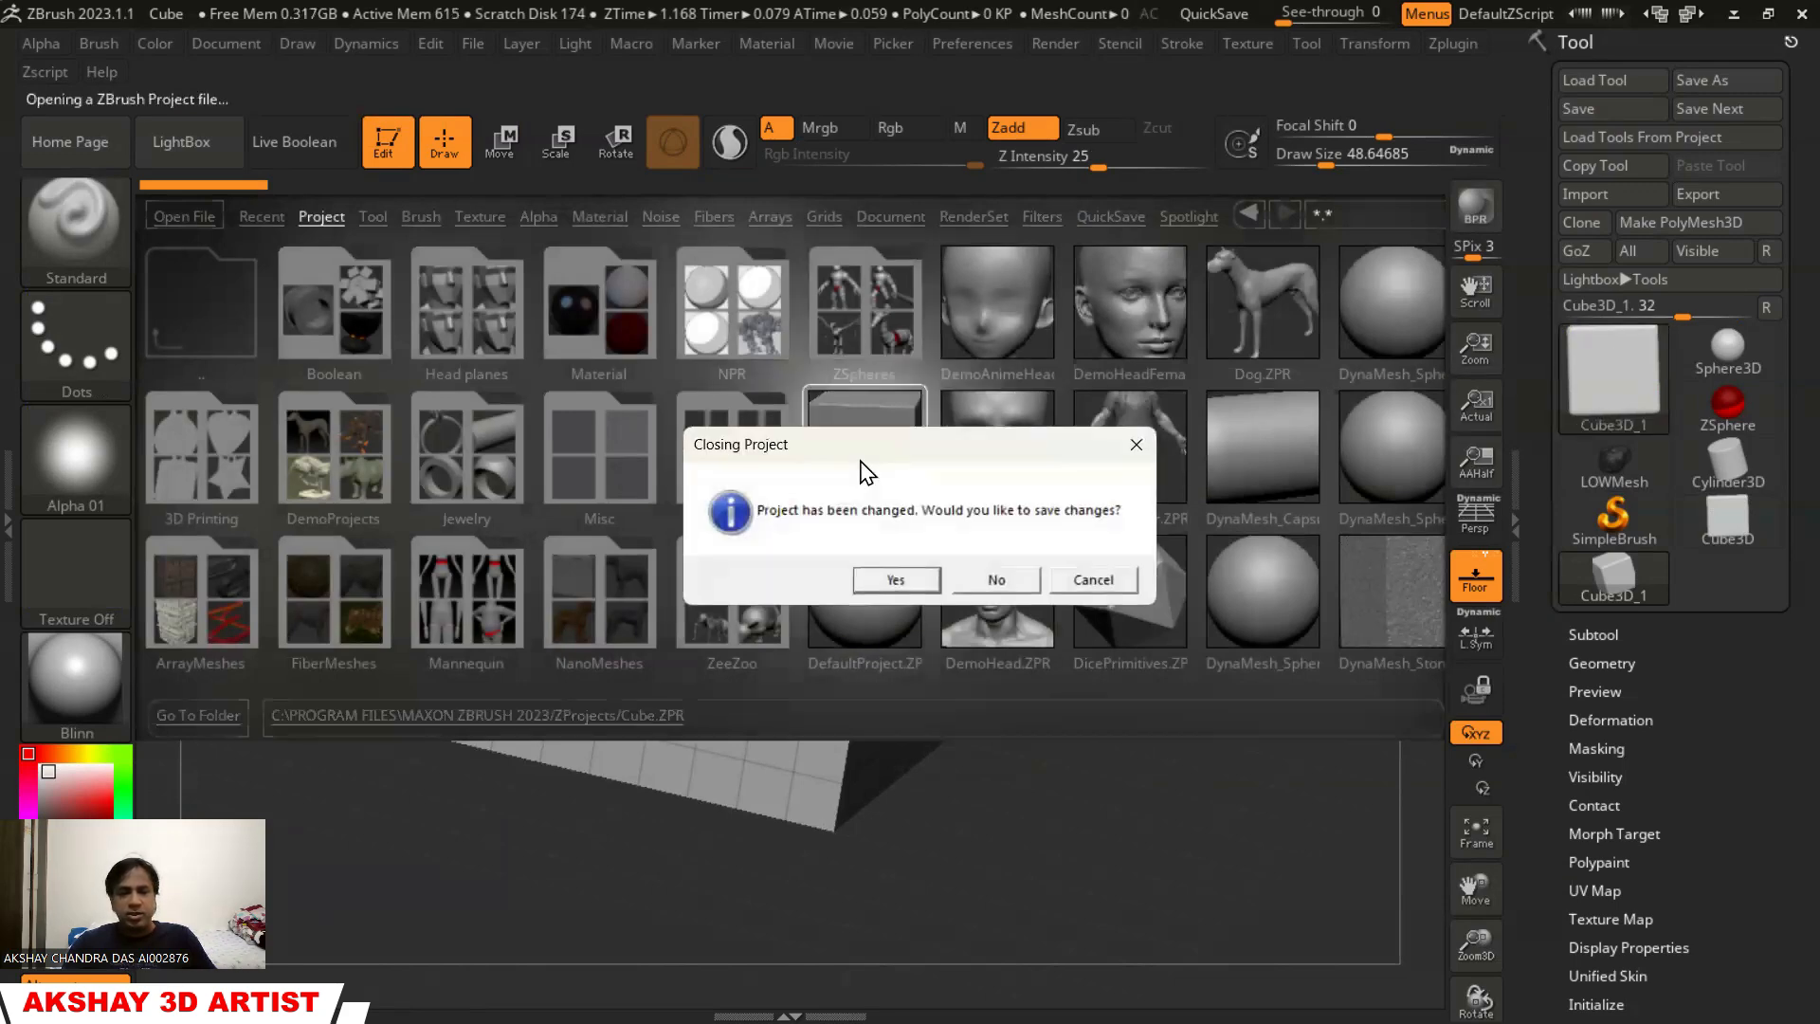
left_click(994, 579)
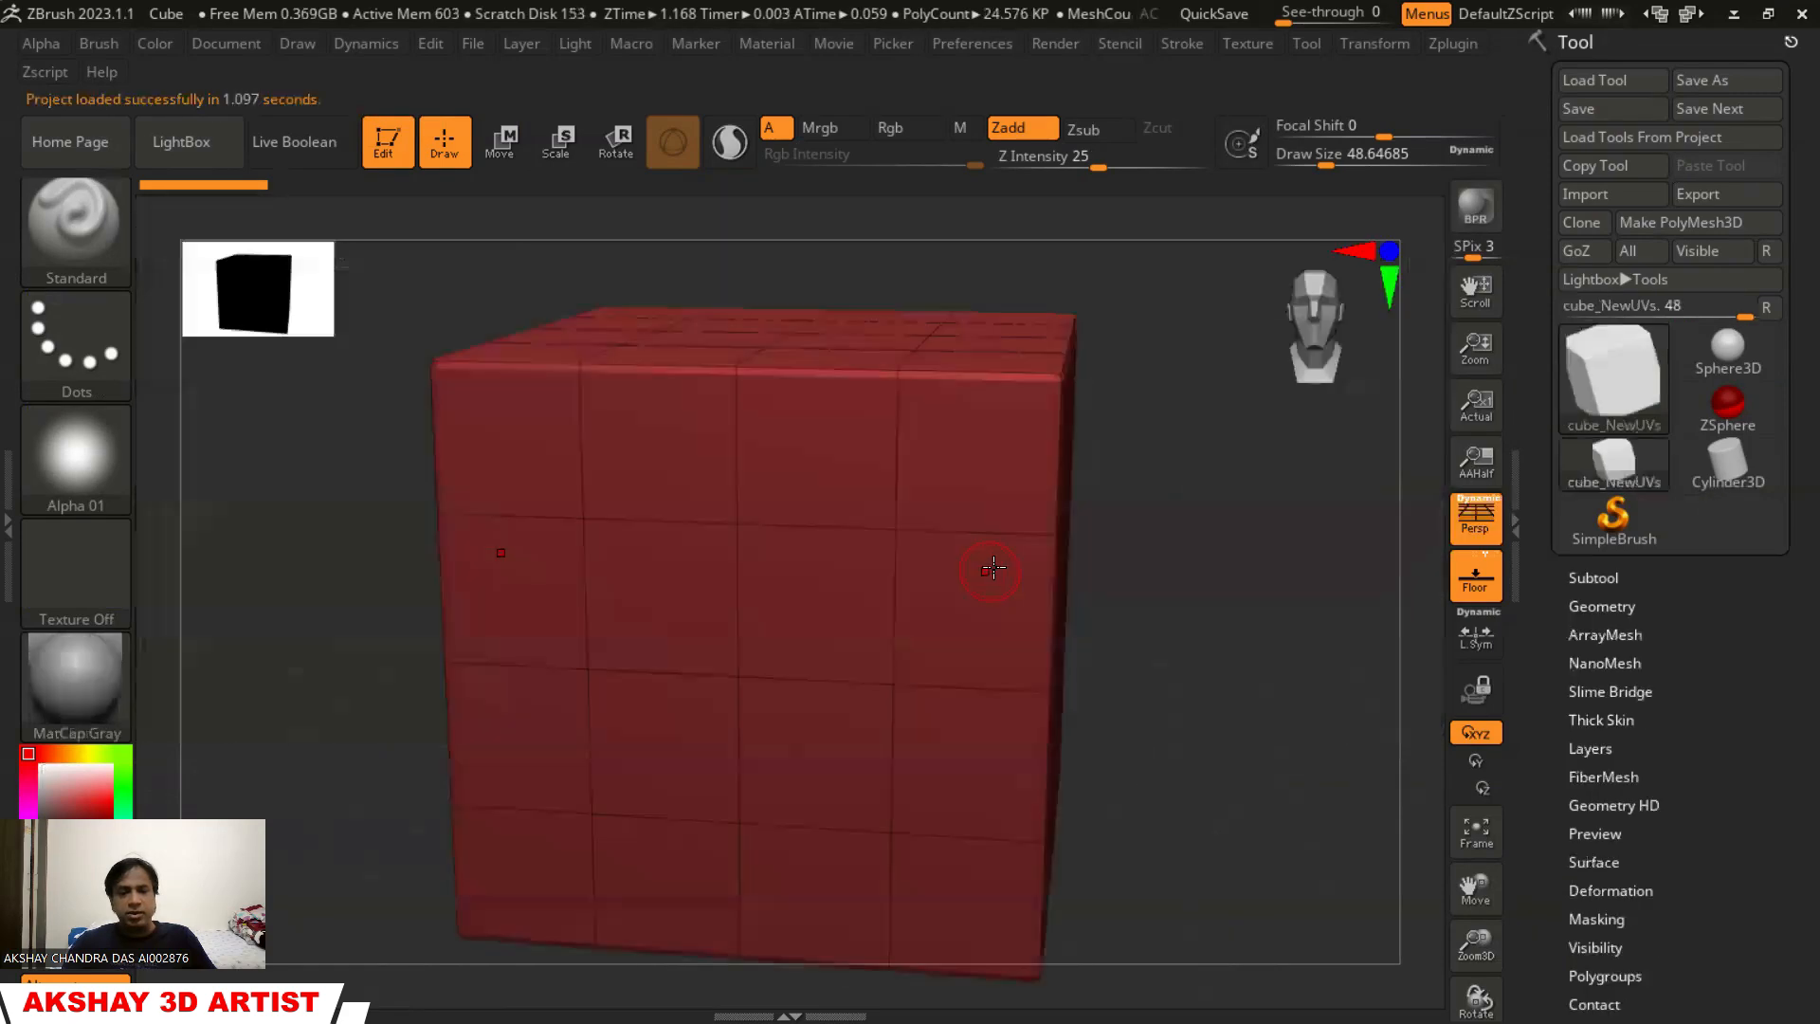
Toggle the cube's PolyFrame display off and on to compare the surface with and without its polygon grid
left_click_drag(1218, 595, 1201, 658)
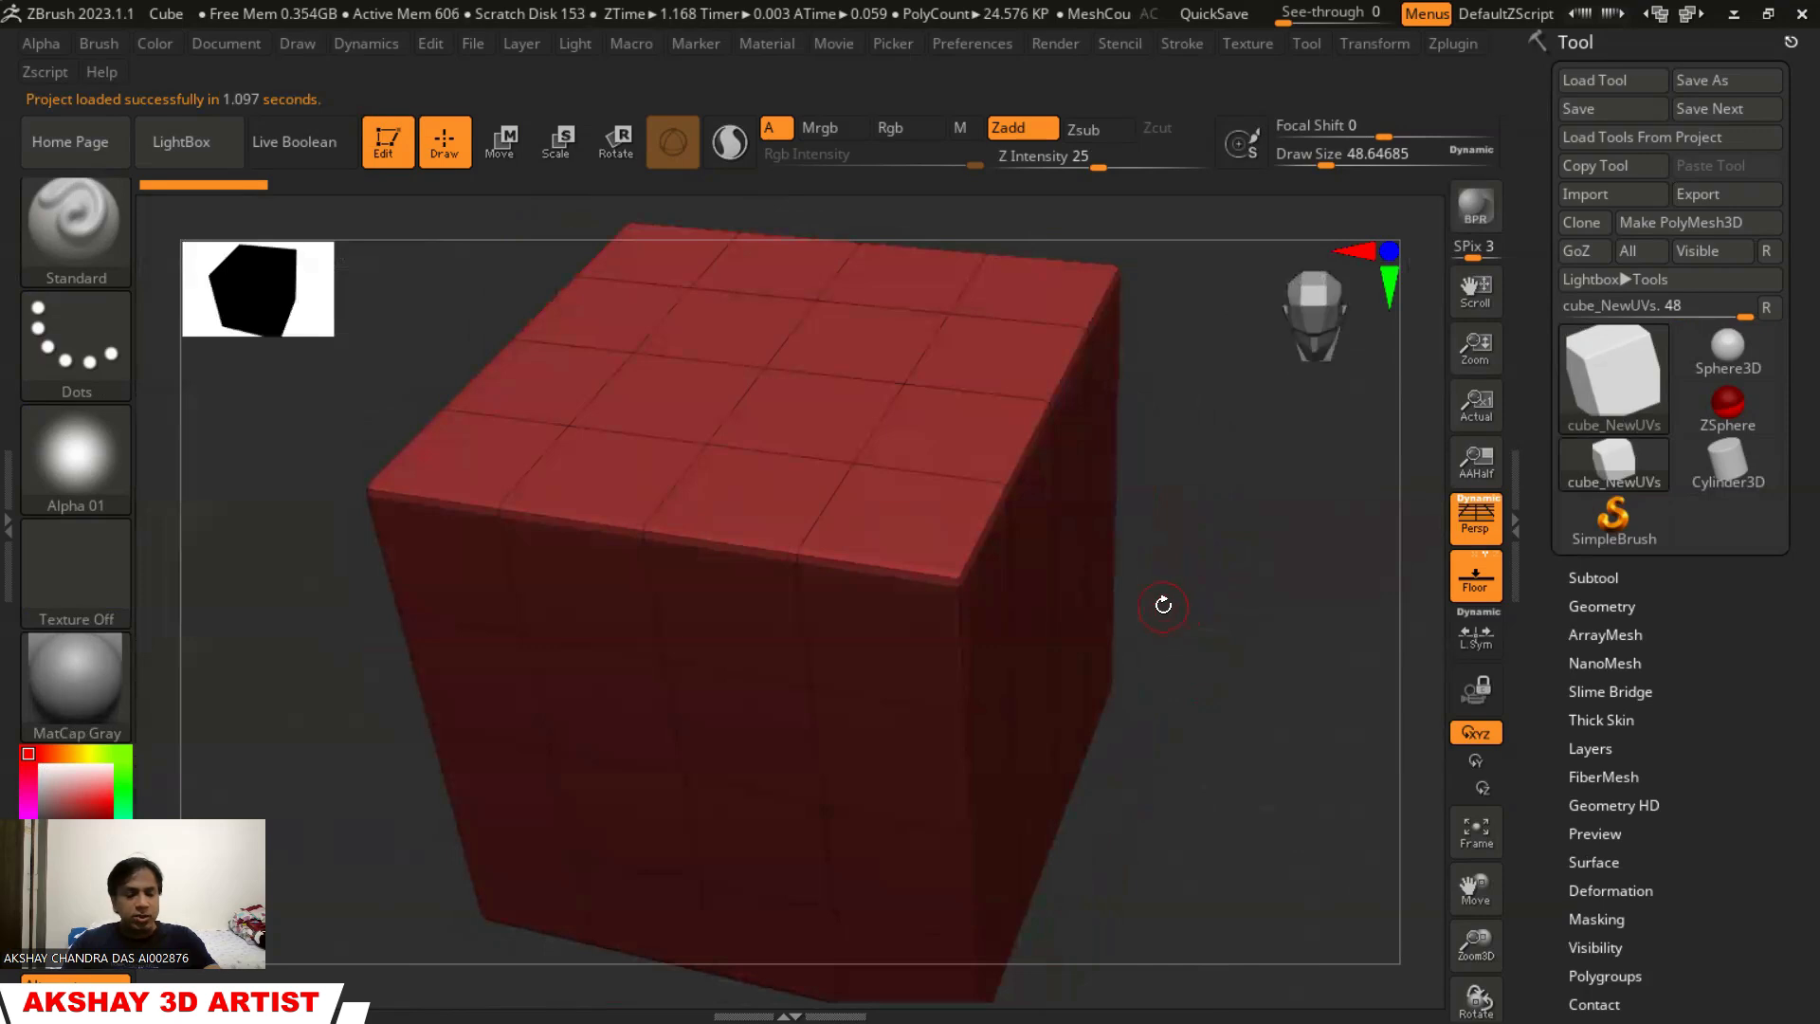
key("shift")
key("shift+f")
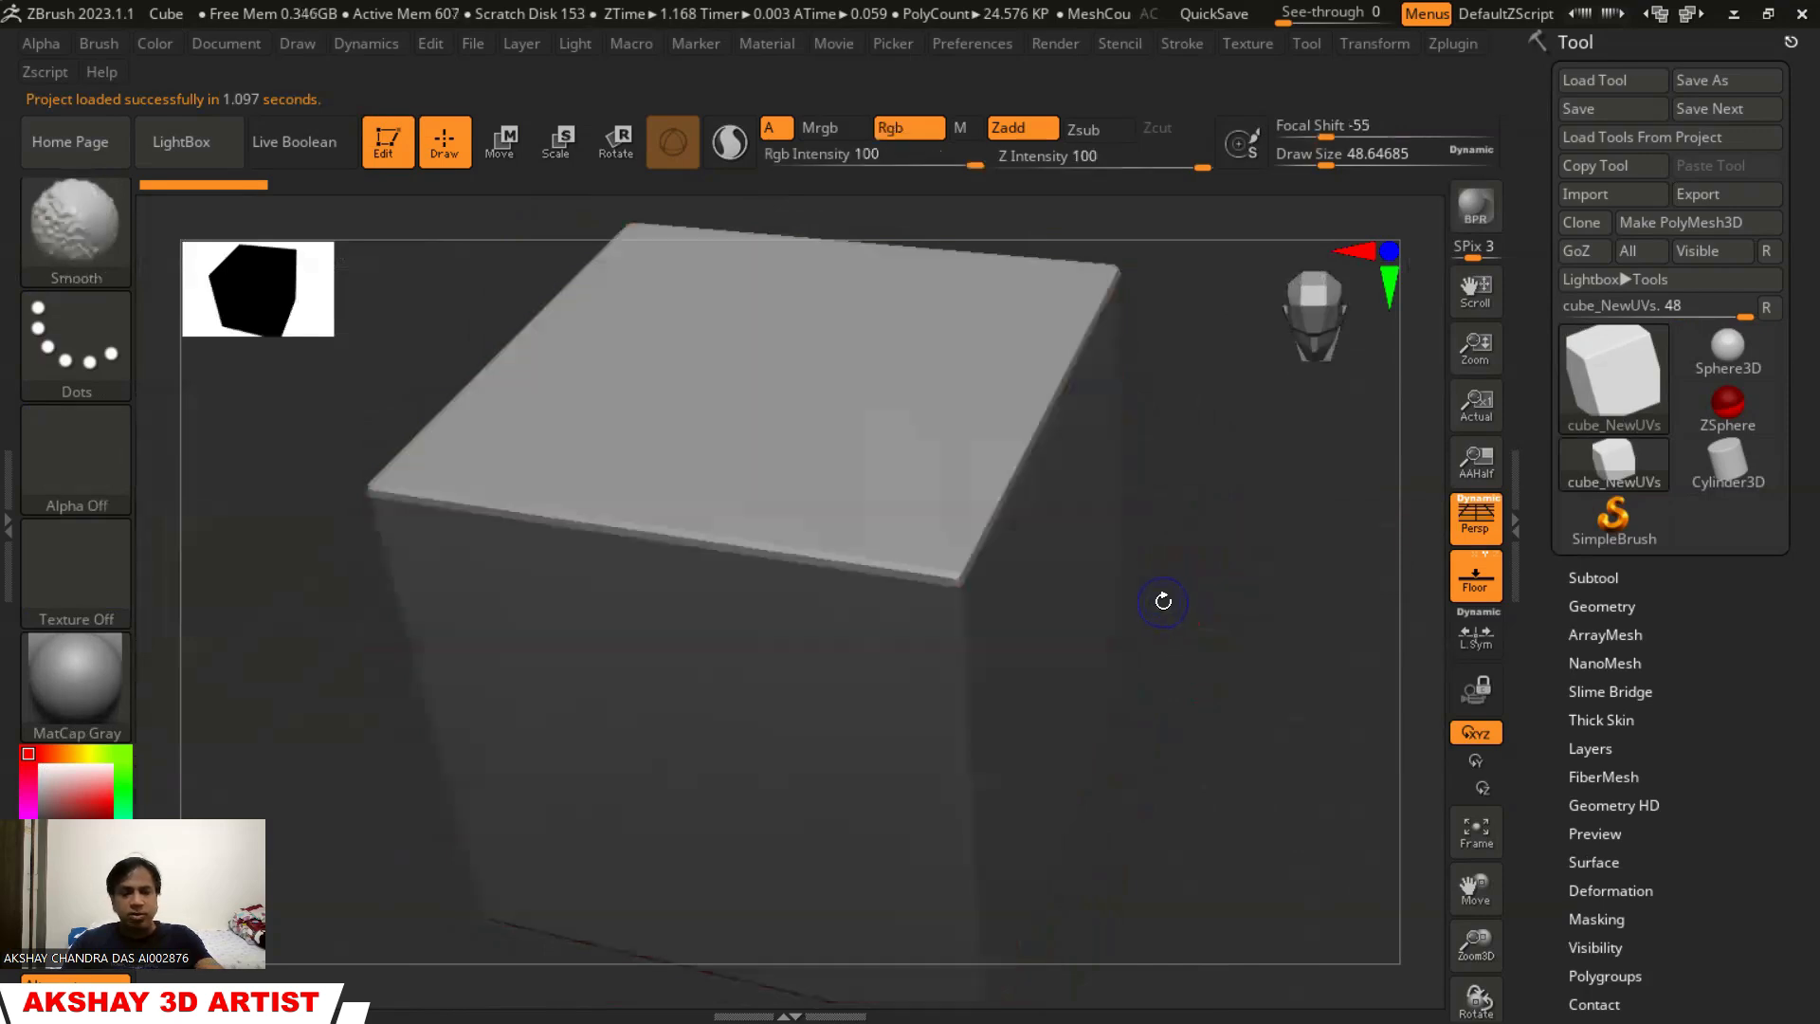
key("shift+f")
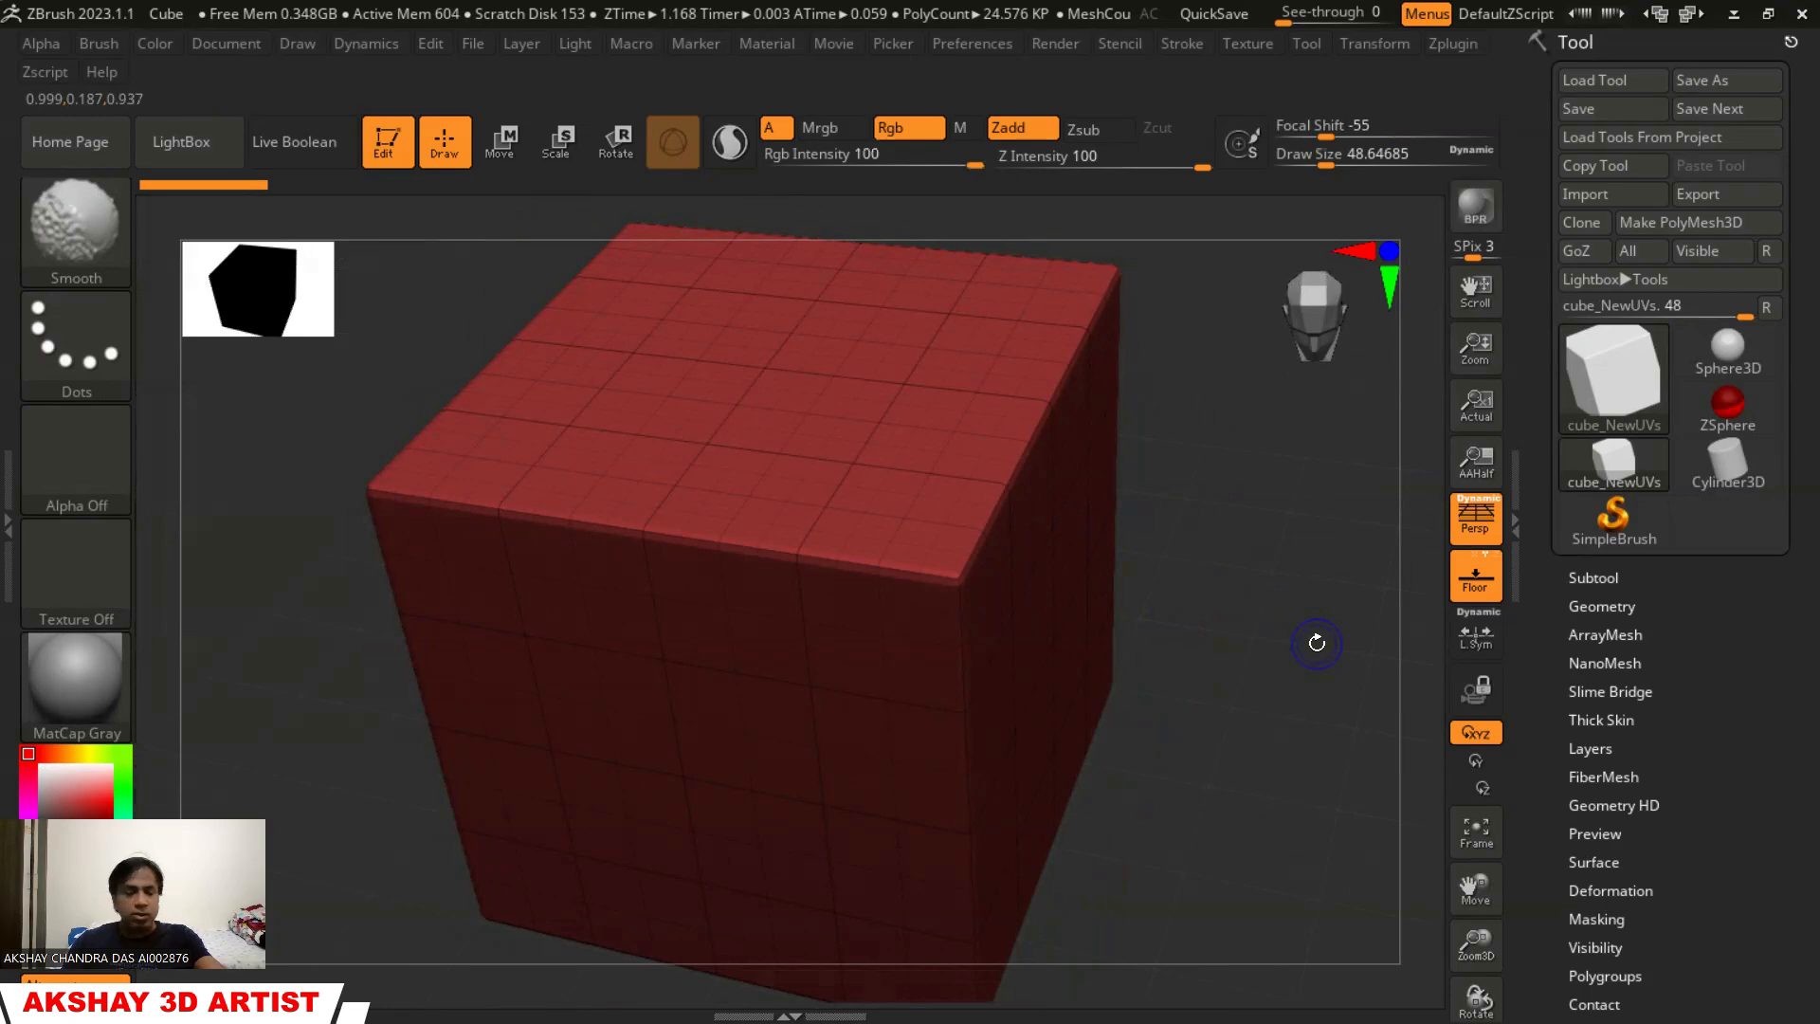
key("shift+f")
key("shift+f")
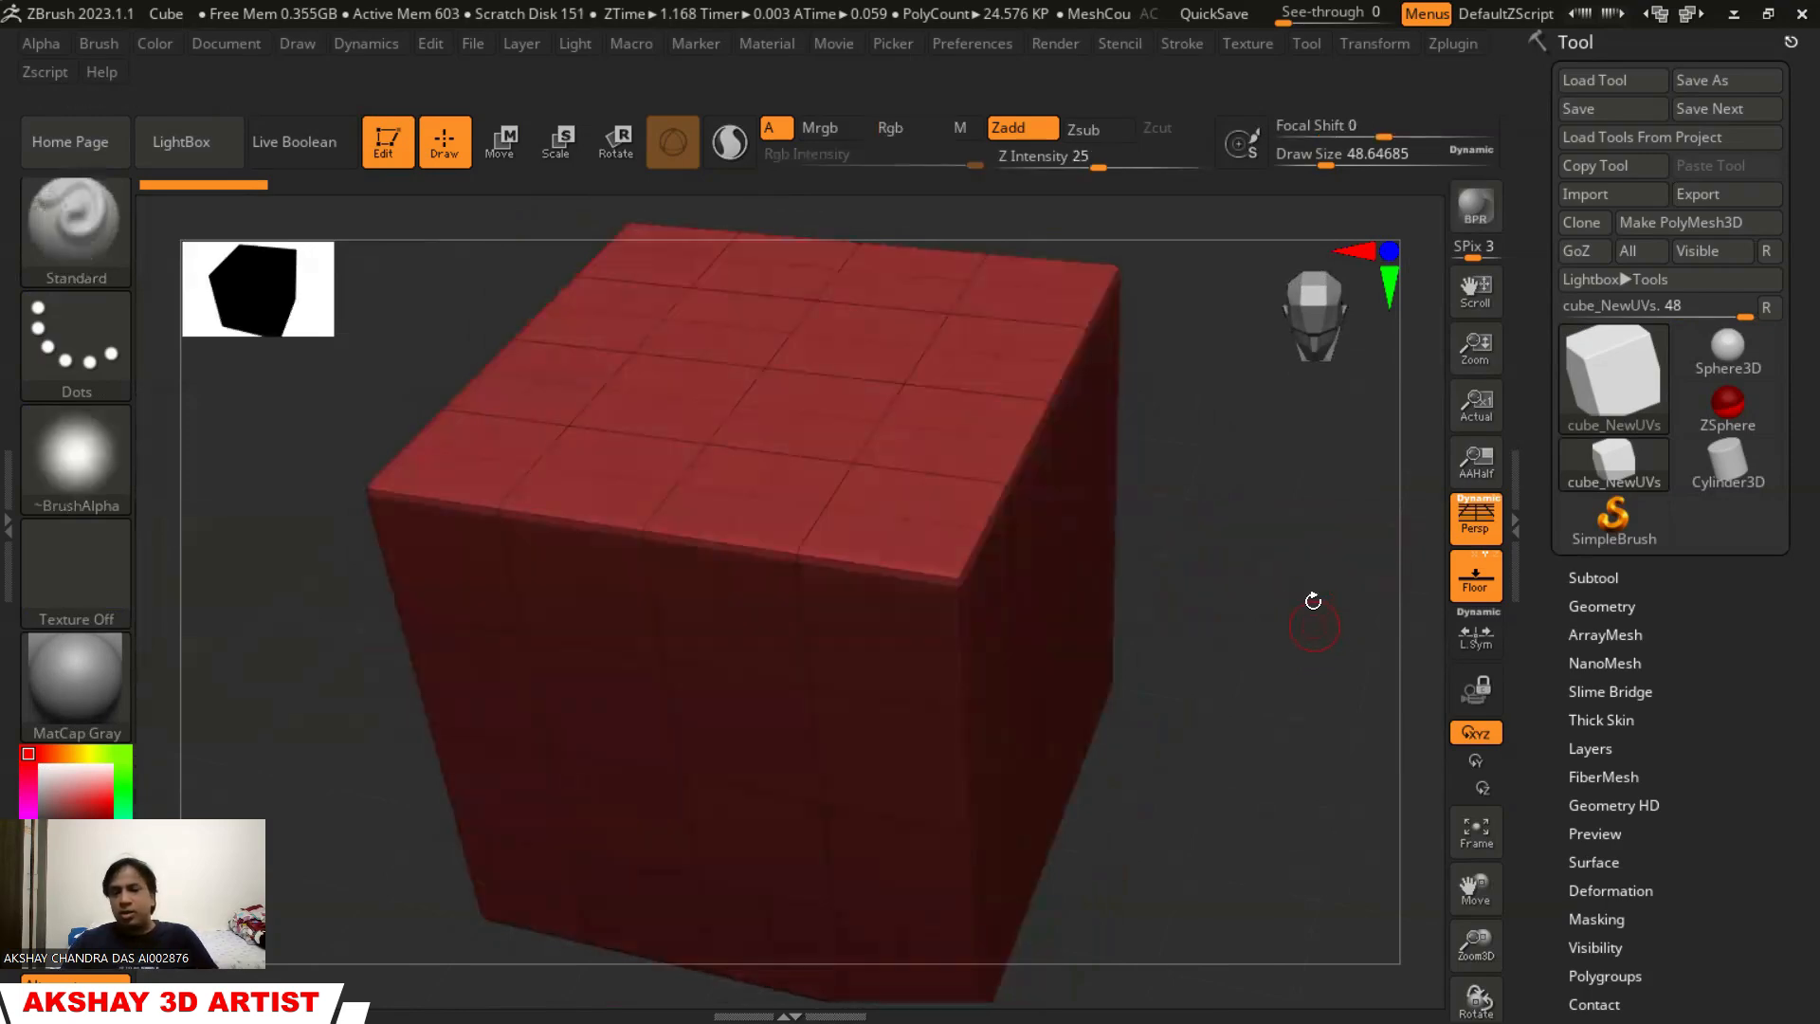
mouse_move(1768, 683)
left_mouse_down()
mouse_move(1767, 636)
mouse_move(1763, 682)
left_mouse_up()
left_click(1763, 684)
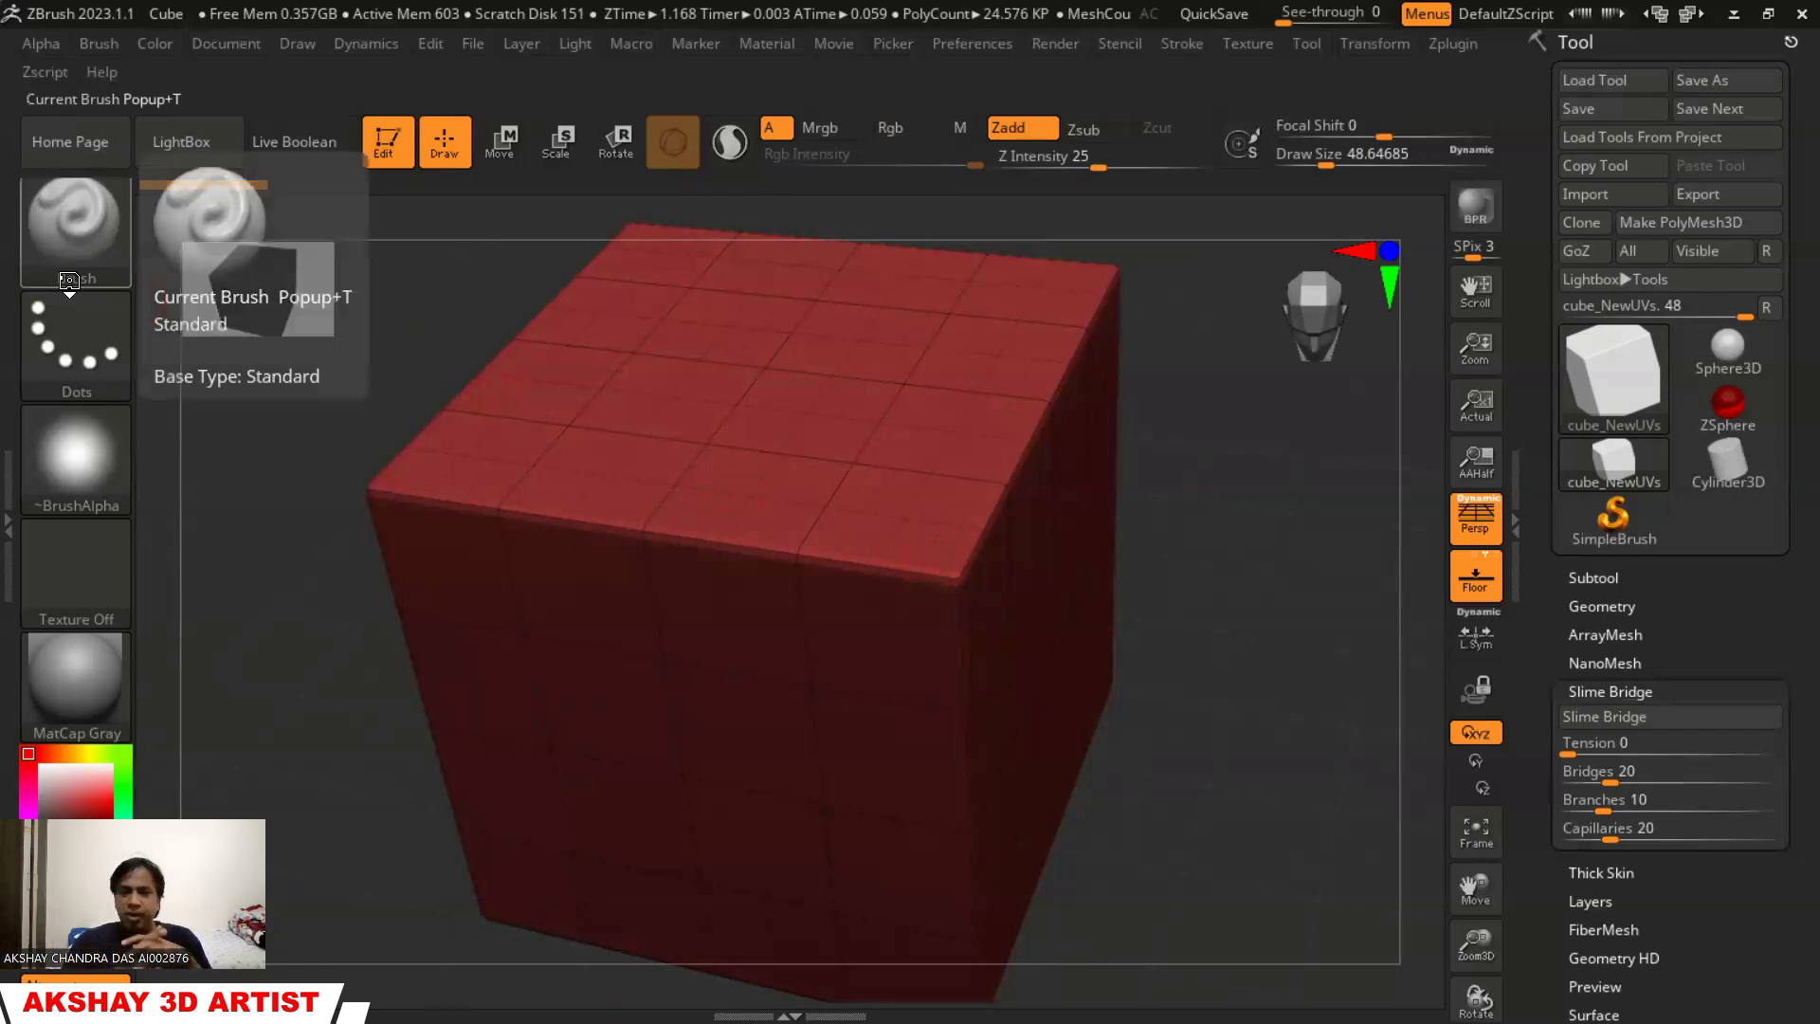
Browse the 3D sculpting brush library and select the ClayBuildup brush
left_click(70, 219)
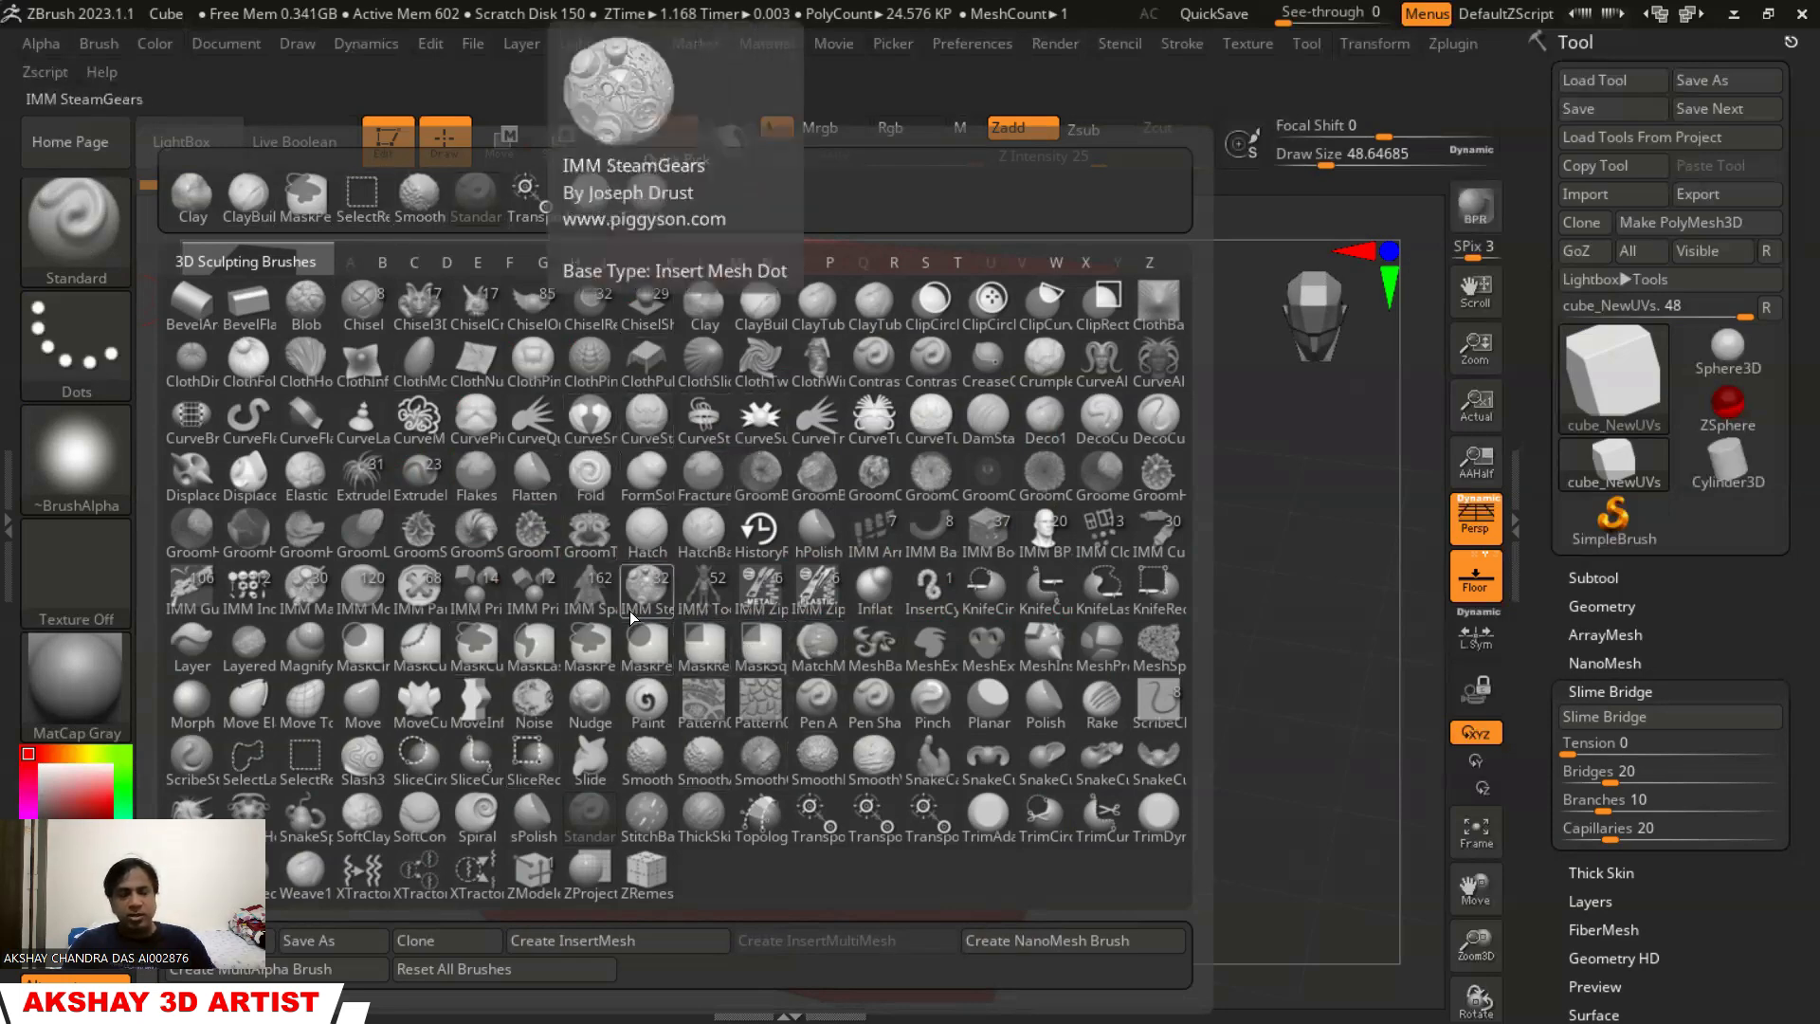
key("t")
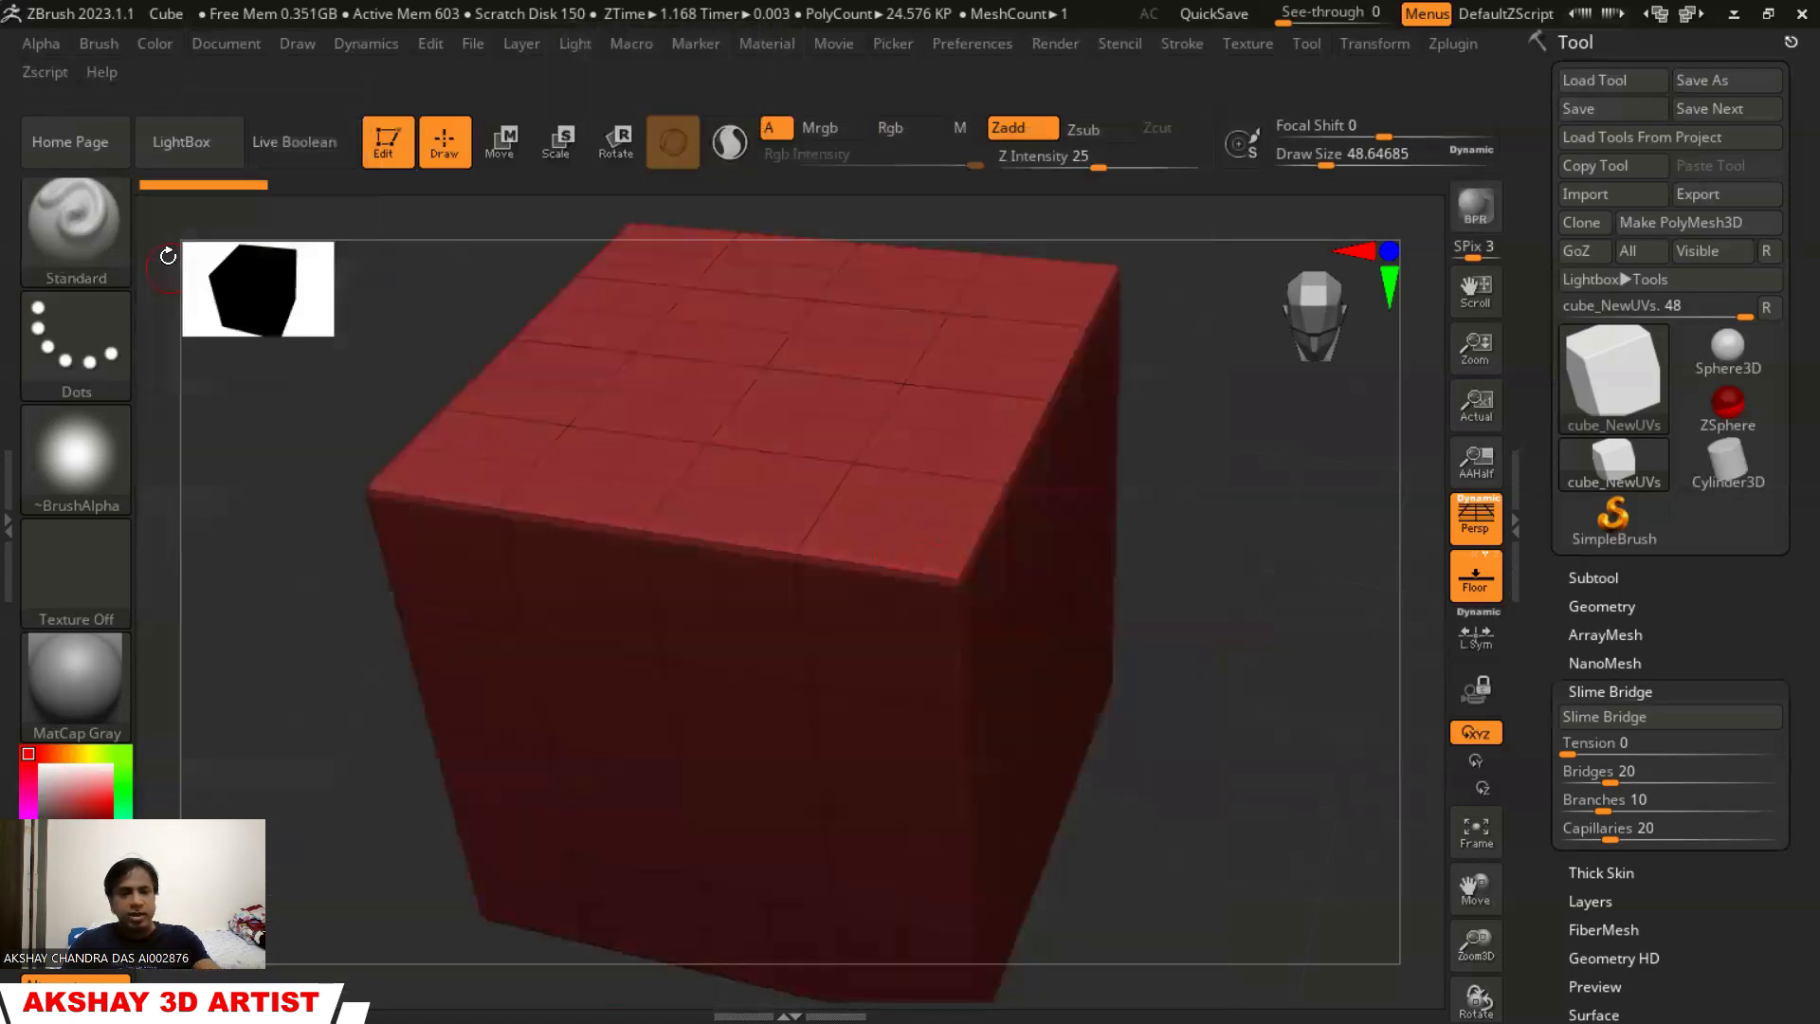
left_click(93, 239)
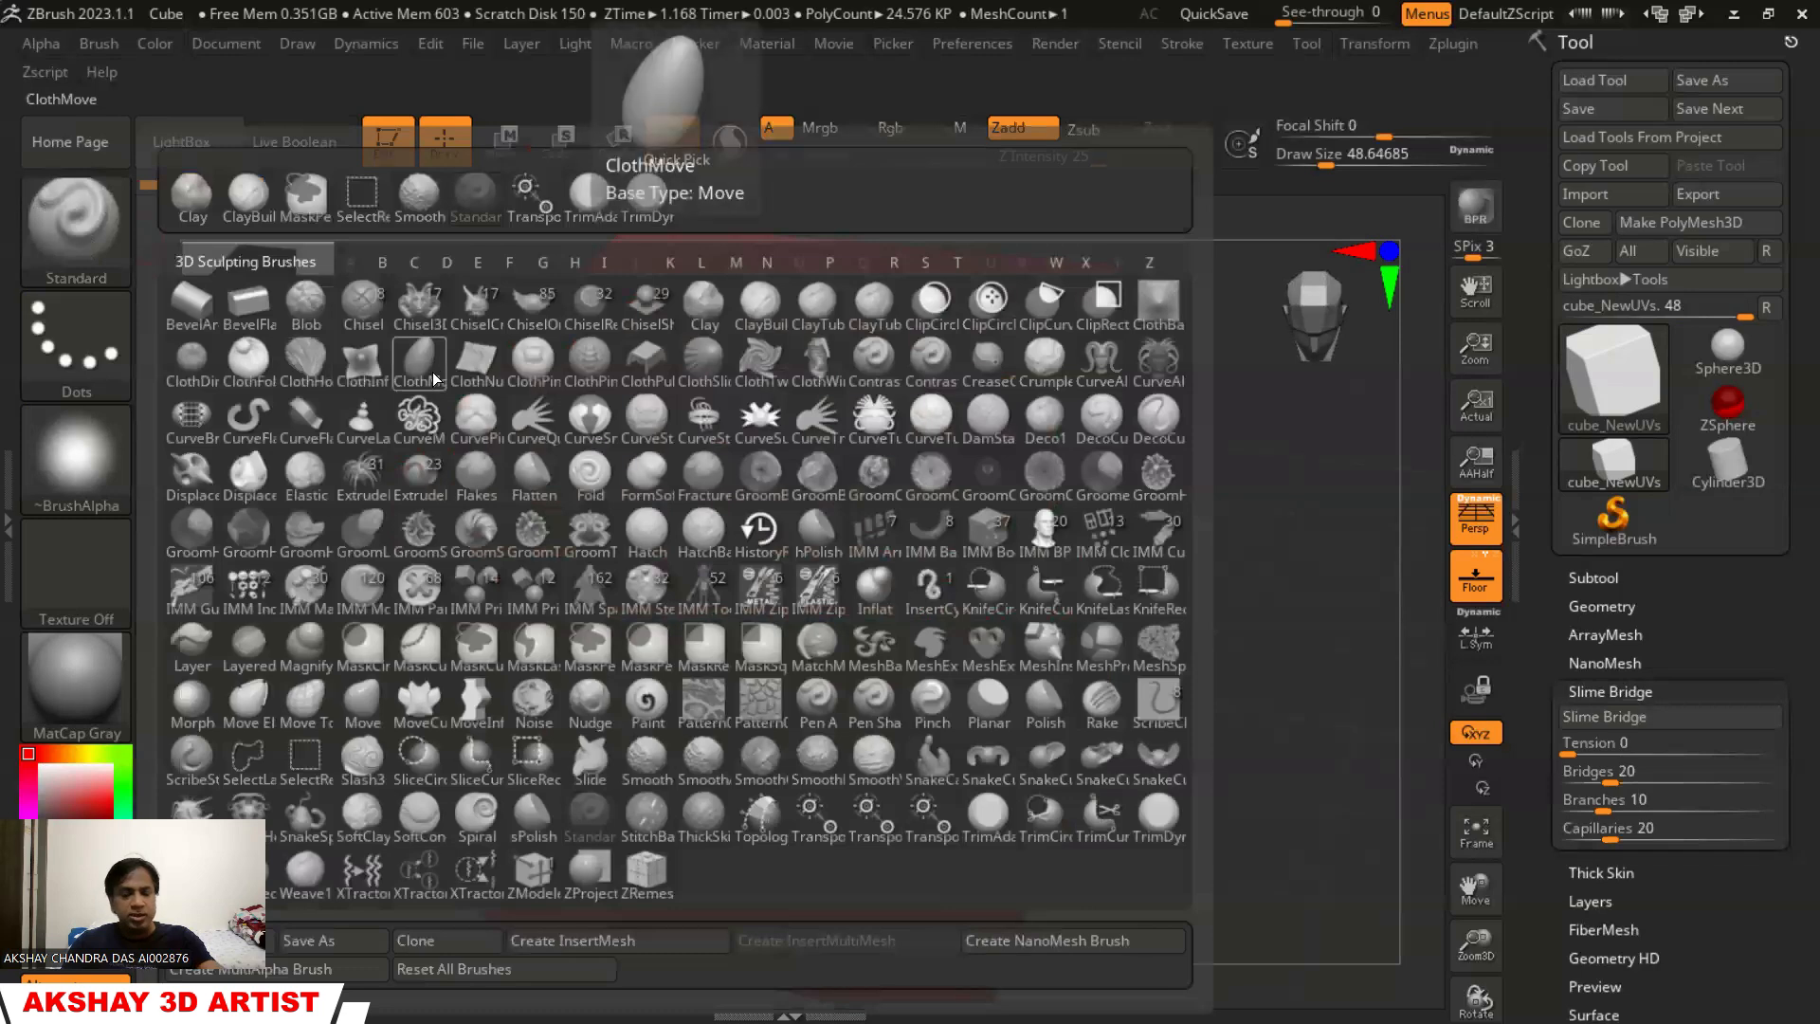
key("c")
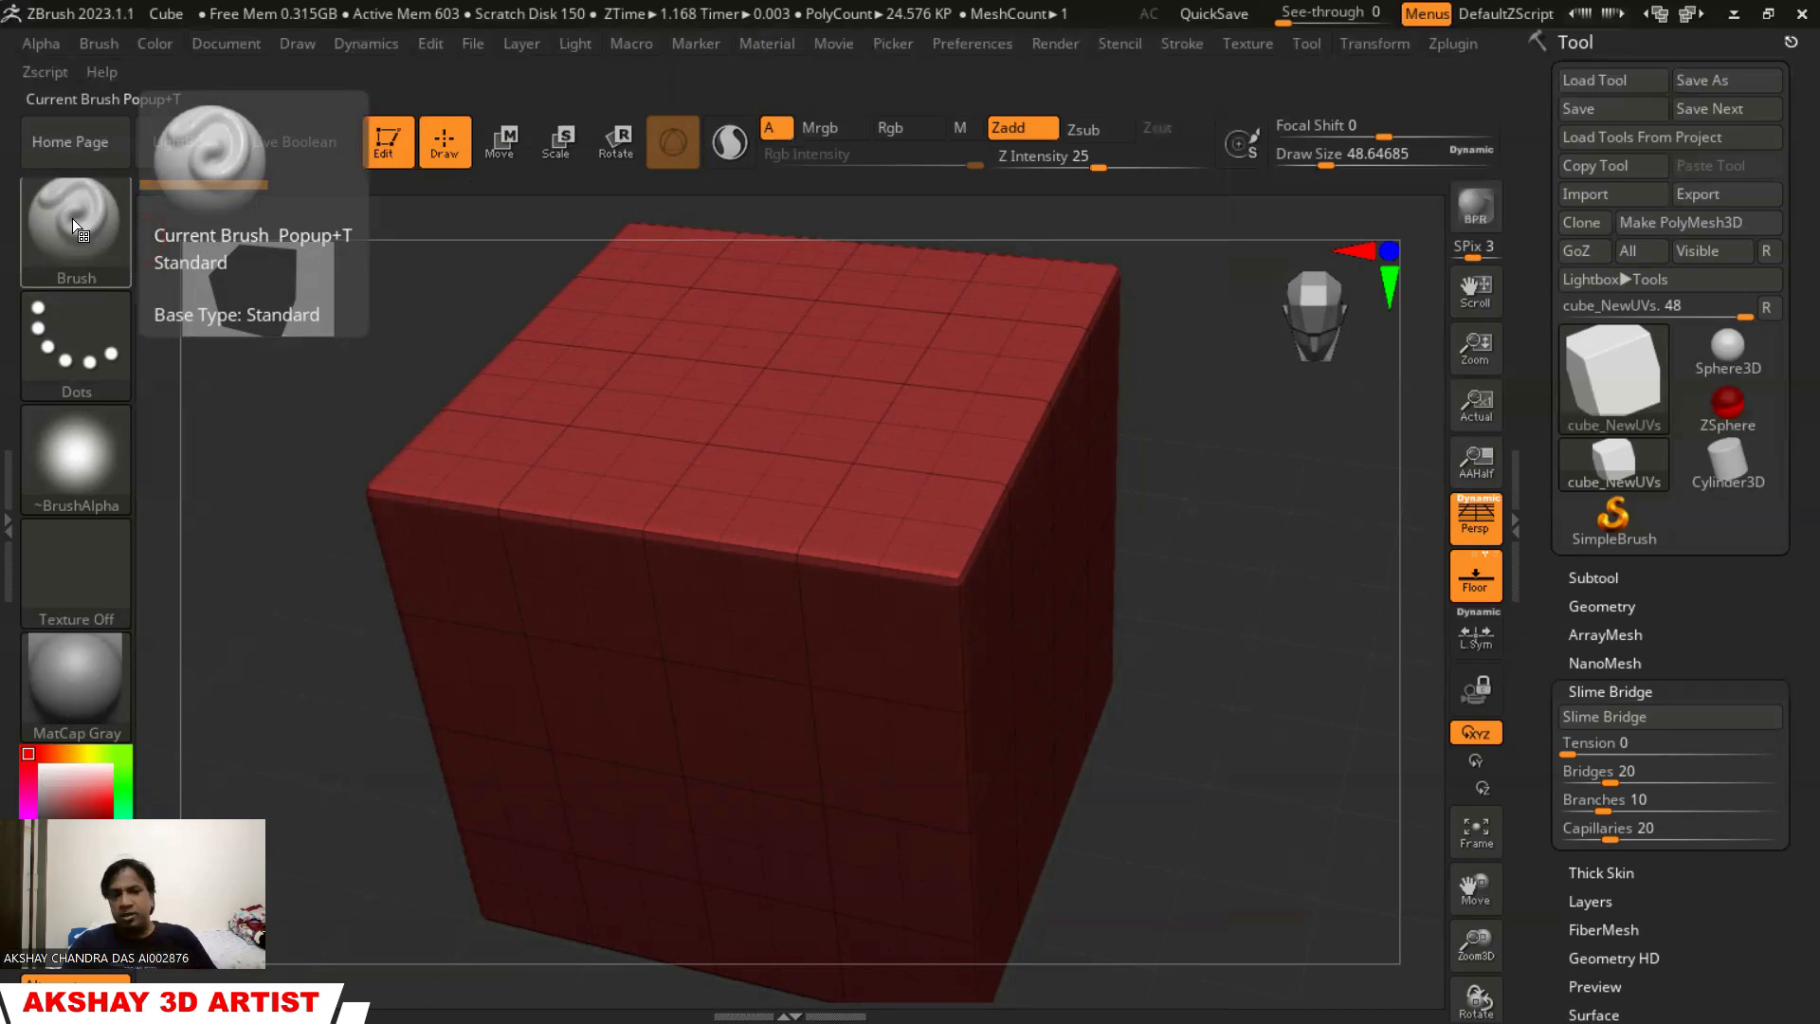
left_click(72, 218)
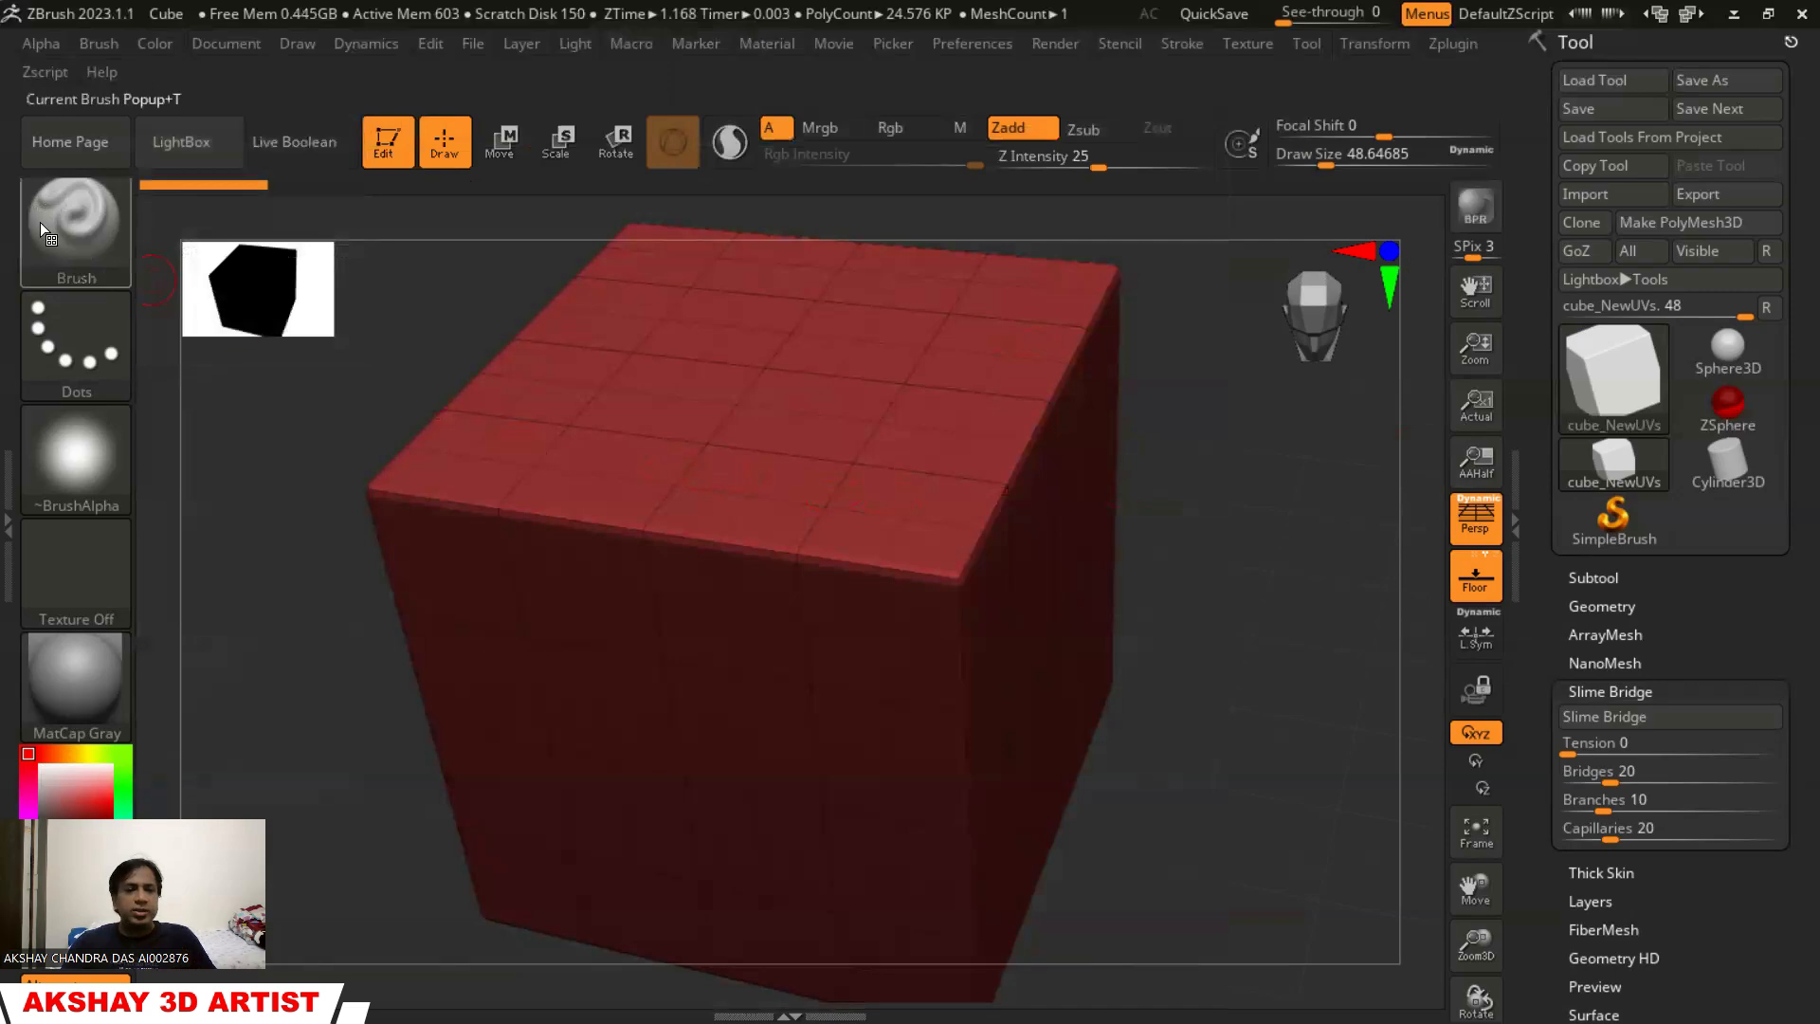
left_click(57, 222)
left_click(247, 205)
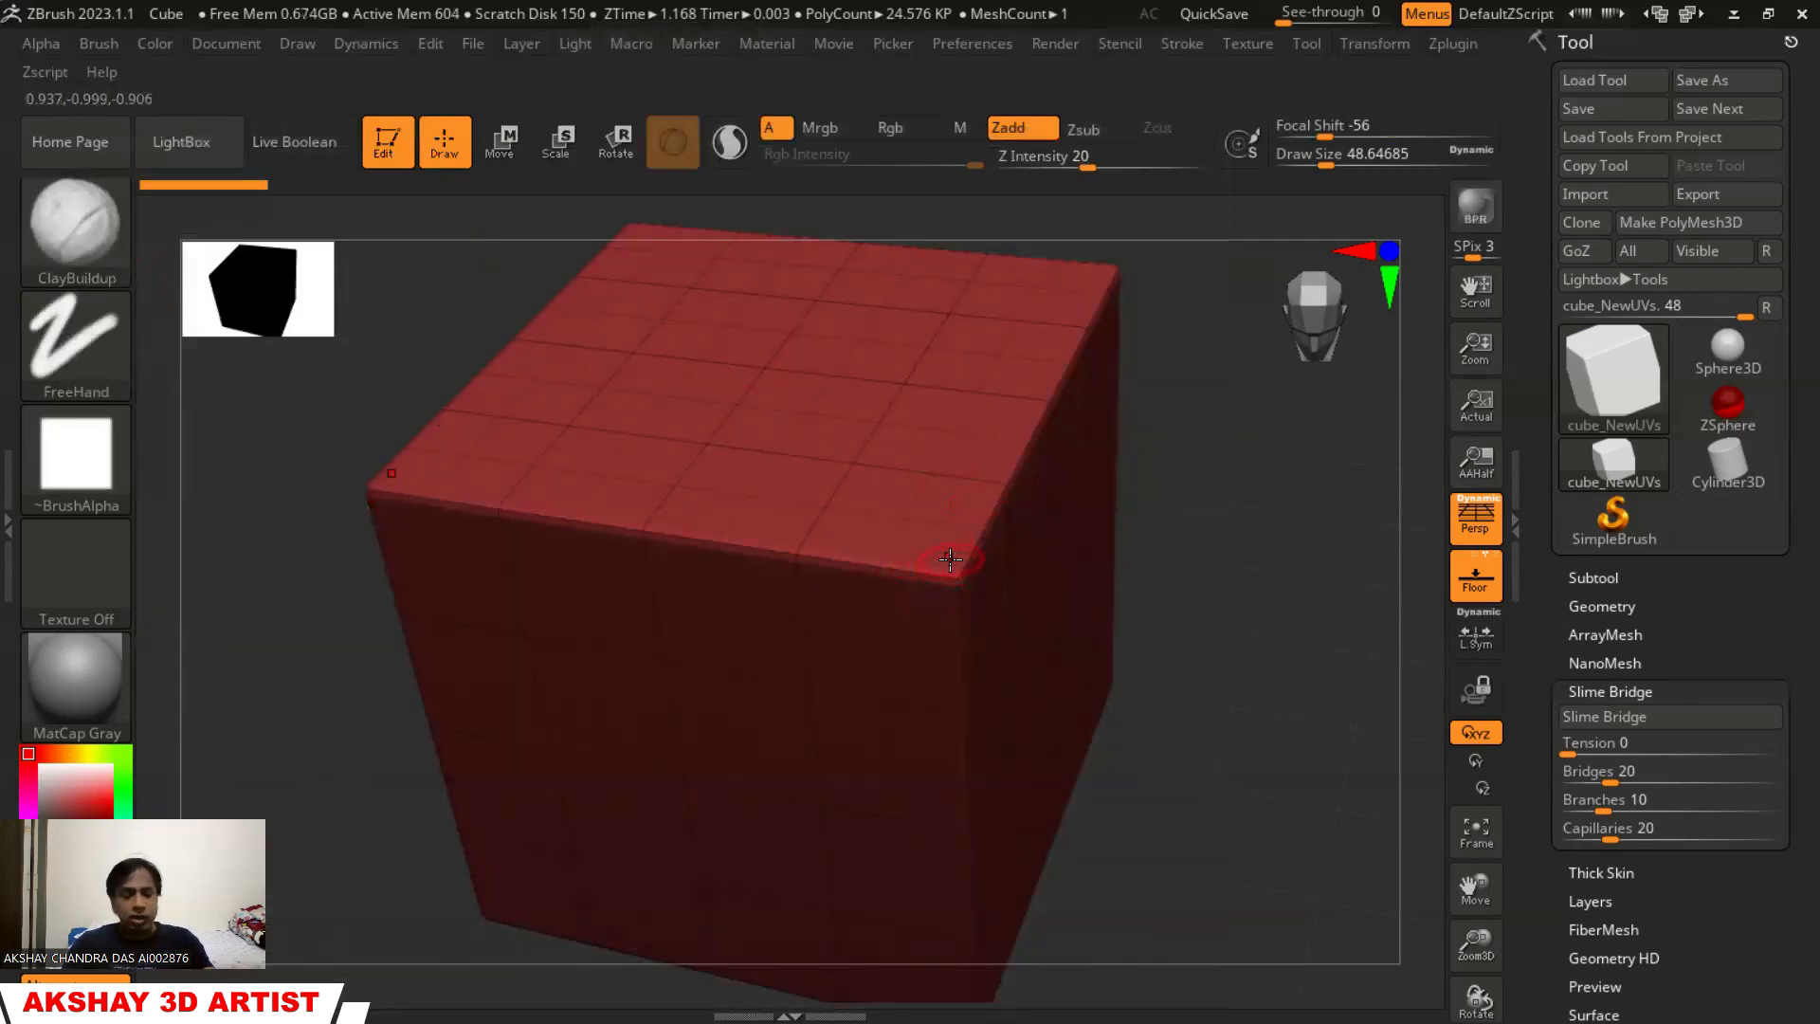
Set the draw size to about 182 and sculpt raised clay on the cube's top front corners and dents along its upper side edges
key("s")
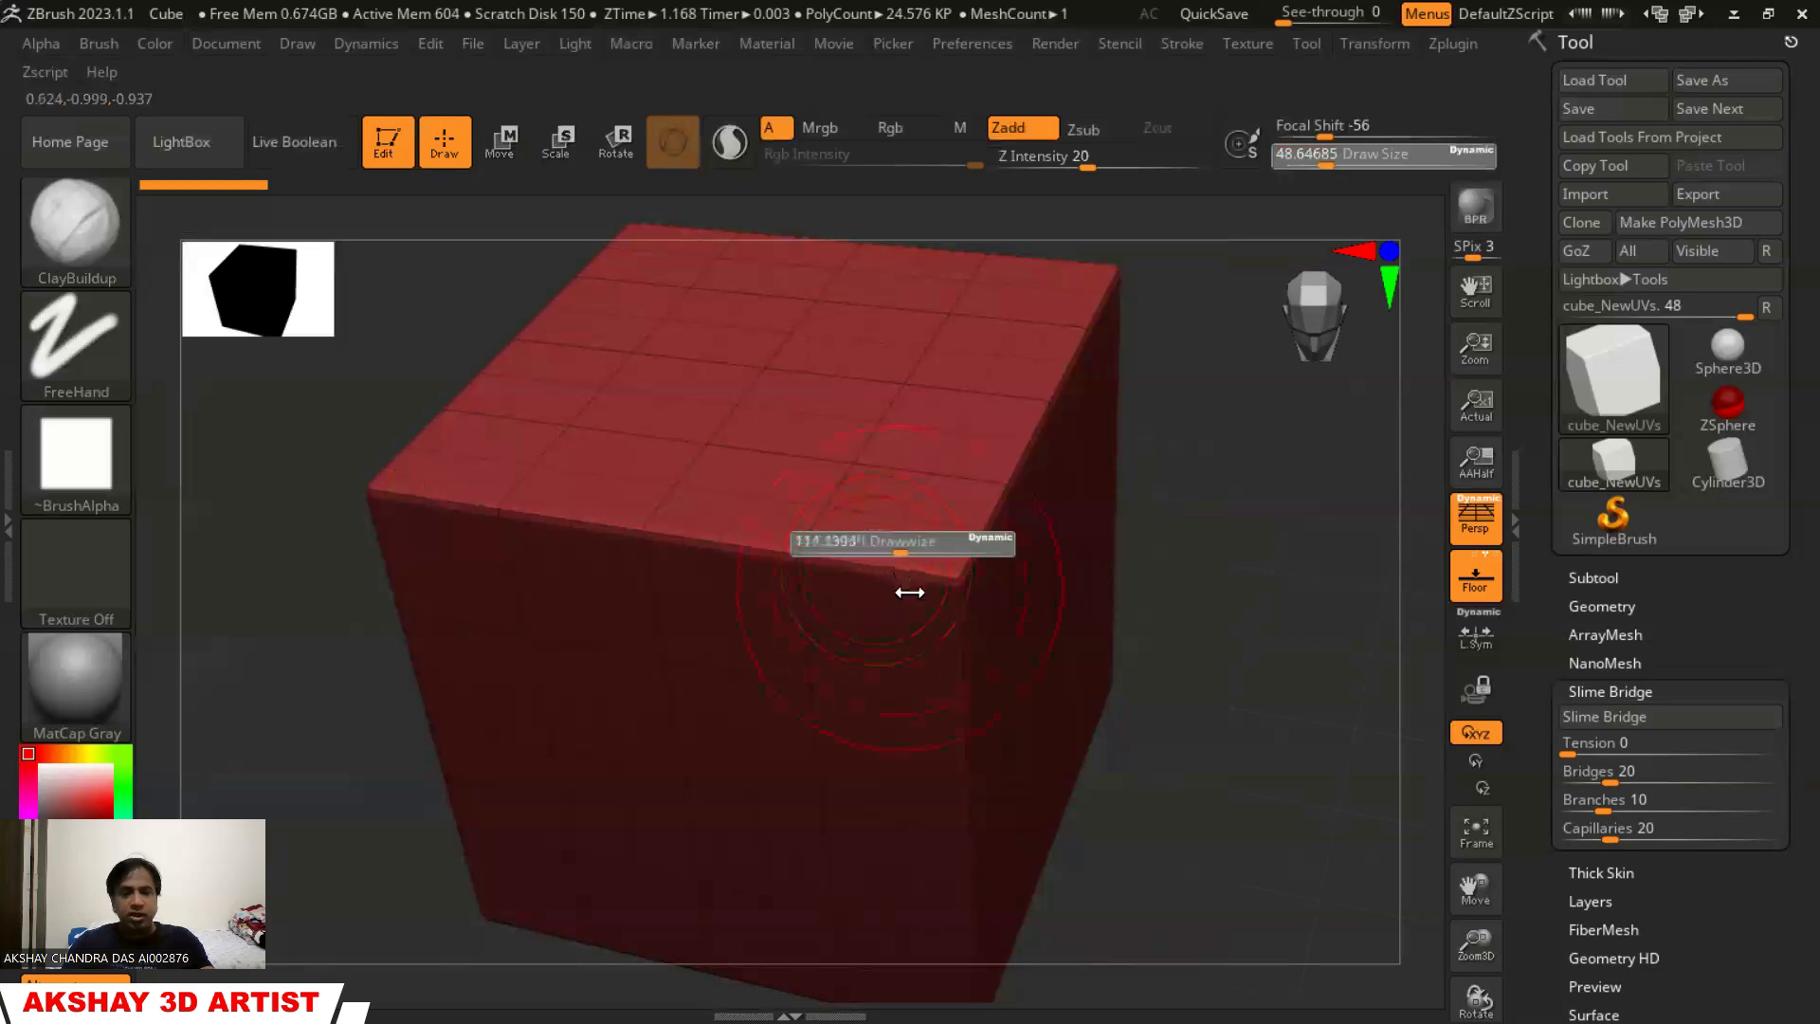
mouse_move(850, 559)
left_mouse_down()
mouse_move(931, 614)
mouse_move(886, 581)
mouse_move(942, 528)
mouse_move(912, 481)
mouse_move(900, 512)
mouse_move(923, 441)
left_mouse_up()
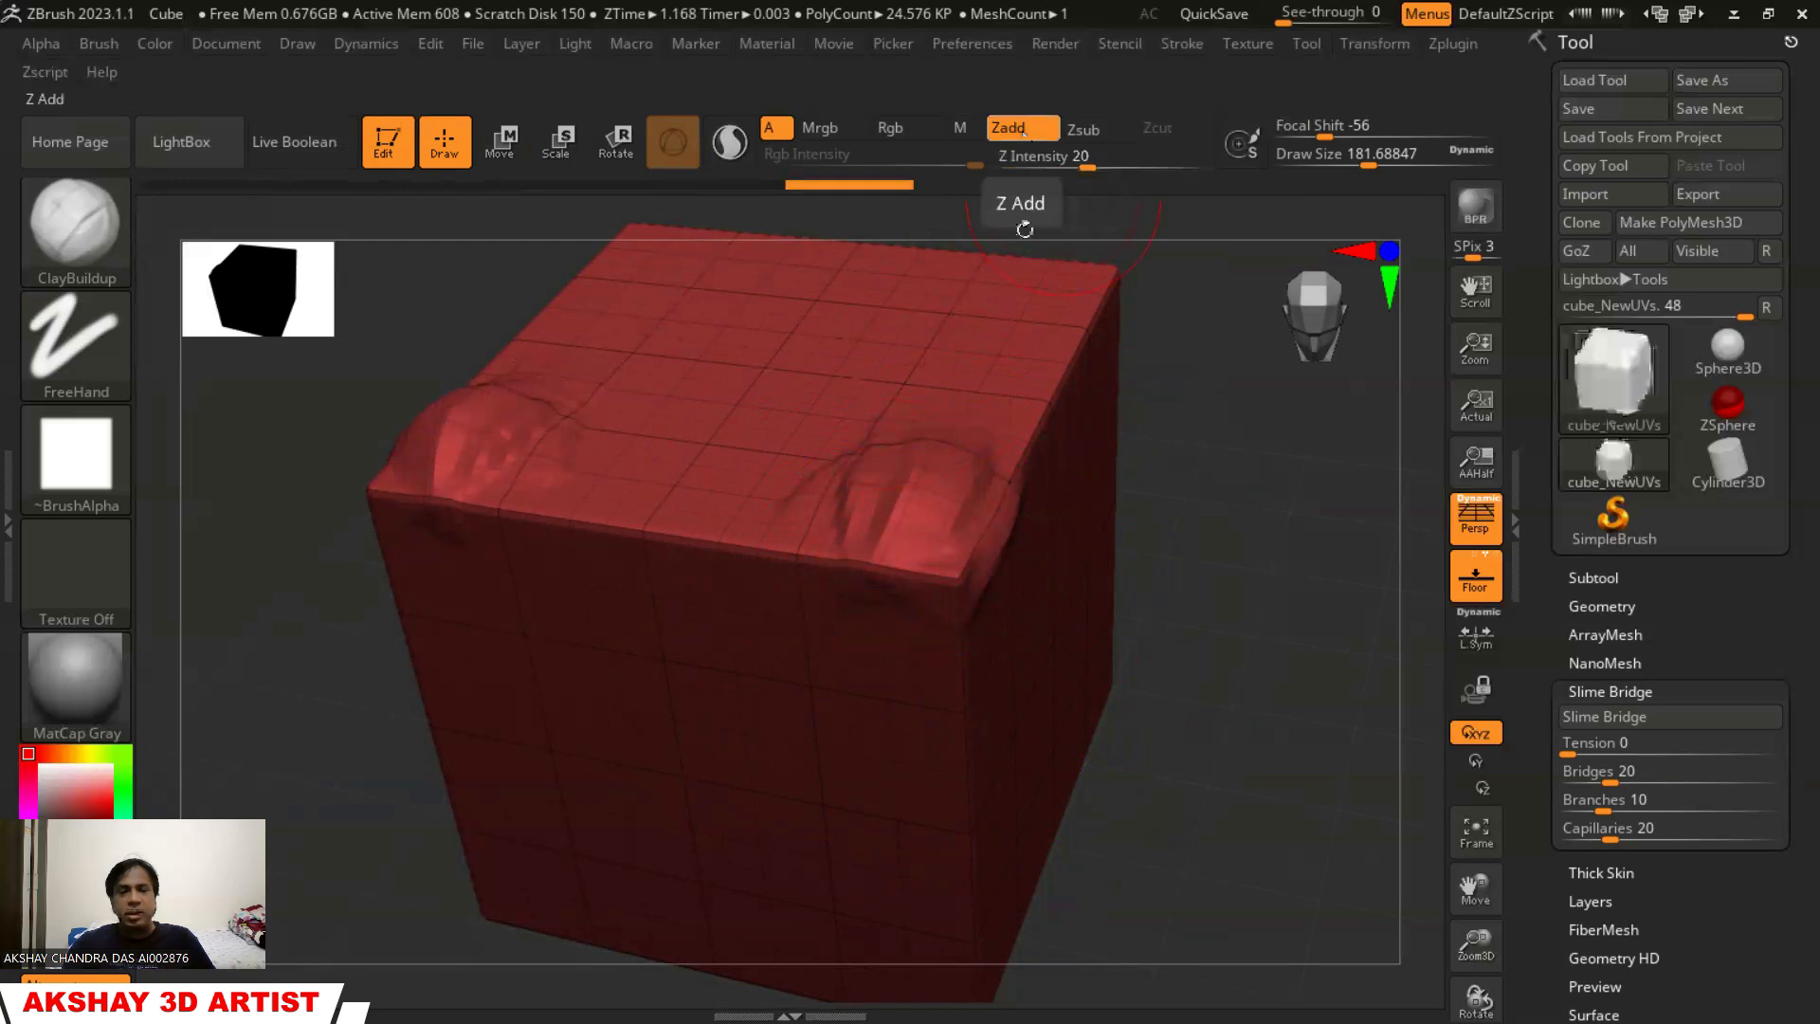
mouse_move(974, 498)
left_mouse_down()
mouse_move(977, 569)
mouse_move(1027, 428)
mouse_move(1035, 444)
mouse_move(1050, 427)
left_mouse_up()
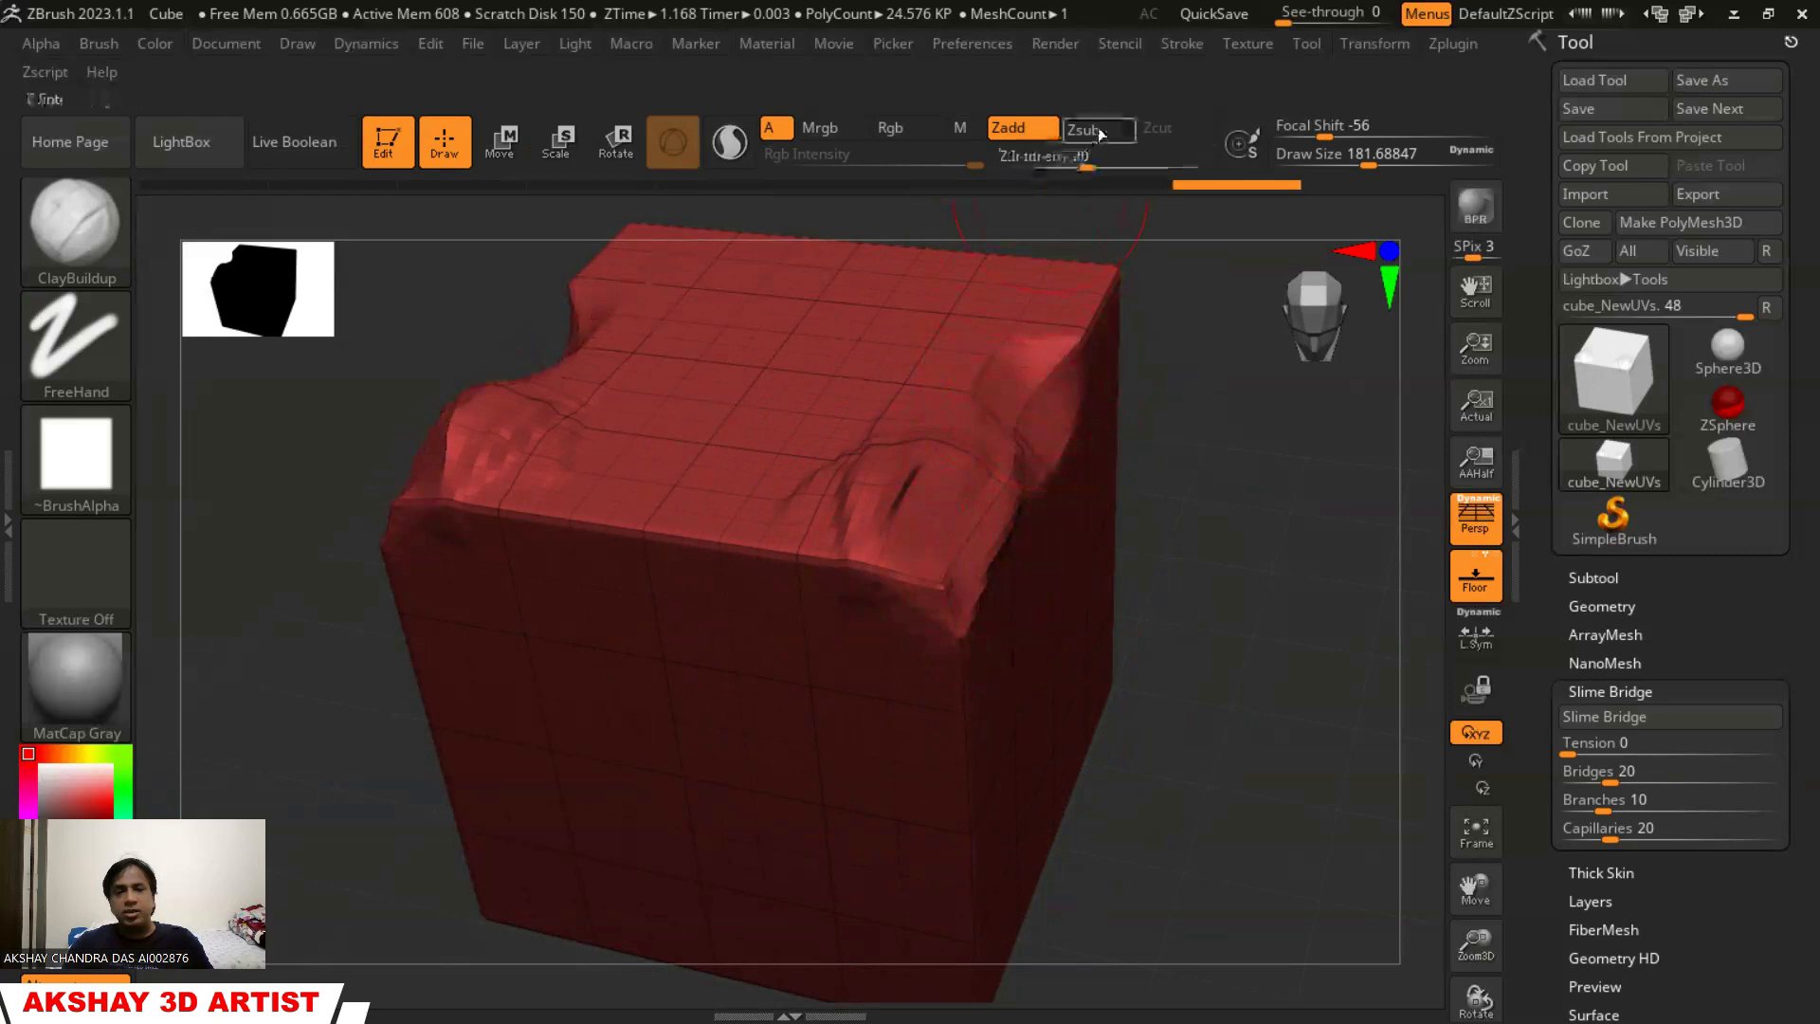
Carve into the cube's top side edge with Zsub and restore Zadd mode
left_click(1099, 130)
left_click_drag(1087, 302, 1095, 270)
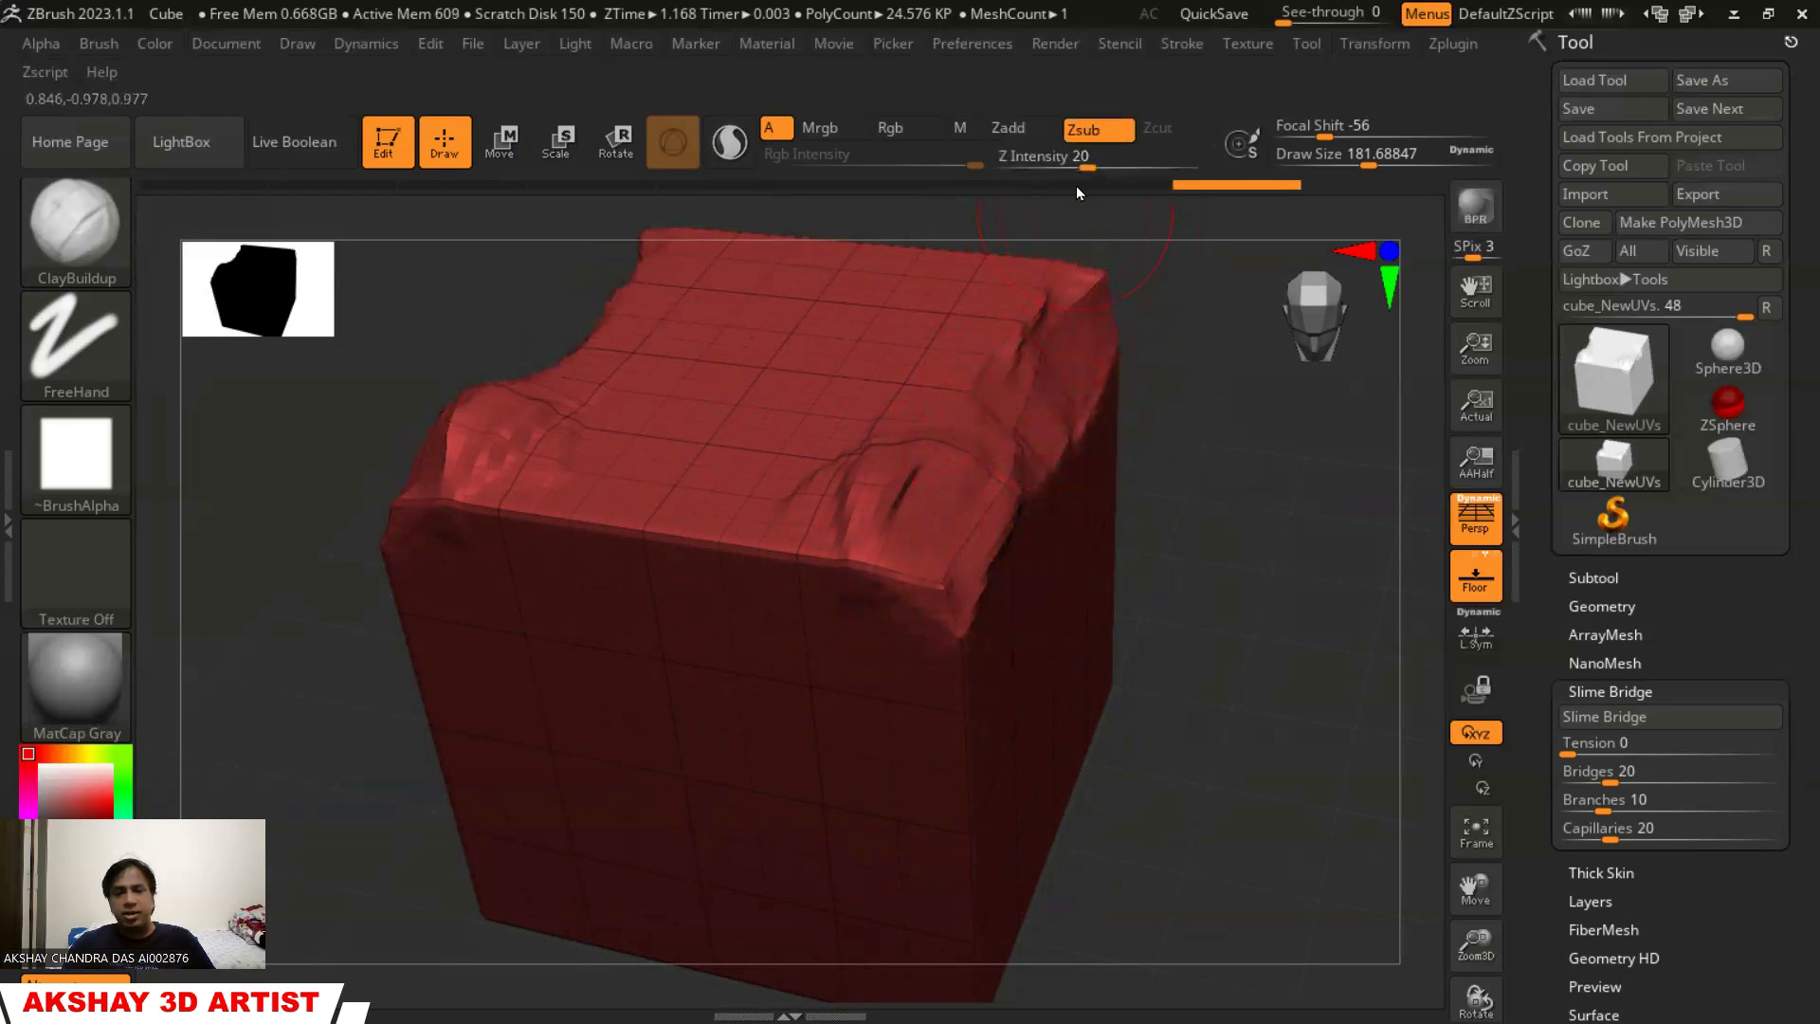
left_click(1008, 127)
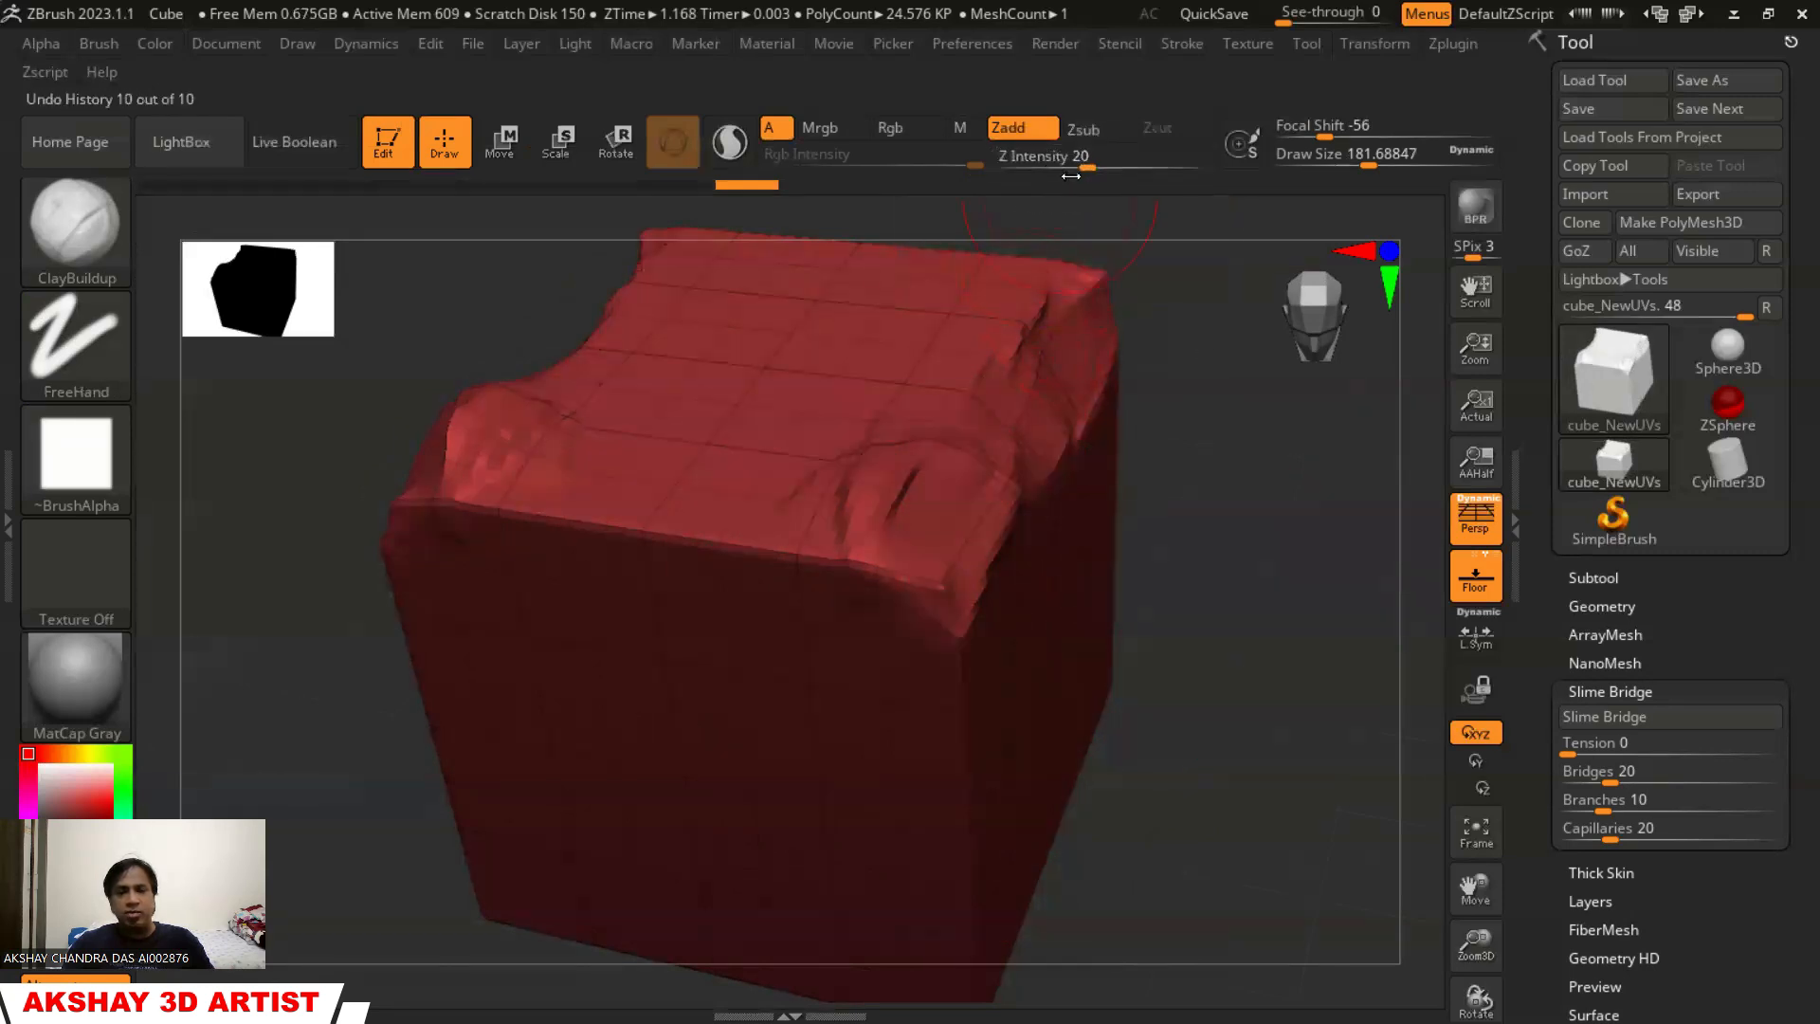
left_click_drag(1099, 616, 1038, 431)
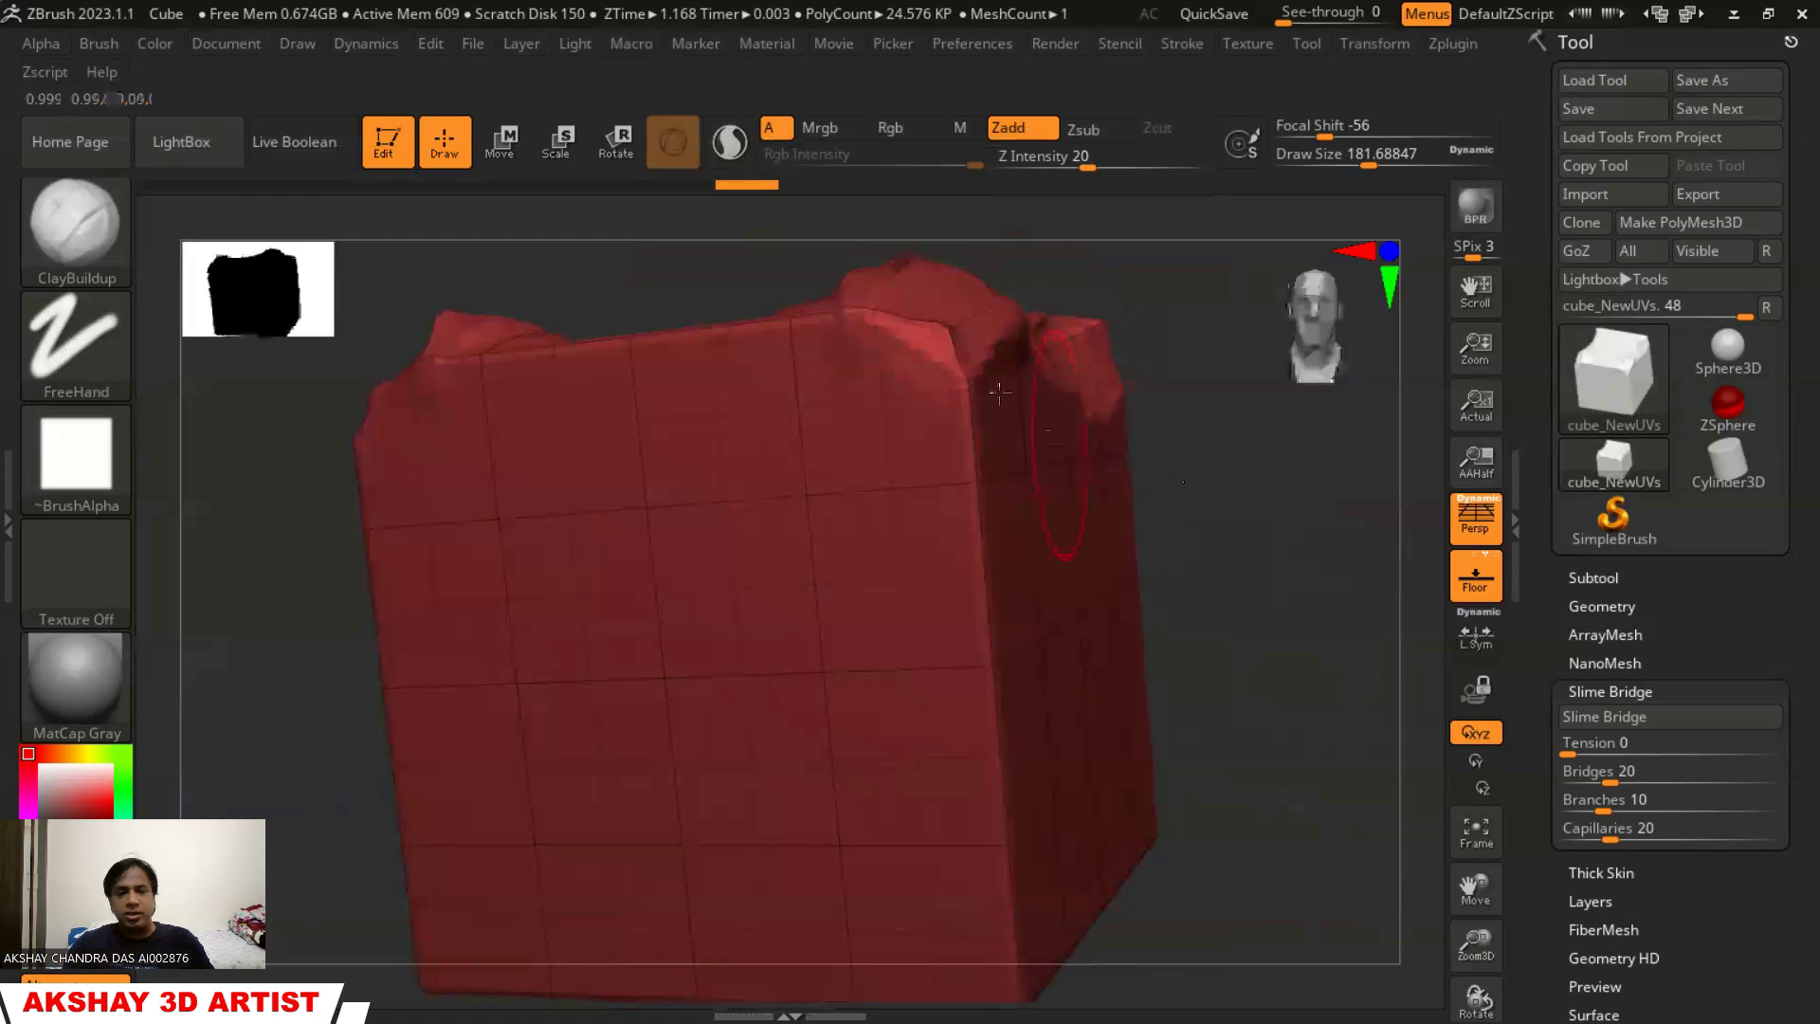
Build thick clay ridges down the cube's front vertical edges at a raised Z Intensity, and bring the intensity to 19
left_click_drag(1088, 167, 1137, 167)
left_click_drag(951, 358, 943, 683)
left_click_drag(1138, 167, 1036, 179)
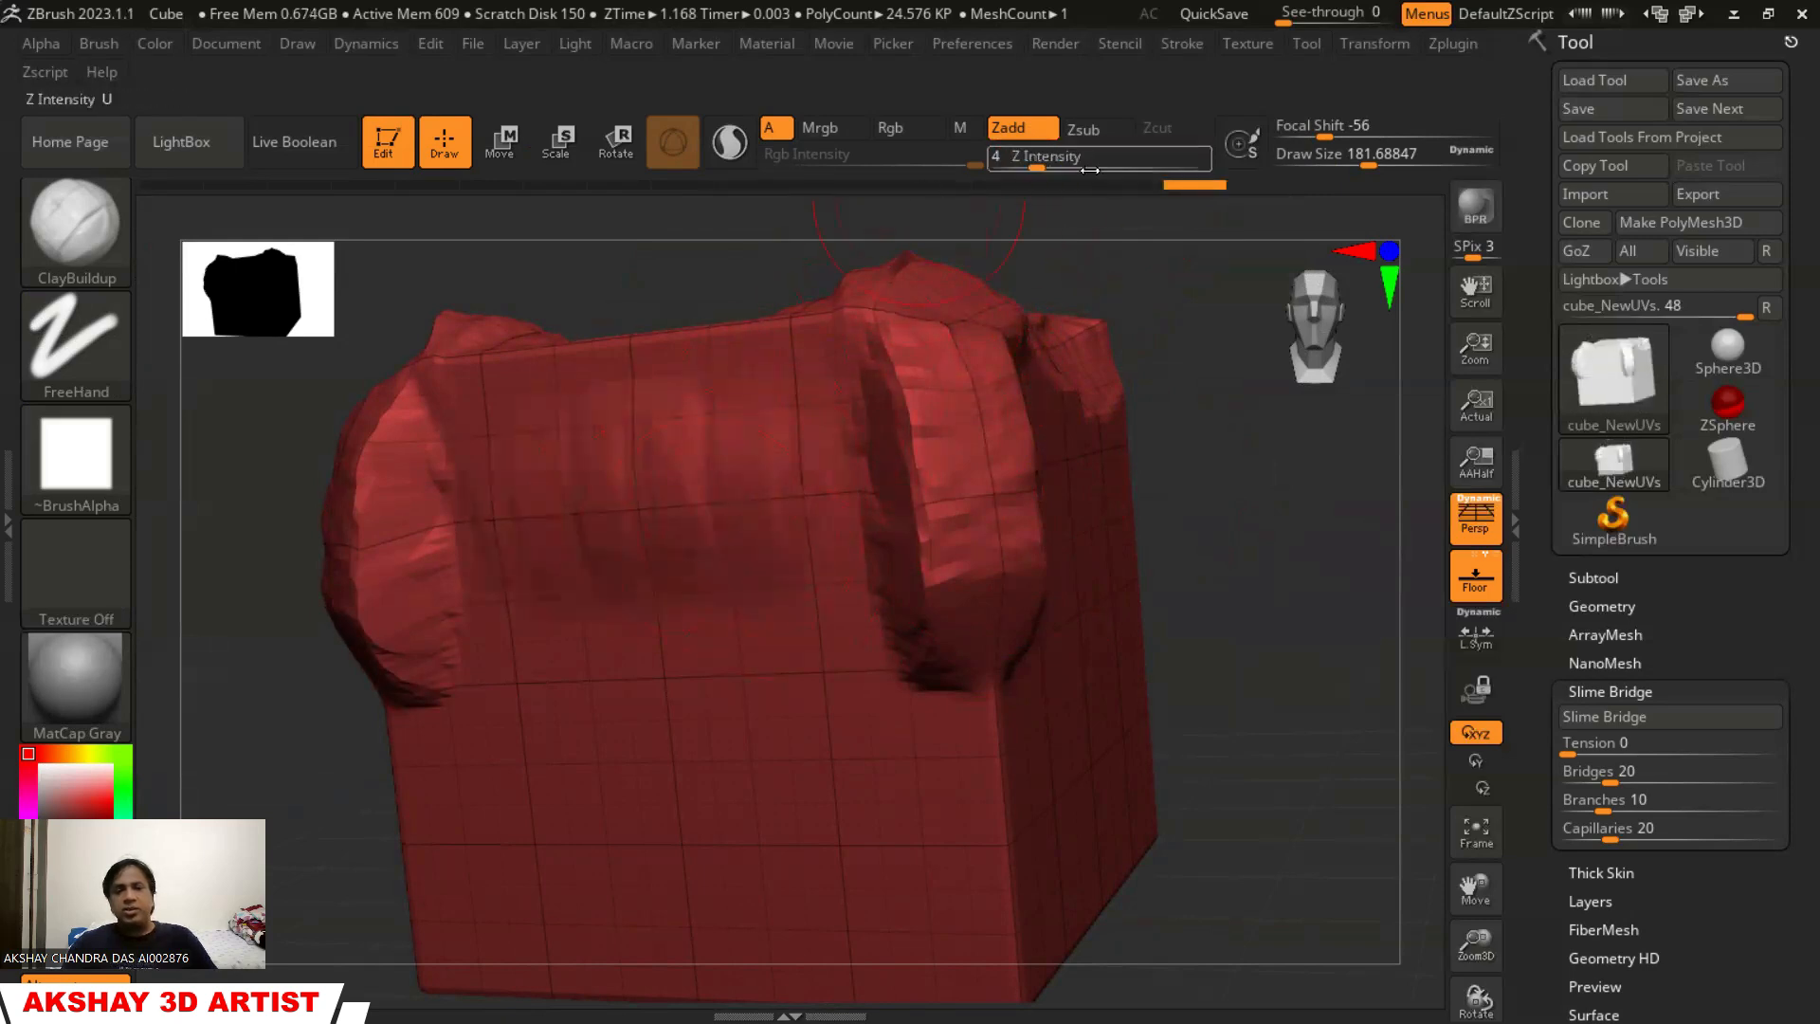
left_click_drag(1038, 169, 1084, 178)
Sculpt clay strokes down the cube's front face and around its side to break up the flat surfaces
right_click_drag(1218, 724, 811, 495, "ctrl")
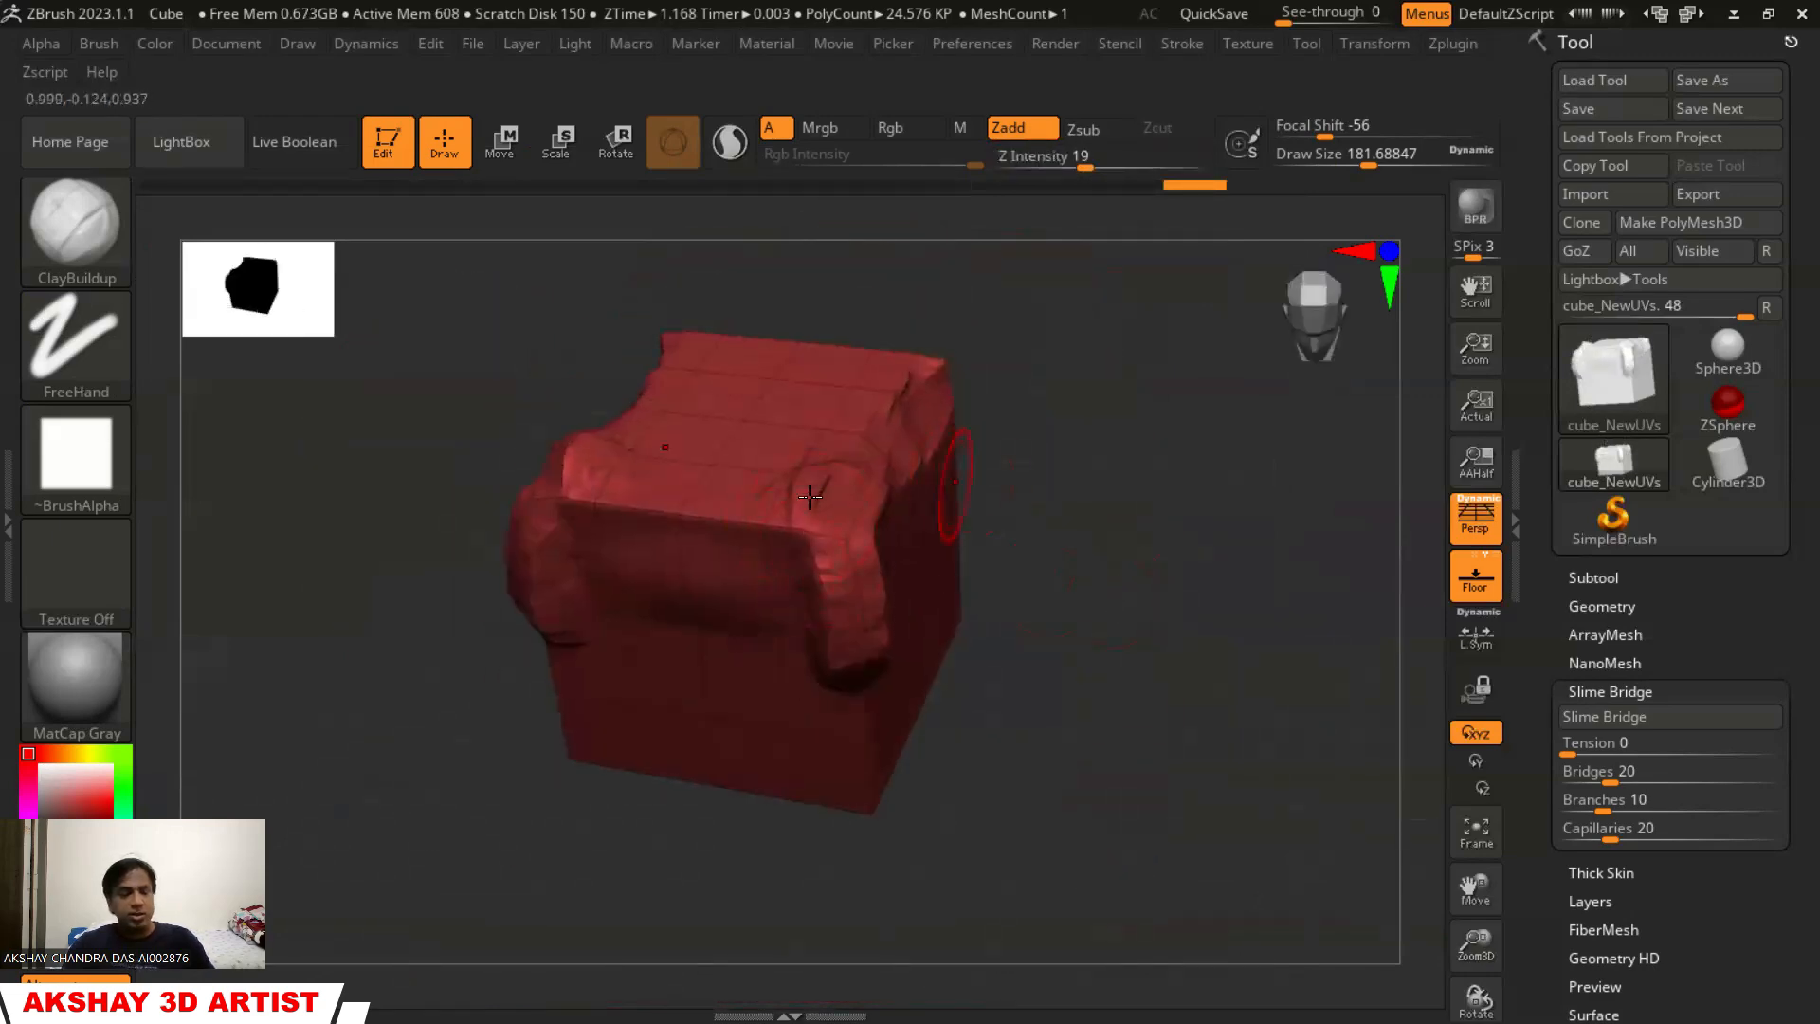
mouse_move(882, 356)
right_mouse_down()
mouse_move(1019, 539)
mouse_move(995, 417)
right_mouse_up()
left_click_drag(678, 405, 675, 748)
mouse_move(858, 749)
right_mouse_down()
mouse_move(922, 645)
mouse_move(445, 654)
right_mouse_up()
left_click_drag(527, 681, 512, 668, "alt")
mouse_move(946, 641)
left_mouse_down()
mouse_move(837, 589)
mouse_move(529, 664)
mouse_move(356, 734)
left_mouse_up()
mouse_move(885, 581)
left_mouse_down()
mouse_move(923, 601)
mouse_move(731, 593)
left_mouse_up()
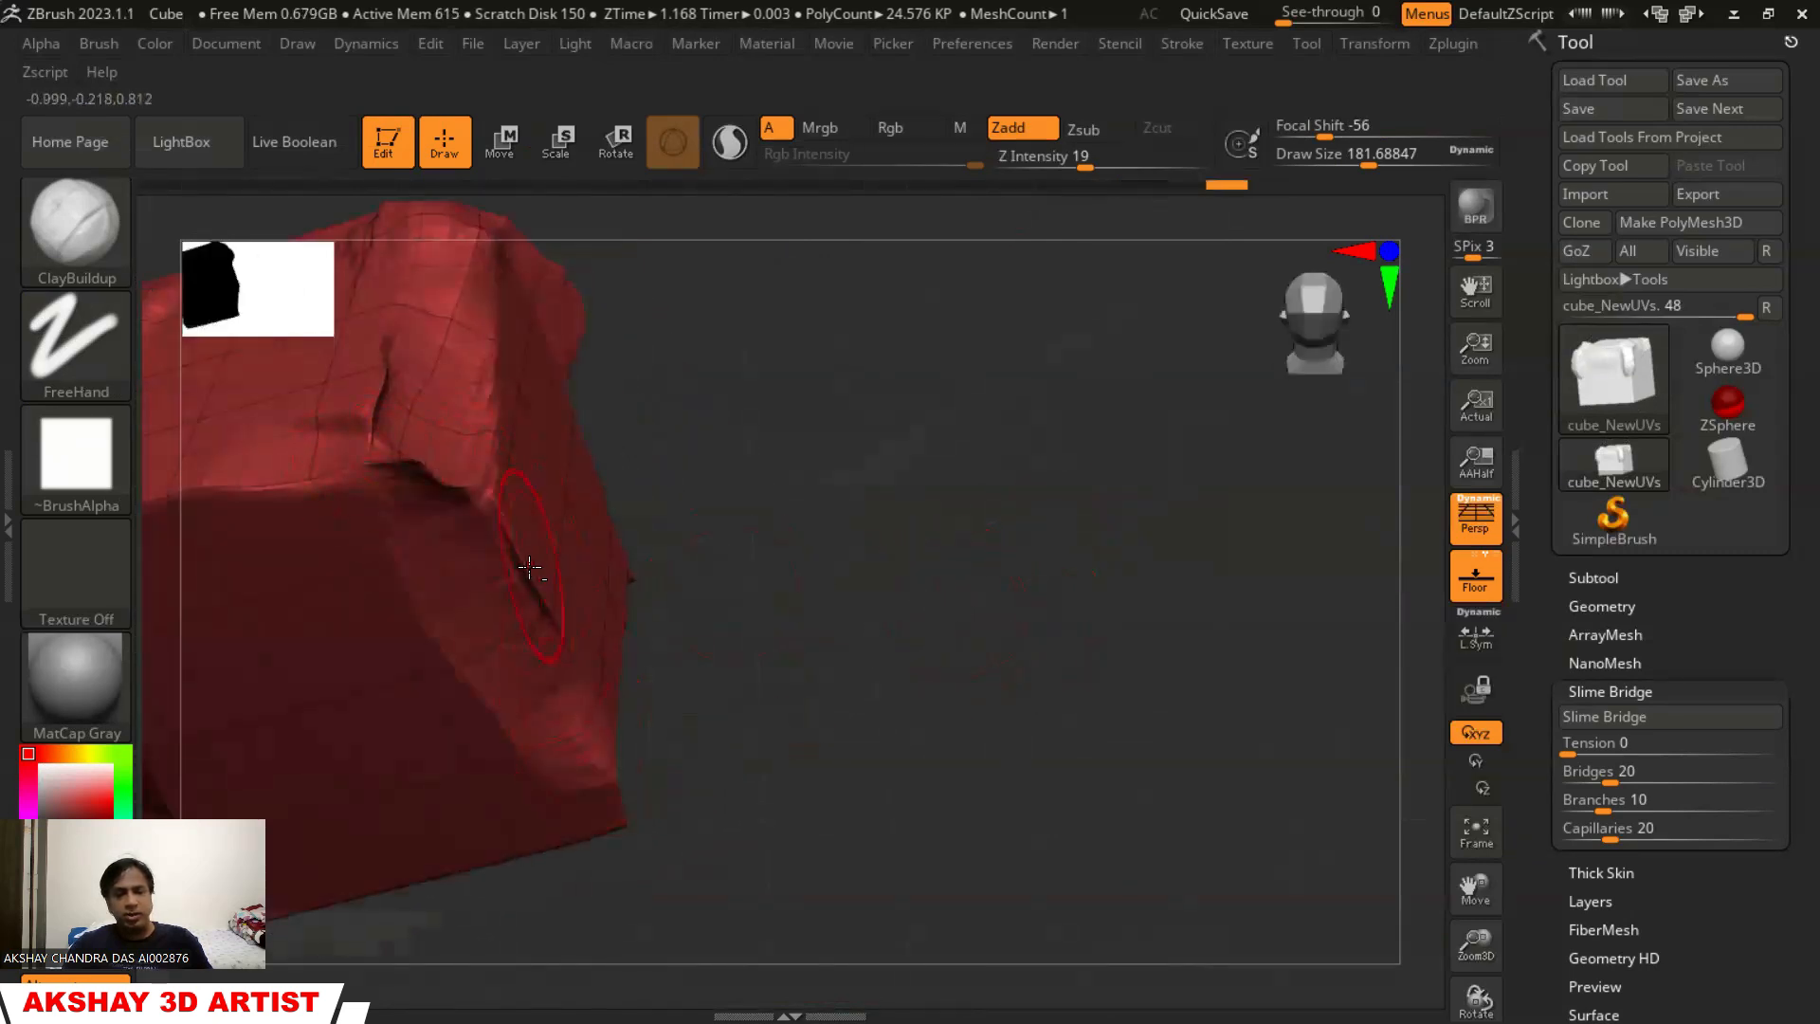
Build up overlapping clay masses across the remaining flat faces and edges to form an irregular block
mouse_move(792, 670)
left_mouse_down()
mouse_move(1099, 531)
mouse_move(966, 655)
mouse_move(905, 675)
mouse_move(822, 643)
mouse_move(568, 634)
mouse_move(523, 552)
left_mouse_up()
left_click_drag(698, 351, 806, 554)
mouse_move(654, 483)
left_mouse_down()
mouse_move(645, 342)
mouse_move(720, 312)
mouse_move(837, 606)
left_mouse_up()
mouse_move(1097, 707)
left_mouse_down()
mouse_move(1084, 569)
mouse_move(716, 414)
mouse_move(787, 592)
left_mouse_up()
mouse_move(967, 512)
left_mouse_down()
mouse_move(924, 293)
mouse_move(1009, 692)
left_mouse_up()
mouse_move(839, 436)
left_mouse_down()
mouse_move(870, 643)
mouse_move(723, 743)
mouse_move(825, 711)
left_mouse_up()
left_click_drag(1213, 730, 619, 687)
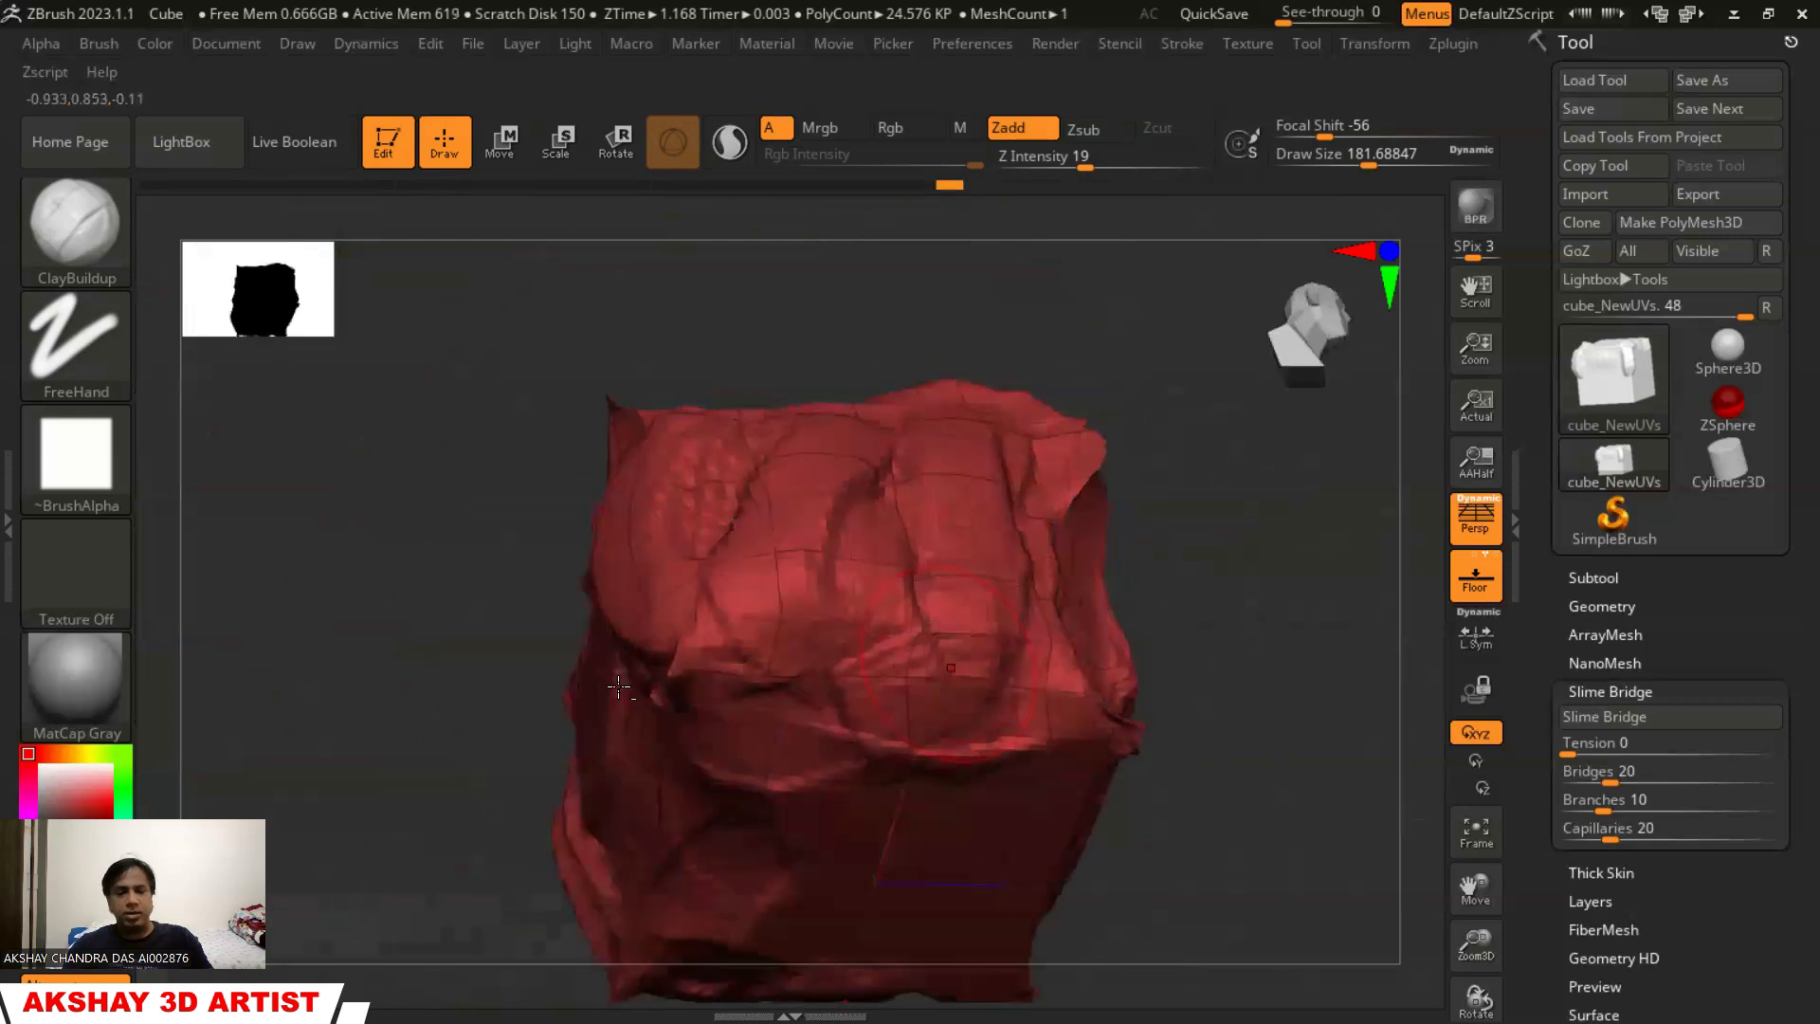
Smooth the rough edge of the block and layer short clay strokes down the ledge below it
key("shift")
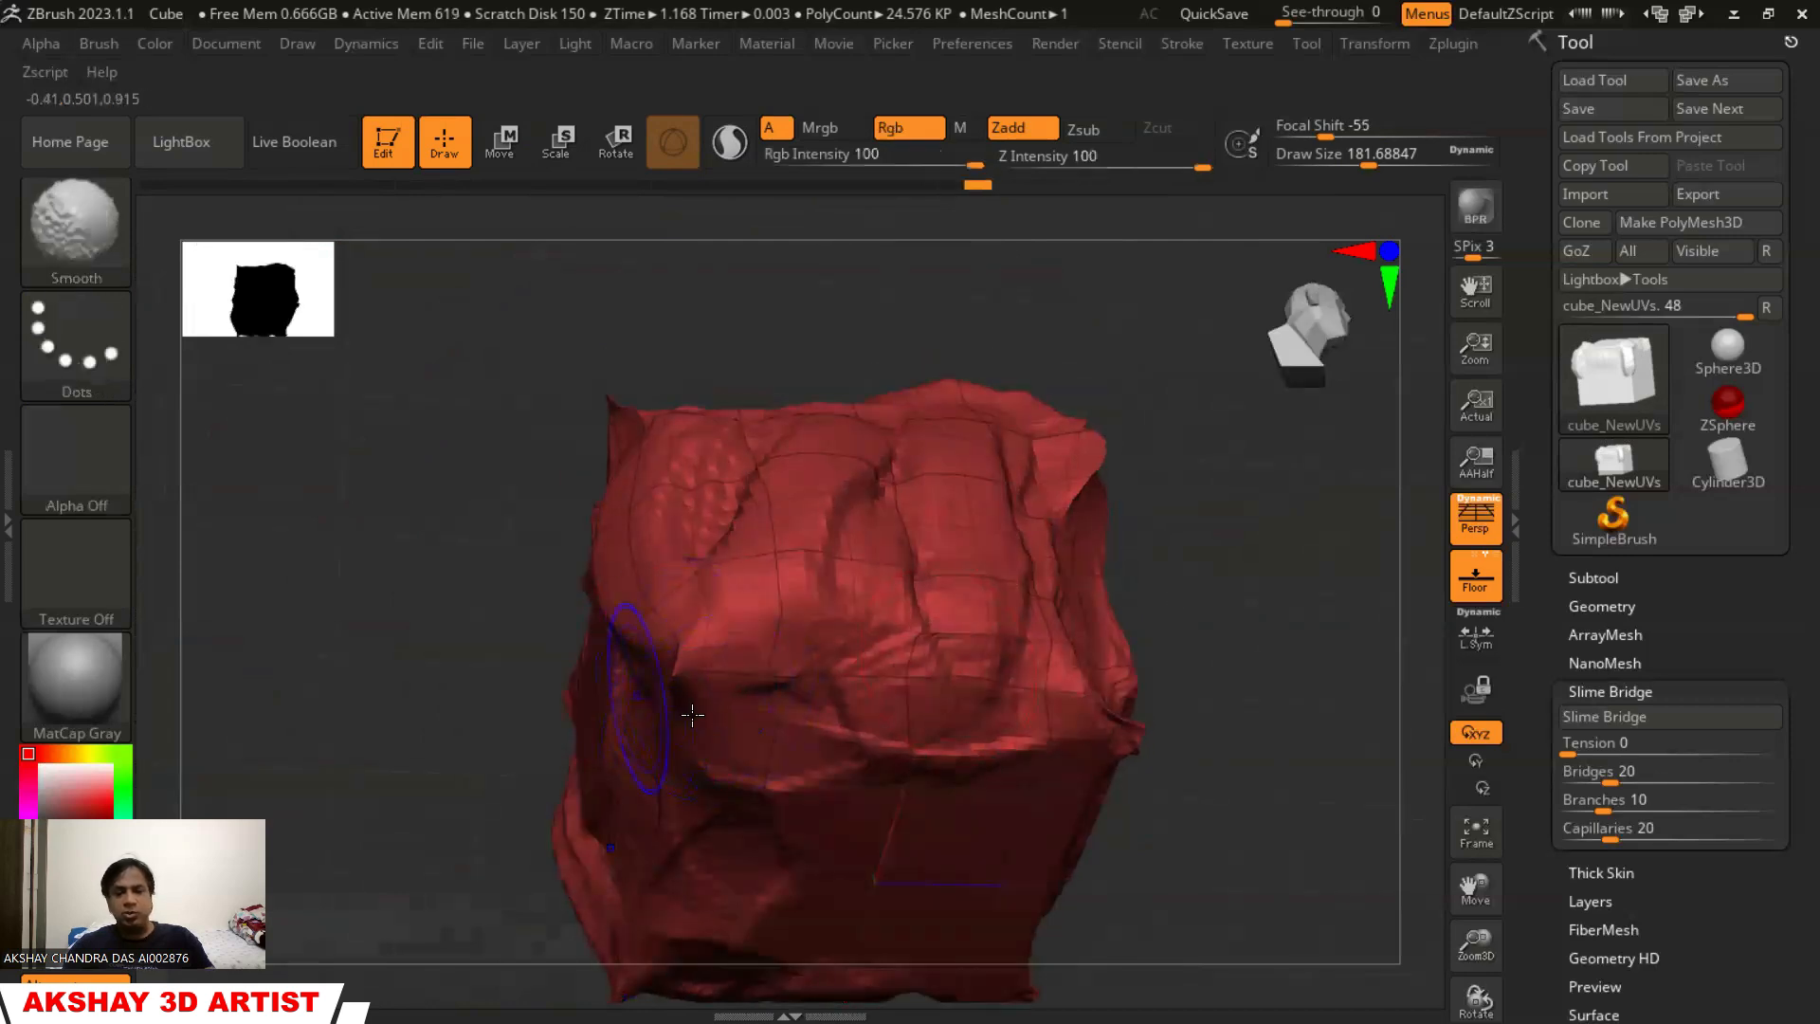
left_click_drag(1118, 720, 1081, 724, "shift")
left_click_drag(723, 655, 745, 749)
left_click_drag(647, 654, 691, 752)
left_click_drag(877, 625, 896, 758)
Add clay strokes over the block's lower edge and adjoining side to round out the rock form
mouse_move(1216, 678)
left_mouse_down()
mouse_move(1137, 647)
mouse_move(1175, 669)
left_mouse_up()
mouse_move(891, 578)
left_mouse_down()
mouse_move(714, 654)
mouse_move(988, 766)
mouse_move(967, 749)
left_mouse_up()
left_click_drag(990, 607, 1019, 777)
left_click_drag(1119, 440, 1086, 554)
left_click_drag(1171, 625, 1213, 729)
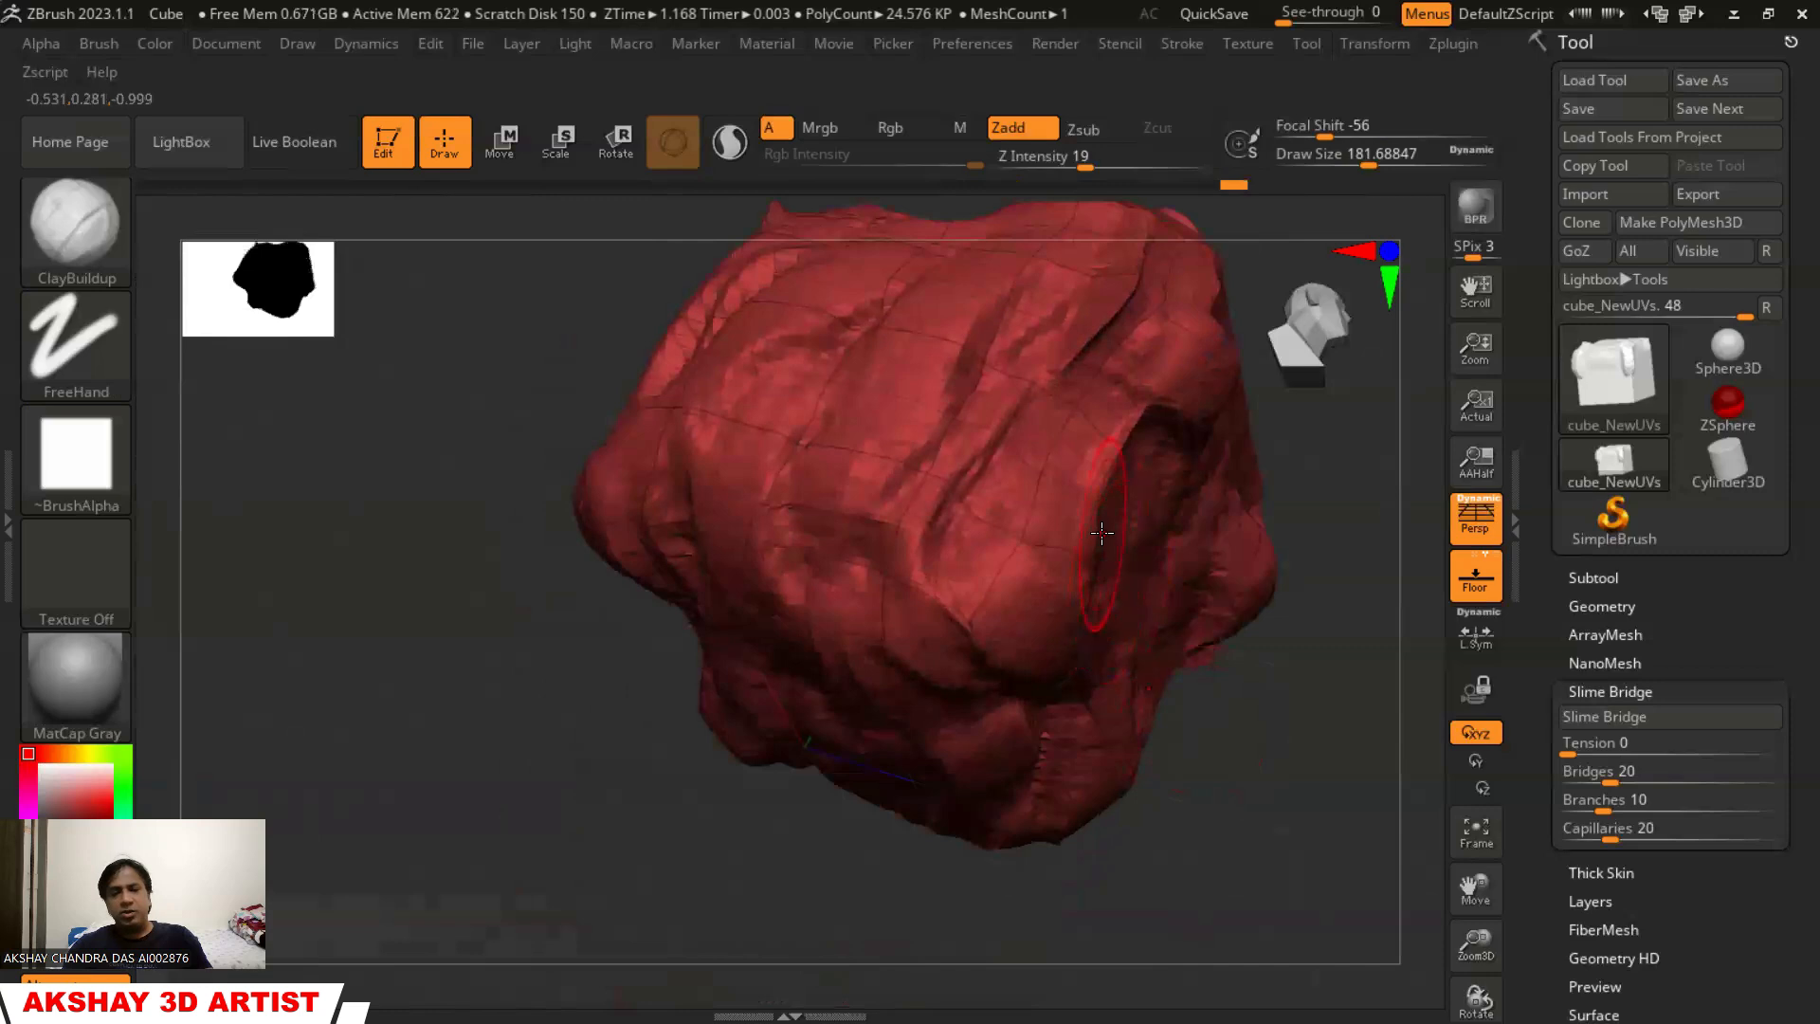
Fill the hollows on the rock's broad face with wide diagonal and vertical clay strokes
left_click_drag(698, 713, 999, 600)
mouse_move(1128, 669)
left_mouse_down()
mouse_move(1089, 683)
mouse_move(1068, 629)
mouse_move(1072, 702)
mouse_move(1088, 686)
left_mouse_up()
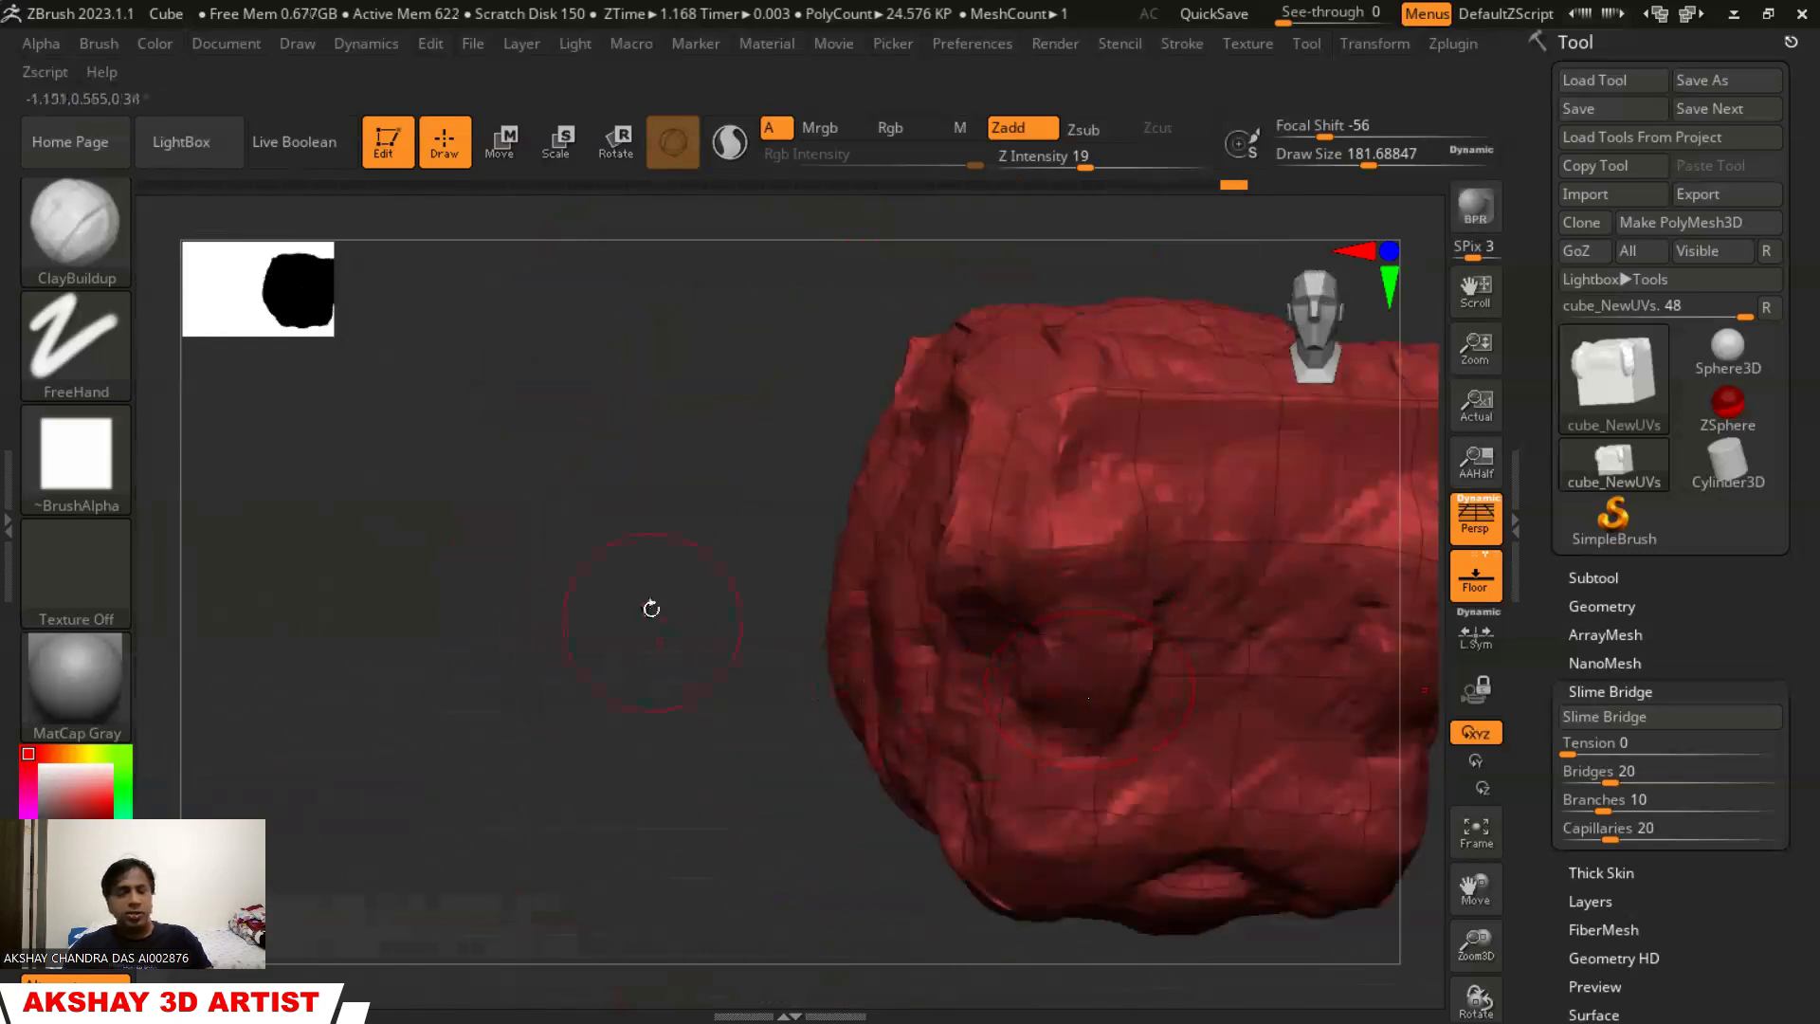
left_click_drag(667, 629, 634, 616)
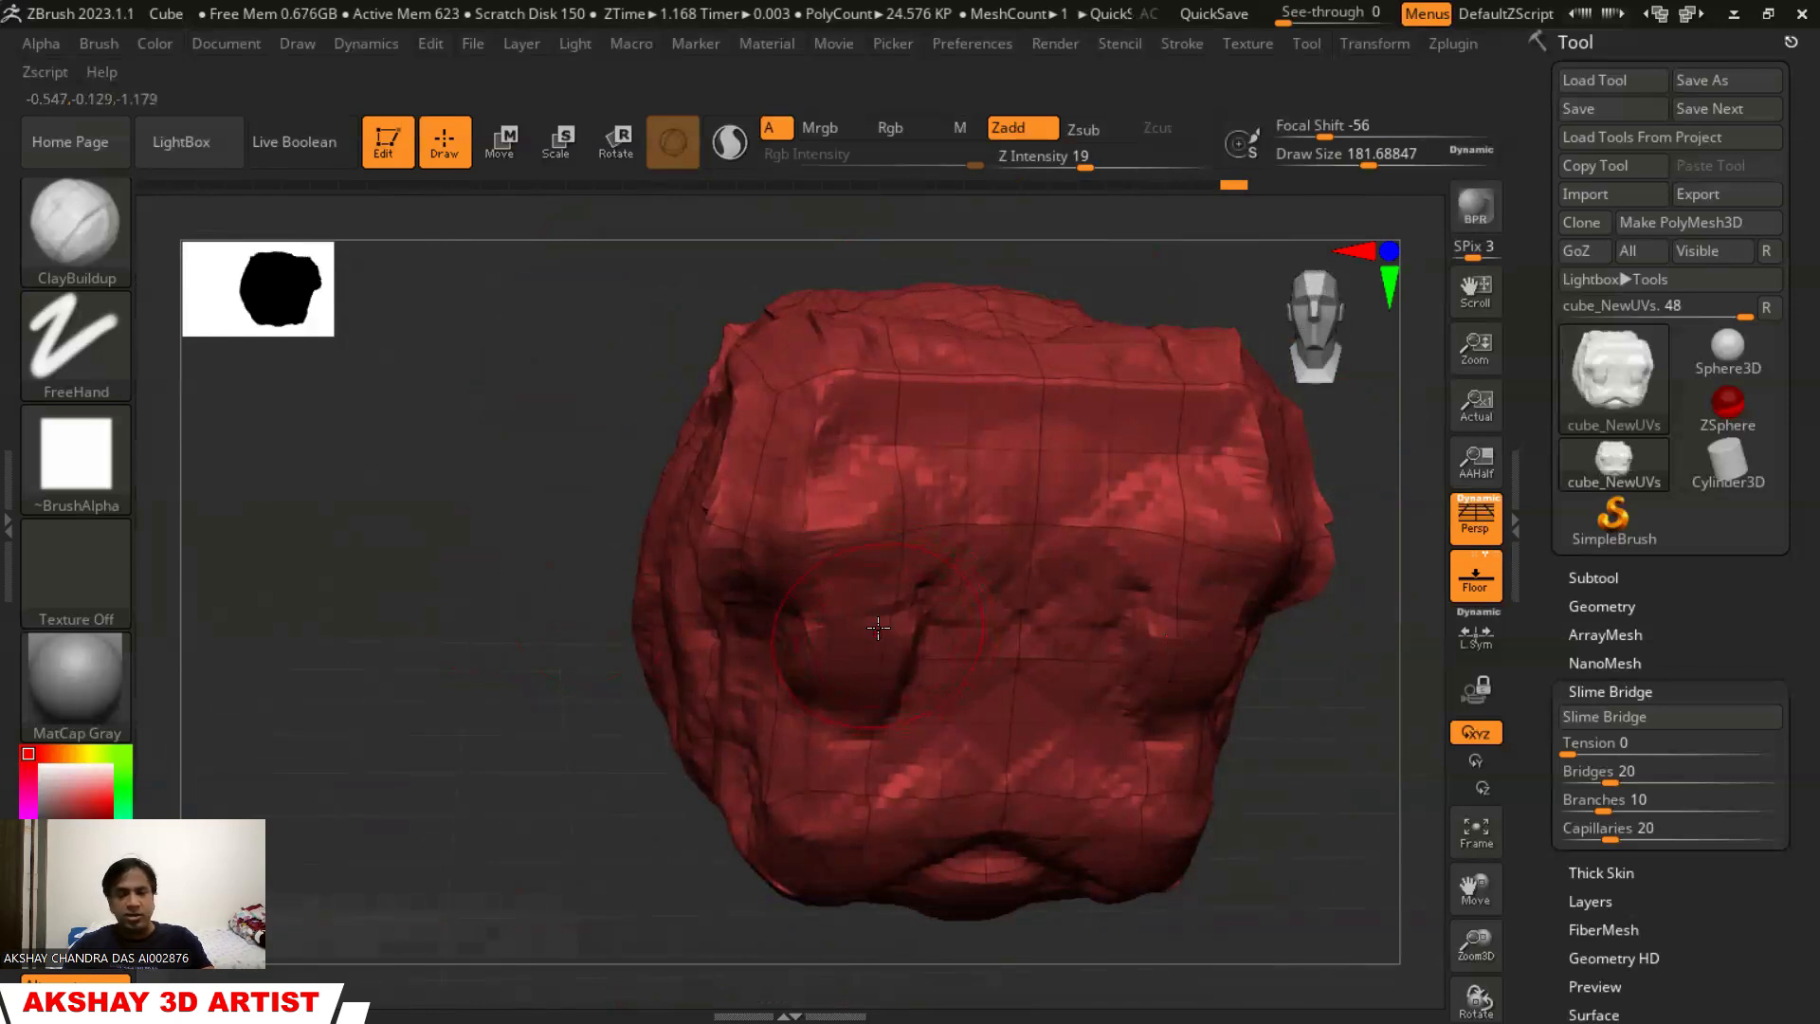
mouse_move(870, 694)
left_mouse_down()
mouse_move(1105, 812)
mouse_move(926, 577)
mouse_move(1248, 429)
mouse_move(887, 521)
mouse_move(731, 817)
left_mouse_up()
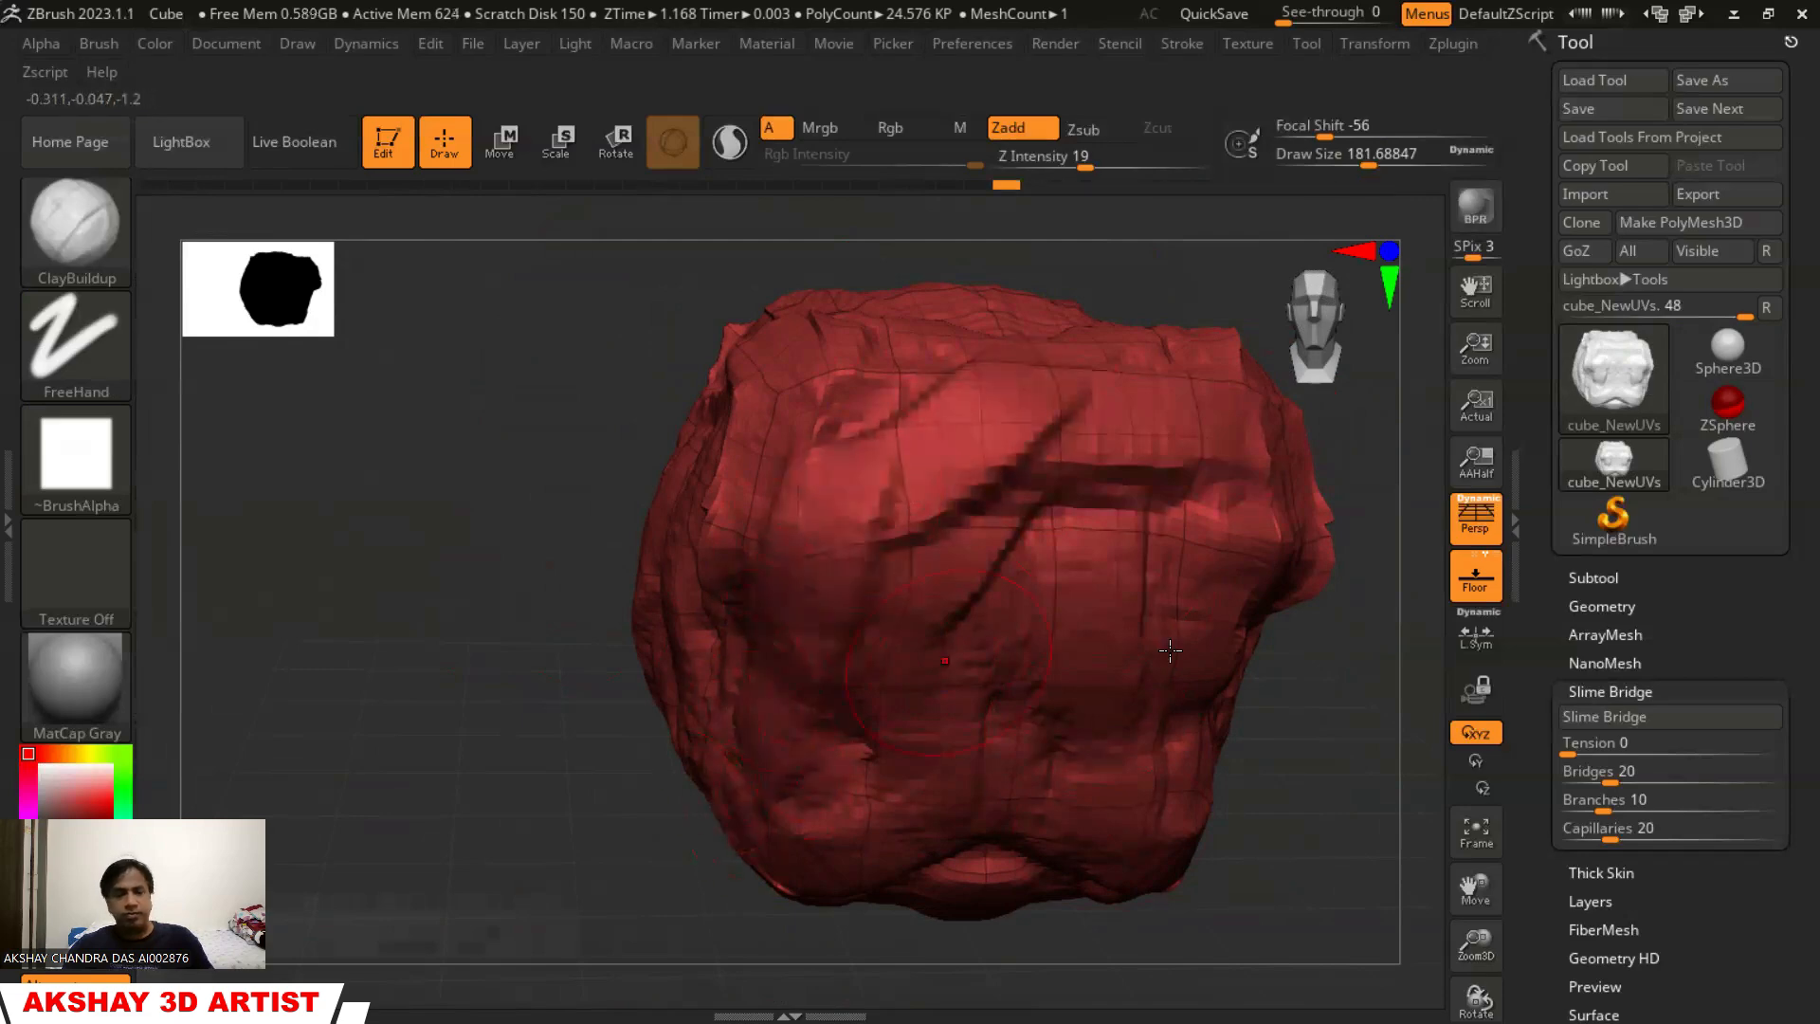
Sculpt clay over the folds along the rock's lower front
left_click_drag(1285, 728, 1256, 728, "alt")
right_click_drag(1078, 673, 1239, 702)
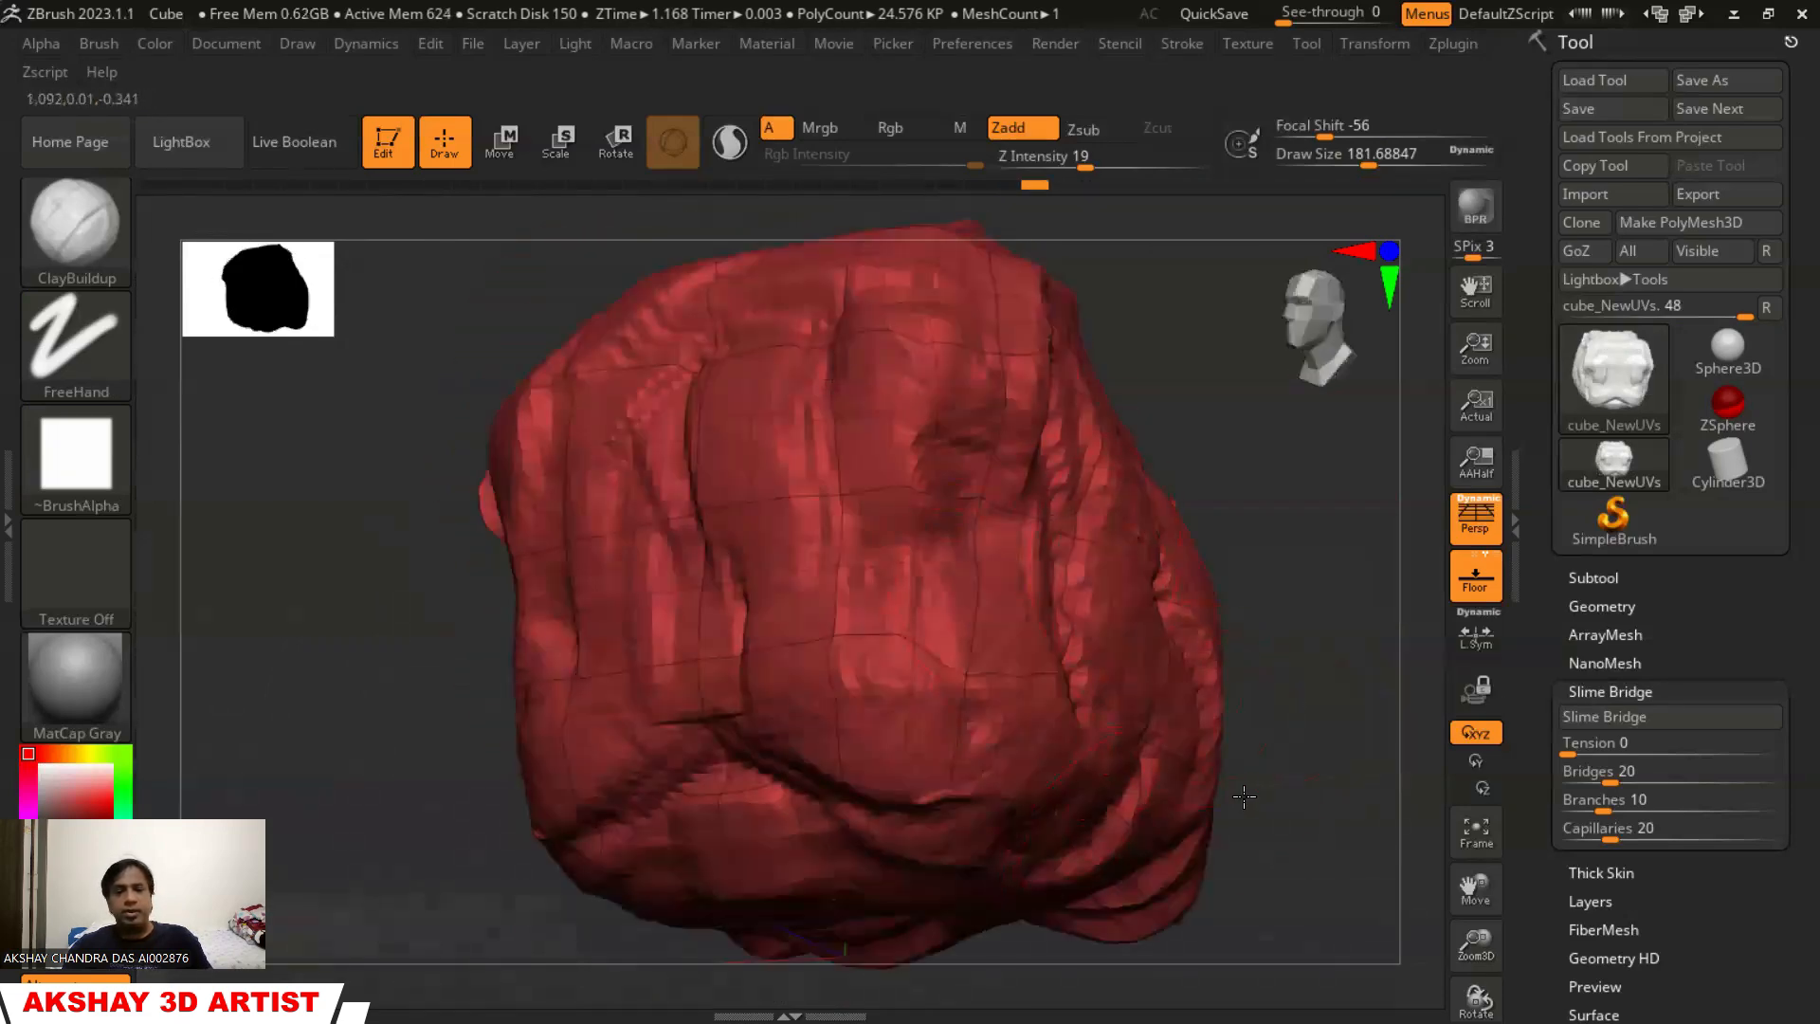
left_click_drag(1200, 753, 1343, 752)
left_click_drag(1276, 518, 1186, 337, "alt")
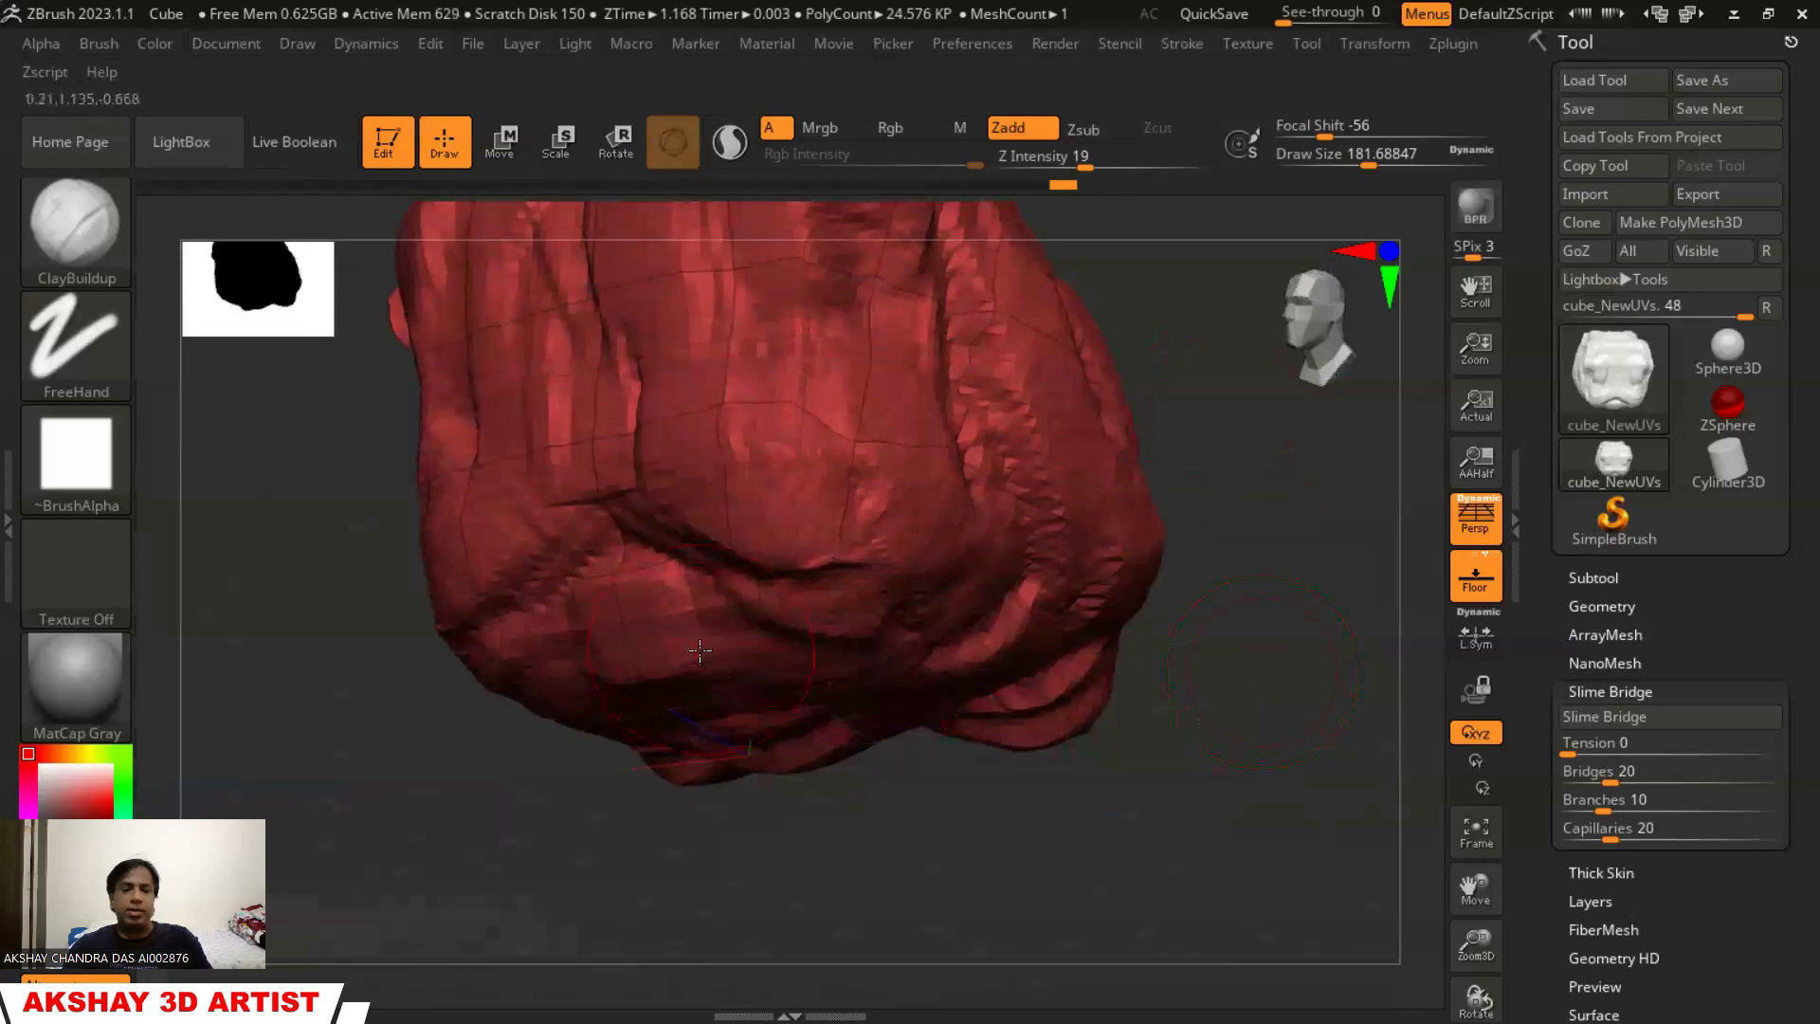
Switch to the Move brush and set its draw size to about 517
left_click(55, 247)
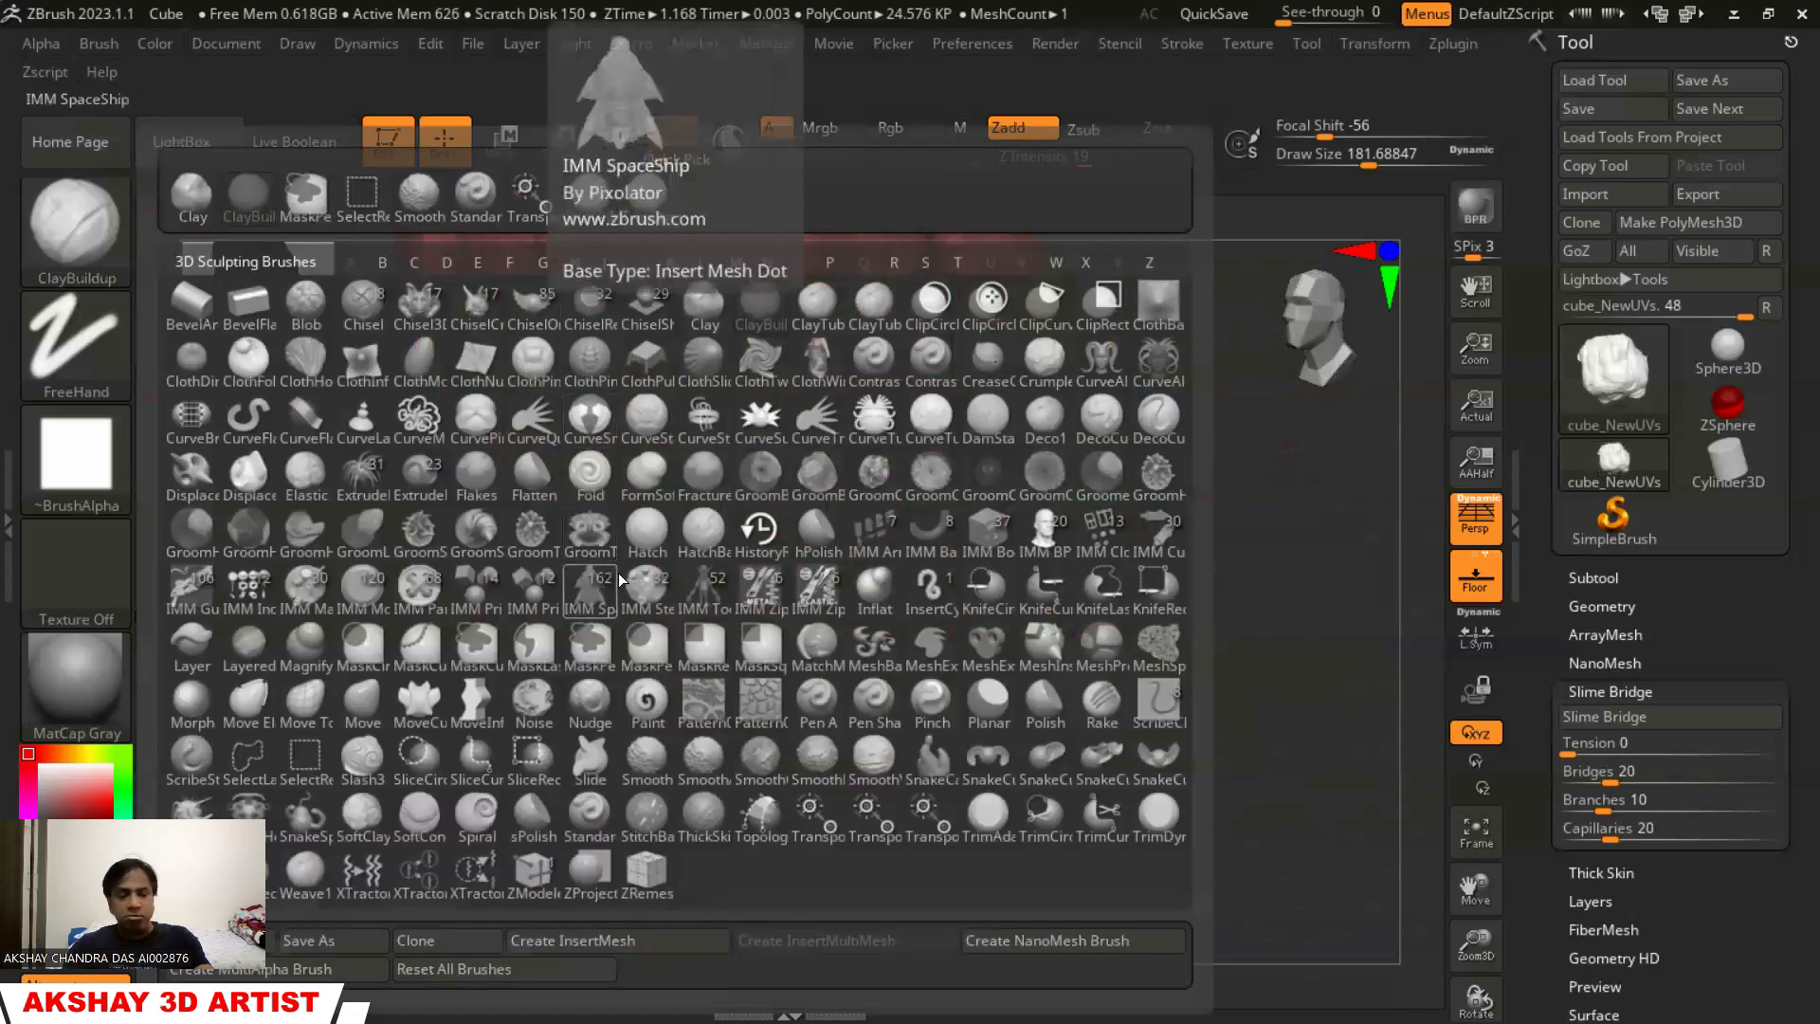
key("m")
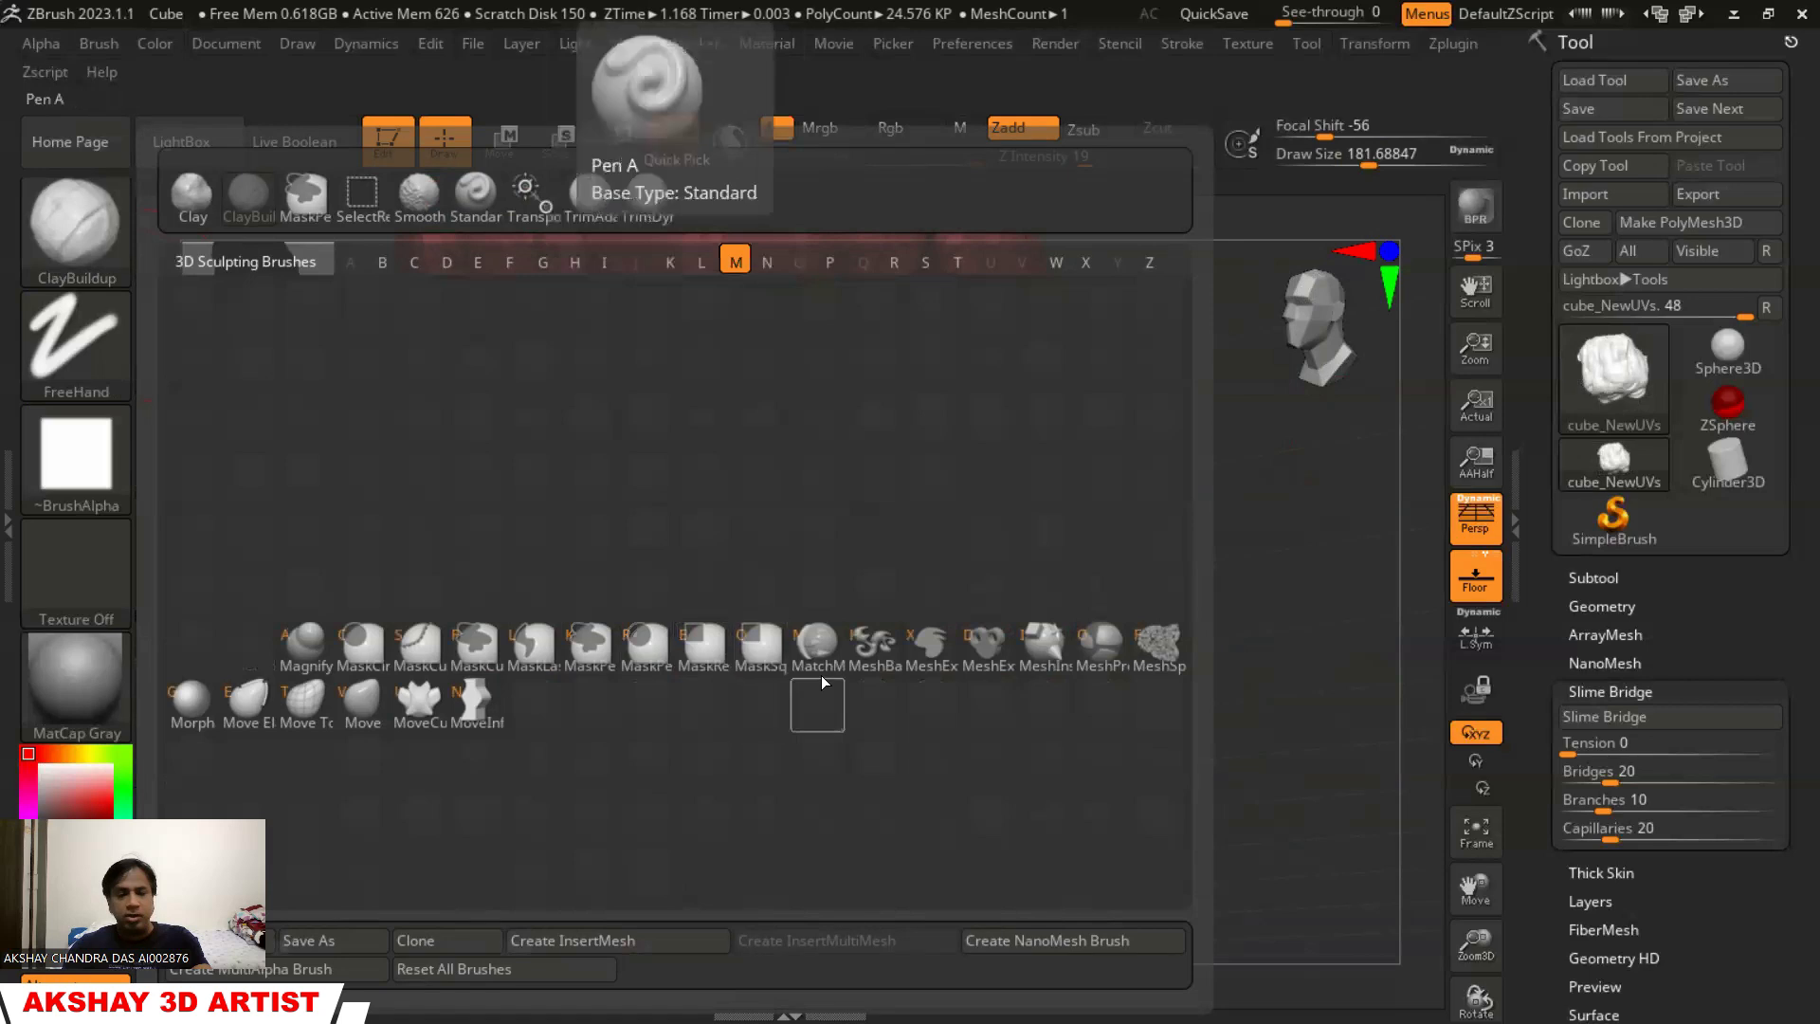
left_click(363, 699)
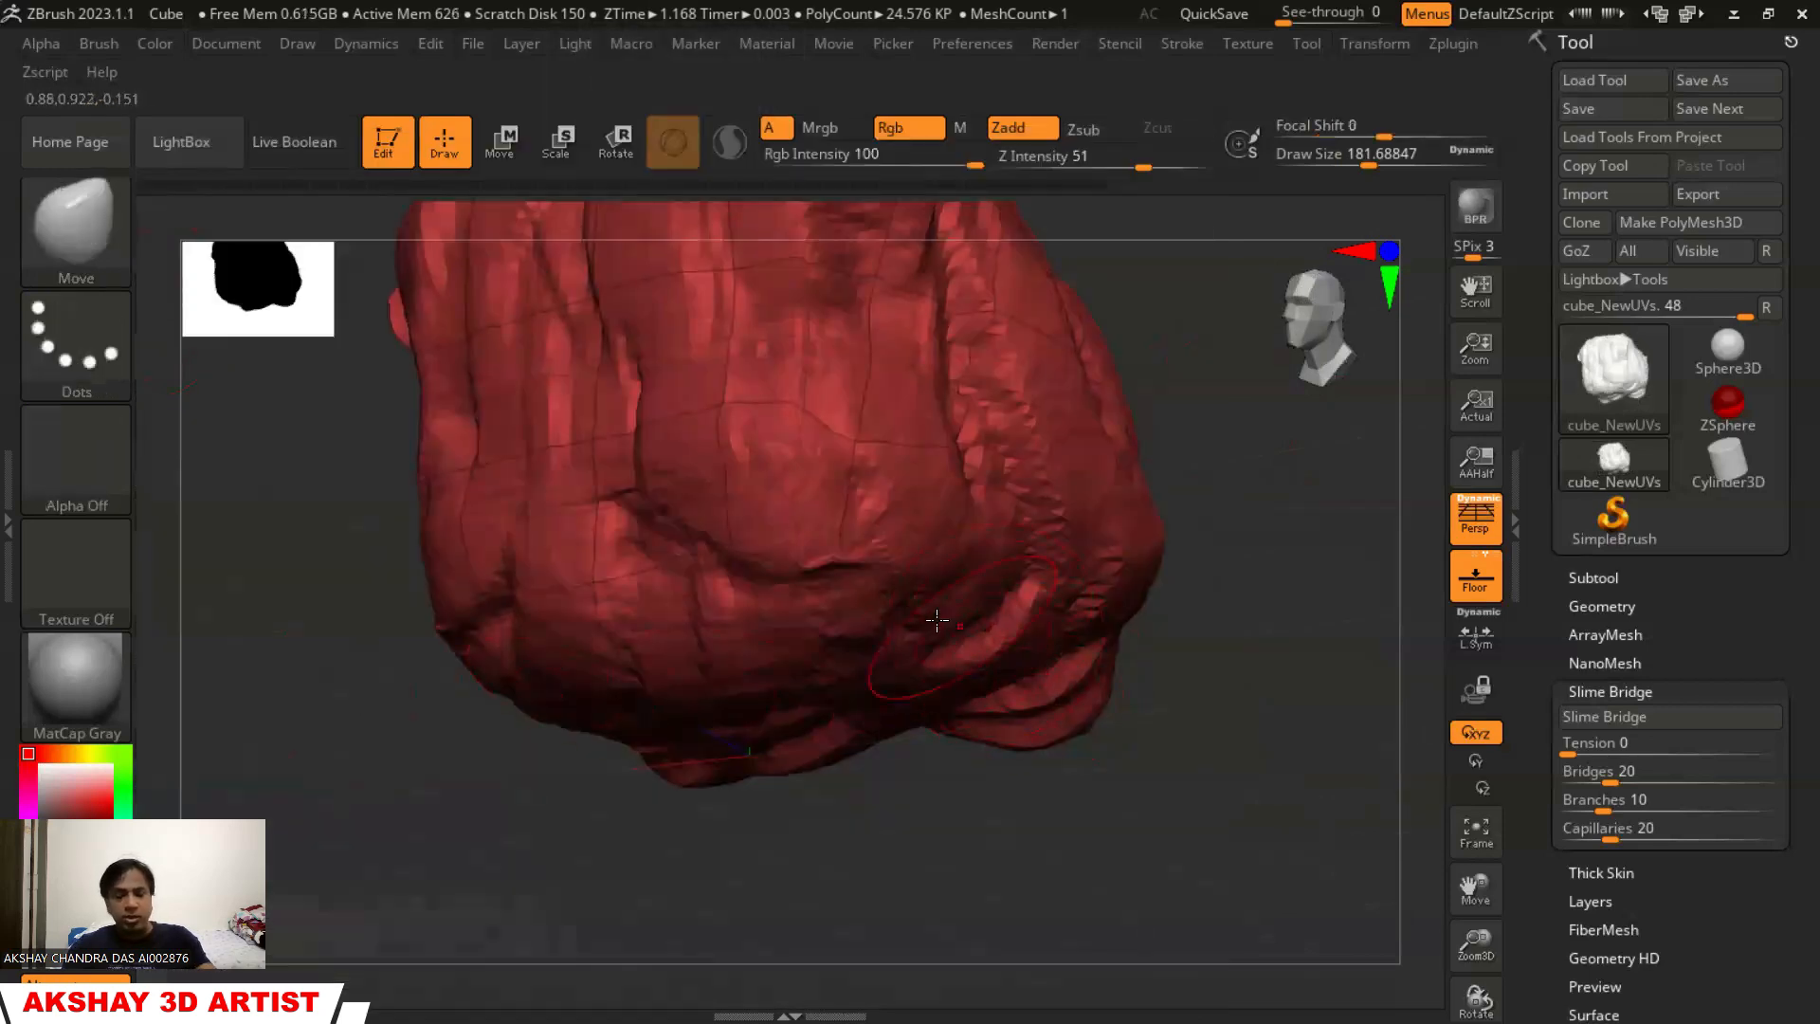
key("s")
mouse_move(862, 582)
left_mouse_down()
mouse_move(873, 637)
mouse_move(995, 671)
left_mouse_up()
key("s")
key("s")
left_click_drag(720, 645, 673, 663)
mouse_move(1111, 690)
left_mouse_down("alt")
mouse_move(1179, 691)
mouse_move(1057, 602)
left_mouse_up("alt")
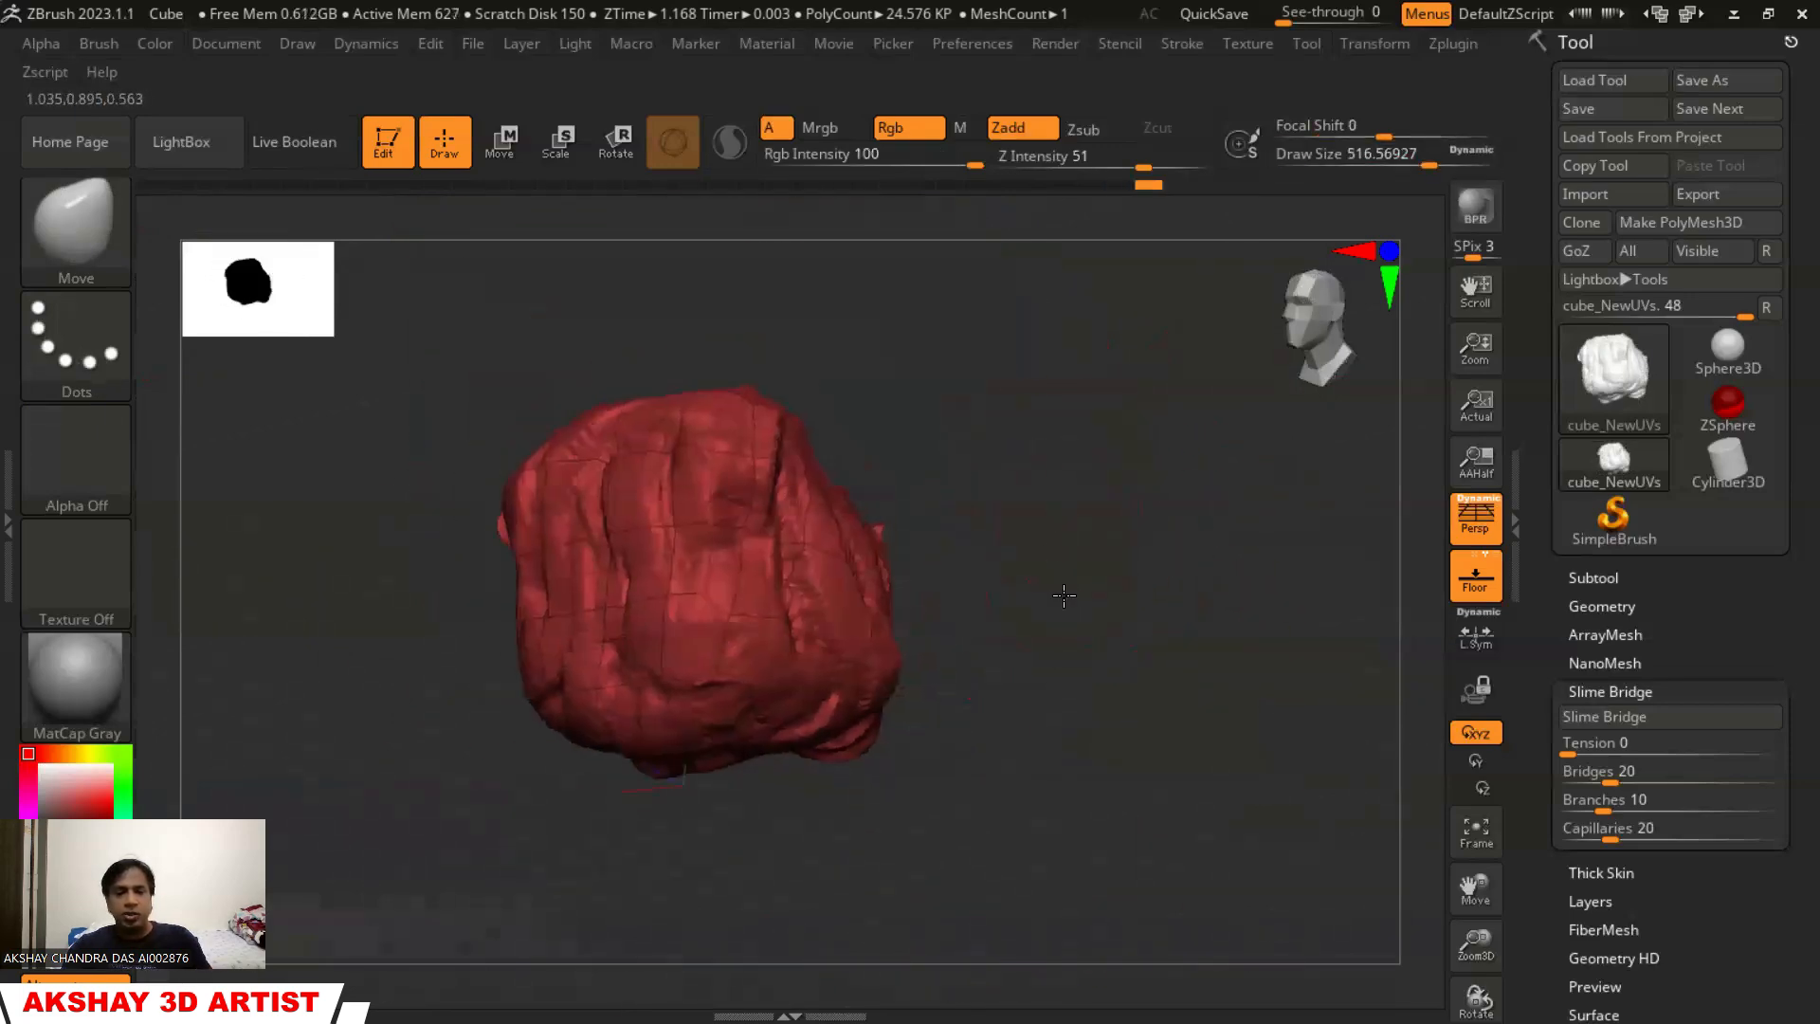
Pull the rock's top up into a rounded peak and reshape its upper shoulders with the Move brush
left_click_drag(942, 491, 950, 484)
left_click_drag(725, 441, 728, 379)
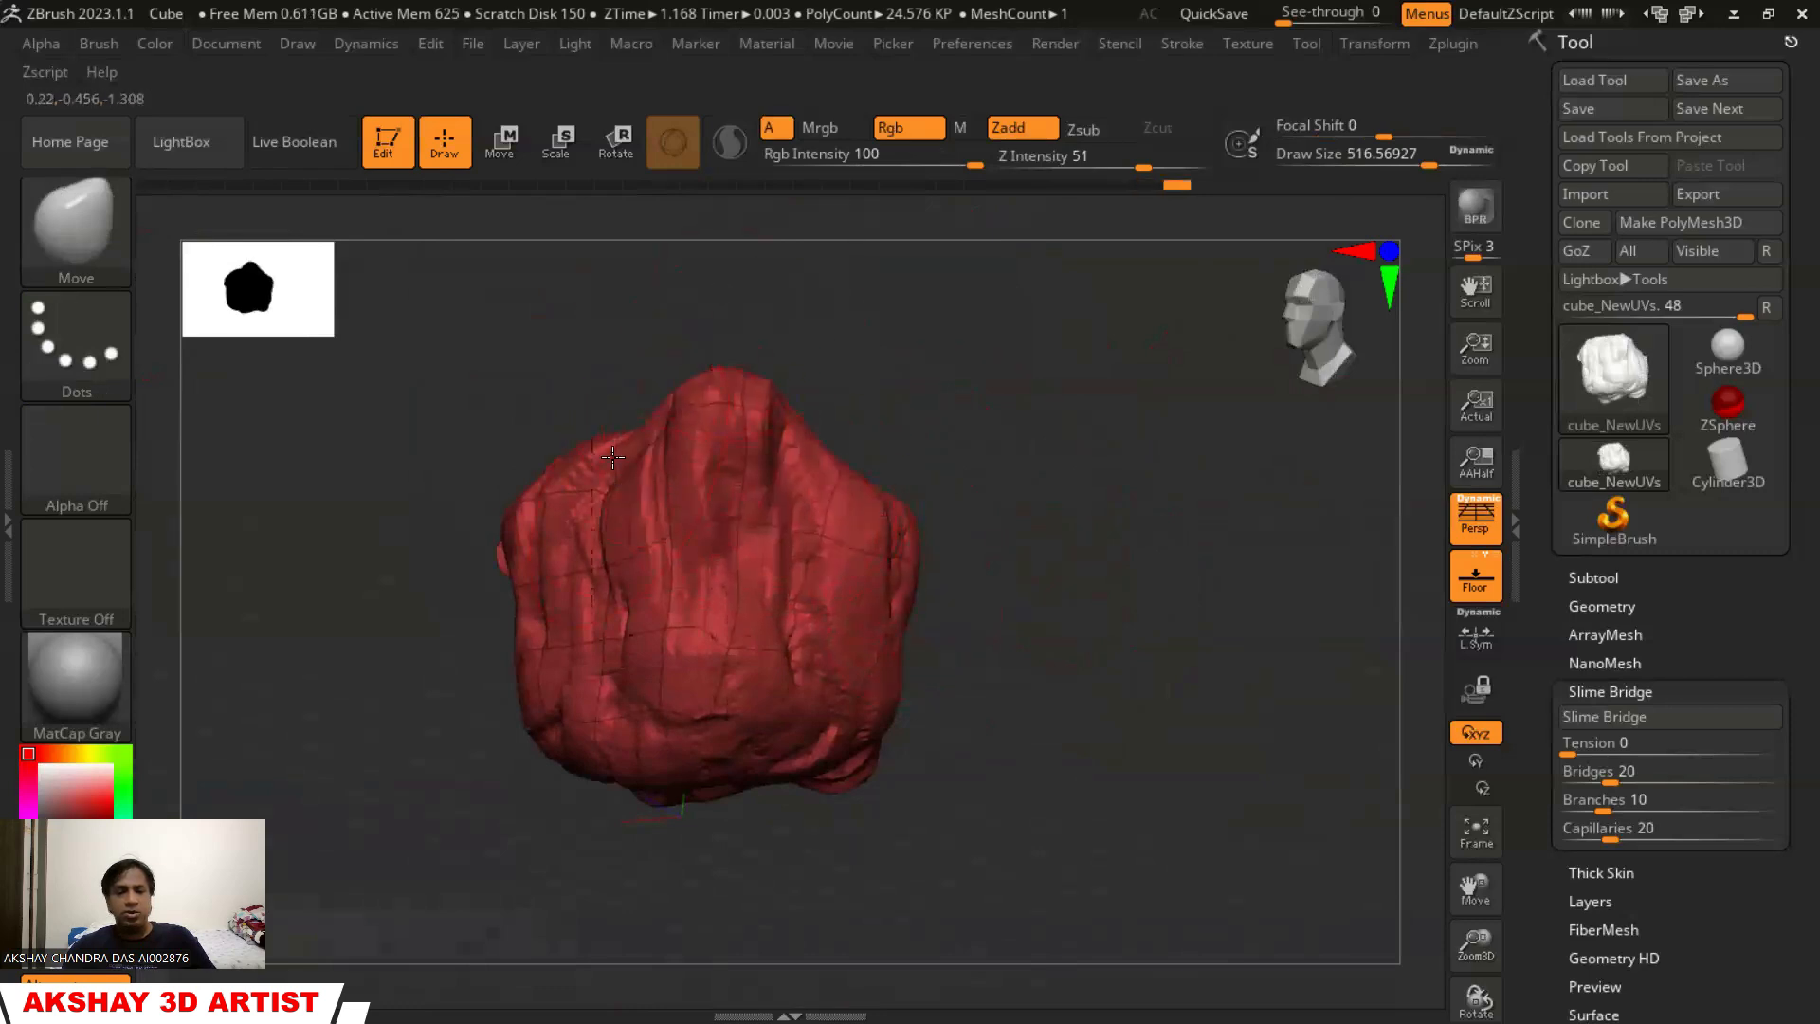
left_click_drag(626, 474, 592, 436)
left_click_drag(853, 474, 896, 431)
left_click_drag(942, 642, 986, 550)
Pull the rock's upper side outward into a large bulge and check the silhouette from several angles
left_click_drag(827, 466, 806, 421)
left_click_drag(917, 526, 953, 488)
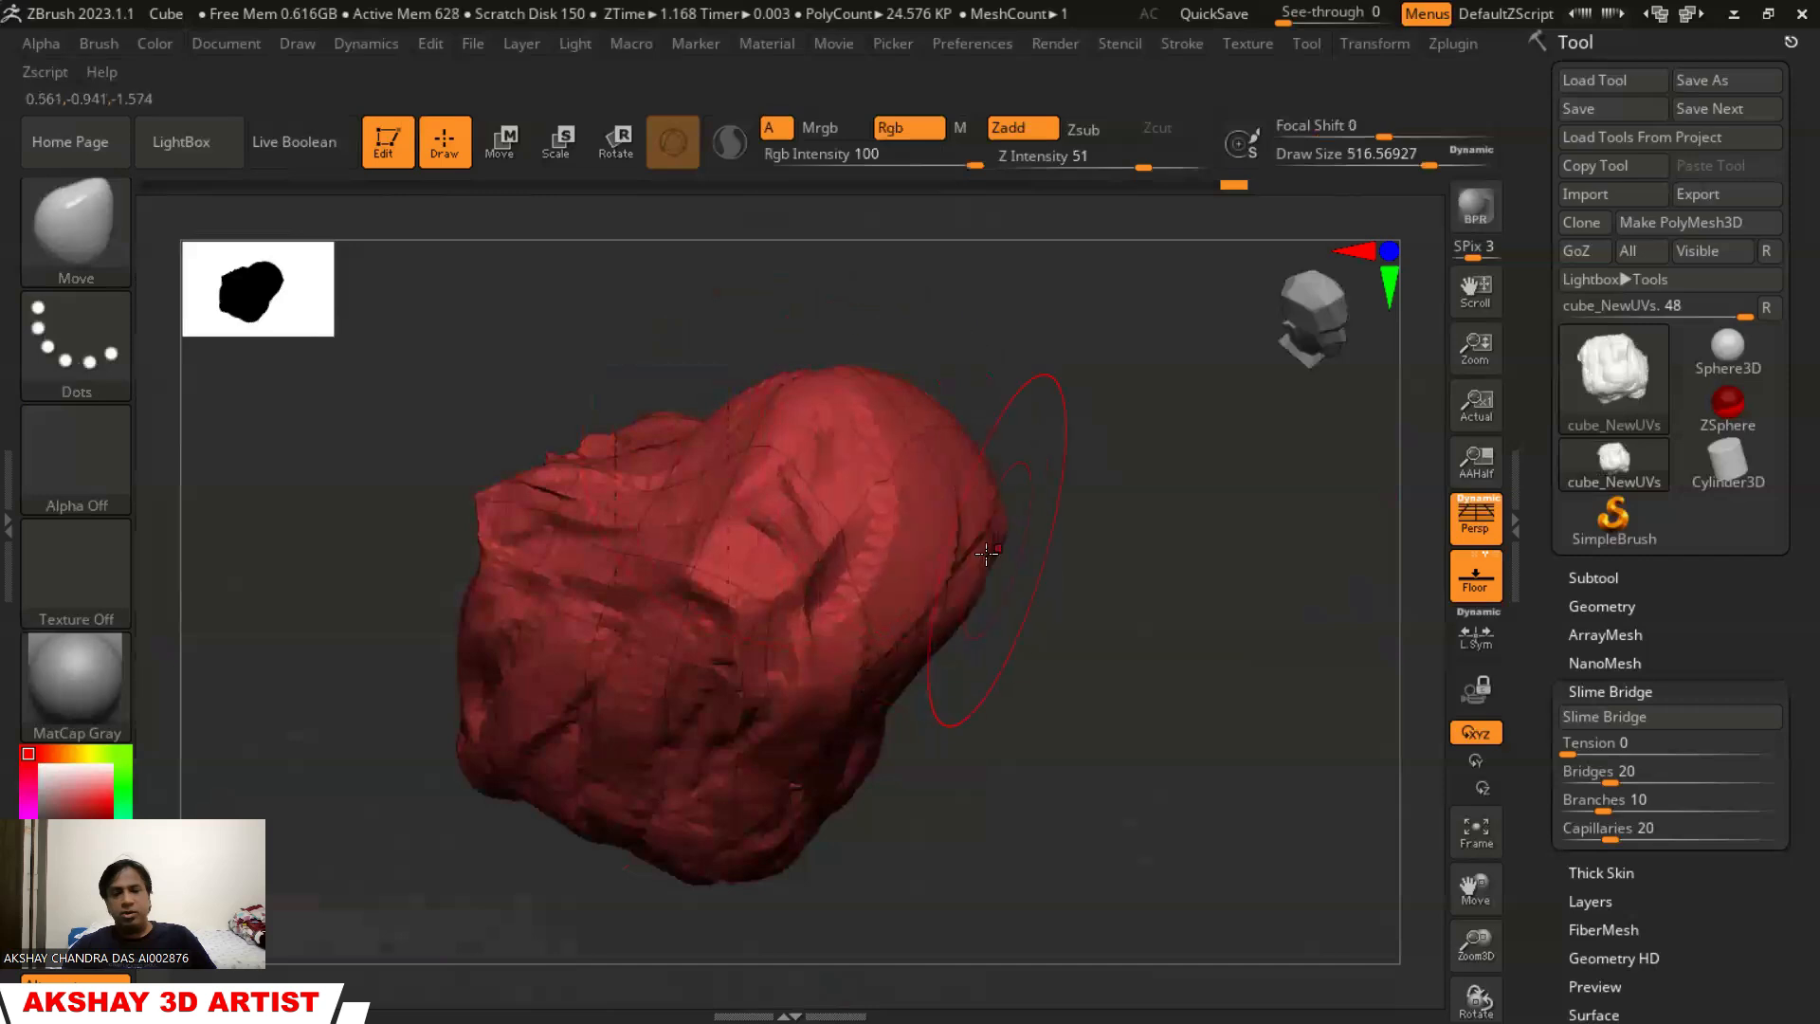
left_click_drag(954, 589, 1010, 565)
mouse_move(1095, 694)
left_mouse_down()
mouse_move(1080, 663)
mouse_move(551, 579)
mouse_move(592, 588)
left_mouse_up()
left_click_drag(1137, 654, 526, 607)
left_click_drag(1090, 607, 958, 658)
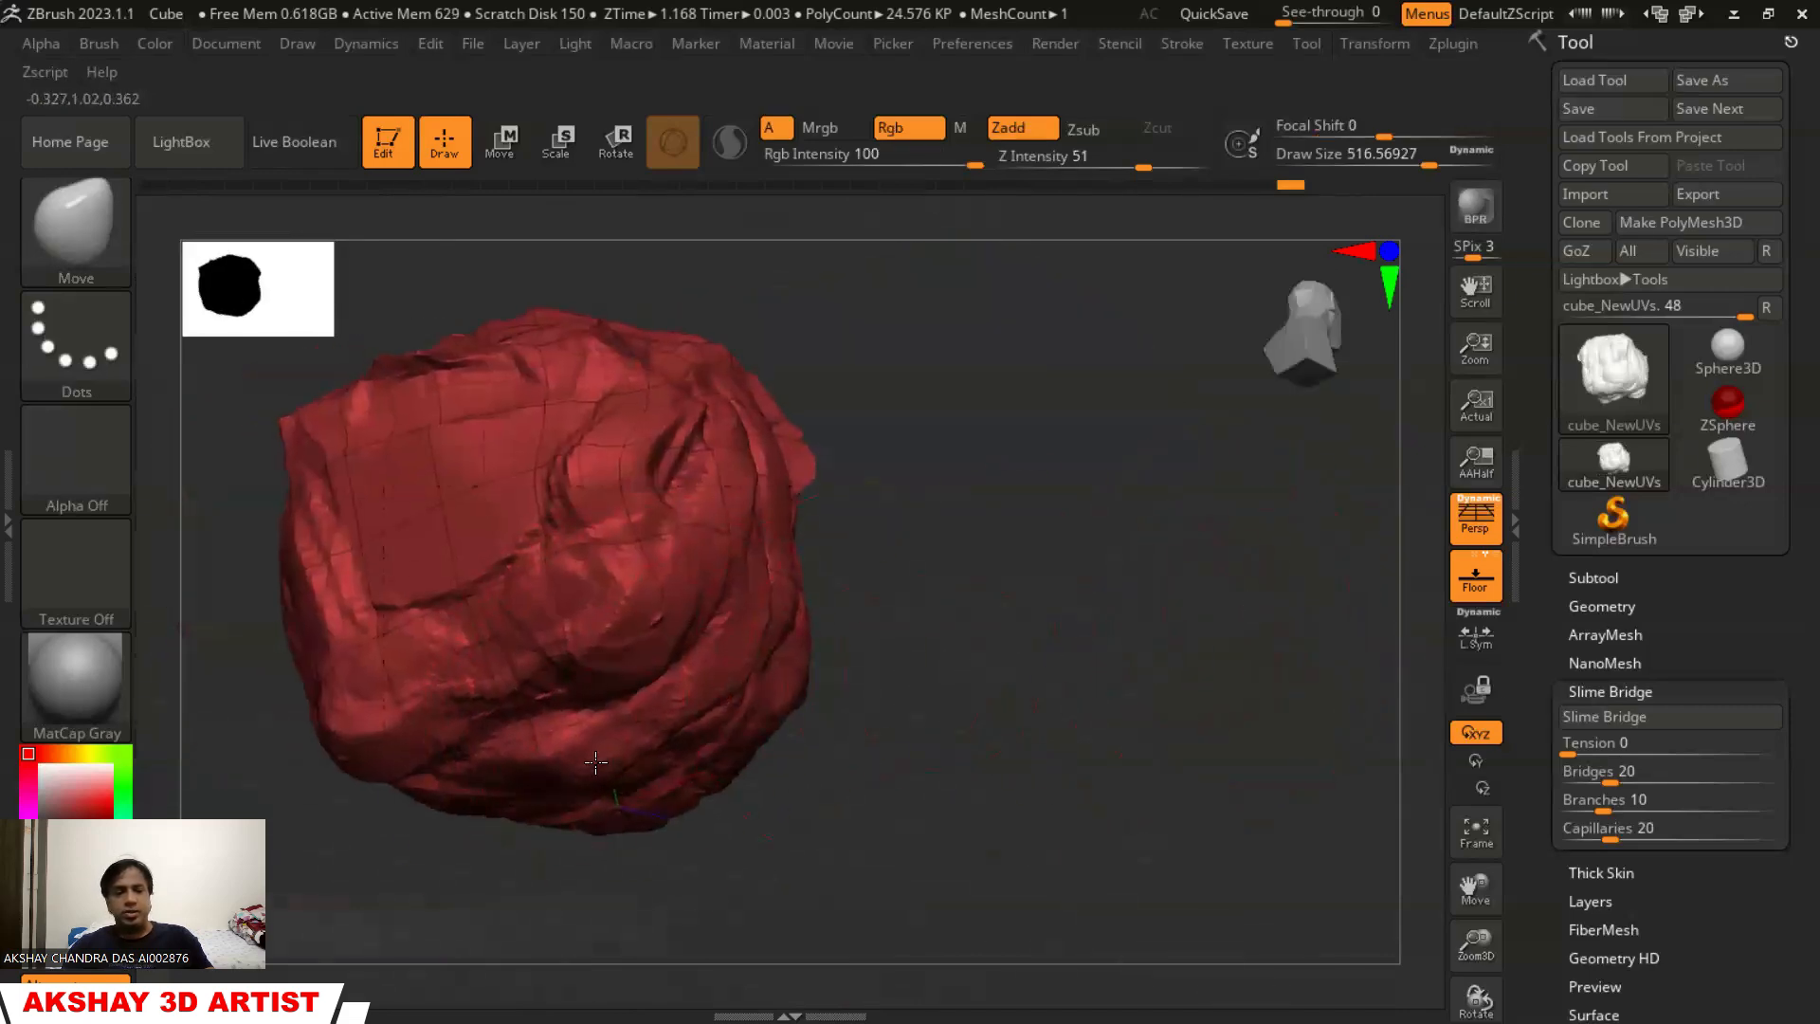
left_click_drag(1109, 568, 1012, 554)
Switch to the ClayBuildup brush and apply a broad clay stroke on the rock's upper bulge
left_click(44, 216)
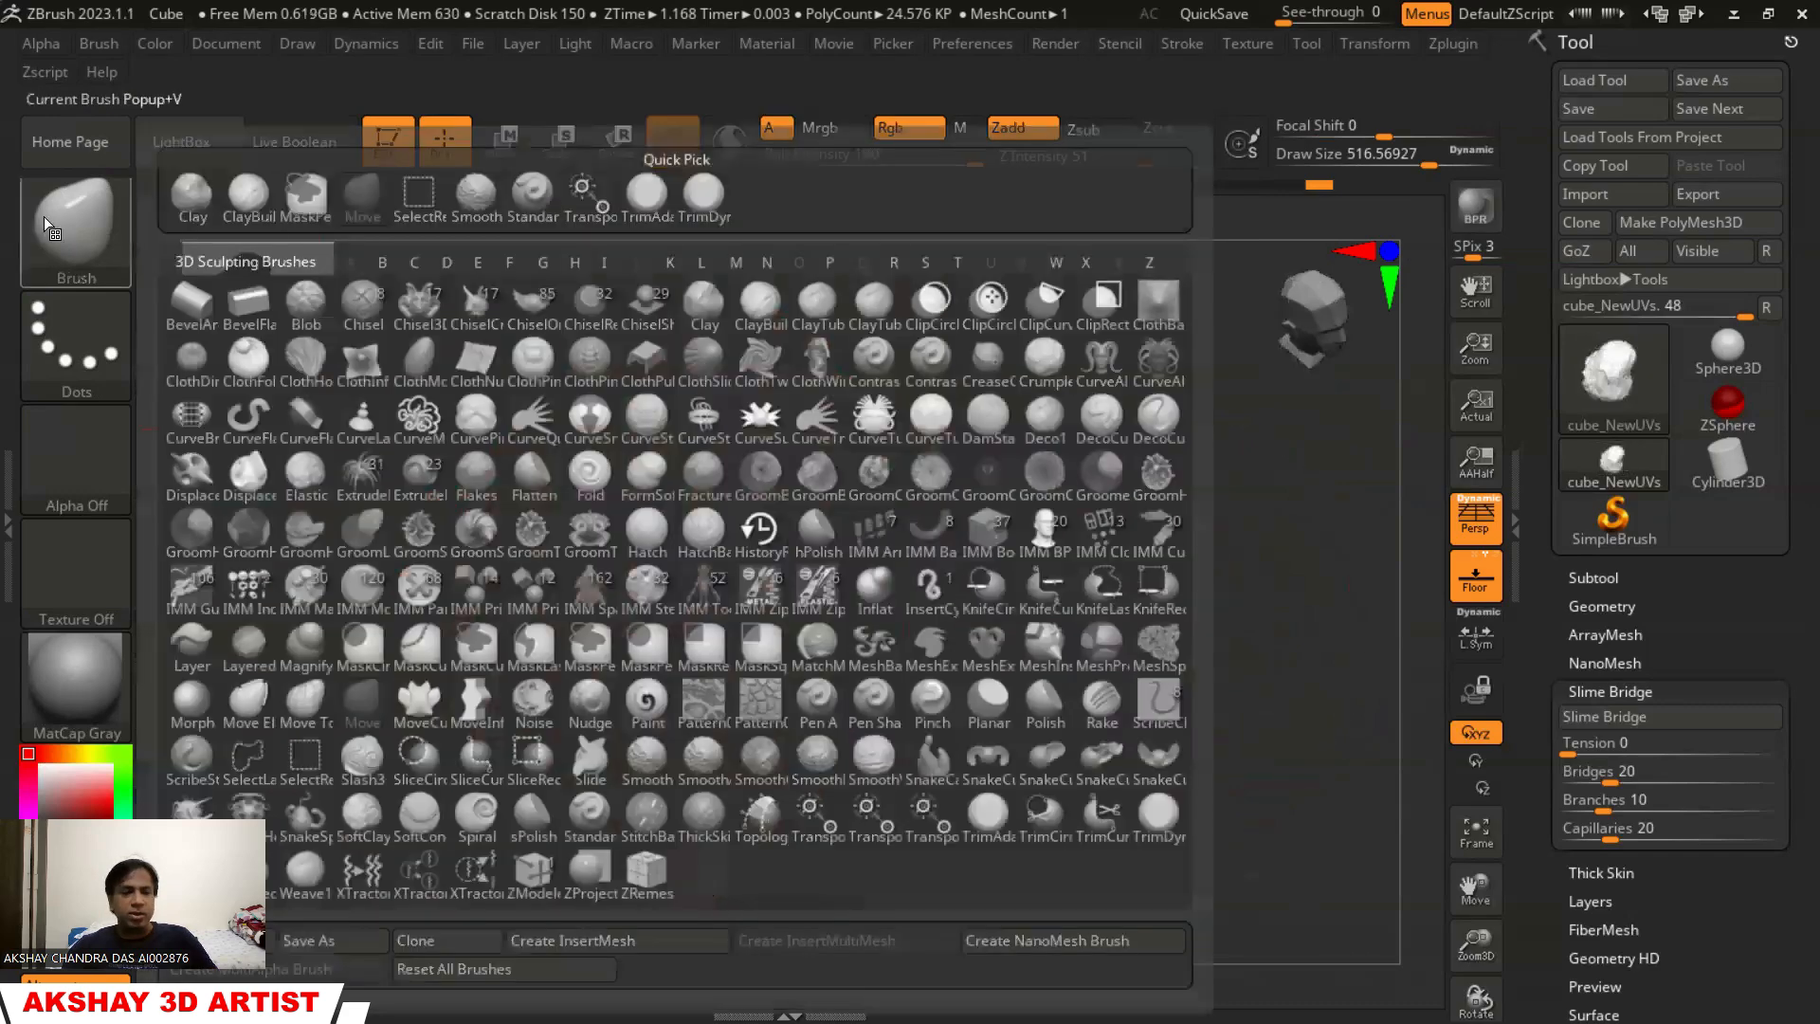
left_click(248, 201)
left_click_drag(777, 481, 792, 540)
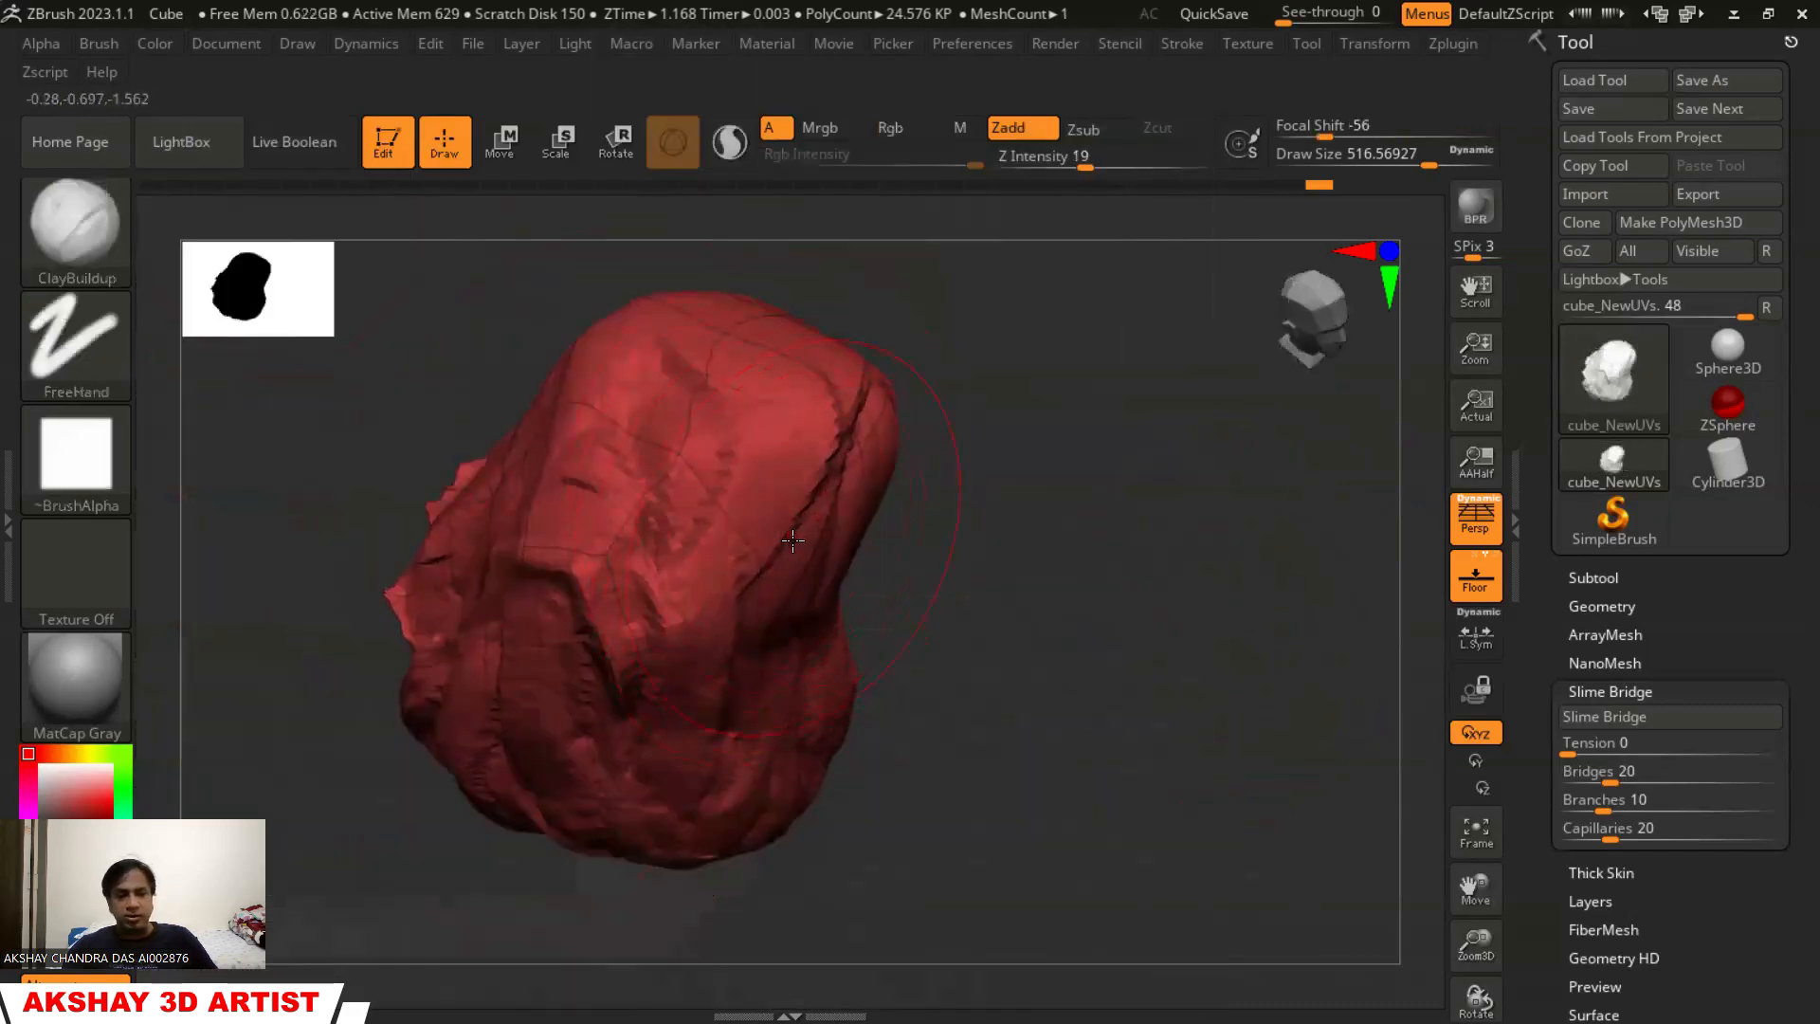
Select the HatchBacktrack brush, set its draw size to about 177 and hatch the upper bulge
key("b")
left_click(713, 547)
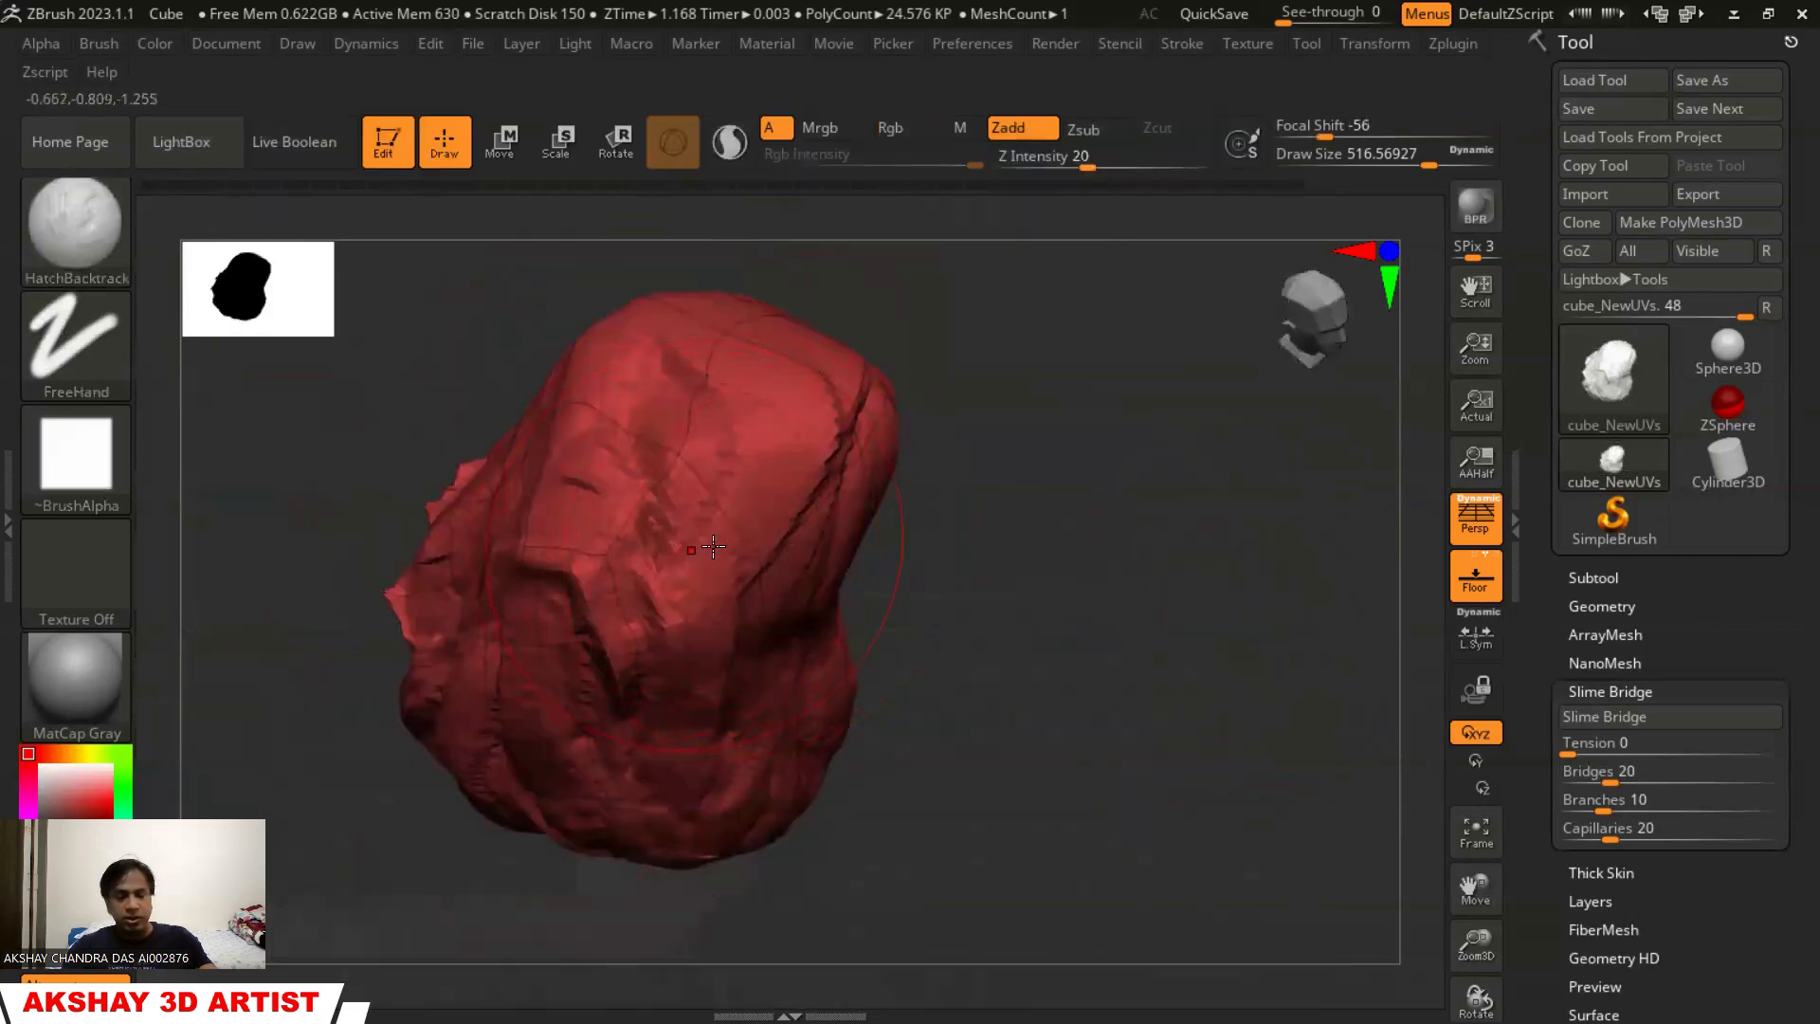
key("s")
left_click_drag(758, 542, 706, 542)
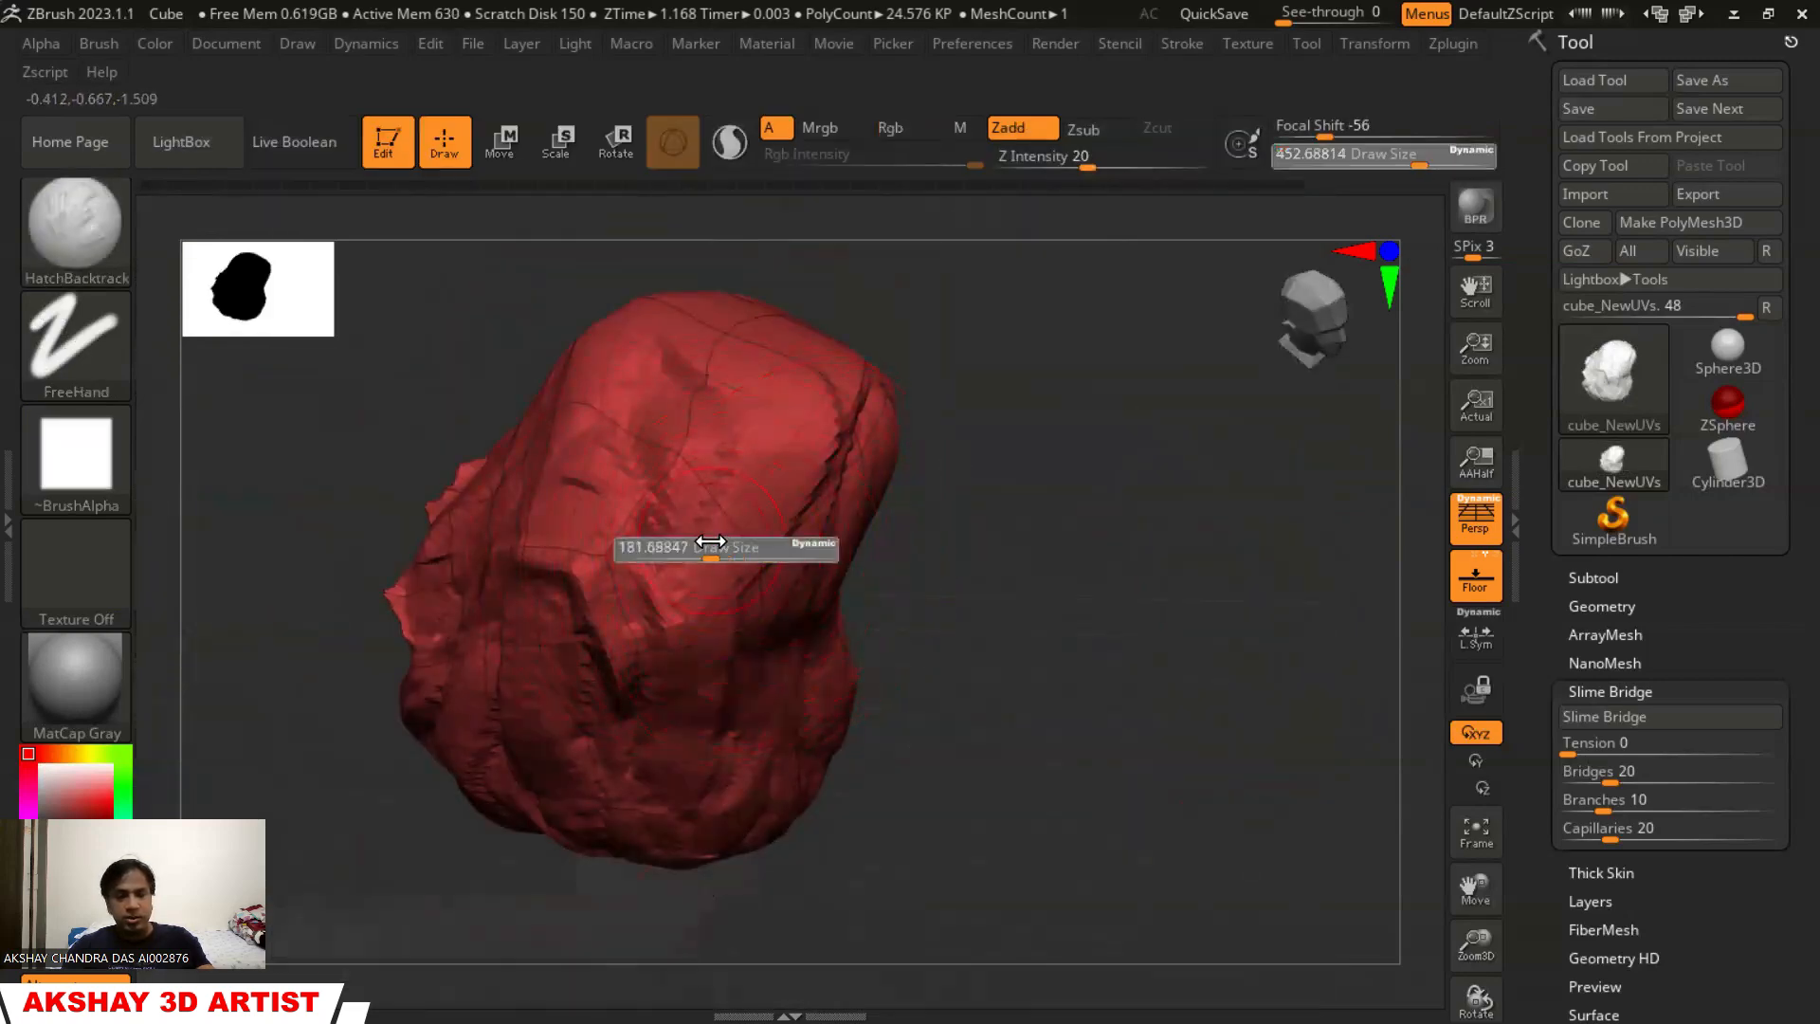
left_click_drag(787, 474, 729, 568)
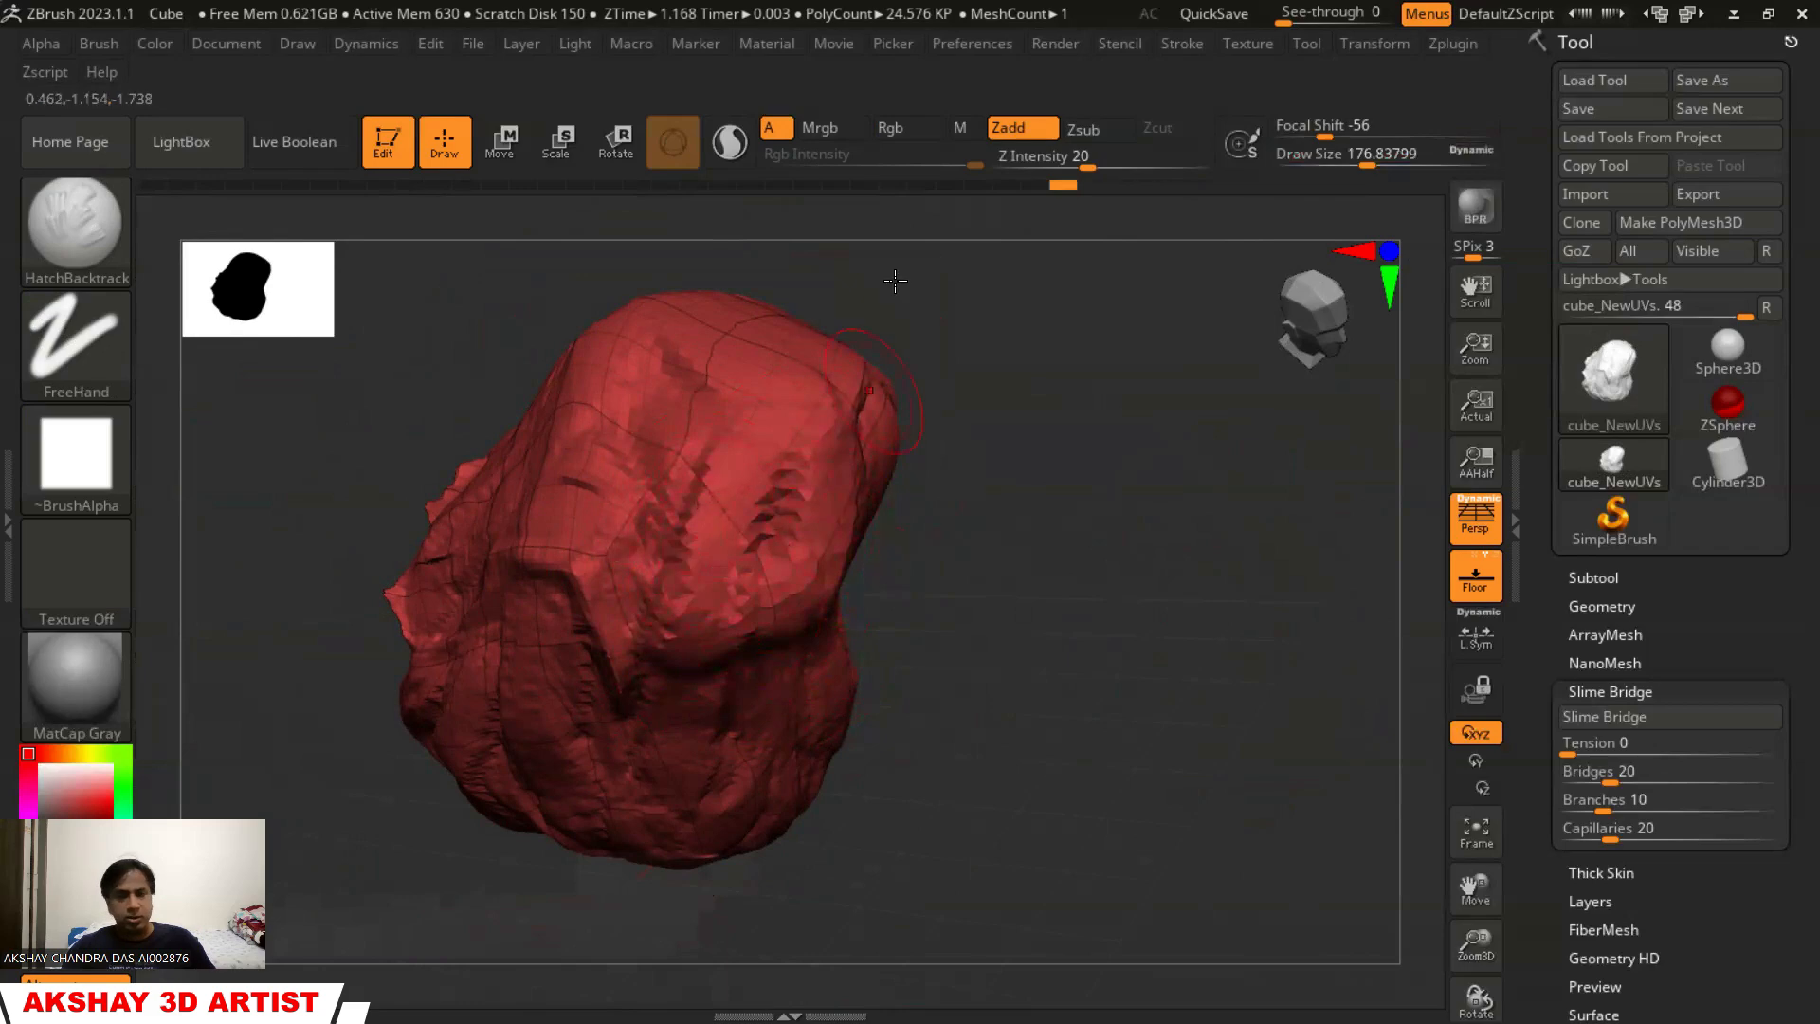
Set the Z Intensity to 10 and hatch the upper bulge and the rock face below it
left_click(1050, 163)
type("2")
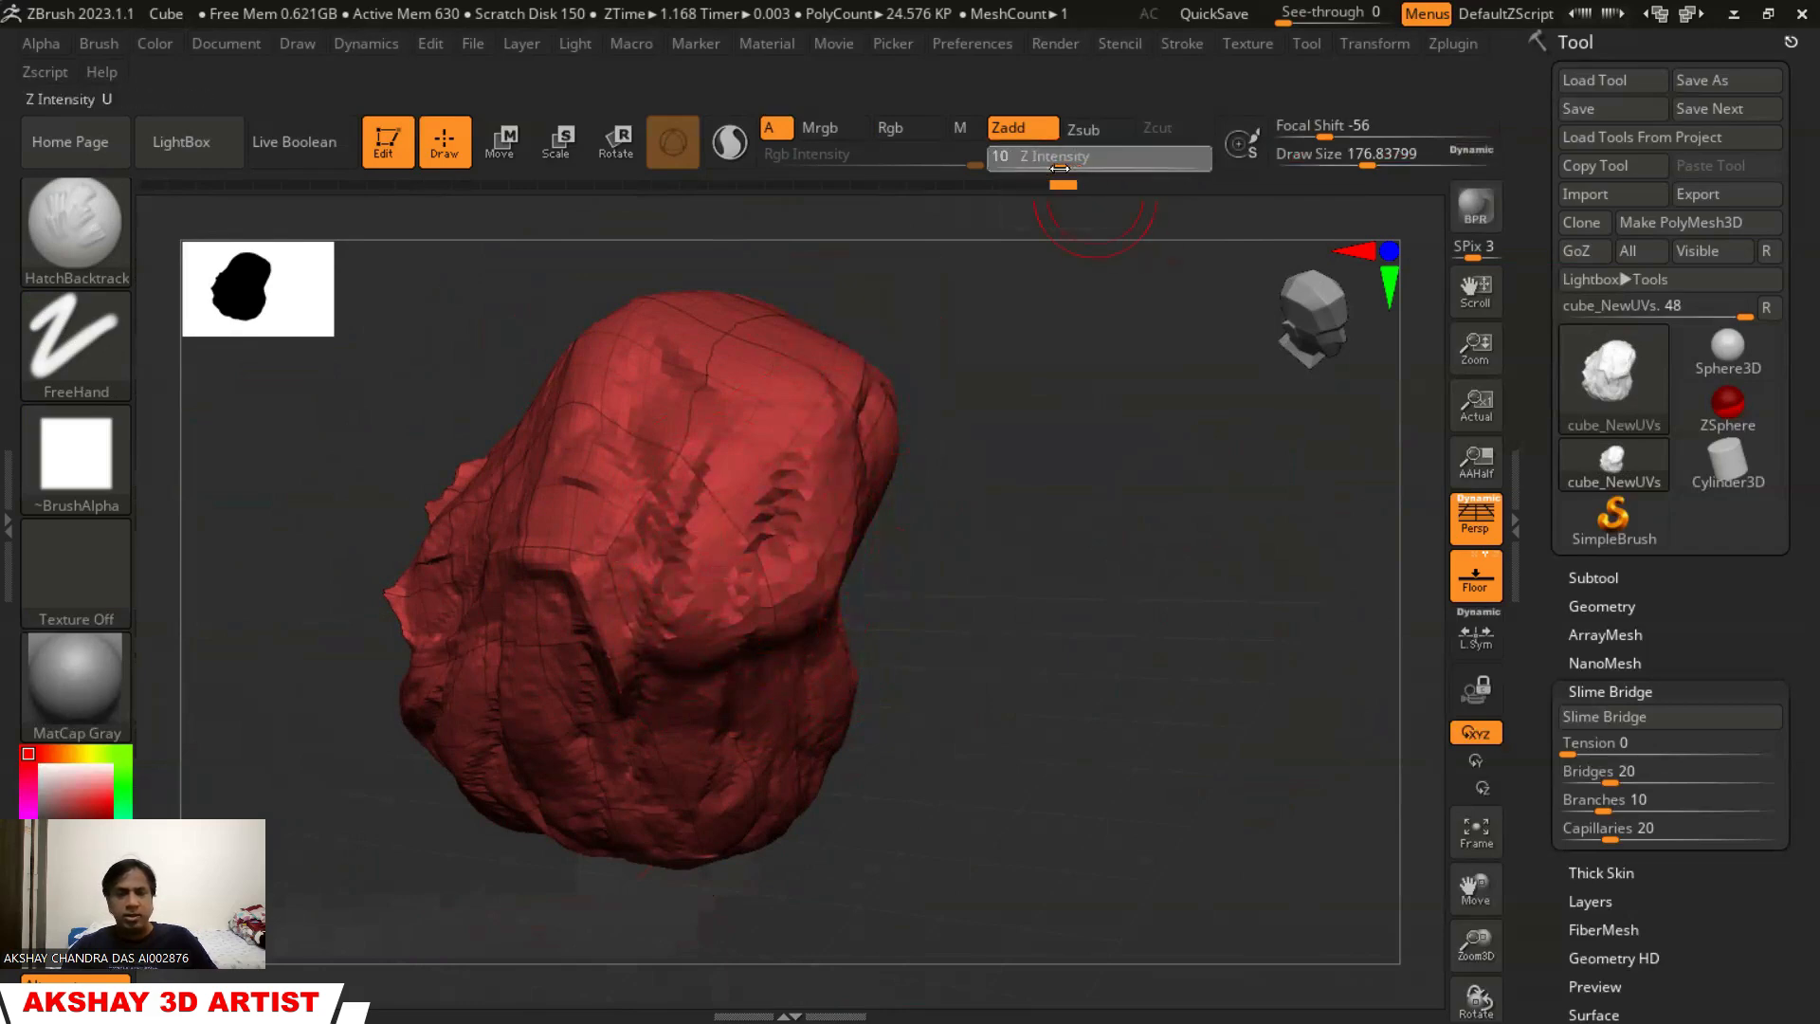
key("Return")
mouse_move(635, 464)
left_mouse_down()
mouse_move(692, 569)
mouse_move(772, 650)
left_mouse_up()
mouse_move(802, 731)
left_mouse_down()
mouse_move(782, 829)
mouse_move(840, 848)
left_mouse_up()
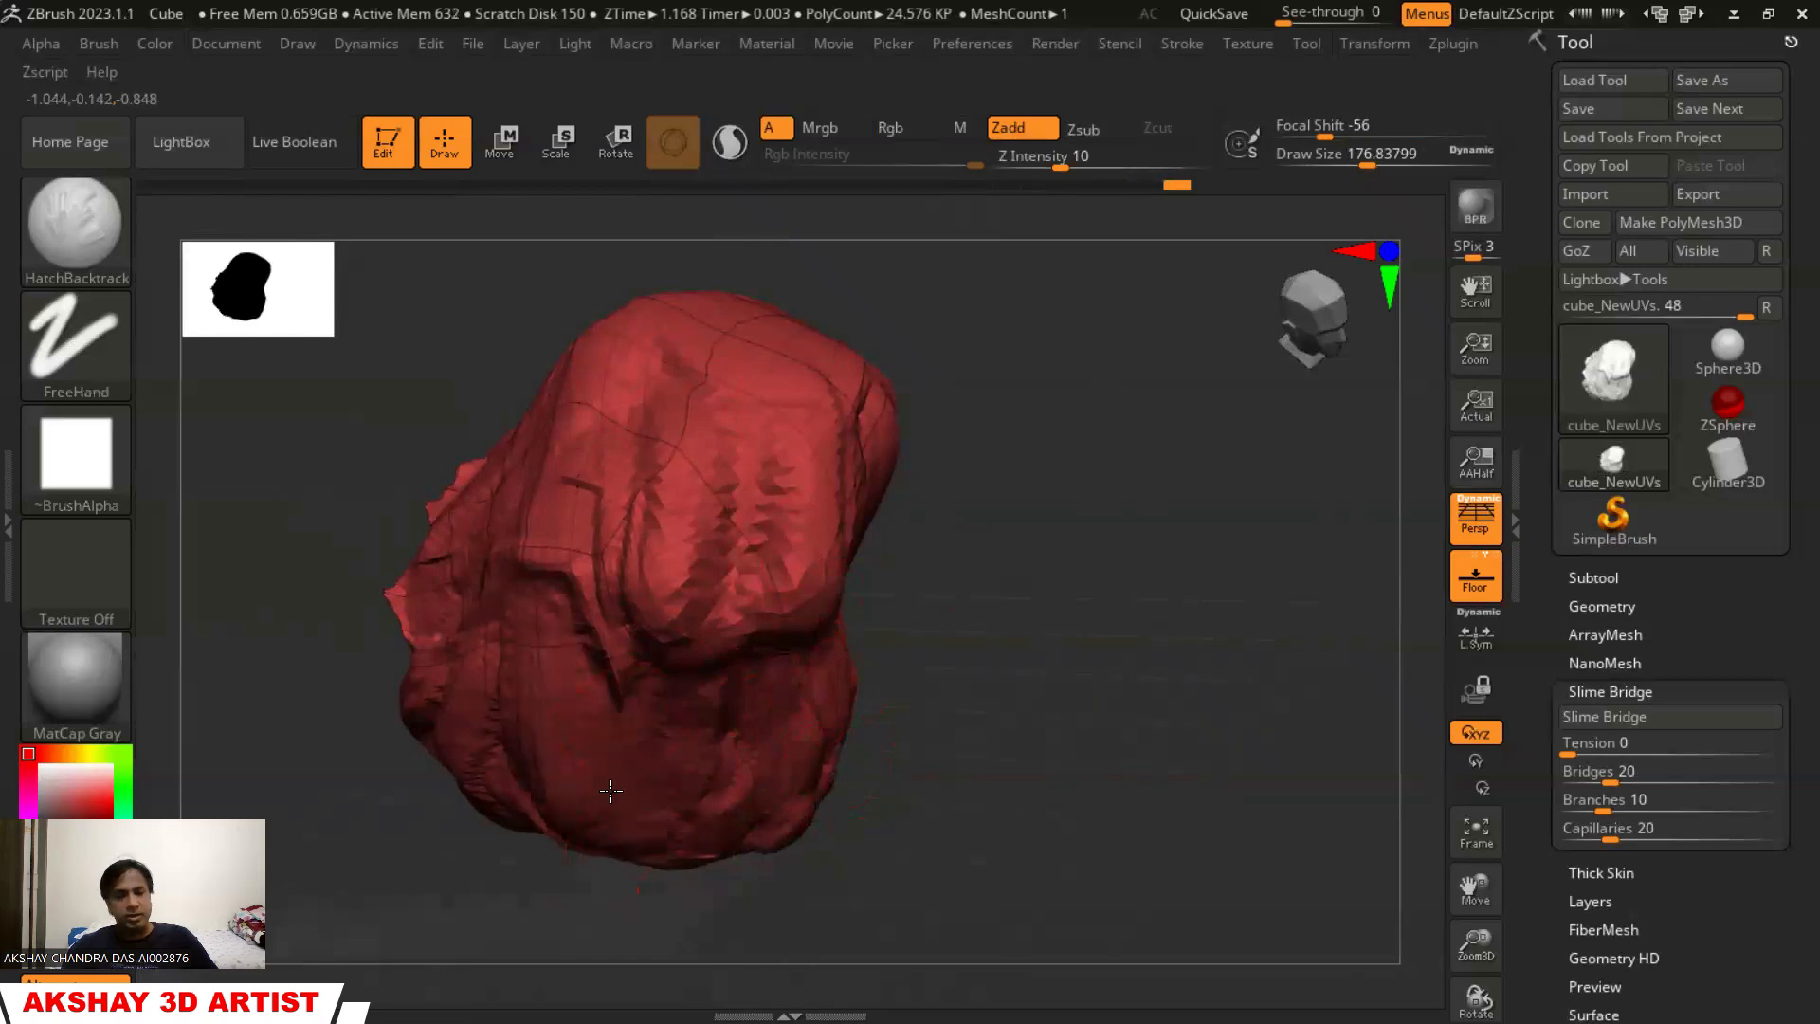
Add vertical hatch strokes across the rock's other faces with the HatchBacktrack brush
mouse_move(952, 571)
left_mouse_down()
mouse_move(1043, 573)
mouse_move(937, 588)
mouse_move(1294, 517)
left_mouse_up()
mouse_move(806, 479)
left_mouse_down()
mouse_move(758, 645)
mouse_move(711, 607)
left_mouse_up()
mouse_move(631, 427)
left_mouse_down()
mouse_move(608, 559)
mouse_move(664, 616)
left_mouse_up()
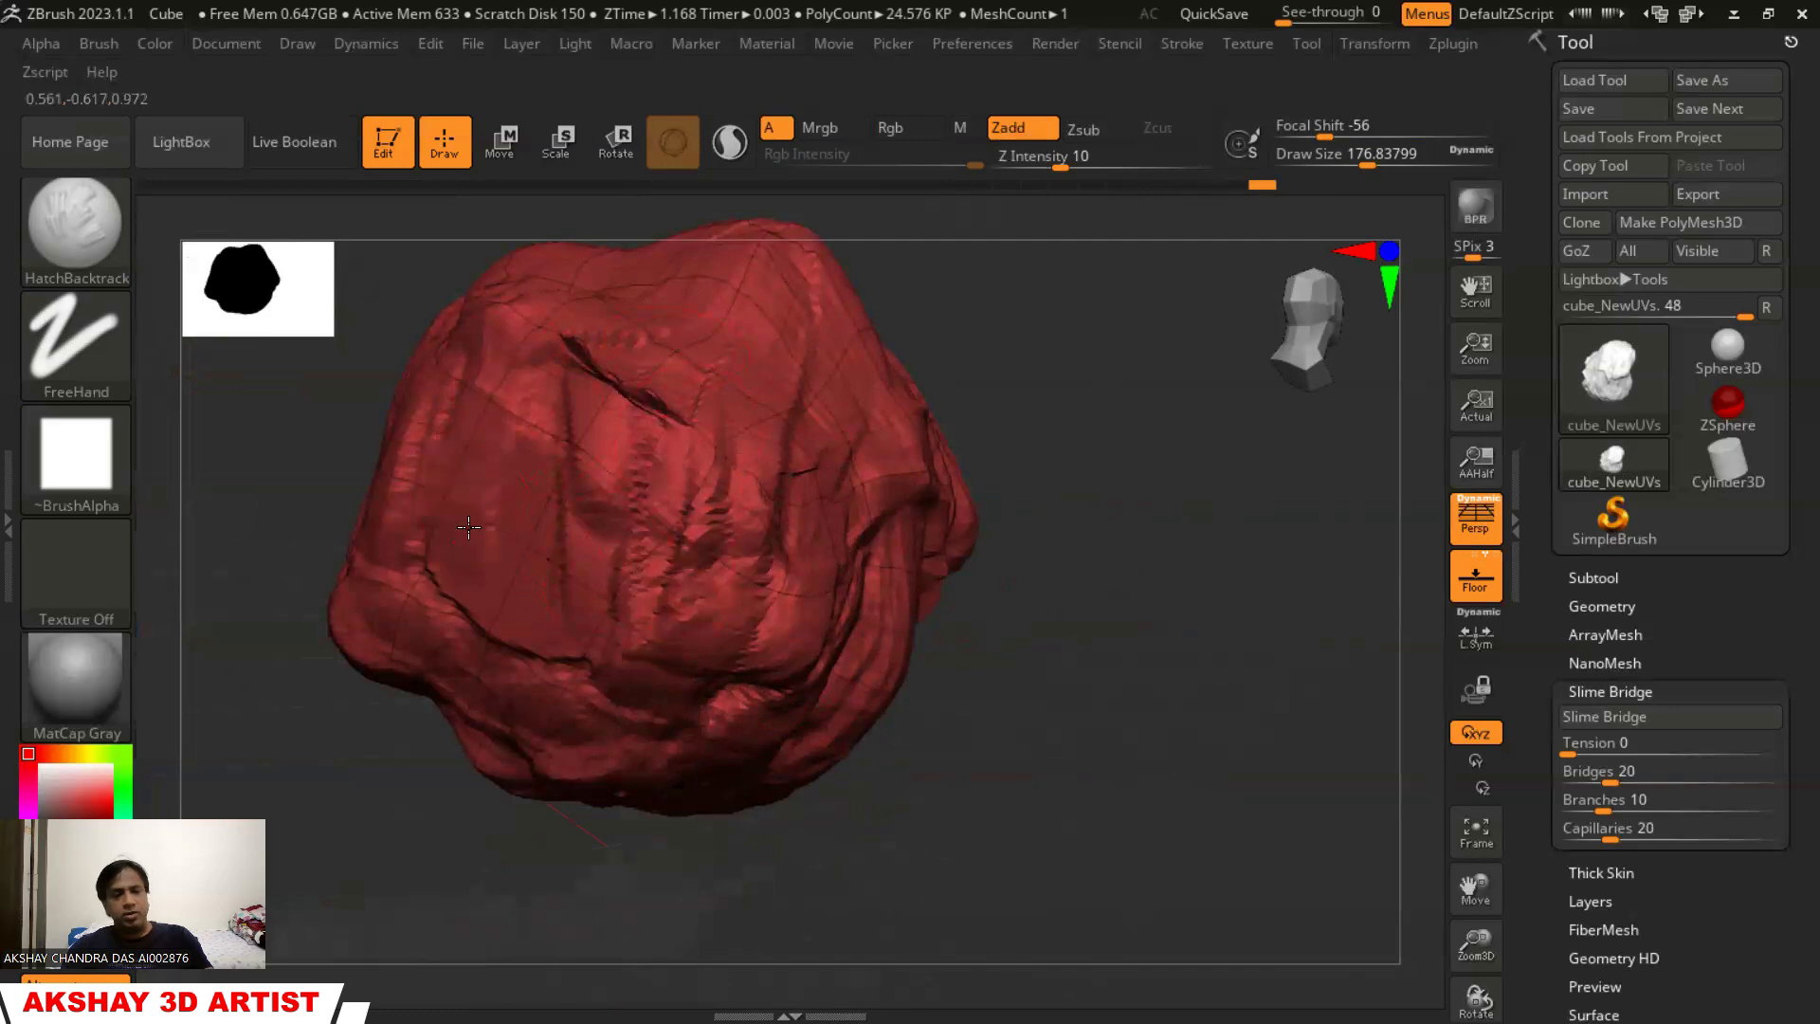
left_click_drag(474, 455, 511, 606)
mouse_move(1261, 663)
left_mouse_down()
mouse_move(1136, 730)
mouse_move(911, 686)
left_mouse_up()
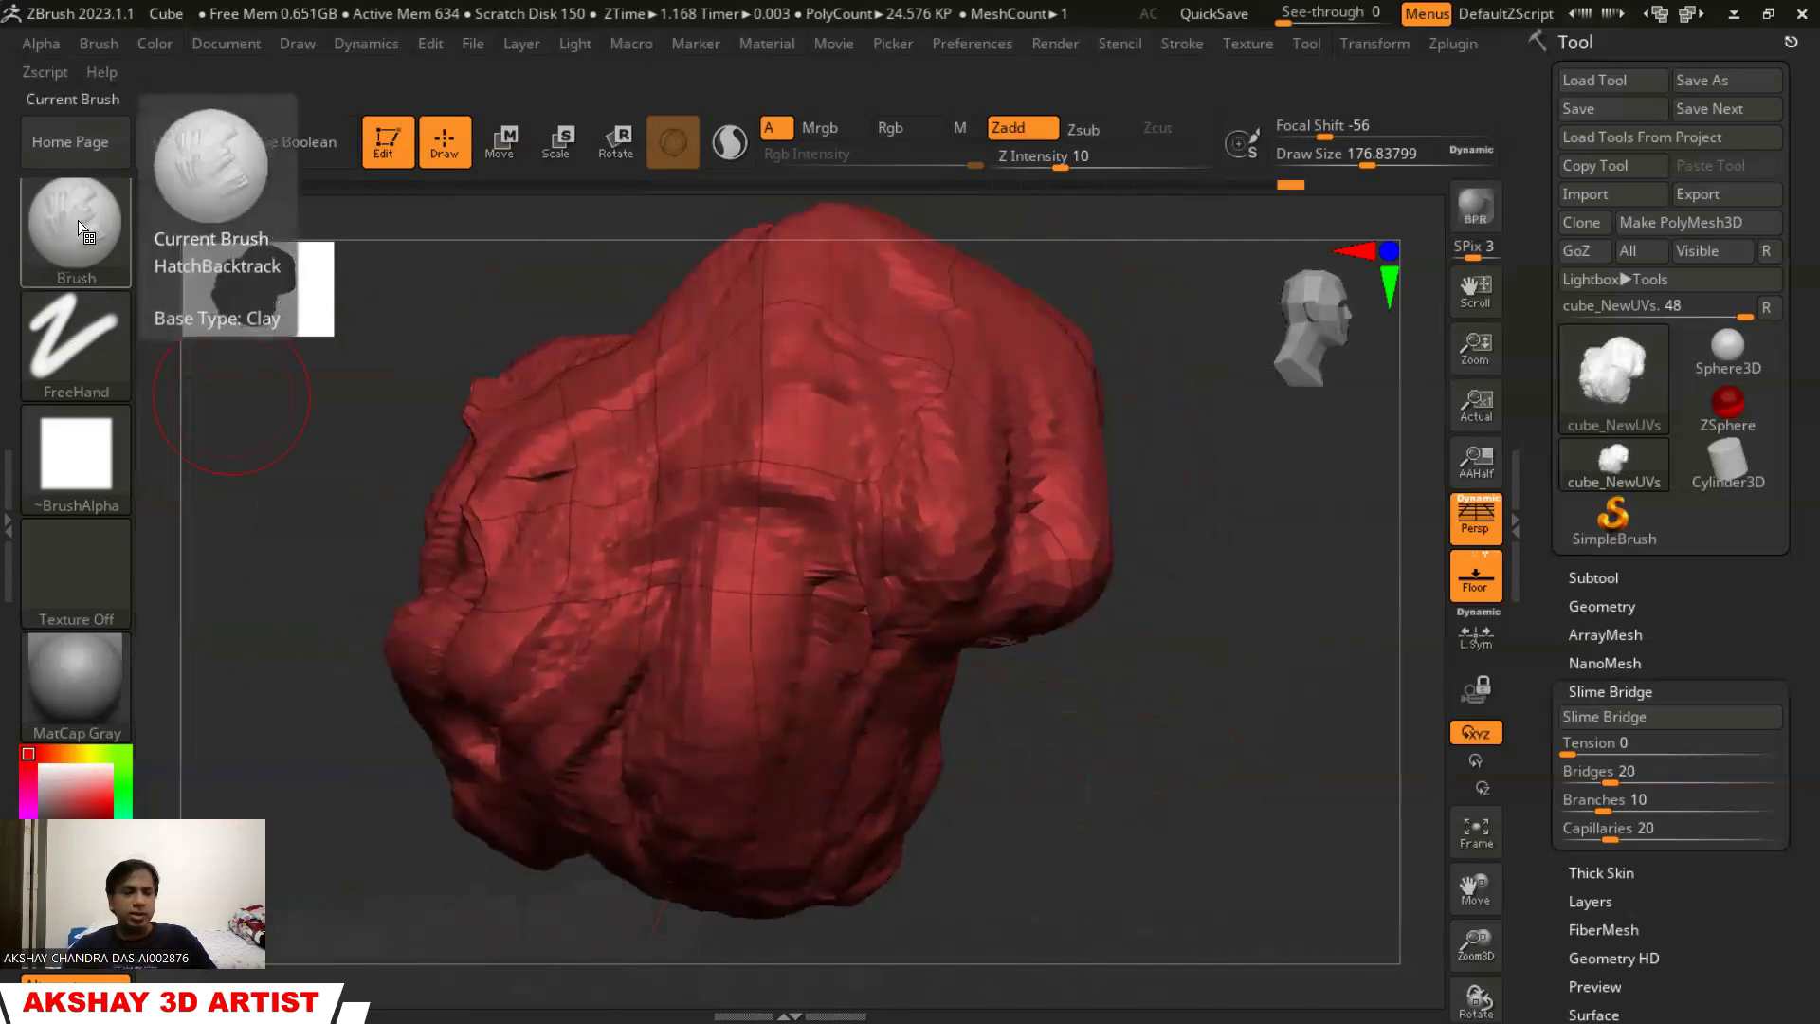
Switch to the TrimDynamic brush, set its Z Intensity to 29 and flatten the rough areas beside the bulge
left_click(76, 222)
left_click(757, 205)
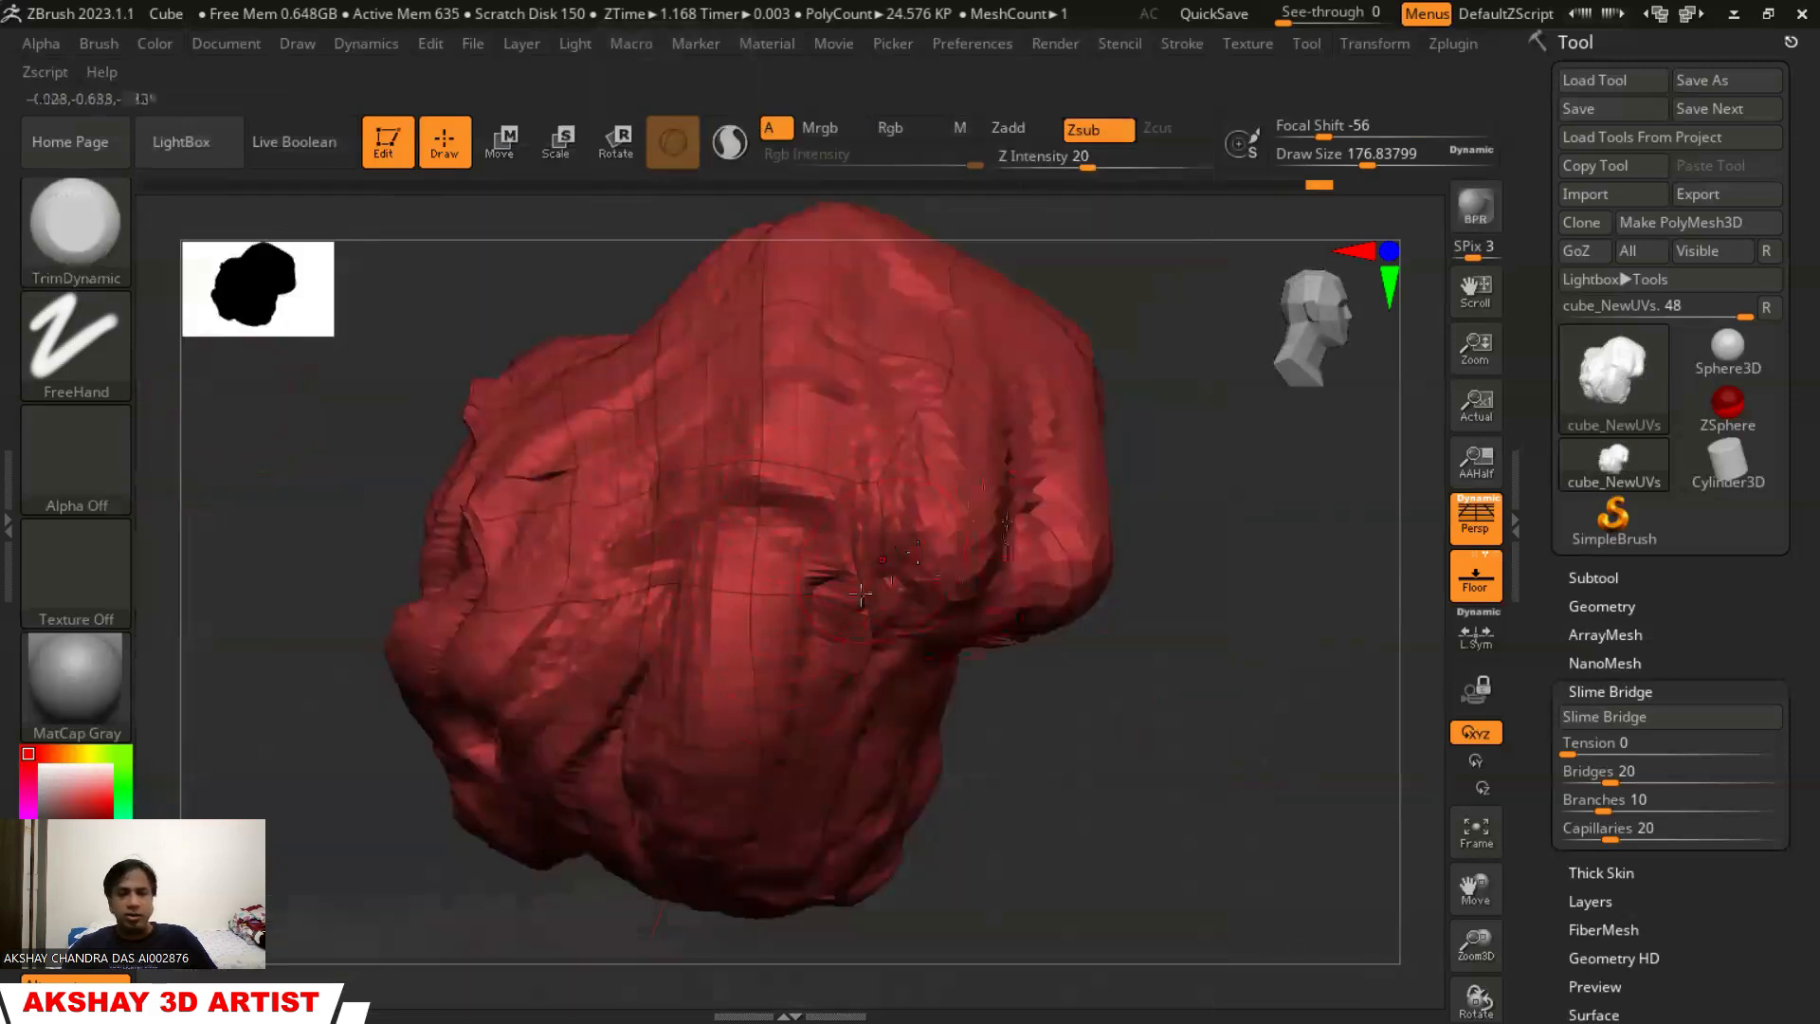
mouse_move(1140, 622)
left_mouse_down()
mouse_move(983, 577)
mouse_move(1056, 642)
mouse_move(1089, 601)
mouse_move(1121, 694)
mouse_move(1157, 658)
mouse_move(1169, 711)
left_mouse_up()
left_click_drag(1081, 163, 1106, 163)
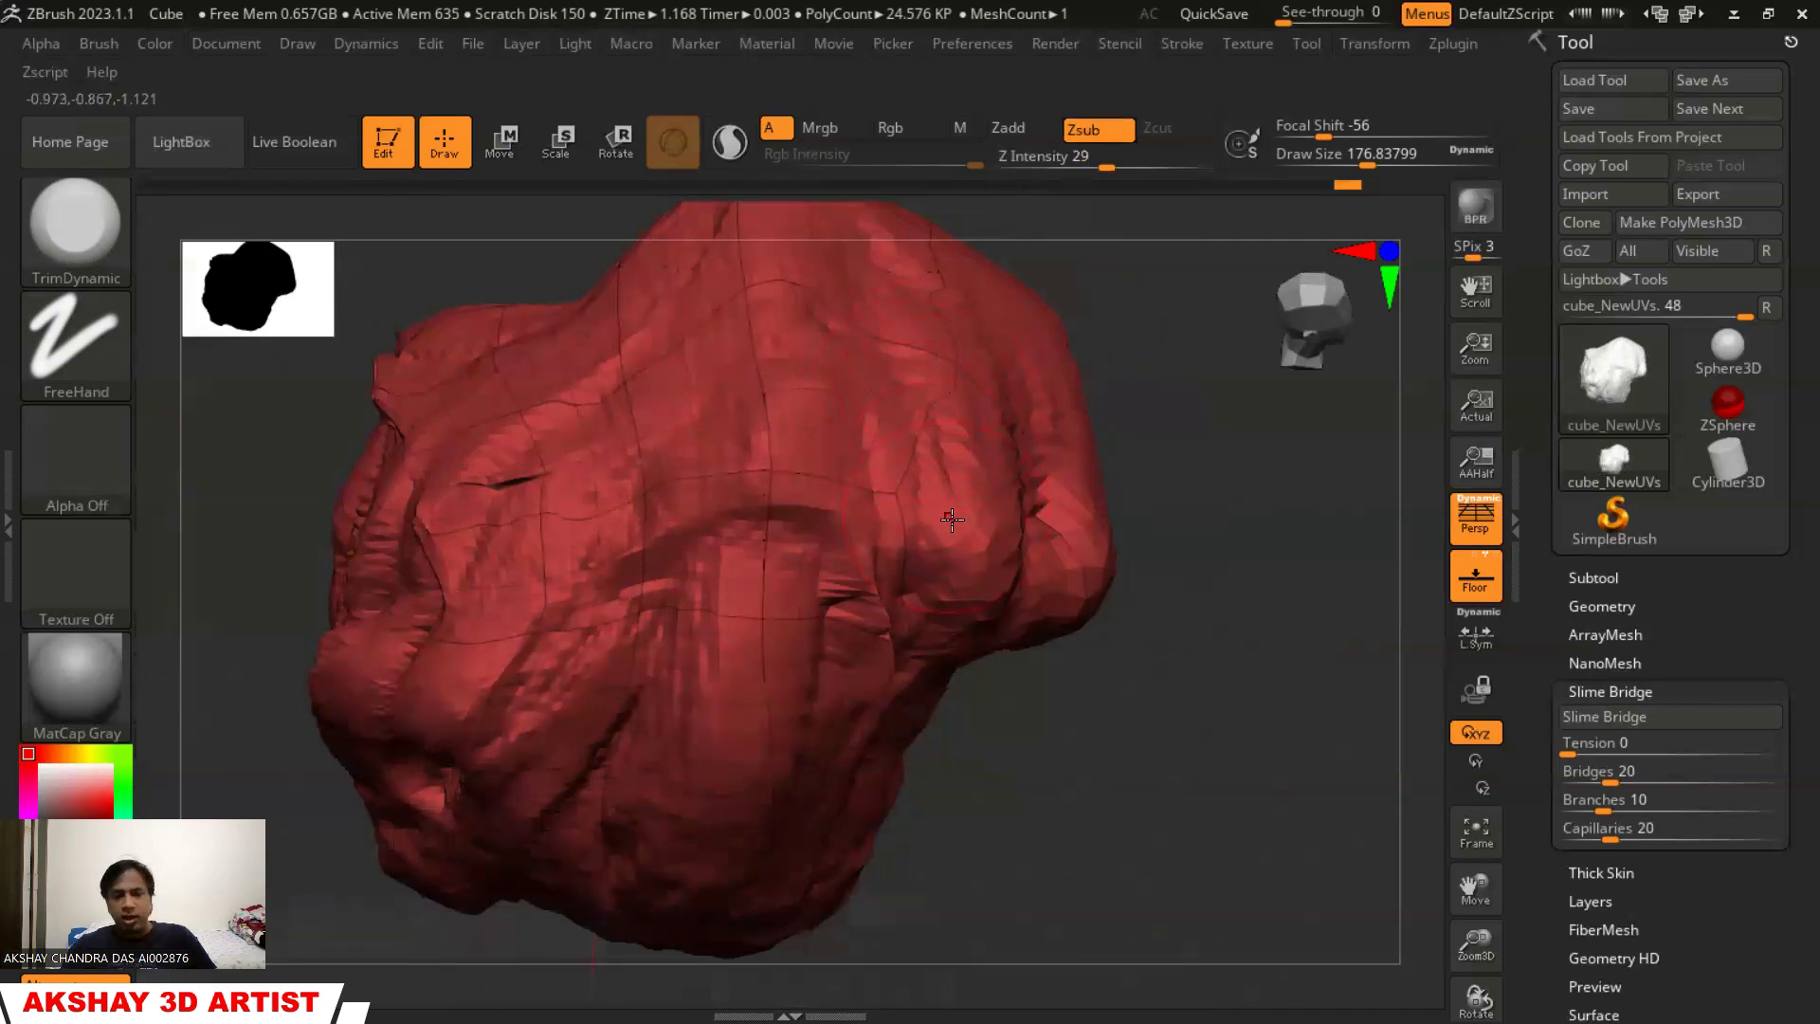
mouse_move(1095, 679)
left_mouse_down()
mouse_move(1121, 663)
mouse_move(1093, 619)
left_mouse_up()
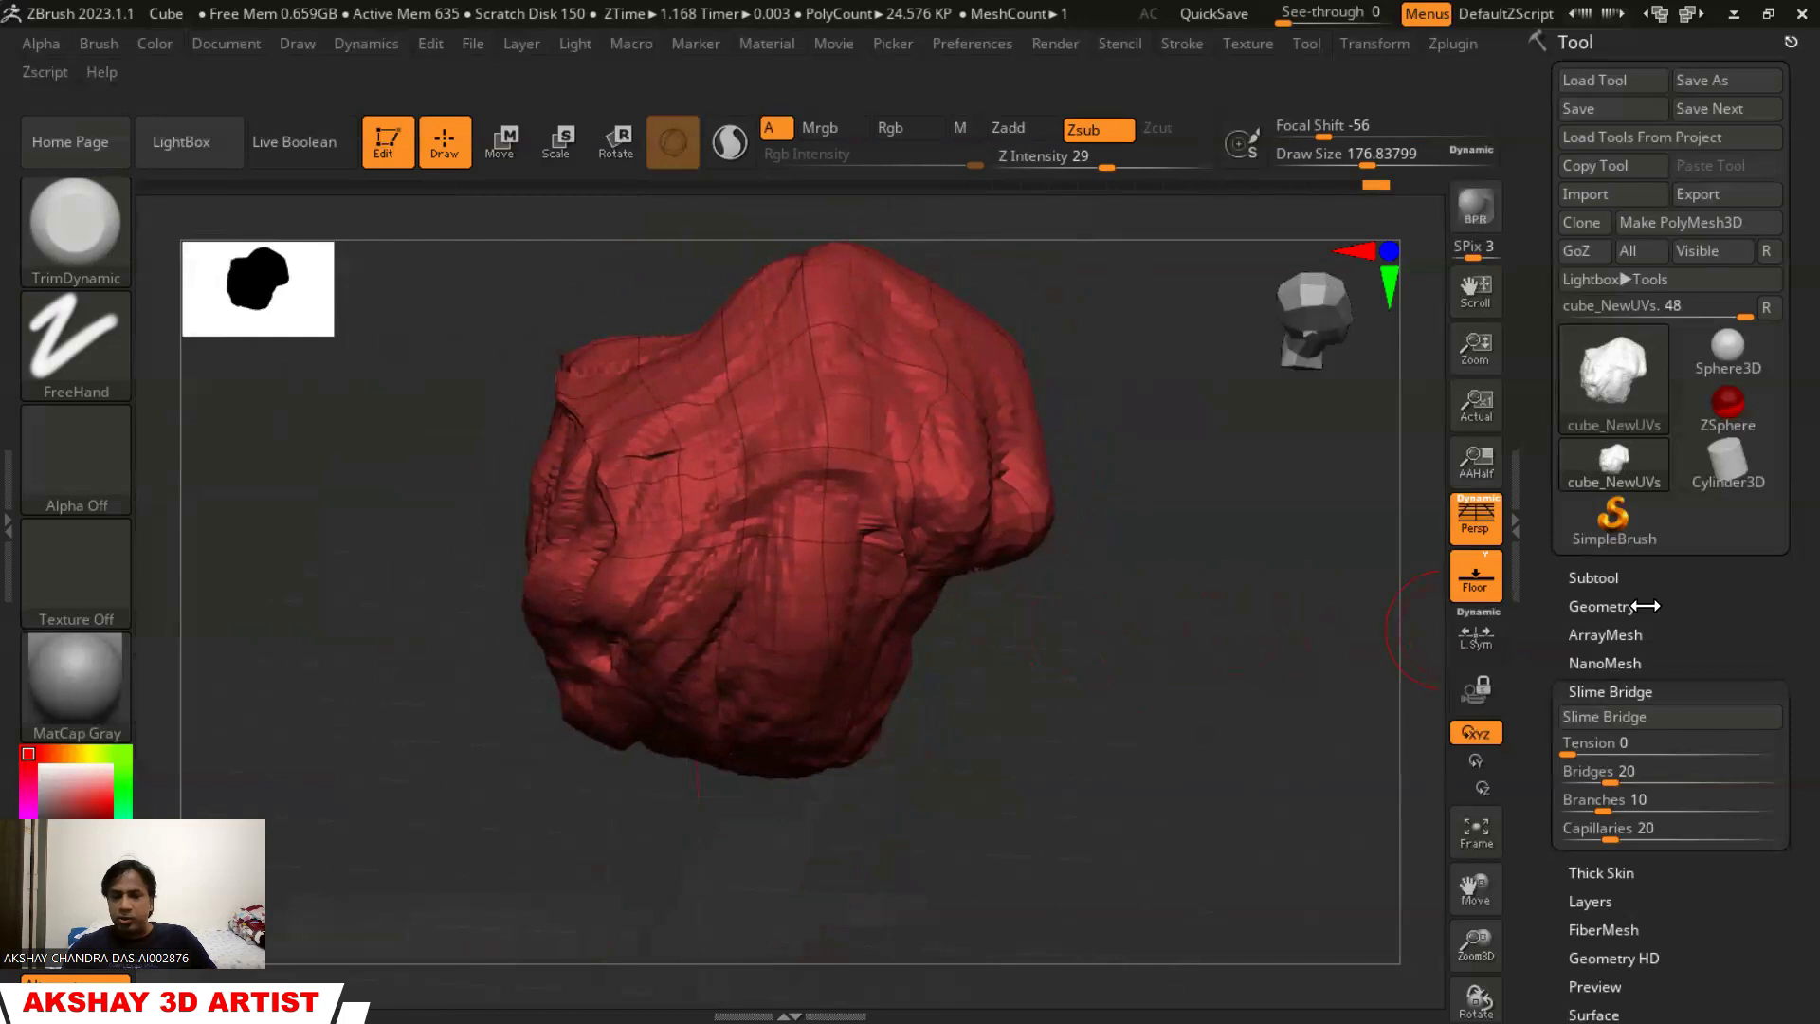
Delete the rock's lower subdivision levels and open the DynaMesh settings
left_click(1612, 606)
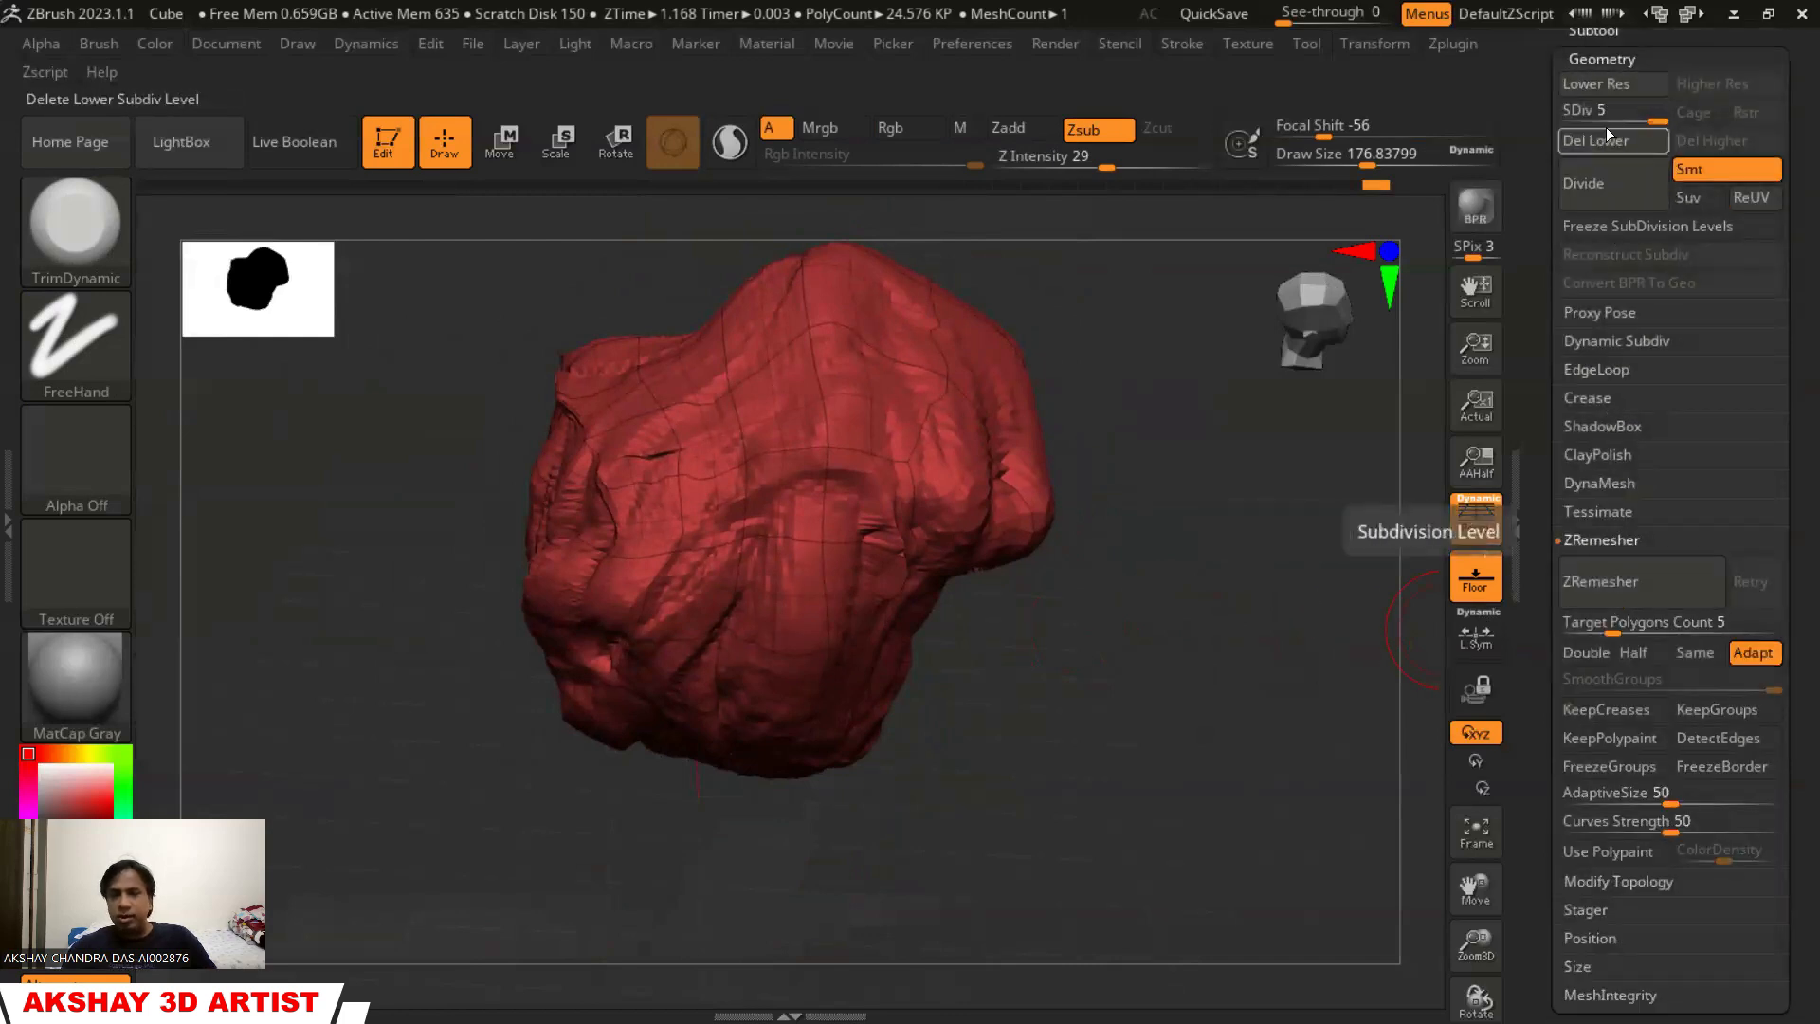
left_click_drag(1795, 347, 1794, 464)
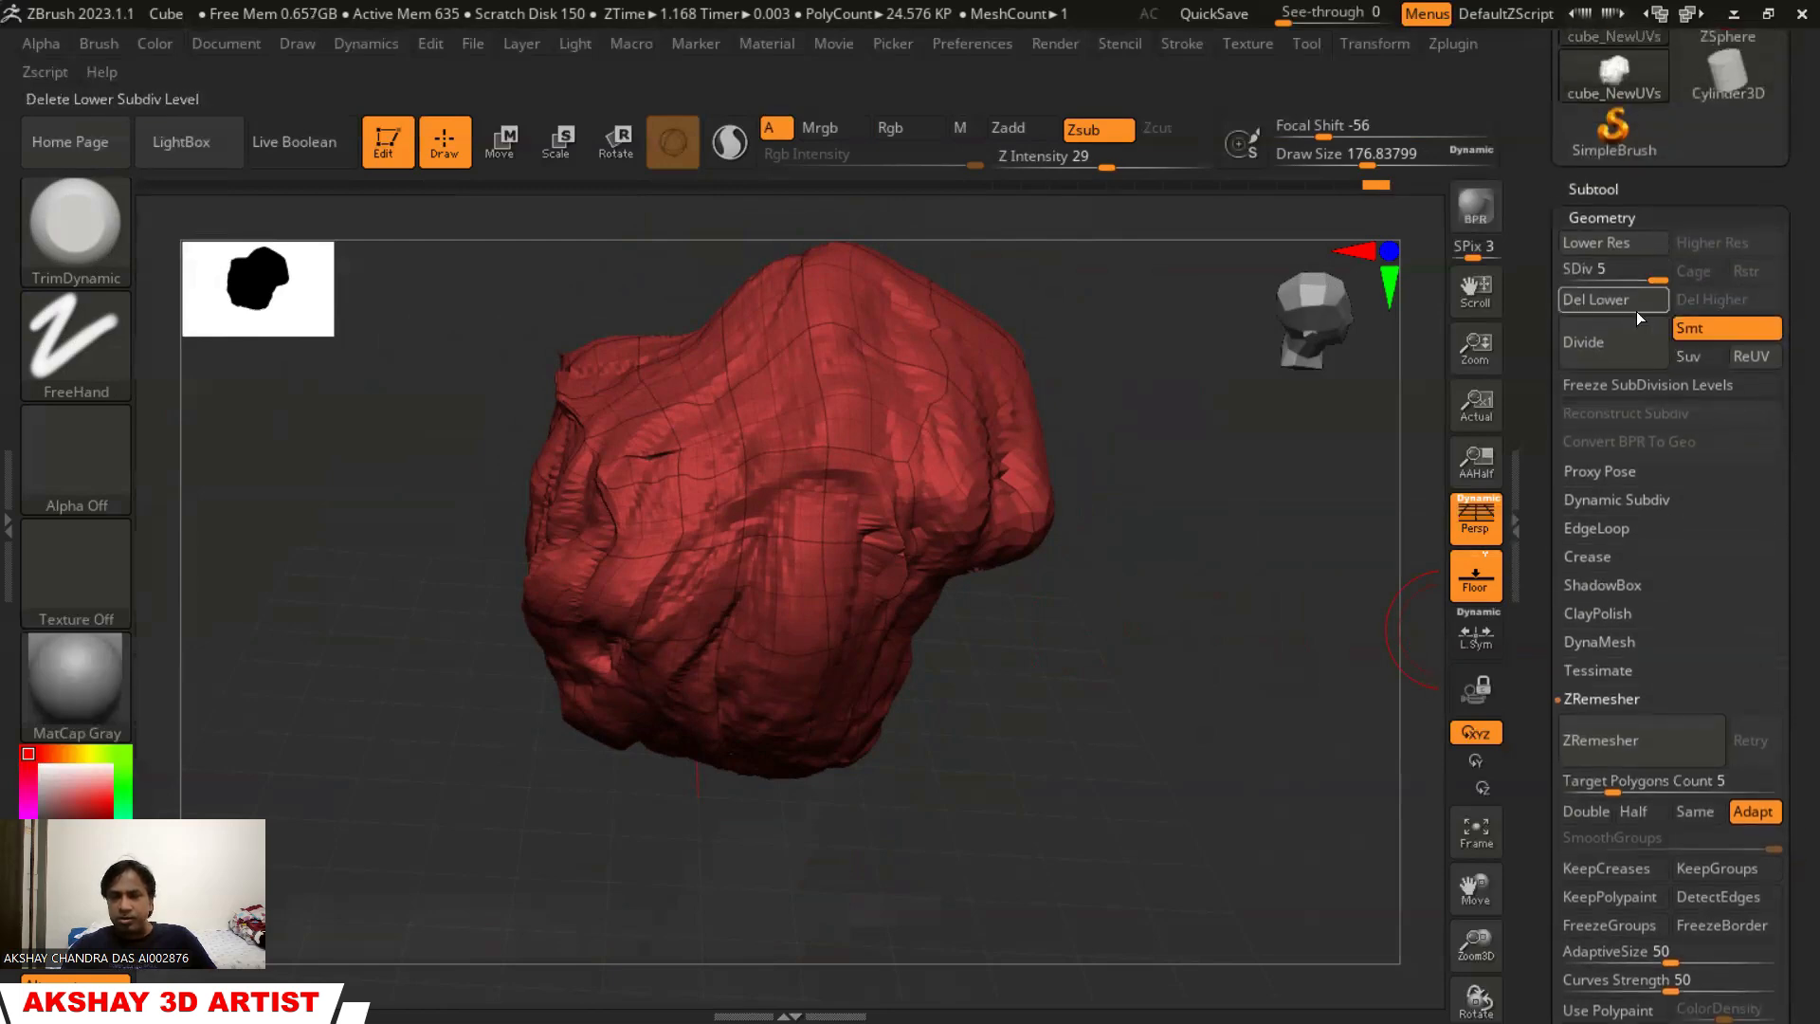
left_click(1589, 297)
mouse_move(1781, 676)
left_mouse_down()
mouse_move(1781, 446)
mouse_move(1781, 642)
left_mouse_up()
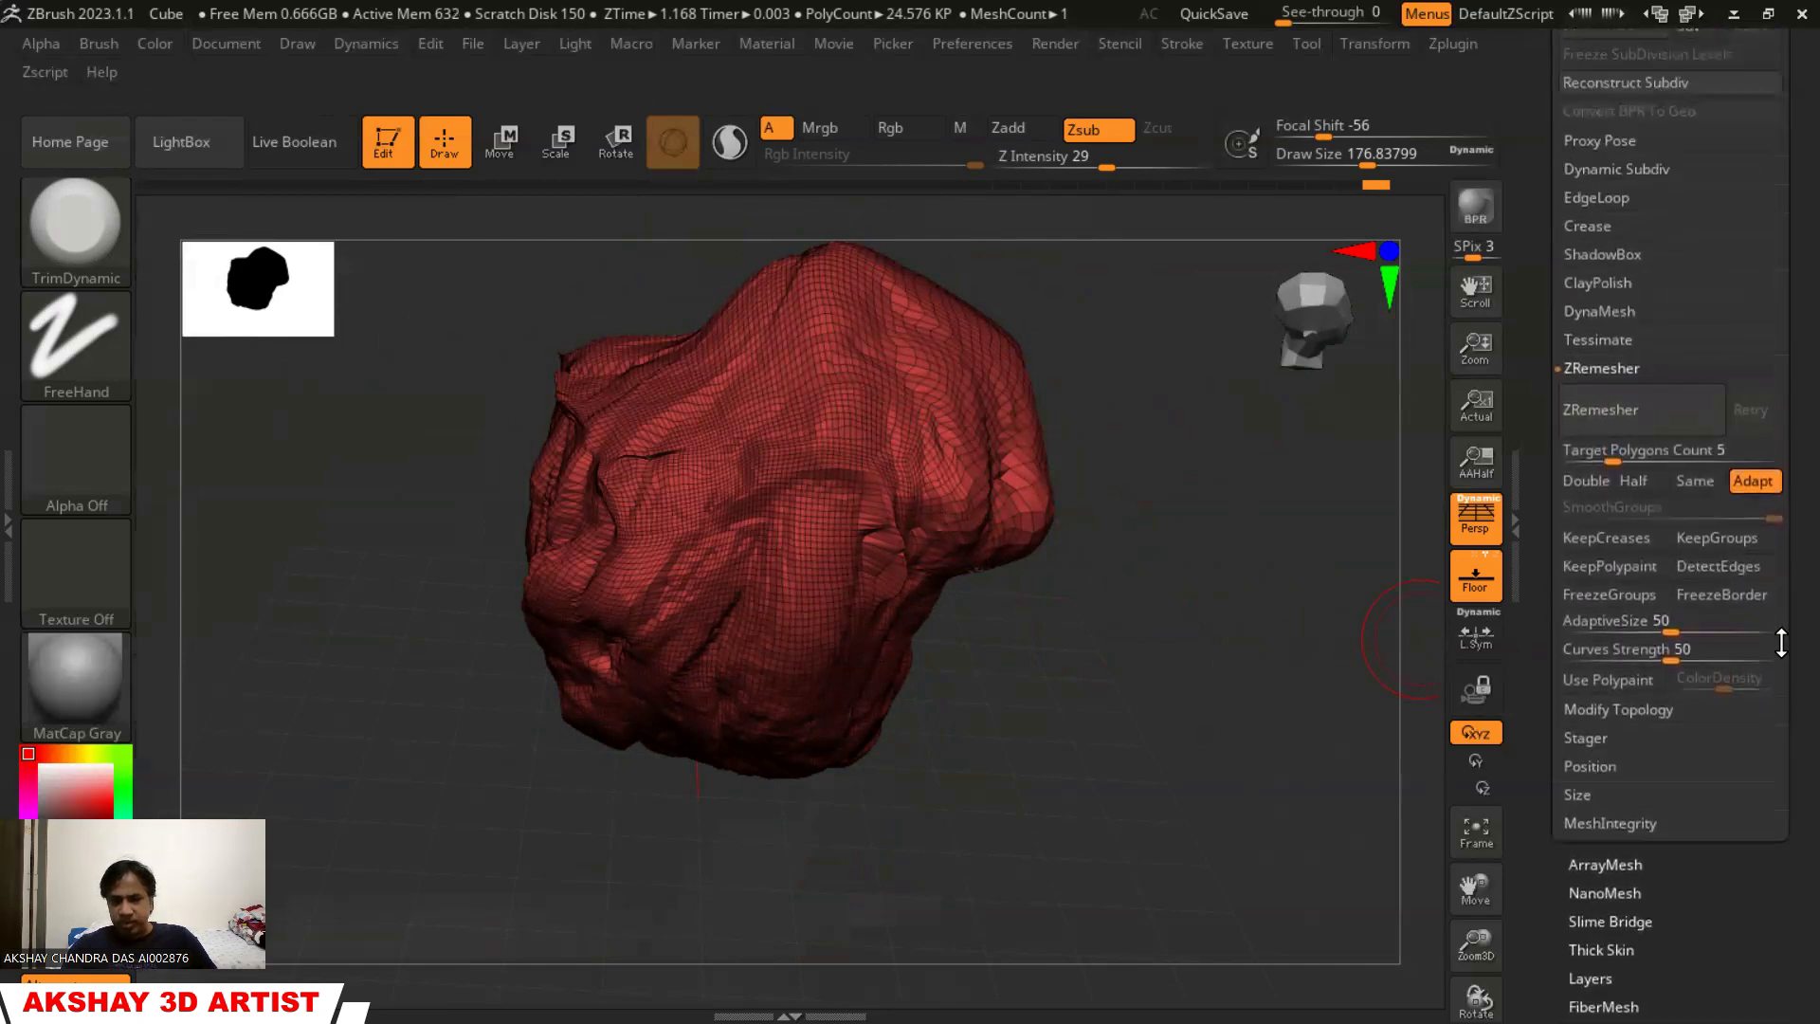
left_click(1601, 313)
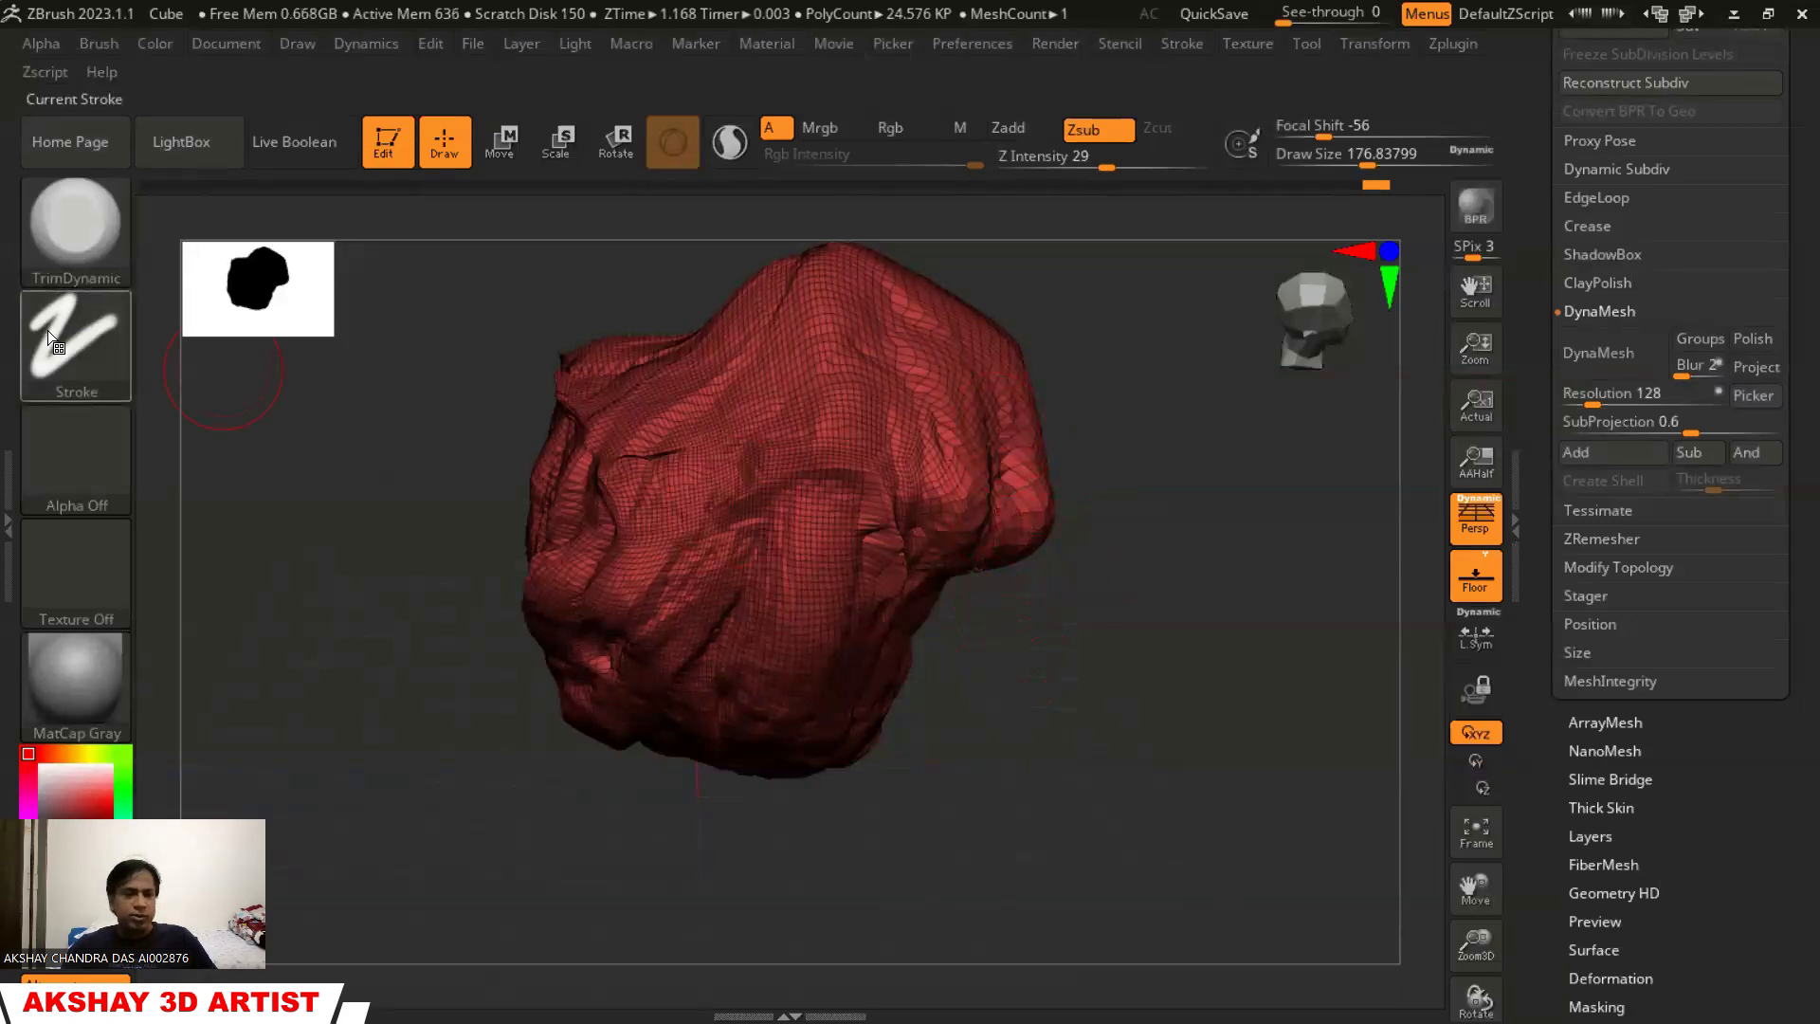
Switch to the Move brush, set its draw size to about 430 and pull the rock's side bulge outward into a larger mass
left_click(70, 237)
left_click(413, 194)
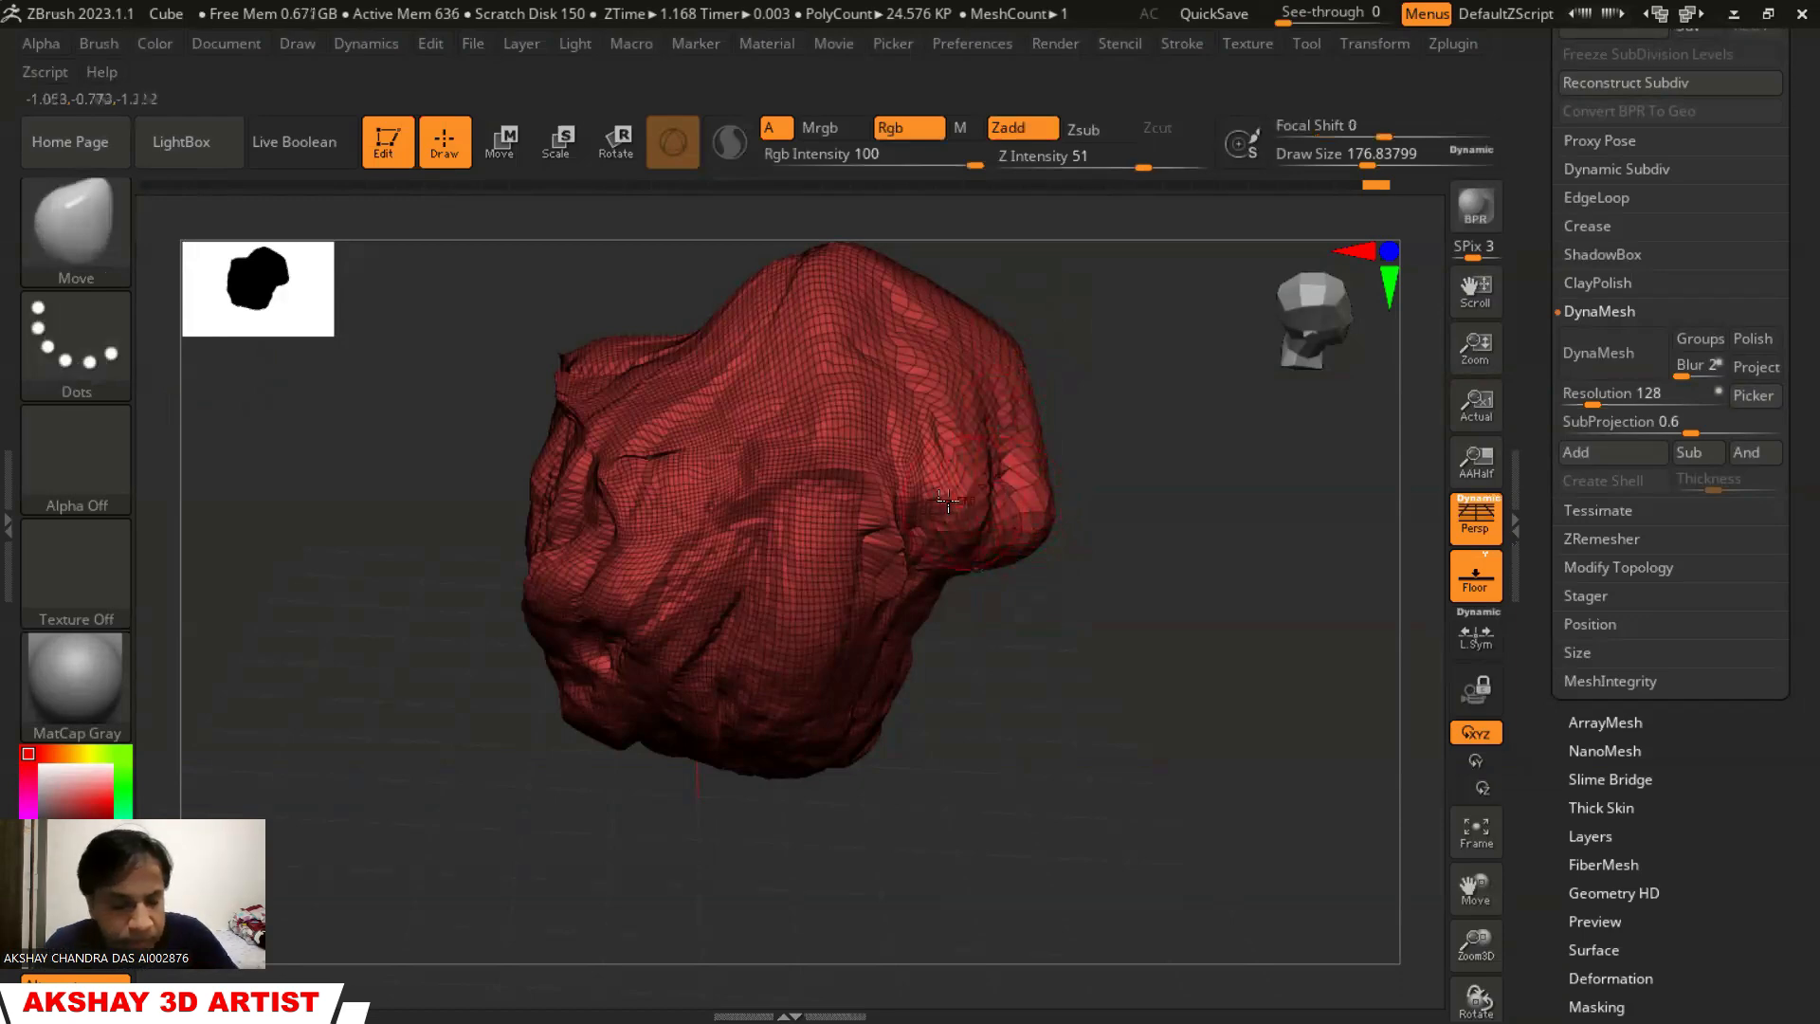
key("s")
mouse_move(1005, 517)
left_mouse_down()
mouse_move(1109, 531)
mouse_move(1216, 480)
left_mouse_up()
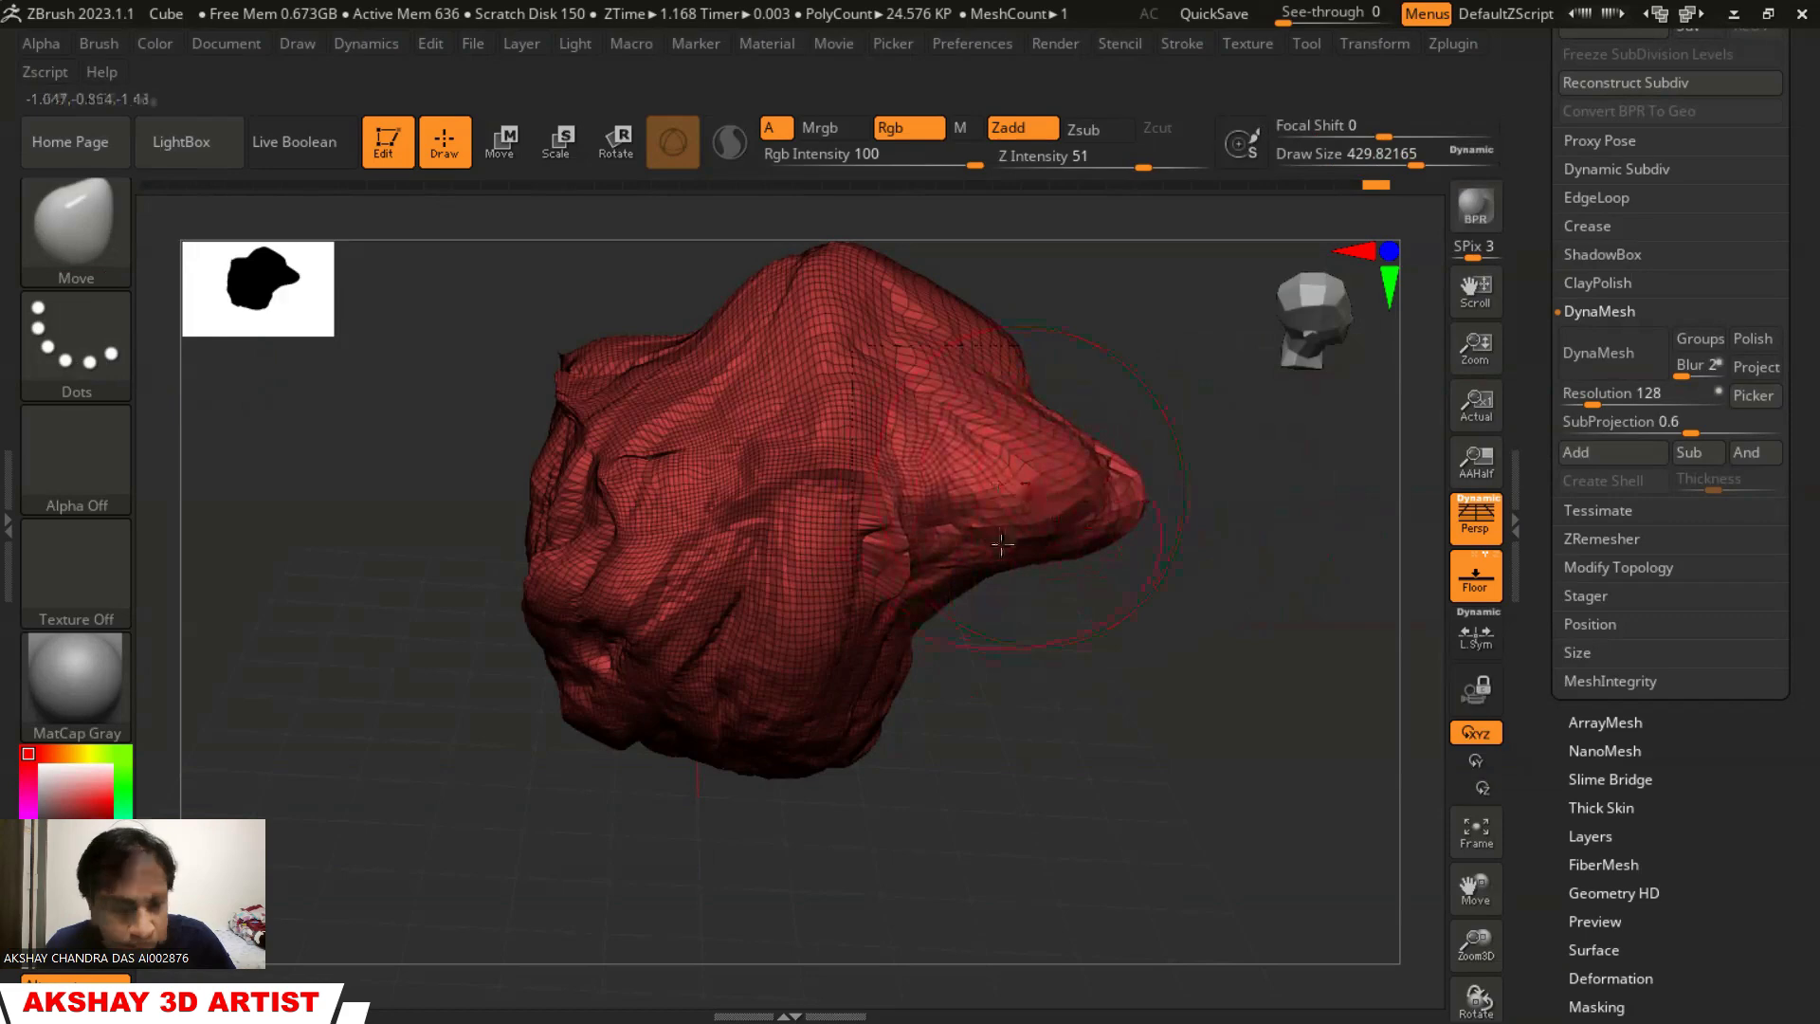
left_click_drag(1117, 637, 1040, 593)
left_click_drag(931, 458, 1001, 404)
left_click_drag(895, 338, 834, 306)
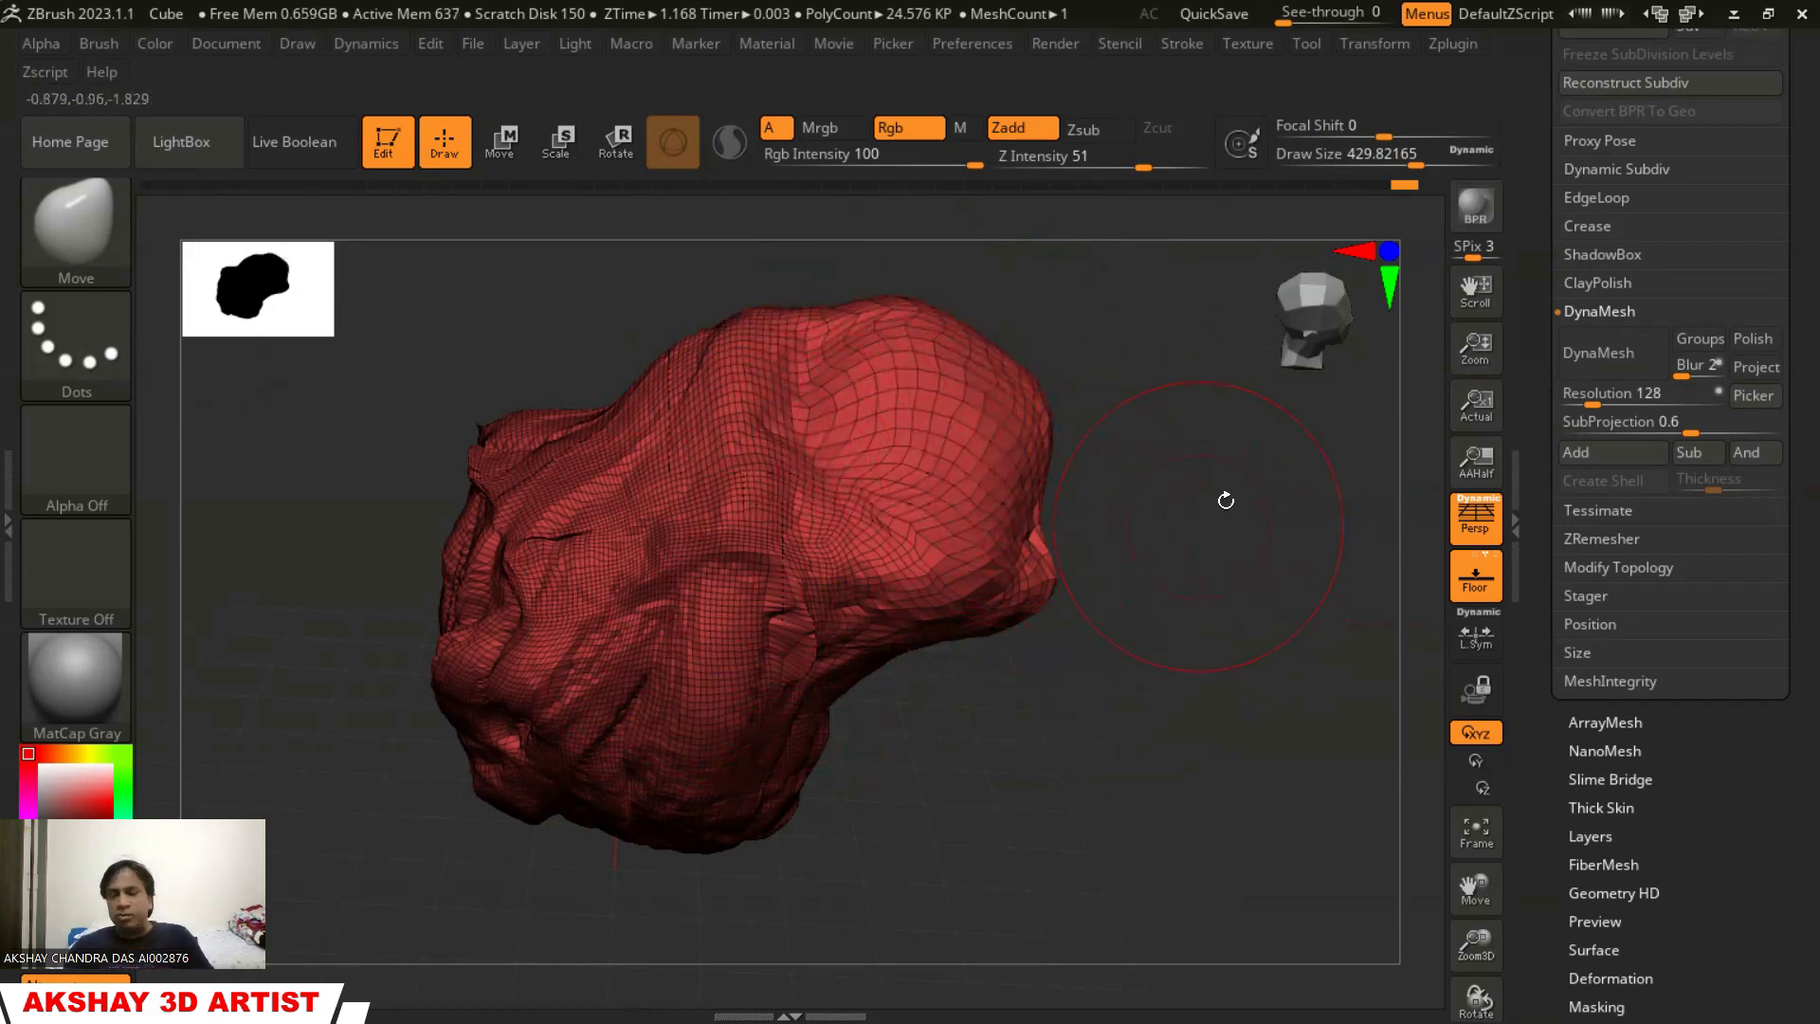
Remesh the stretched rock with DynaMesh at resolution 128 and inspect the new polygons on the bulge
left_click(1597, 353)
left_click_drag(1095, 671, 1294, 735)
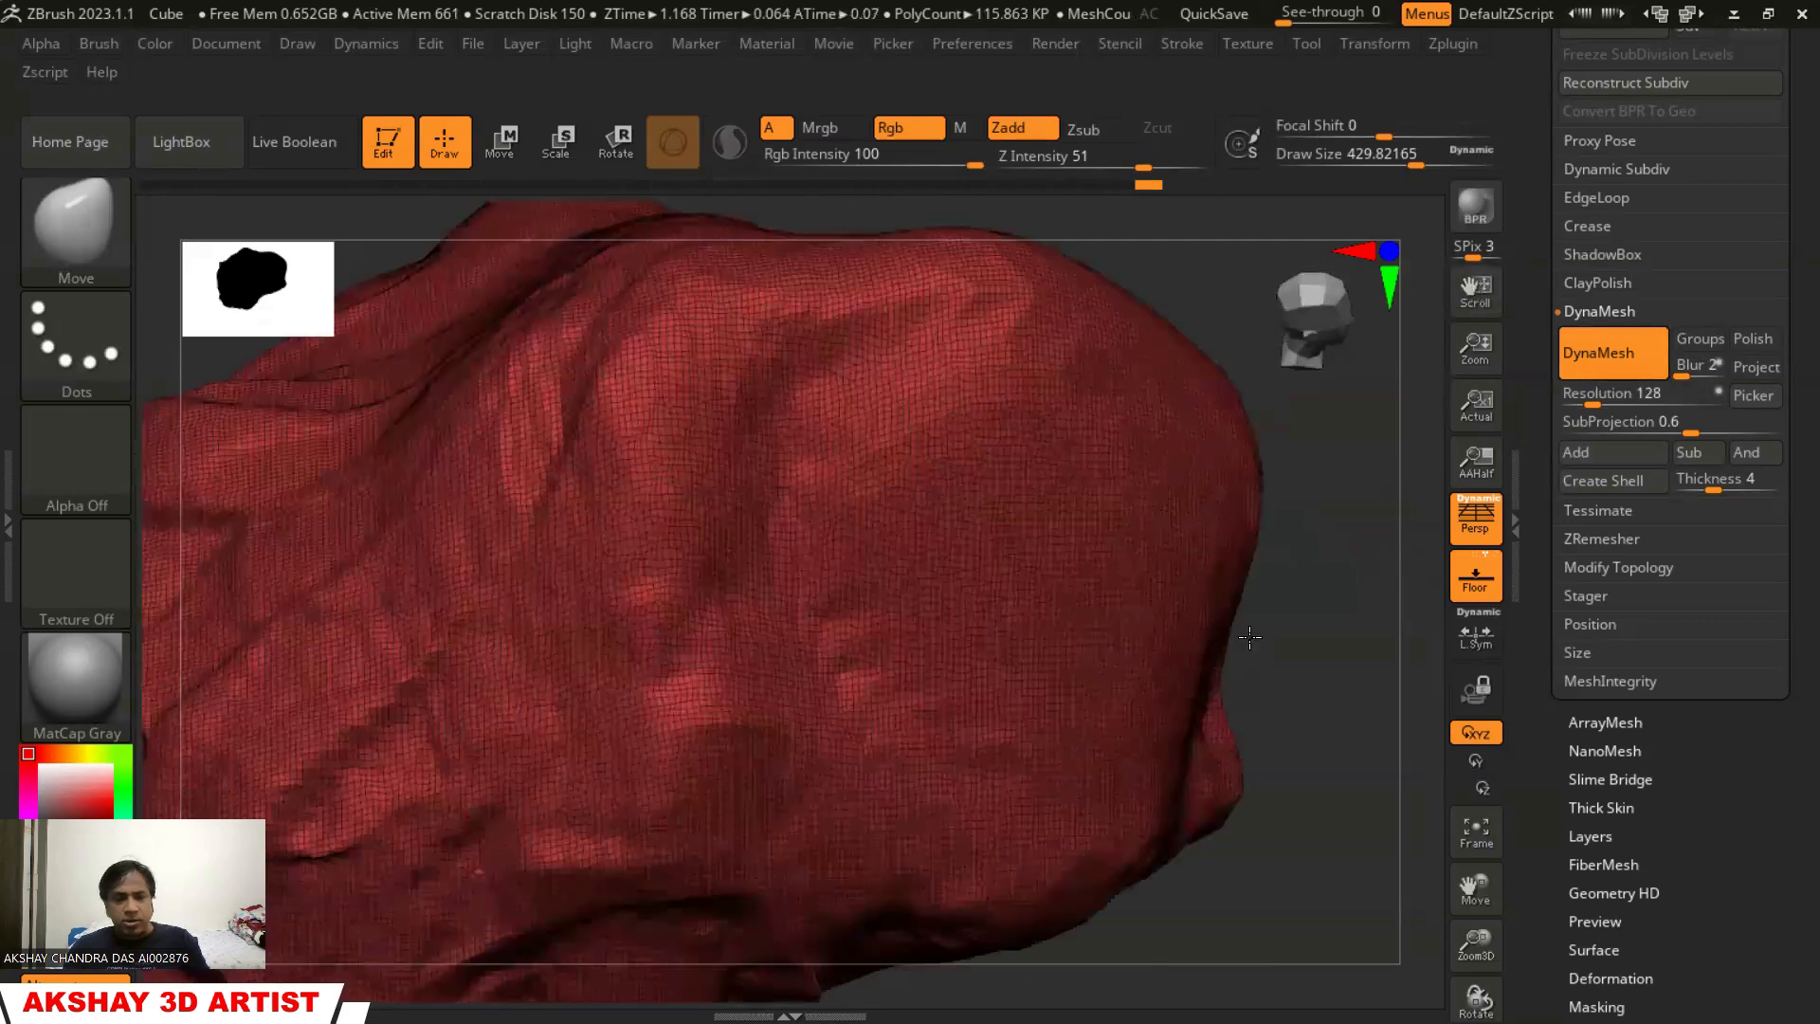
mouse_move(1250, 637)
left_mouse_down("alt")
mouse_move(1164, 572)
mouse_move(1252, 578)
mouse_move(1022, 554)
left_mouse_up("alt")
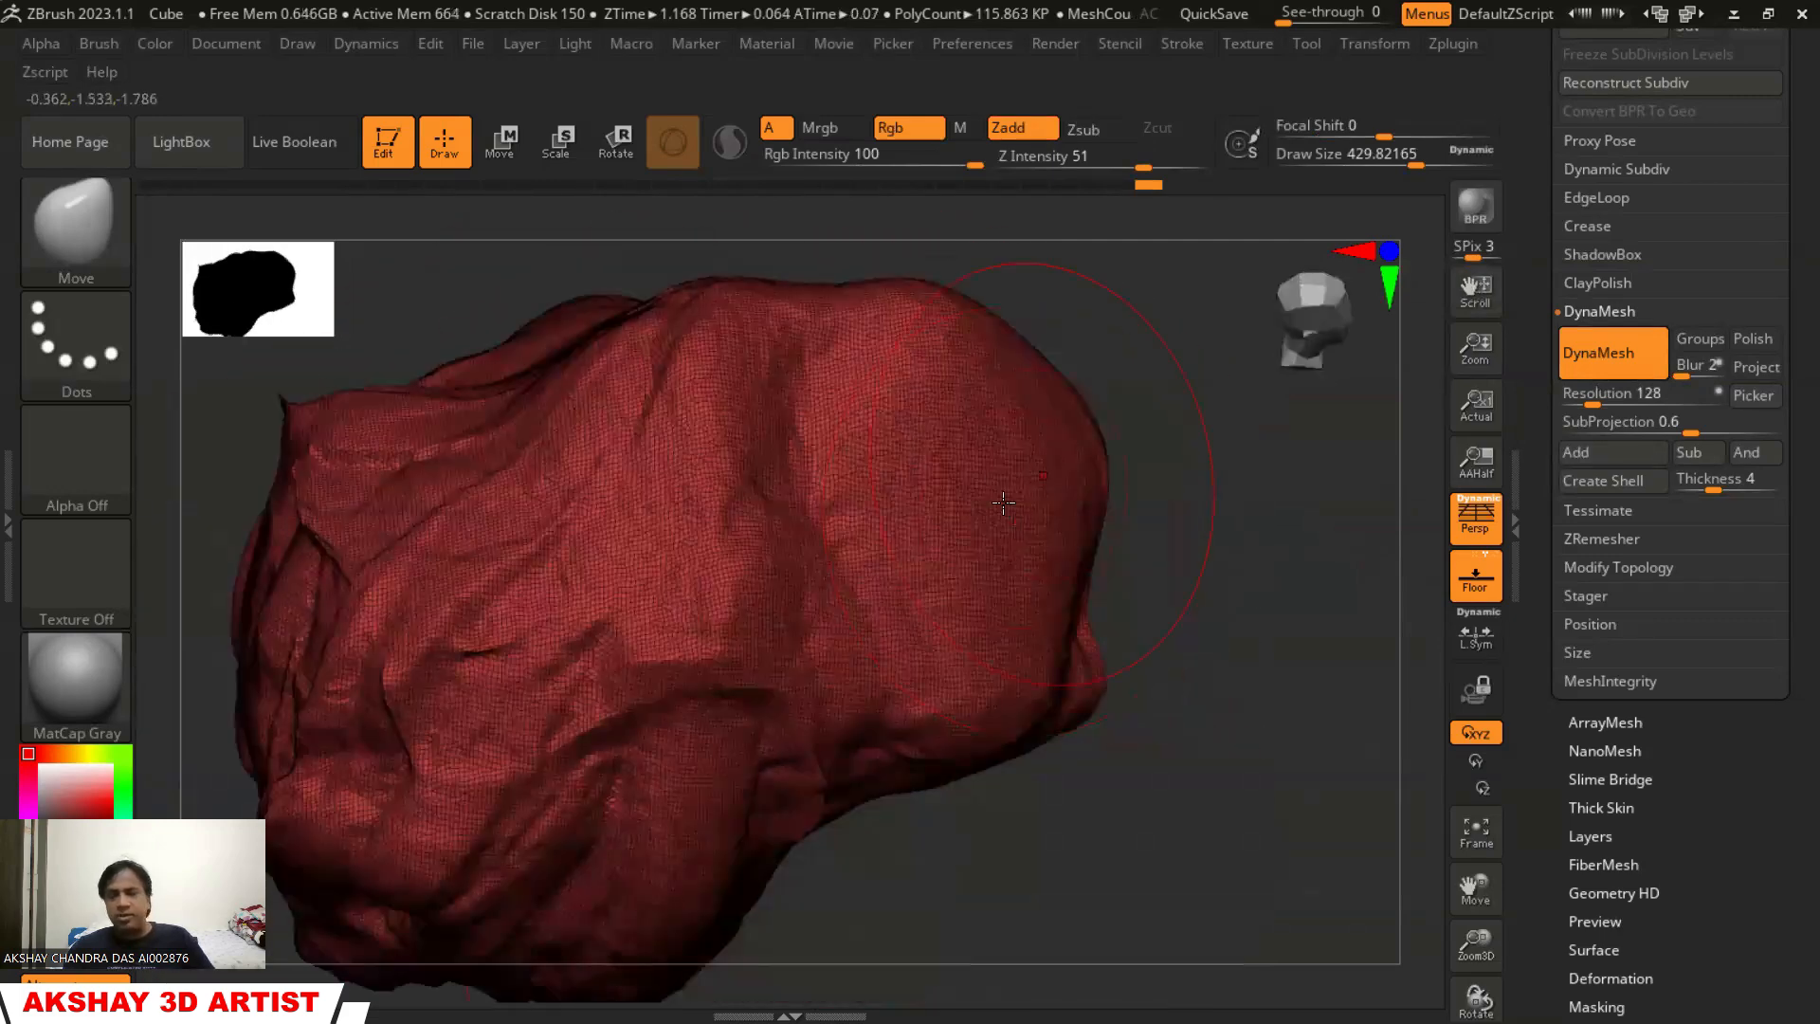
left_click_drag(1232, 589, 1197, 554)
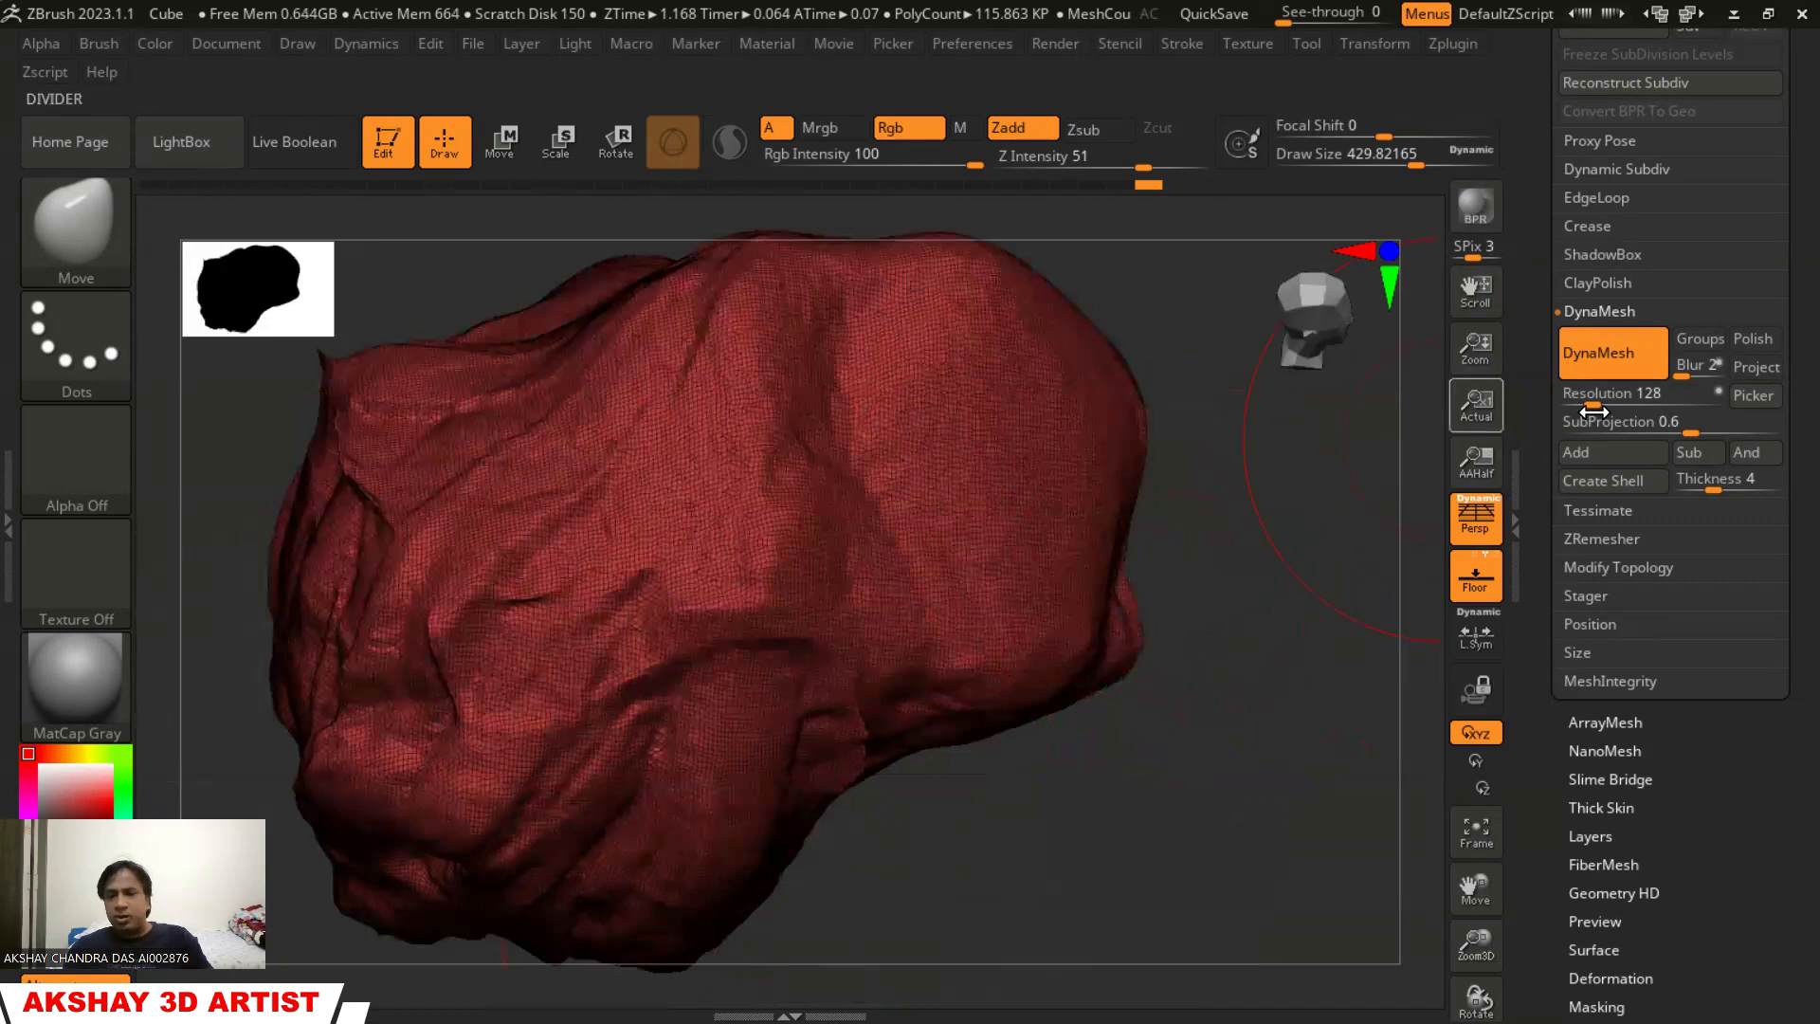
Try to remesh the rock with DynaMesh at resolution 32
left_click_drag(1600, 405, 1574, 402)
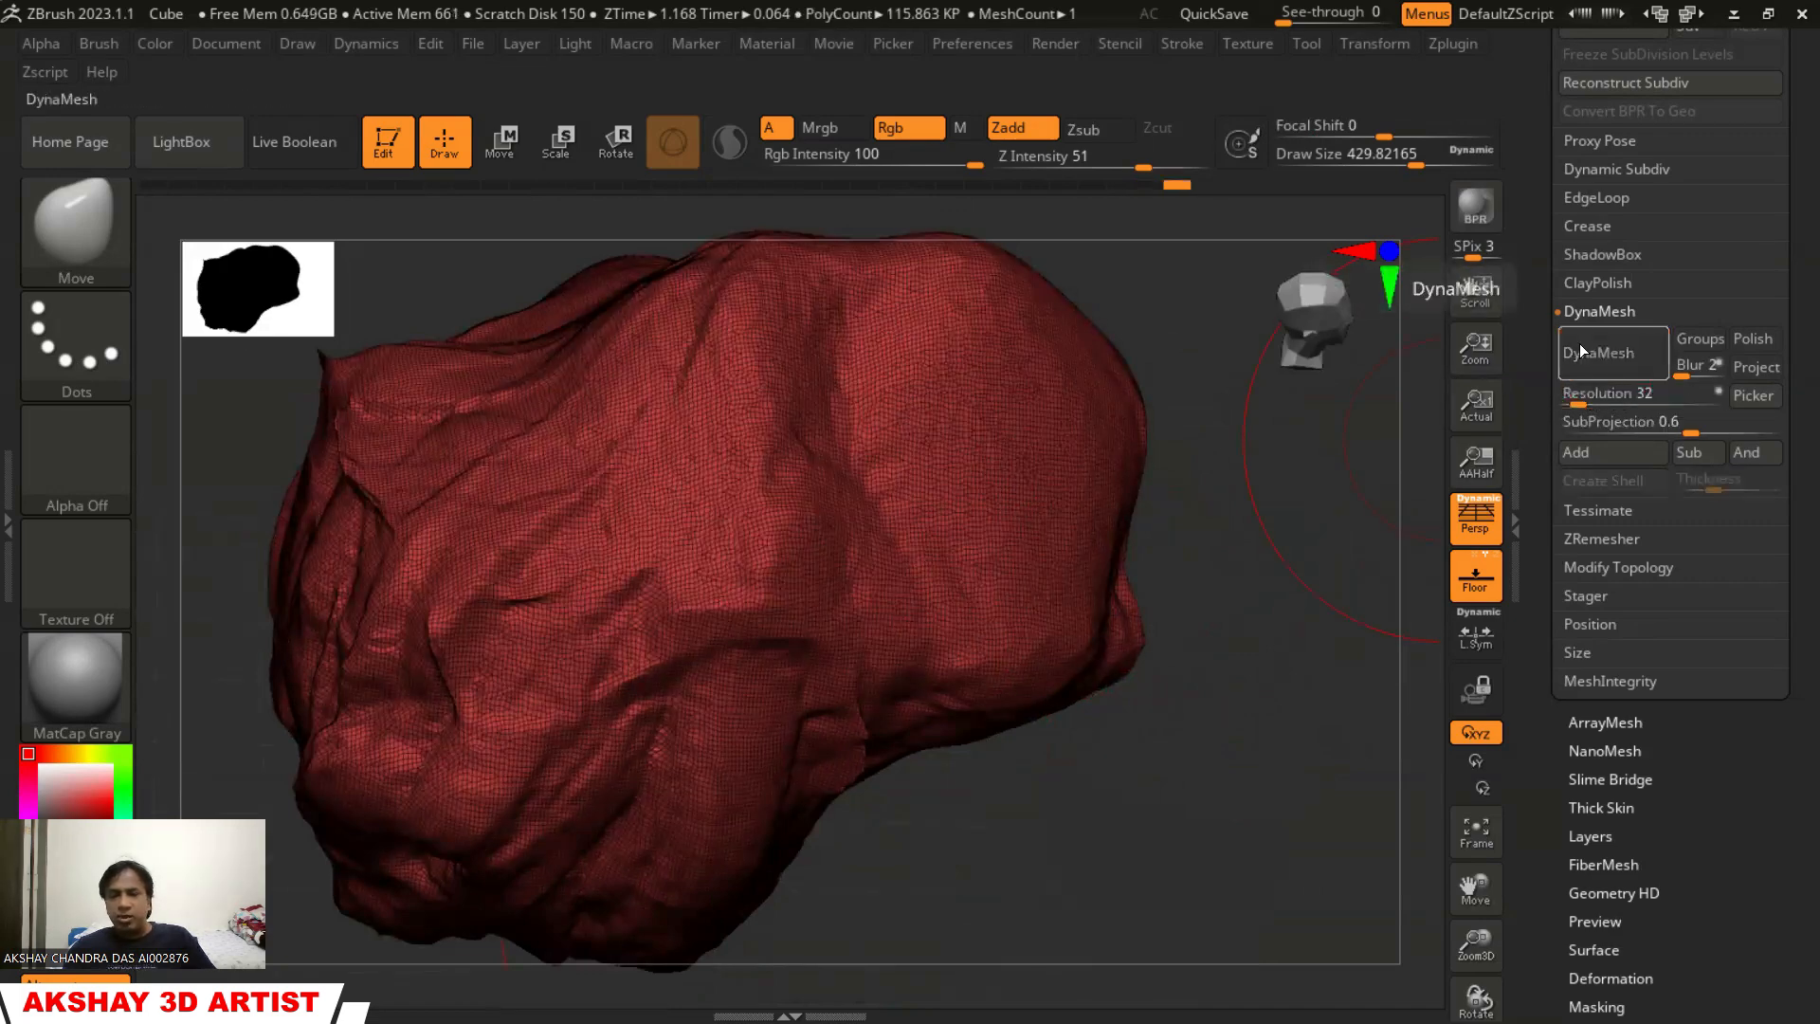
left_click(1562, 351)
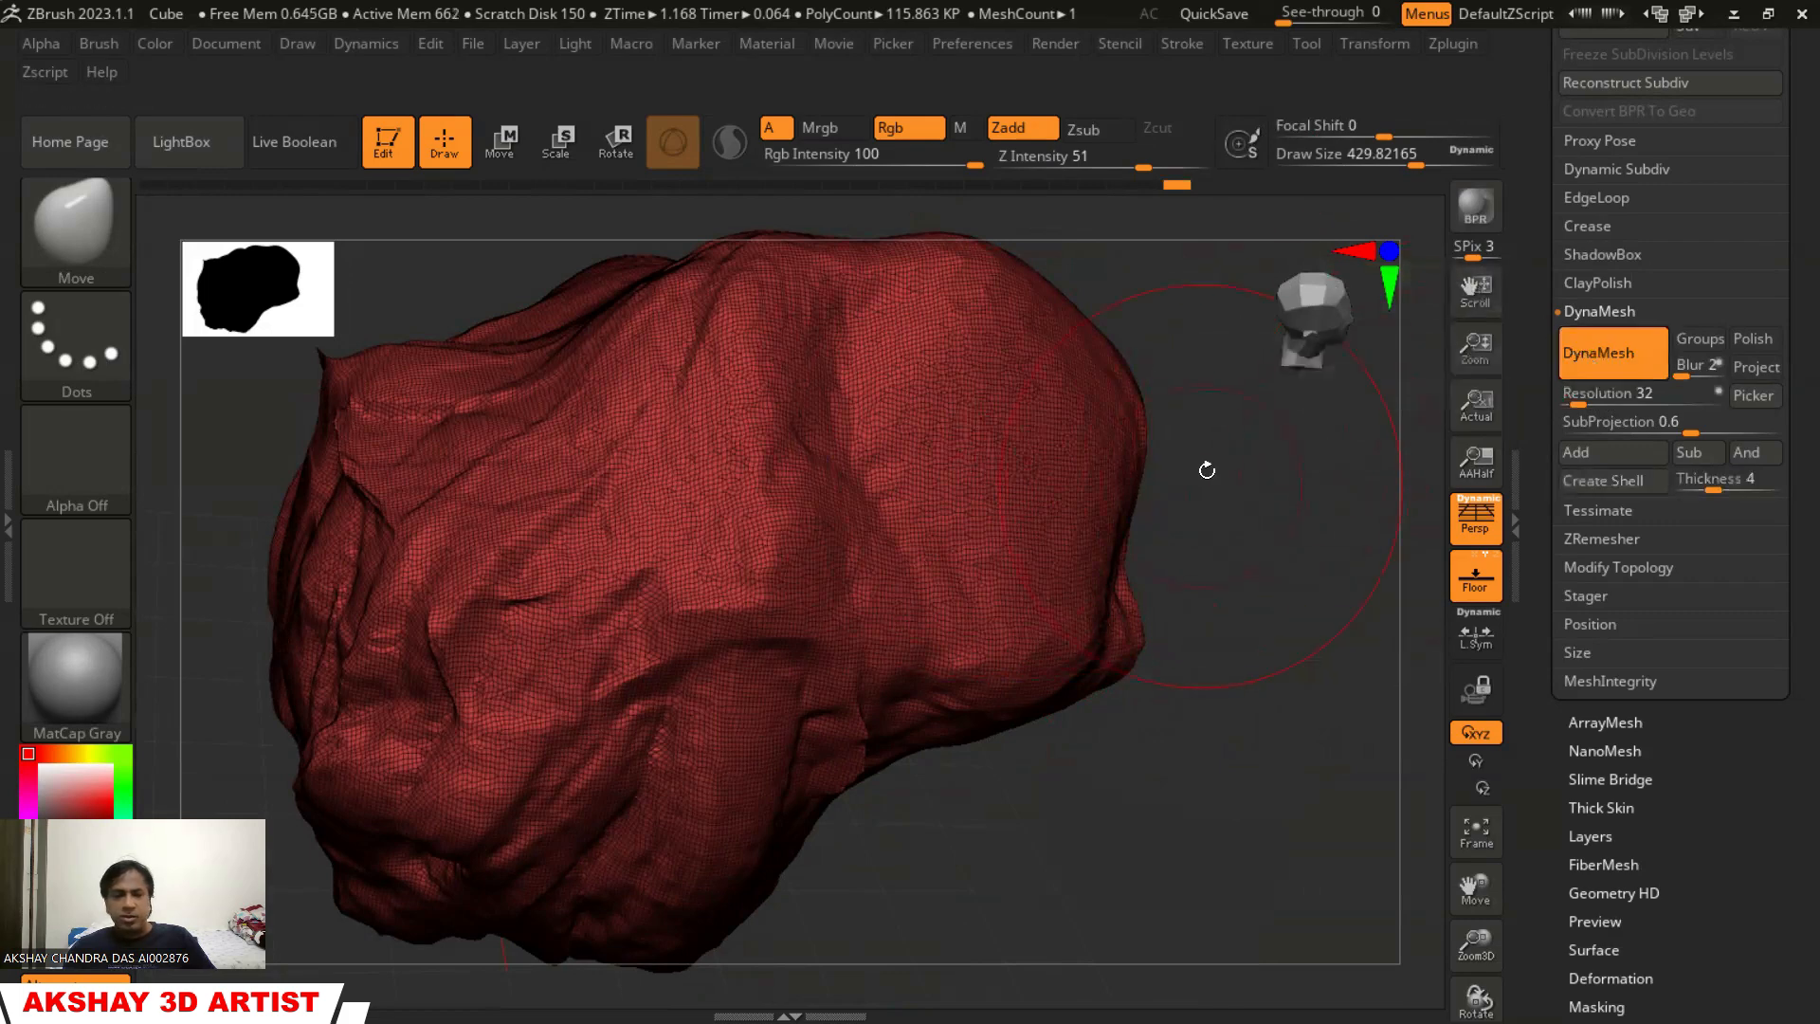
mouse_move(1215, 531)
left_mouse_down()
mouse_move(1194, 528)
mouse_move(1226, 477)
left_mouse_up()
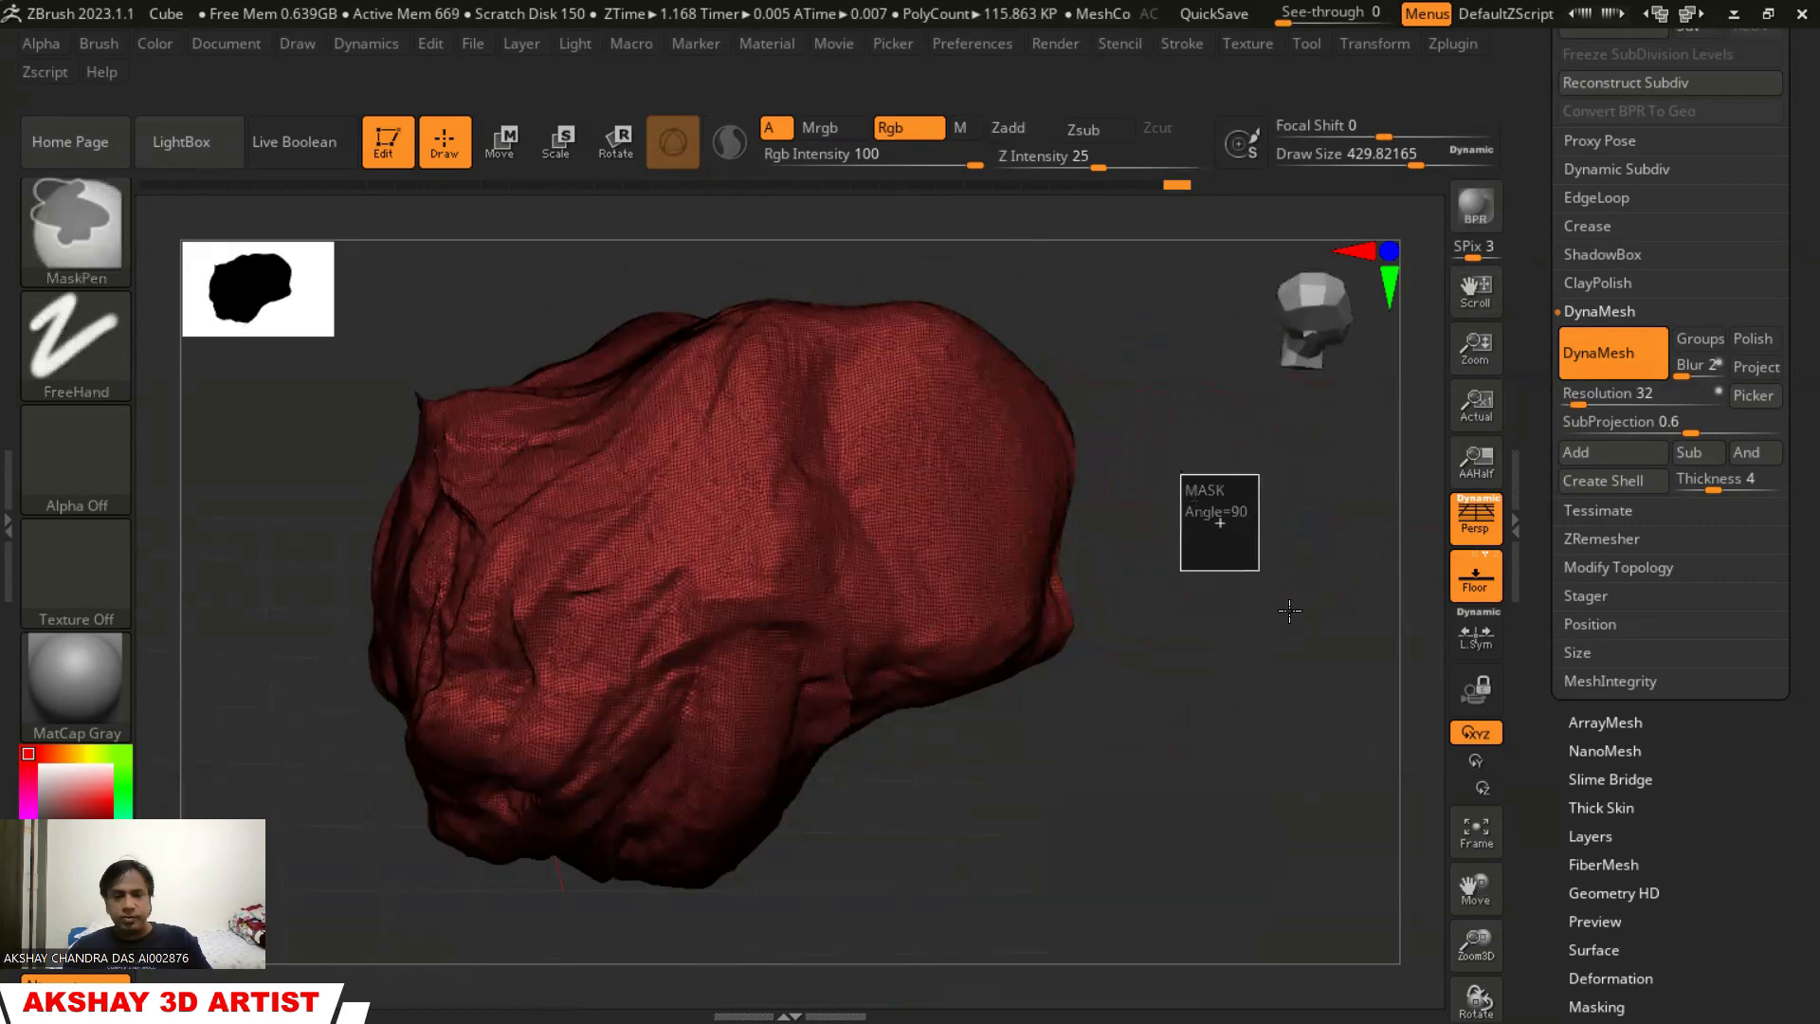
Set the DynaMesh resolution to 192 and reapply DynaMesh to the rock
mouse_move(1597, 402)
left_mouse_down()
mouse_move(1618, 400)
mouse_move(1598, 399)
left_mouse_up()
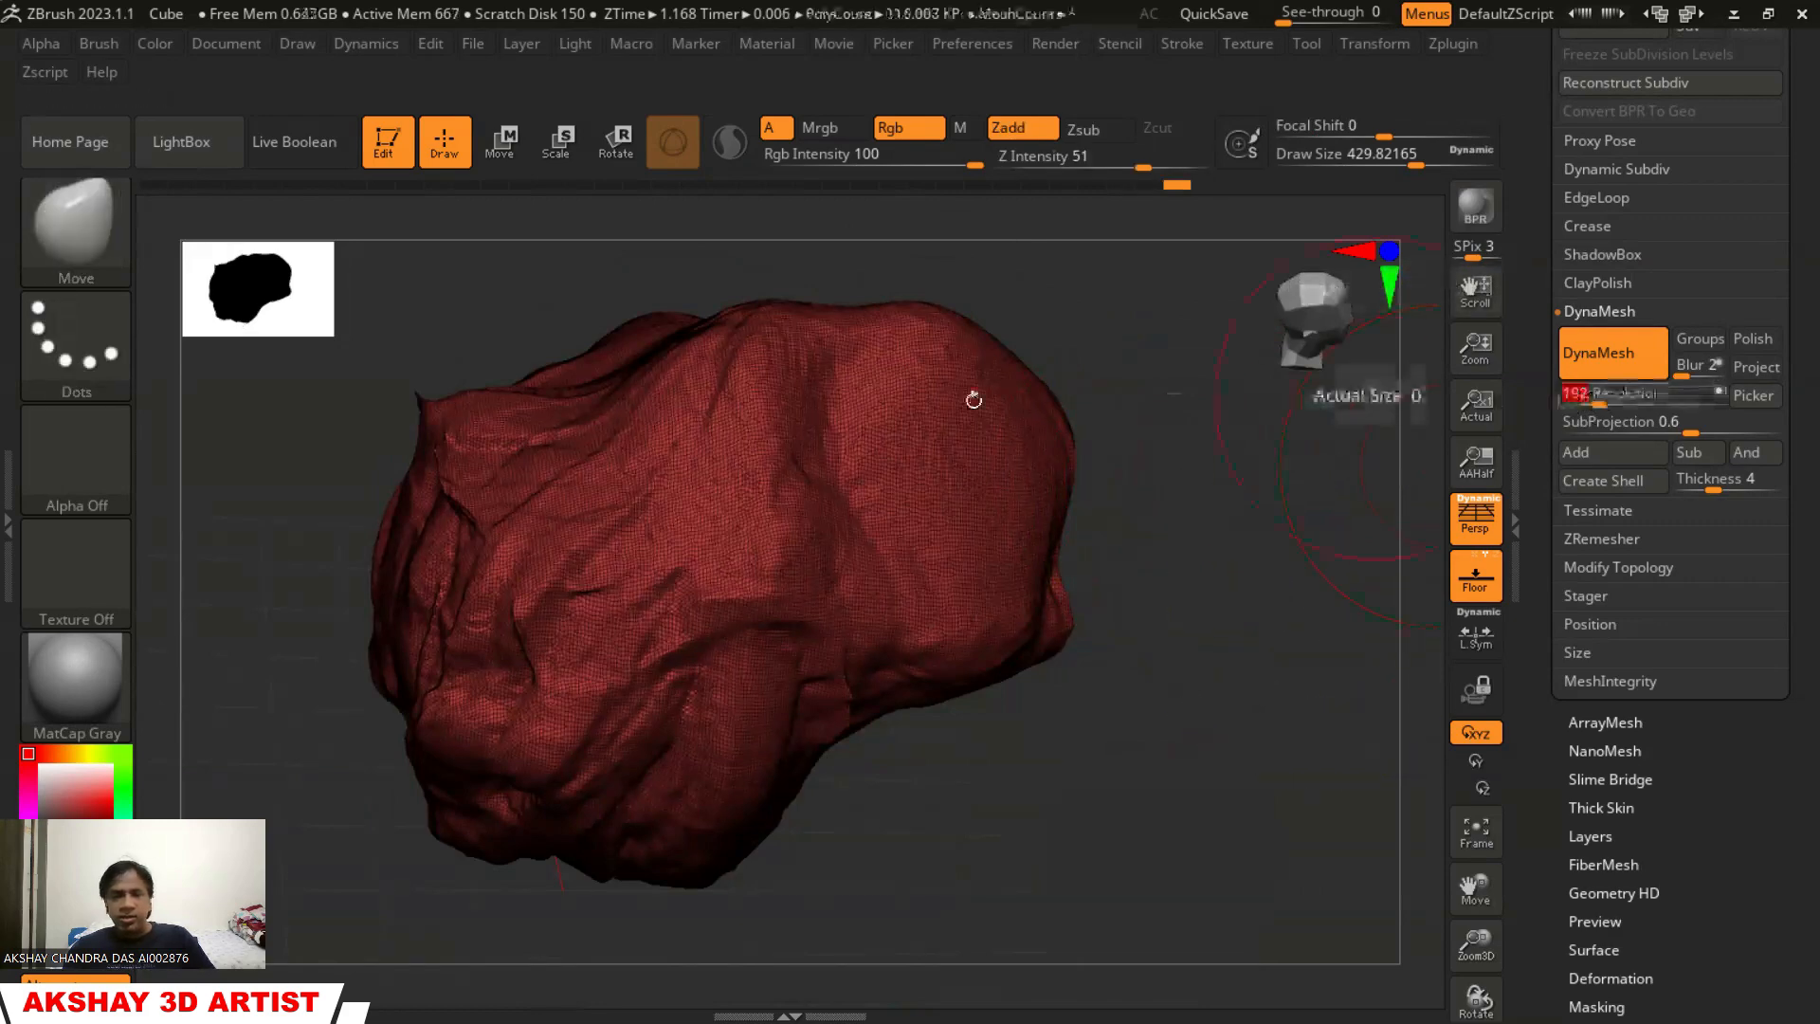
left_click(1590, 365)
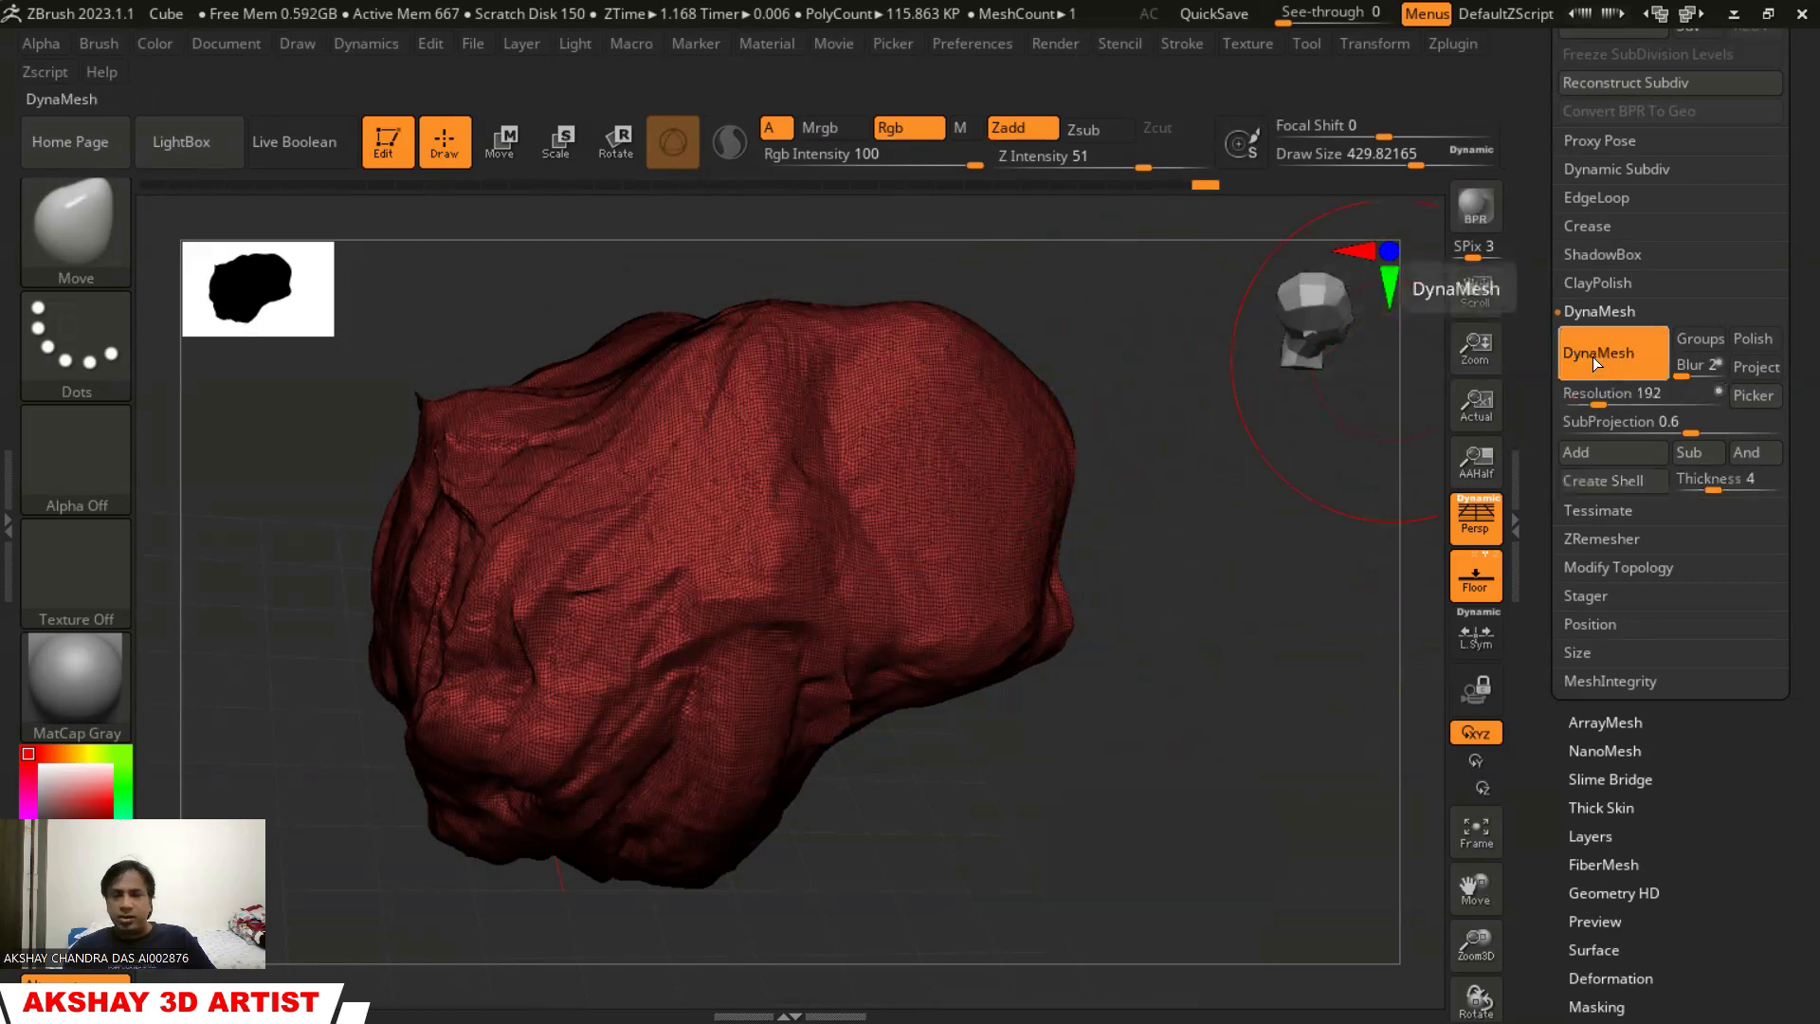
mouse_move(1106, 671)
left_mouse_down()
mouse_move(1105, 711)
mouse_move(622, 465)
left_mouse_up()
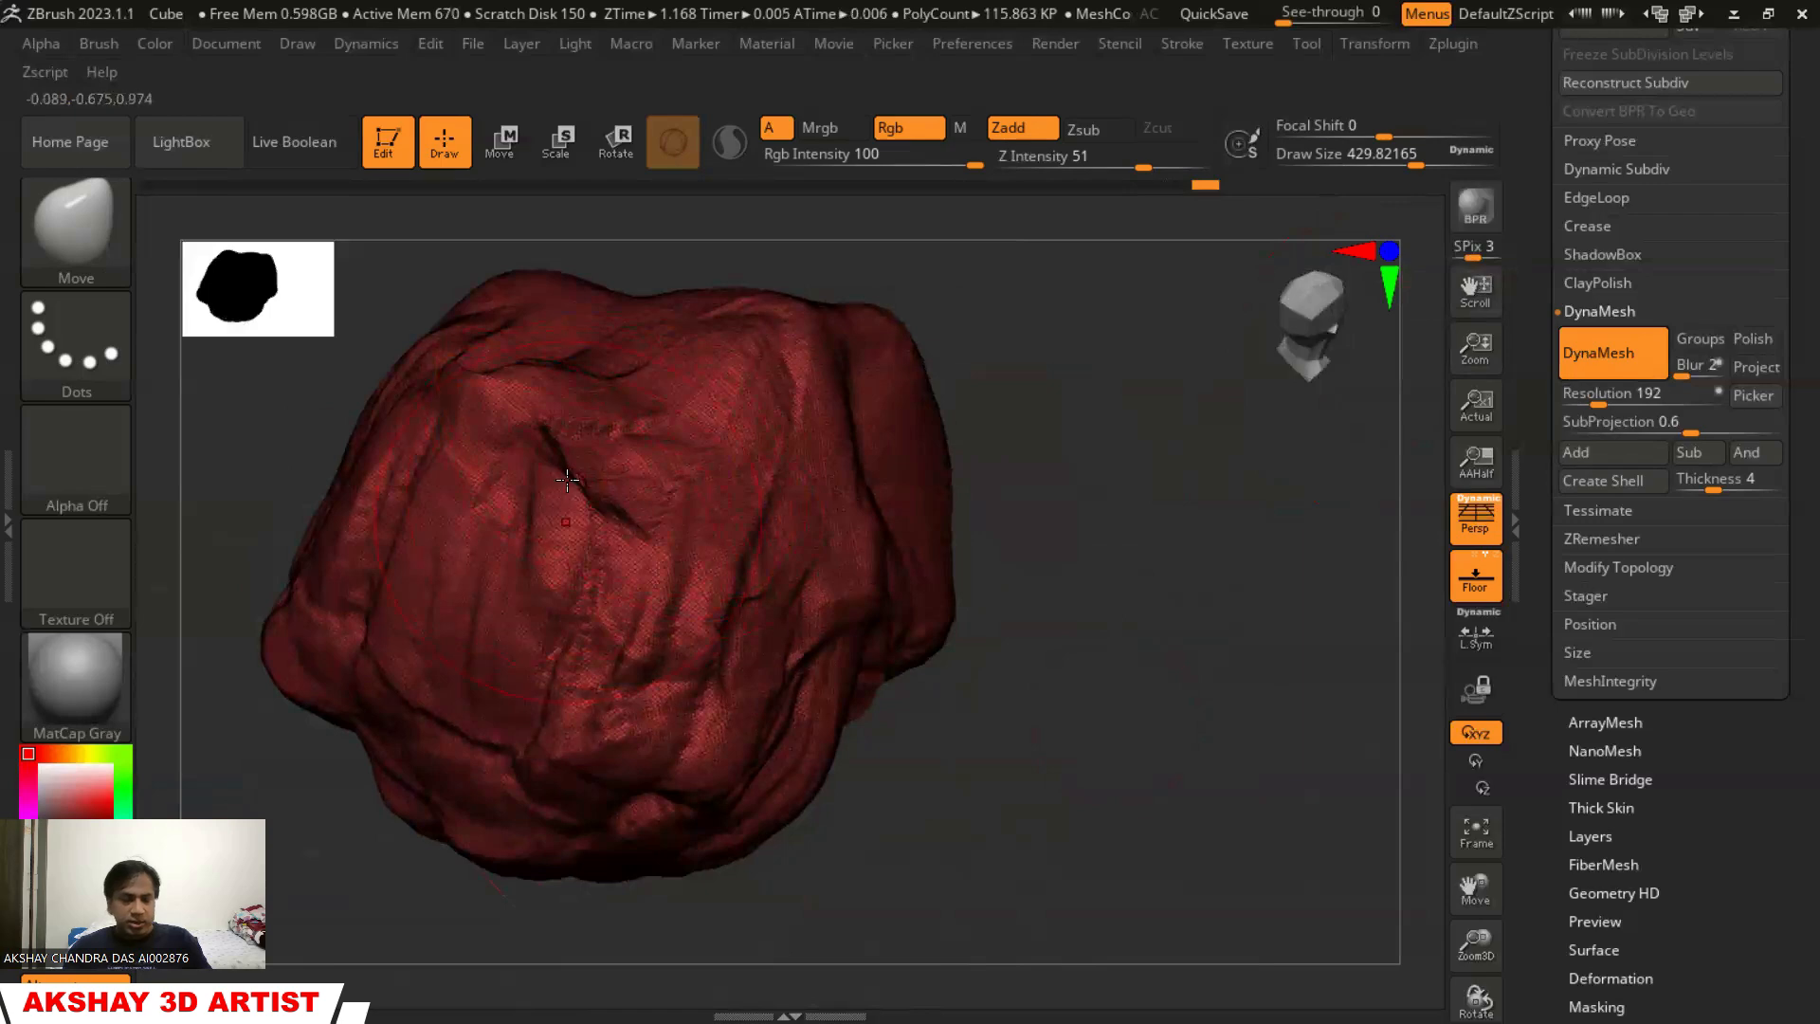
Select the Fracture brush, set its draw size to about 293 and carve fracture marks around the crack on the rock face
left_click(112, 256)
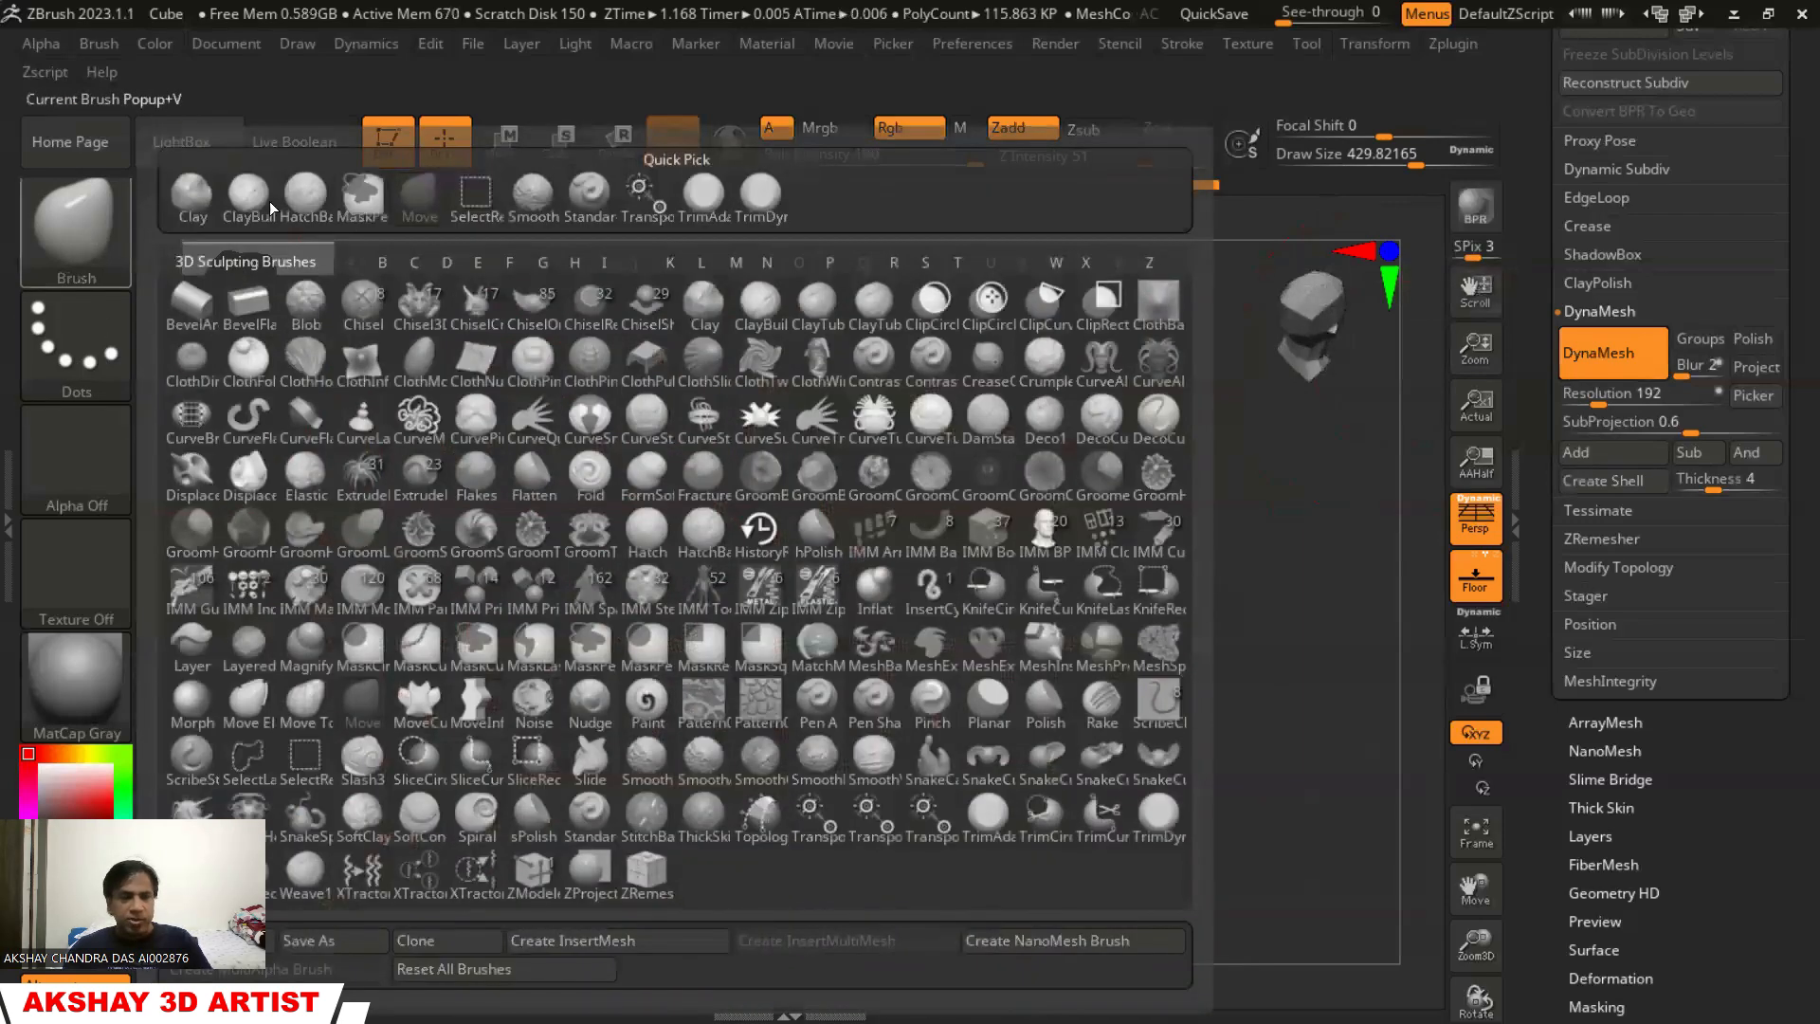
left_click(244, 203)
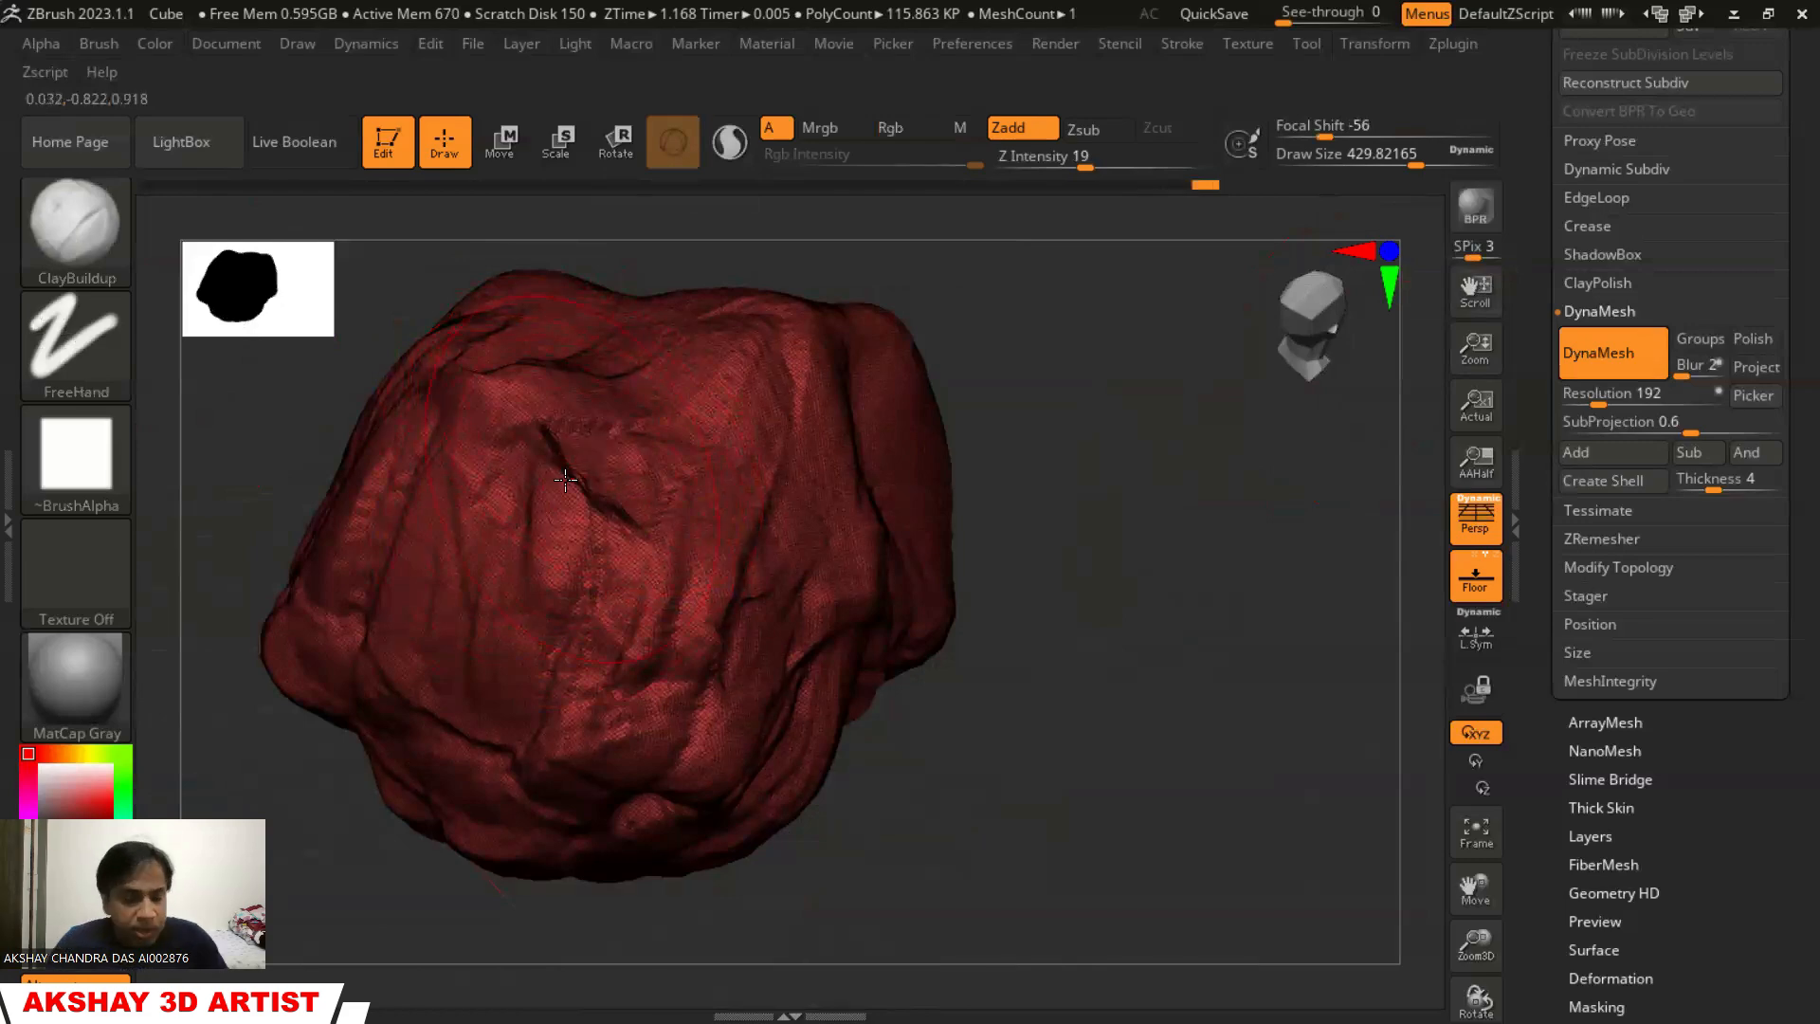
key("b")
left_click(602, 483)
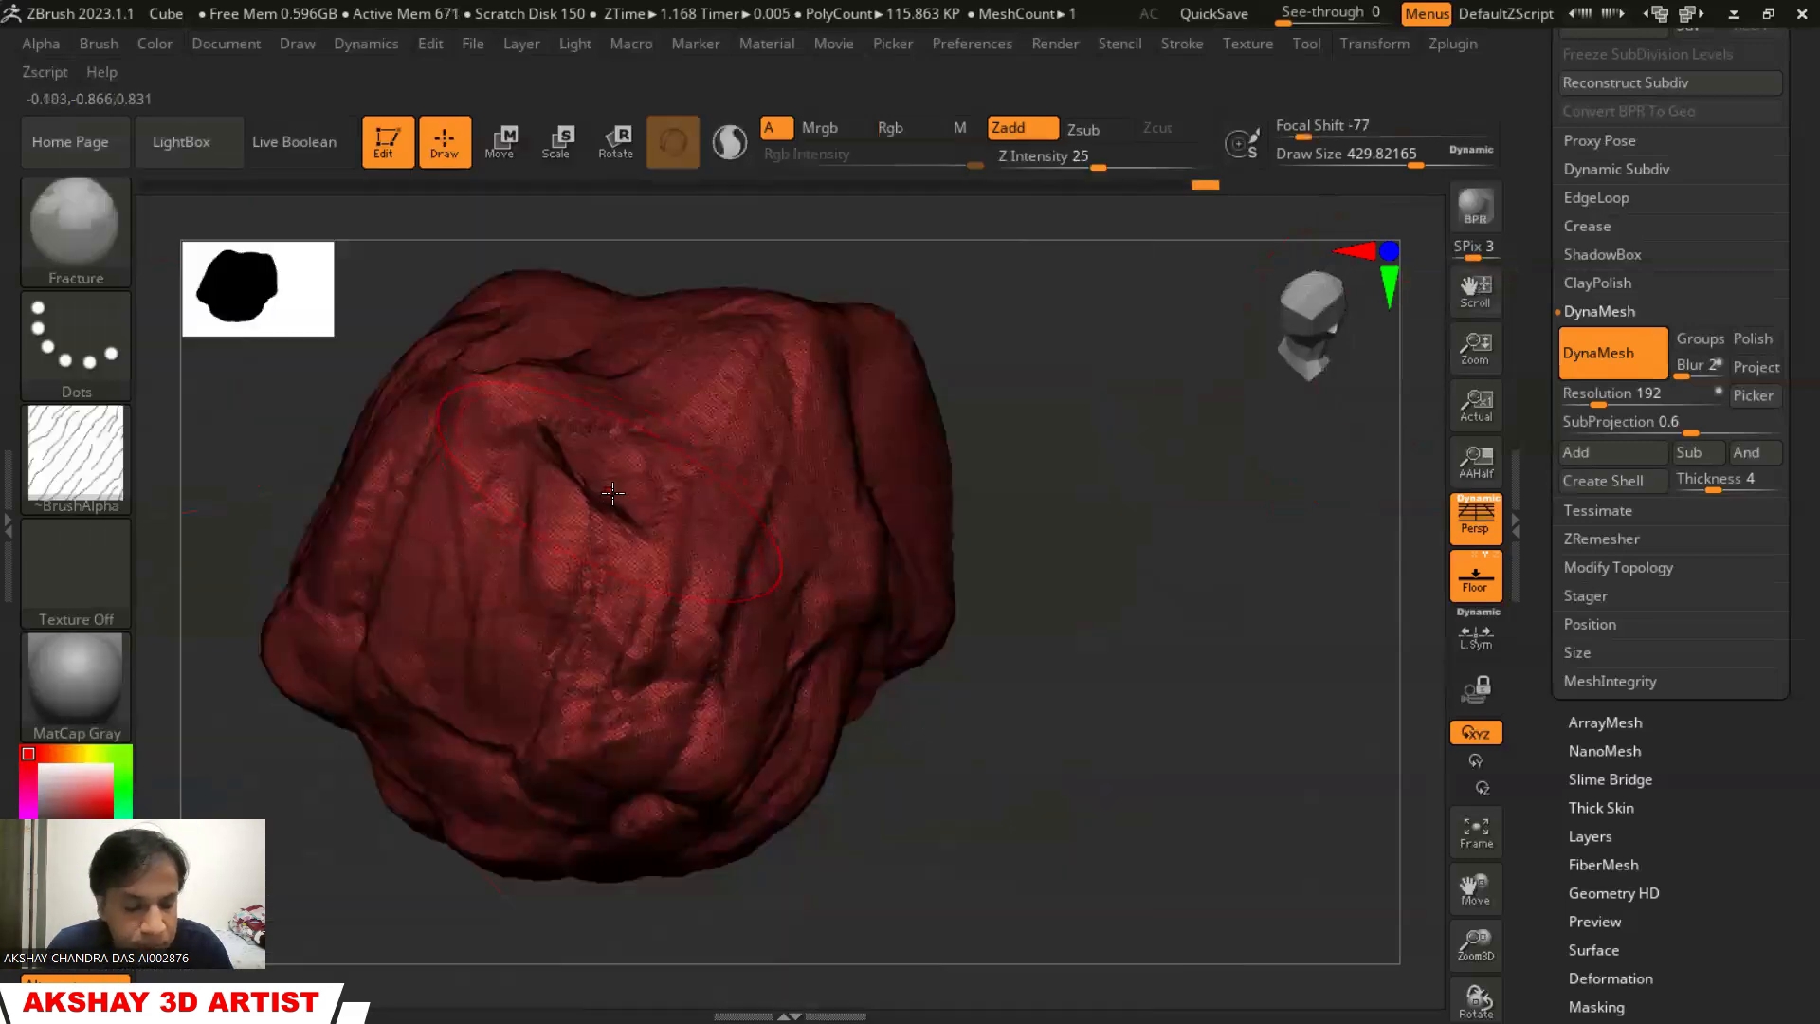
key("s")
left_click_drag(599, 498, 532, 499)
left_click_drag(531, 493, 654, 455)
mouse_move(569, 541)
left_mouse_down()
mouse_move(749, 436)
mouse_move(703, 472)
left_mouse_up()
left_click_drag(1175, 663, 1232, 617)
mouse_move(787, 438)
left_mouse_down()
mouse_move(910, 492)
mouse_move(715, 582)
left_mouse_up()
mouse_move(679, 520)
left_mouse_down("shift")
mouse_move(607, 493)
mouse_move(853, 474)
mouse_move(785, 519)
left_mouse_up("shift")
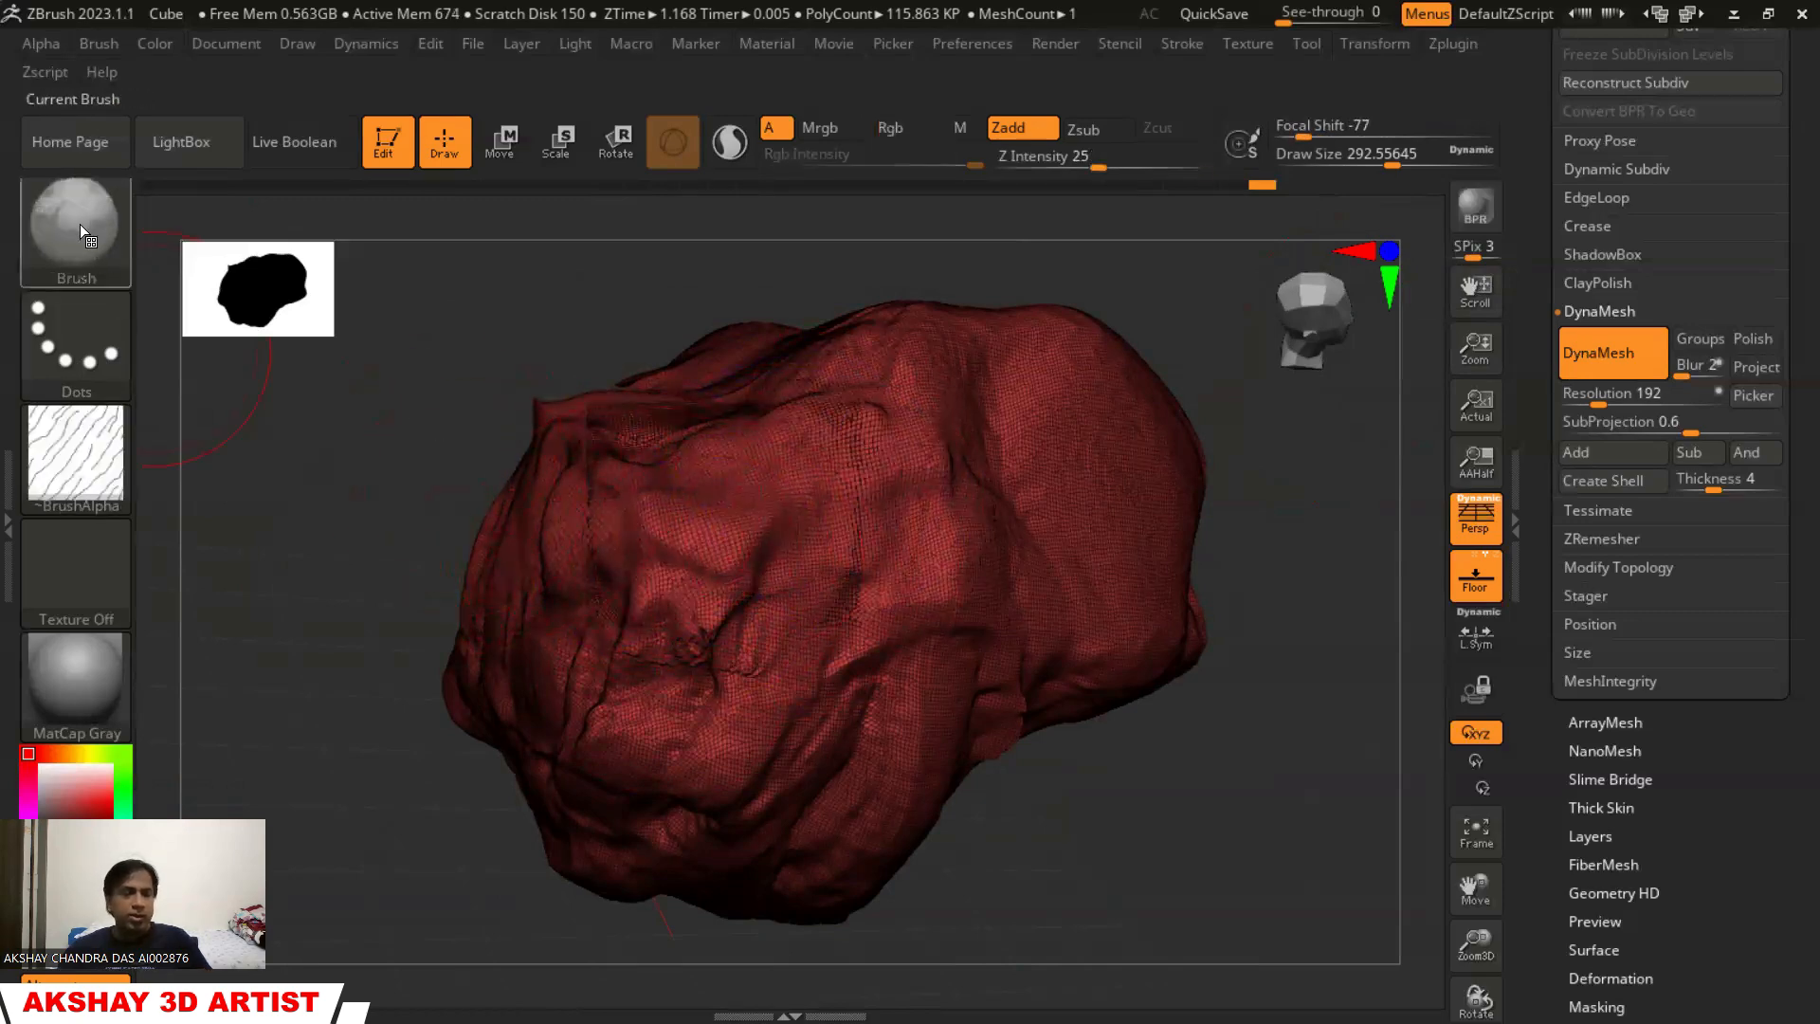
Hide the polygon wireframe, switch to the TrimDynamic brush and flatten the fractured face into broad planes
key("shift")
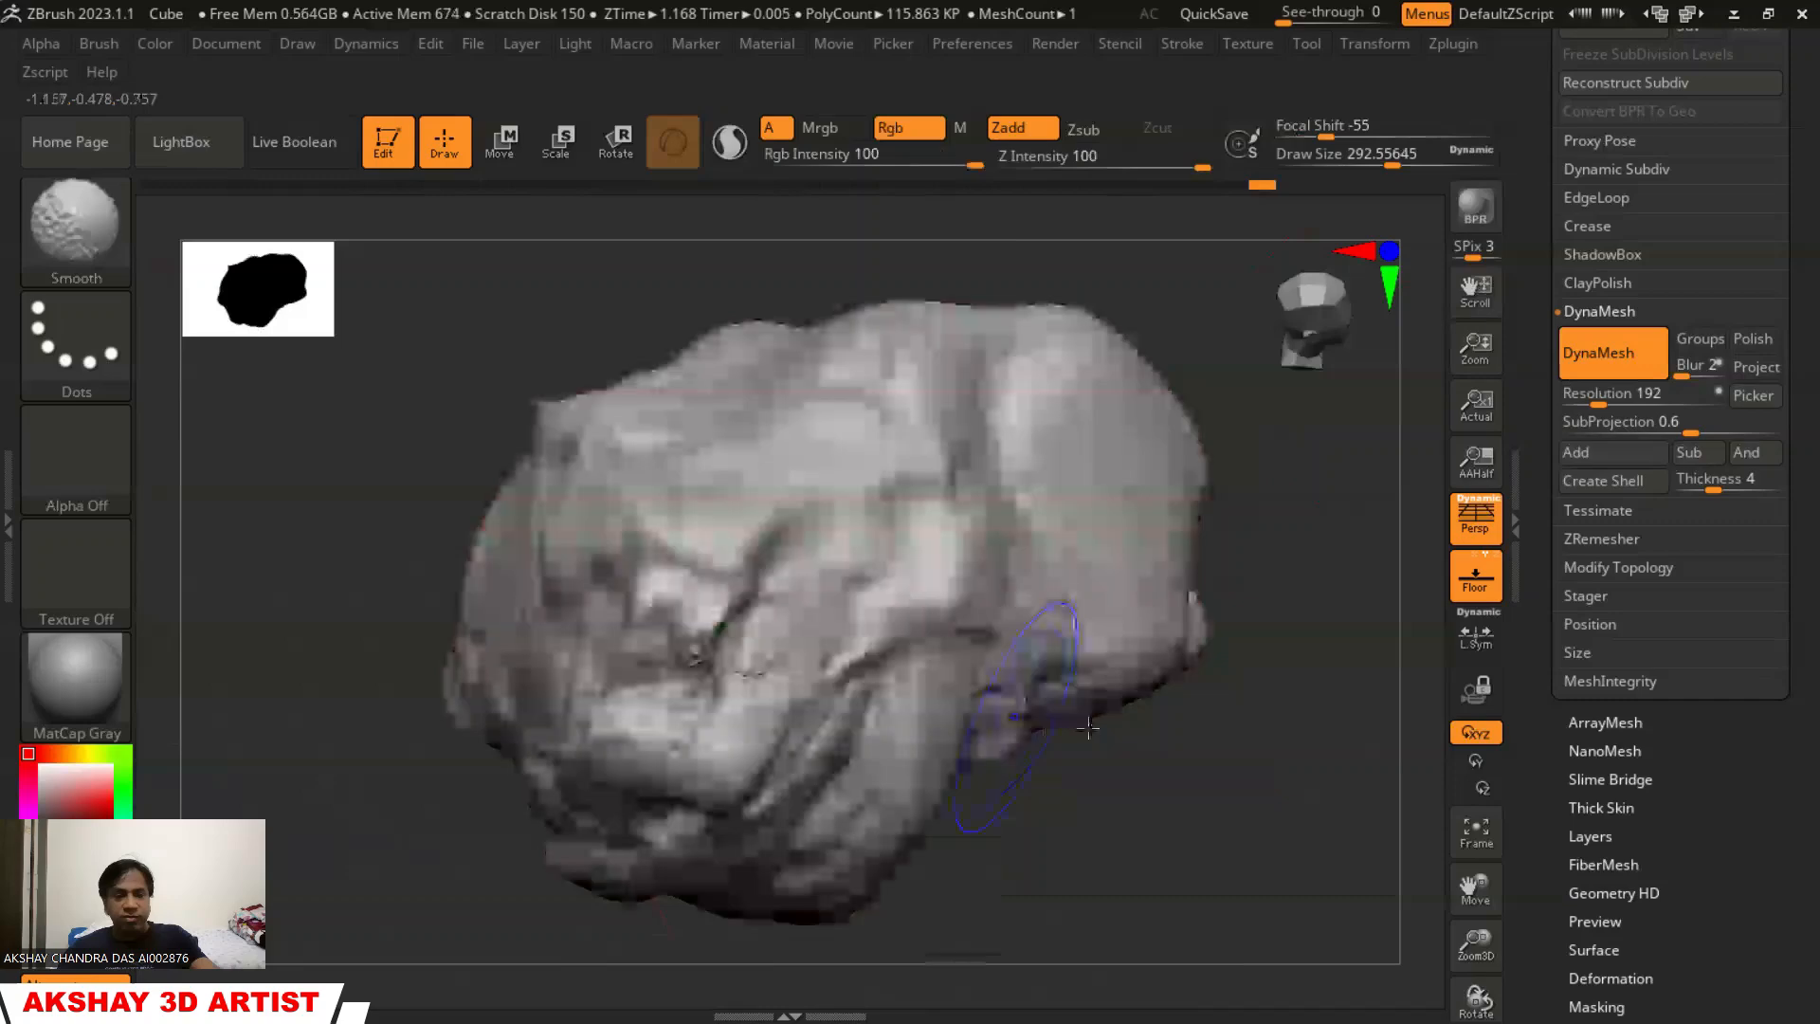
left_click(74, 224)
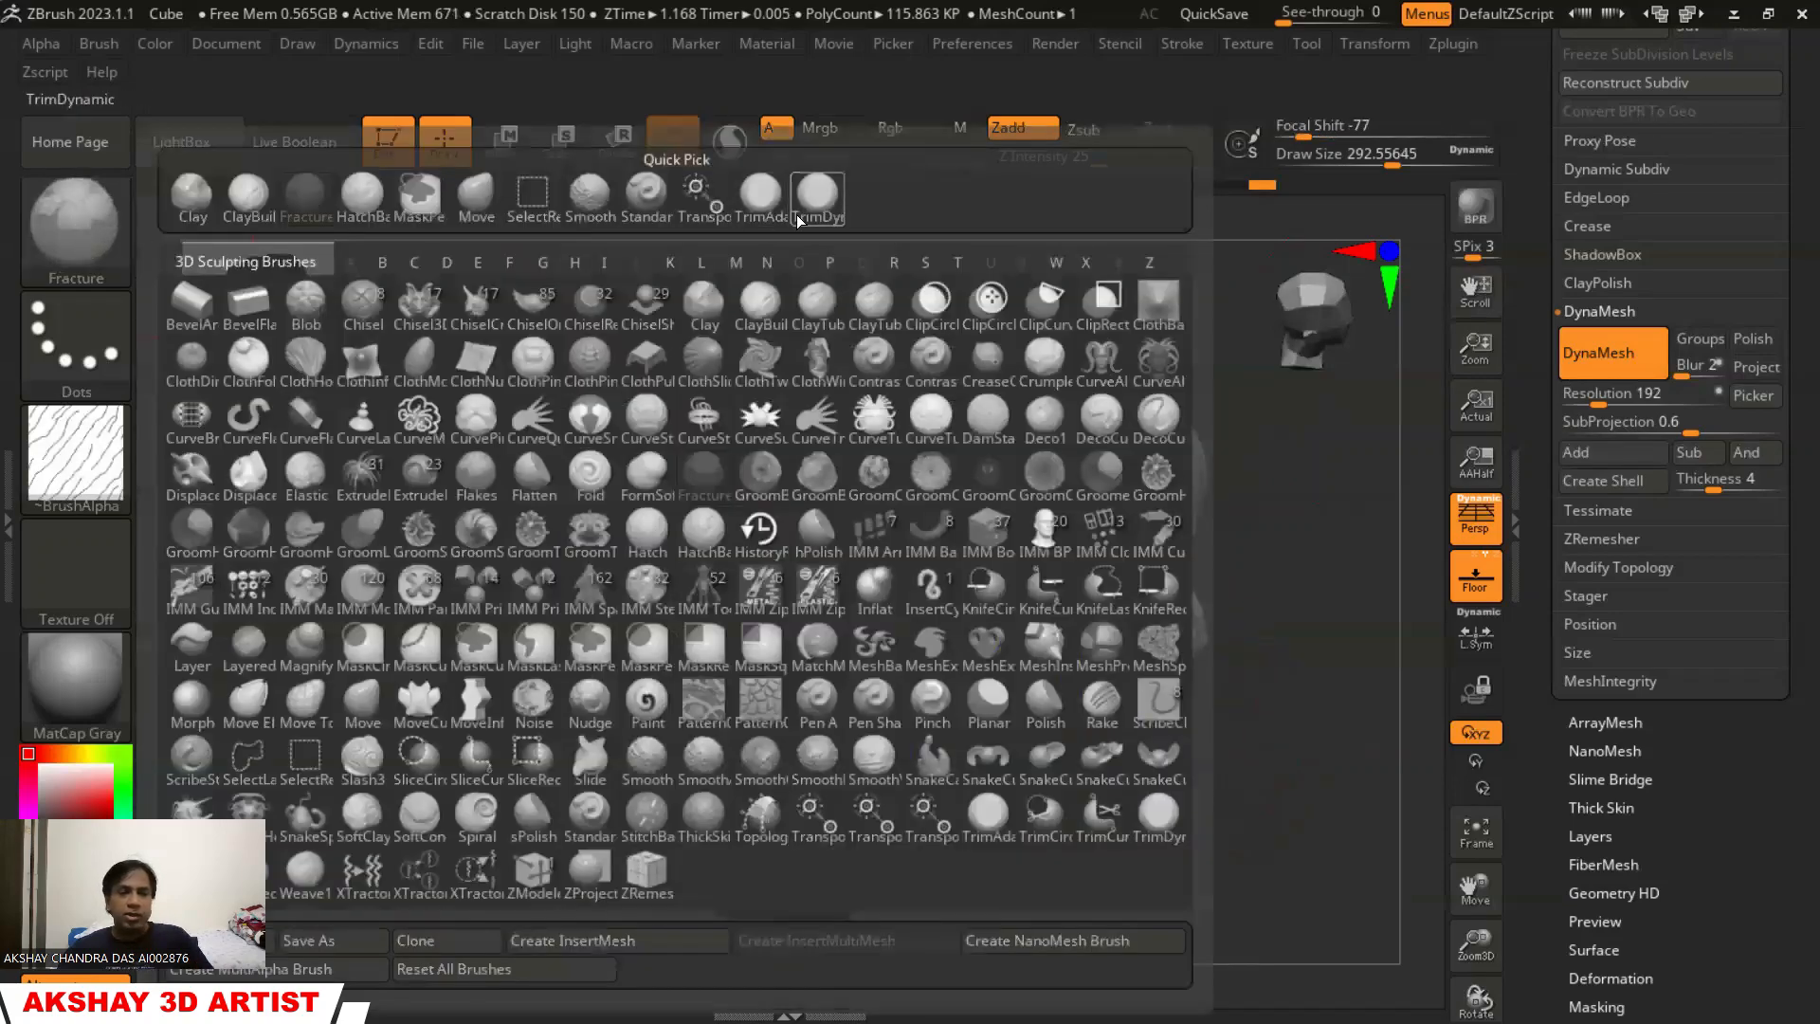
left_click(817, 201)
mouse_move(729, 550)
left_mouse_down("alt")
mouse_move(692, 721)
mouse_move(607, 749)
mouse_move(748, 569)
mouse_move(924, 560)
mouse_move(815, 664)
mouse_move(907, 441)
left_mouse_up("alt")
mouse_move(1099, 711)
left_mouse_down()
mouse_move(1146, 629)
mouse_move(691, 431)
mouse_move(601, 568)
mouse_move(629, 434)
mouse_move(834, 531)
mouse_move(772, 479)
left_mouse_up()
mouse_move(948, 540)
left_mouse_down()
mouse_move(1238, 599)
mouse_move(1299, 569)
left_mouse_up()
left_click_drag(787, 474, 711, 351)
left_click_drag(1052, 535, 729, 402)
mouse_move(782, 383)
left_mouse_down()
mouse_move(838, 307)
mouse_move(568, 426)
mouse_move(516, 386)
mouse_move(645, 605)
mouse_move(906, 573)
left_mouse_up()
left_click_drag(1037, 649, 947, 609)
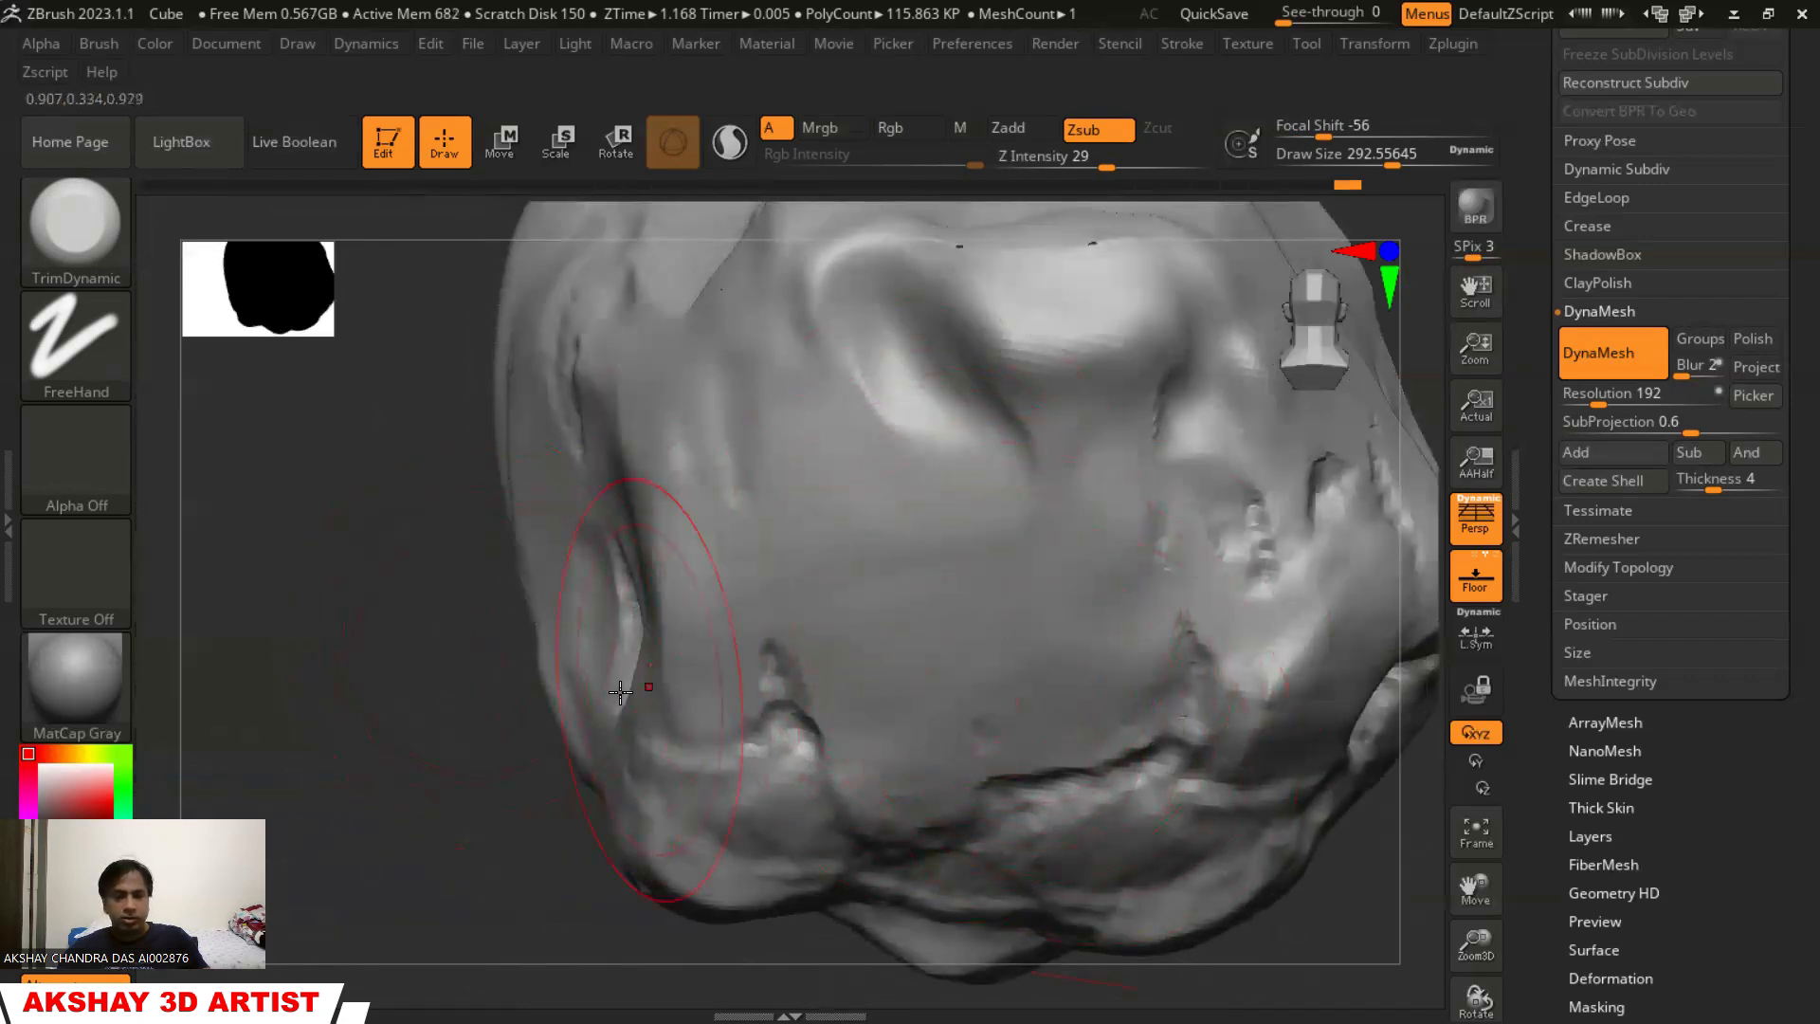
Flatten the rock's adjoining side with TrimDynamic strokes, planing down its ridges and rough patches
left_click_drag(470, 654, 735, 622, "alt")
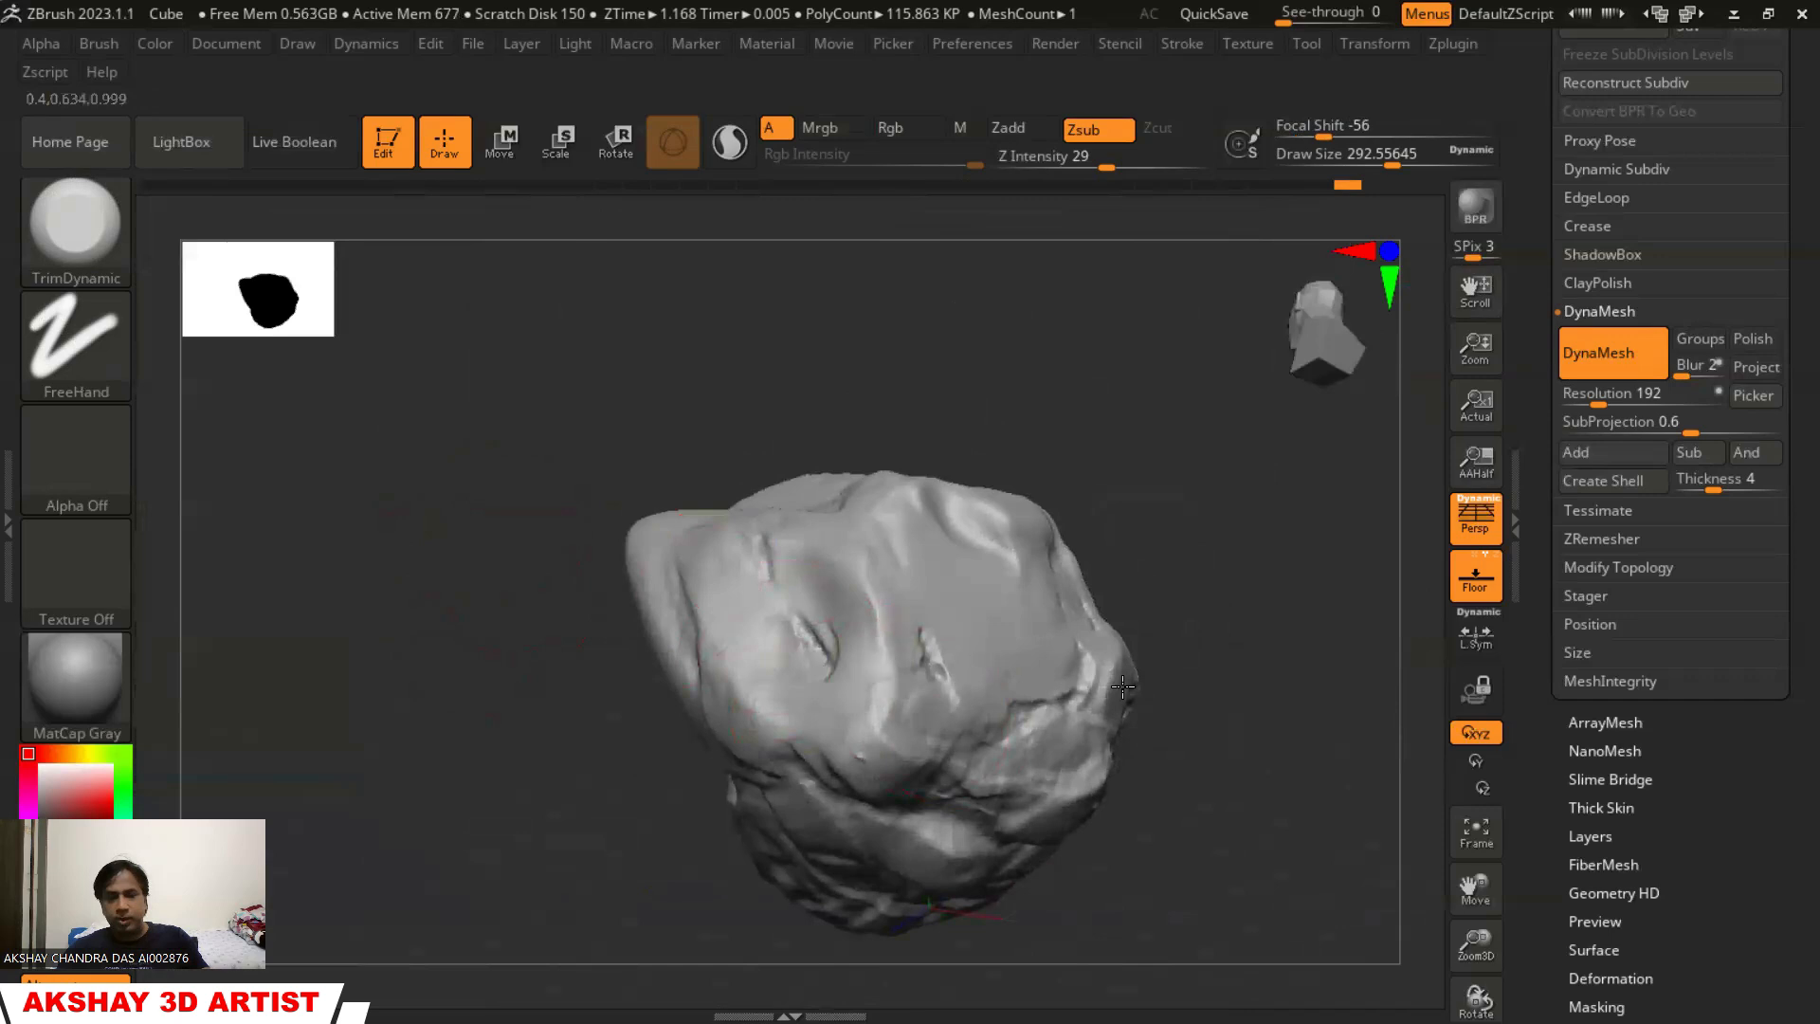
mouse_move(1152, 488)
left_mouse_down()
mouse_move(1137, 606)
mouse_move(1167, 489)
left_mouse_up()
mouse_move(630, 582)
left_mouse_down()
mouse_move(718, 551)
mouse_move(544, 459)
left_mouse_up()
mouse_move(555, 560)
left_mouse_down()
mouse_move(787, 713)
mouse_move(905, 621)
mouse_move(858, 656)
left_mouse_up()
mouse_move(1123, 616)
left_mouse_down()
mouse_move(882, 587)
mouse_move(961, 702)
mouse_move(942, 738)
left_mouse_up()
mouse_move(1151, 643)
left_mouse_down()
mouse_move(938, 611)
mouse_move(815, 664)
mouse_move(951, 634)
mouse_move(992, 576)
left_mouse_up()
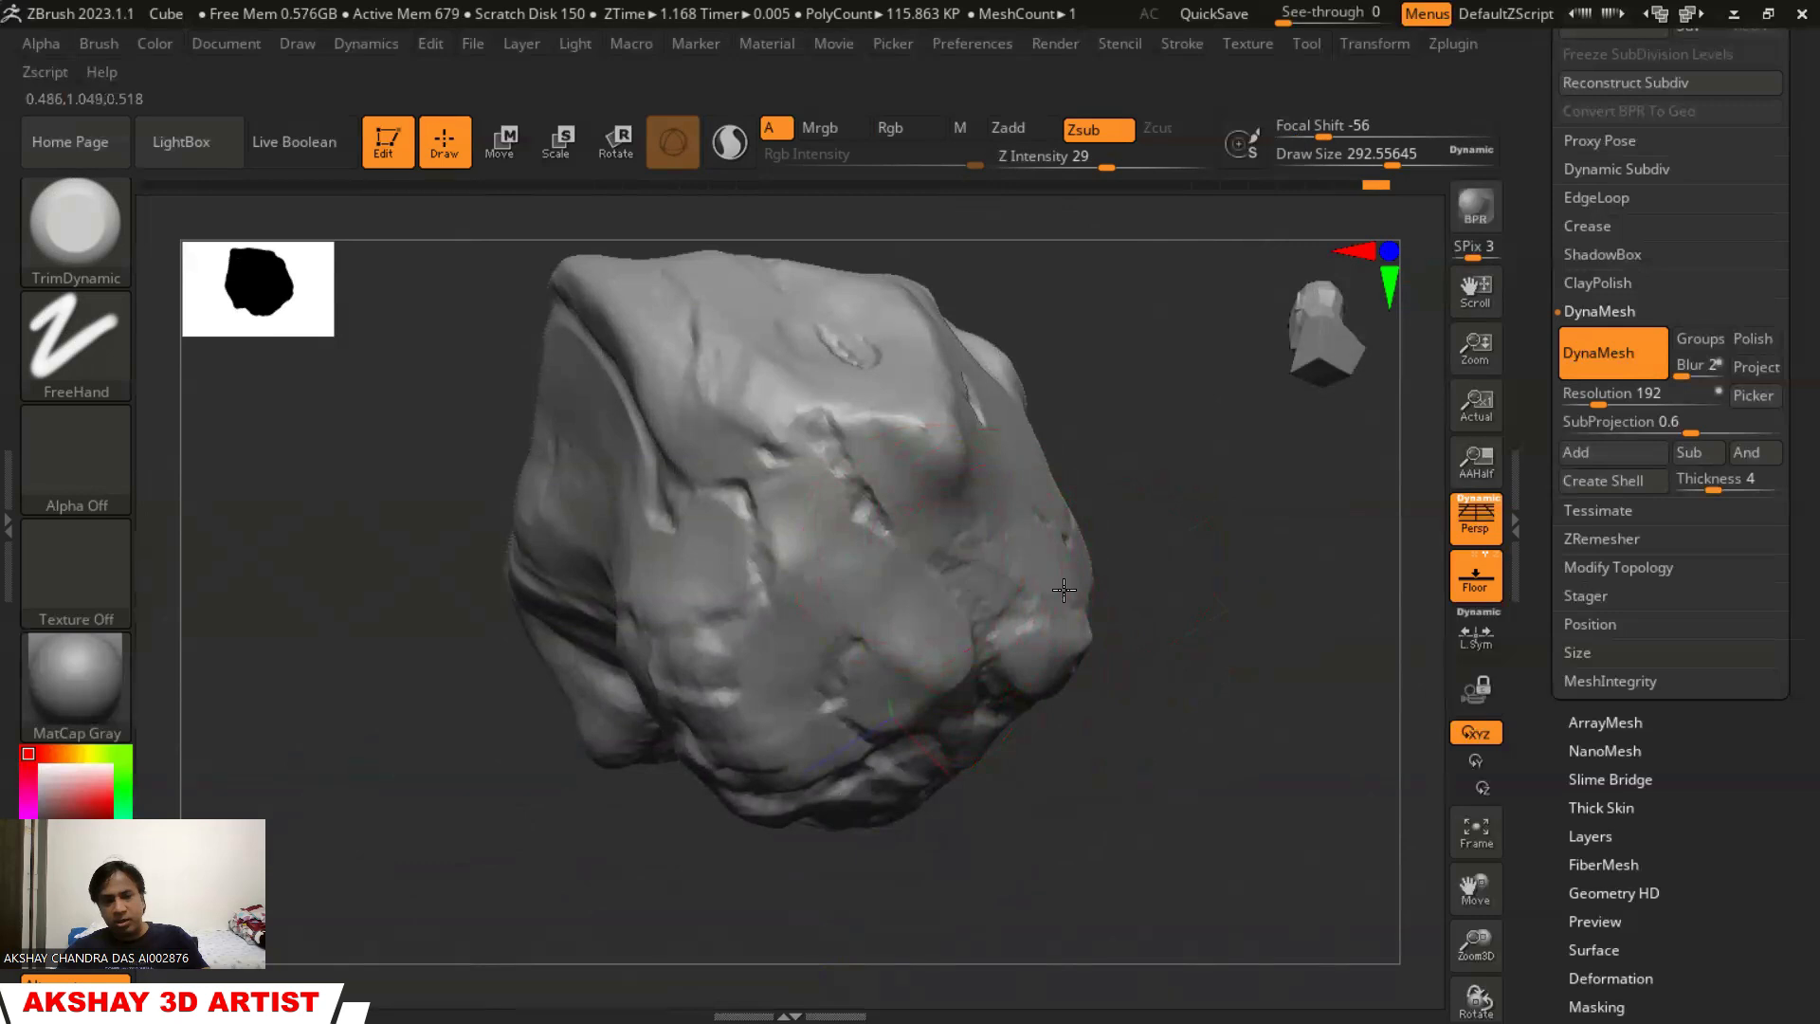
Work around the rock with the TrimDynamic brush, trimming the lower lumps and remaining sides into flat facets
mouse_move(879, 754)
left_mouse_down()
mouse_move(954, 751)
mouse_move(1015, 698)
mouse_move(720, 662)
mouse_move(772, 549)
mouse_move(1043, 662)
mouse_move(1142, 581)
mouse_move(614, 630)
mouse_move(711, 593)
left_mouse_up()
mouse_move(979, 691)
left_mouse_down()
mouse_move(1118, 557)
mouse_move(1071, 720)
left_mouse_up()
left_click_drag(520, 610, 573, 535)
mouse_move(467, 673)
left_mouse_down()
mouse_move(407, 721)
mouse_move(398, 796)
mouse_move(447, 714)
left_mouse_up()
left_click_drag(858, 721, 957, 588)
left_click_drag(667, 617, 844, 748)
left_click_drag(1153, 753, 1100, 597)
mouse_move(948, 730)
left_mouse_down()
mouse_move(910, 791)
mouse_move(958, 729)
mouse_move(1024, 744)
left_mouse_up()
mouse_move(1197, 545)
left_mouse_down()
mouse_move(1209, 720)
mouse_move(1175, 607)
mouse_move(1232, 737)
left_mouse_up()
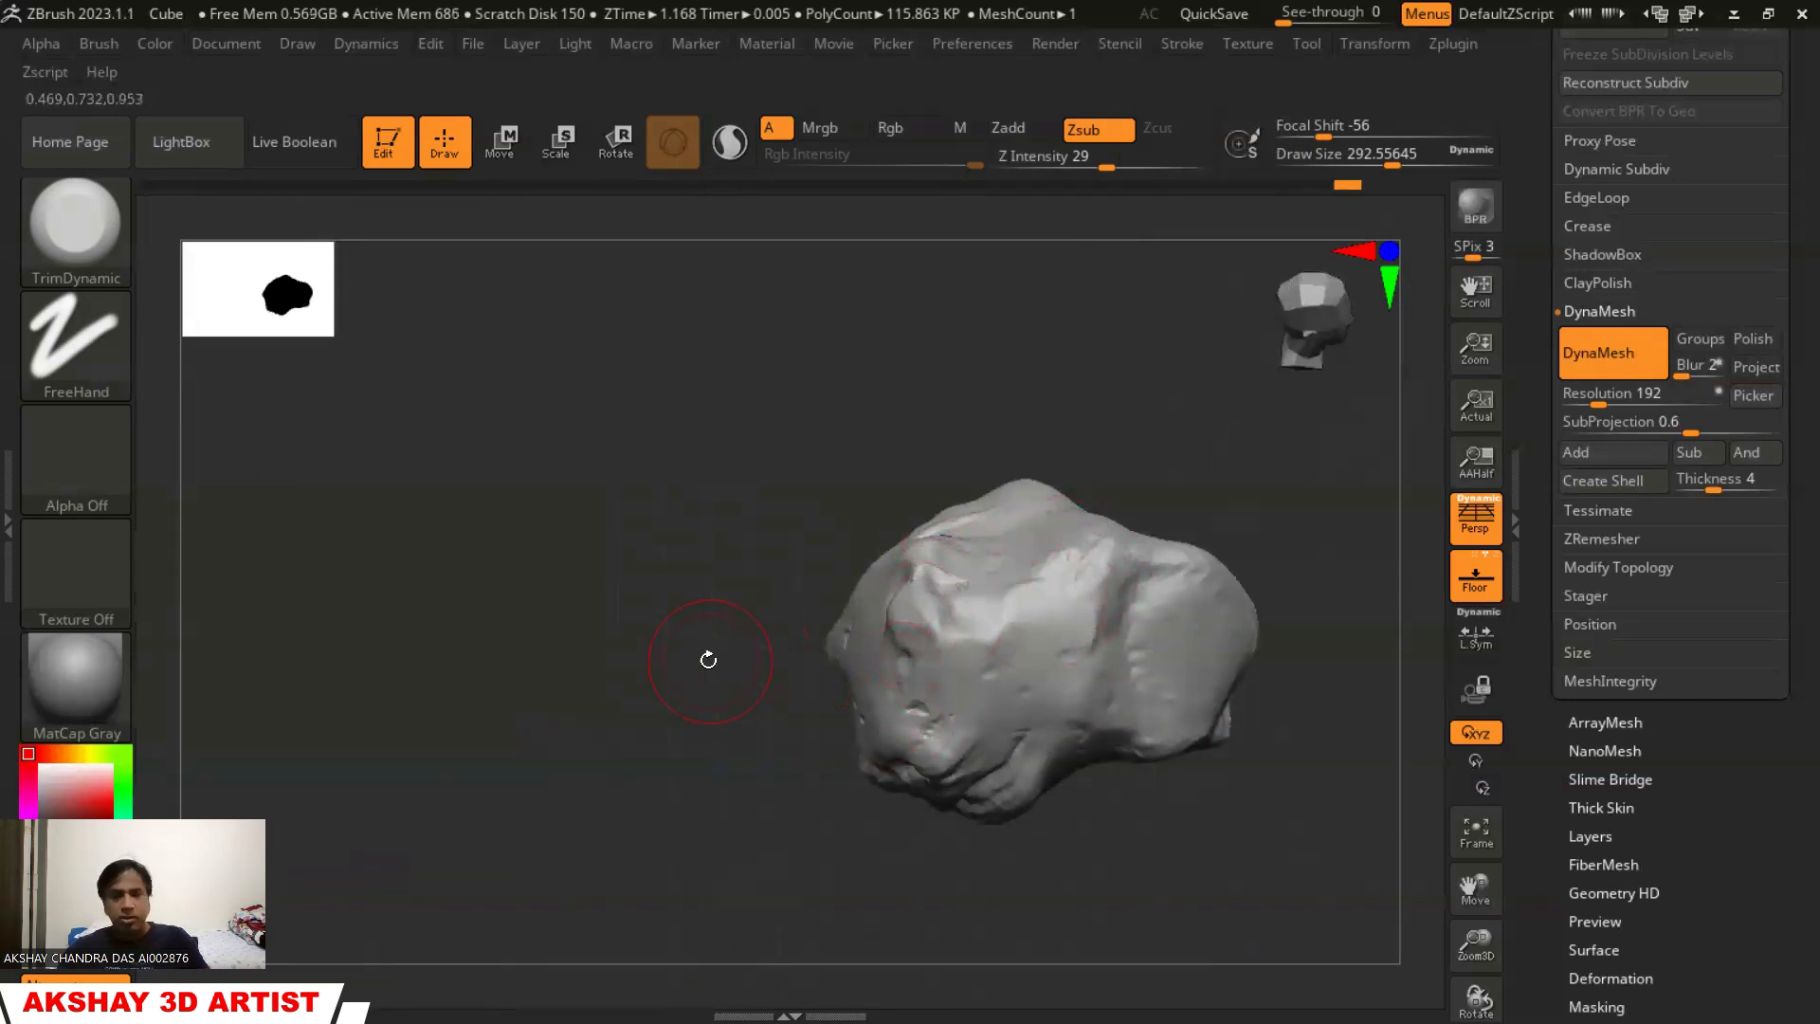
Trim the rock's top surface around its cracks and pit with the TrimDynamic brush
left_click_drag(708, 659, 876, 752)
left_click_drag(1058, 782, 1225, 711)
mouse_move(689, 643)
left_mouse_down("shift")
mouse_move(772, 559)
mouse_move(853, 682)
mouse_move(815, 569)
mouse_move(741, 538)
mouse_move(751, 617)
mouse_move(608, 594)
left_mouse_up("shift")
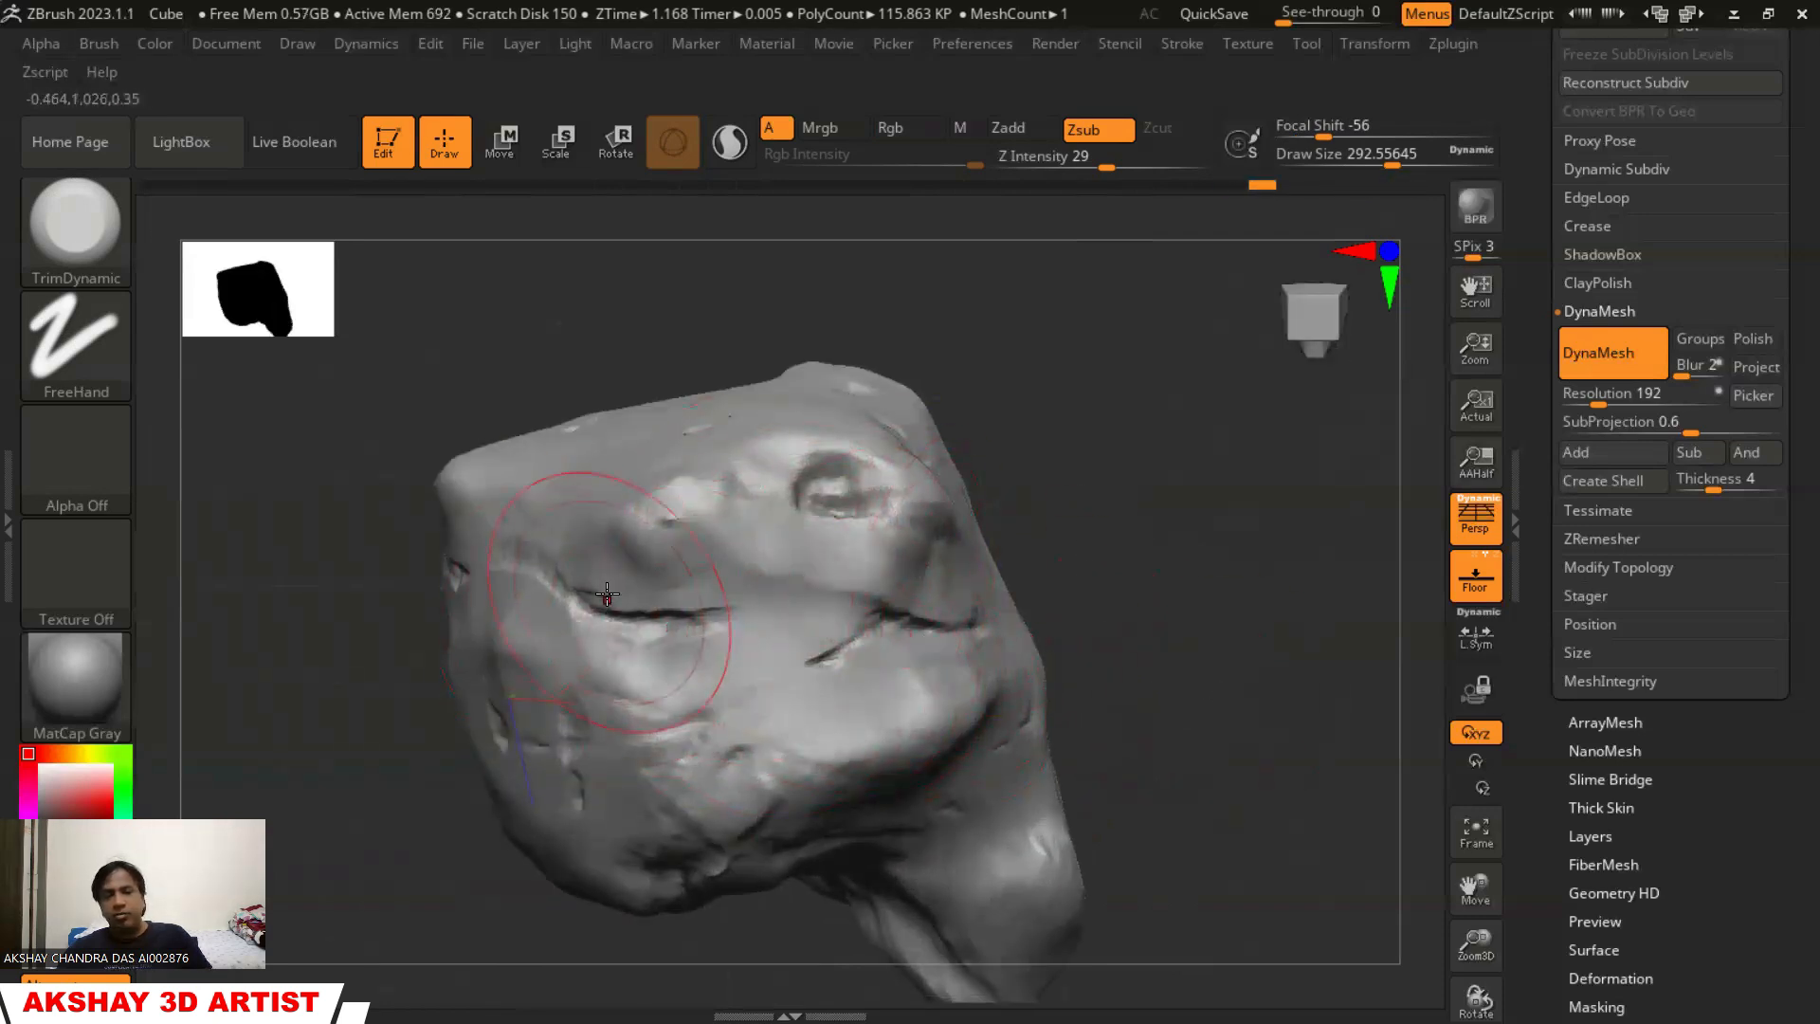
Set the DynaMesh resolution to 304 and remesh the rock
left_click(1593, 392)
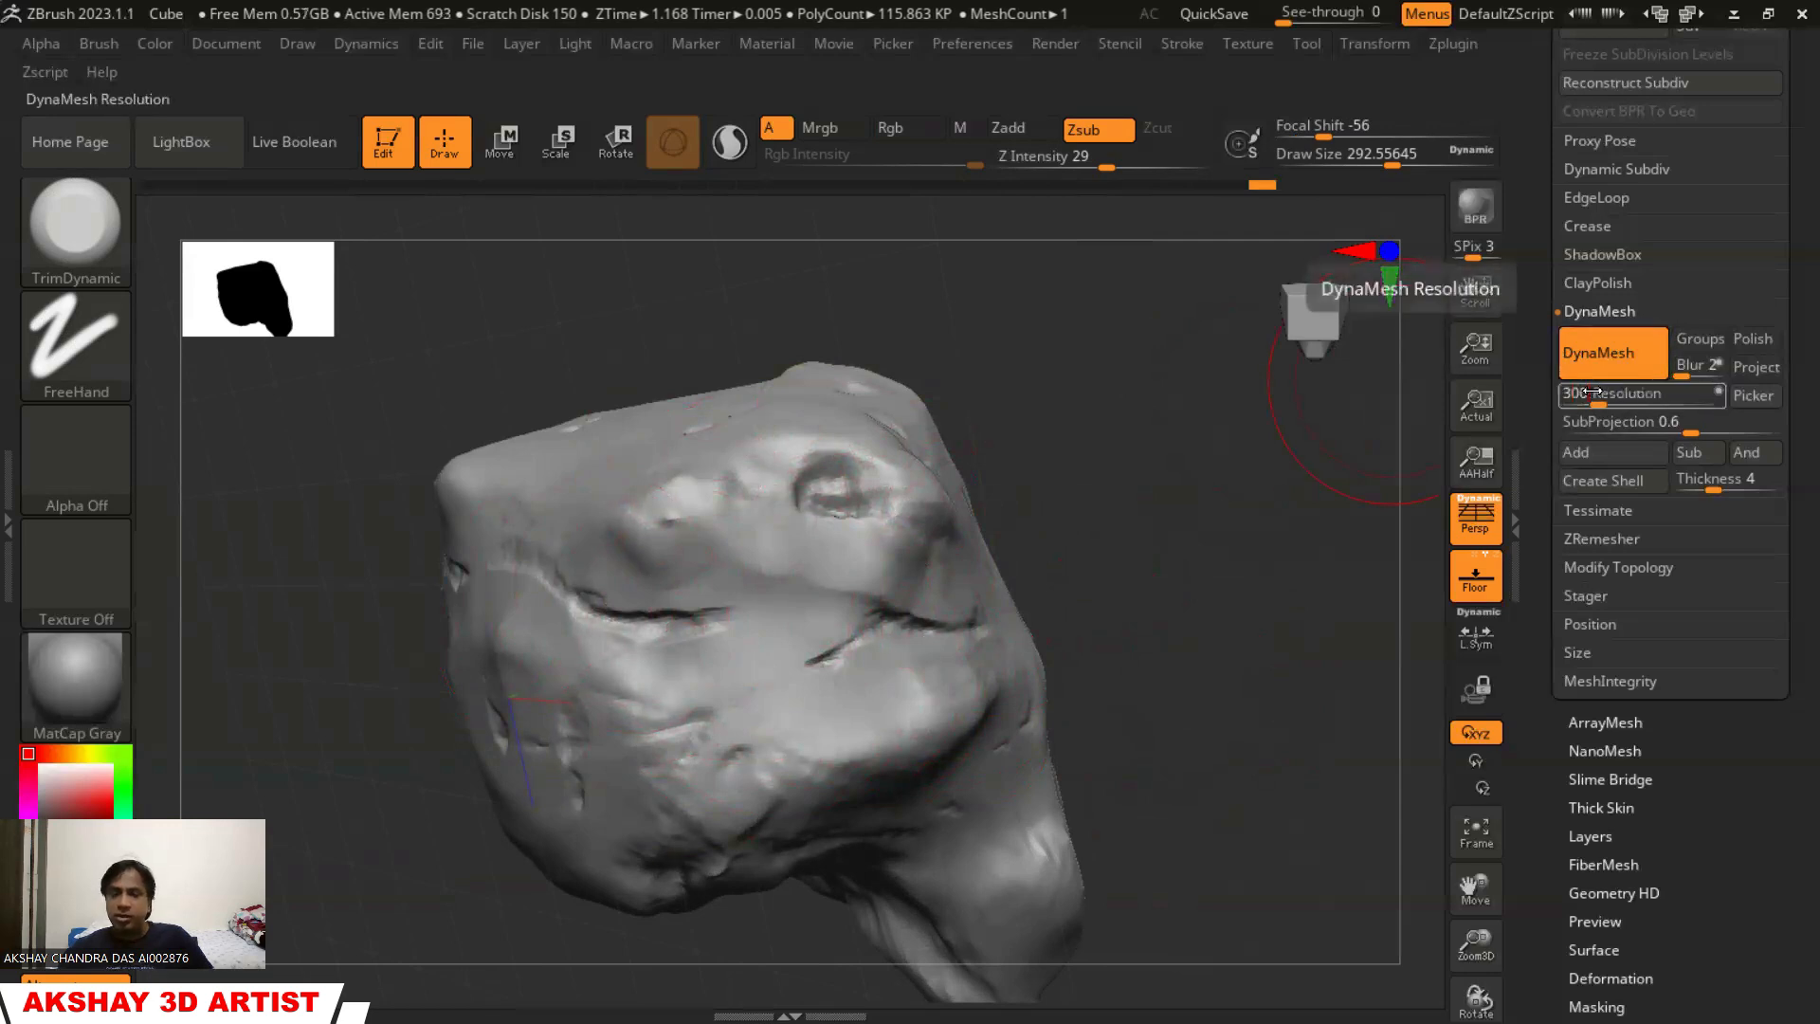
type("304")
left_click(1608, 372)
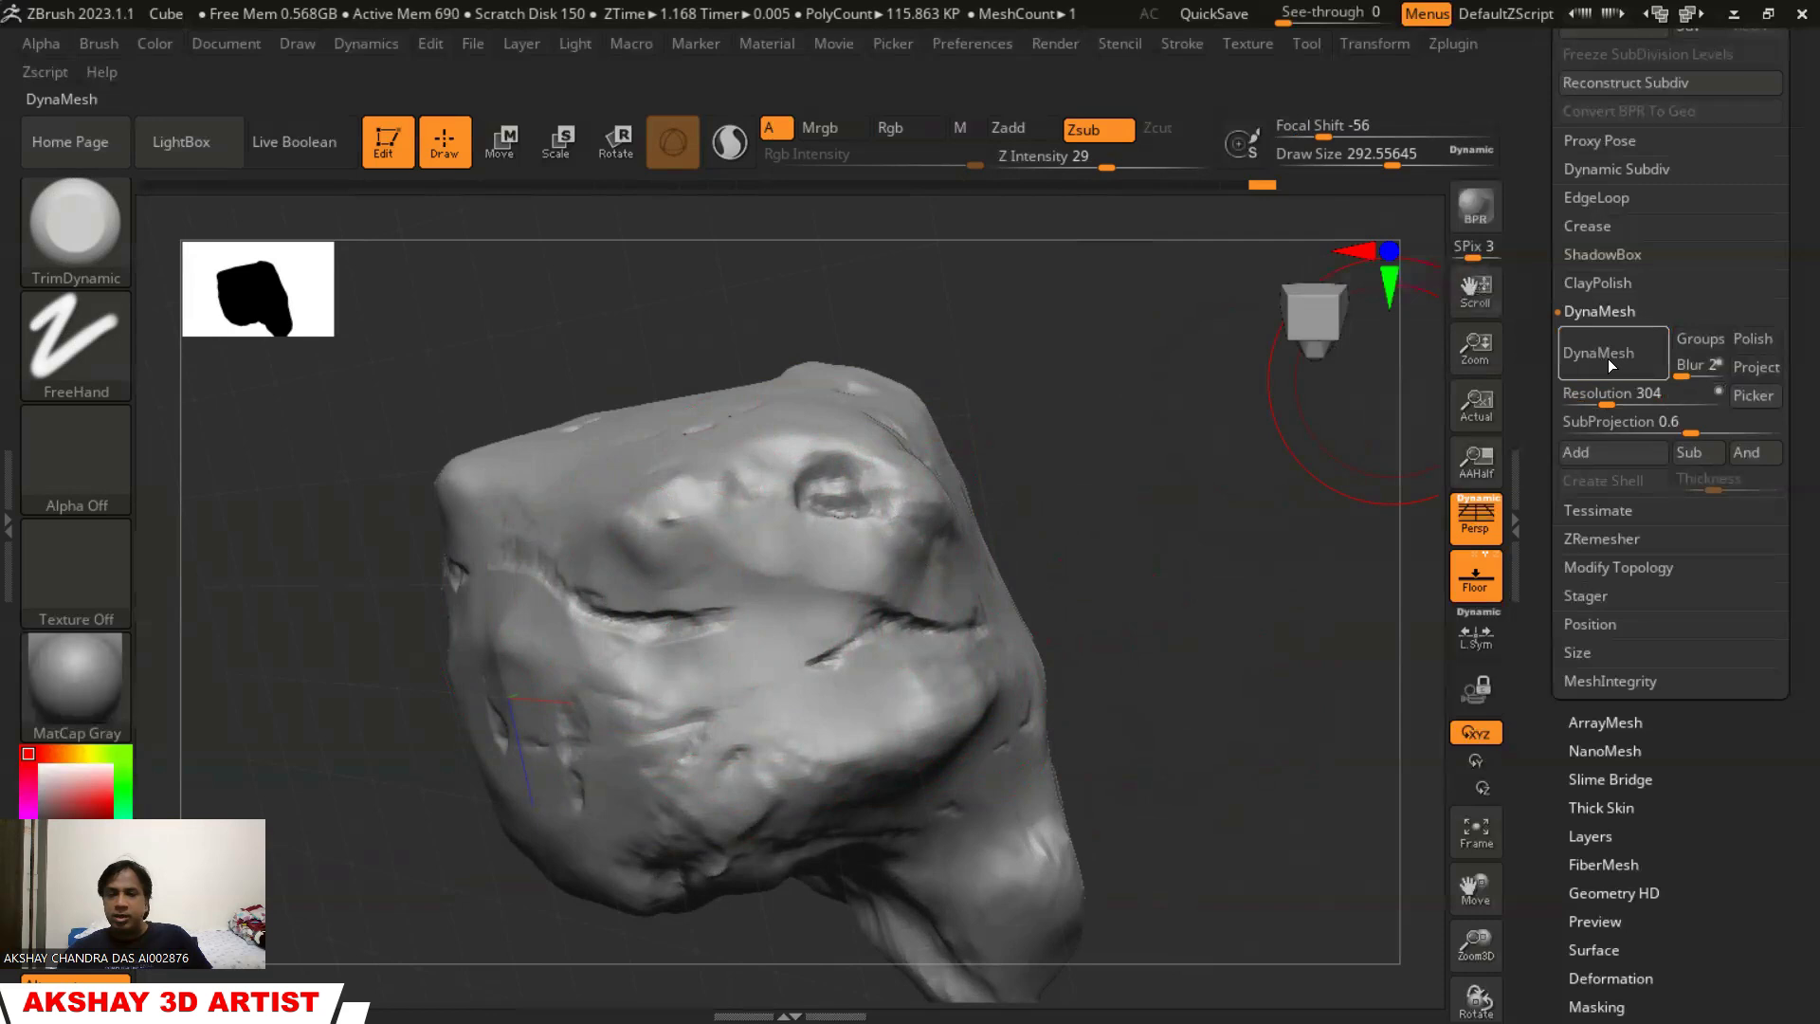
Smooth out the pit and cracks on the remeshed rock's top with TrimDynamic strokes, planing the neighbouring surfaces
mouse_move(858, 590)
left_mouse_down()
mouse_move(783, 525)
mouse_move(812, 496)
mouse_move(759, 607)
mouse_move(772, 701)
mouse_move(897, 661)
mouse_move(837, 532)
left_mouse_up()
mouse_move(1050, 559)
left_mouse_down()
mouse_move(1088, 614)
mouse_move(1256, 580)
left_mouse_up()
mouse_move(834, 531)
left_mouse_down()
mouse_move(755, 576)
mouse_move(668, 550)
mouse_move(683, 479)
left_mouse_up()
left_click_drag(1262, 643, 955, 644)
mouse_move(730, 625)
left_mouse_down()
mouse_move(697, 531)
mouse_move(458, 390)
mouse_move(573, 370)
mouse_move(625, 417)
left_mouse_up()
left_click_drag(1084, 679, 1092, 637)
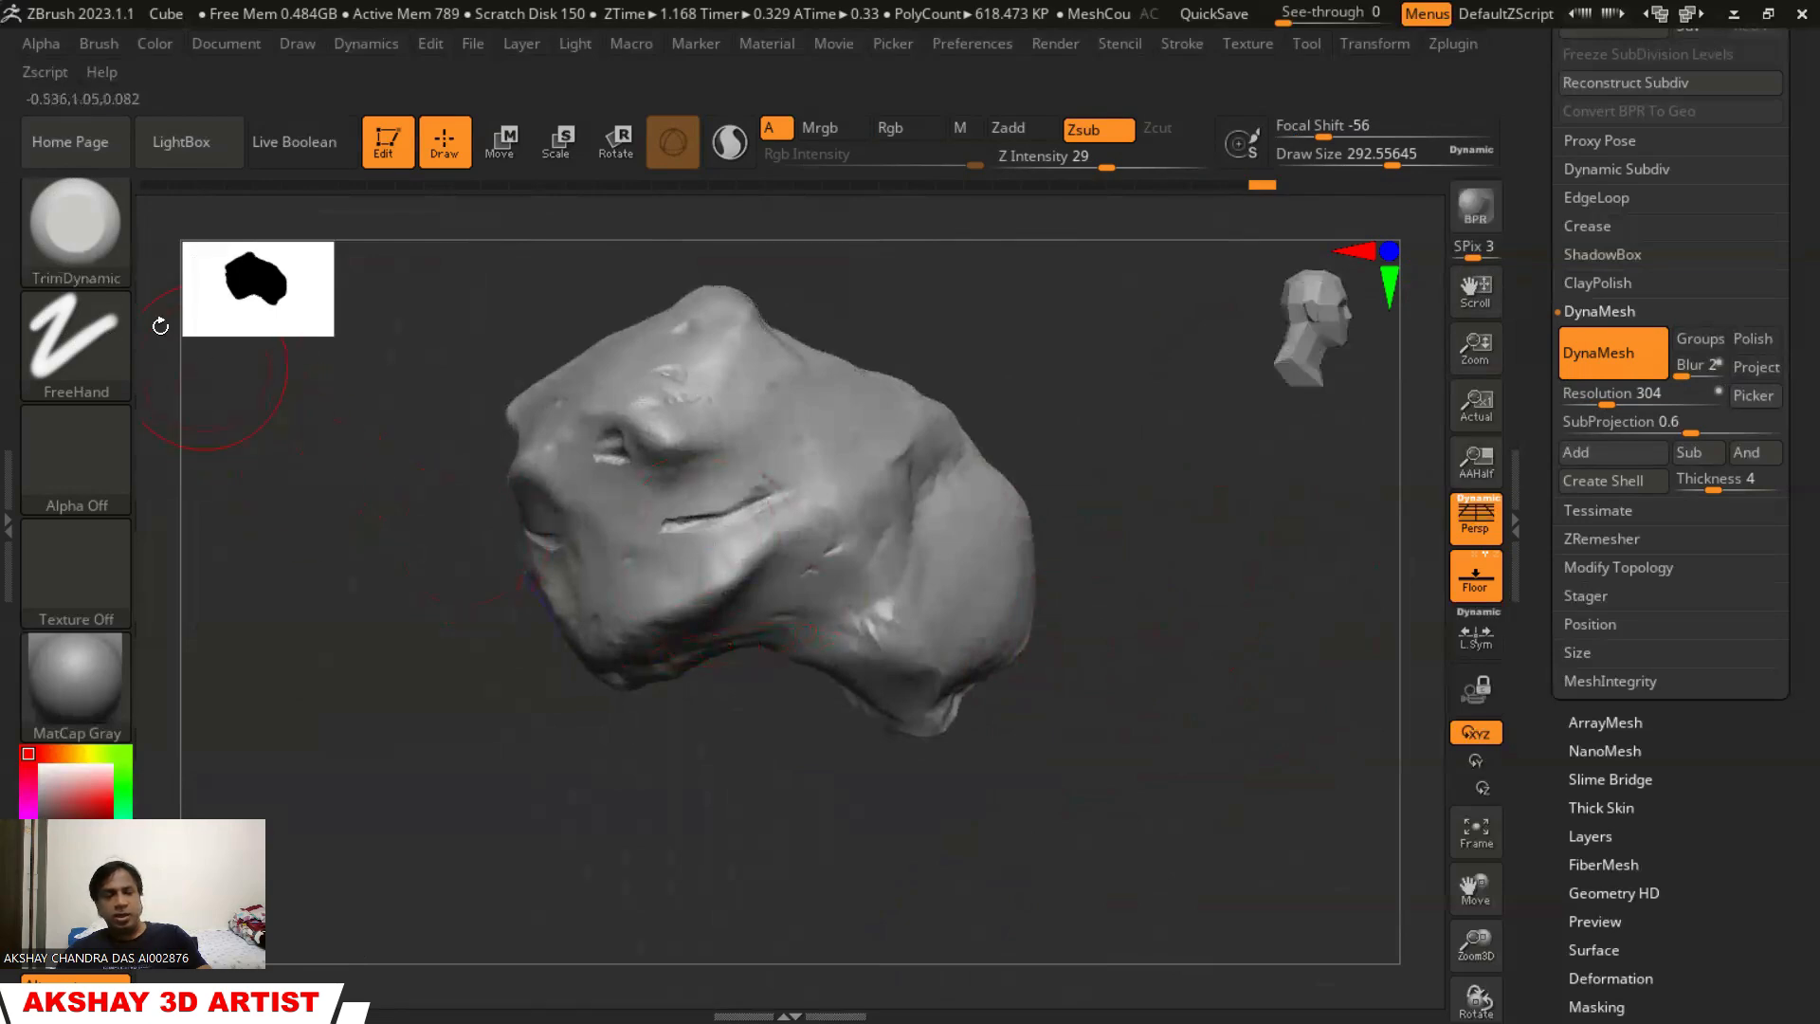
Switch to the Move brush, set its draw size to about 676 and reshape the rock around its hollow underside
left_click(68, 229)
left_click(459, 201)
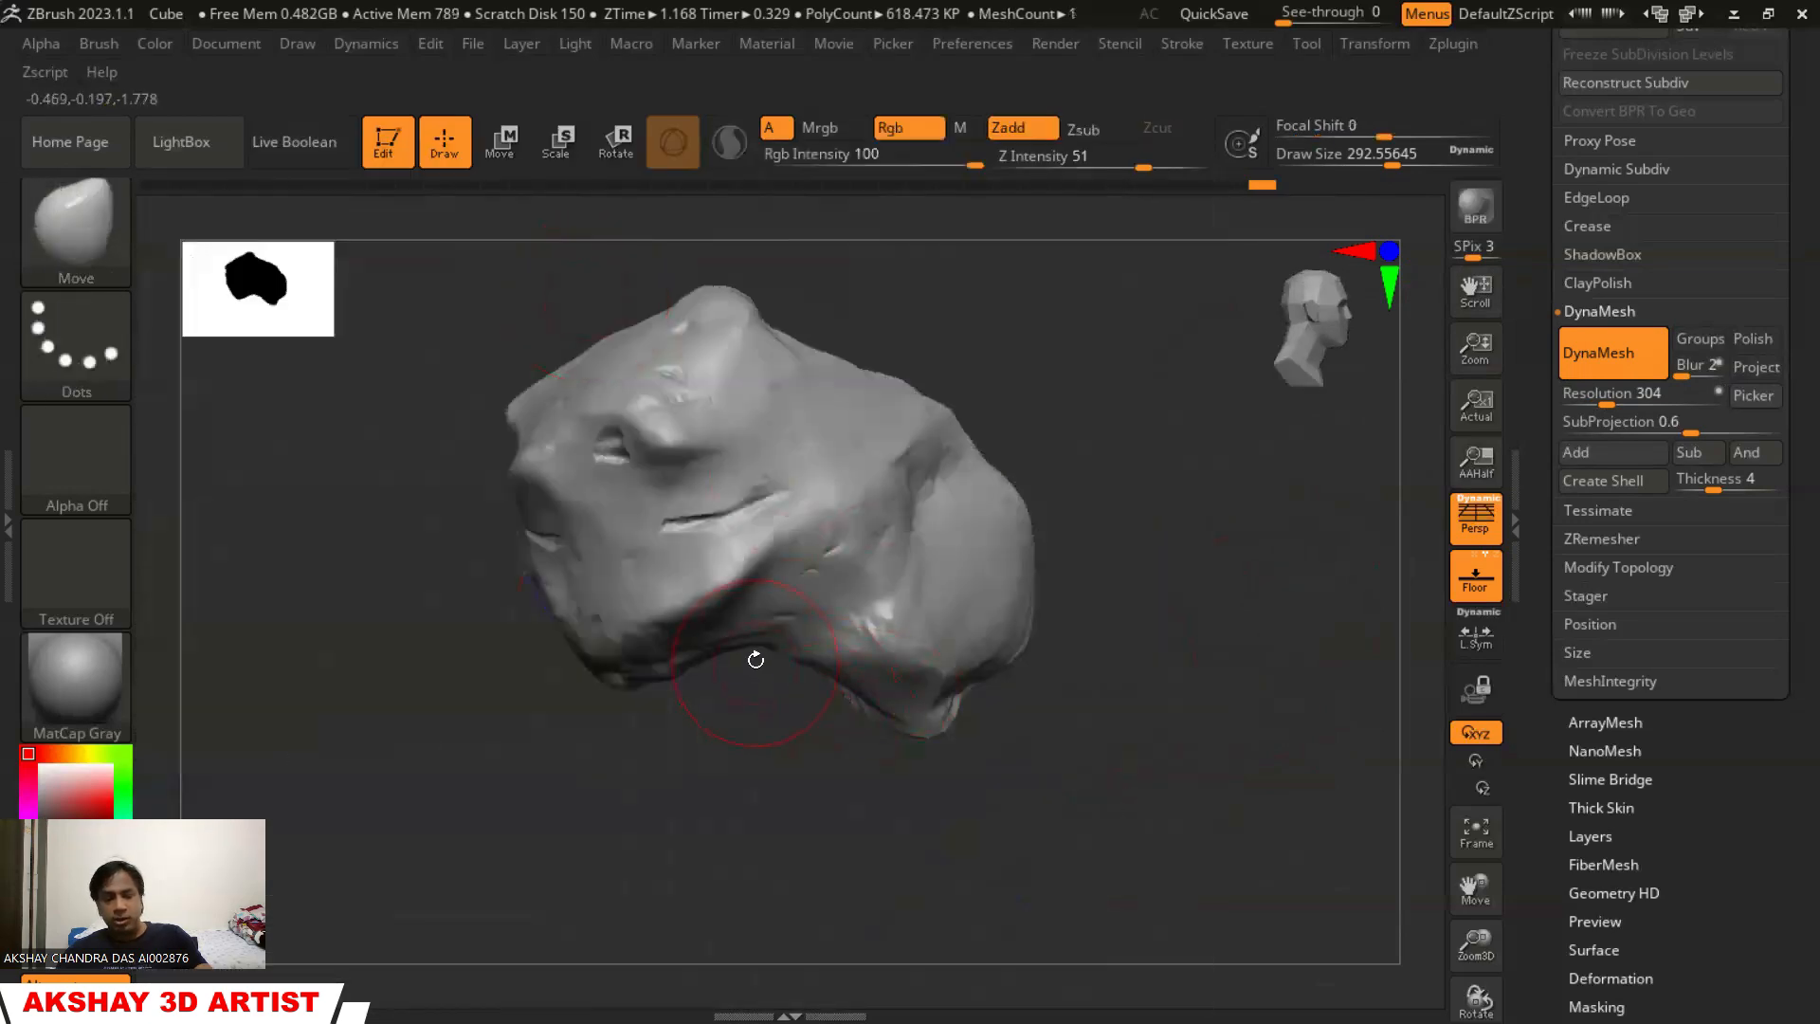
key("s")
left_click_drag(763, 653, 755, 649)
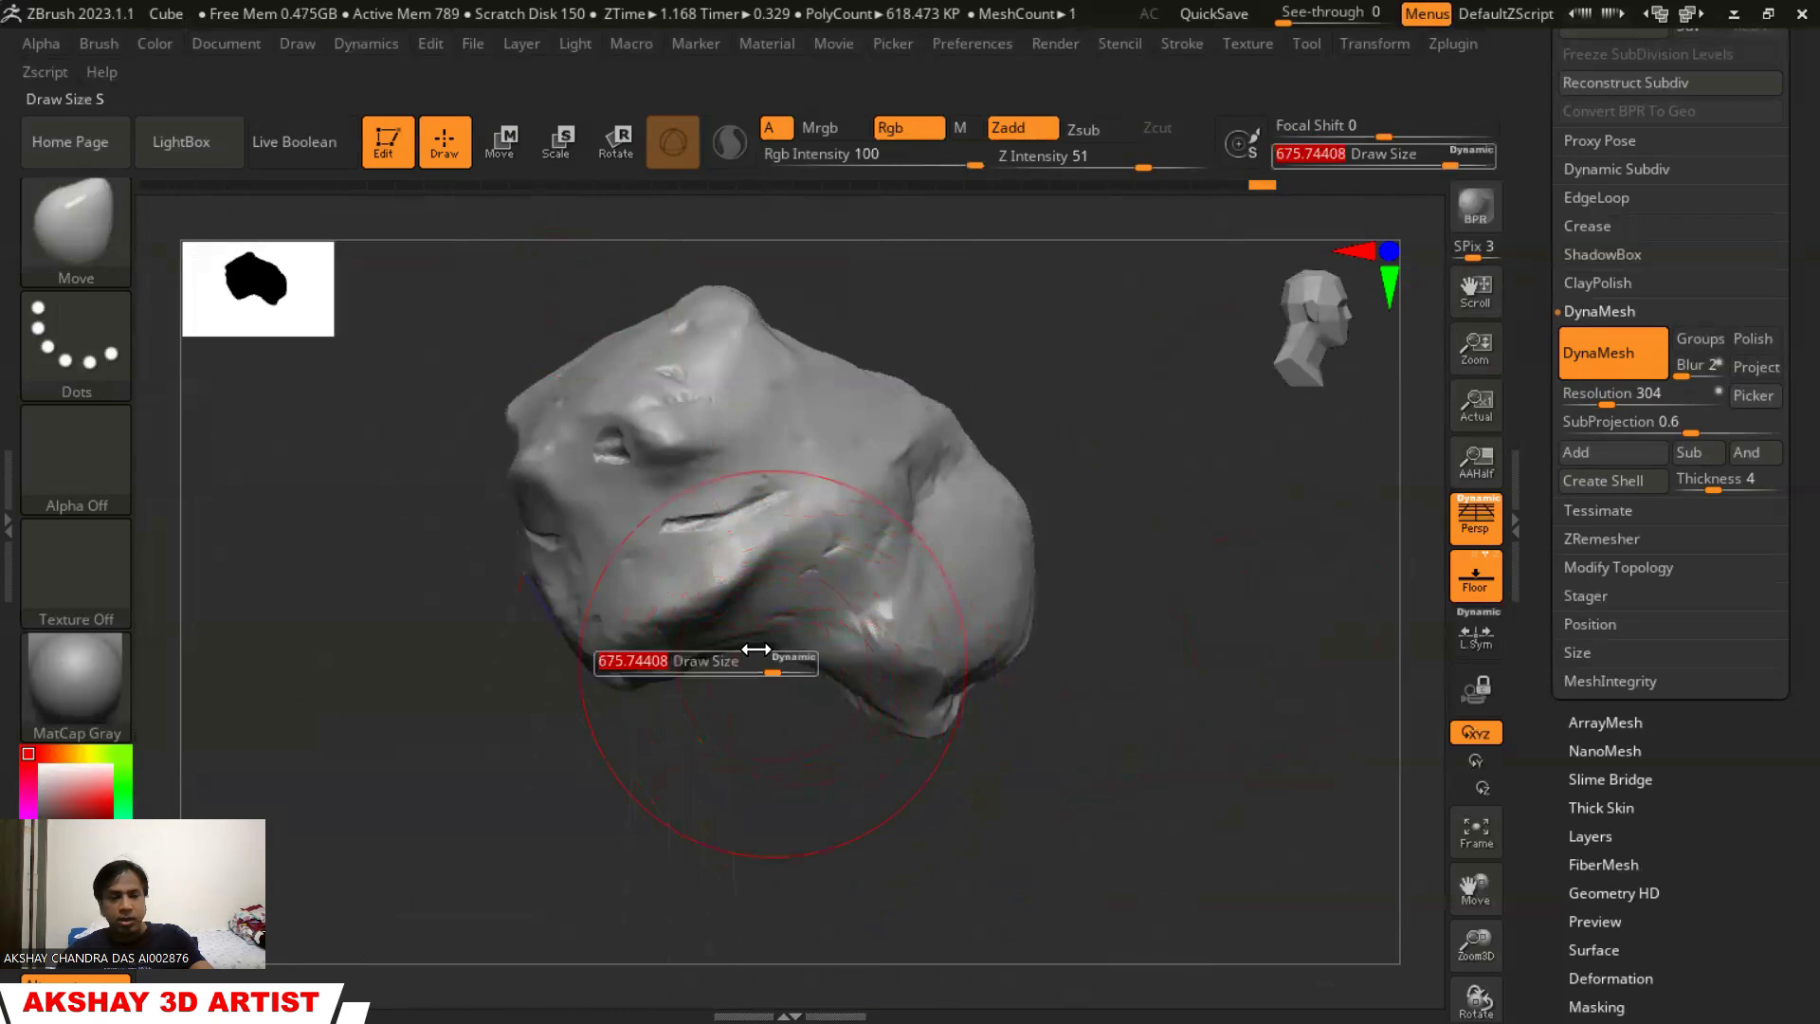
mouse_move(1049, 743)
left_mouse_down()
mouse_move(1279, 699)
mouse_move(1087, 710)
mouse_move(1021, 574)
mouse_move(1040, 698)
mouse_move(965, 603)
mouse_move(720, 688)
left_mouse_up()
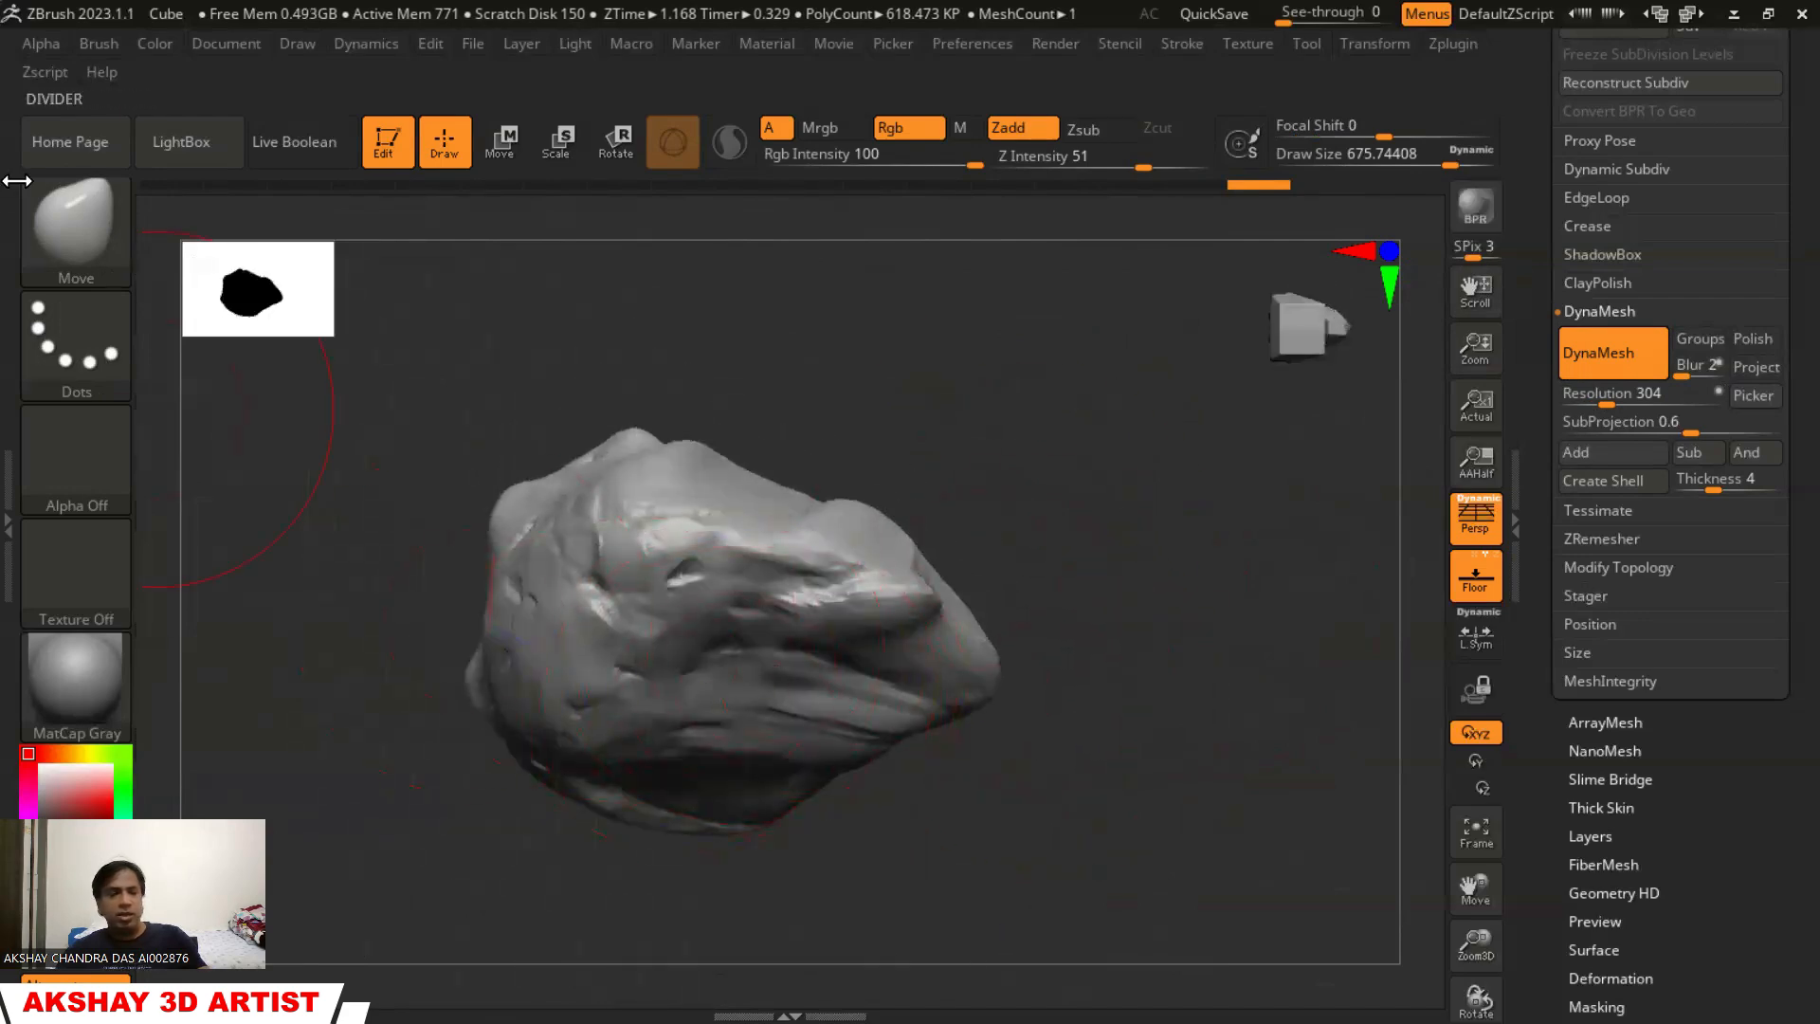
Return to the TrimDynamic brush and flatten the lumpy, creased face at the rock's thicker end
left_click(66, 232)
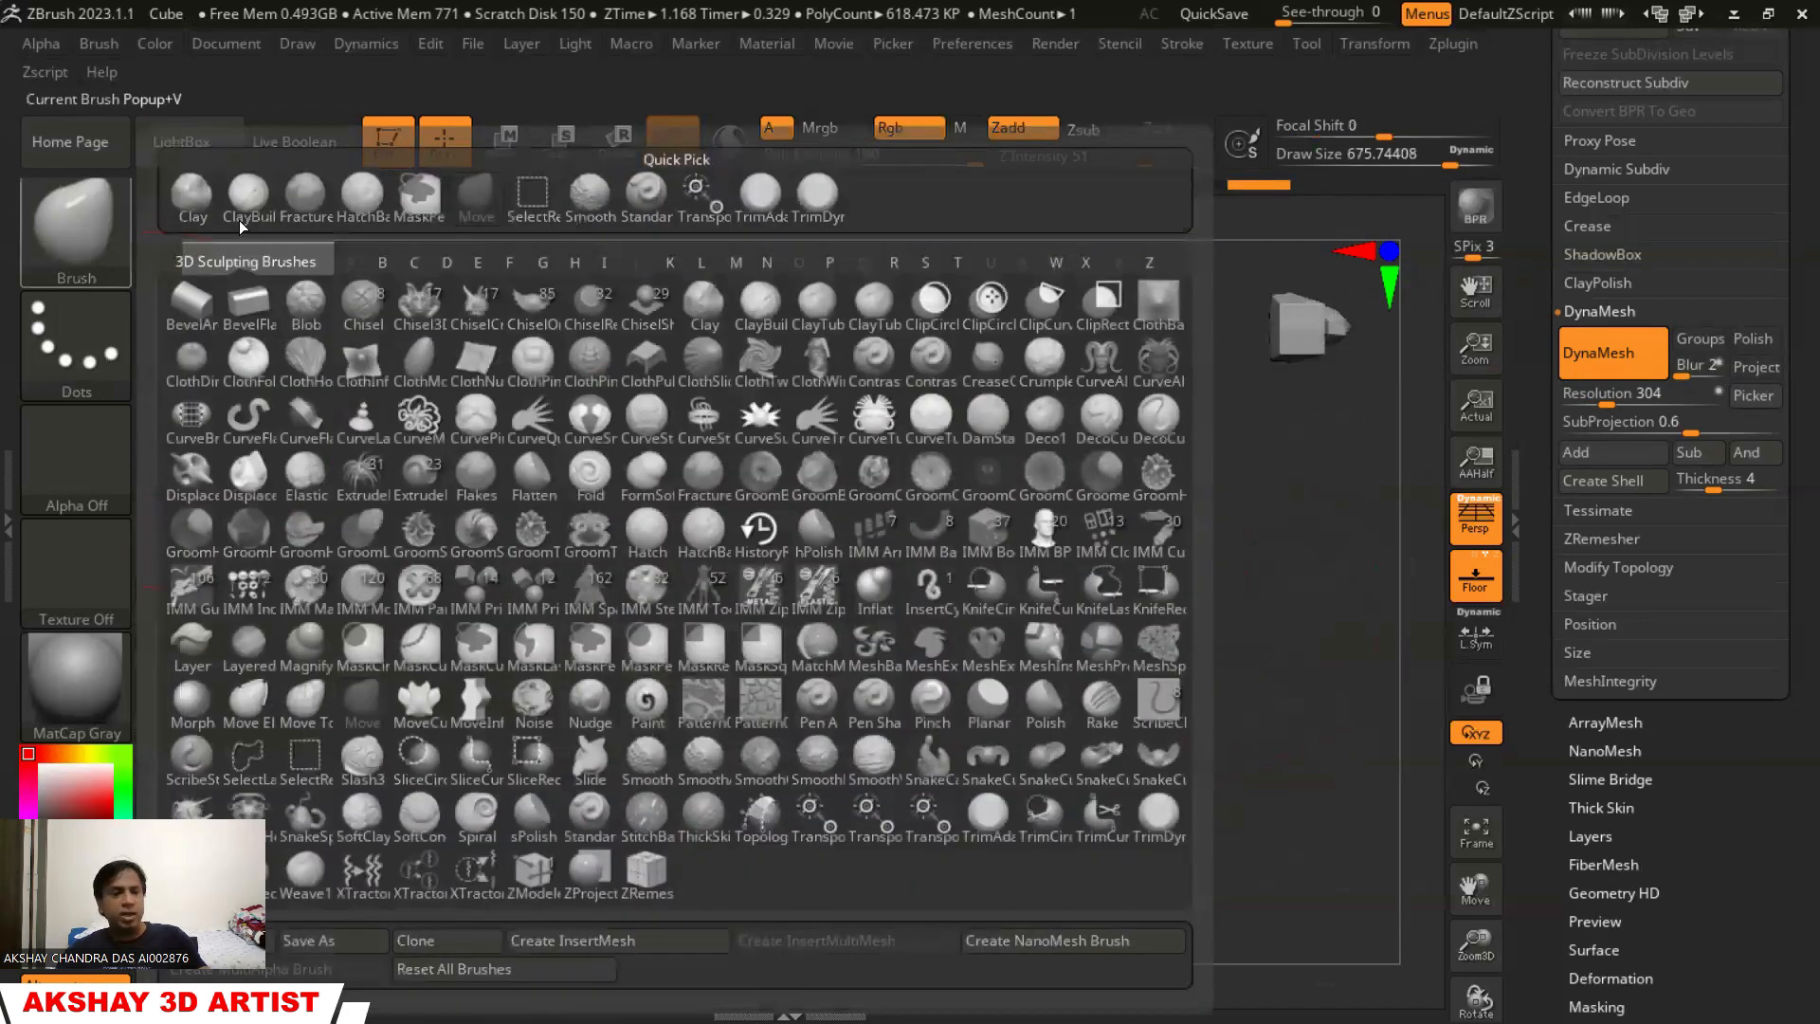
left_click(817, 199)
mouse_move(654, 713)
left_mouse_down()
mouse_move(645, 663)
mouse_move(606, 696)
mouse_move(702, 759)
mouse_move(733, 650)
mouse_move(834, 721)
mouse_move(680, 602)
left_mouse_up()
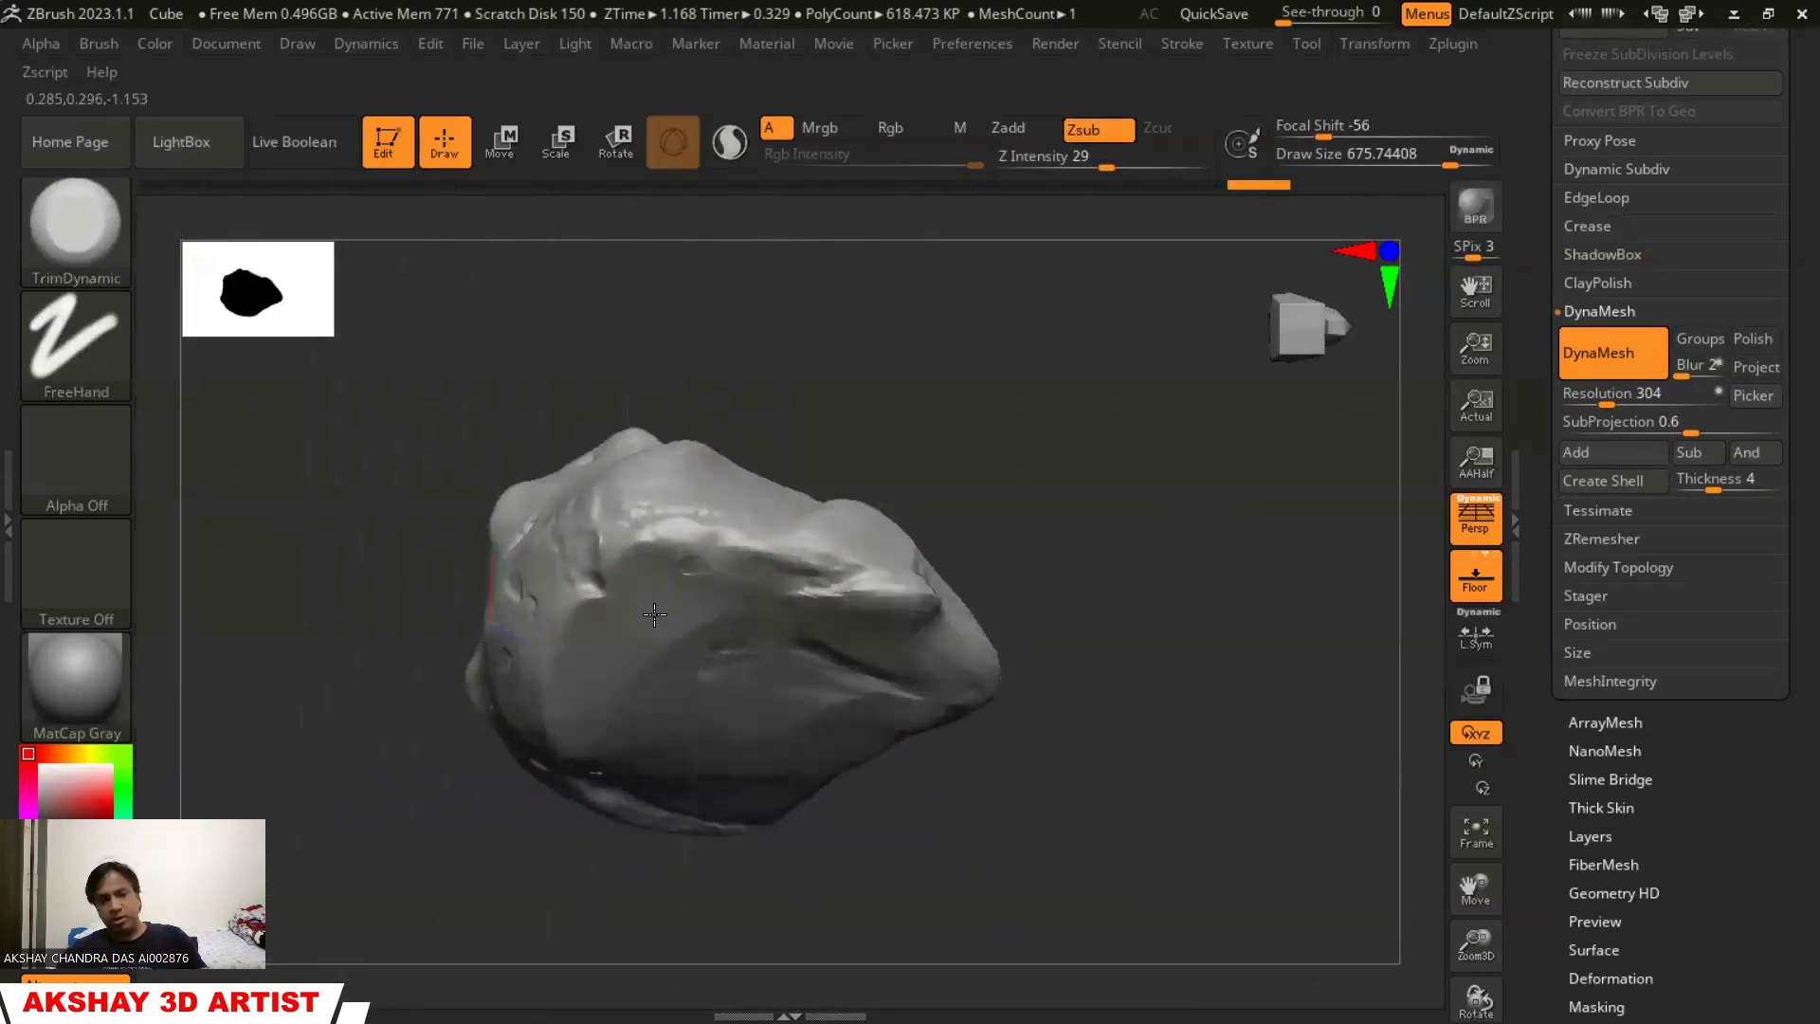
mouse_move(1137, 585)
left_mouse_down()
mouse_move(1119, 664)
mouse_move(1166, 739)
mouse_move(1080, 740)
mouse_move(1174, 630)
mouse_move(1142, 755)
left_mouse_up()
mouse_move(1186, 607)
left_mouse_down()
mouse_move(1125, 560)
mouse_move(1145, 587)
mouse_move(1129, 603)
left_mouse_up()
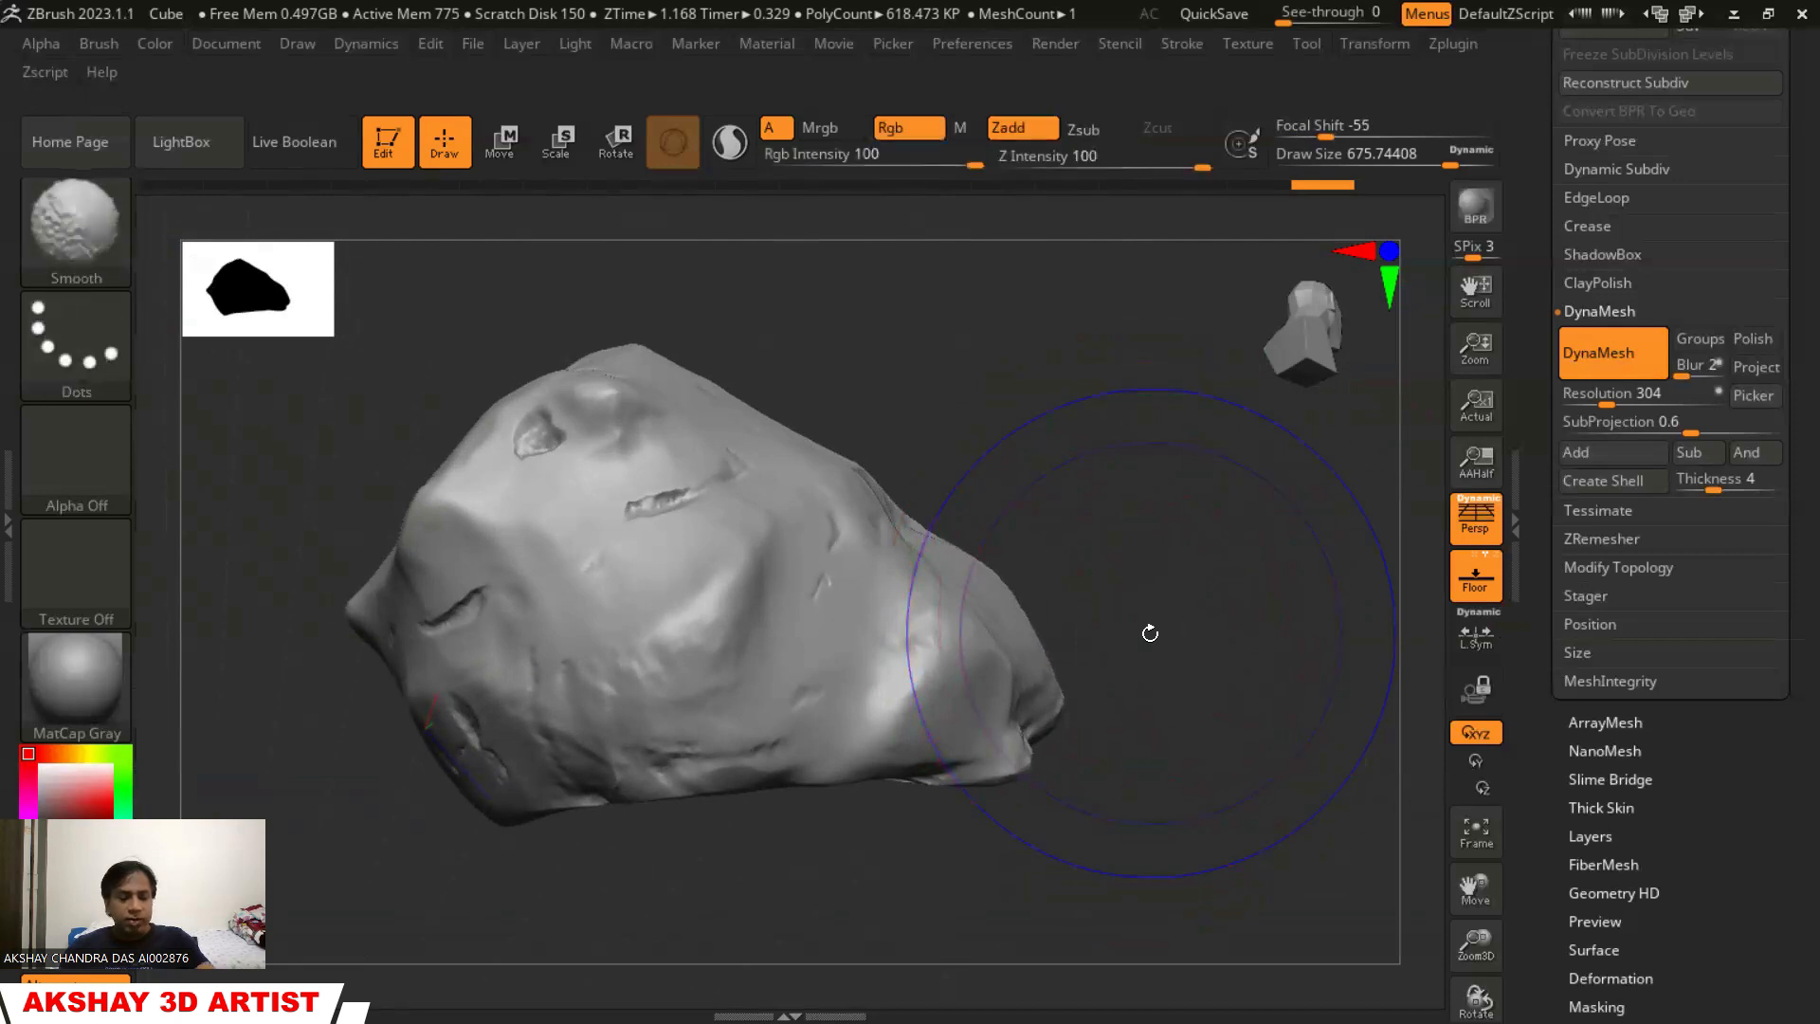
left_click(1146, 630, "ctrl")
left_click_drag(1137, 607, 1214, 629, "alt")
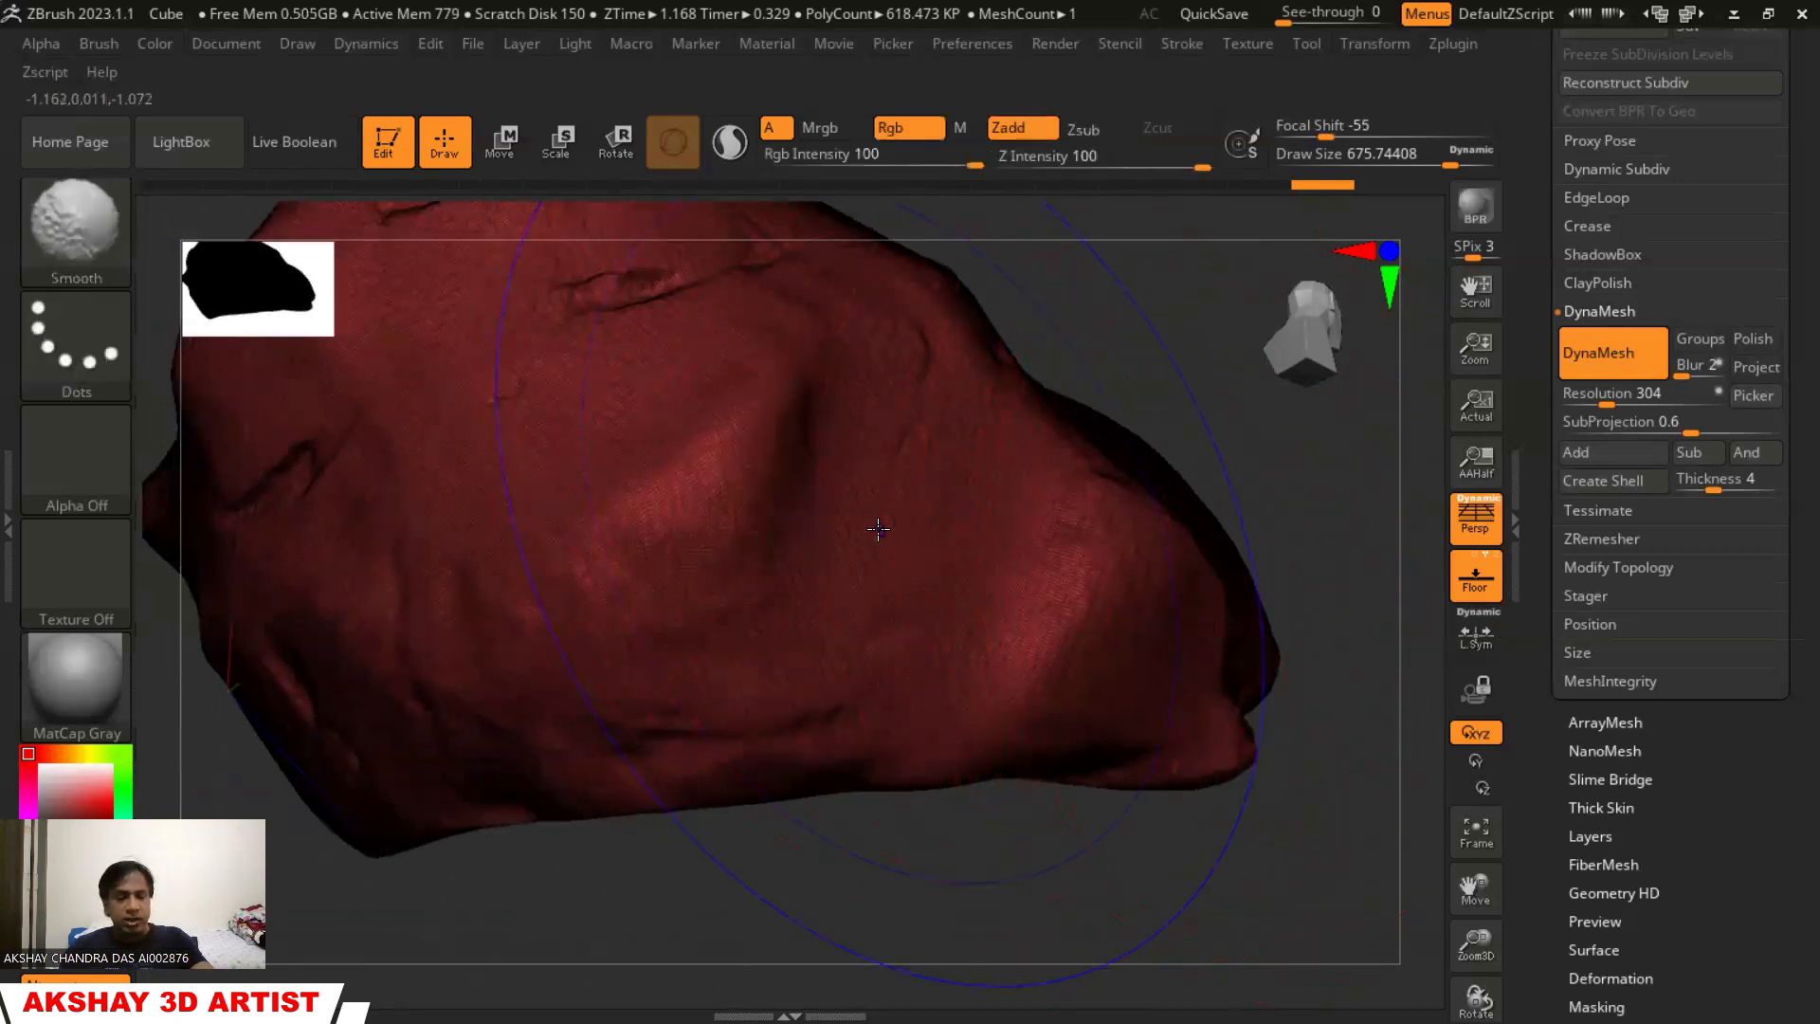
key("ctrl+shift+a")
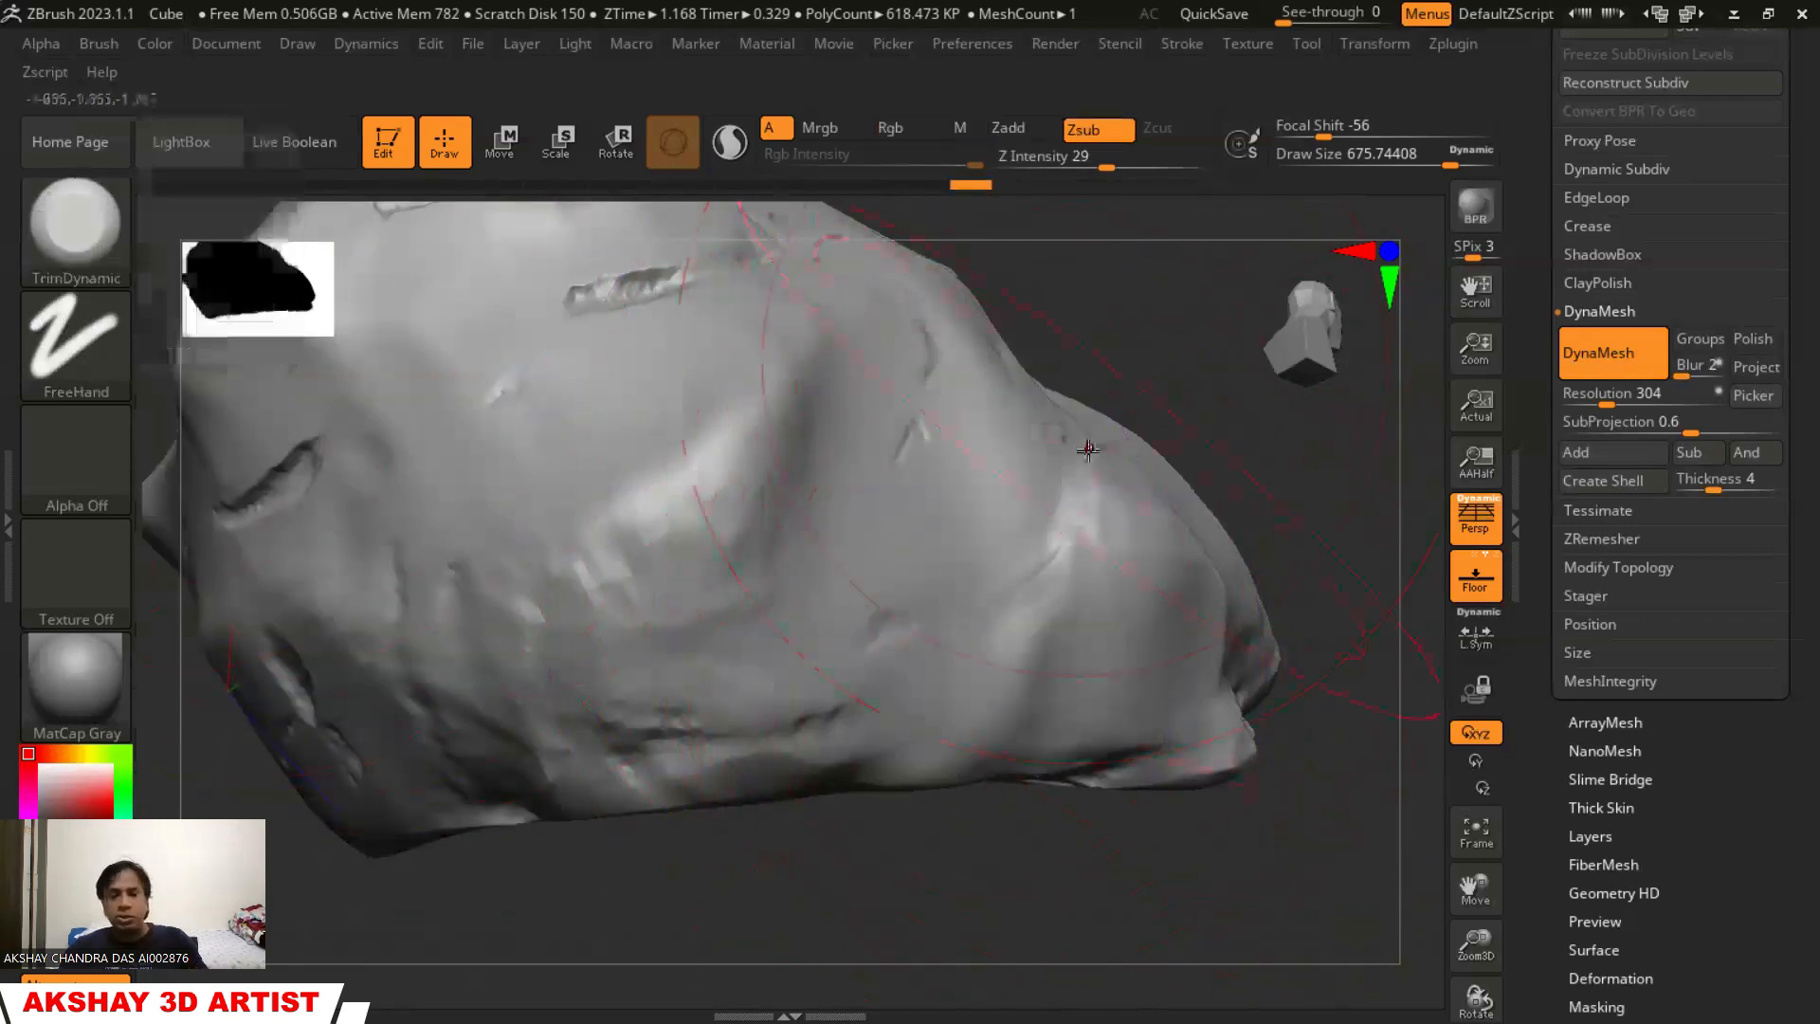
Reduce the TrimDynamic brush's draw size to about 207
key("s")
left_click_drag(977, 550, 935, 552)
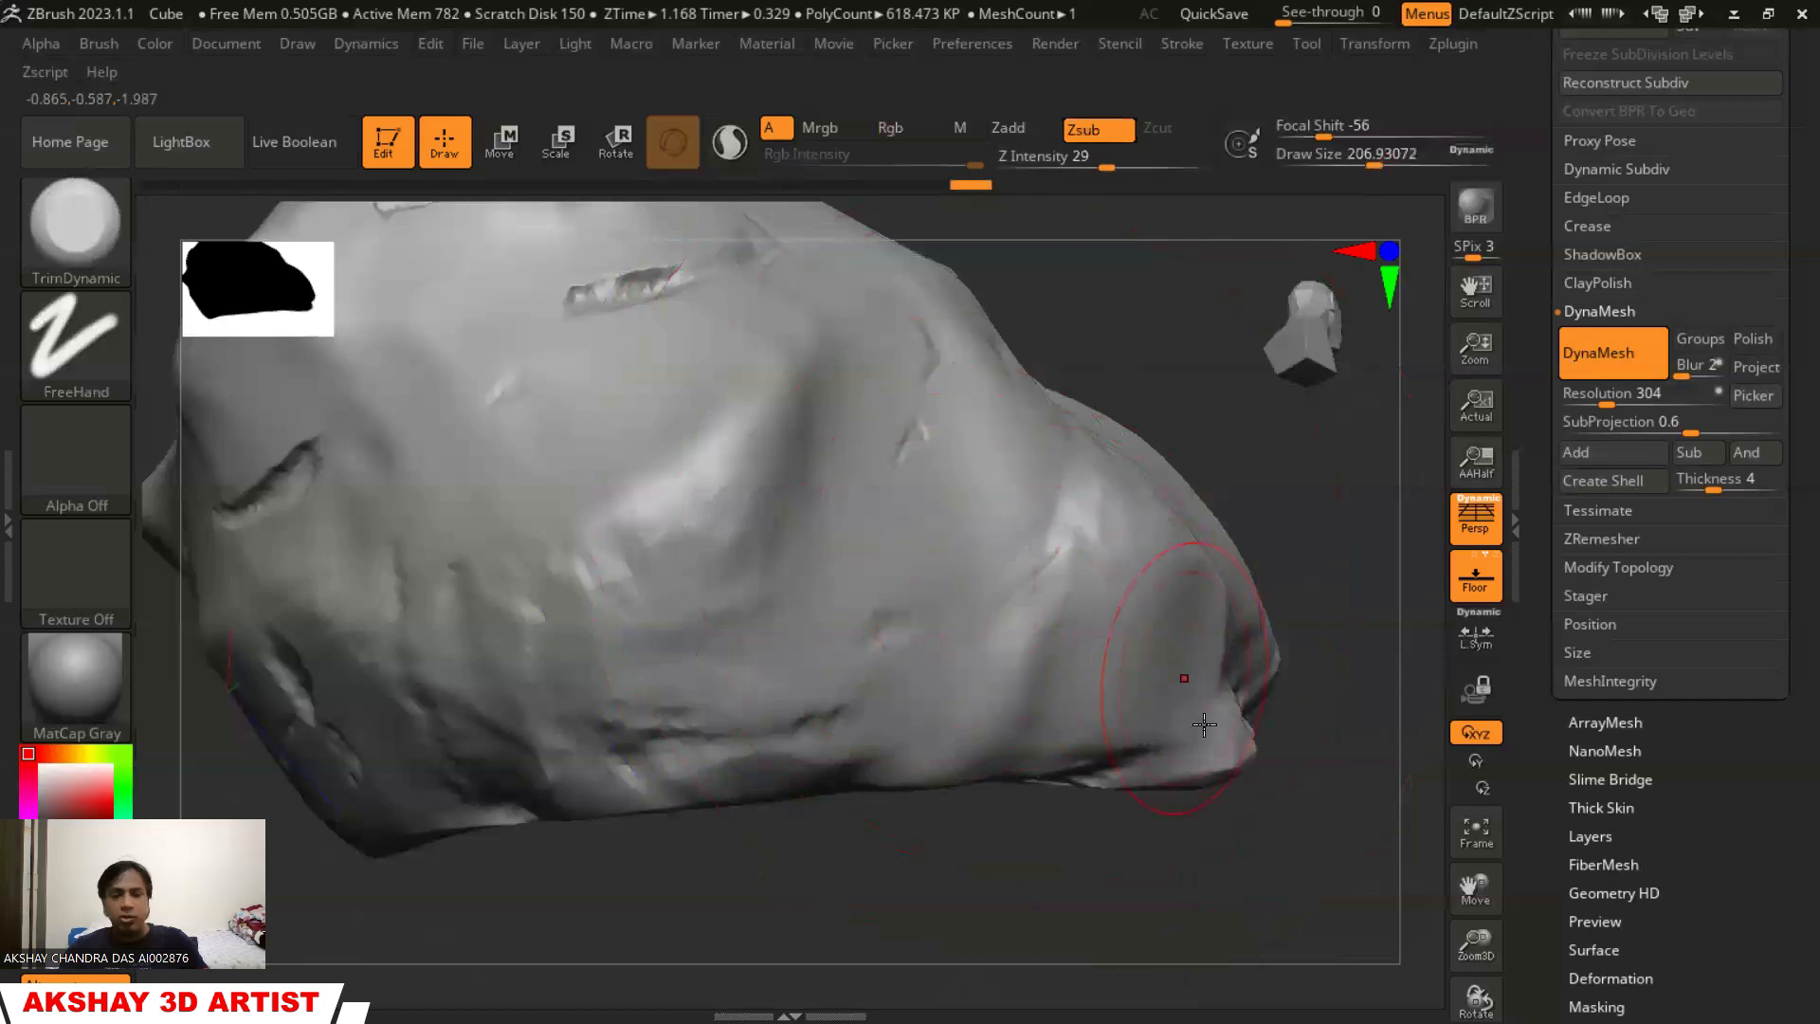
right_click_drag(1300, 777, 1171, 565, "ctrl")
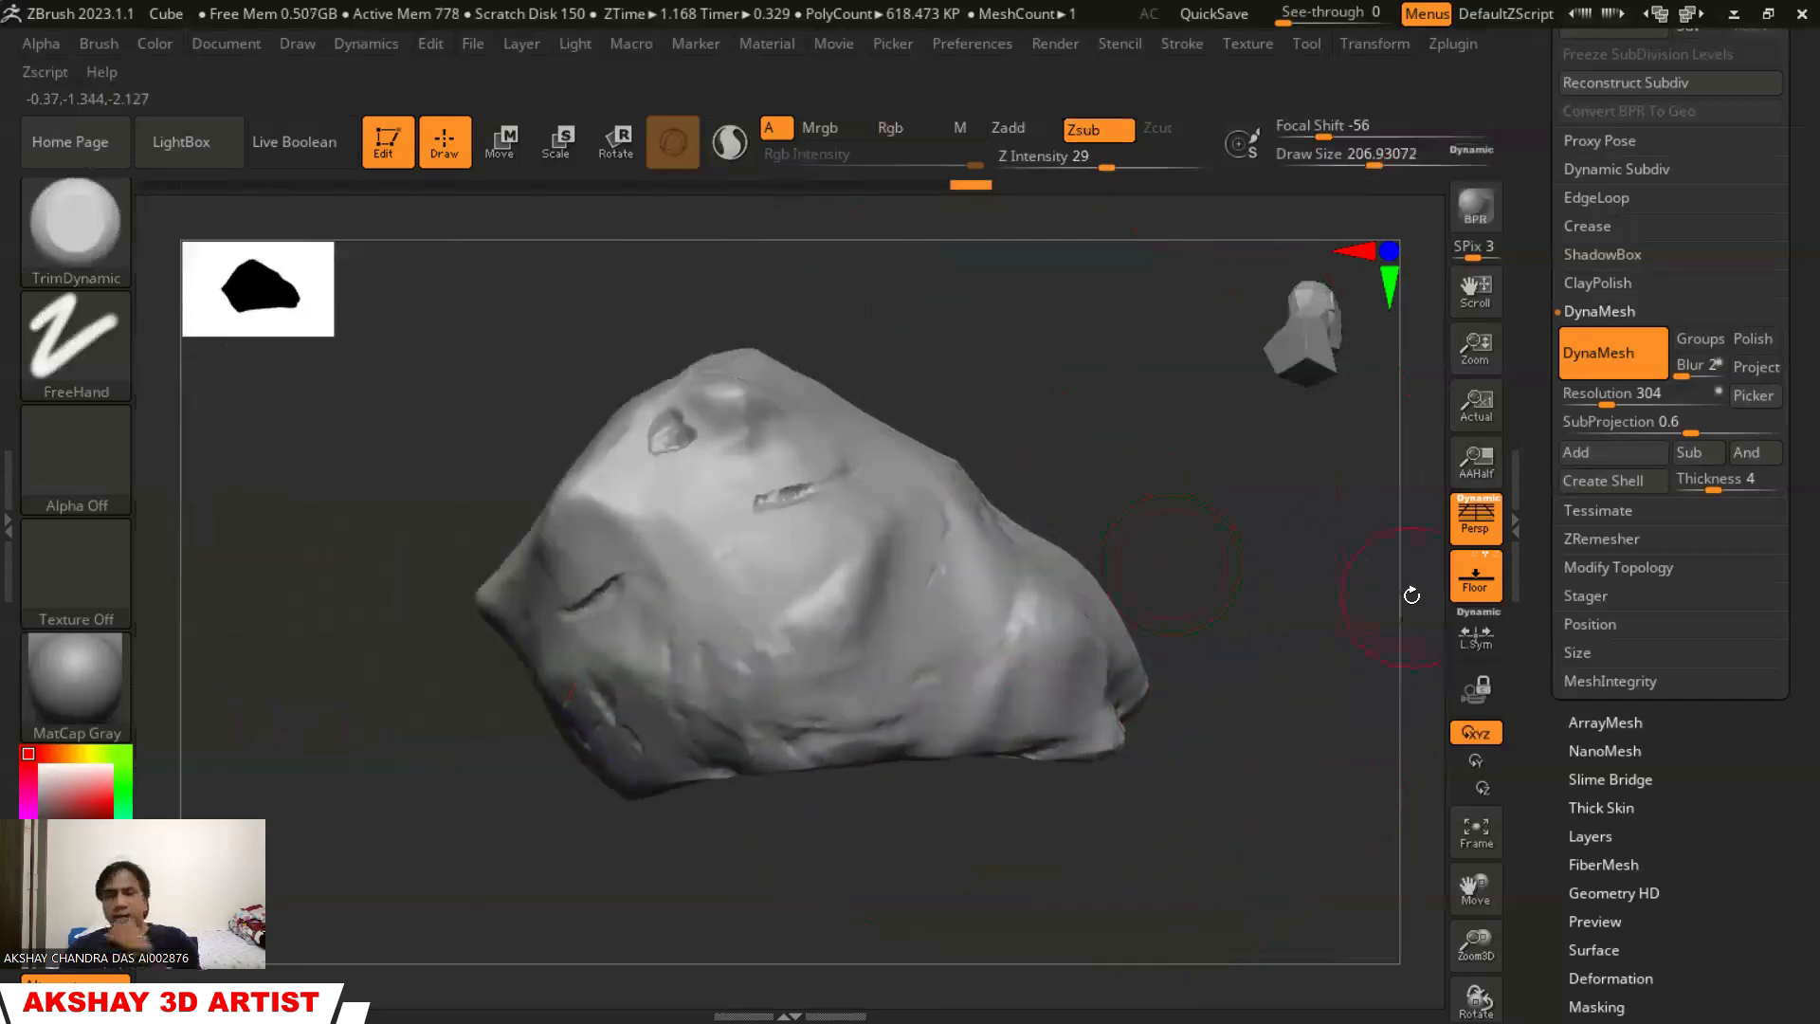
Enable surface noise on the rock, accepting the NoiseMaker settings with noise scale 1 and strength -0.00073
left_click_drag(1782, 744, 1782, 585)
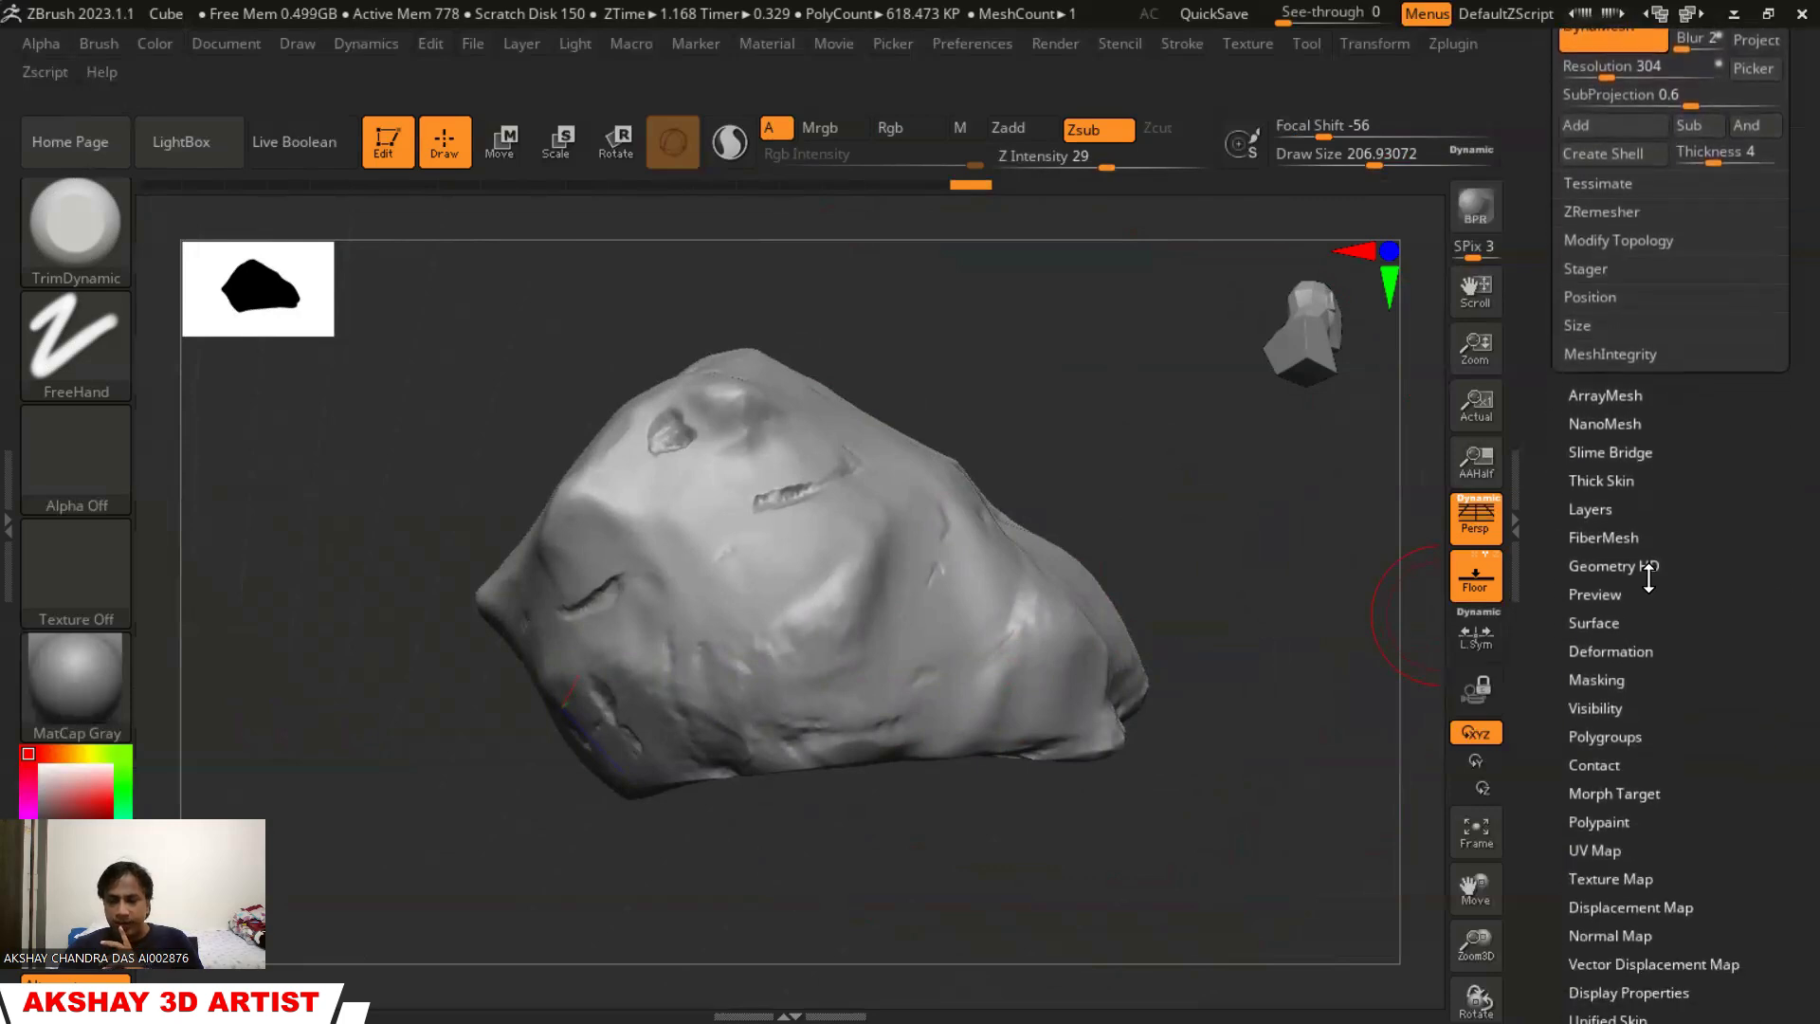
left_click(1592, 623)
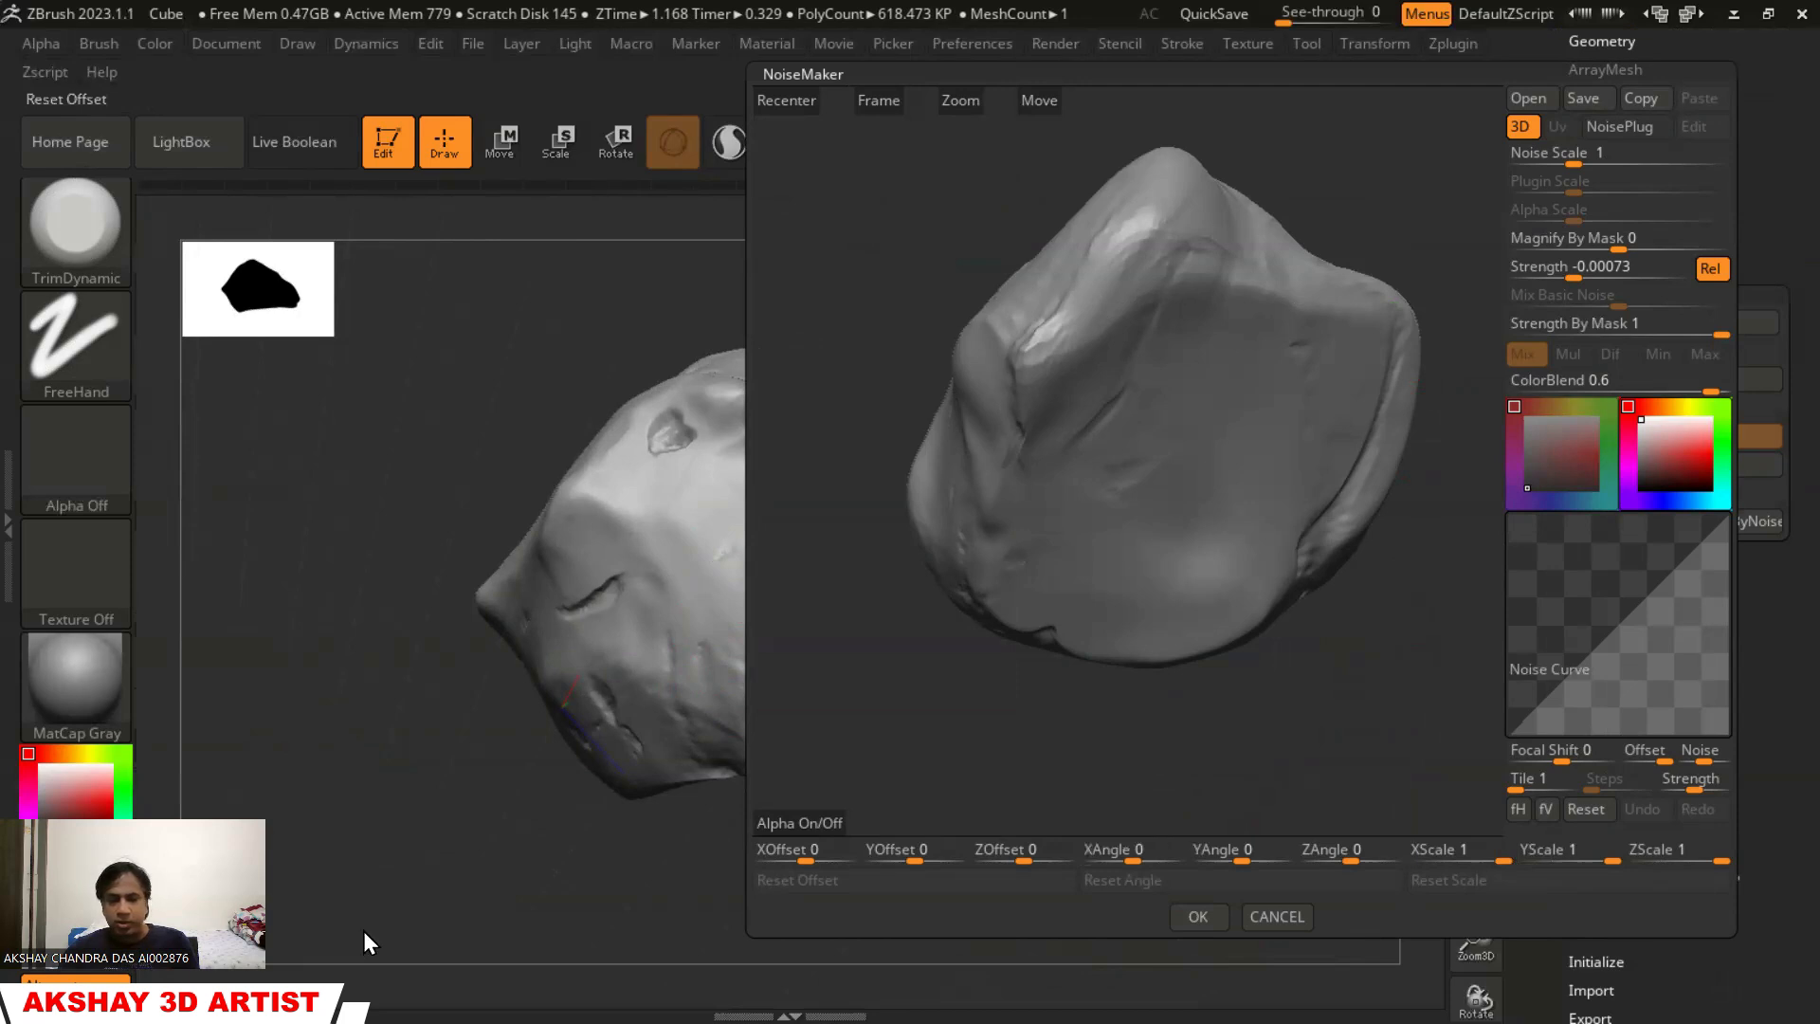
left_click(1198, 917)
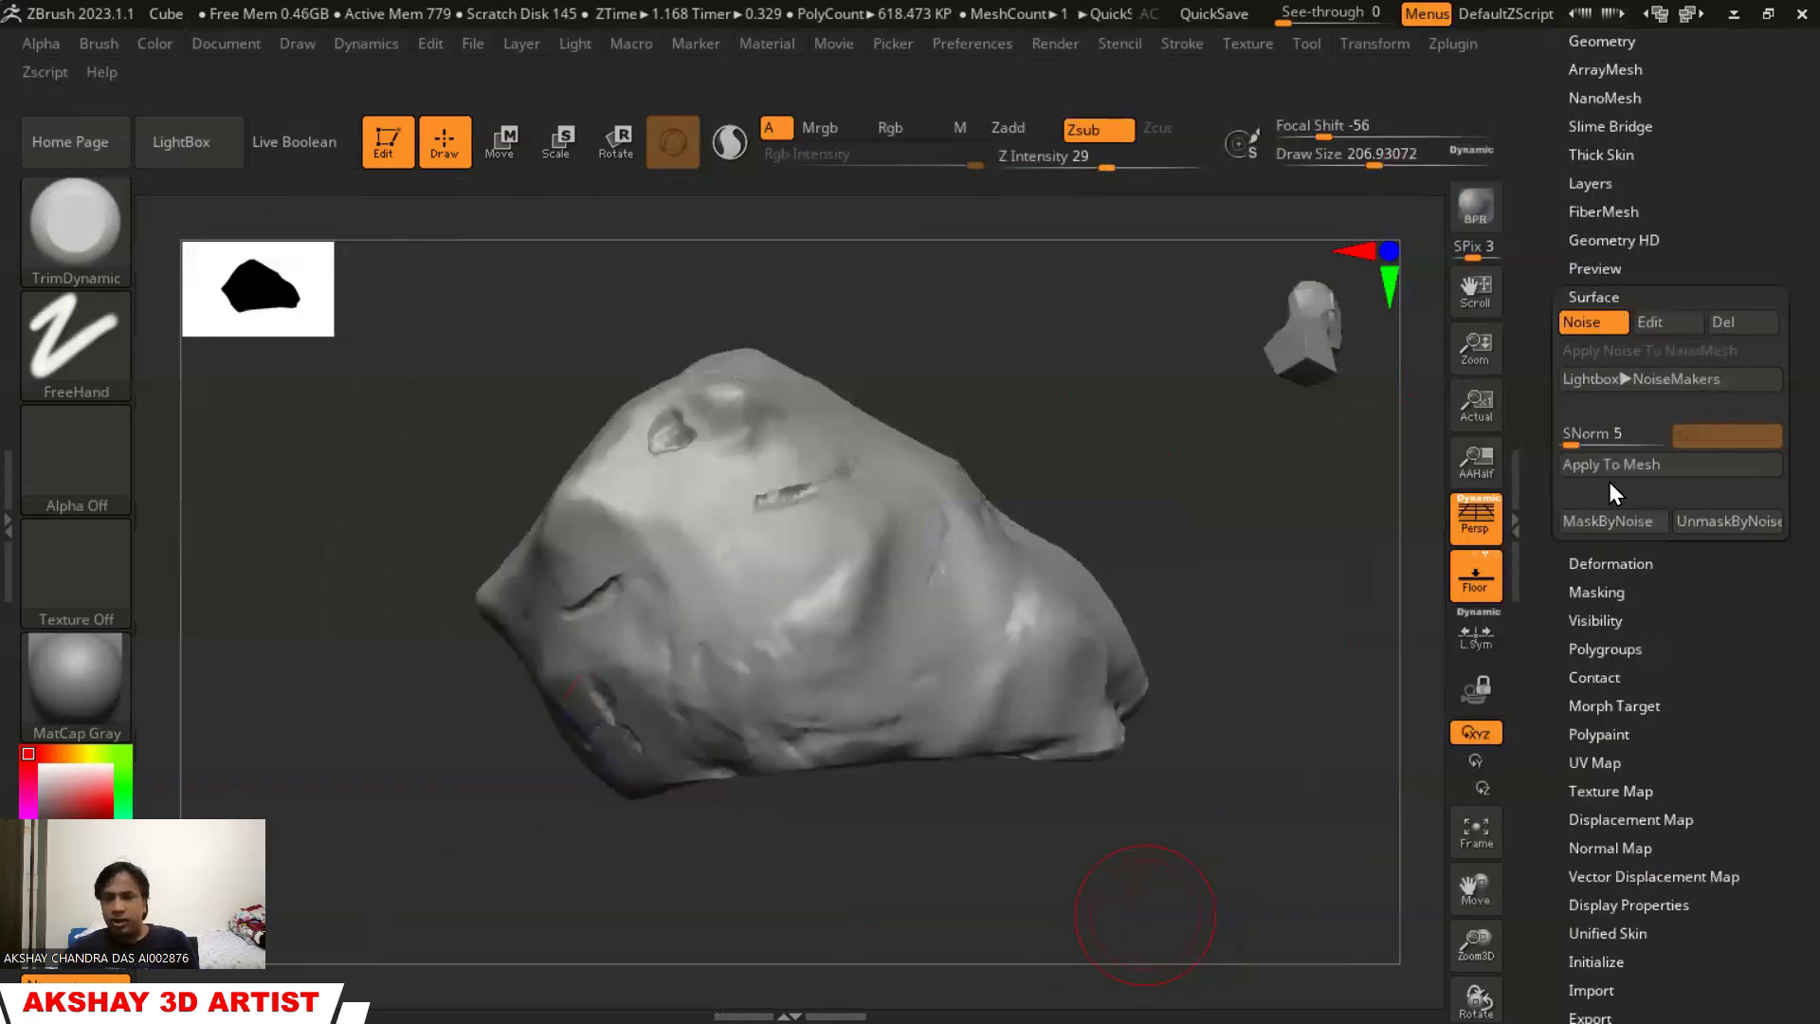
Try the Noise15 preset as surface noise on the rock and undo it
left_click(1653, 383)
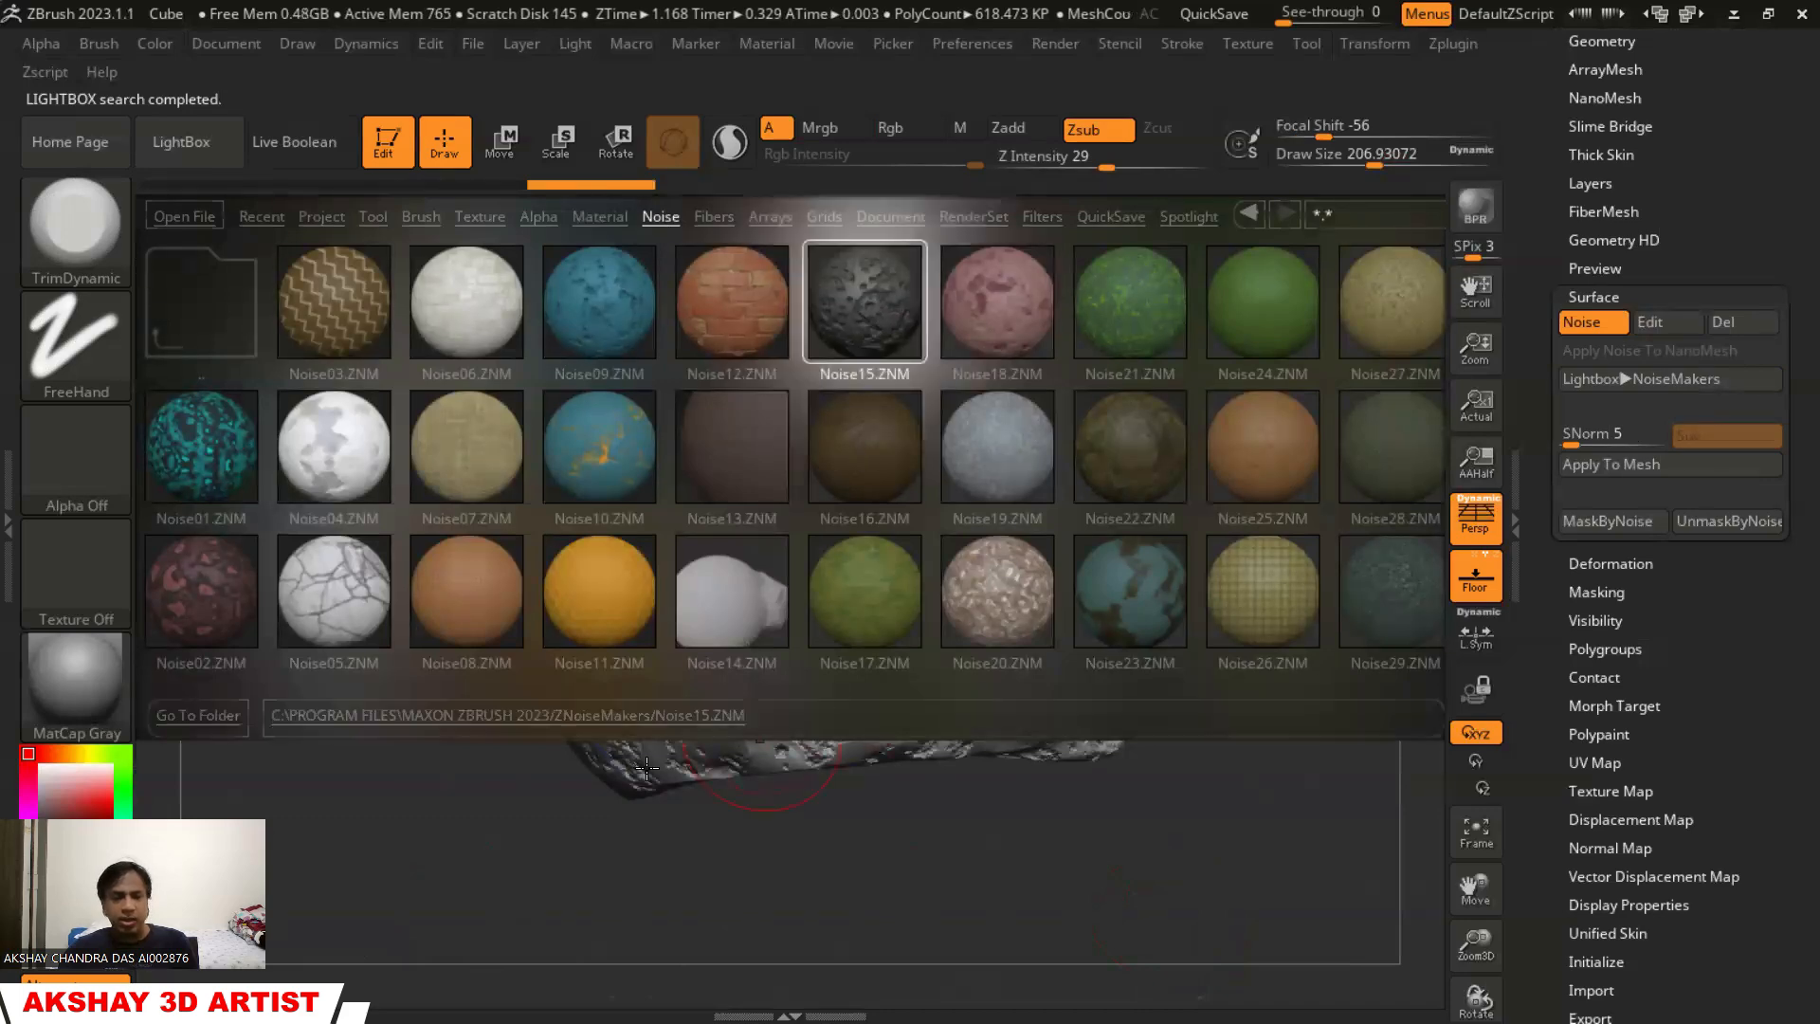
left_click(166, 147)
mouse_move(1217, 609)
left_mouse_down()
mouse_move(1277, 636)
mouse_move(1201, 624)
mouse_move(1231, 642)
left_mouse_up()
key("ctrl")
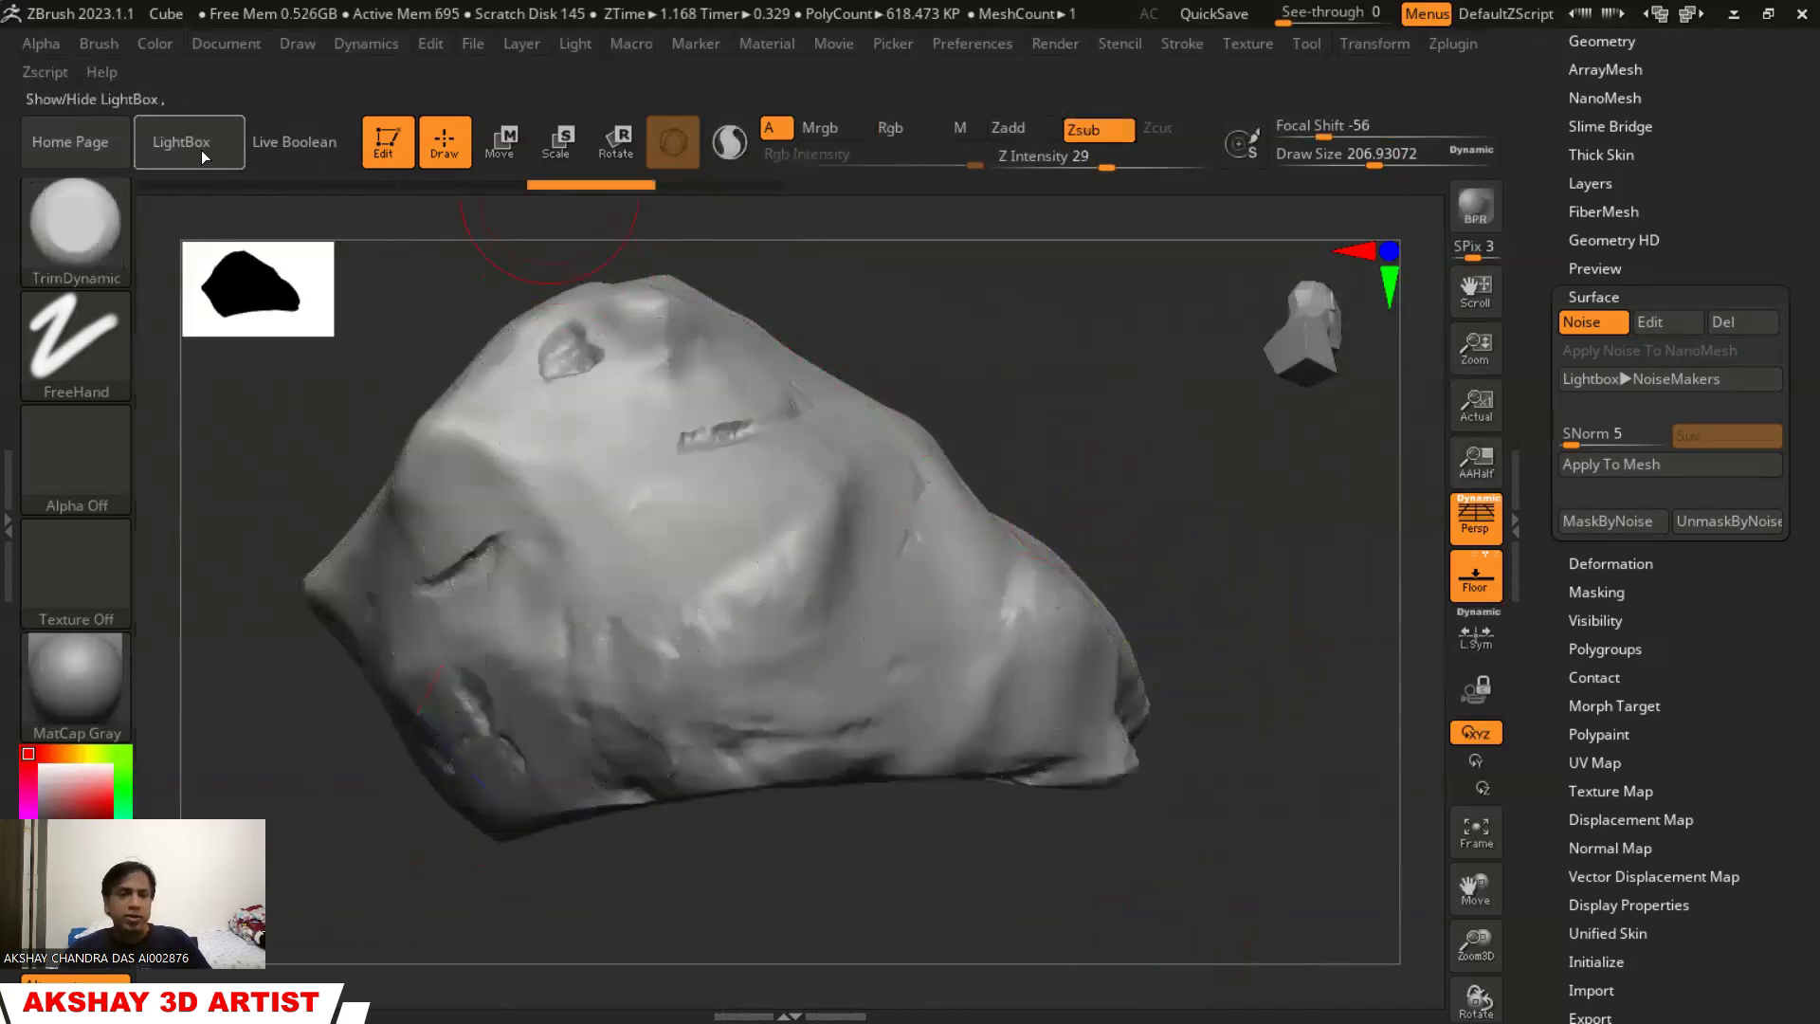
Preview the Noise05 crack preset on the rock, inspecting its surface from another side
left_click(181, 144)
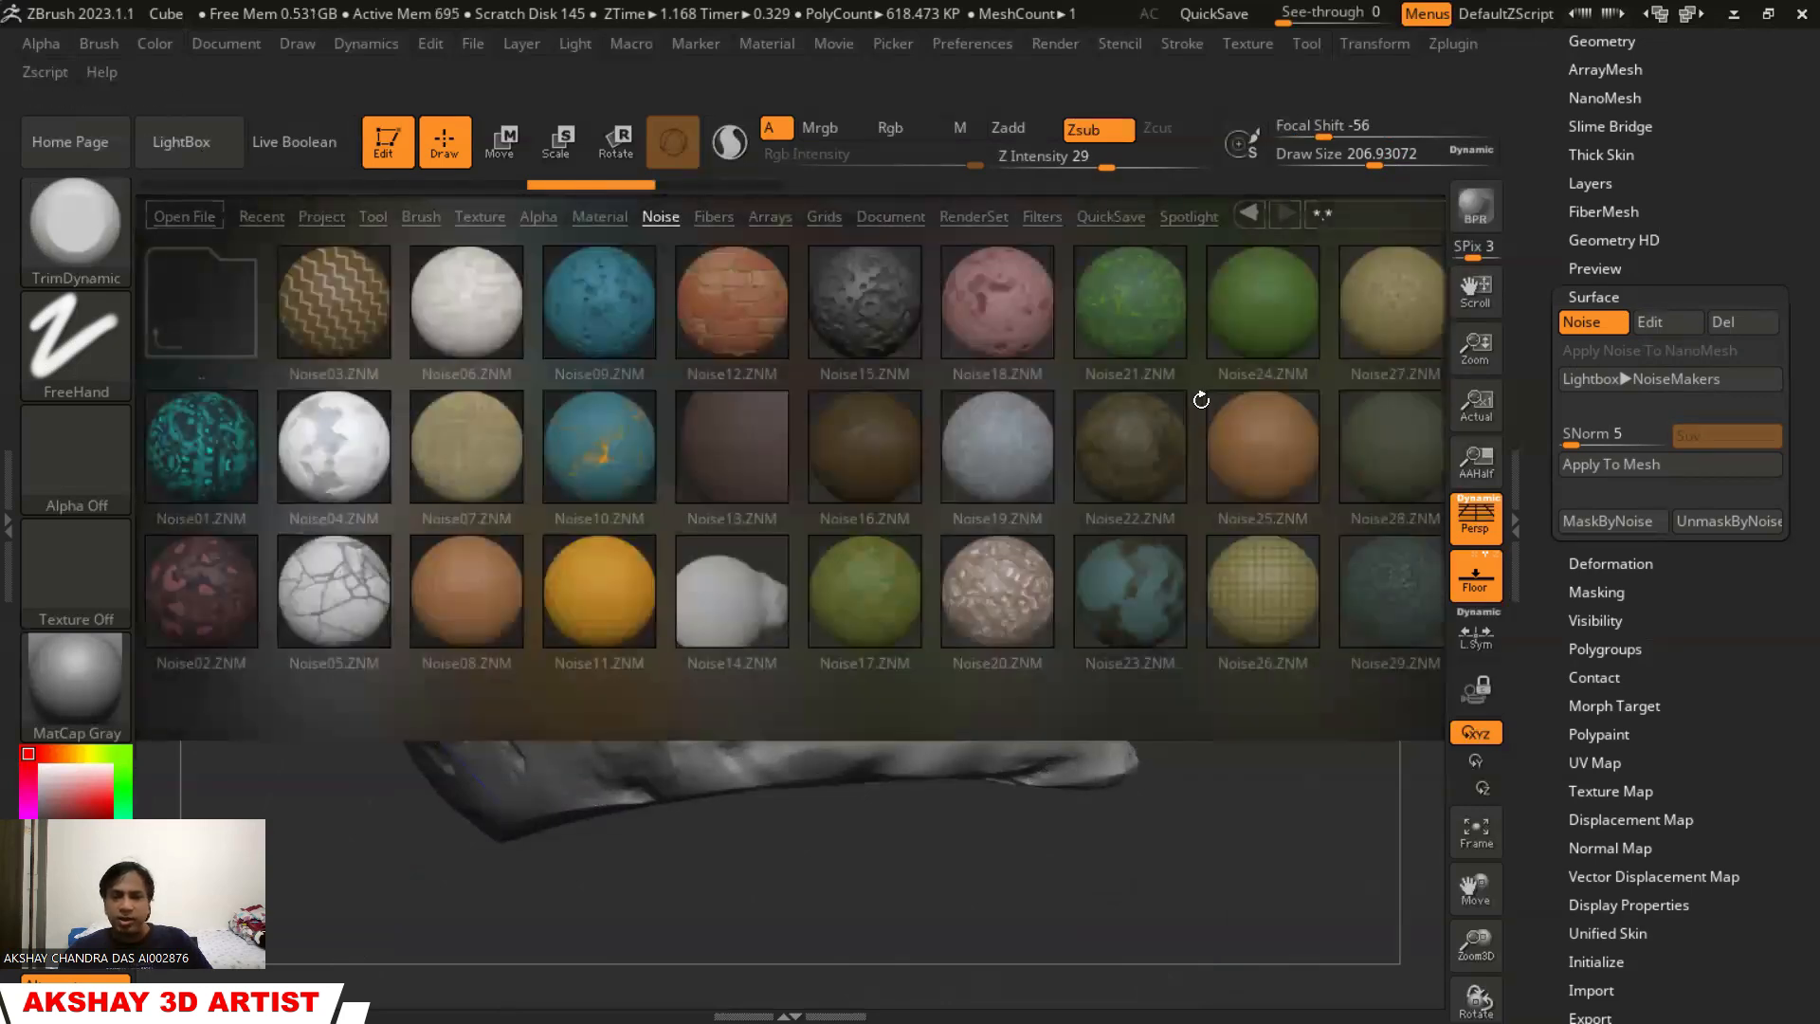
double_click(352, 594)
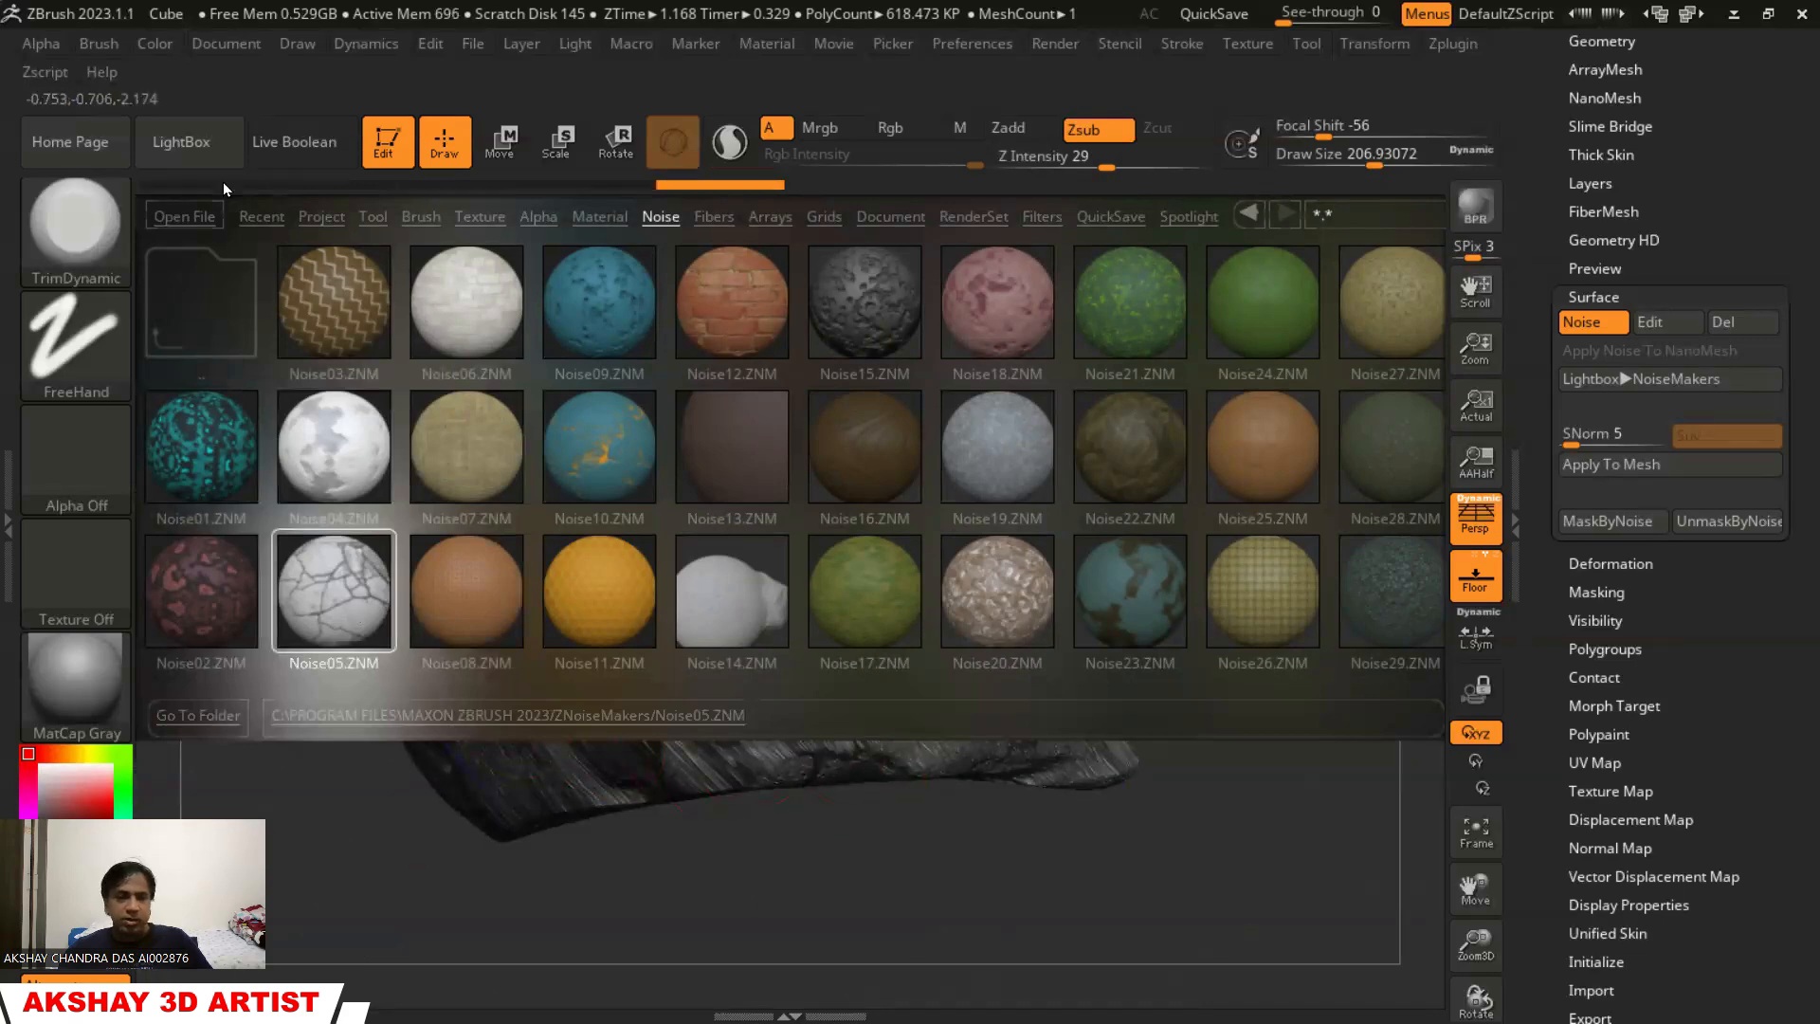
left_click(190, 149)
mouse_move(1075, 469)
left_mouse_down()
mouse_move(1215, 497)
mouse_move(1143, 478)
mouse_move(1111, 520)
mouse_move(1276, 596)
mouse_move(1178, 605)
mouse_move(1071, 663)
mouse_move(1271, 670)
mouse_move(1313, 664)
mouse_move(1327, 634)
left_mouse_up()
key("super")
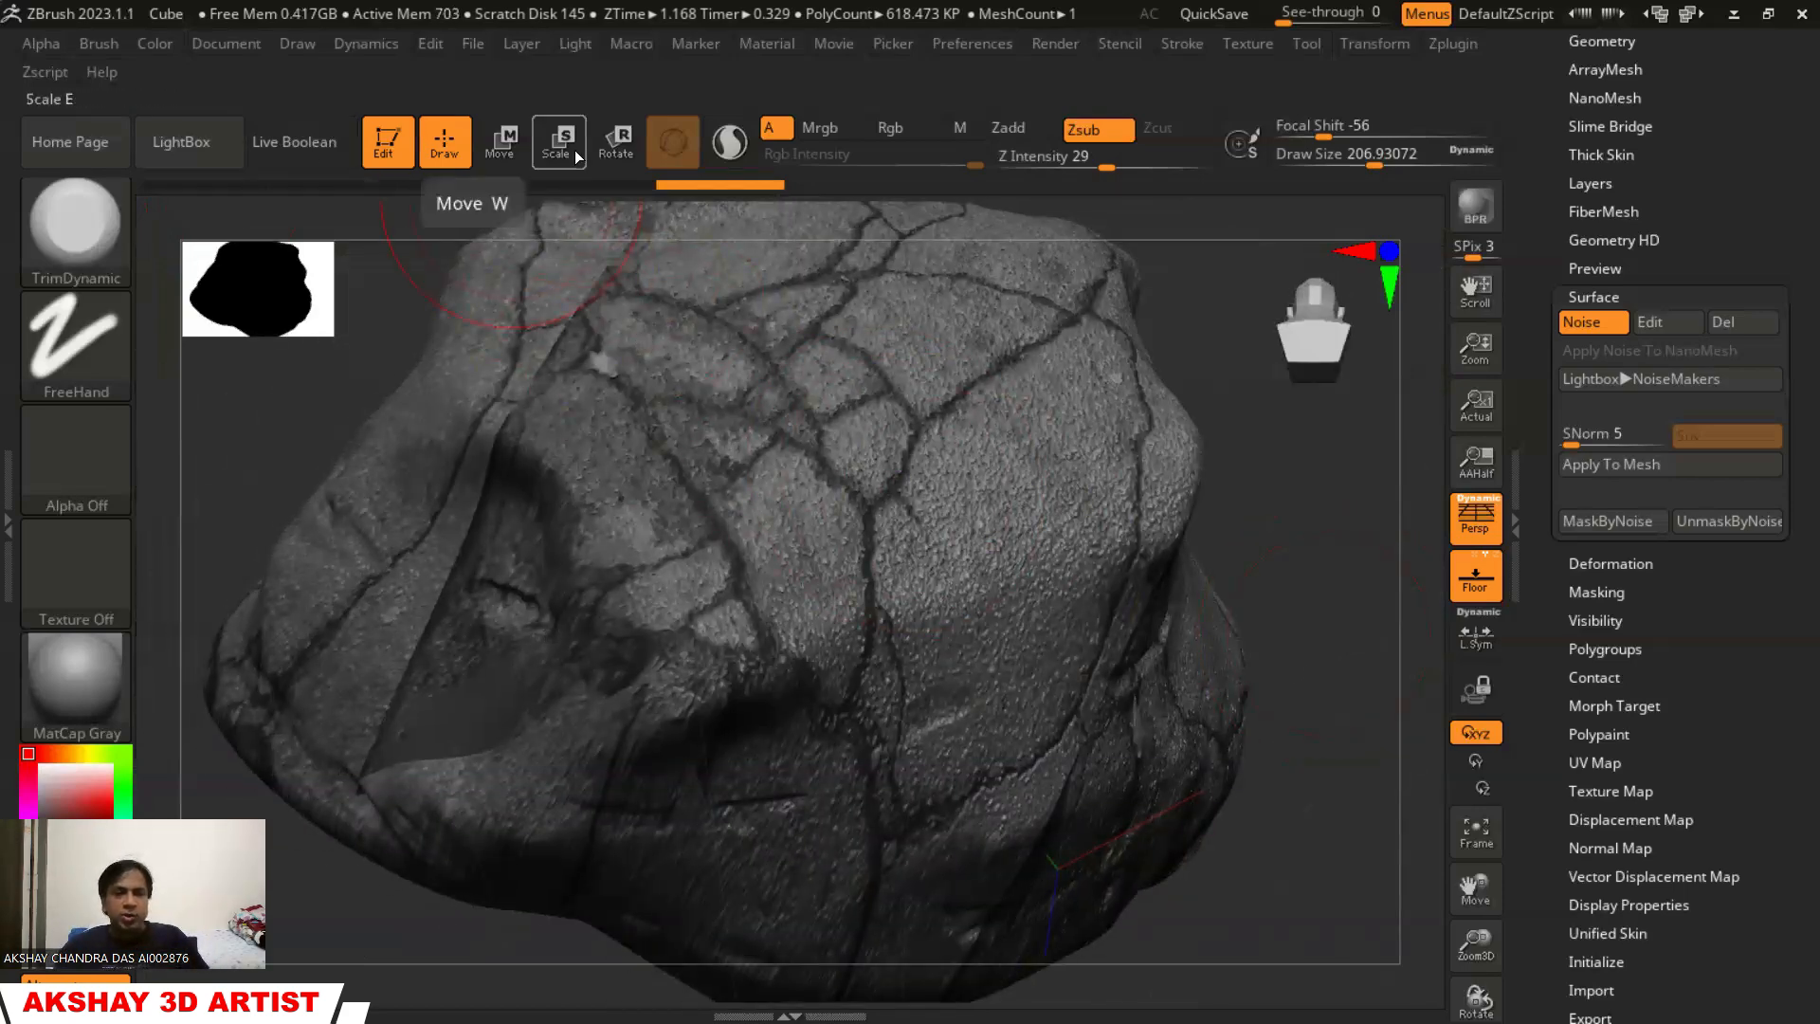
Load the Noise04 preset as the rock's surface noise and apply it to the mesh
left_click(165, 148)
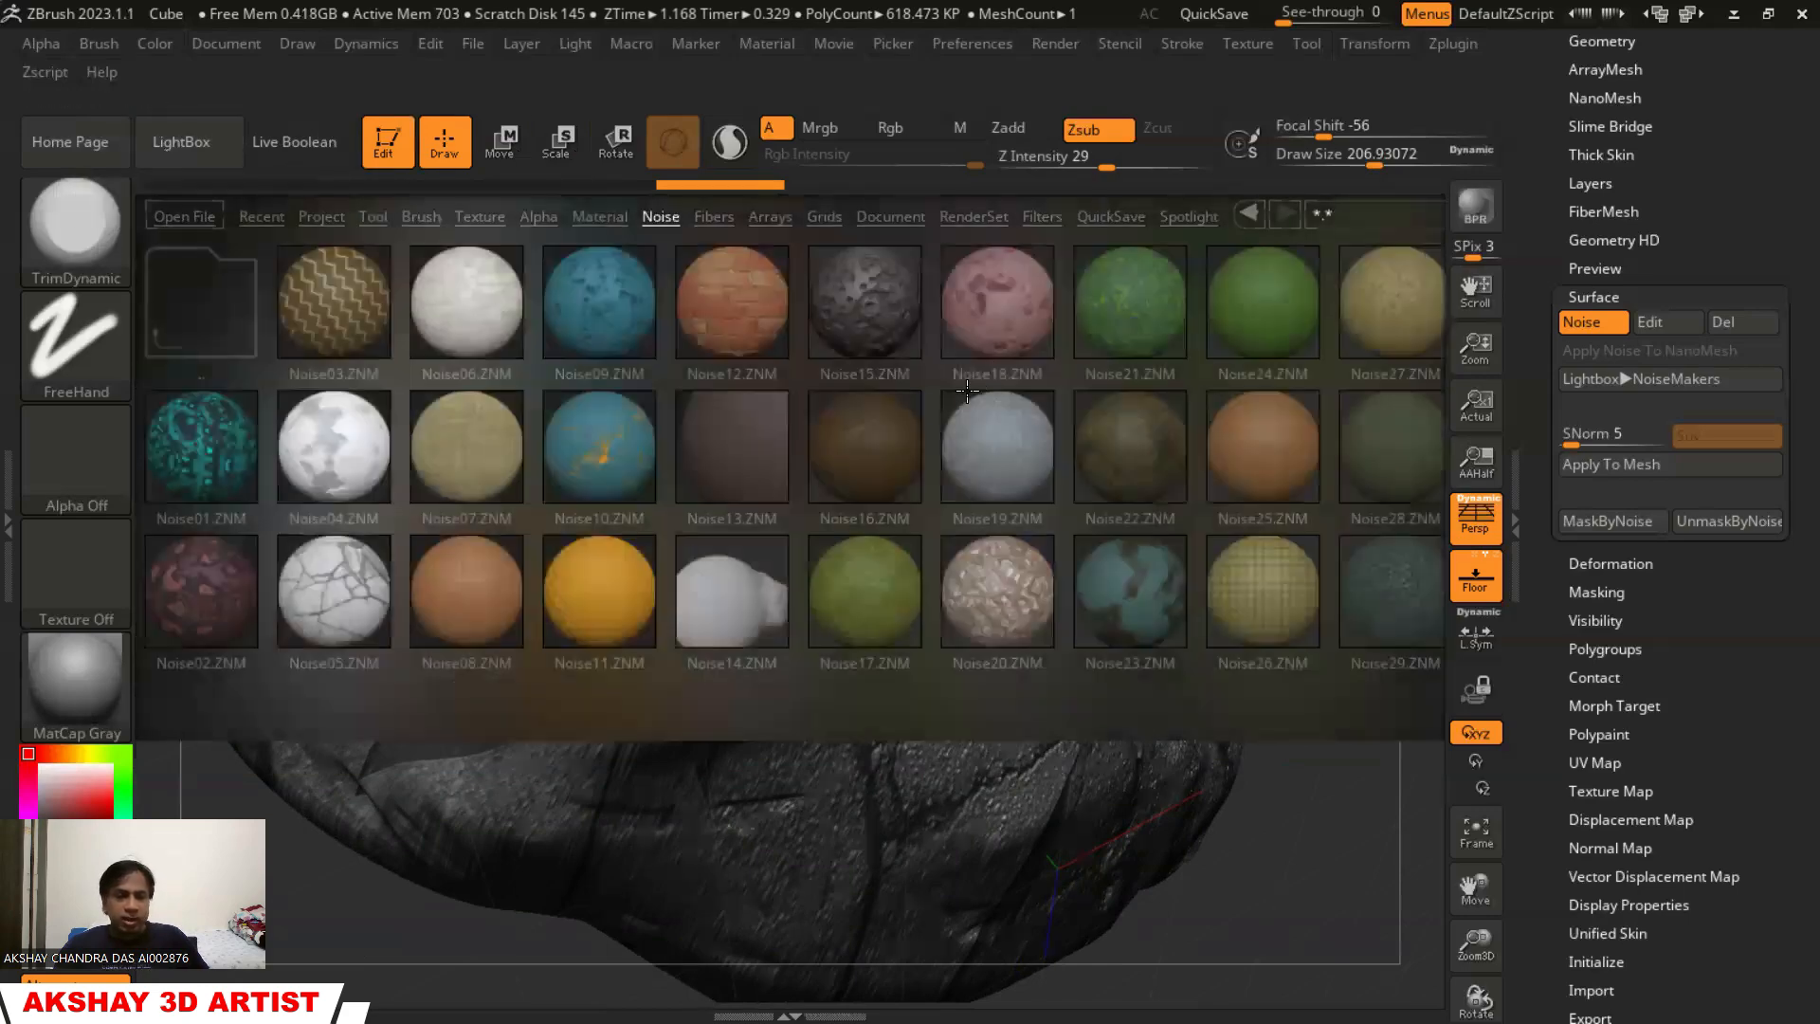
double_click(338, 461)
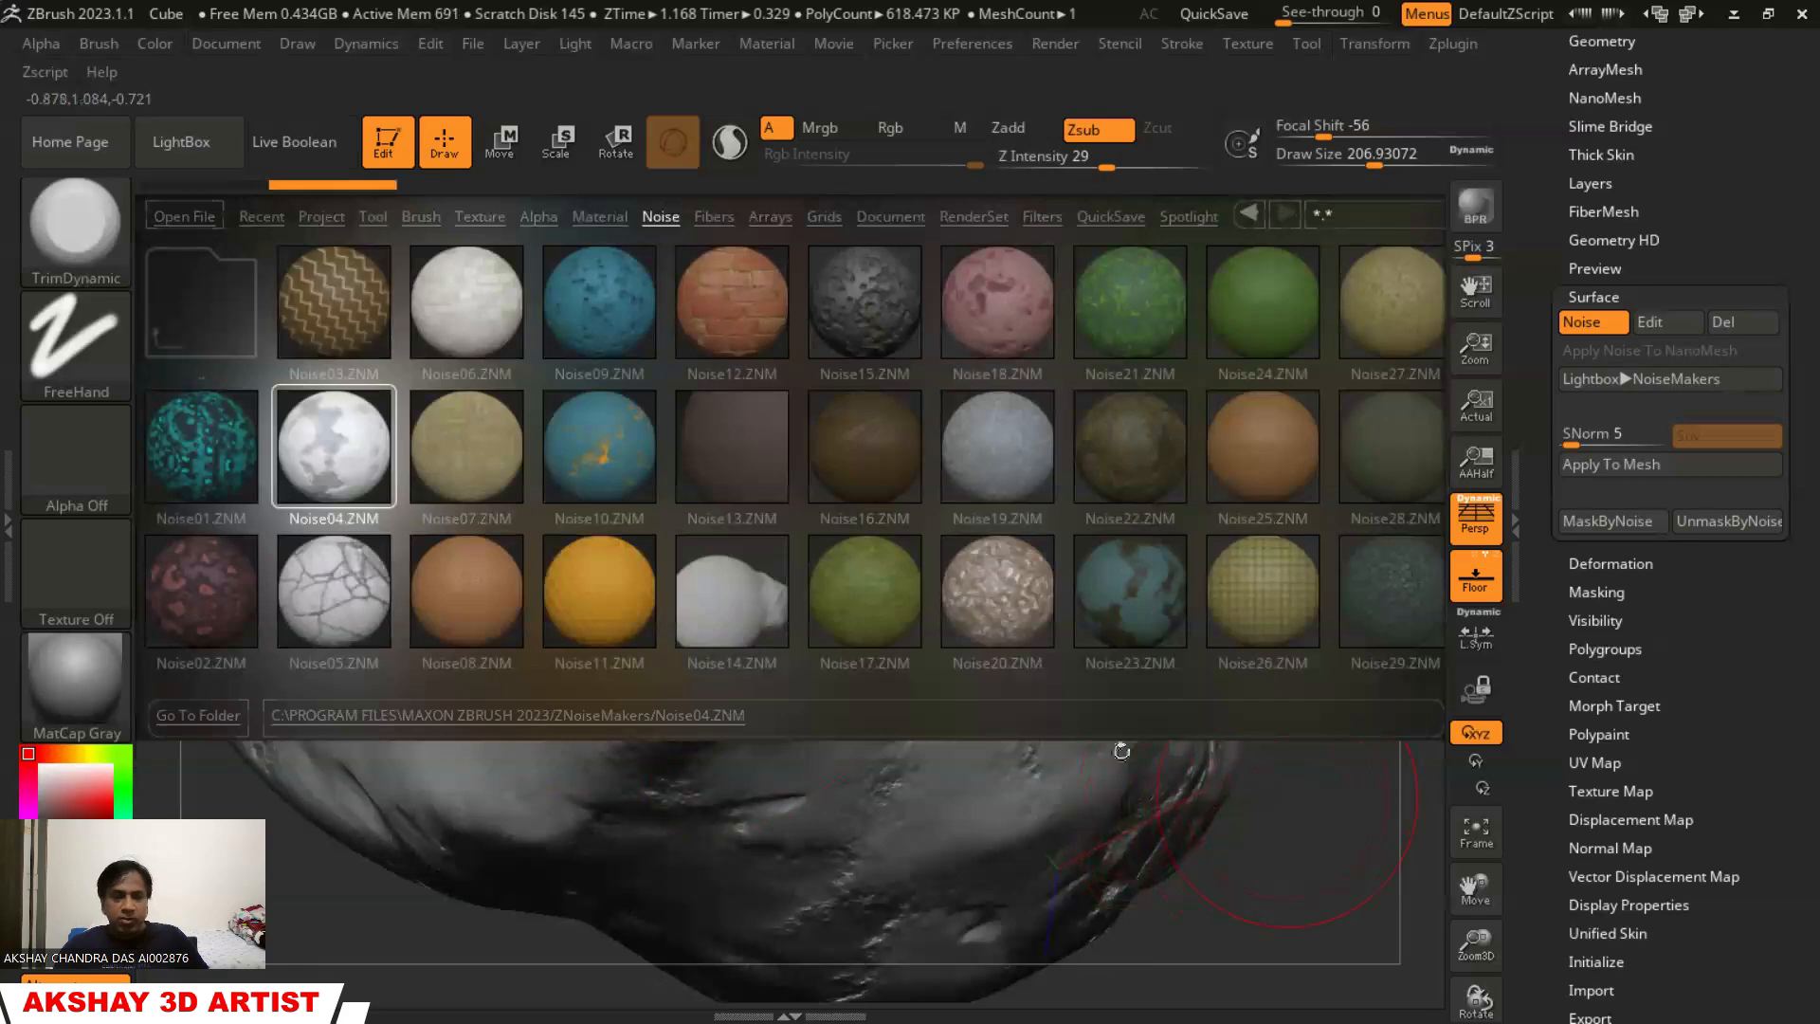
left_click(195, 138)
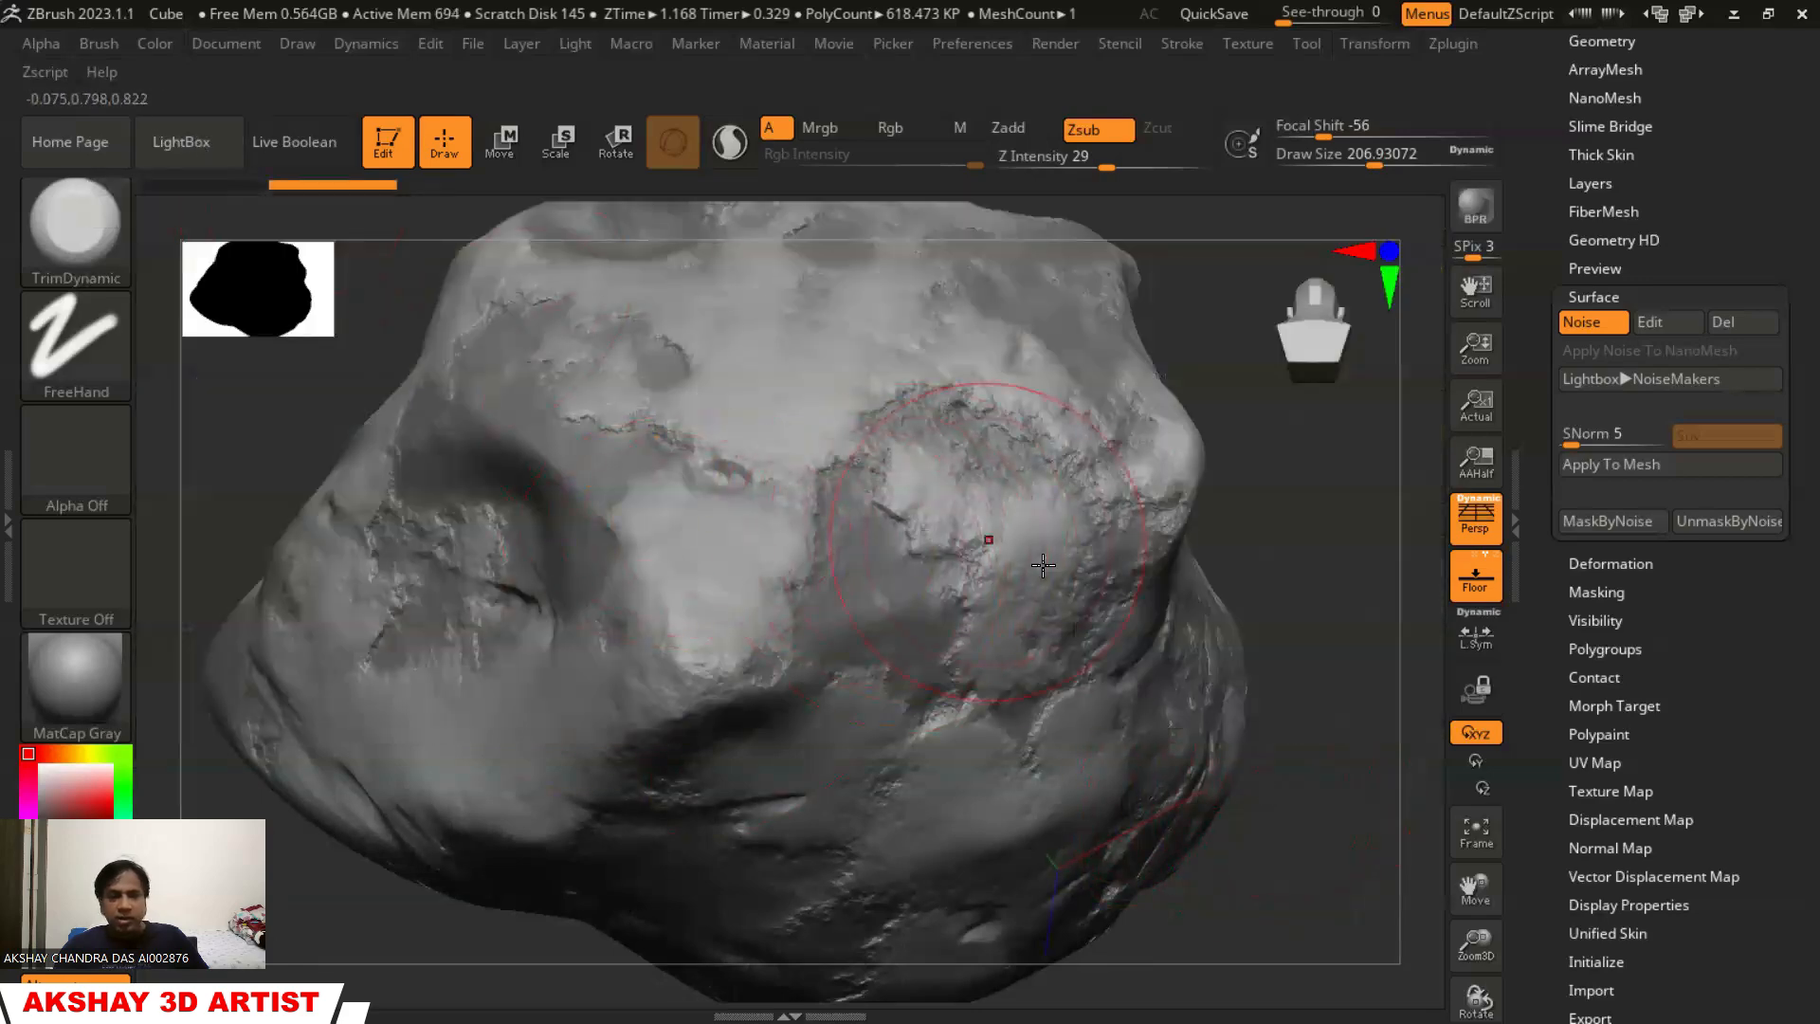
left_click_drag(1258, 578, 1204, 563)
left_click_drag(1180, 563, 1178, 568)
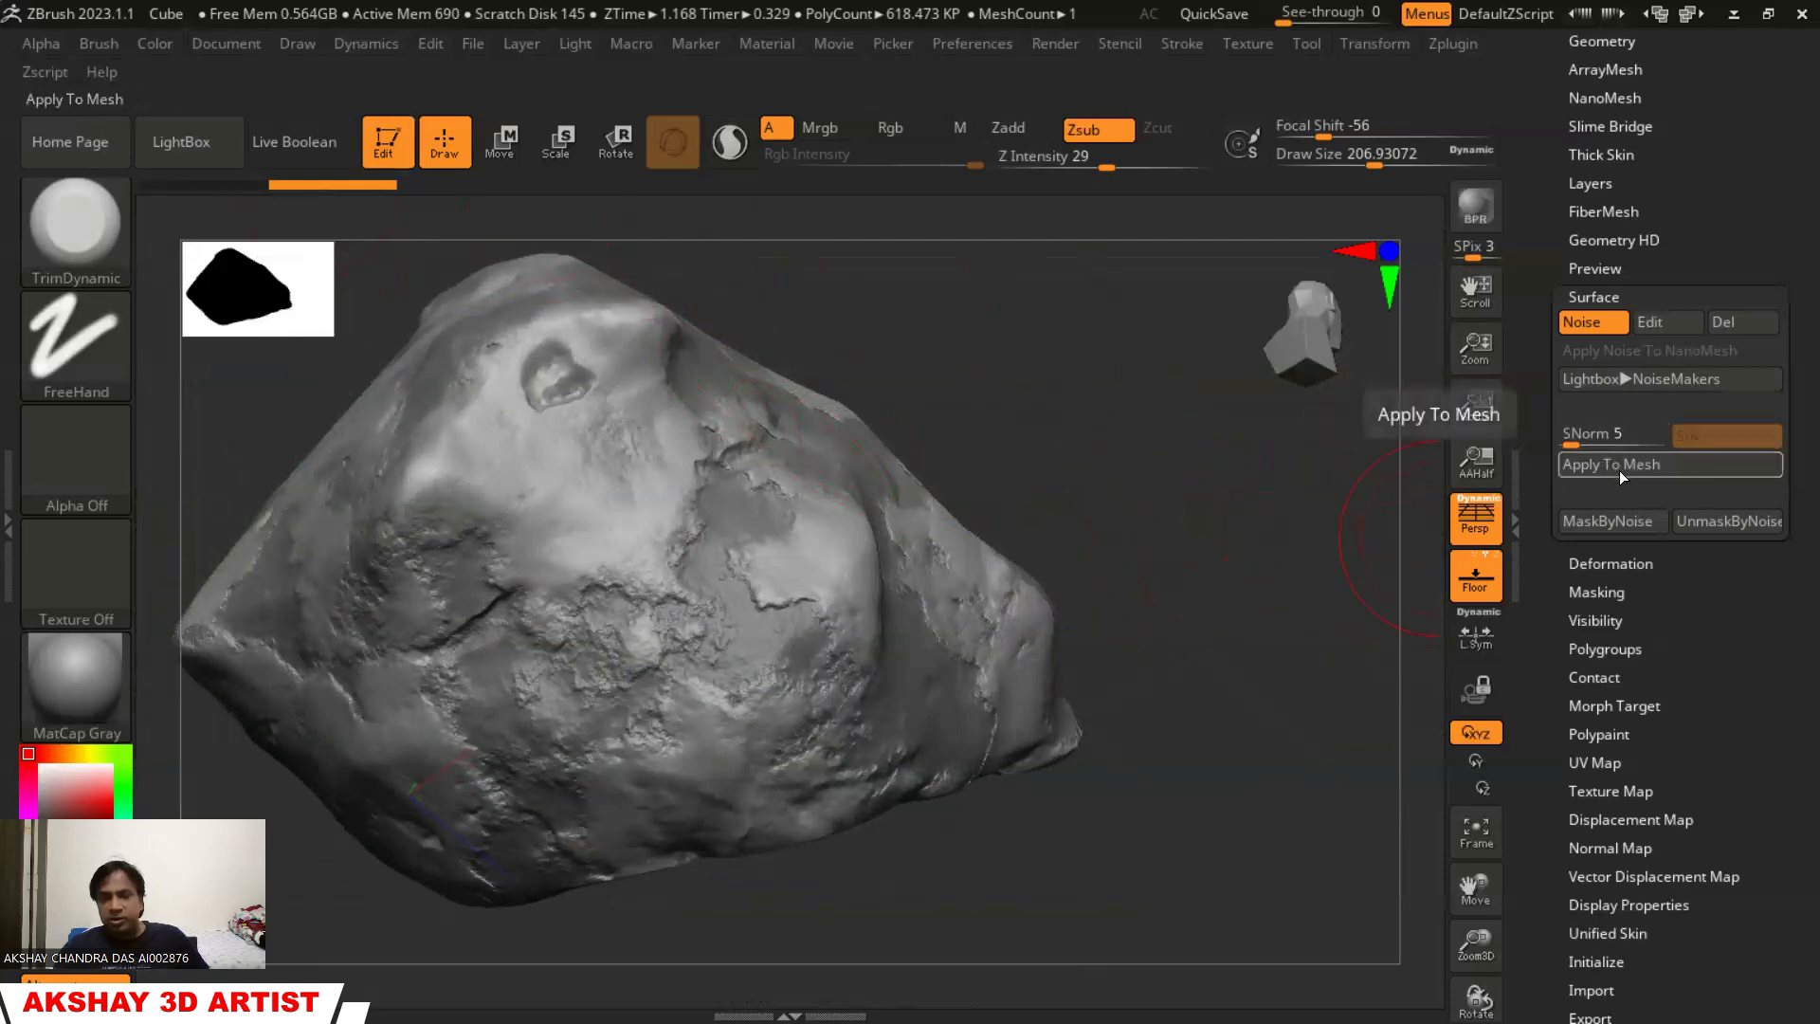
left_click(1593, 469)
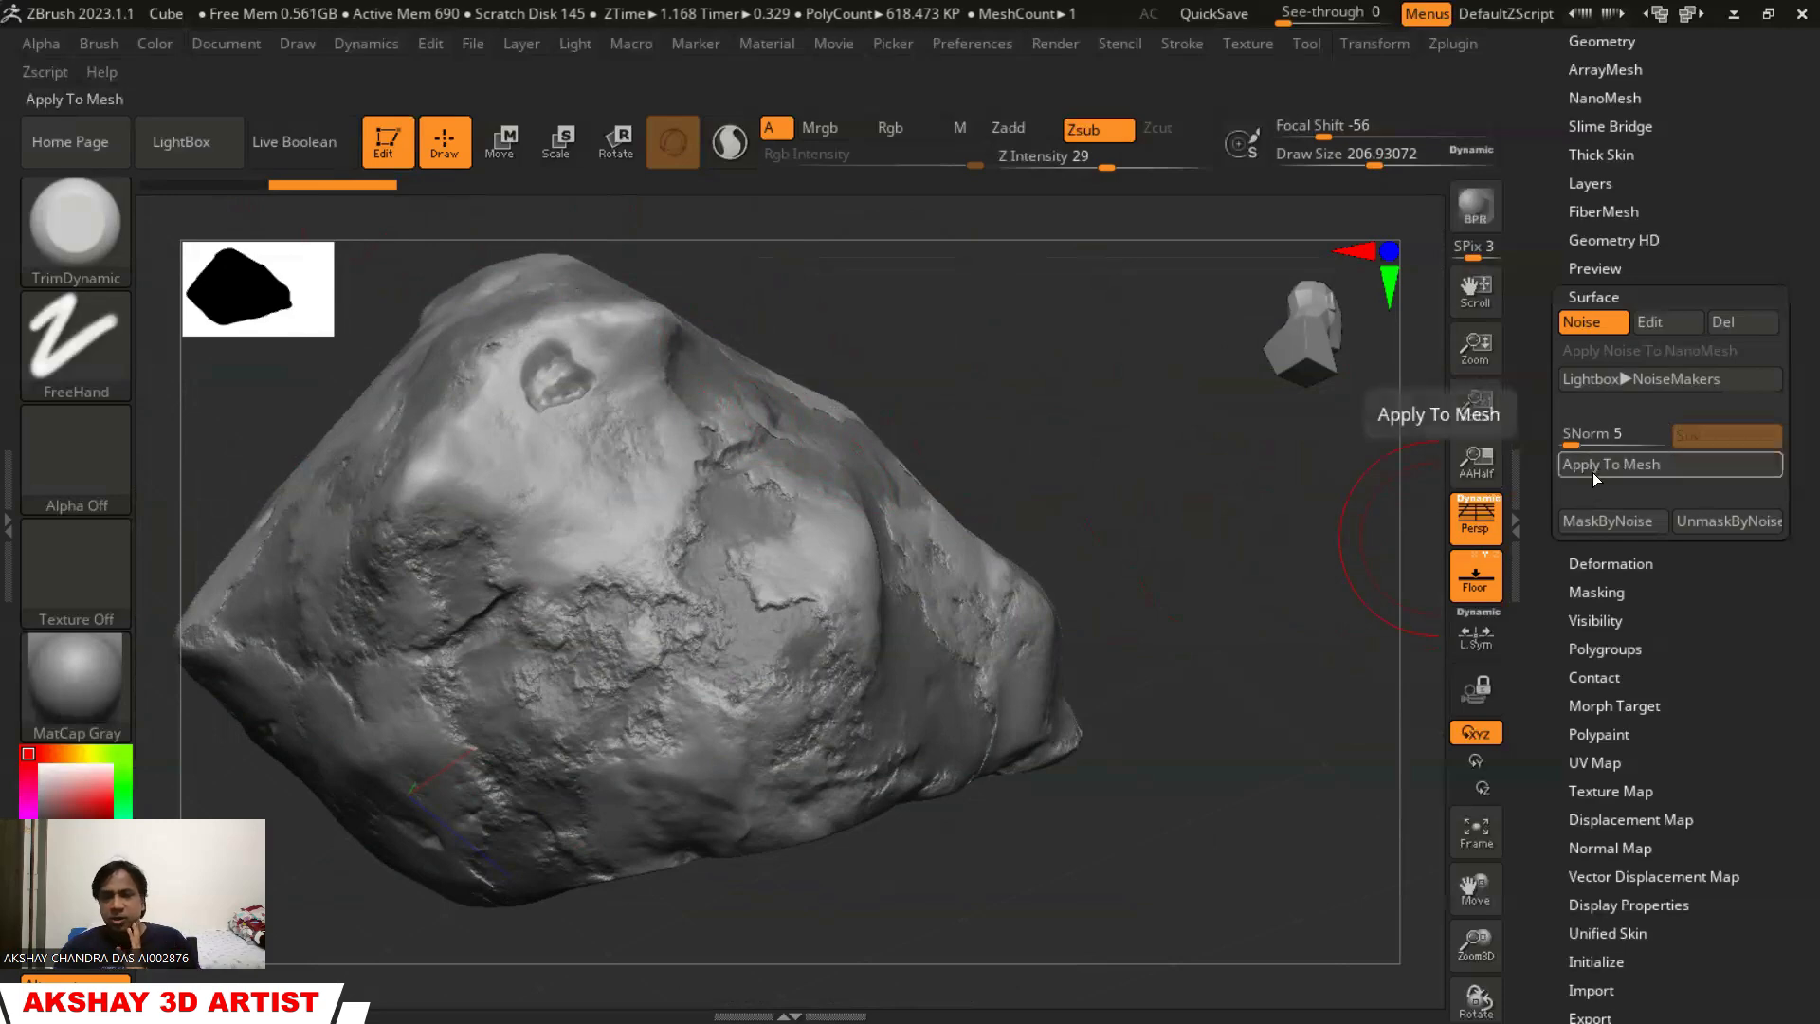
mouse_move(1187, 537)
left_mouse_down()
mouse_move(1237, 481)
mouse_move(1186, 549)
left_mouse_up()
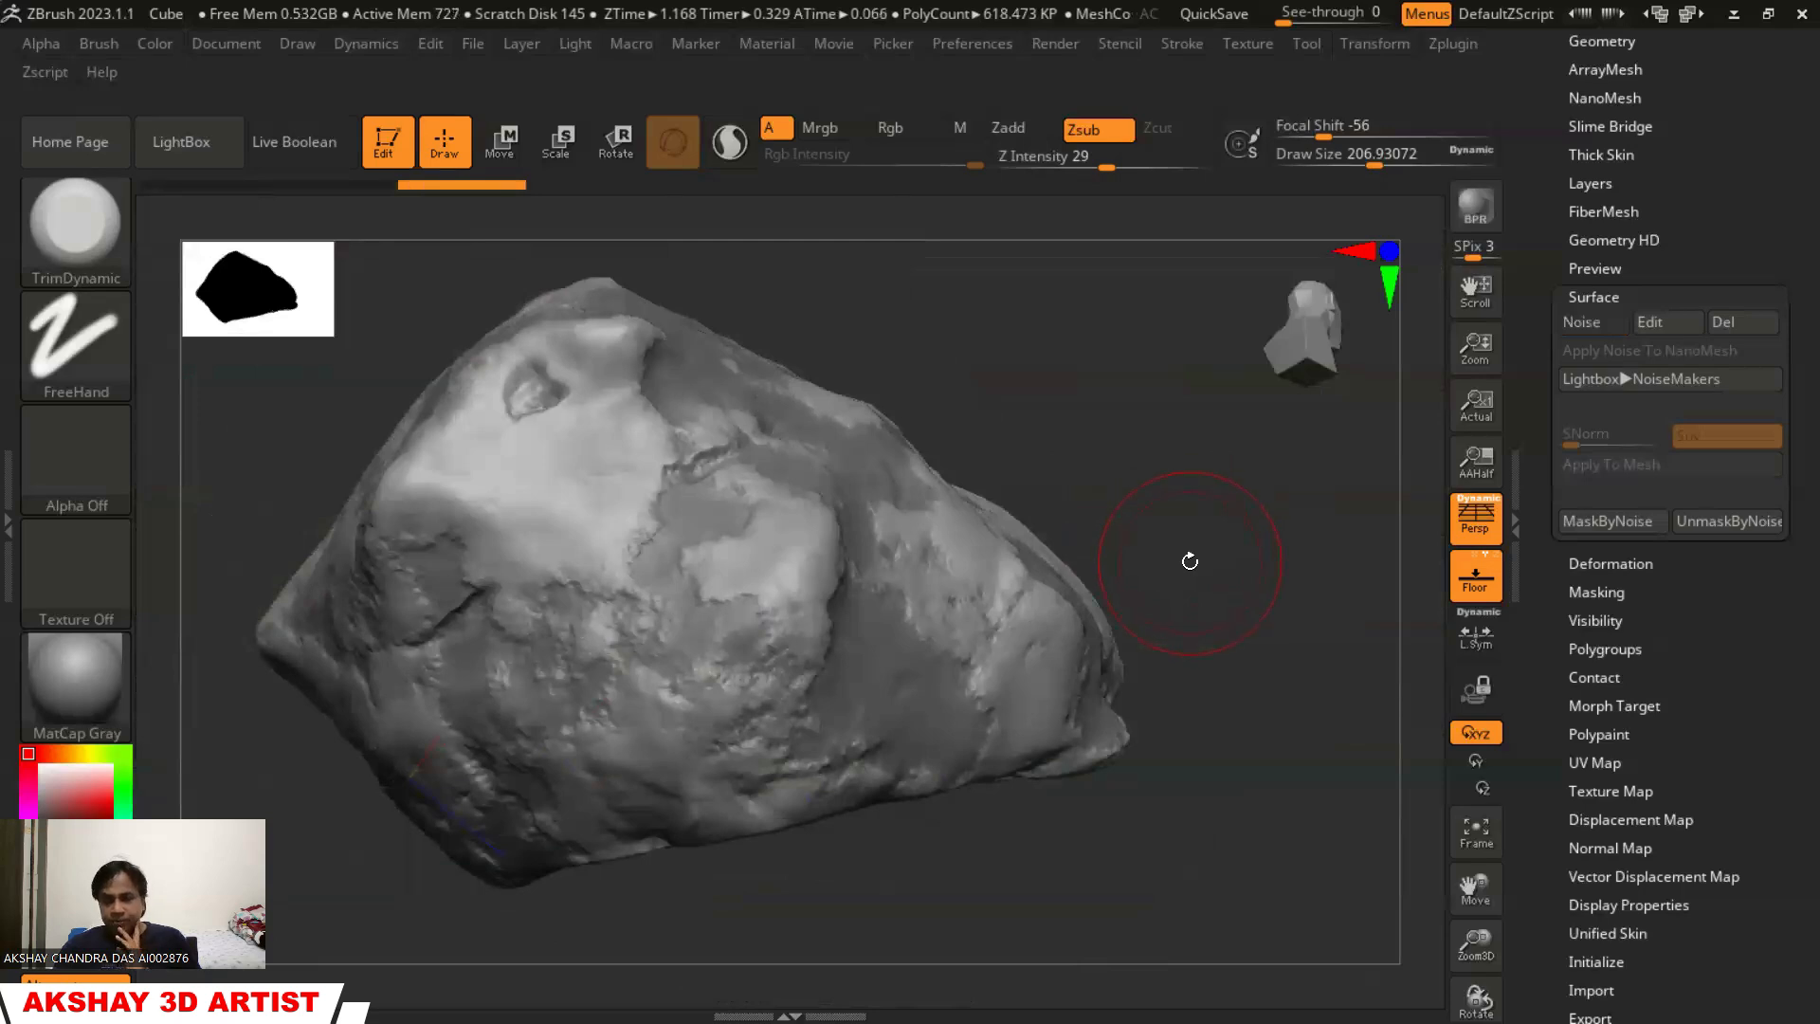
Try applying the Noise05 crack preset to the mesh over the existing noise detail, and undo it
left_click(1588, 327)
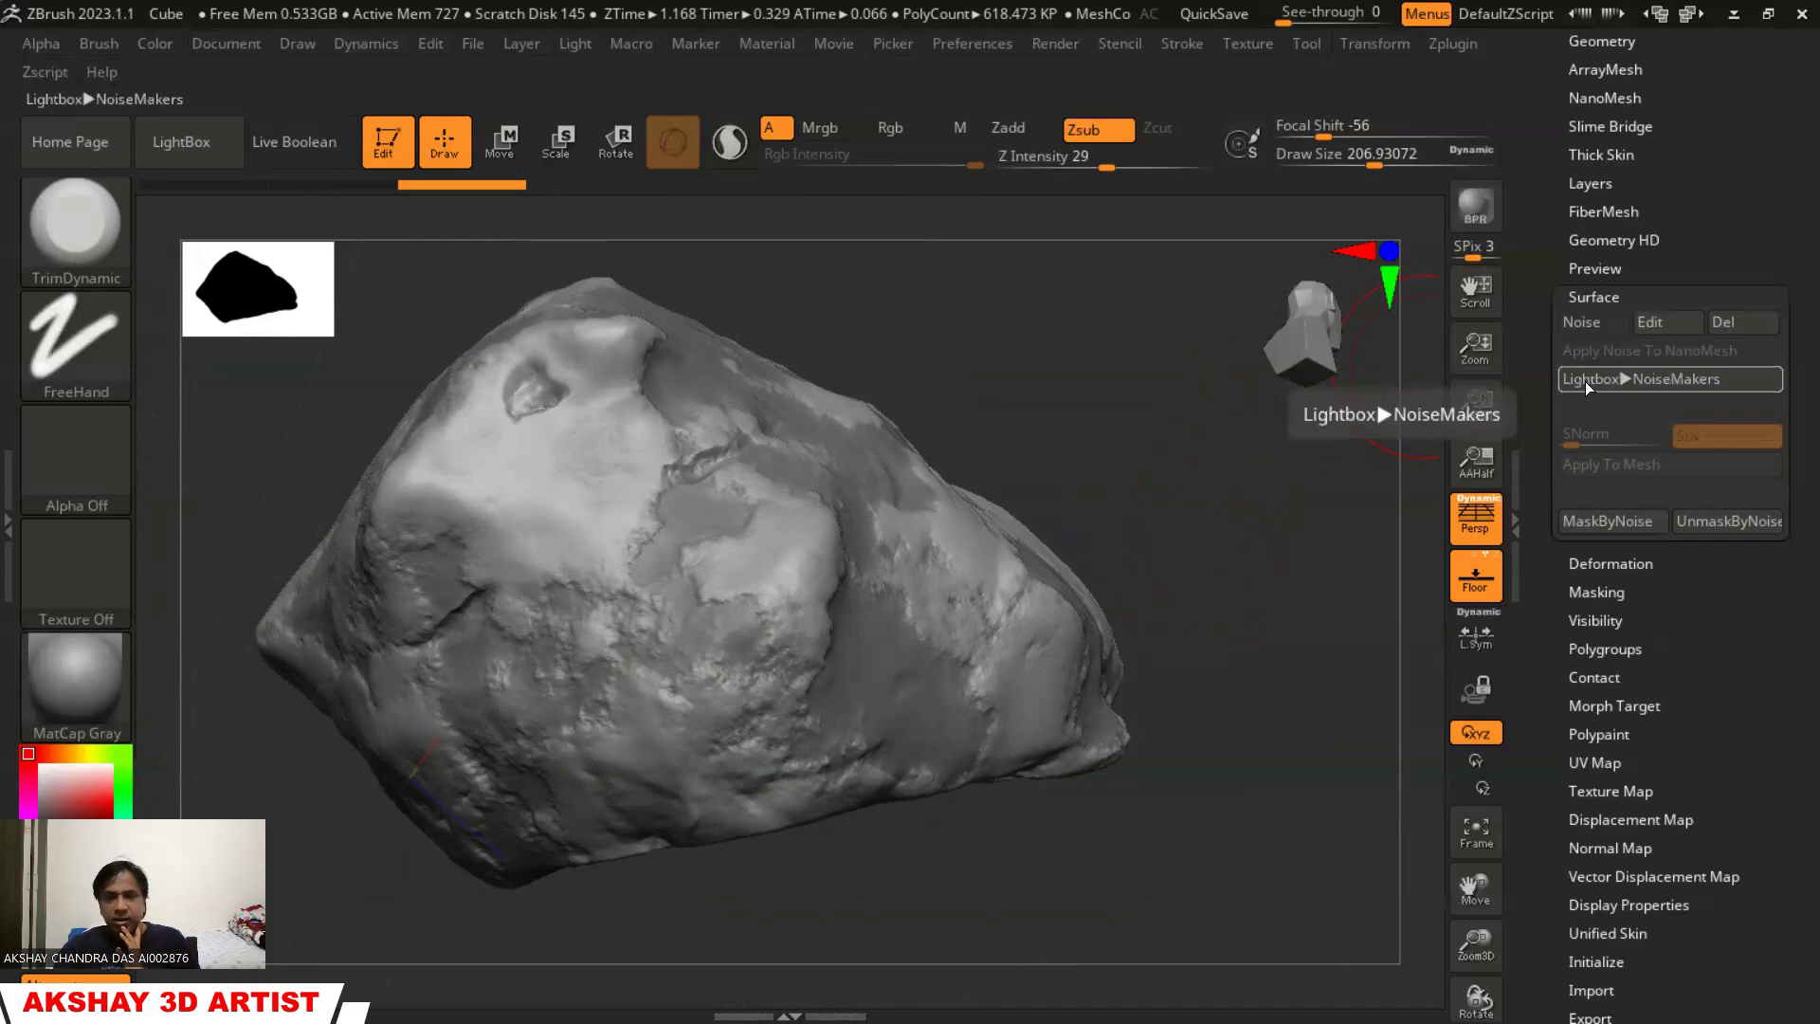
left_click(1581, 381)
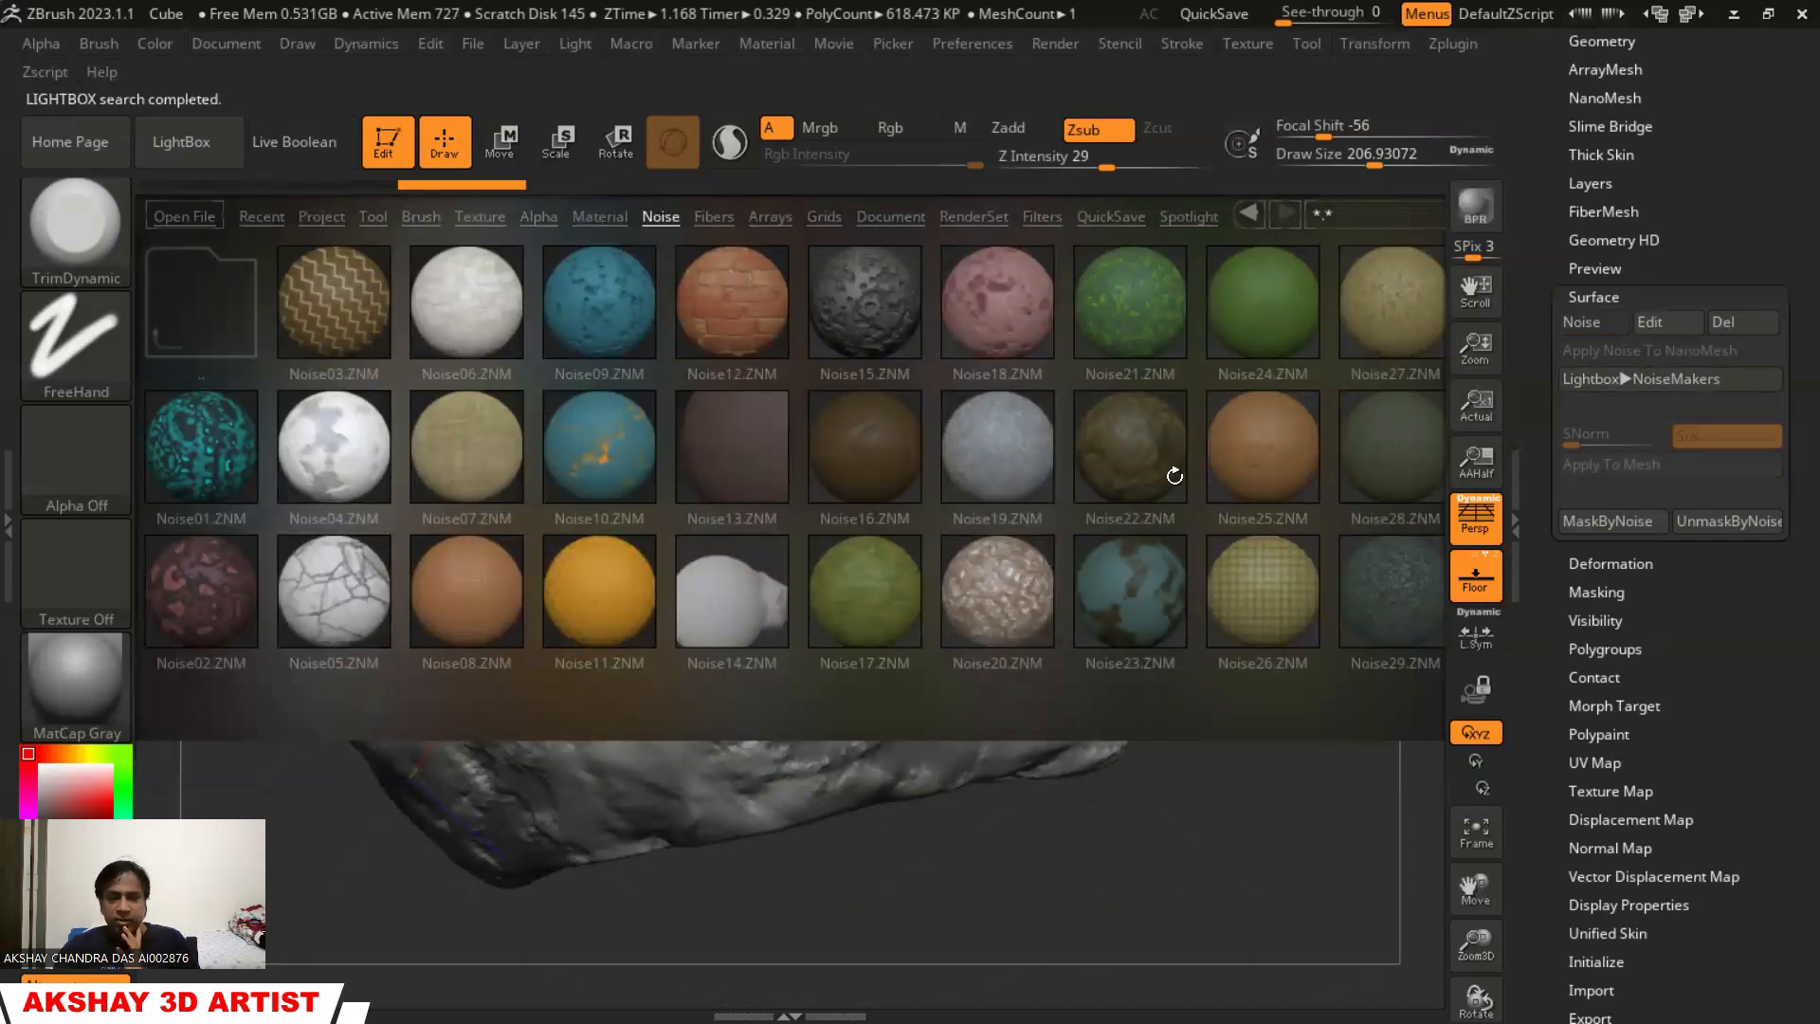
double_click(337, 590)
left_click(190, 151)
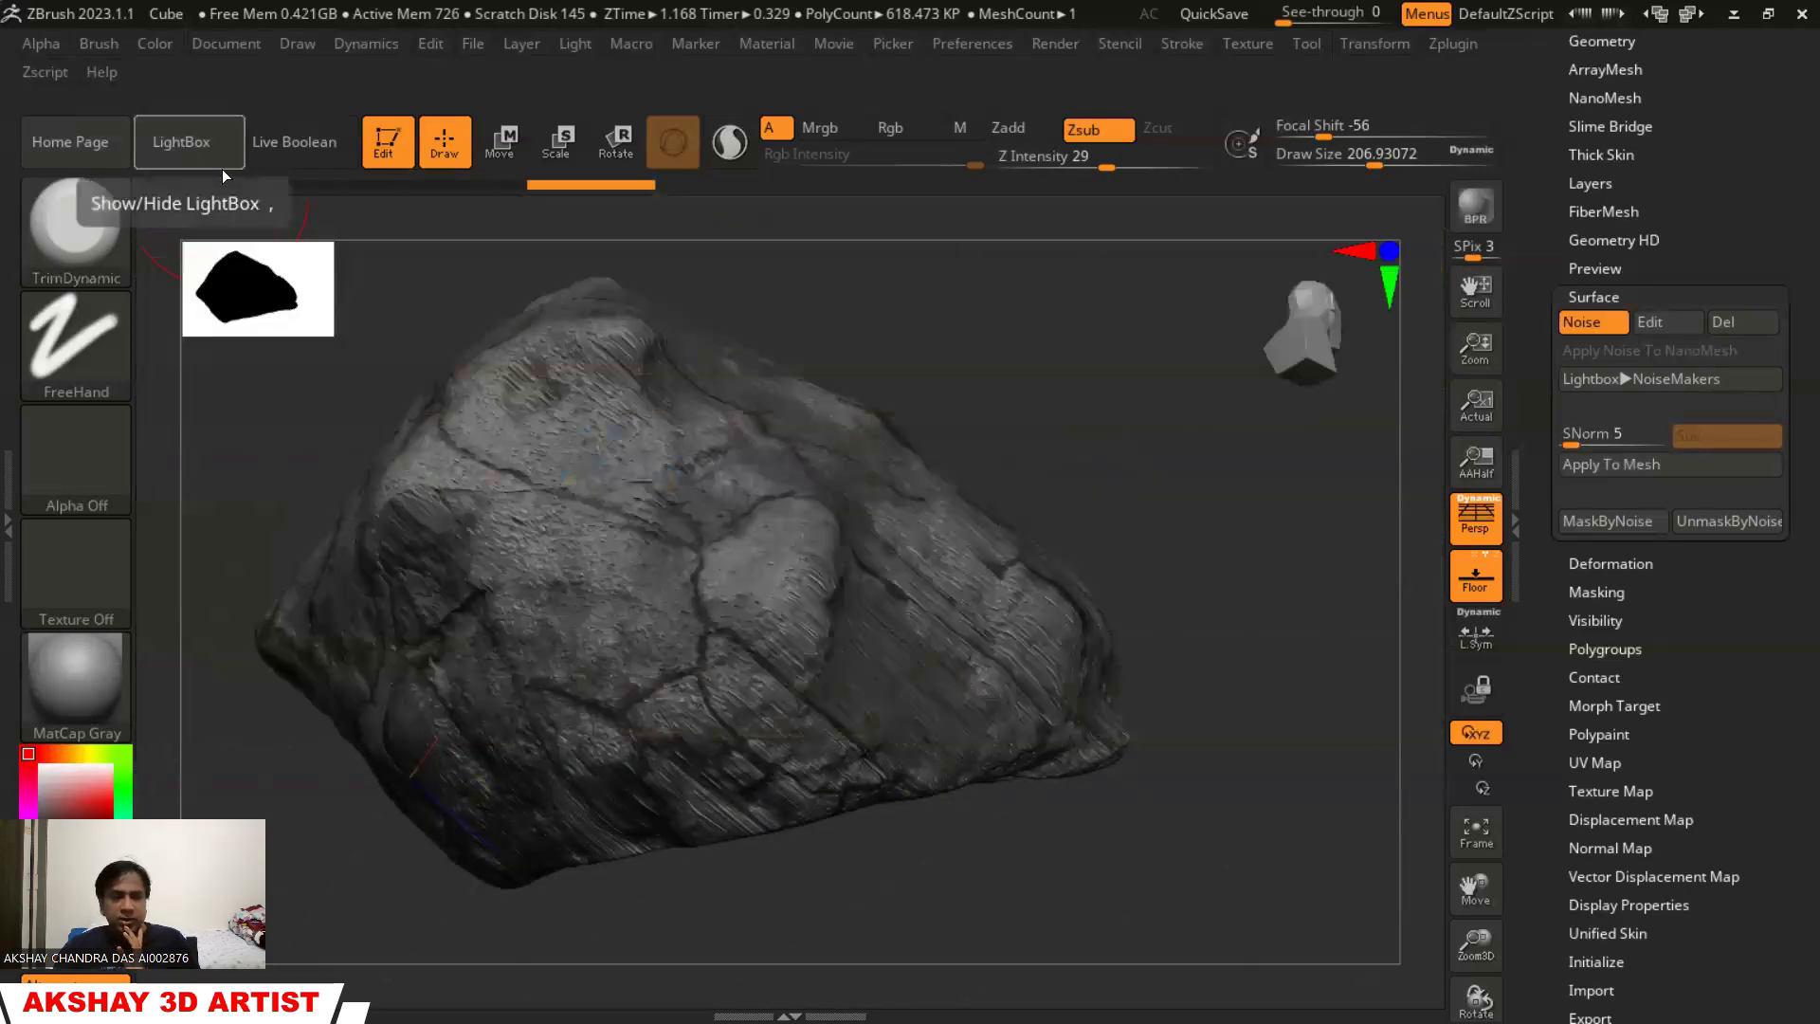
mouse_move(1052, 495)
left_mouse_down()
mouse_move(1213, 449)
mouse_move(1147, 446)
mouse_move(988, 595)
mouse_move(1100, 595)
mouse_move(1228, 495)
left_mouse_up()
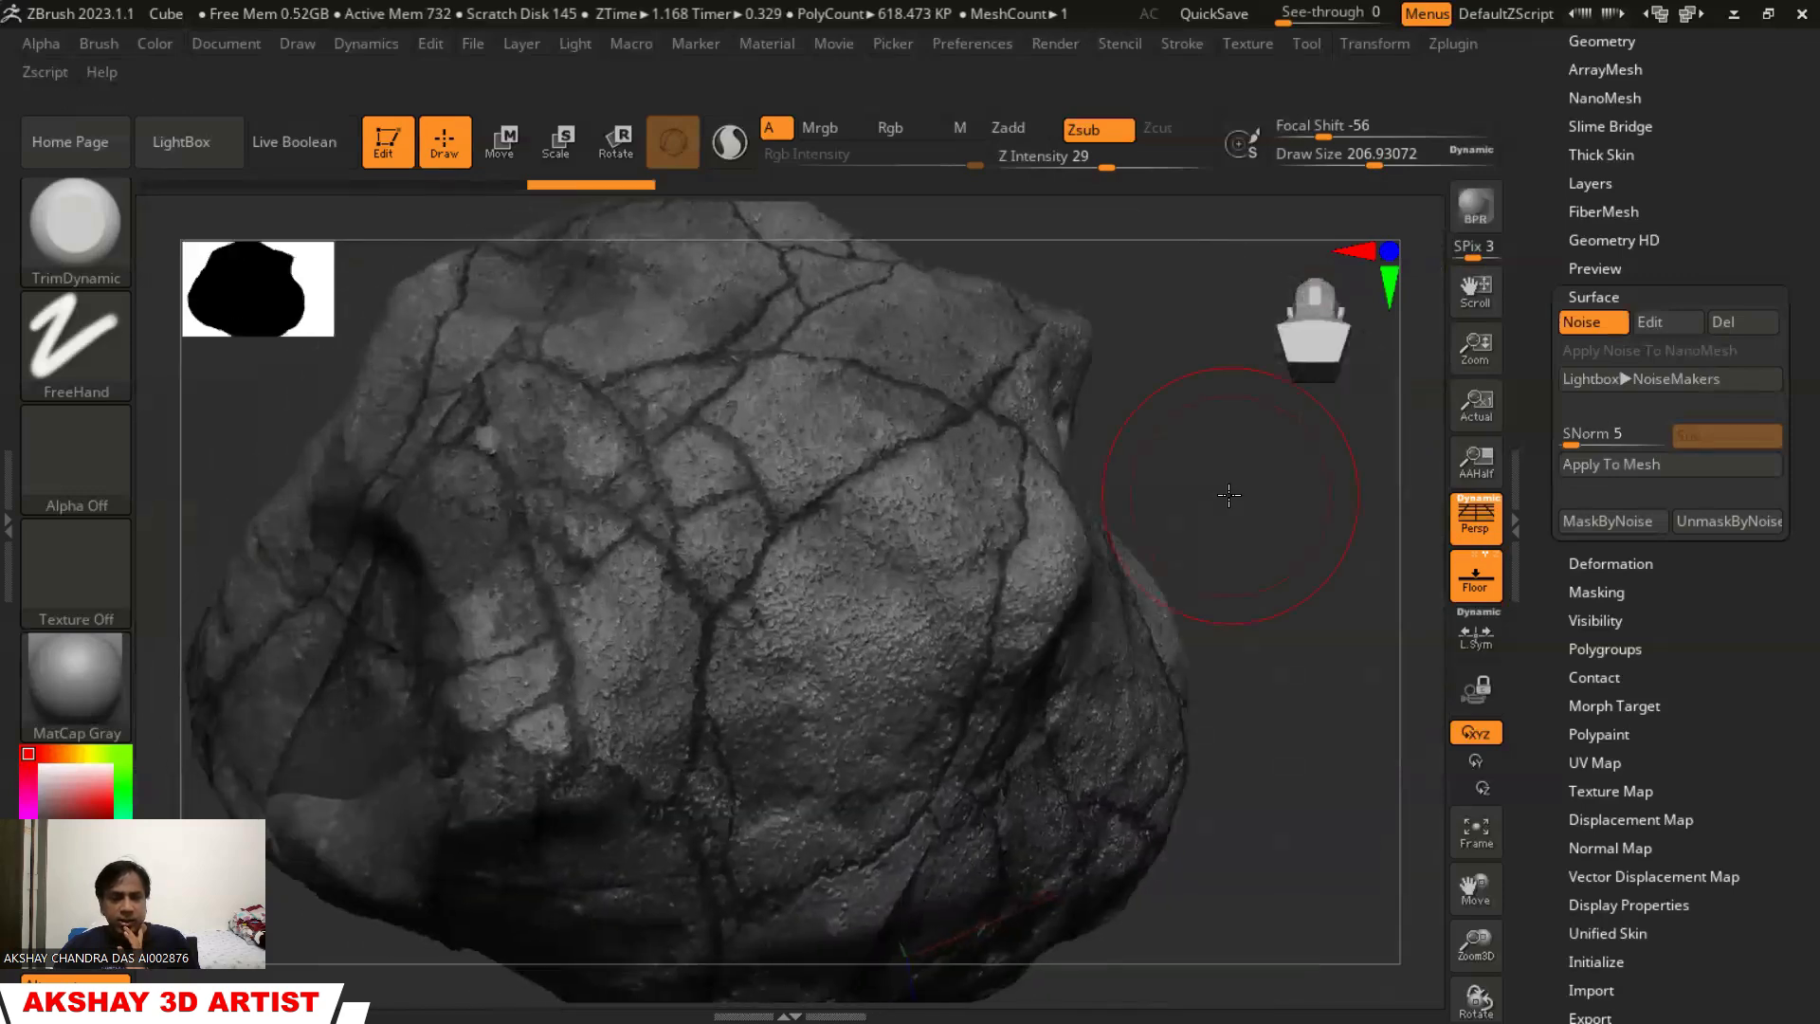
left_click(1609, 464)
left_click_drag(1232, 531, 1182, 521)
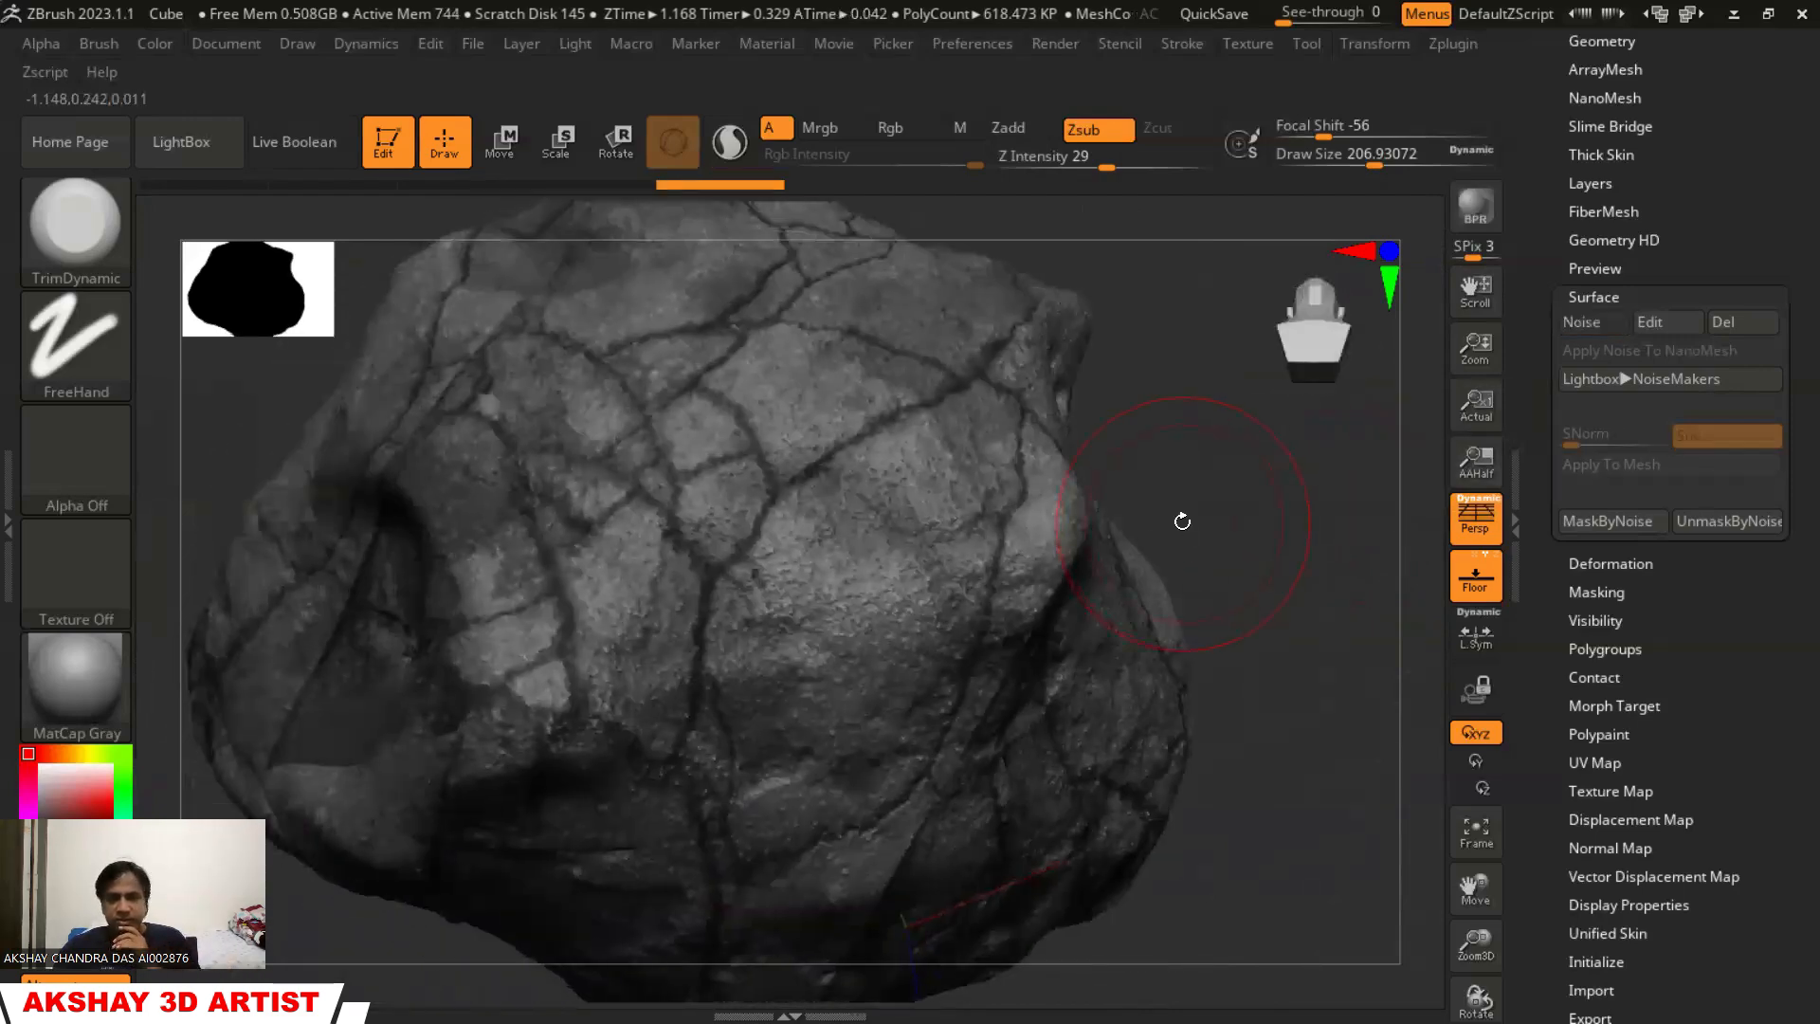
key("ctrl+z")
key("ctrl+z")
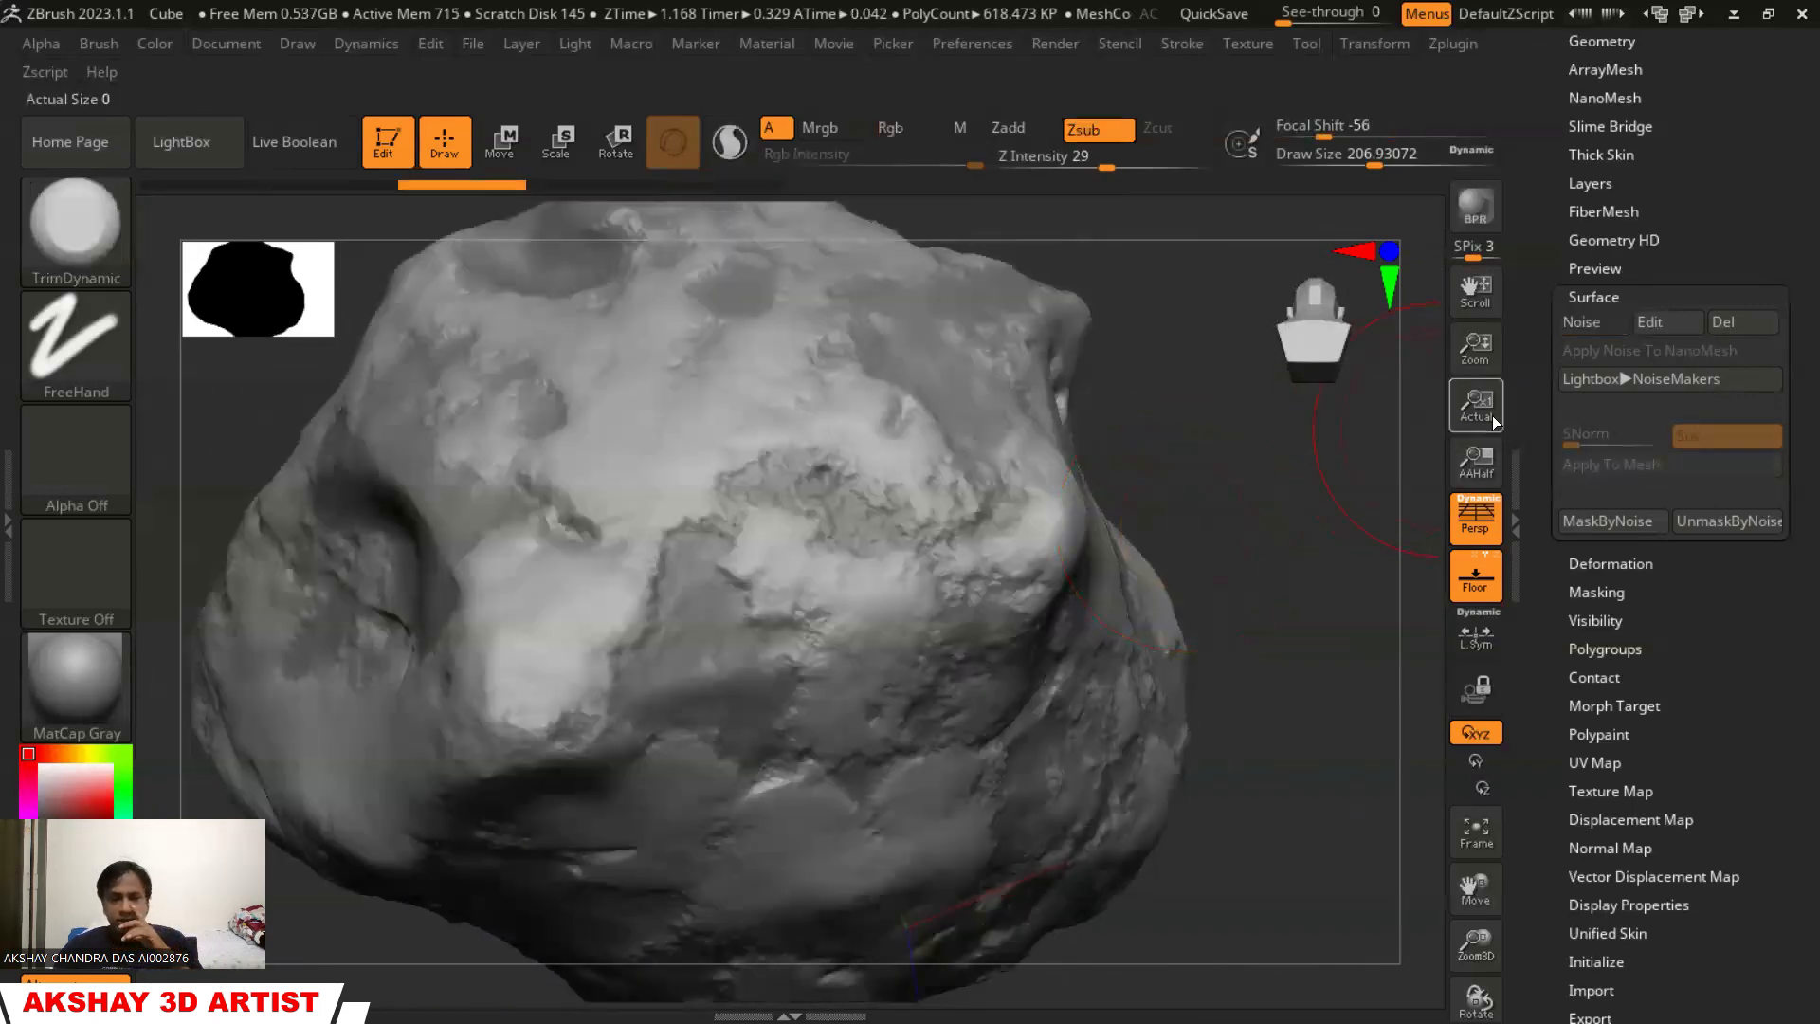
Try the Noise02 preset as surface noise on the rock and undo it
left_click(1585, 383)
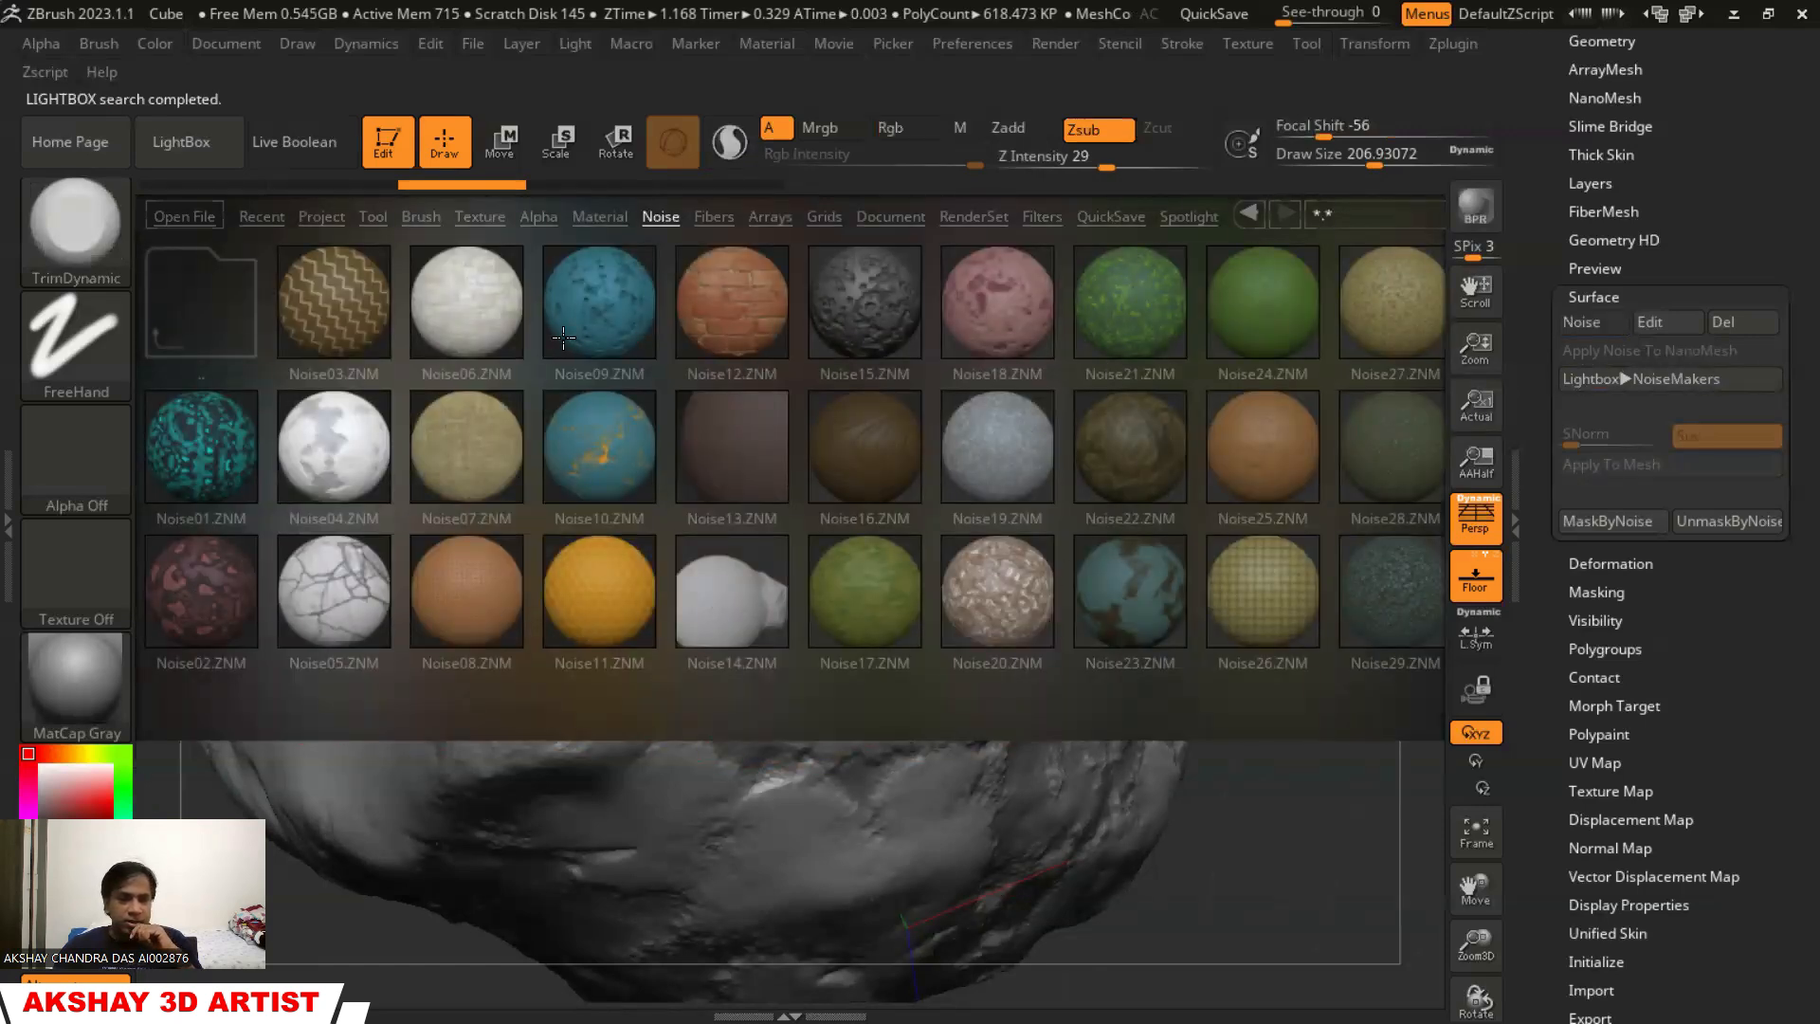
double_click(244, 597)
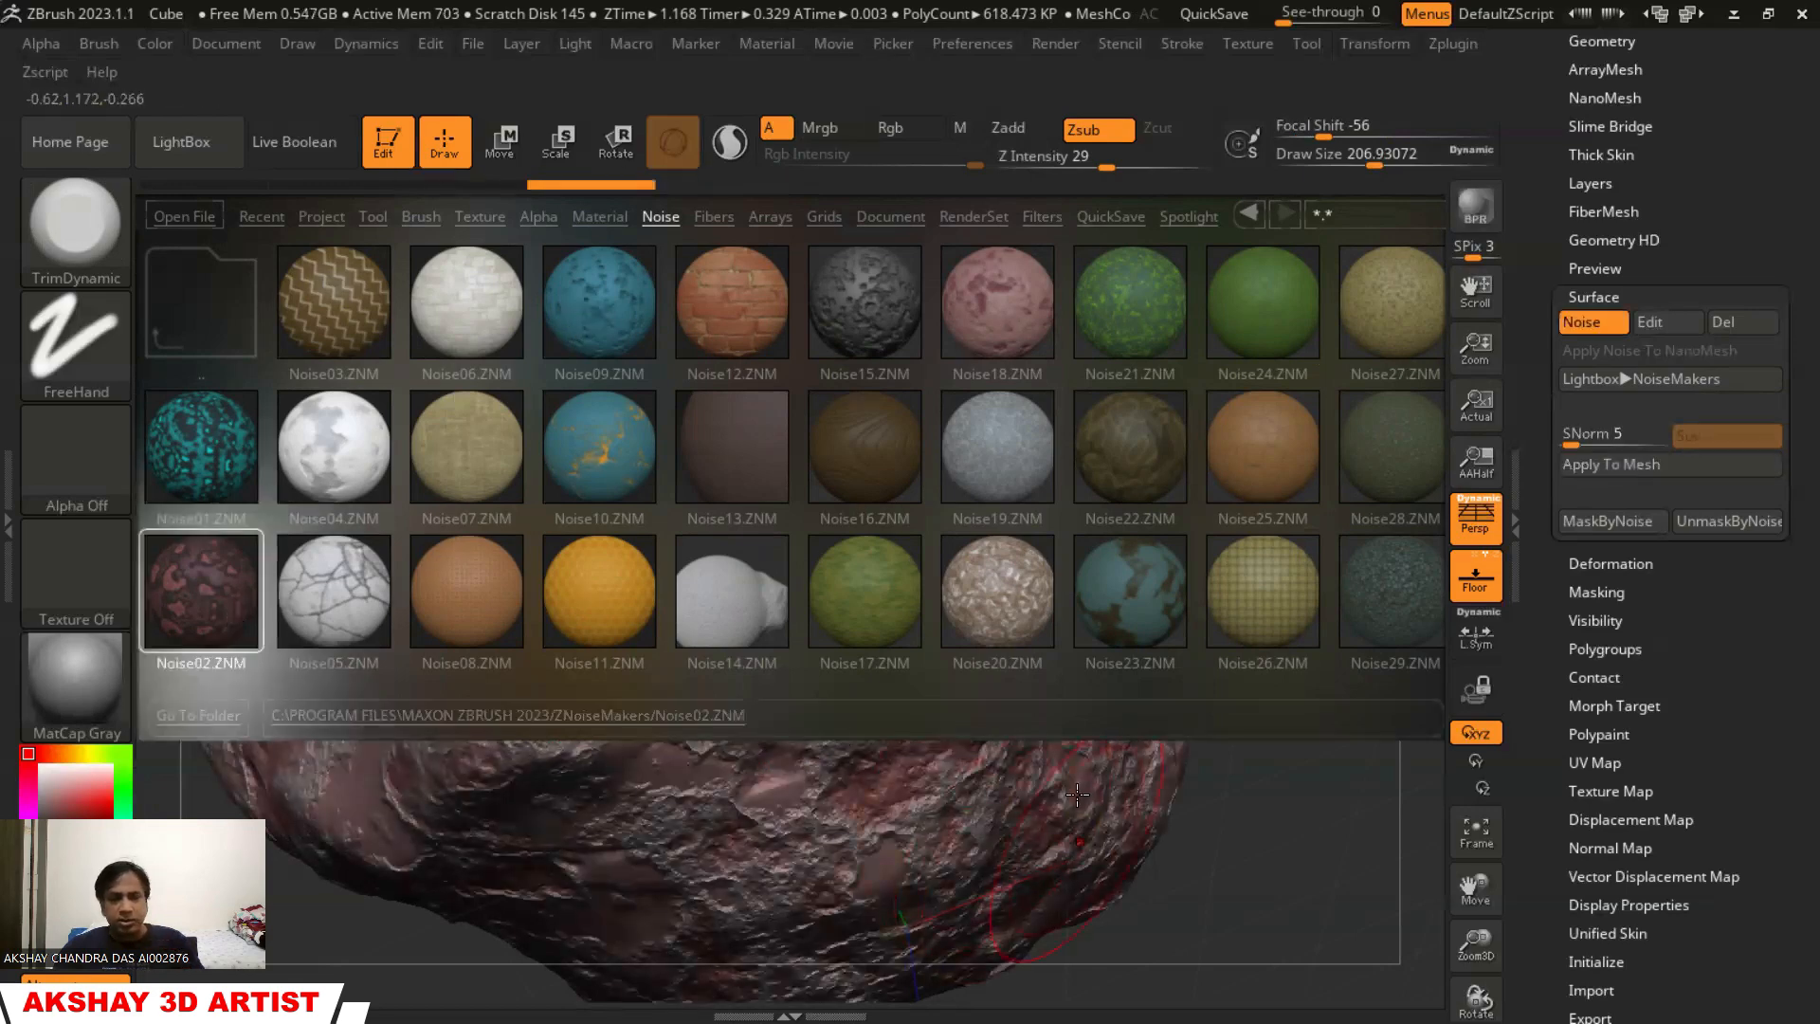
left_click(194, 148)
key("ctrl")
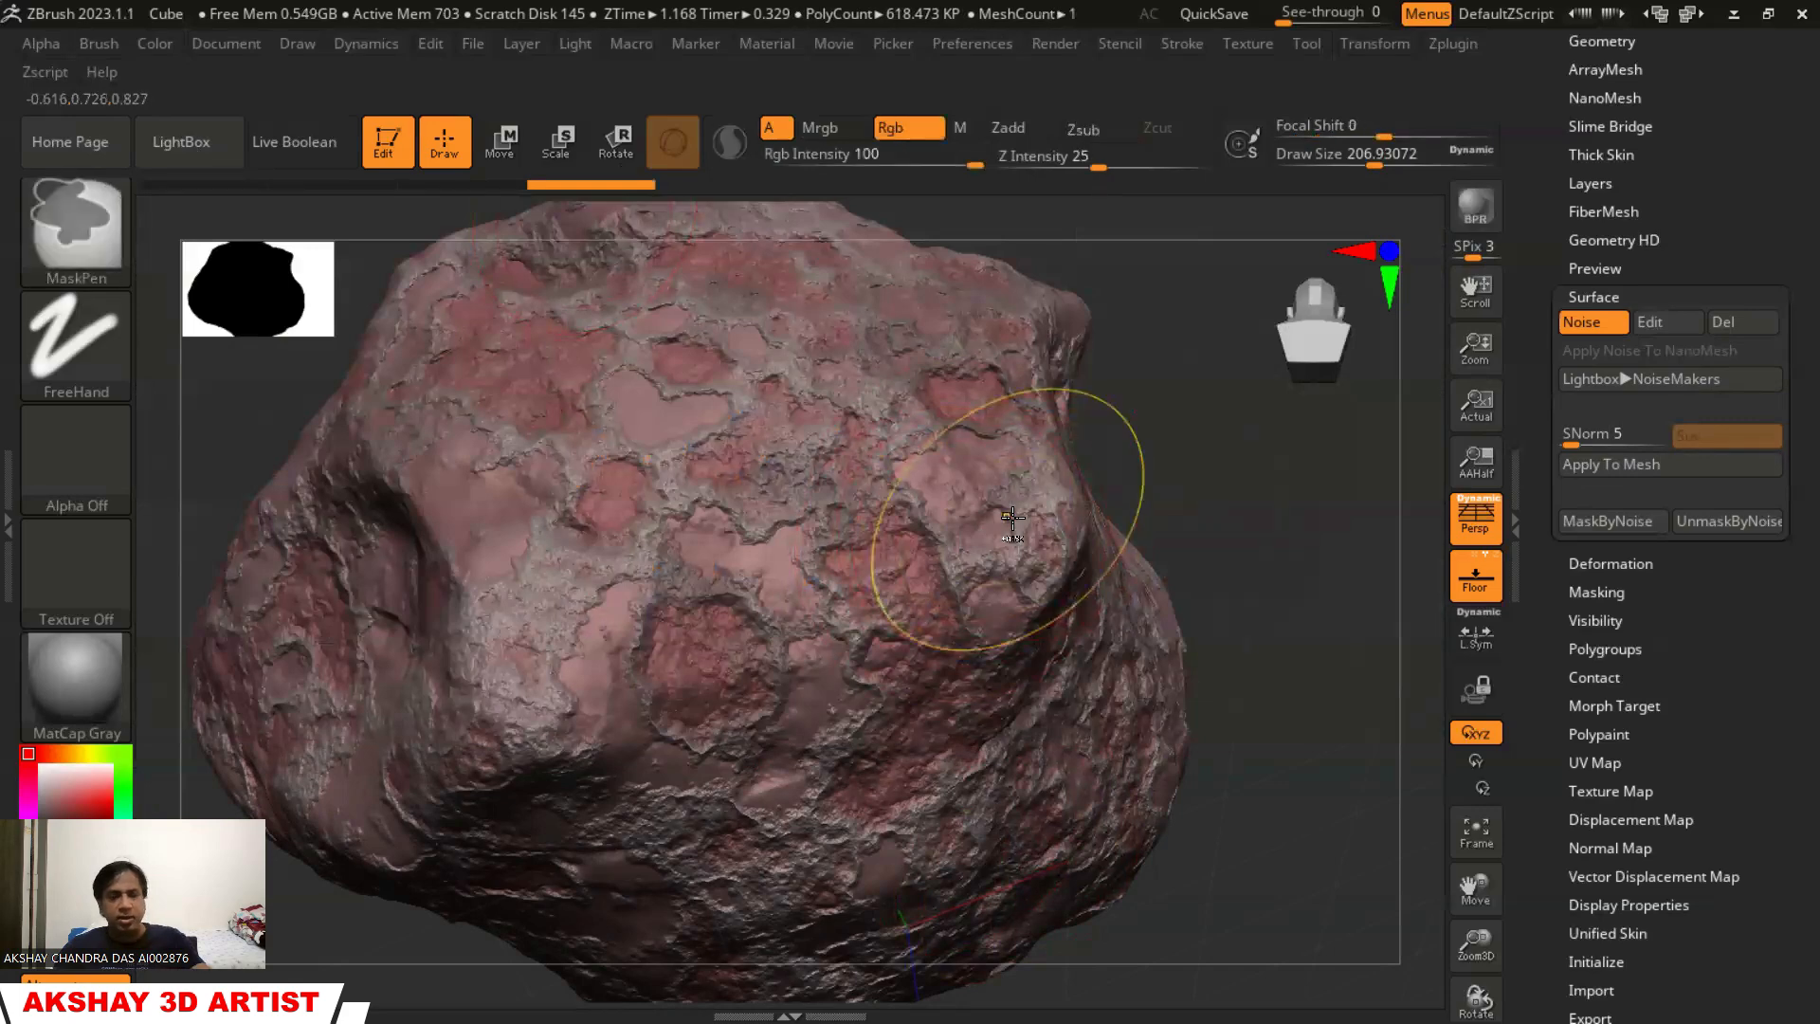
key("ctrl+z")
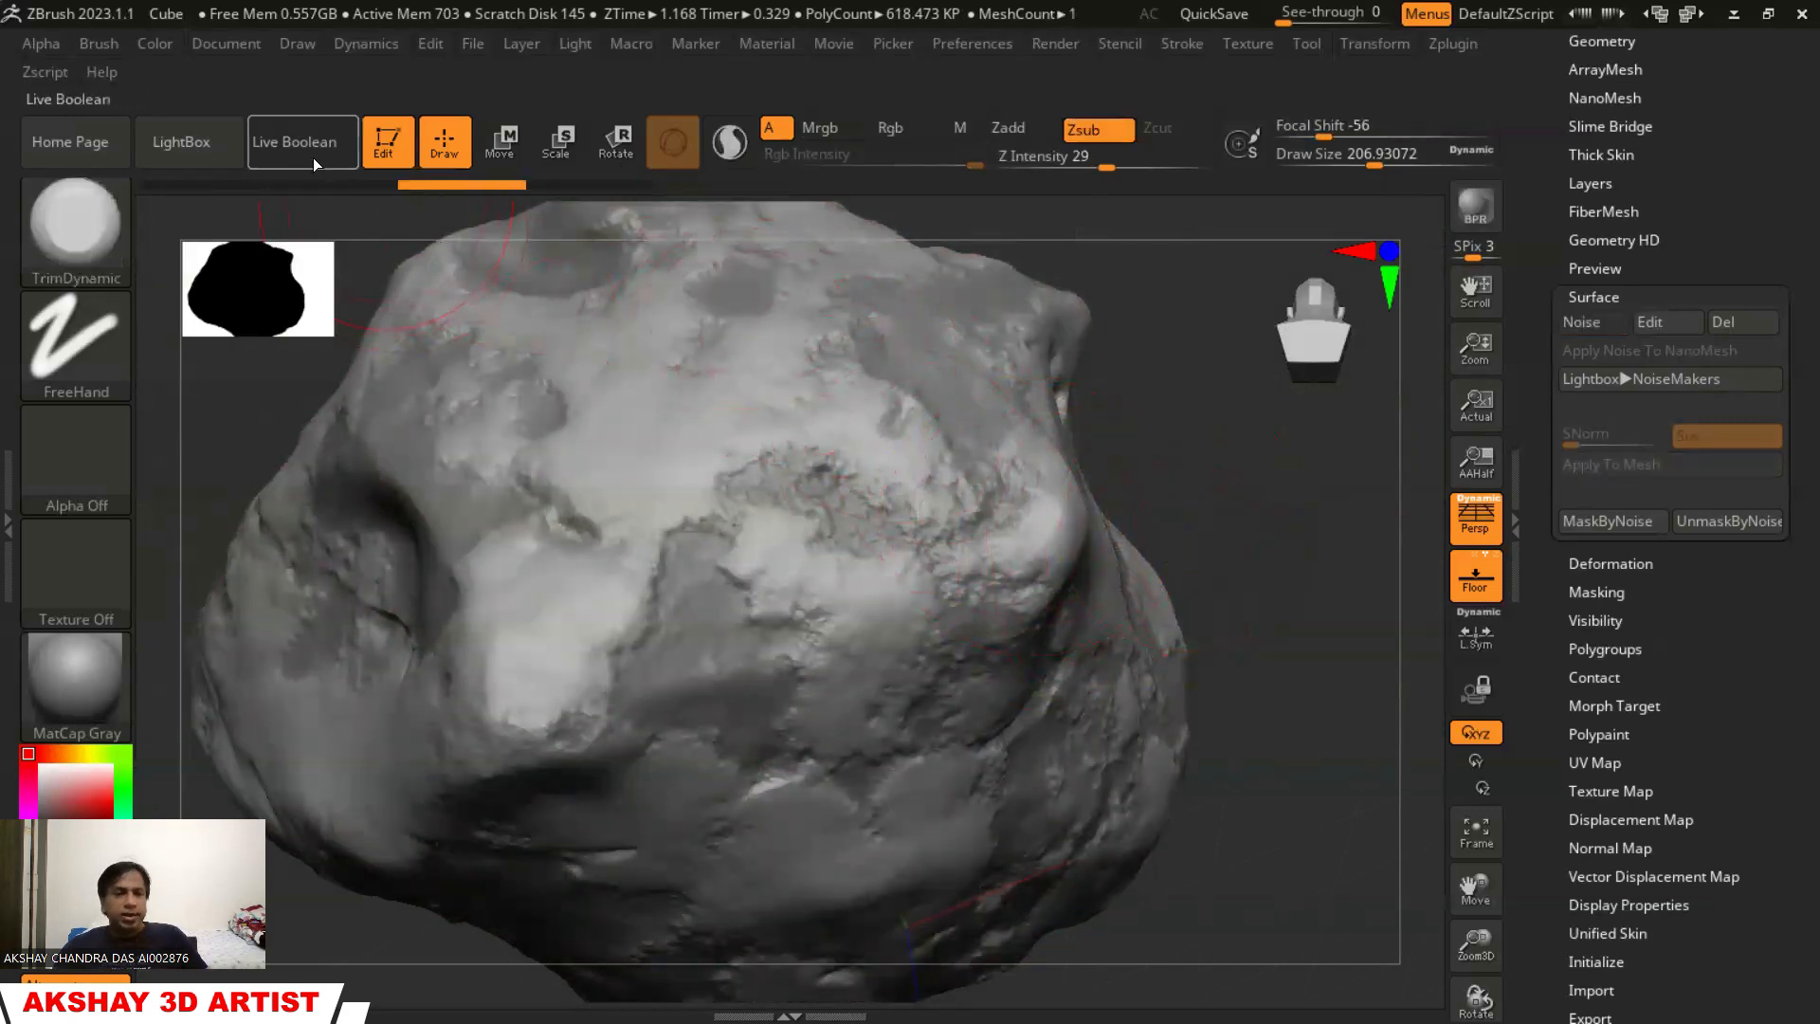
Preview the Noise19 preset on the rock and inspect its mottled surface
left_click(165, 139)
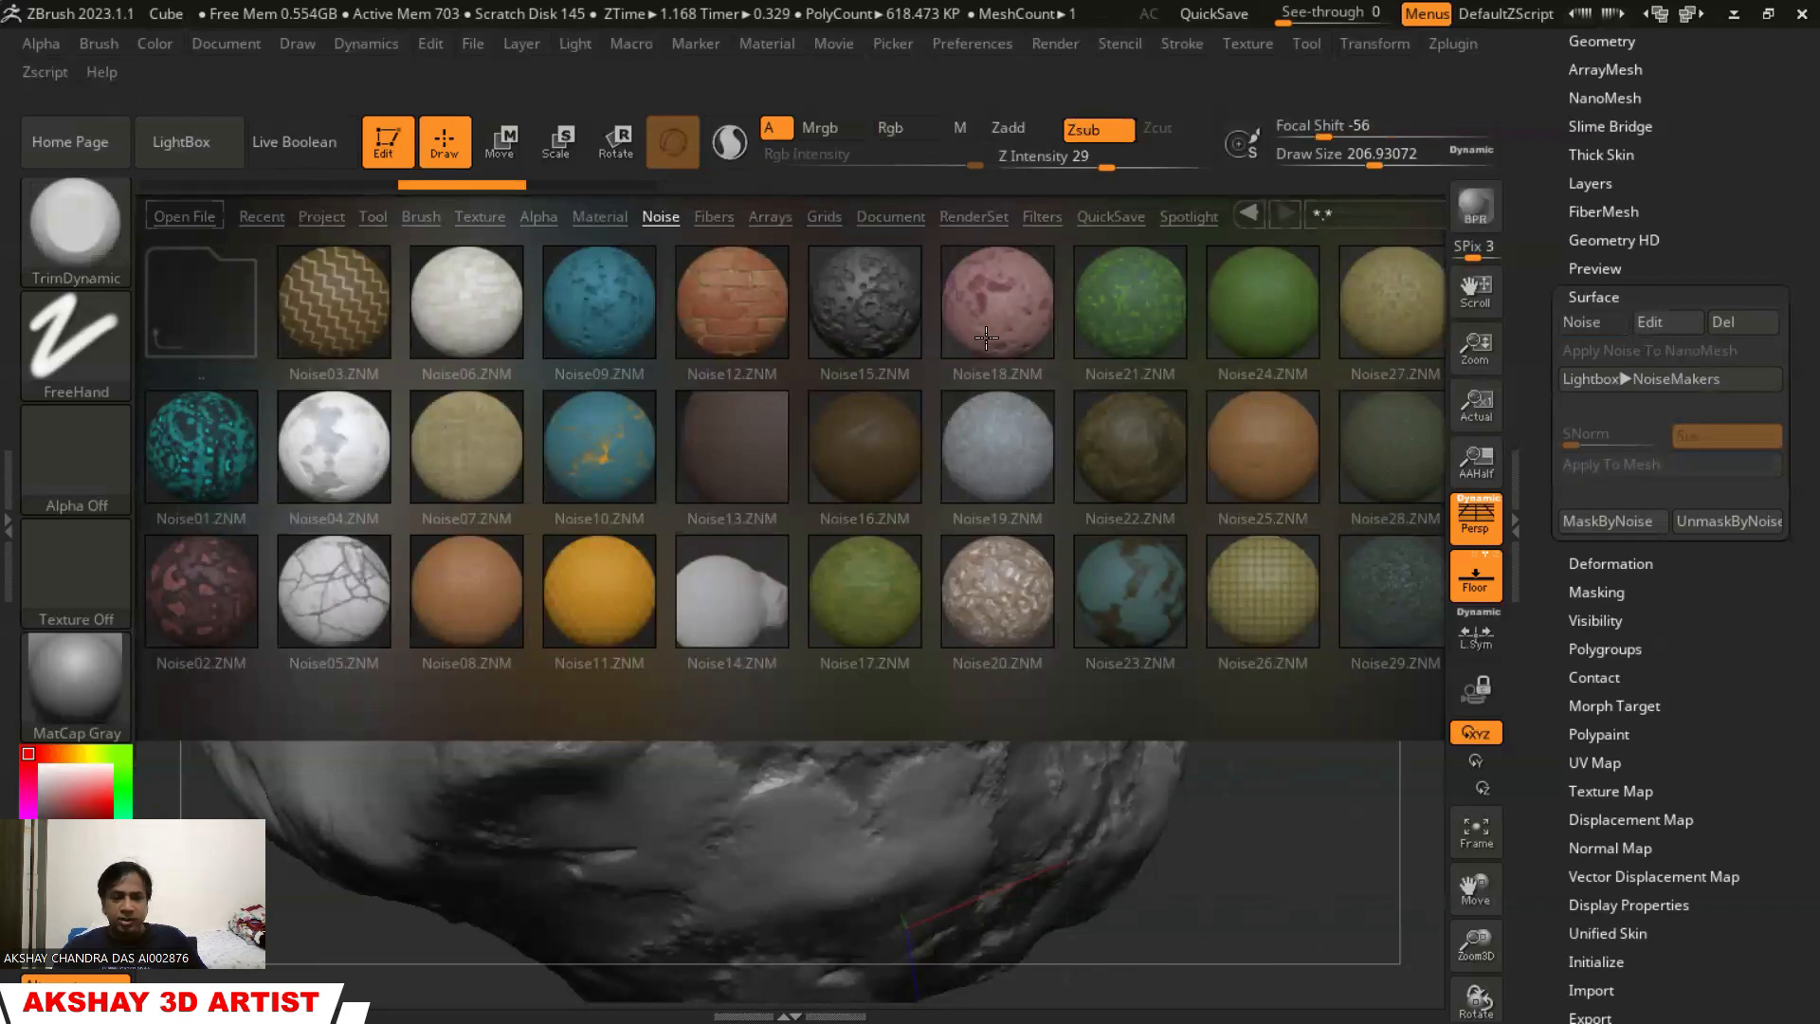
double_click(1007, 449)
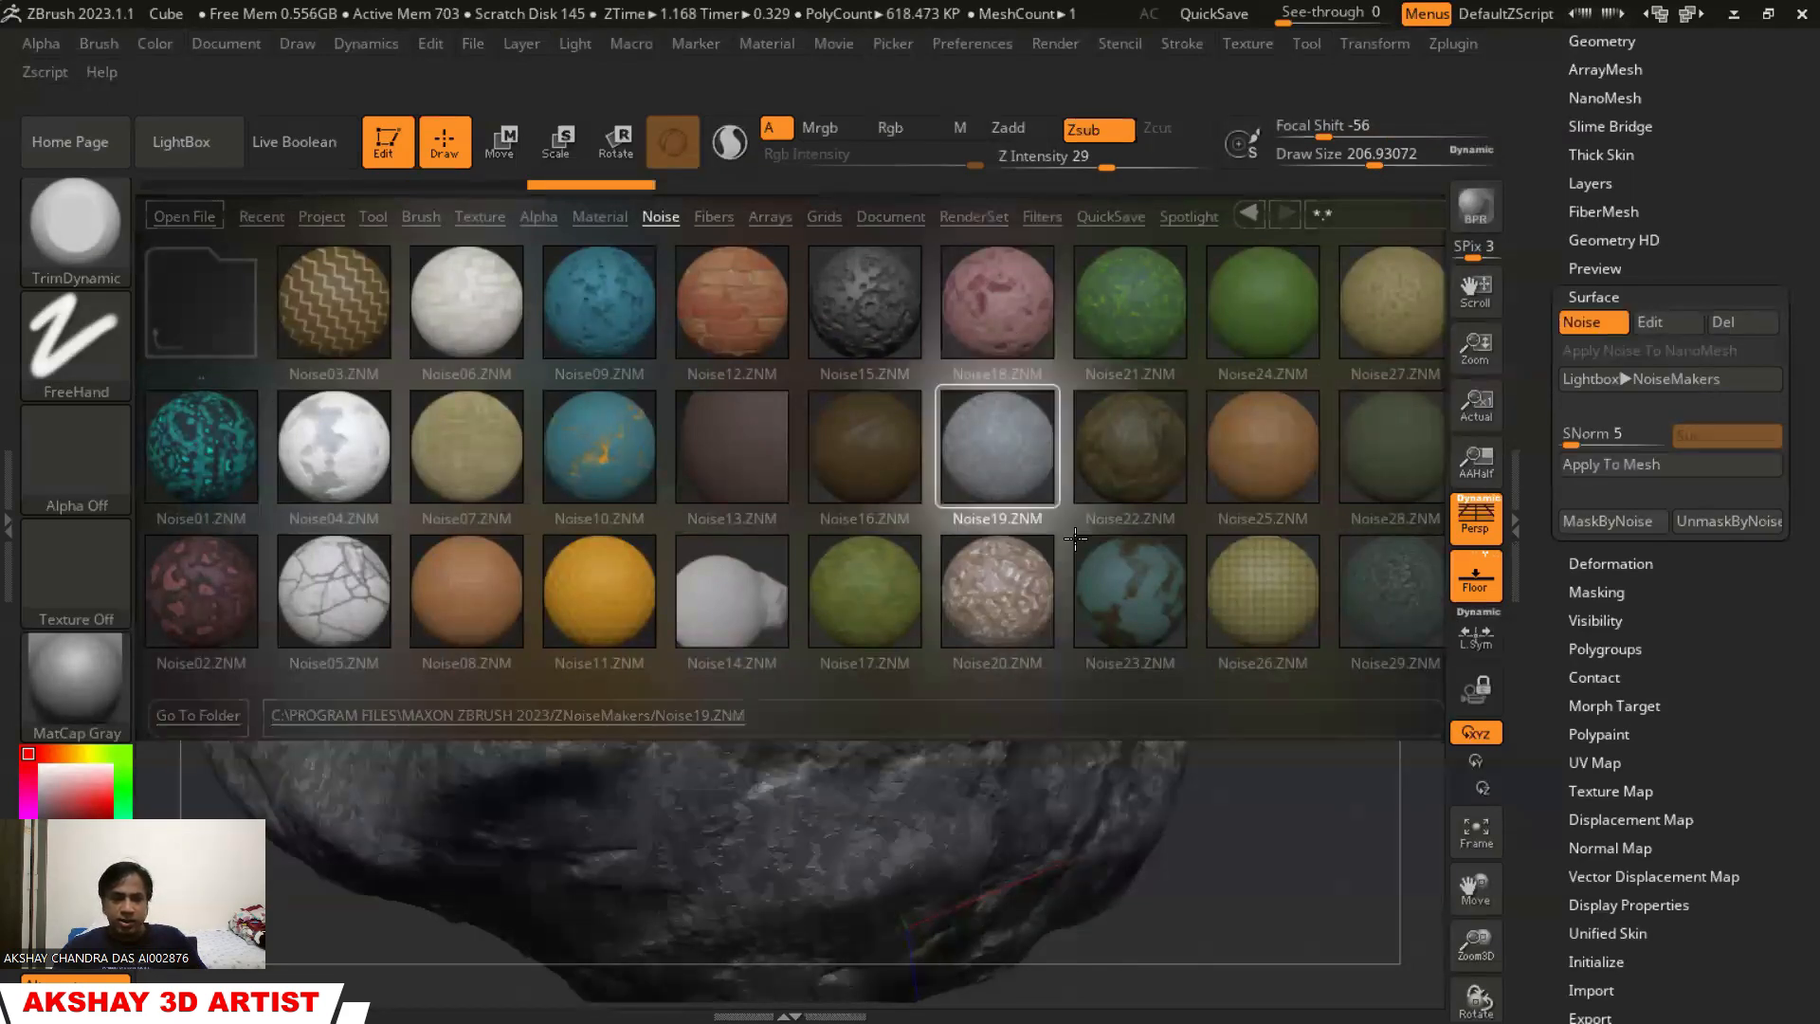
left_click(201, 148)
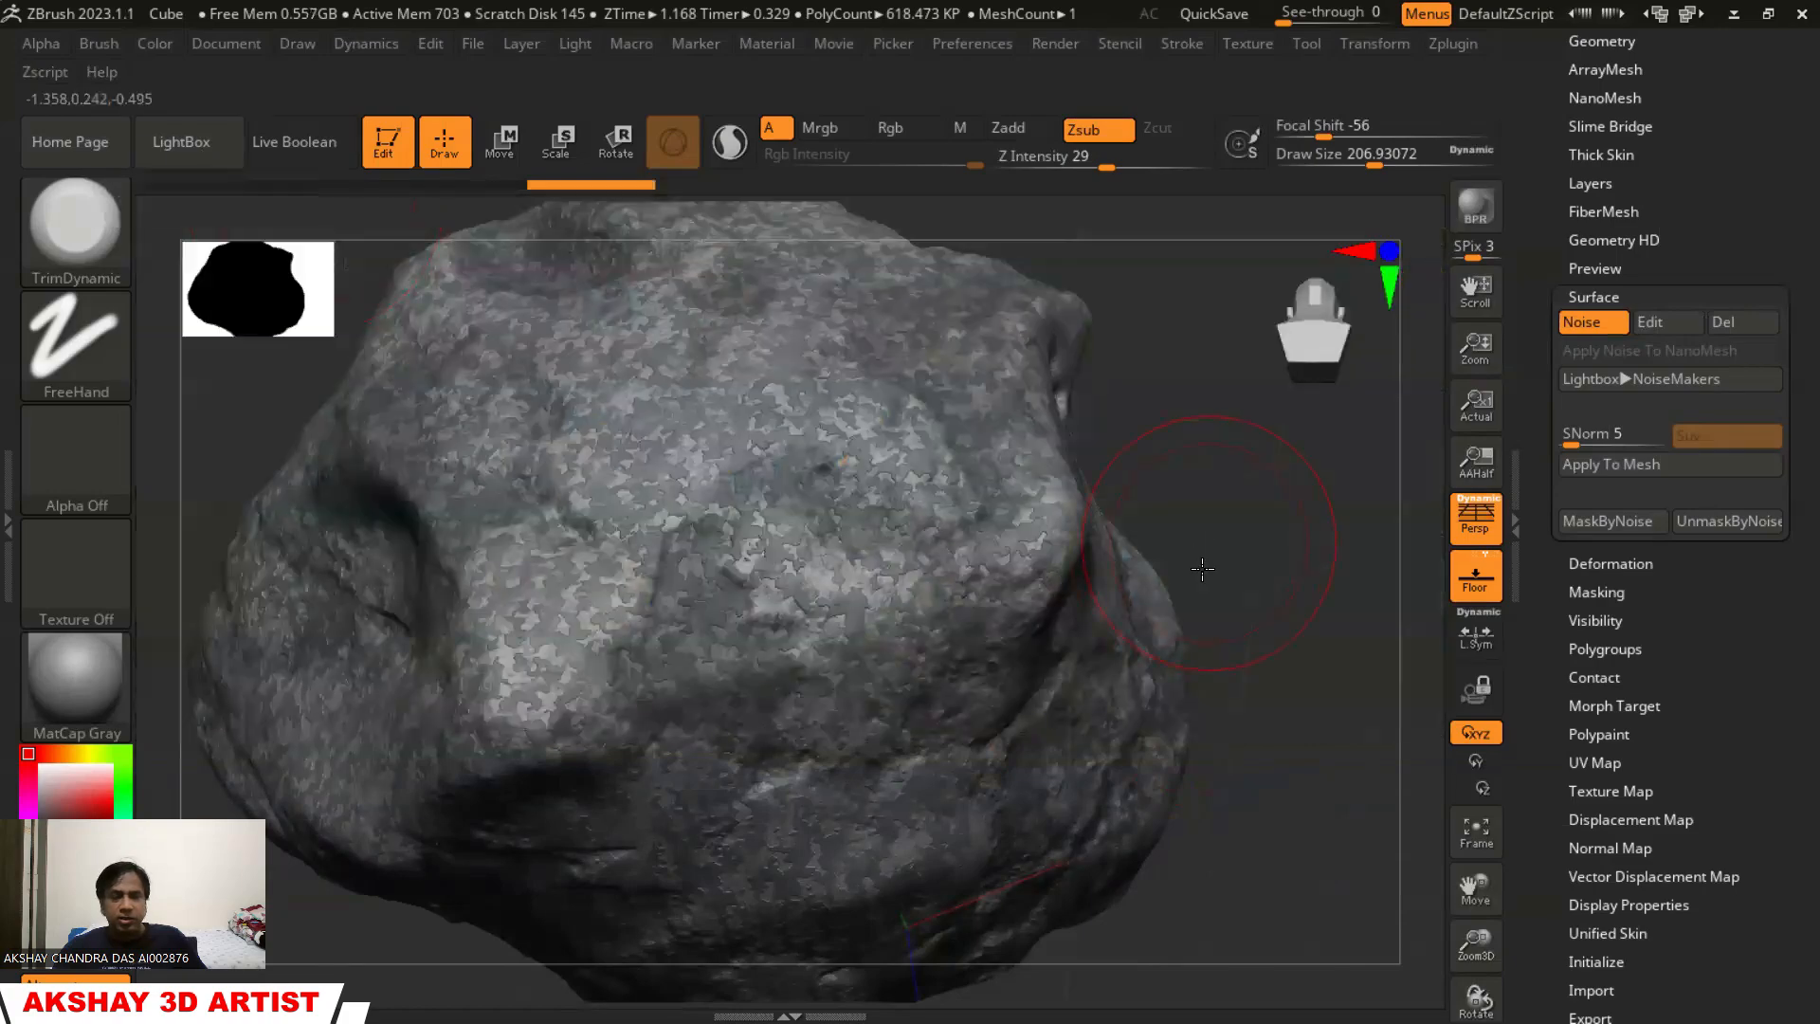
left_click_drag(1202, 569, 1187, 481)
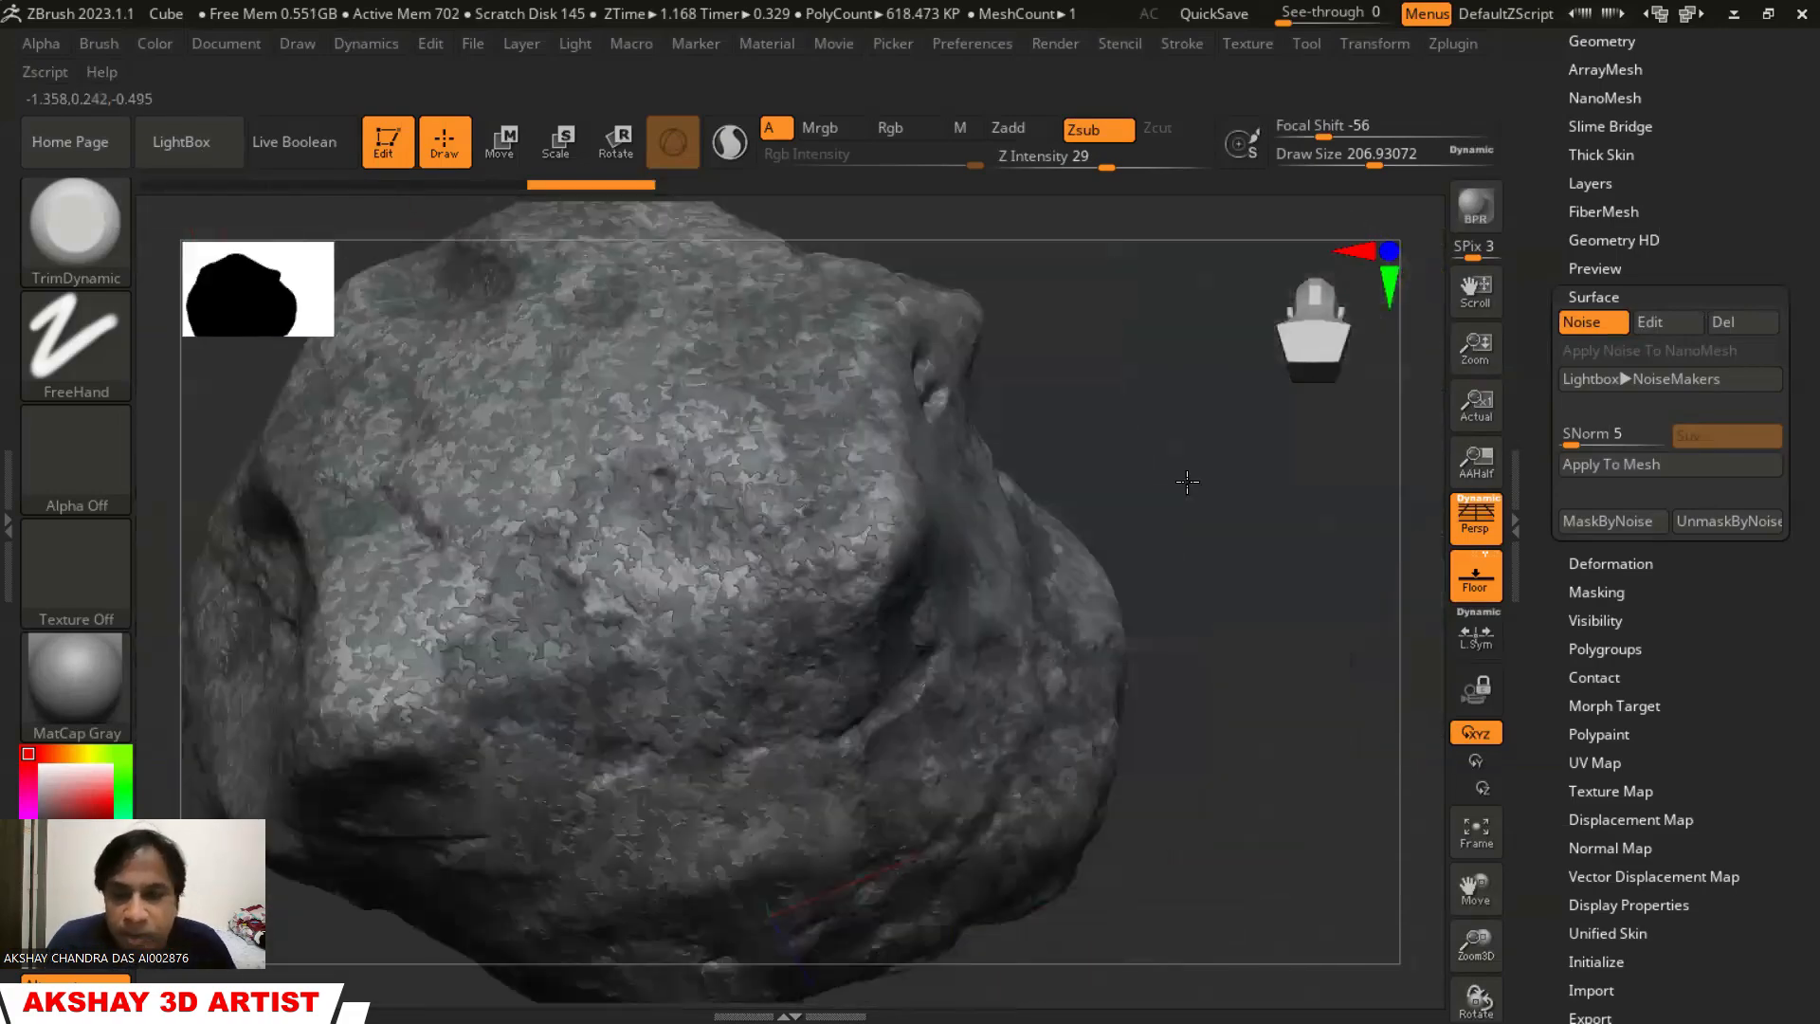
Replace the previewed surface noise with the Noise04 preset, apply it to the rock mesh, and inspect the result
left_click(1595, 389)
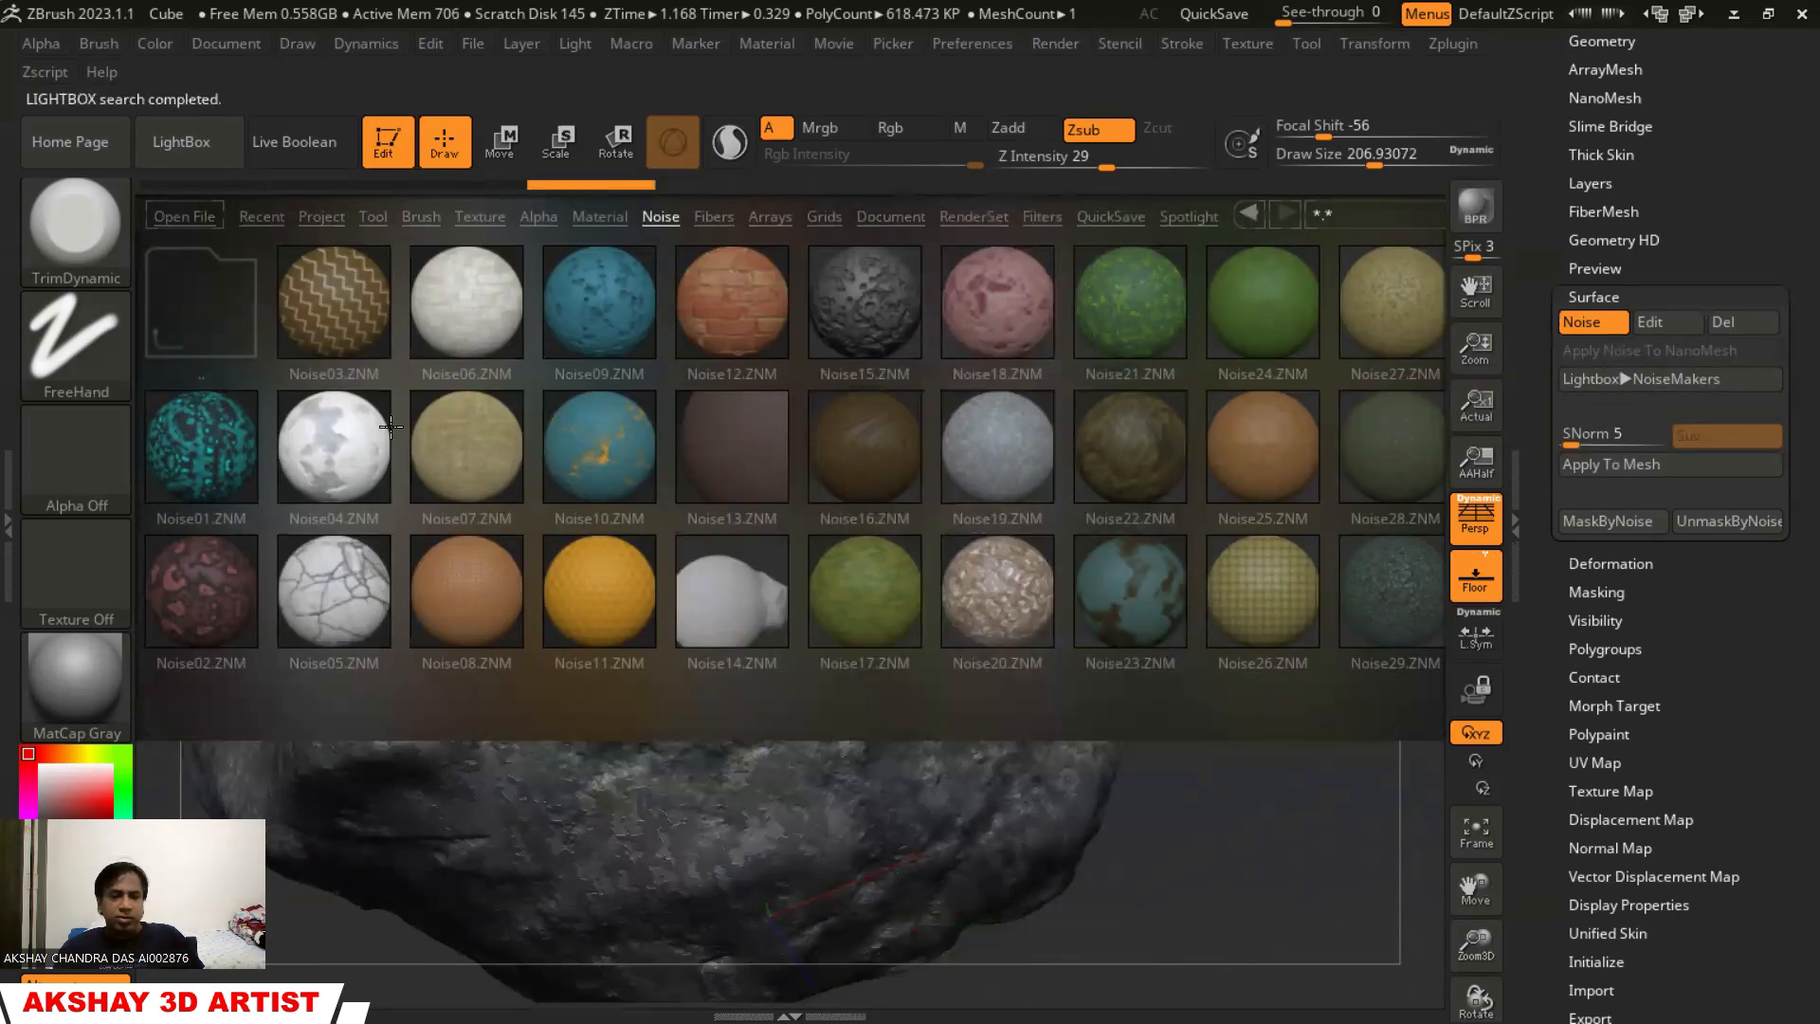
left_click(304, 464)
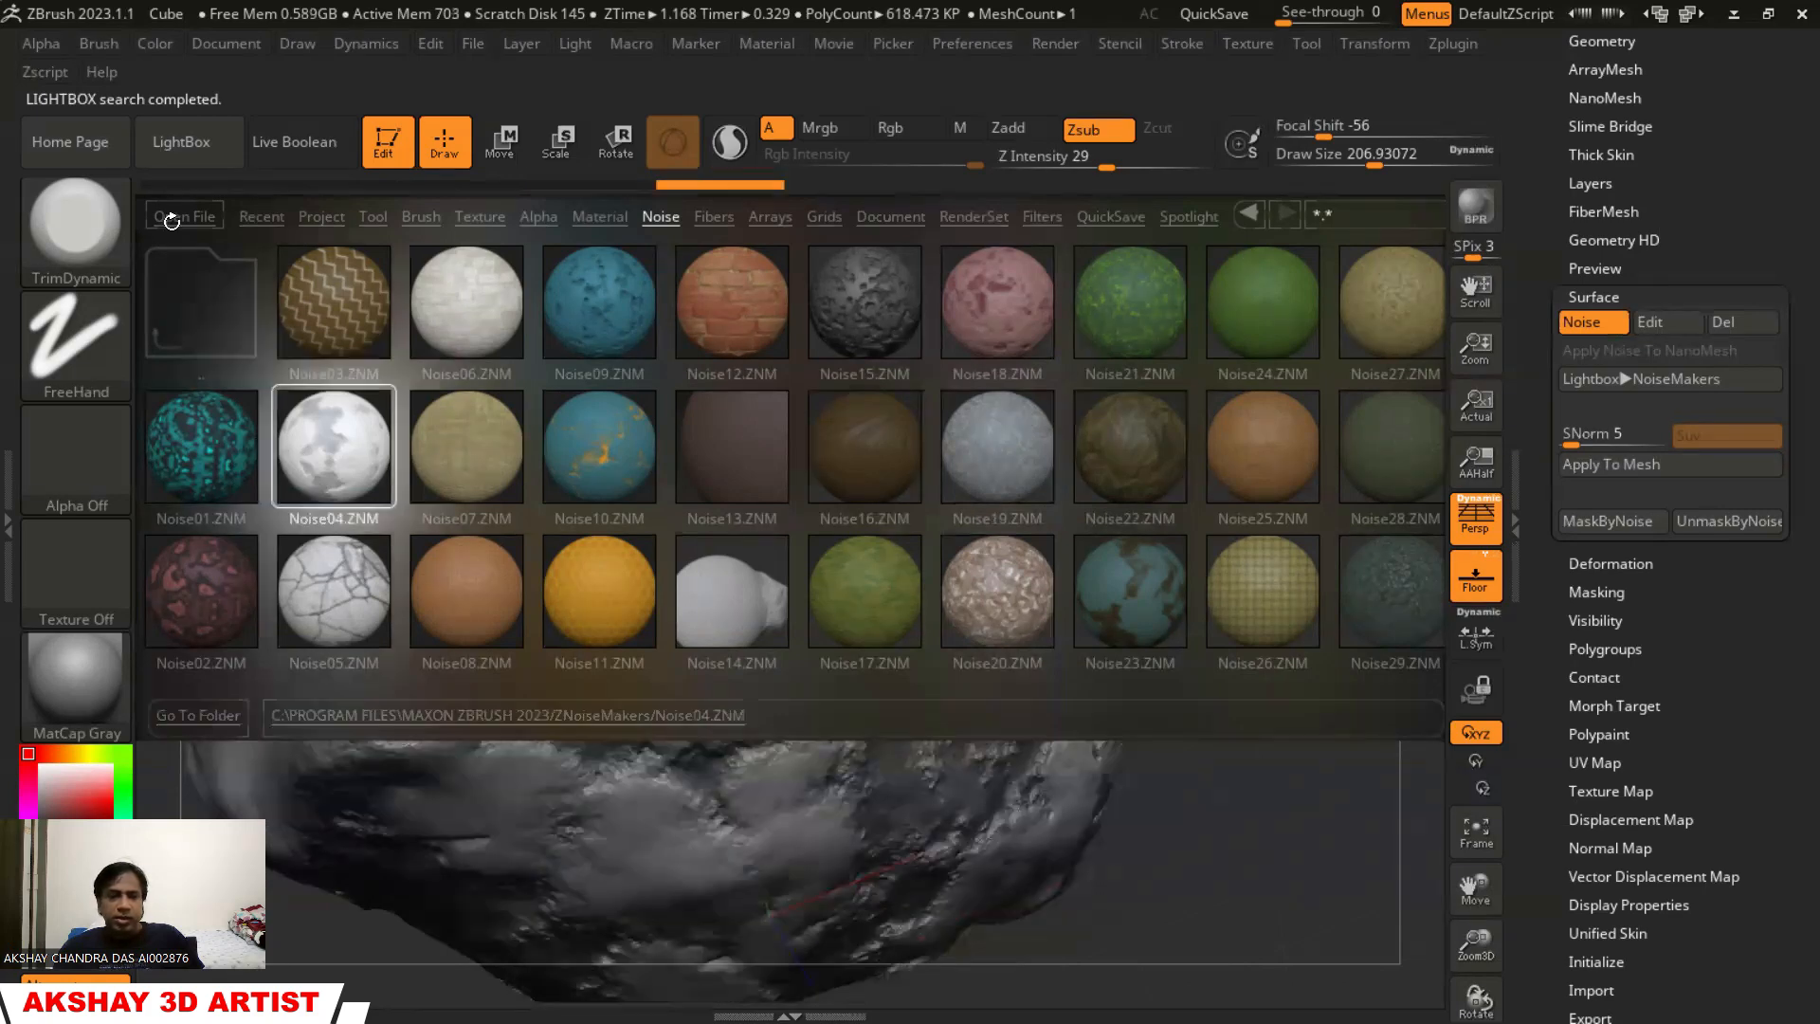
left_click(199, 147)
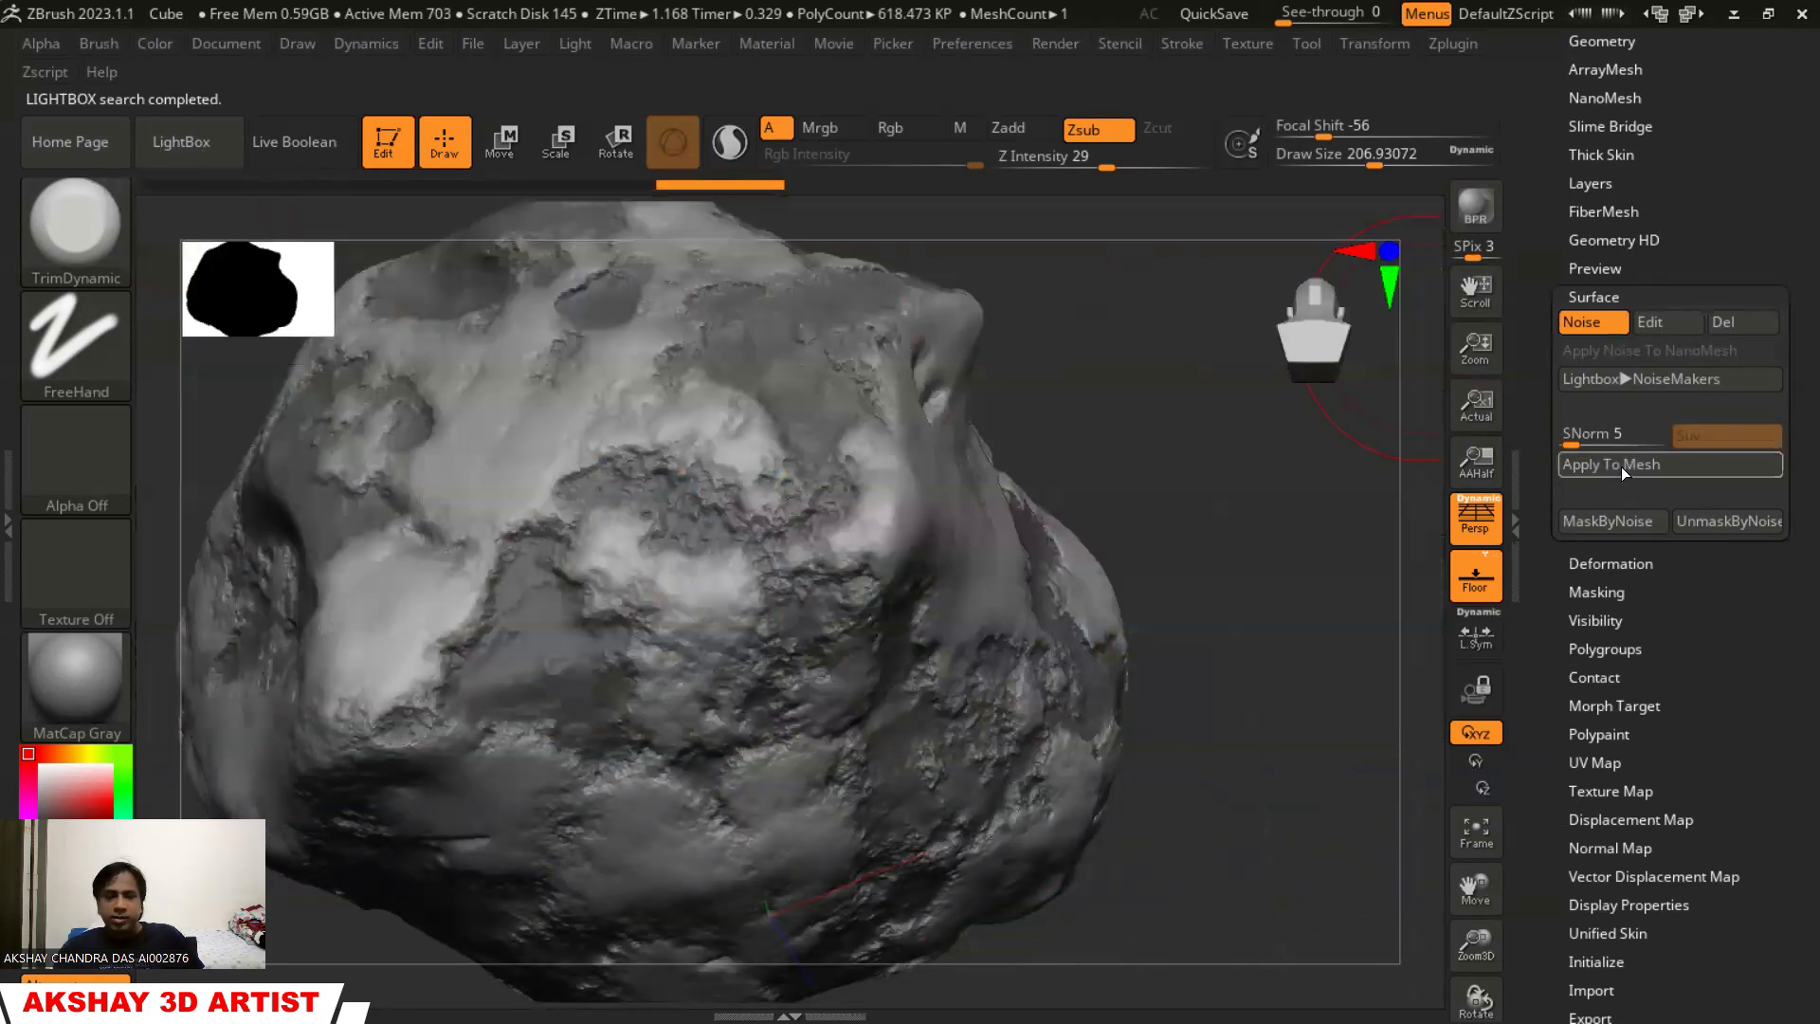
left_click(1621, 465)
mouse_move(1231, 698)
left_mouse_down()
mouse_move(1185, 729)
mouse_move(1233, 692)
mouse_move(1218, 732)
mouse_move(1269, 716)
mouse_move(1166, 695)
mouse_move(1141, 626)
mouse_move(1175, 583)
mouse_move(1150, 669)
left_mouse_up()
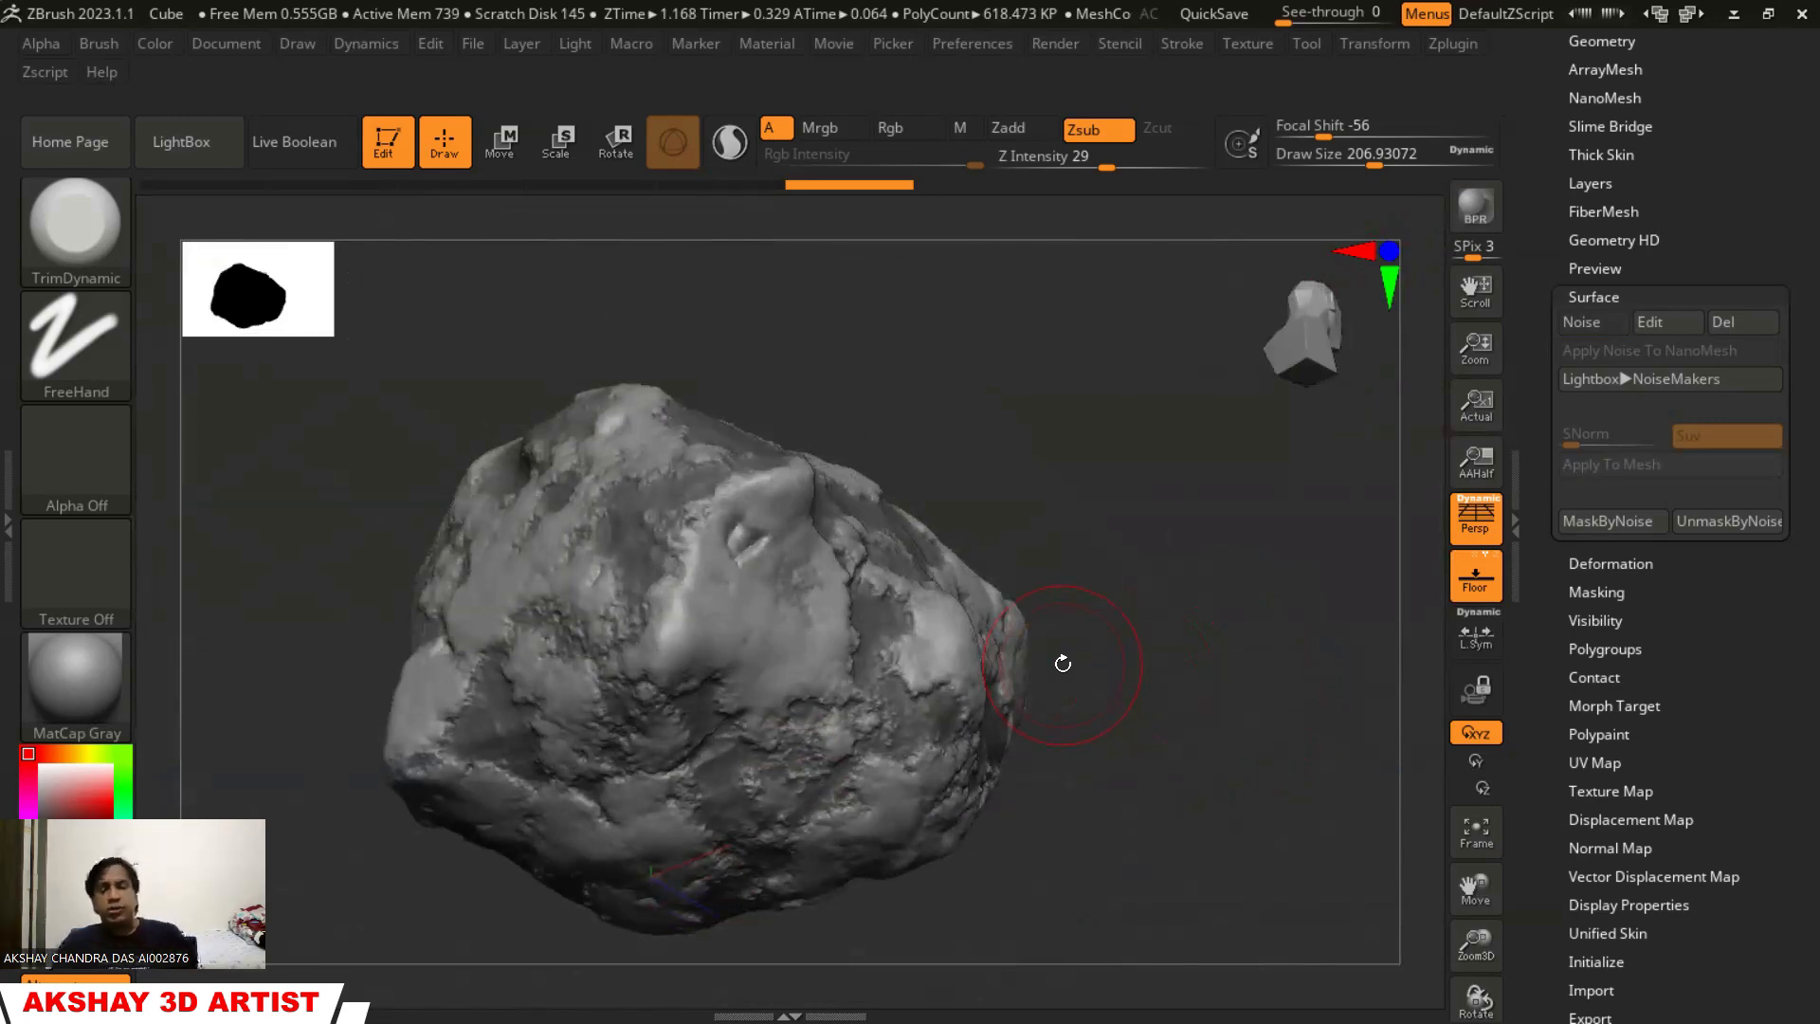
left_click_drag(1158, 650, 1147, 576)
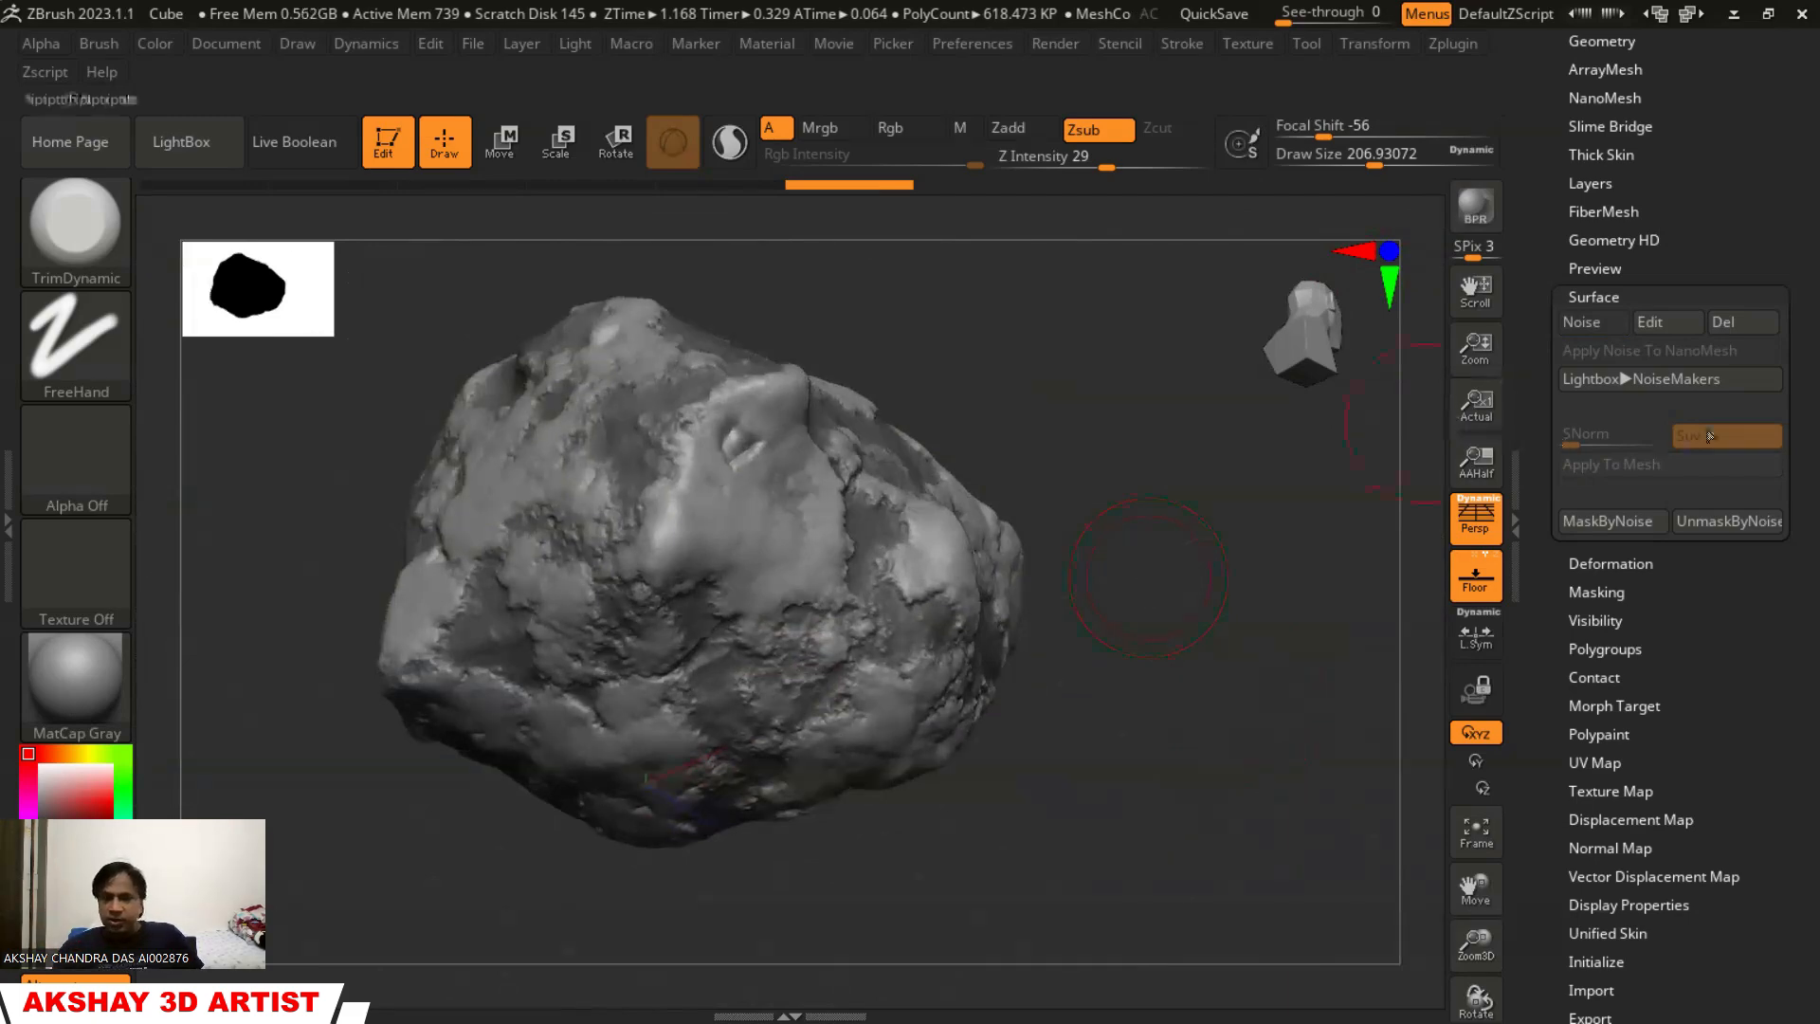
Duplicate the detailed rock's cube_NewUVs subtool
left_click(1626, 299)
scroll(1697, 506, "up", 5)
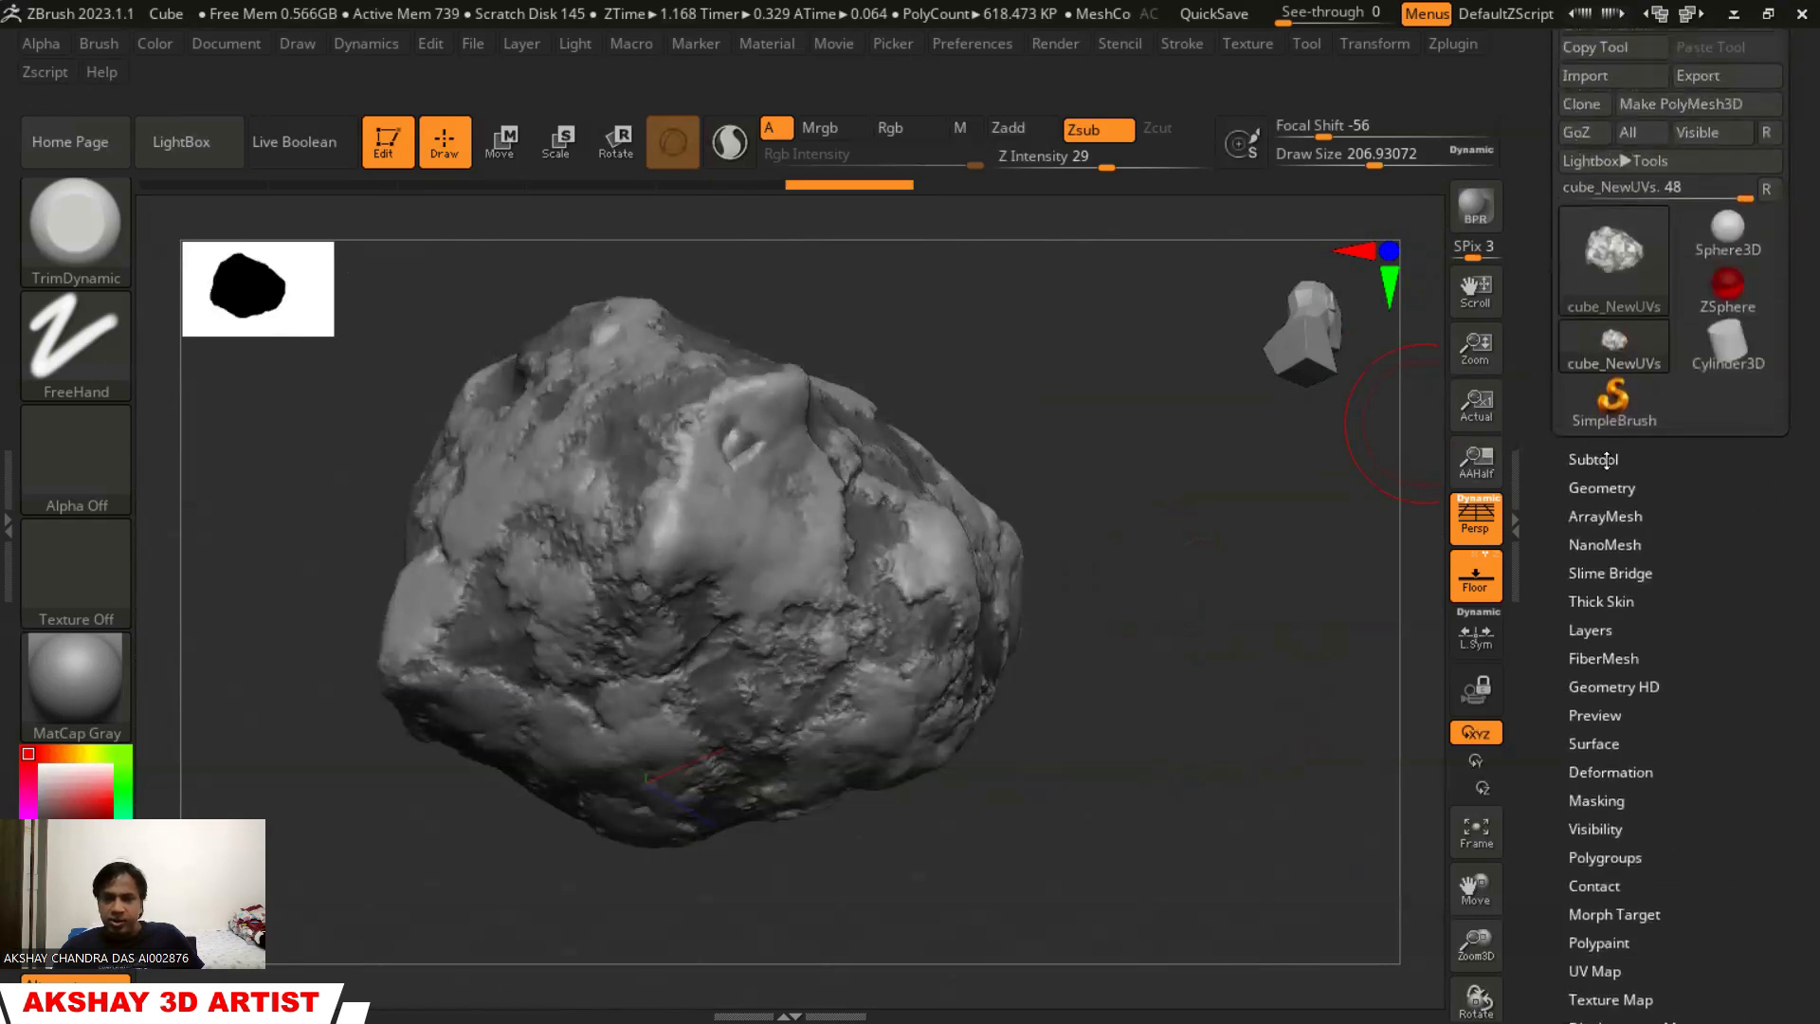
left_click(1594, 459)
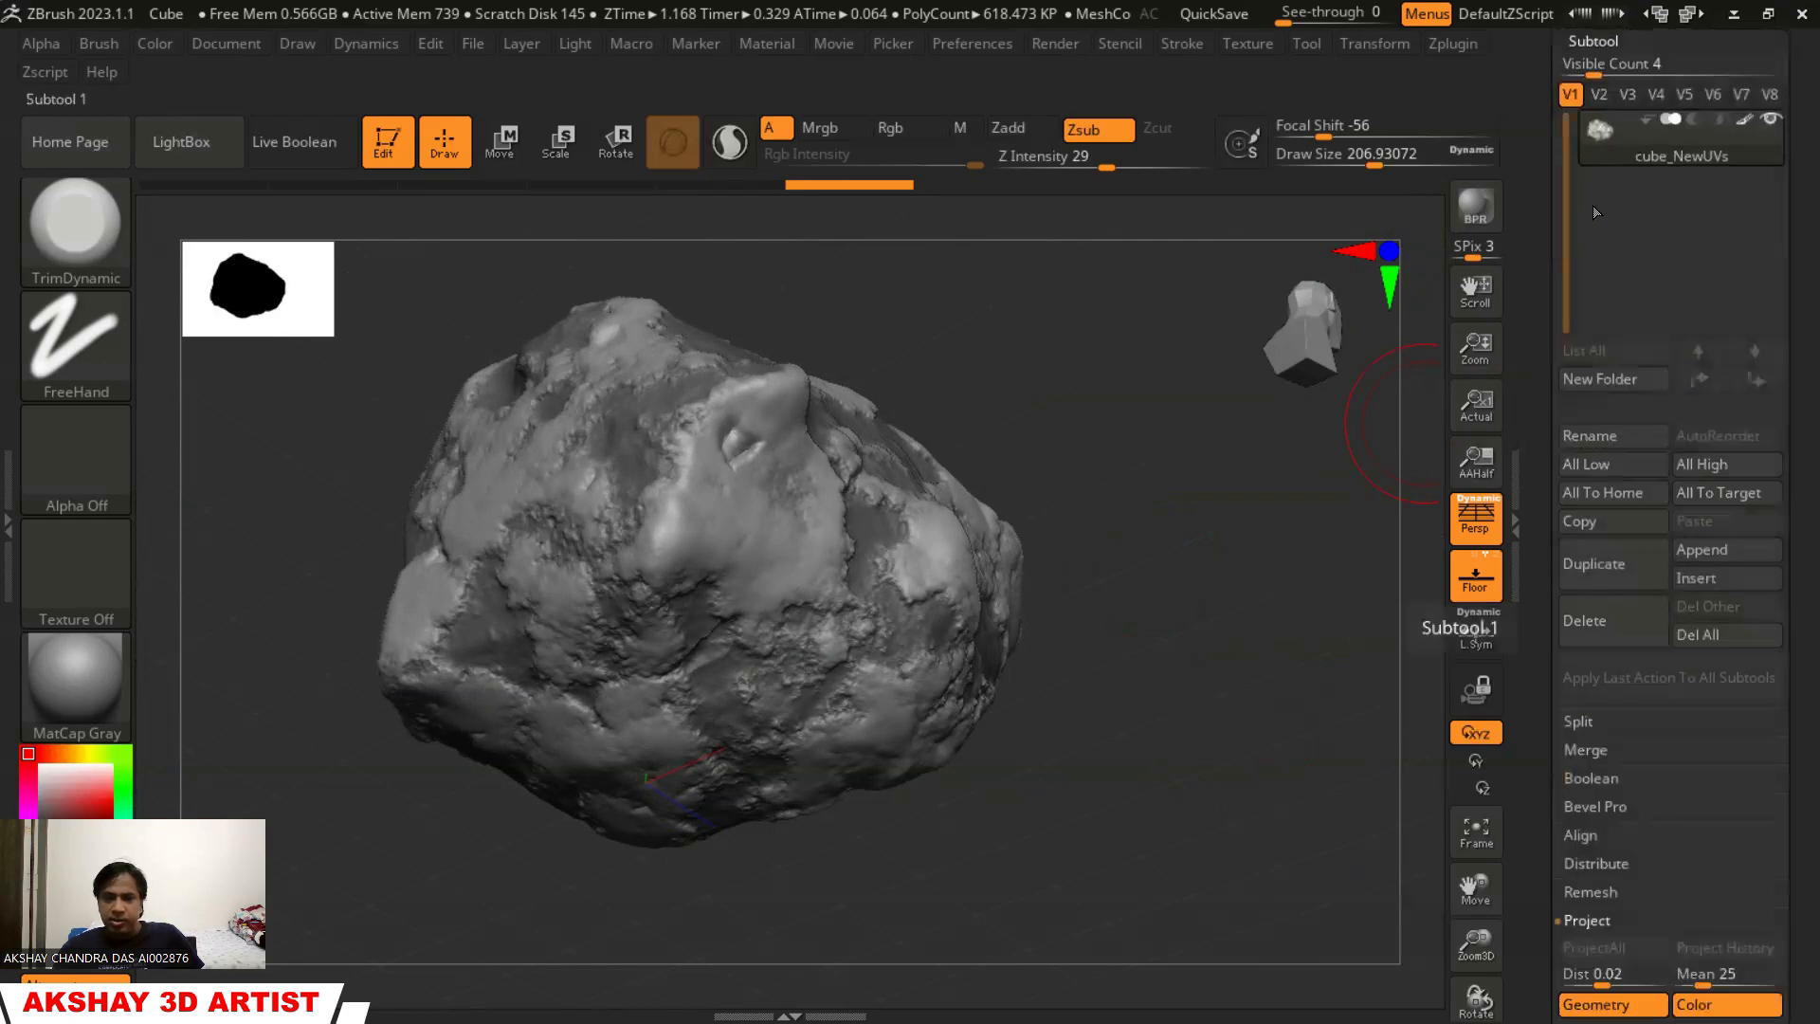
mouse_move(1604, 134)
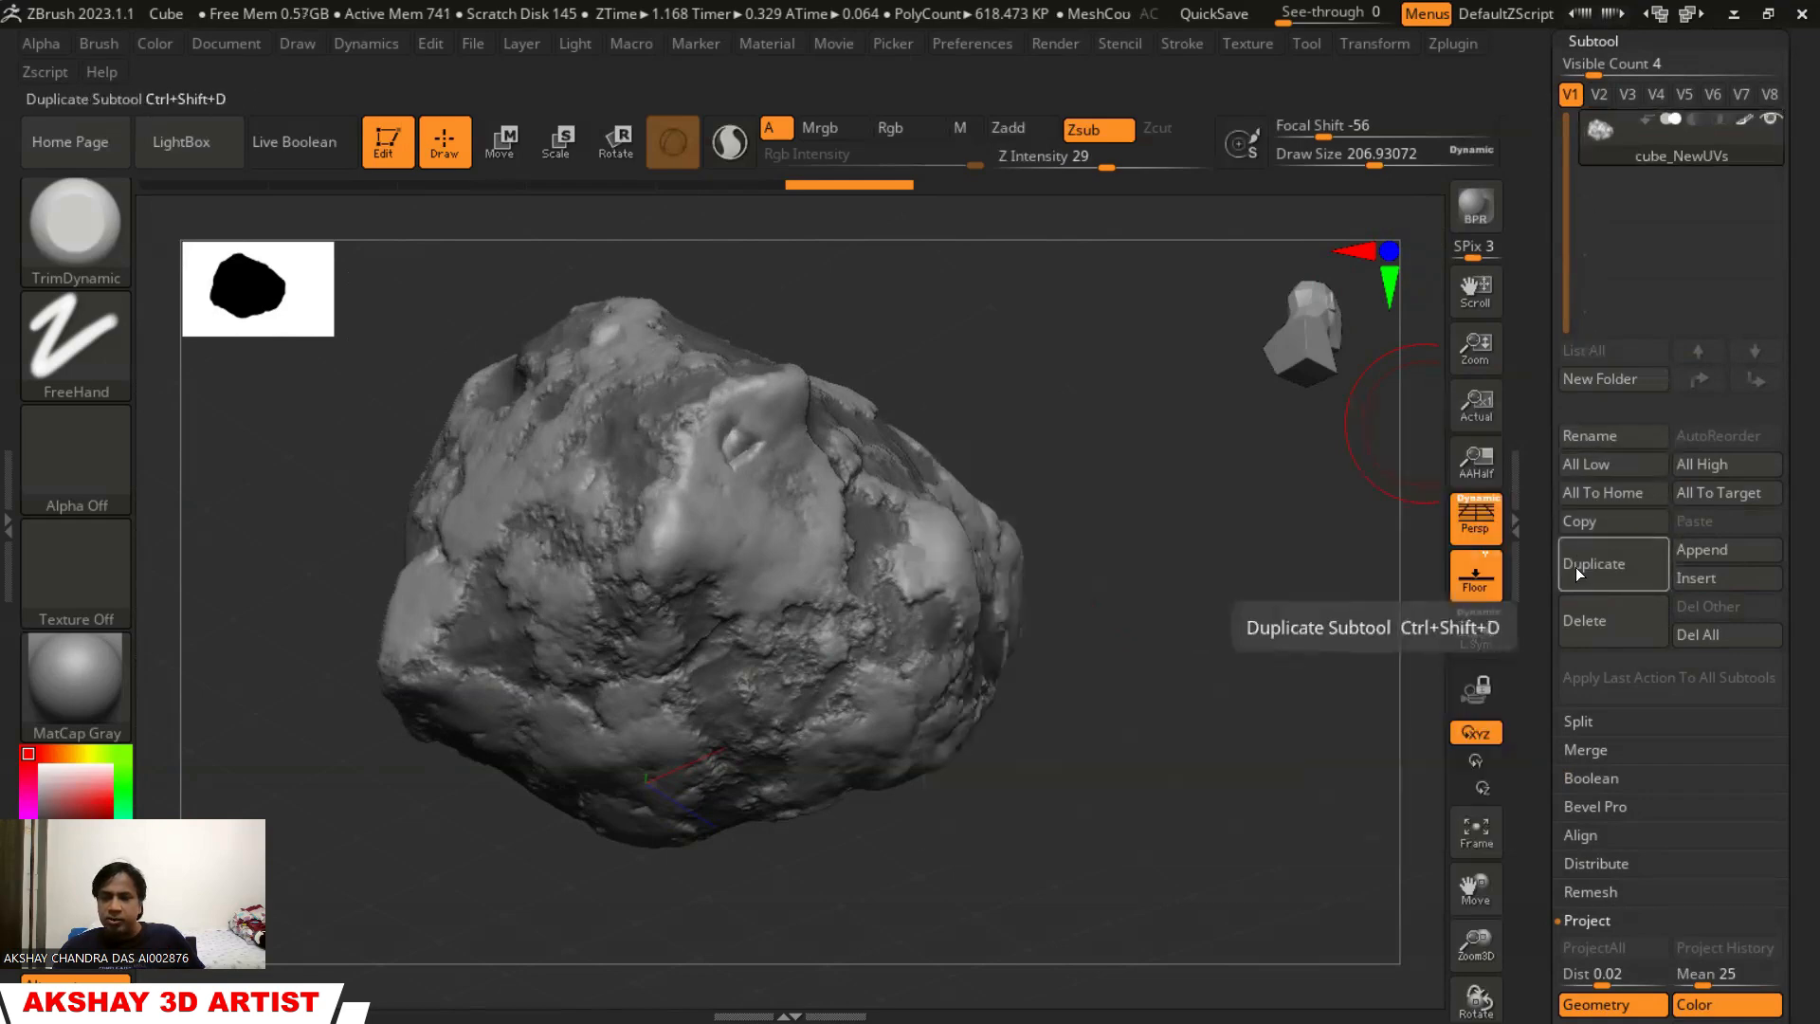
left_click(1575, 567)
Select the duplicated rock subtool and rename it as LowMesh
mouse_move(1619, 190)
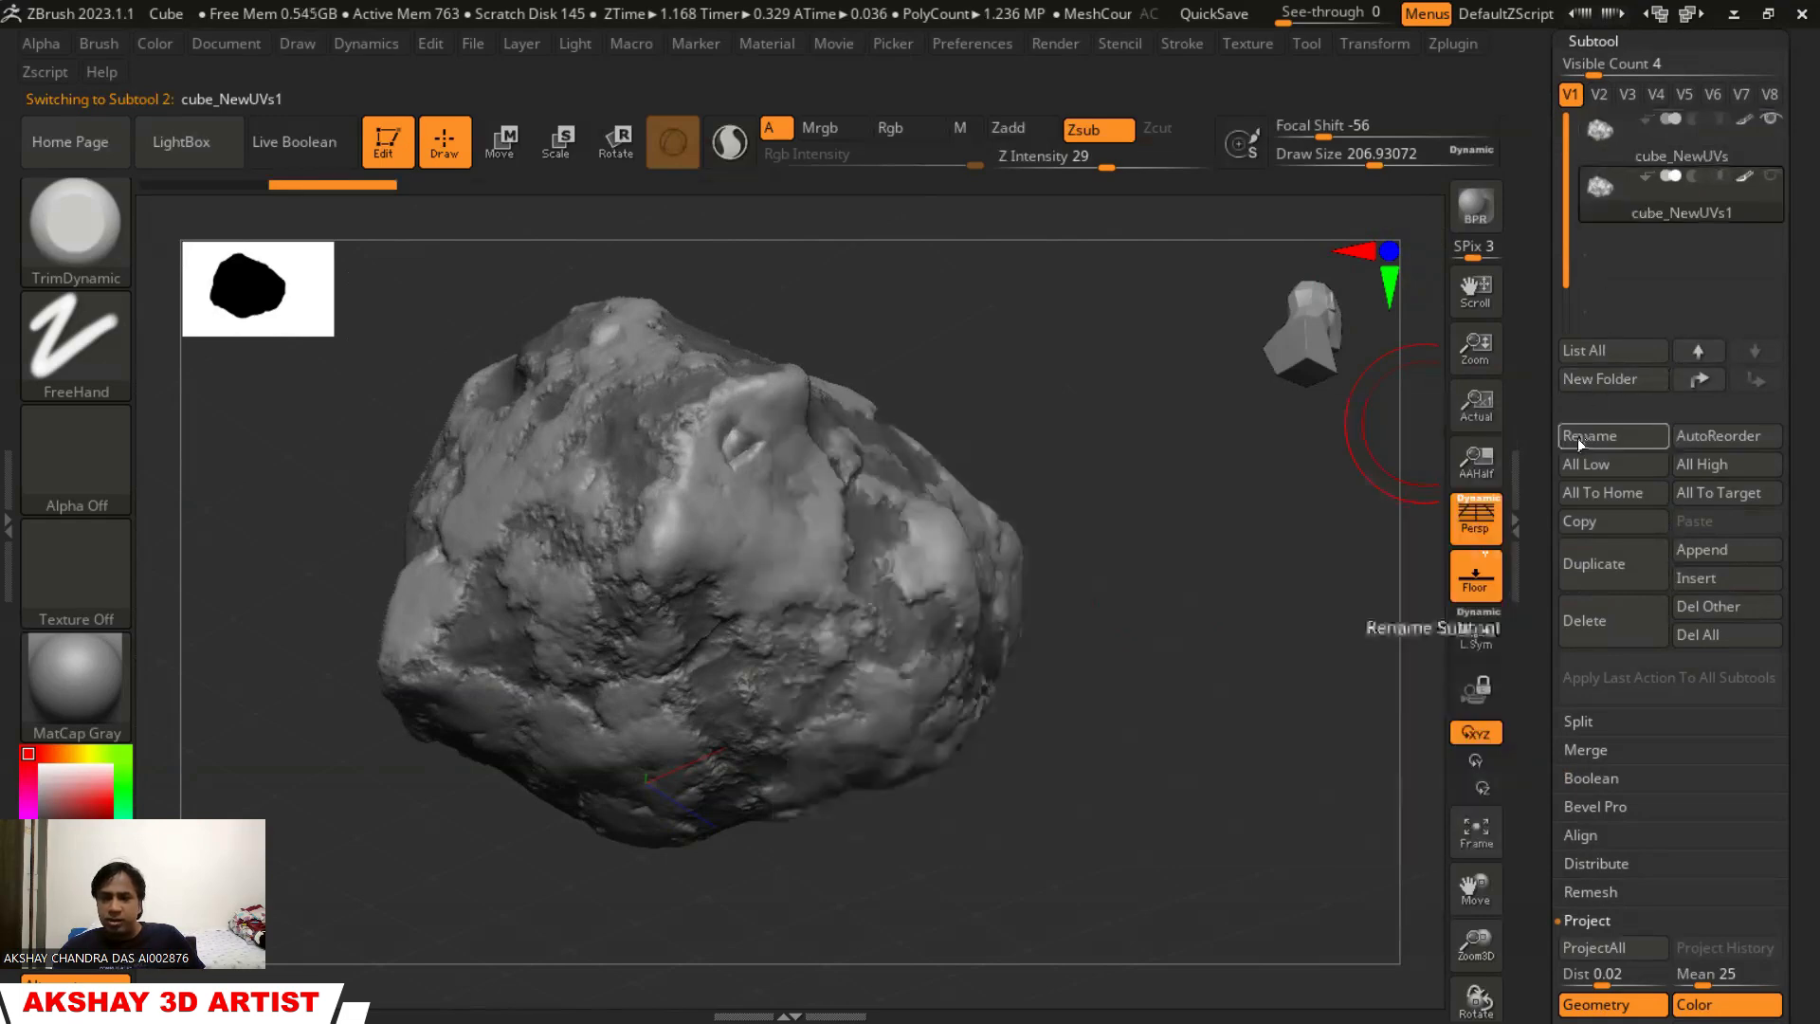
left_click(1578, 436)
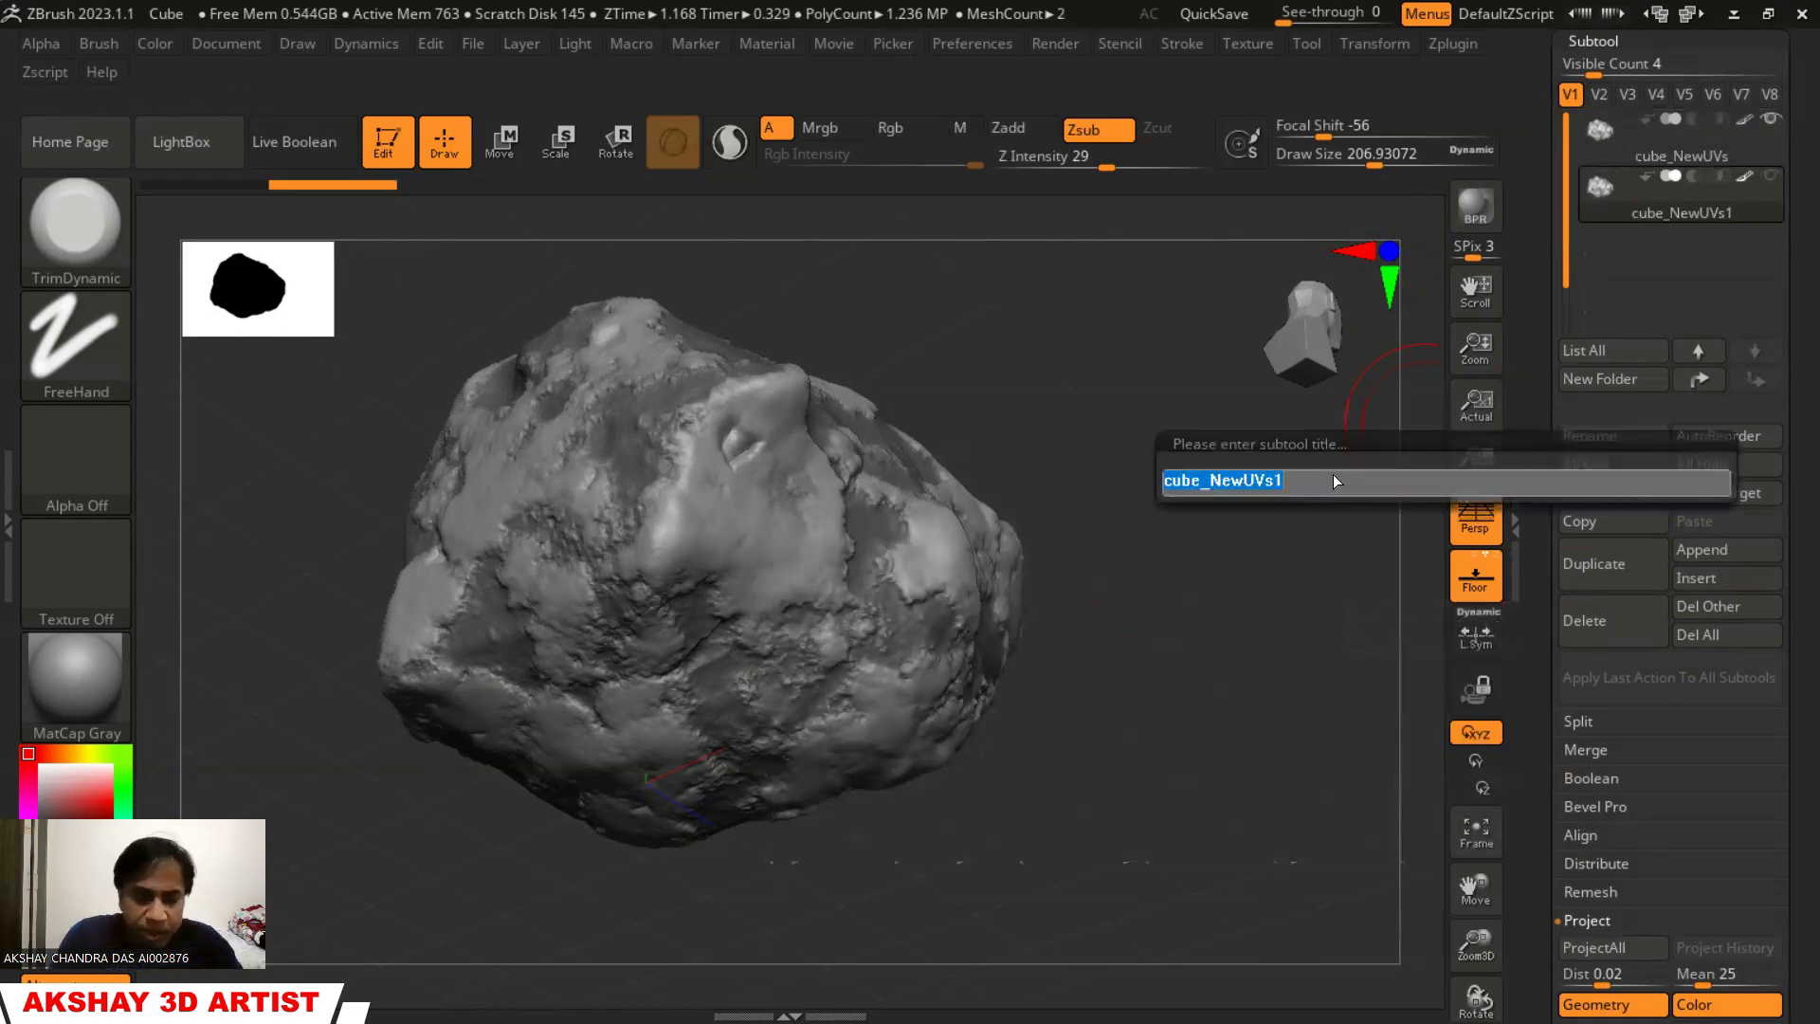
type("Low")
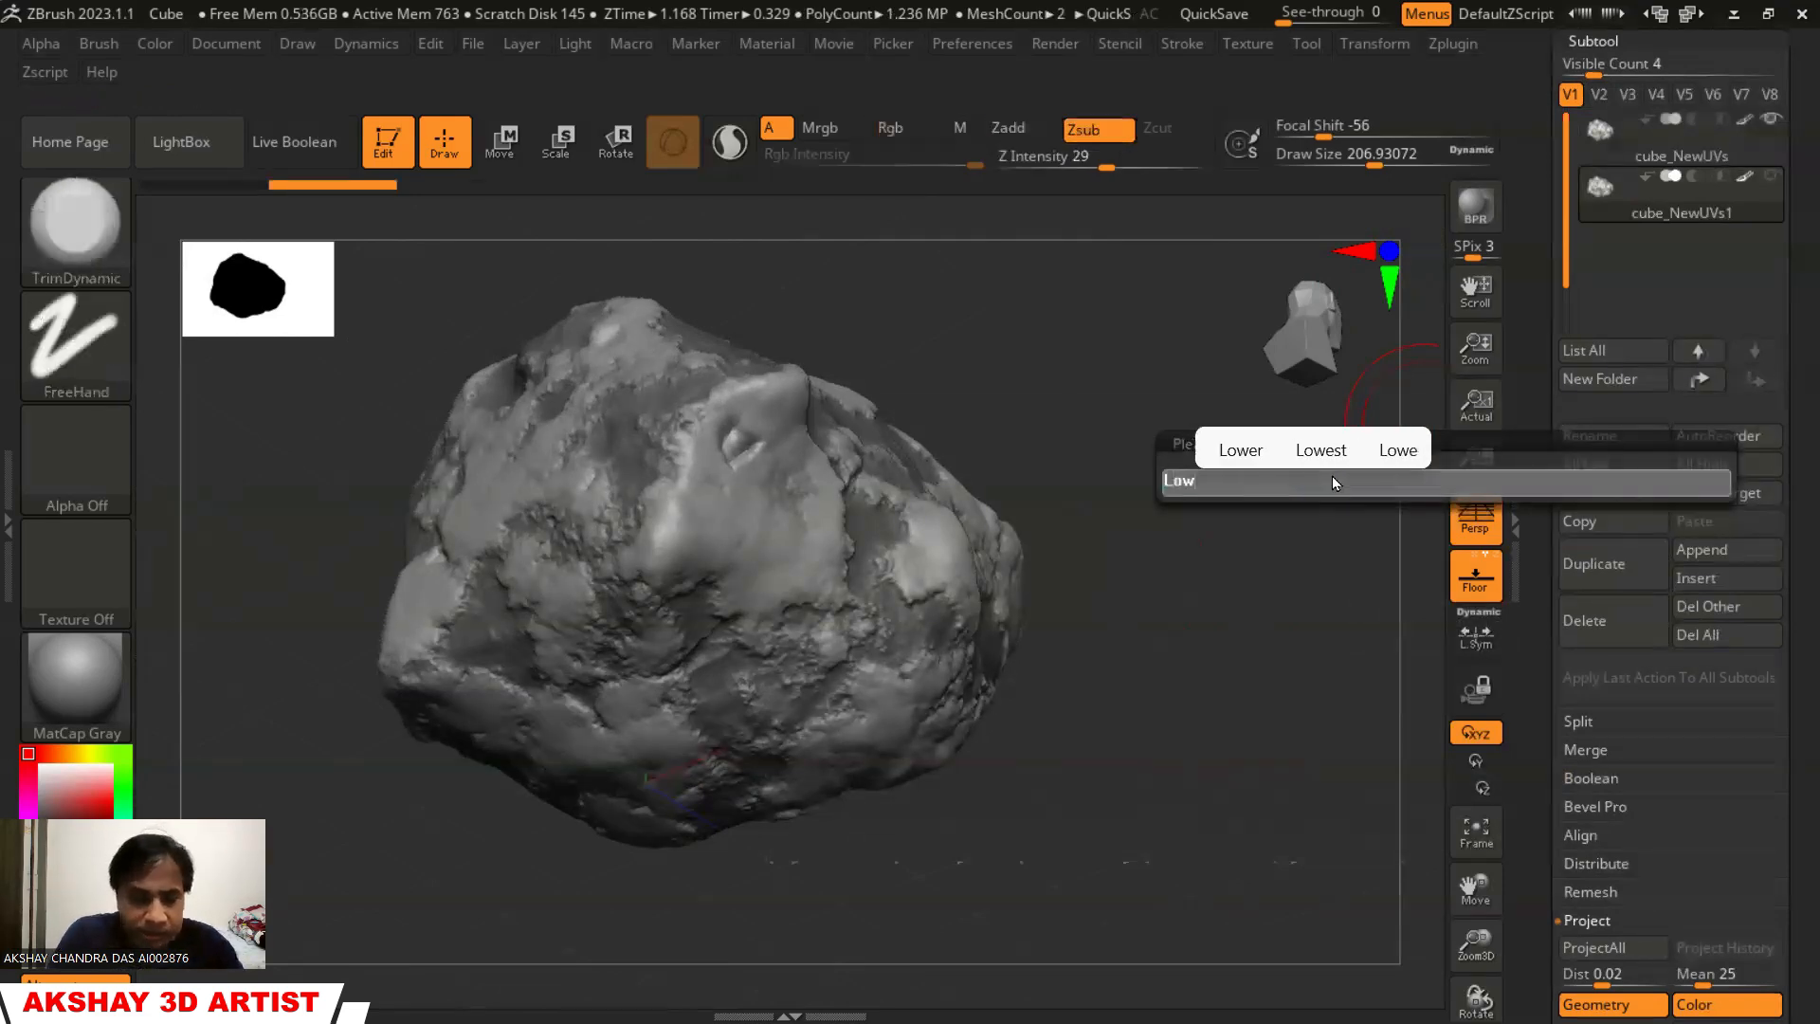
type("Mesh")
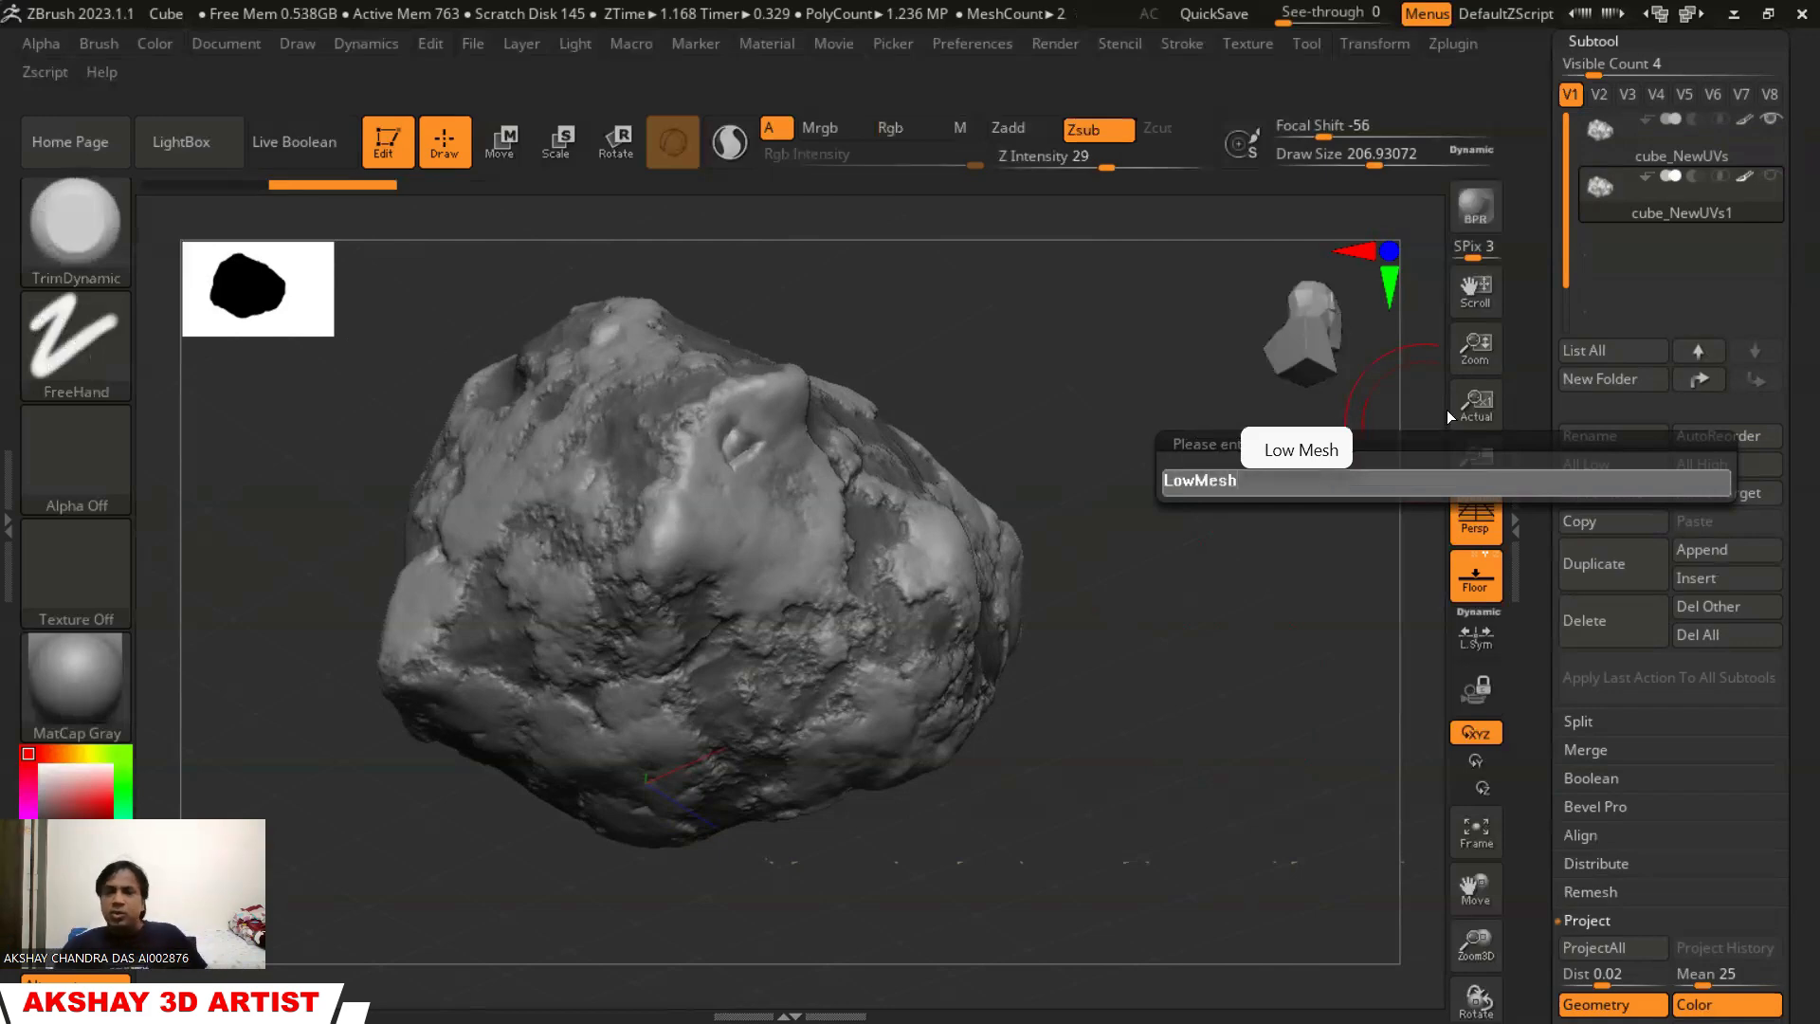
key("Return")
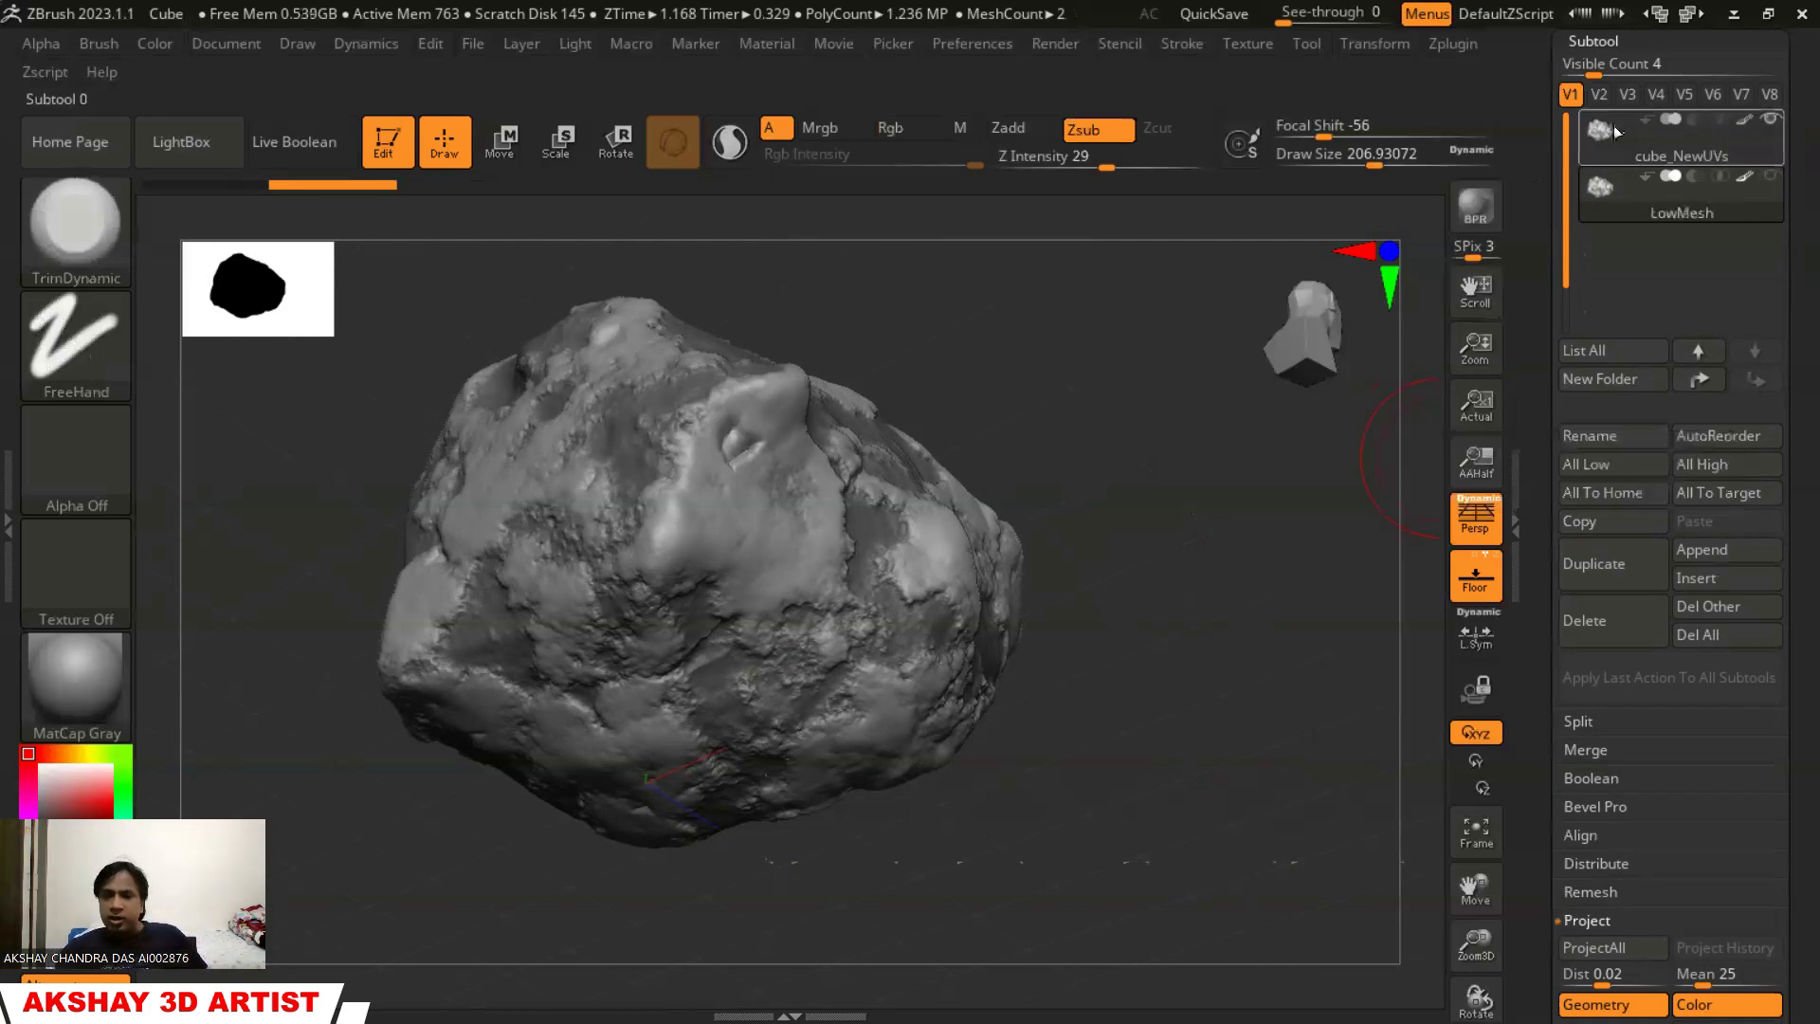
Rename the original rock subtool as HighMesh
left_click(1588, 436)
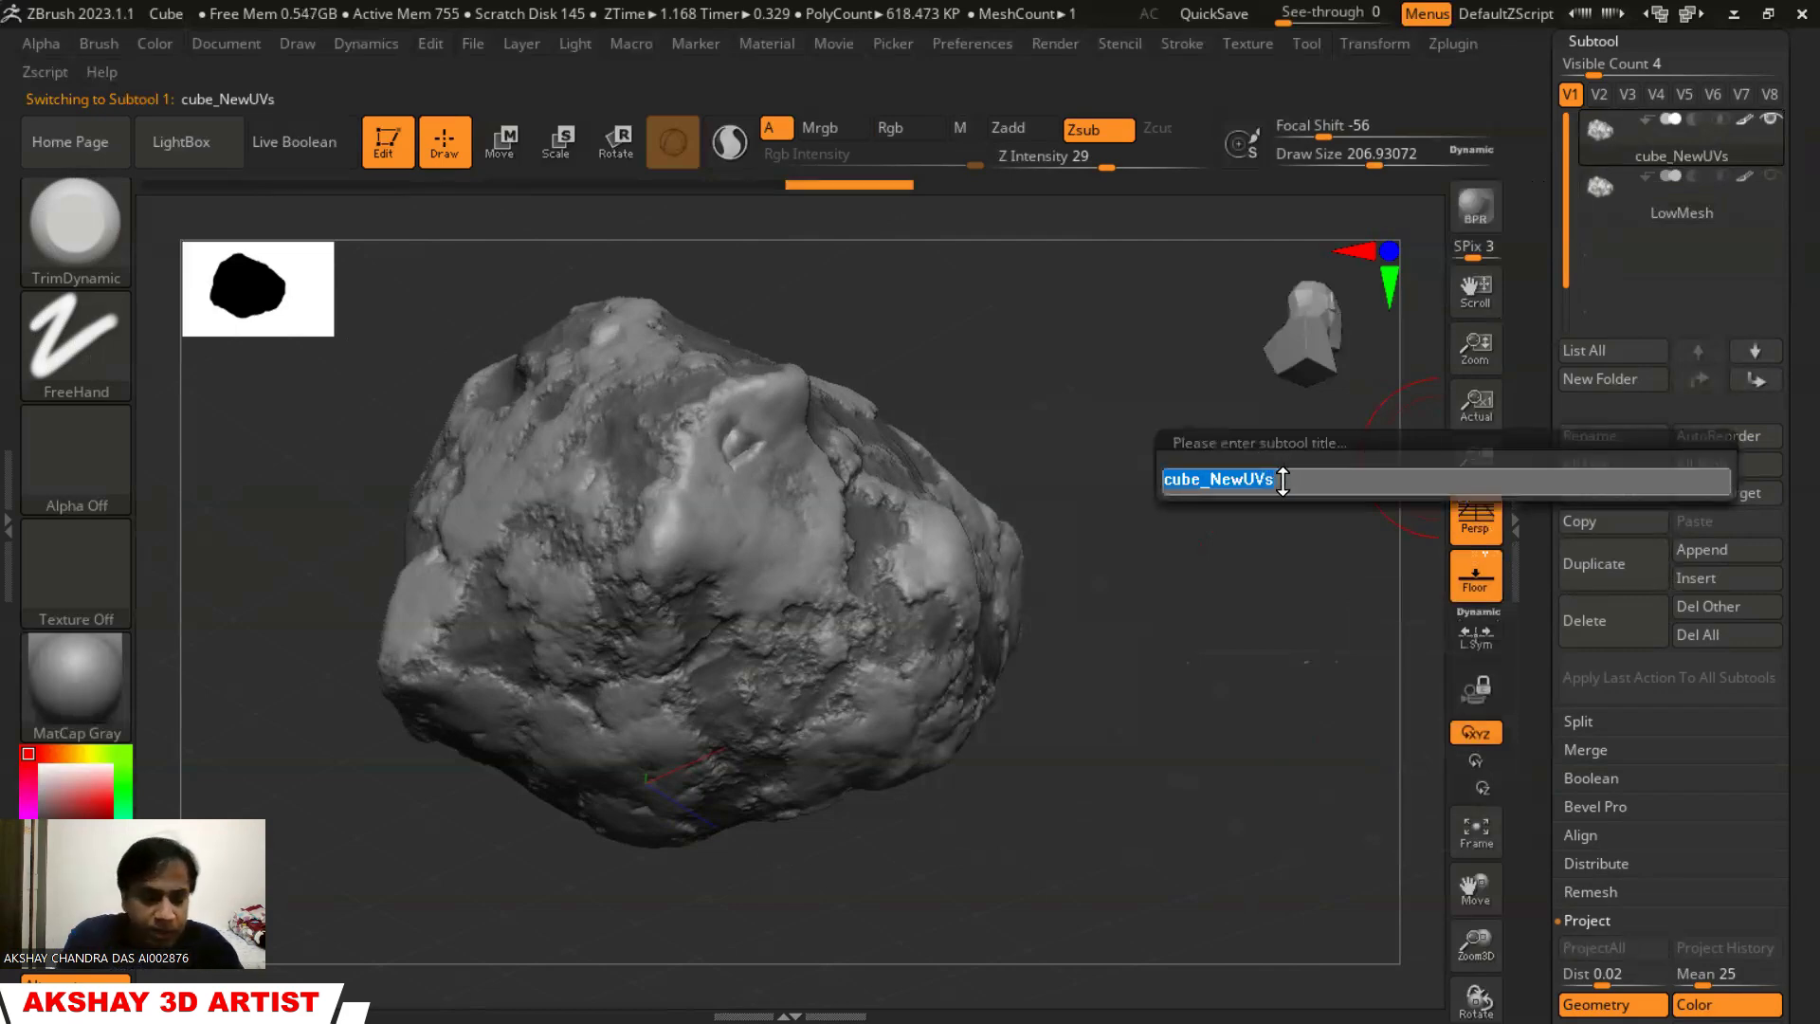
type("HighM")
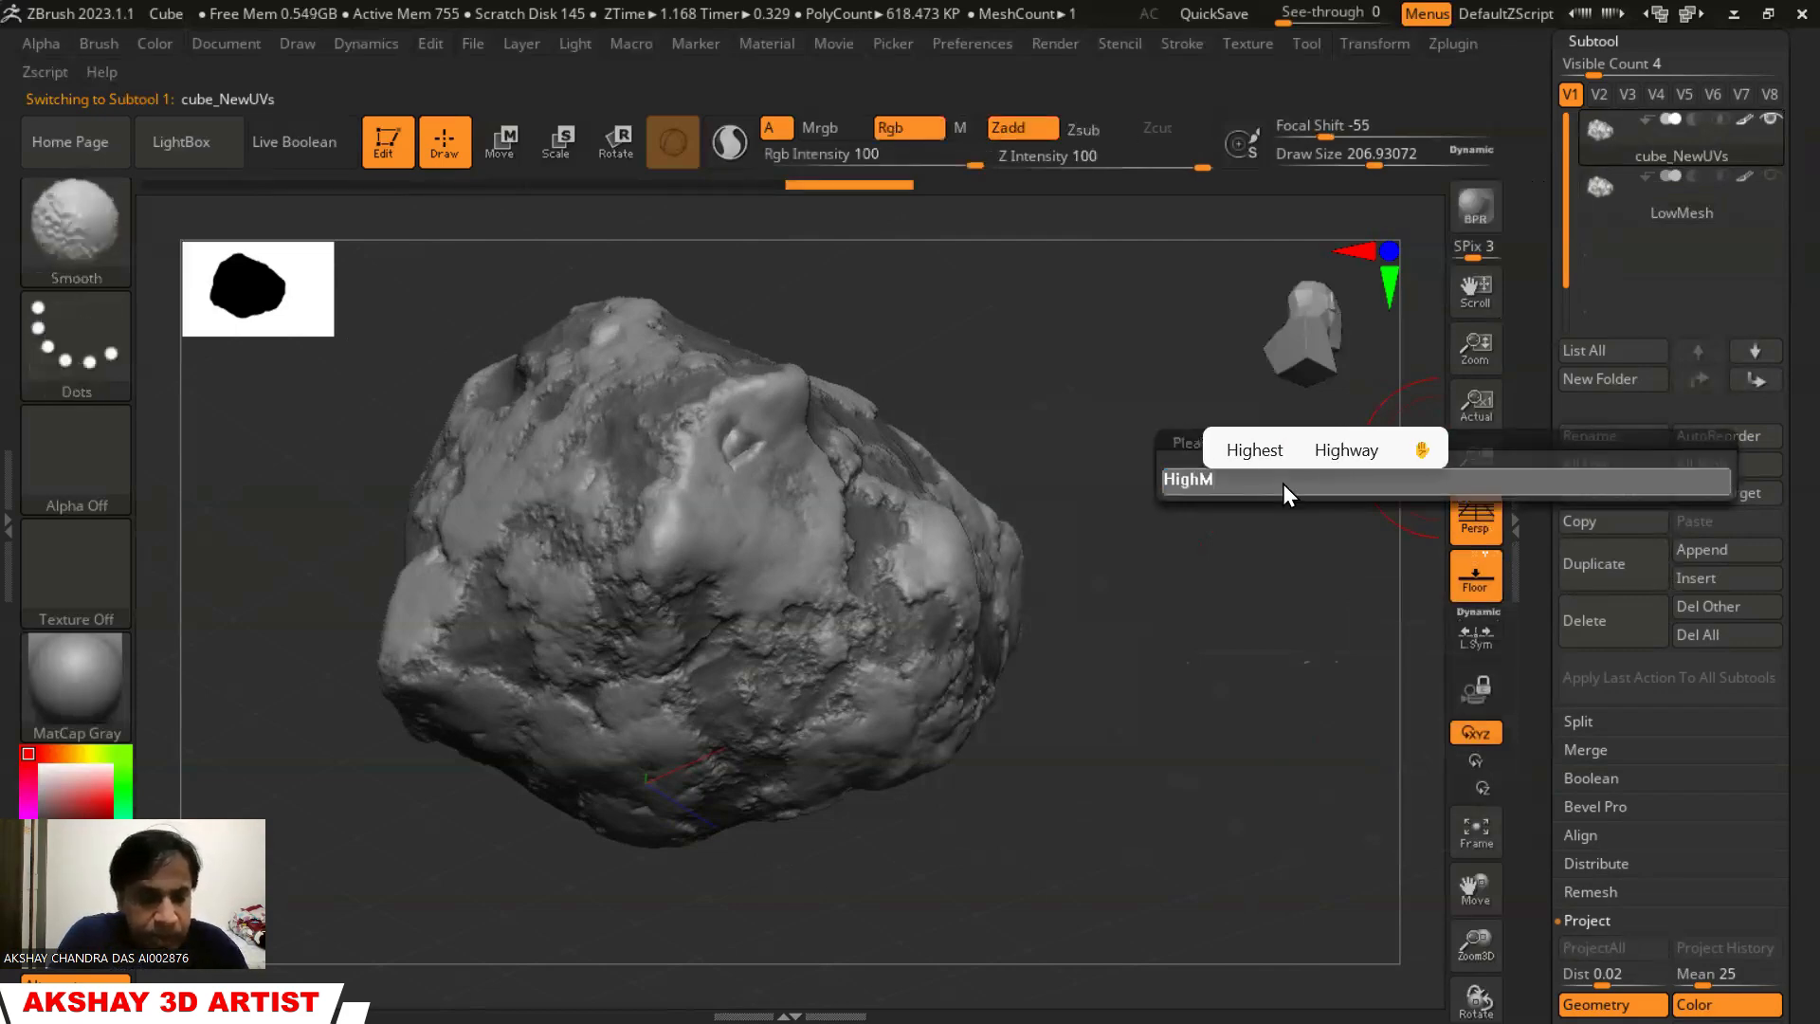
type("esh")
key("Return")
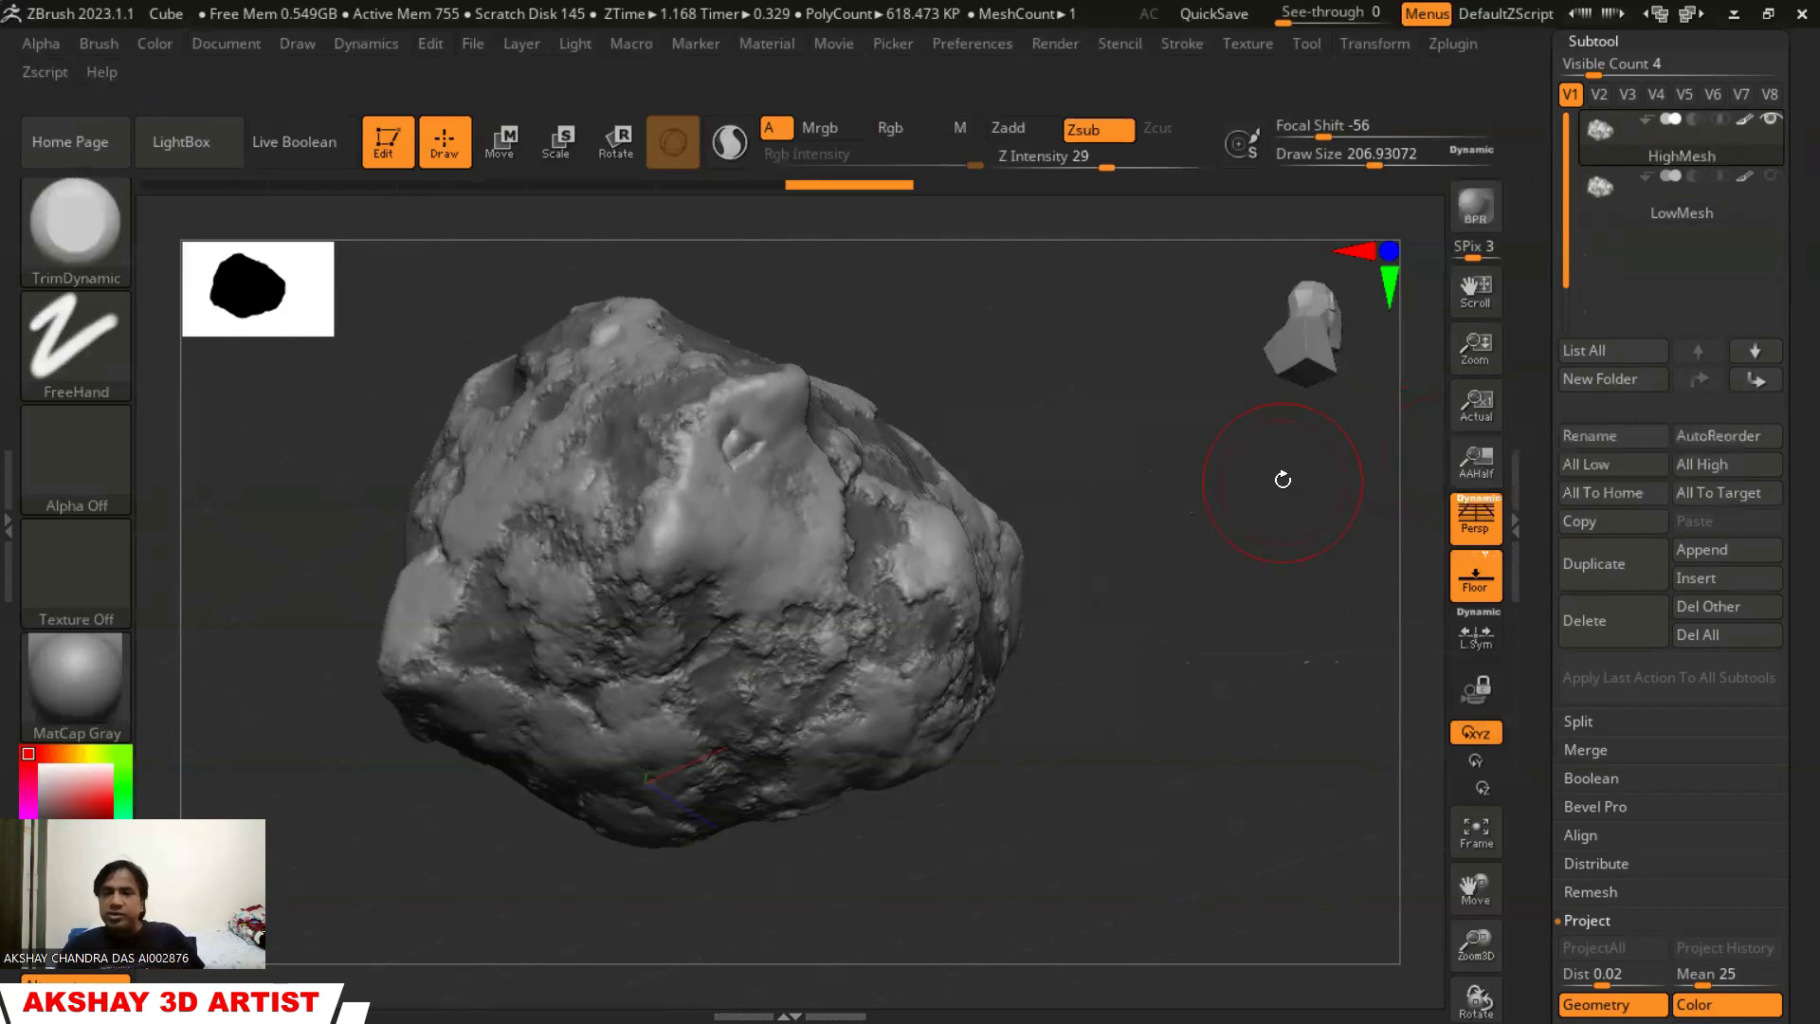
Make the LowMesh subtool active and check it against HighMesh
left_click(1598, 201)
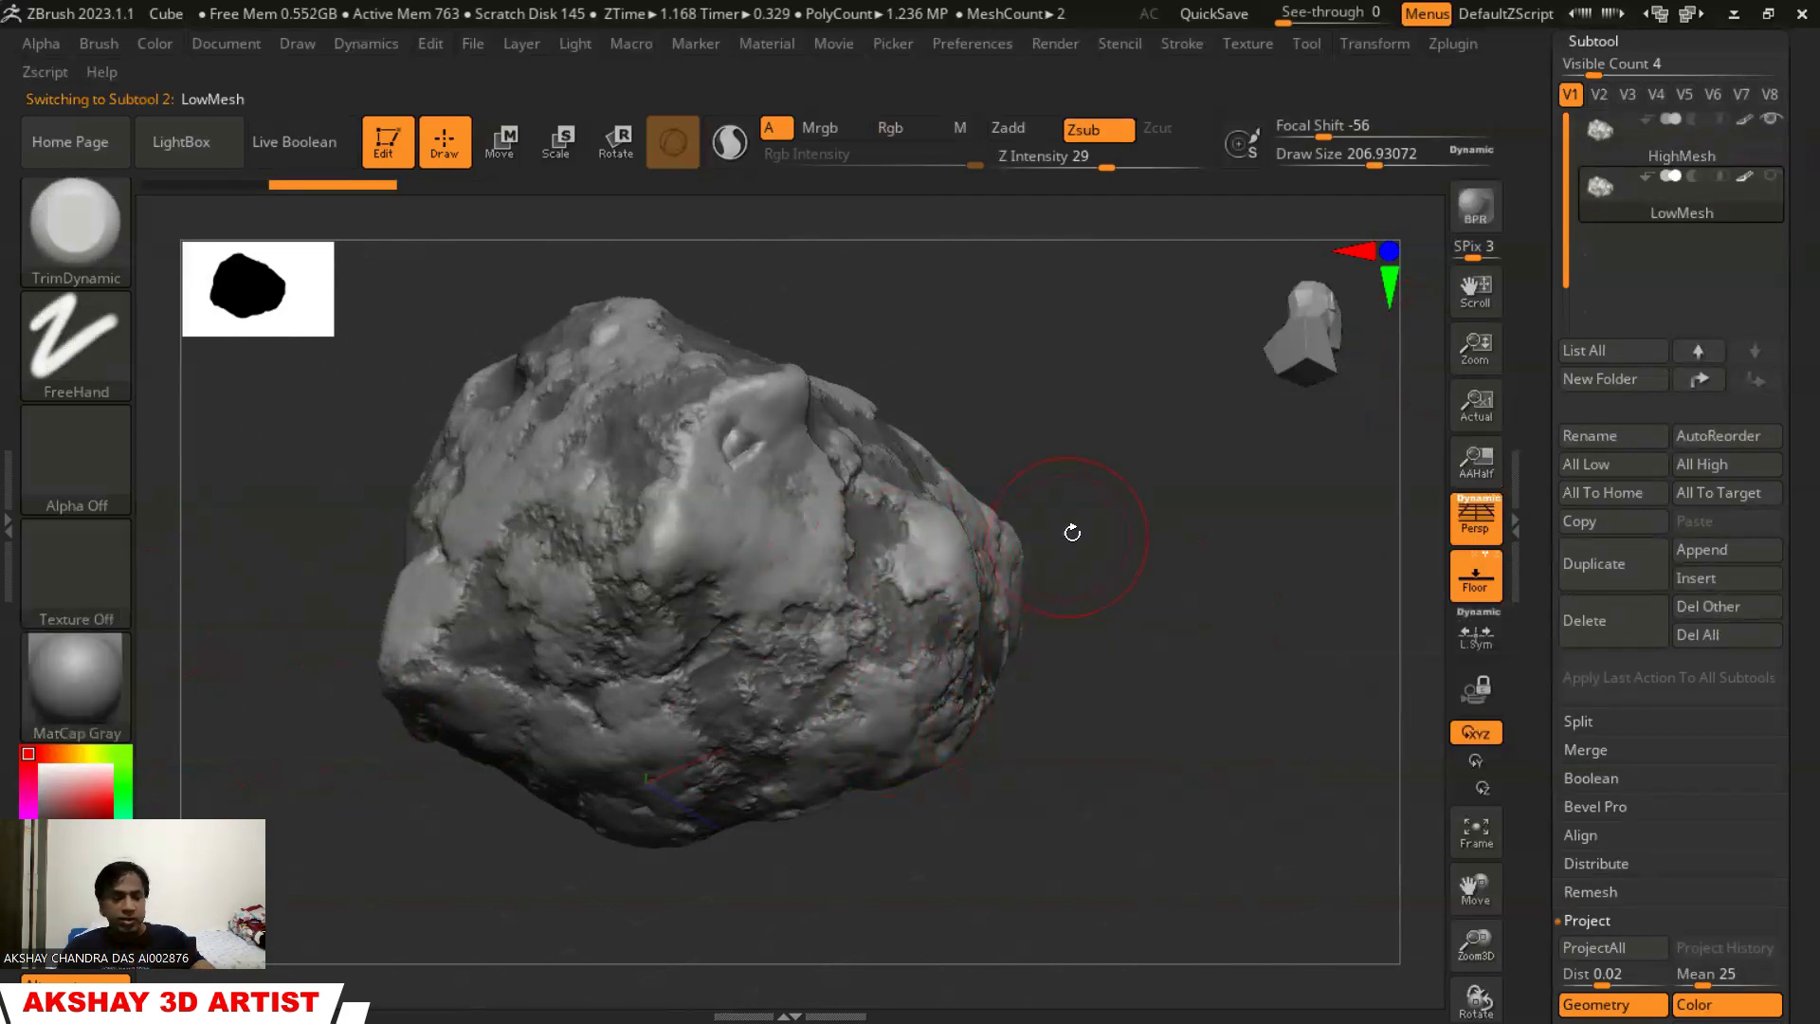
key("shift")
key("alt")
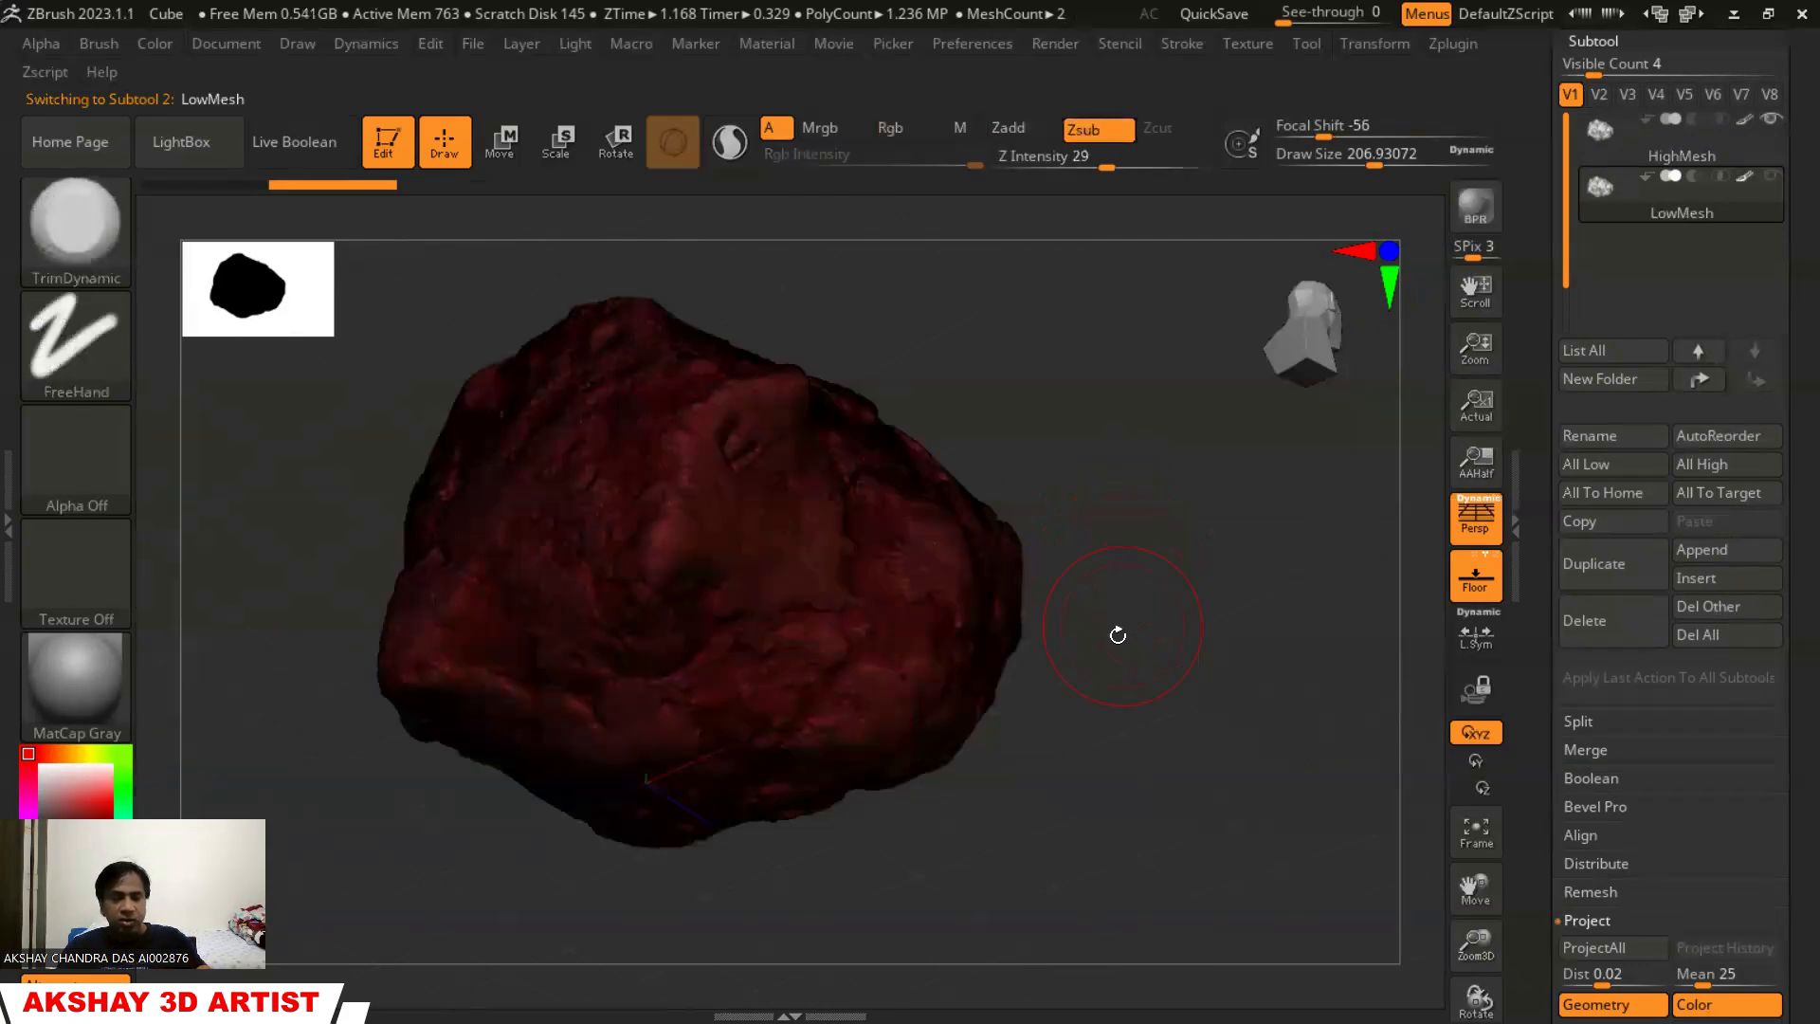
right_click_drag(1118, 650, 1126, 716, "ctrl")
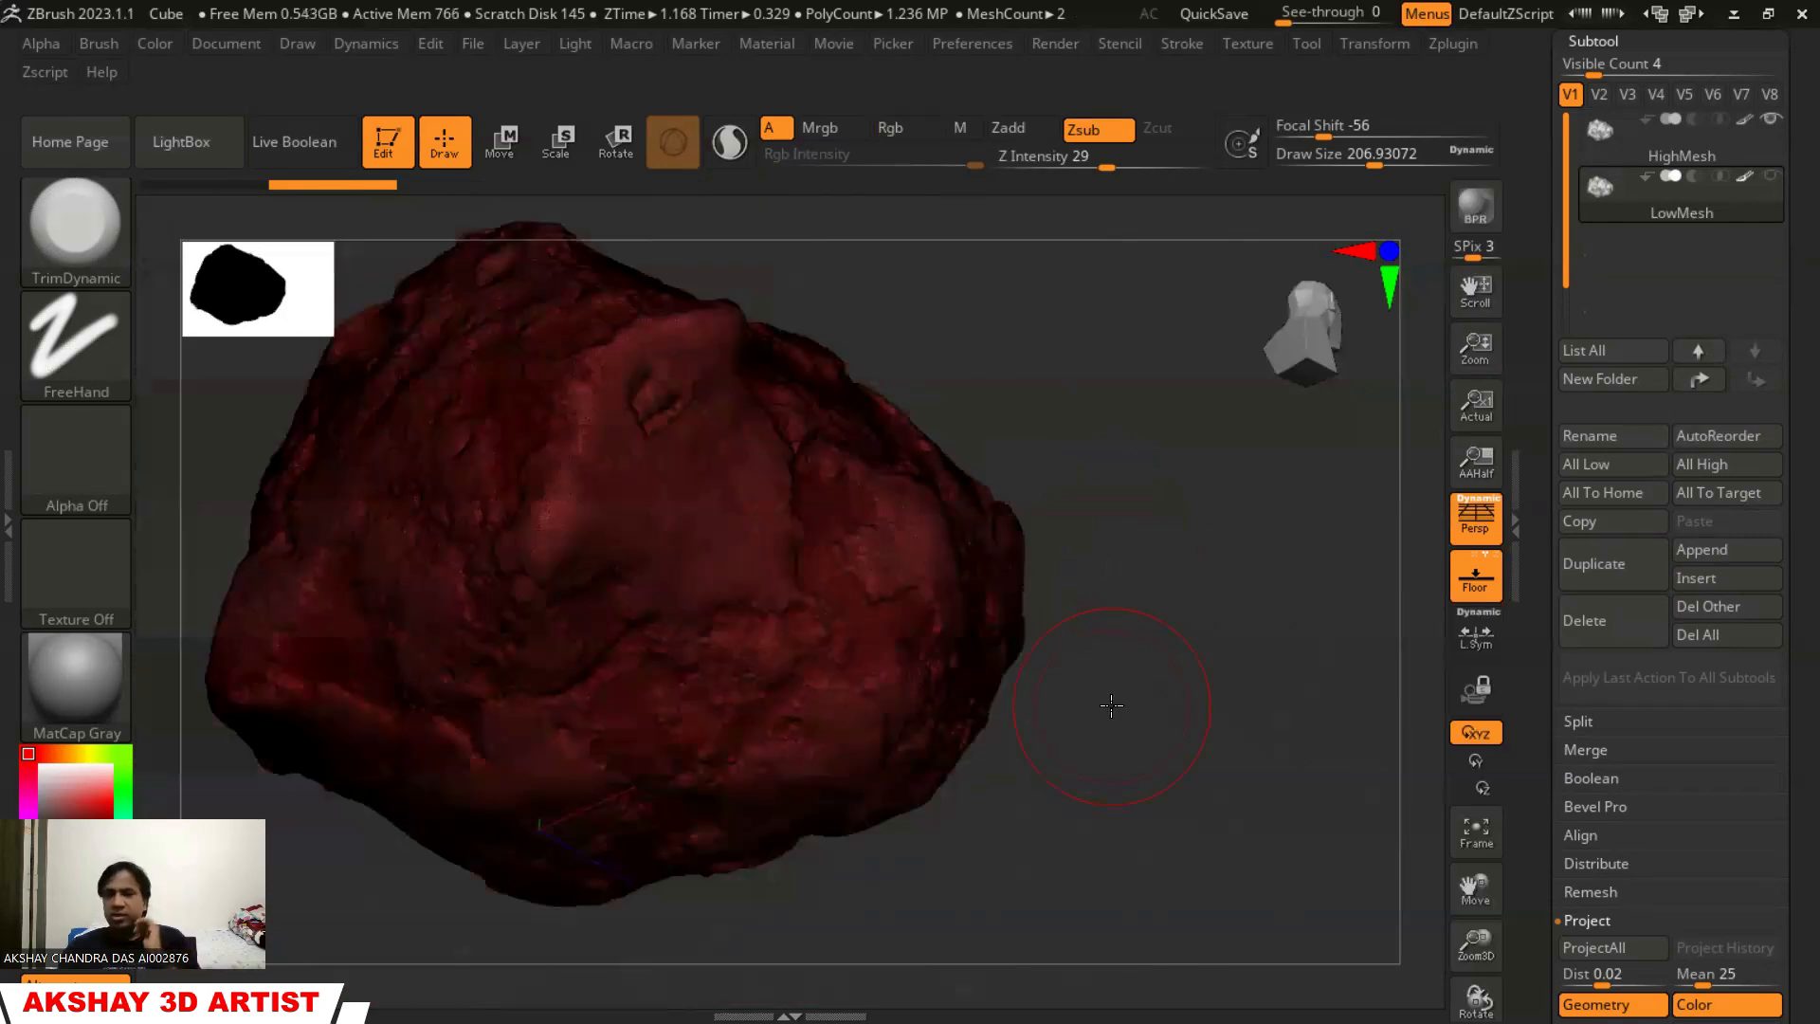
left_click(1598, 151)
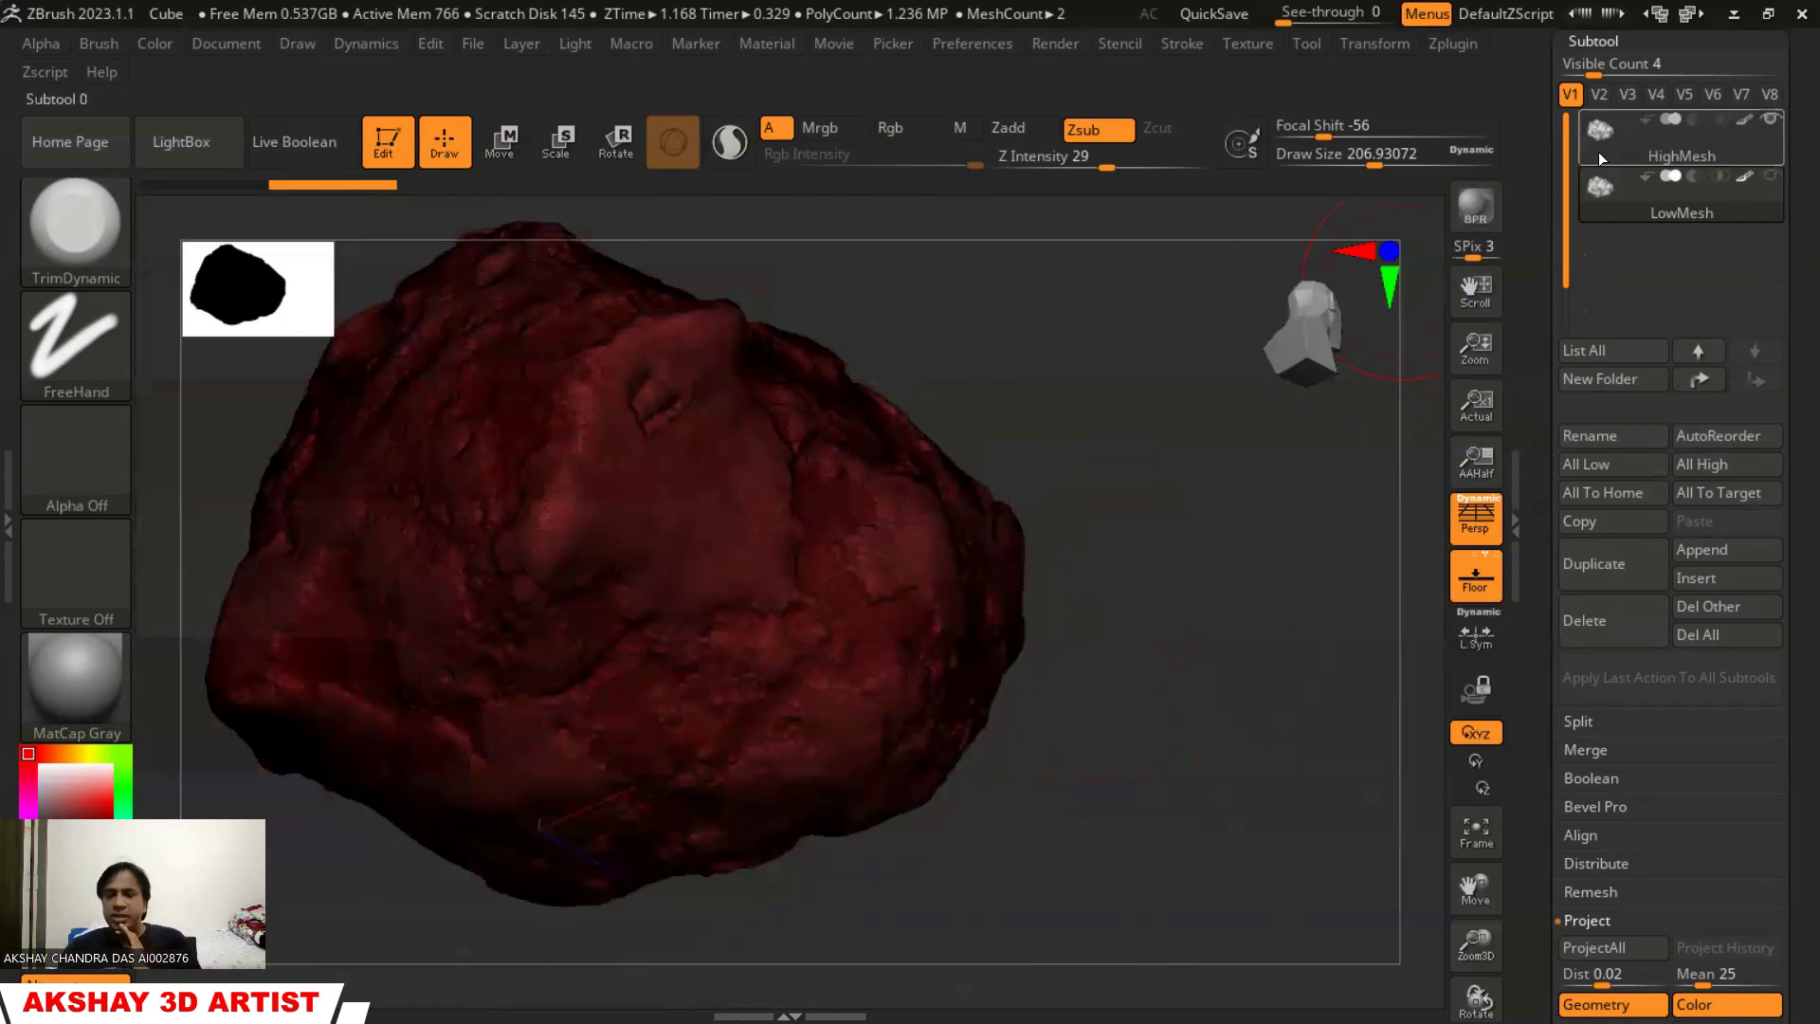
left_click(1594, 193)
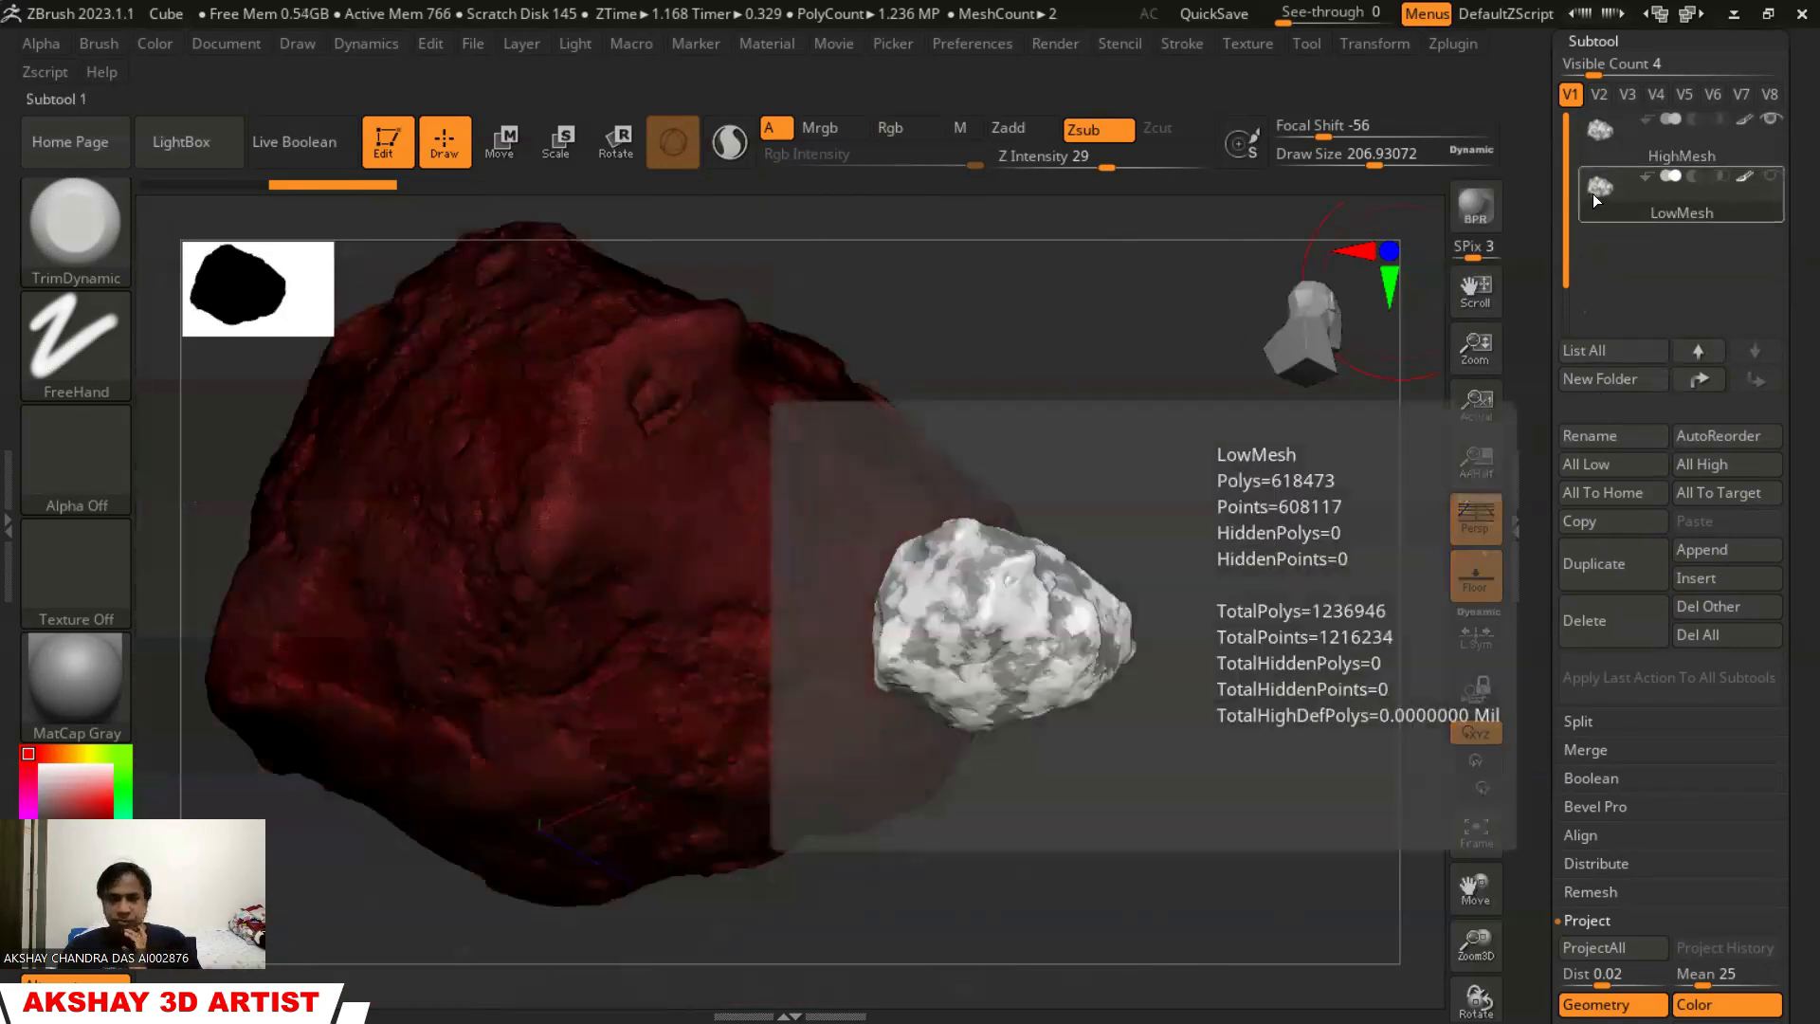
key("shift")
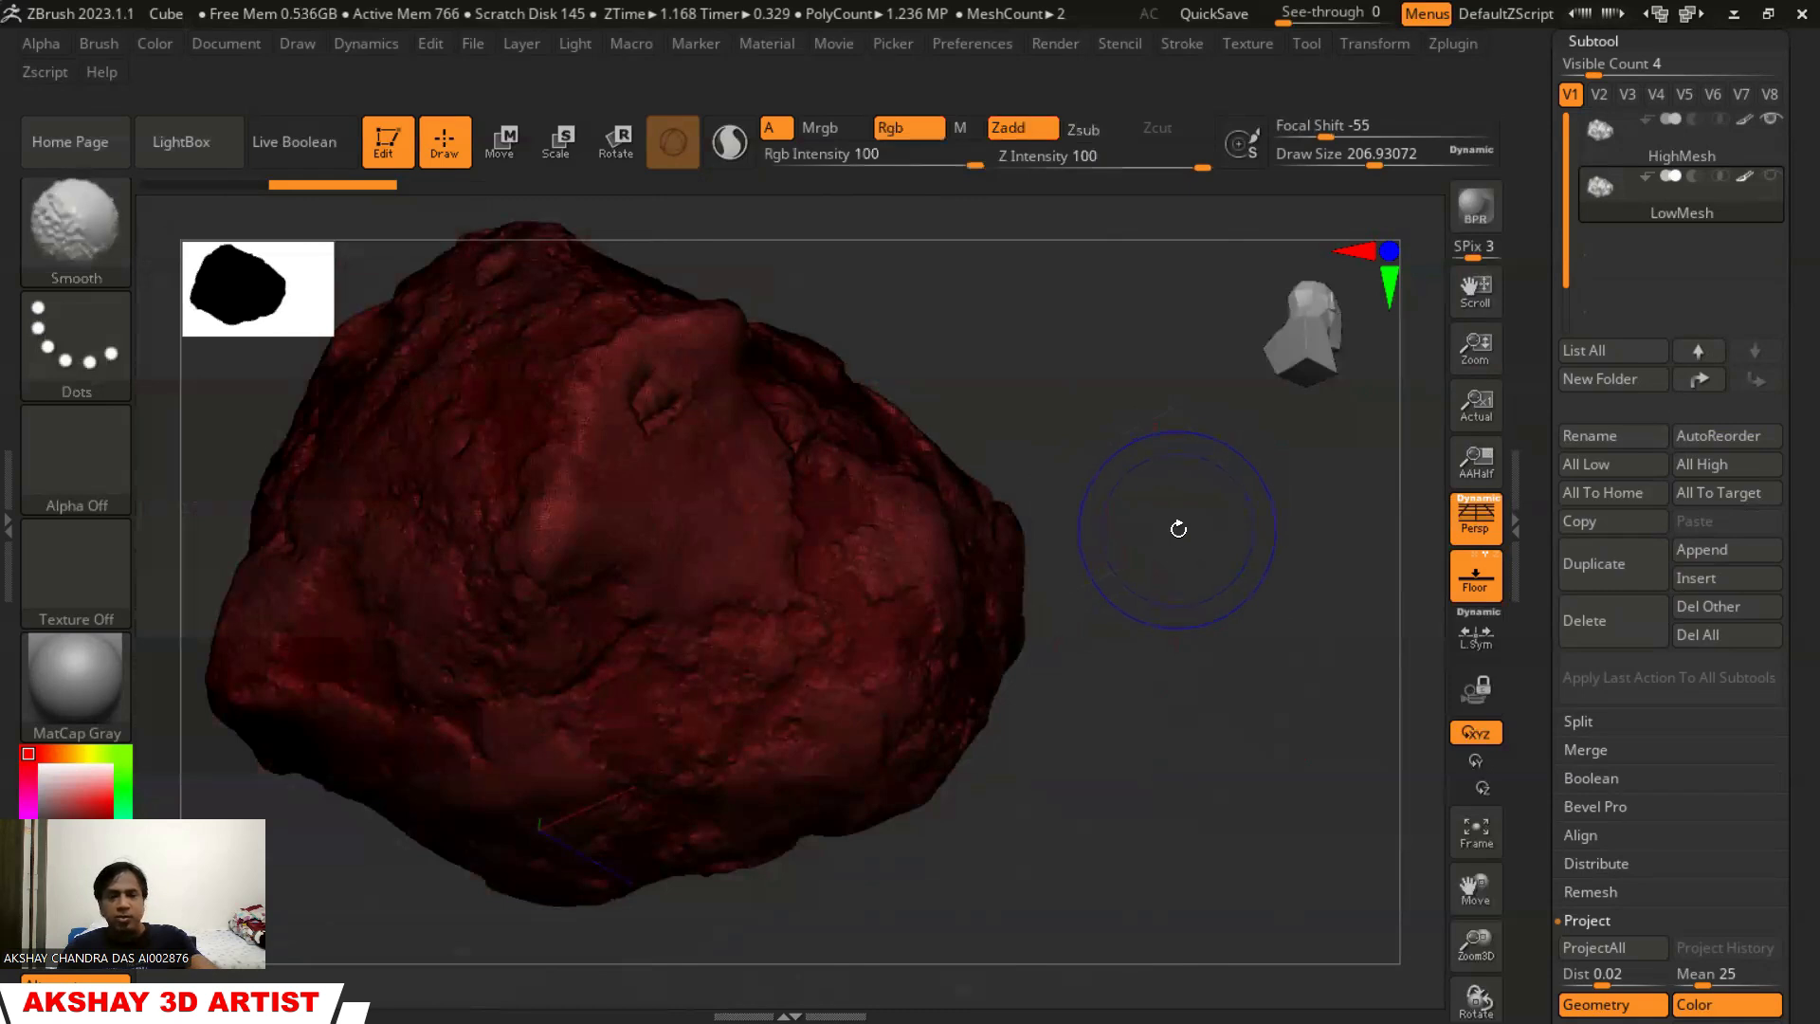
Remesh the LowMesh subtool with ZRemesher using a target polygons count of 1
scroll(1794, 503, "down", 3)
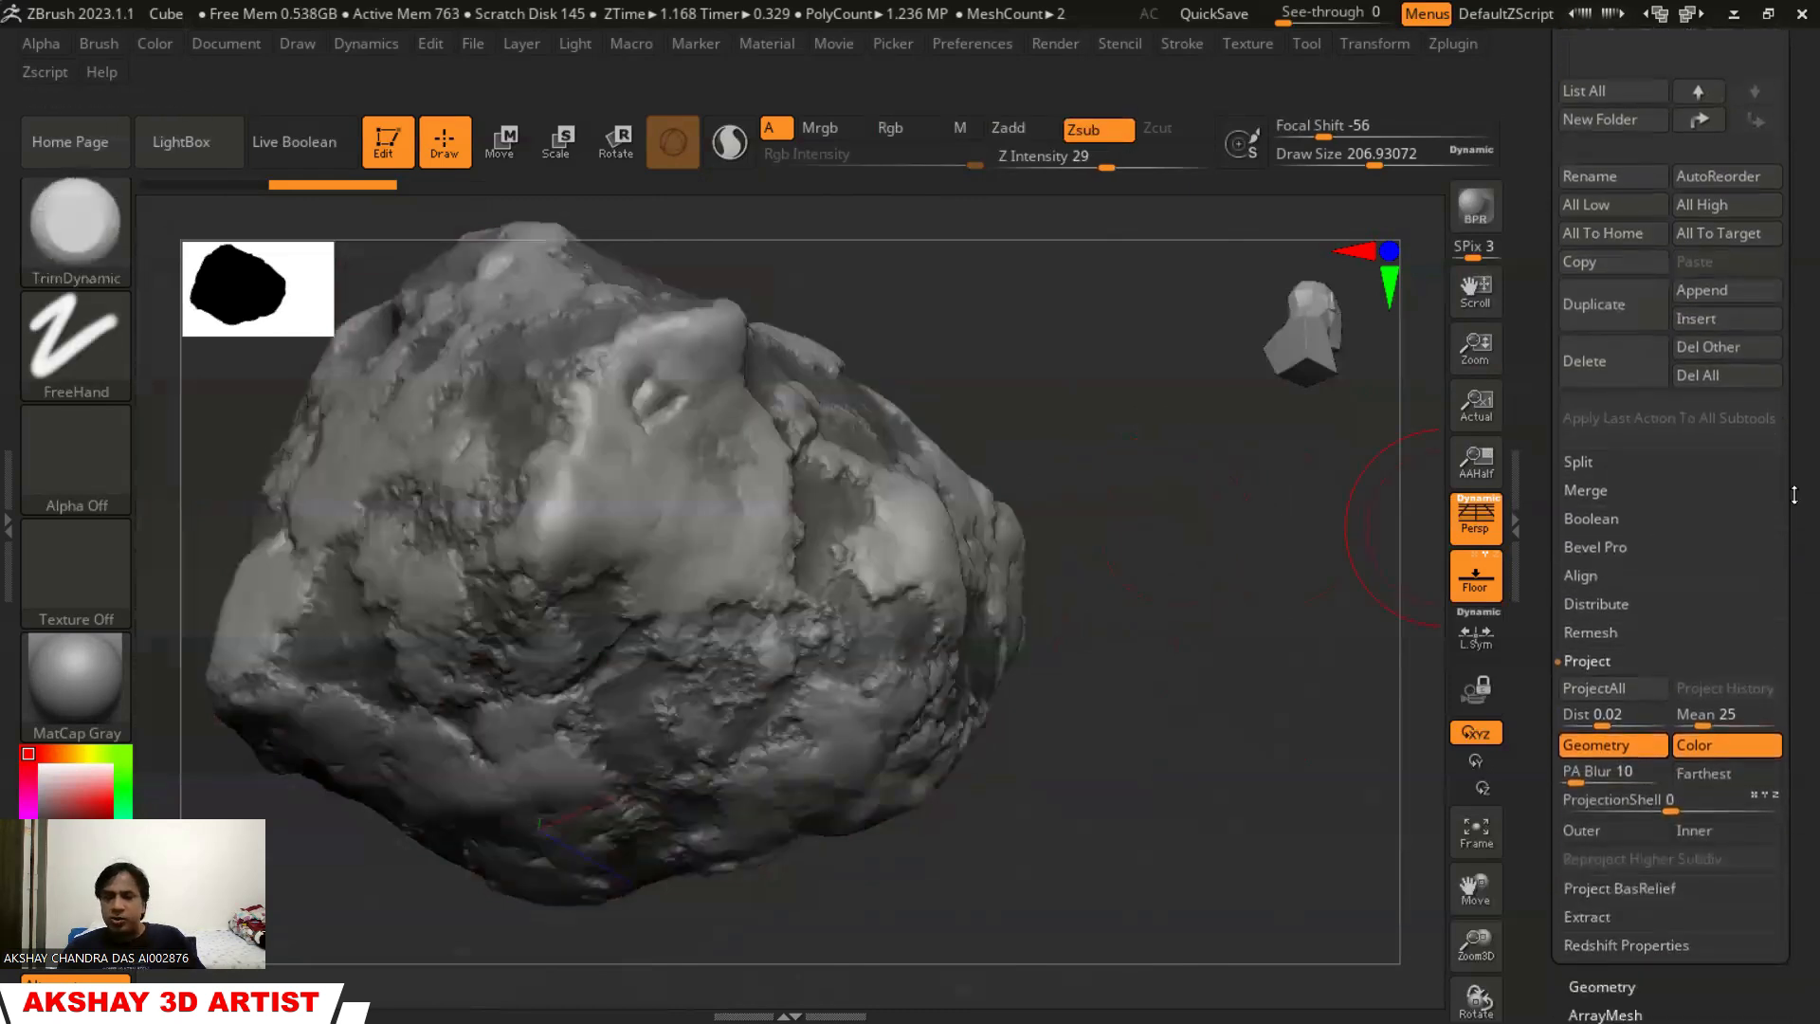
scroll(1794, 504, "down", 4)
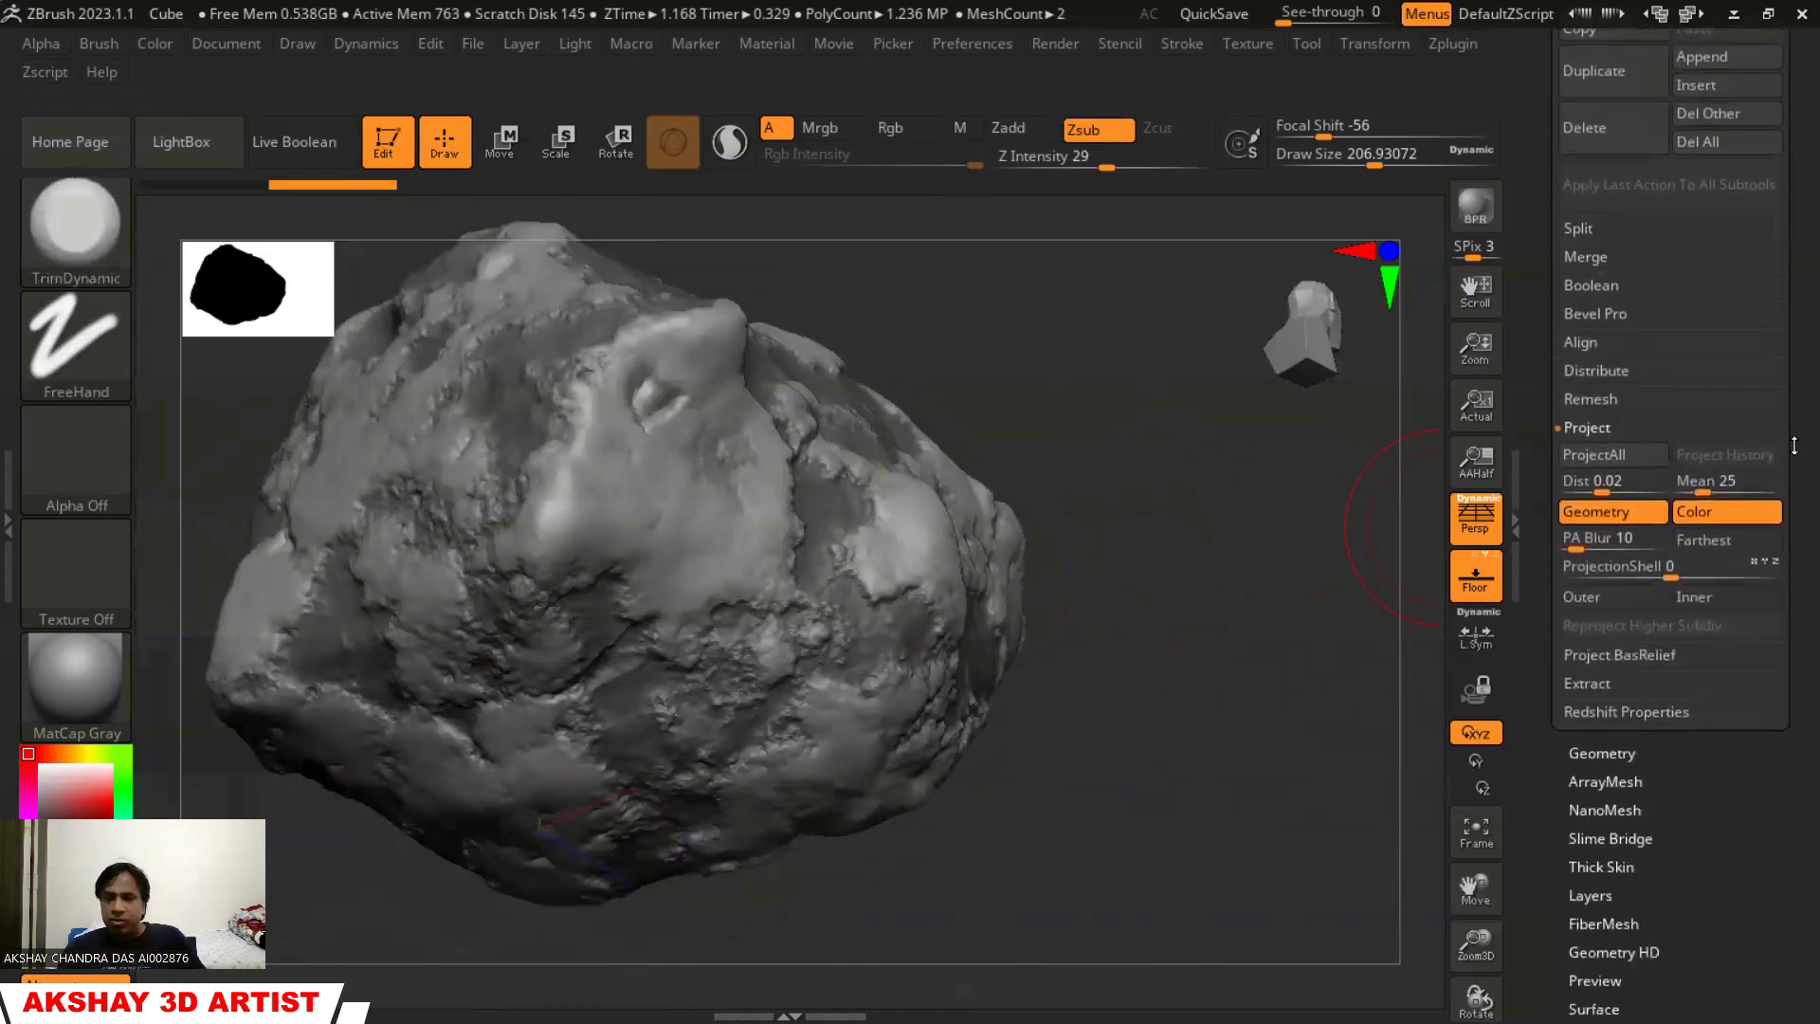
scroll(1795, 447, "down", 4)
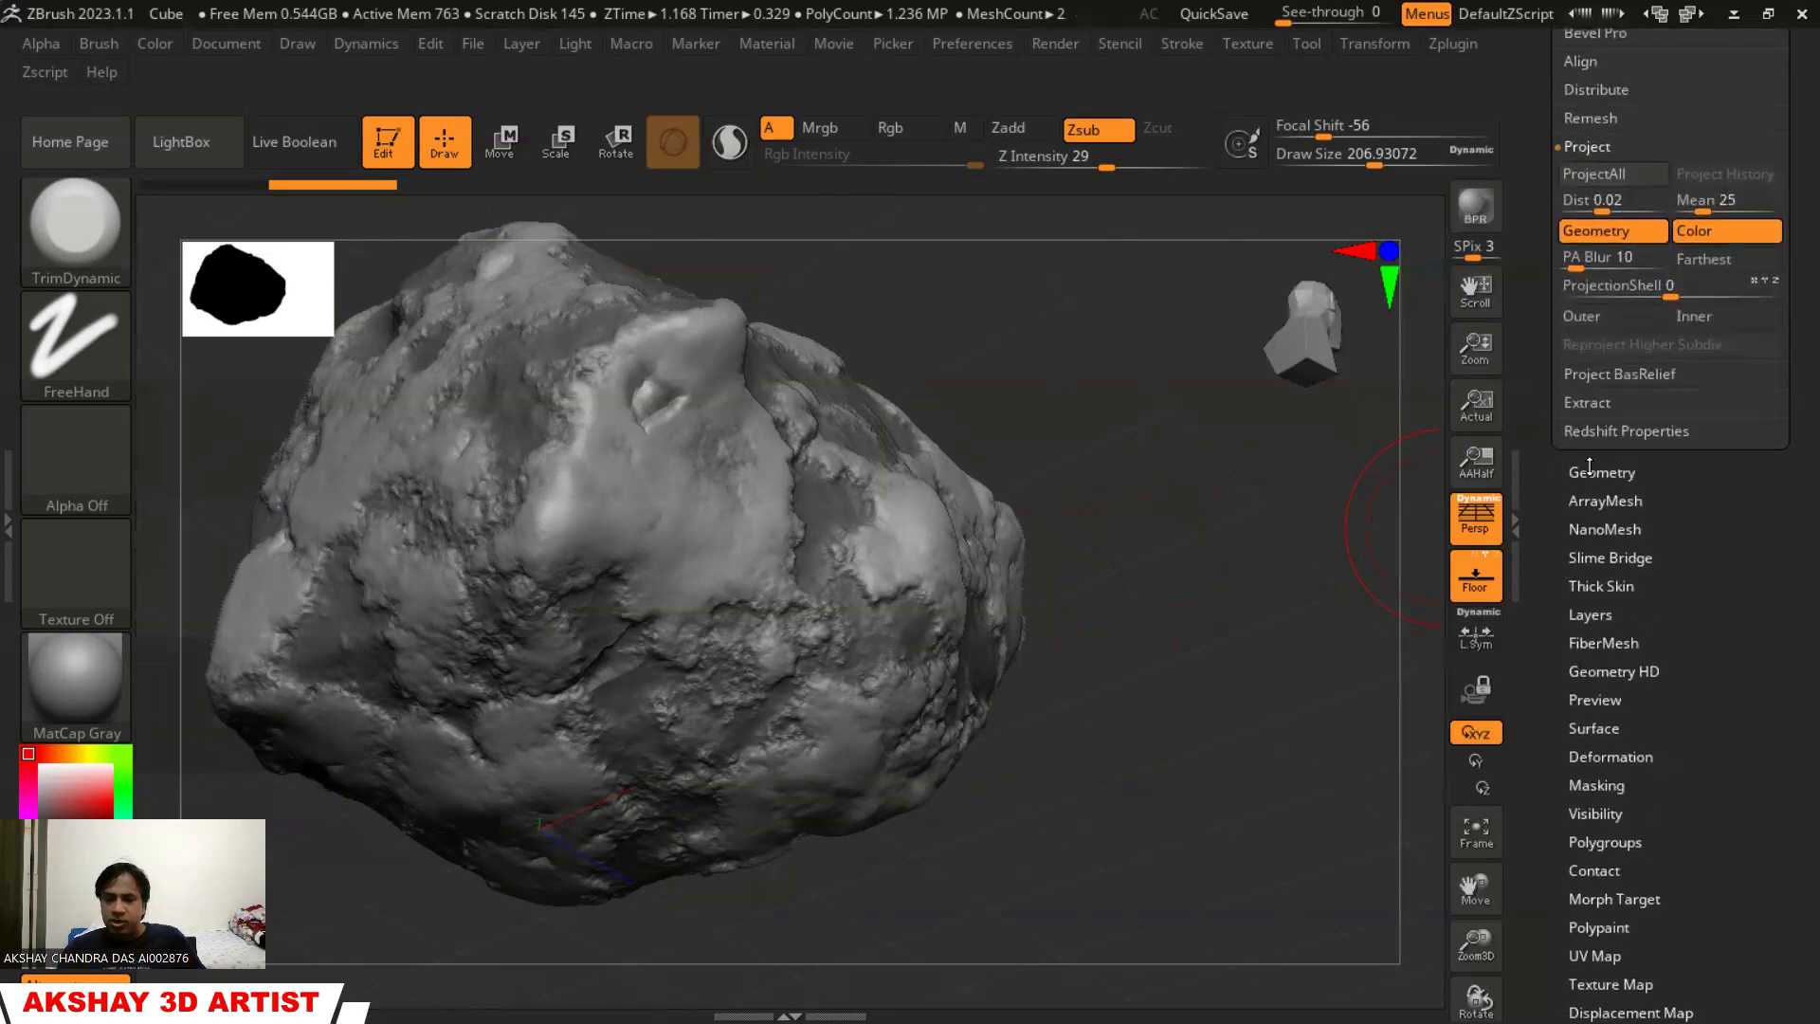
left_click(1592, 472)
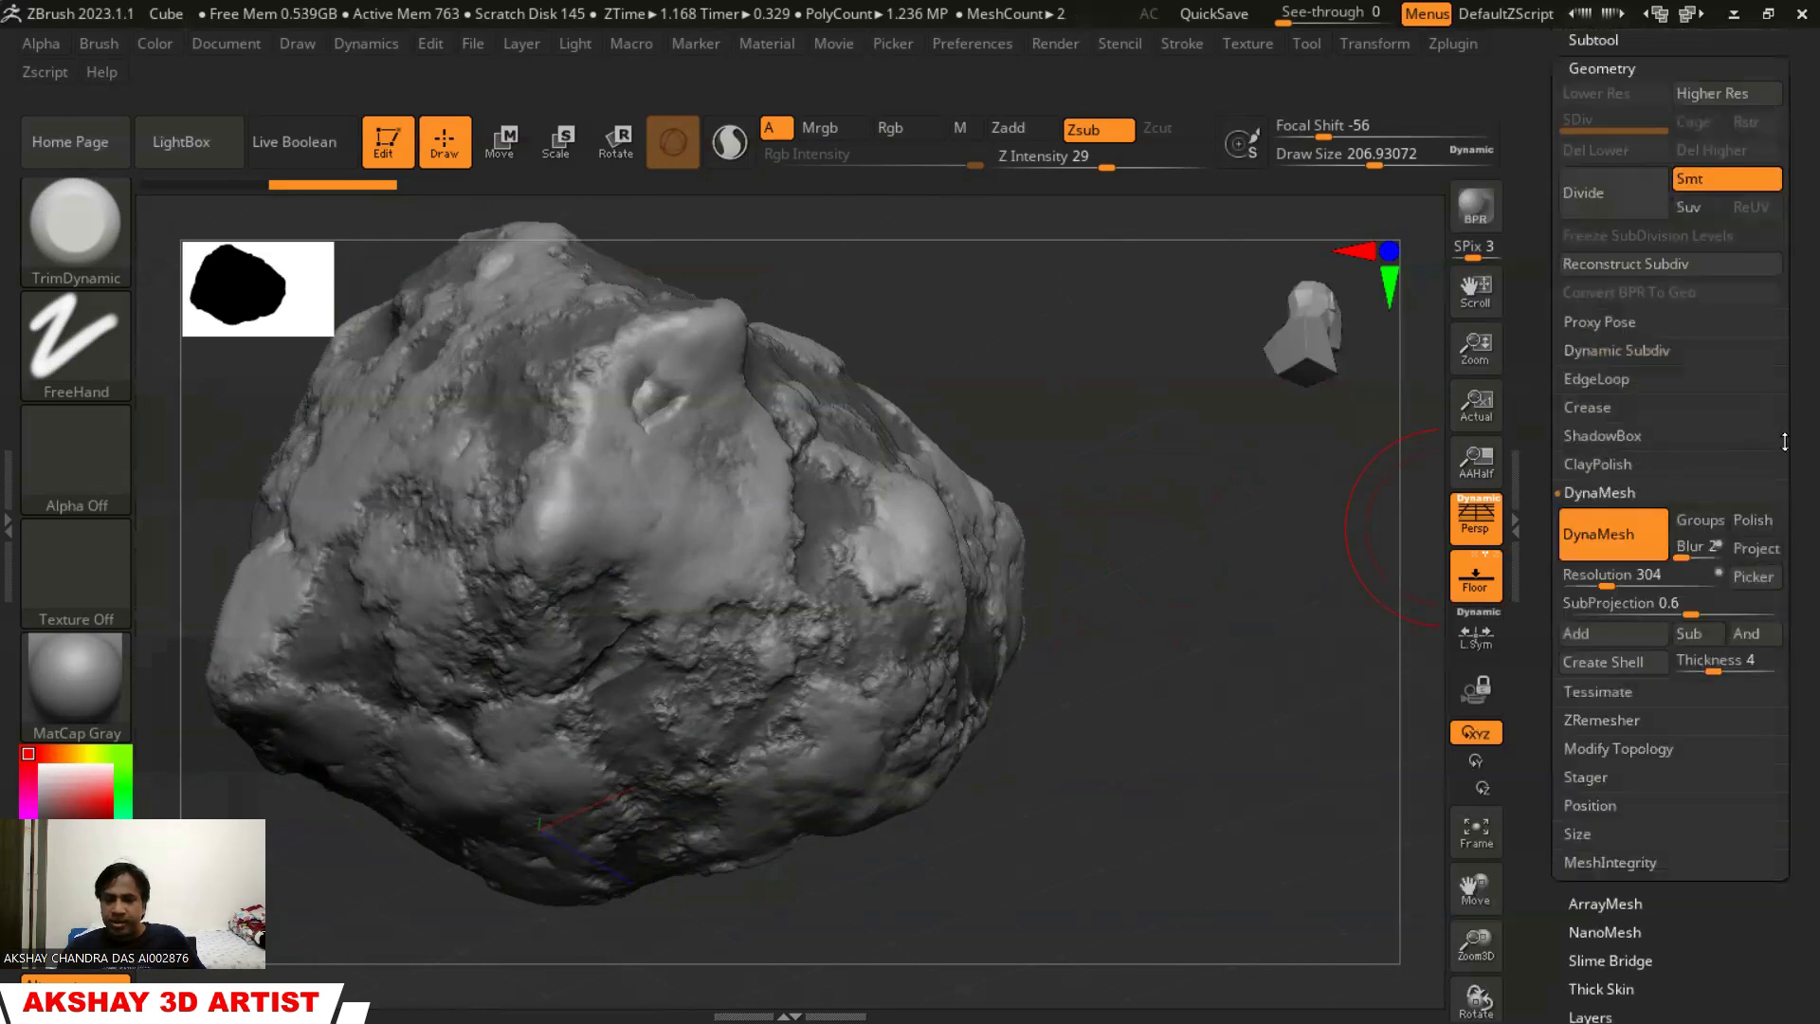
scroll(1795, 504, "down", 1)
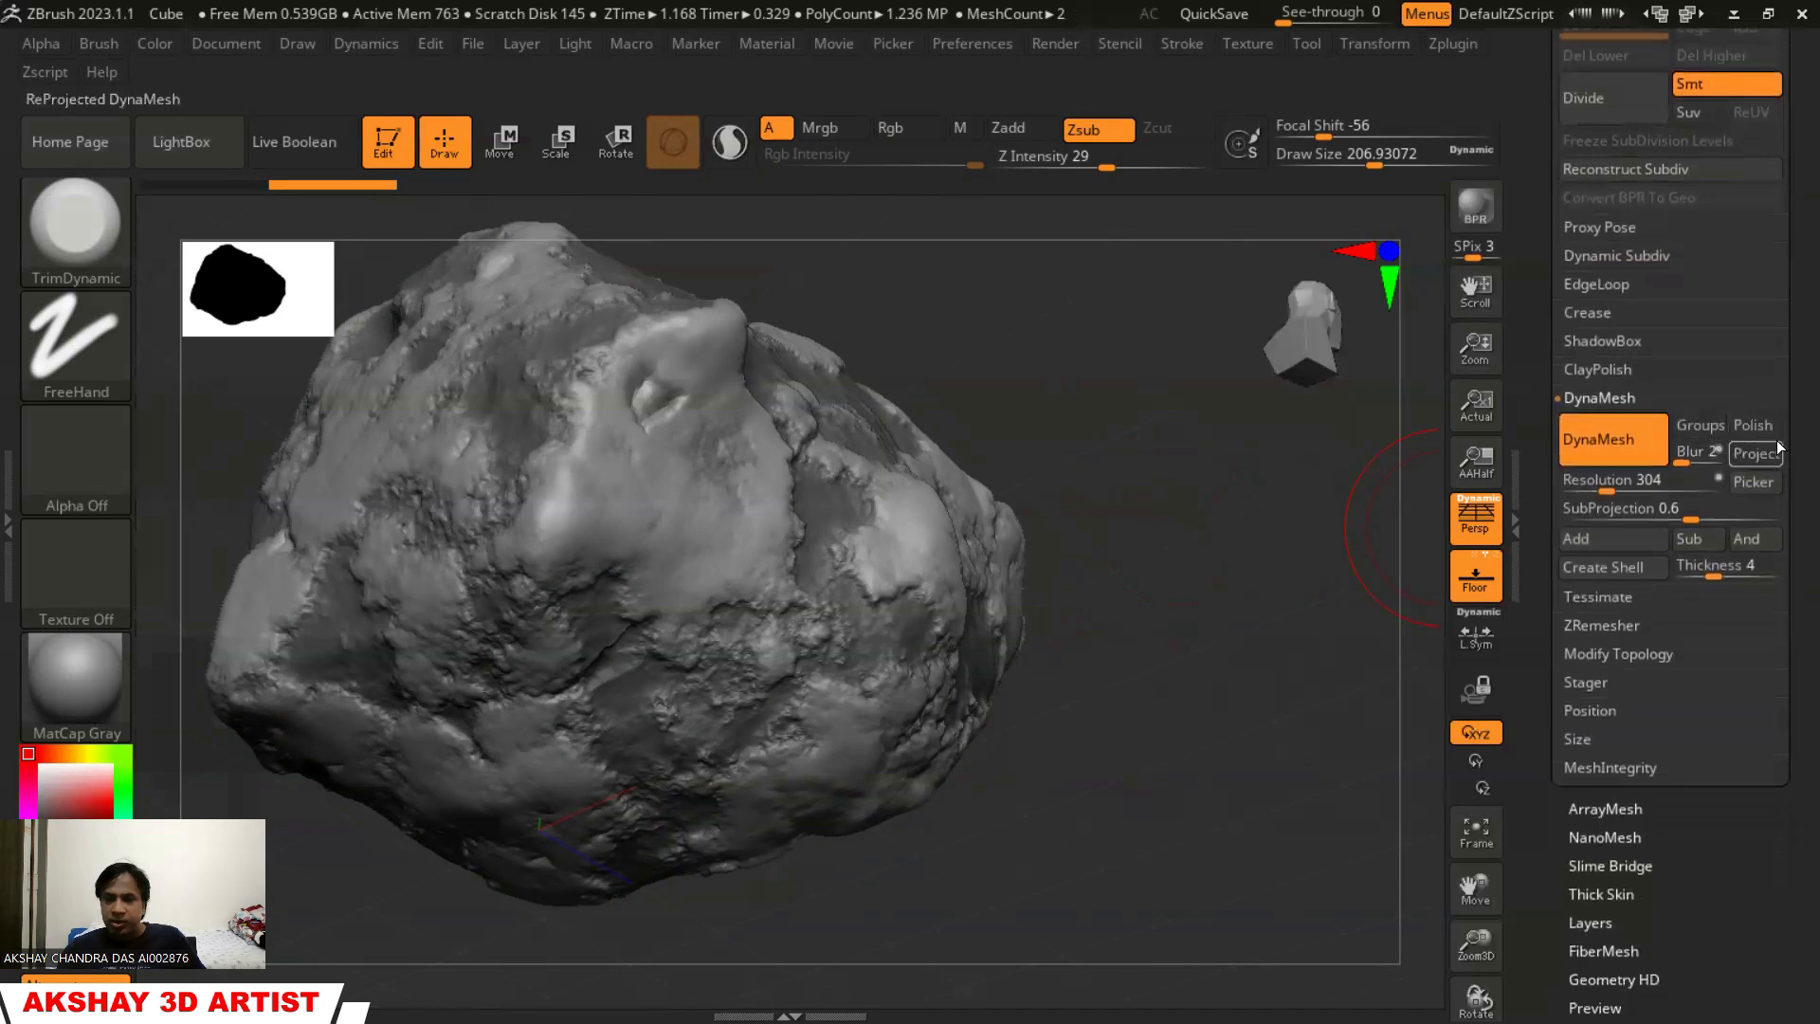
left_click(1598, 625)
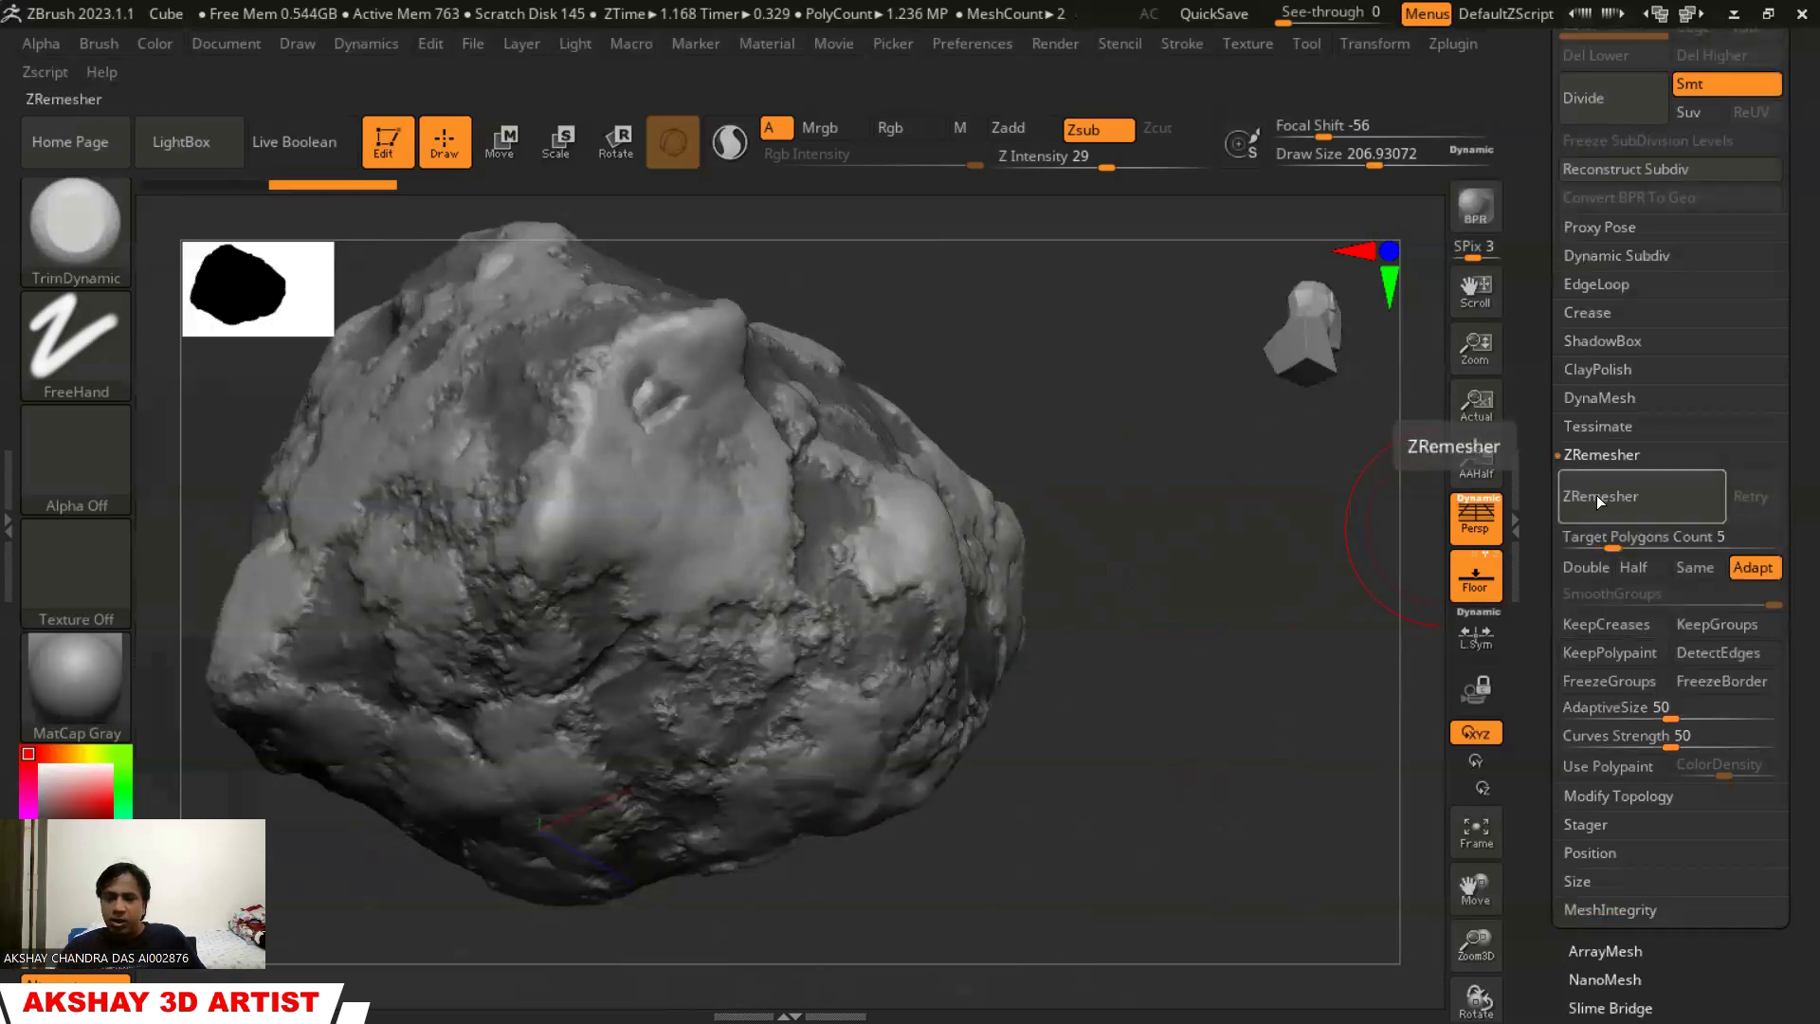
left_click(1581, 546)
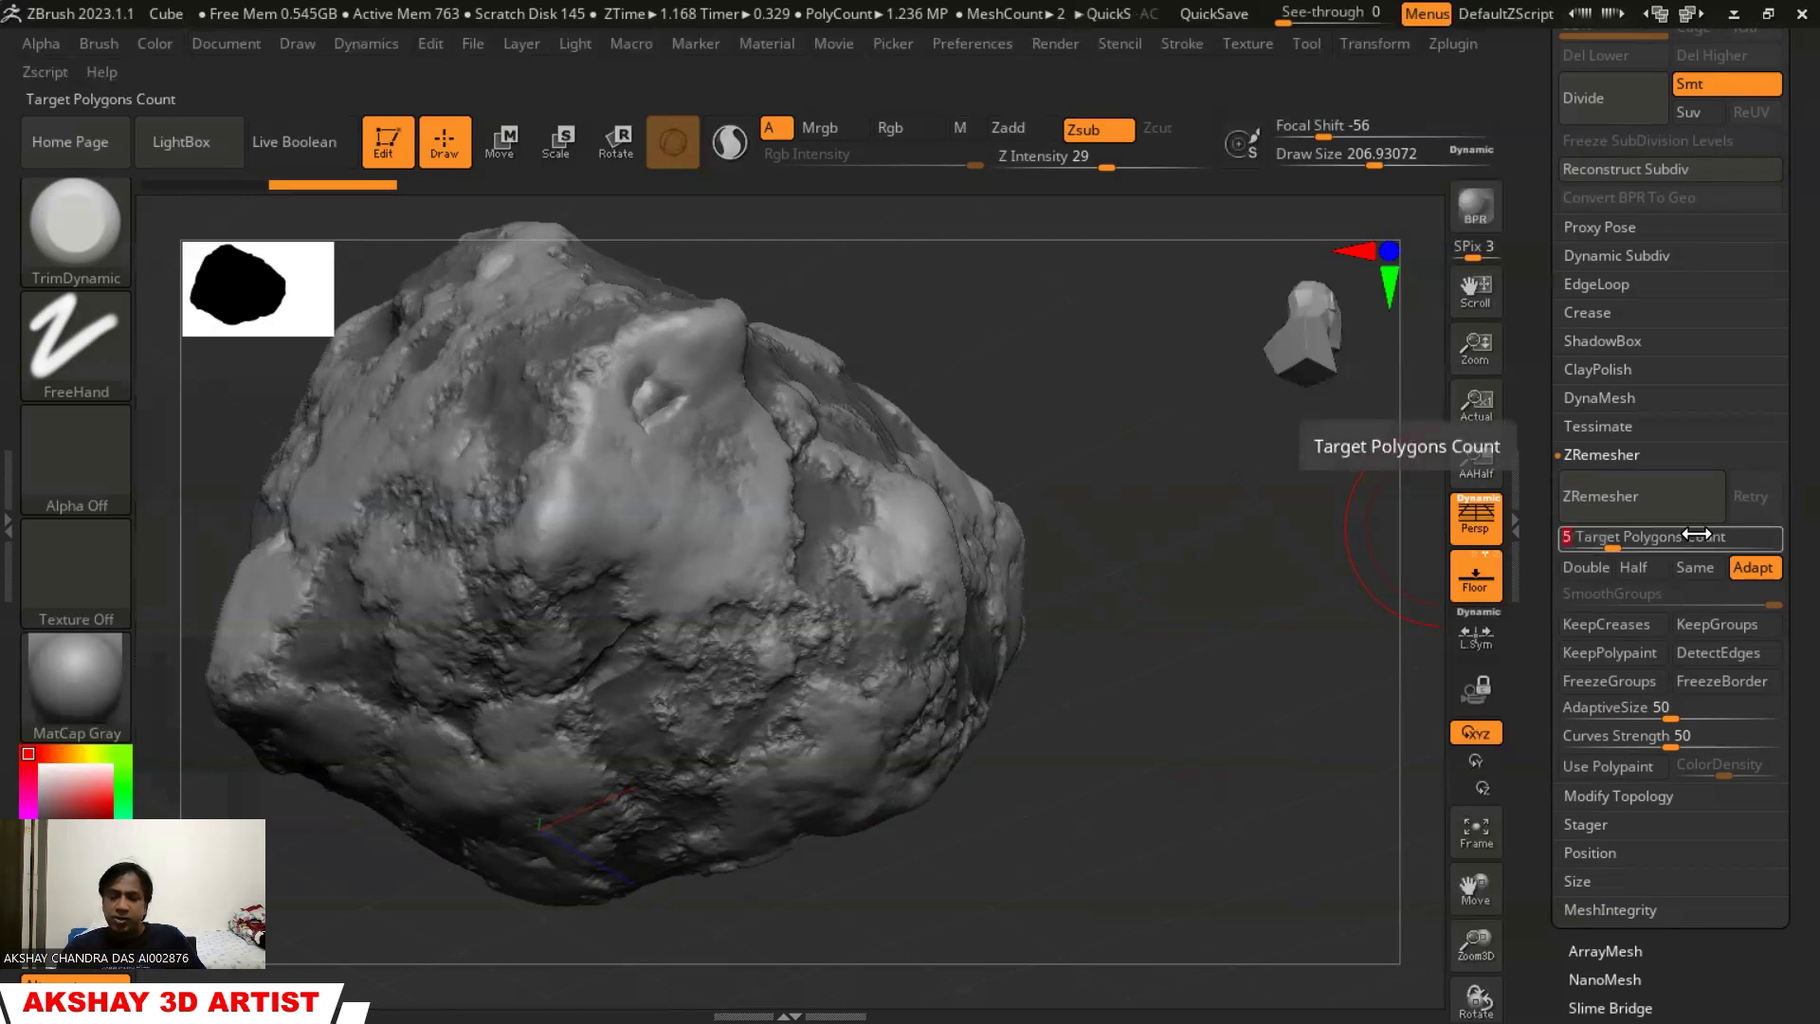
left_click(1635, 498)
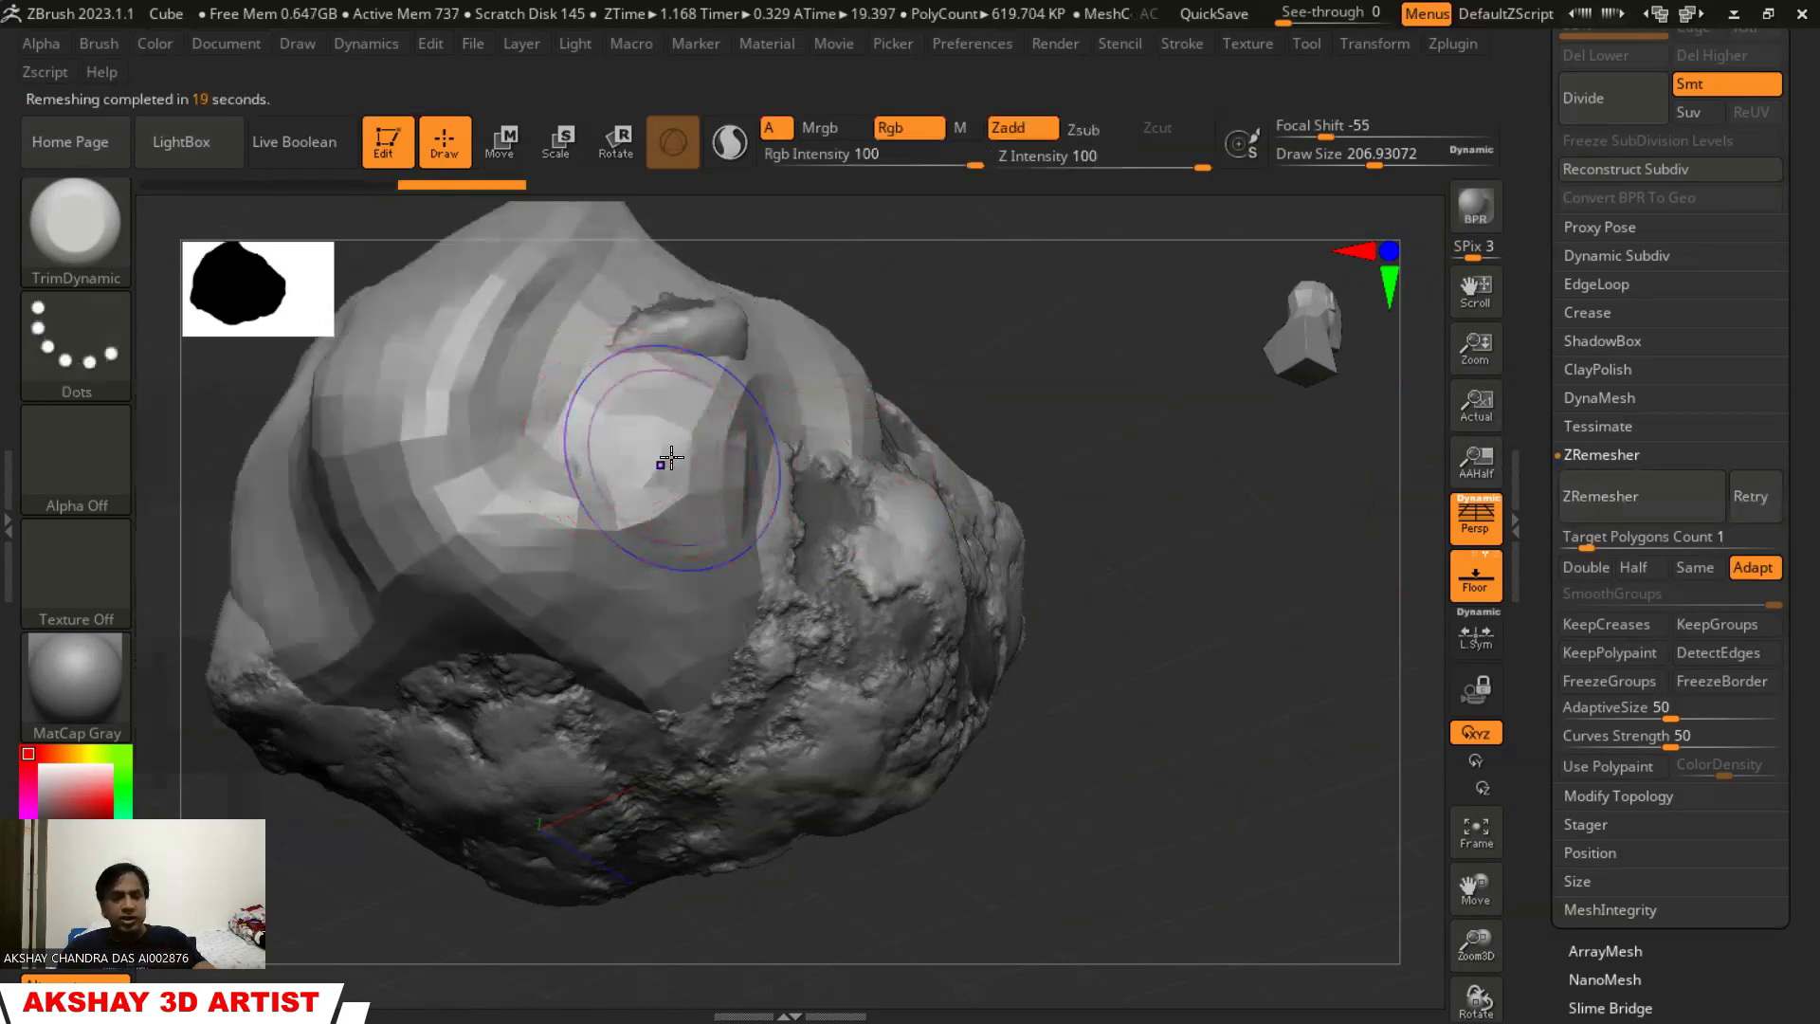
Display the polygon wireframe and toggle HighMesh's visibility to compare both meshes, leaving HighMesh hidden and only the remeshed LowMesh shown
key("shift+f")
left_click_drag(1146, 563, 1107, 654)
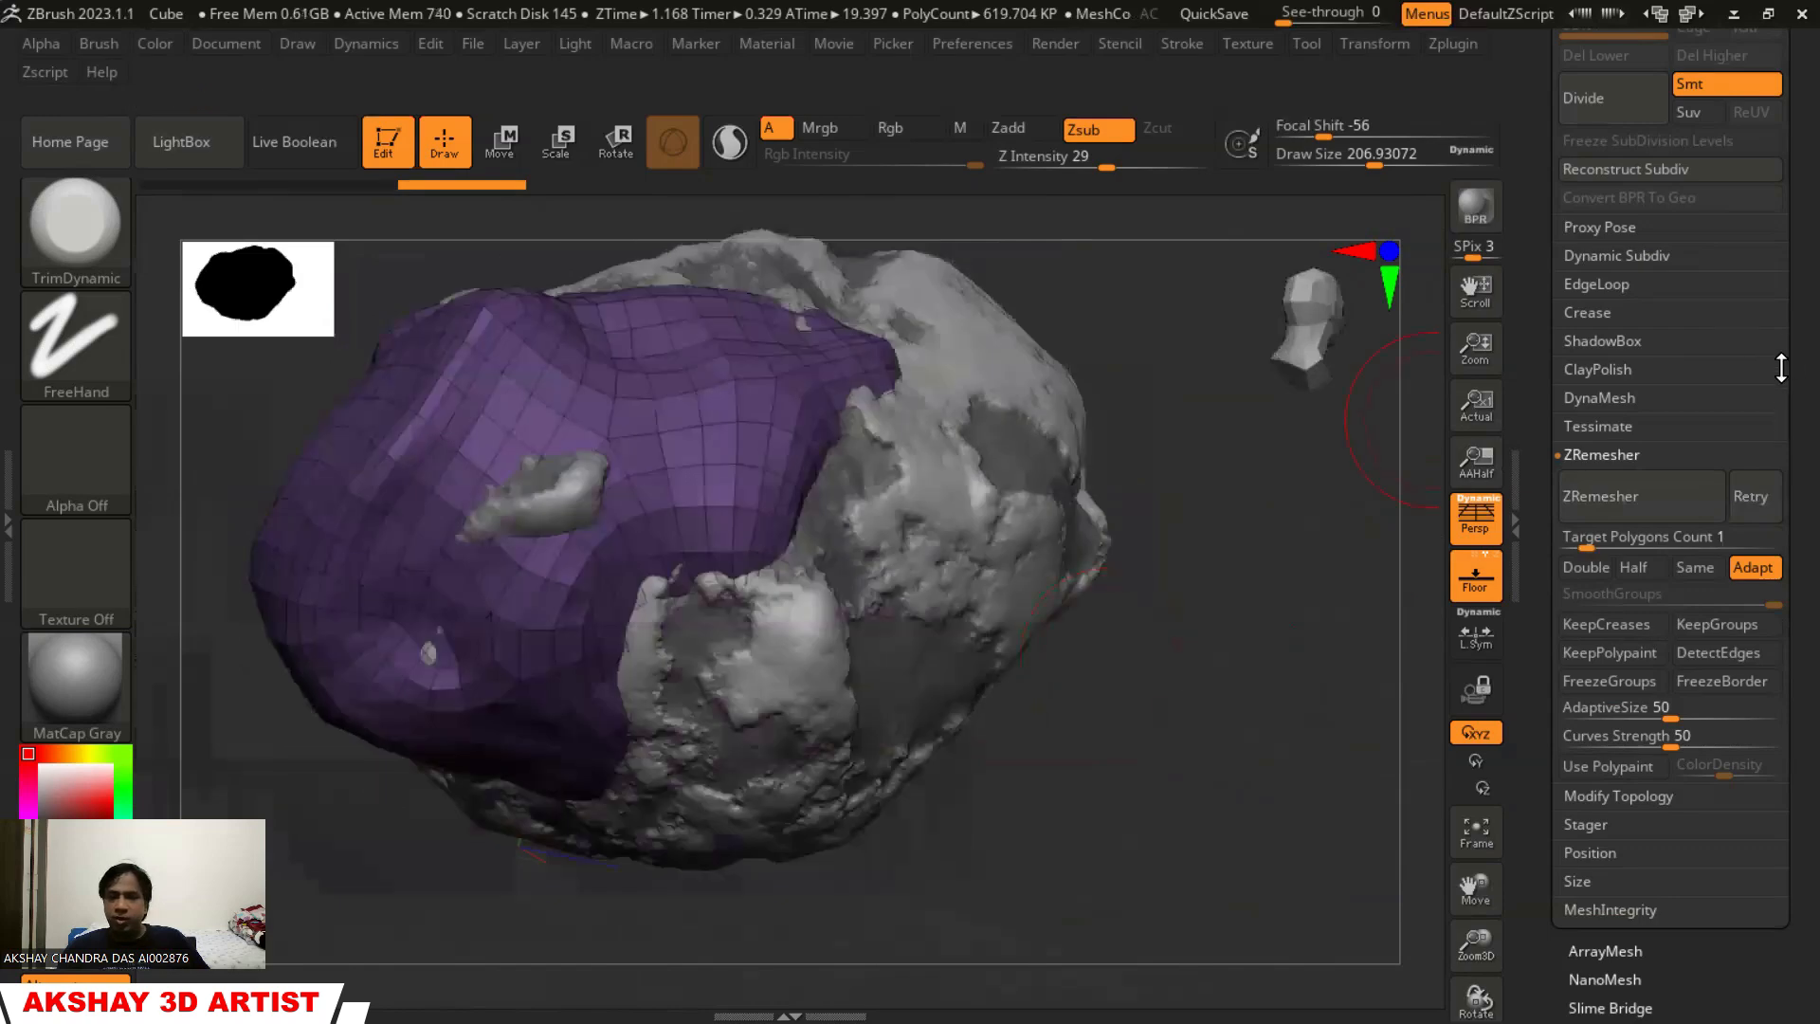
scroll(1780, 322, "up", 5)
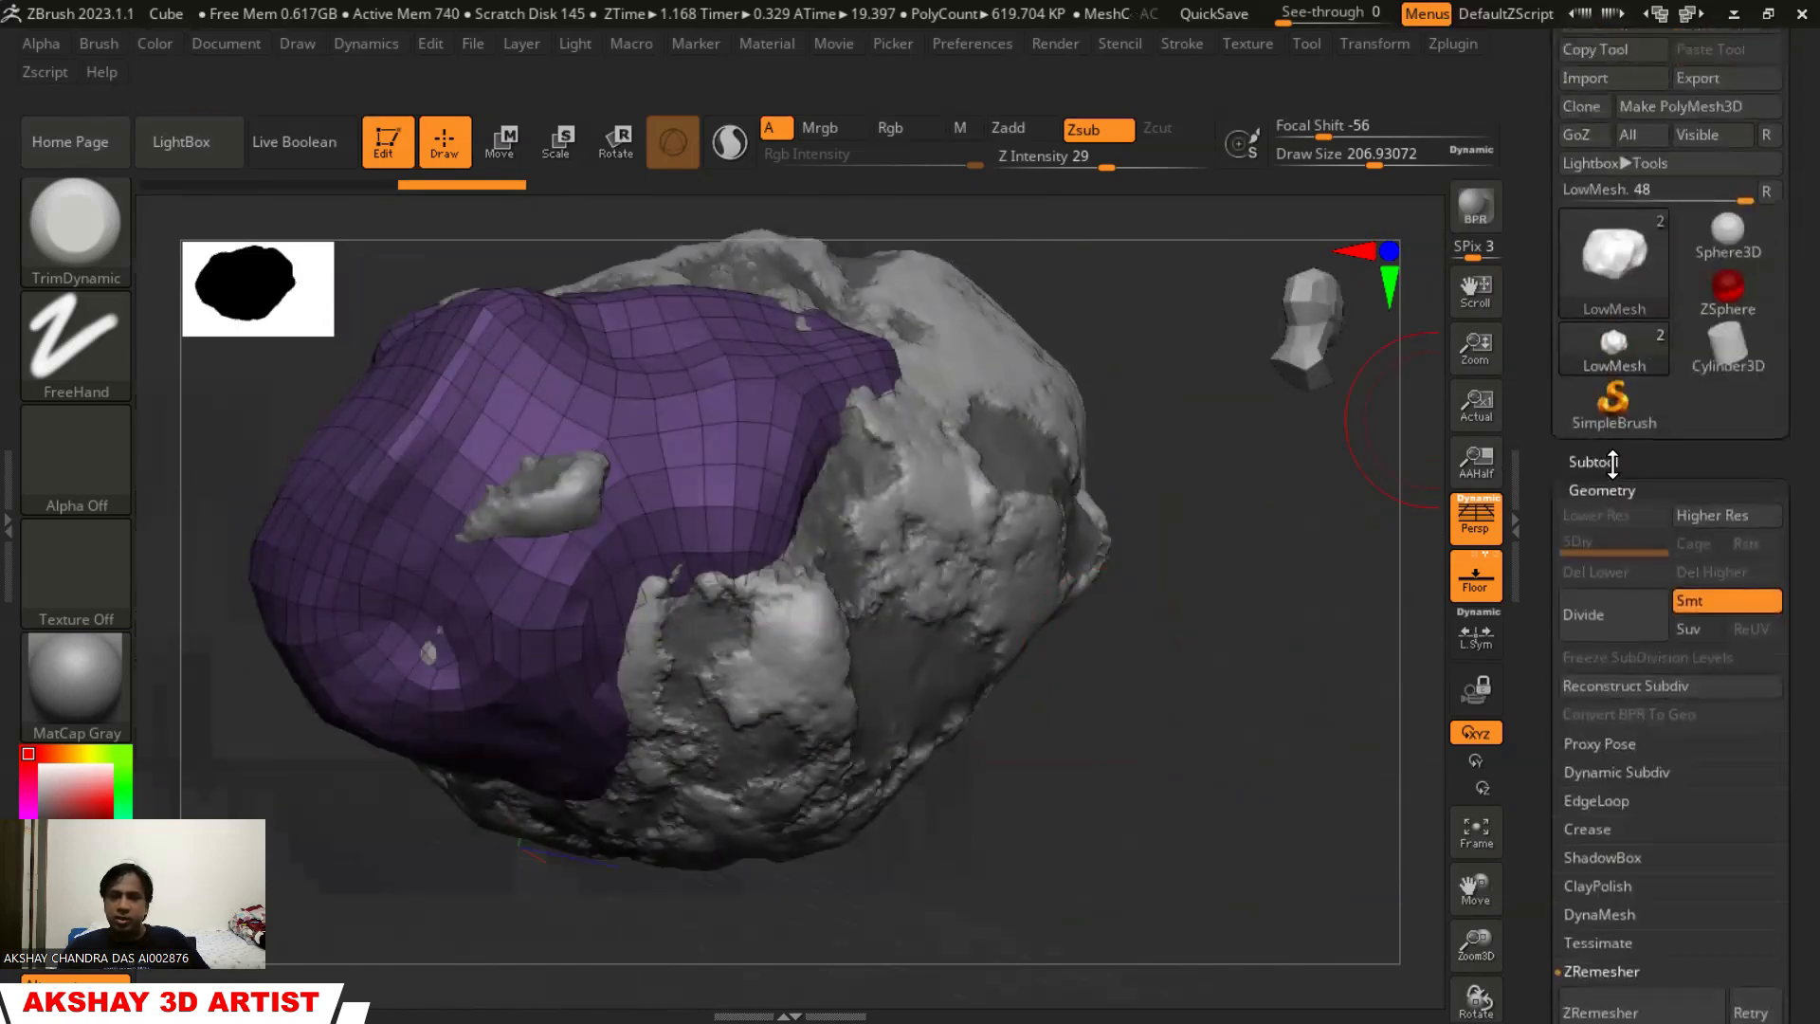
left_click(1612, 461)
mouse_move(1738, 152)
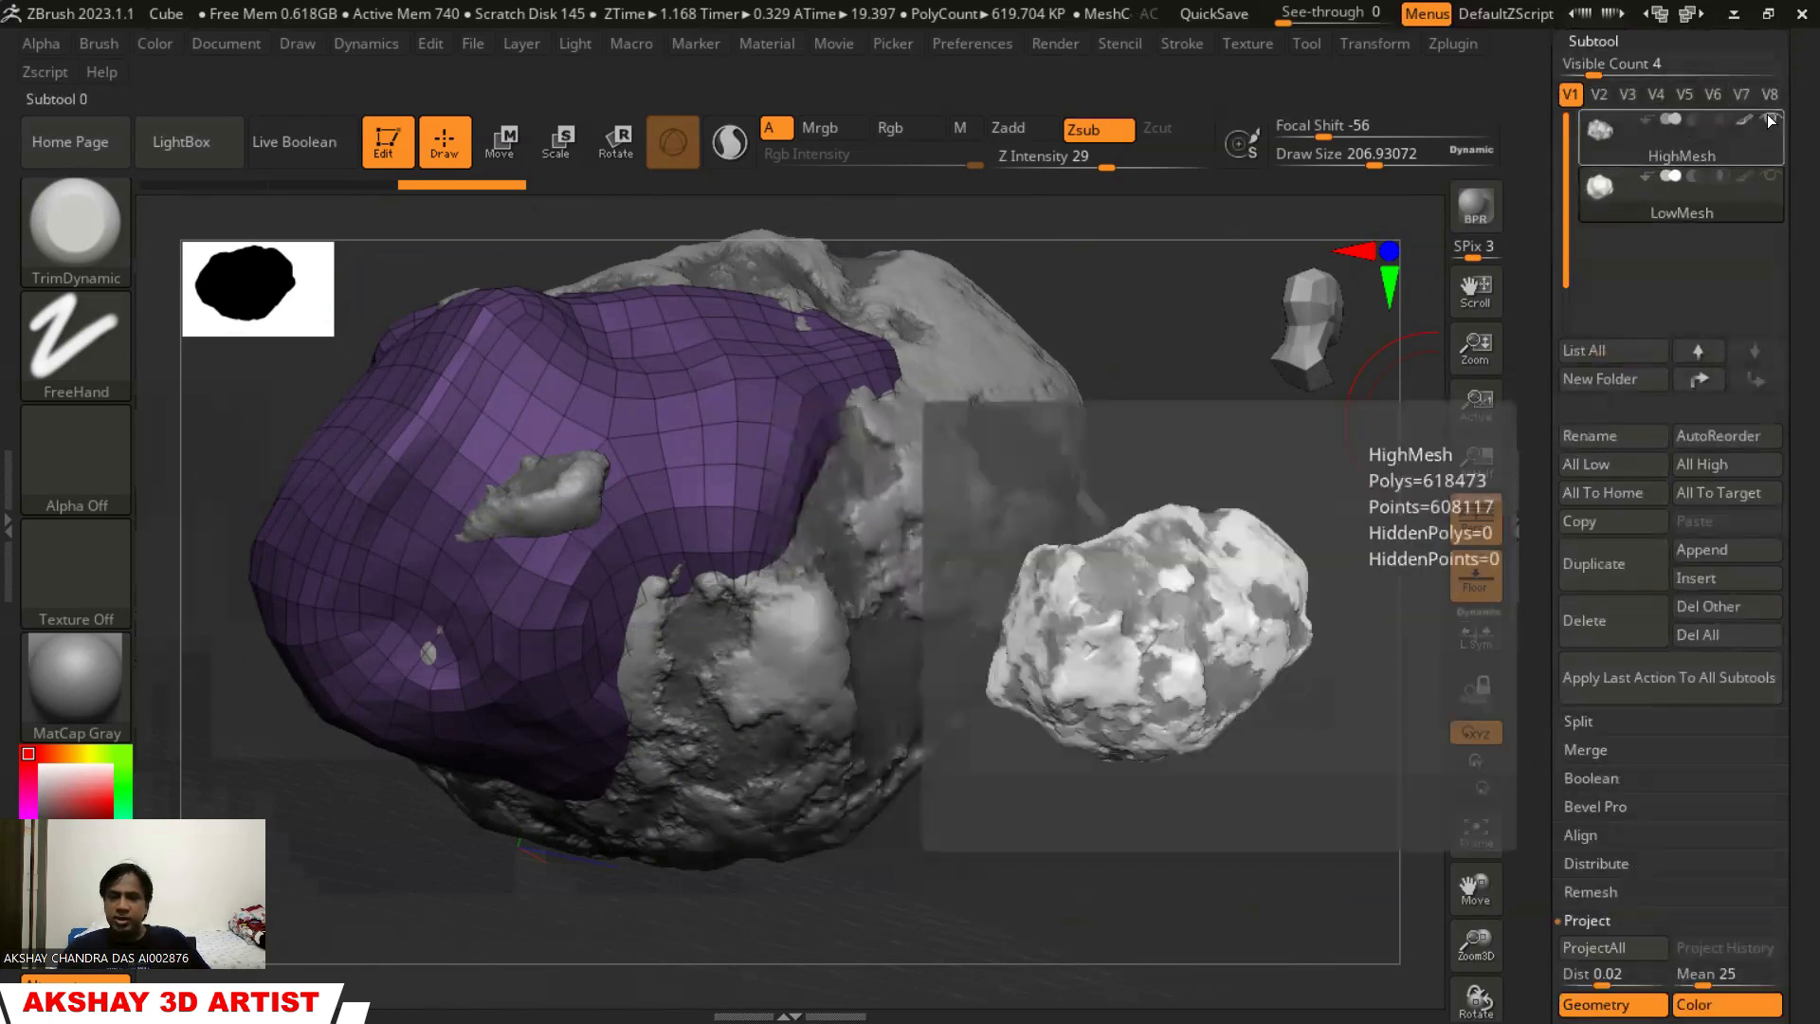
left_click(1767, 117)
left_click(1767, 117)
left_click(1767, 117)
left_click(1767, 117)
left_click(1767, 118)
left_click(1767, 118)
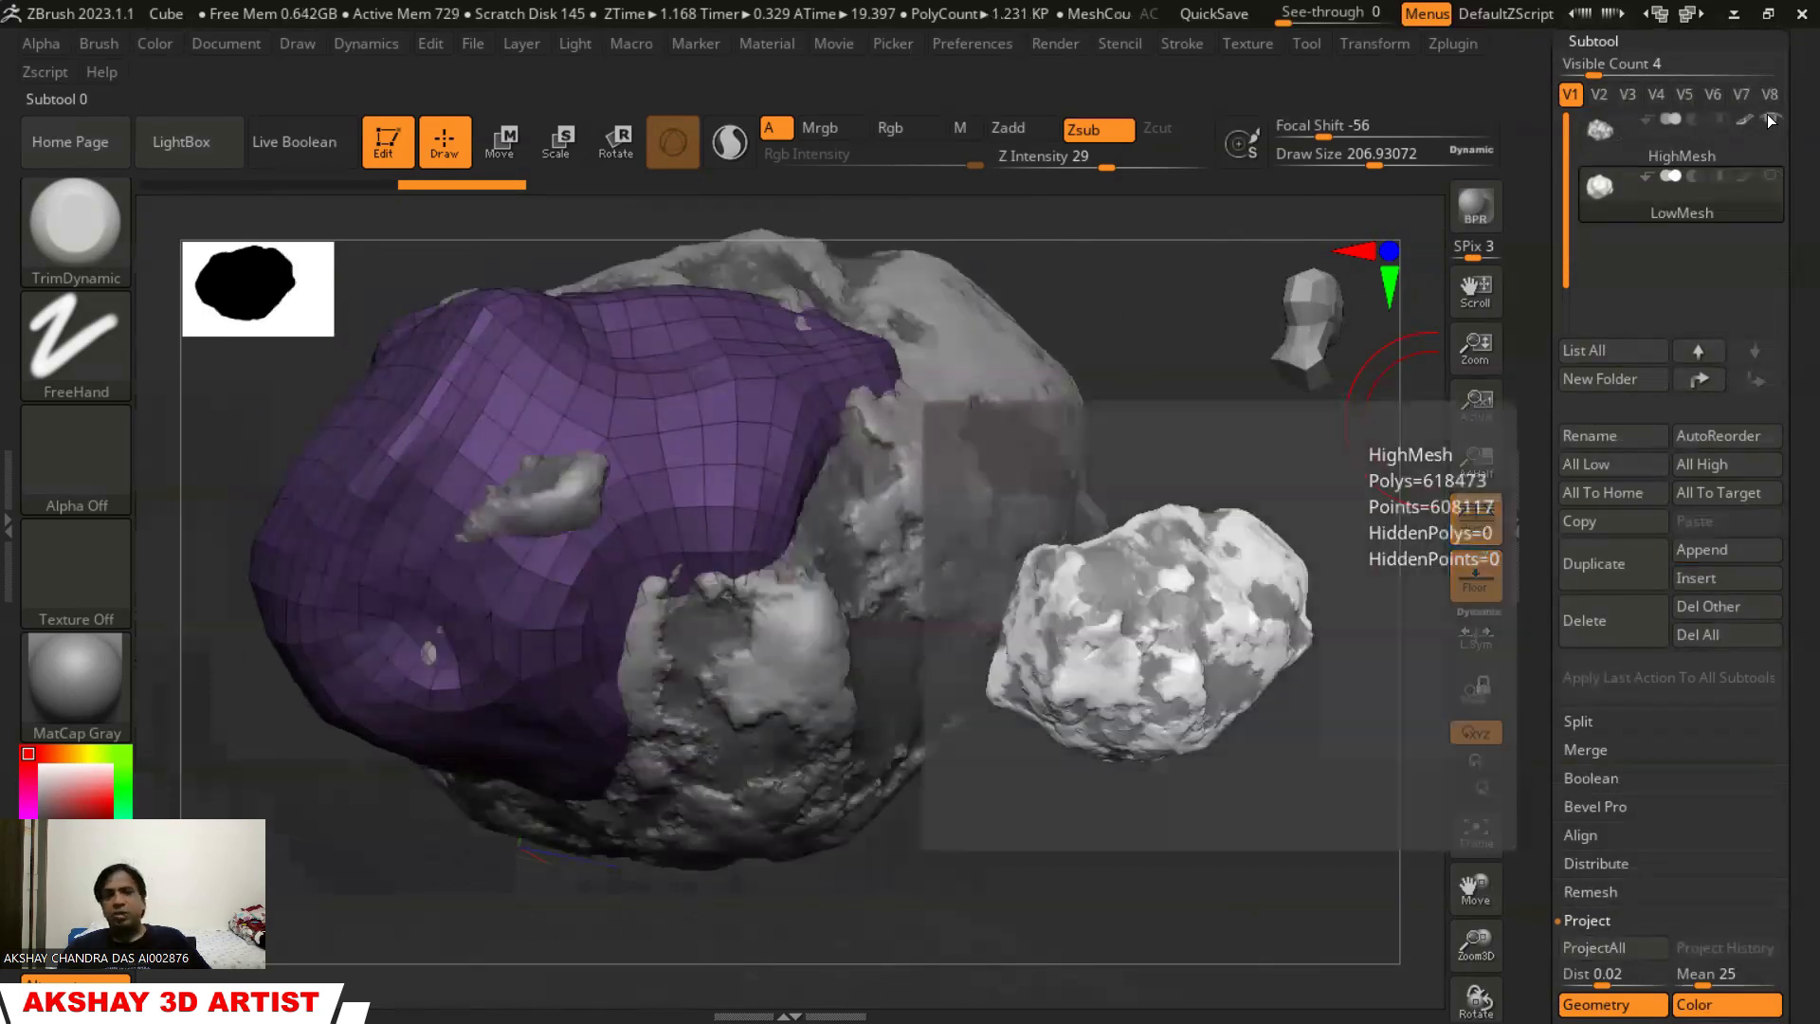
left_click(1767, 118)
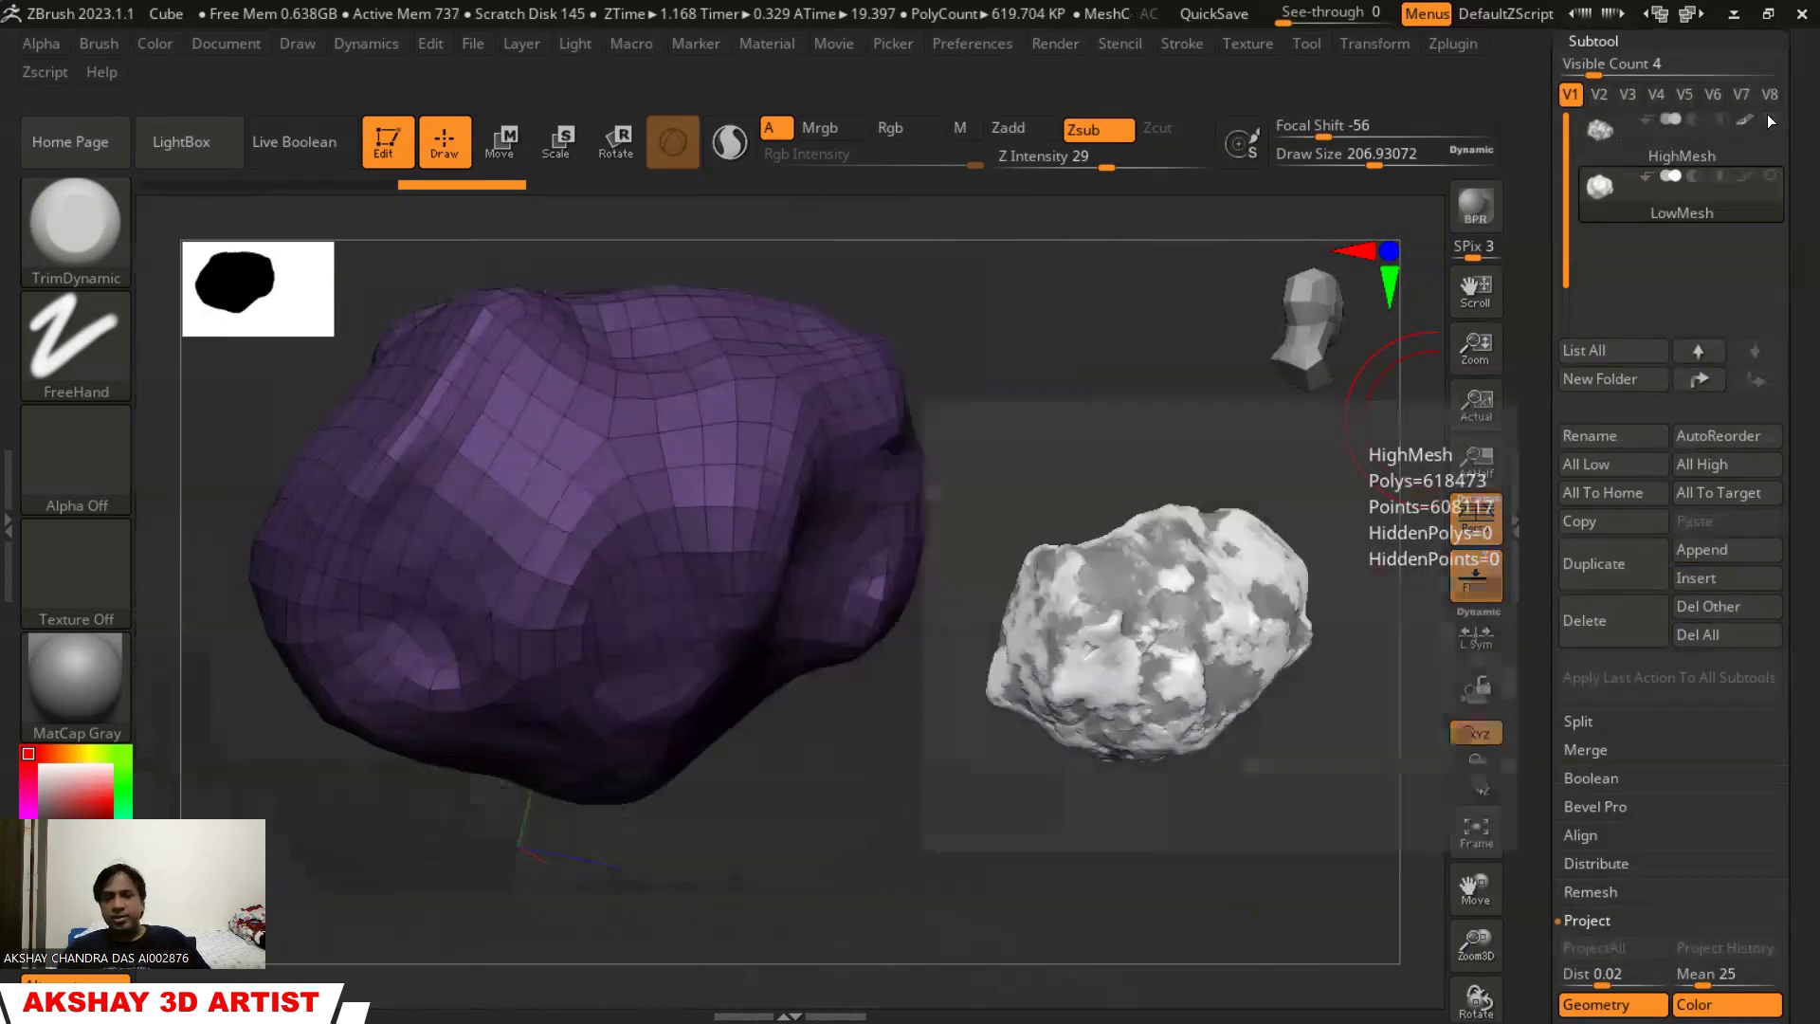
Undo the ZRemesher result on the LowMesh subtool and make HighMesh visible again
left_click_drag(919, 614, 1143, 677)
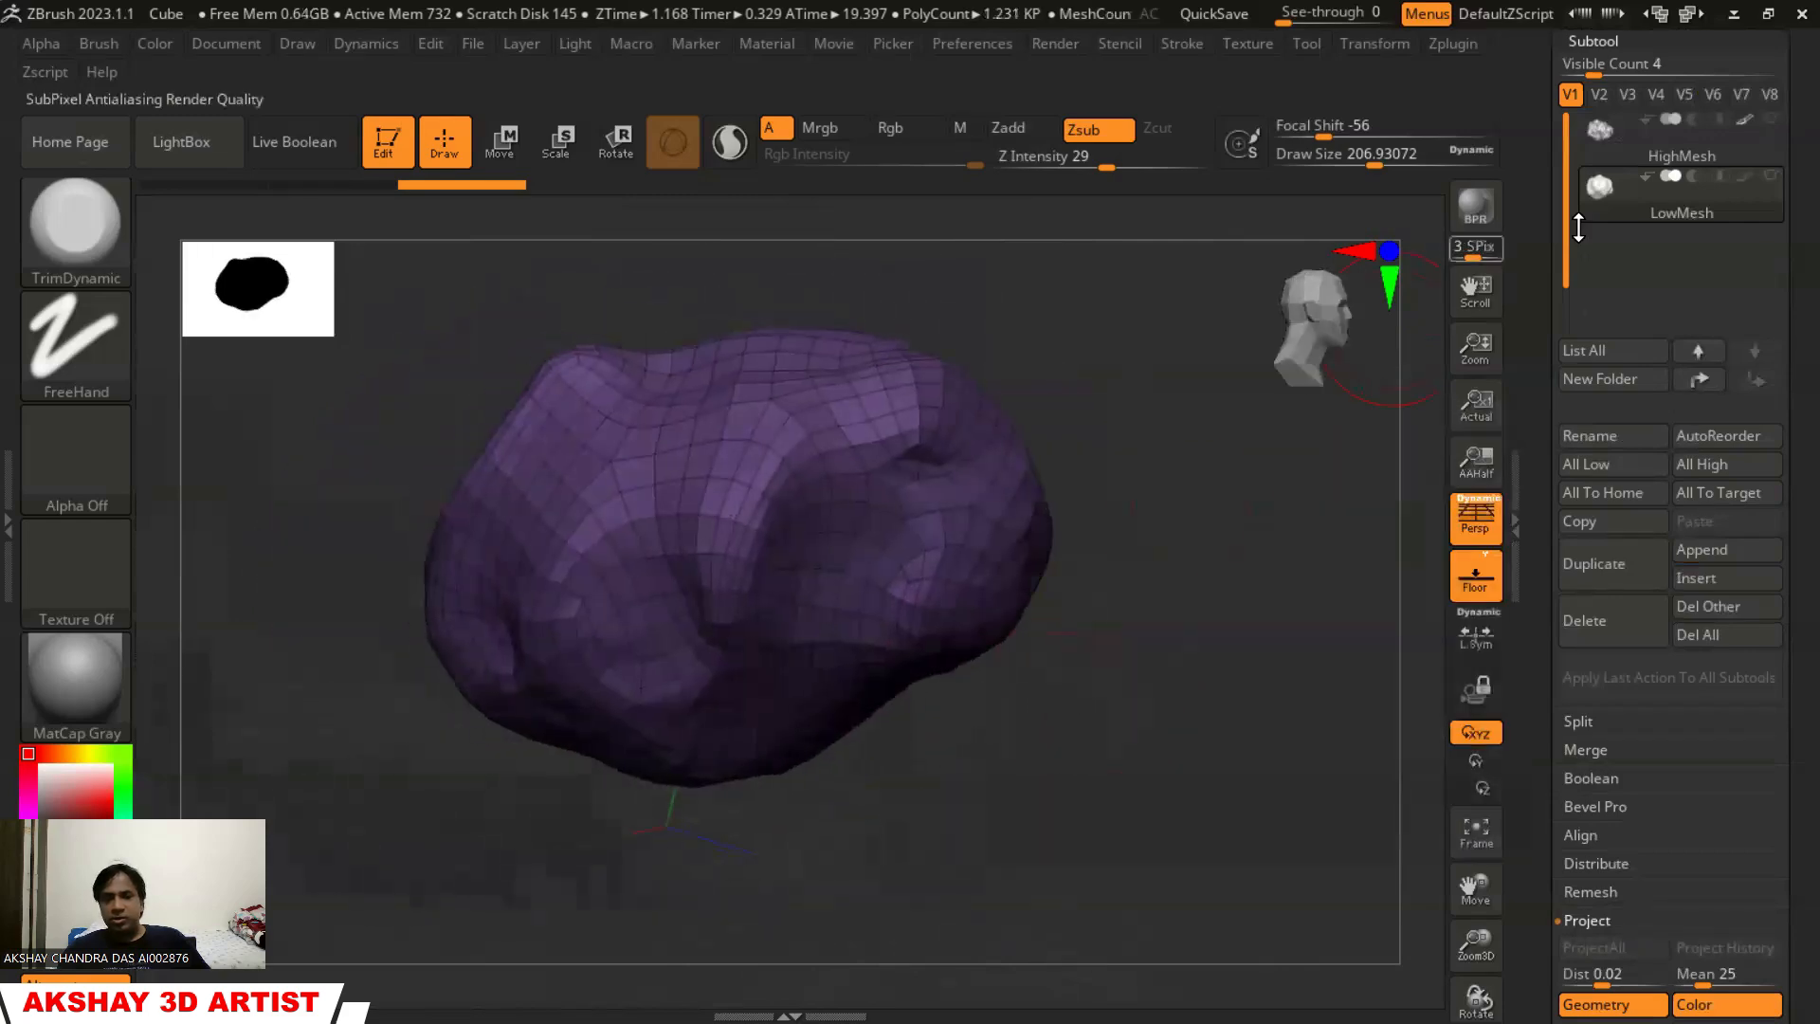
left_click(1765, 117)
left_click(1765, 118)
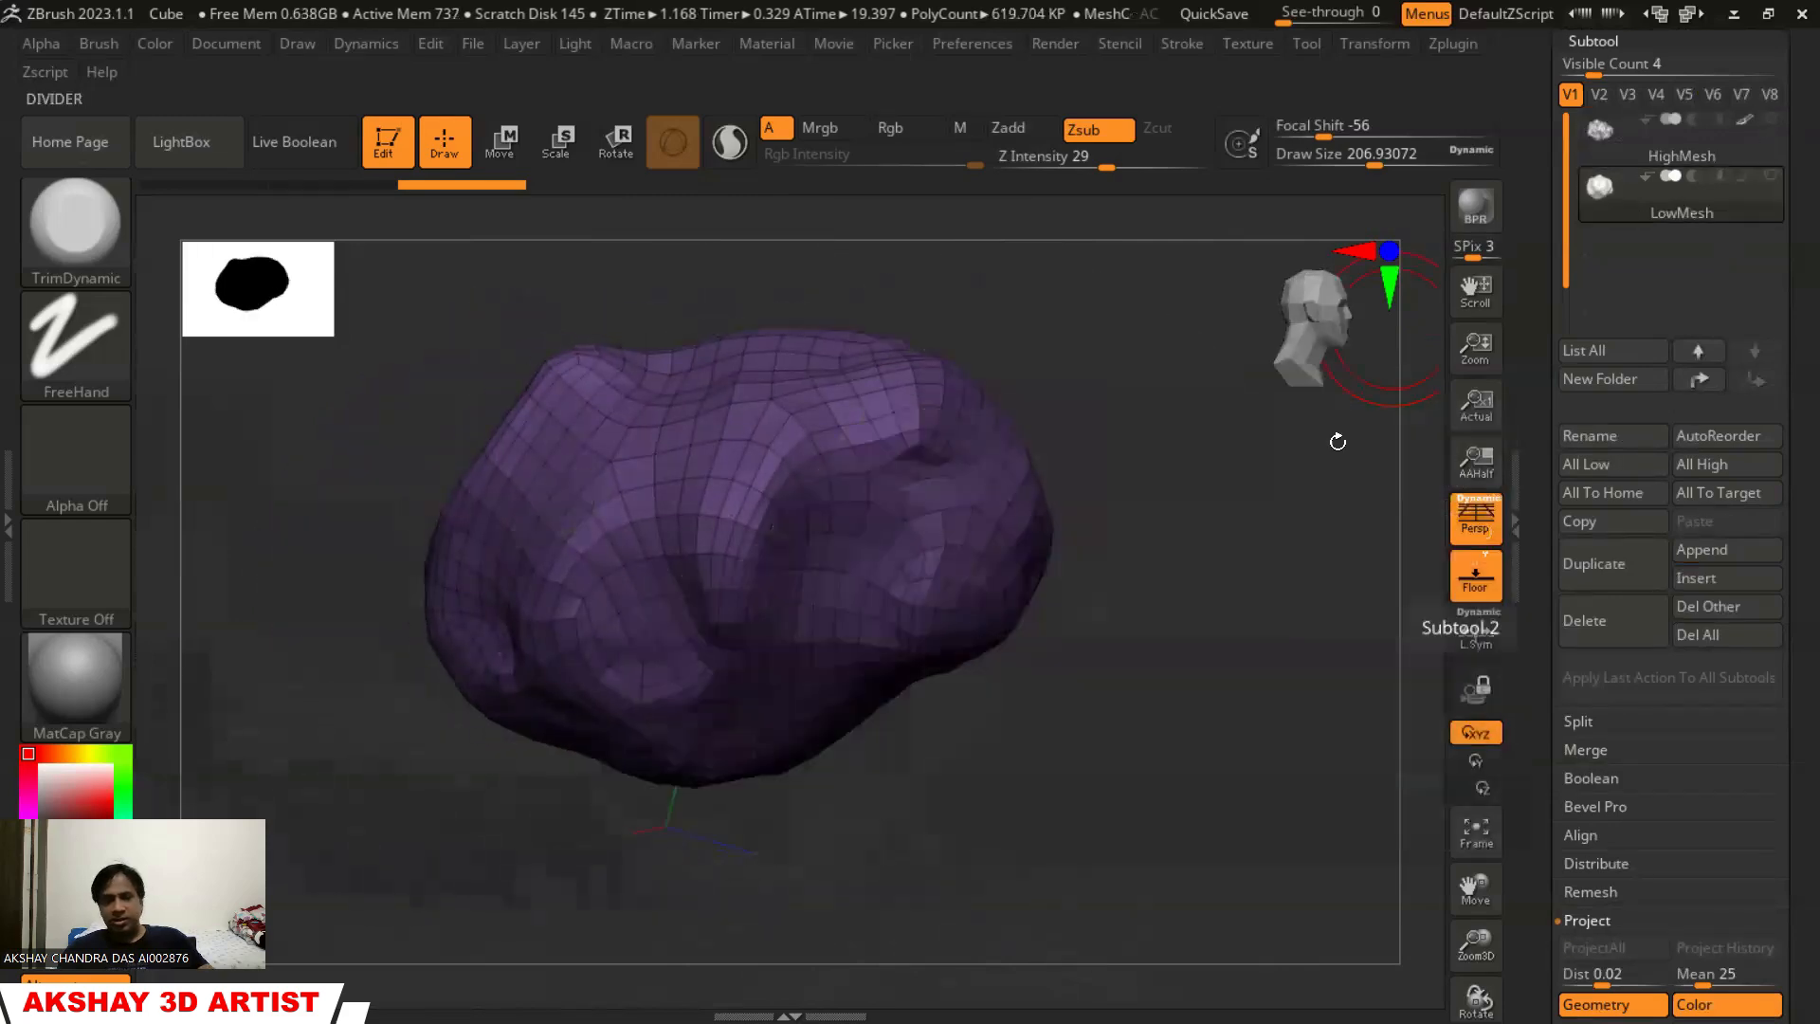
key("ctrl")
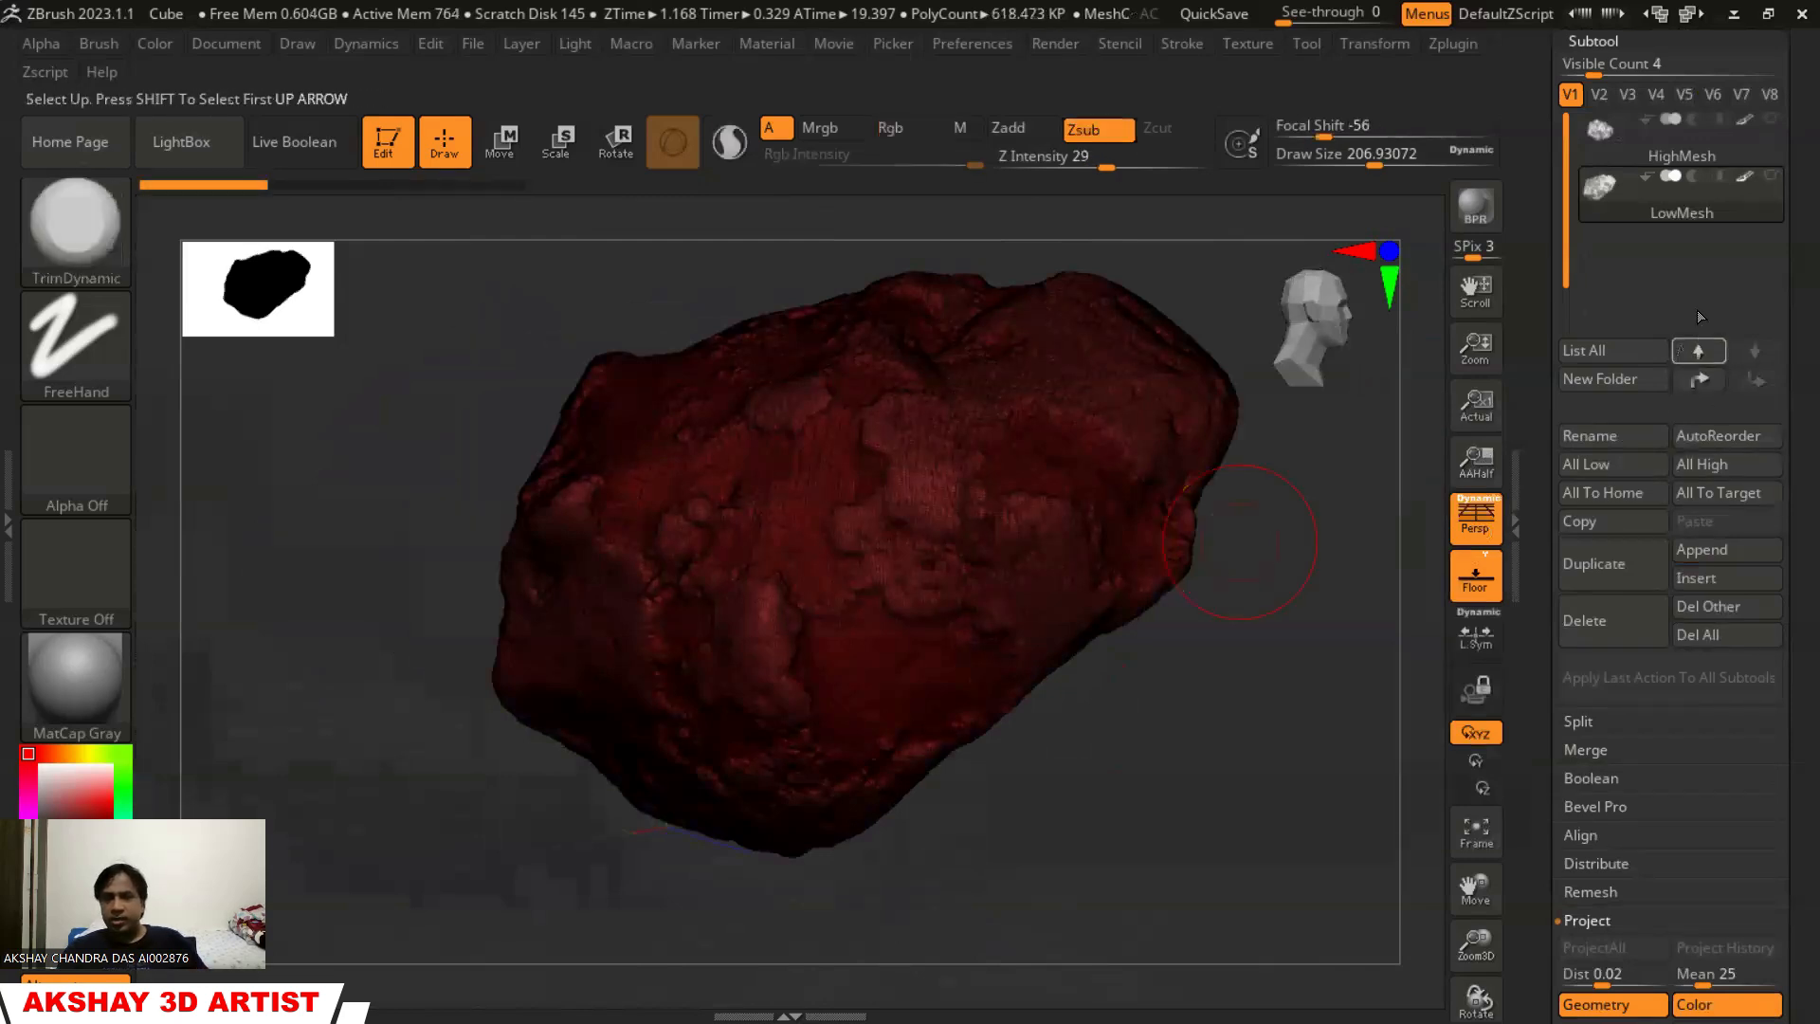
mouse_move(1615, 194)
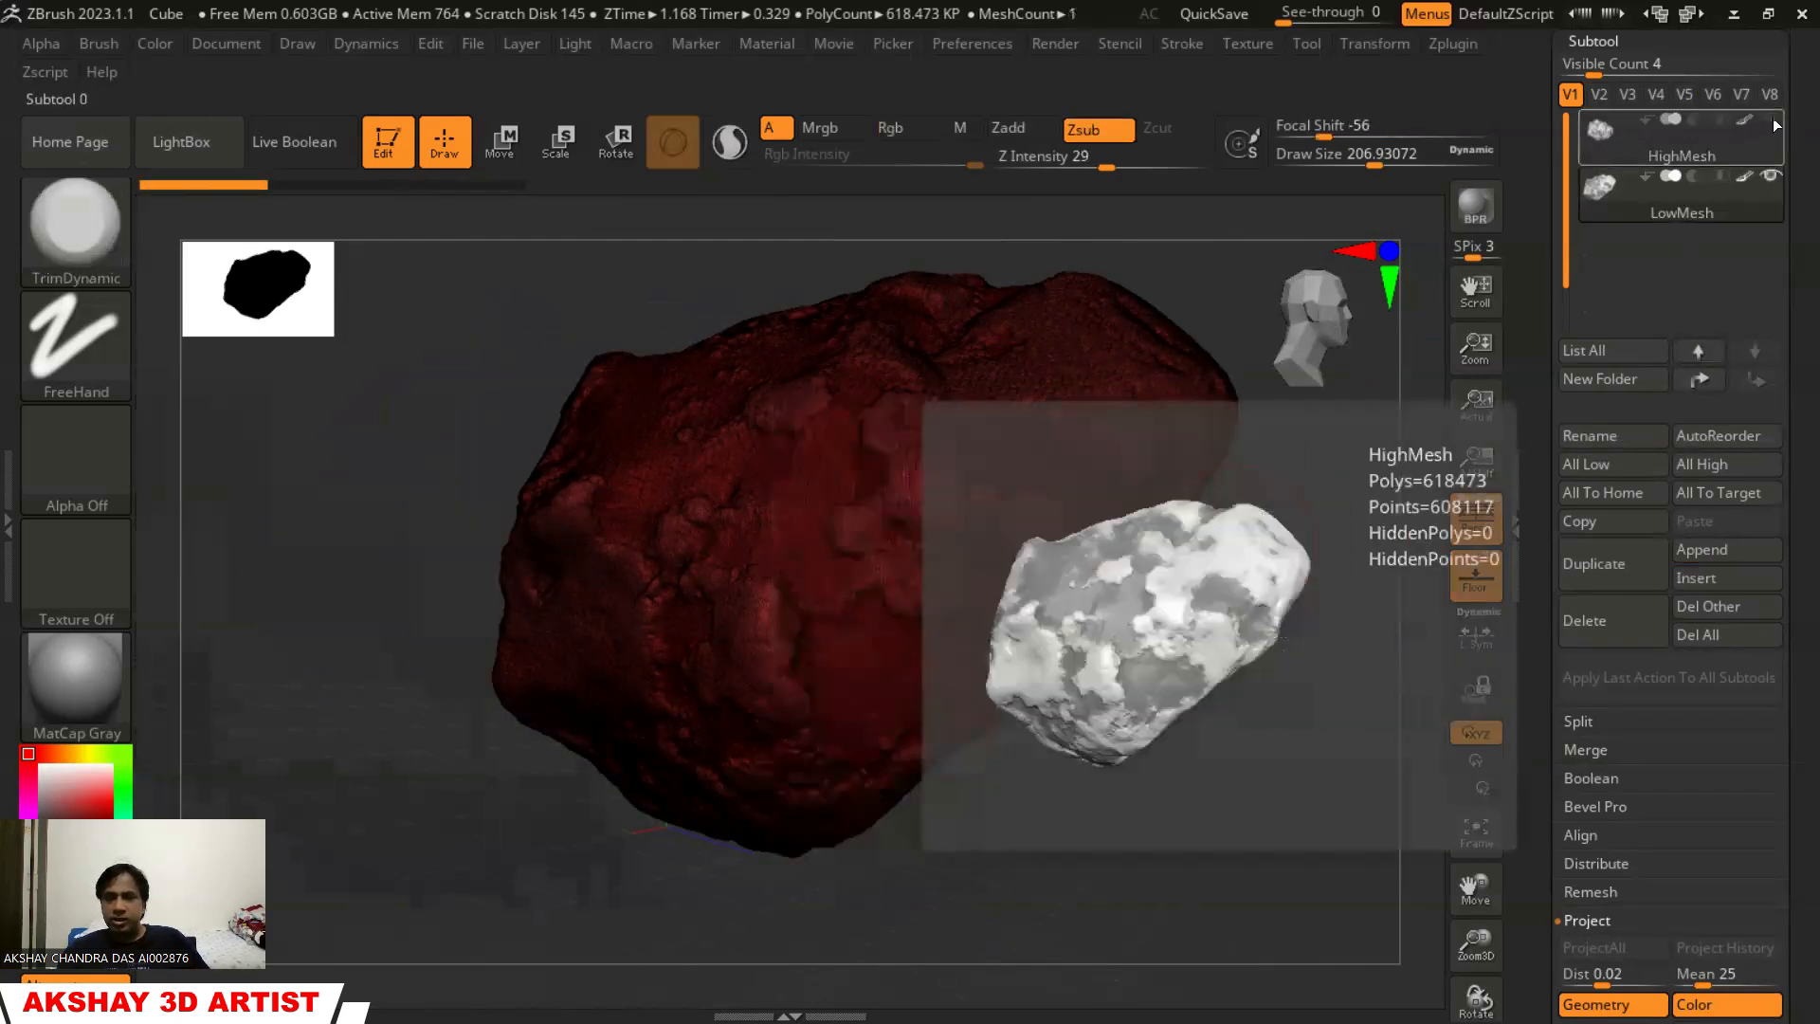
left_click(1773, 118)
left_click(1767, 121)
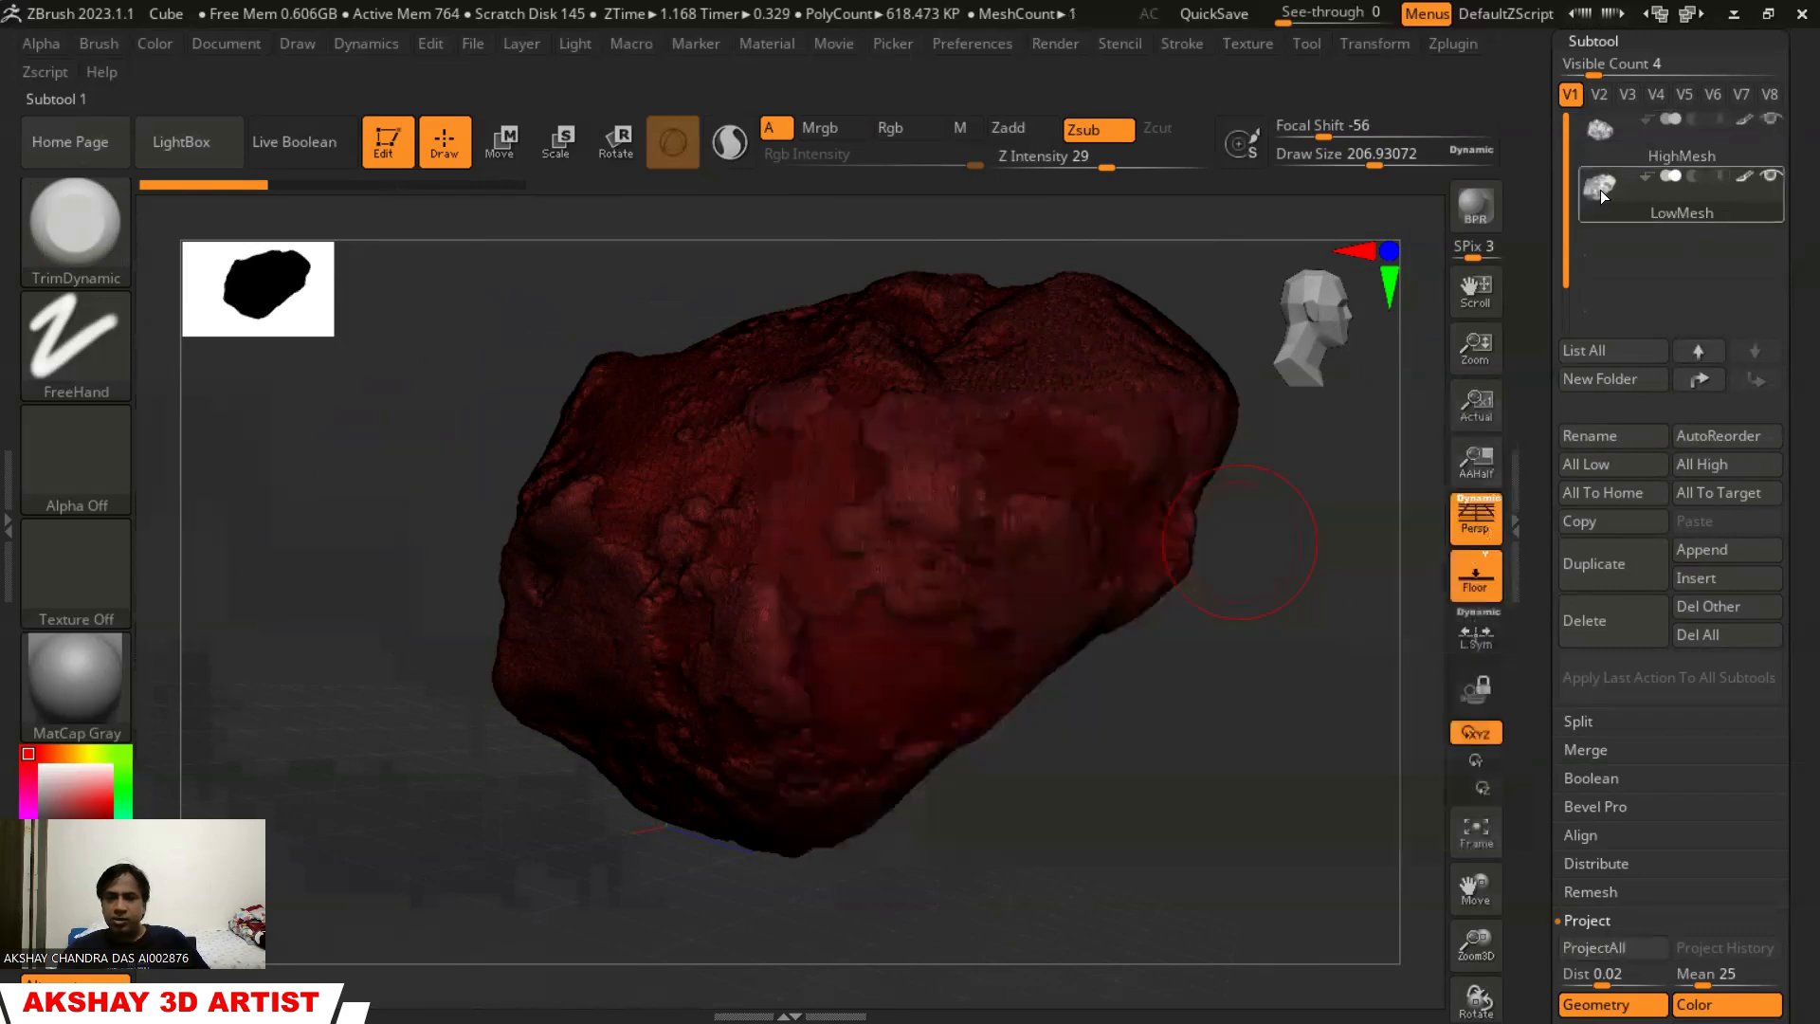
Remesh the LowMesh subtool with ZRemesher using a target polygons count of 5 and a curves strength of 70
left_click_drag(1794, 668, 1795, 472)
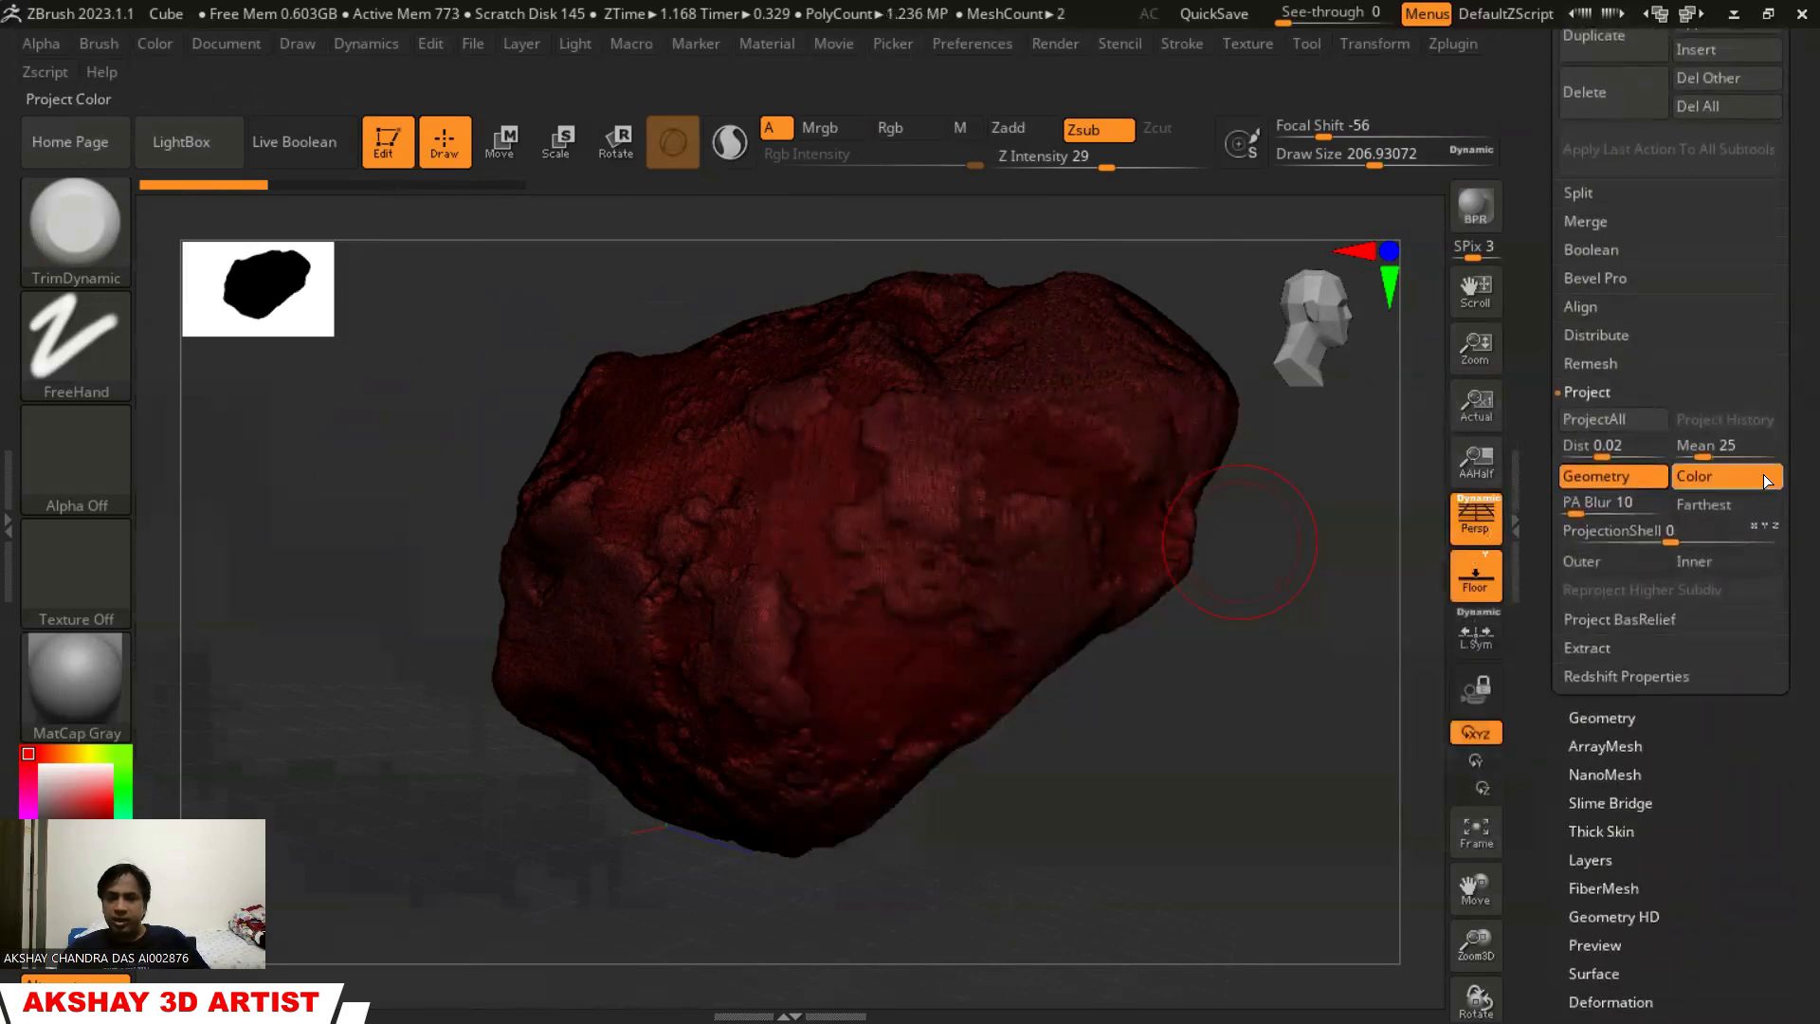
left_click(1595, 717)
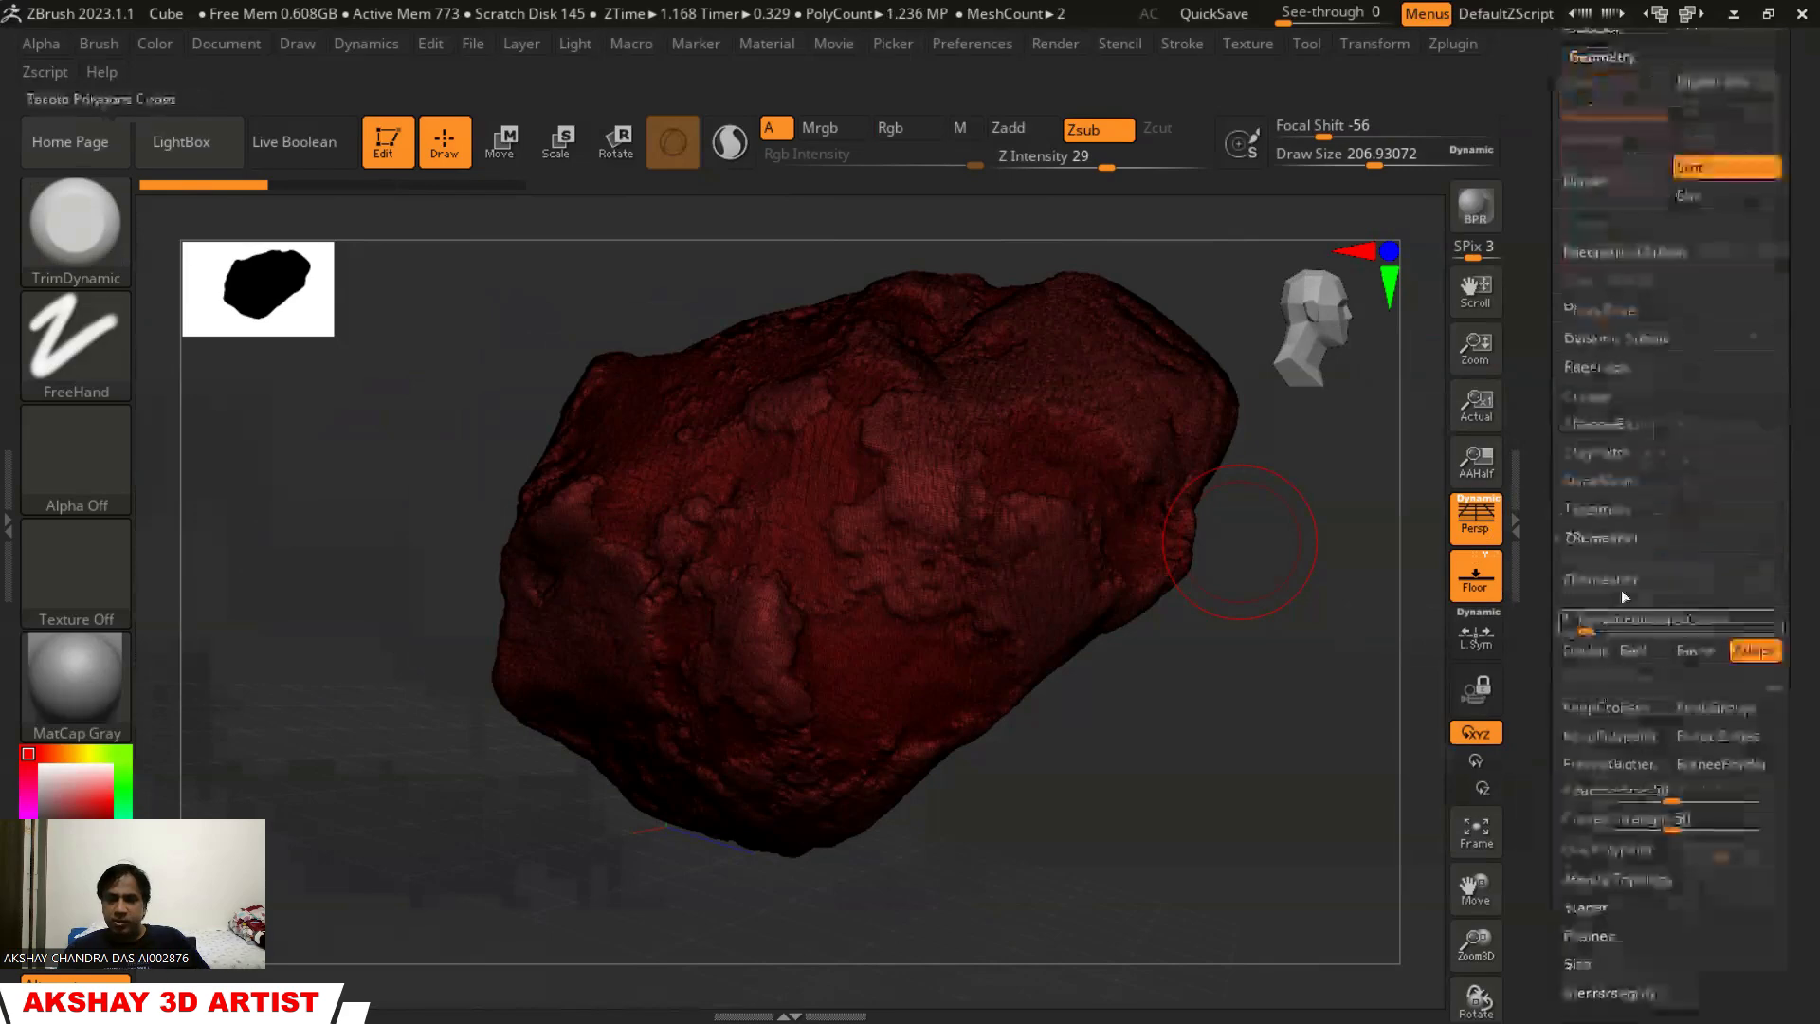
left_click_drag(1631, 621, 1602, 624)
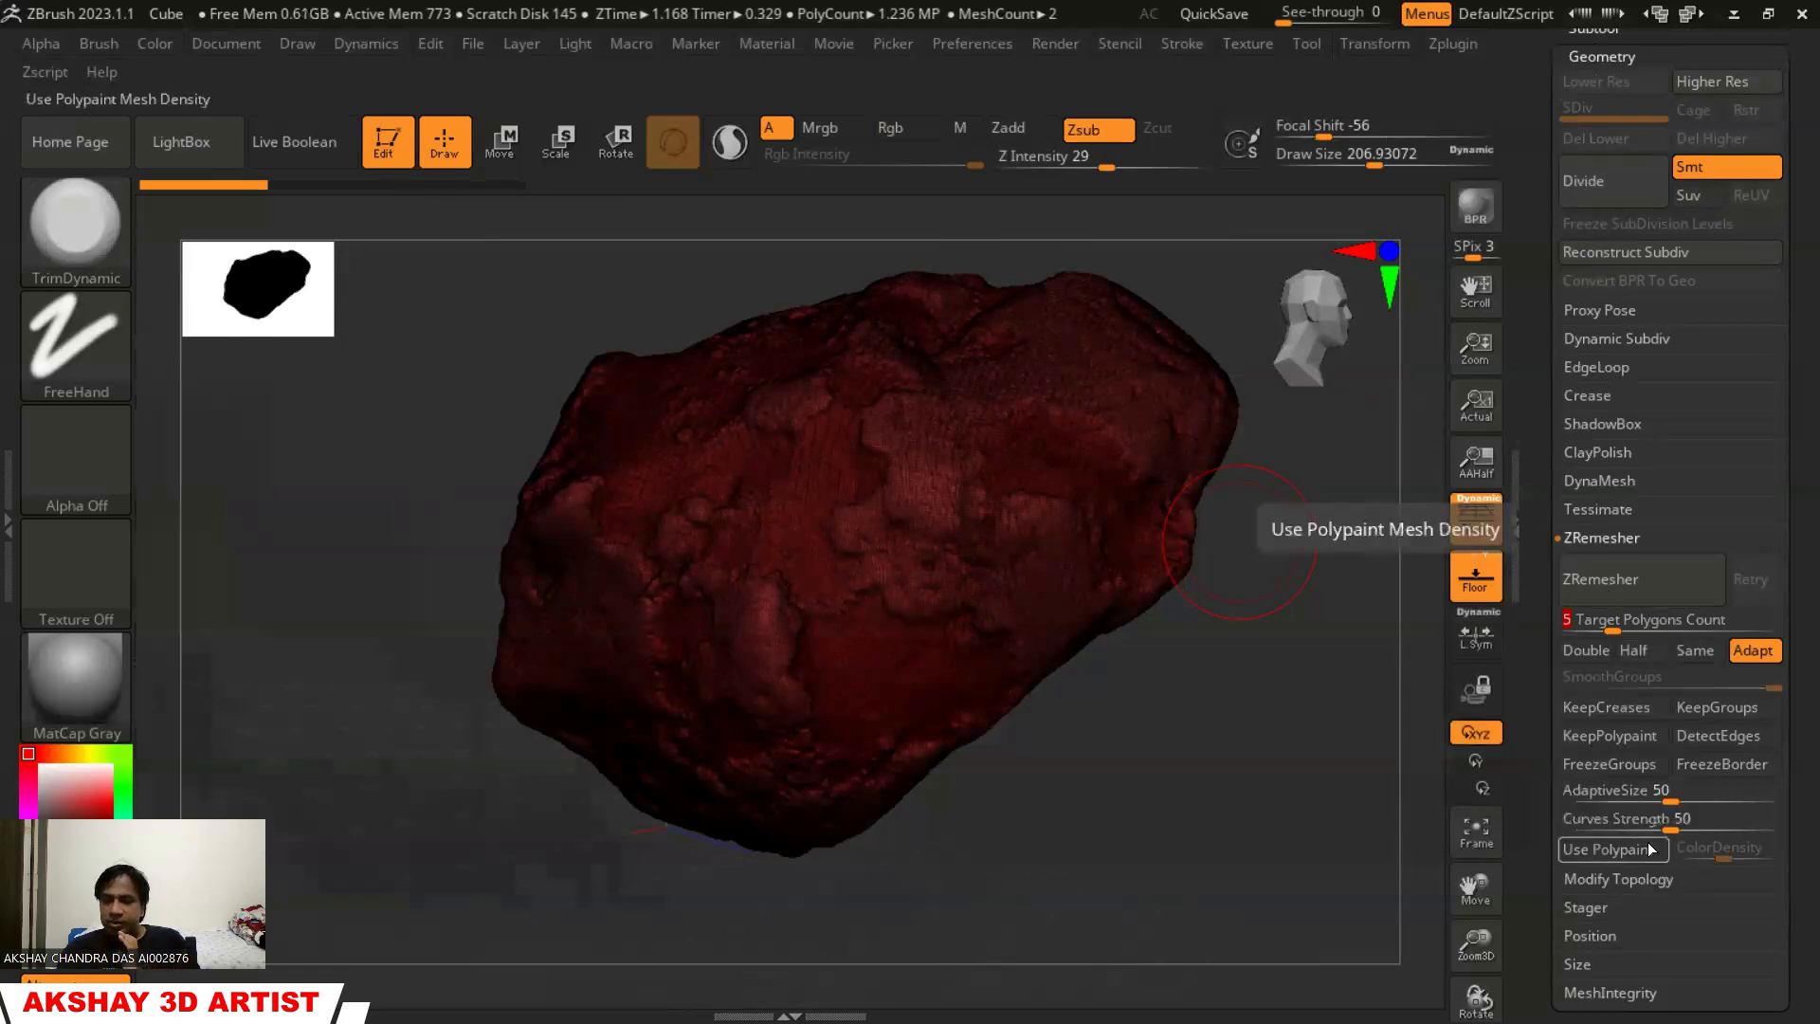
type("70")
key("Return")
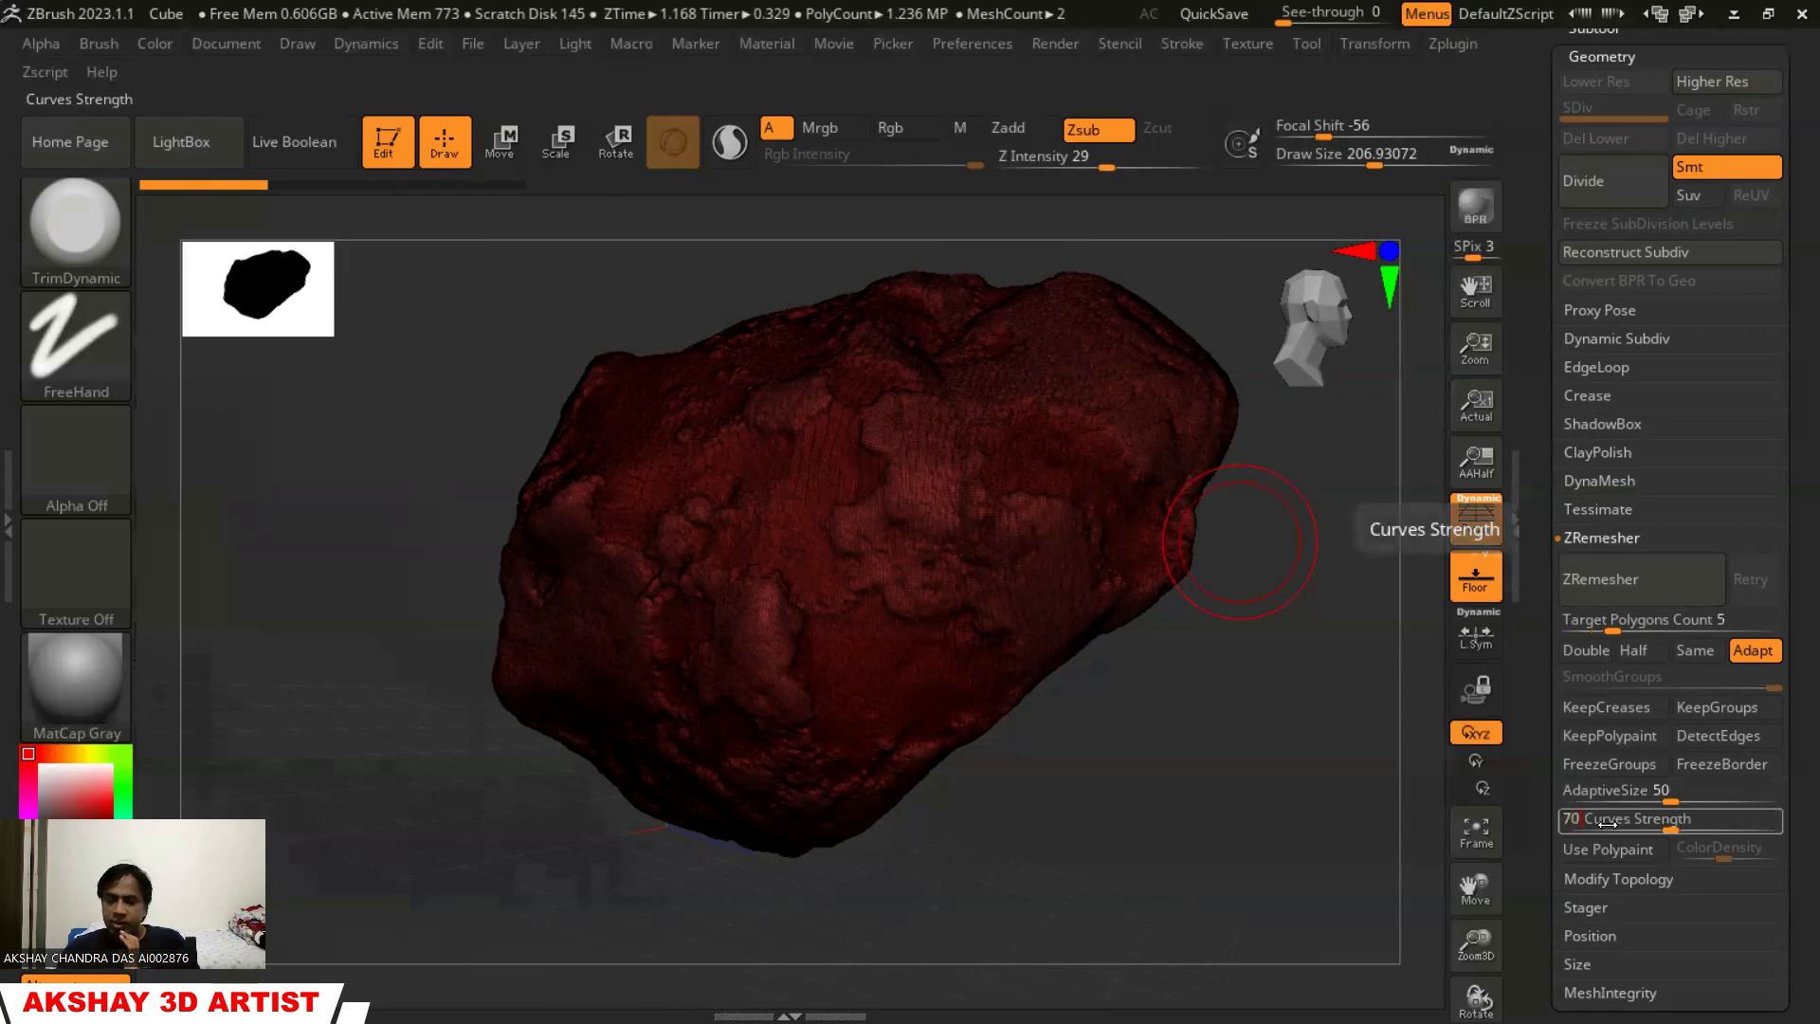
left_click(1623, 578)
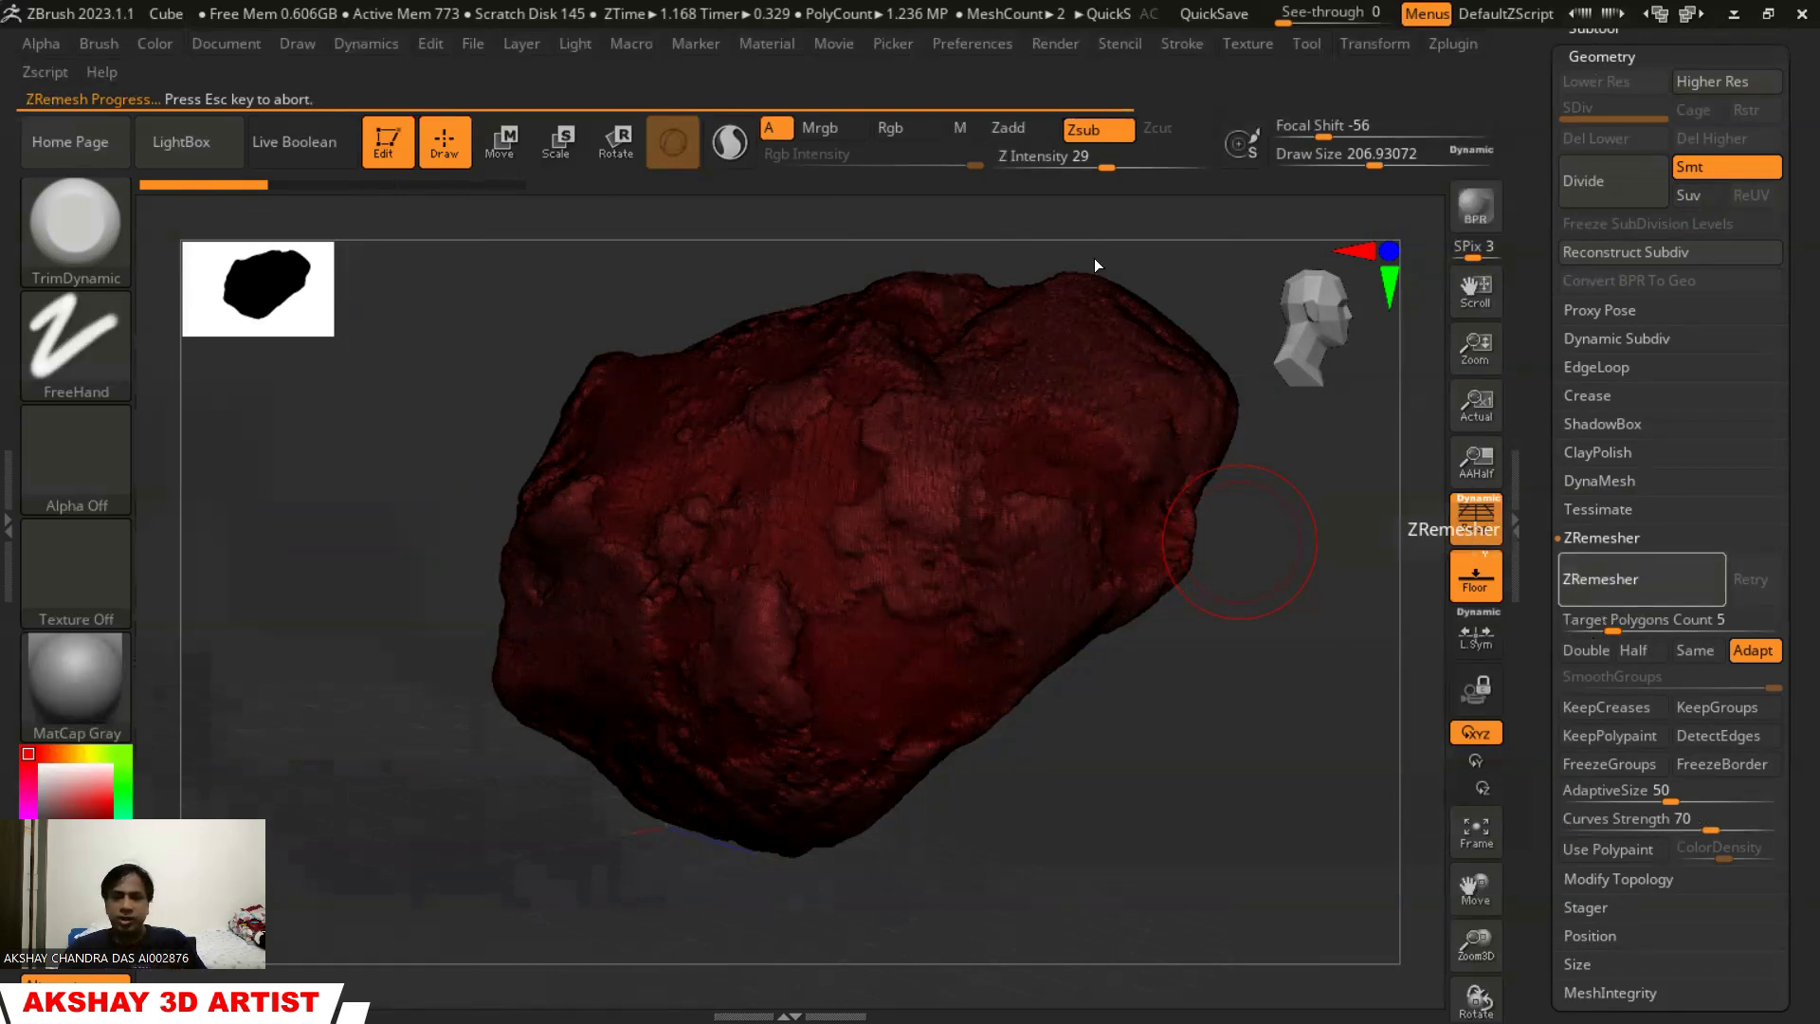
Hide HighMesh and inspect the remeshed LowMesh surface on its own
left_click_drag(1125, 751, 1209, 723)
left_click_drag(1781, 262, 1781, 478)
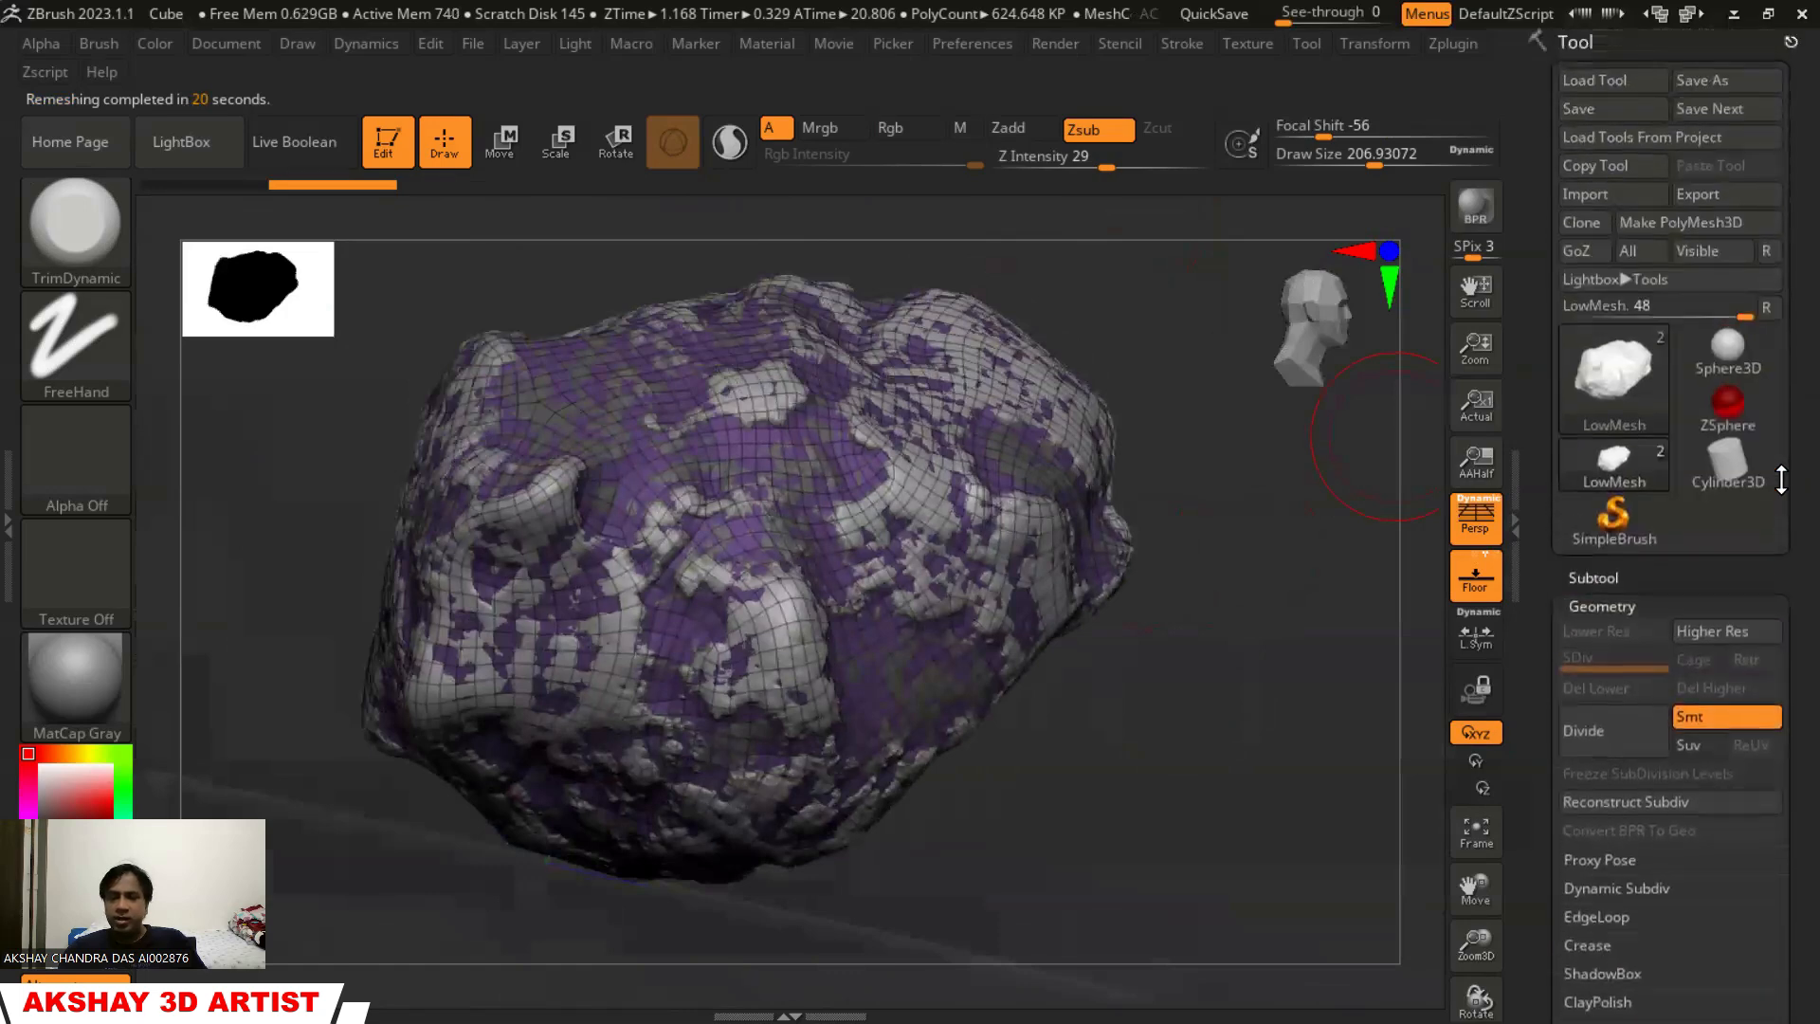
left_click(1619, 573)
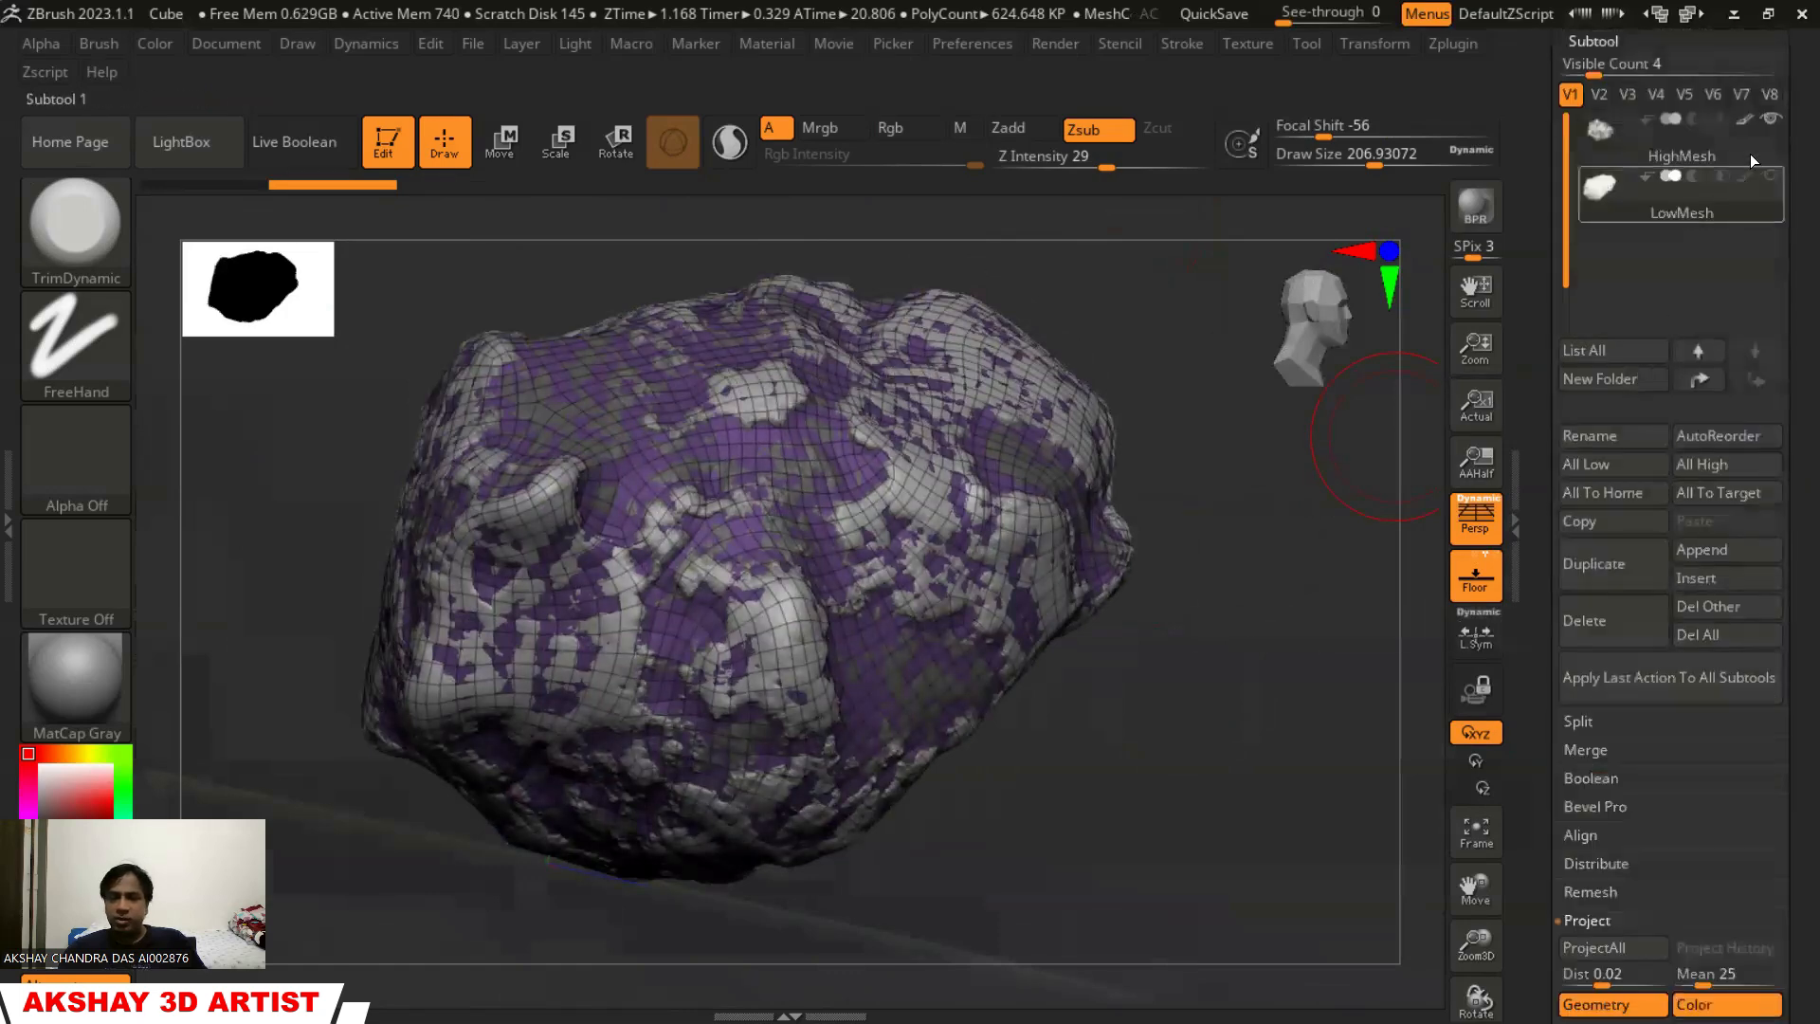
mouse_move(1769, 120)
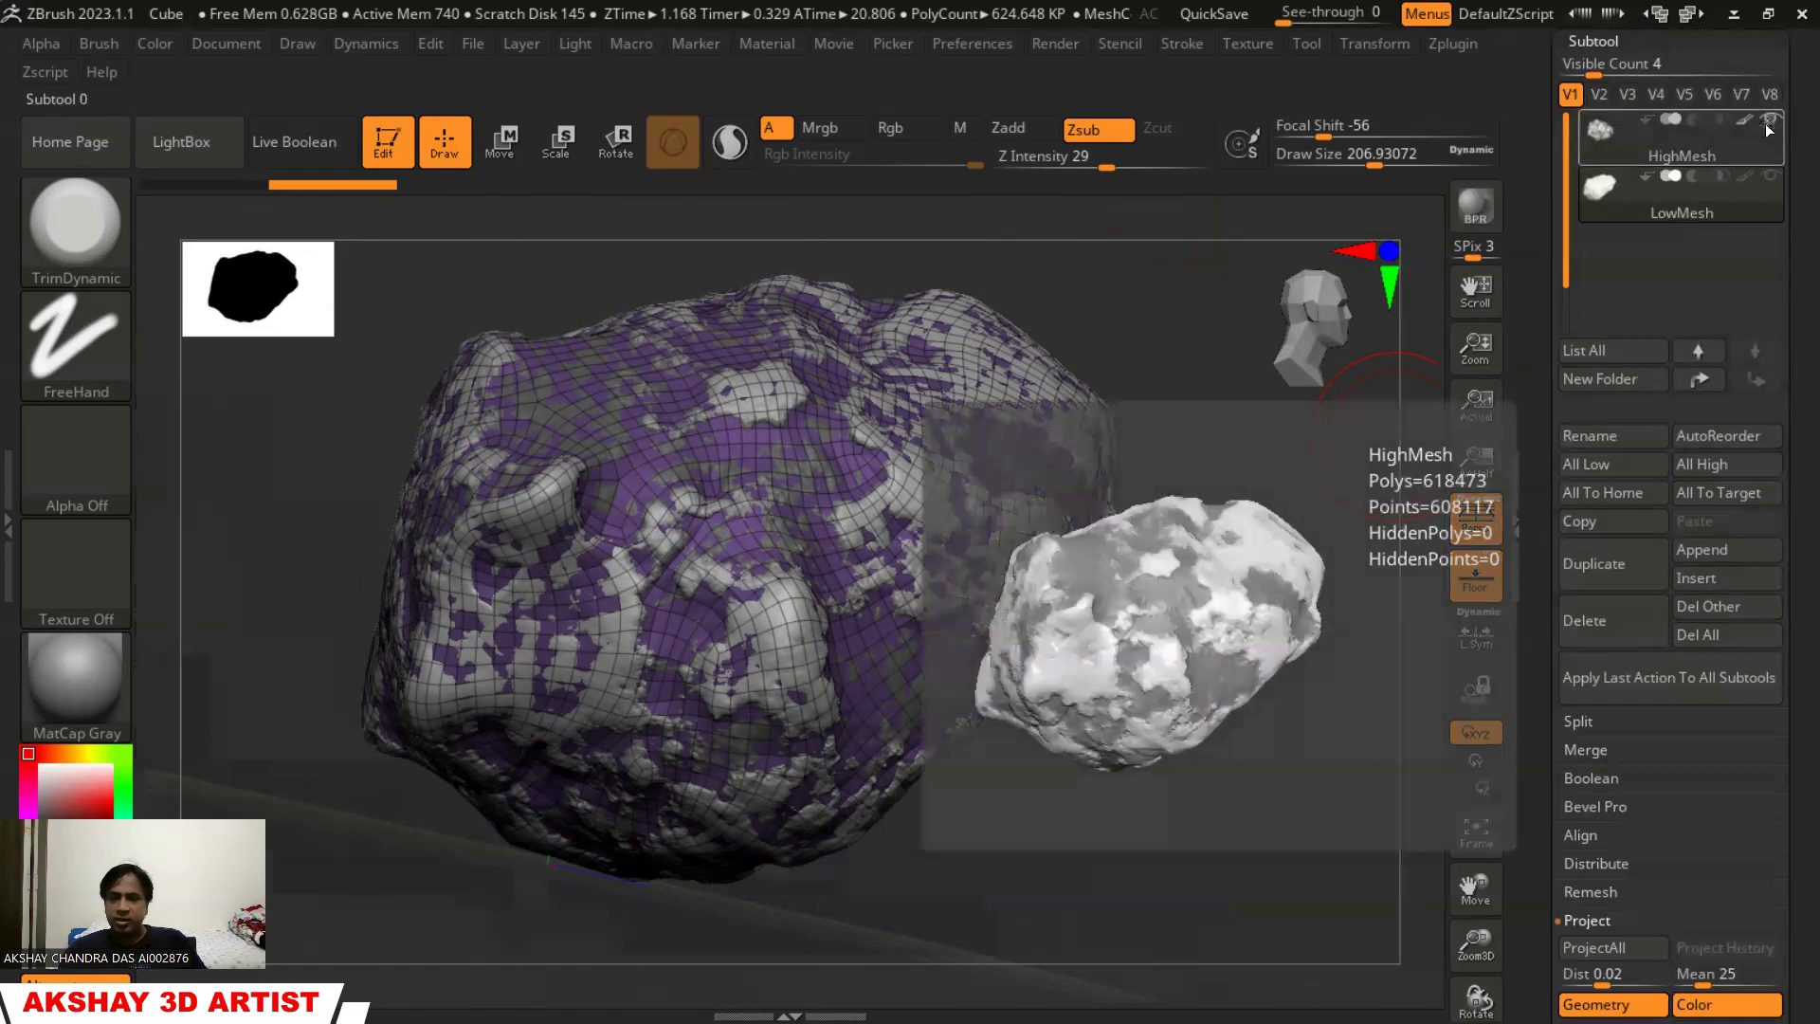
left_click(1771, 121)
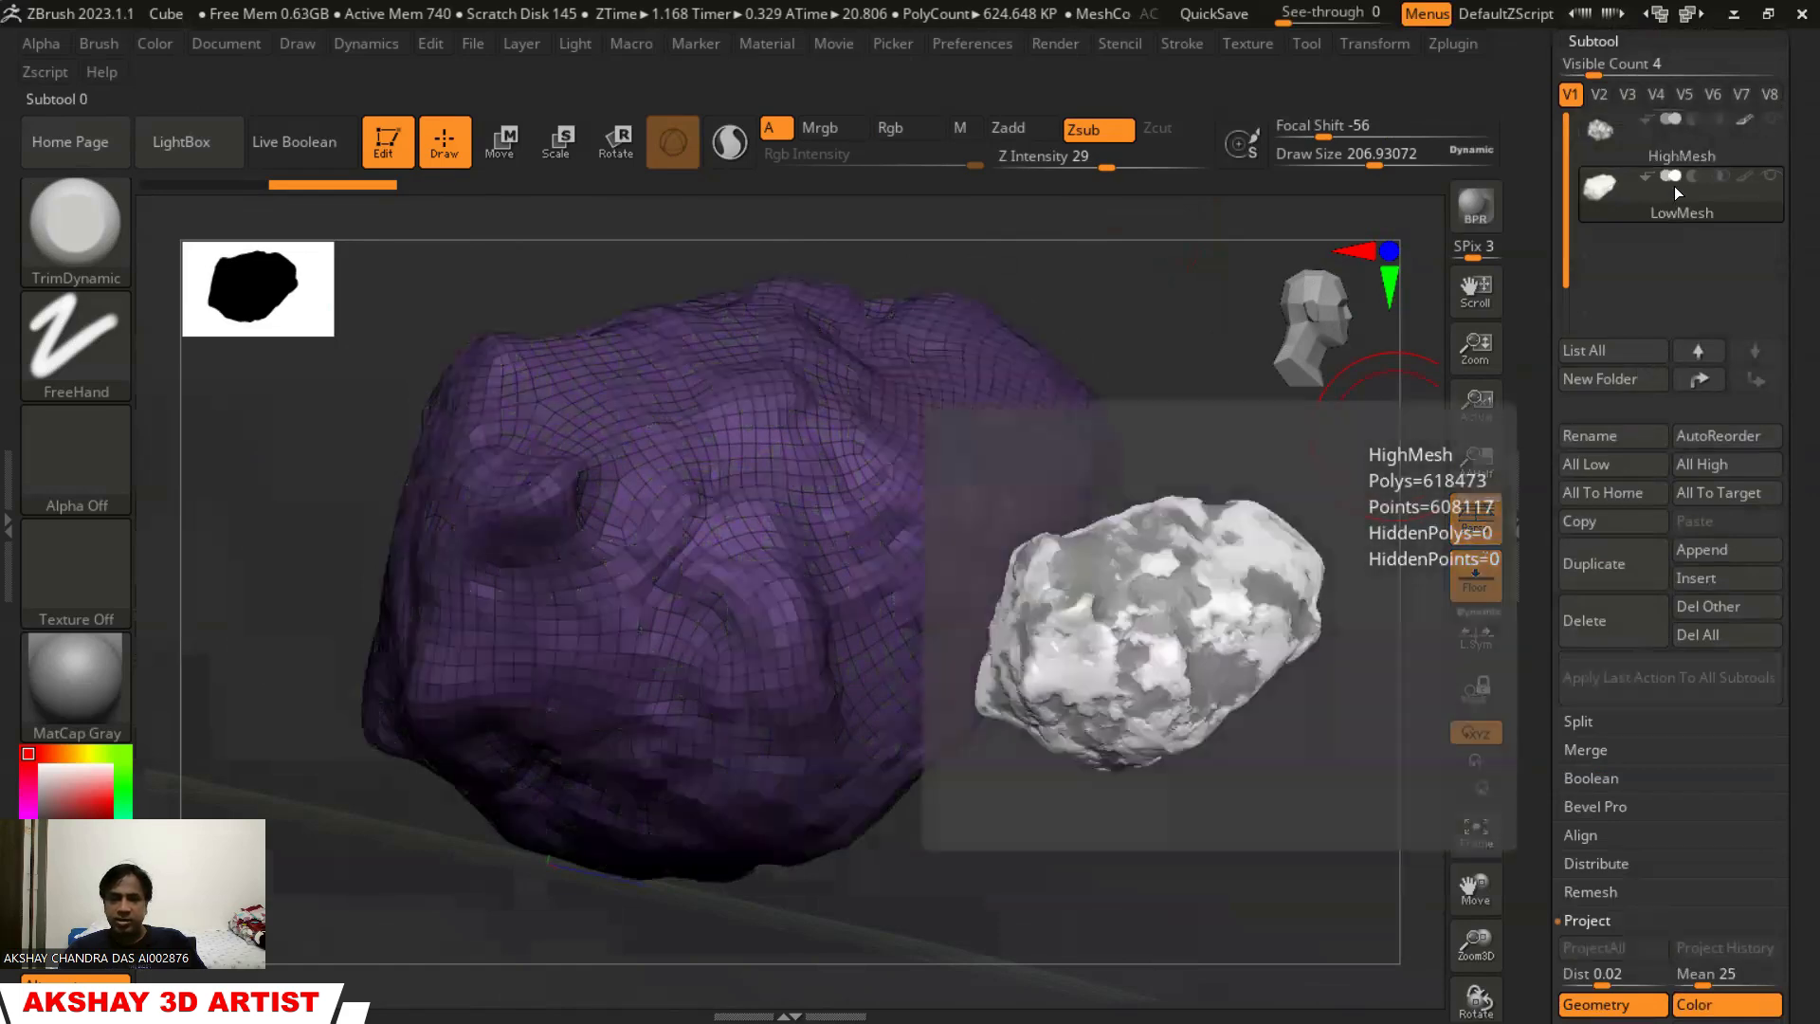
mouse_move(1170, 661)
left_mouse_down()
mouse_move(1186, 521)
mouse_move(1084, 430)
mouse_move(1150, 727)
mouse_move(1223, 699)
mouse_move(1146, 670)
mouse_move(1182, 597)
mouse_move(1128, 656)
mouse_move(1160, 650)
left_mouse_up()
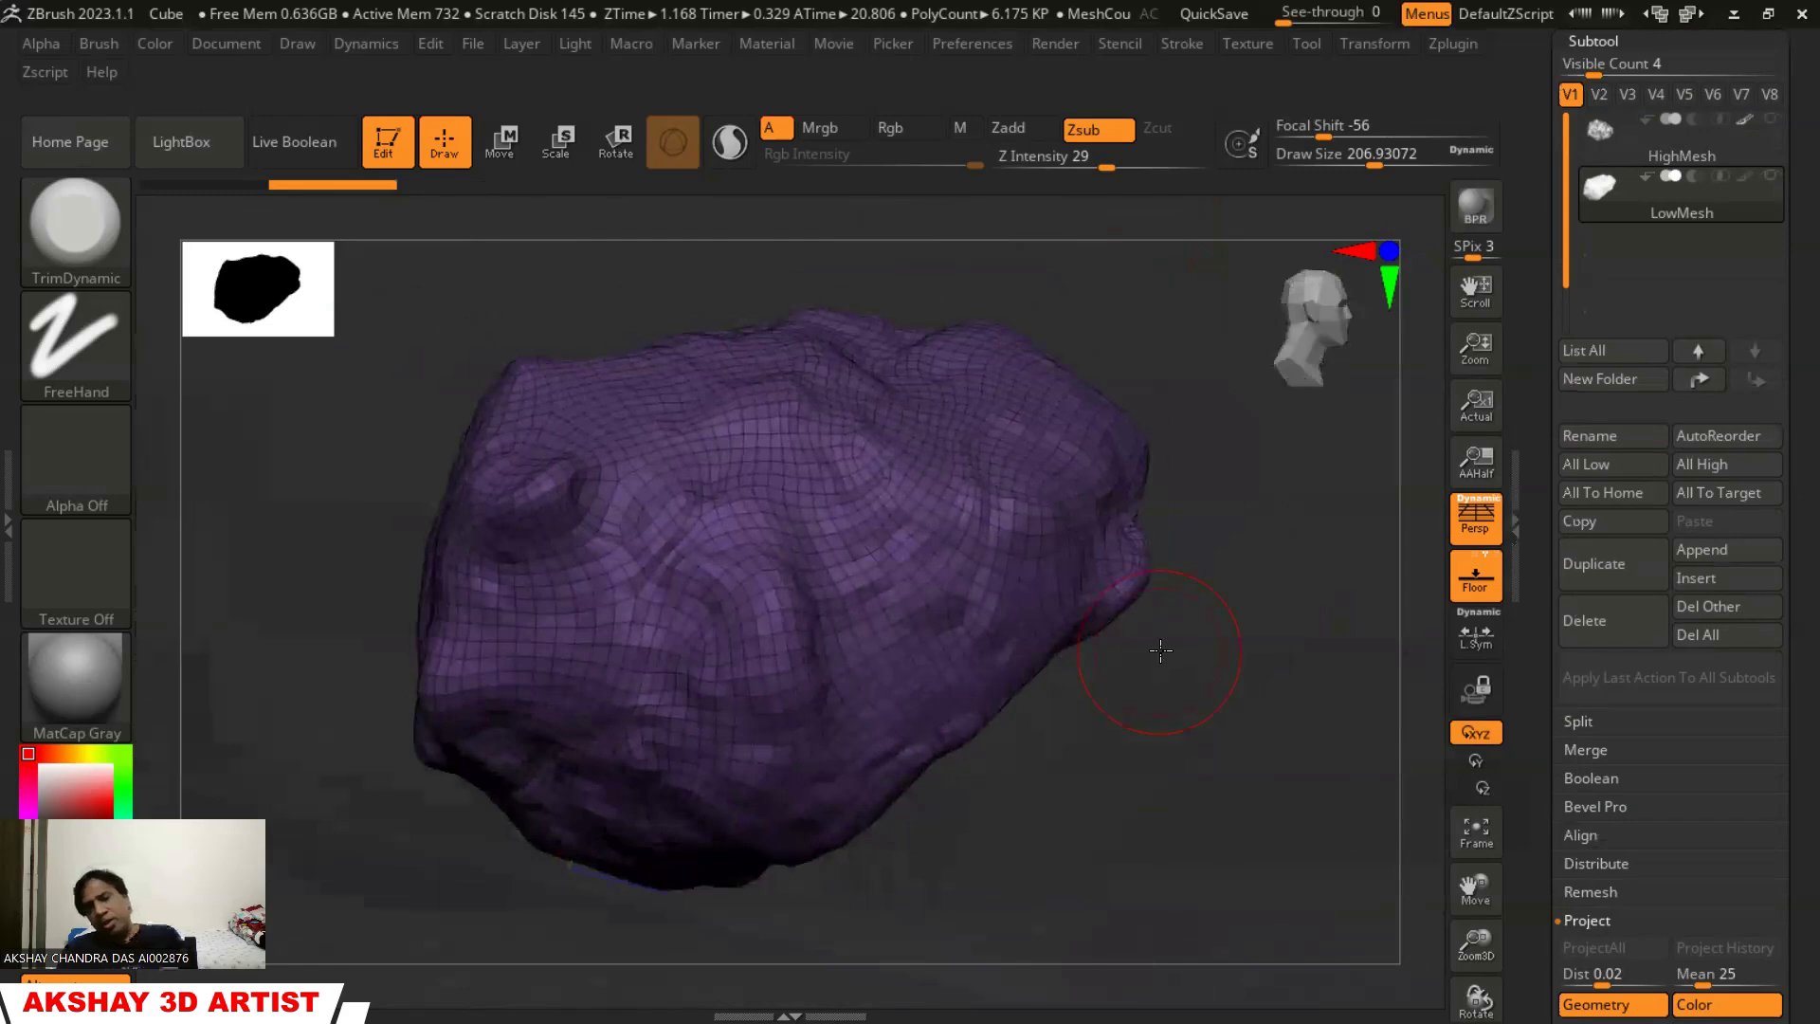
Toggle the polygon wireframe on LowMesh to examine its topology, leaving the wireframe displayed
key("shift")
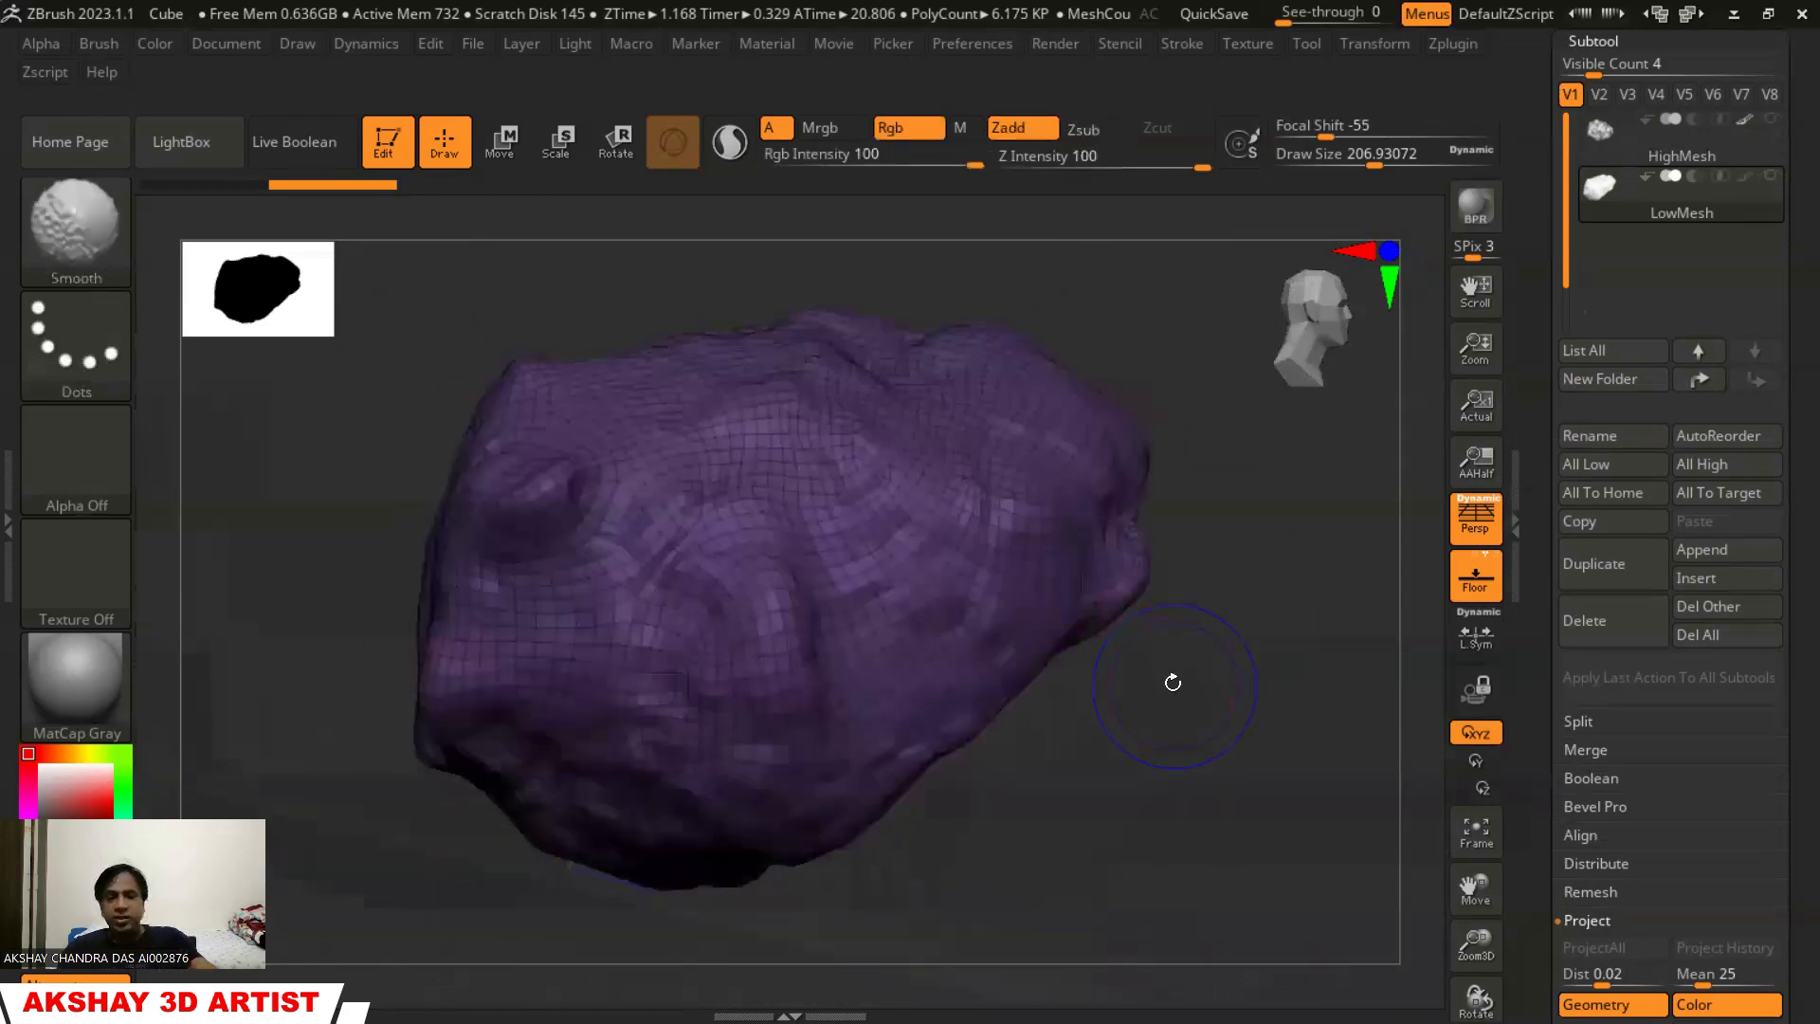
key("shift")
key("shift+f")
key("shift+f")
key("shift+f")
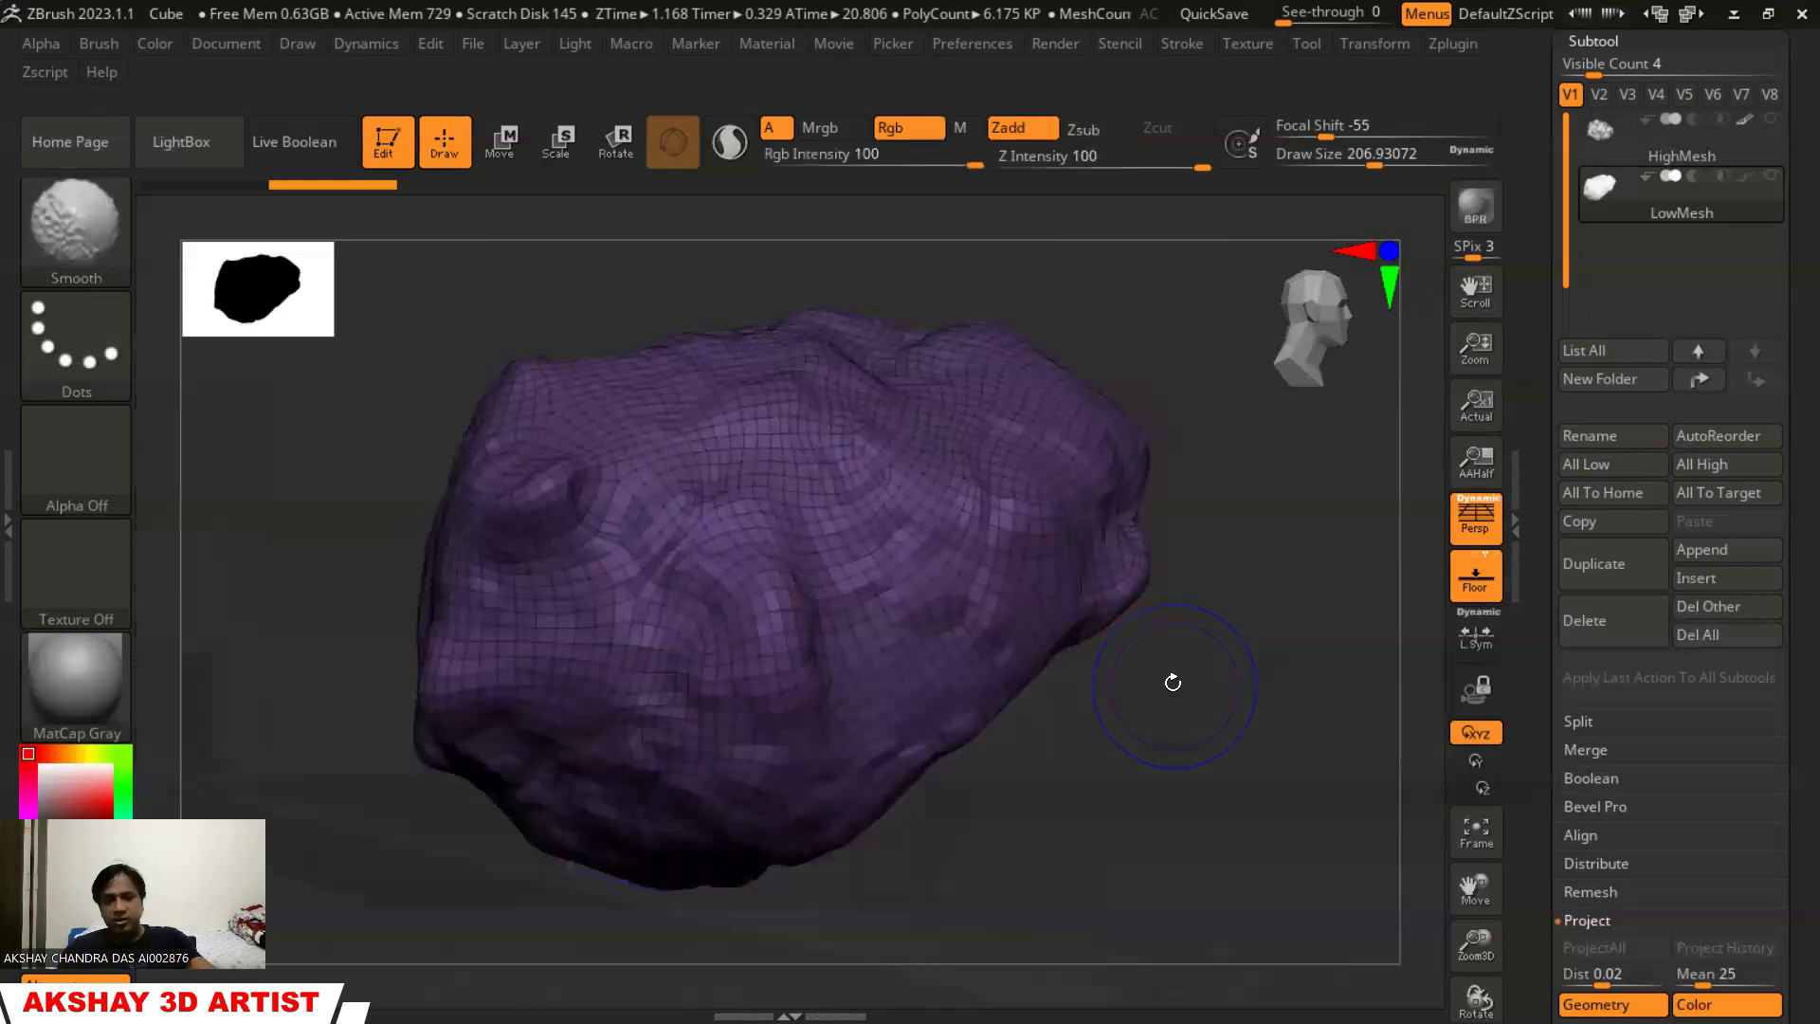
key("shift")
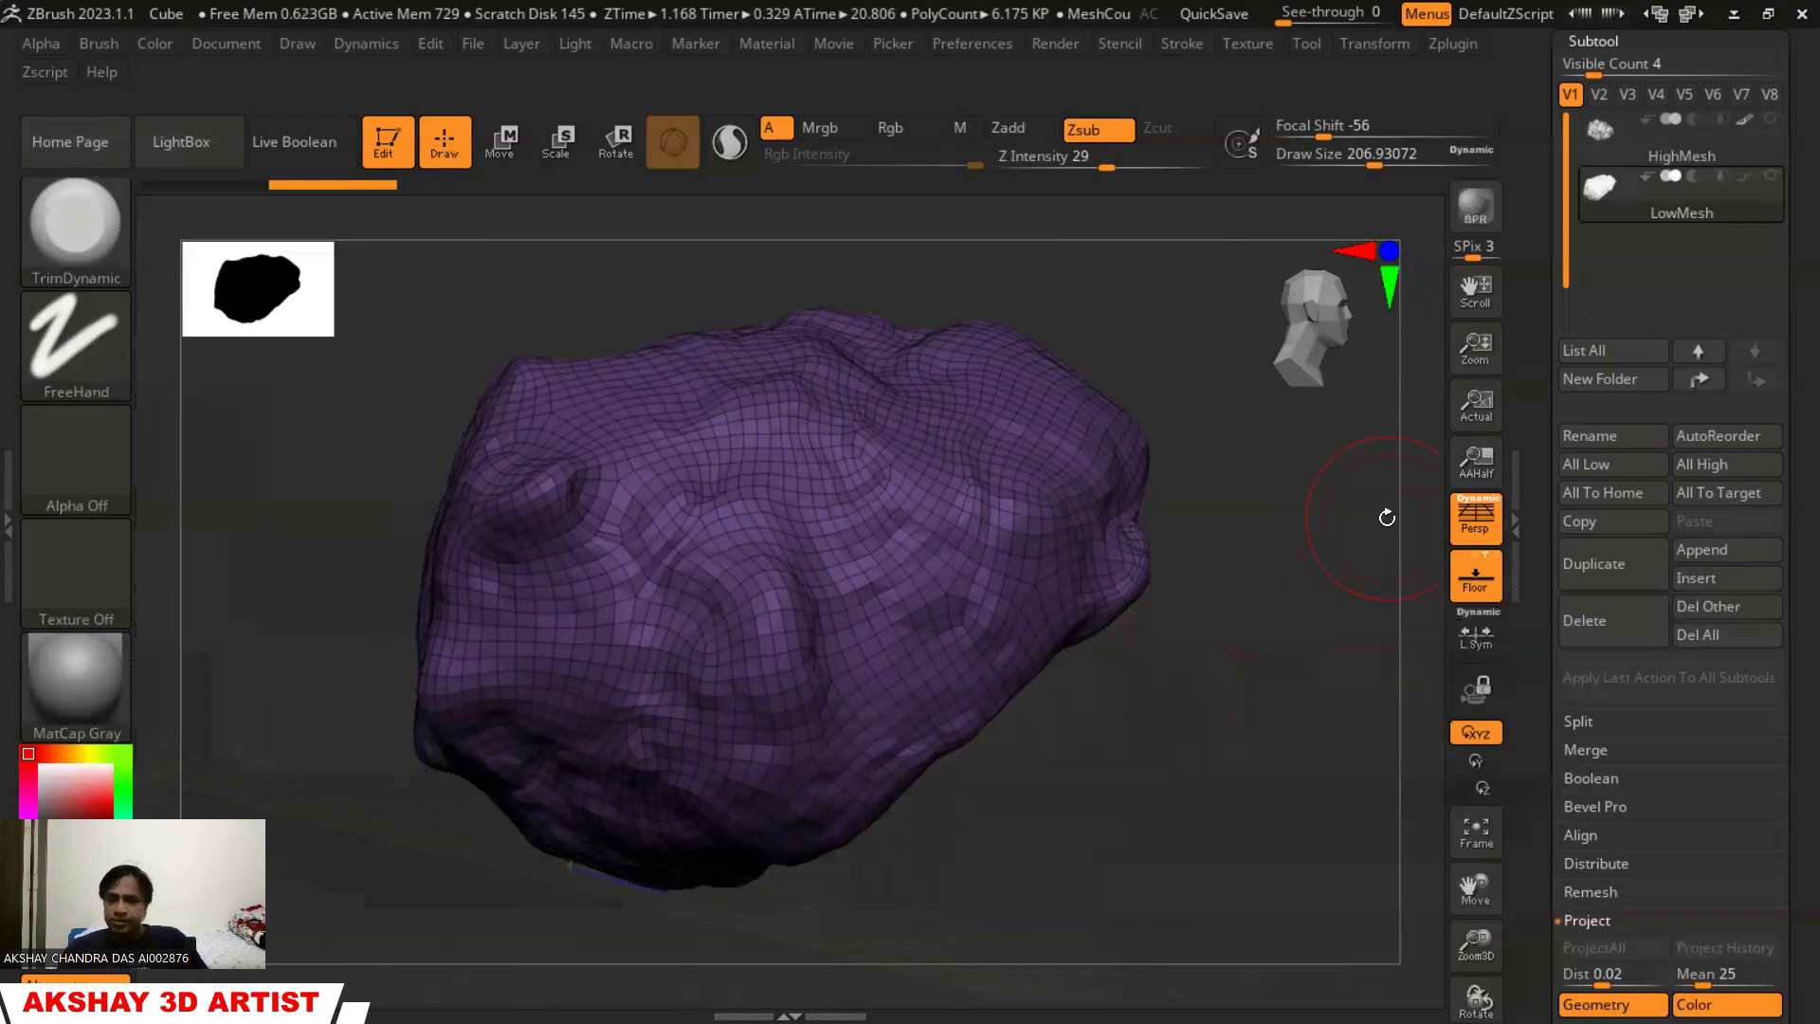
Compare the polygon counts of HighMesh and LowMesh, and make HighMesh visible over the remeshed LowMesh
mouse_move(1605, 126)
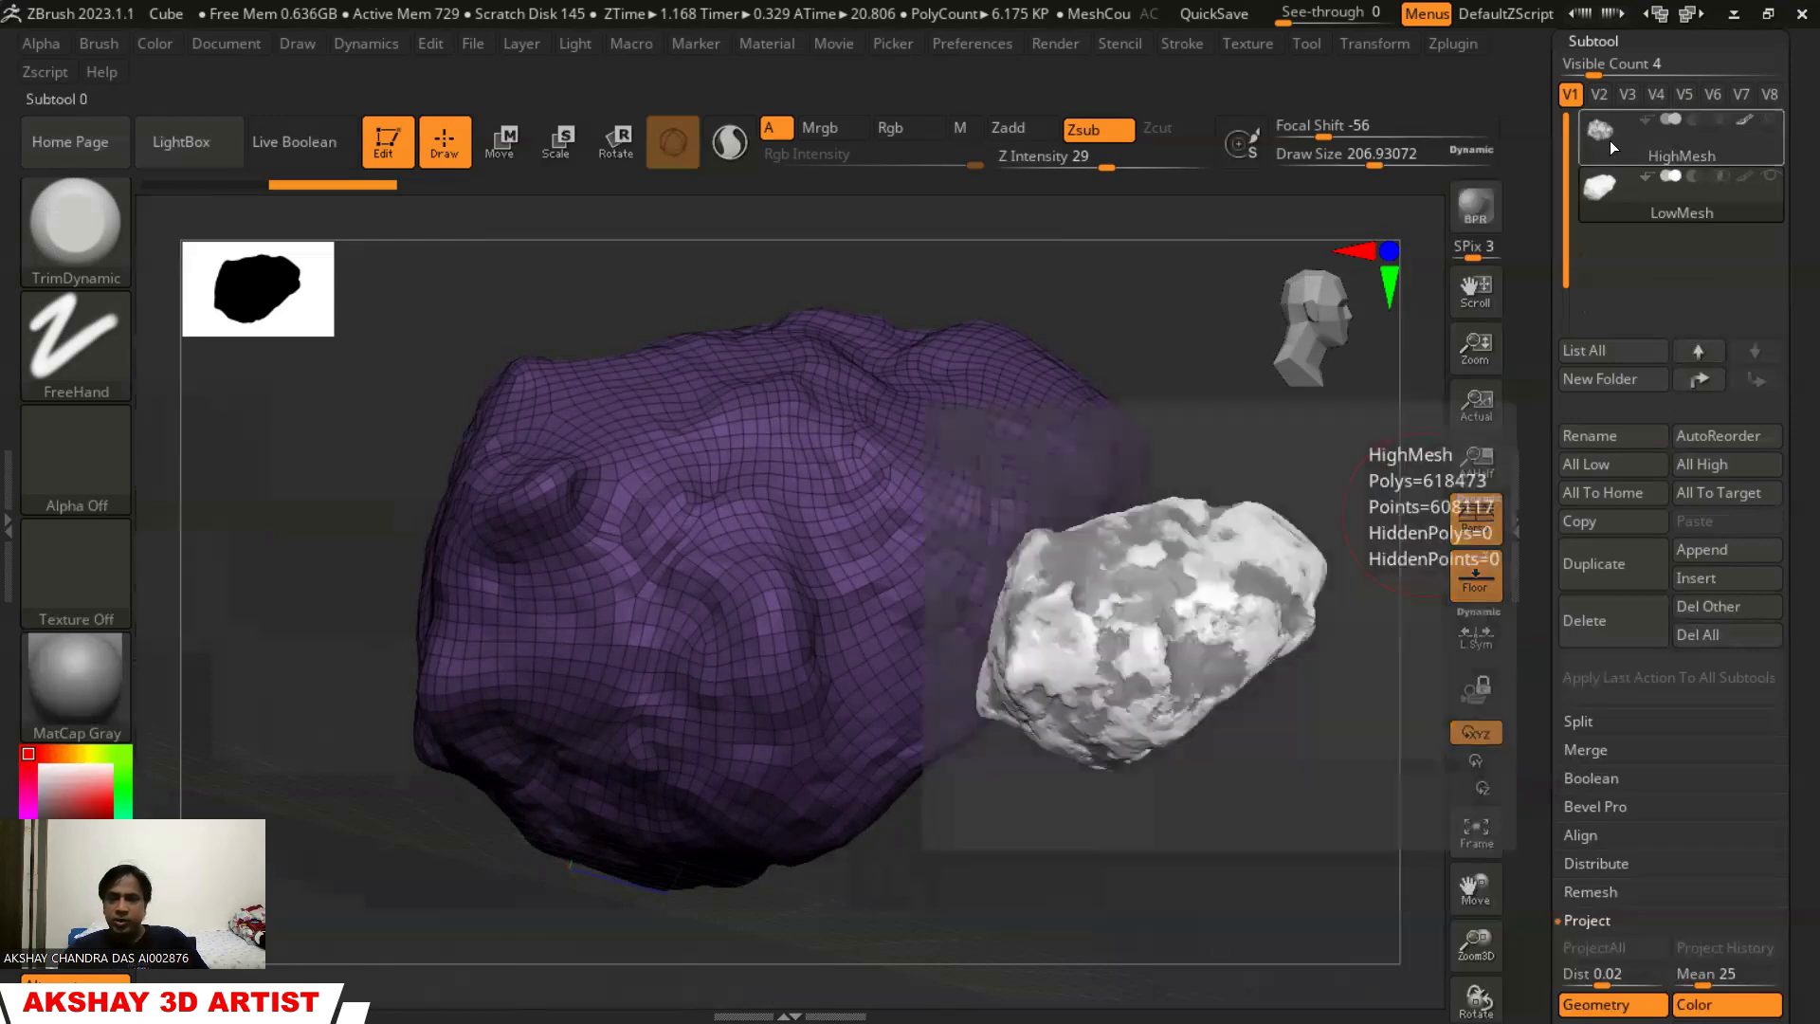
left_click(1649, 201)
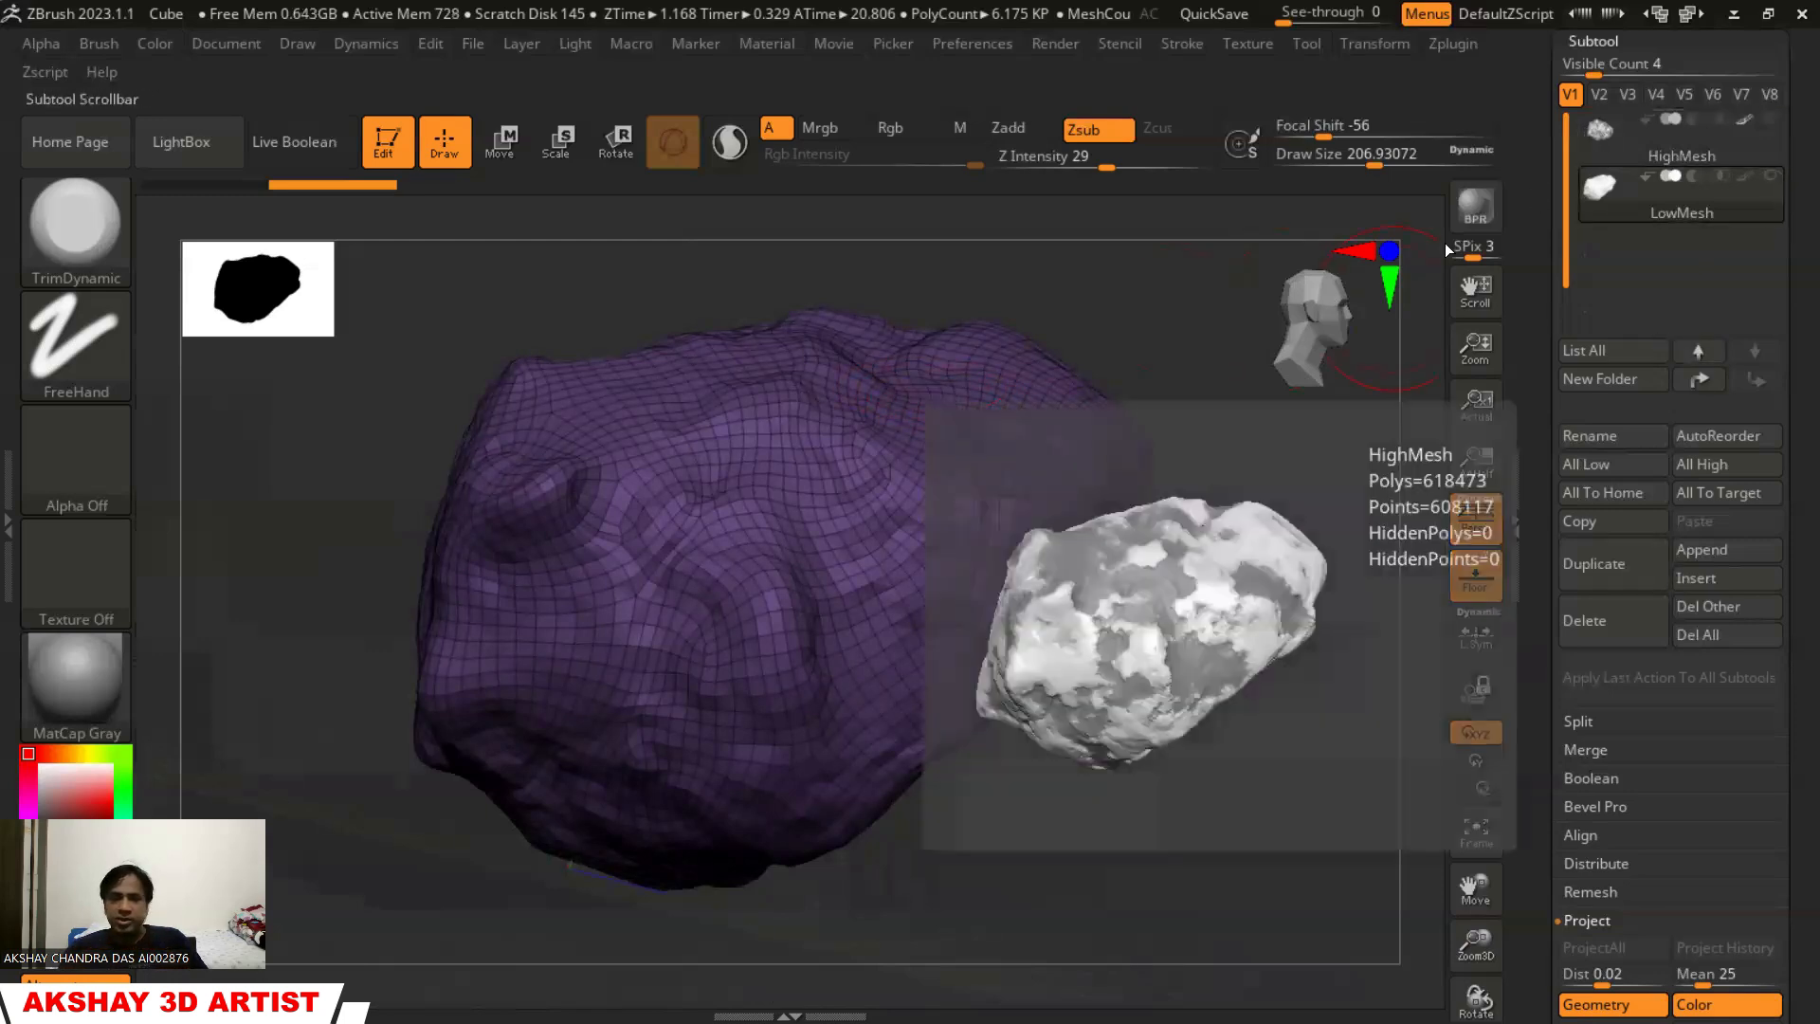
mouse_move(1600, 193)
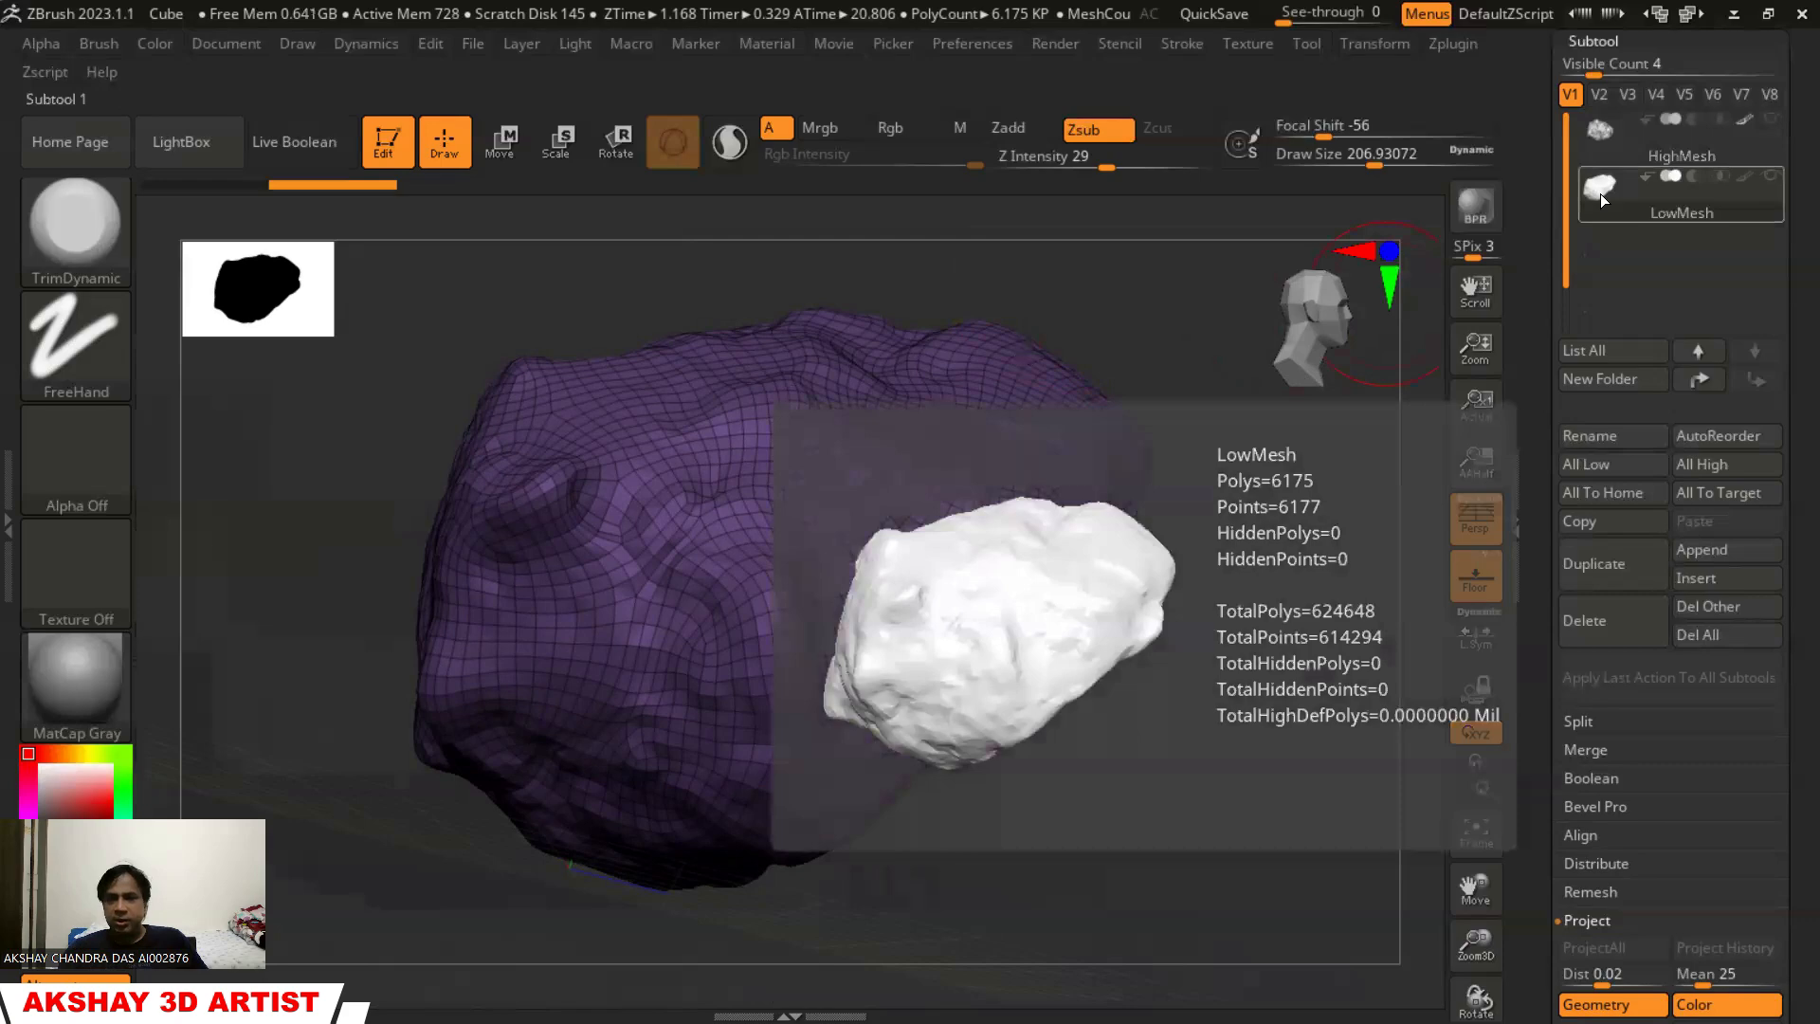
left_click(1769, 129)
left_click(1768, 119)
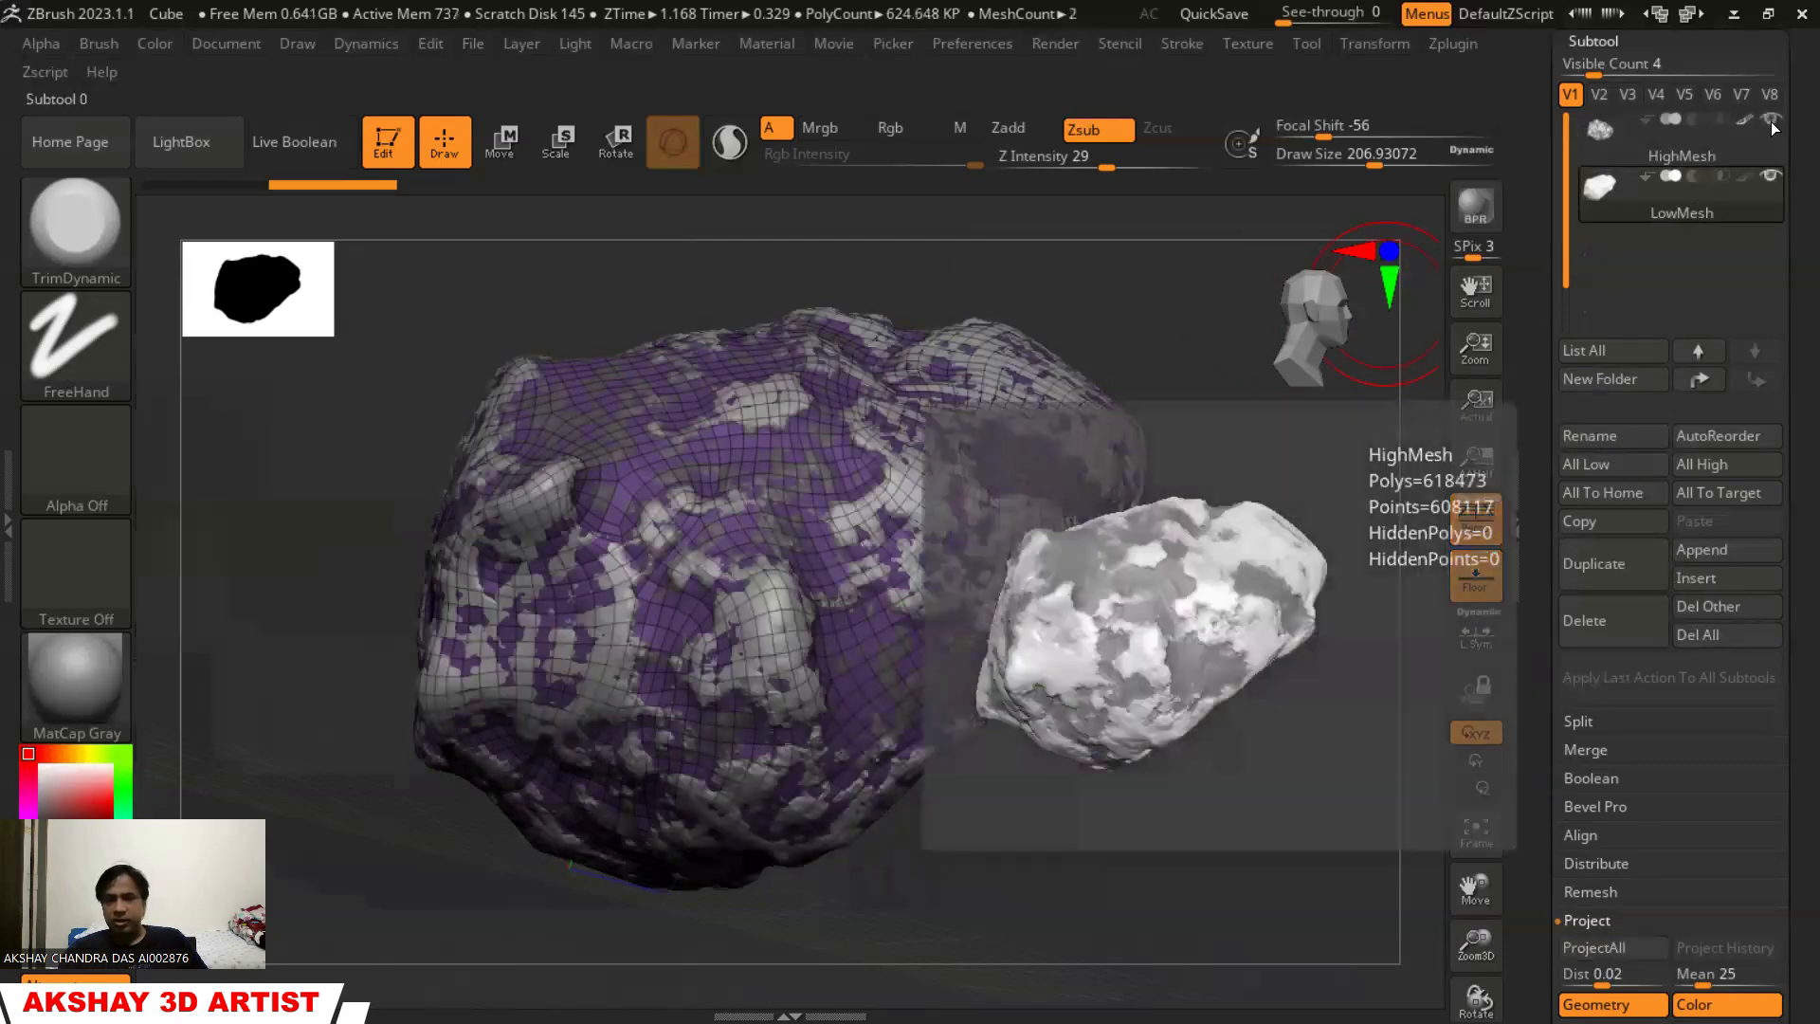
Review the subdivision controls in the geometry settings of the LowMesh subtool
left_click(1607, 193)
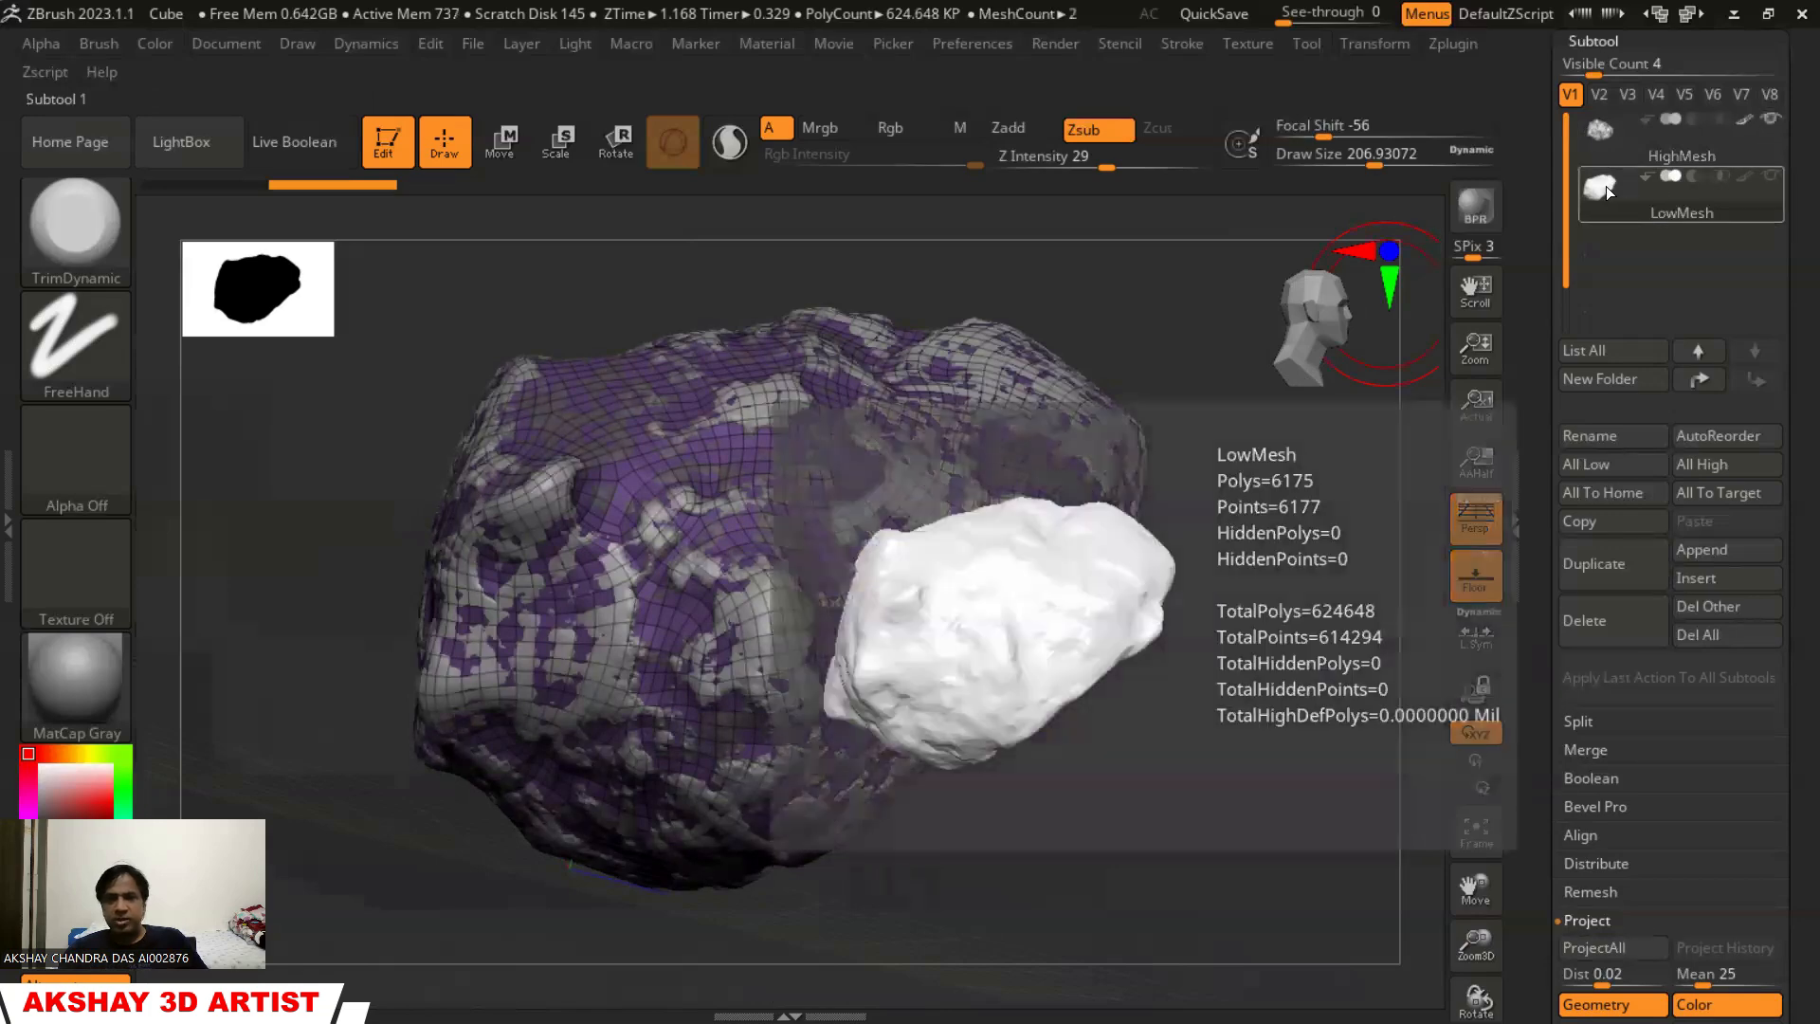
left_click_drag(1779, 638, 1781, 509)
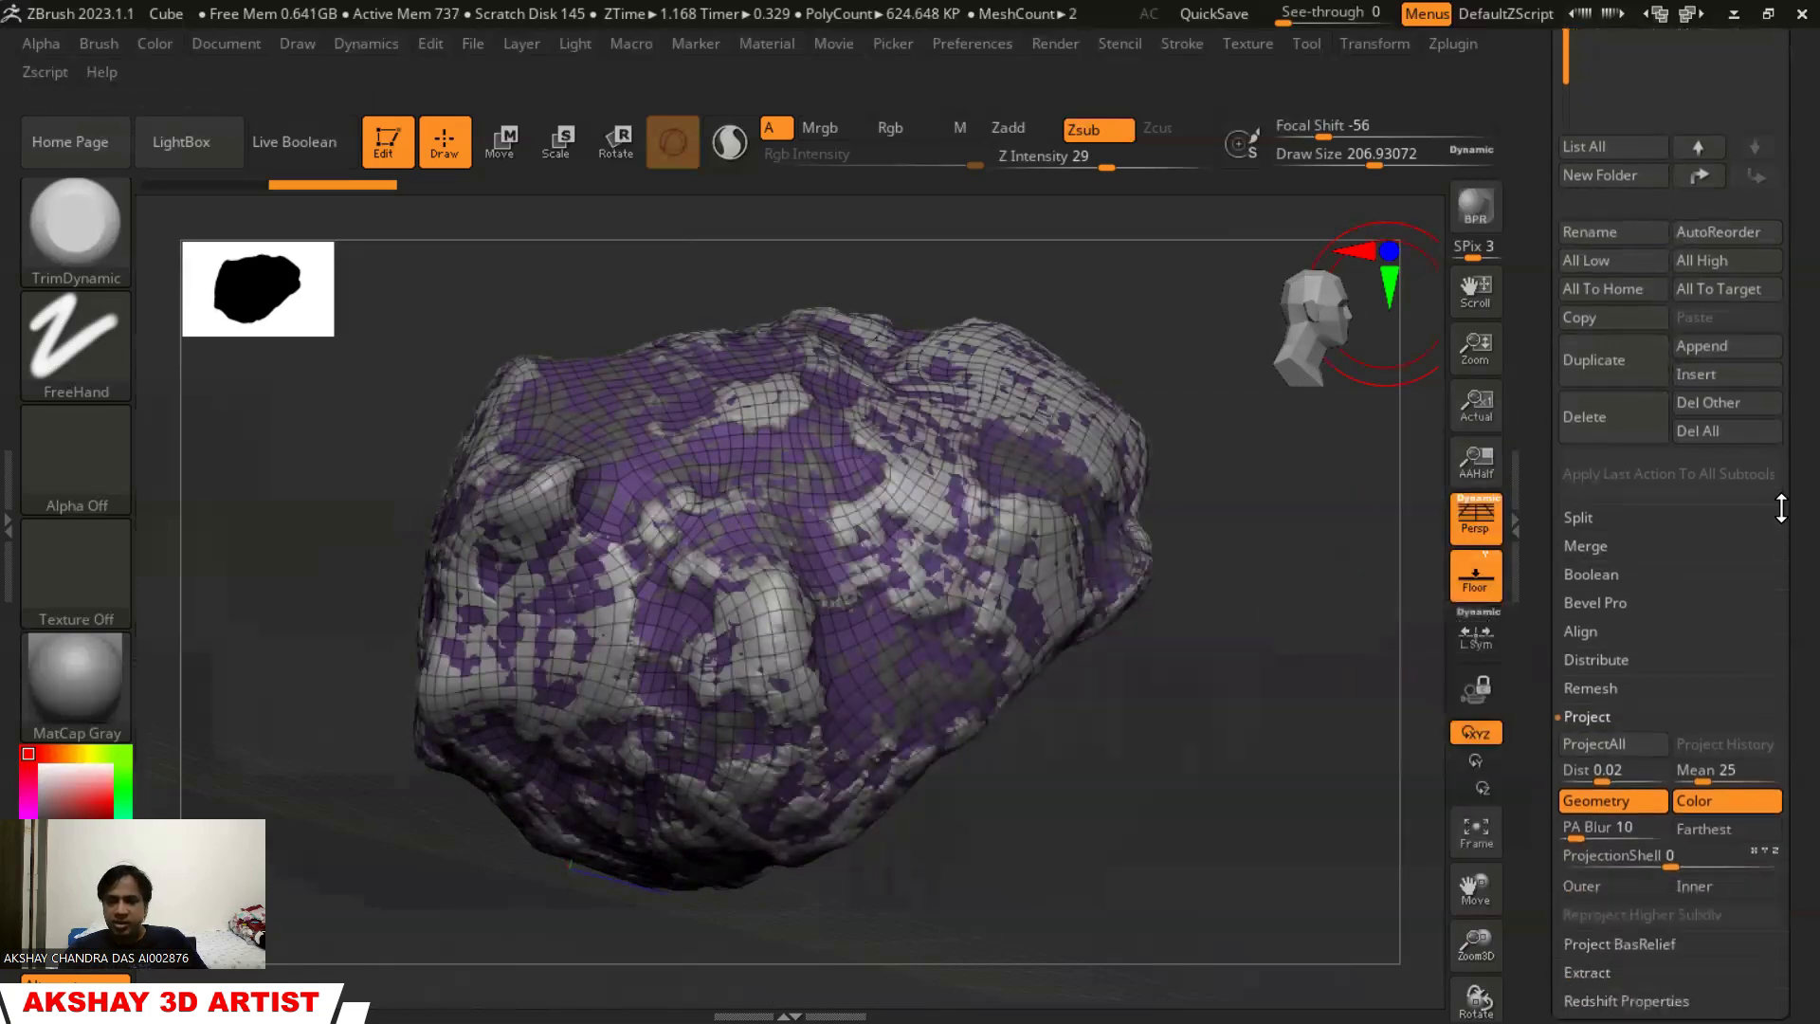
scroll(1566, 648, "down", 5)
left_click(1588, 627)
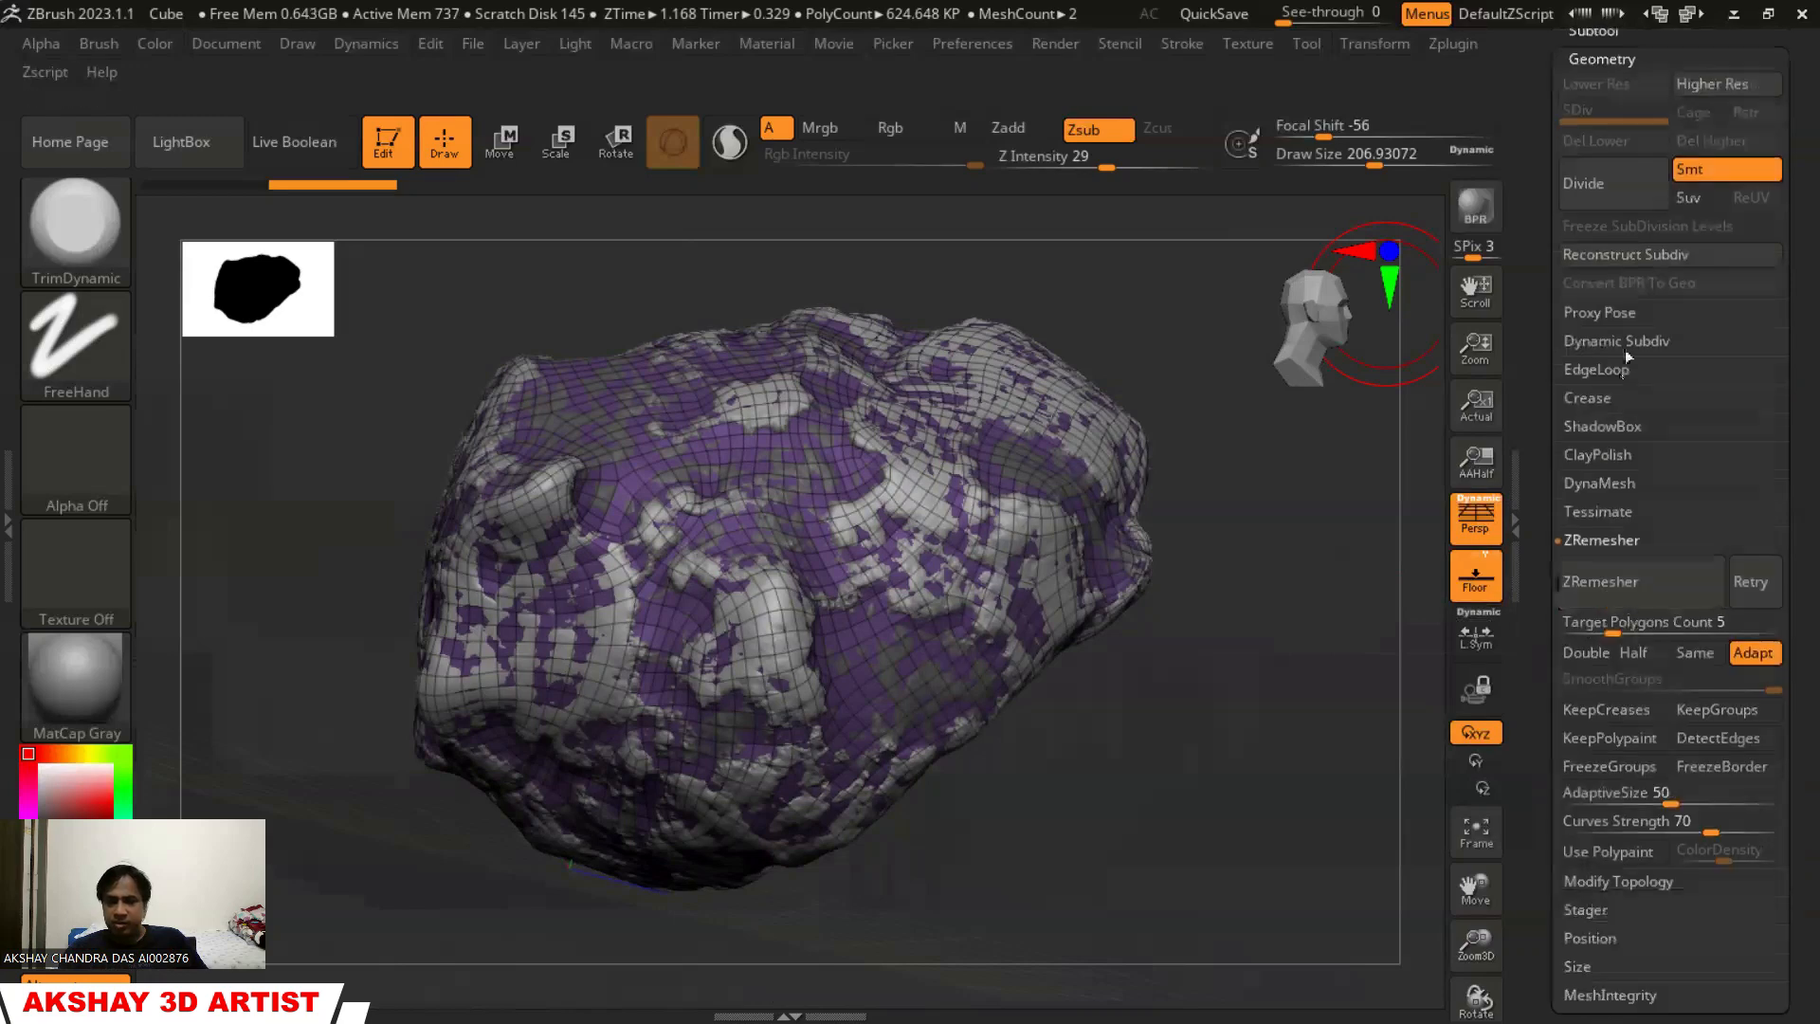
left_click_drag(1781, 260, 1781, 402)
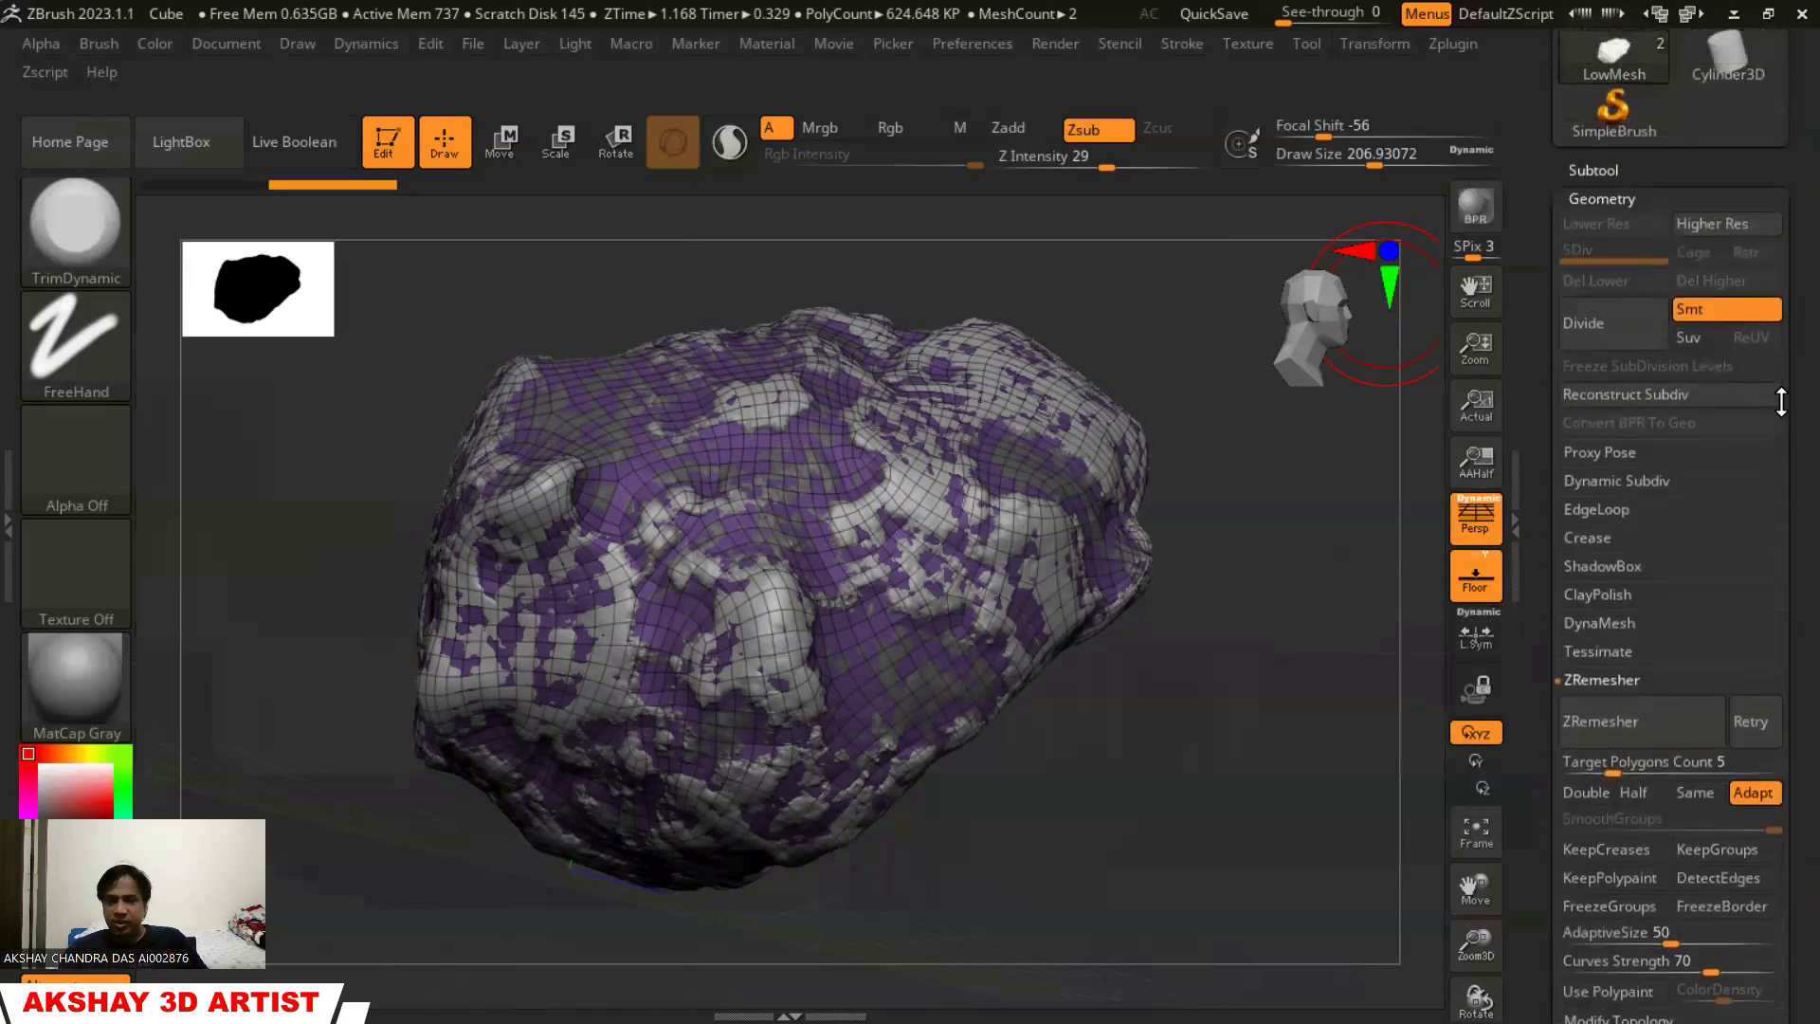
left_click(1612, 319)
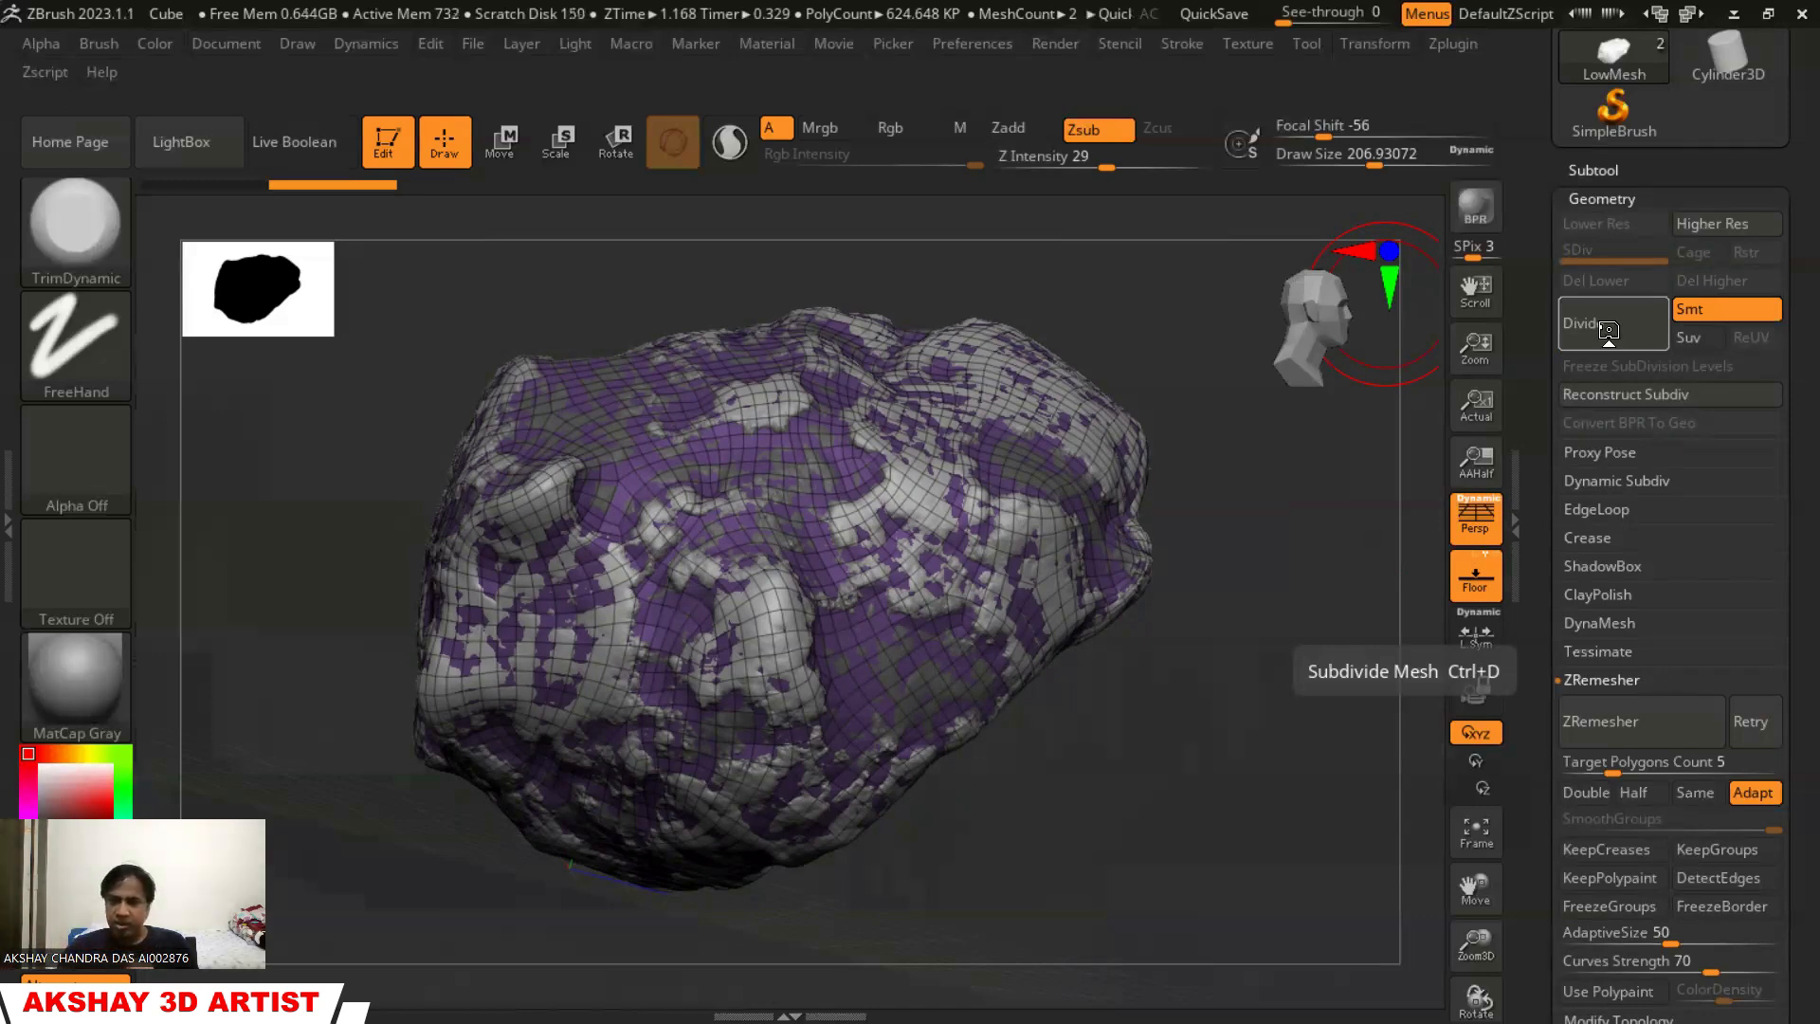
left_click_drag(1782, 336, 1781, 500)
left_click(1612, 533)
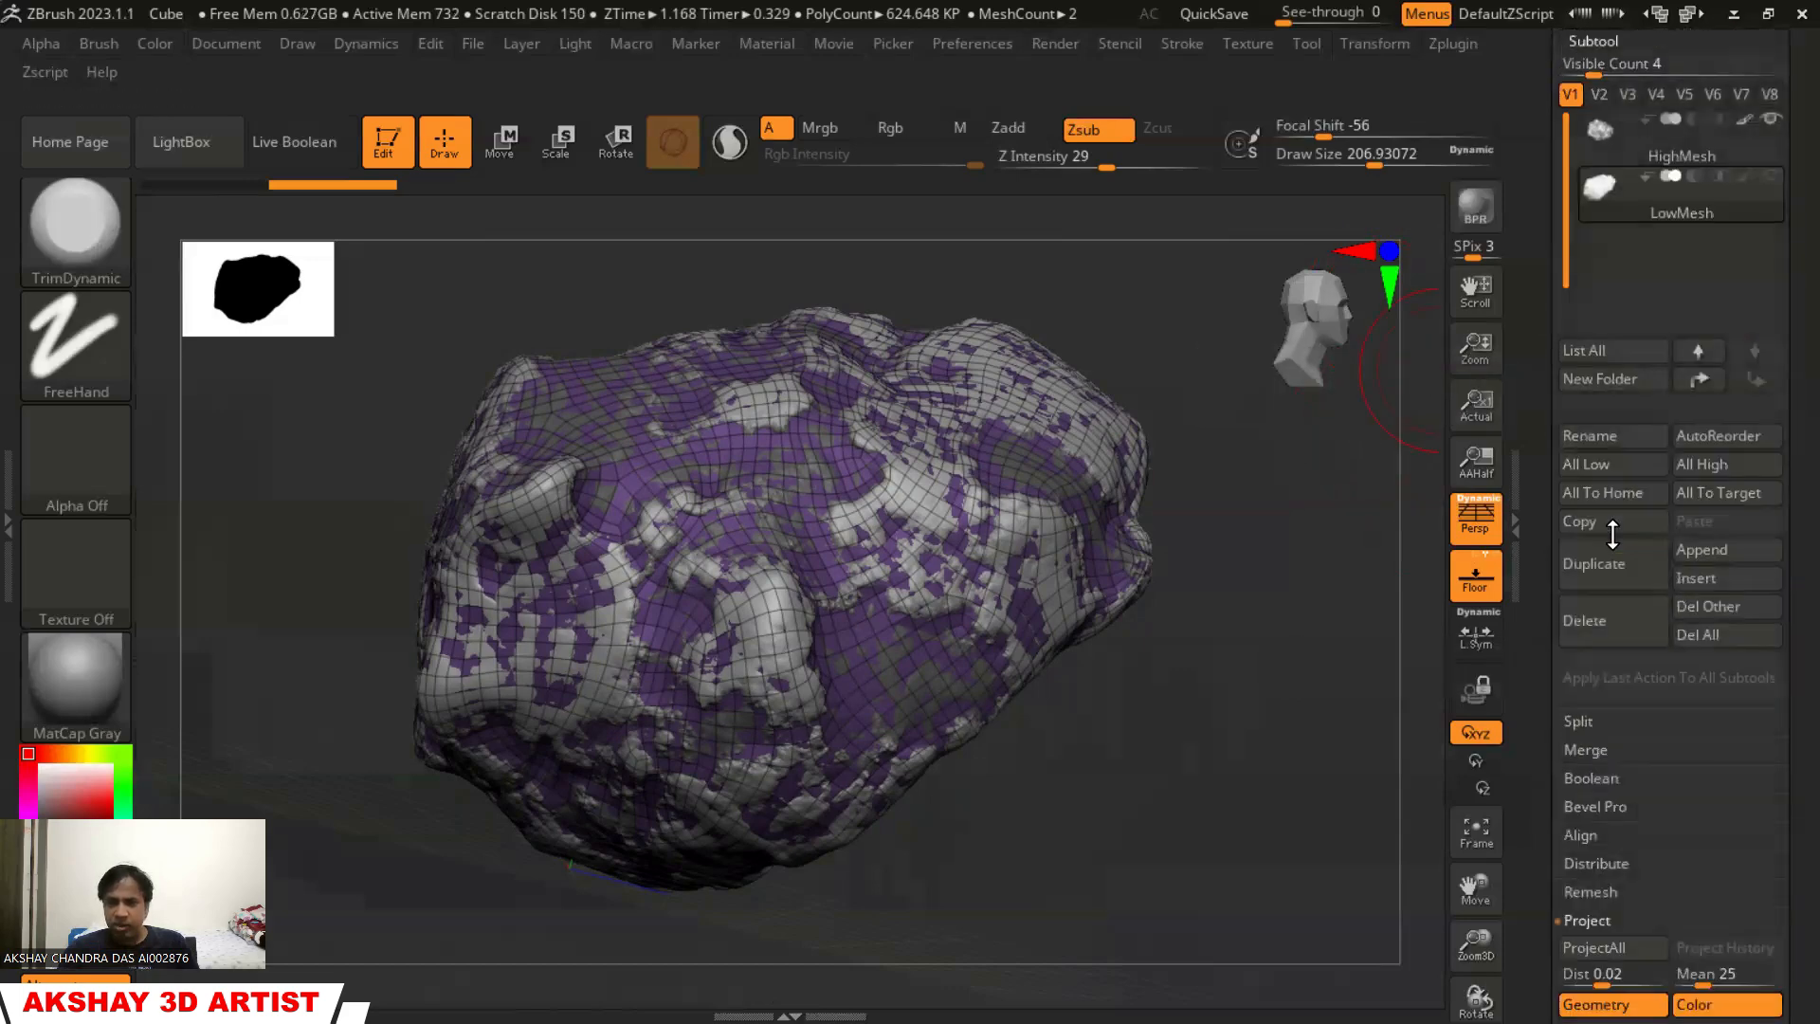
Switch to the HighMesh subtool and check whether its geometry has subdivision levels
left_click(1598, 131)
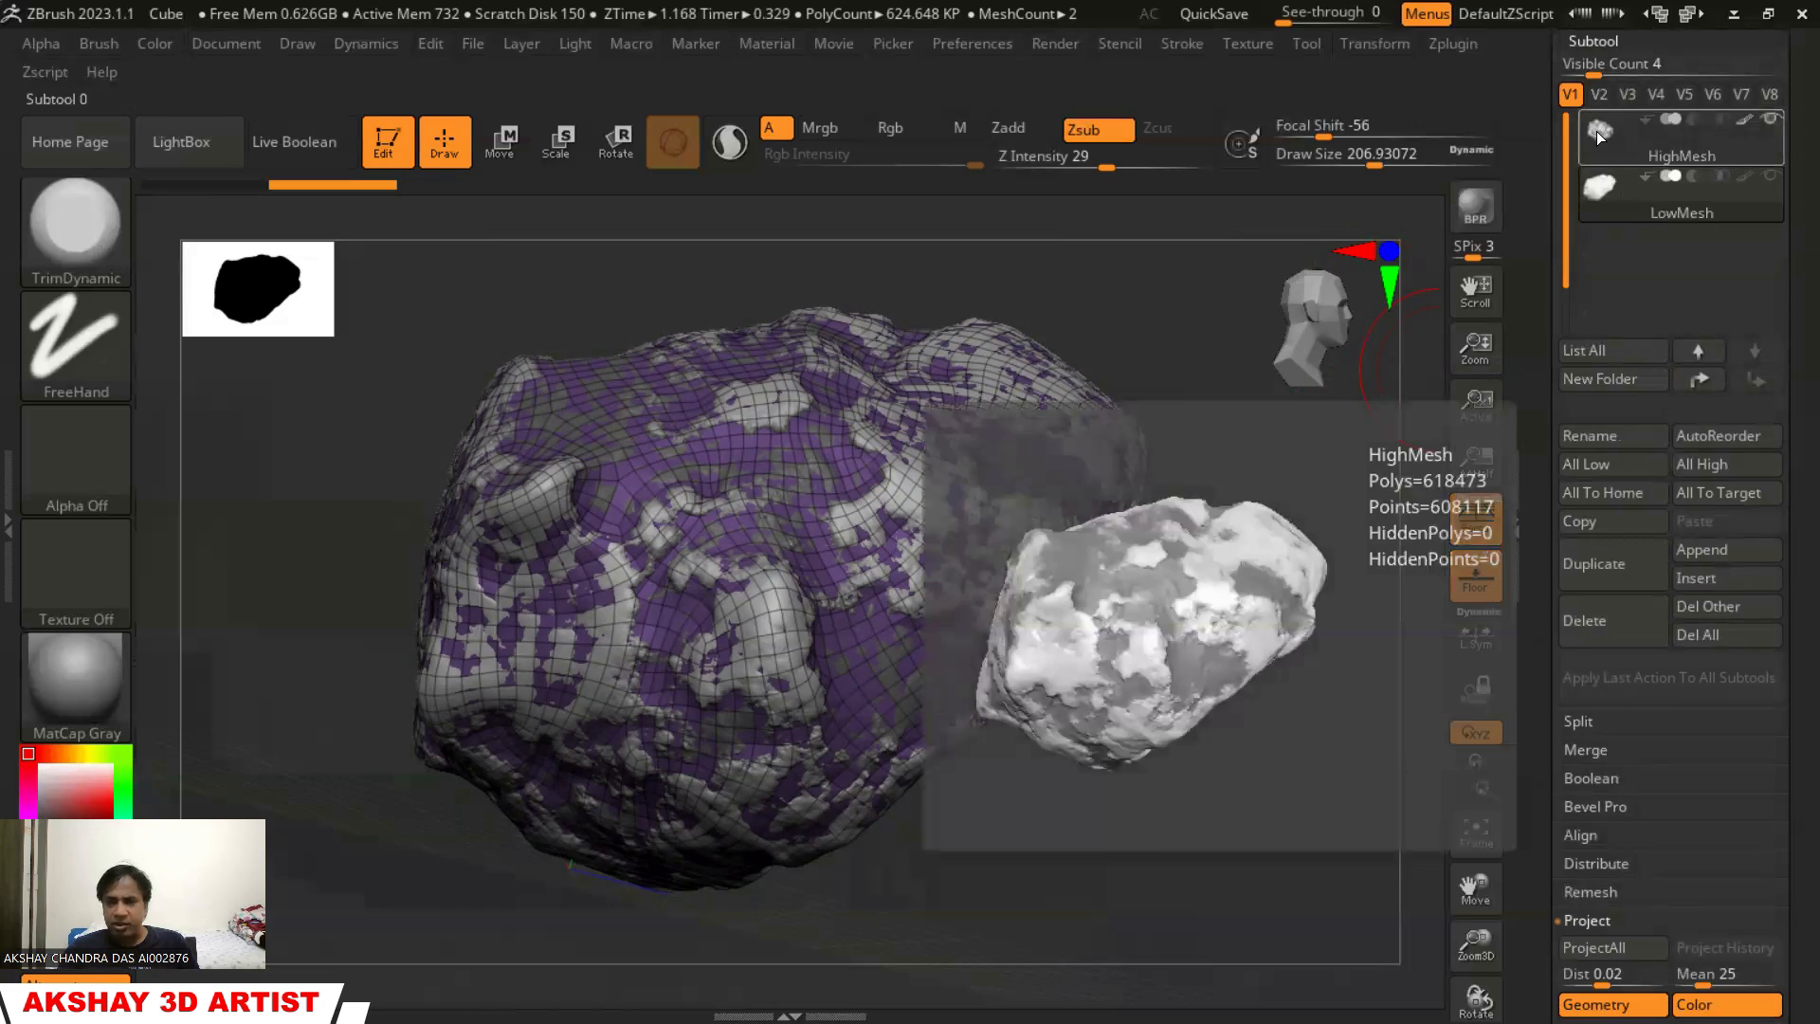
left_click(1596, 131)
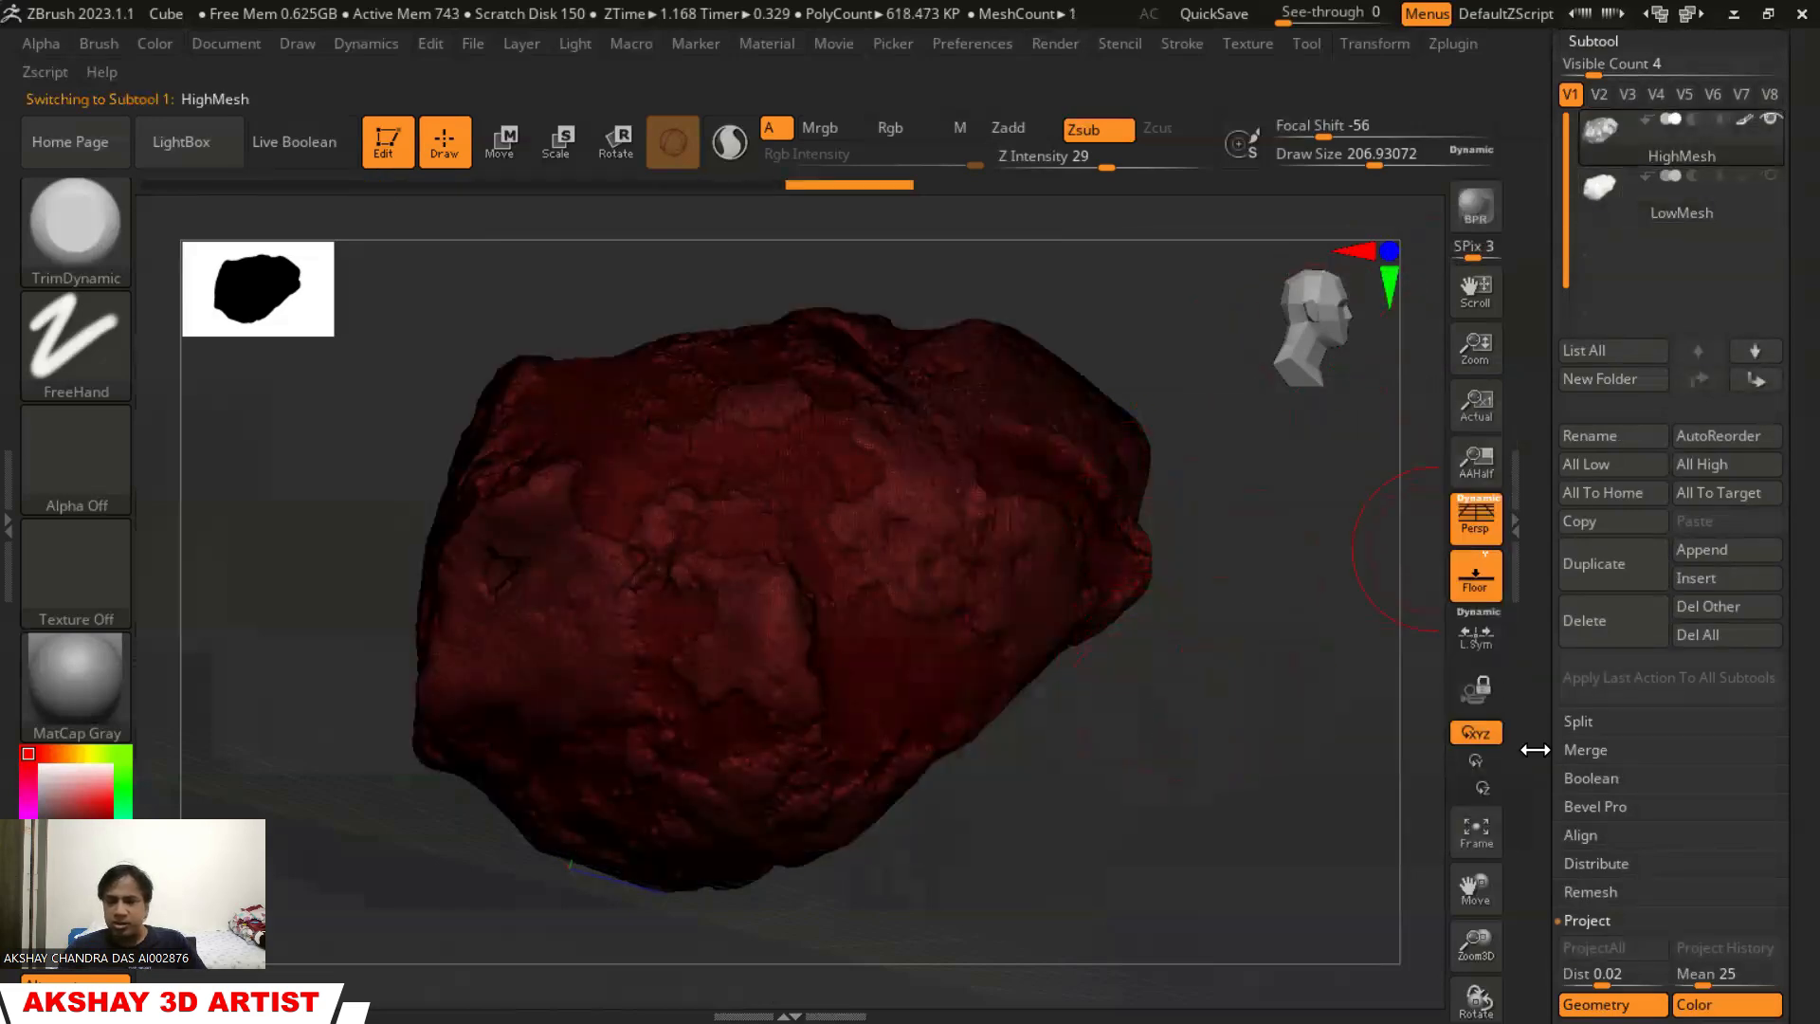
left_click_drag(1790, 724, 1794, 538)
left_click(1593, 782)
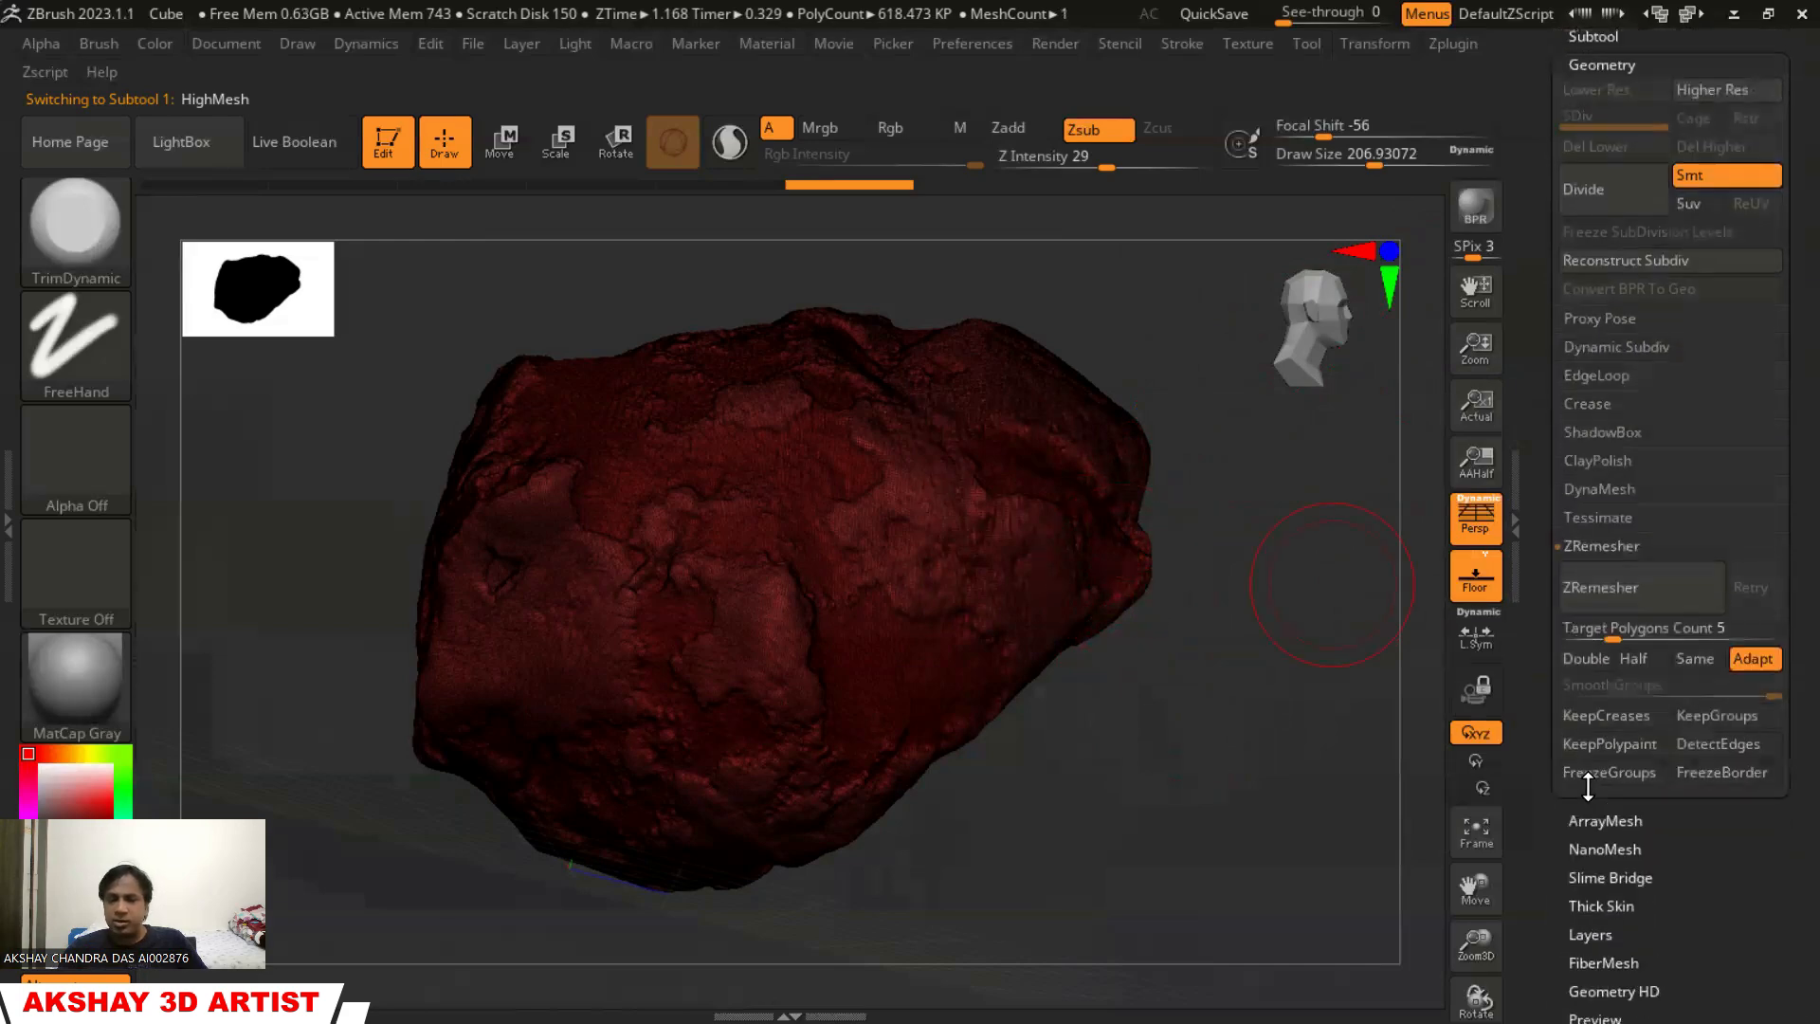
left_click_drag(1792, 418, 1772, 448)
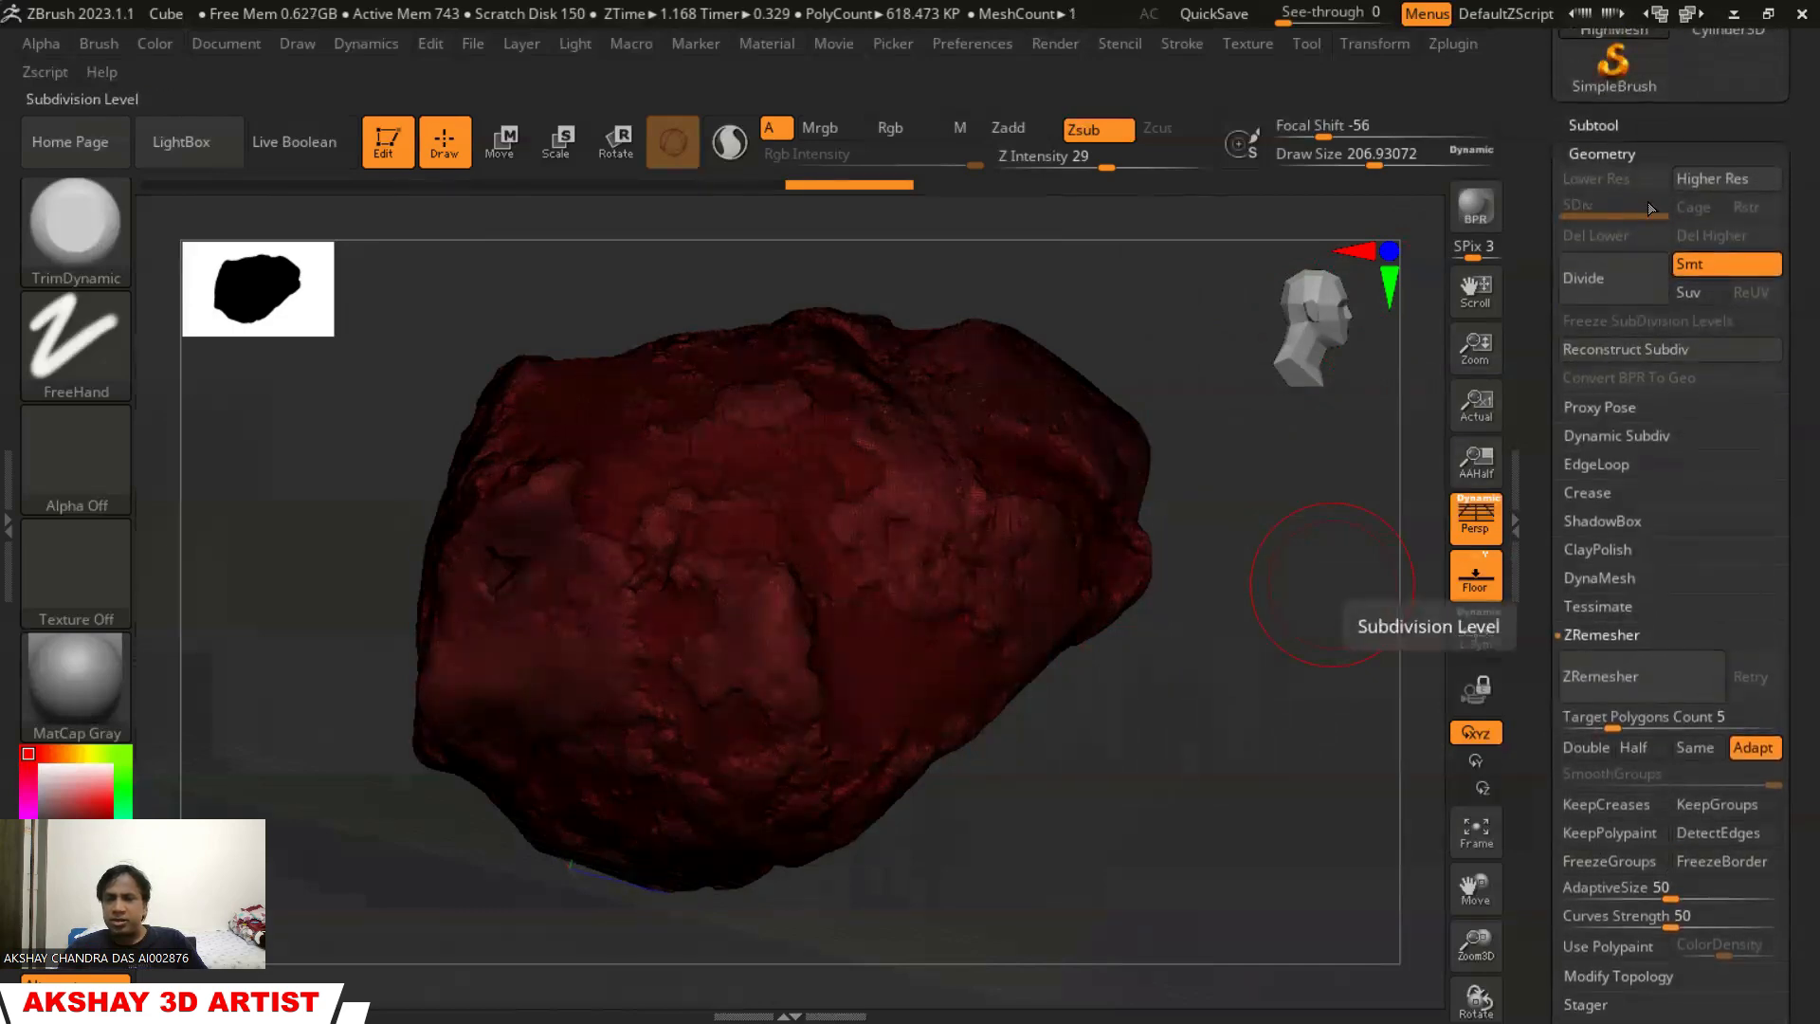
left_click_drag(1775, 349, 1776, 544)
left_click(1614, 574)
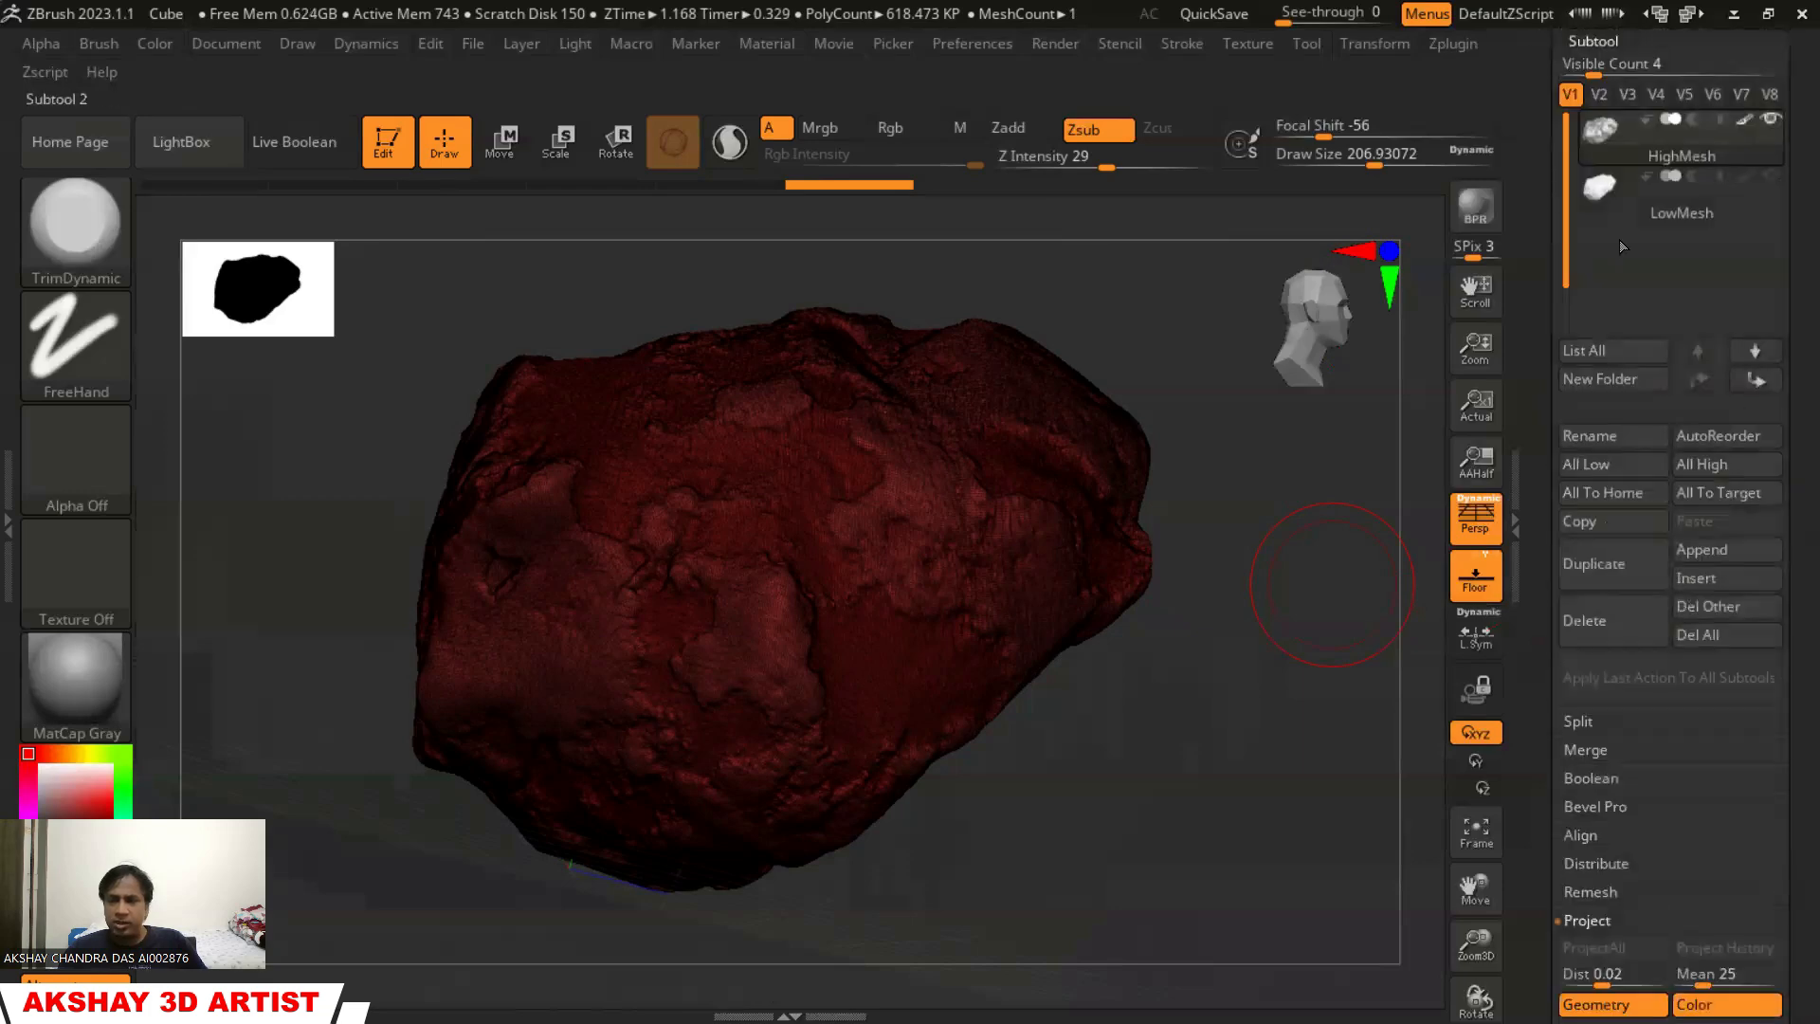
Make the LowMesh subtool active again
left_click(1598, 196)
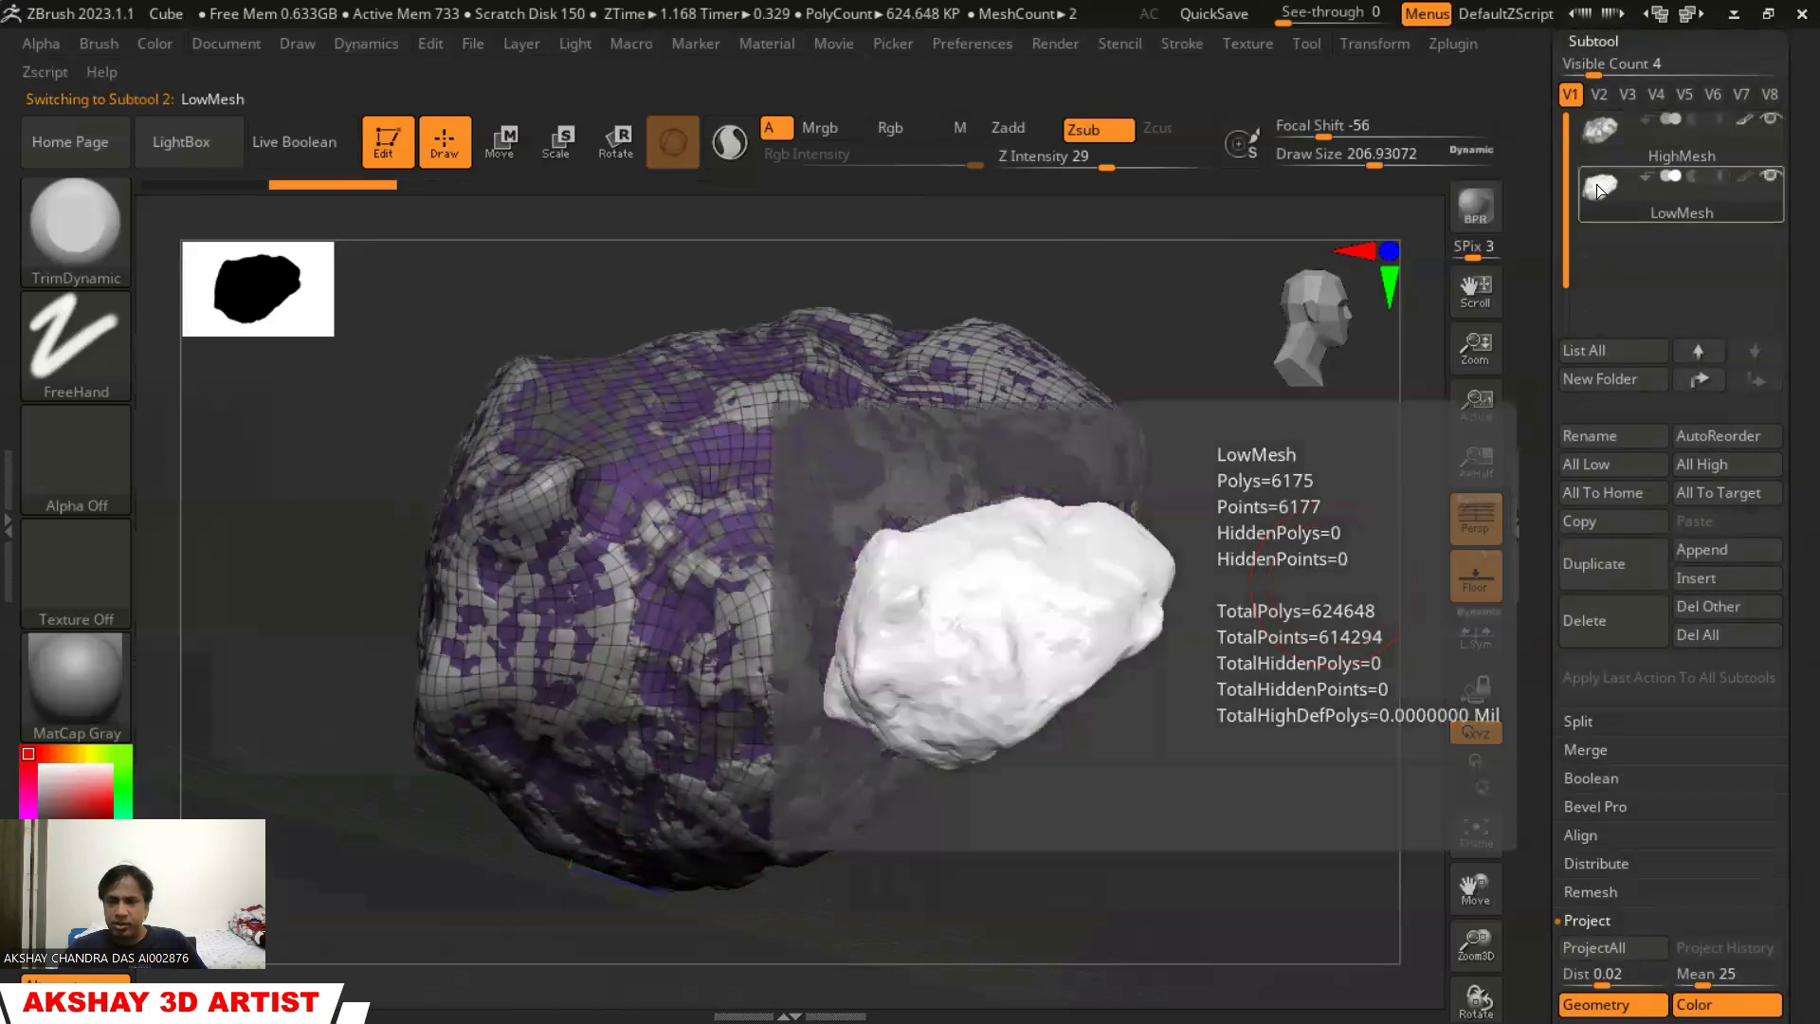
left_click_drag(1795, 487, 1792, 341)
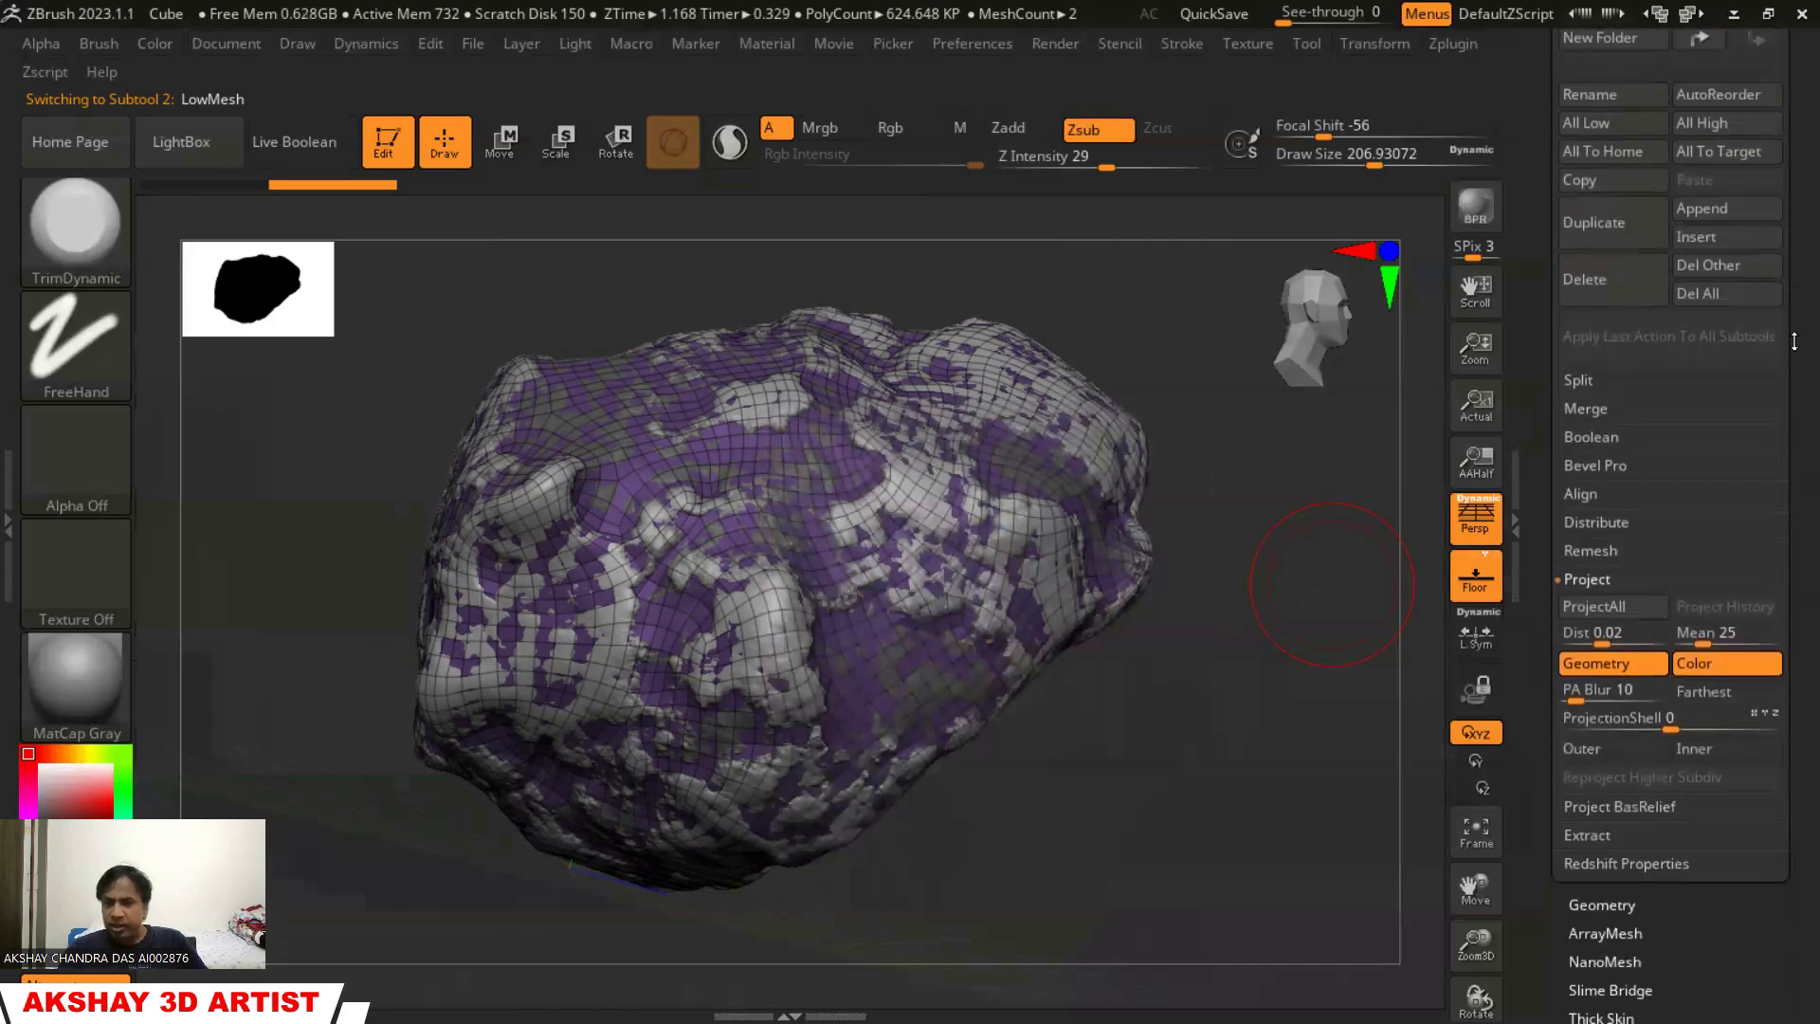
Divide the LowMesh geometry with smoothing on until it reaches subdivision level 4
left_click_drag(1795, 587, 1794, 412)
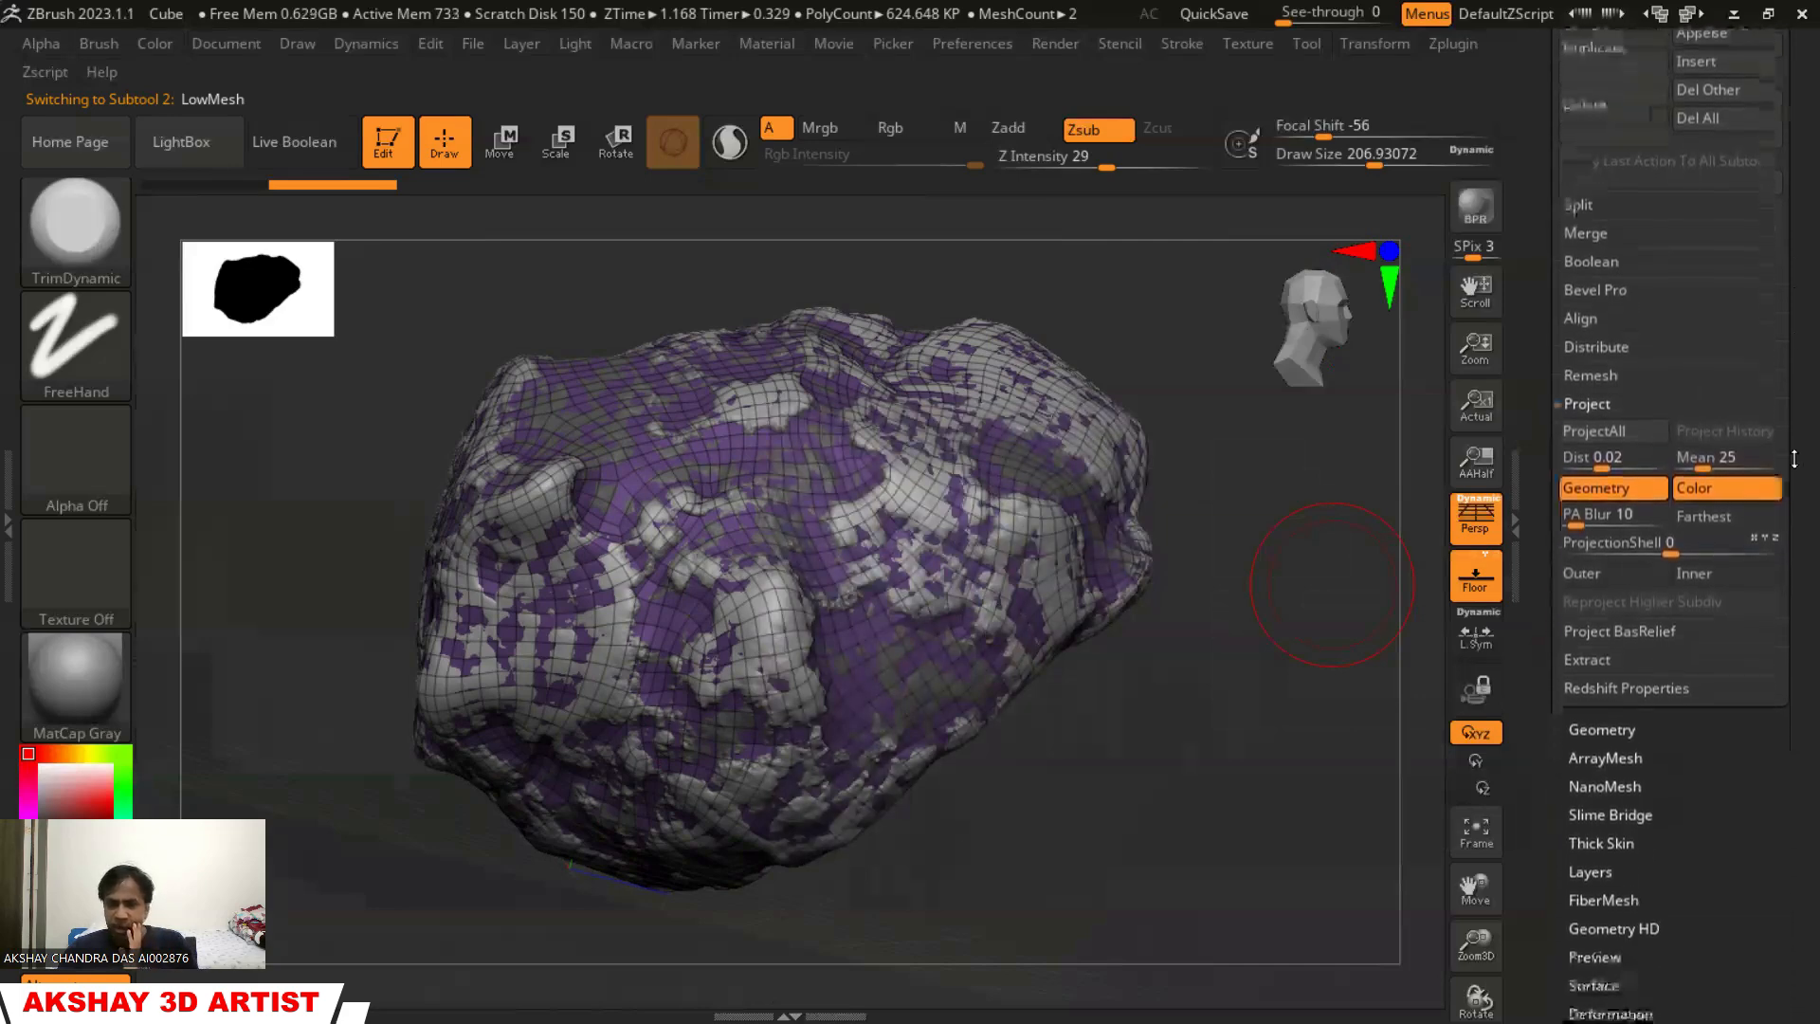
left_click(1586, 730)
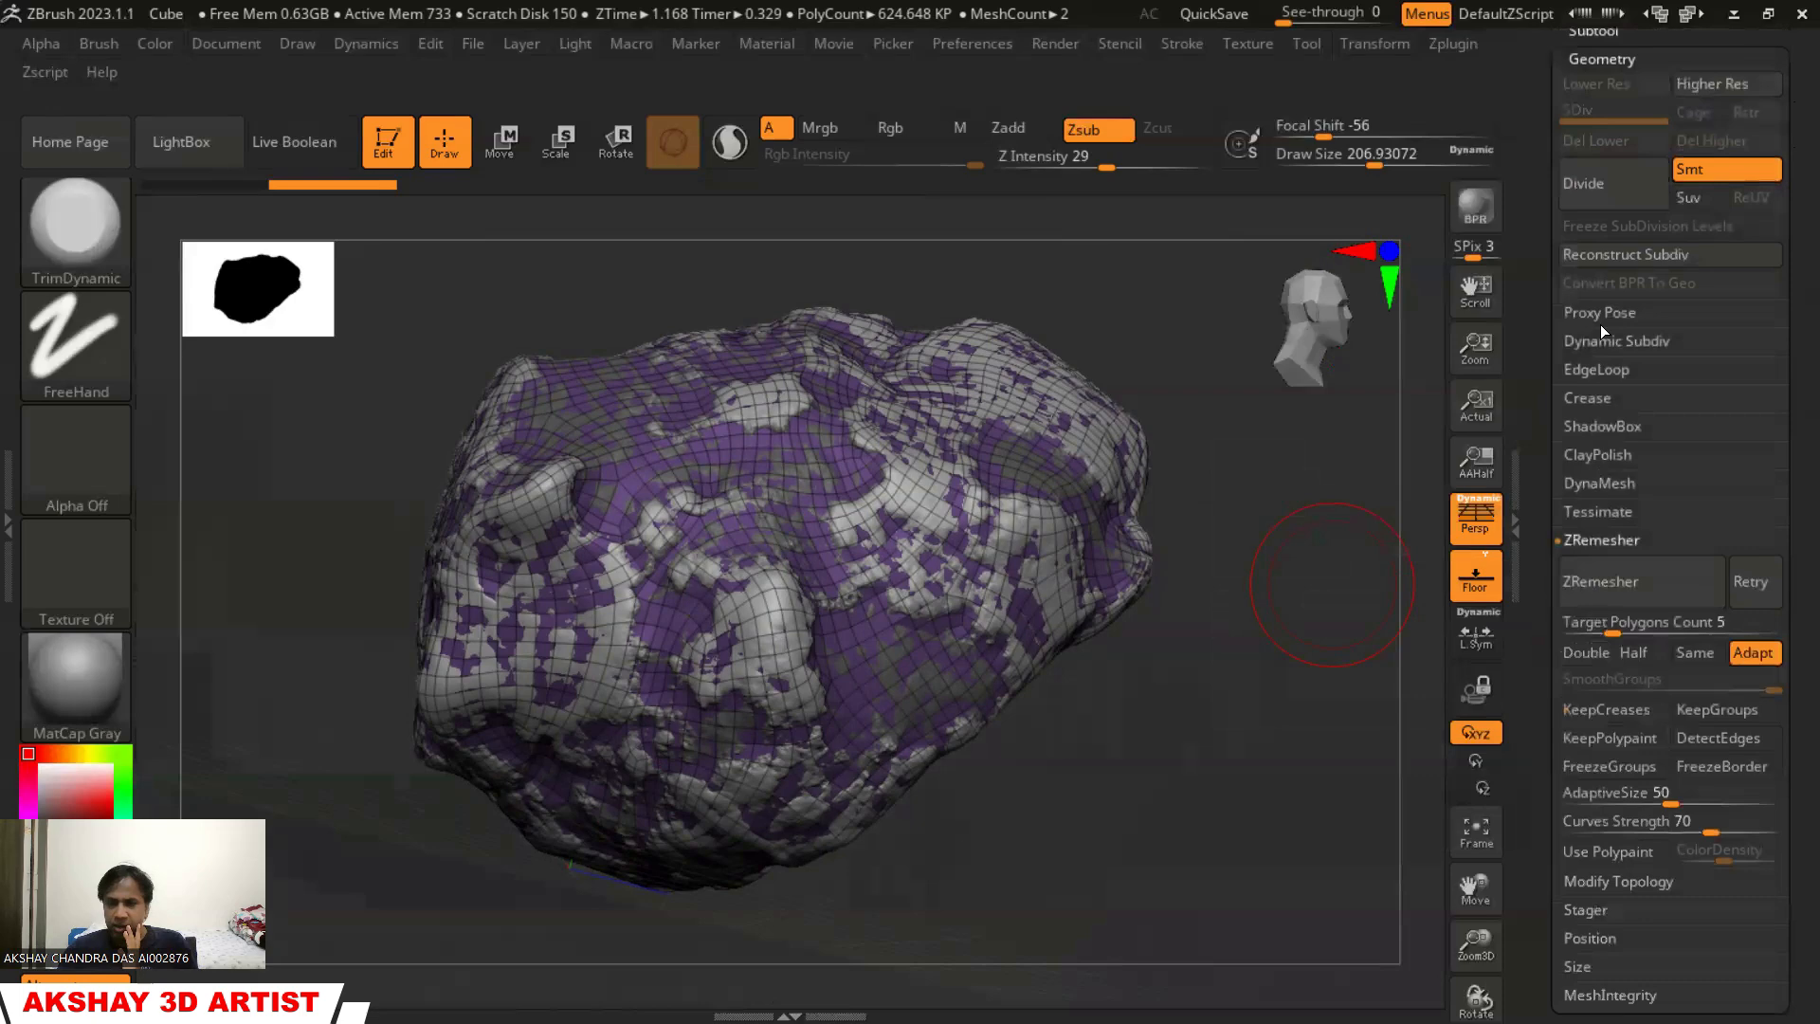
left_click(1619, 191)
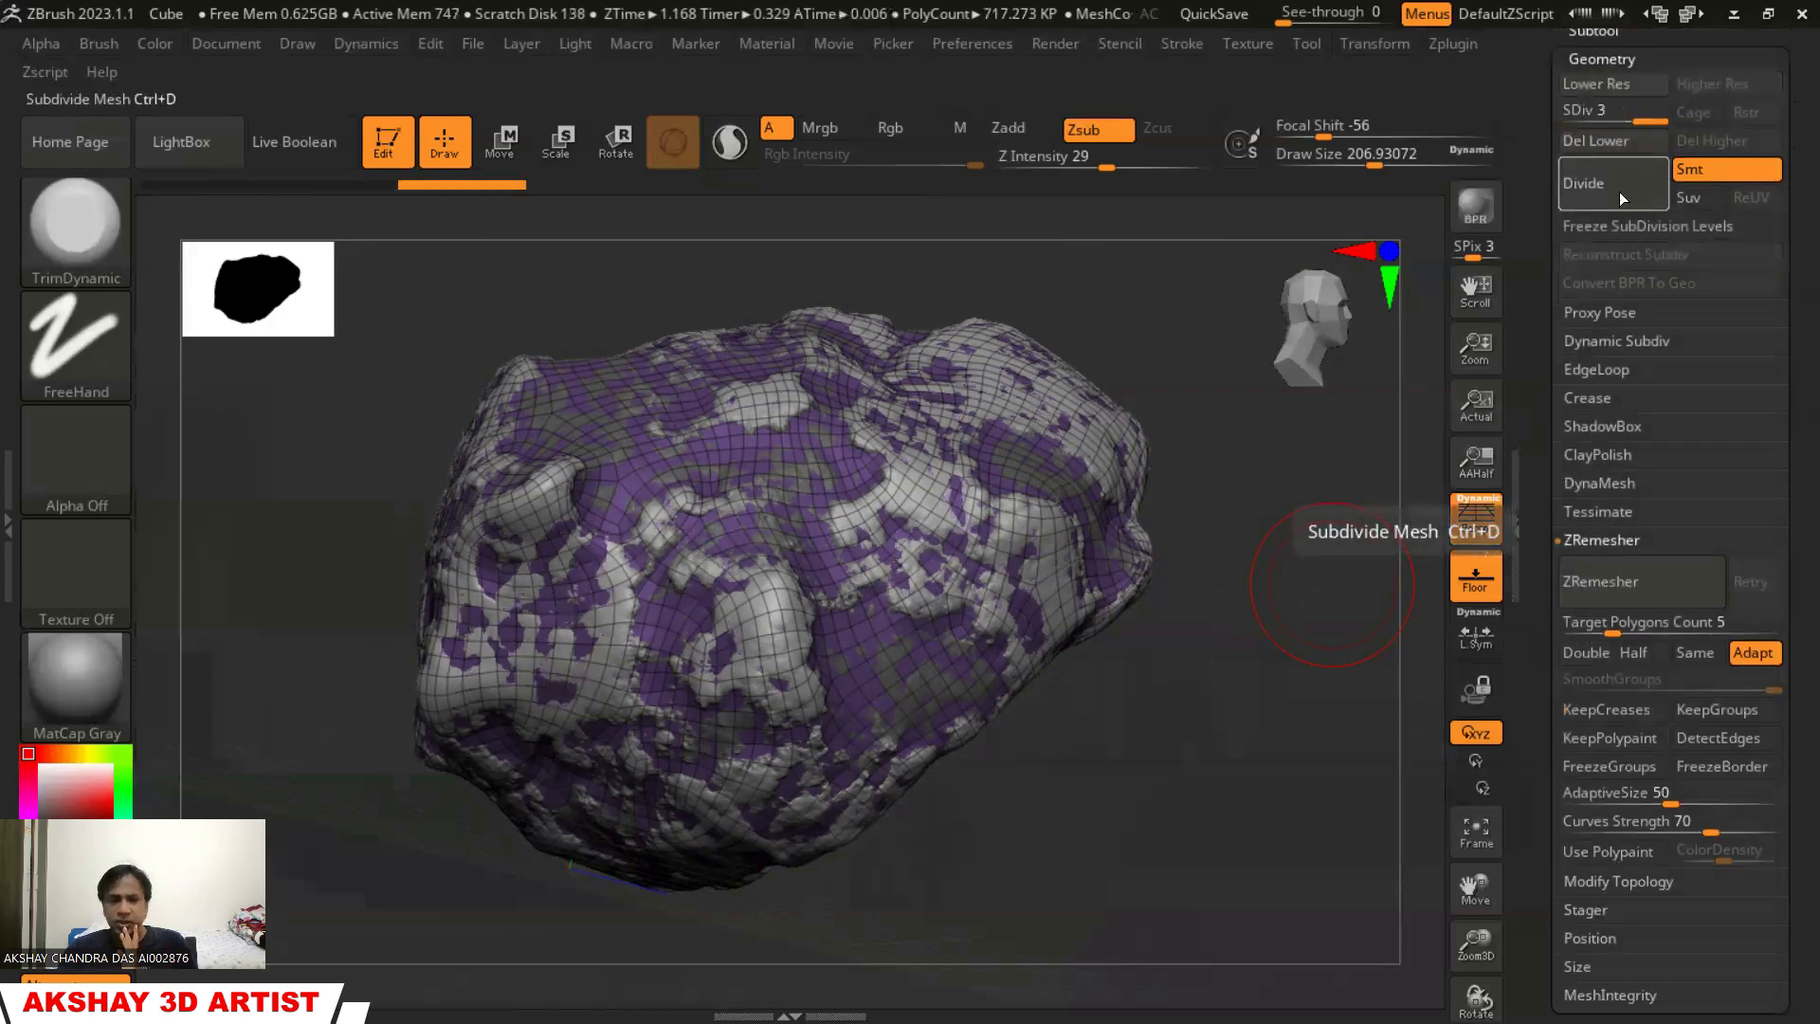
left_click(1619, 192)
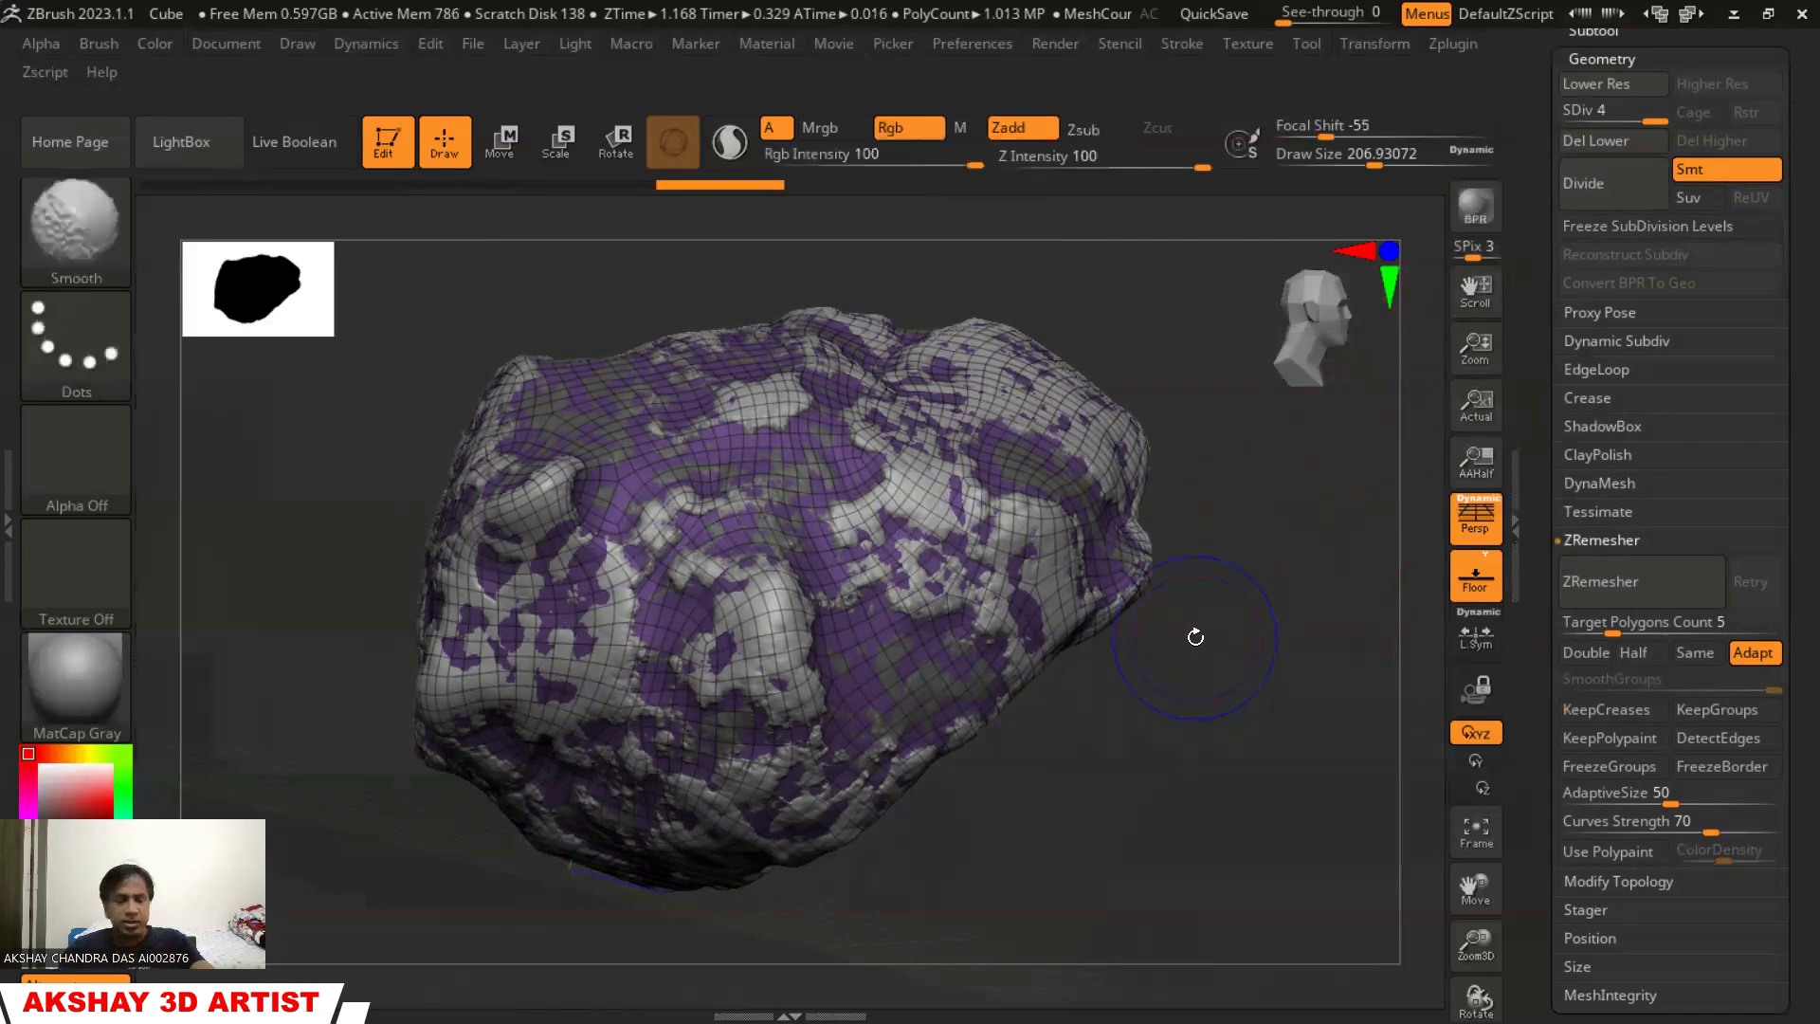
Divide LowMesh once more from its highest level so it reaches subdivision level 5
right_click_drag(1176, 668, 1072, 700, "ctrl")
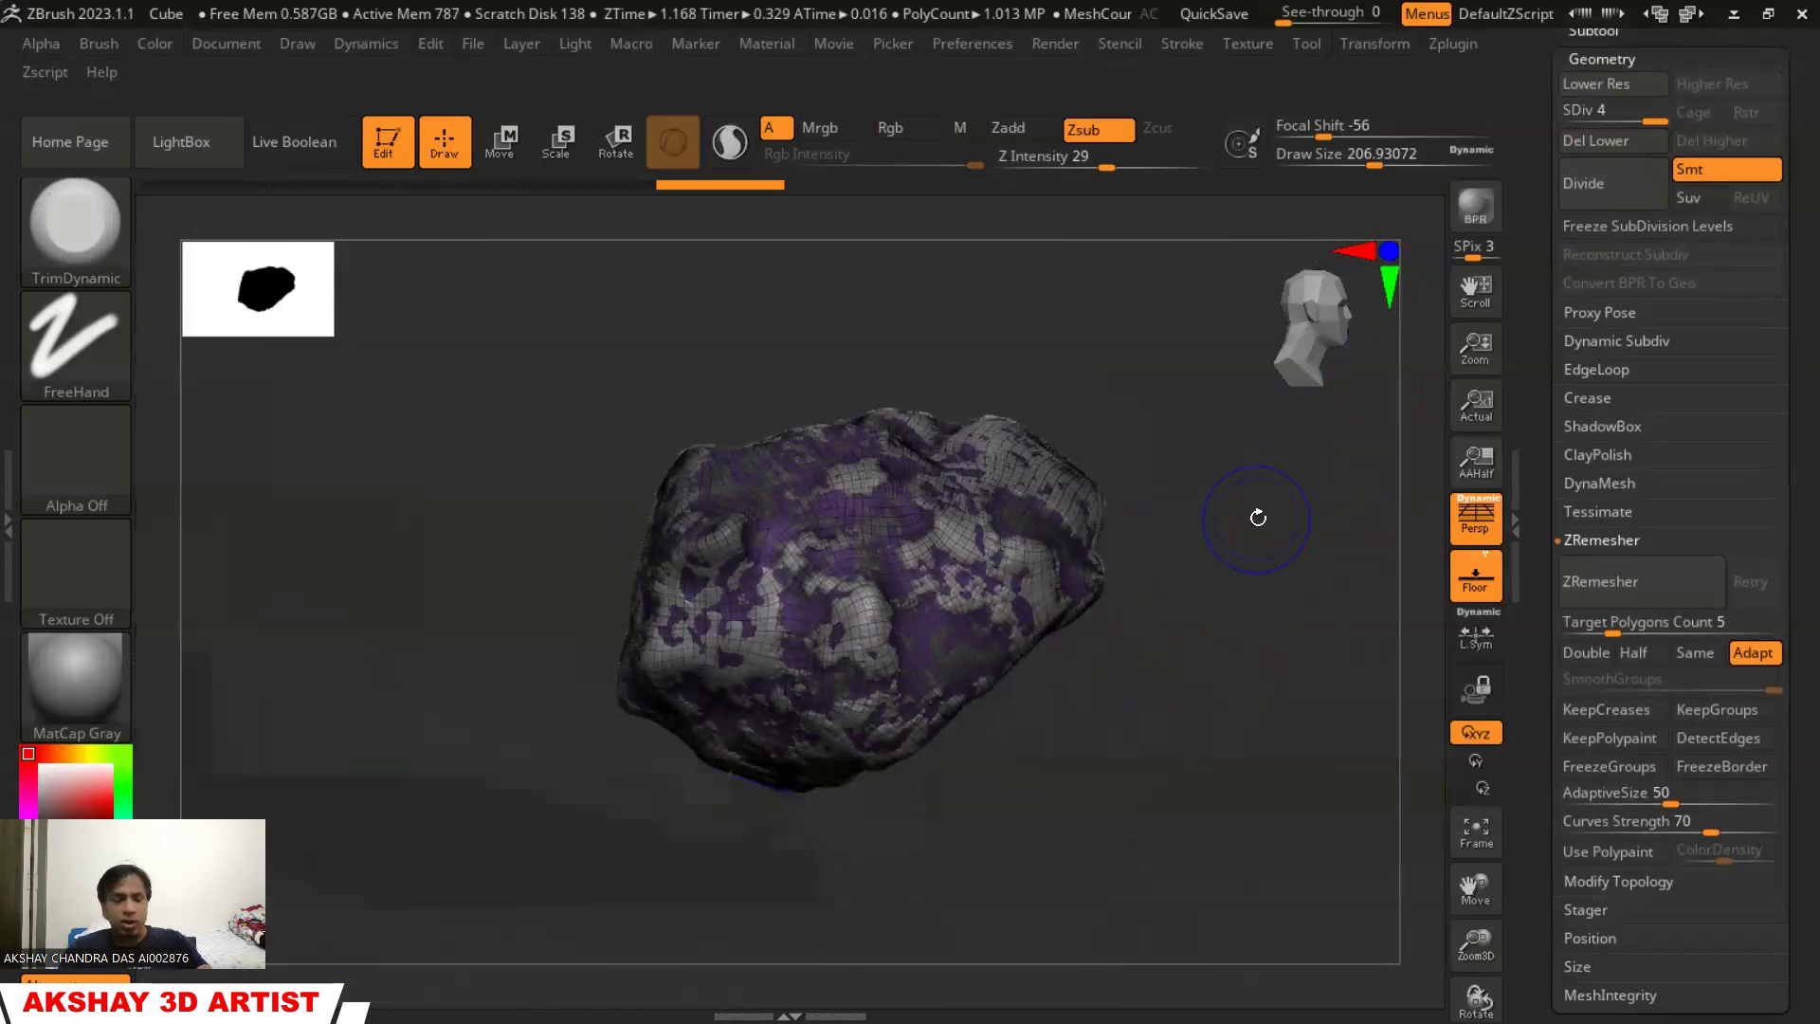
key("shift+d")
mouse_move(1134, 698)
left_mouse_down()
mouse_move(1151, 706)
mouse_move(1117, 706)
left_mouse_up()
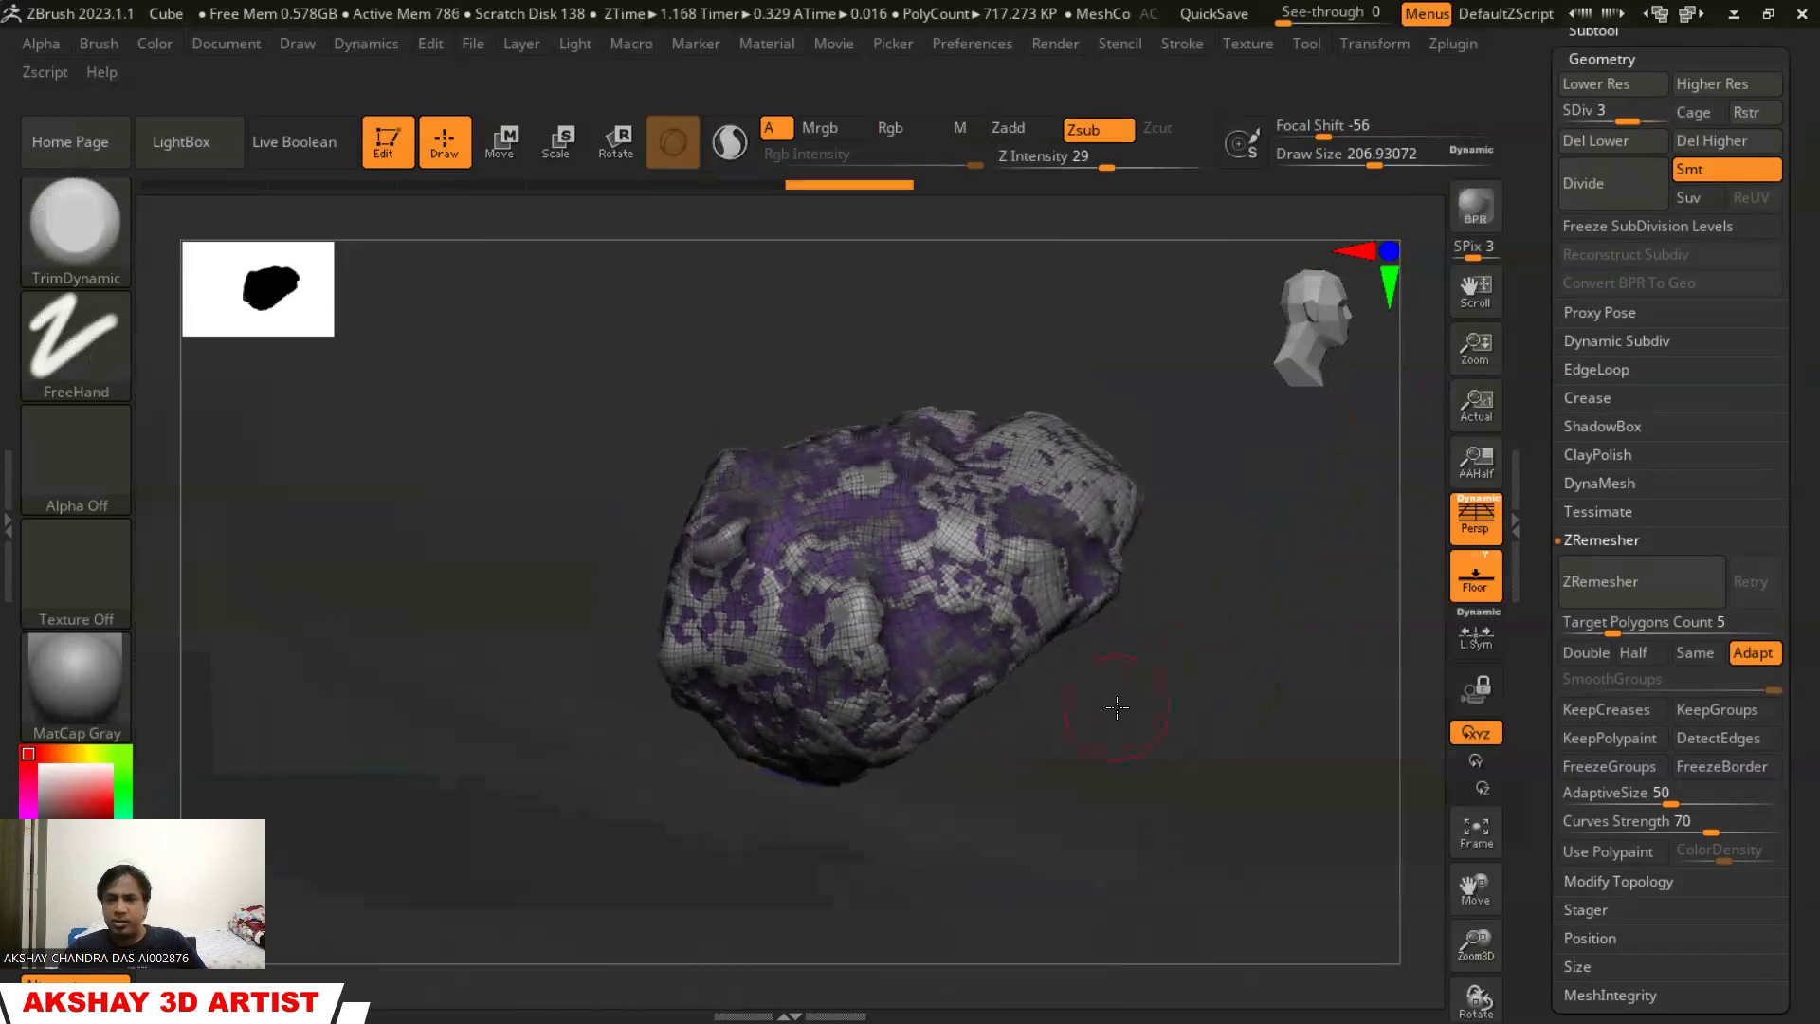
left_click(1626, 194)
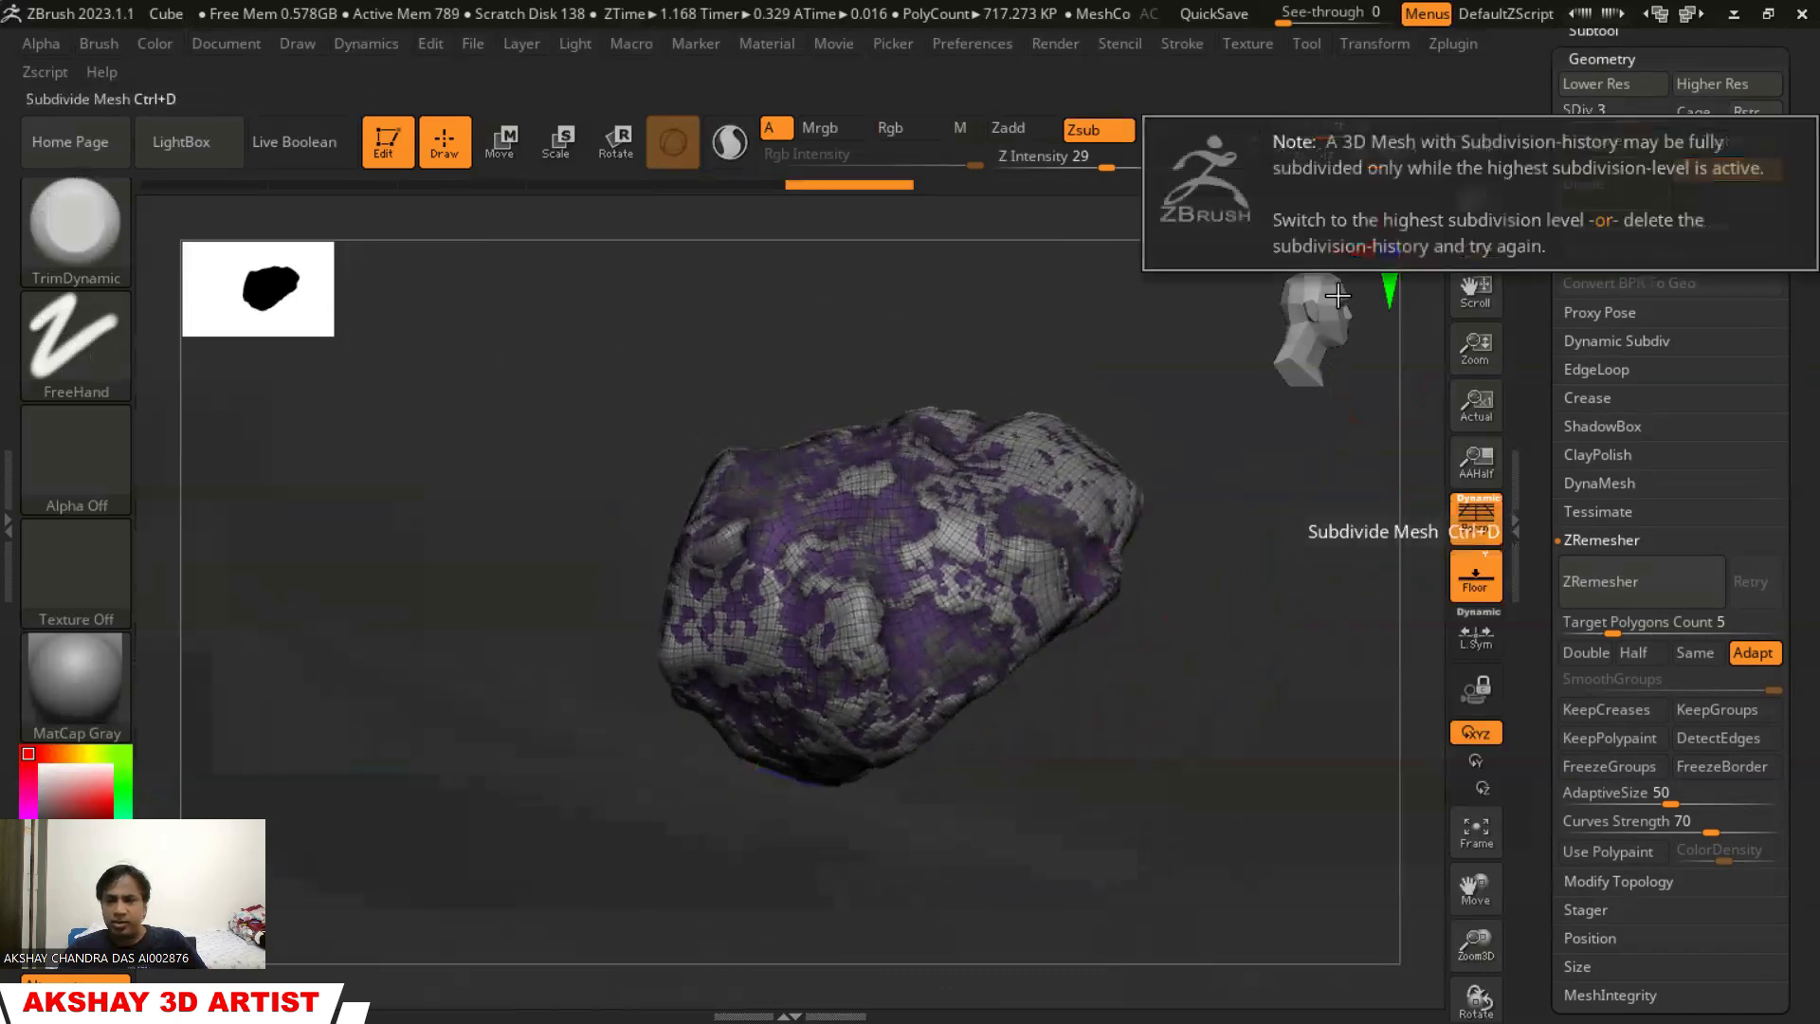
left_click_drag(1194, 642, 1195, 654)
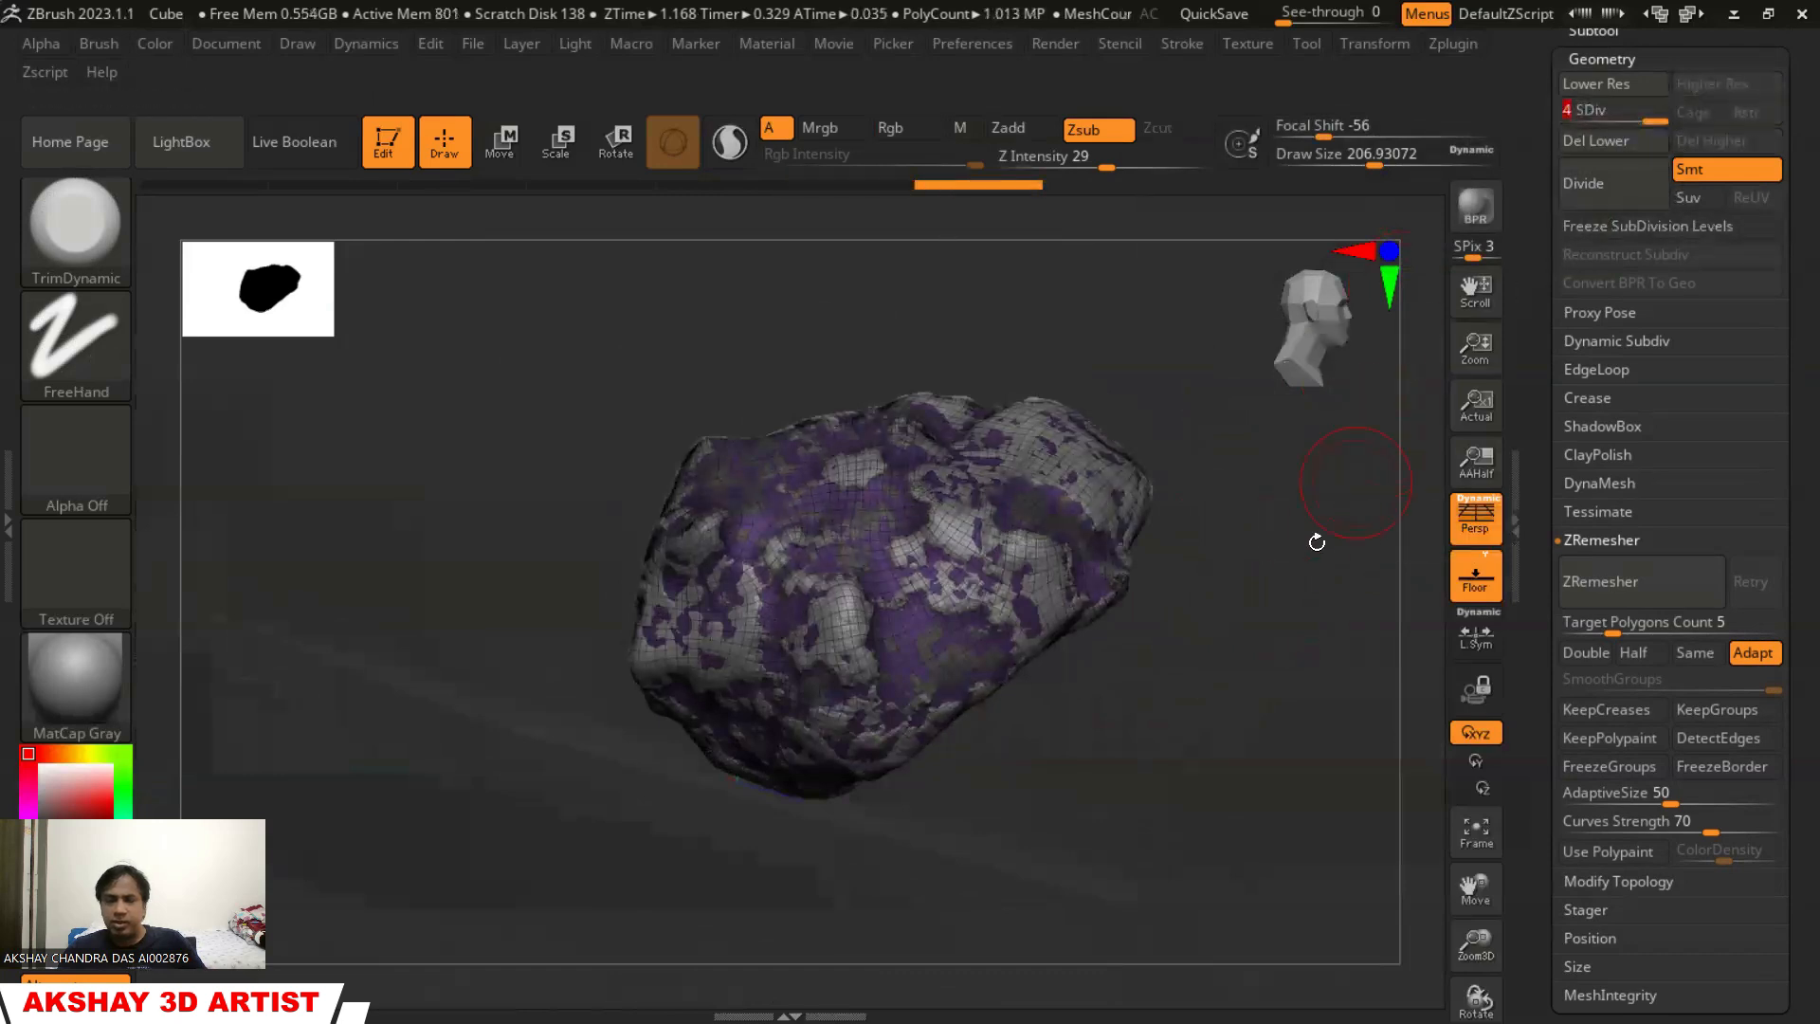
left_click(1600, 185)
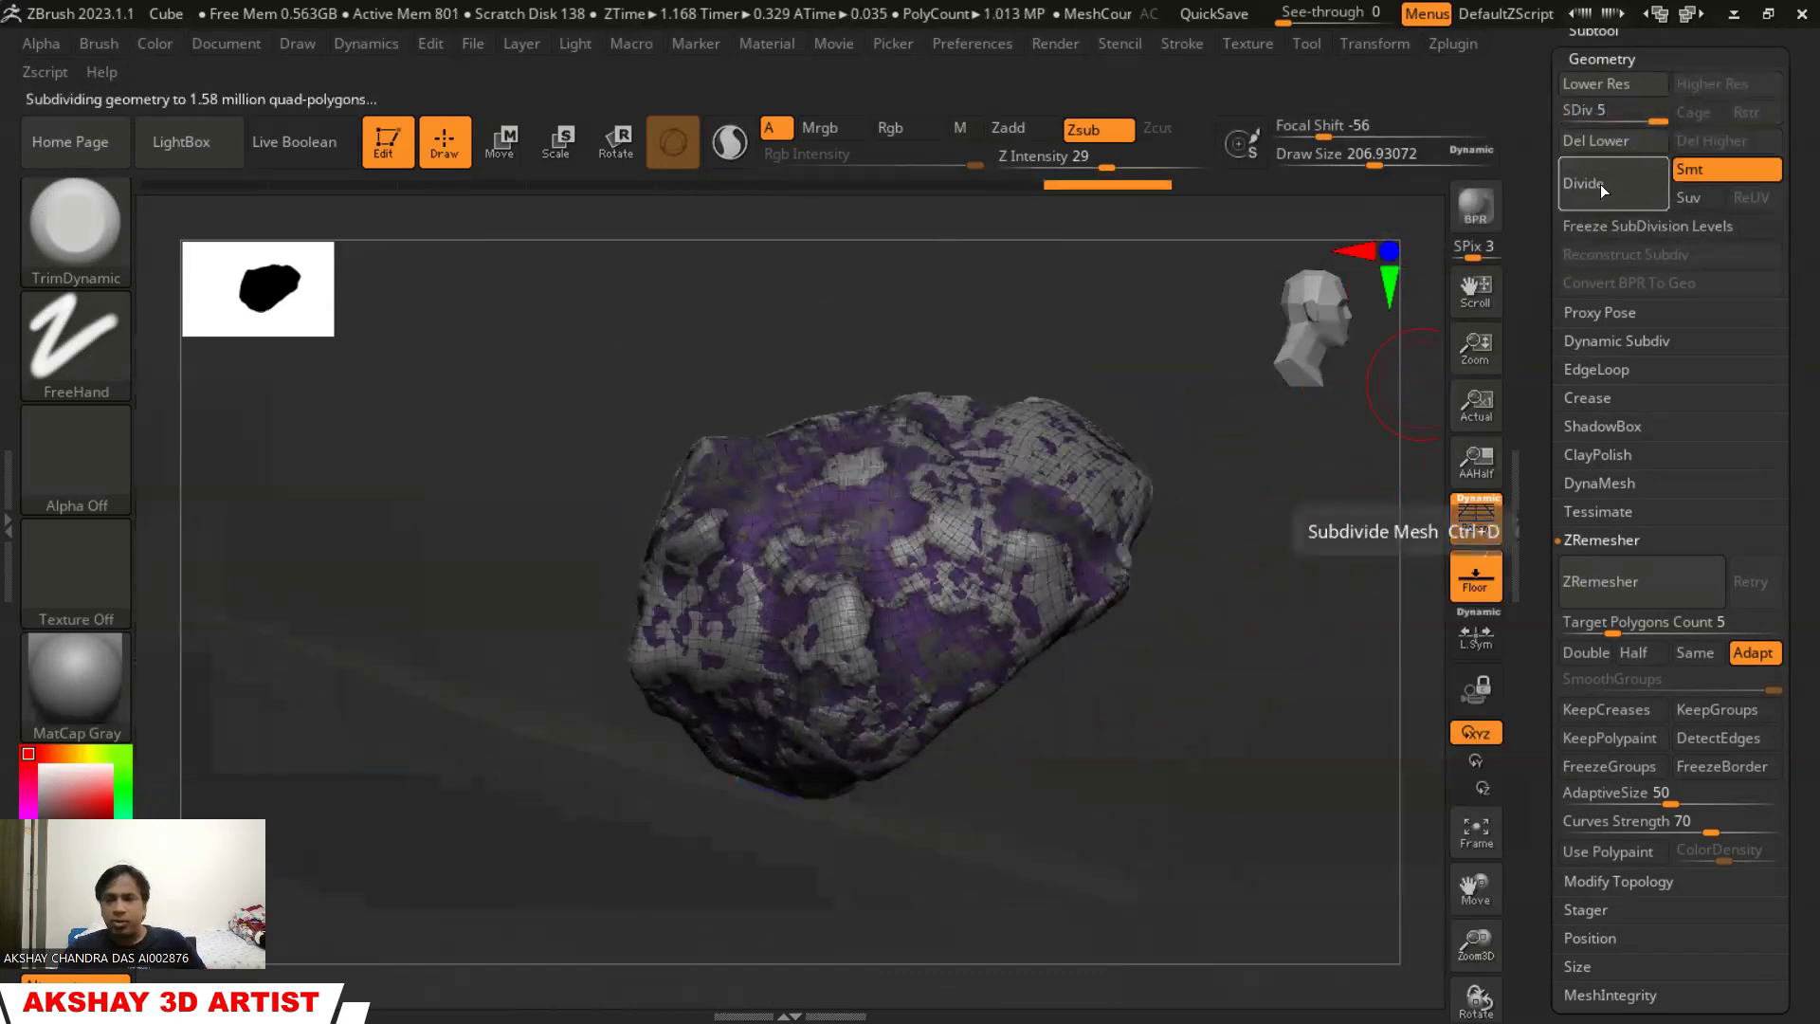
left_click_drag(1185, 654, 1185, 867, "alt")
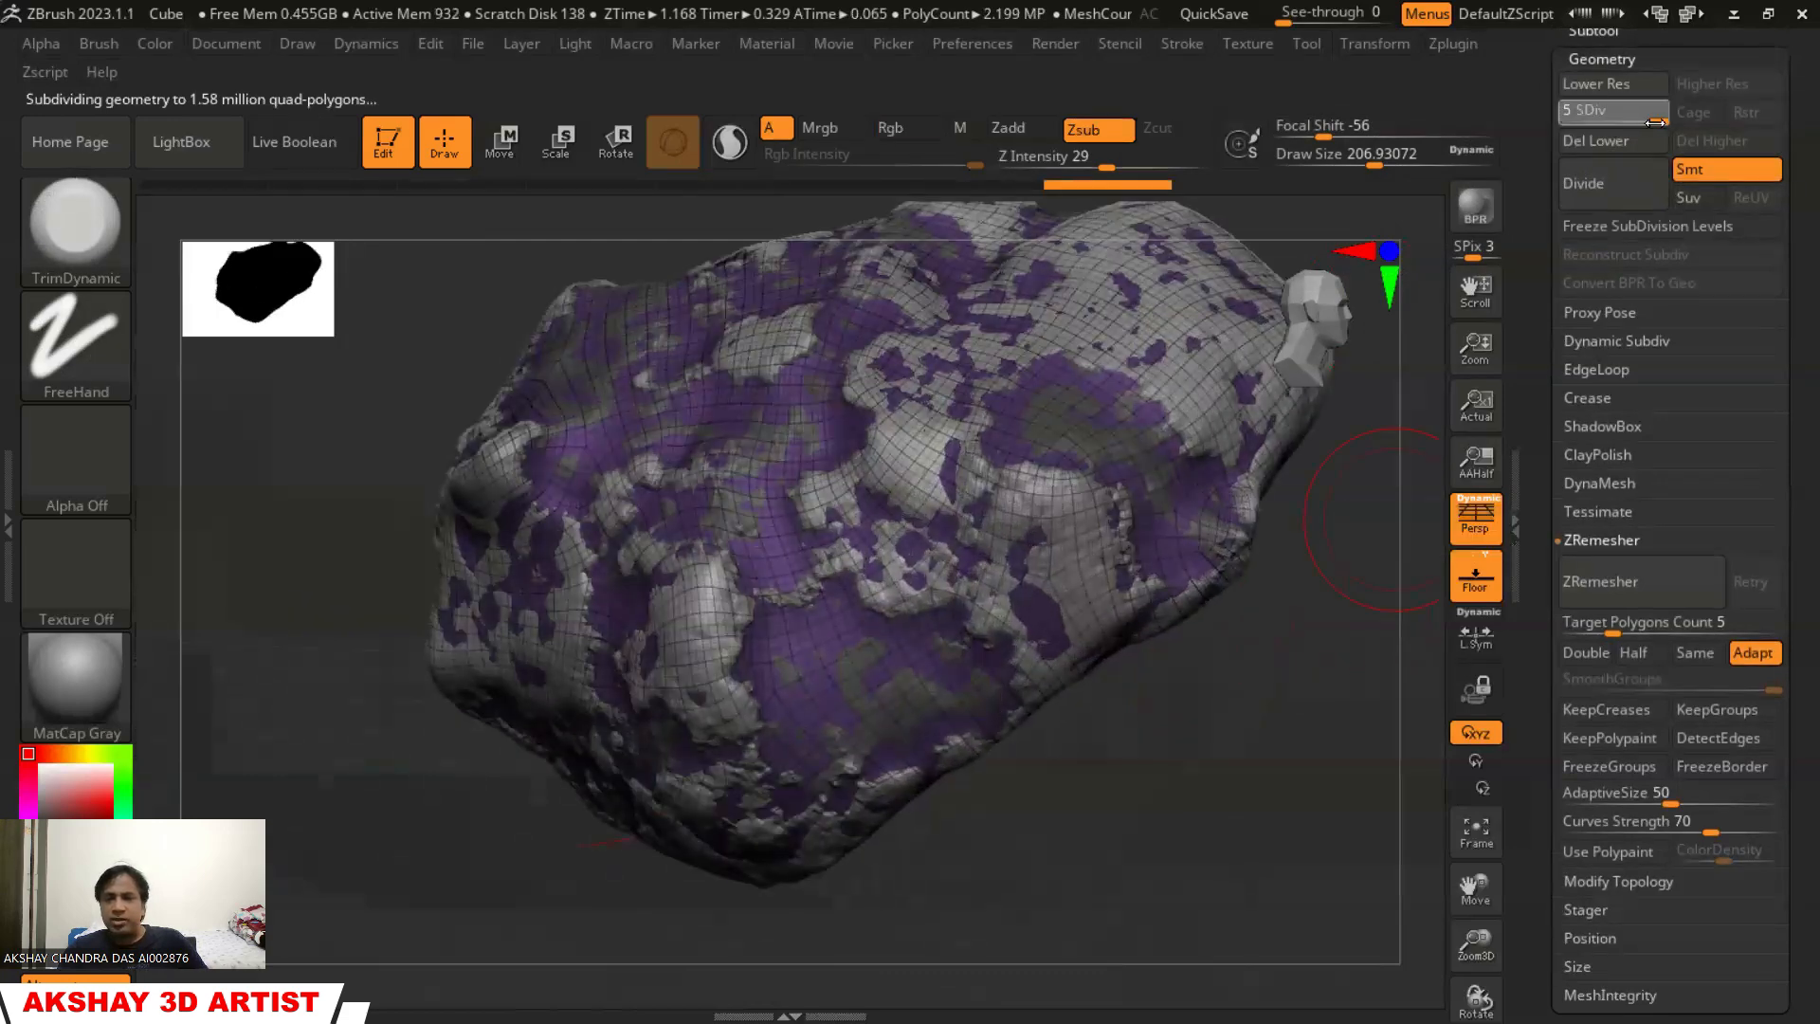
Step LowMesh through its subdivision levels back to level 5, and compare the polygon counts of the HighMesh and LowMesh subtools
left_click_drag(1527, 134, 1652, 122)
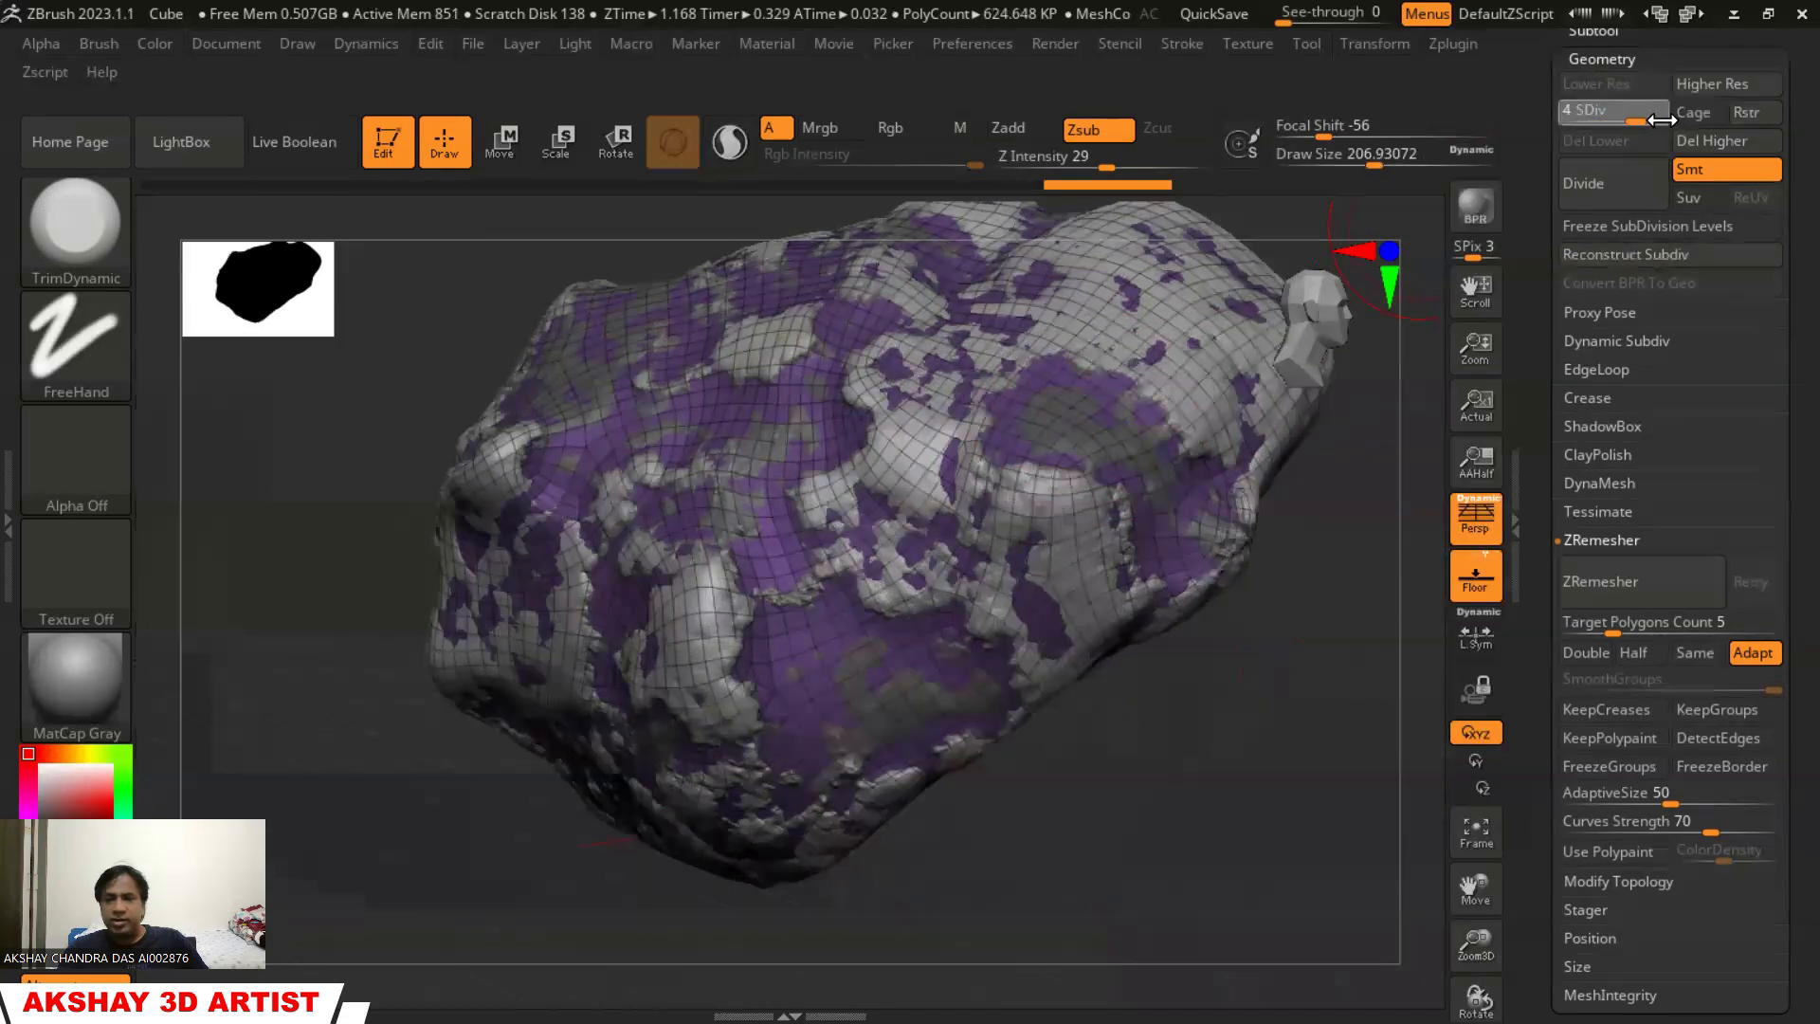
left_click(1662, 122)
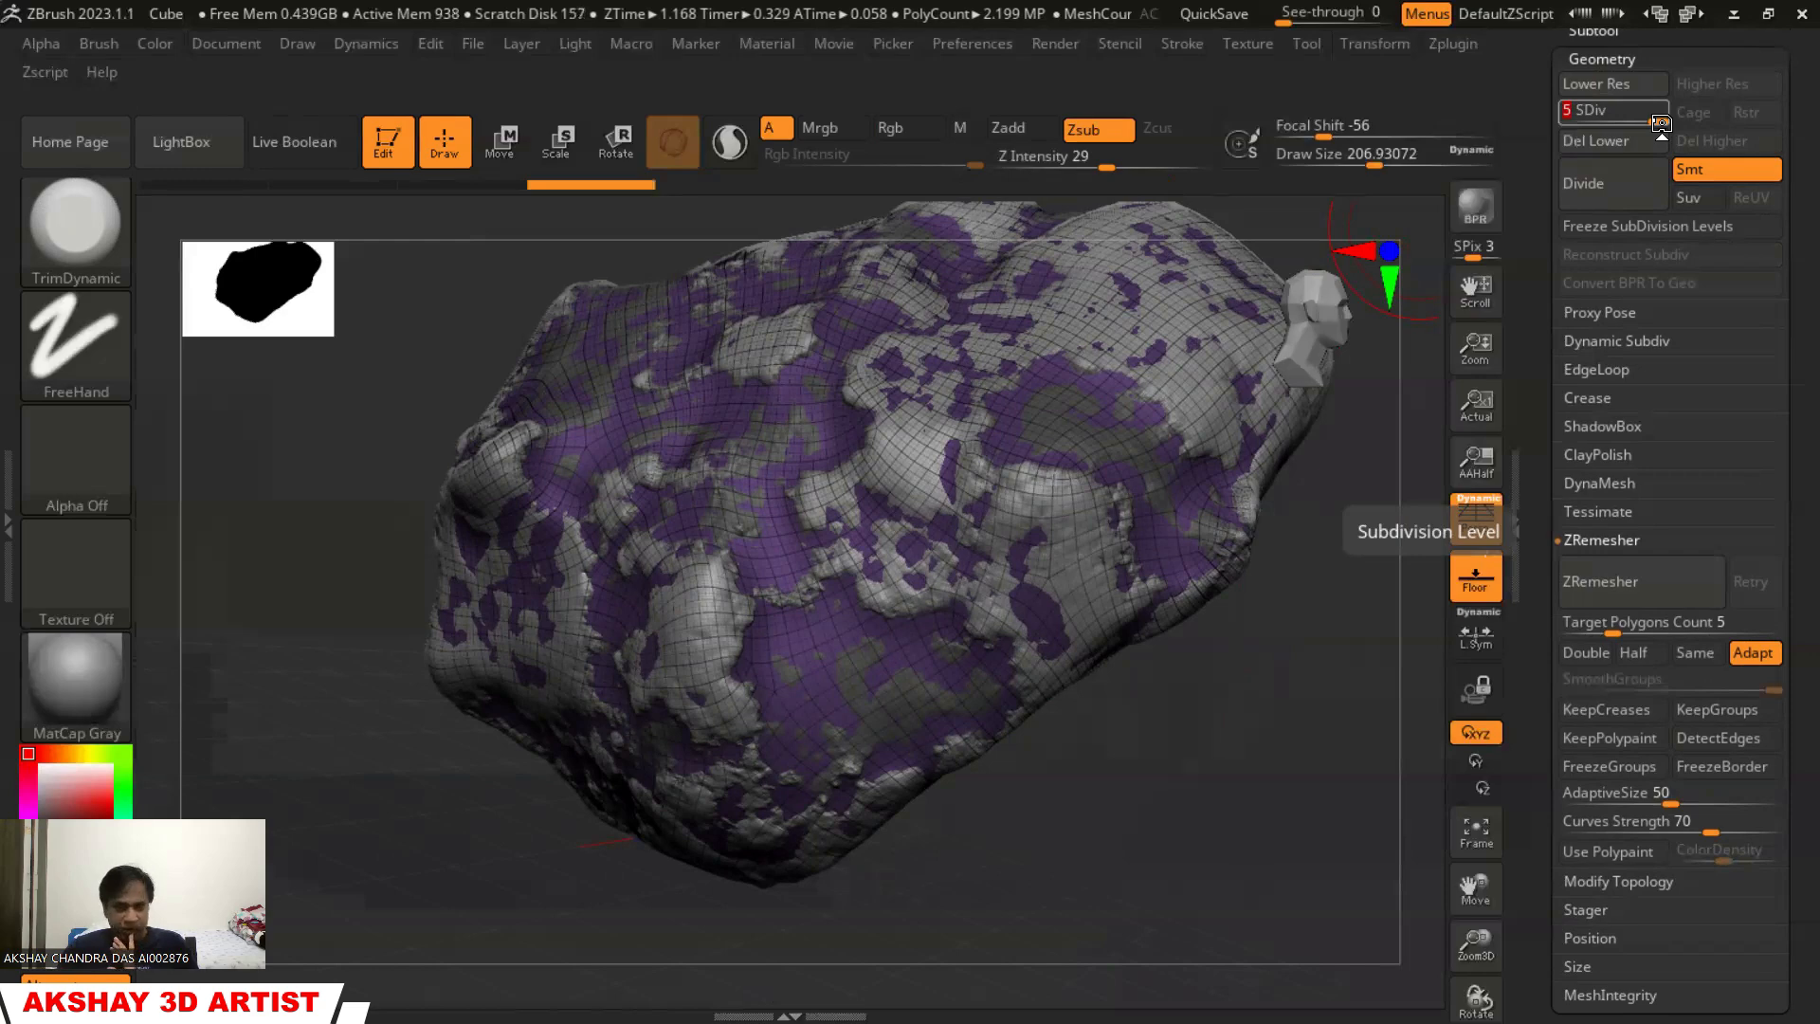
scroll(1697, 312, "up", 3)
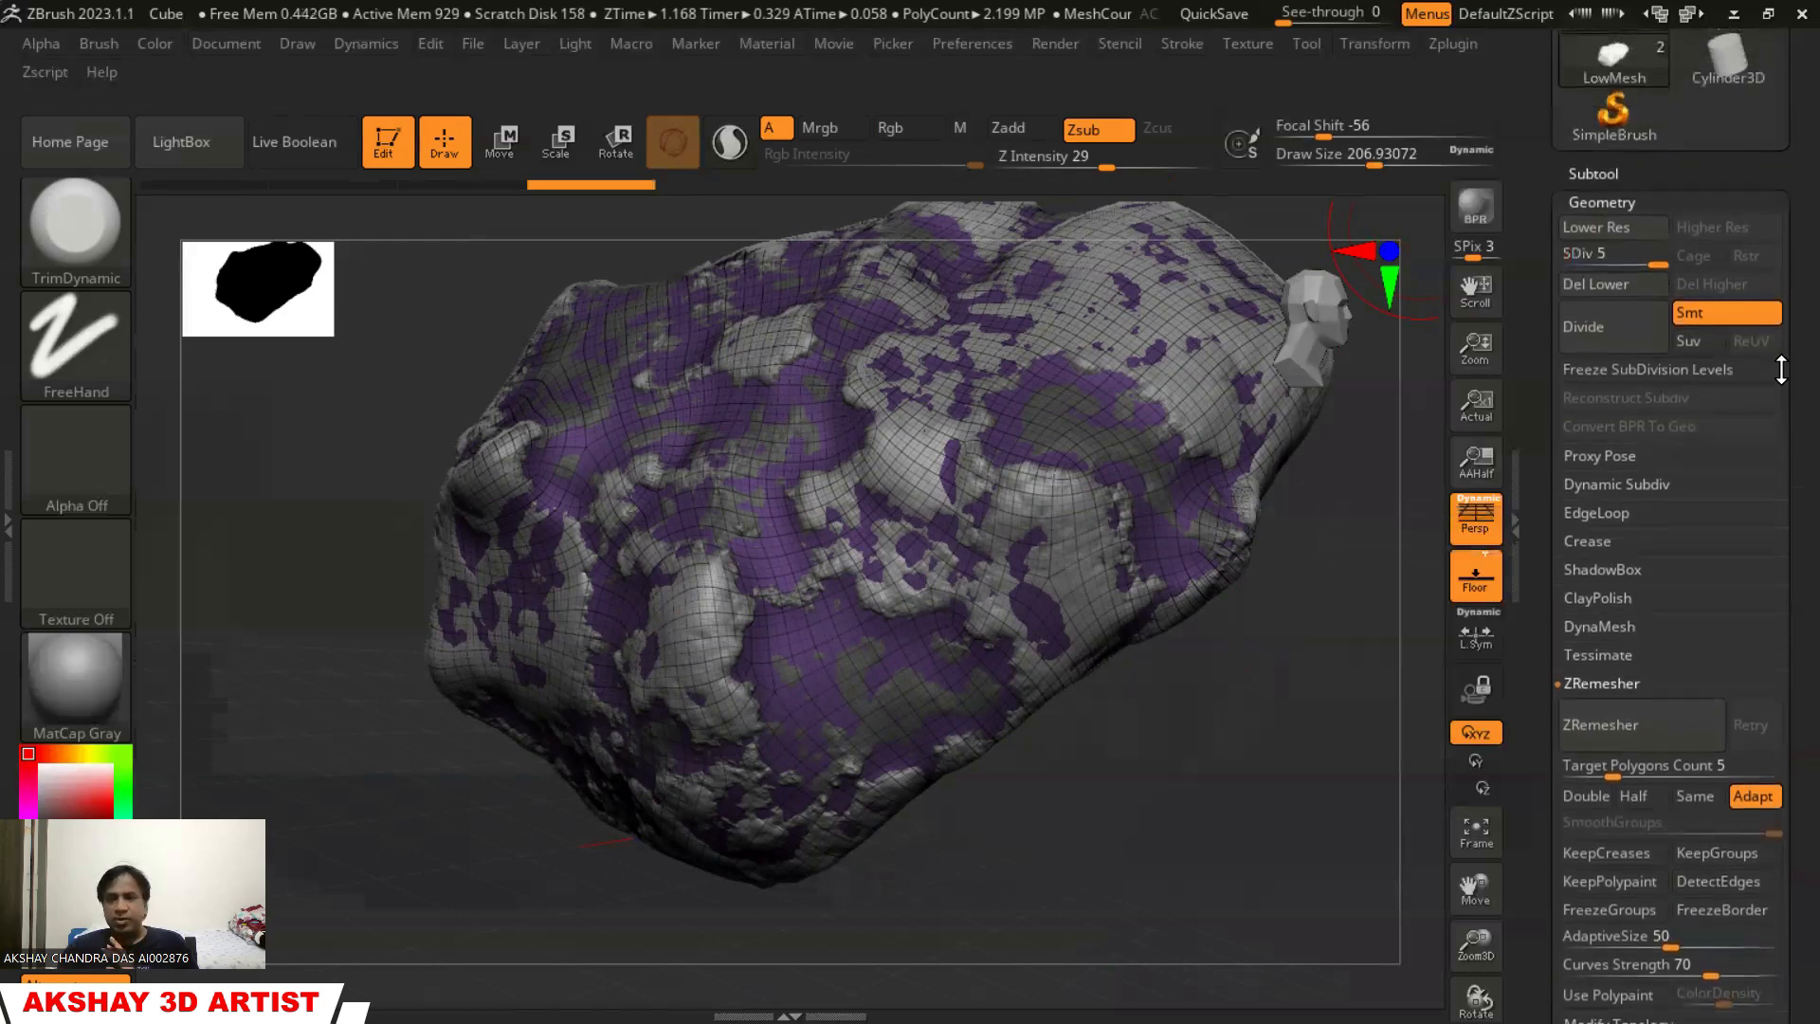
scroll(1612, 284, "down", 1)
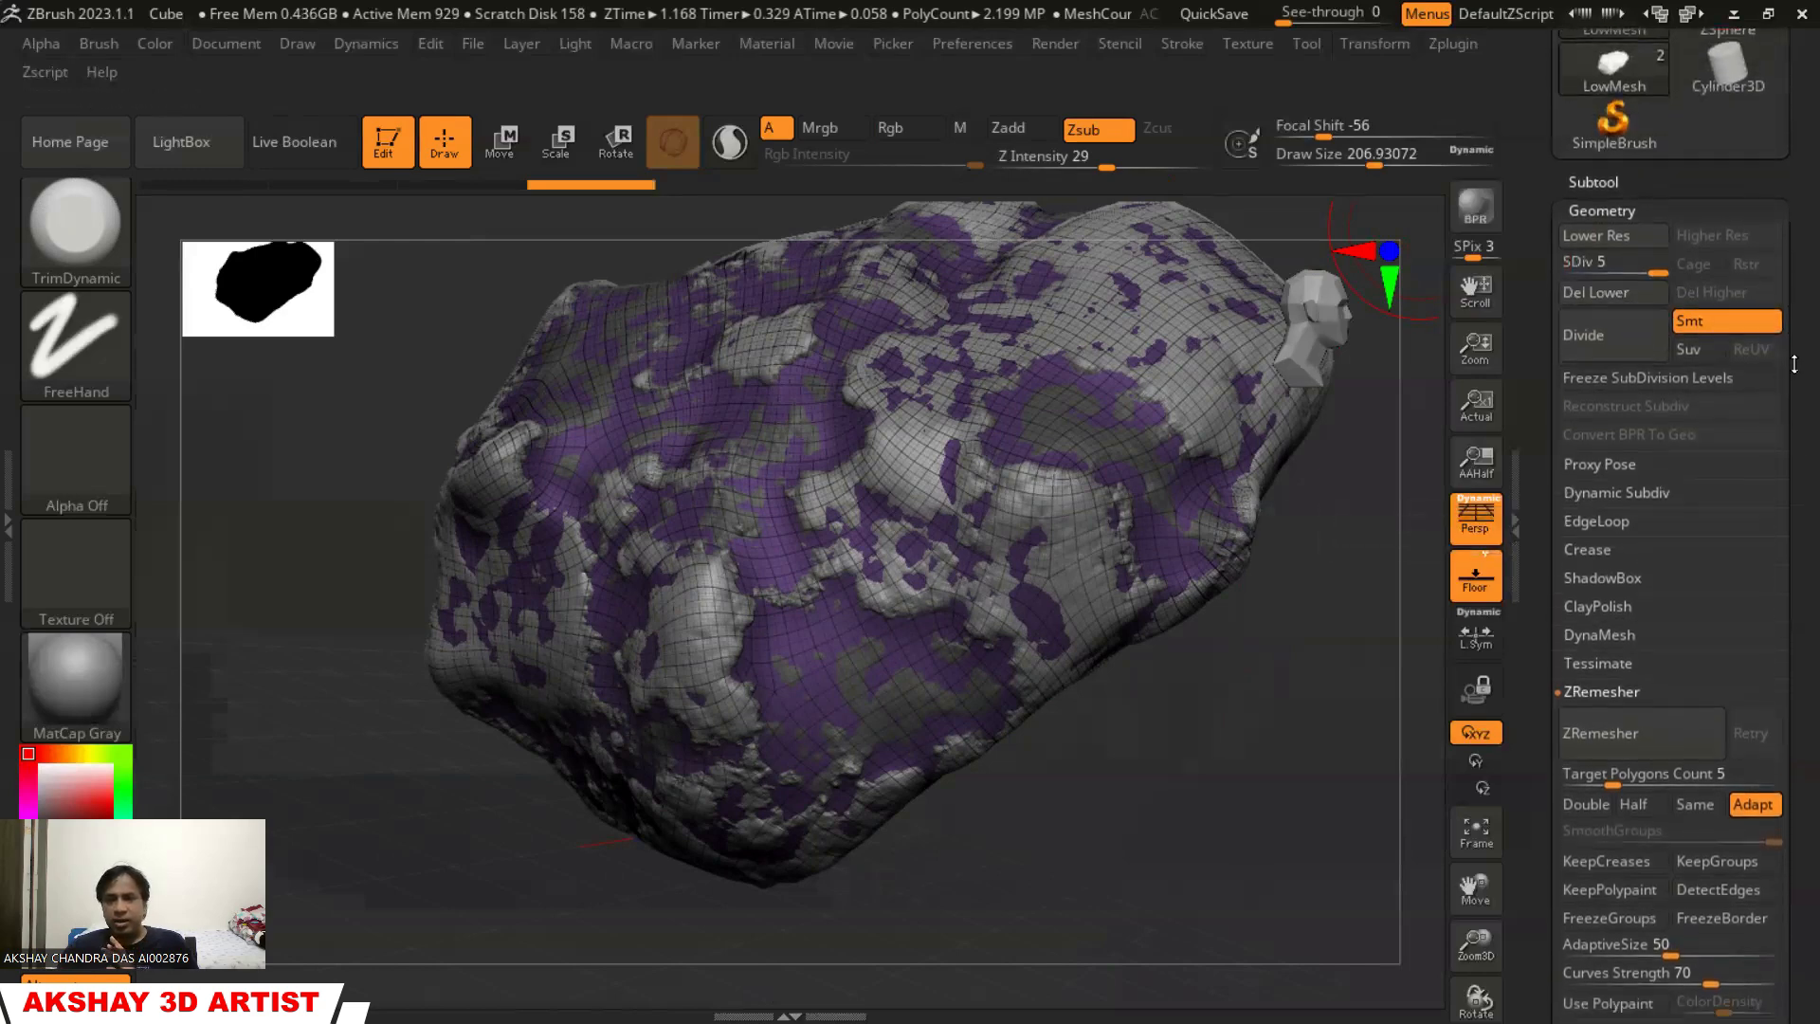
left_click(1604, 181)
mouse_move(1607, 182)
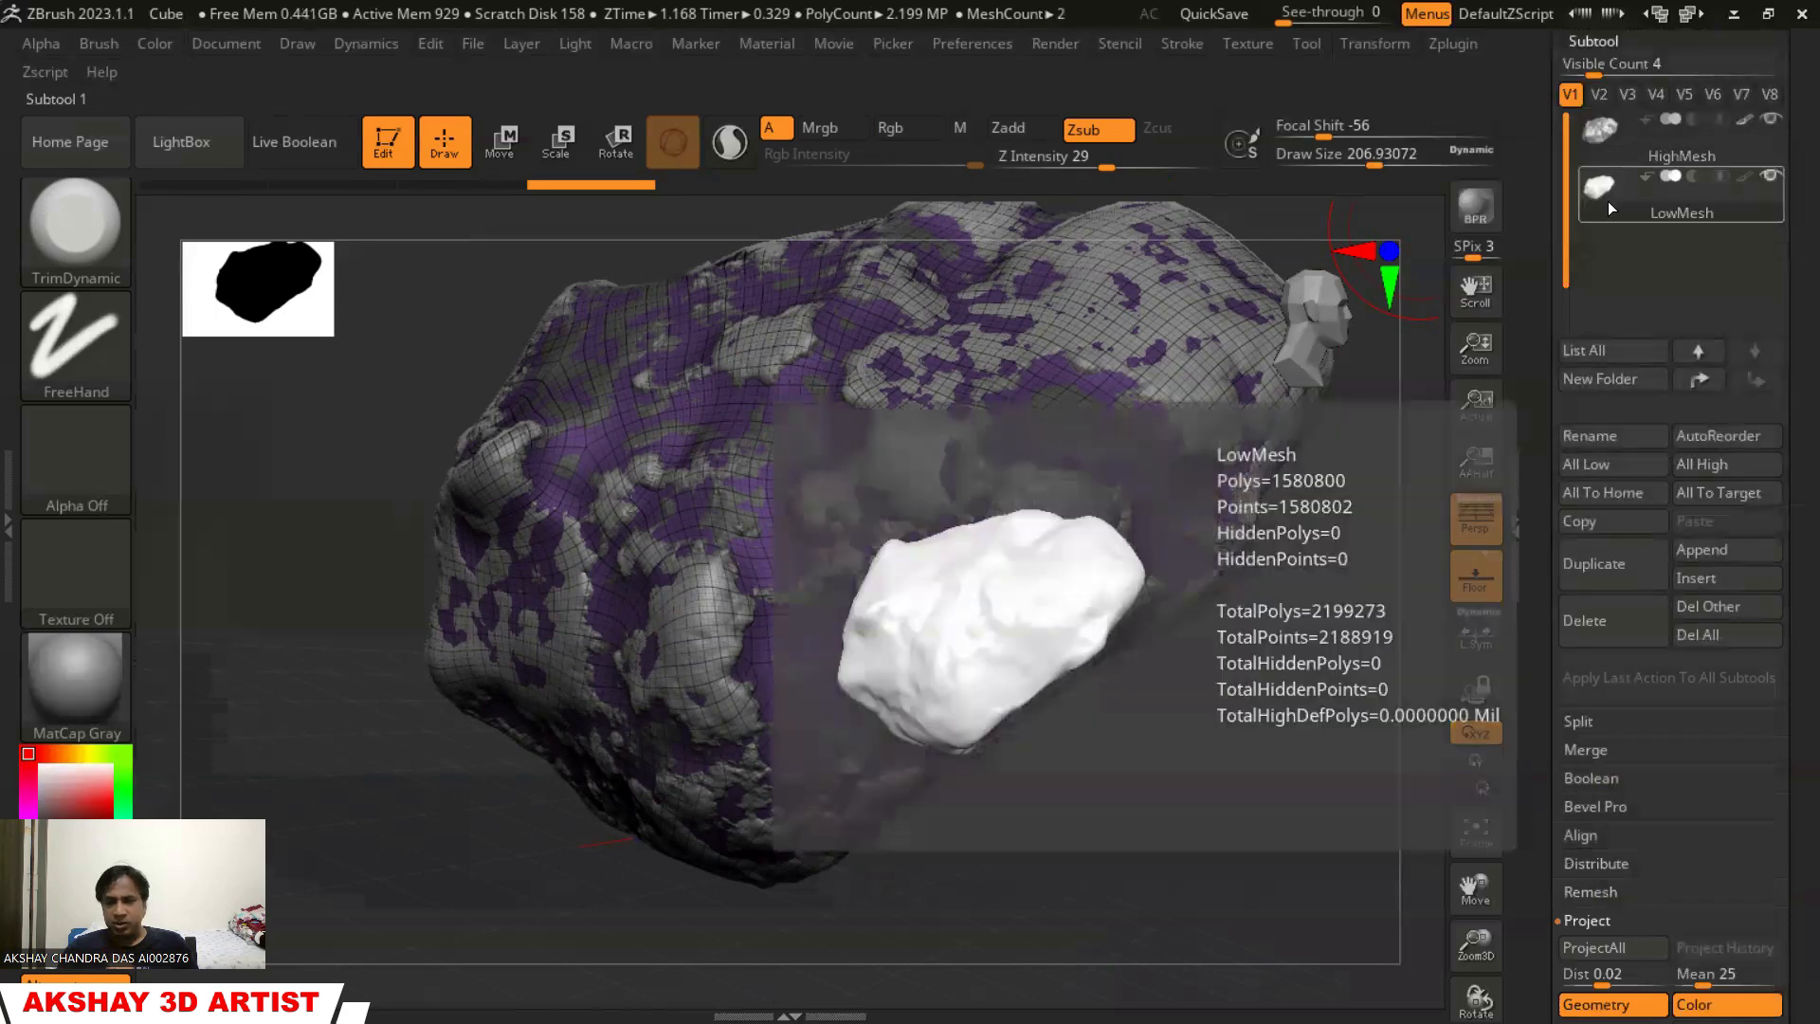
left_click(1624, 152)
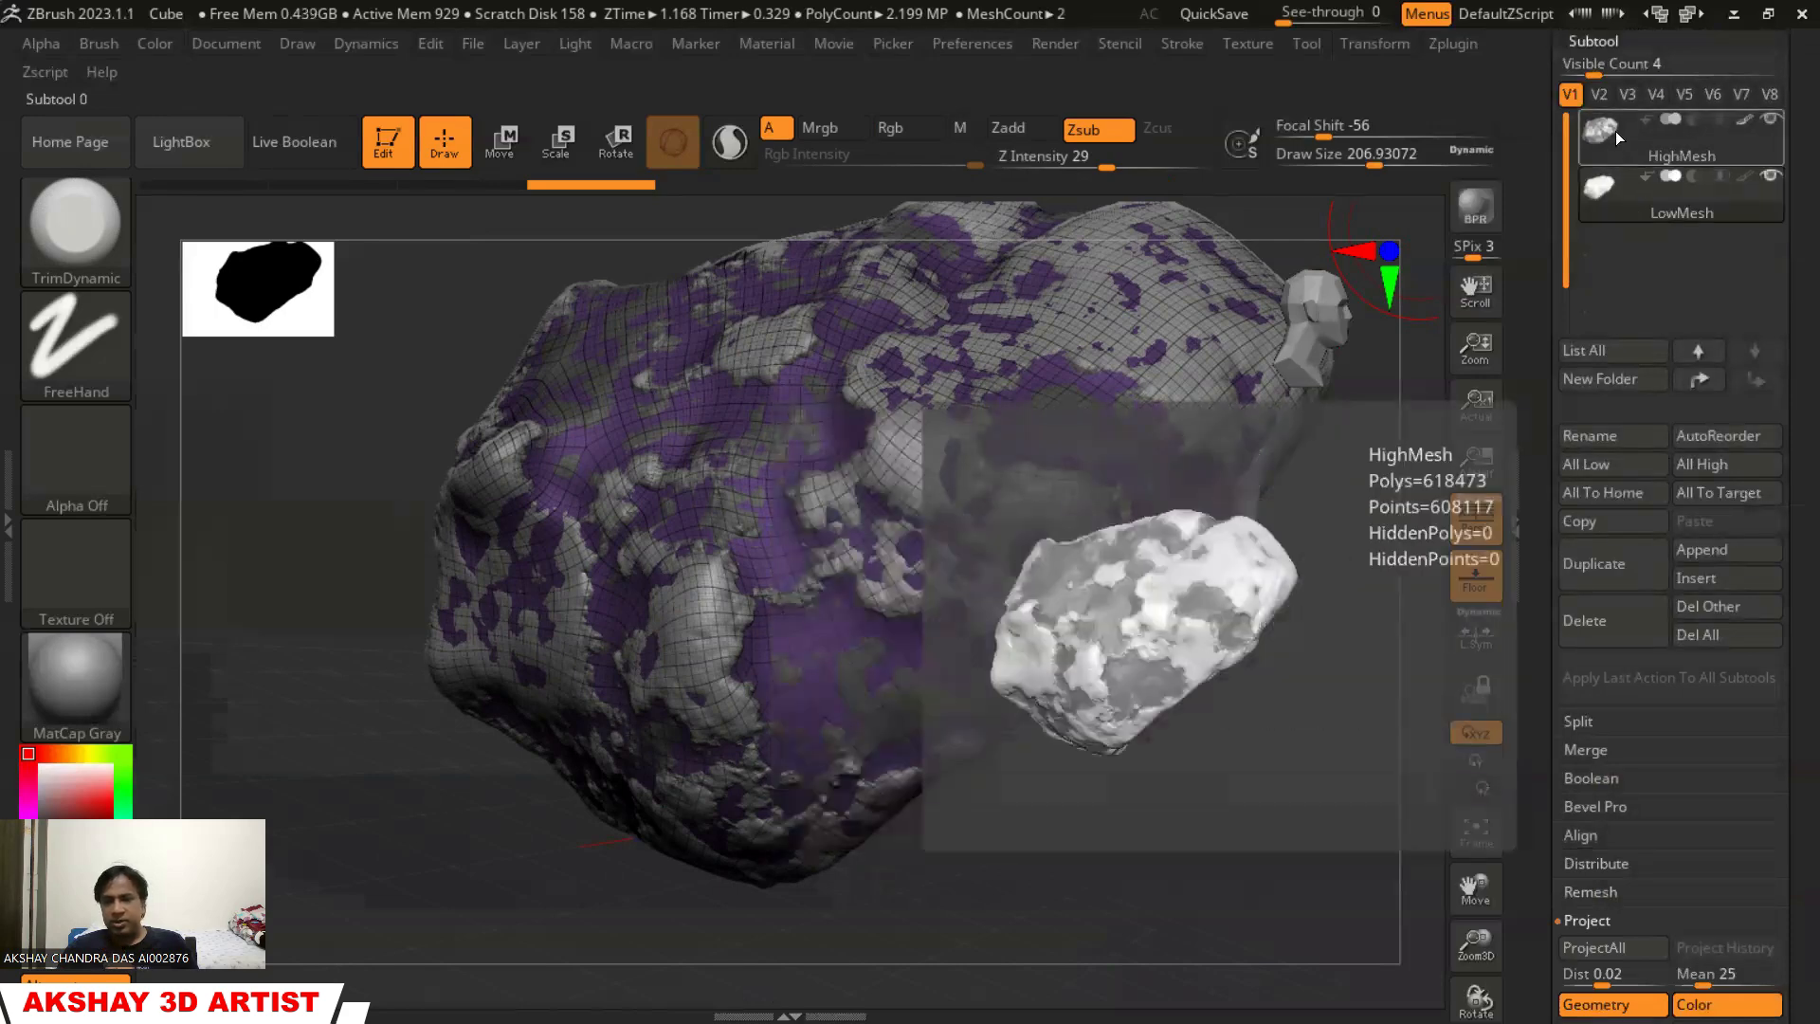
left_click(1611, 197)
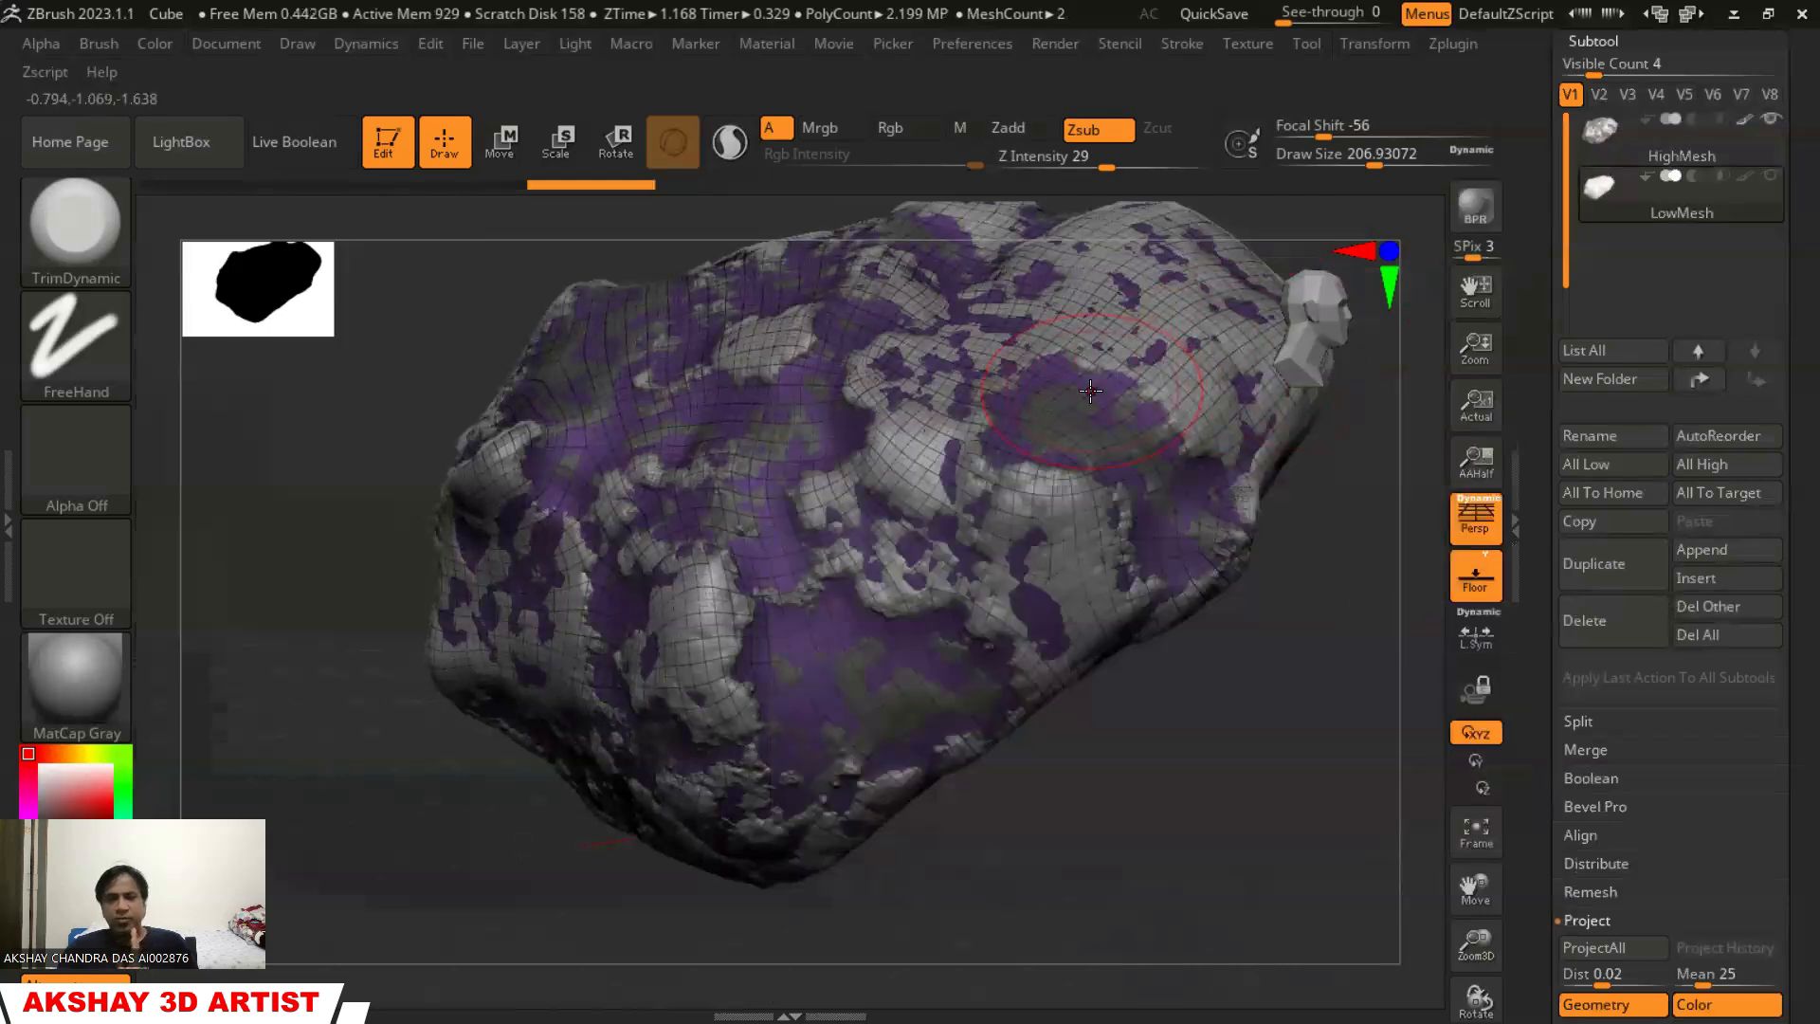
Set the projection distance to 0.03 and project all HighMesh detail onto LowMesh, declining the polypaint projection
left_click_drag(1781, 417, 1781, 176)
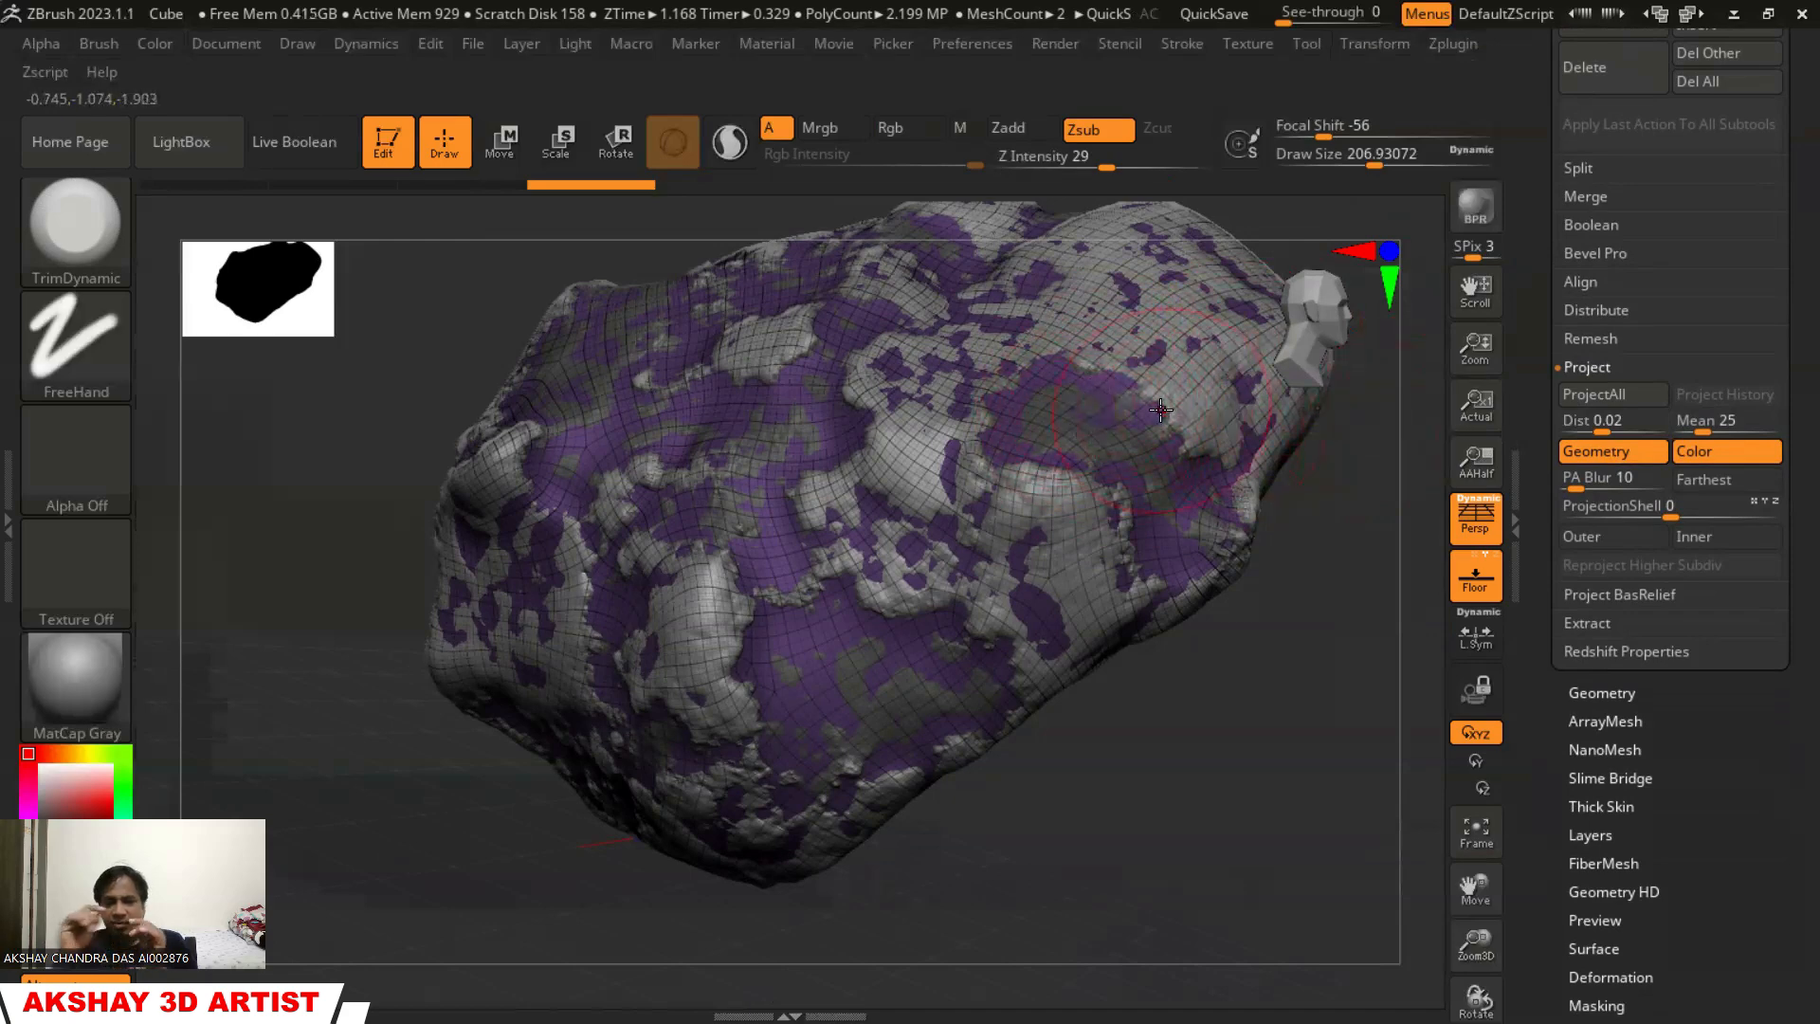
left_click(1602, 420)
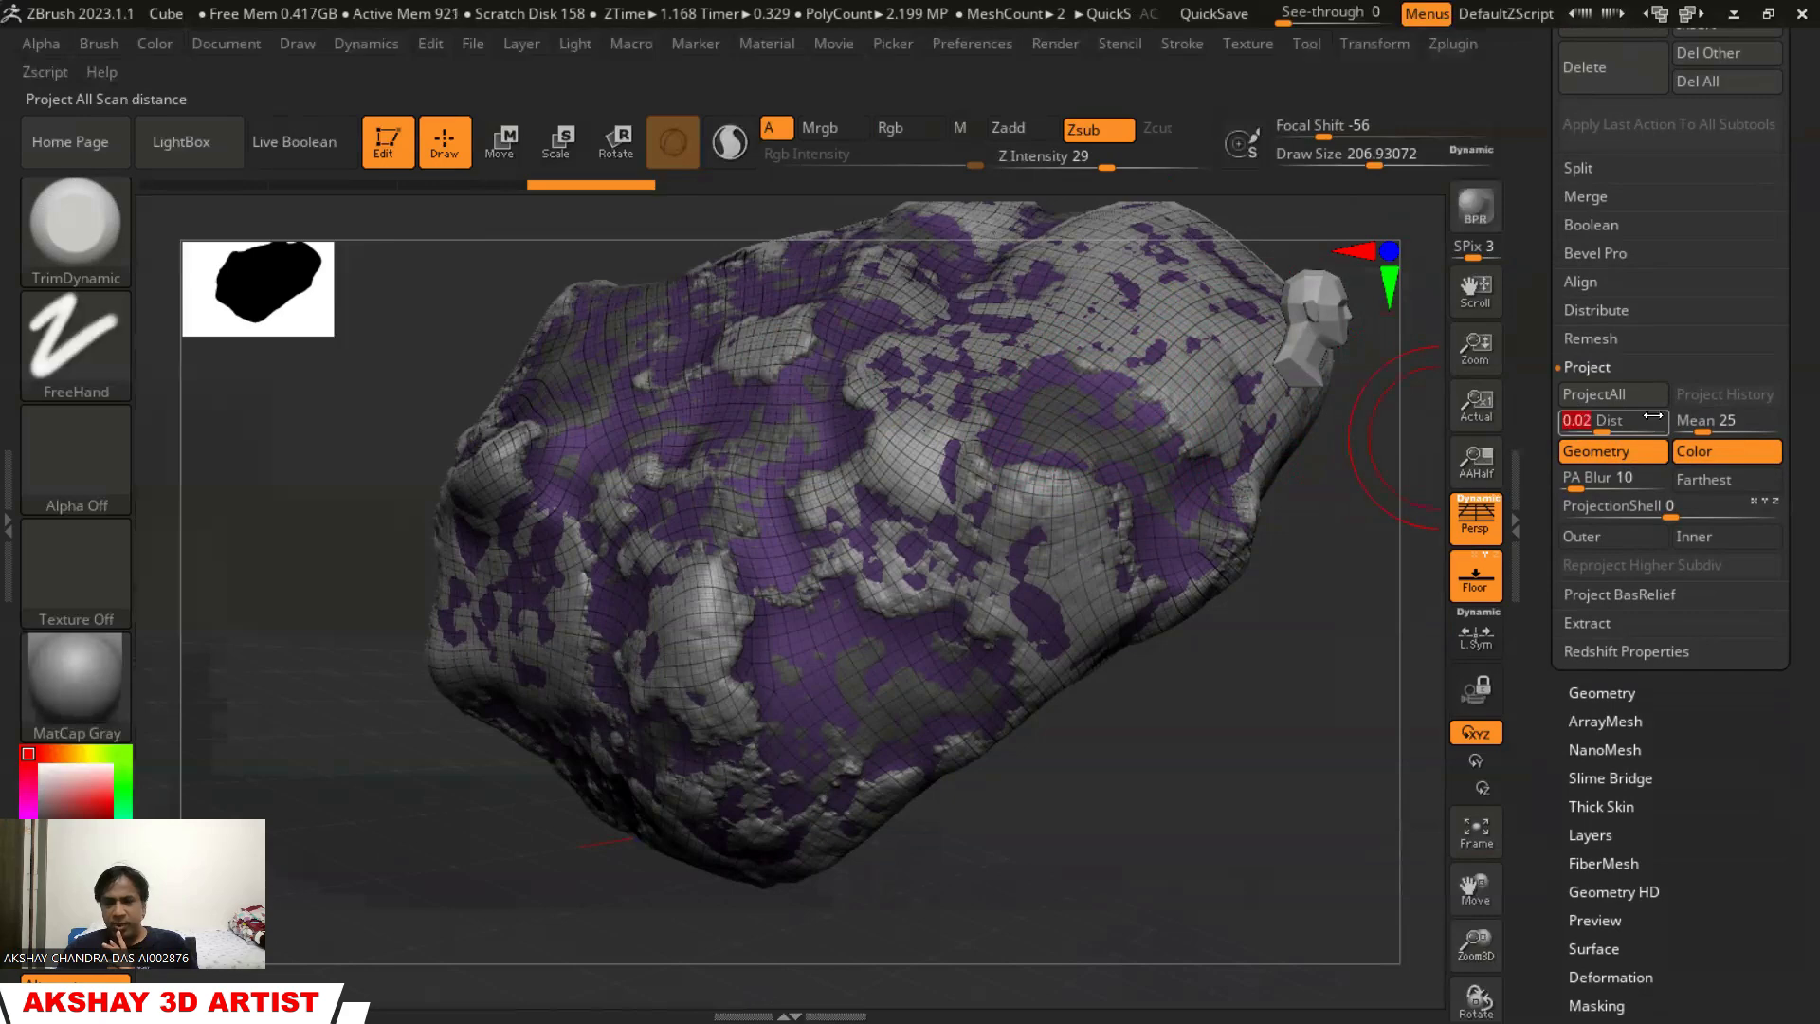
type(".03")
key("Return")
left_click_drag(1780, 411, 1779, 537)
left_click(1638, 514)
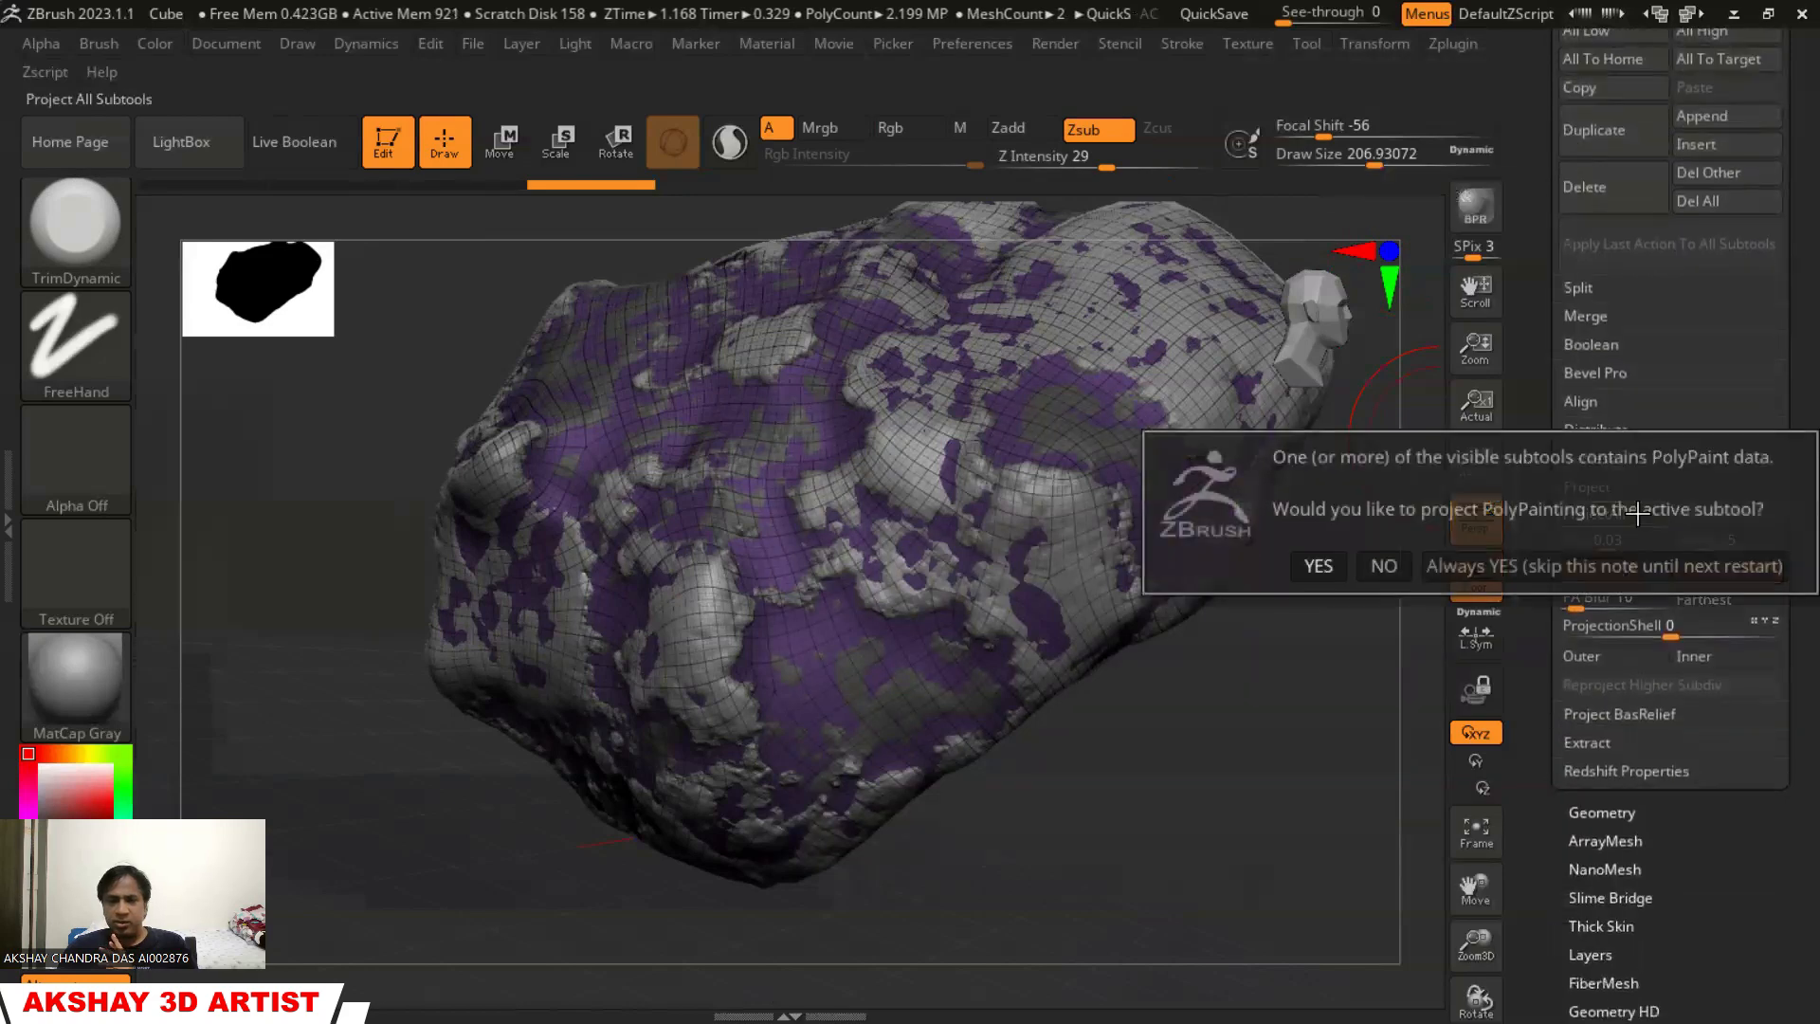
left_click(1382, 567)
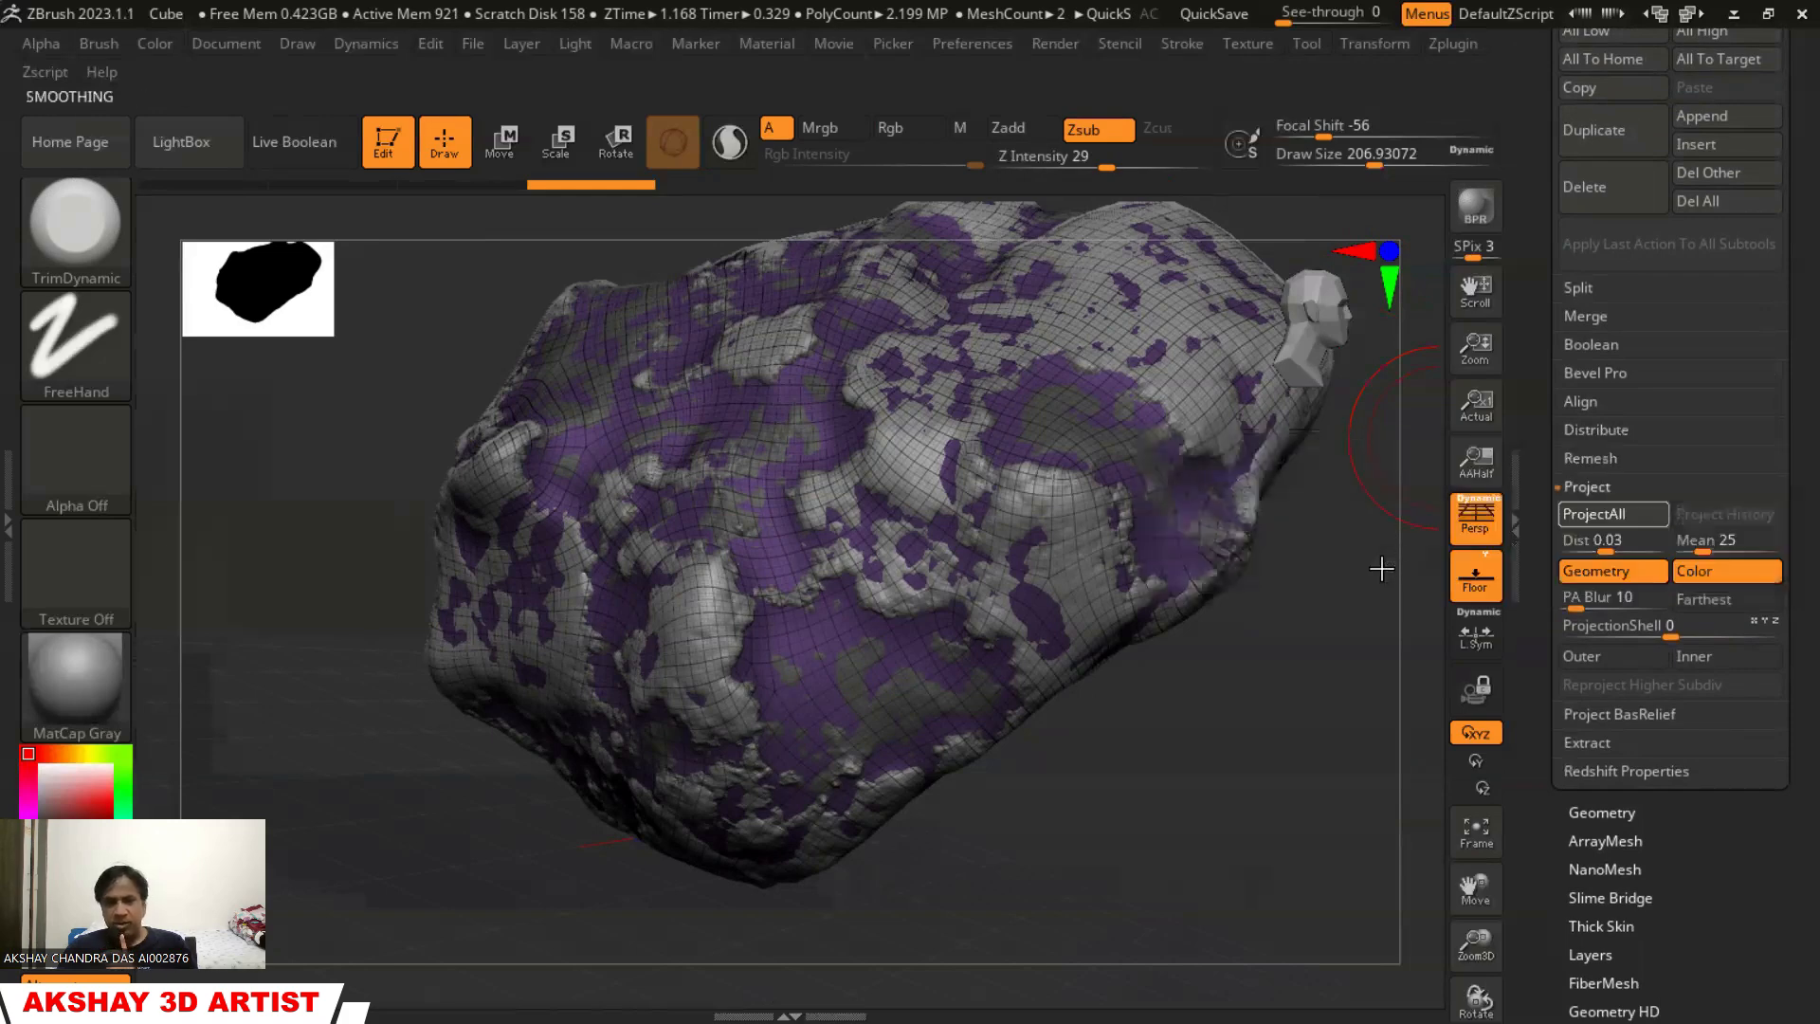
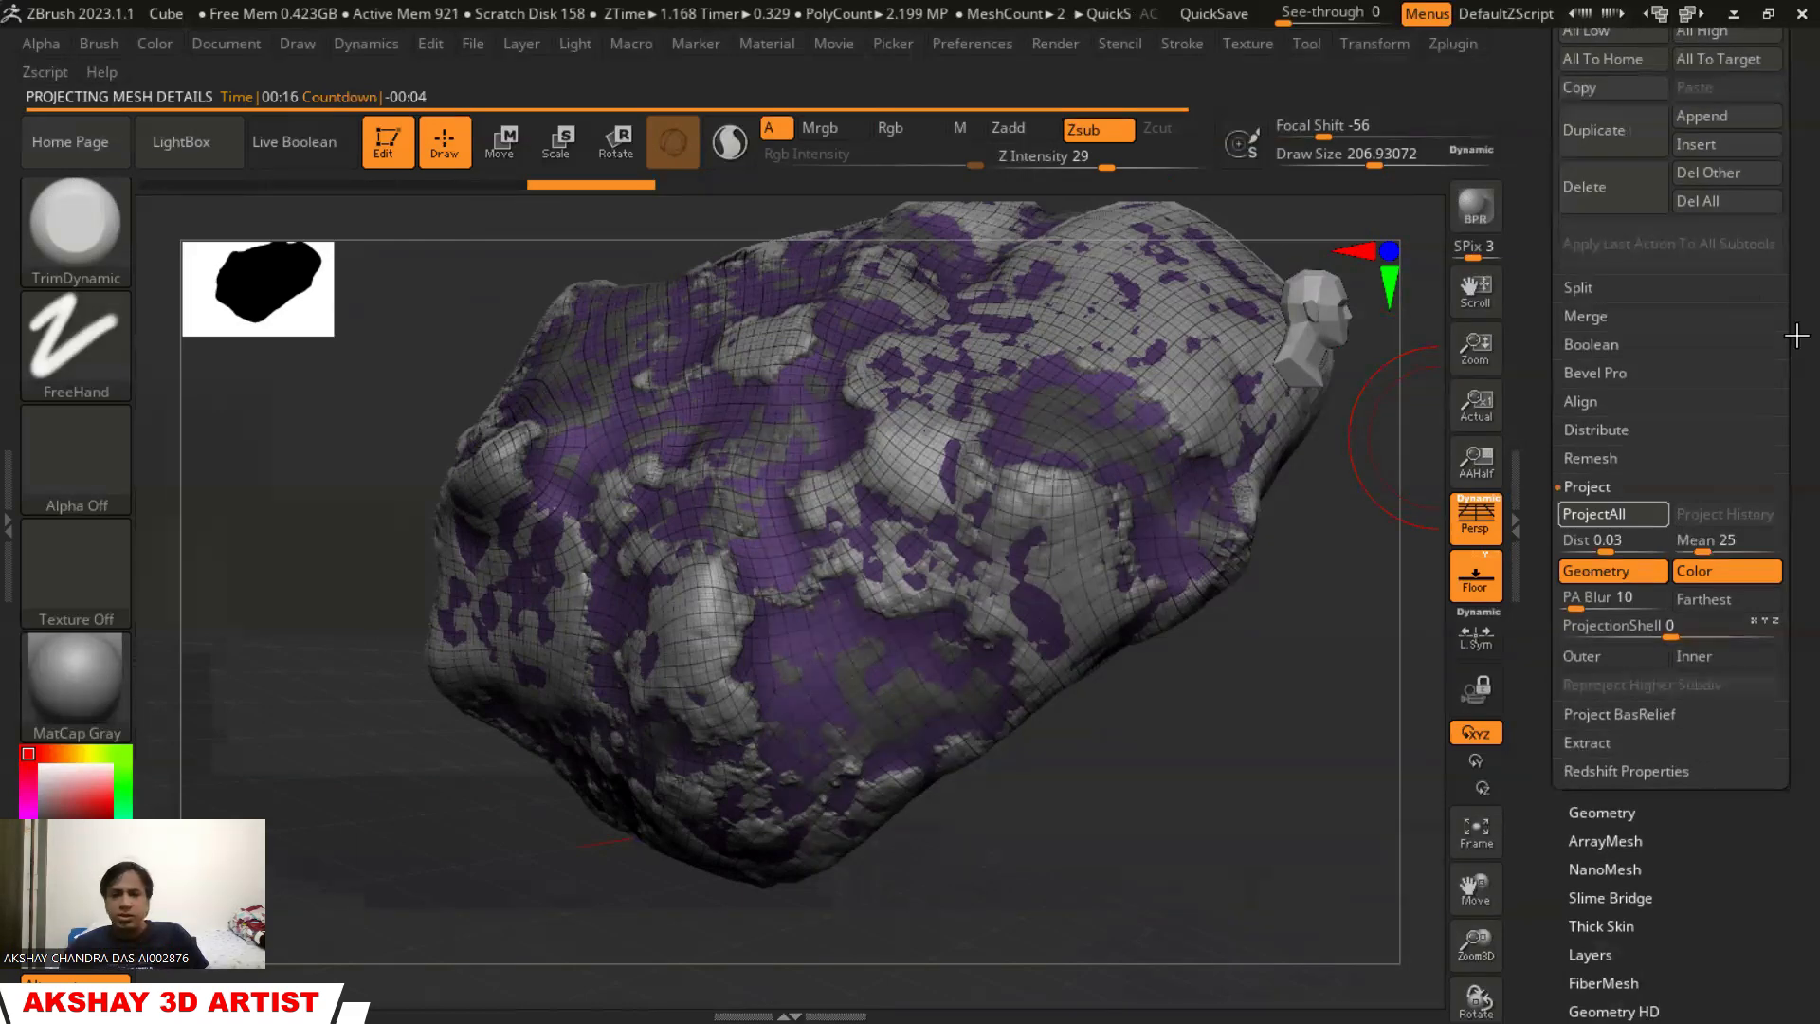
Hide the HighMesh subtool and turn off the wireframe display to inspect the detail projected onto LowMesh
scroll(1757, 347, "up", 2)
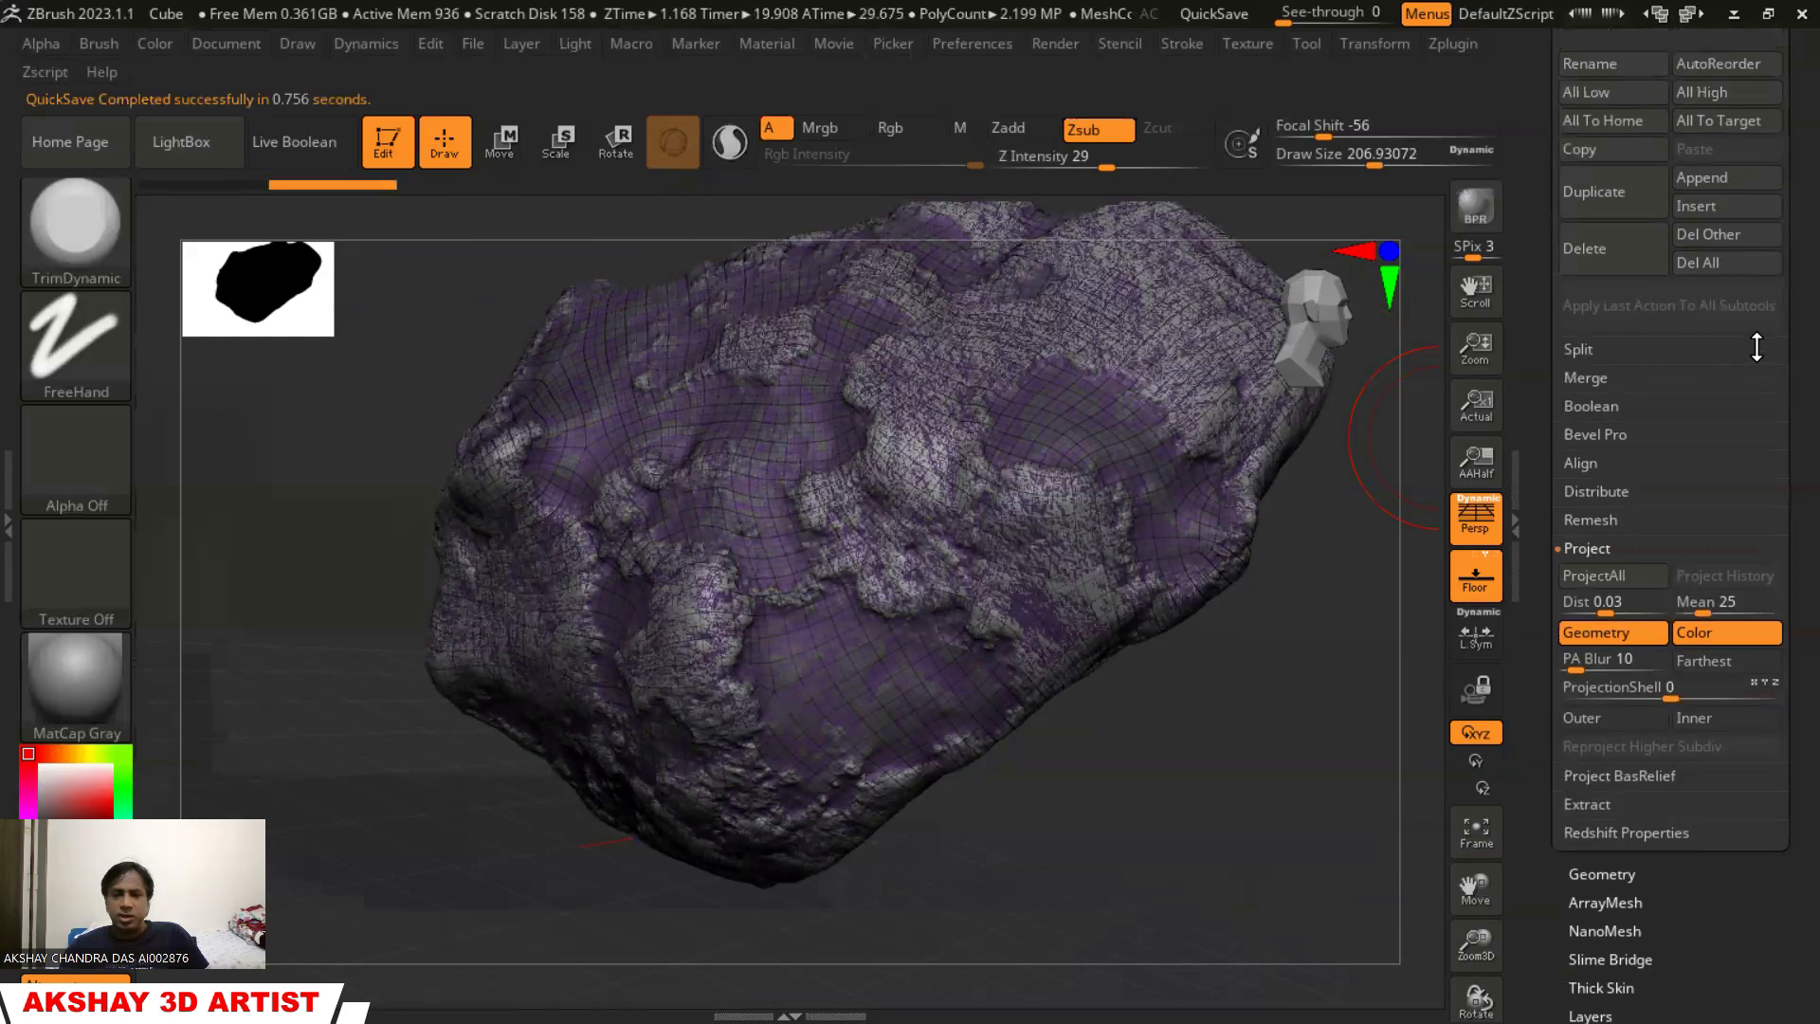
scroll(1781, 379, "up", 7)
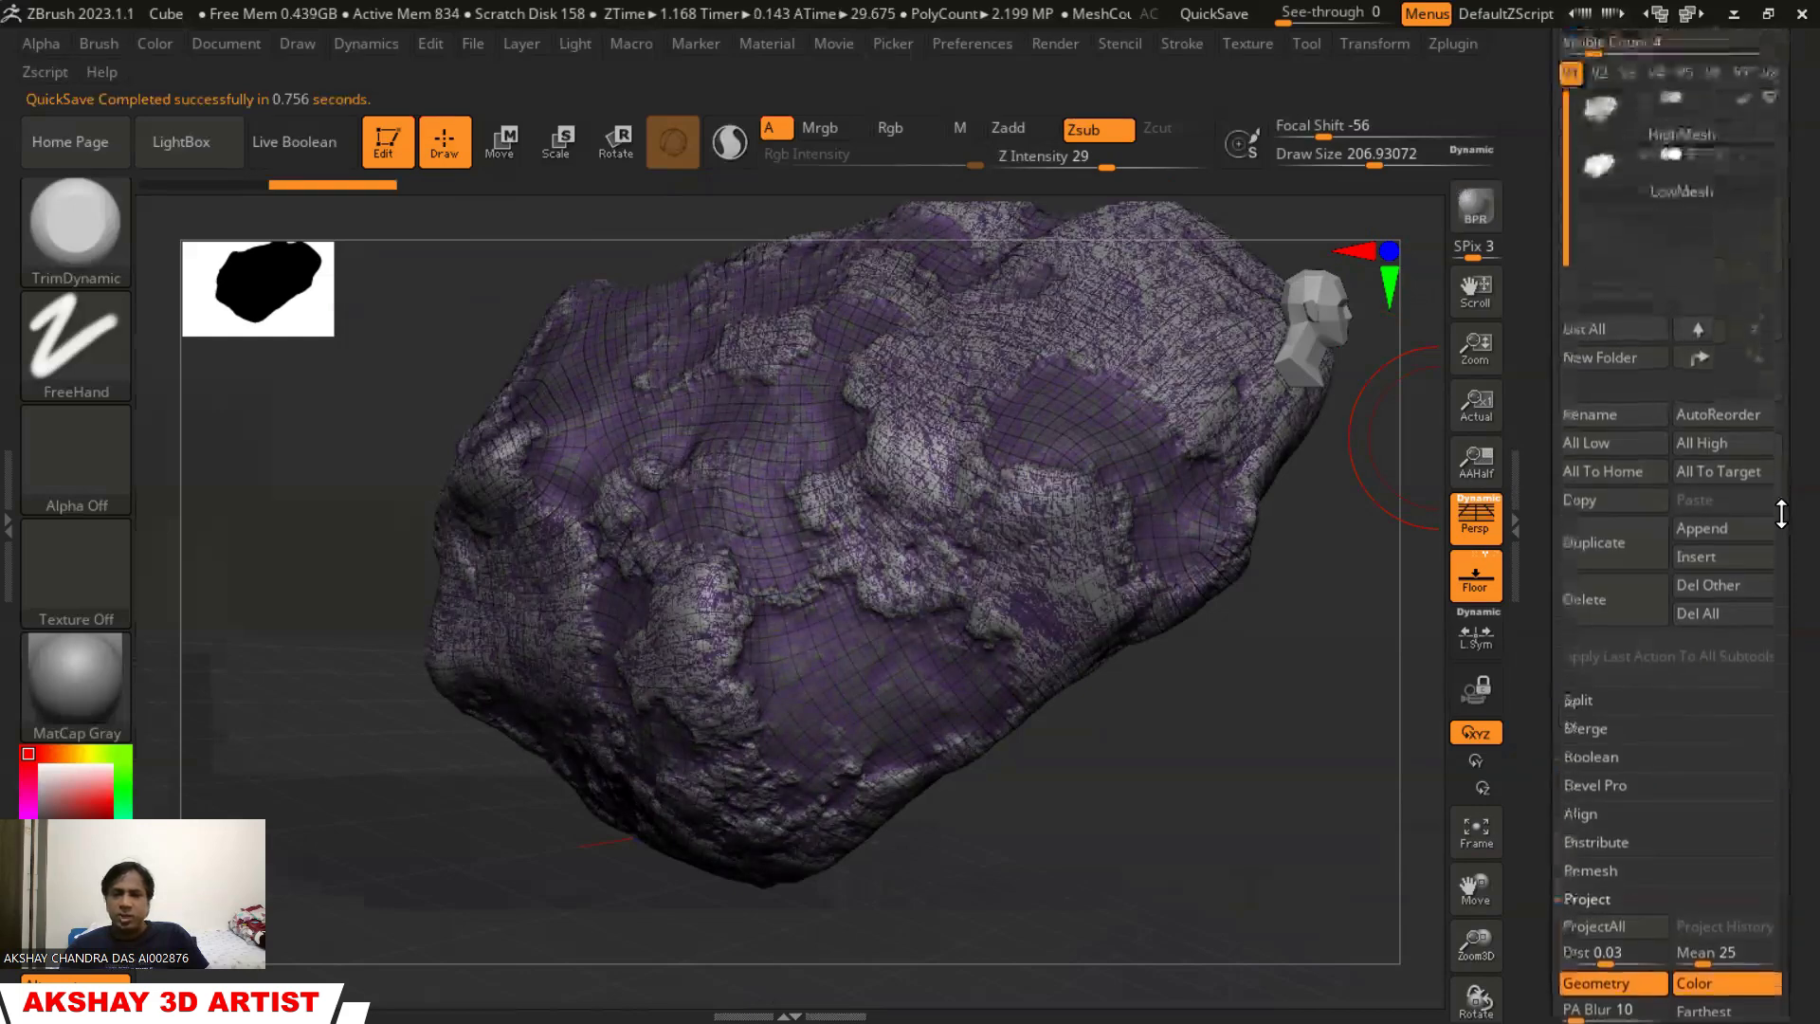
scroll(1781, 524, "up", 2)
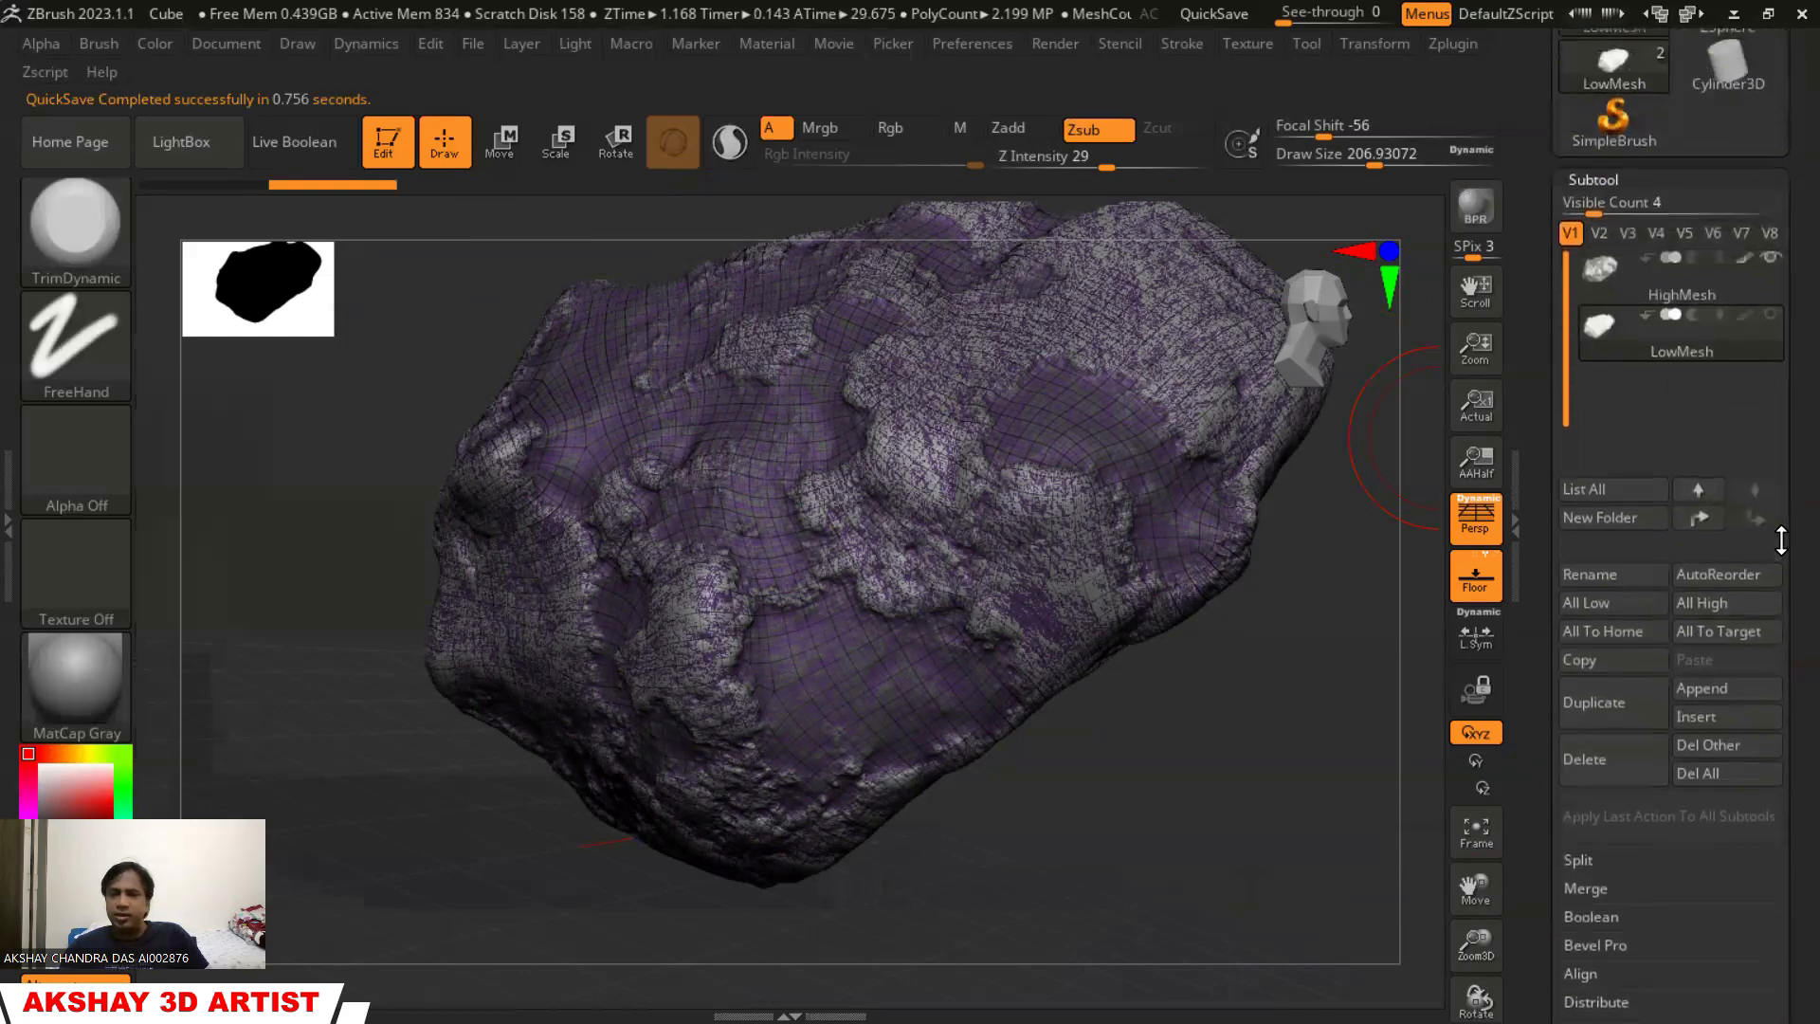
left_click(1767, 264)
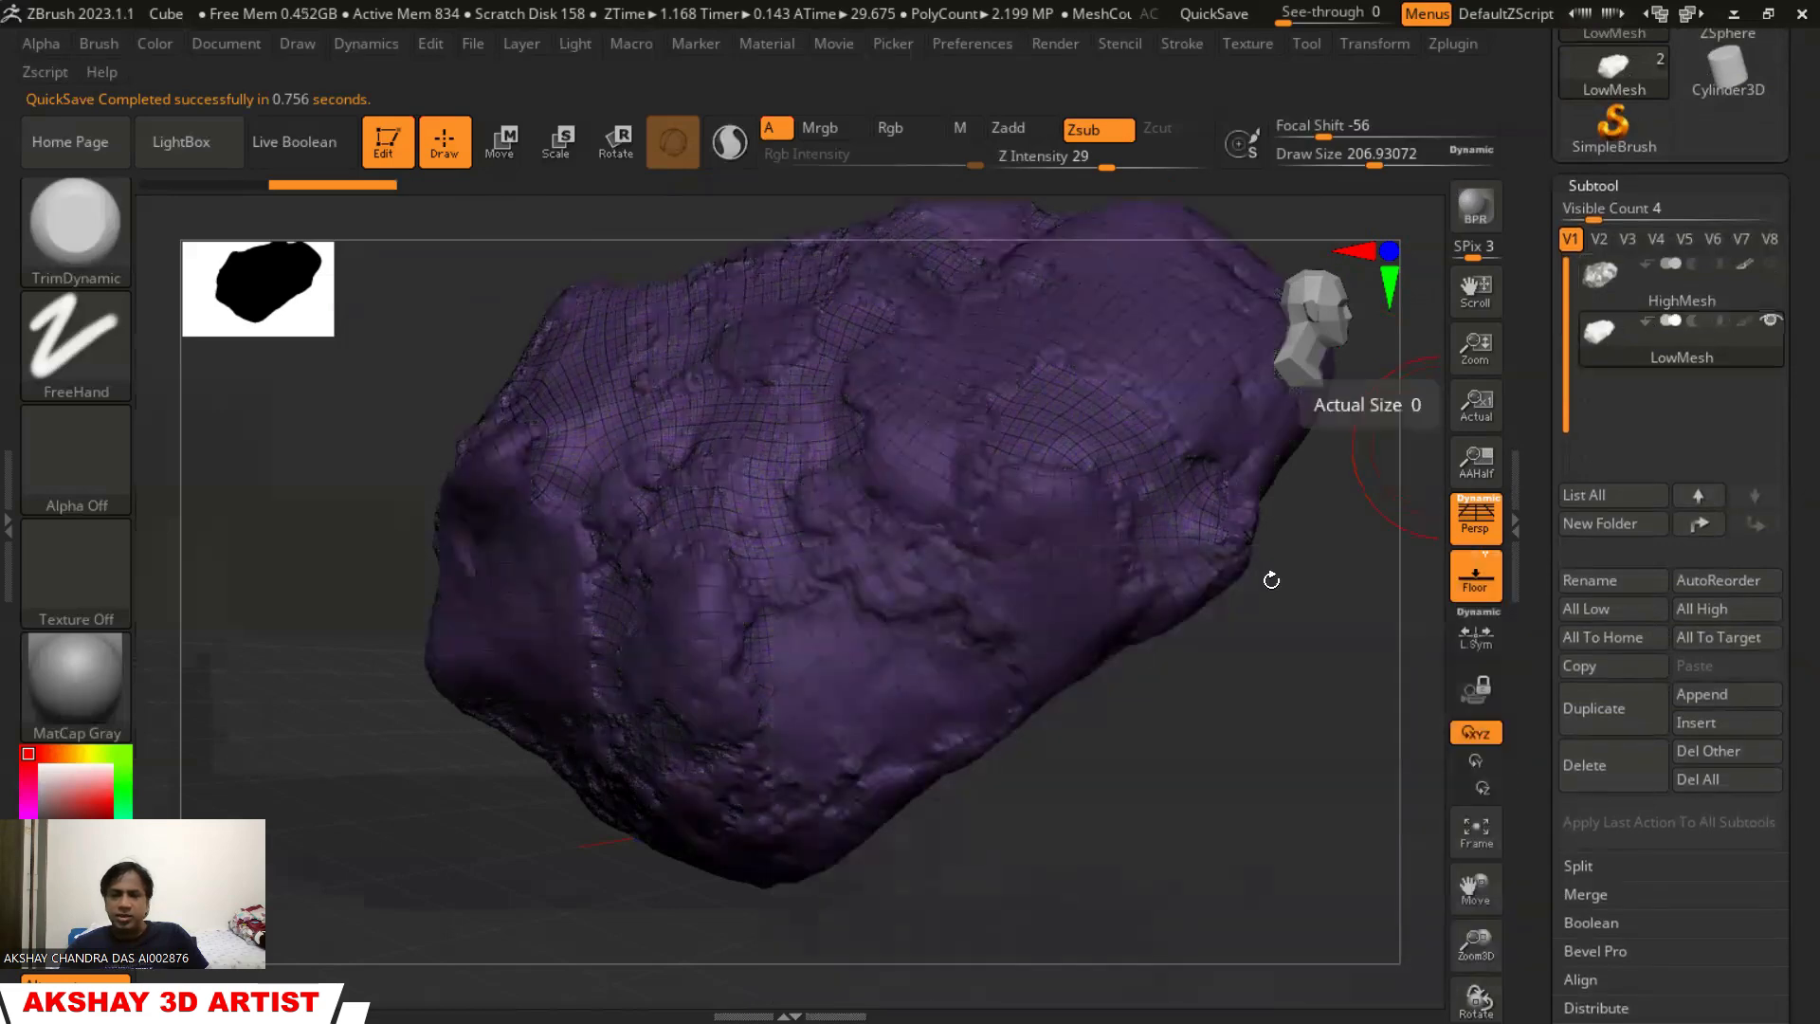
left_click_drag(1140, 717, 1209, 681)
key("shift")
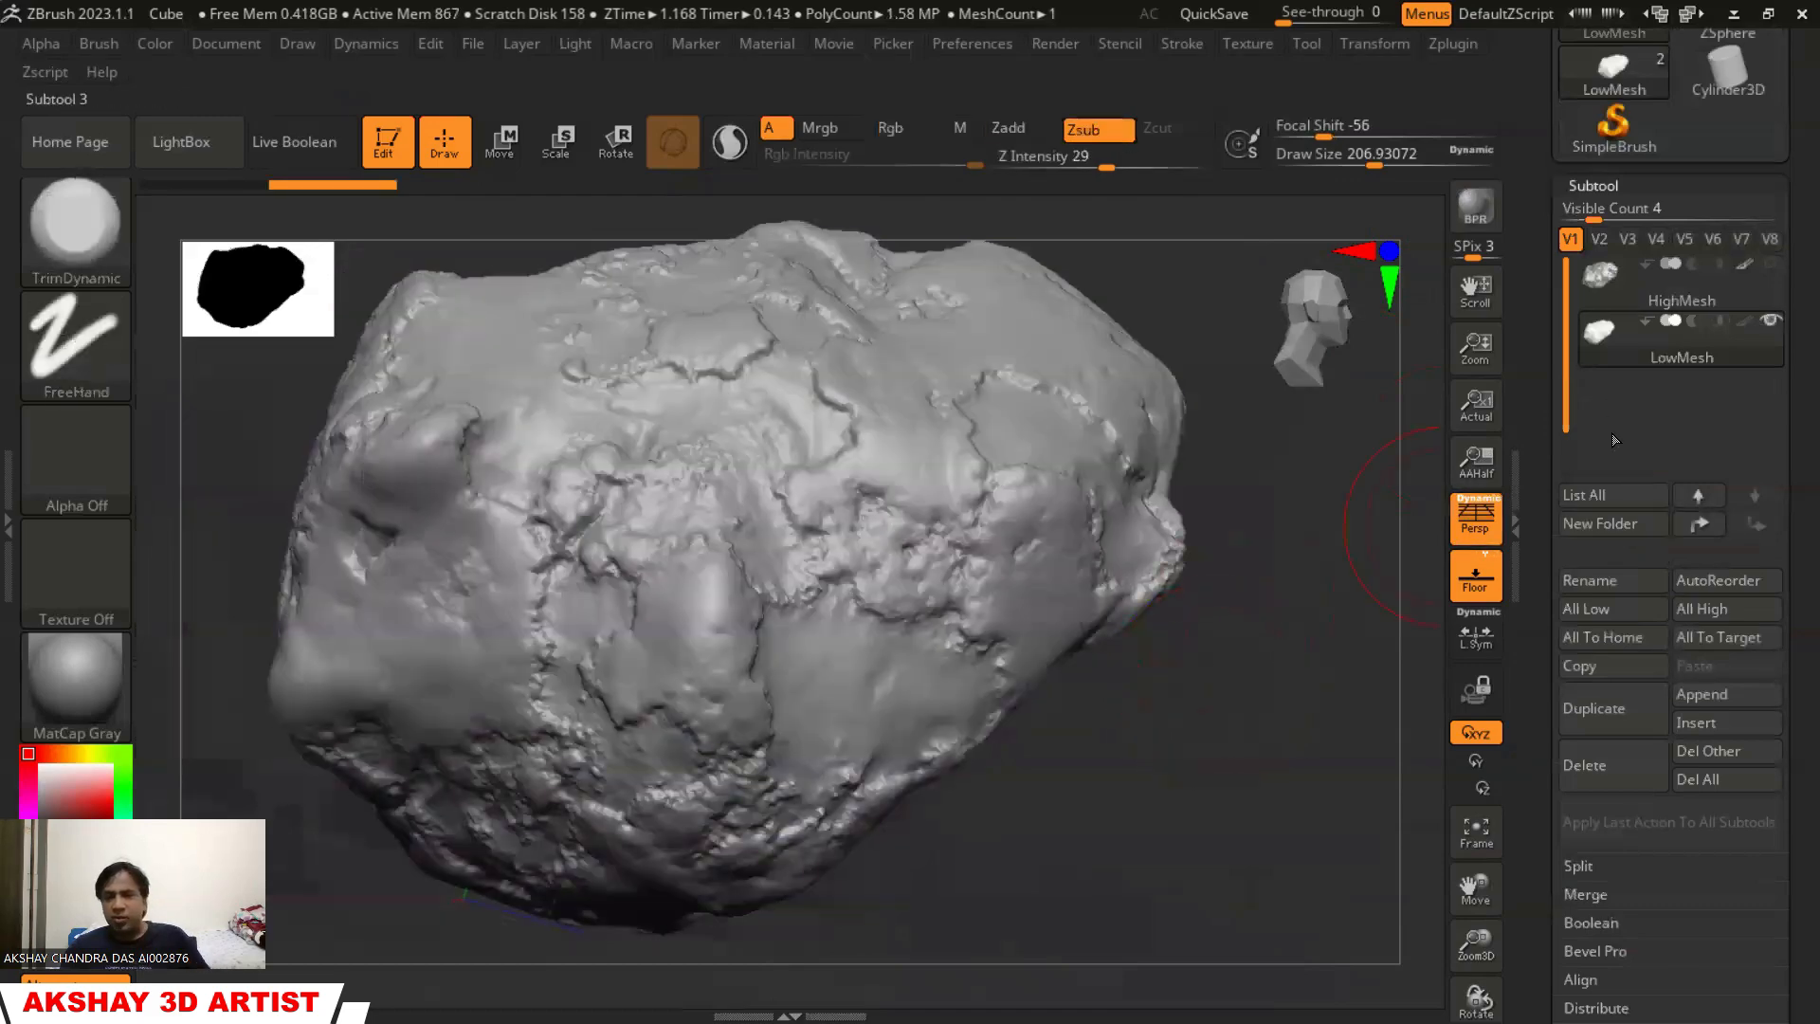
Compare LowMesh at subdivision levels 1 and 5, examining the projected rock detail from another angle
scroll(1795, 445, "down", 5)
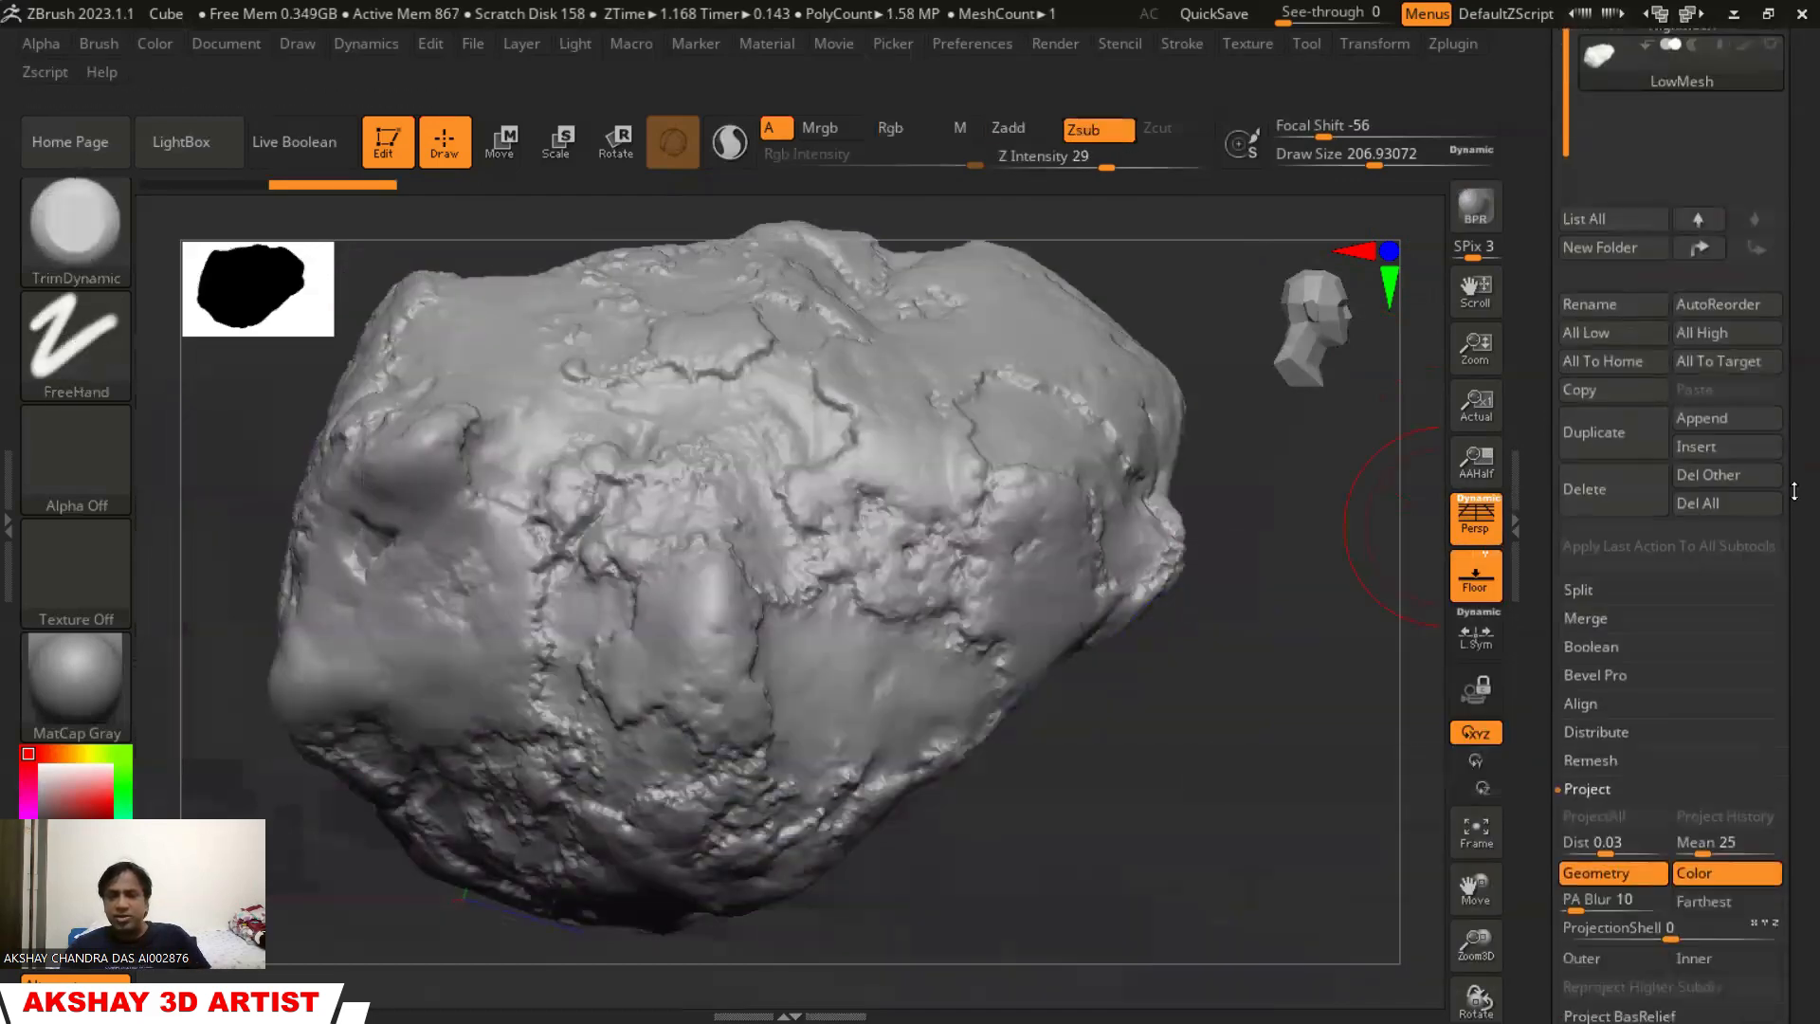
scroll(1795, 445, "down", 1)
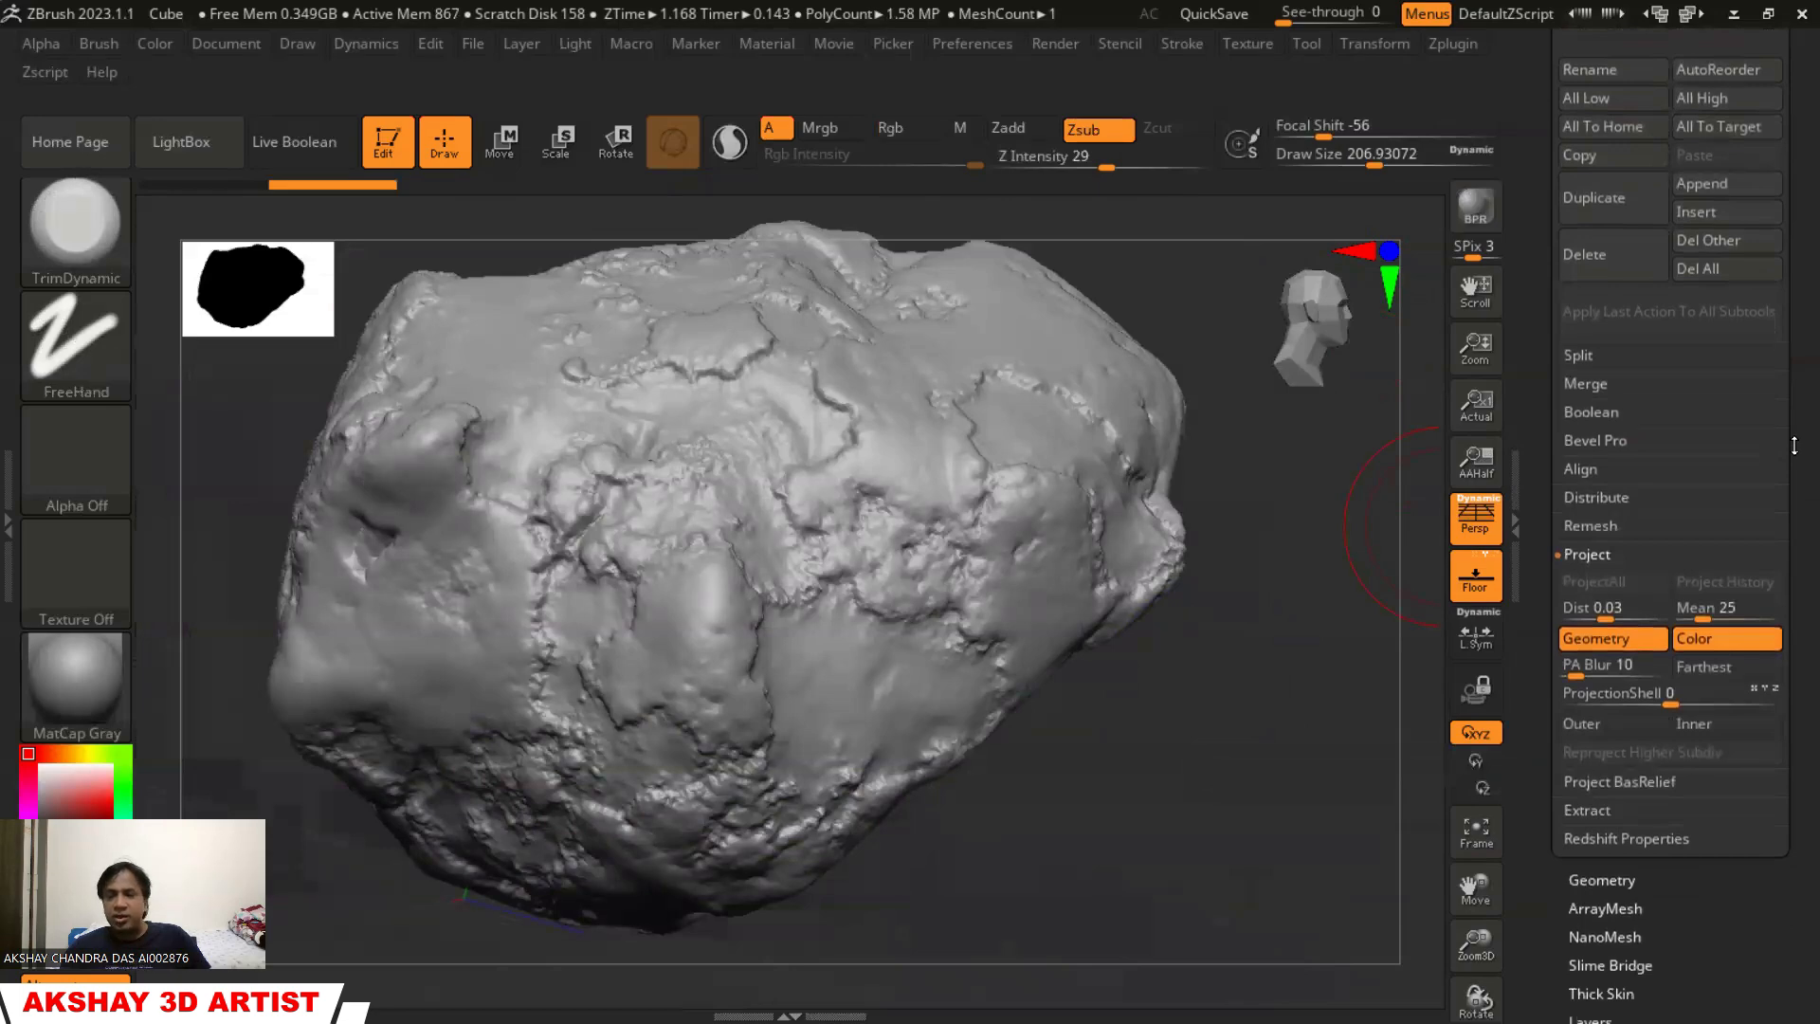
scroll(1795, 445, "down", 10)
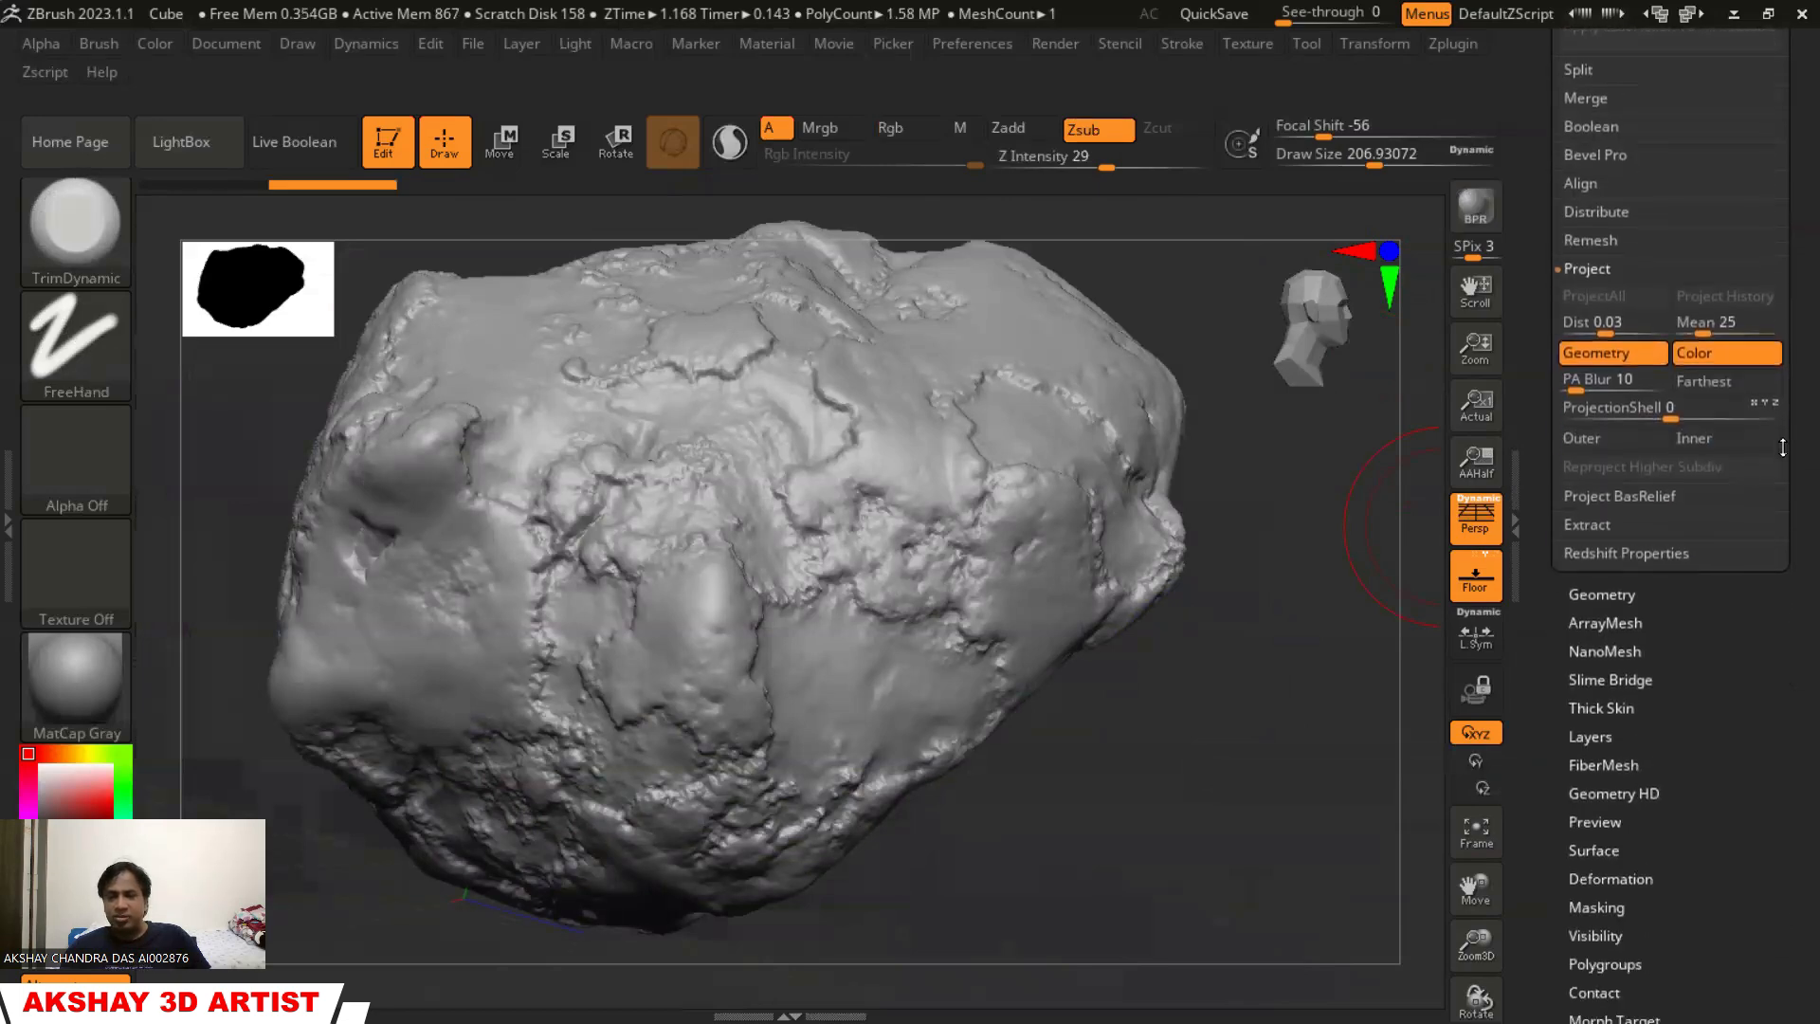
left_click_drag(1624, 123, 1218, 528)
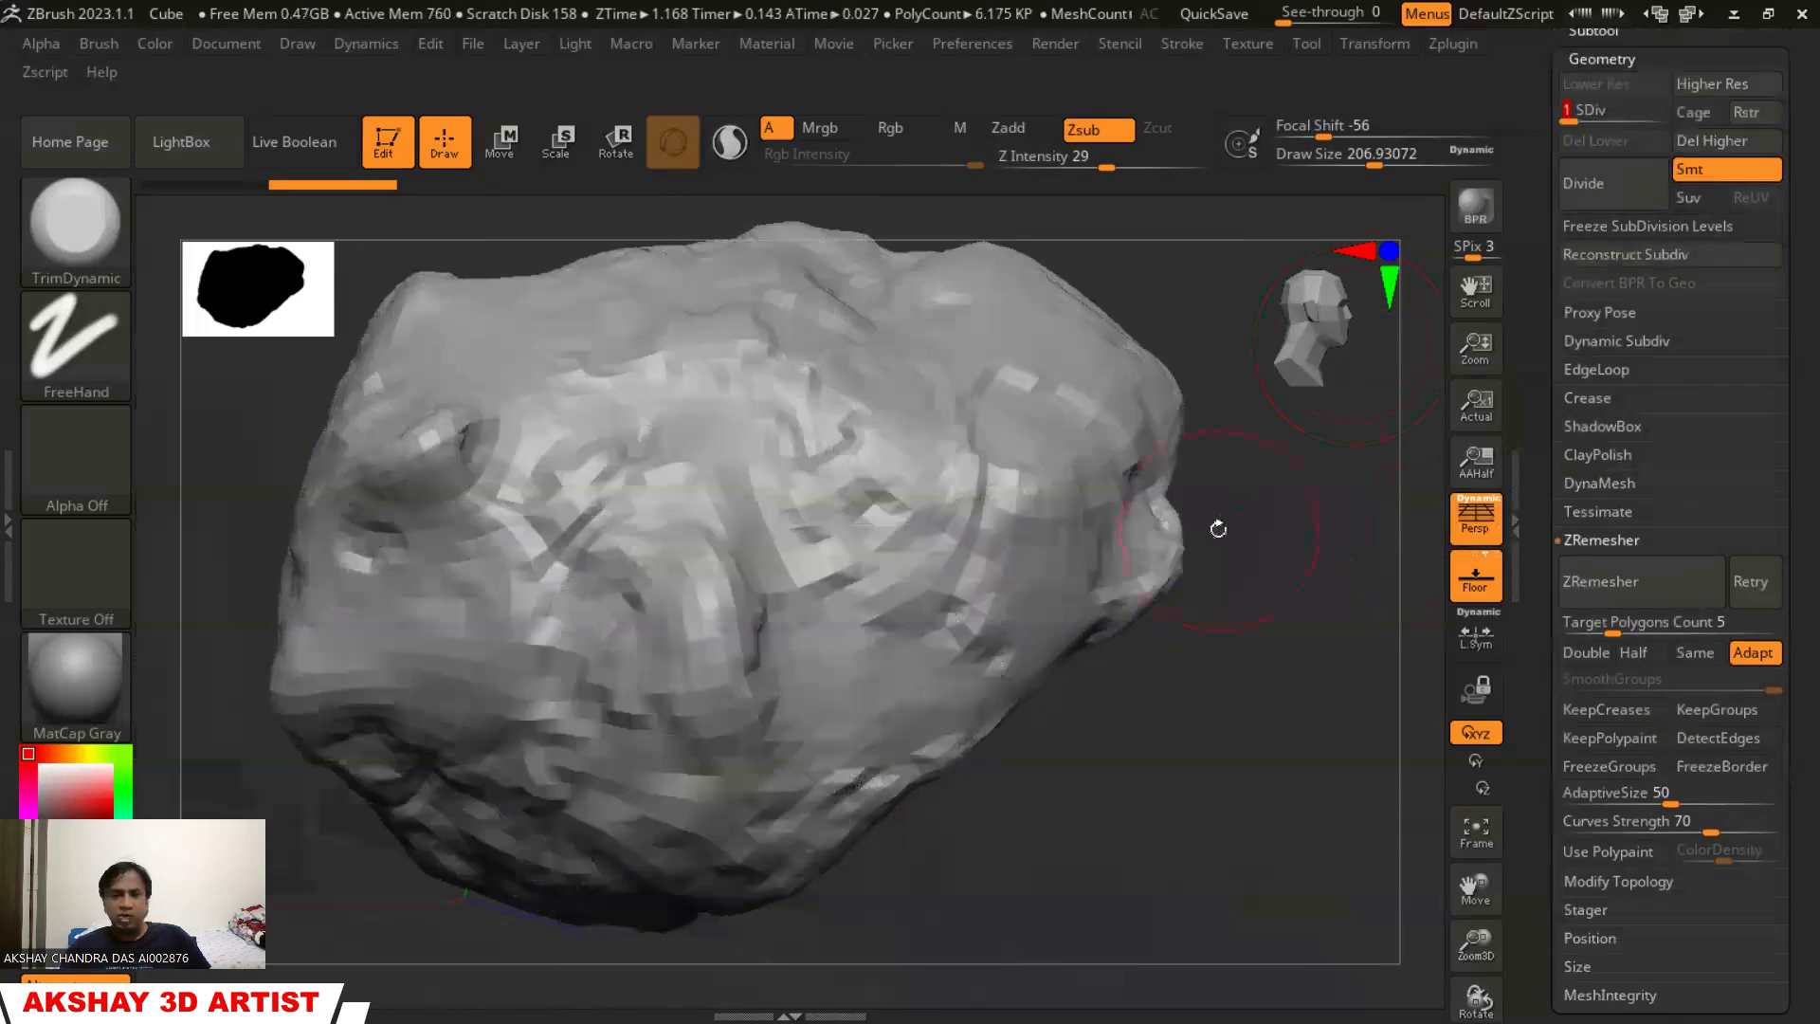
left_click_drag(1576, 115, 1674, 119)
mouse_move(1231, 640)
left_mouse_down()
mouse_move(1211, 711)
mouse_move(1255, 563)
mouse_move(1214, 455)
left_mouse_up()
left_click_drag(1171, 725, 1194, 569)
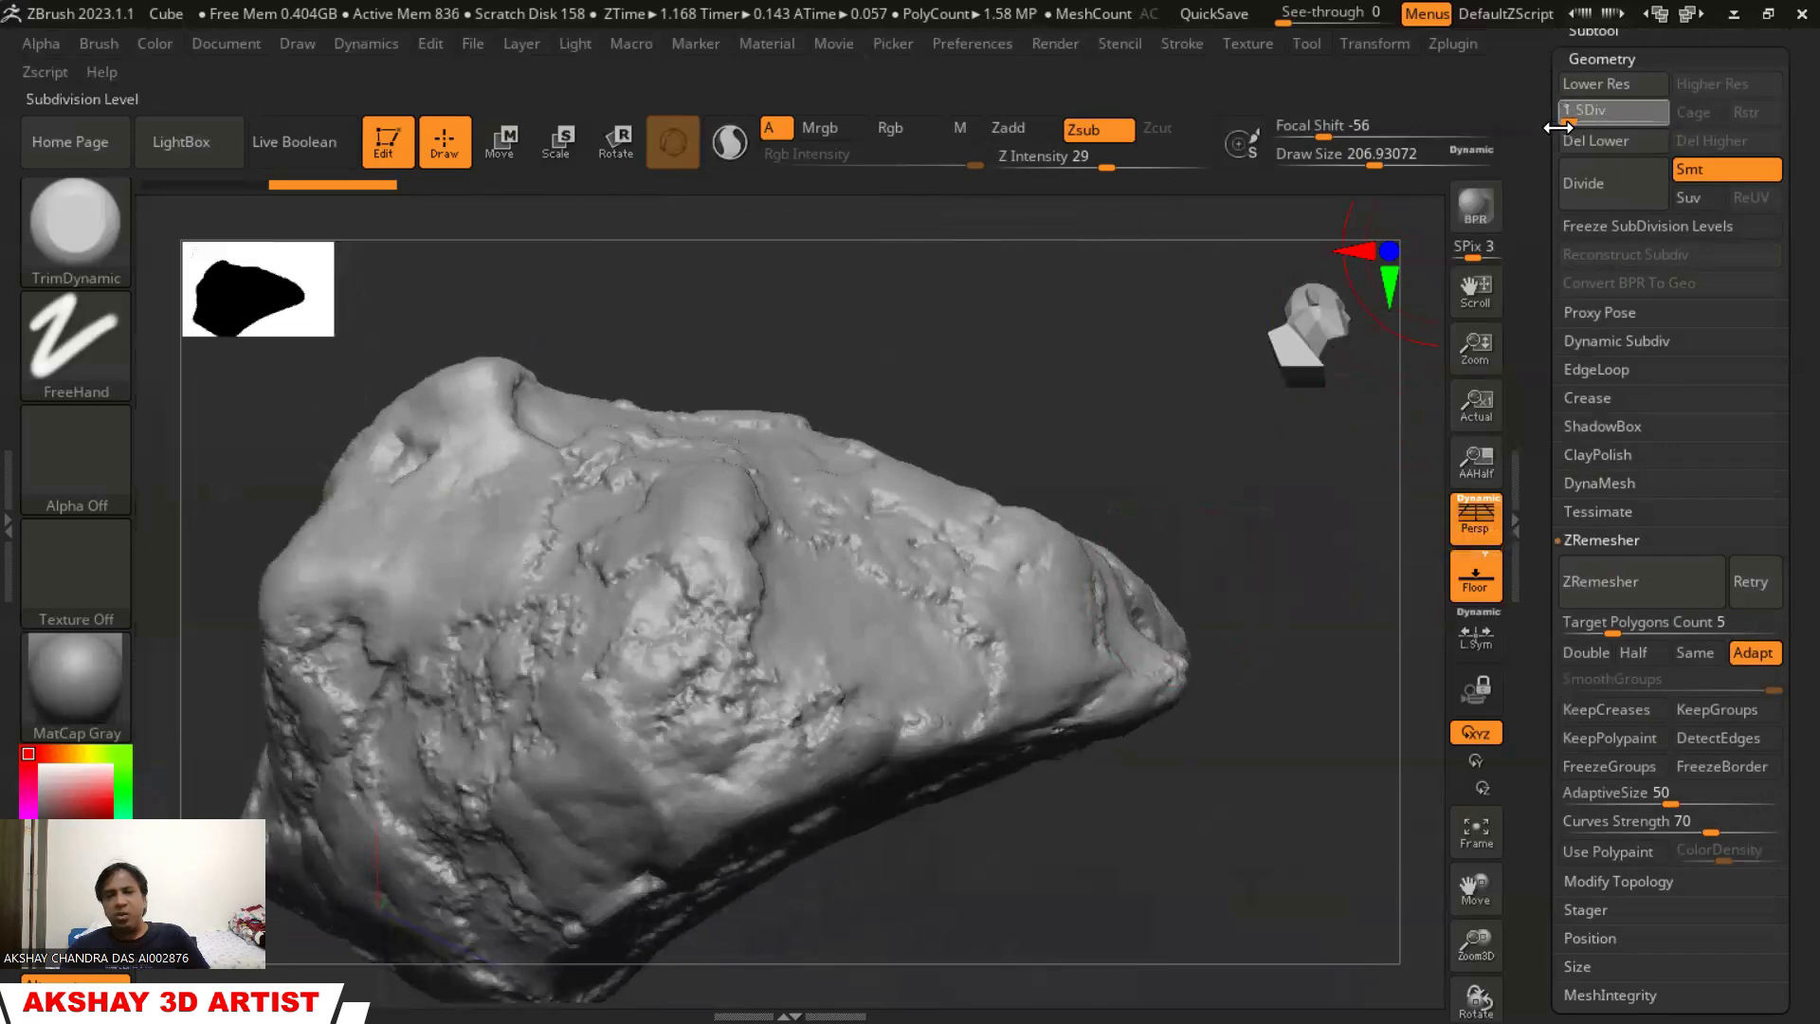
Set LowMesh to subdivision level 1 and examine its low-poly form from different angles
left_click(1560, 121)
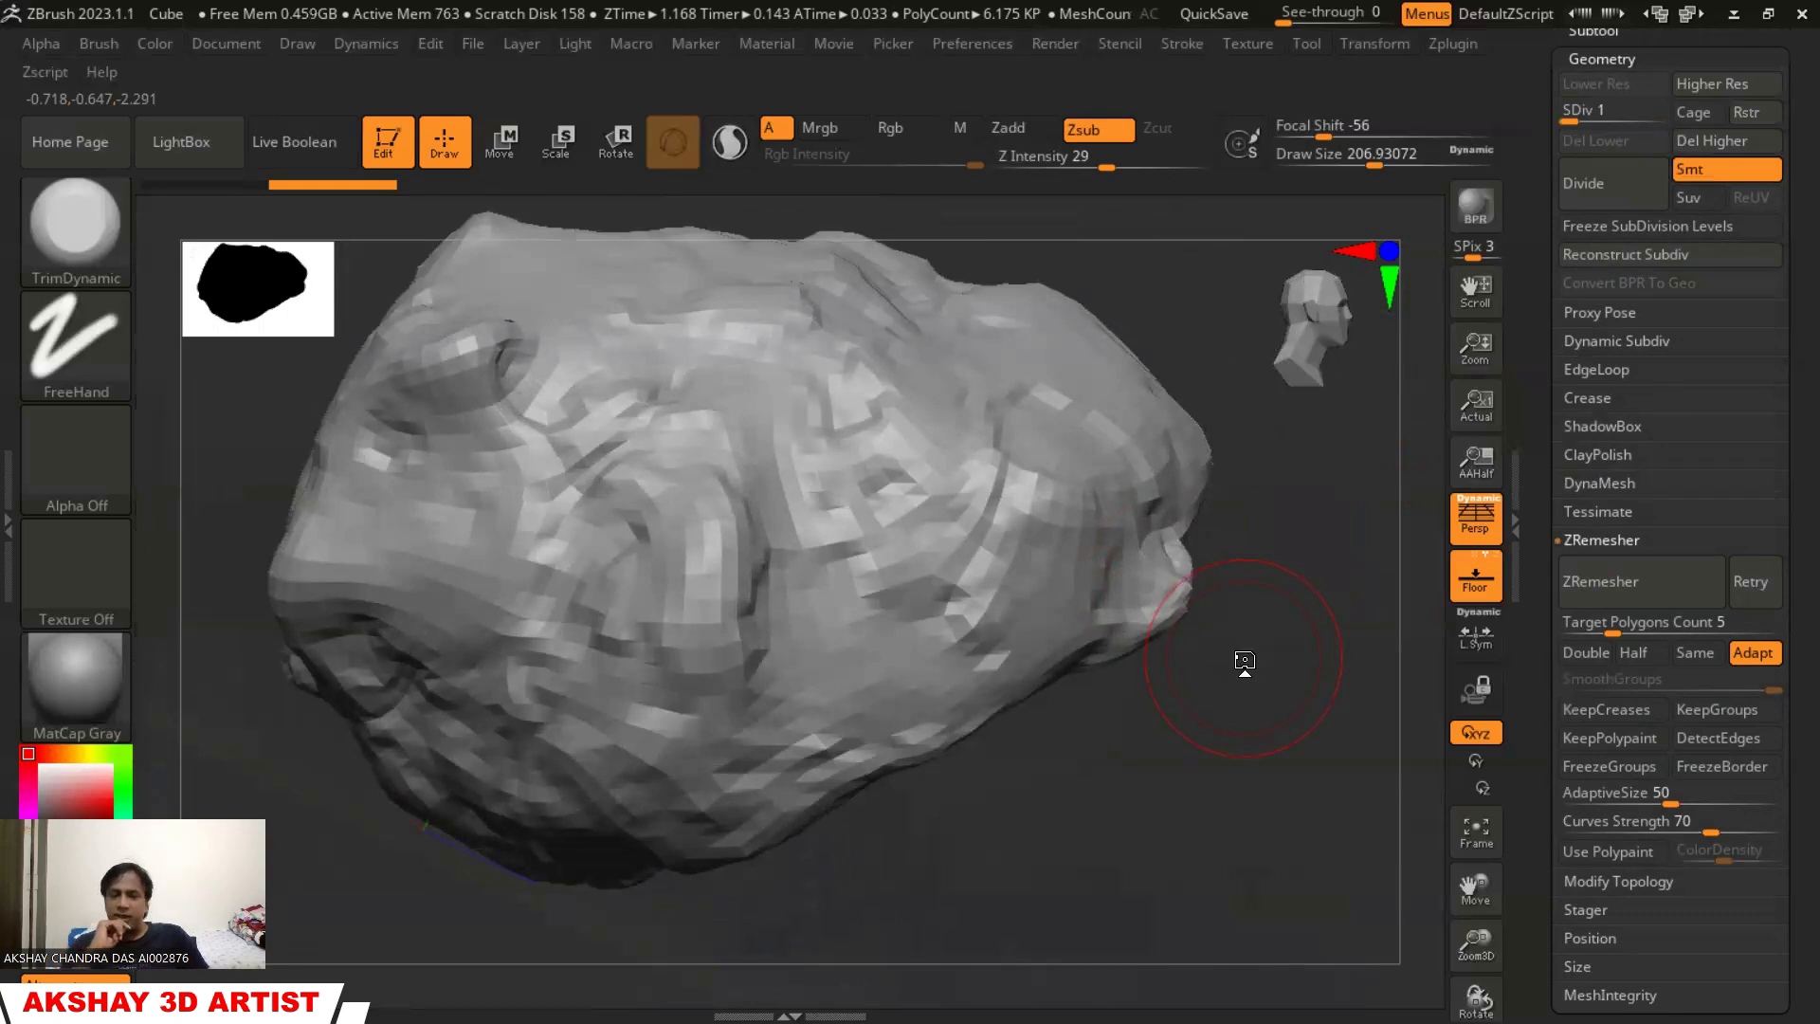
left_click_drag(1203, 719, 1206, 657)
left_click_drag(1781, 419, 1667, 439)
left_click_drag(1213, 455, 1198, 438)
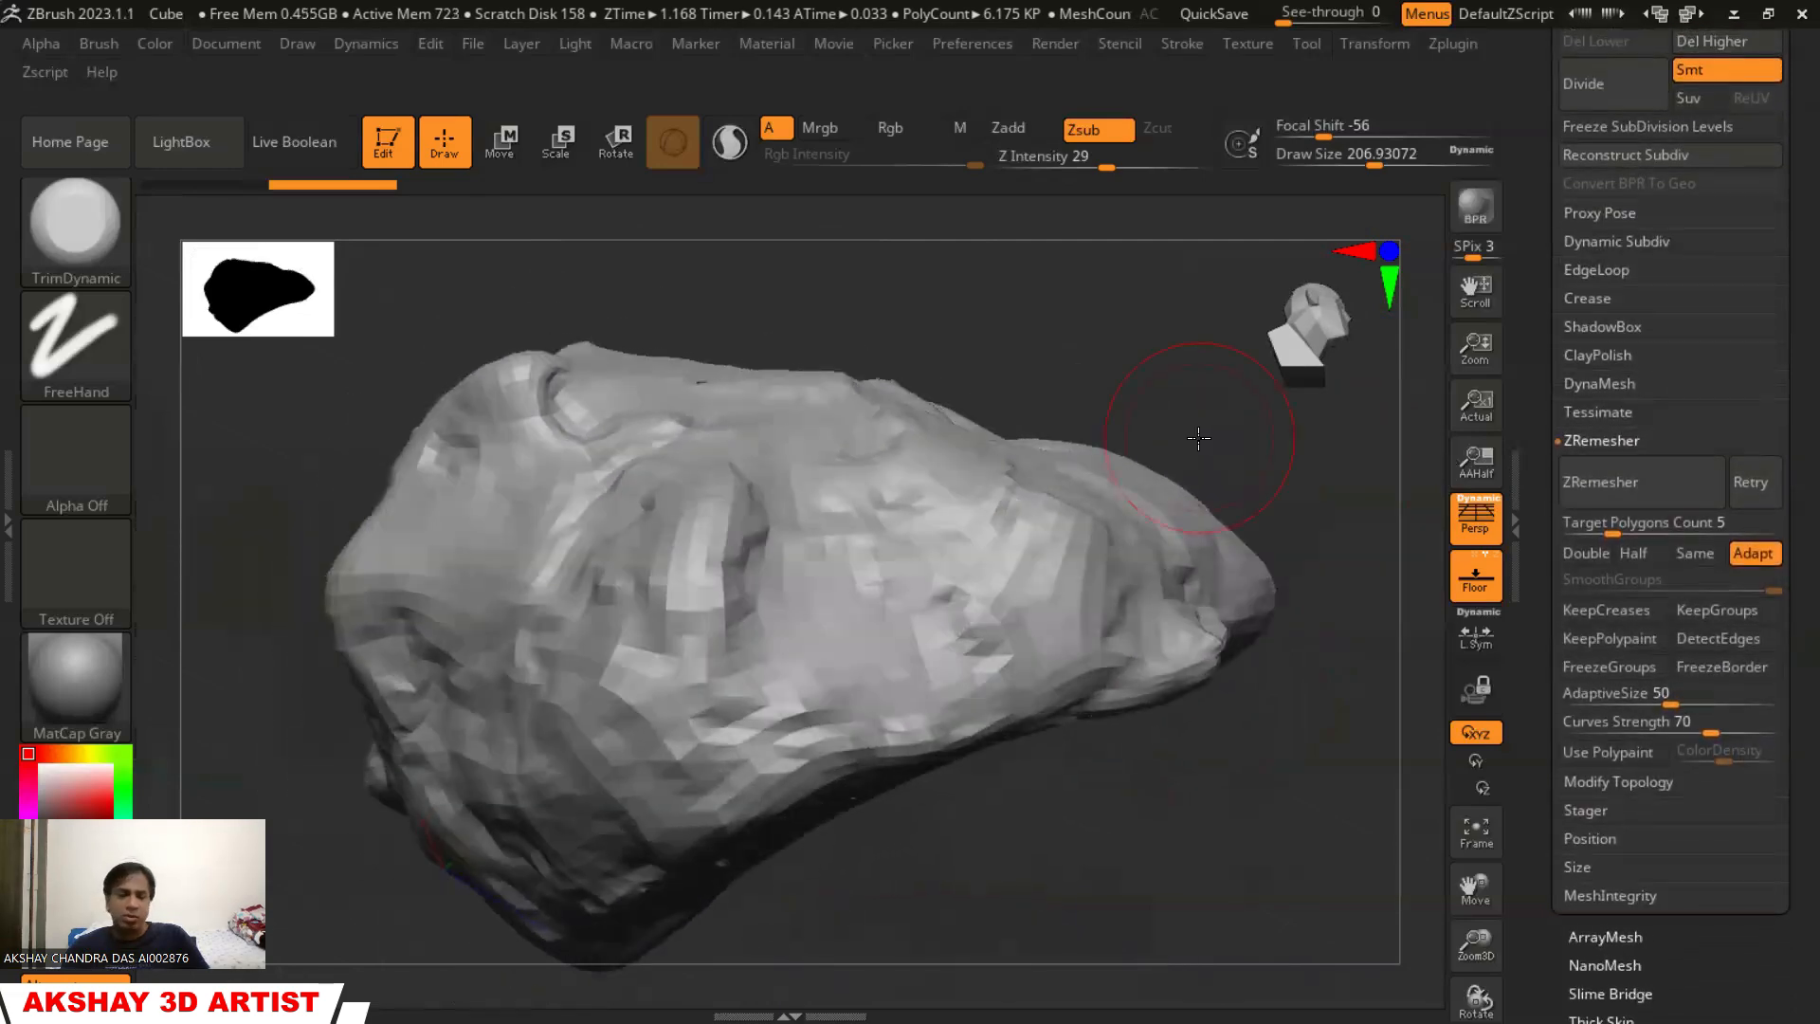
left_click_drag(1781, 377, 1781, 523)
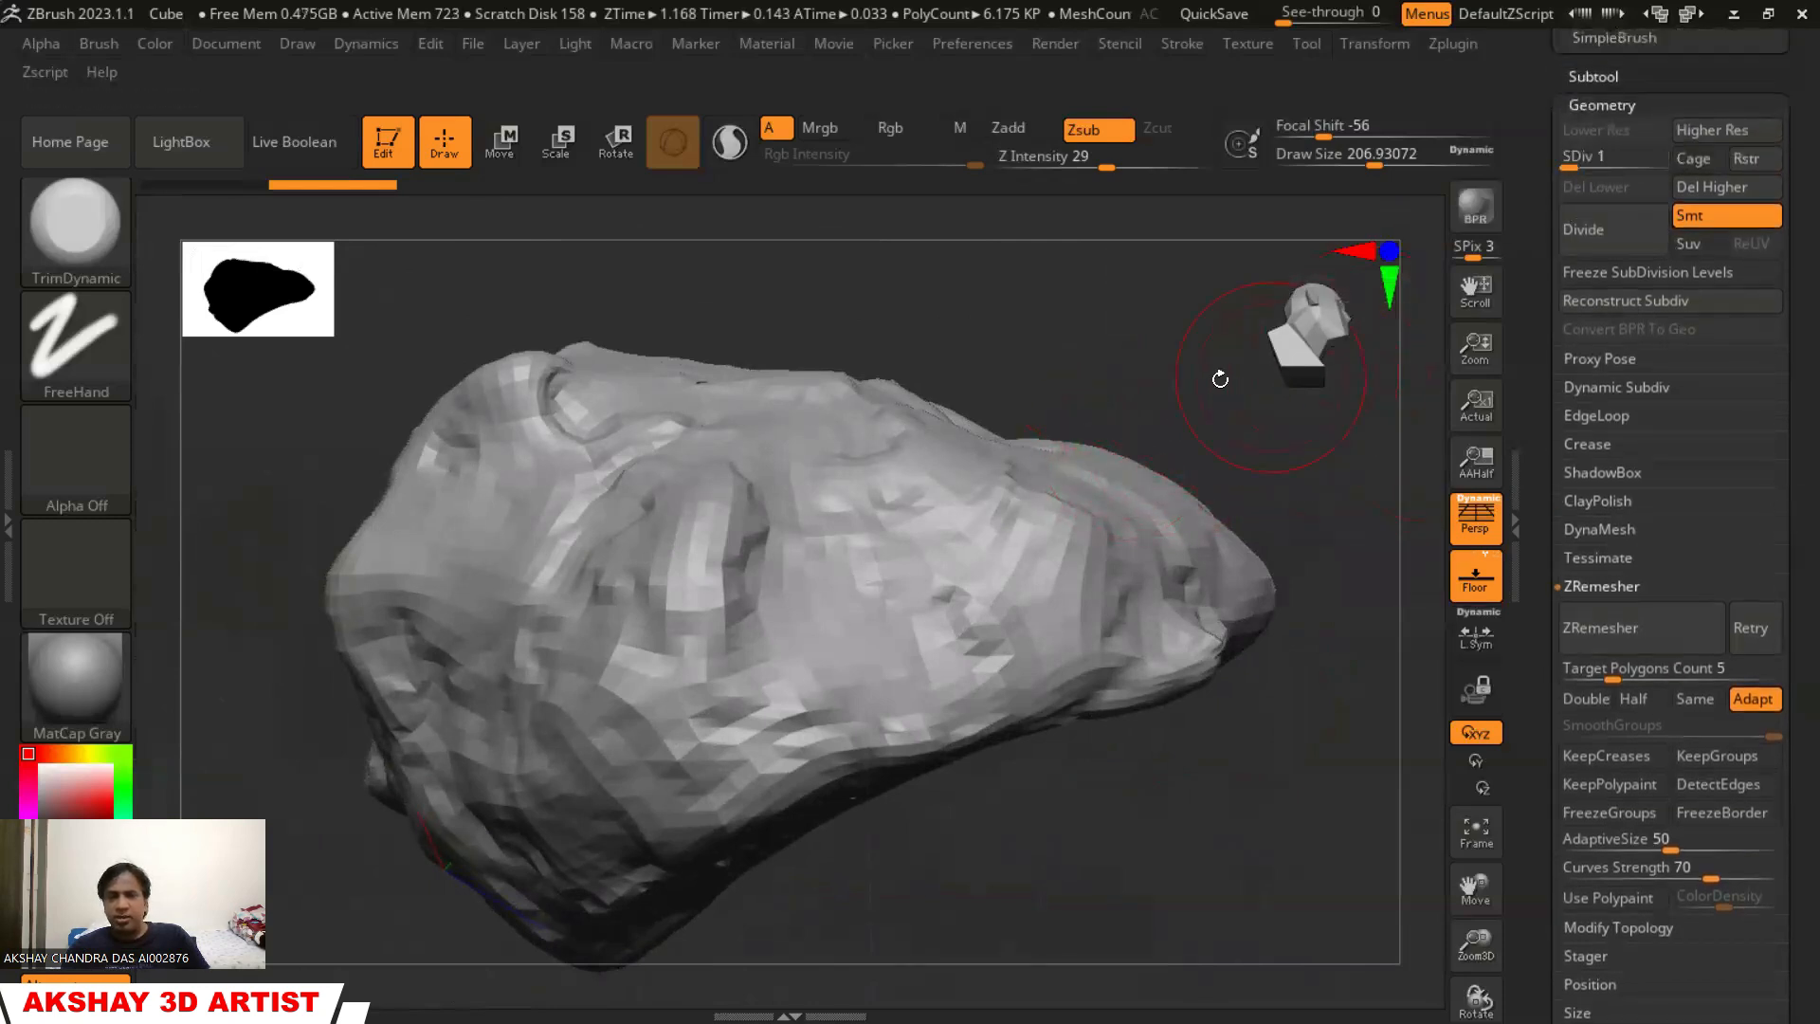
Unwrap LowMesh at subdivision level 1 using UV Master with symmetry enabled
left_click_drag(1185, 374, 1181, 384)
left_click(1453, 44)
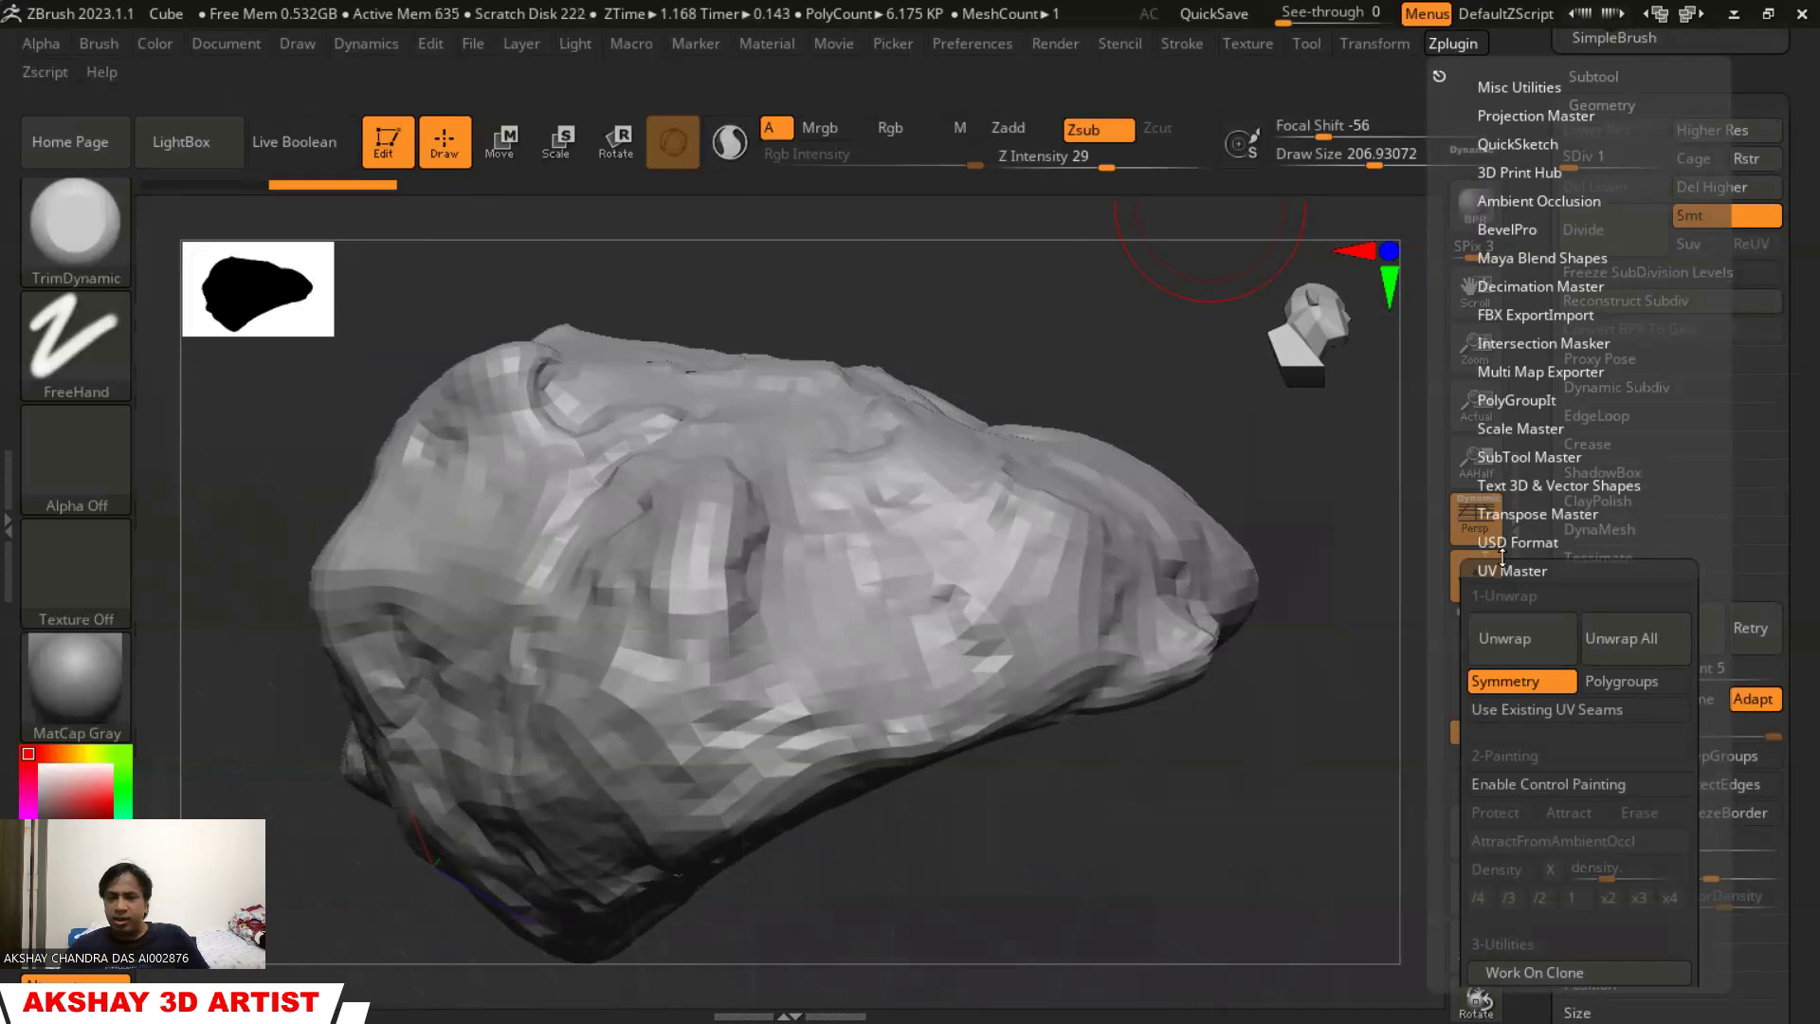
left_click(1503, 640)
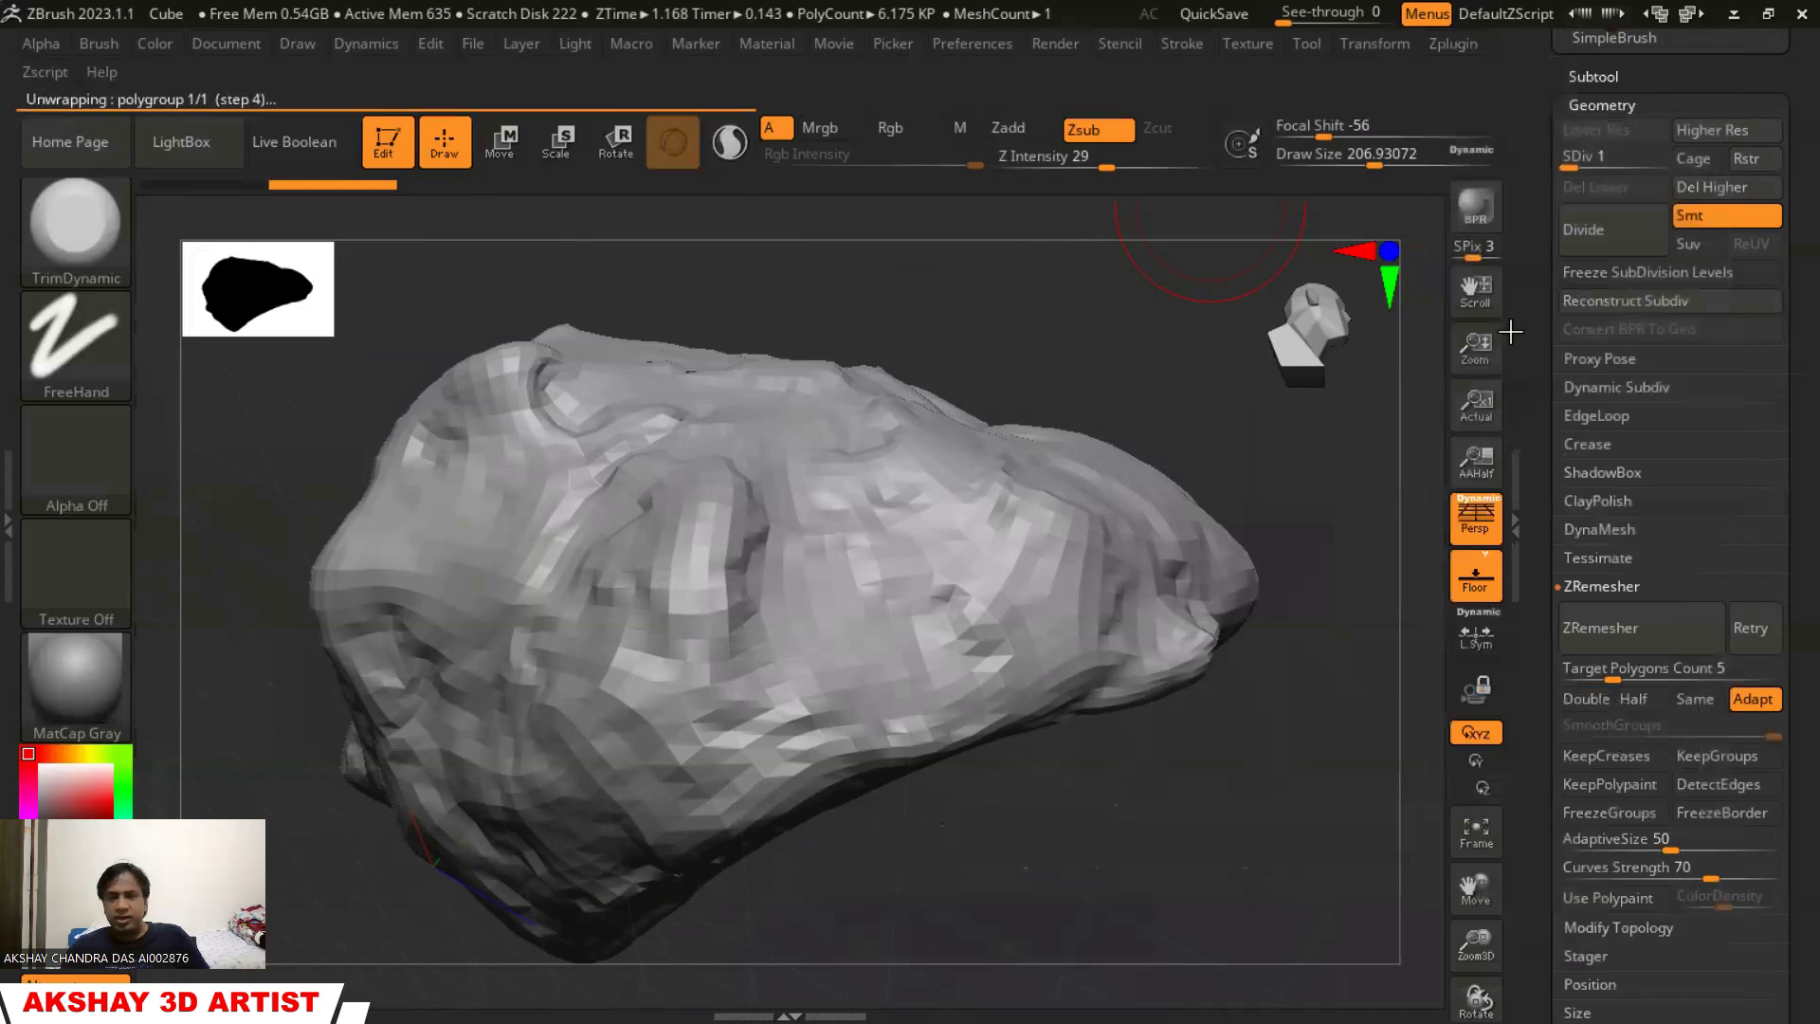
Morph LowMesh into its flat UV layout to inspect the unwrap, then restore the 3D form
scroll(1794, 603, "down", 10)
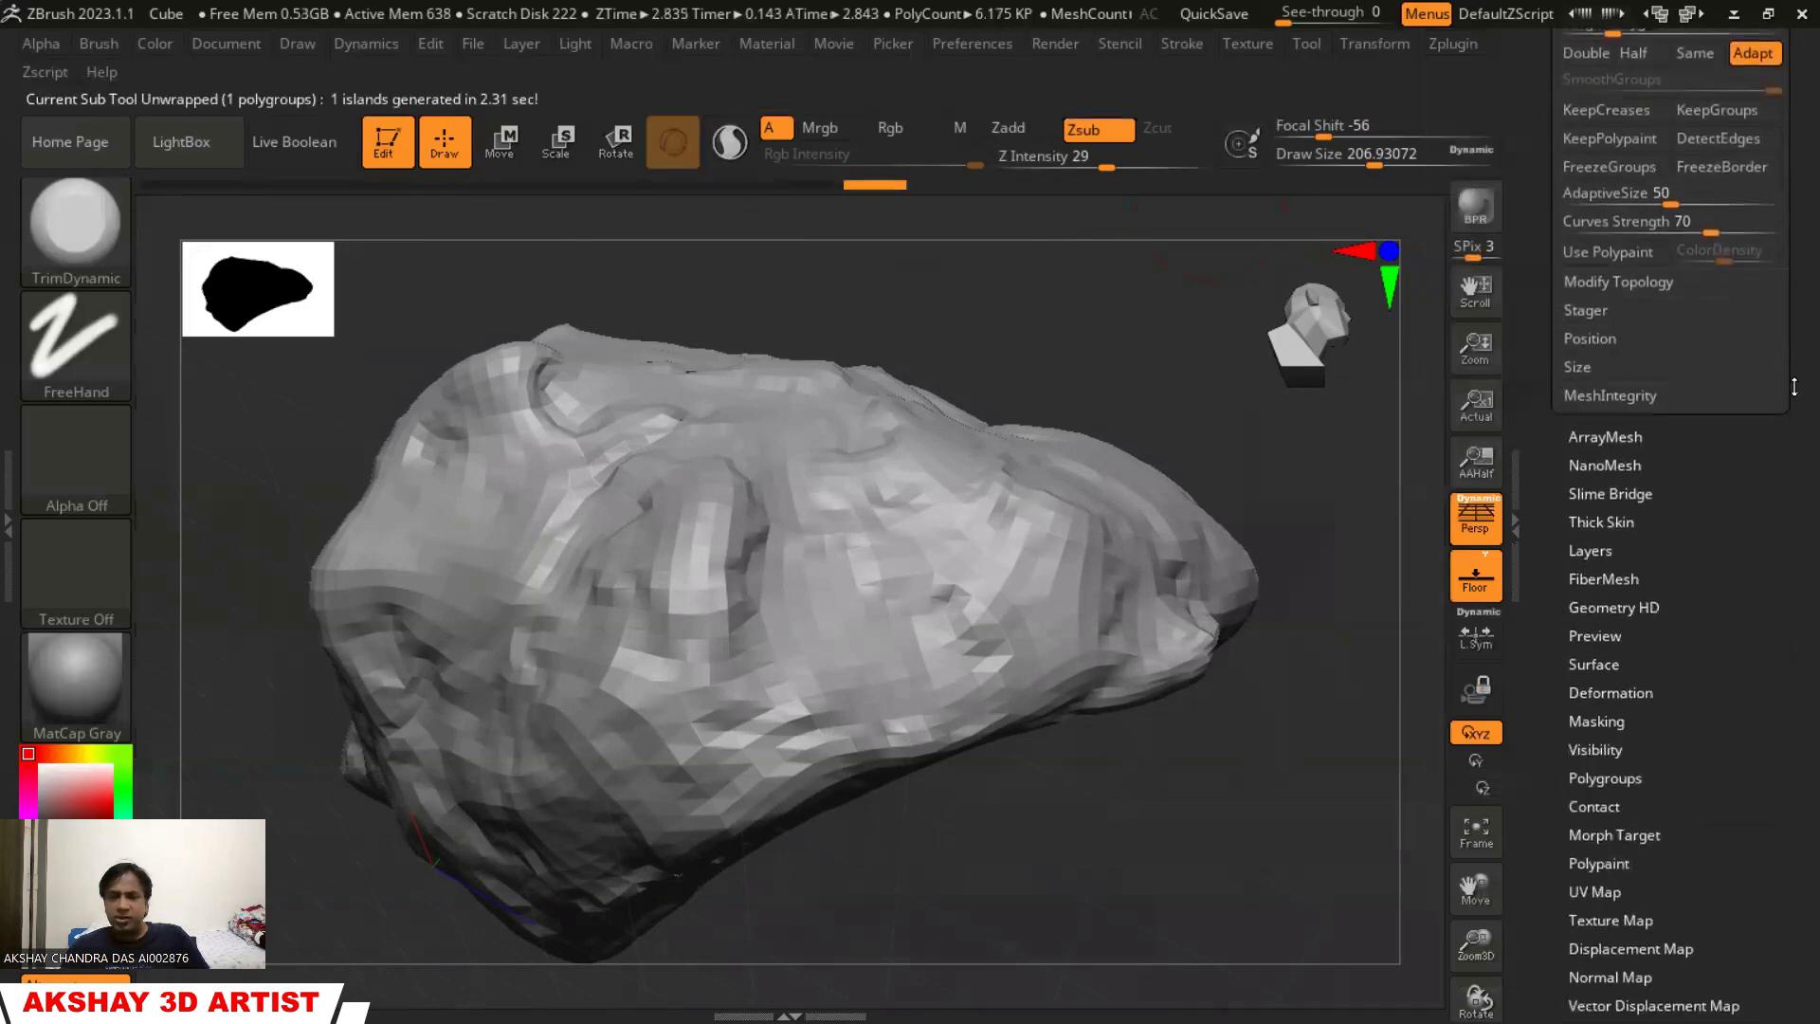
scroll(1795, 368, "down", 1)
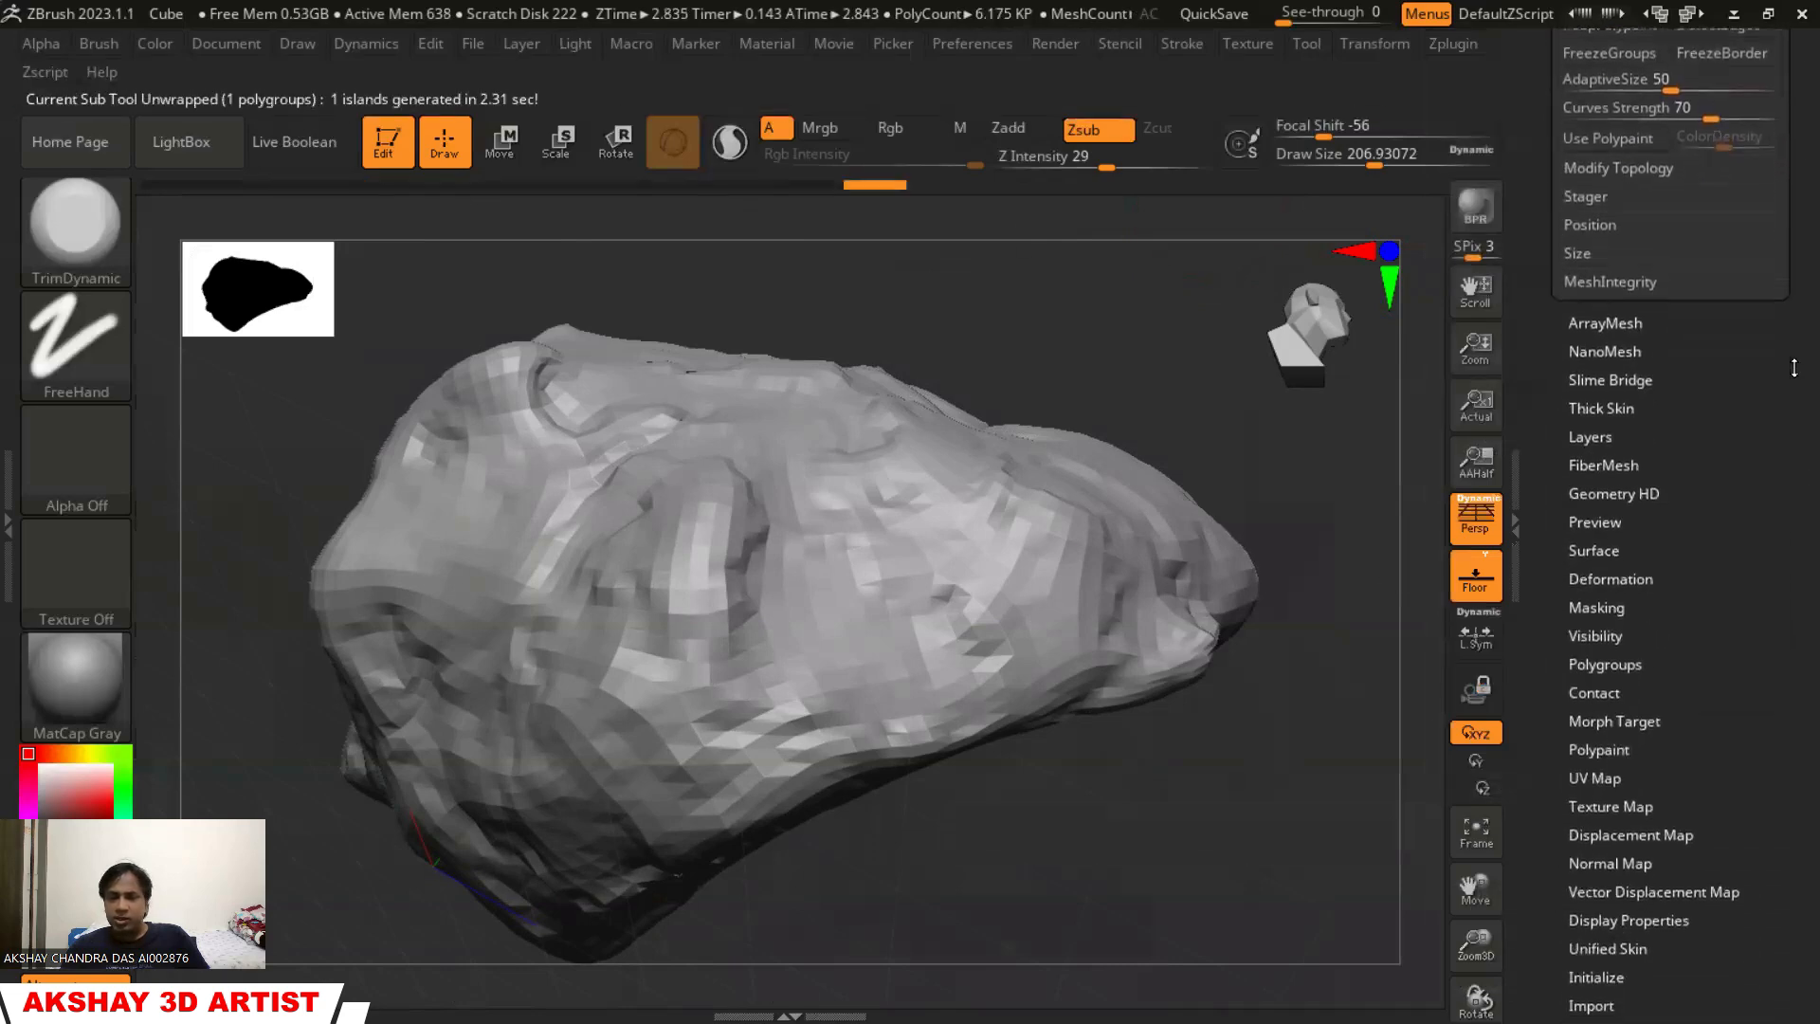
left_click(1594, 778)
left_click(1598, 541)
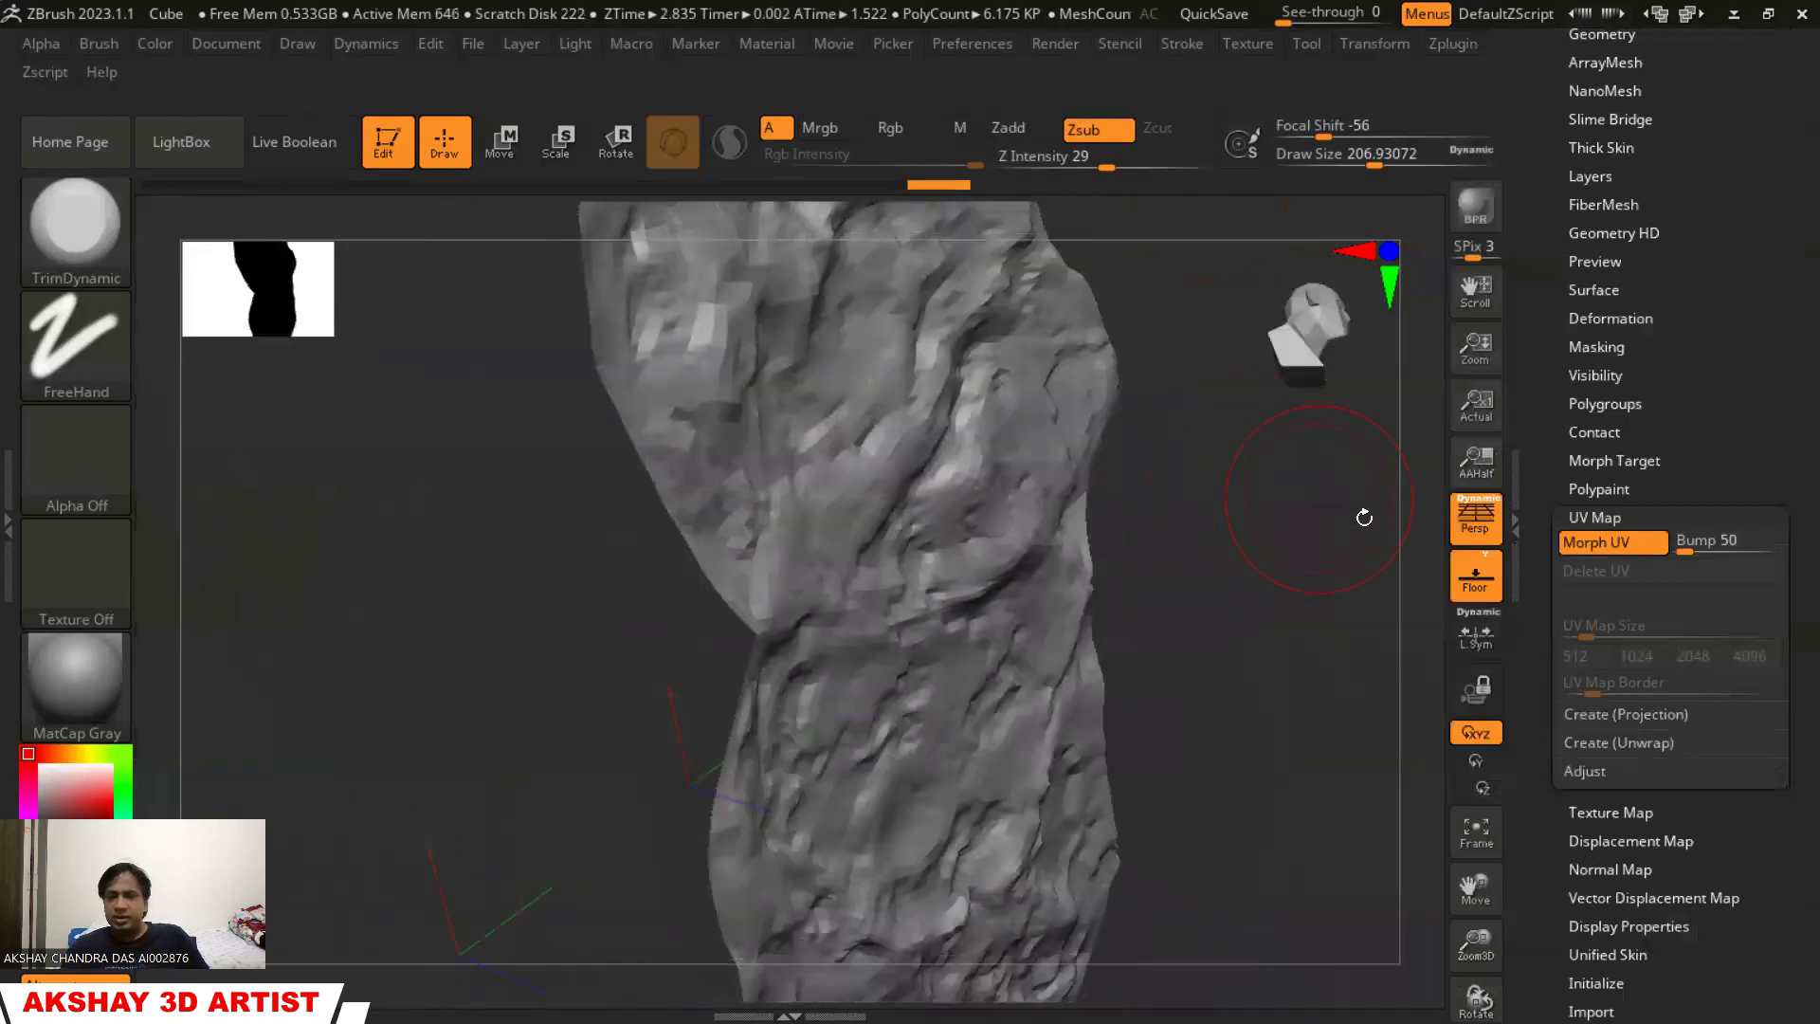
left_click(1590, 540)
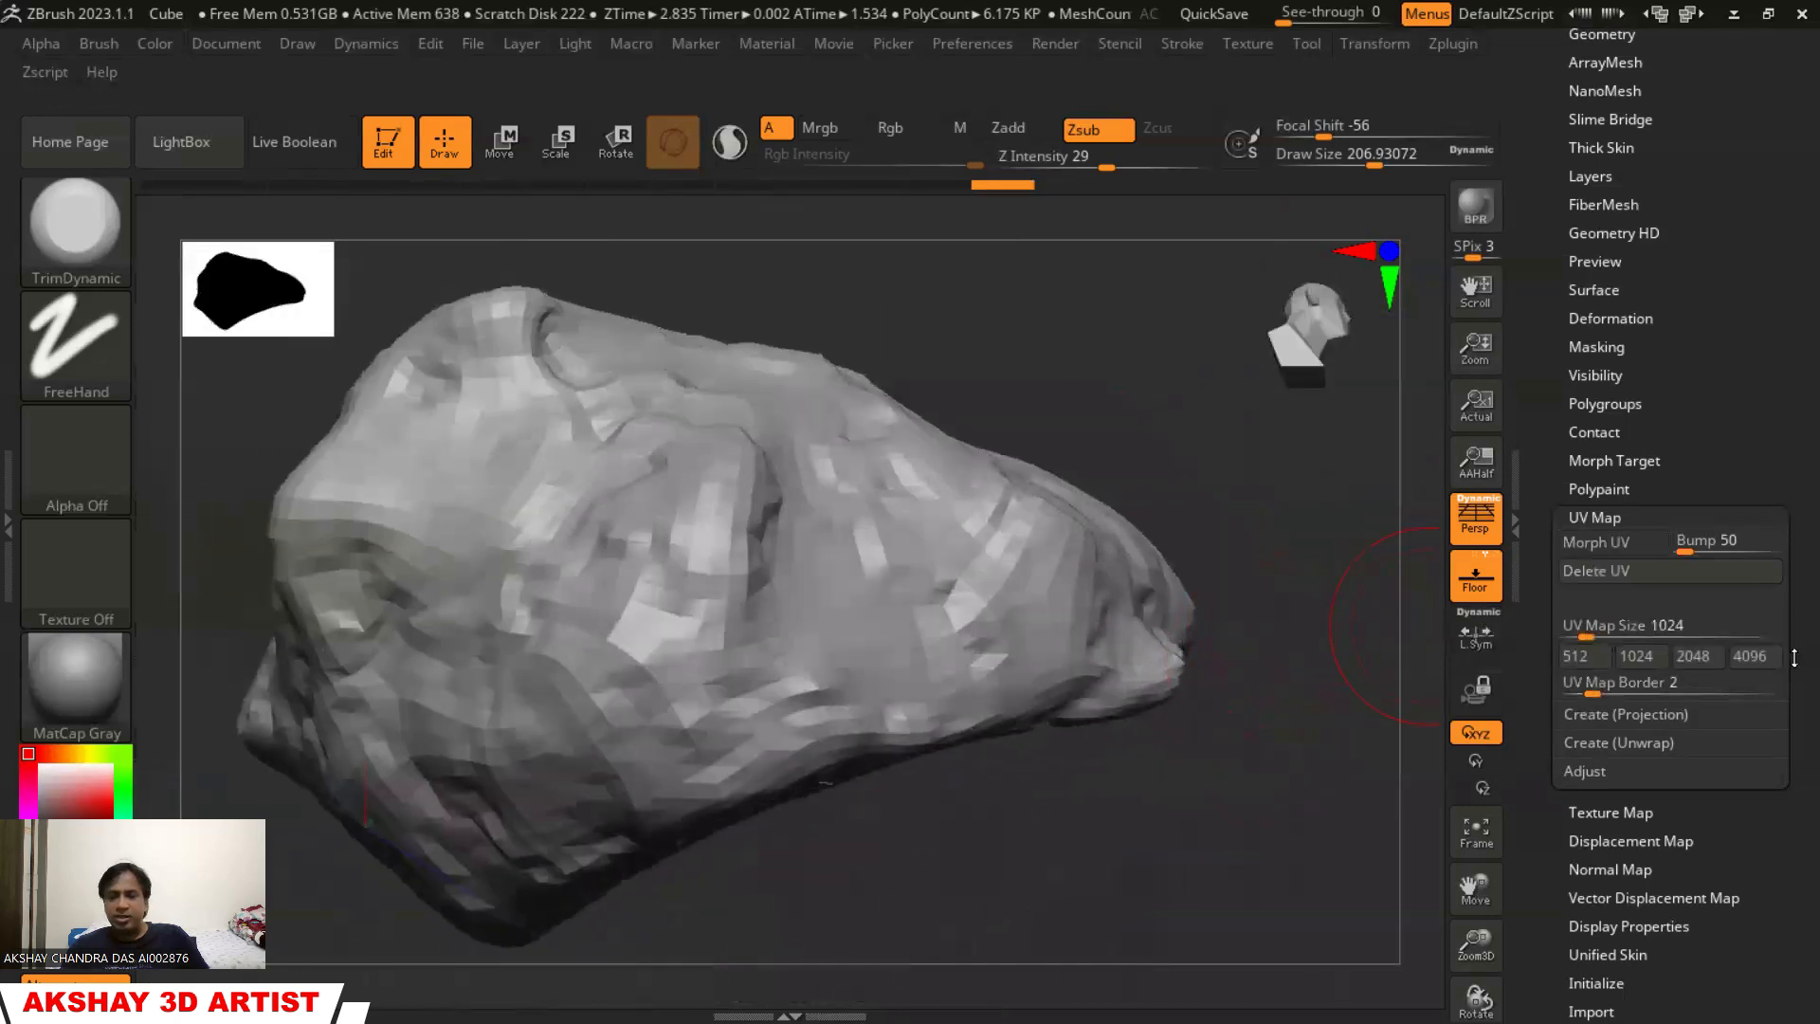
Create a displacement map for LowMesh with SmoothUV on and clone it to the alpha palette
scroll(1795, 656, "down", 5)
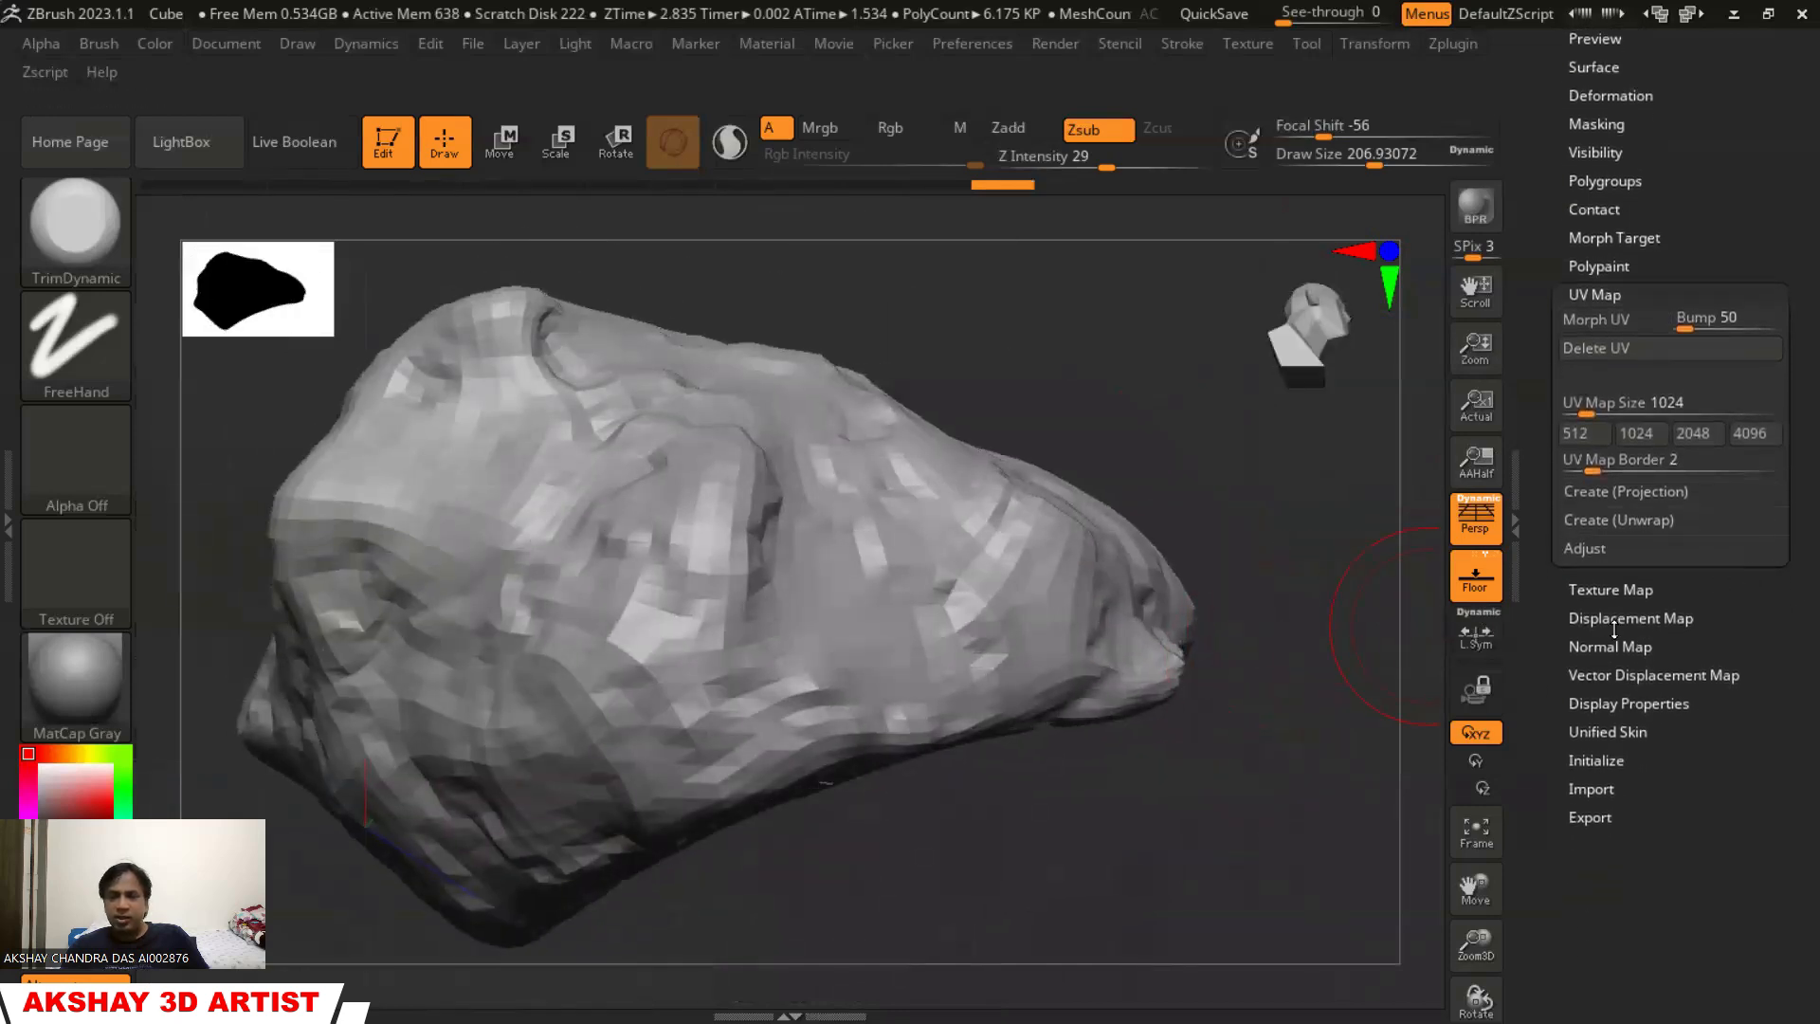
left_click(1609, 621)
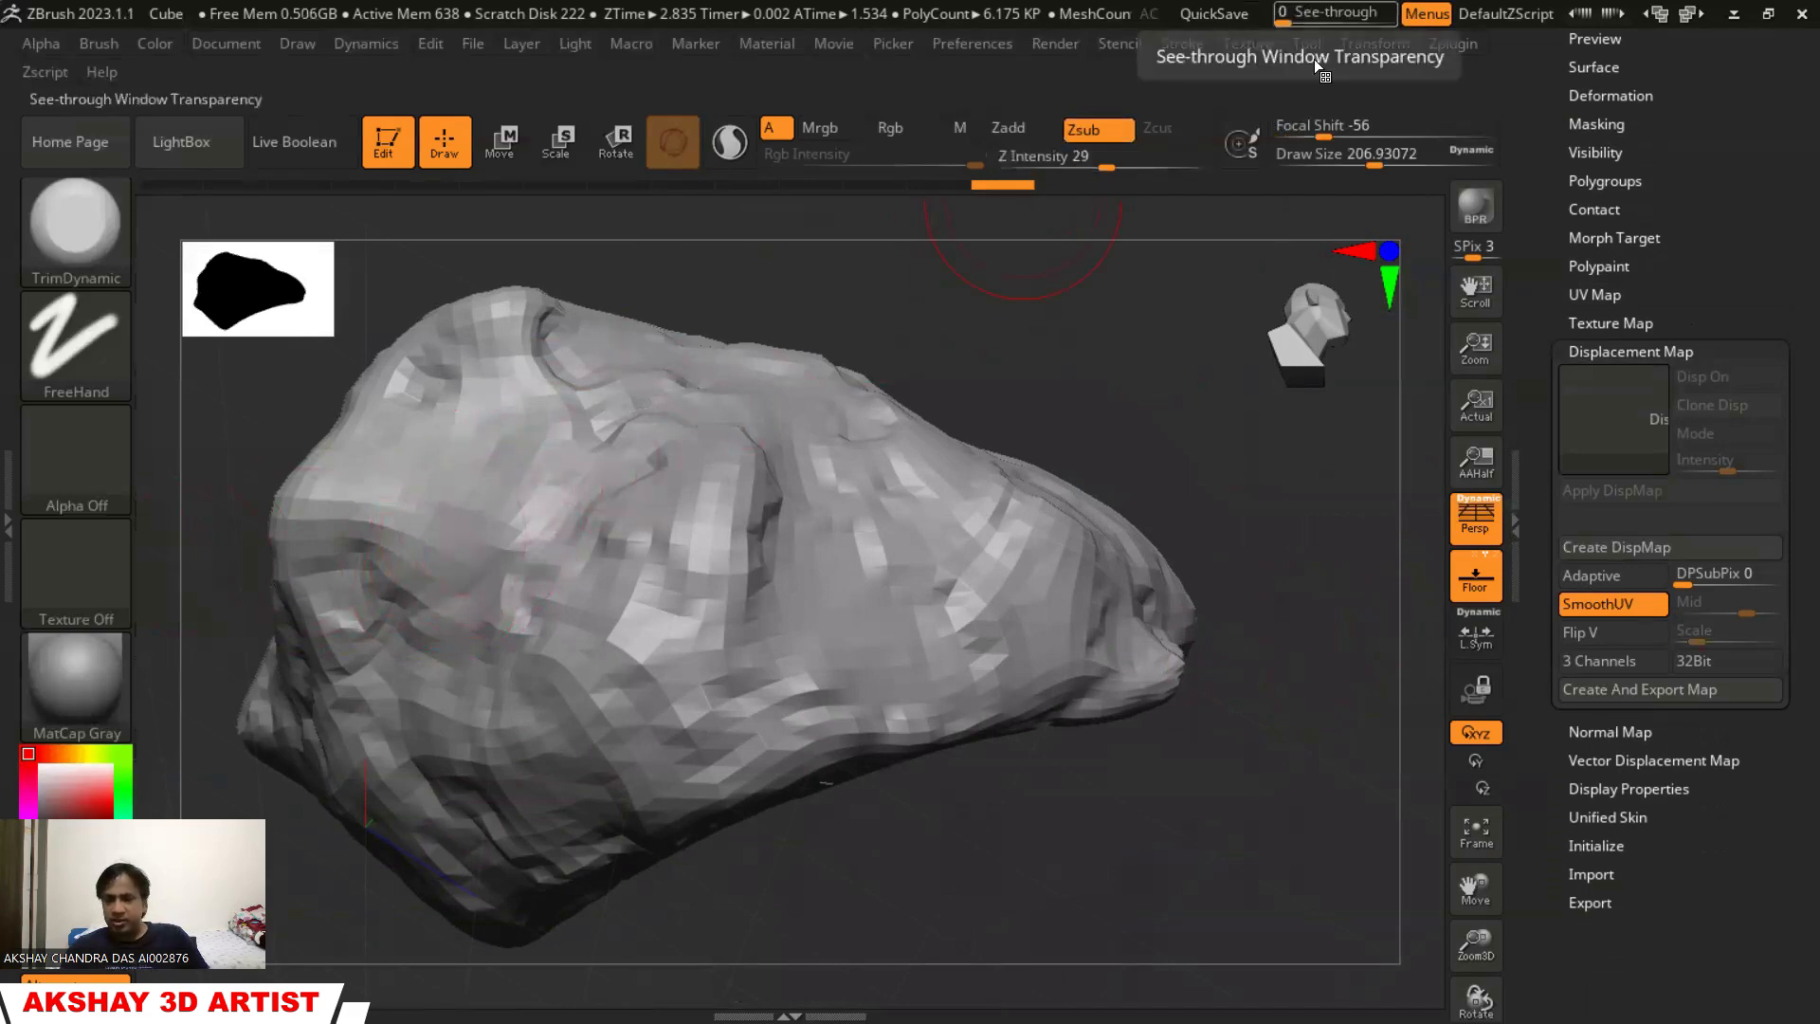
left_click(1640, 544)
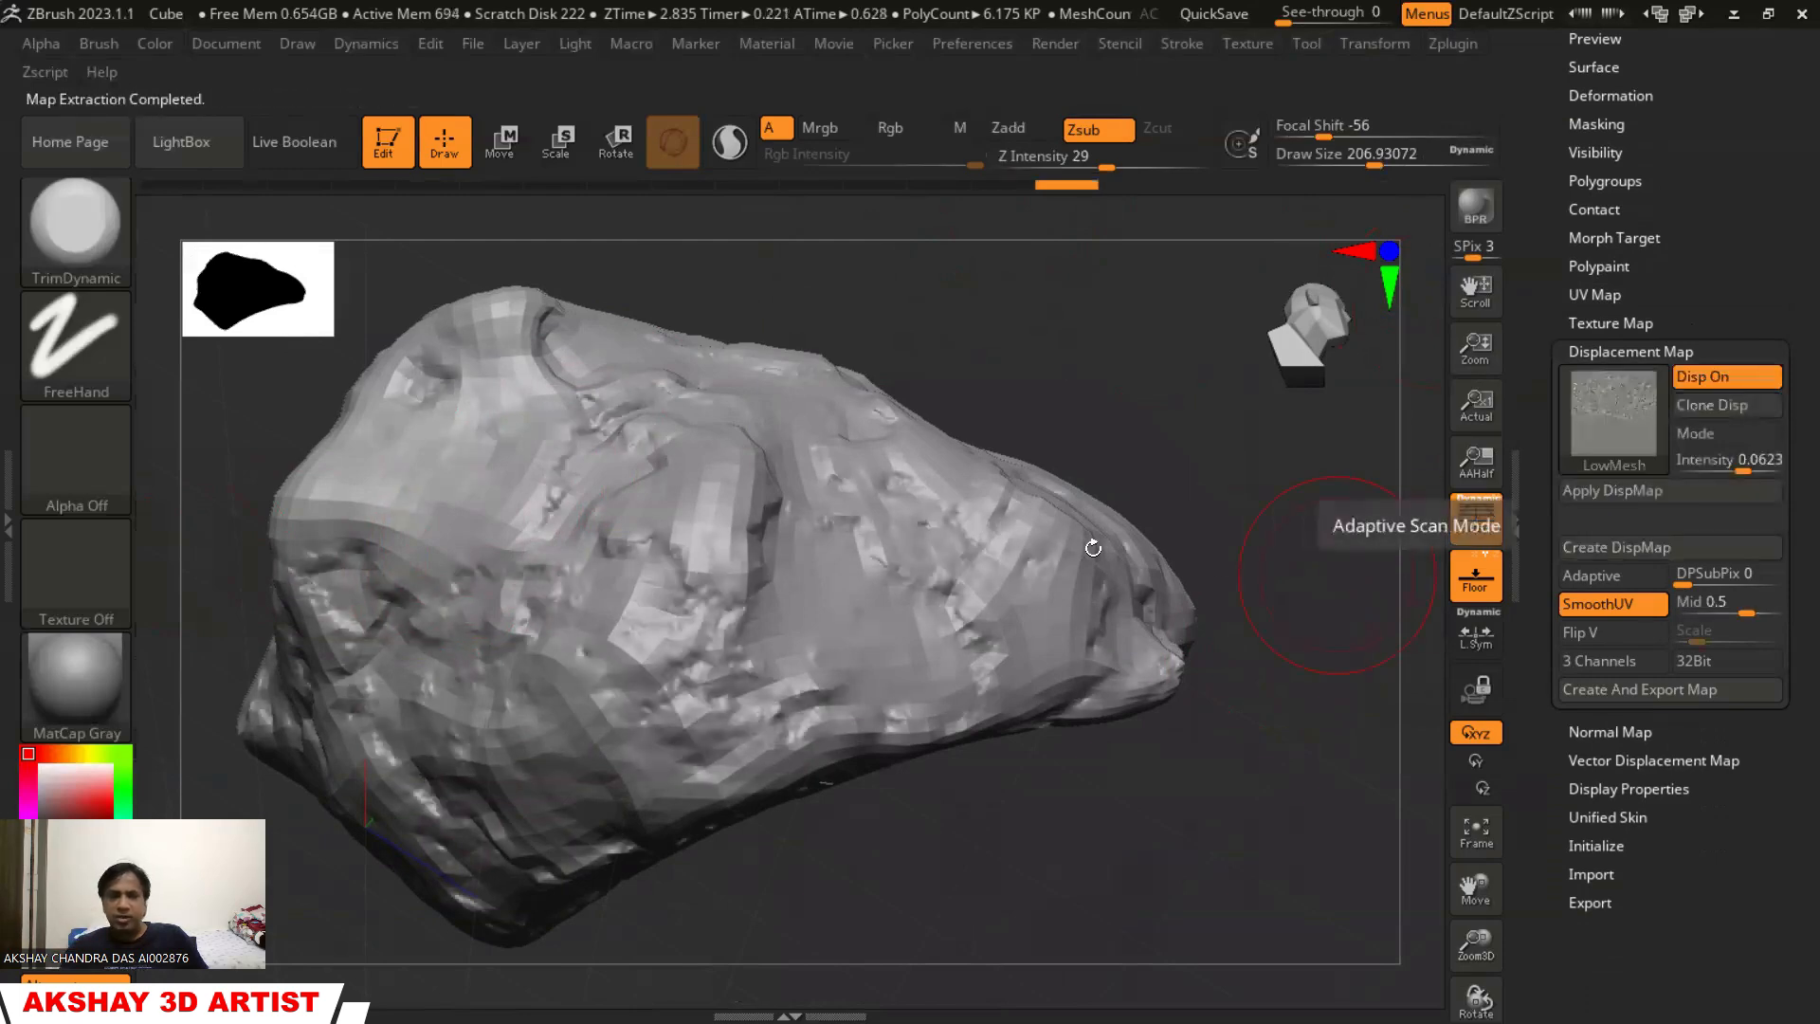
left_click_drag(1166, 760, 1223, 607)
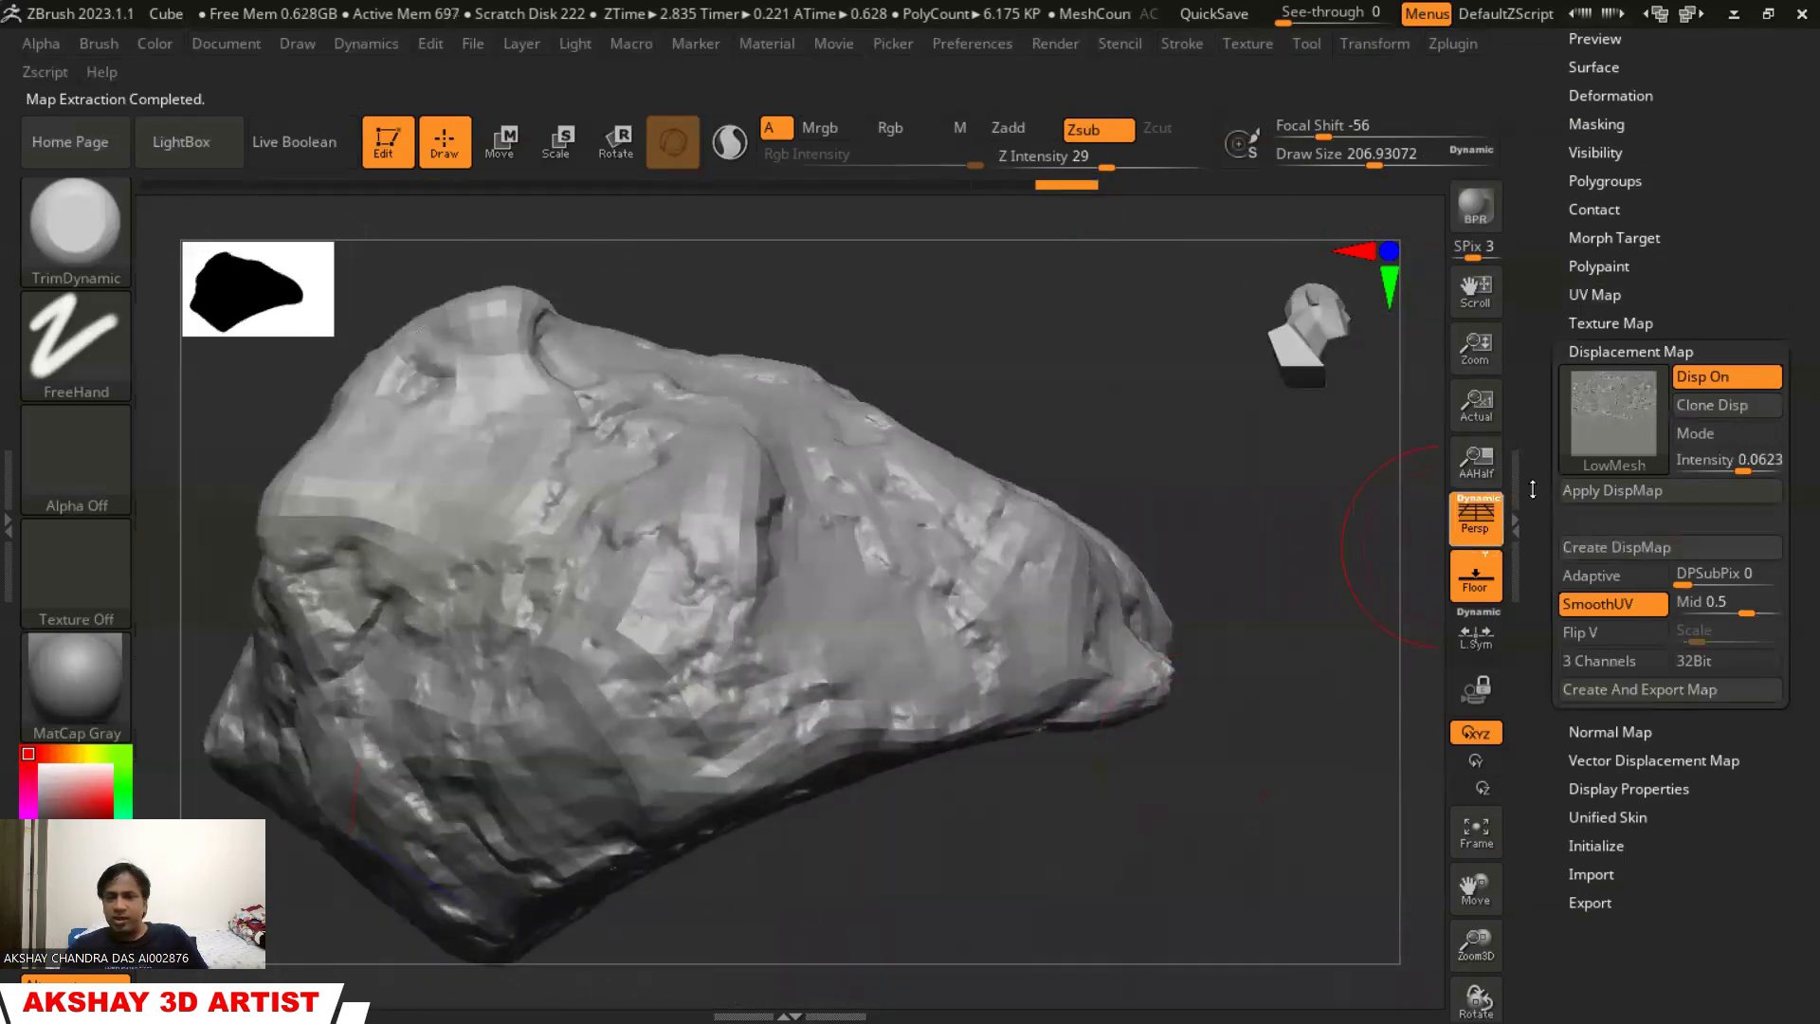
left_click(1719, 406)
mouse_move(80, 446)
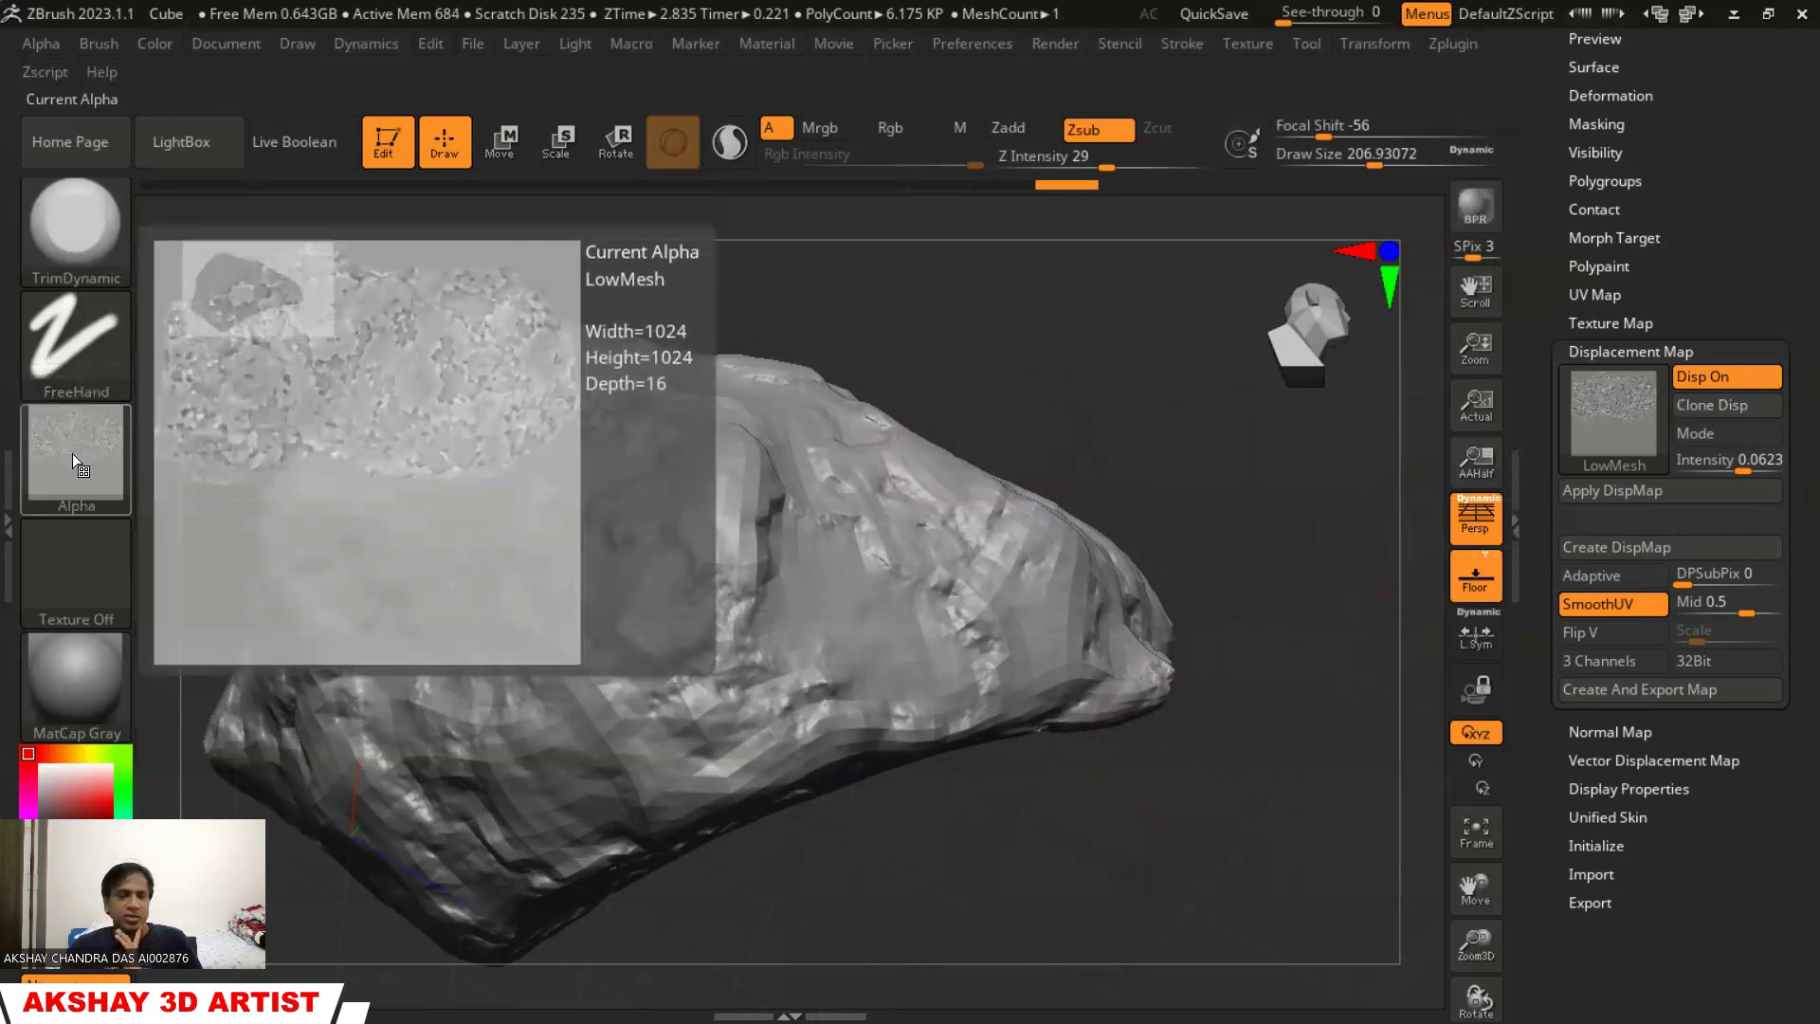
Flip the LowMesh displacement alpha vertically and start exporting it, browsing to the ZBRUSH folder on drive D
left_click(34, 46)
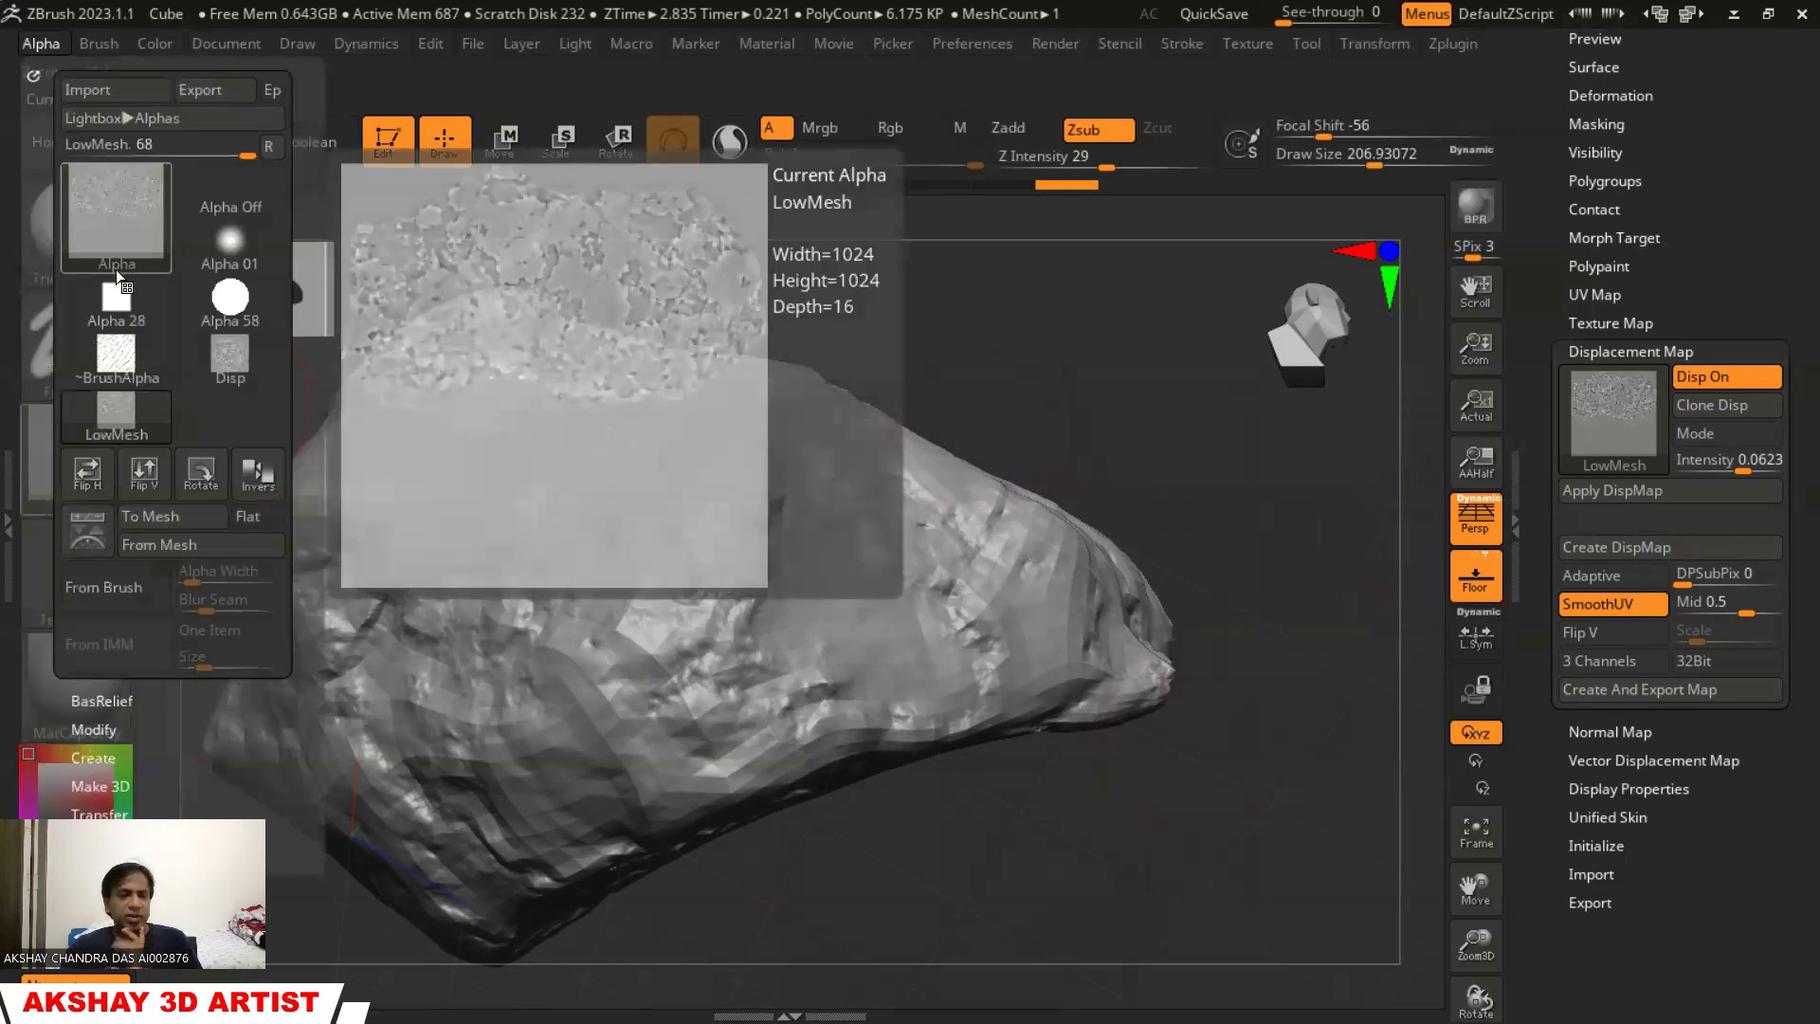
mouse_move(116, 295)
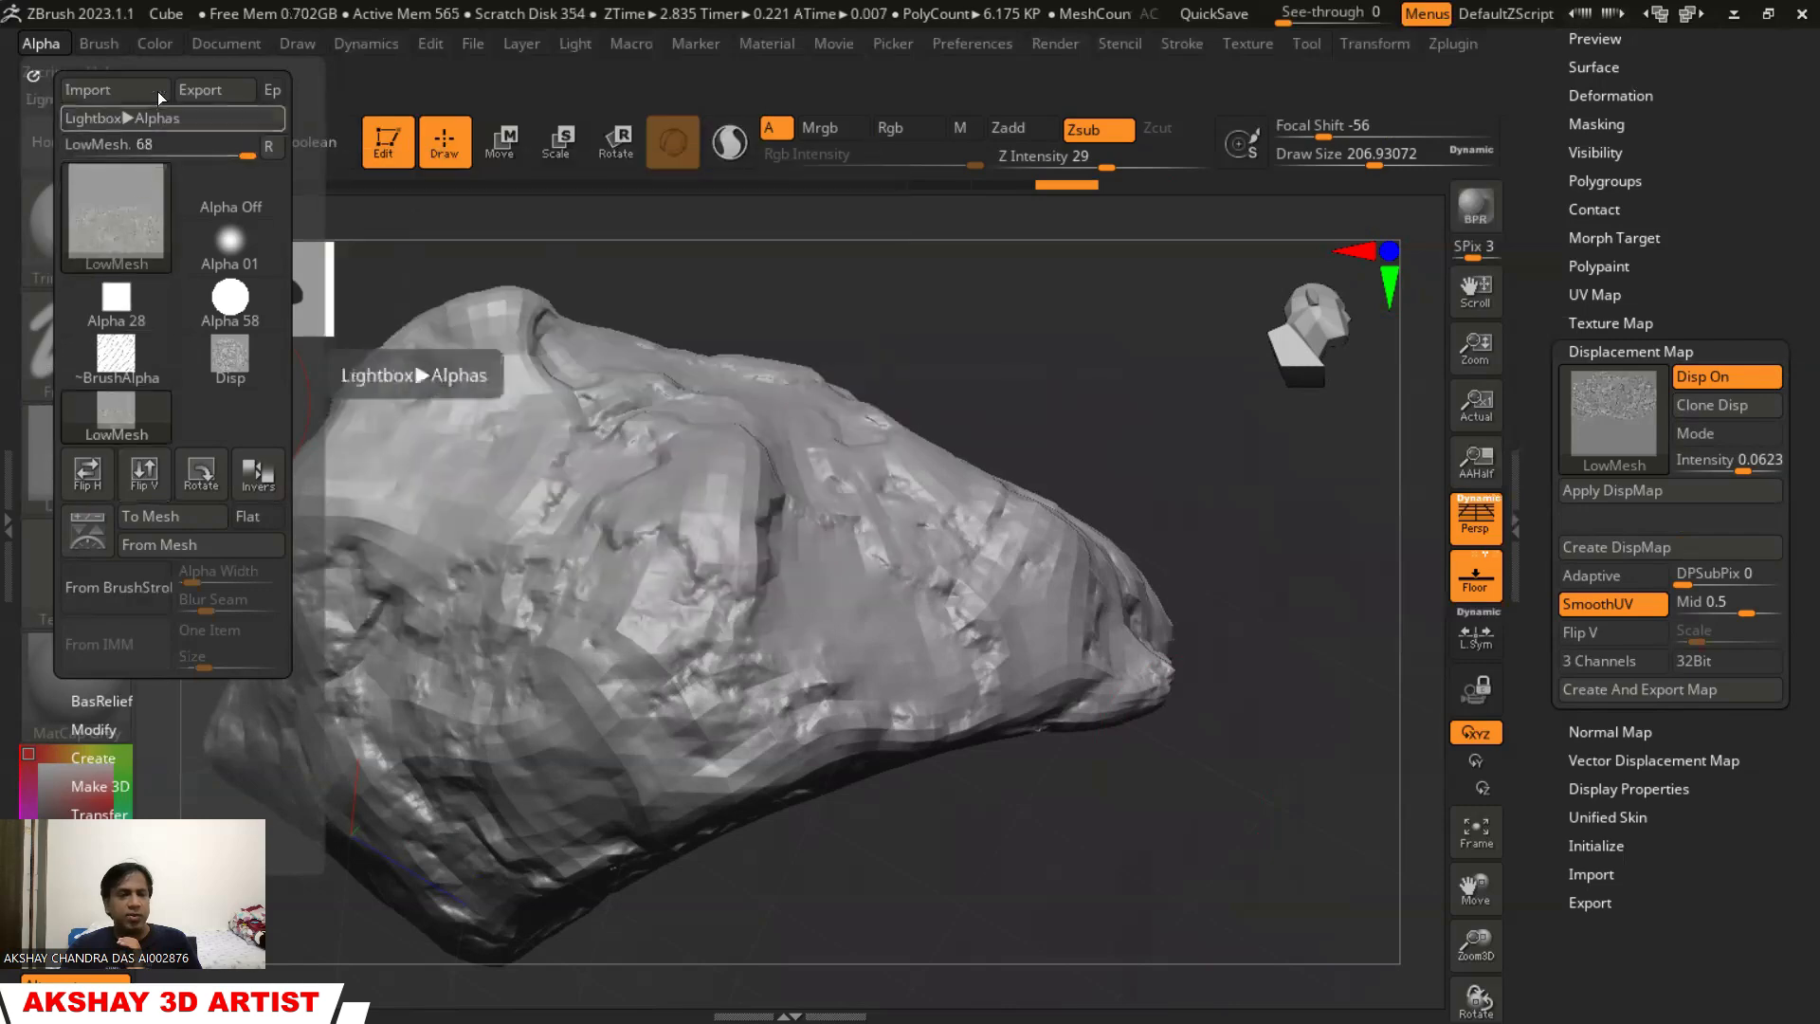
left_click(189, 91)
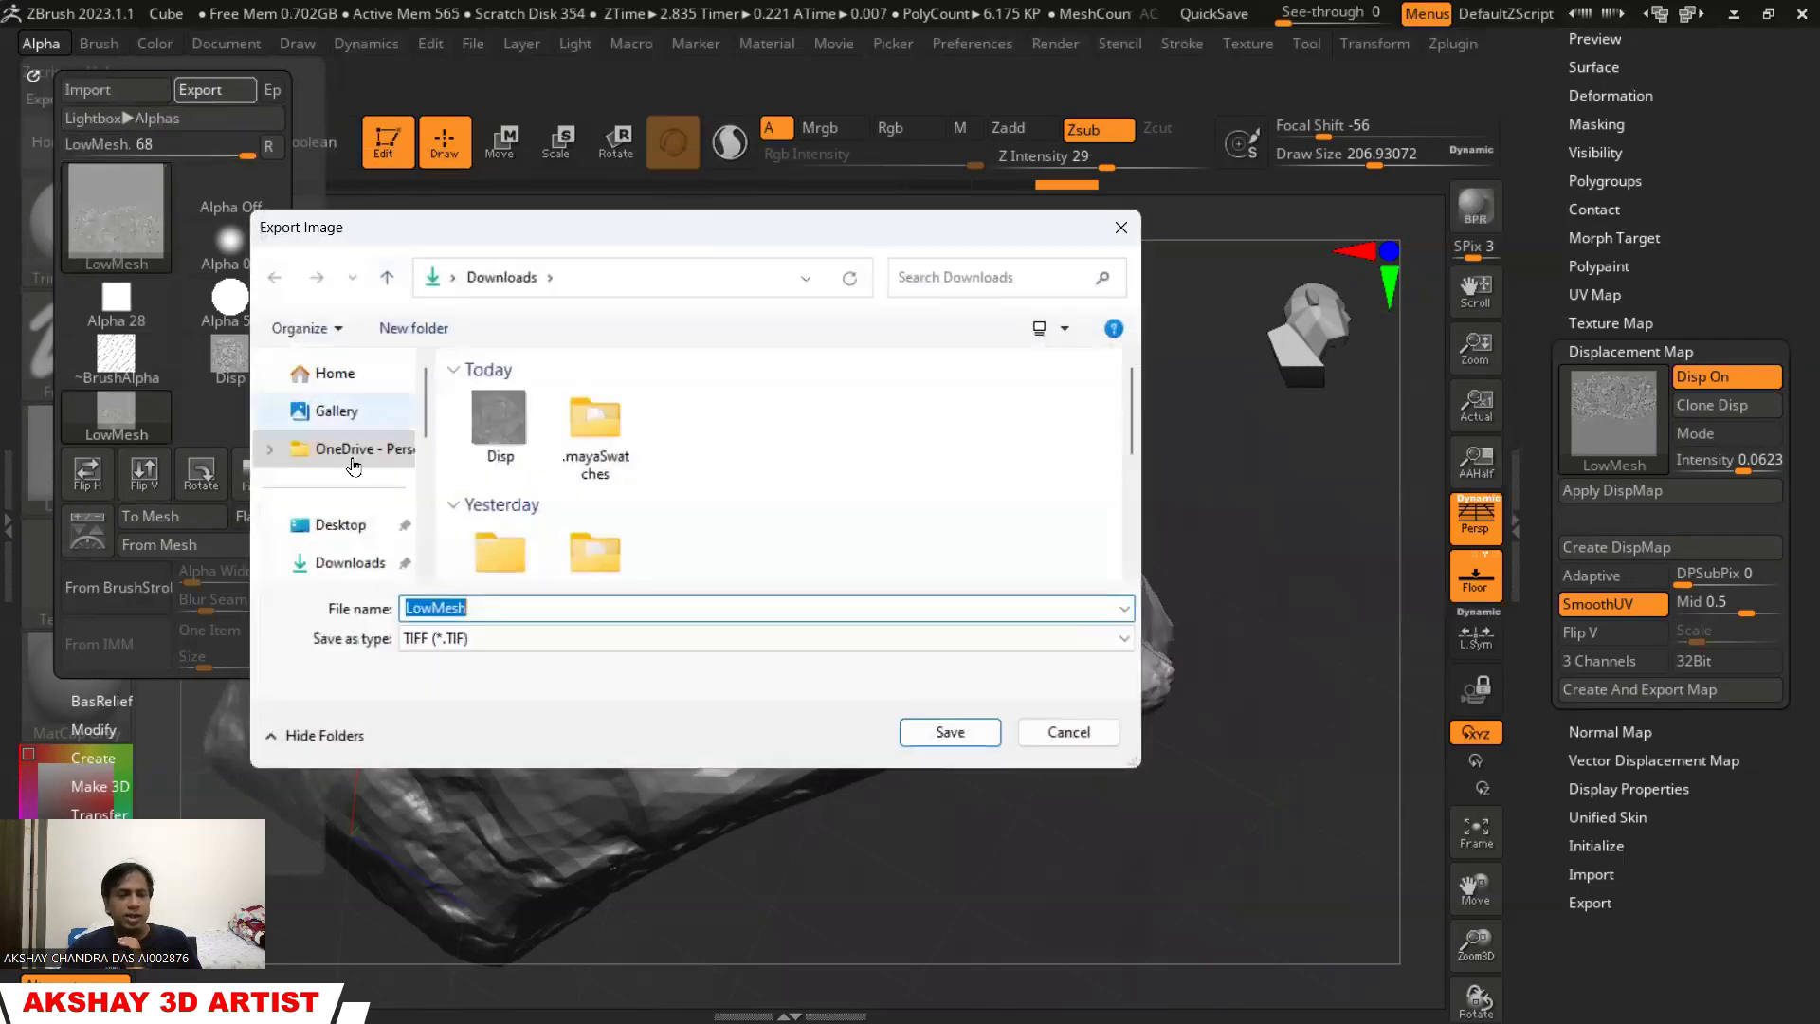
scroll(349, 569, "down", 5)
left_click(337, 480)
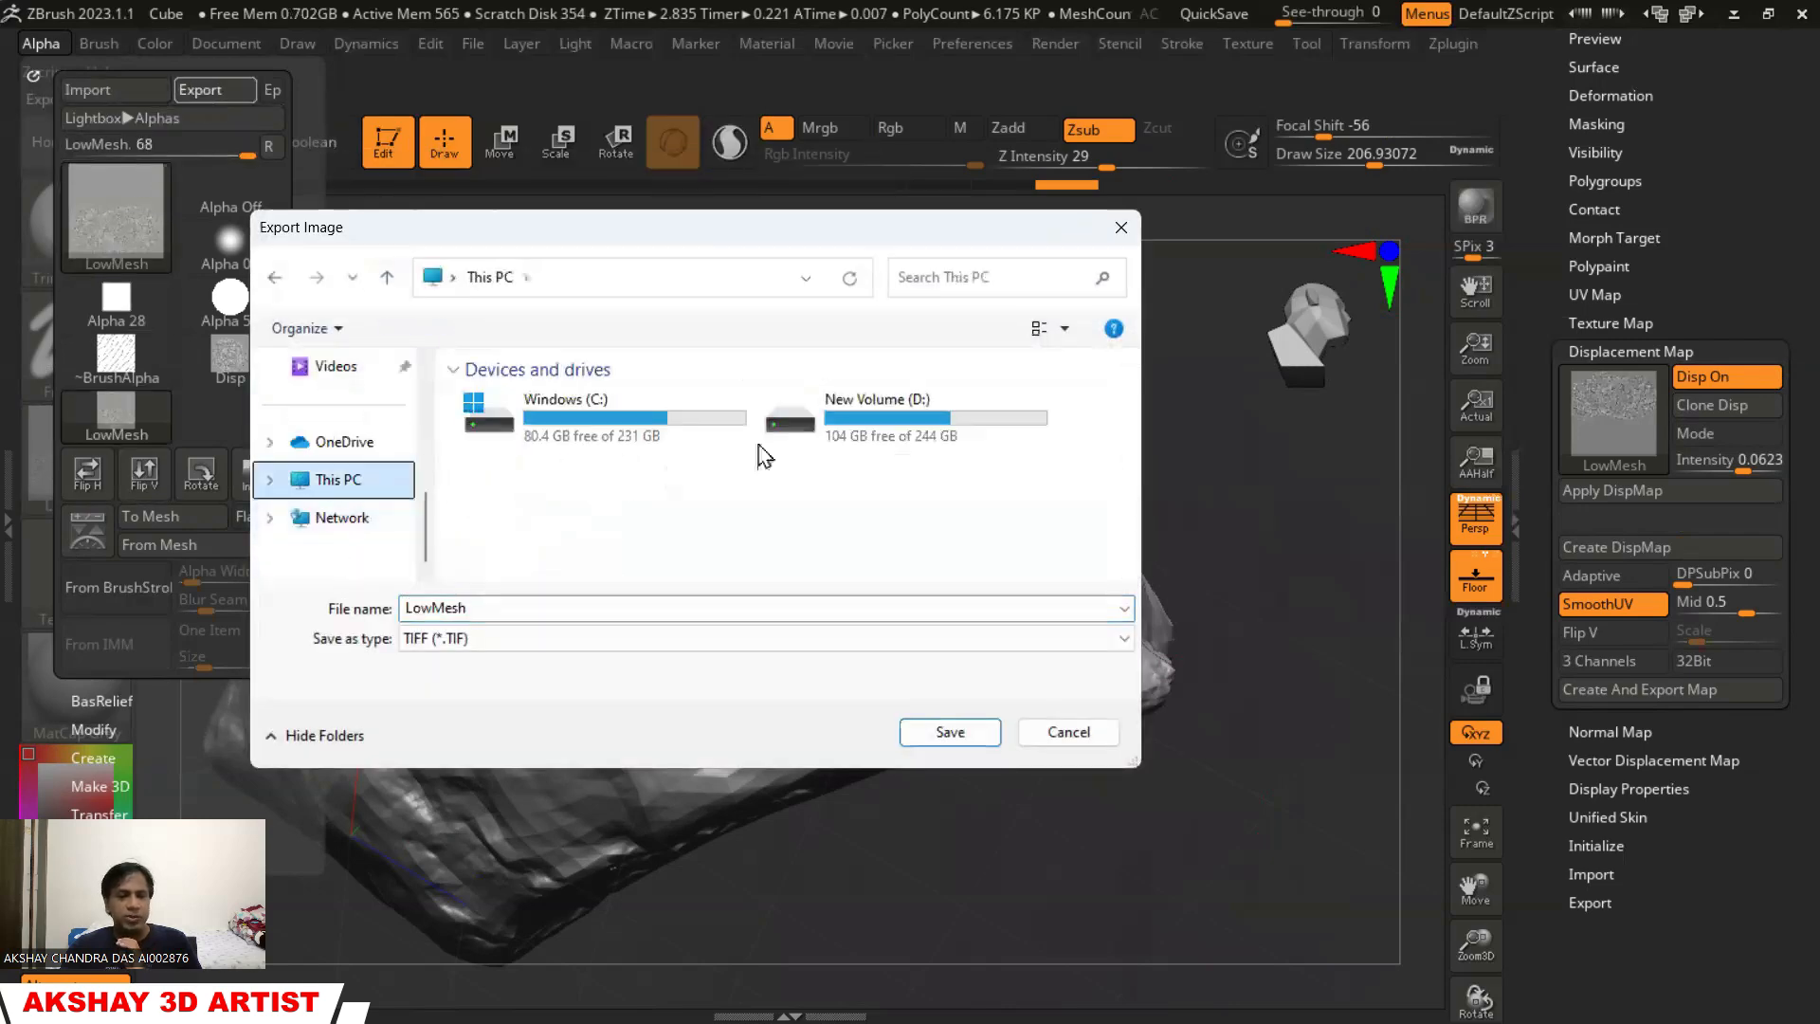
double_click(868, 436)
scroll(540, 513, "down", 1)
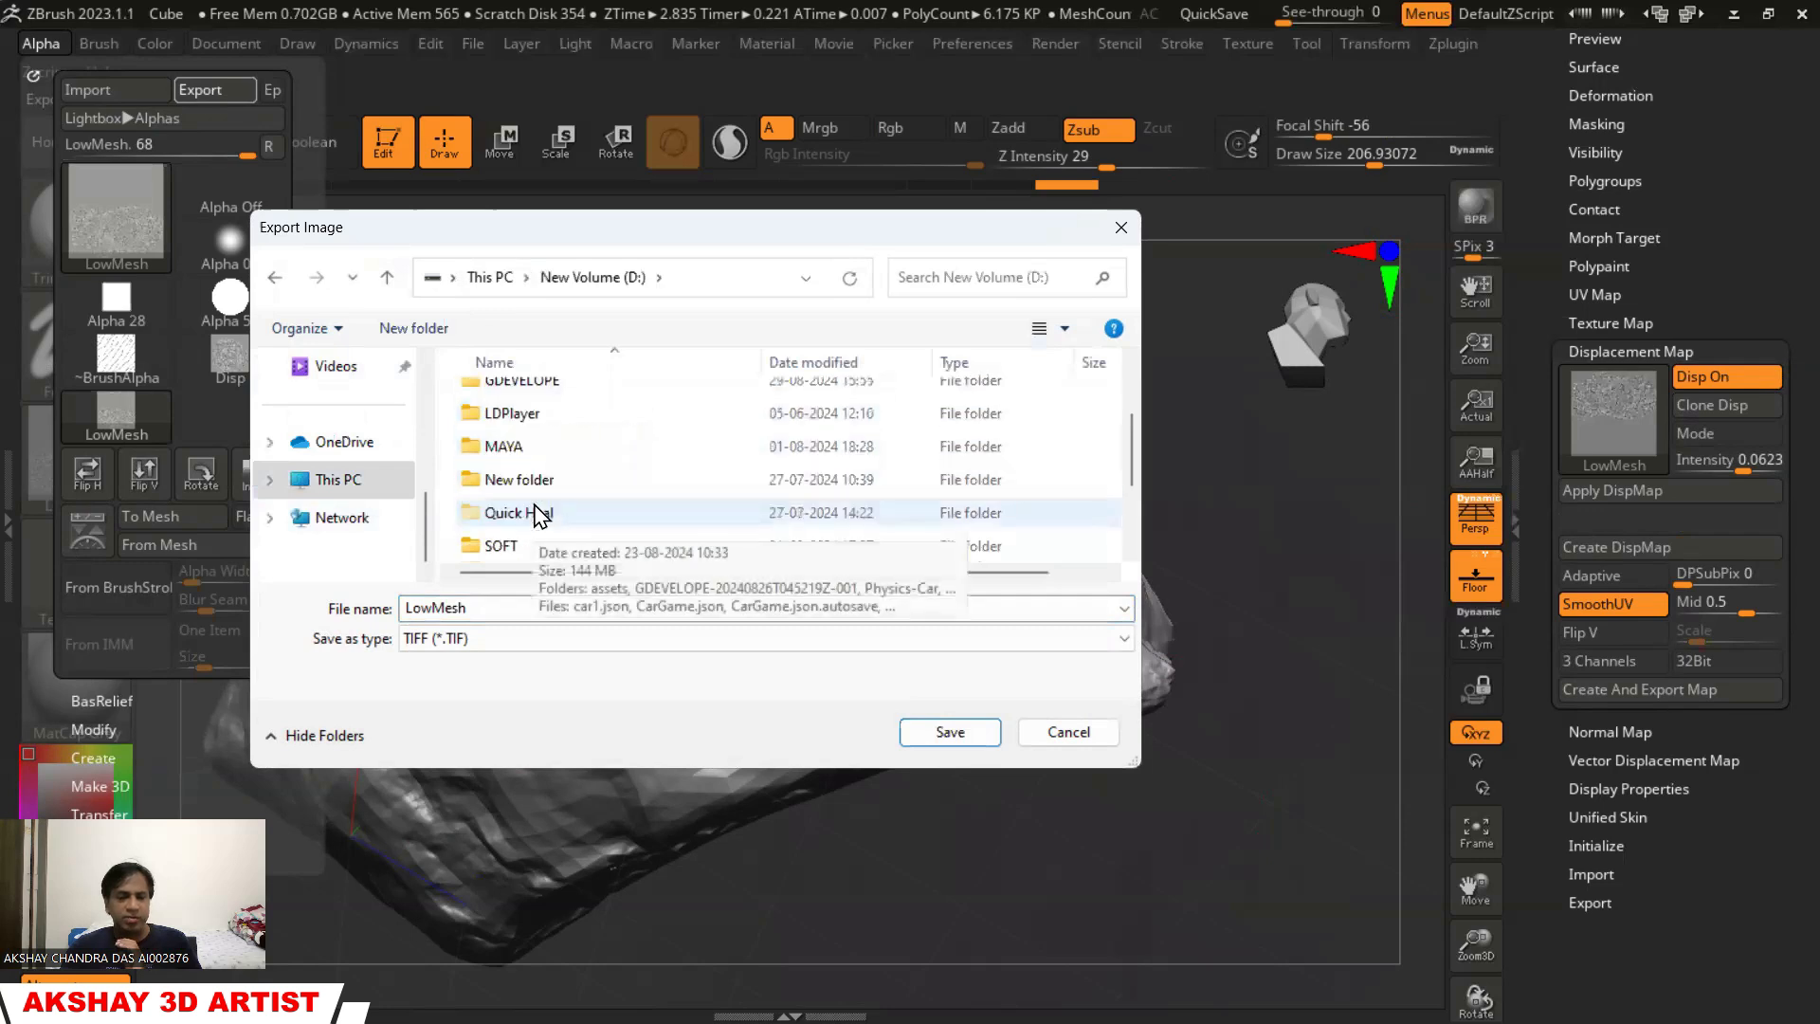
scroll(542, 531, "down", 2)
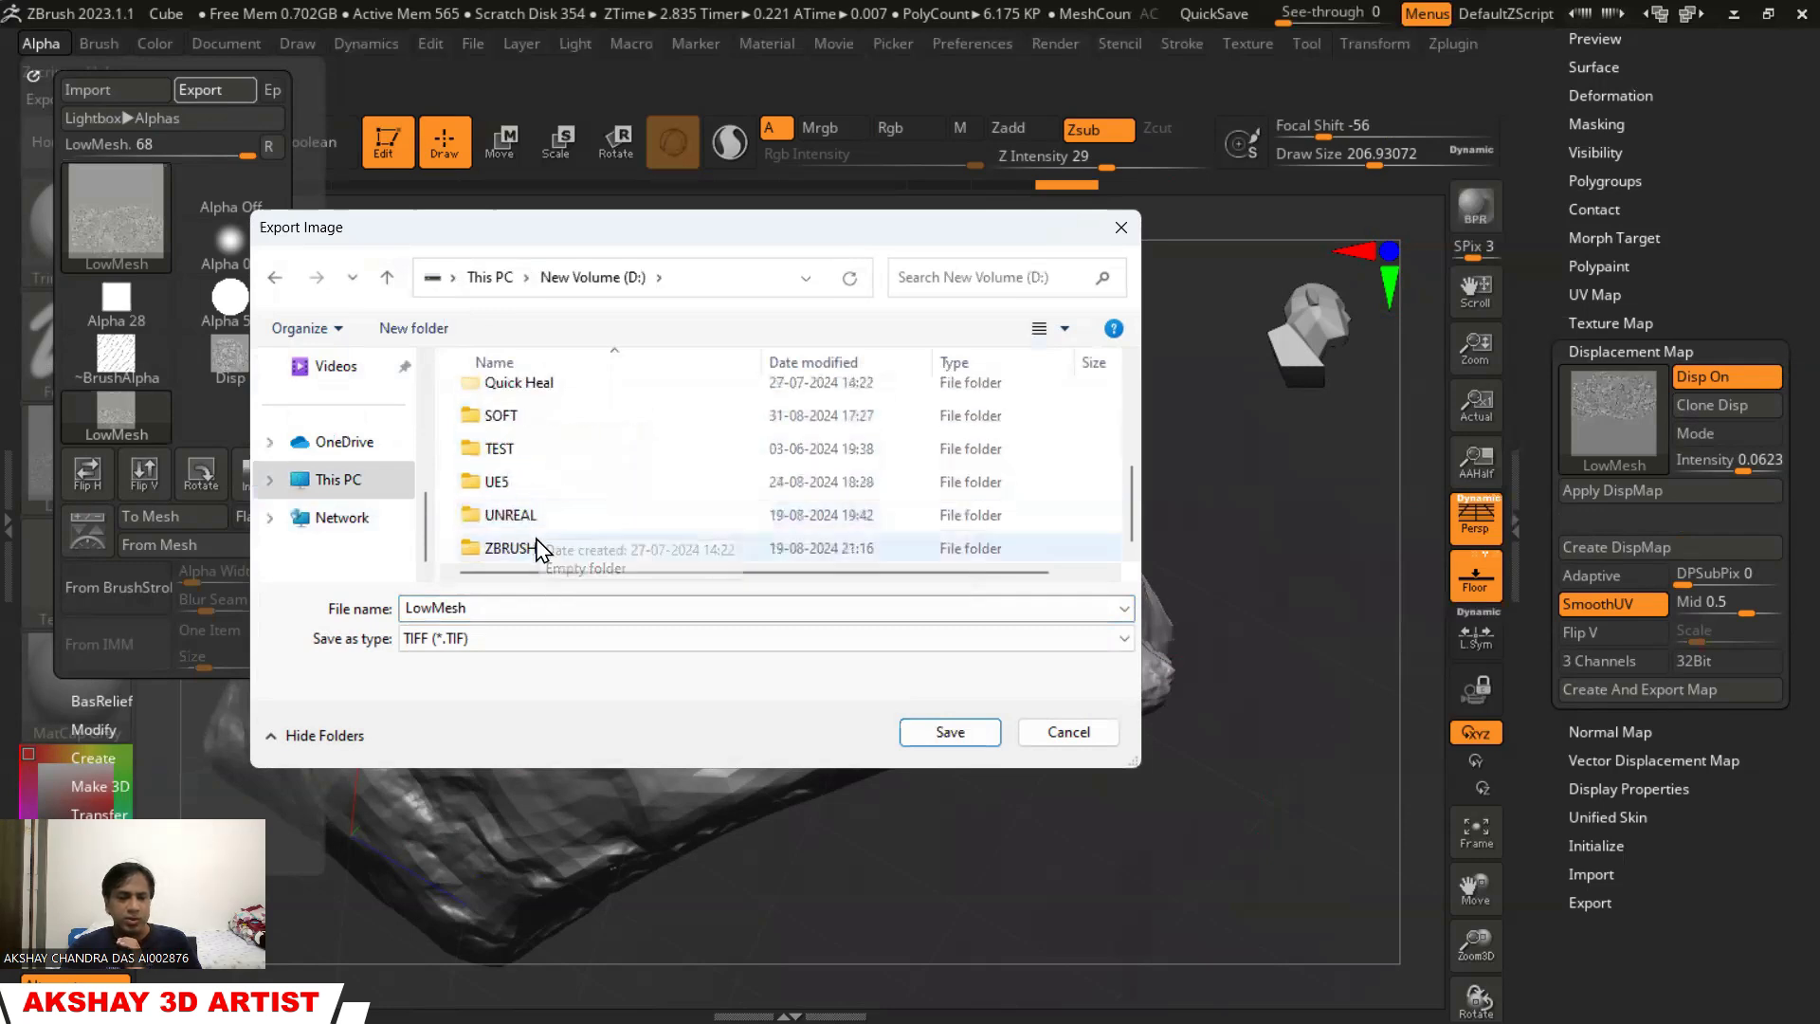
double_click(537, 548)
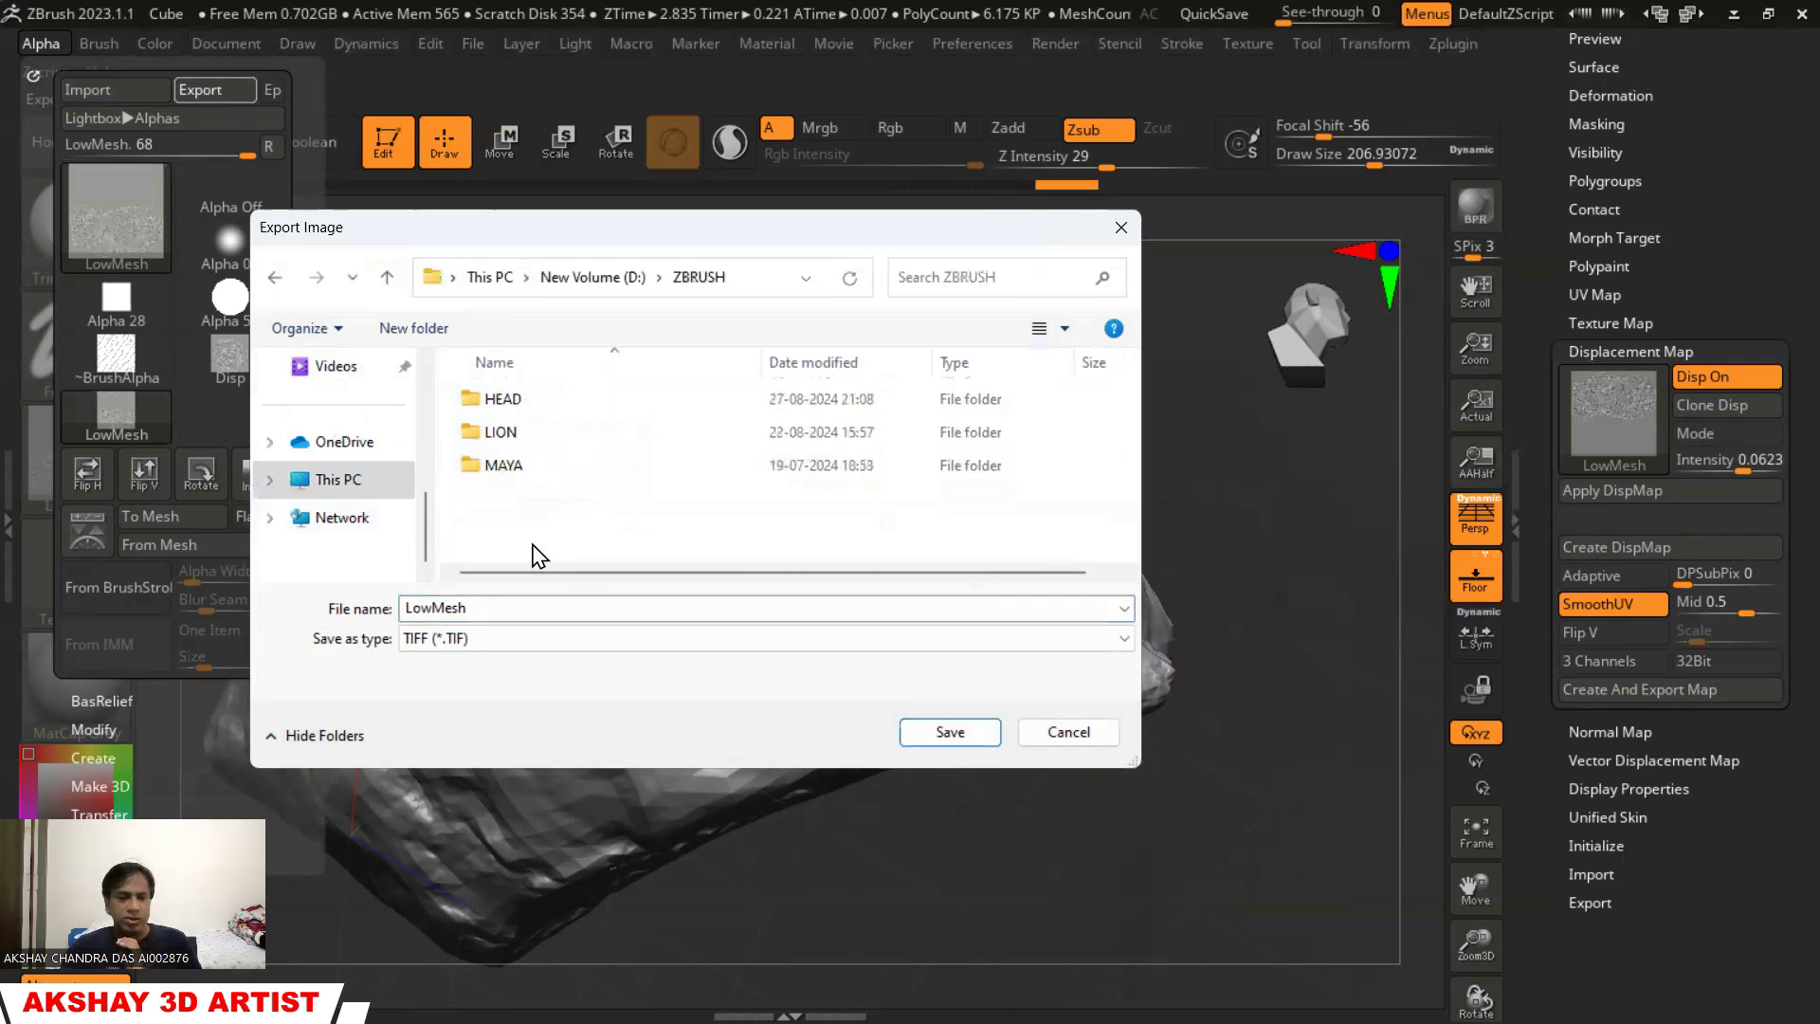
Create a folder named ROCK inside the ZBRUSH folder and open it as the export destination
left_click(420, 329)
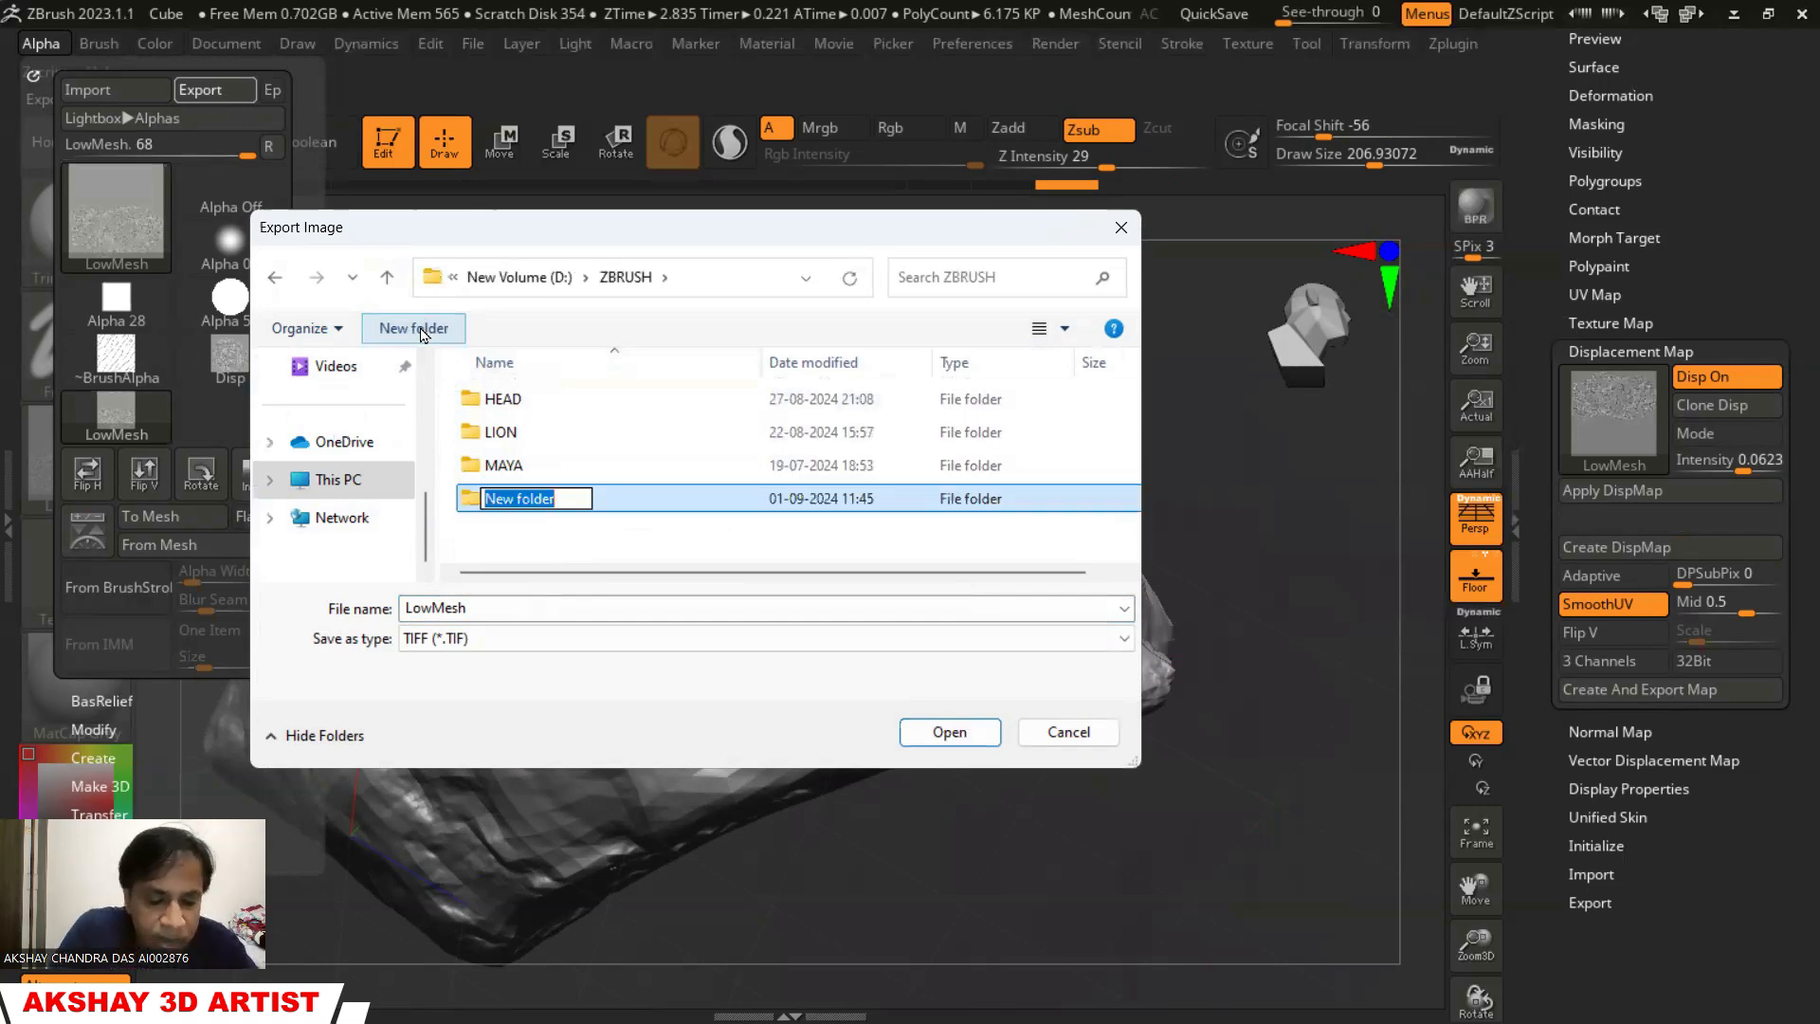
type("ROCK")
key("Return")
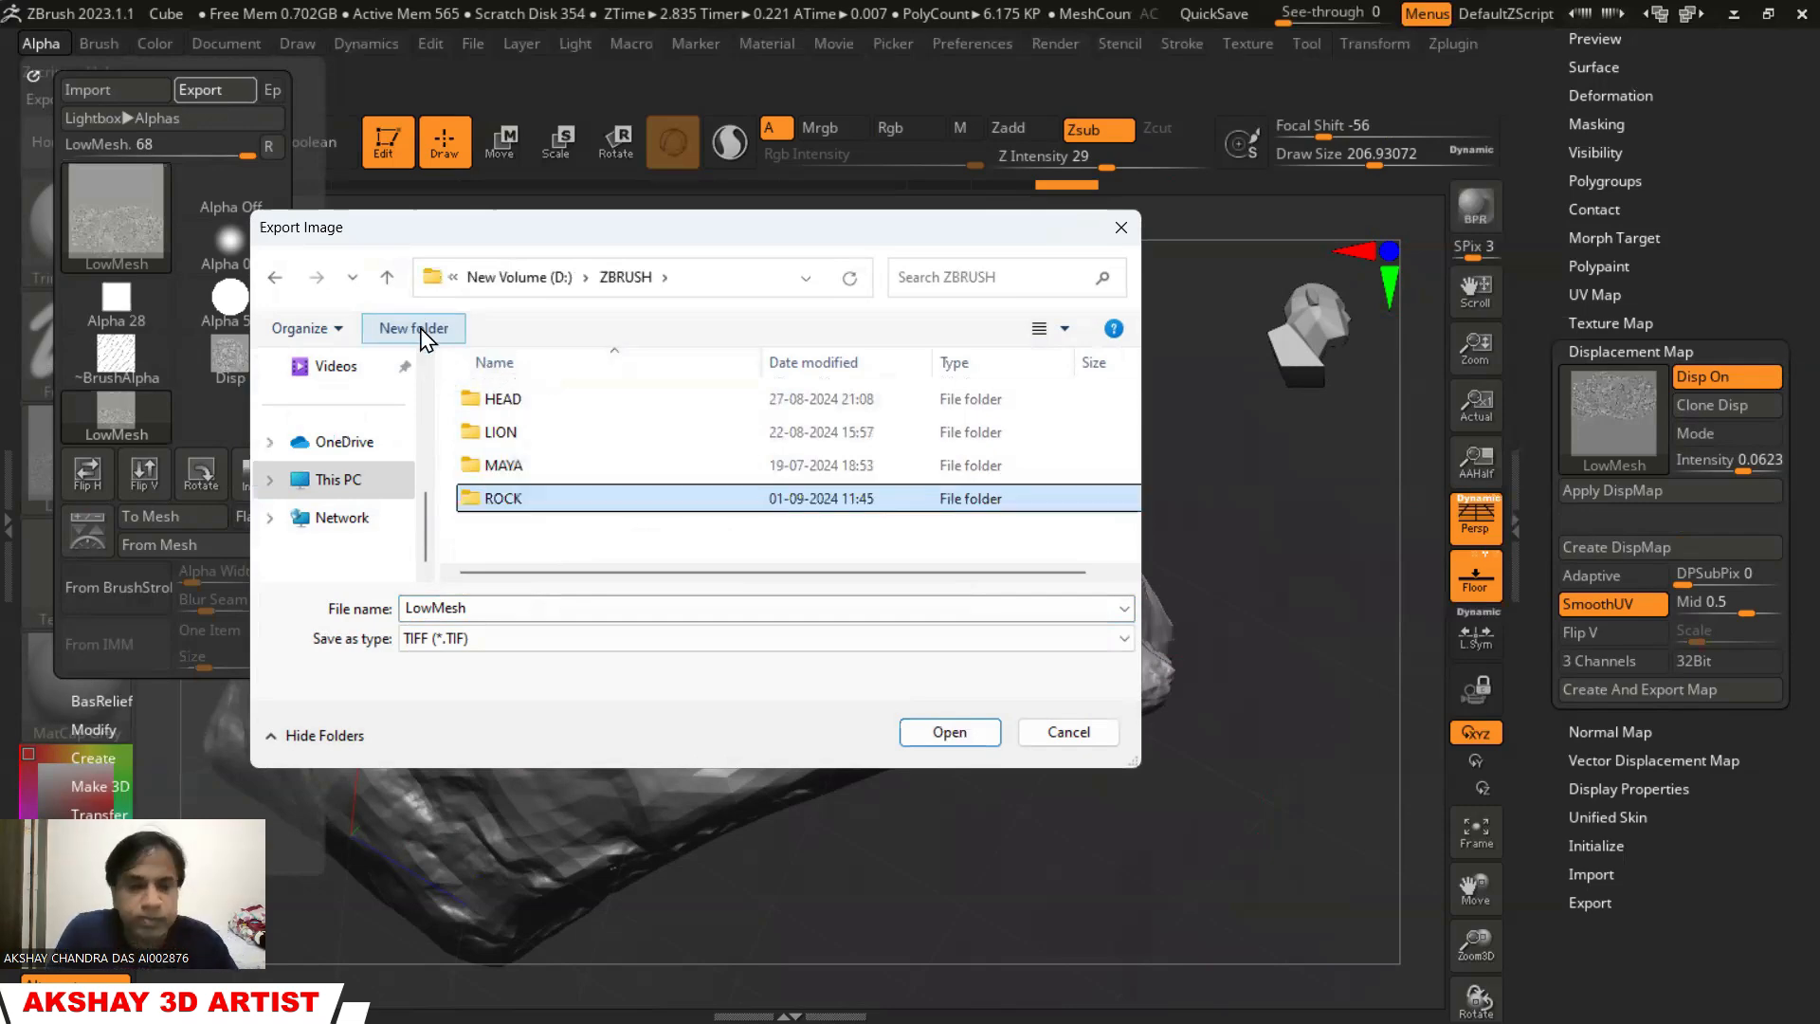
key("Return")
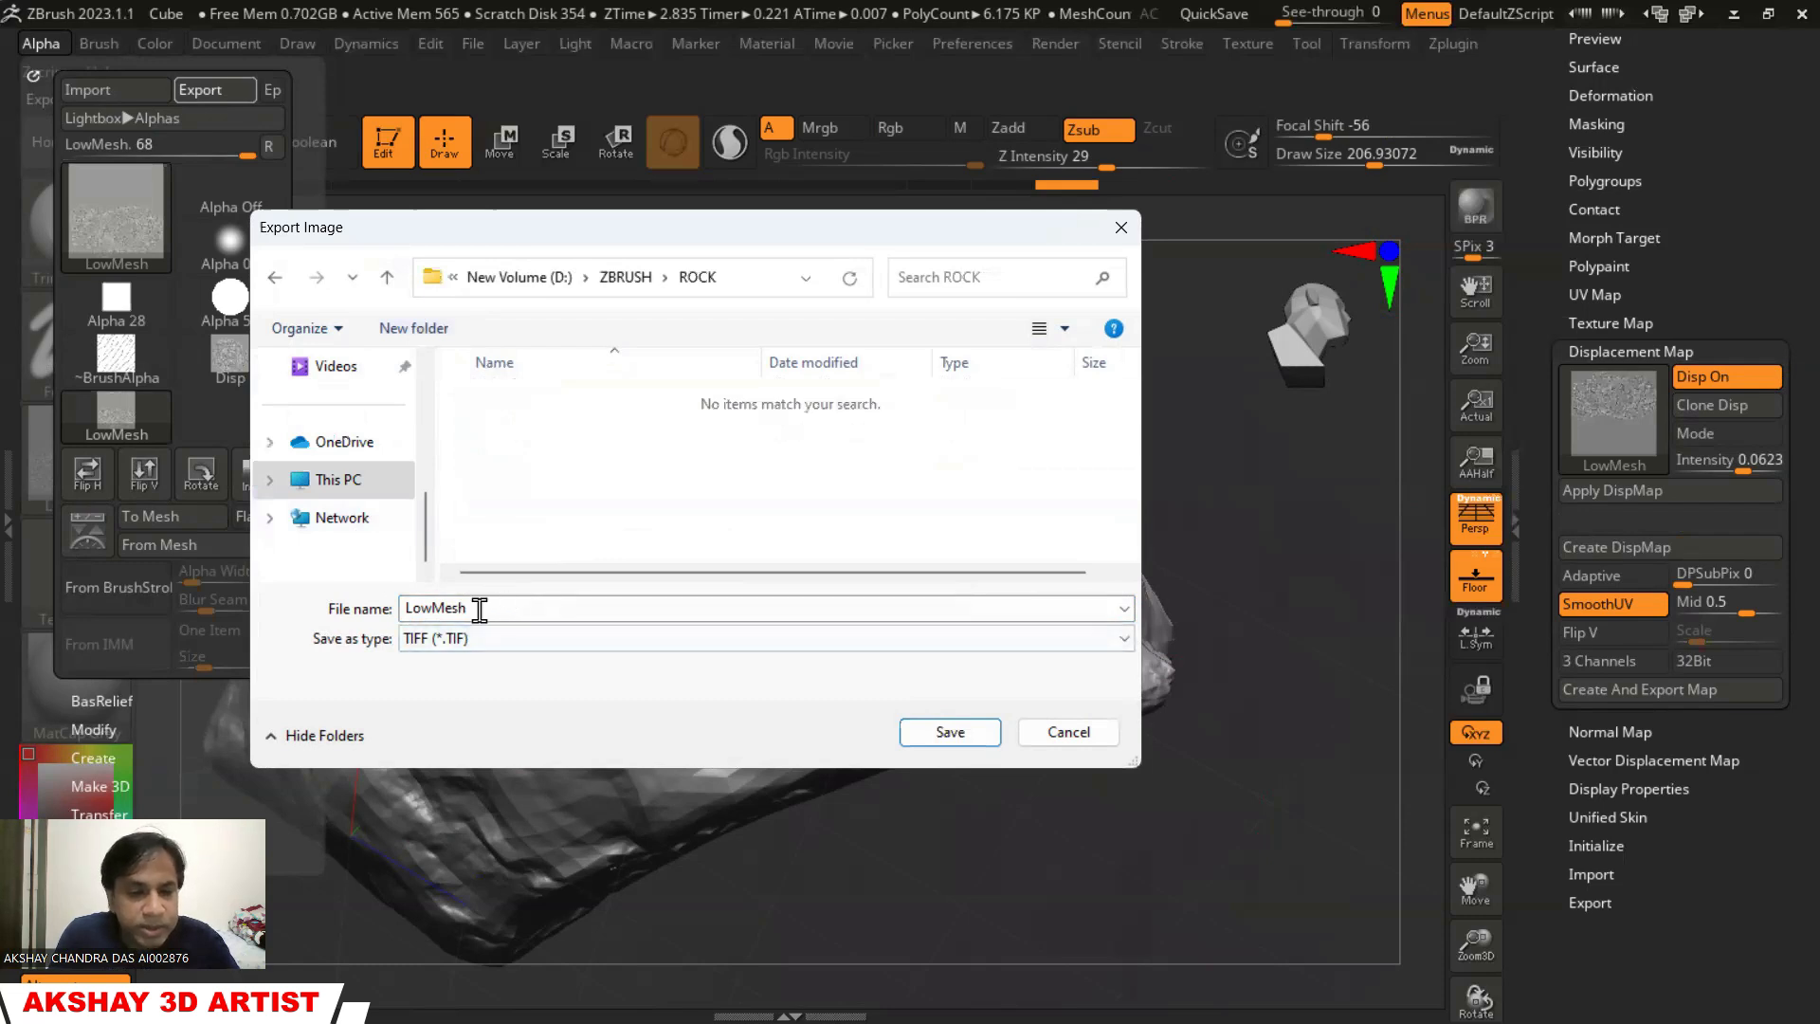
Name the exported alpha DisplacementMap, keep the TIFF format and save it in the ROCK folder
left_click_drag(480, 609, 402, 612)
type("Di")
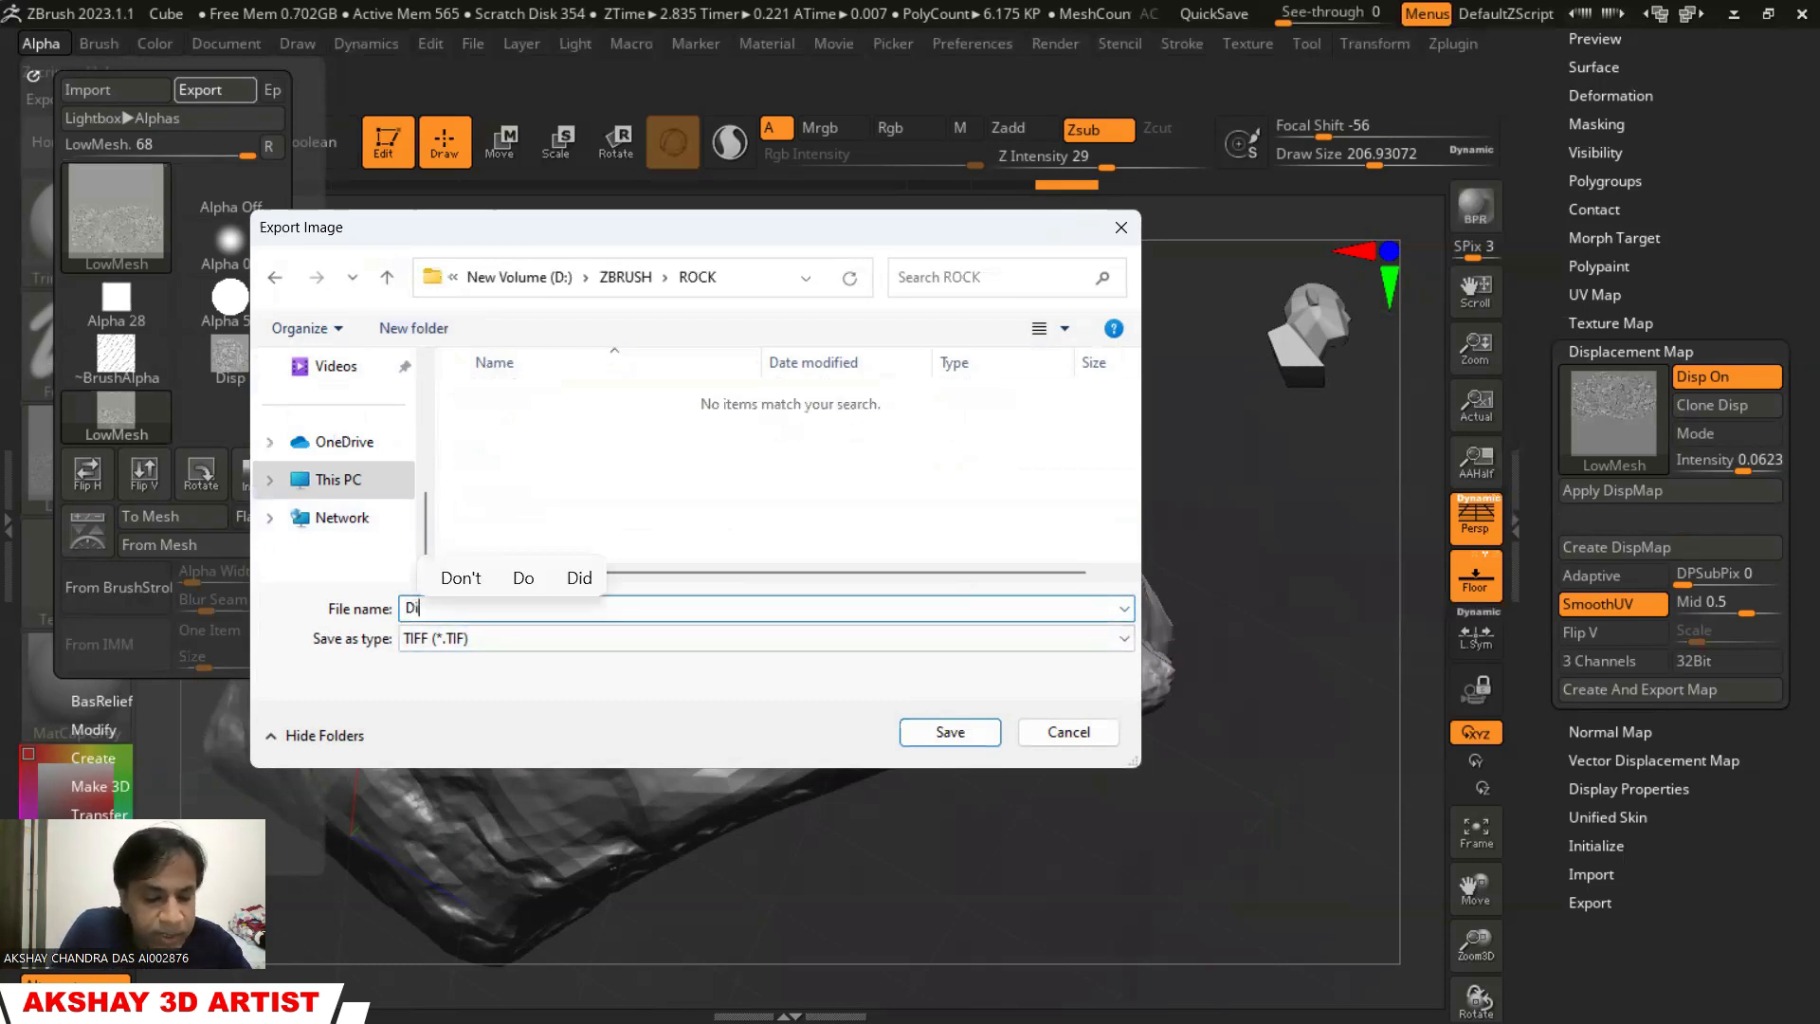
type("splacement")
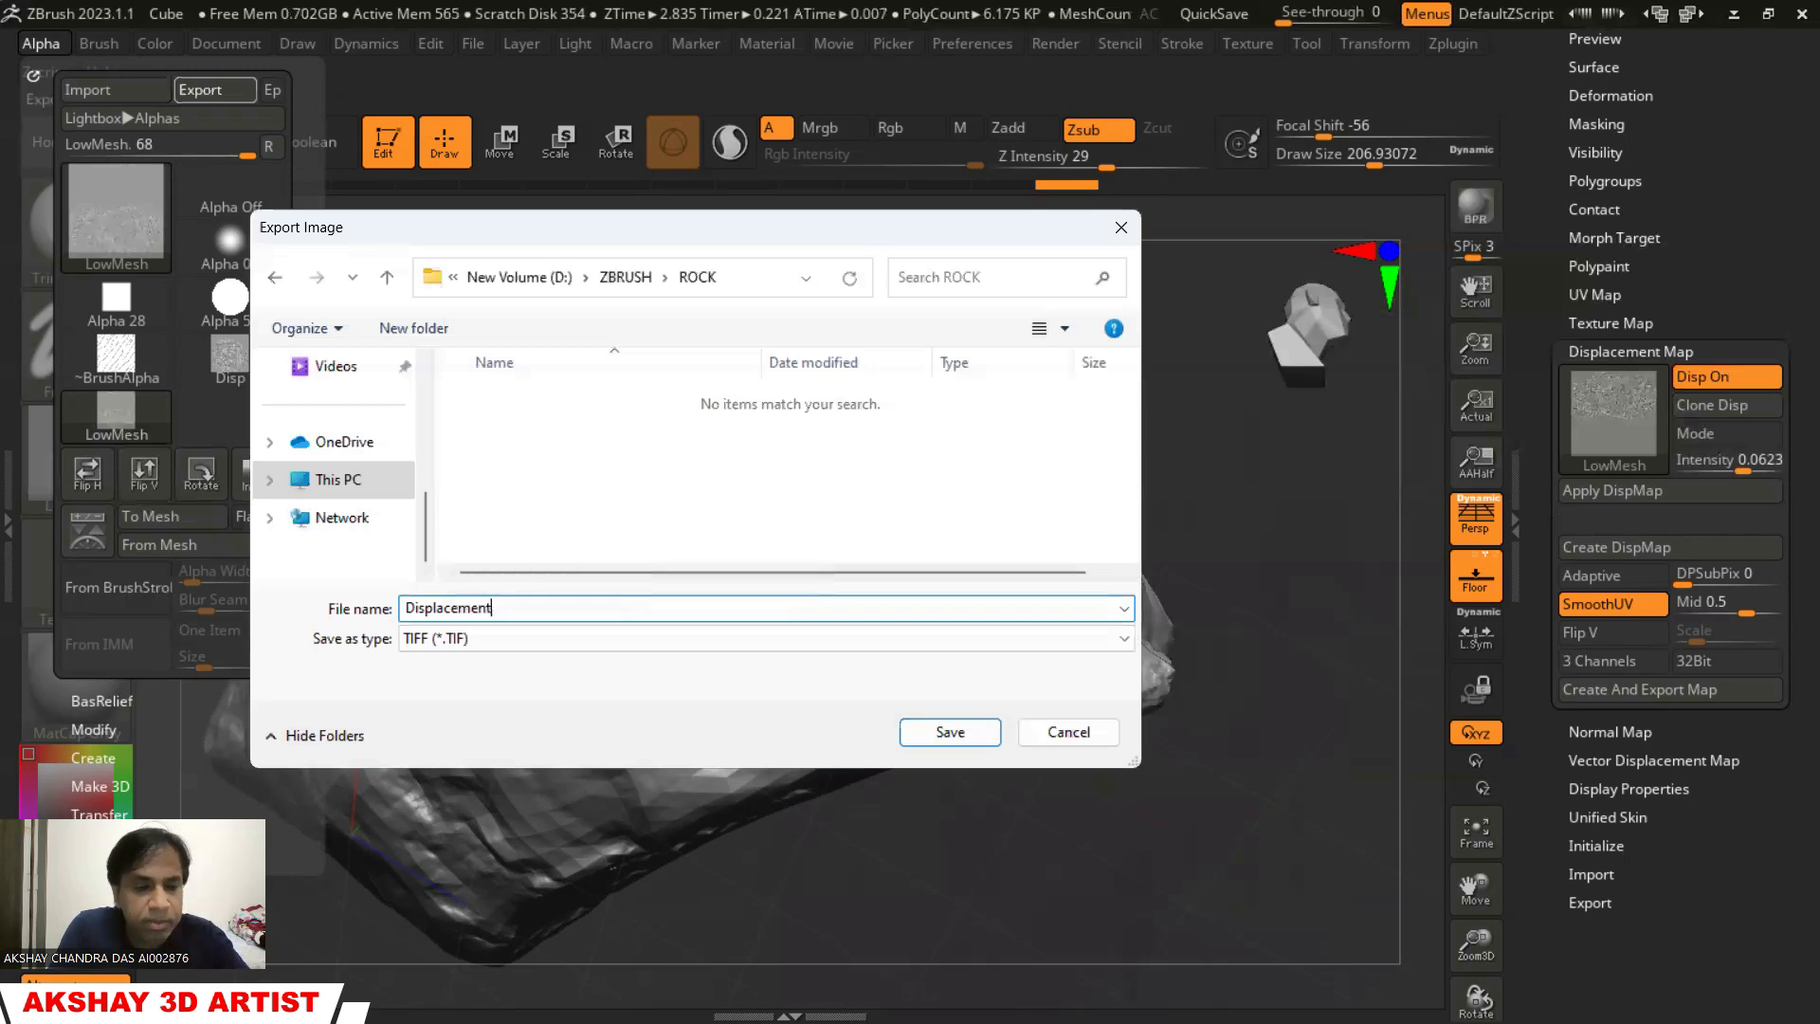
type("Map")
left_click(545, 641)
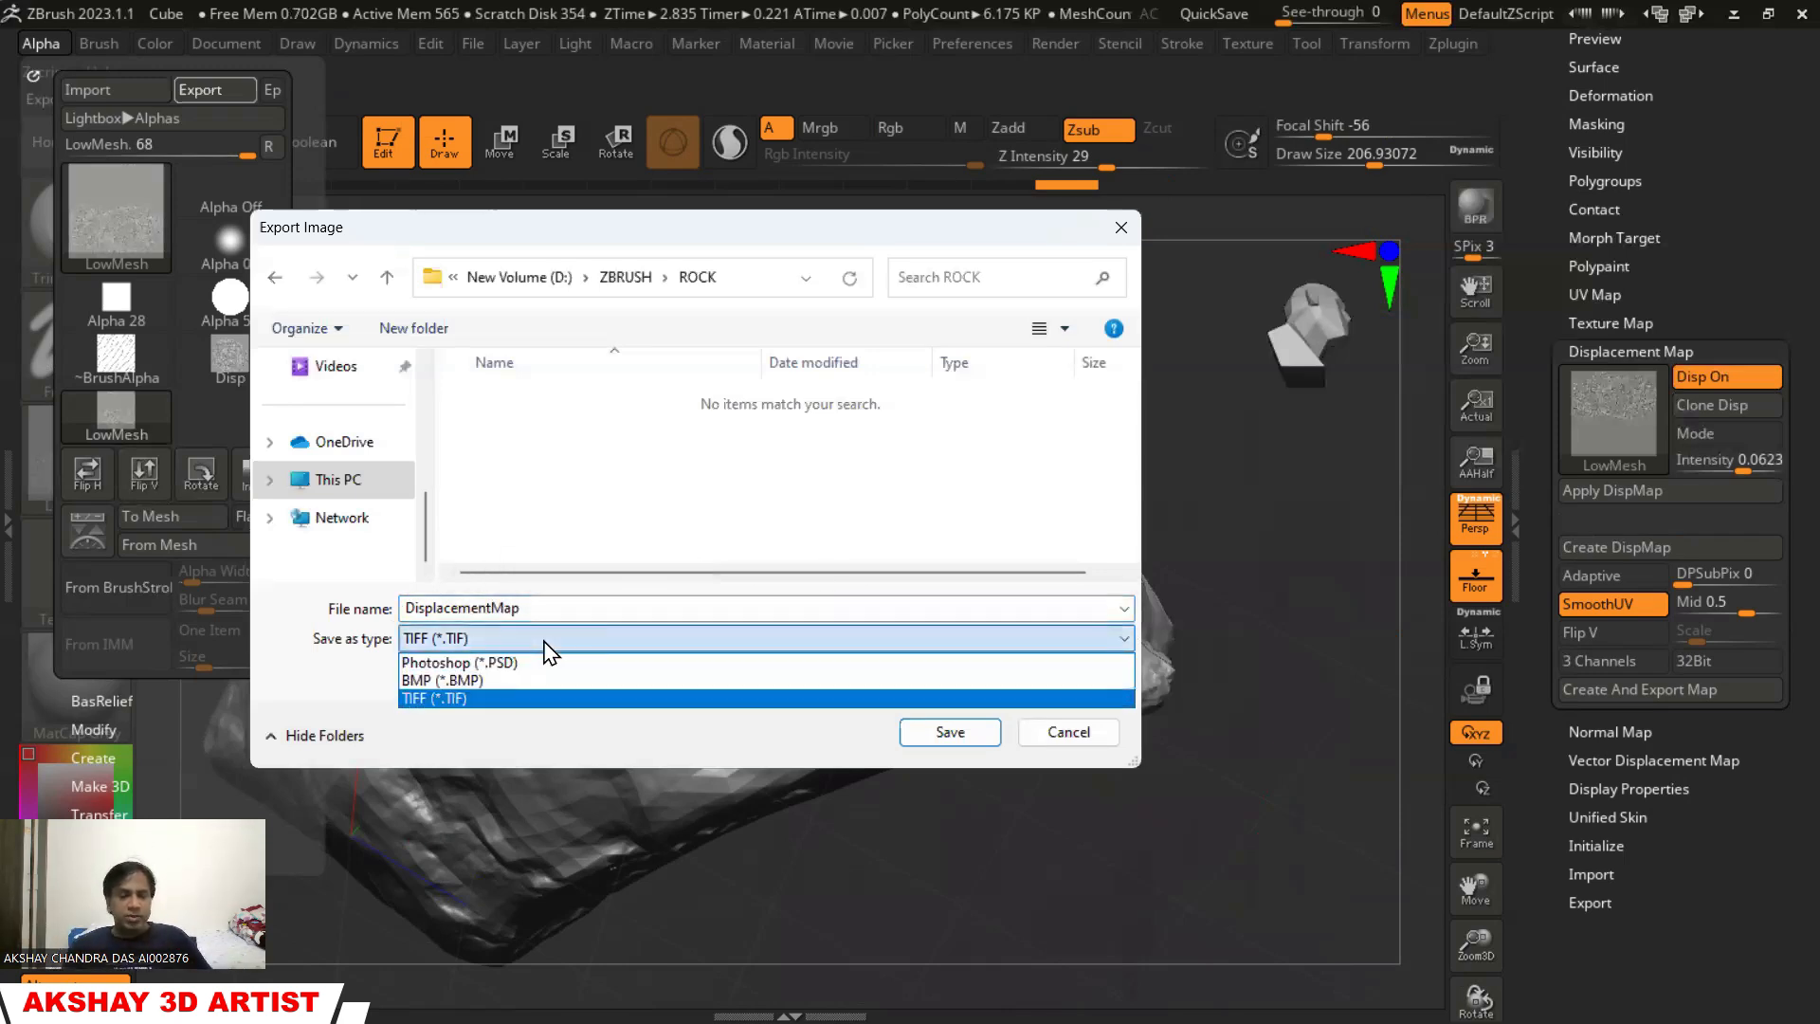
left_click(547, 644)
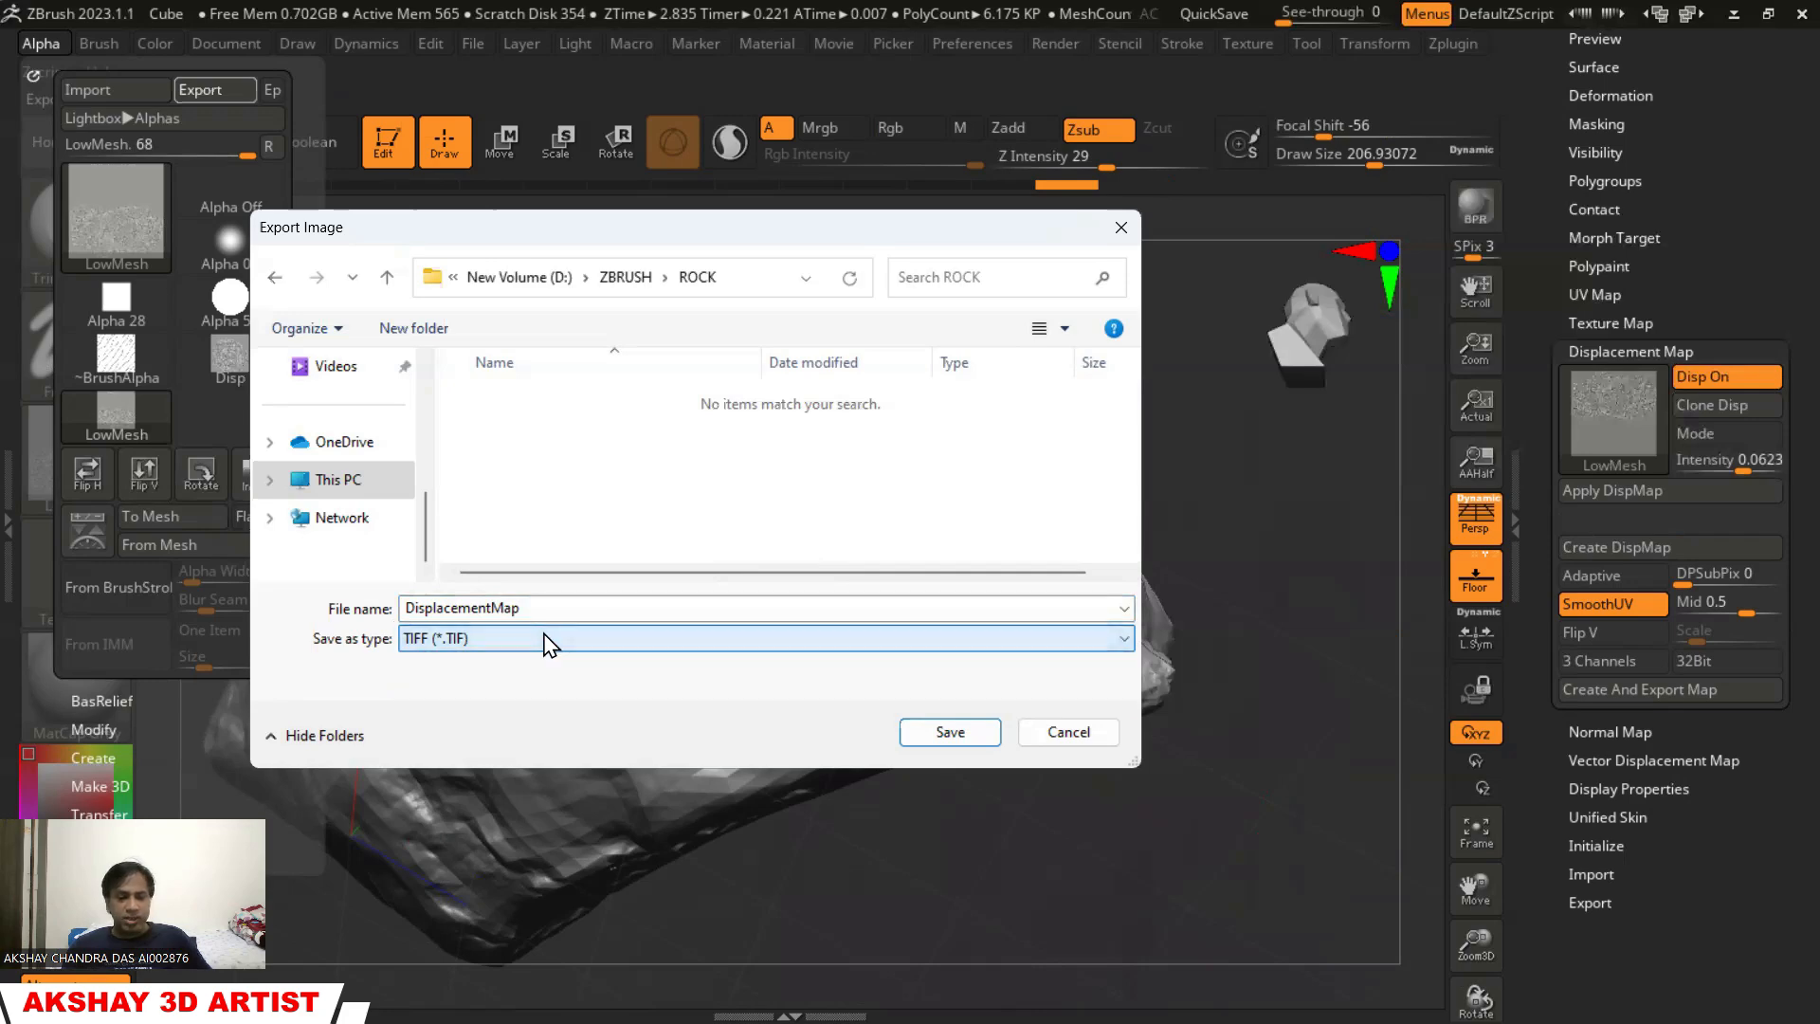
left_click(974, 732)
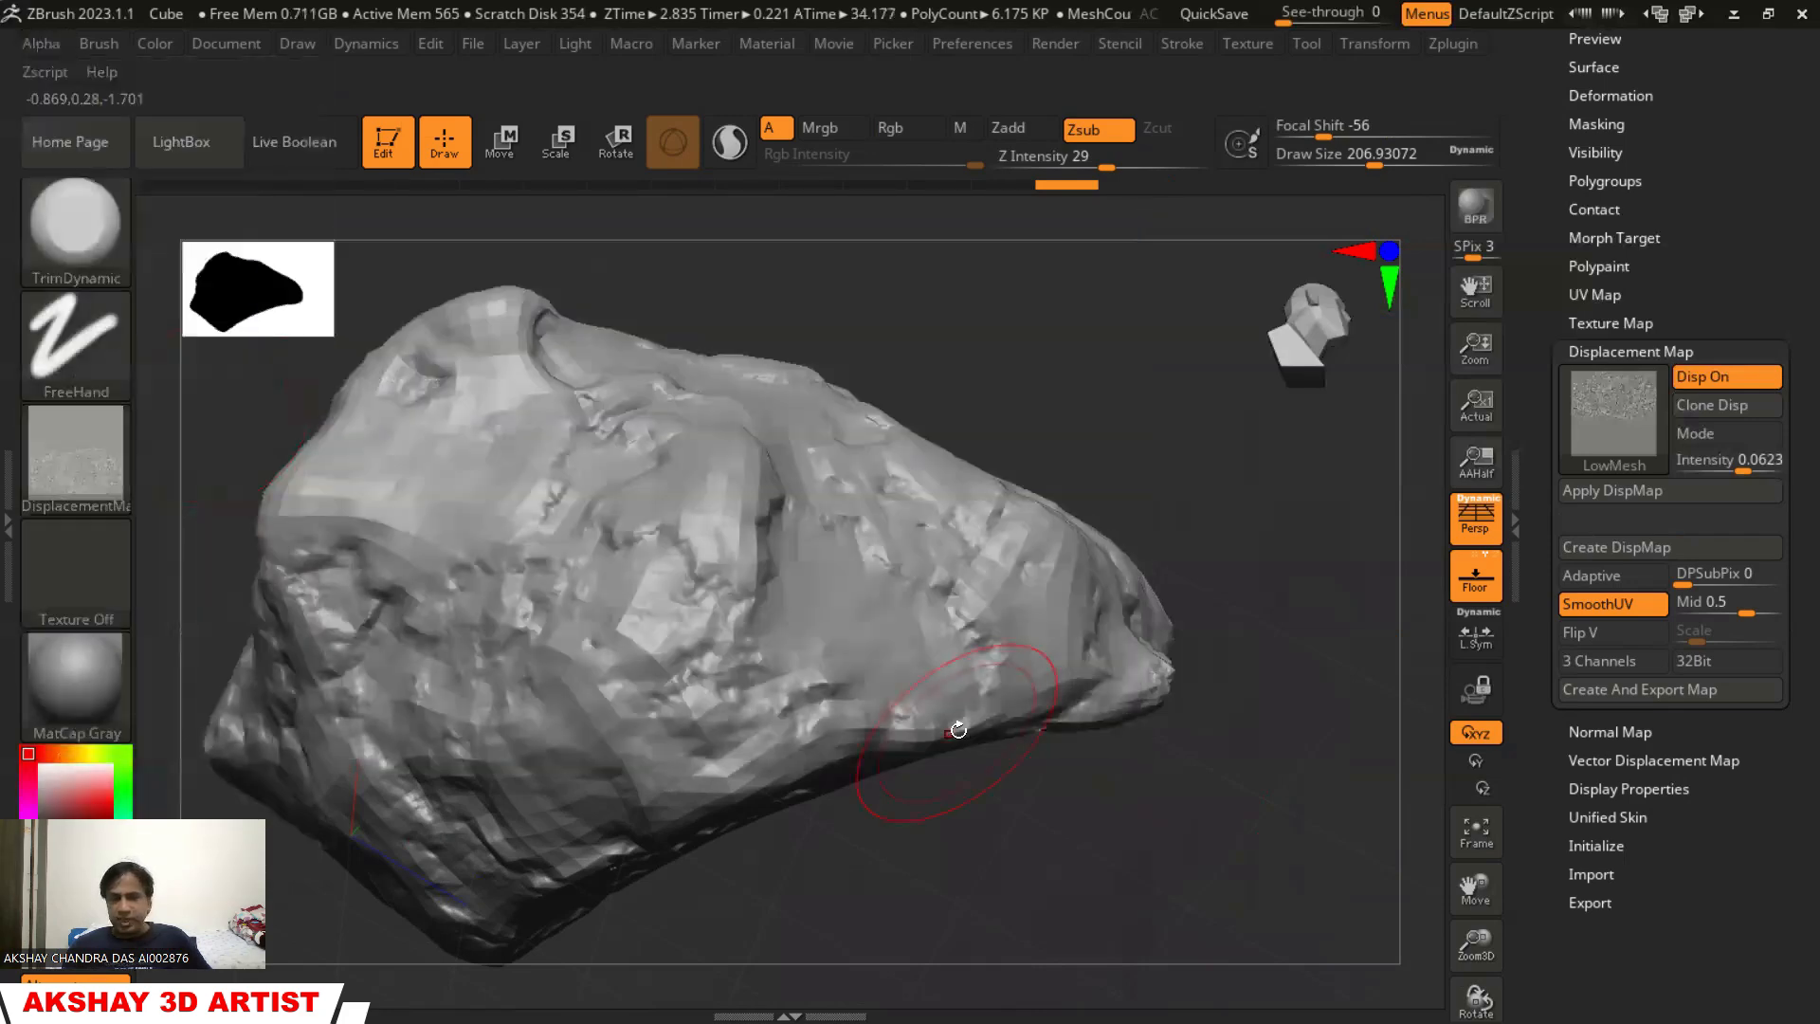
key("shift")
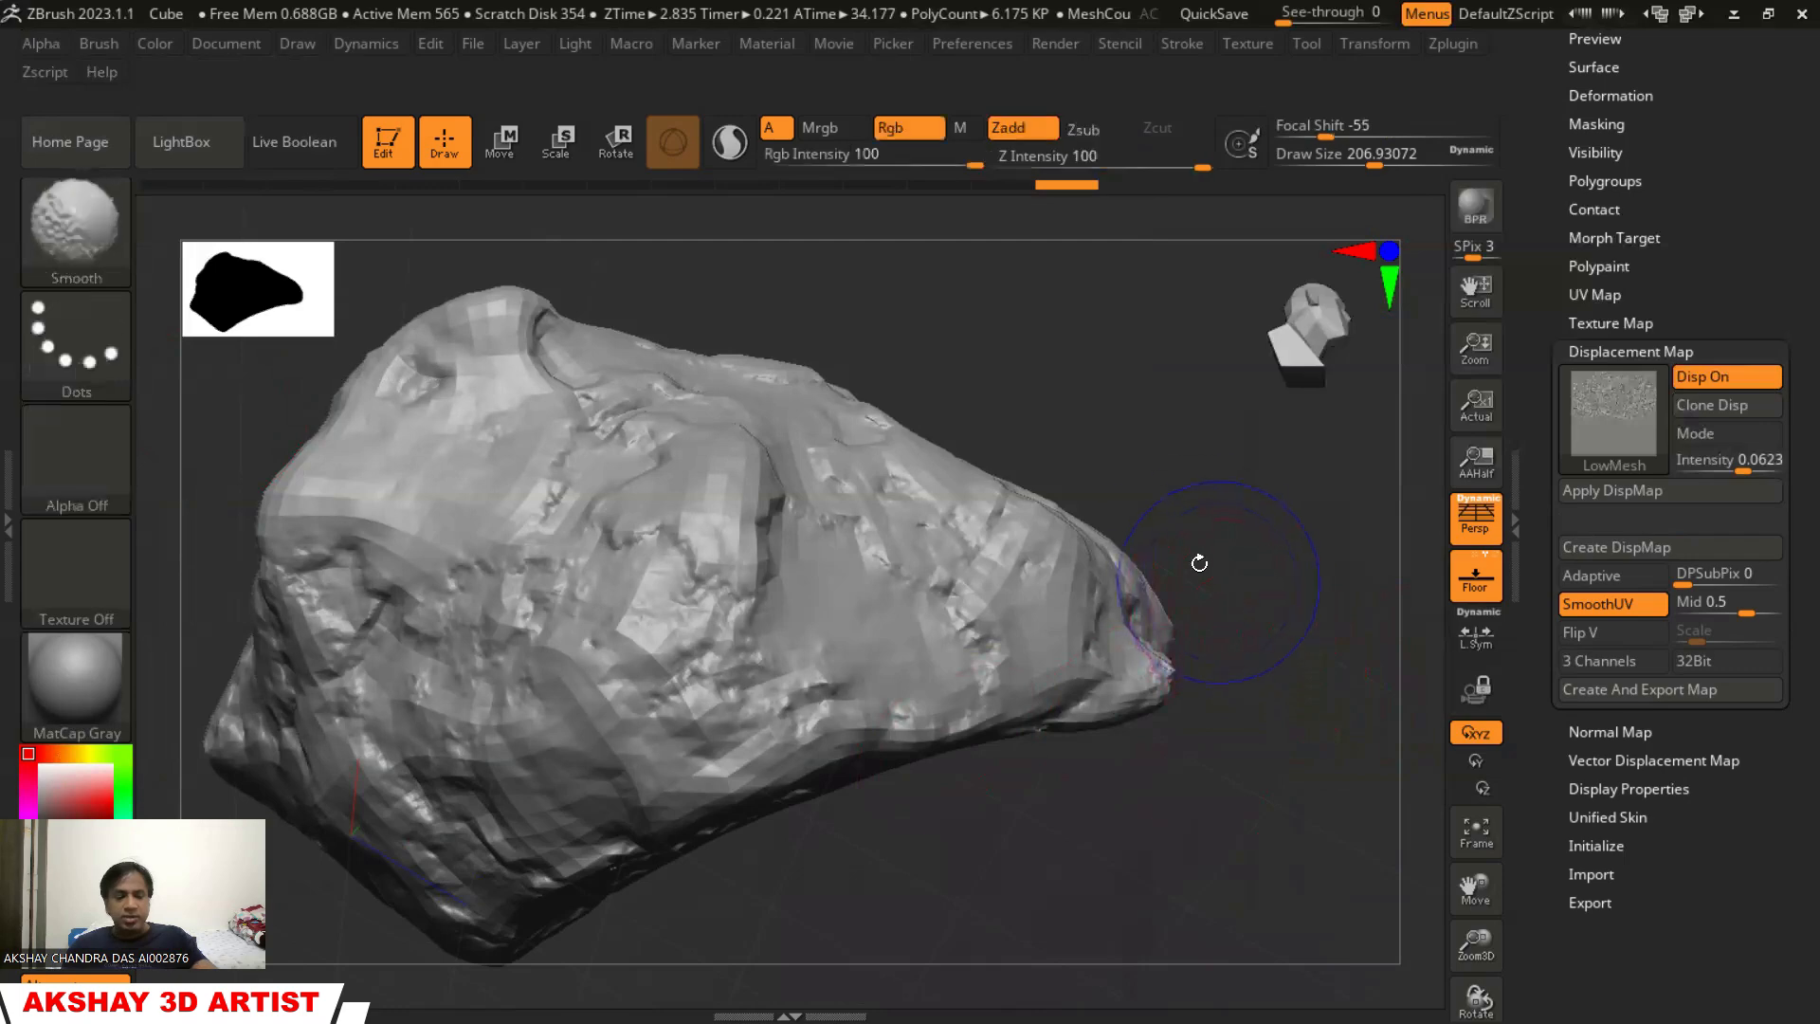
key("shift+f")
key("shift+f")
key("shift+f")
key("shift+f")
key("shift+f")
key("shift+f")
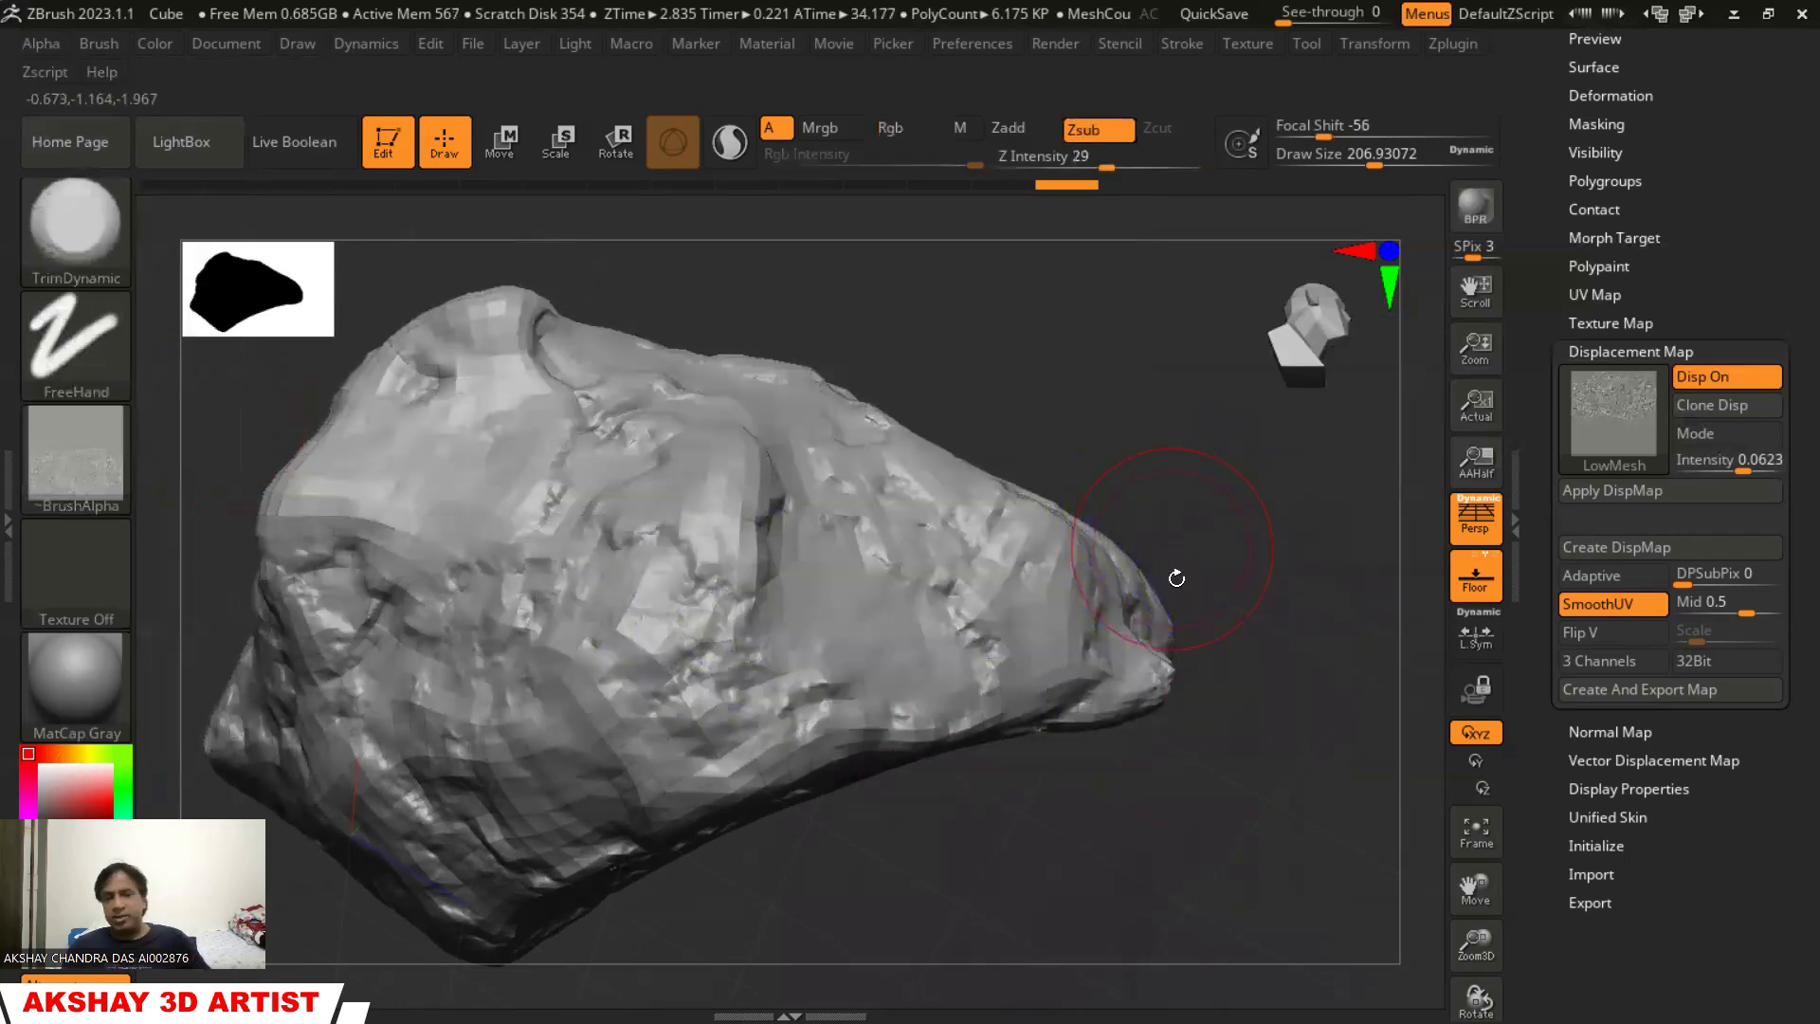
Create a tangent-space normal map for LowMesh and clone it to the texture palette
left_click(1602, 731)
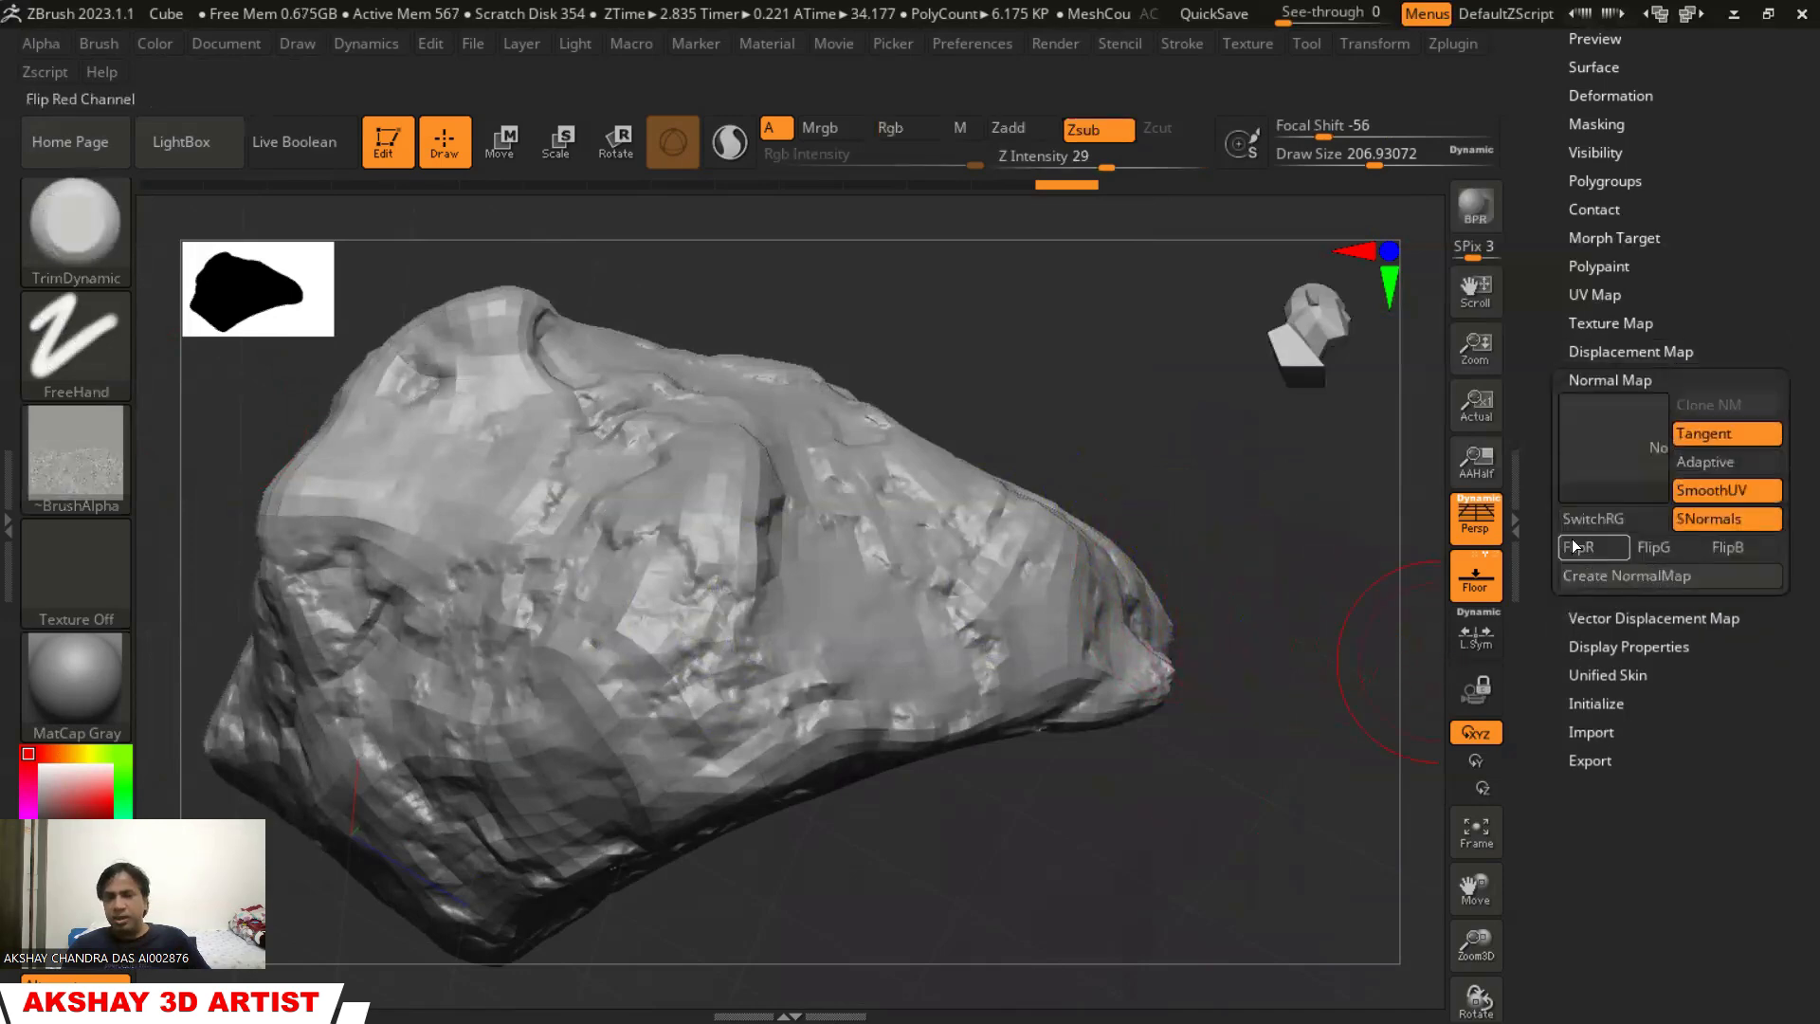
left_click(1623, 576)
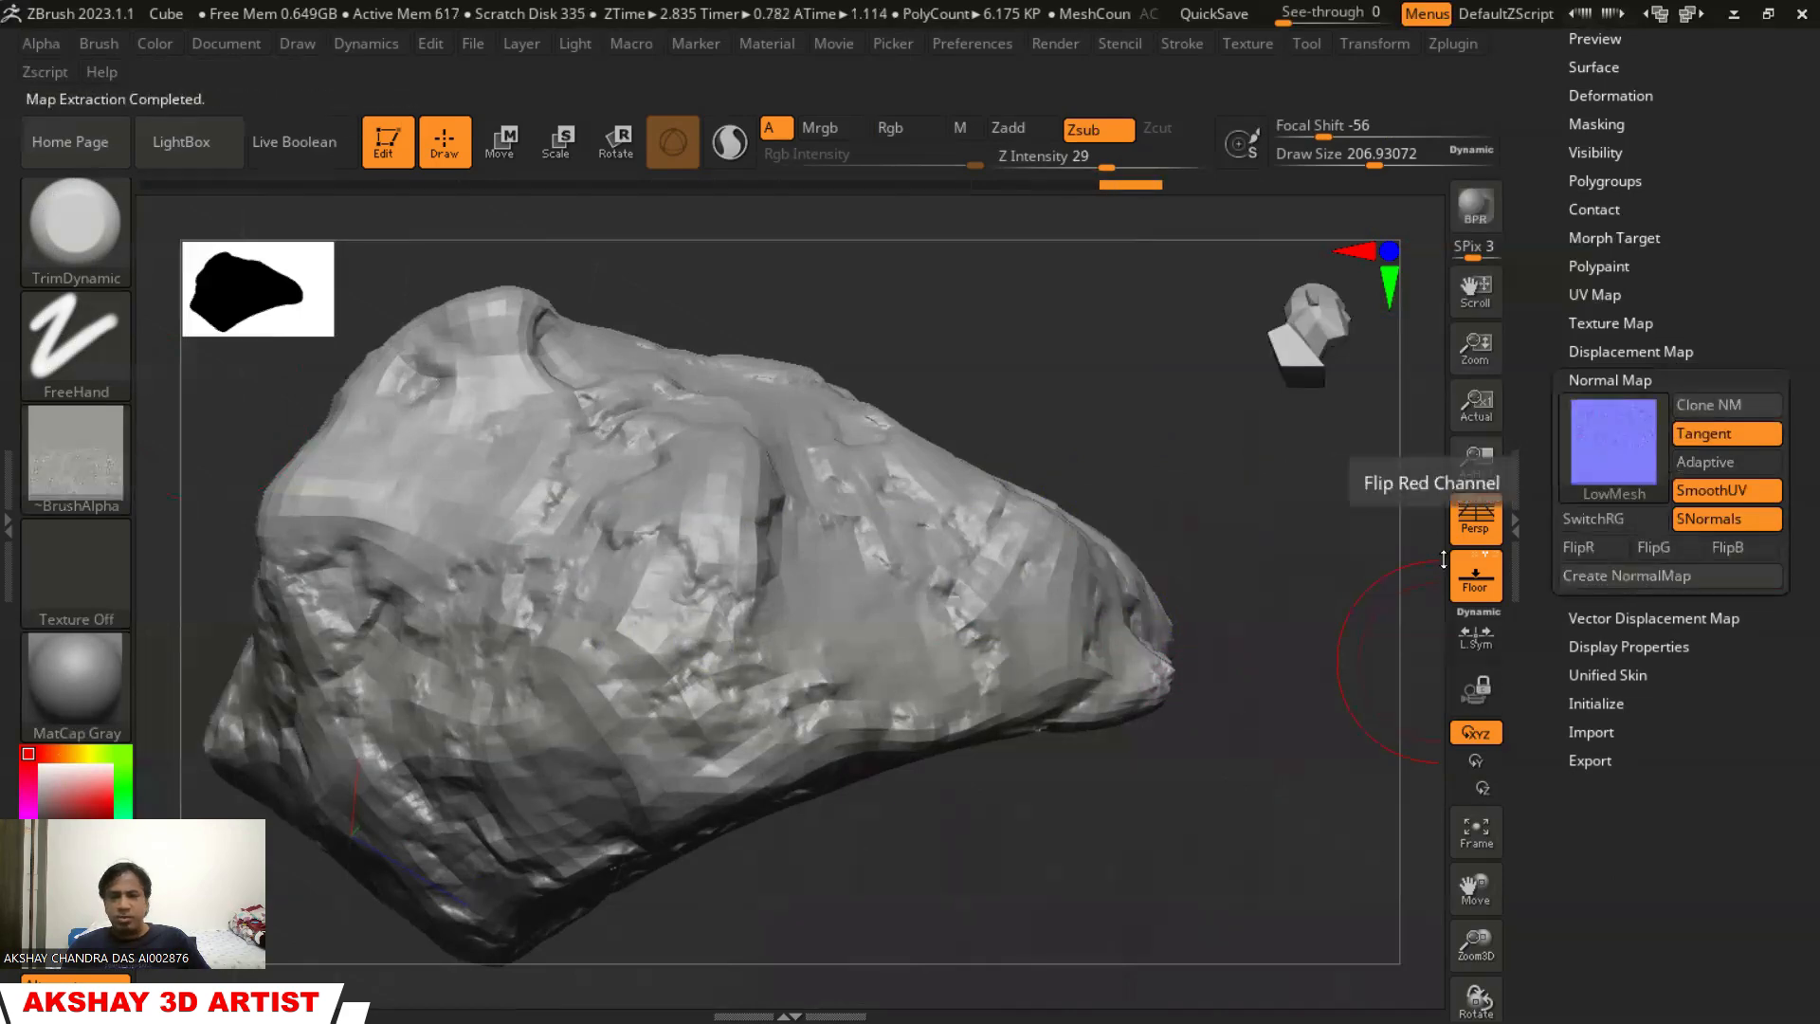
left_click(1717, 405)
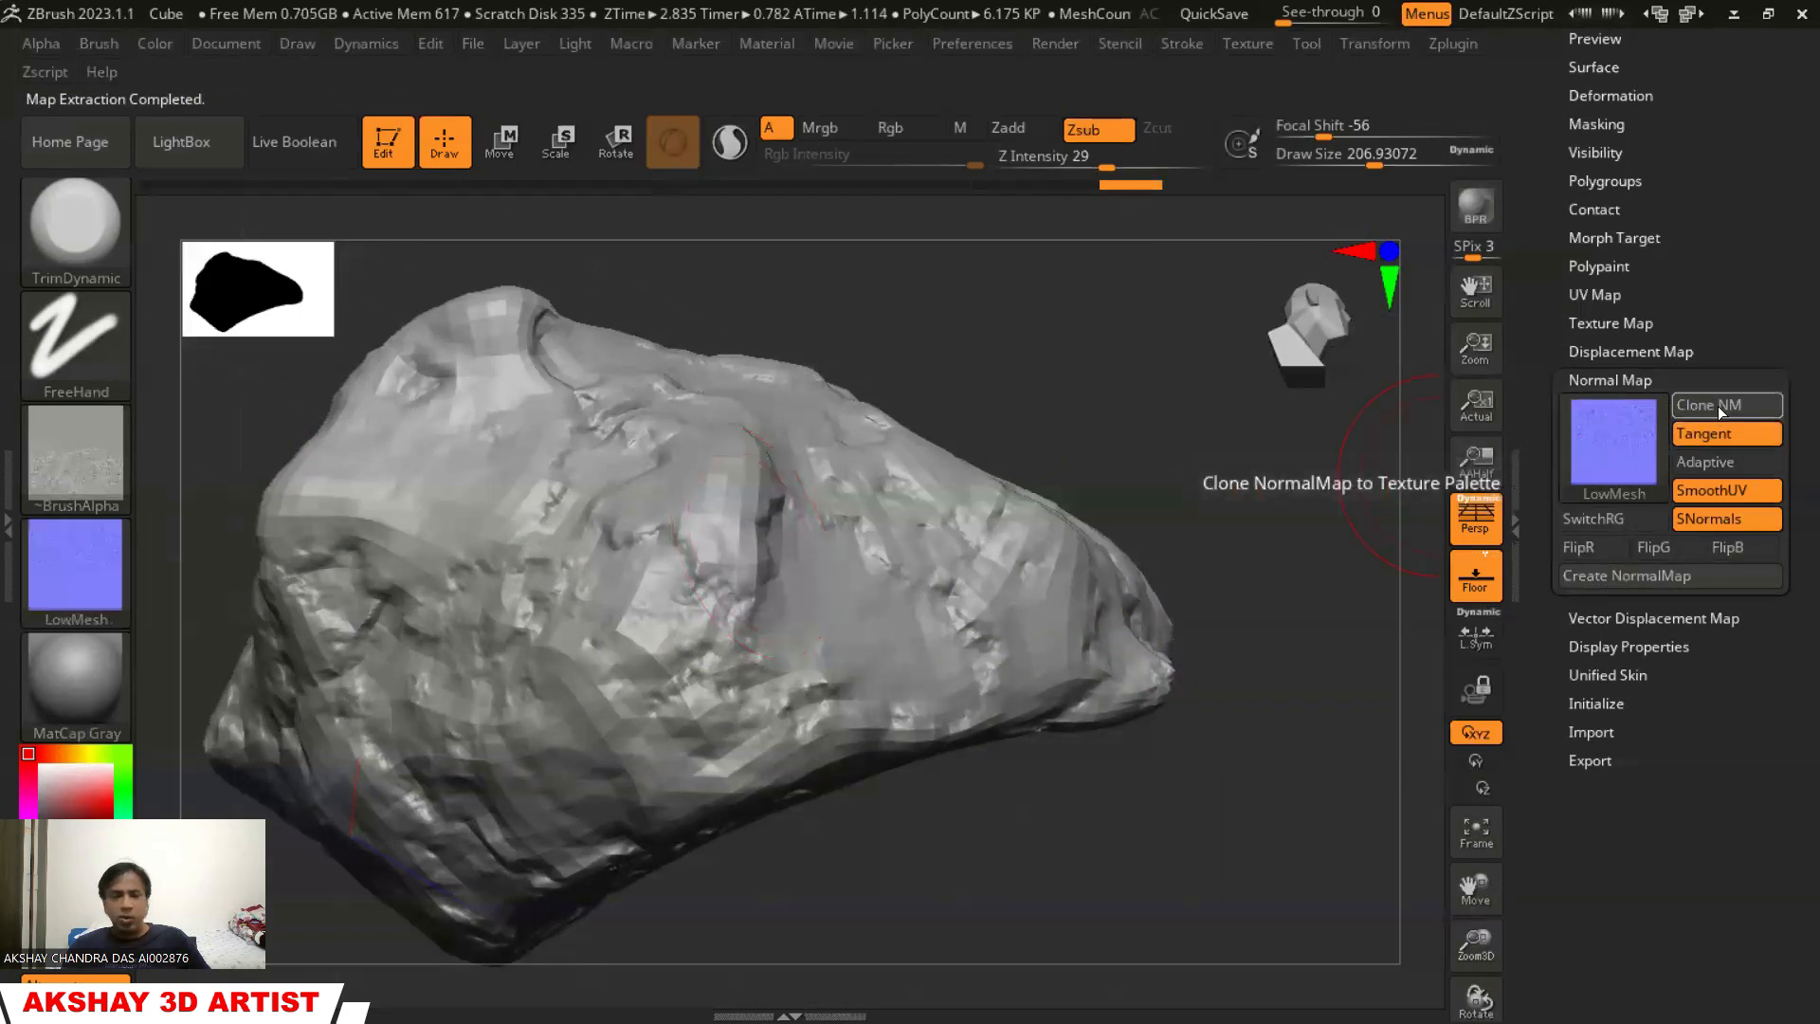
mouse_move(79, 568)
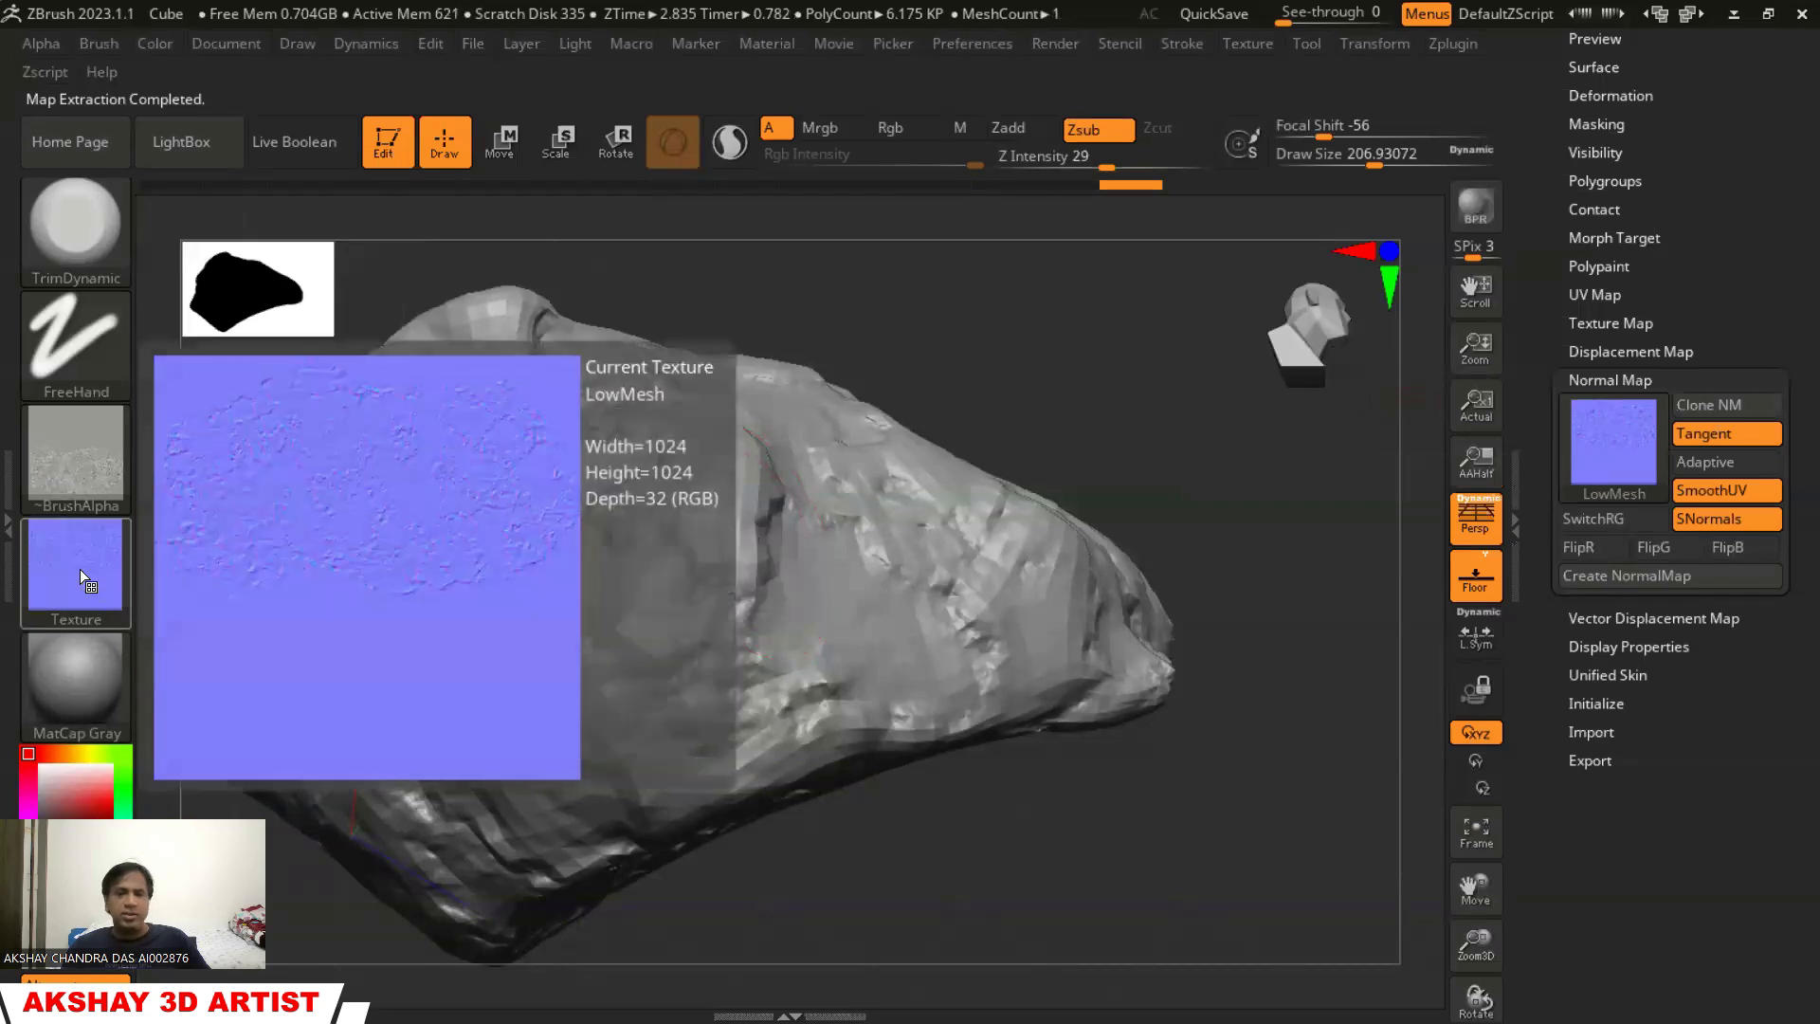
Flip the cloned LowMesh normal map texture vertically and check its preview
left_click(1241, 40)
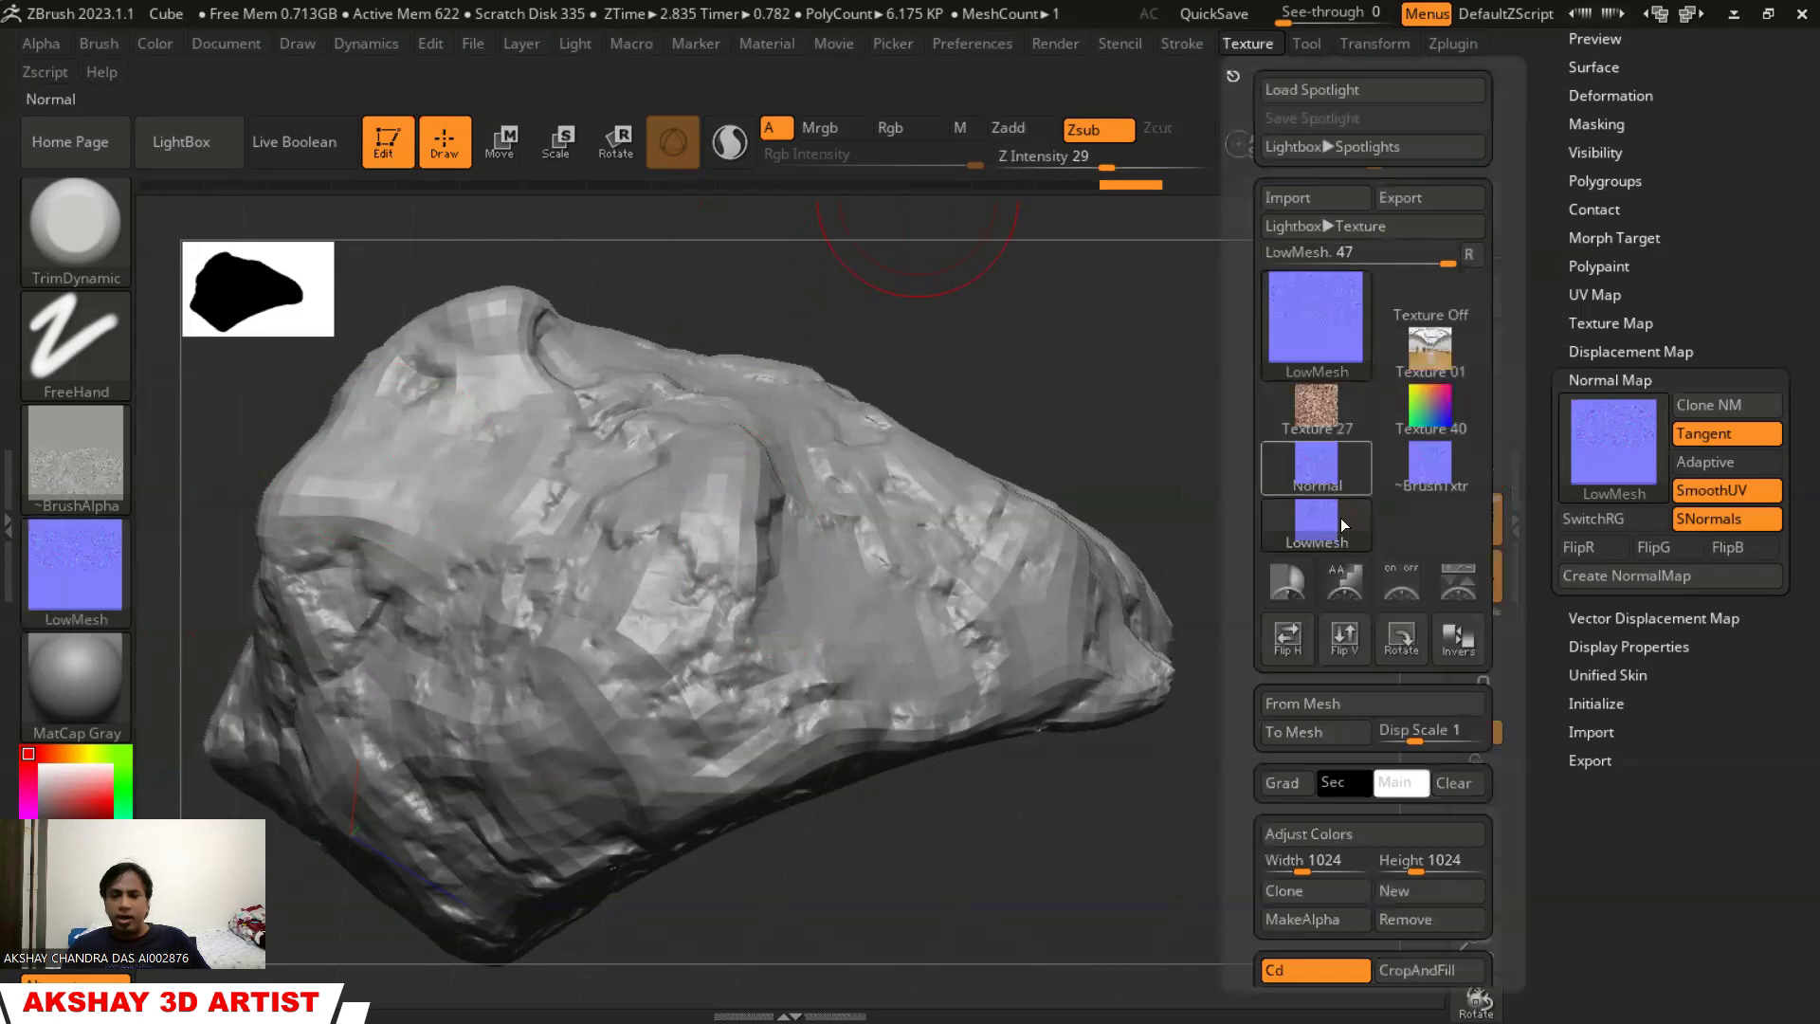
left_click(1343, 648)
mouse_move(1331, 328)
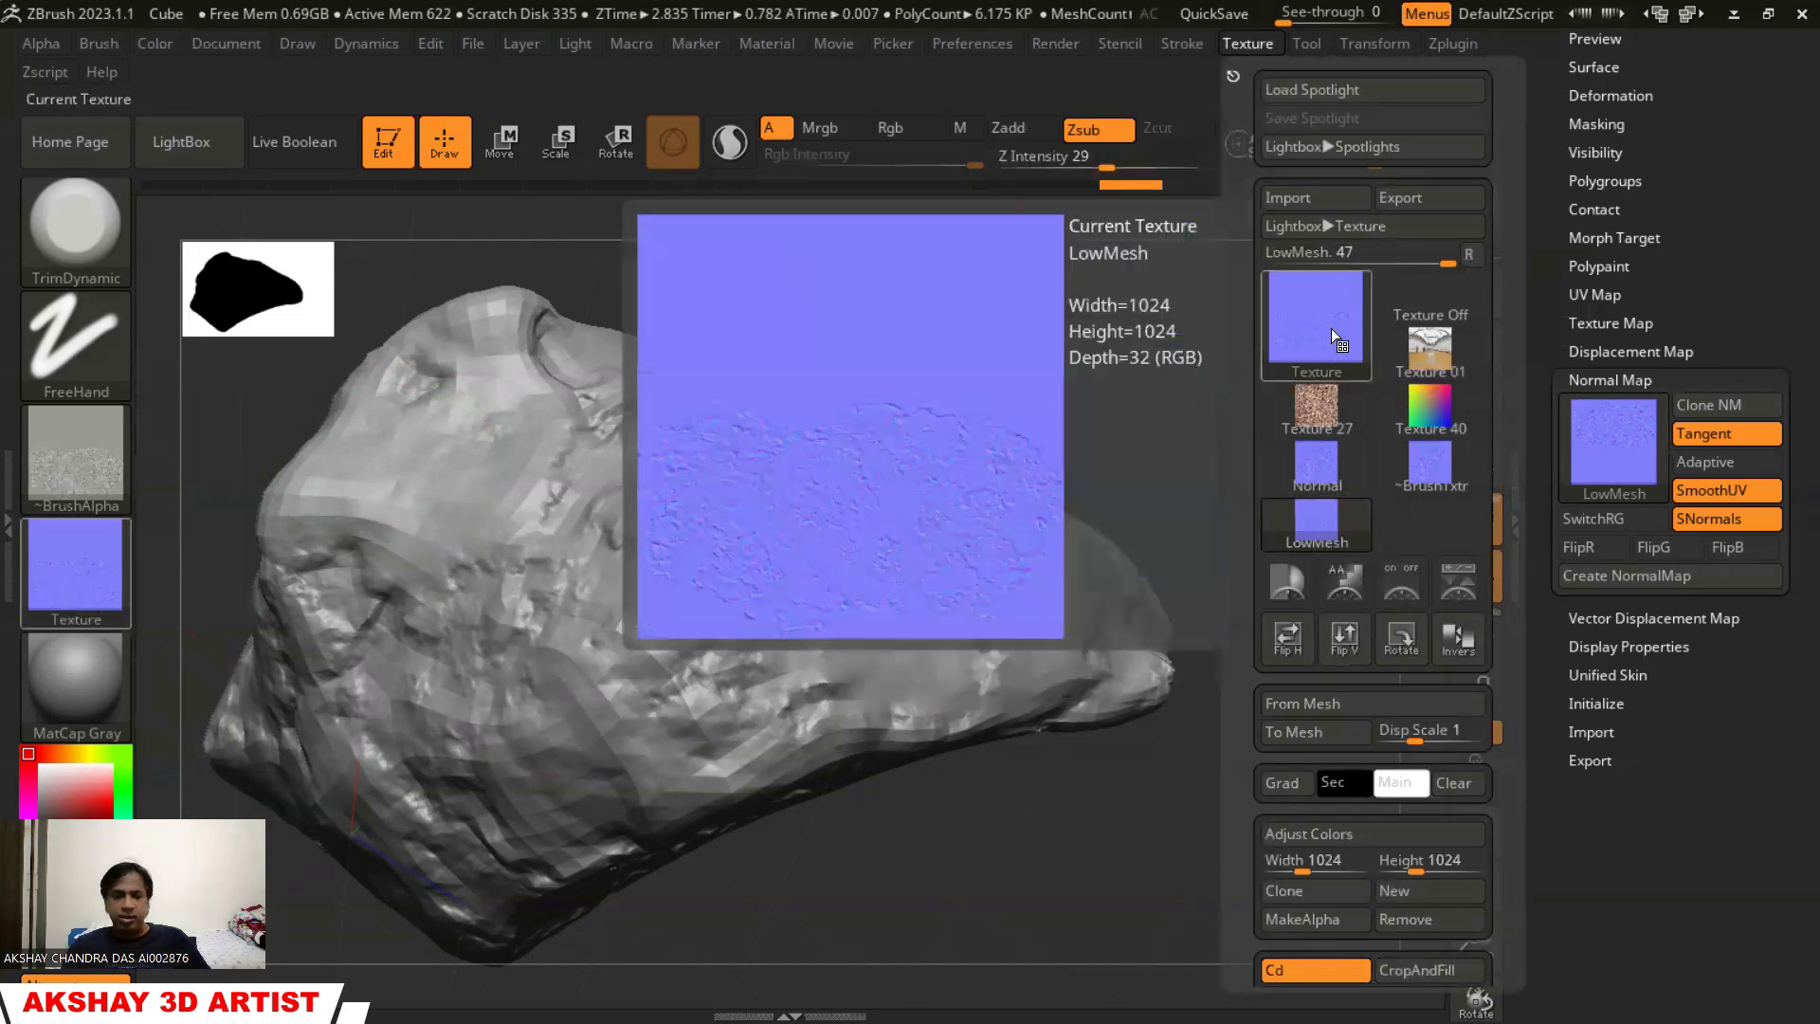
Export the flipped LowMesh normal map texture as a TIFF named NormalMap in the ROCK folder
left_click(1418, 201)
left_click(481, 637)
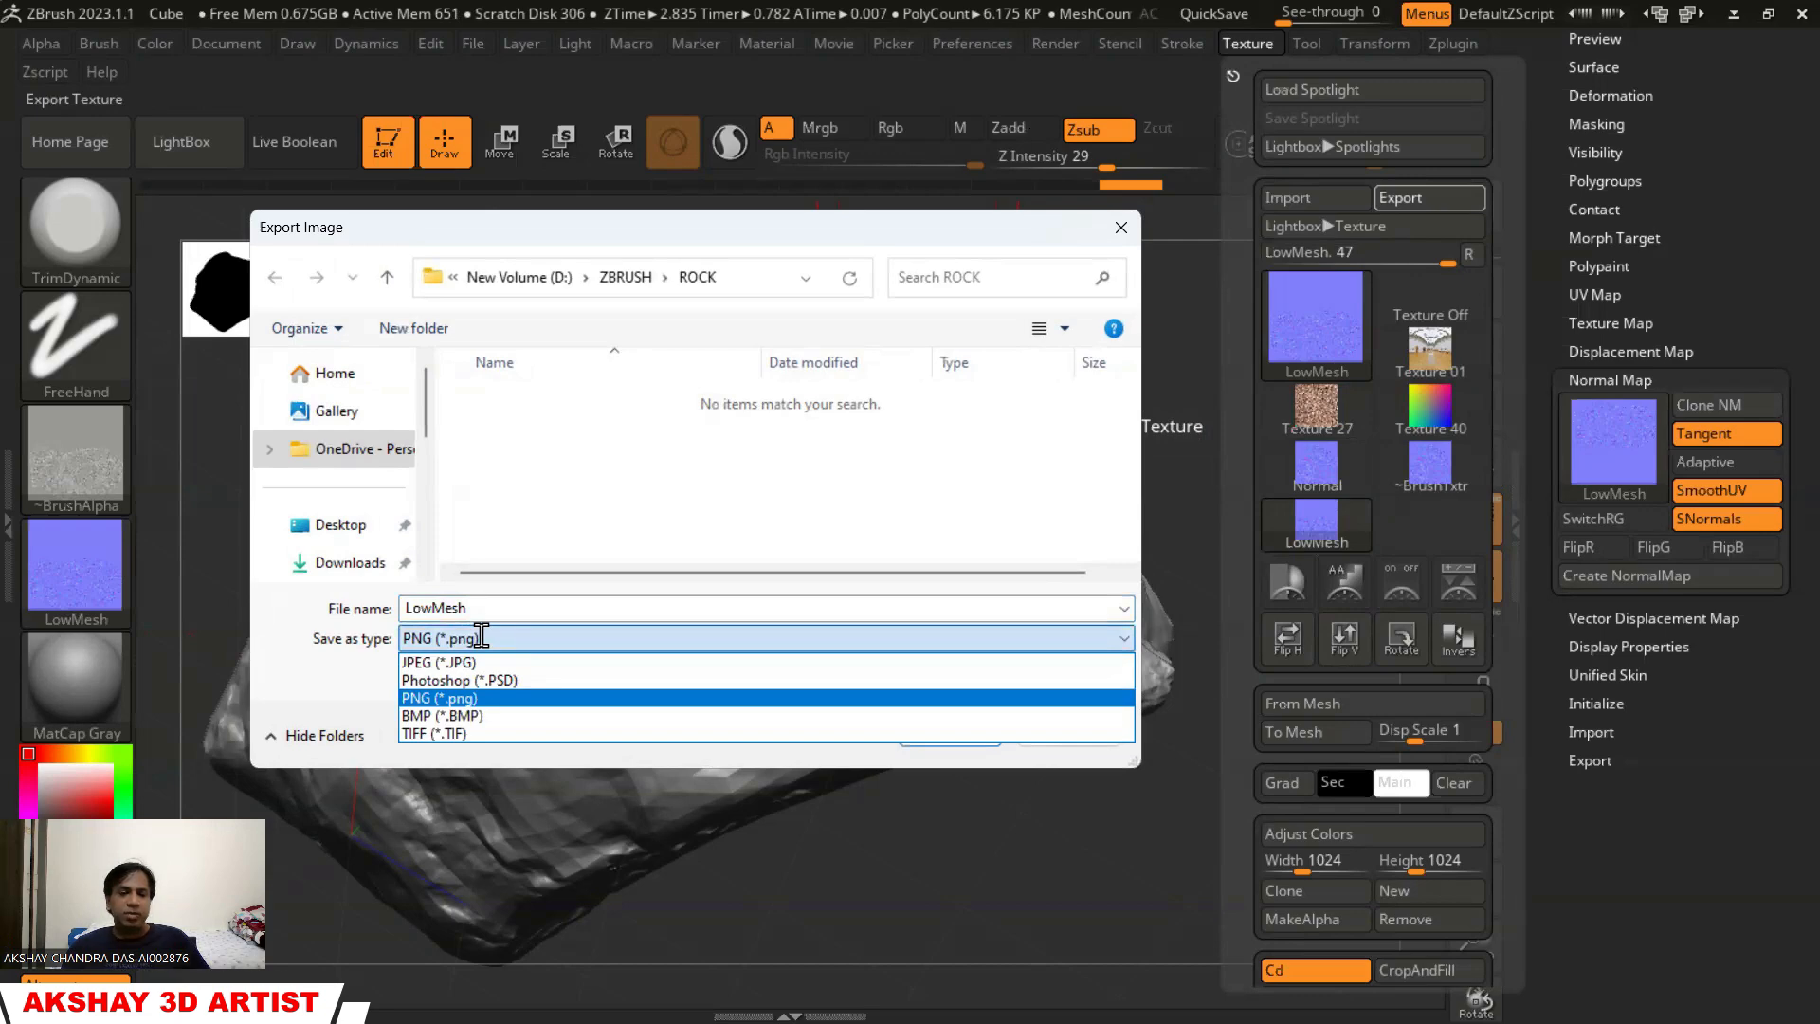
left_click(447, 733)
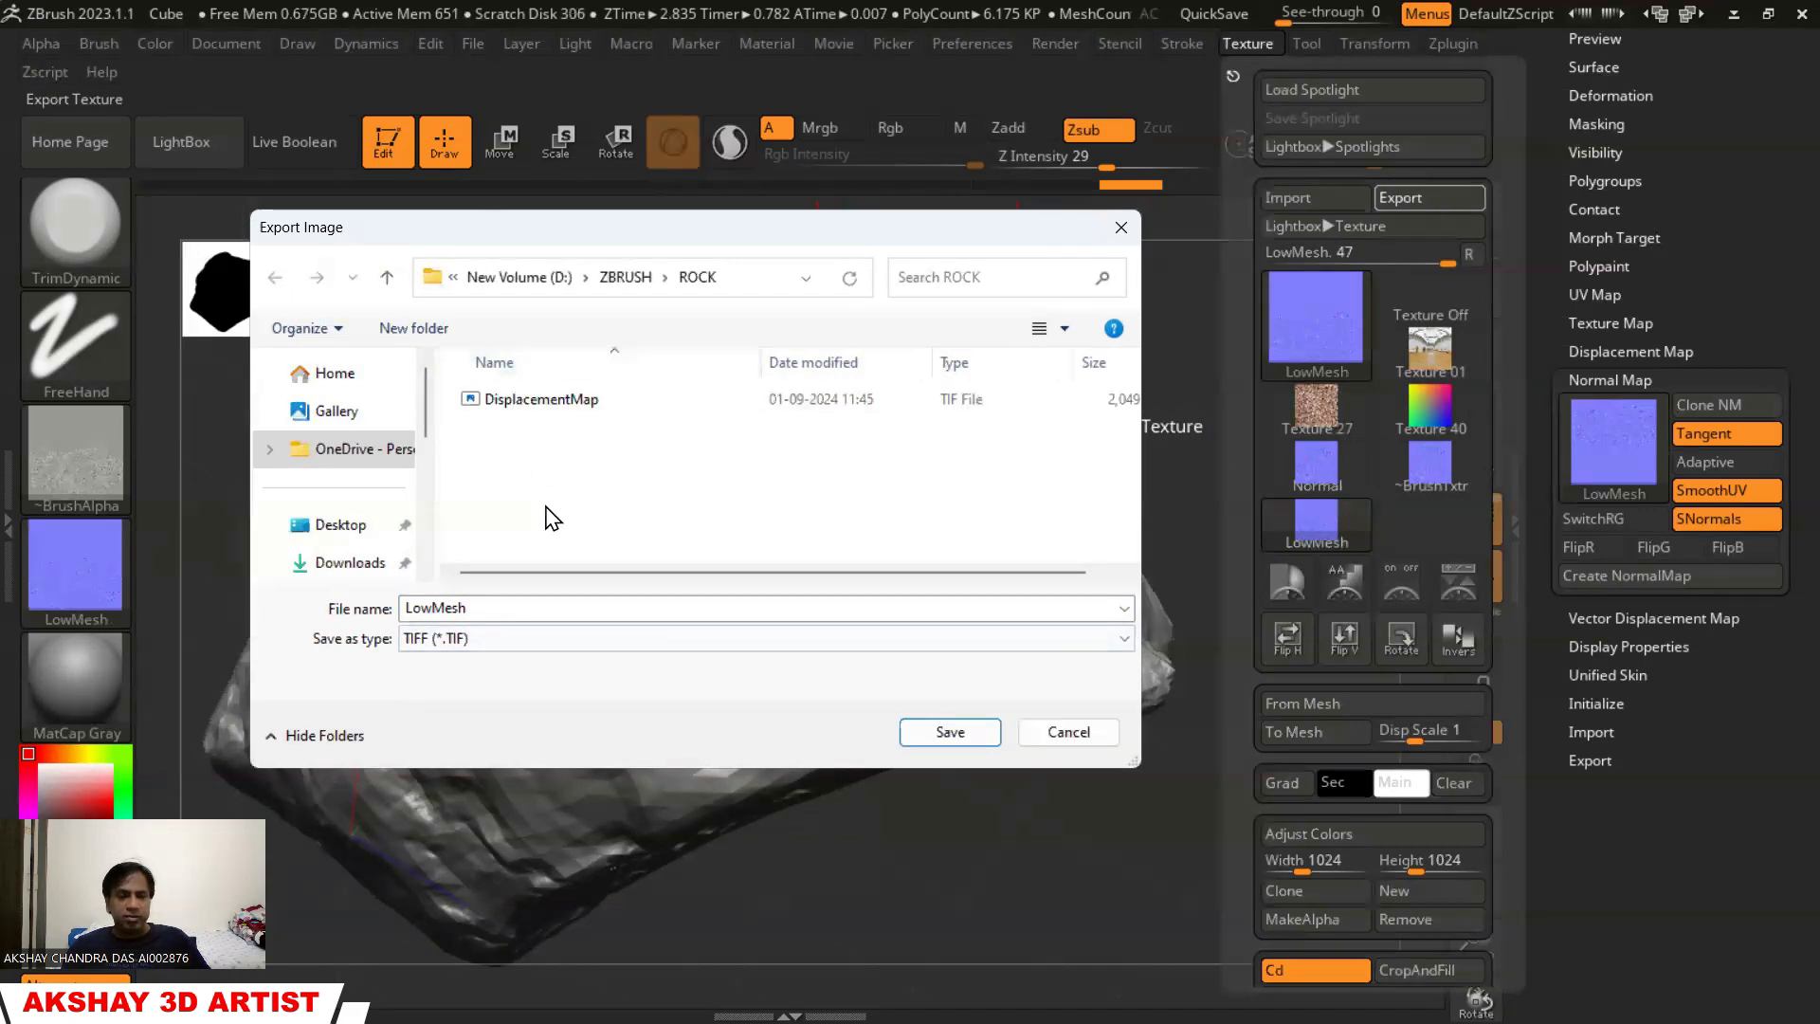
double_click(482, 607)
type("Normal")
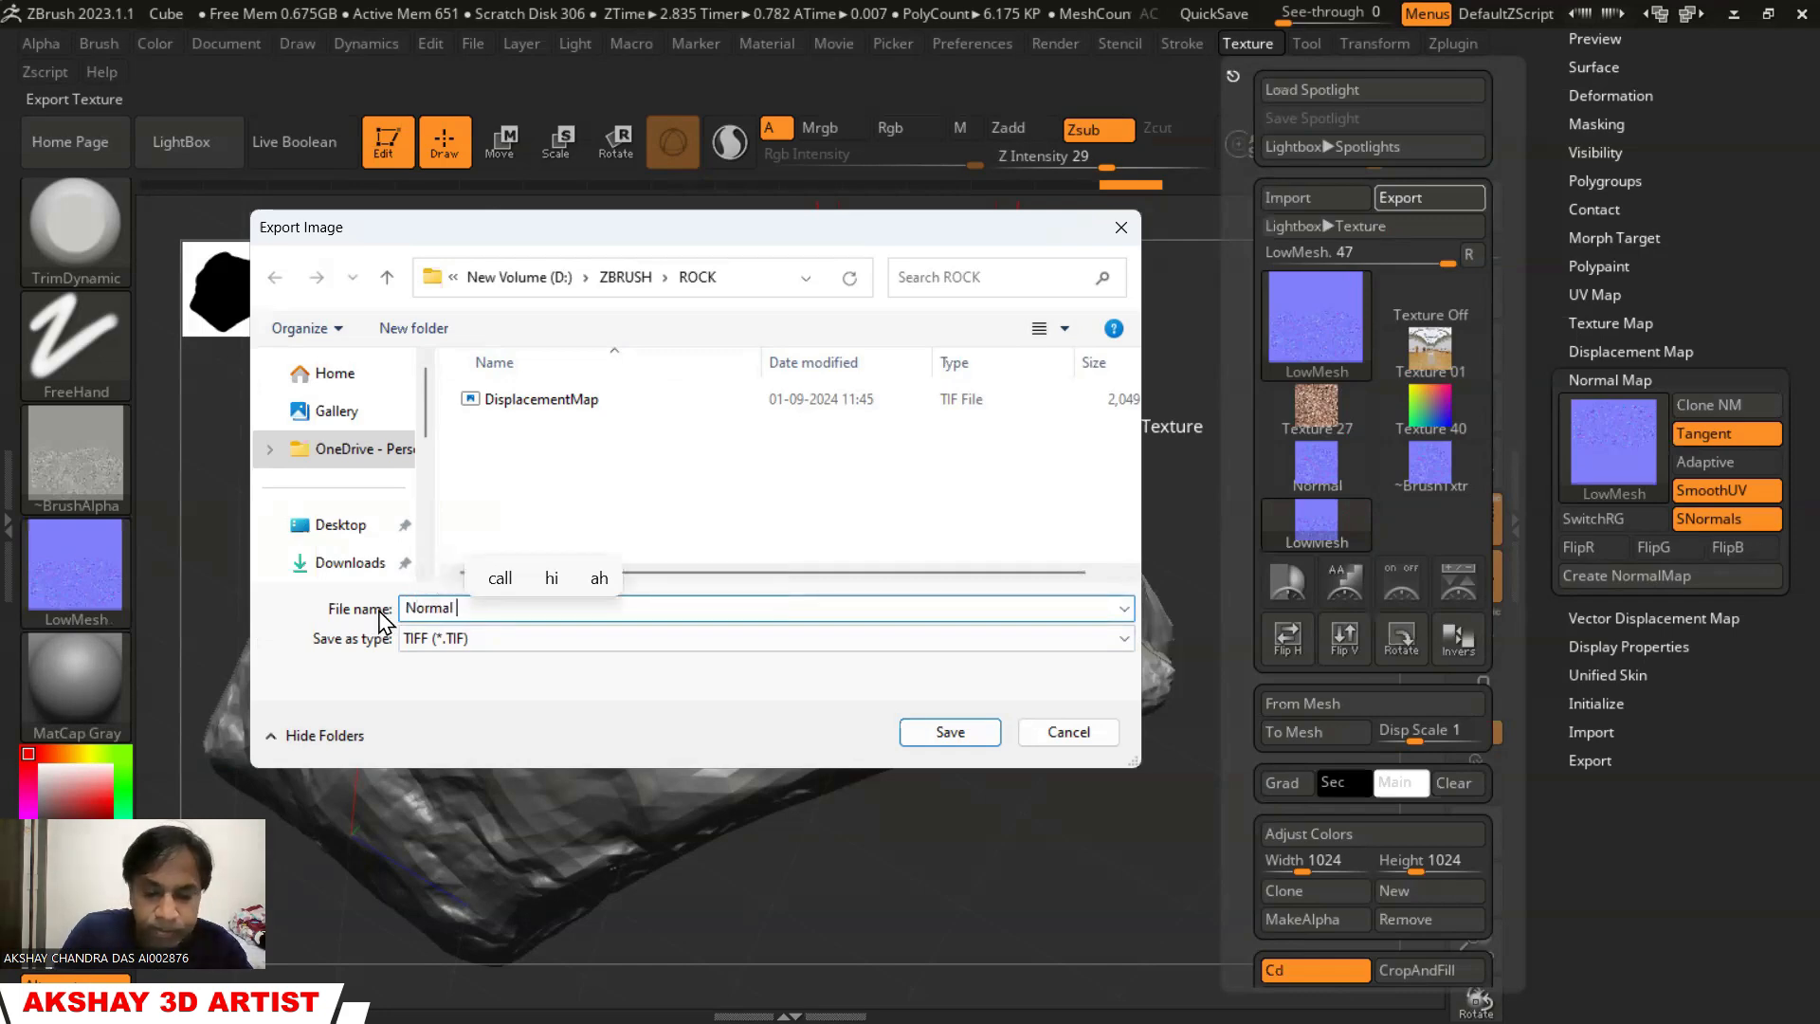
key("BackSpace")
type("Map")
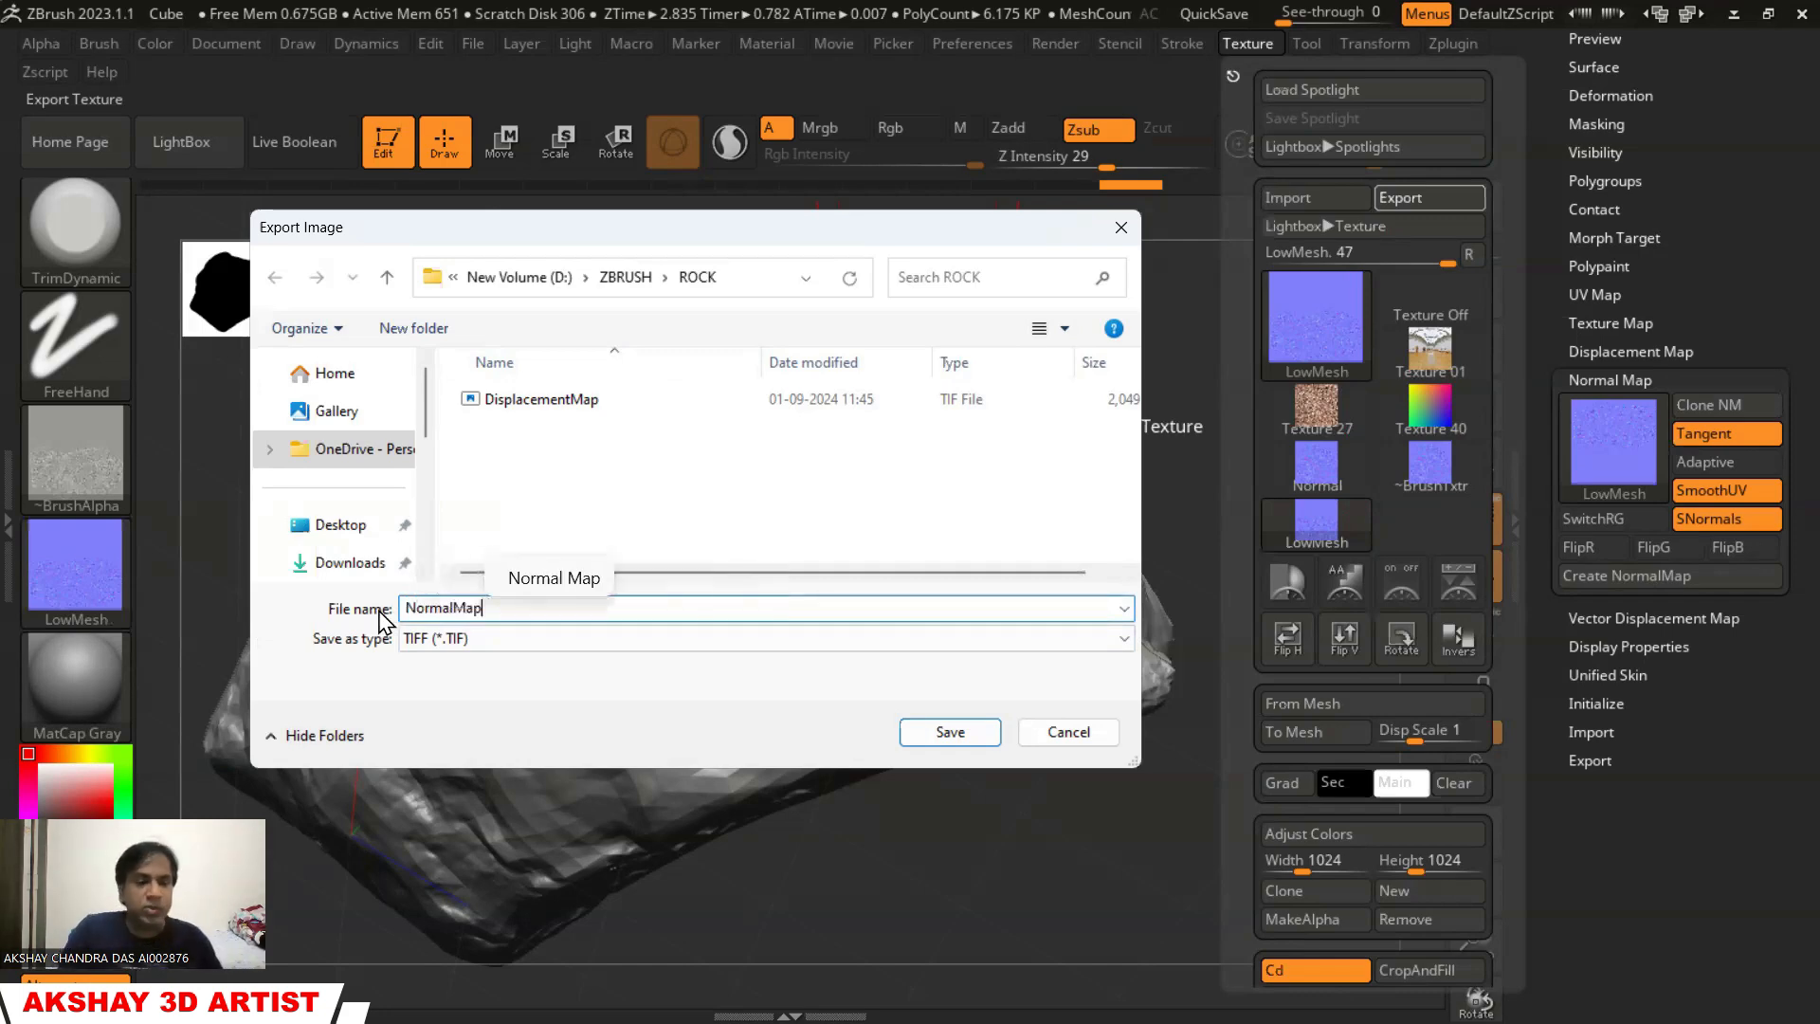
left_click(952, 733)
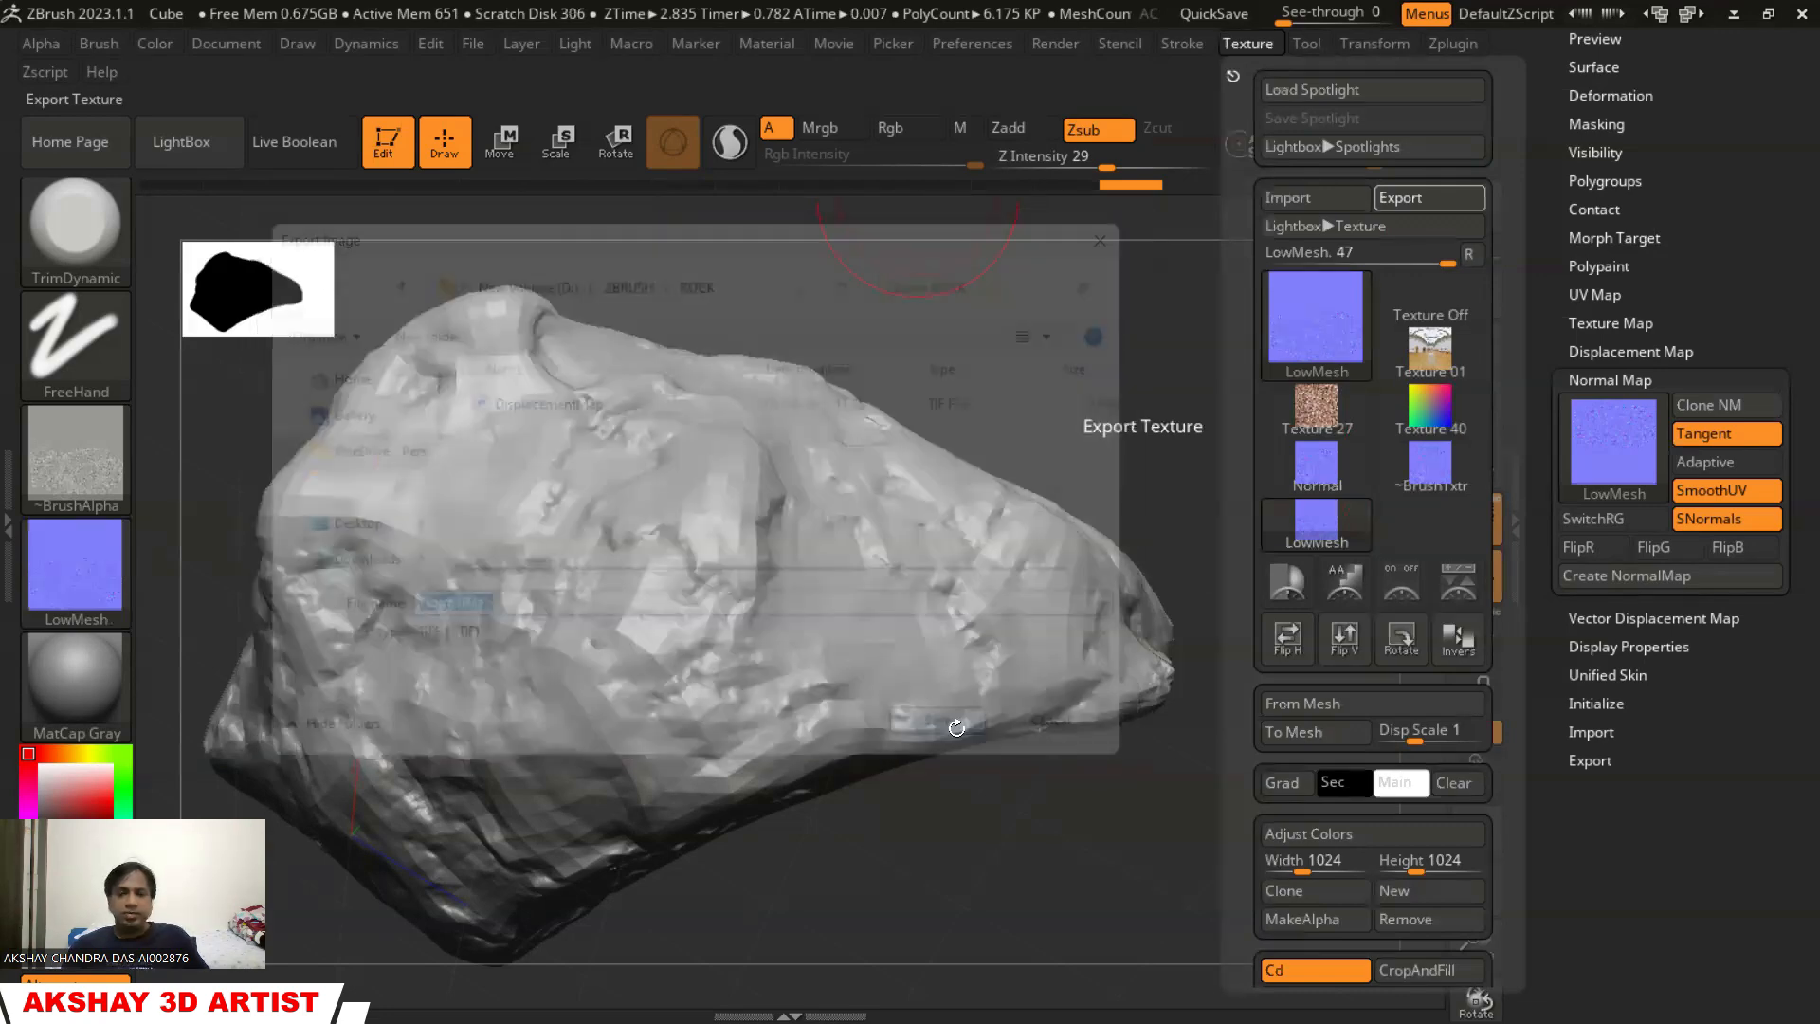
Export the LowMesh subtool in OBJ format to the ROCK folder under the name LowMeshRock
left_click_drag(1780, 237, 1776, 492)
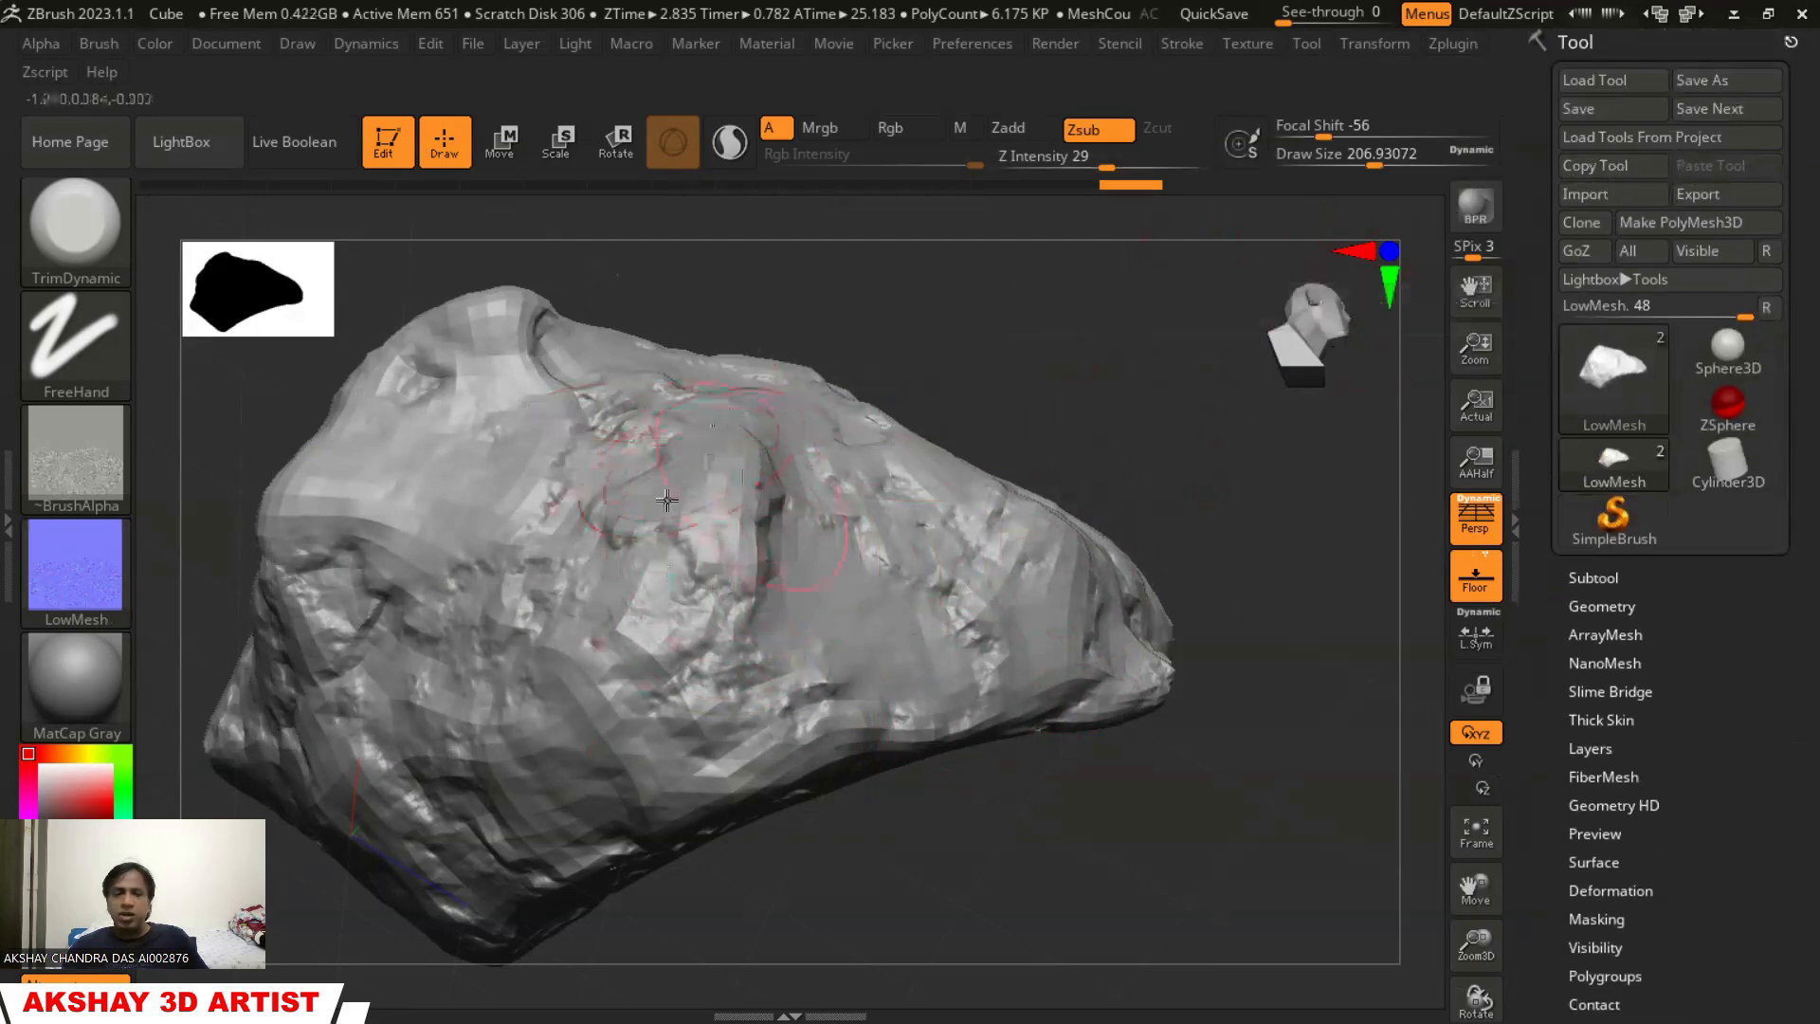
left_click(1602, 576)
mouse_move(1598, 201)
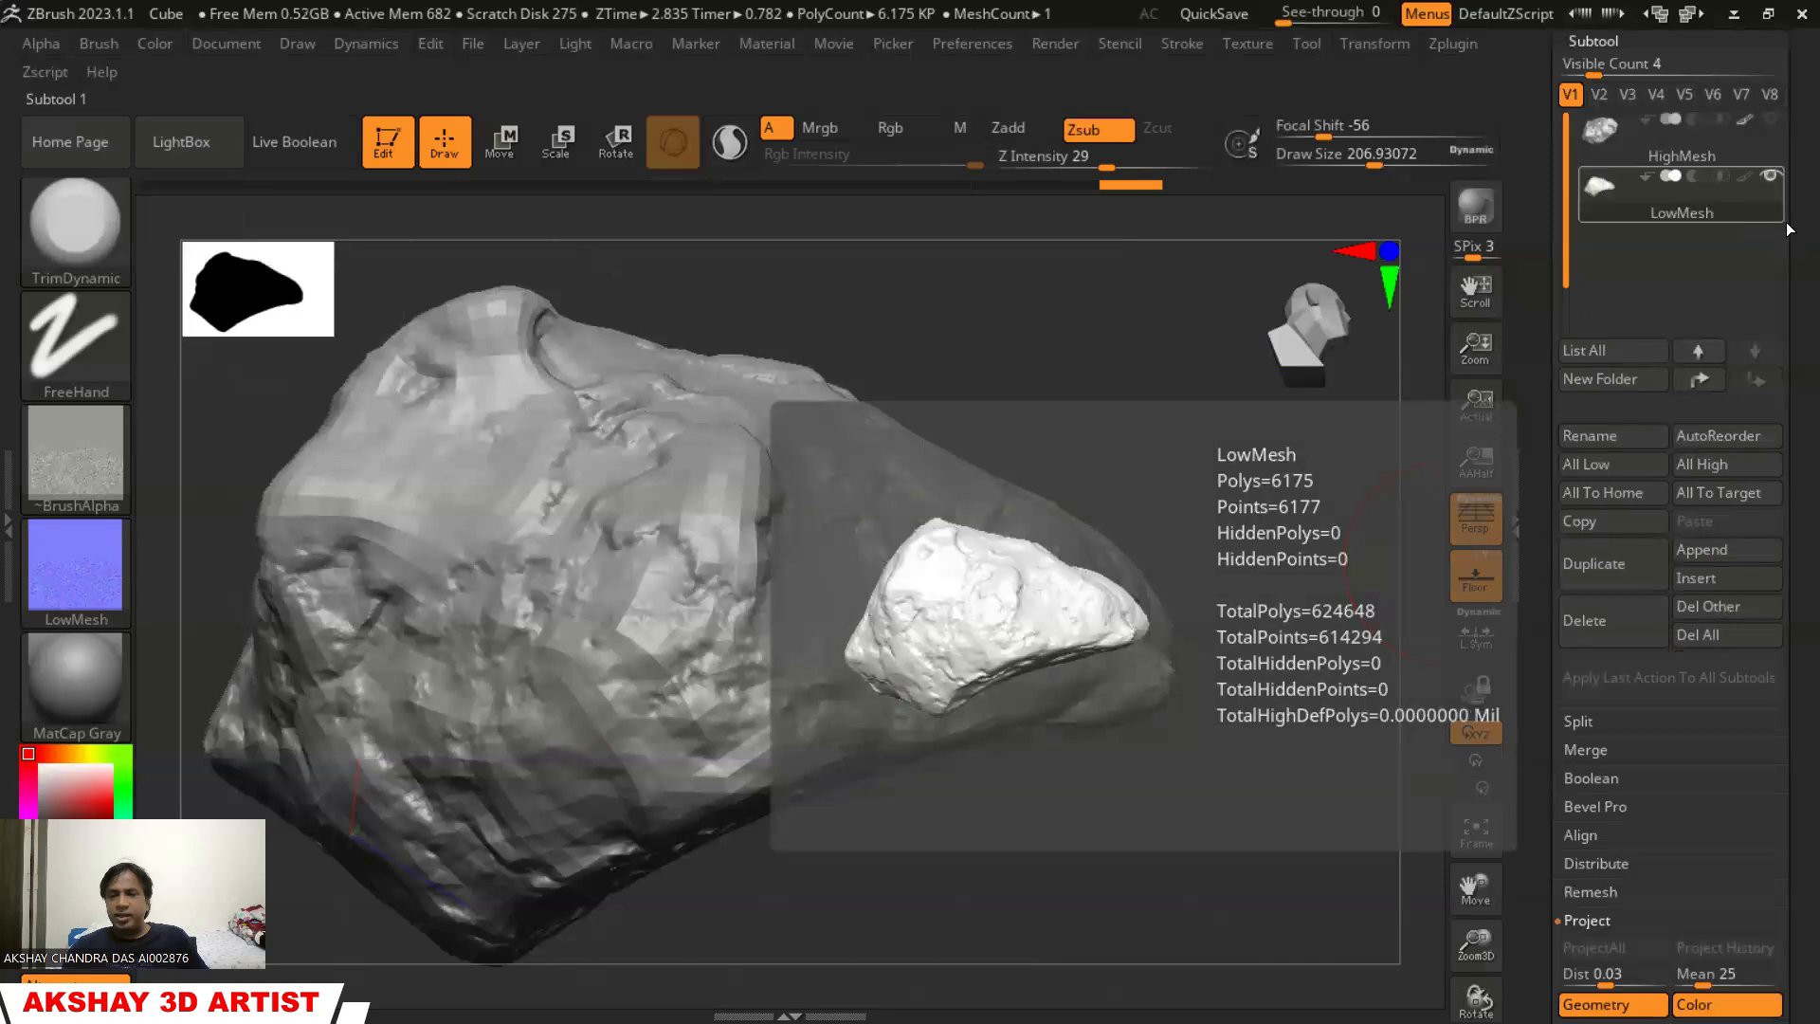
scroll(1782, 284, "up", 5)
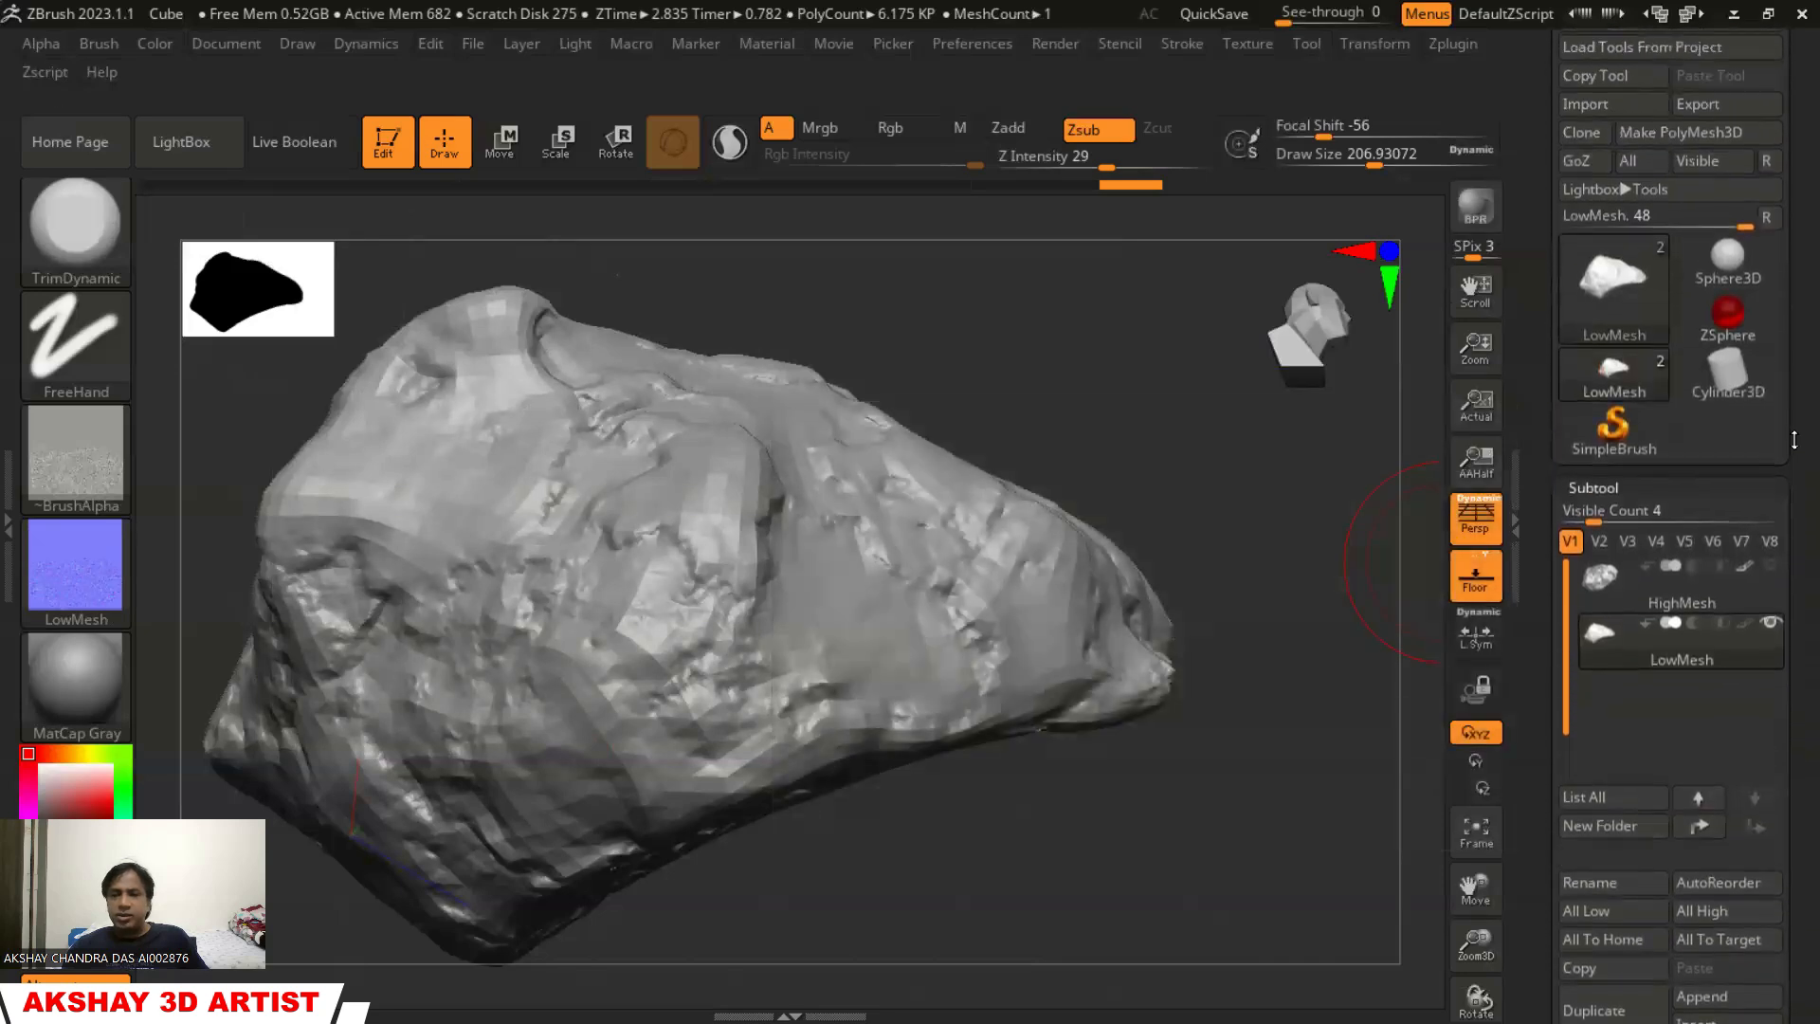
left_click(1708, 102)
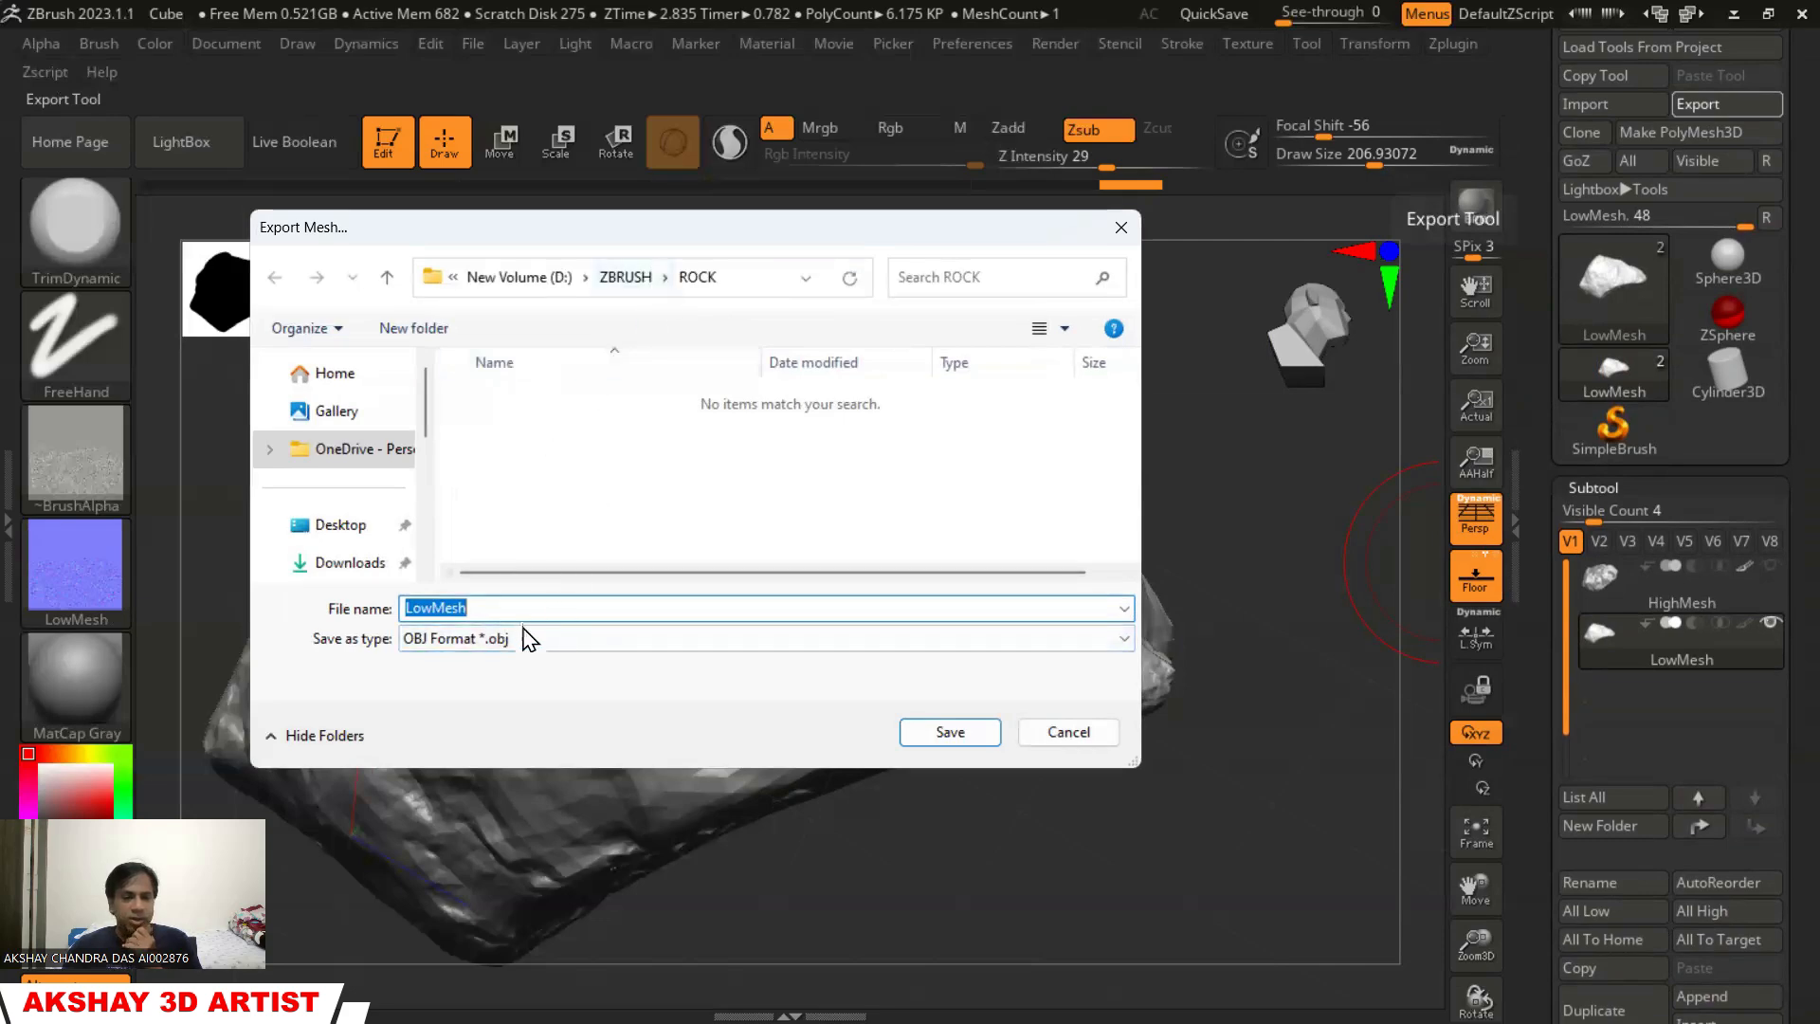
left_click(502, 608)
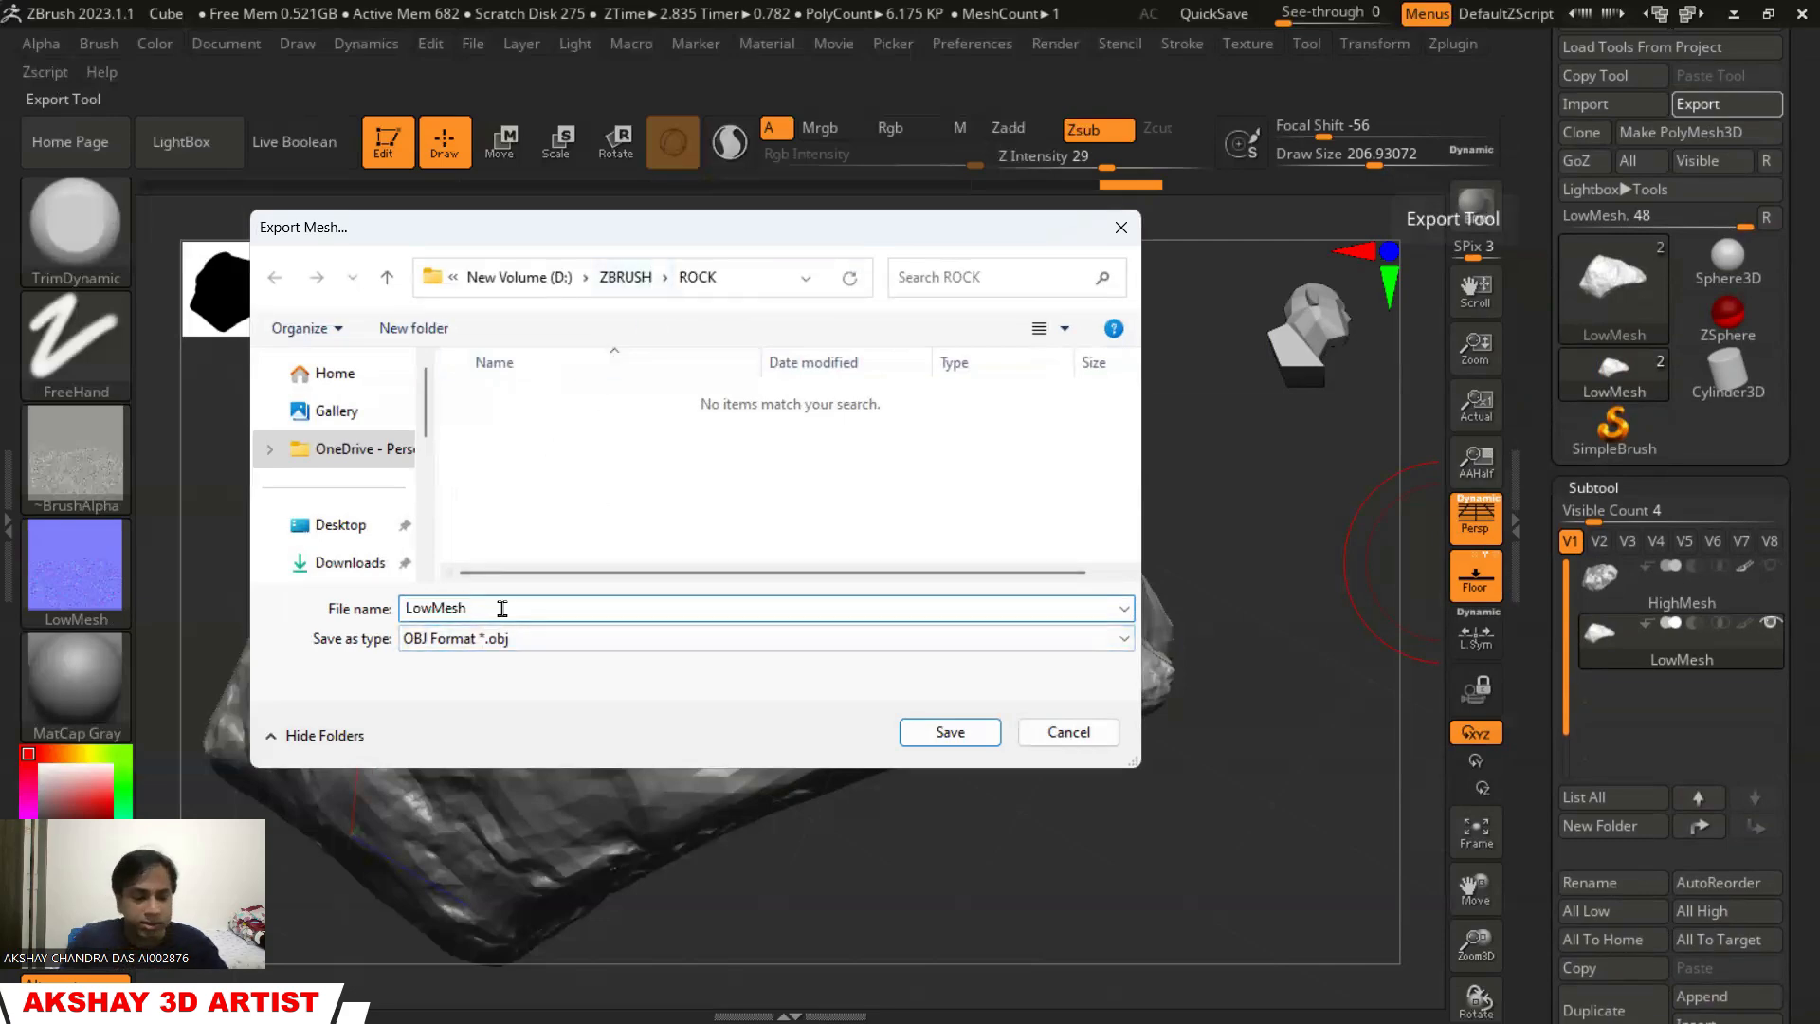
type("lock")
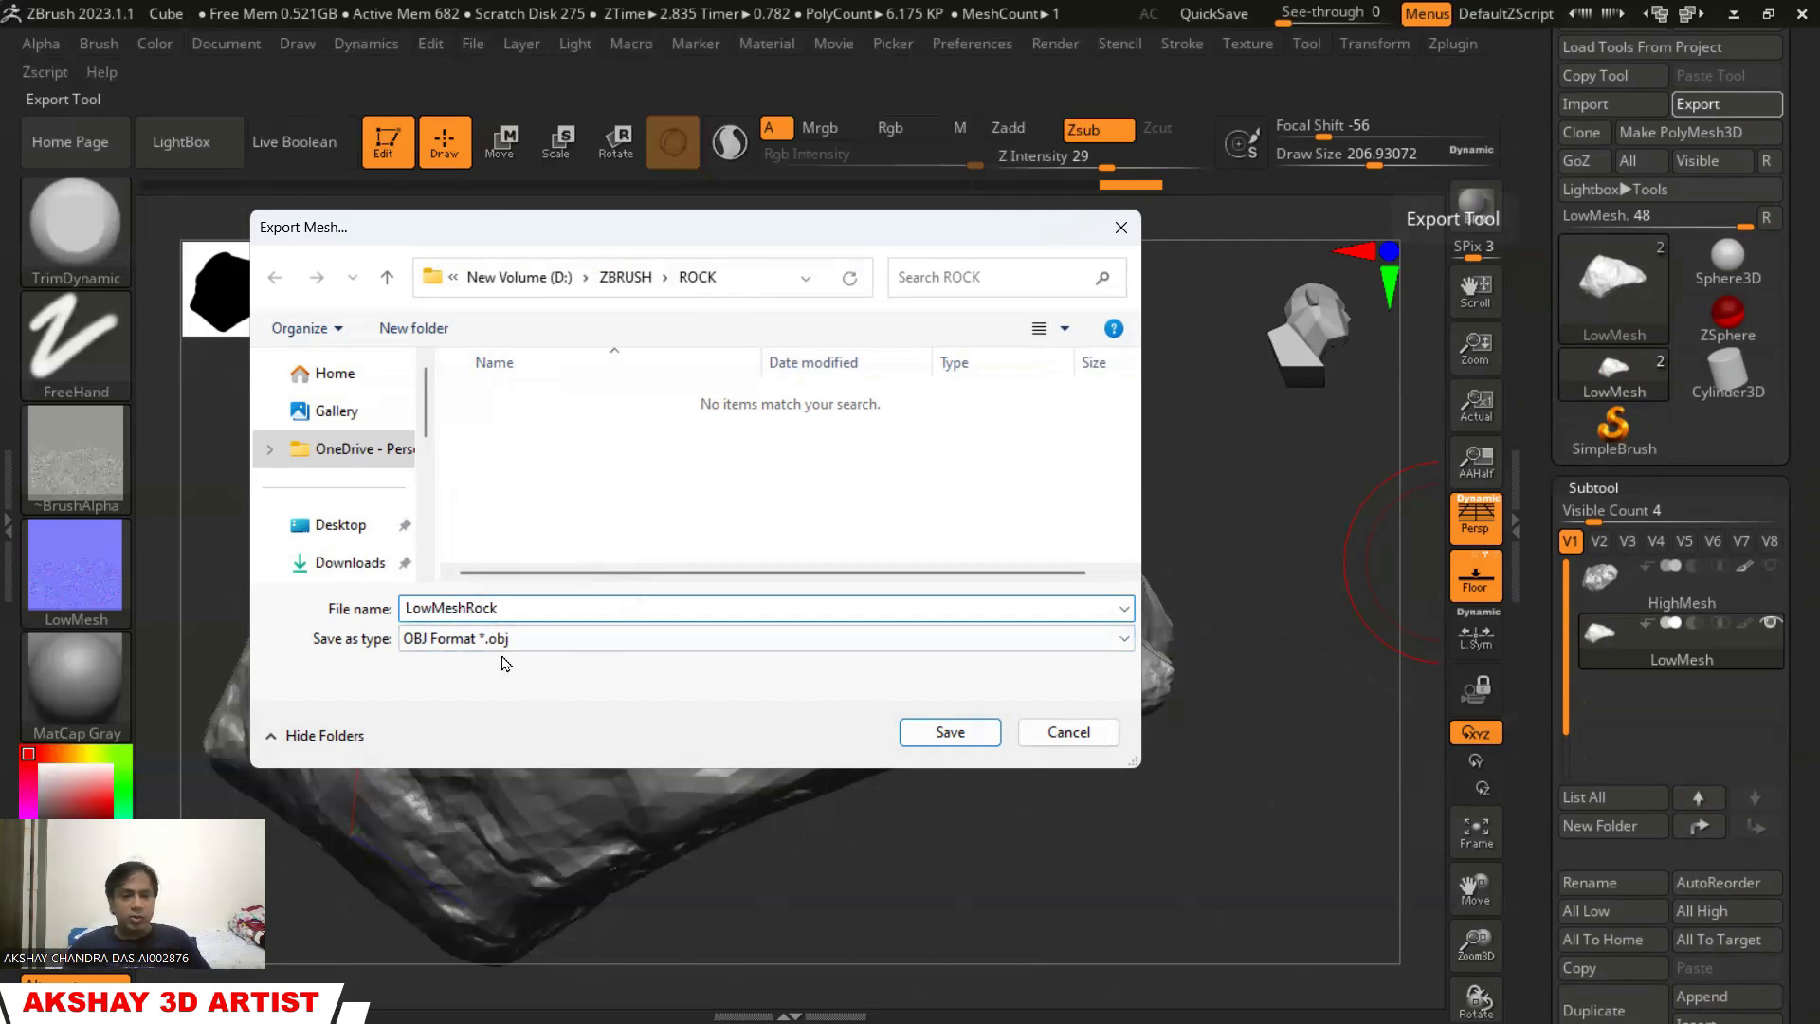
left_click(949, 733)
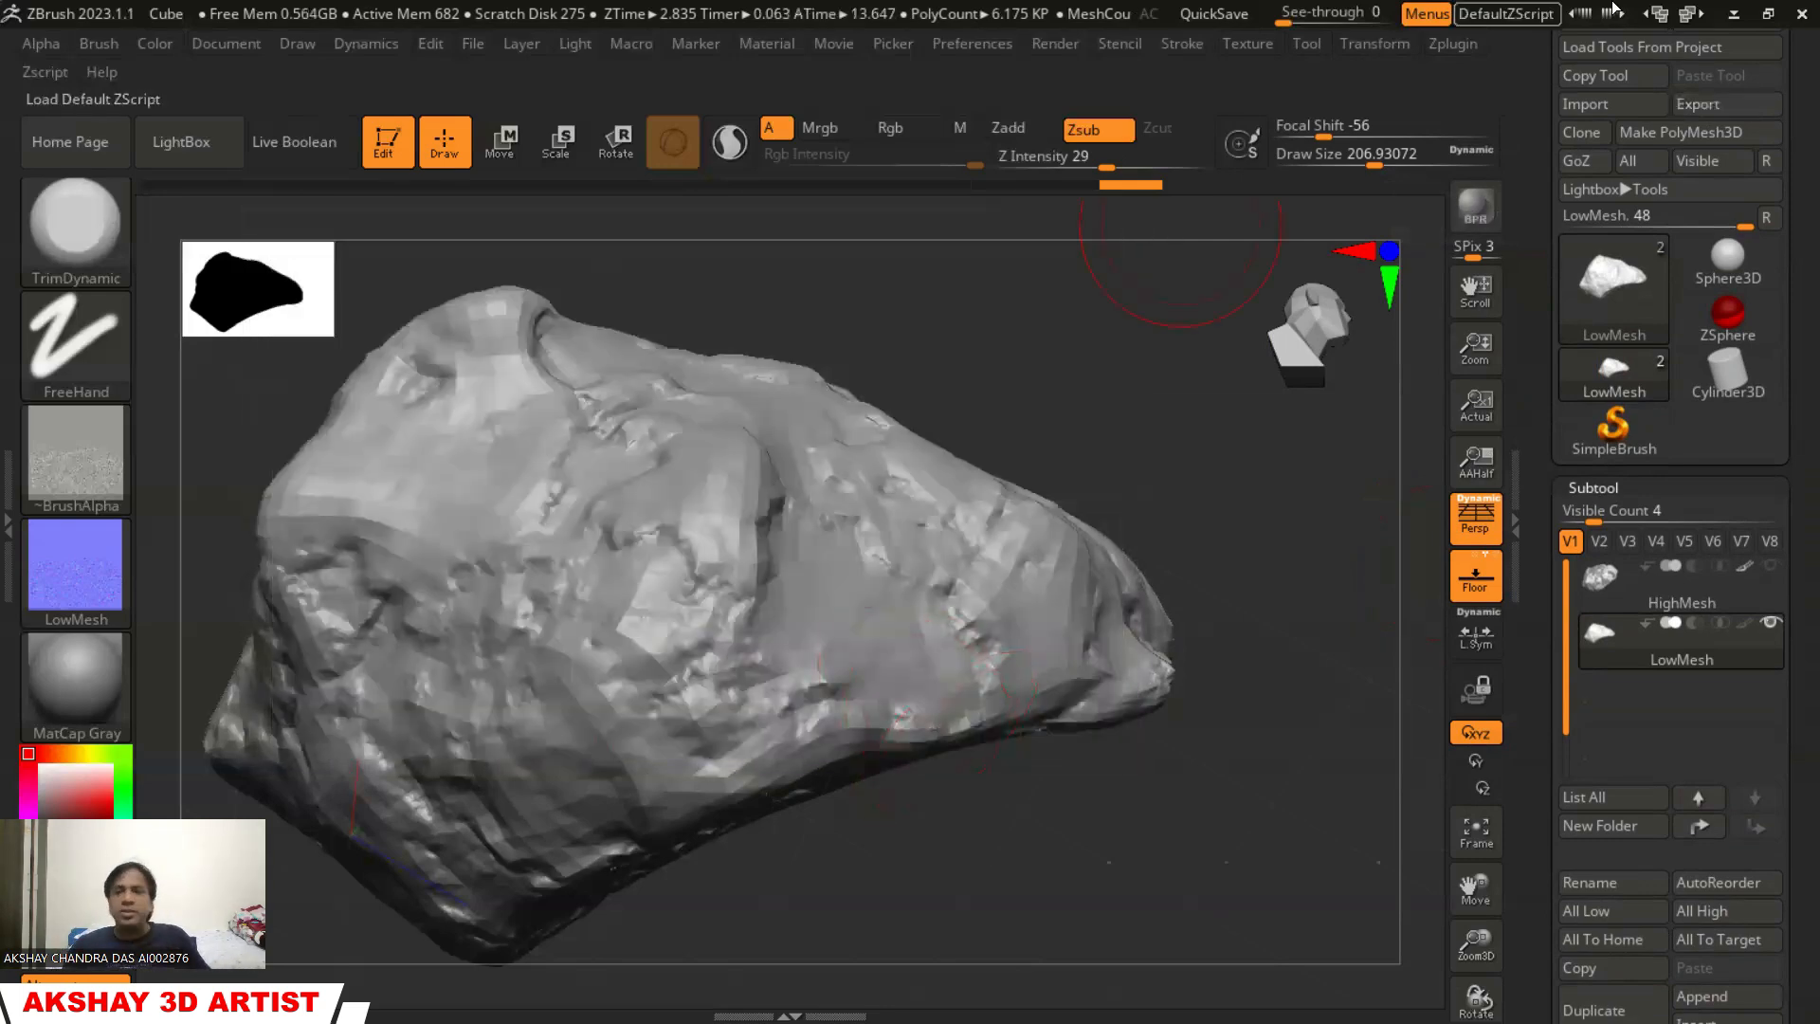
Switch to Maya, start a new empty scene and close the Arnold RenderView
left_click(1734, 15)
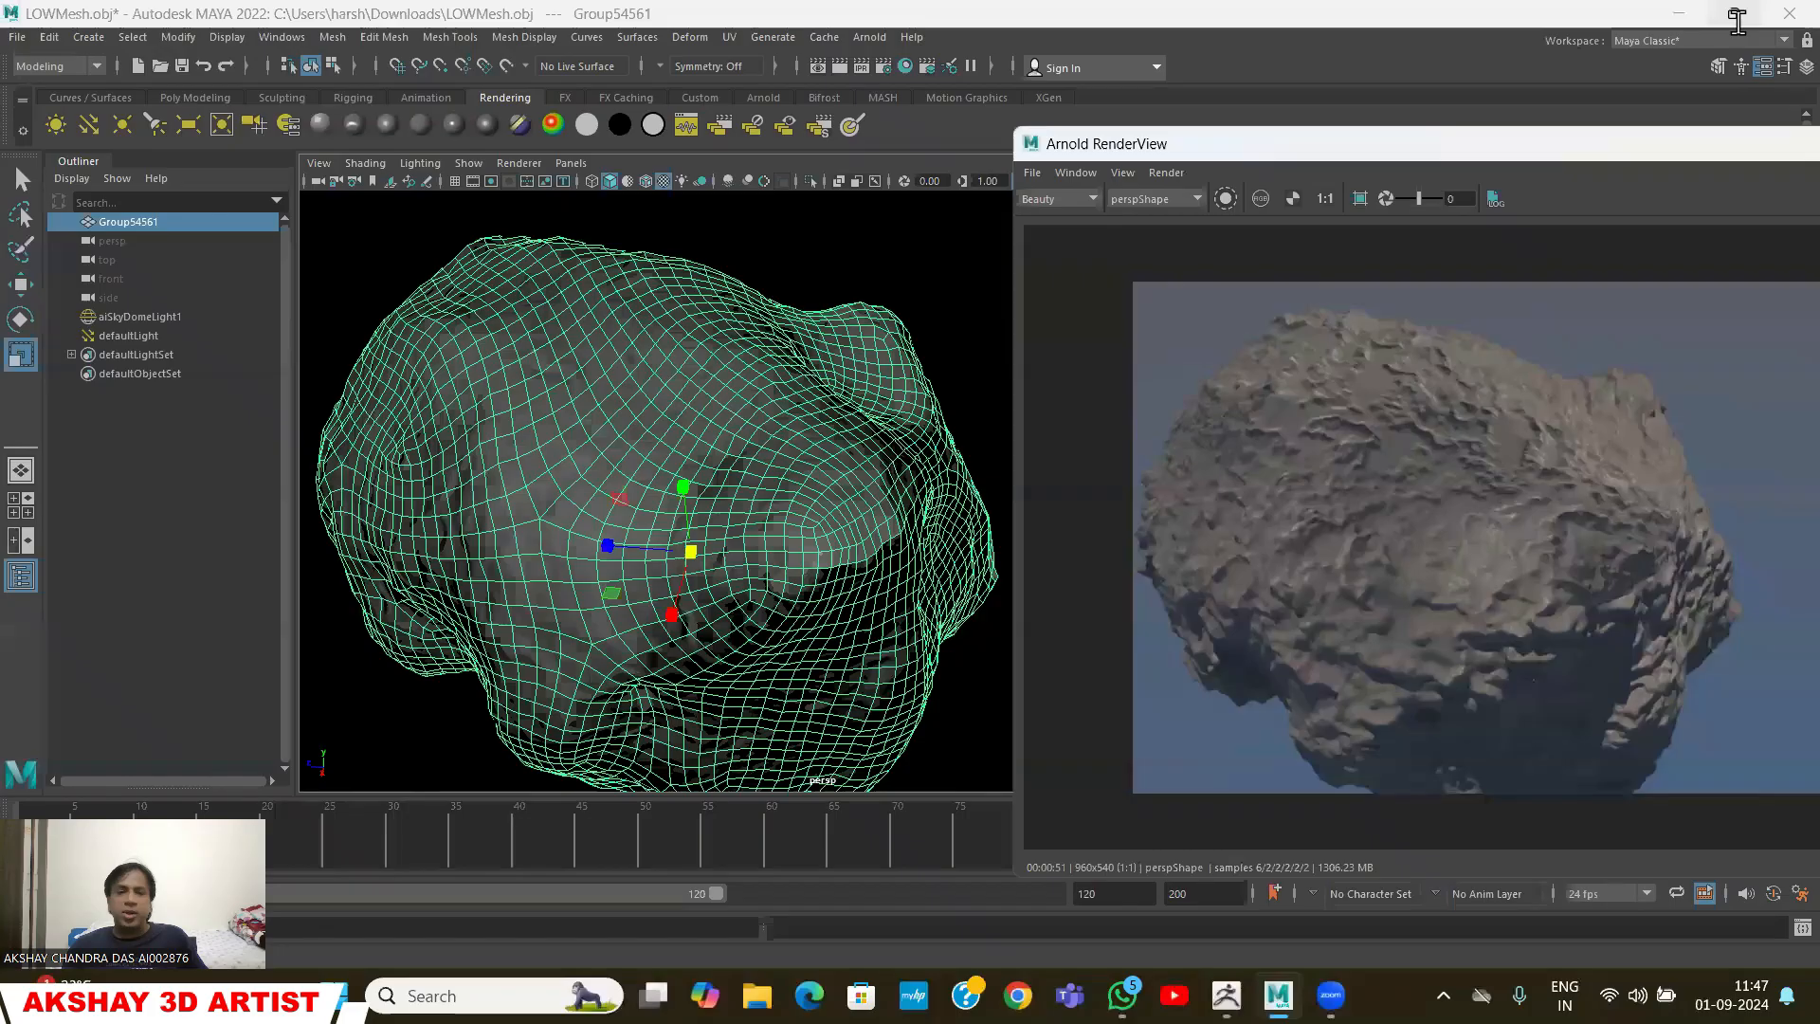
left_click(16, 38)
left_click(45, 68)
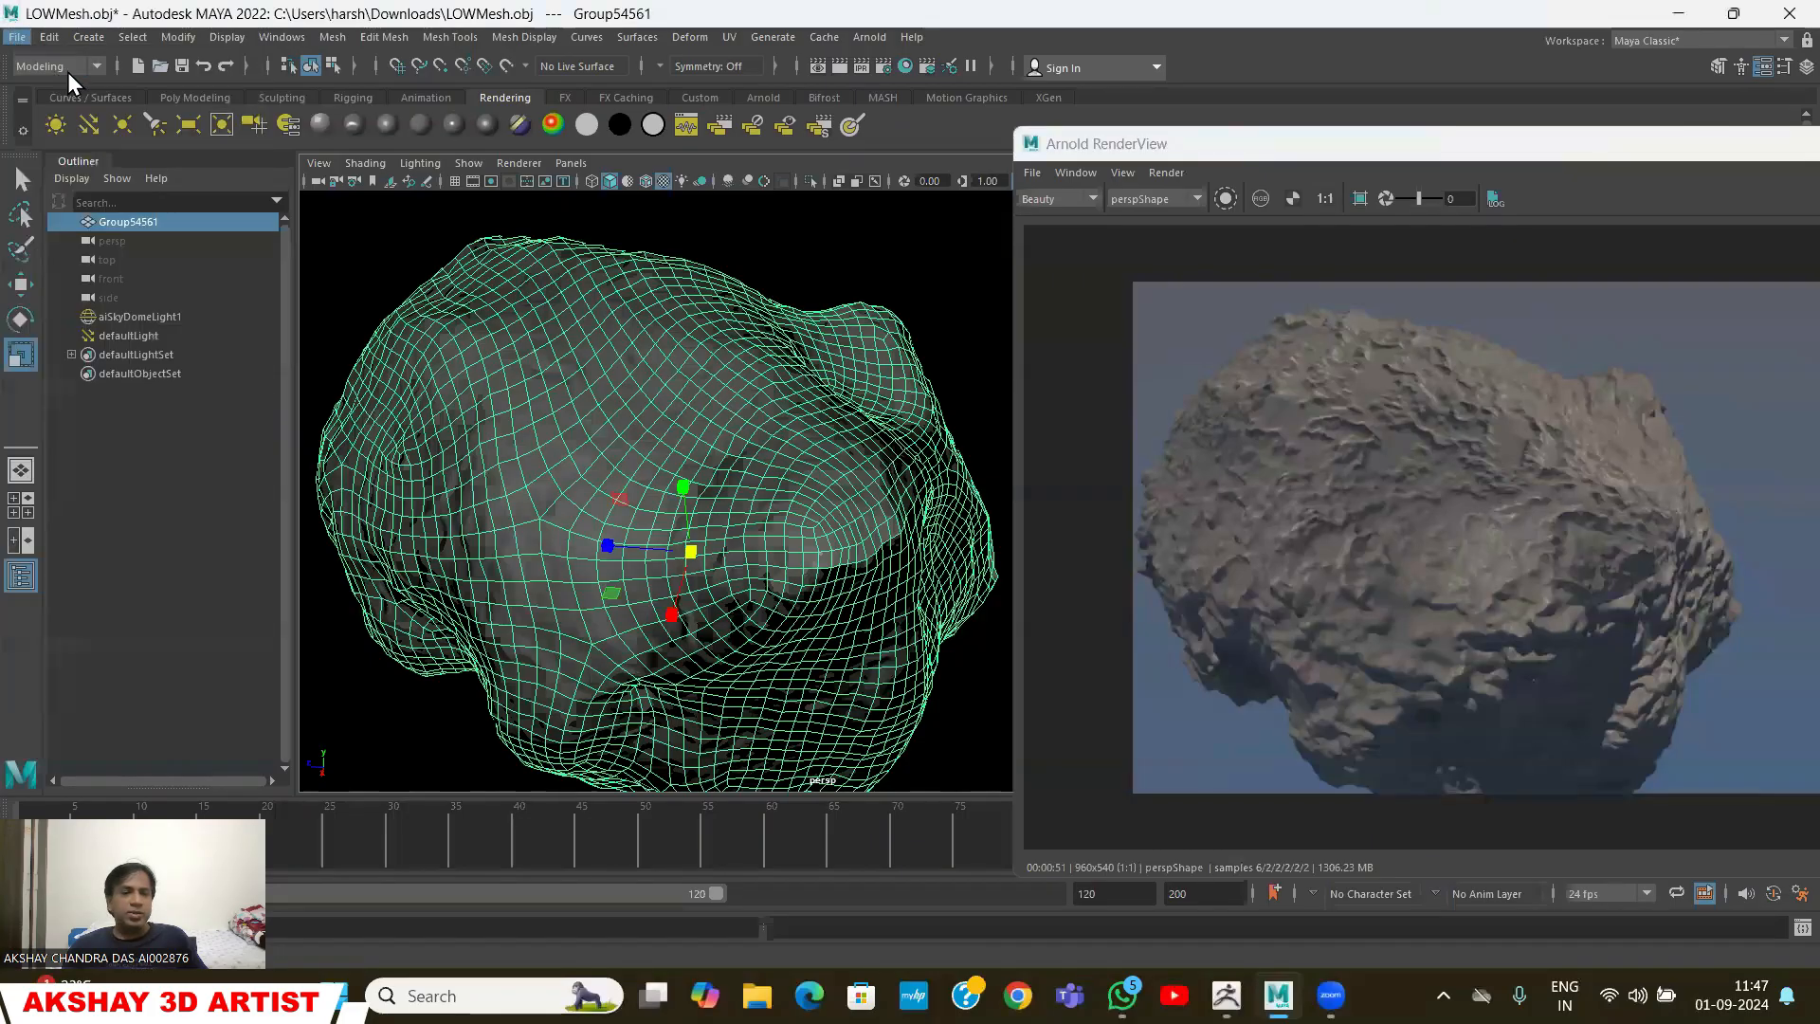
left_click(909, 498)
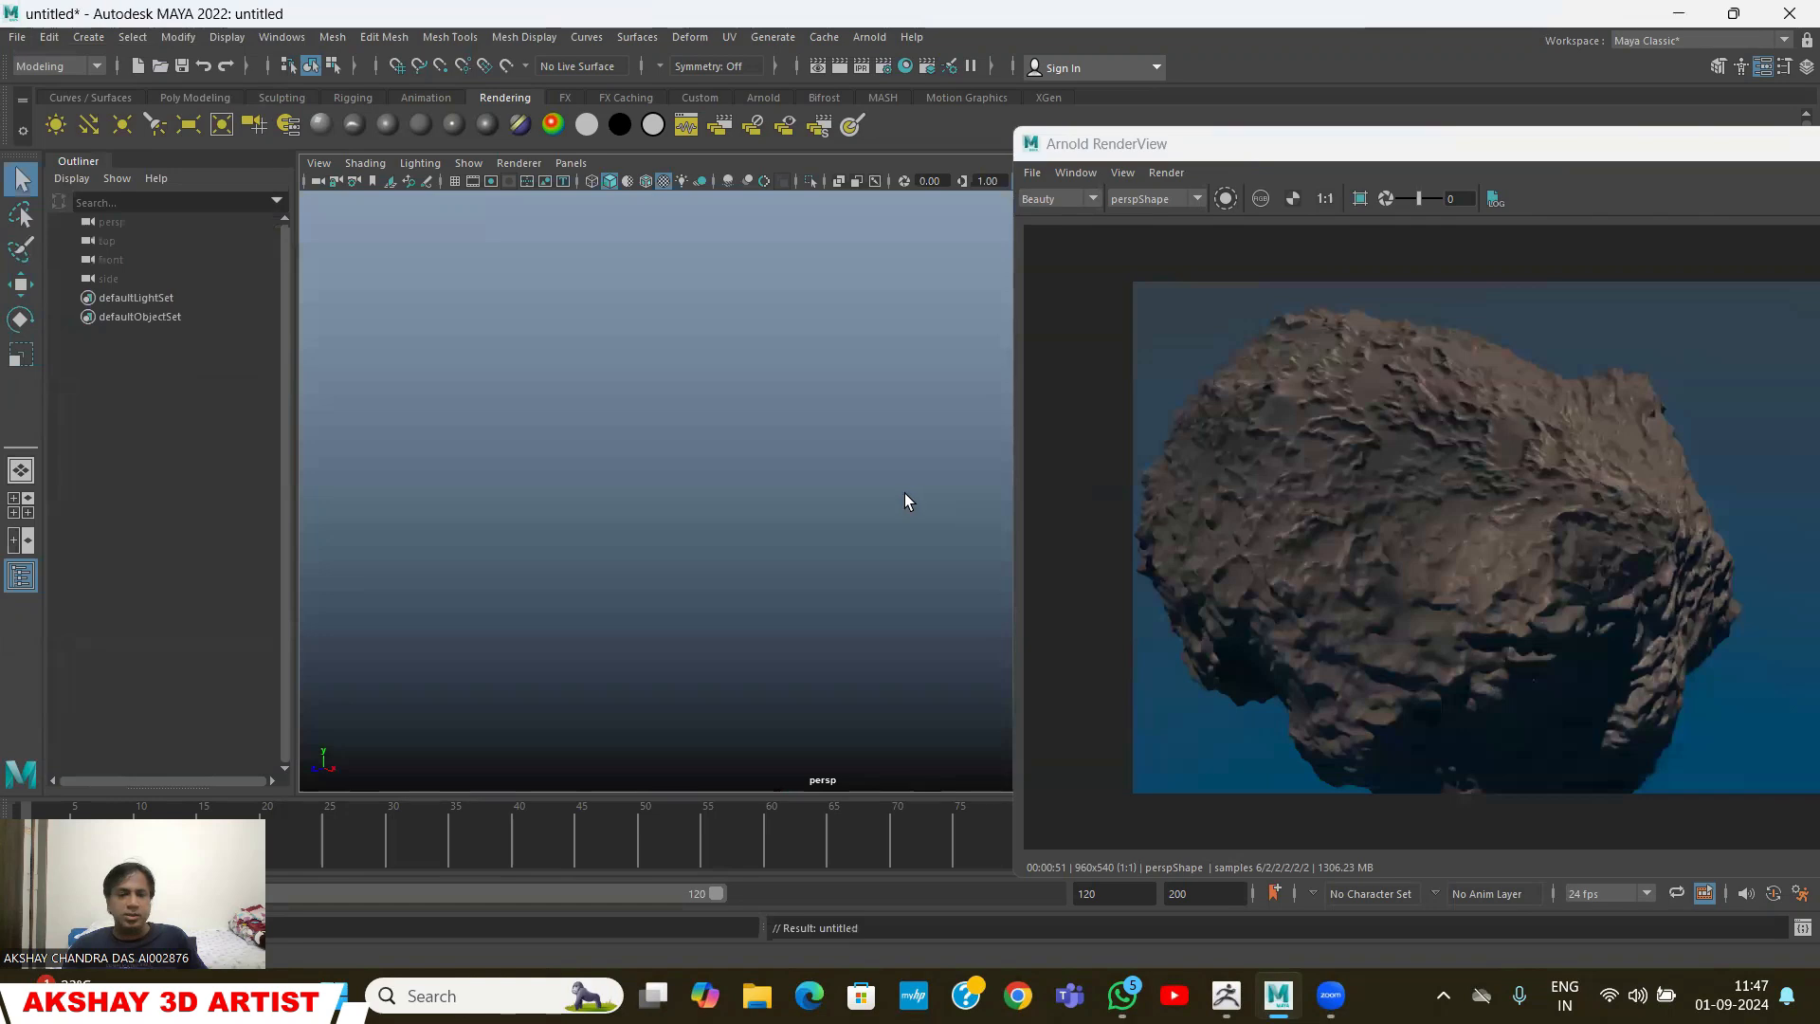
double_click(1362, 149)
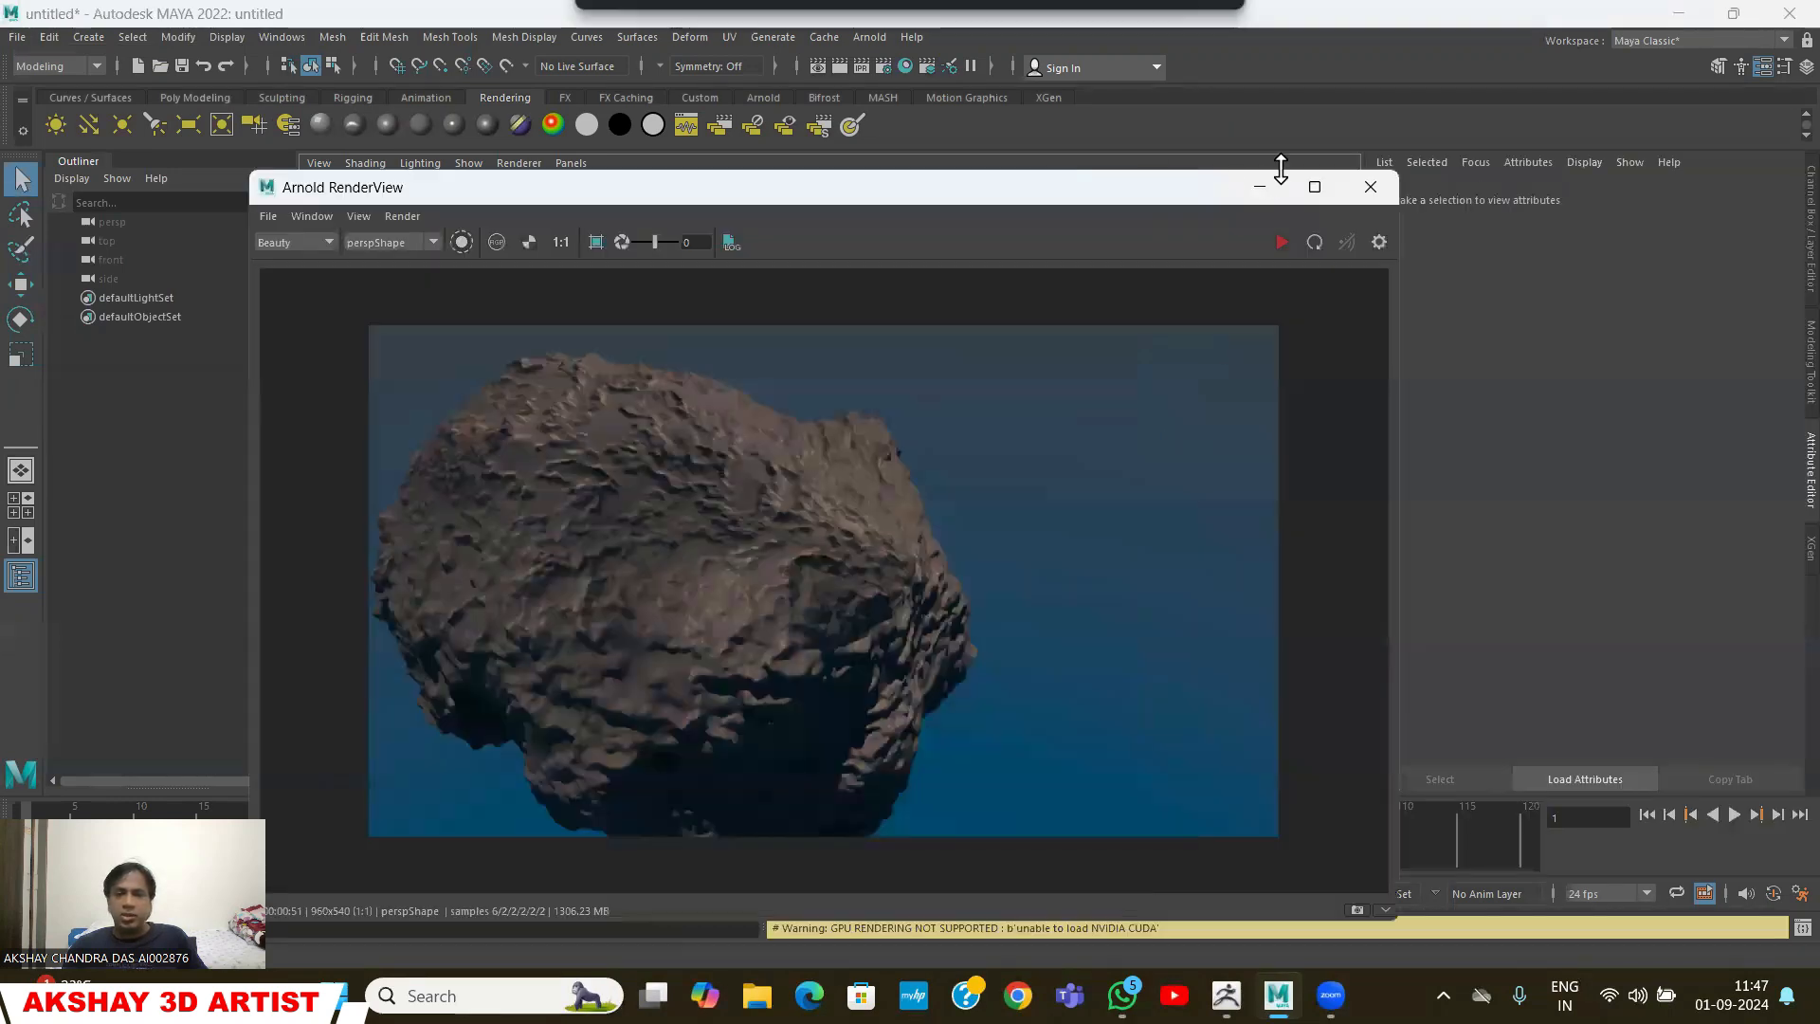
left_click(1373, 187)
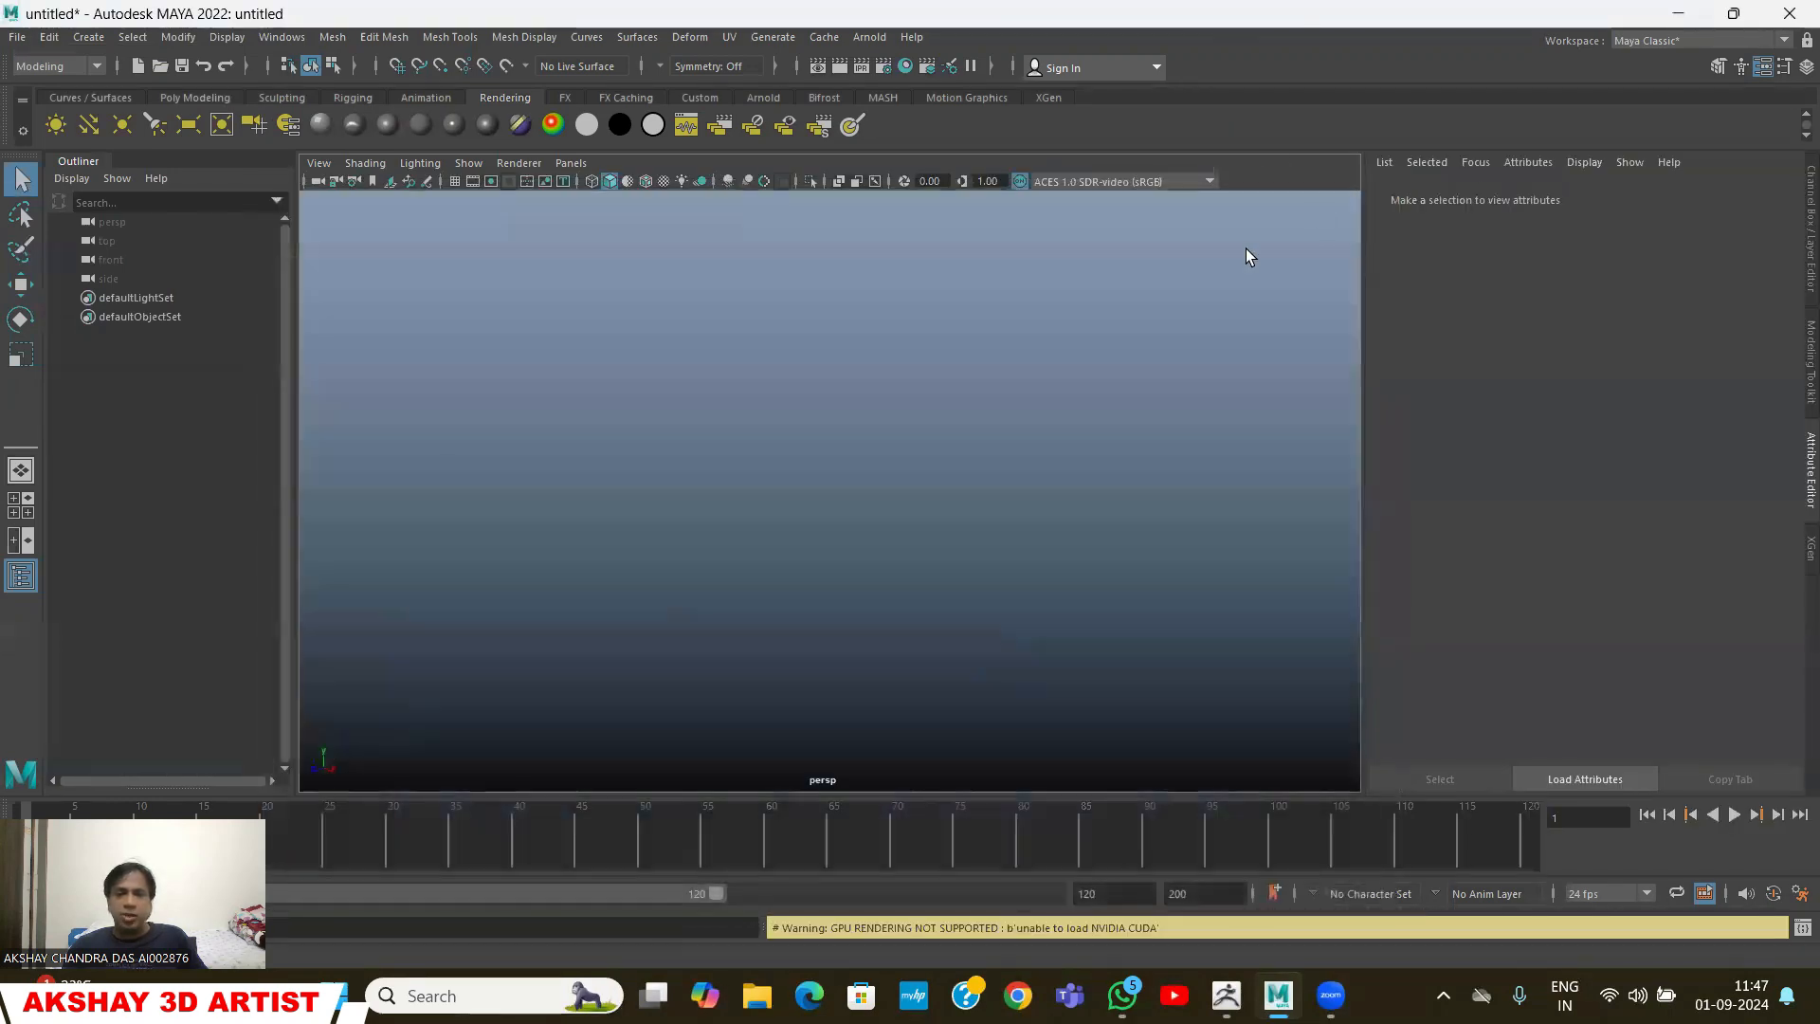
Import LowMeshRock.obj from the D:\ZBRUSH\ROCK folder into the scene
left_click(14, 38)
left_click(66, 247)
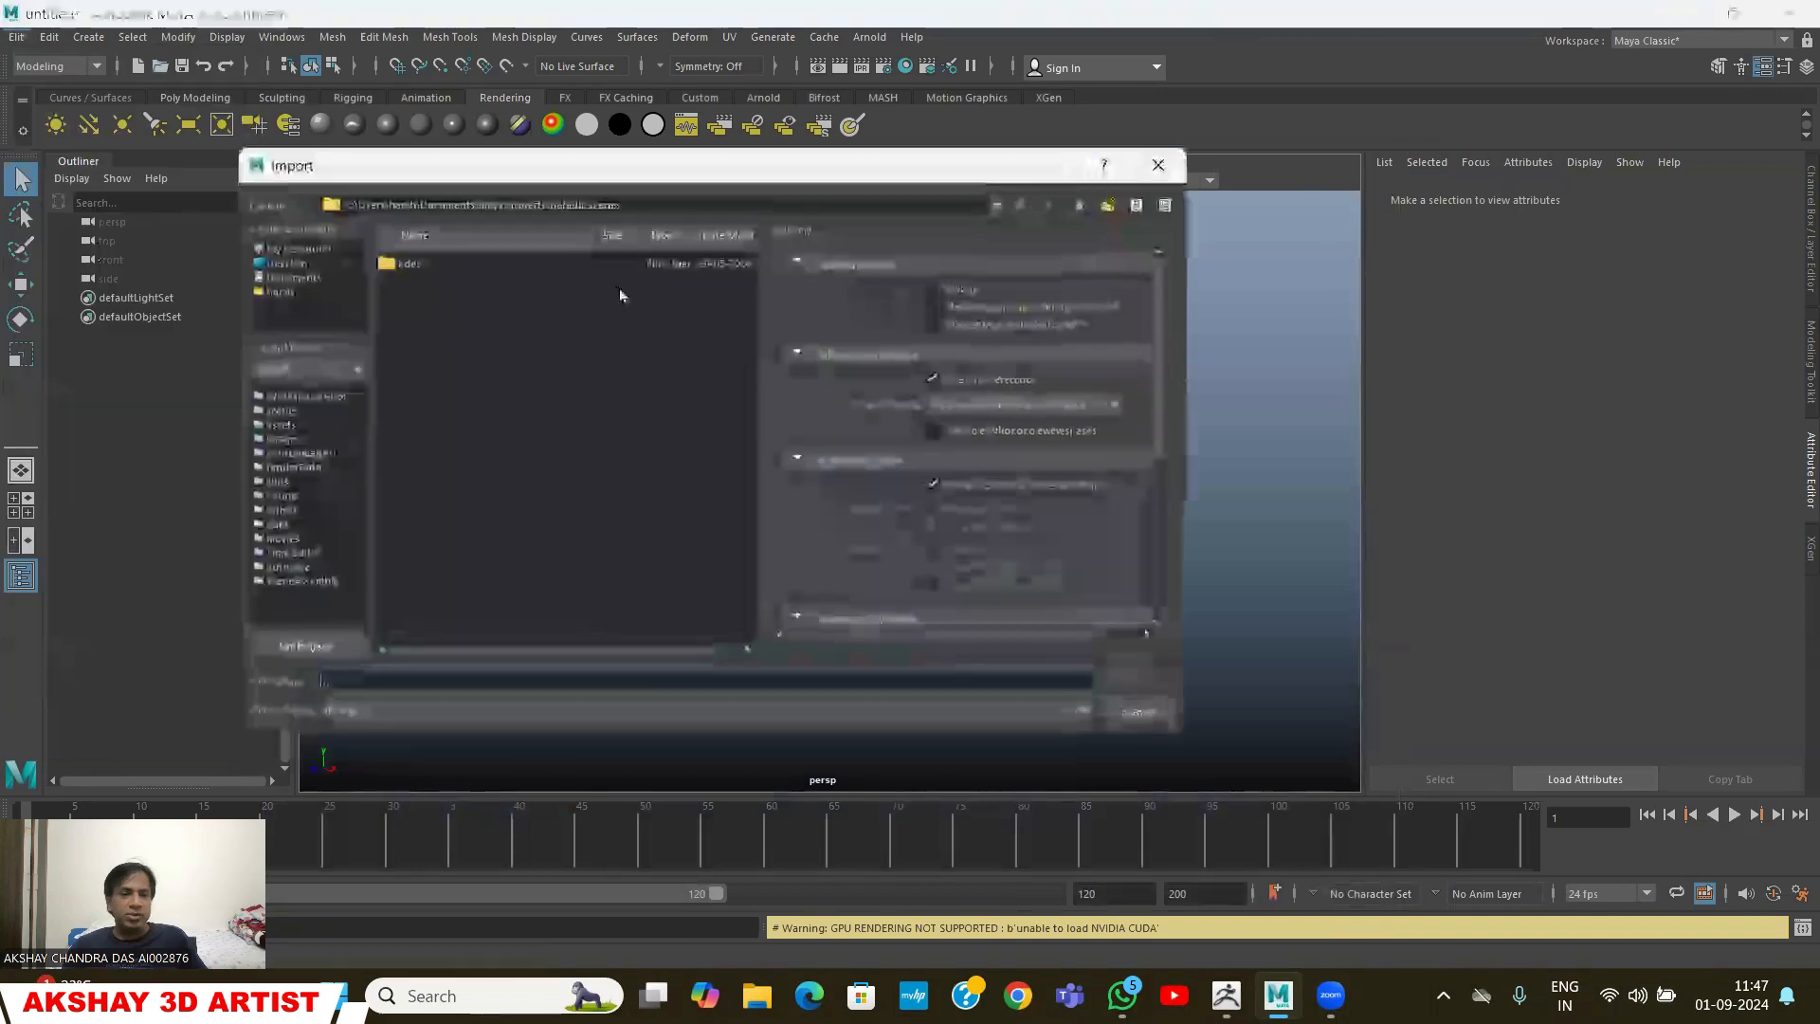
left_click(276, 292)
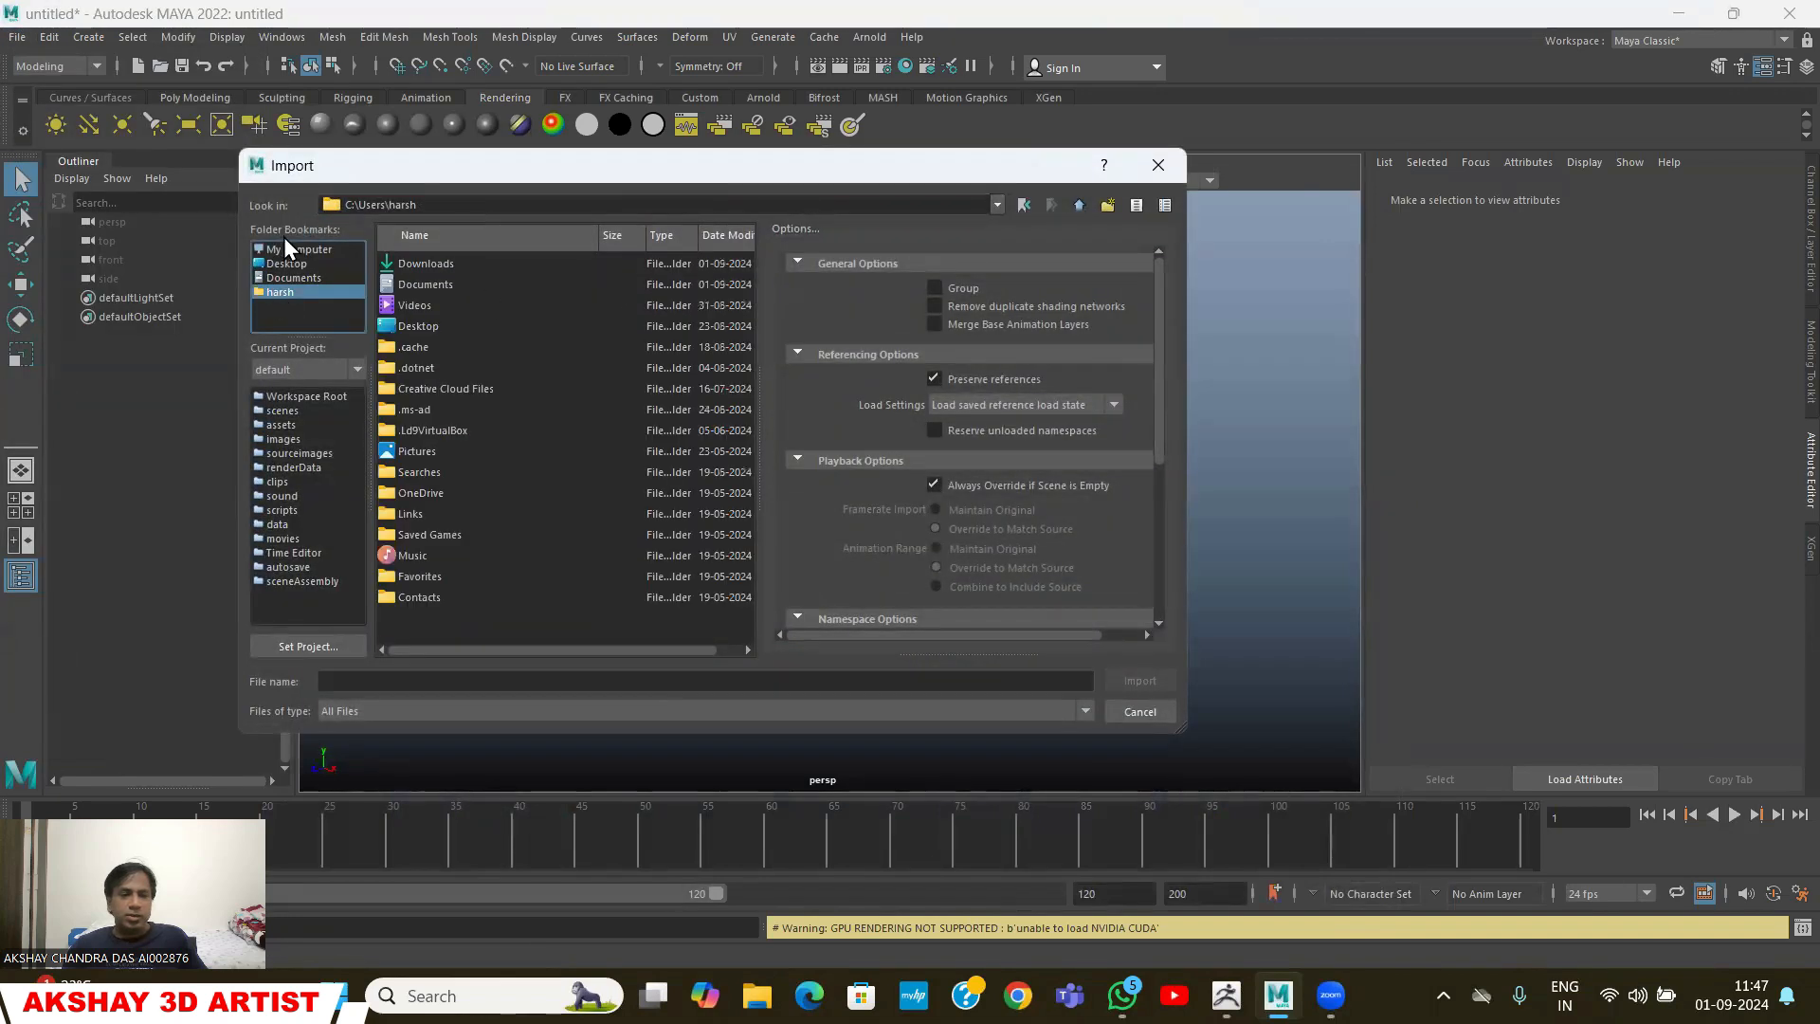
left_click(285, 248)
double_click(418, 265)
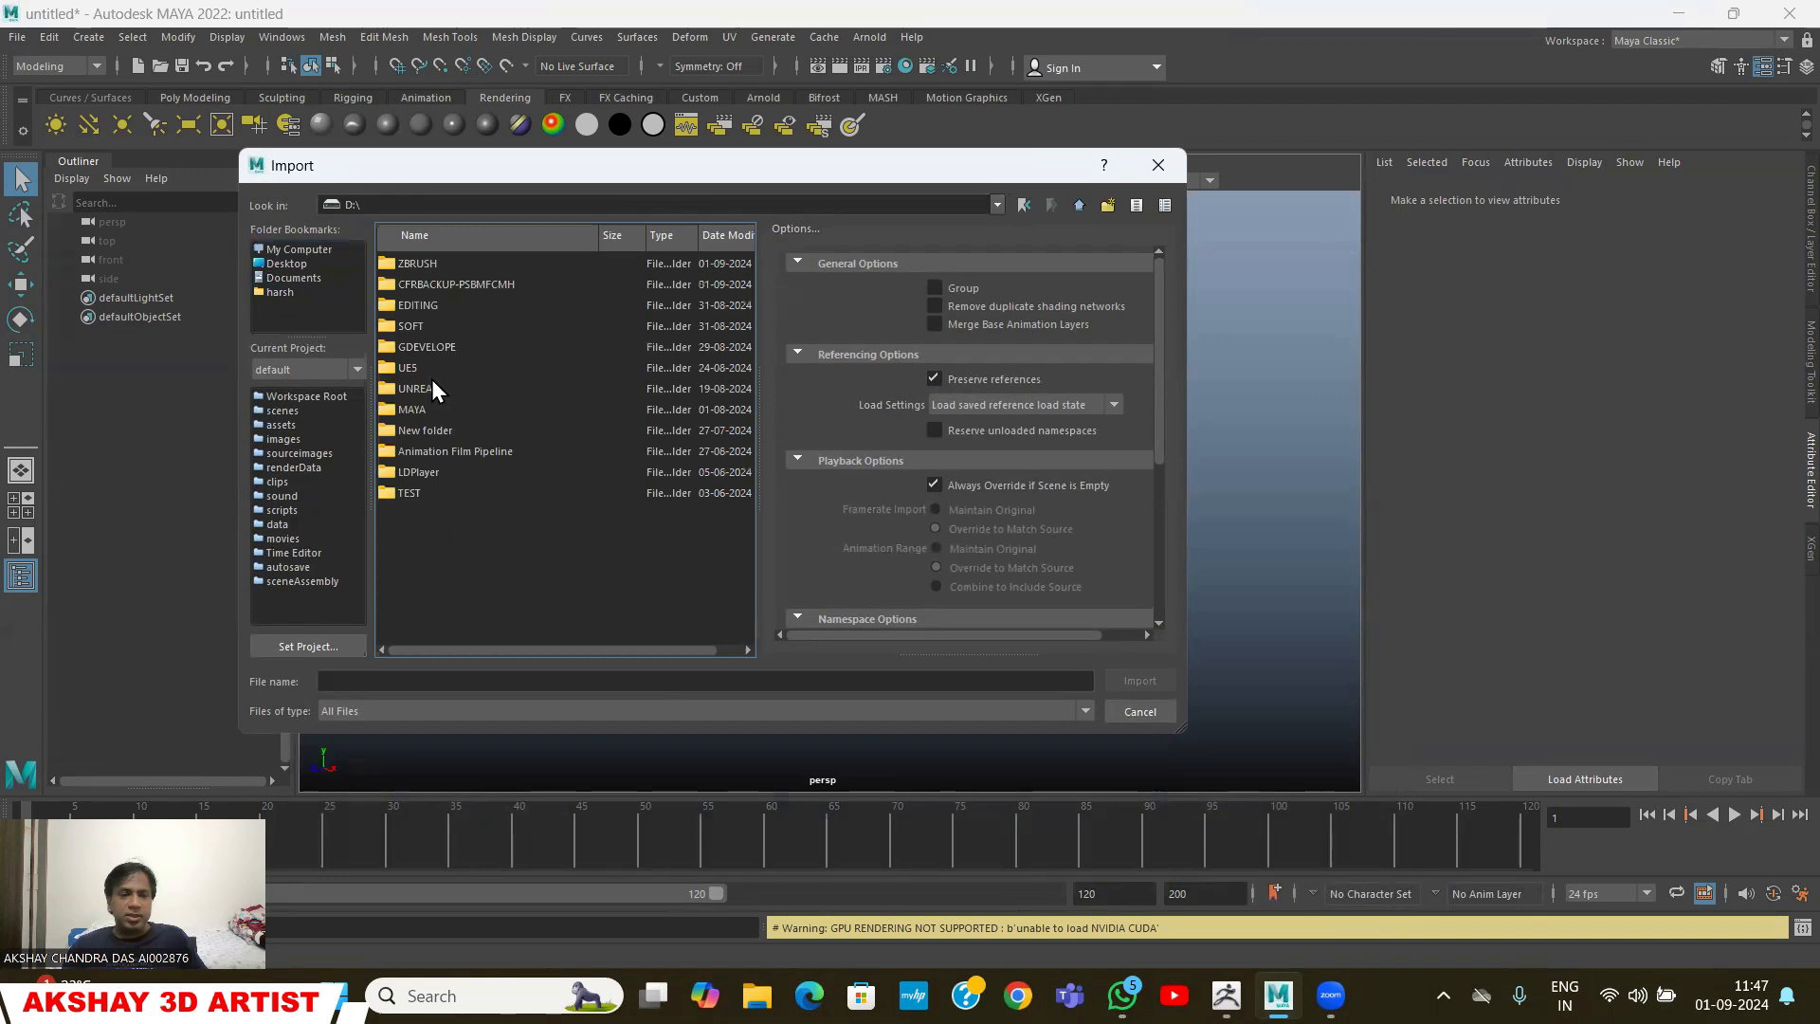
double_click(422, 264)
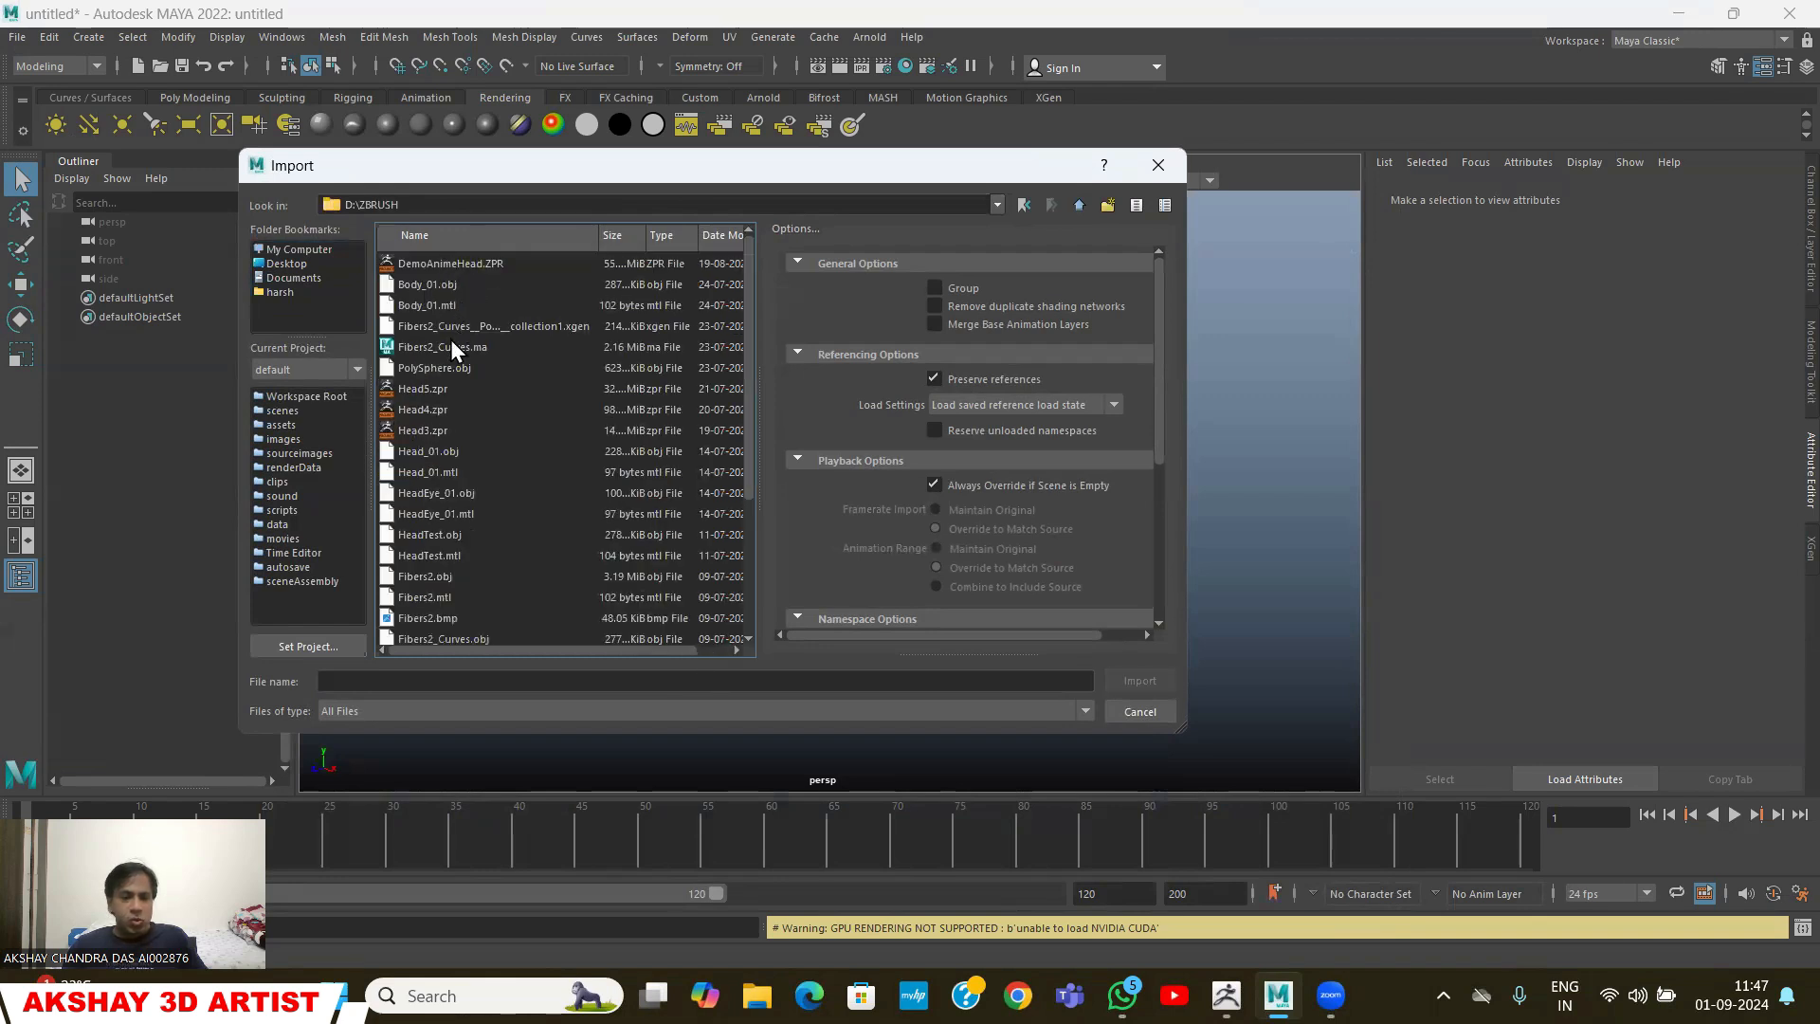
scroll(459, 398, "down", 3)
double_click(414, 557)
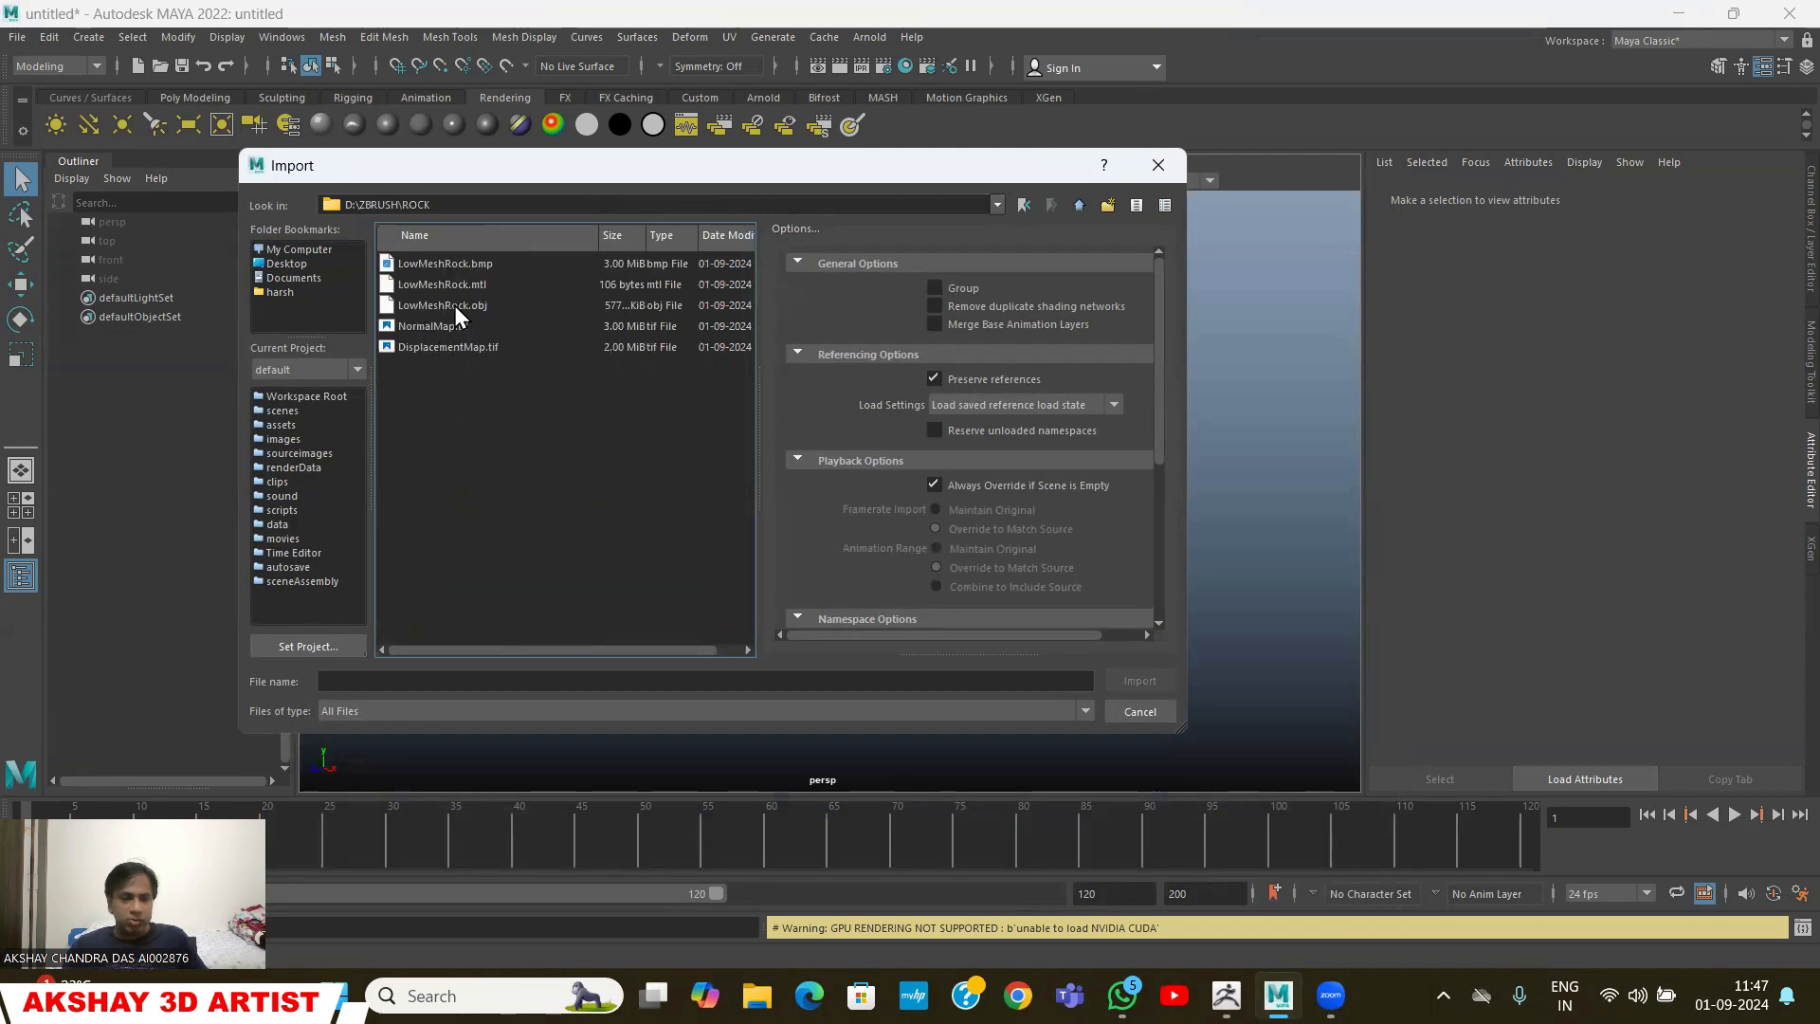
left_click(456, 306)
left_click(1142, 681)
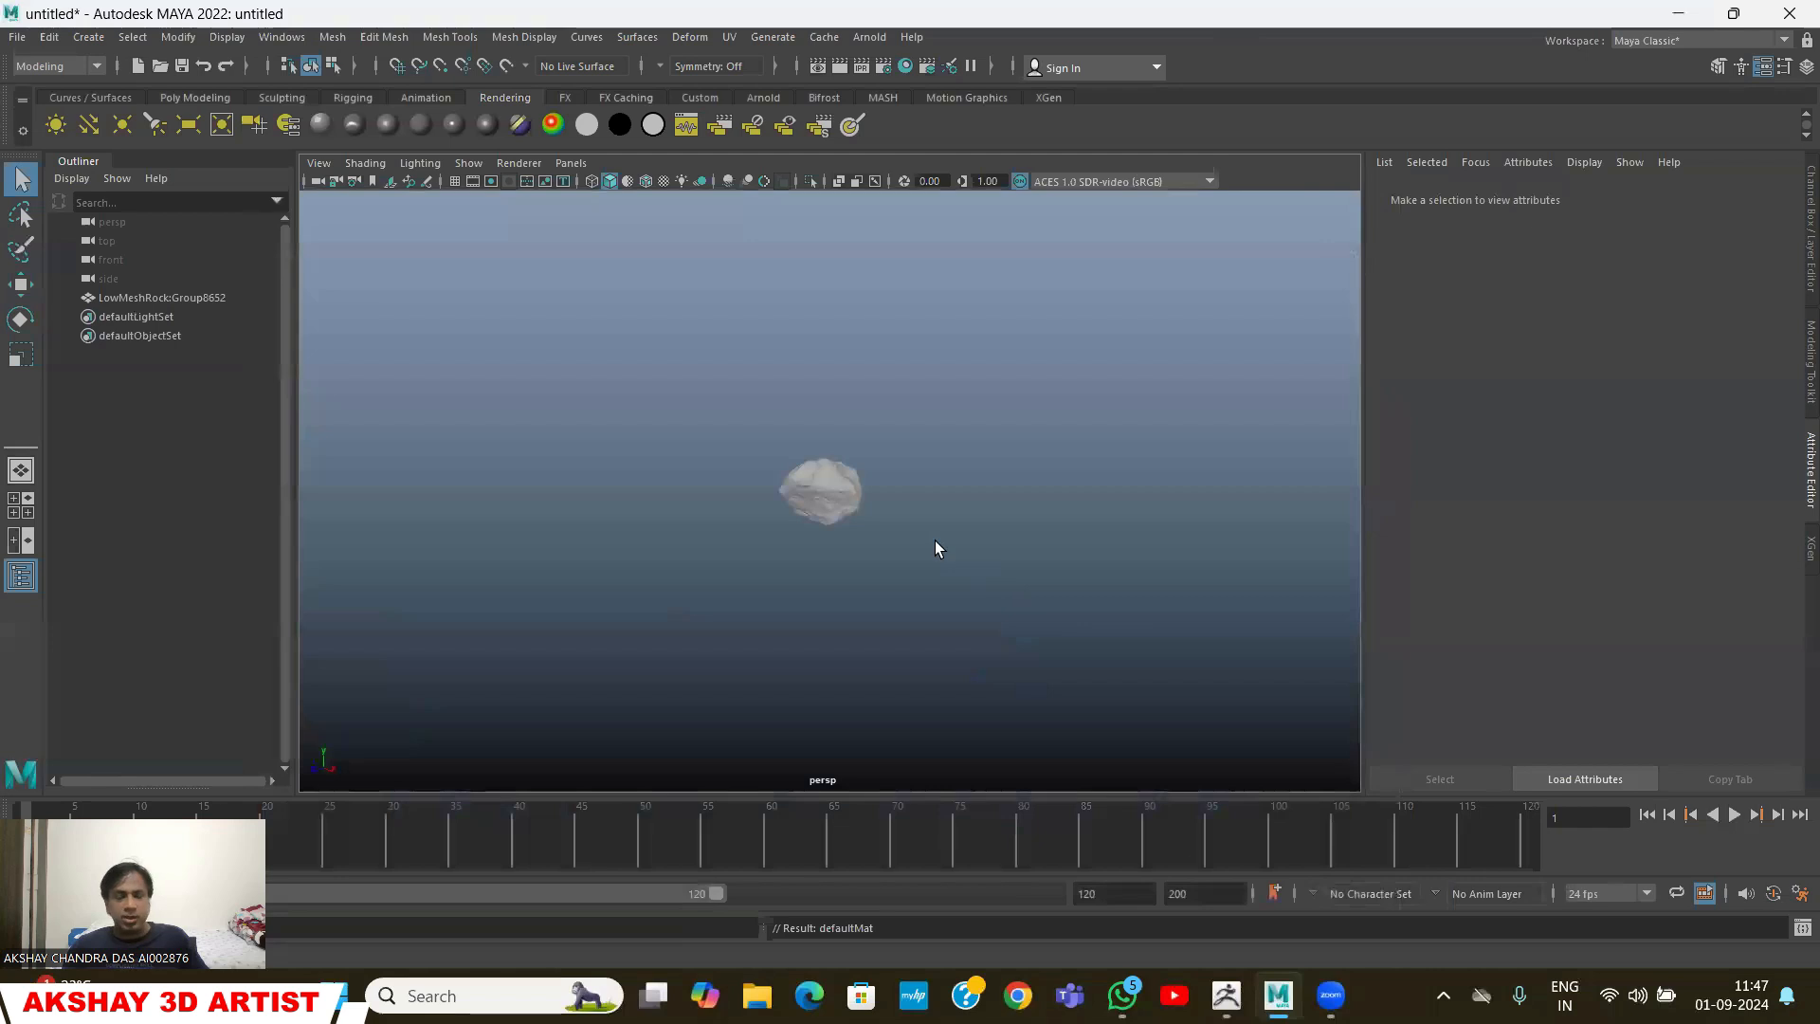
Select and frame the imported rock, and examine its mesh from several sides
left_click(847, 489)
key("w")
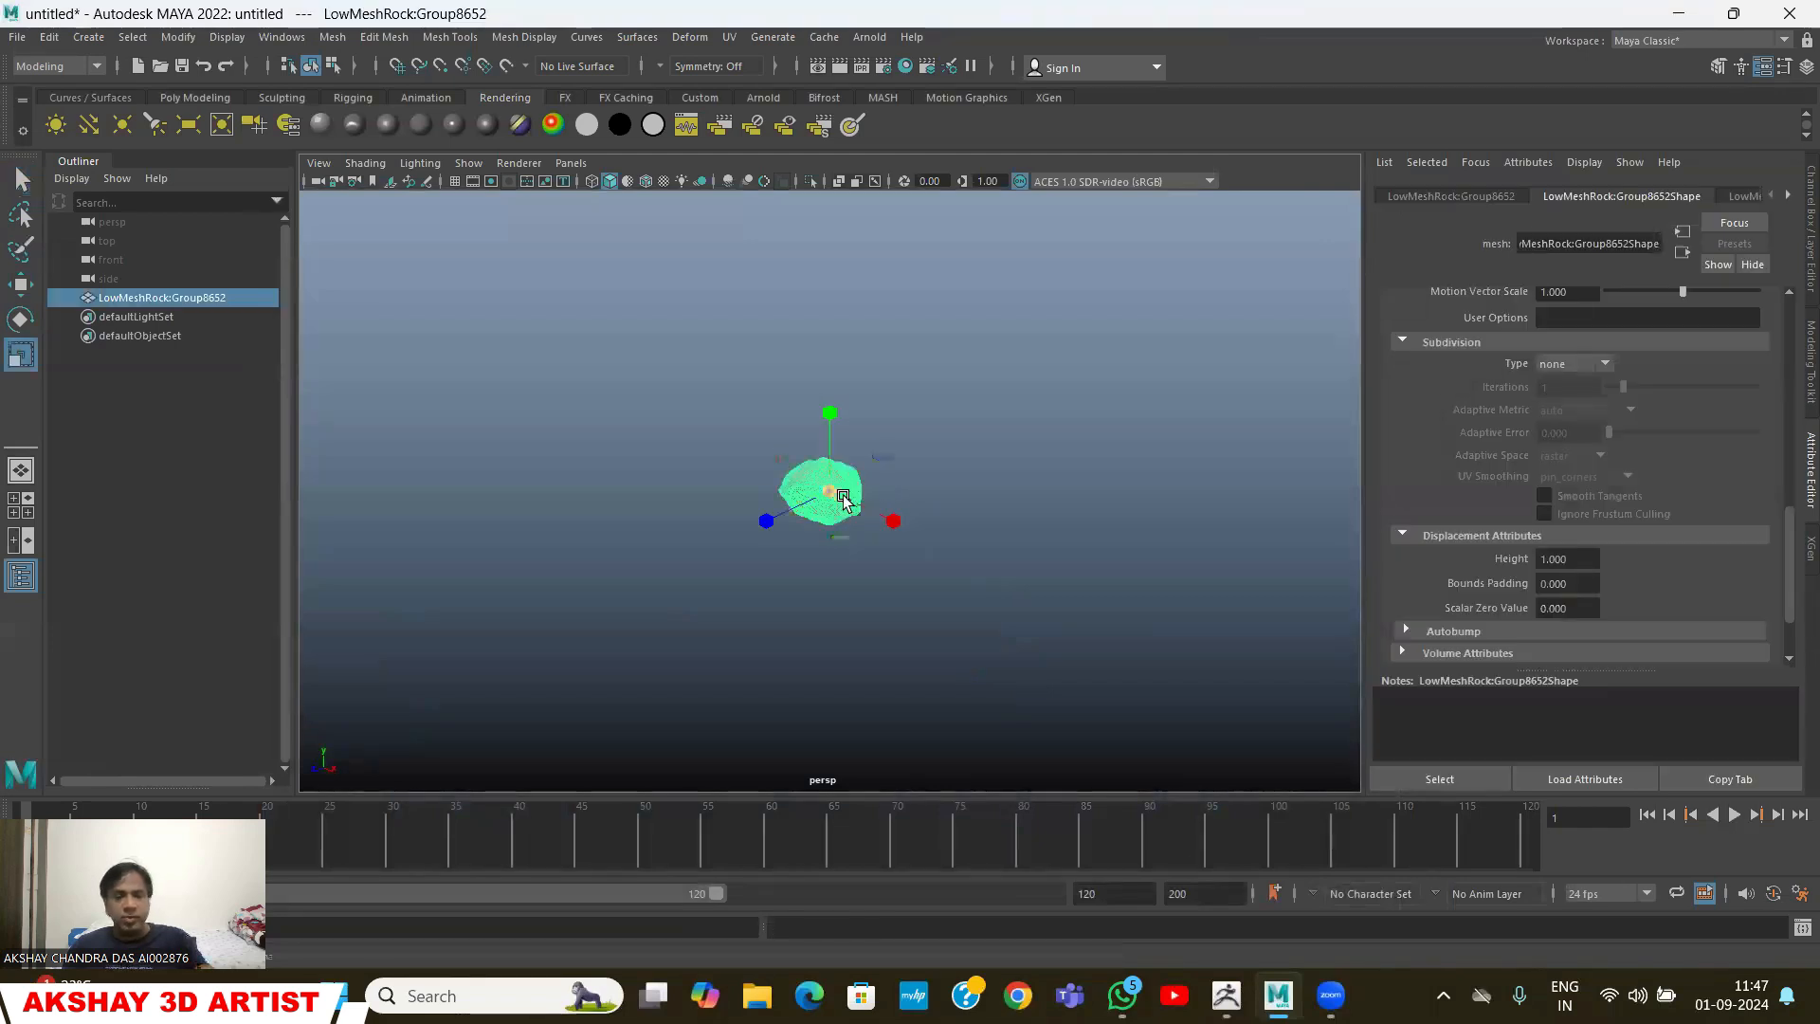
key("f")
key("r")
left_click(1051, 516)
left_click_drag(1050, 516, 621, 572, "alt")
right_click_drag(622, 573, 936, 621, "alt")
mouse_move(936, 621)
left_mouse_down("alt")
mouse_move(833, 696)
mouse_move(942, 614)
mouse_move(930, 534)
mouse_move(944, 621)
left_mouse_up("alt")
left_click(931, 535)
scroll(995, 550, "down", 3)
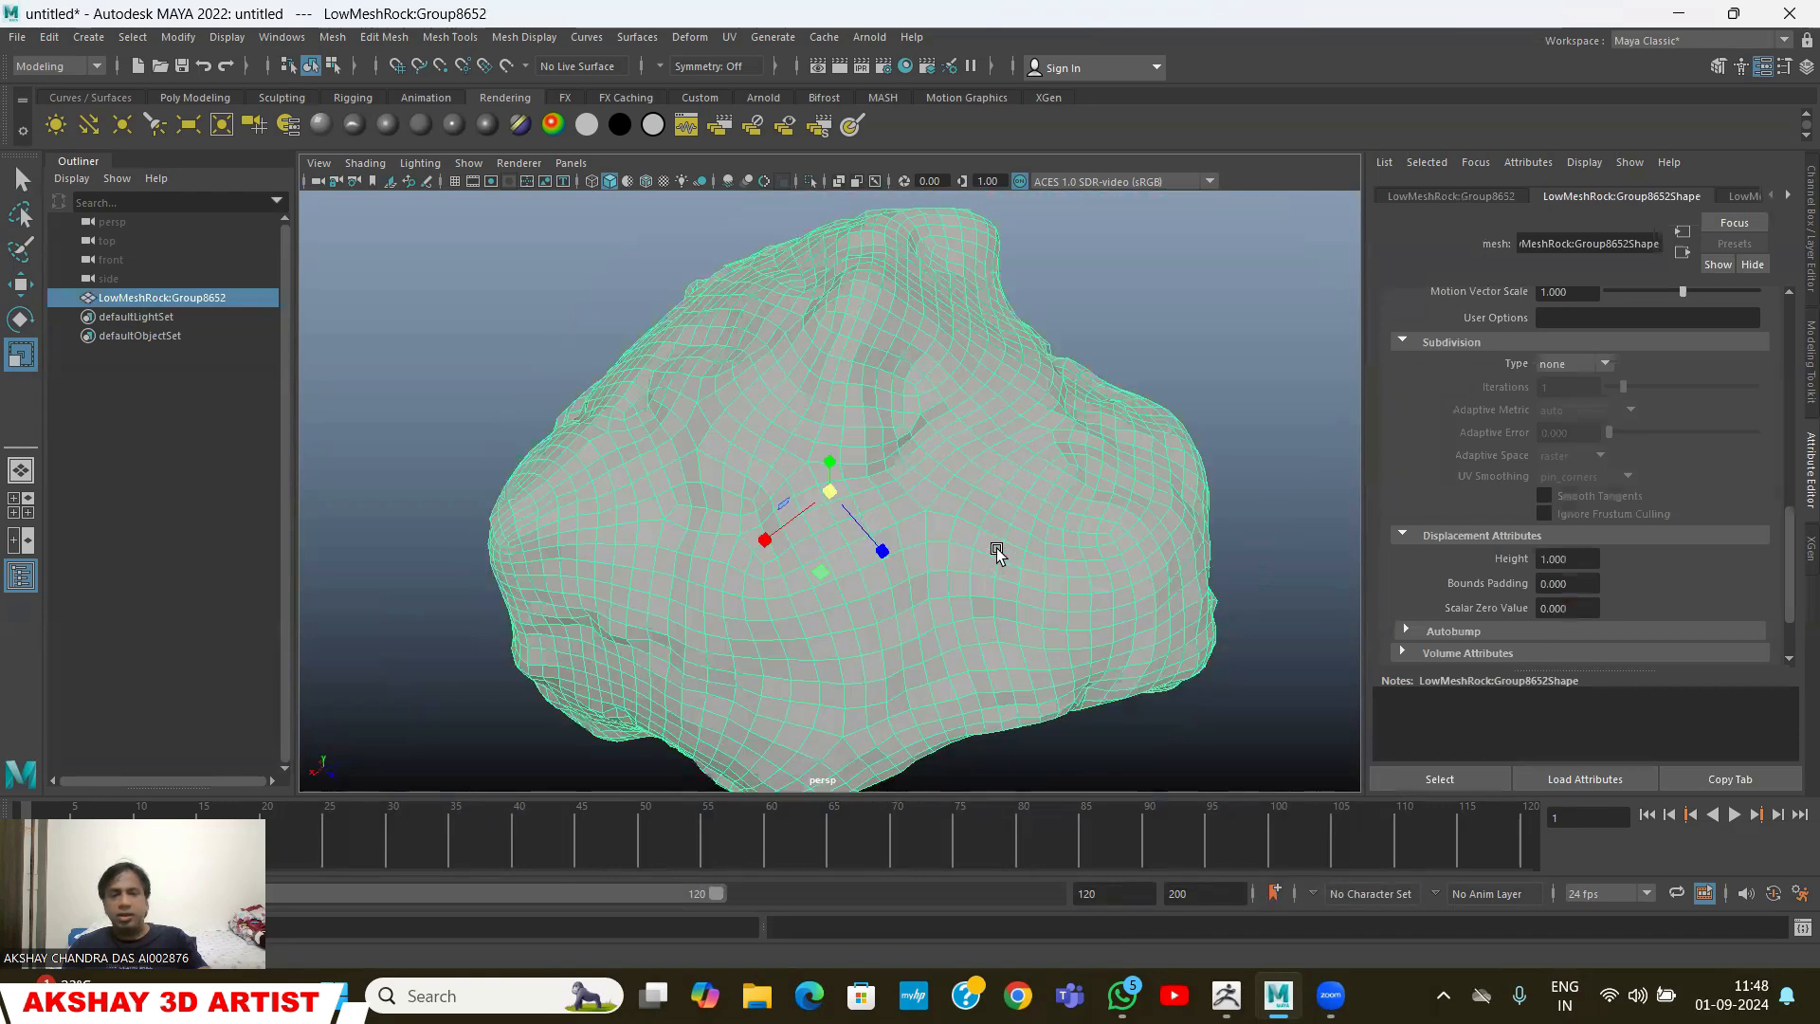
left_click_drag(942, 557, 1072, 568, "alt")
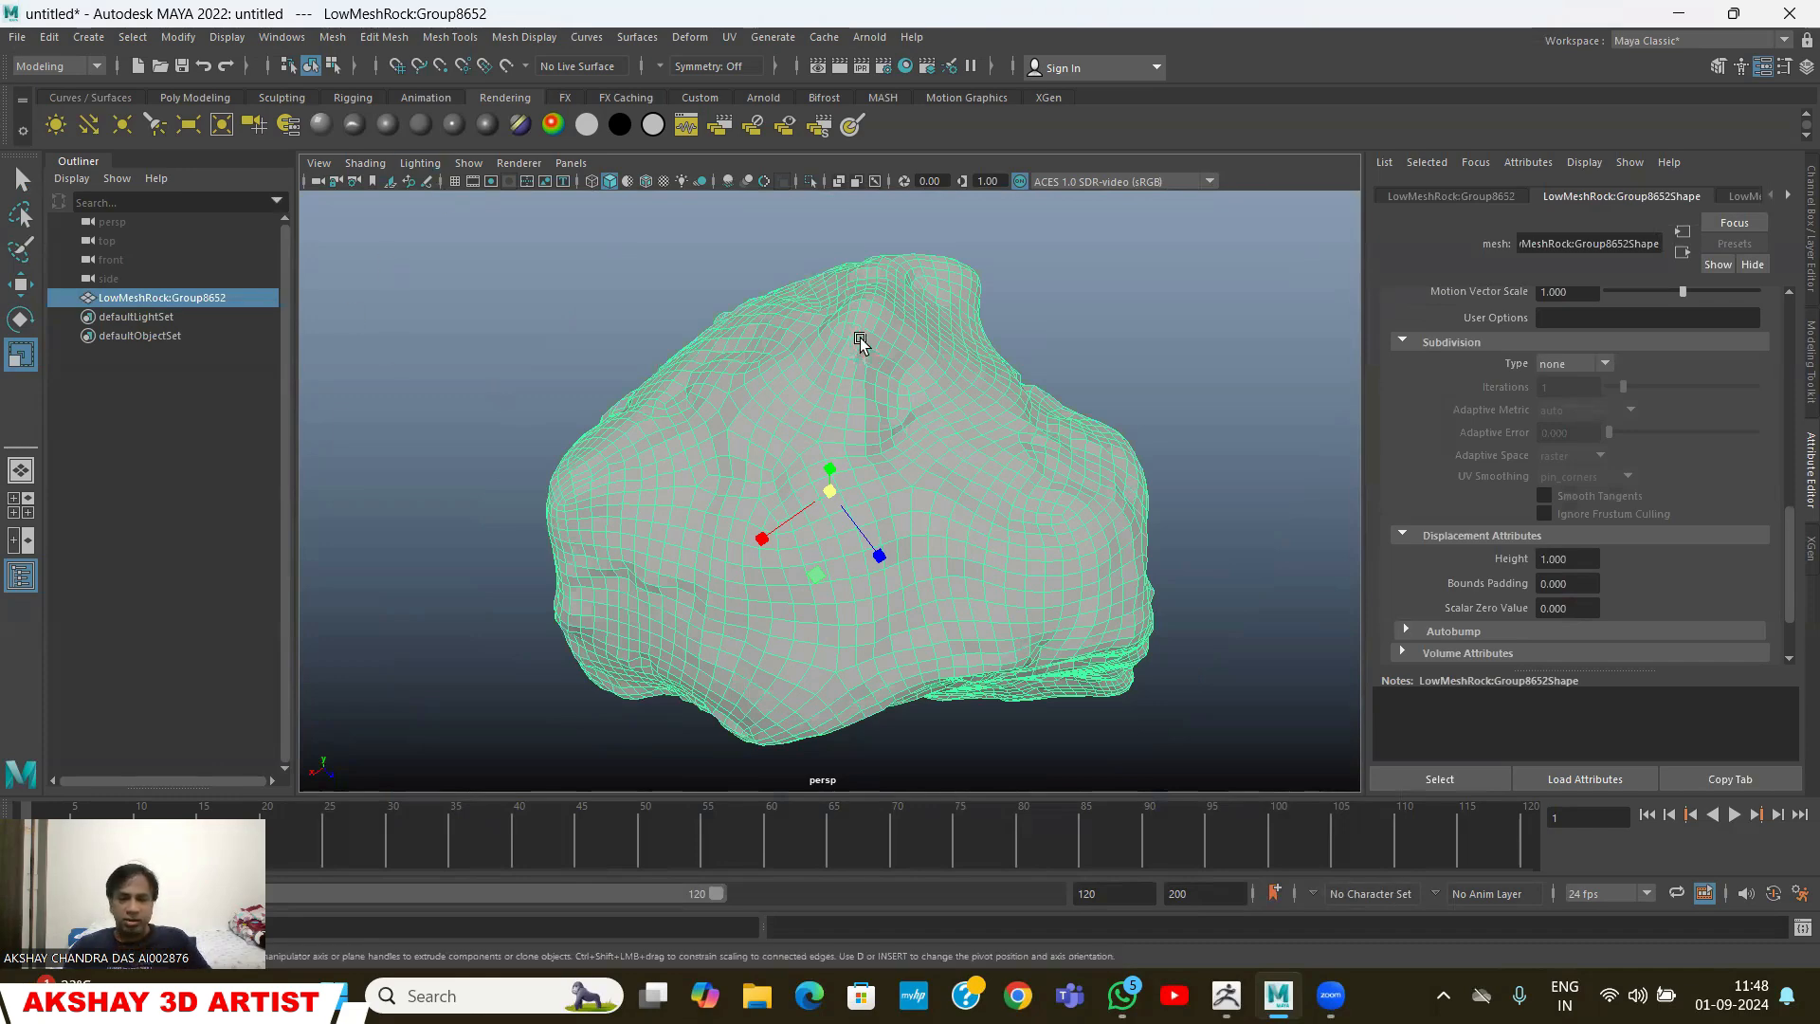
Assign a new aiStandardSurface material to the rock and raise its base color to full white
right_click_drag(860, 340, 865, 823)
left_click(657, 500)
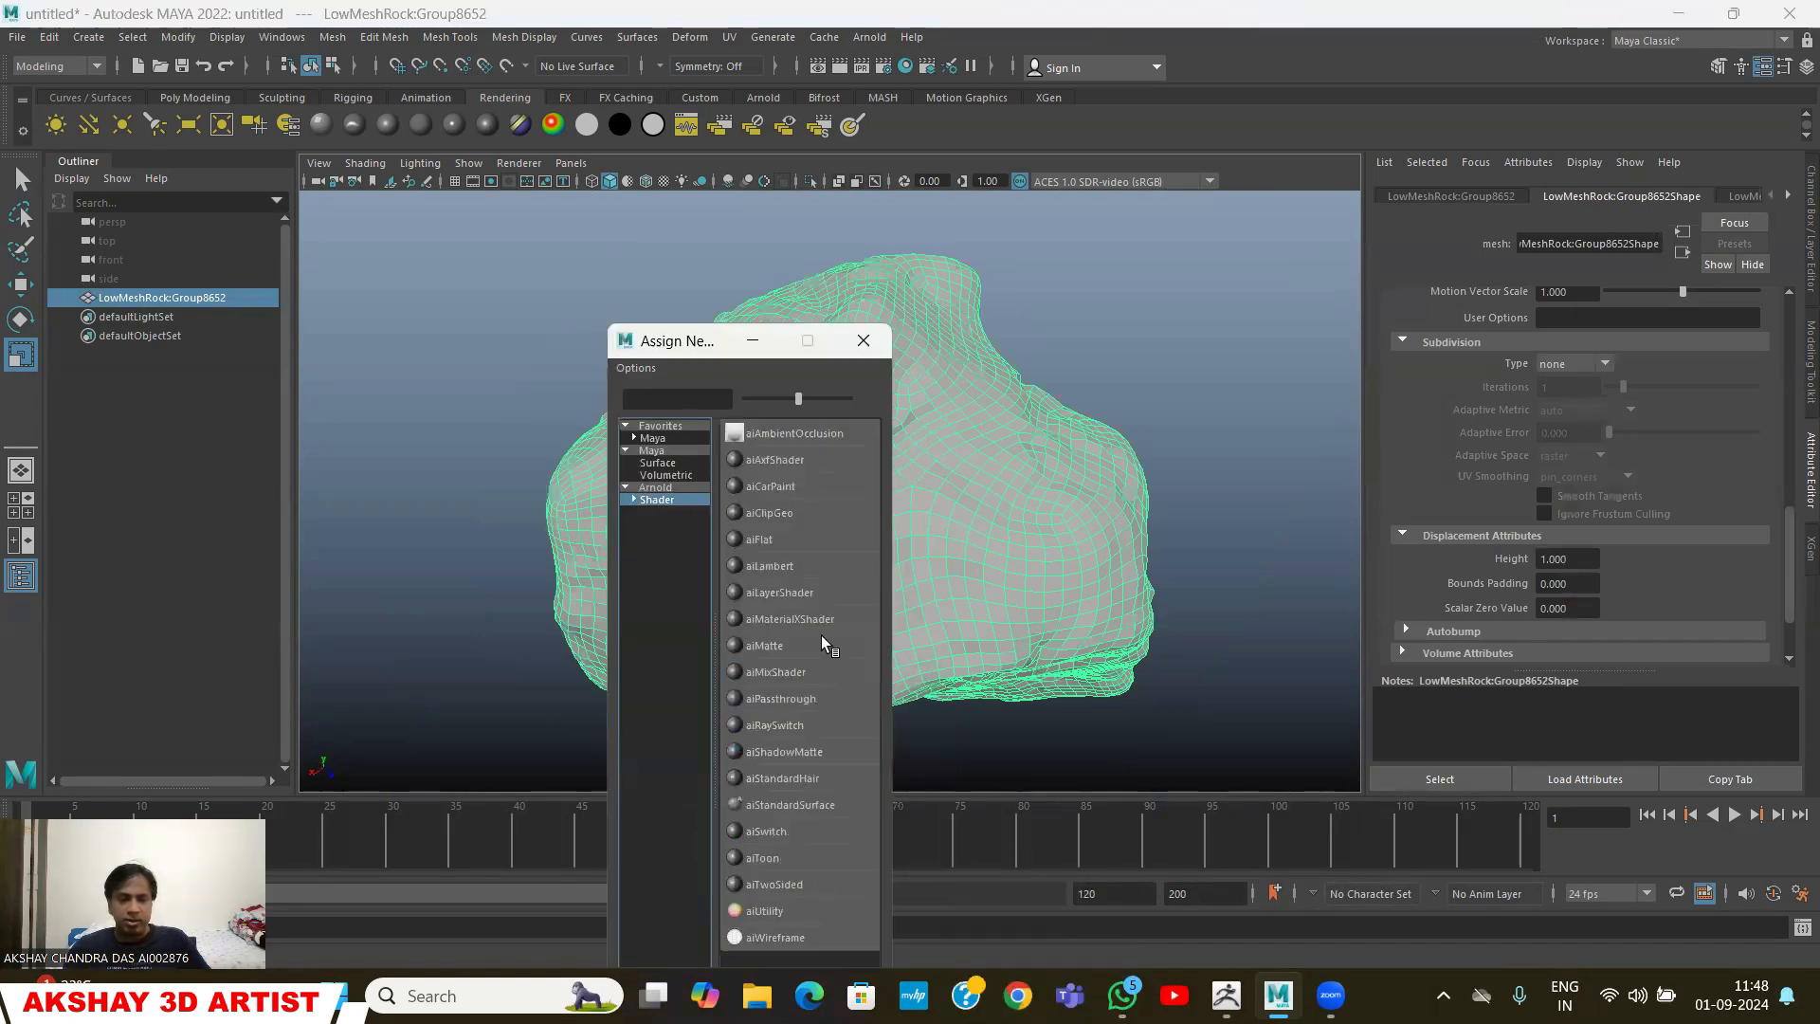
left_click(793, 804)
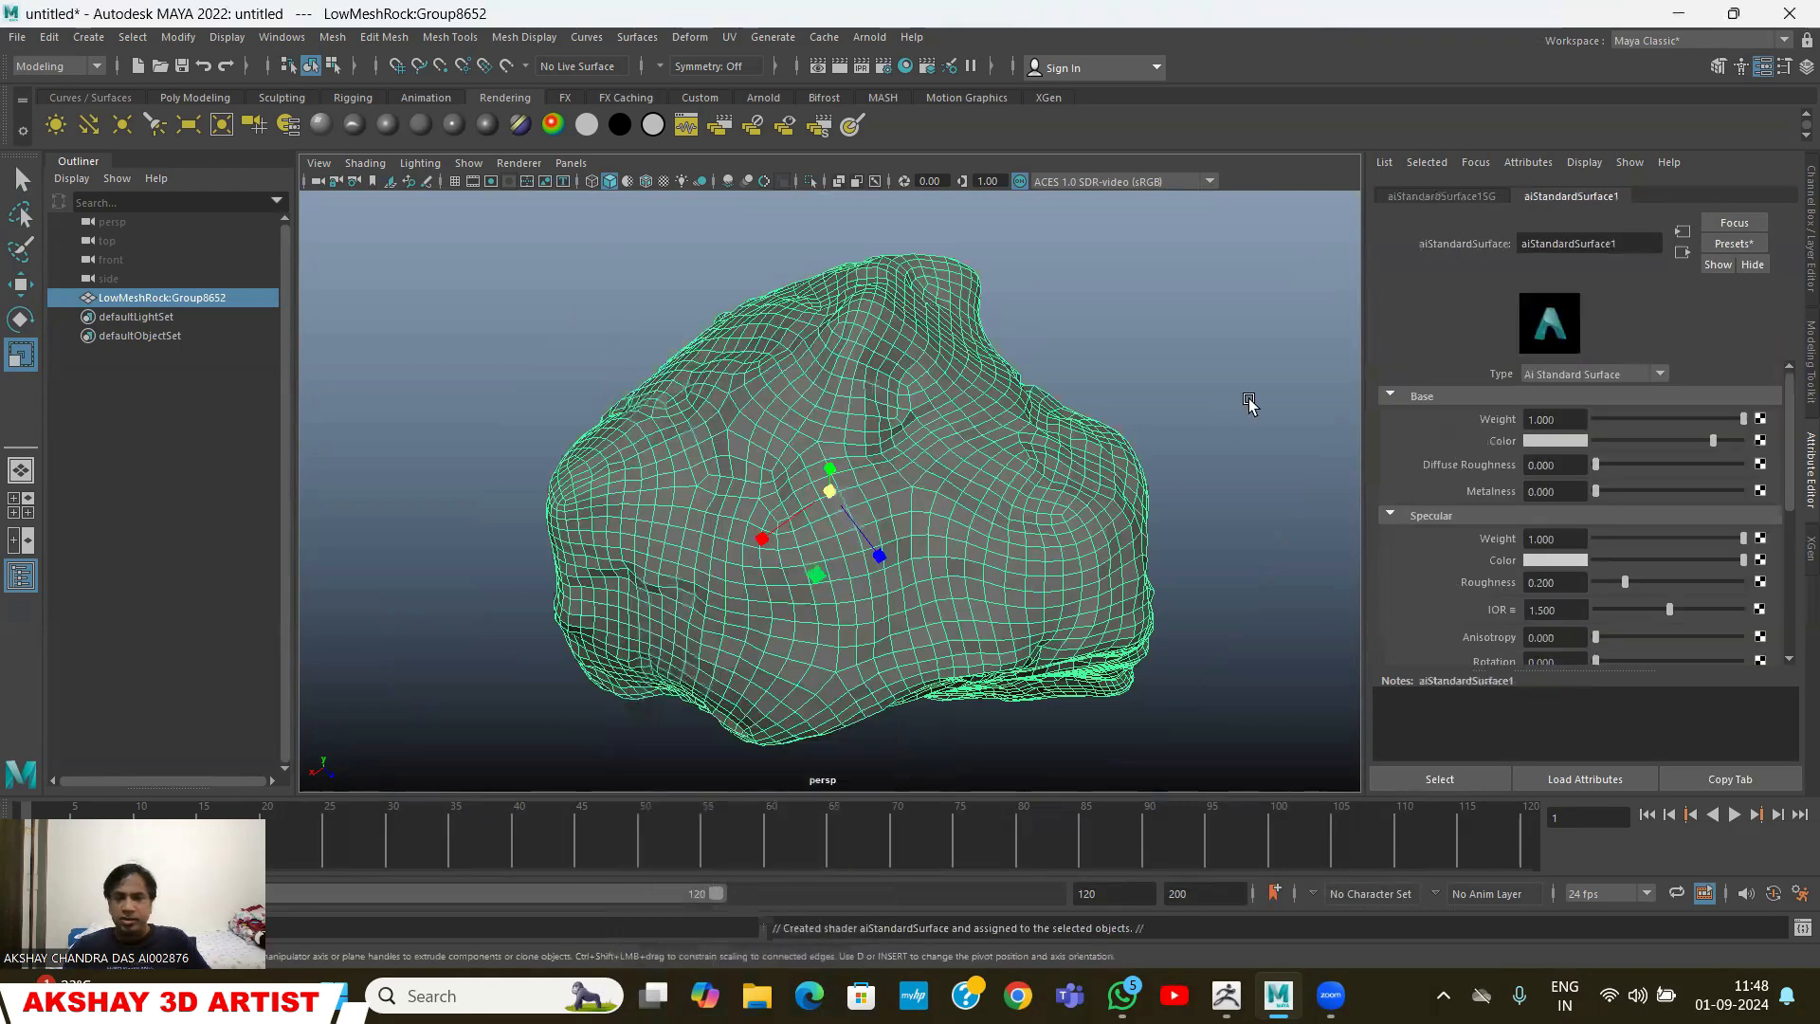
mouse_move(1711, 440)
left_mouse_down()
mouse_move(1669, 442)
mouse_move(1801, 445)
left_mouse_up()
left_click(1196, 489)
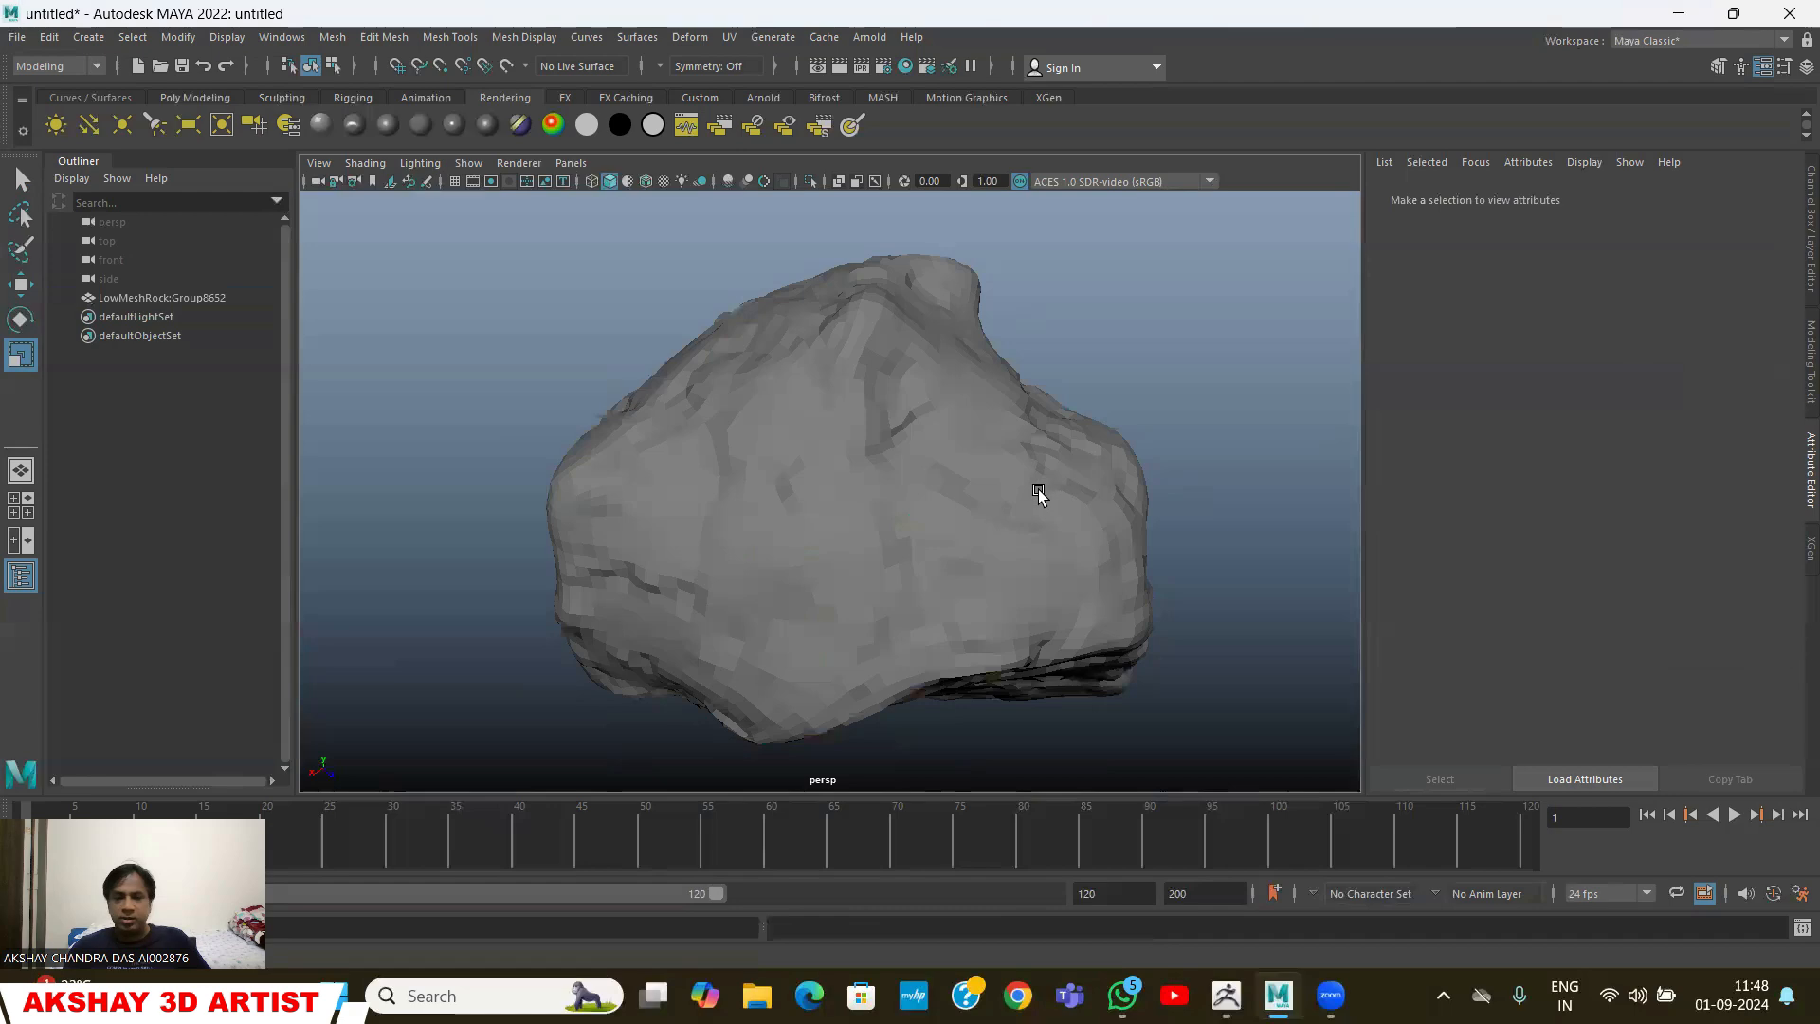
Soften all edges of the rock mesh with Soften Edge
left_click(1039, 492)
left_click(1193, 391)
left_click(861, 436)
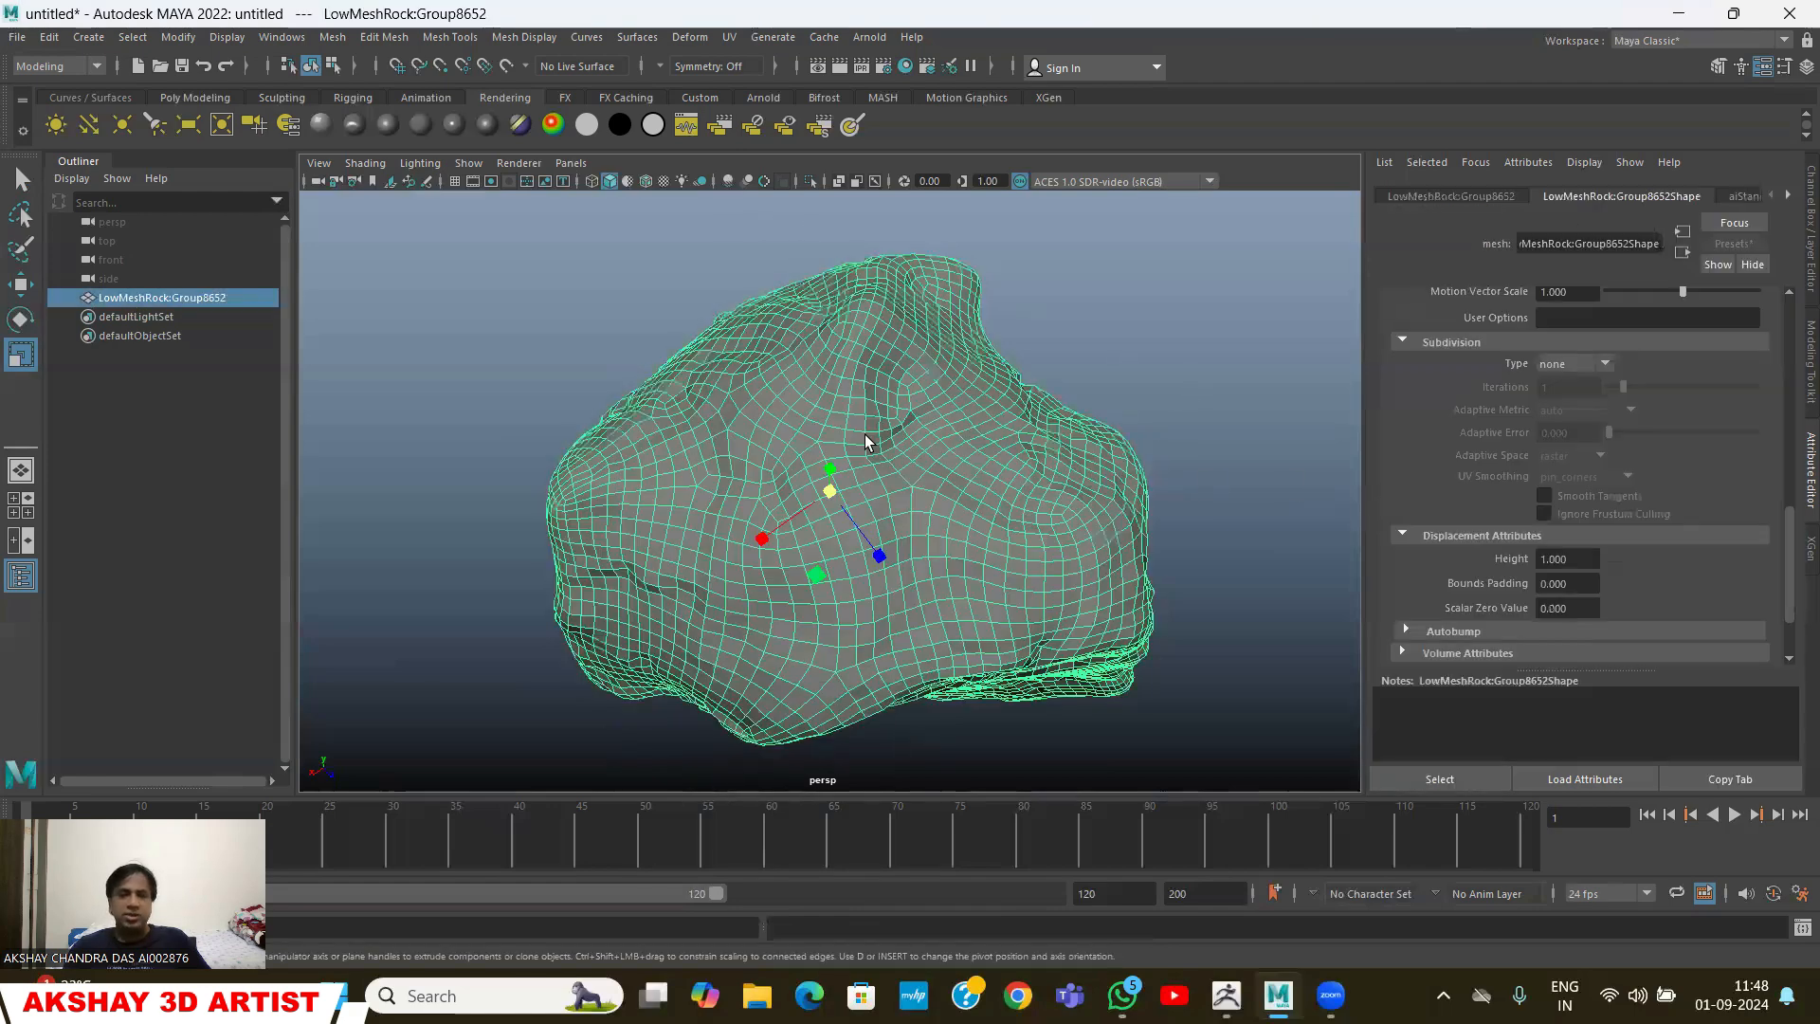
left_click(527, 38)
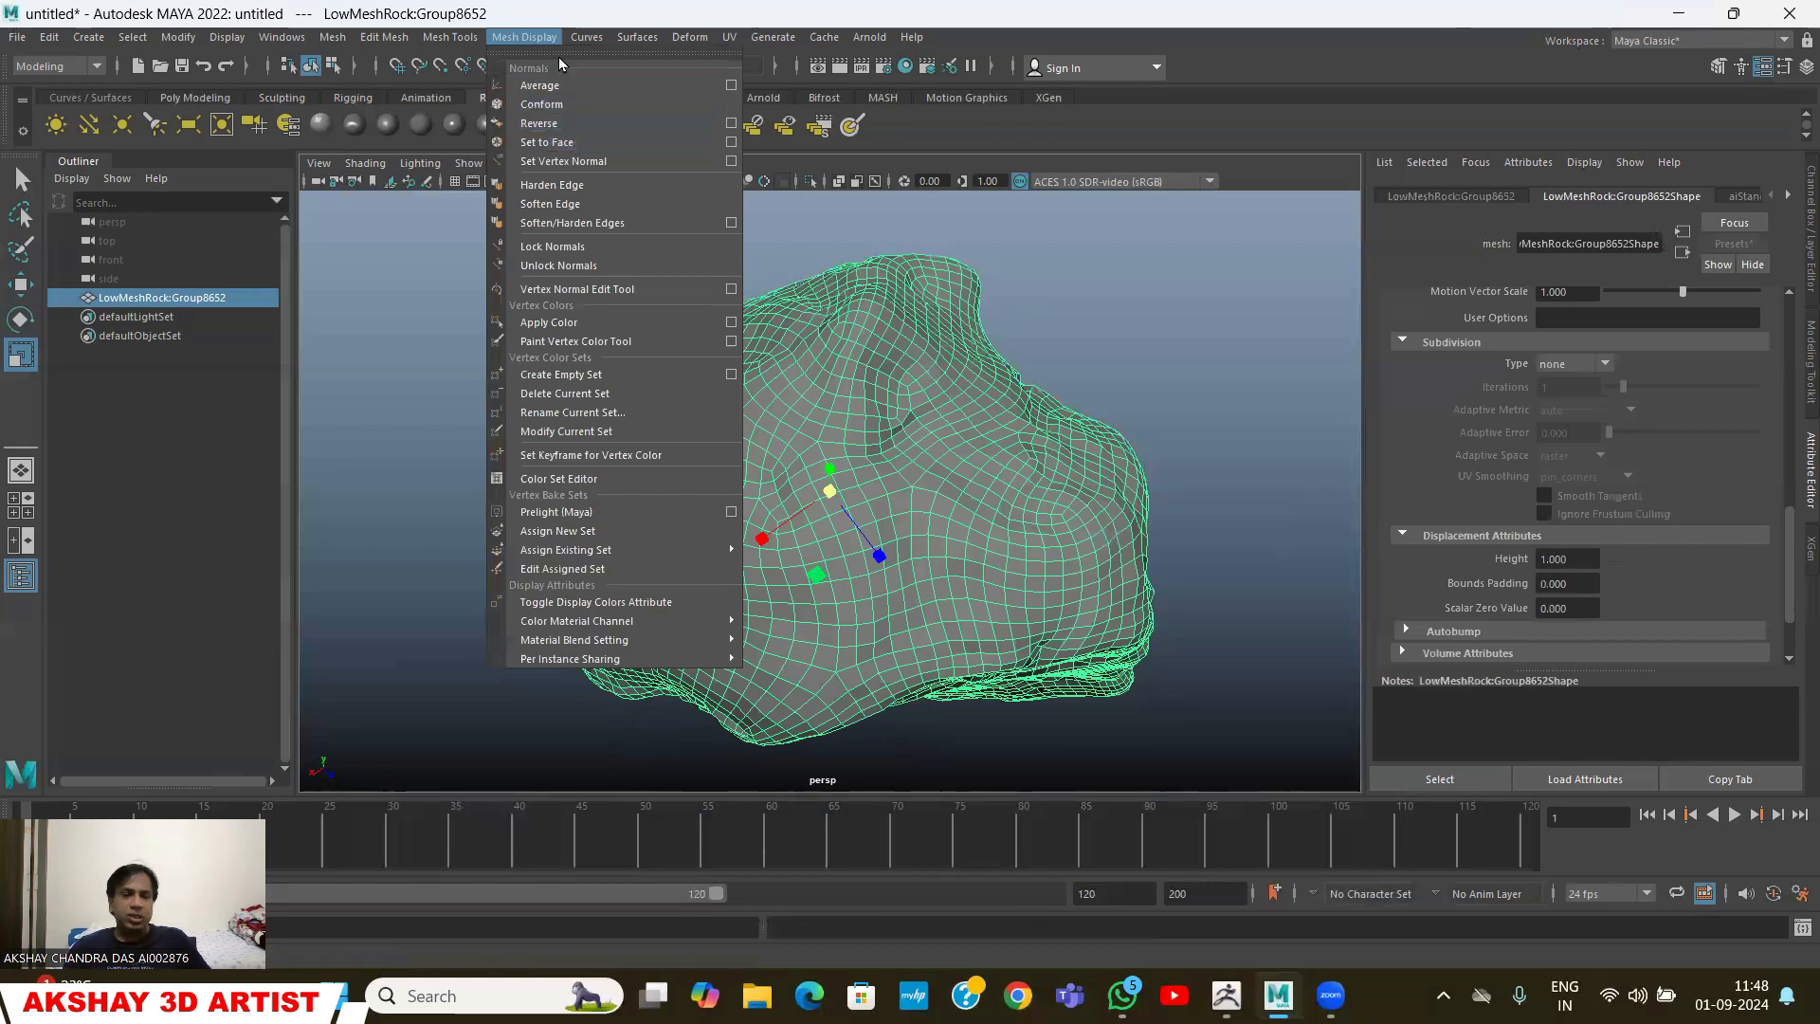
left_click(550, 204)
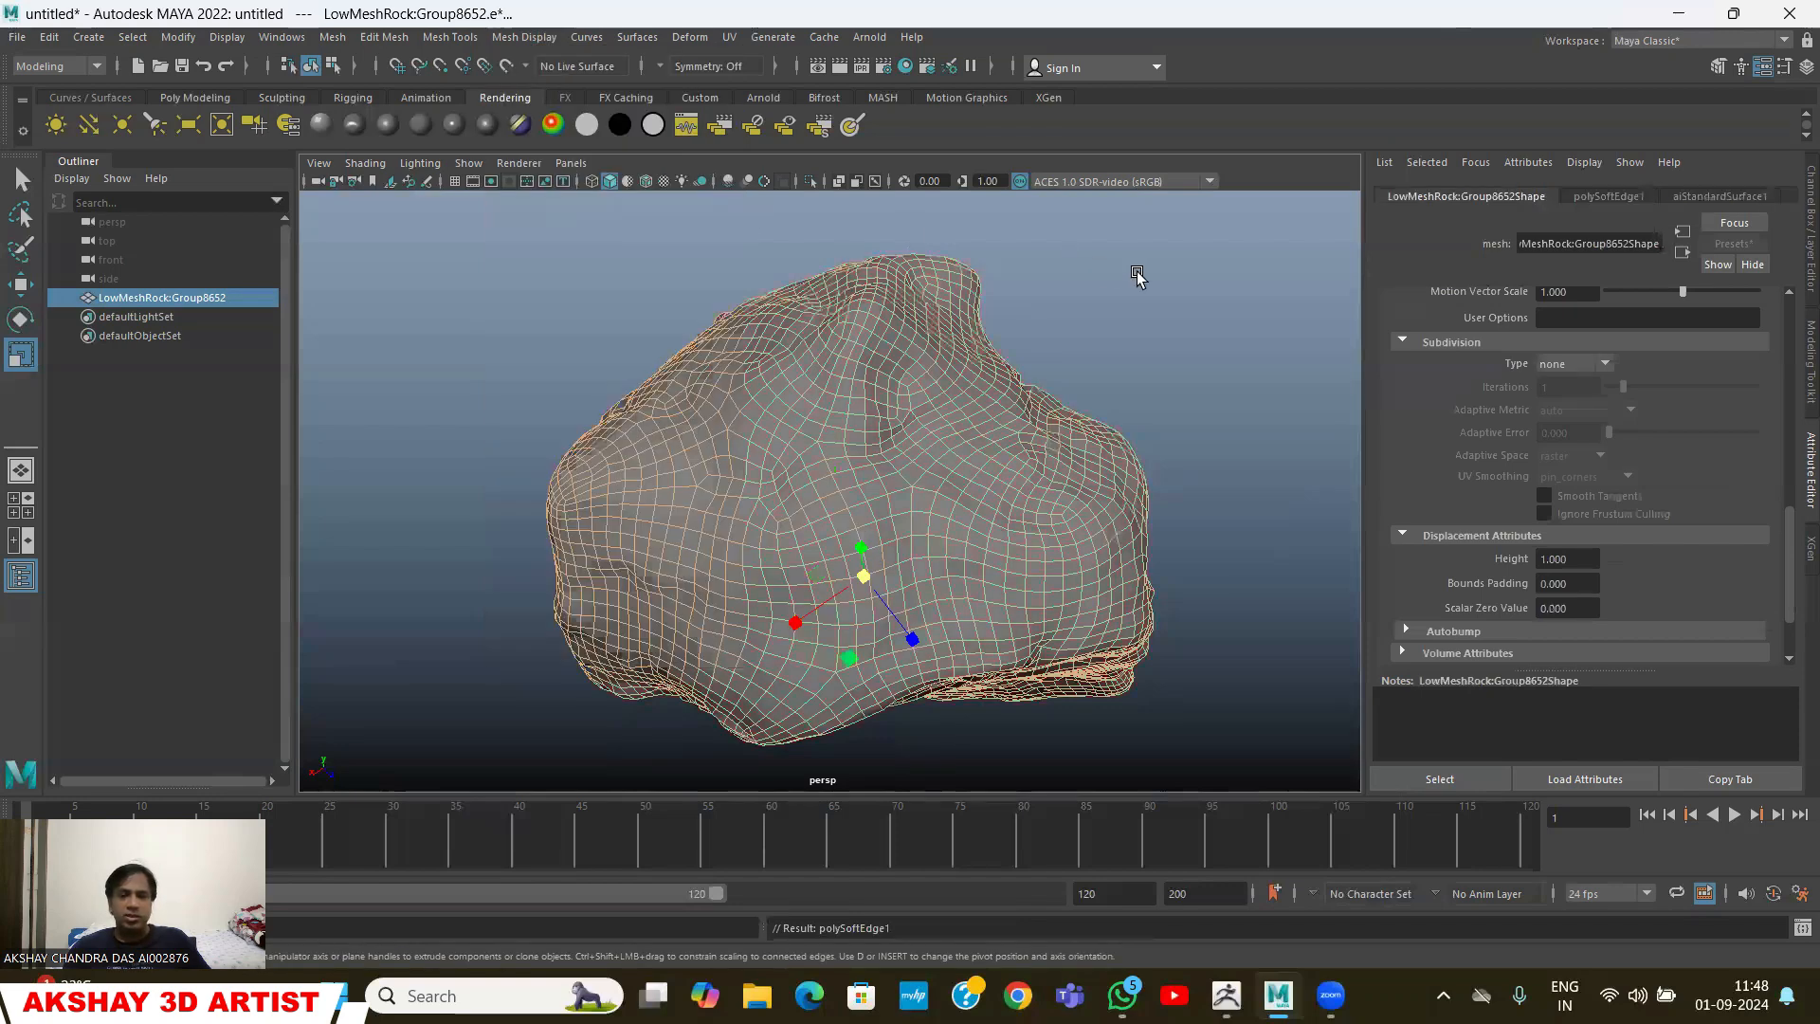
left_click(1121, 343)
left_click(1051, 431)
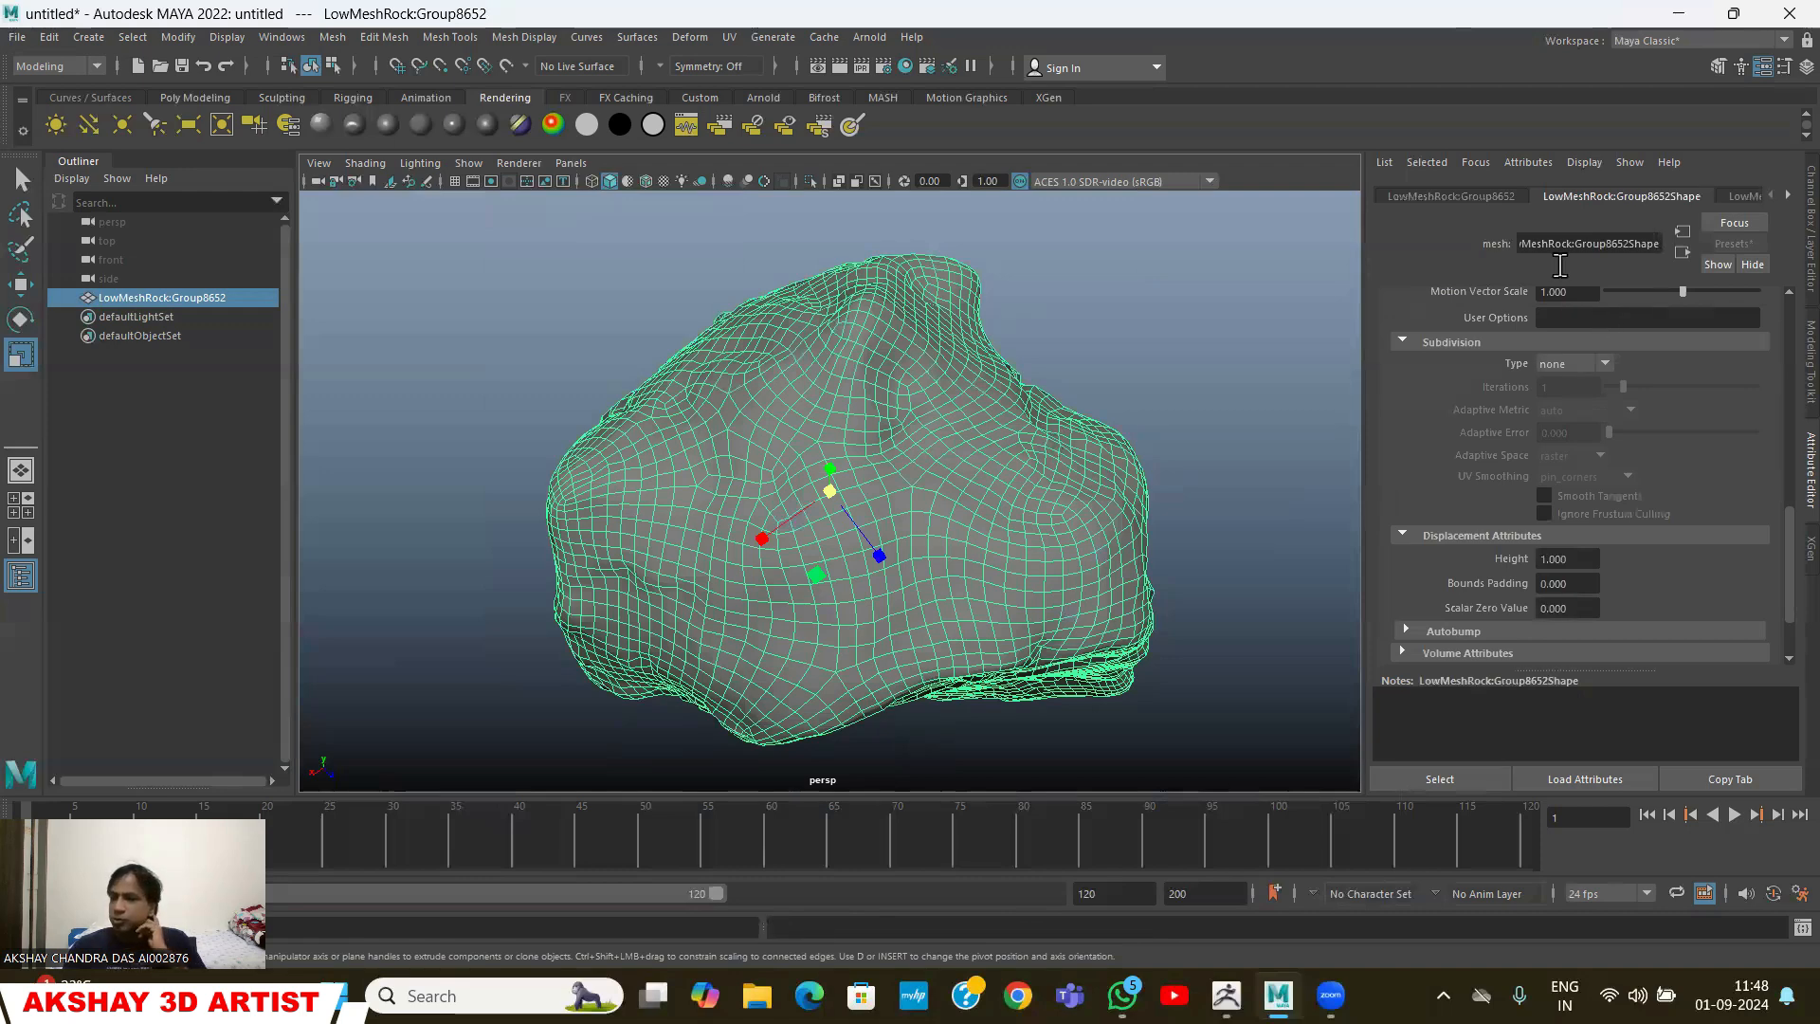
Select the rock mesh and delete its construction history
left_click(1132, 327)
left_click(997, 429)
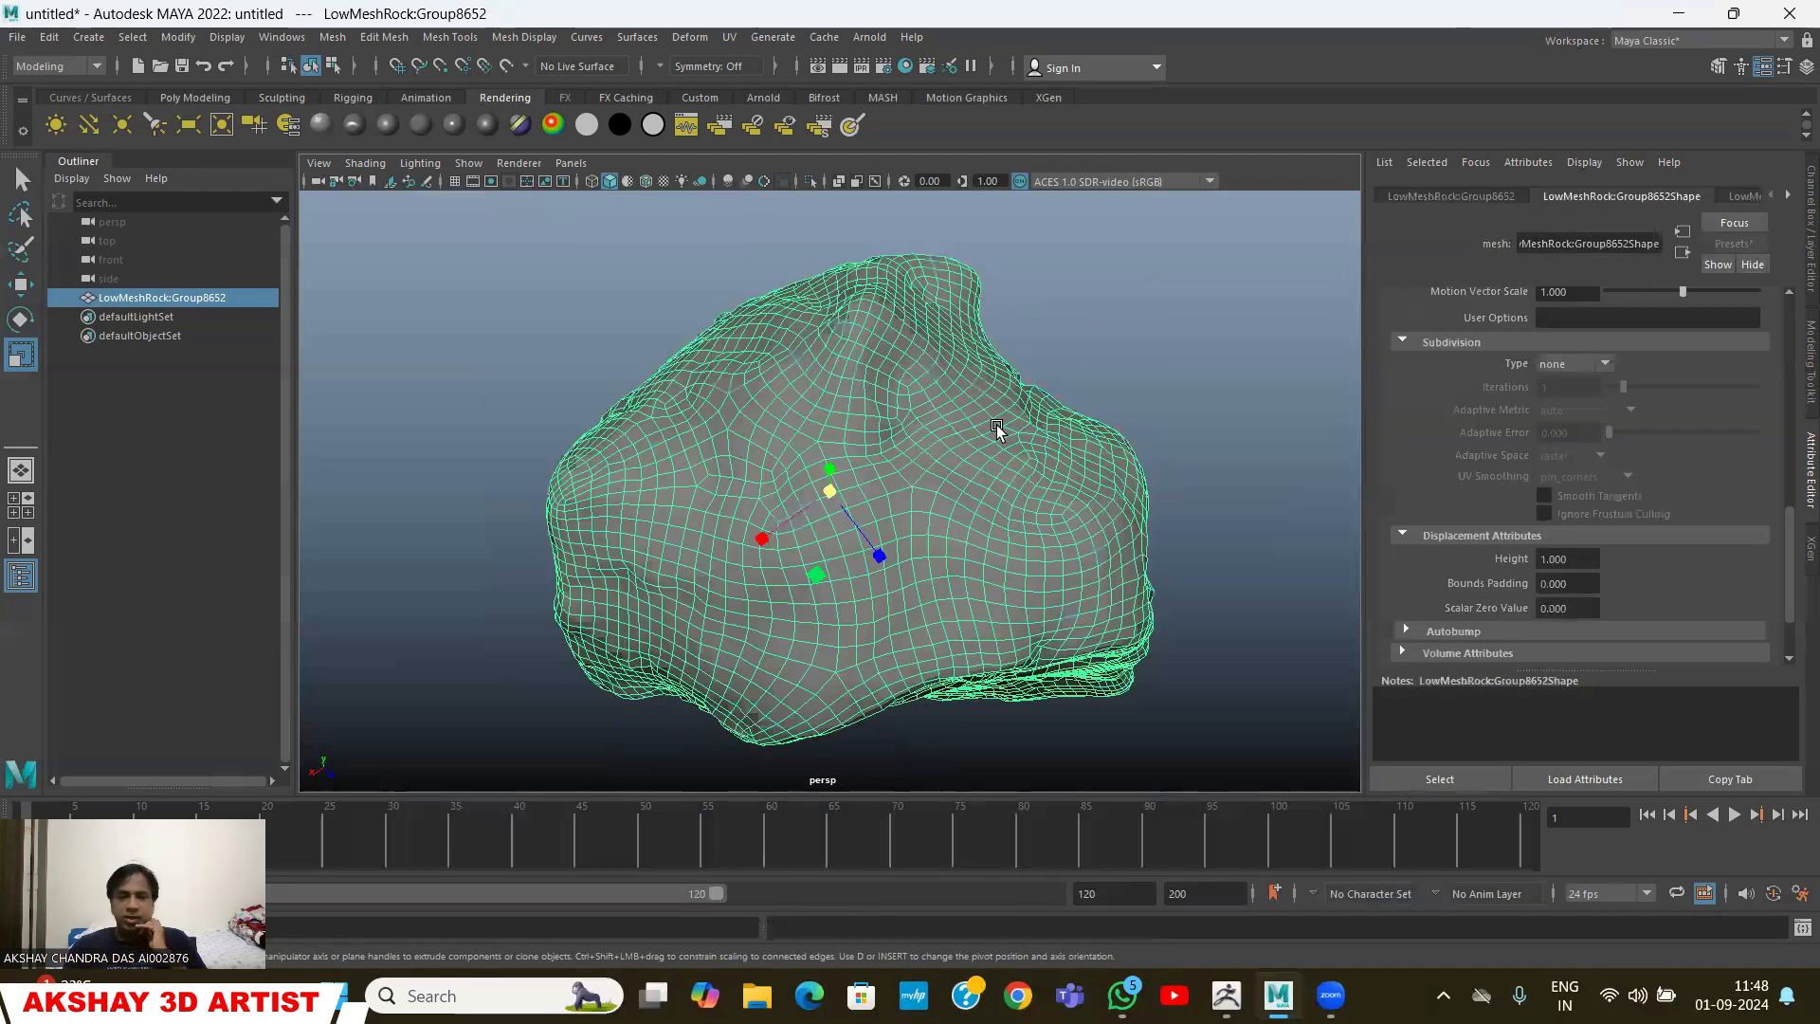
left_click(1789, 197)
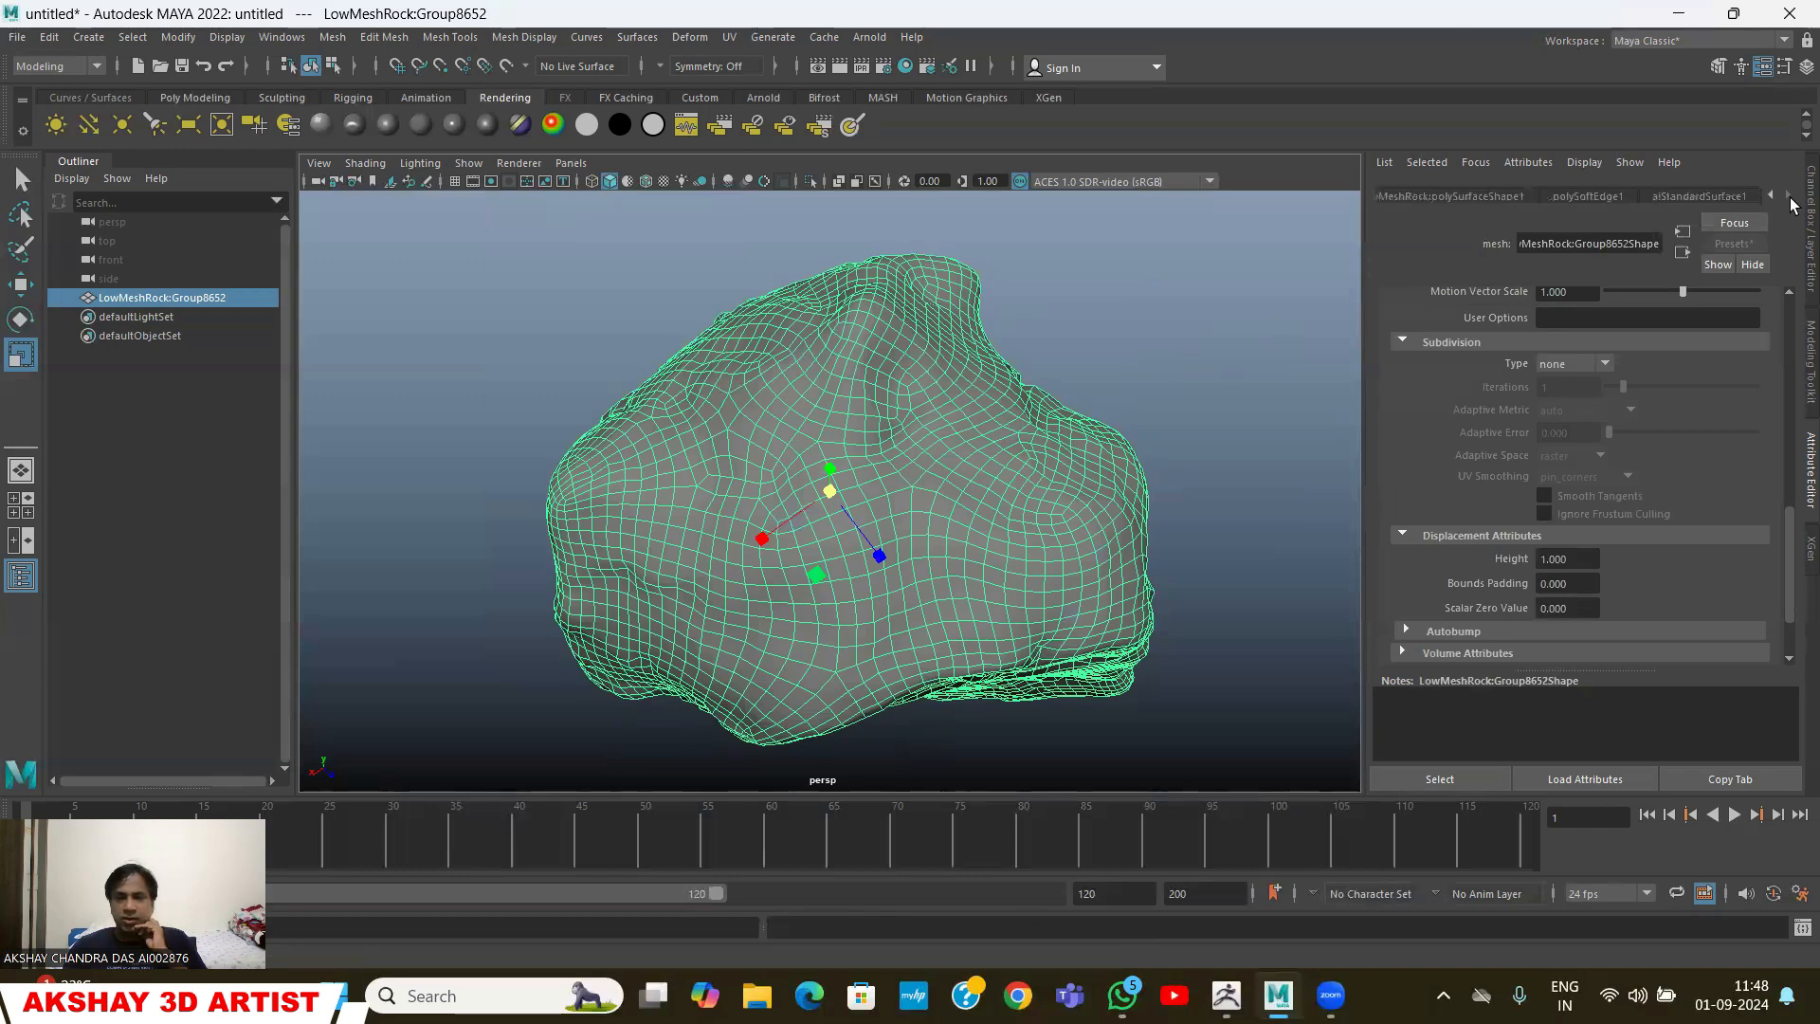
left_click(48, 37)
mouse_move(142, 260)
left_click(403, 254)
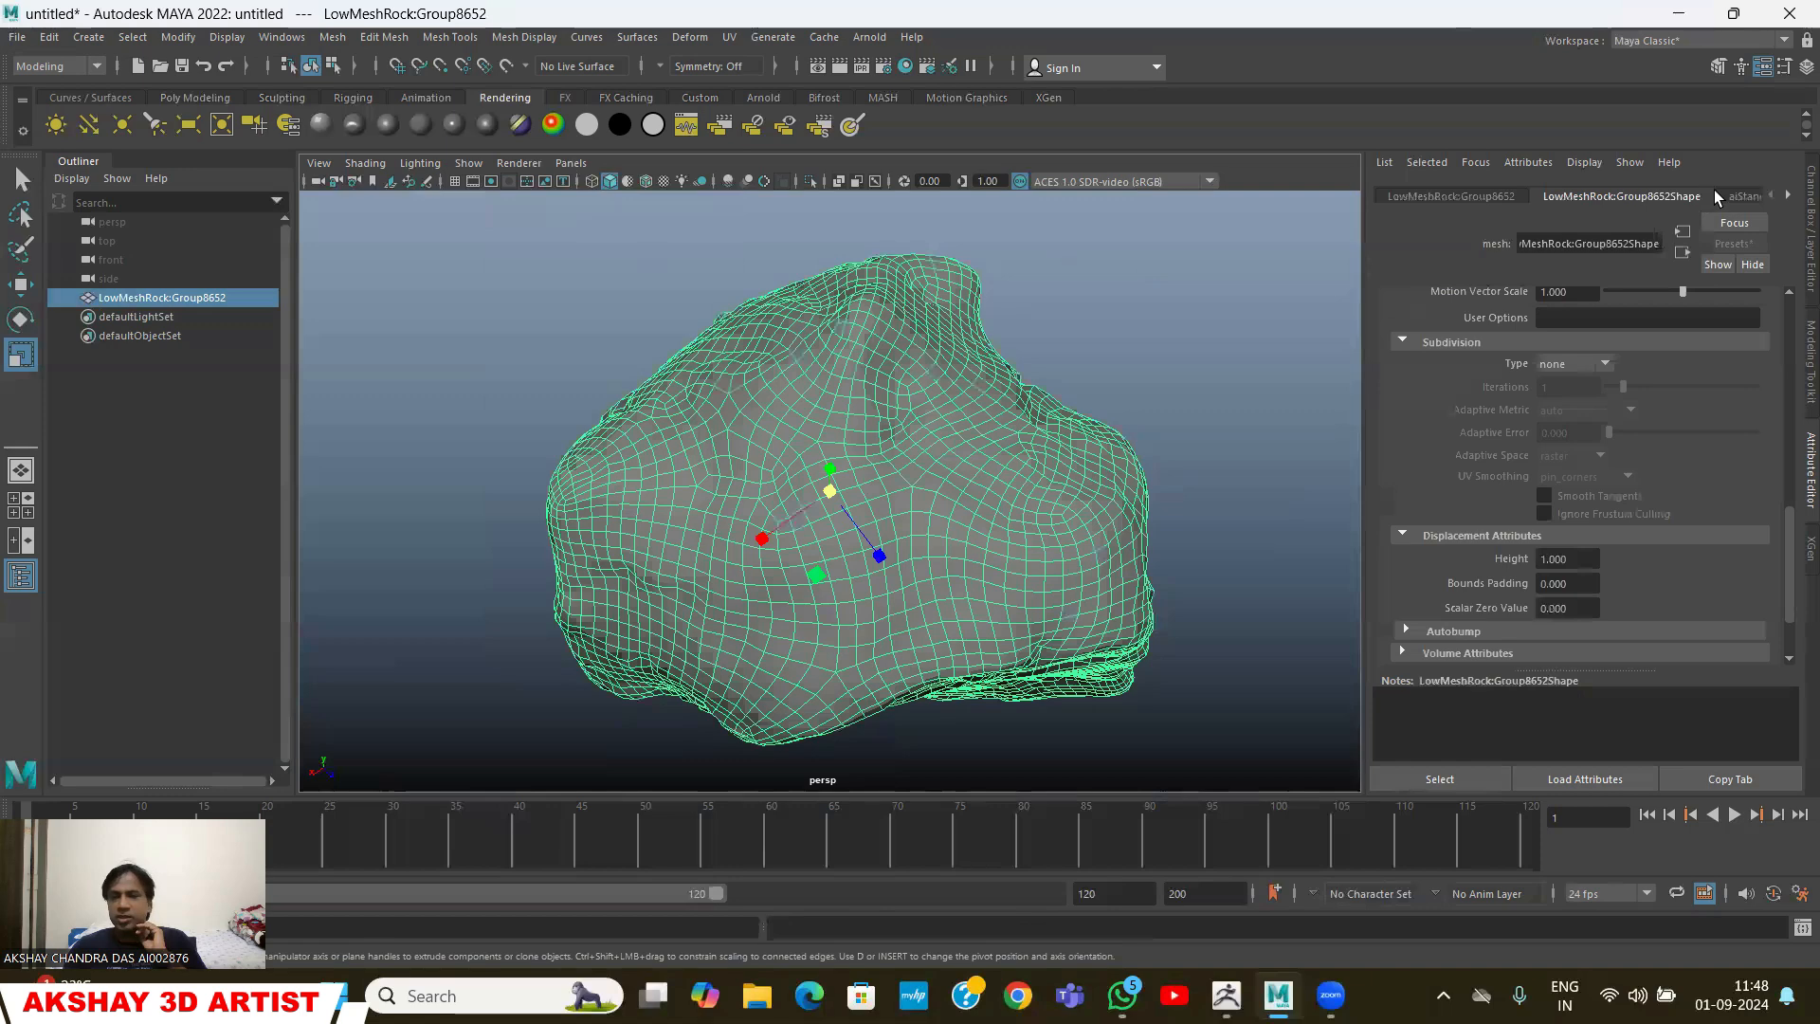
Connect a File texture to the Bump Mapping of aiStandardSurface1 and set the bump to be used as Tangent Space Normals
left_click(1722, 197)
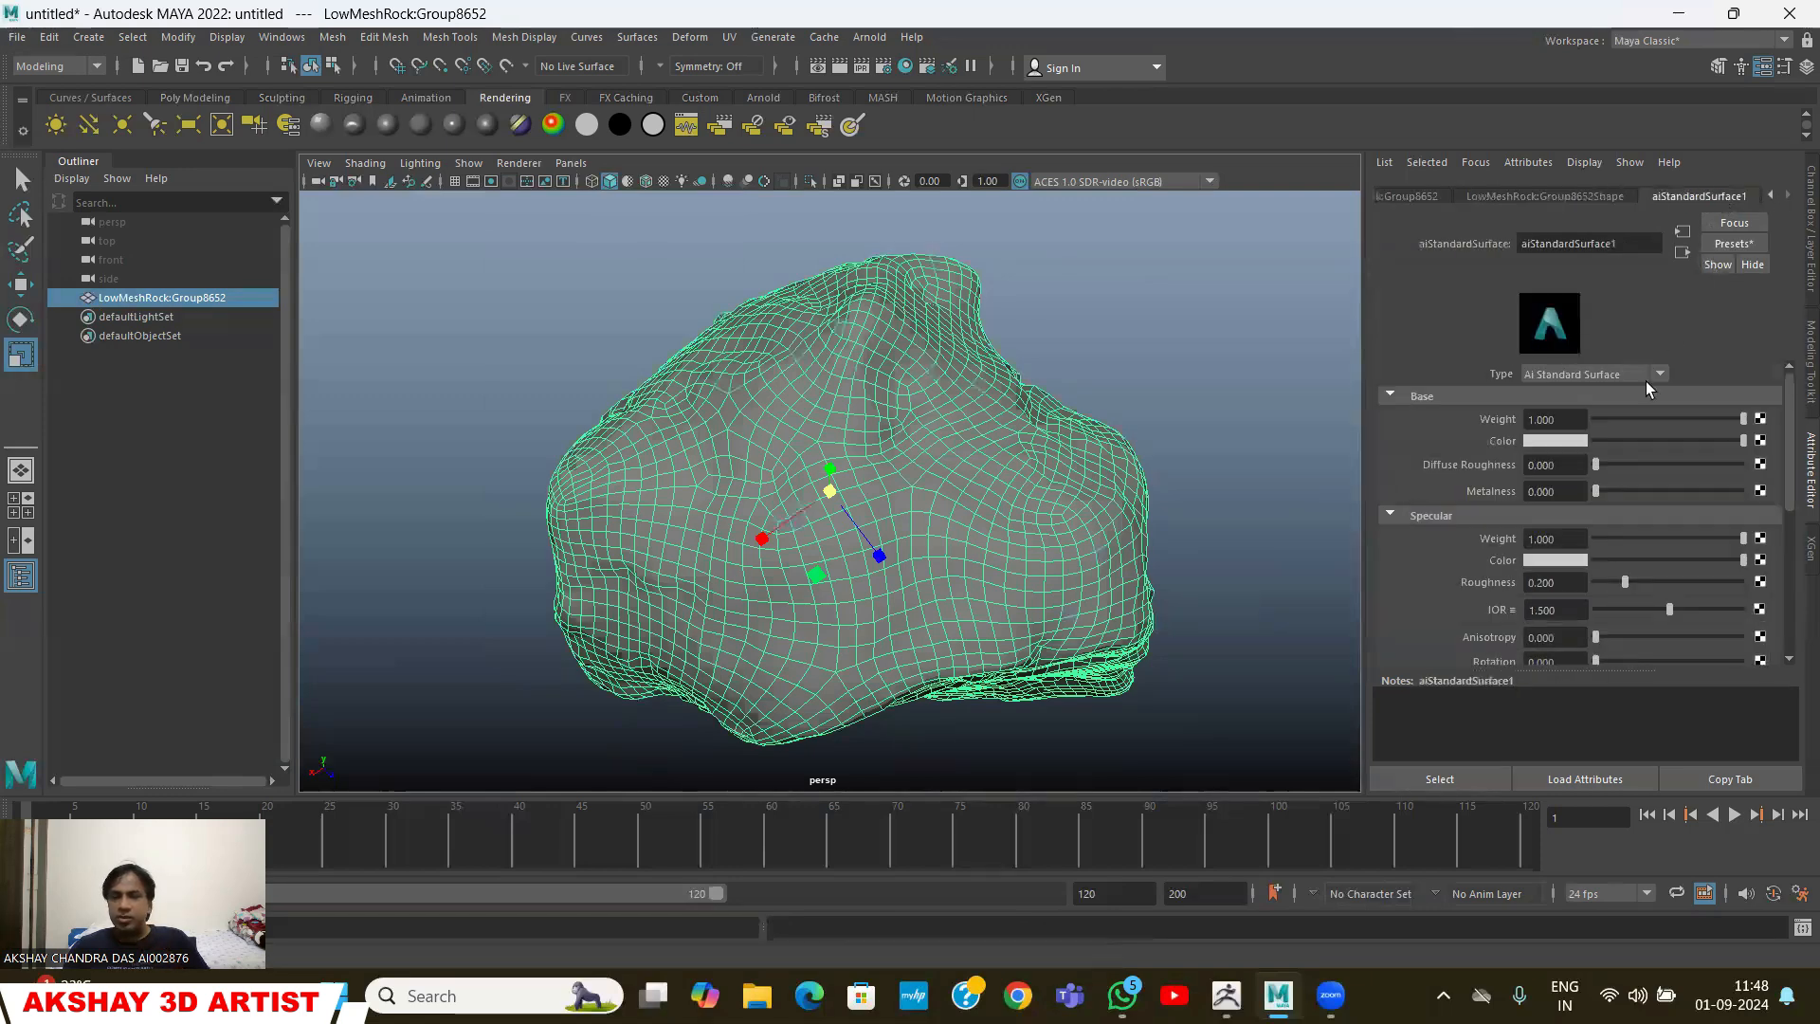
scroll(1531, 564, "down", 2)
scroll(1525, 580, "down", 1)
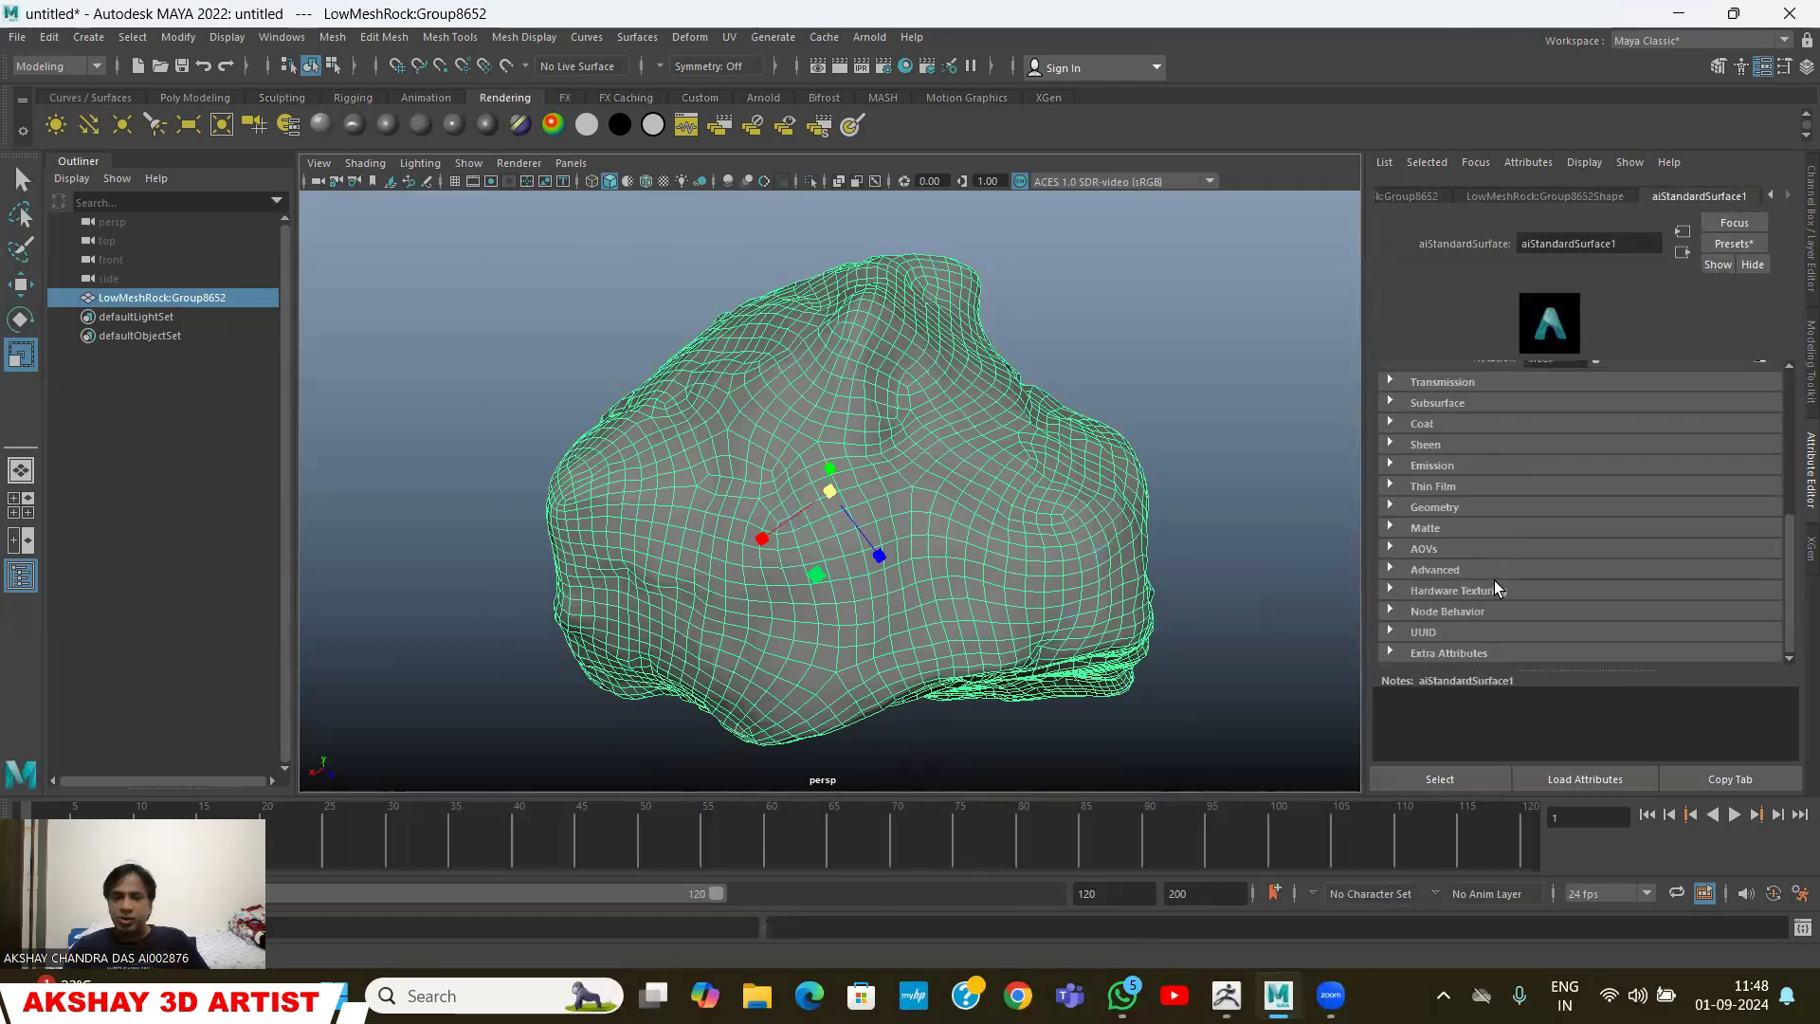
left_click(1428, 427)
left_click(1427, 434)
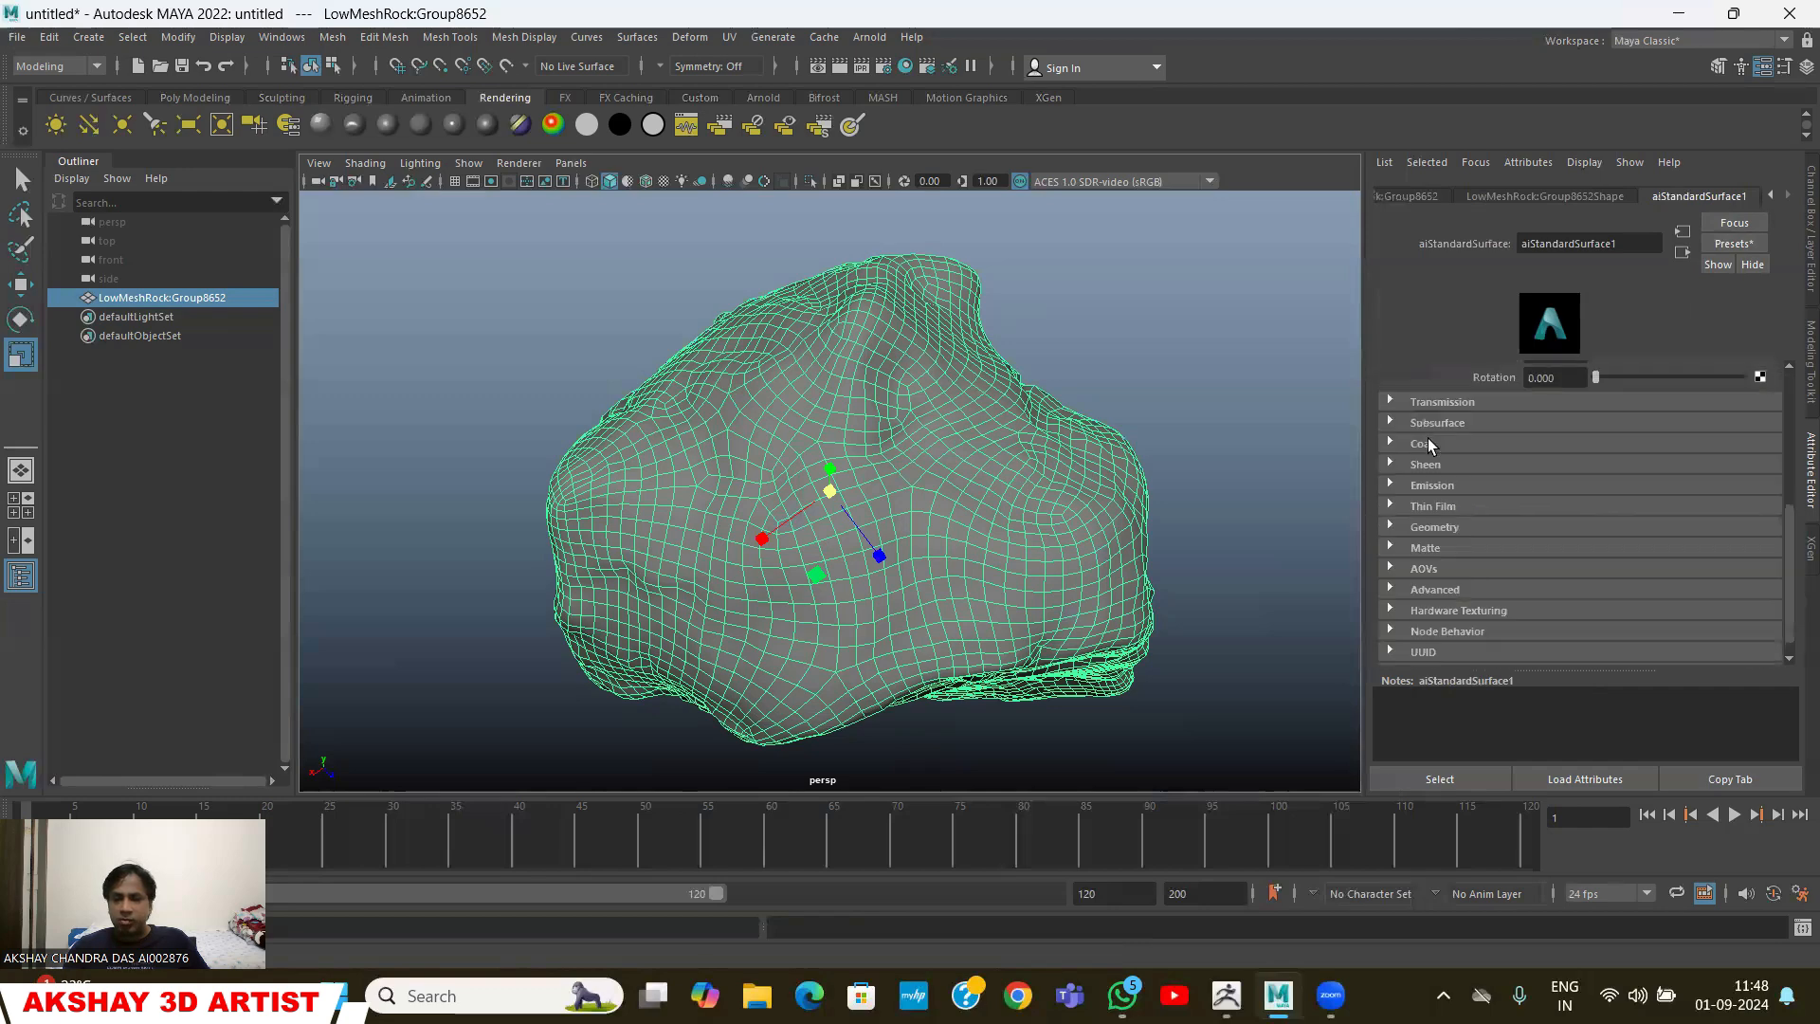
left_click(1392, 527)
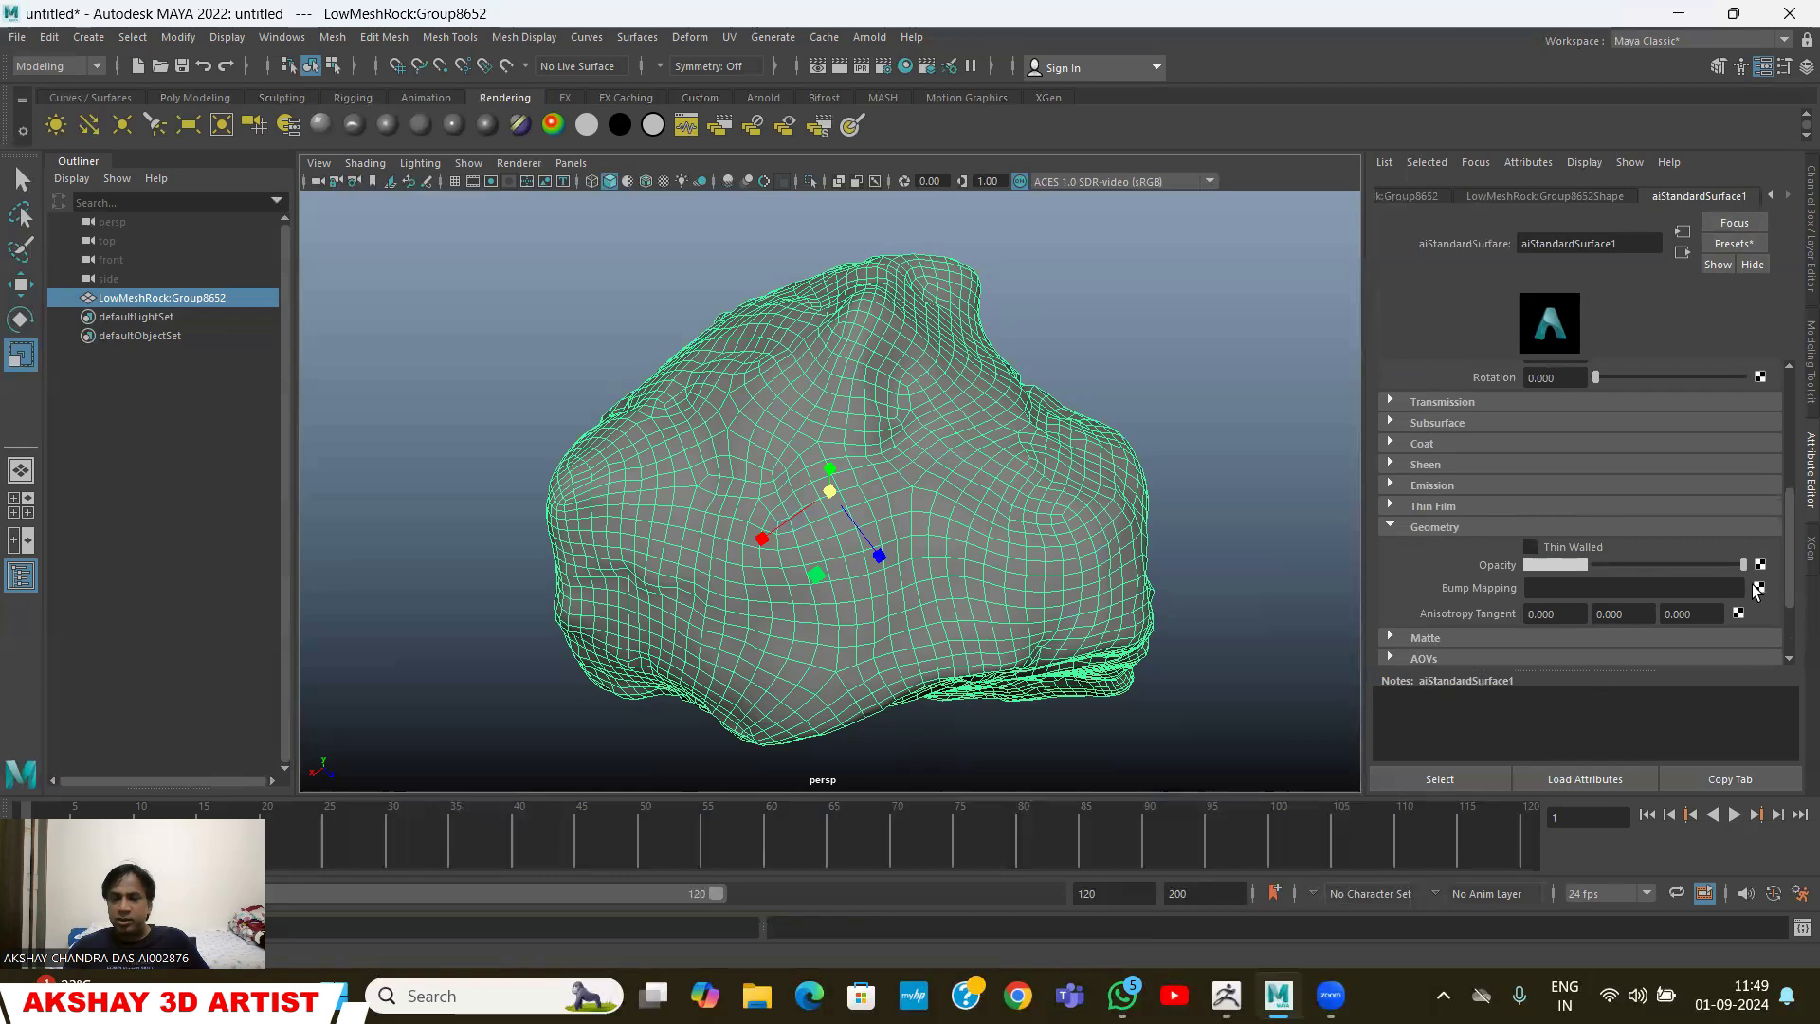
left_click(1759, 587)
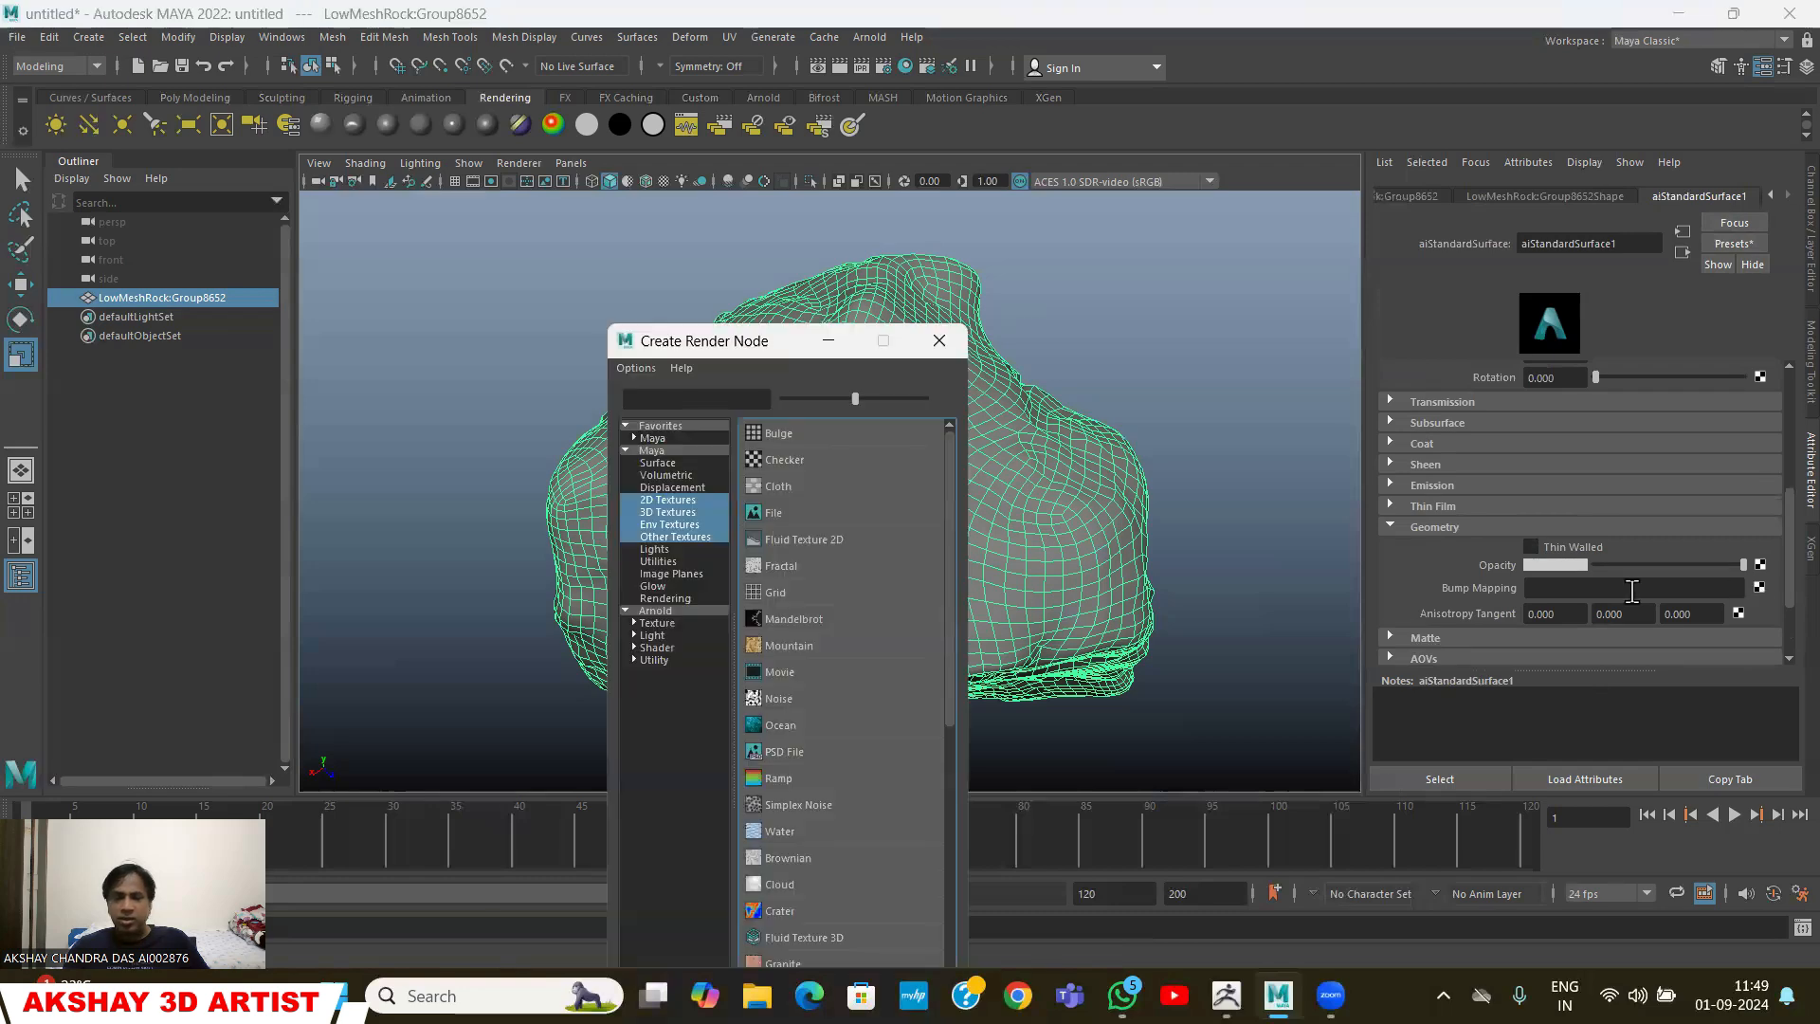
left_click(773, 513)
left_click(1540, 438)
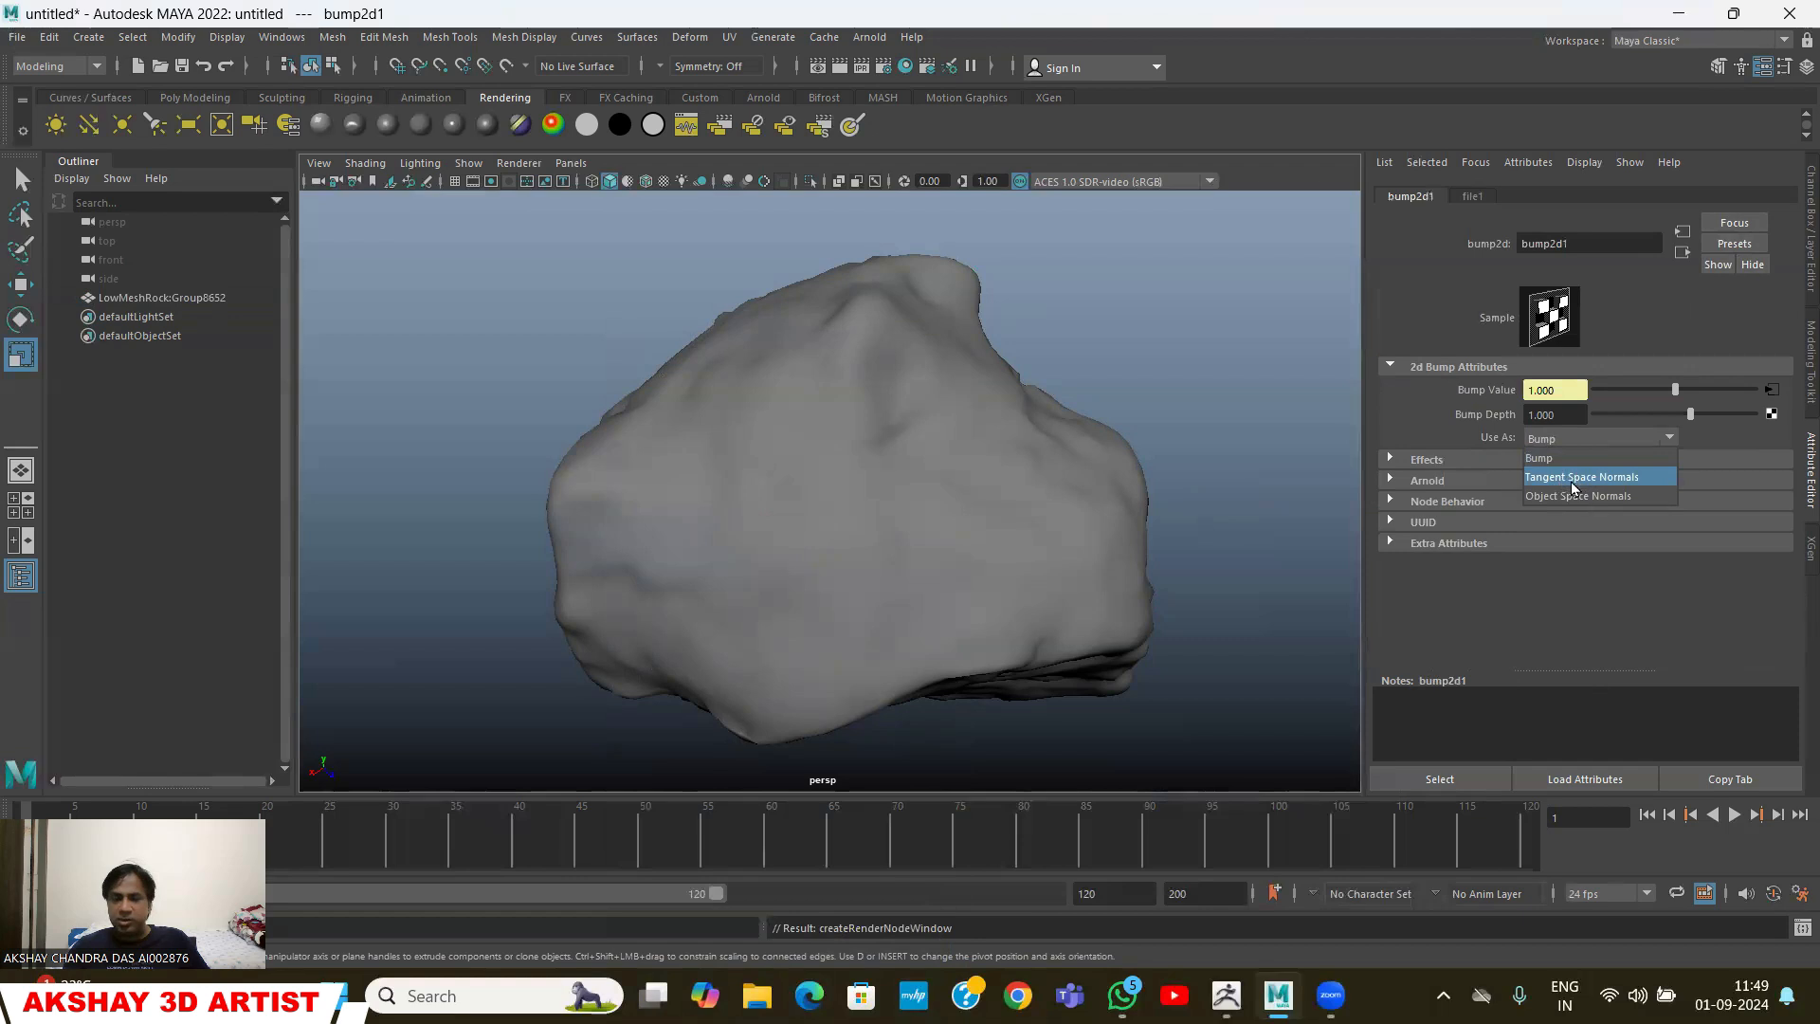
left_click(1572, 482)
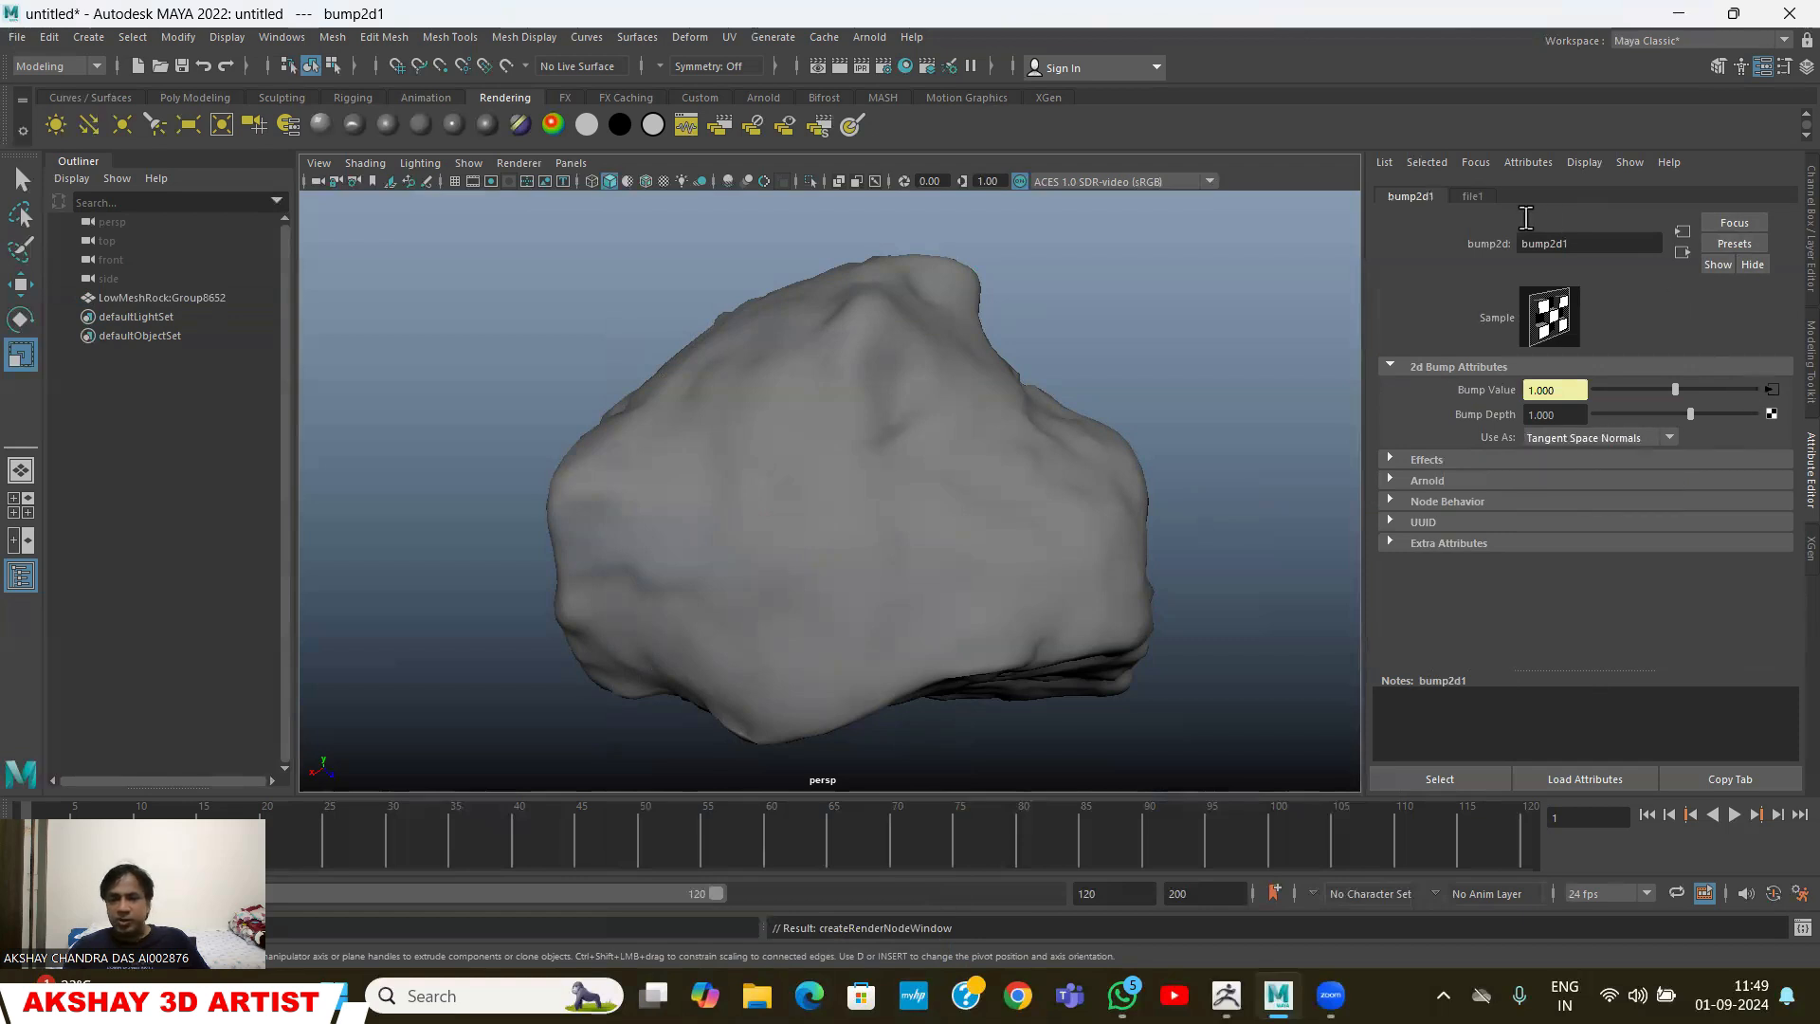
Load NormalMap.tif from the D:\ZBRUSH\ROCK folder into the bump's file texture
left_click(1472, 197)
left_click(1764, 459)
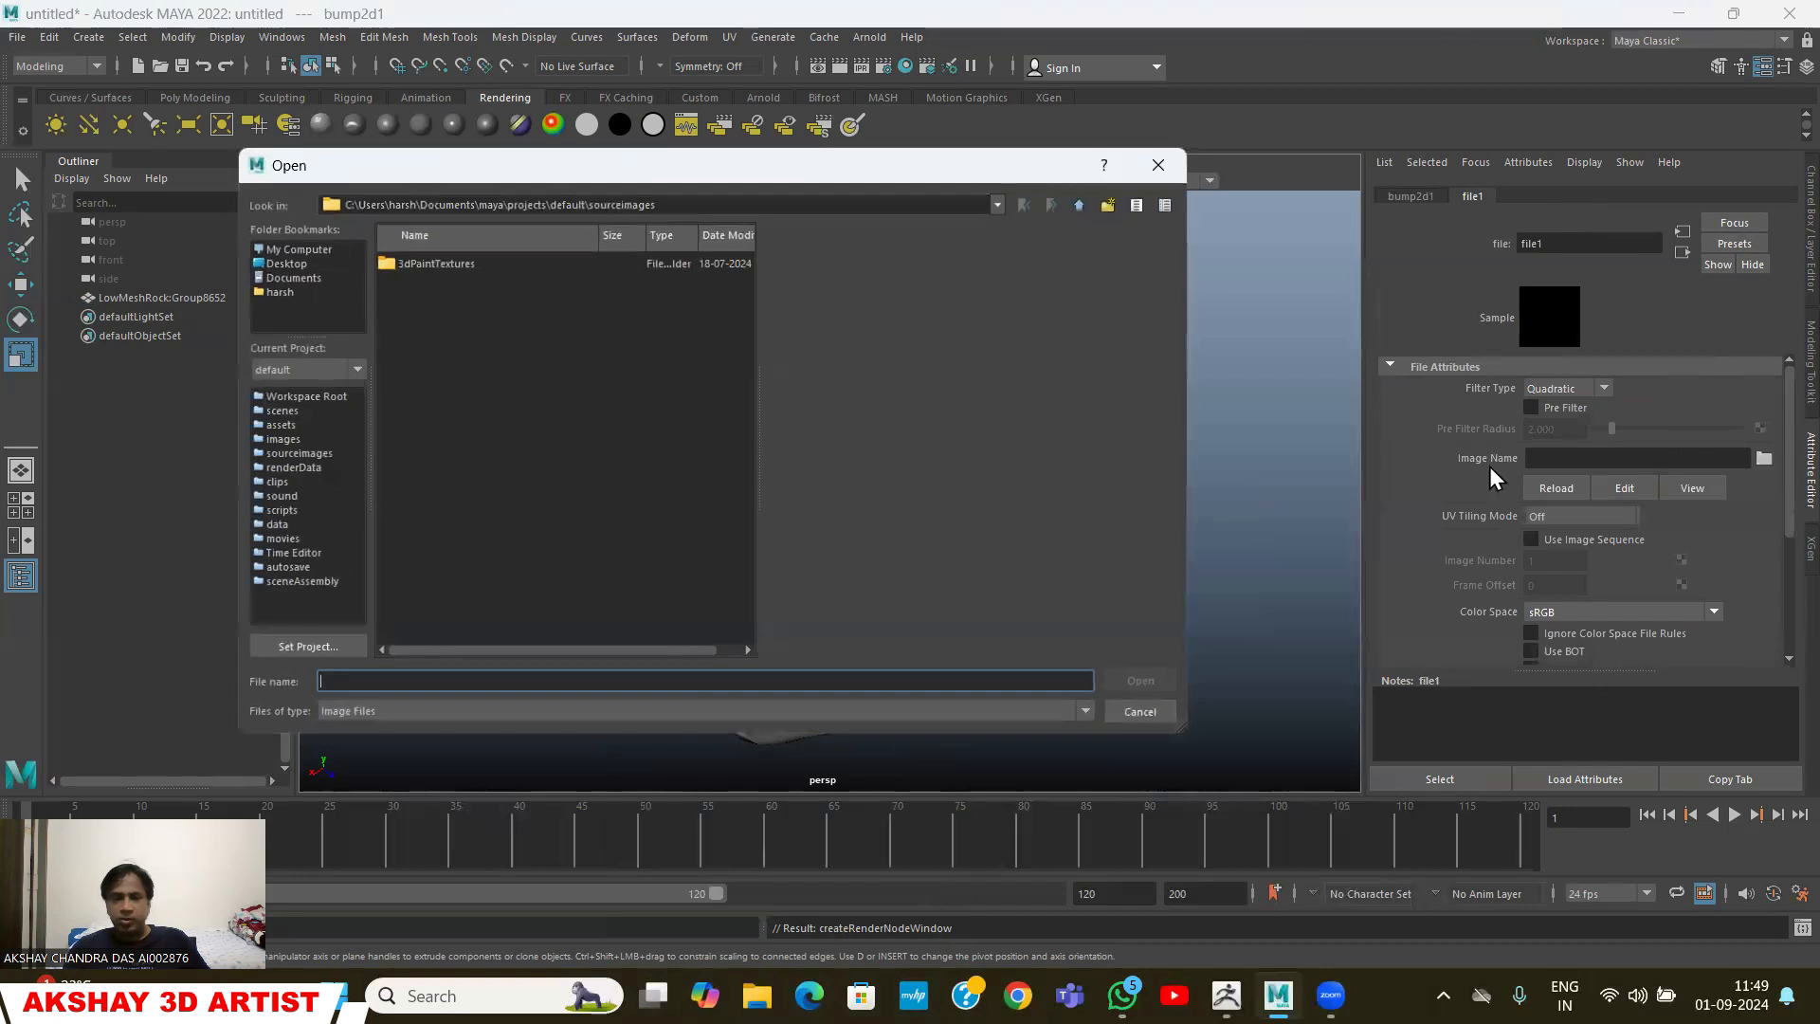
left_click(298, 249)
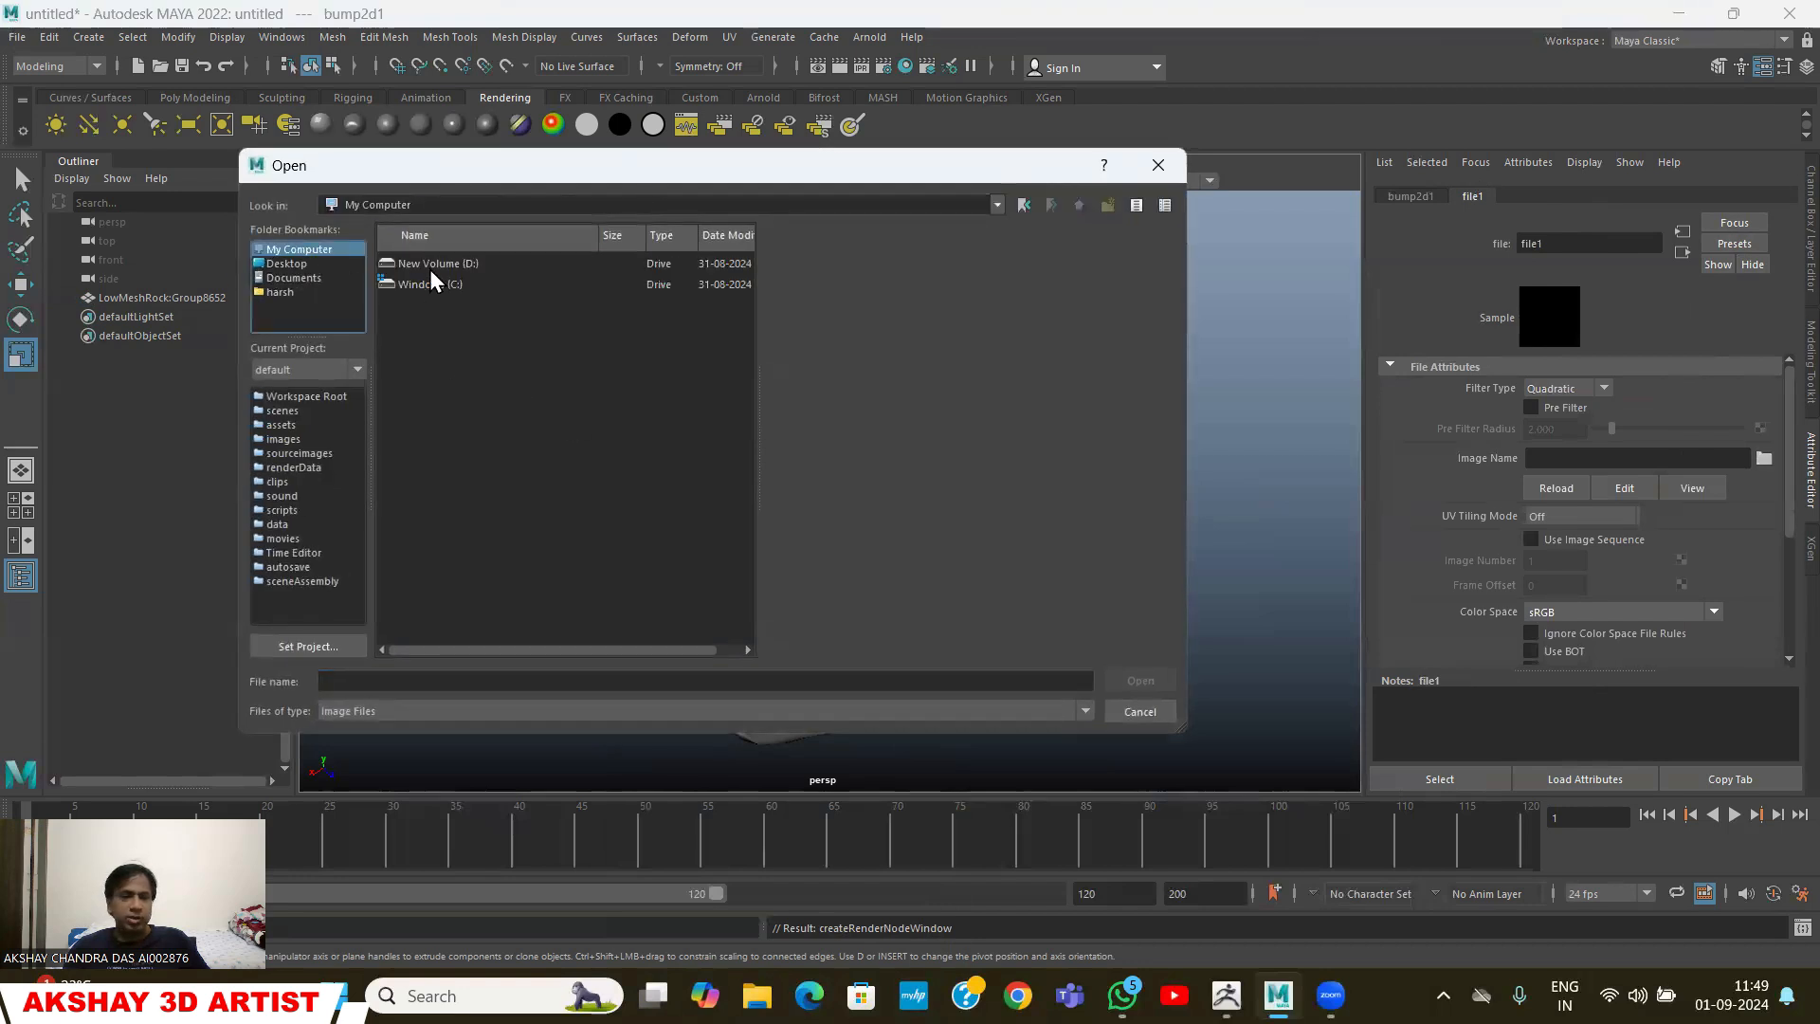
double_click(430, 269)
double_click(413, 263)
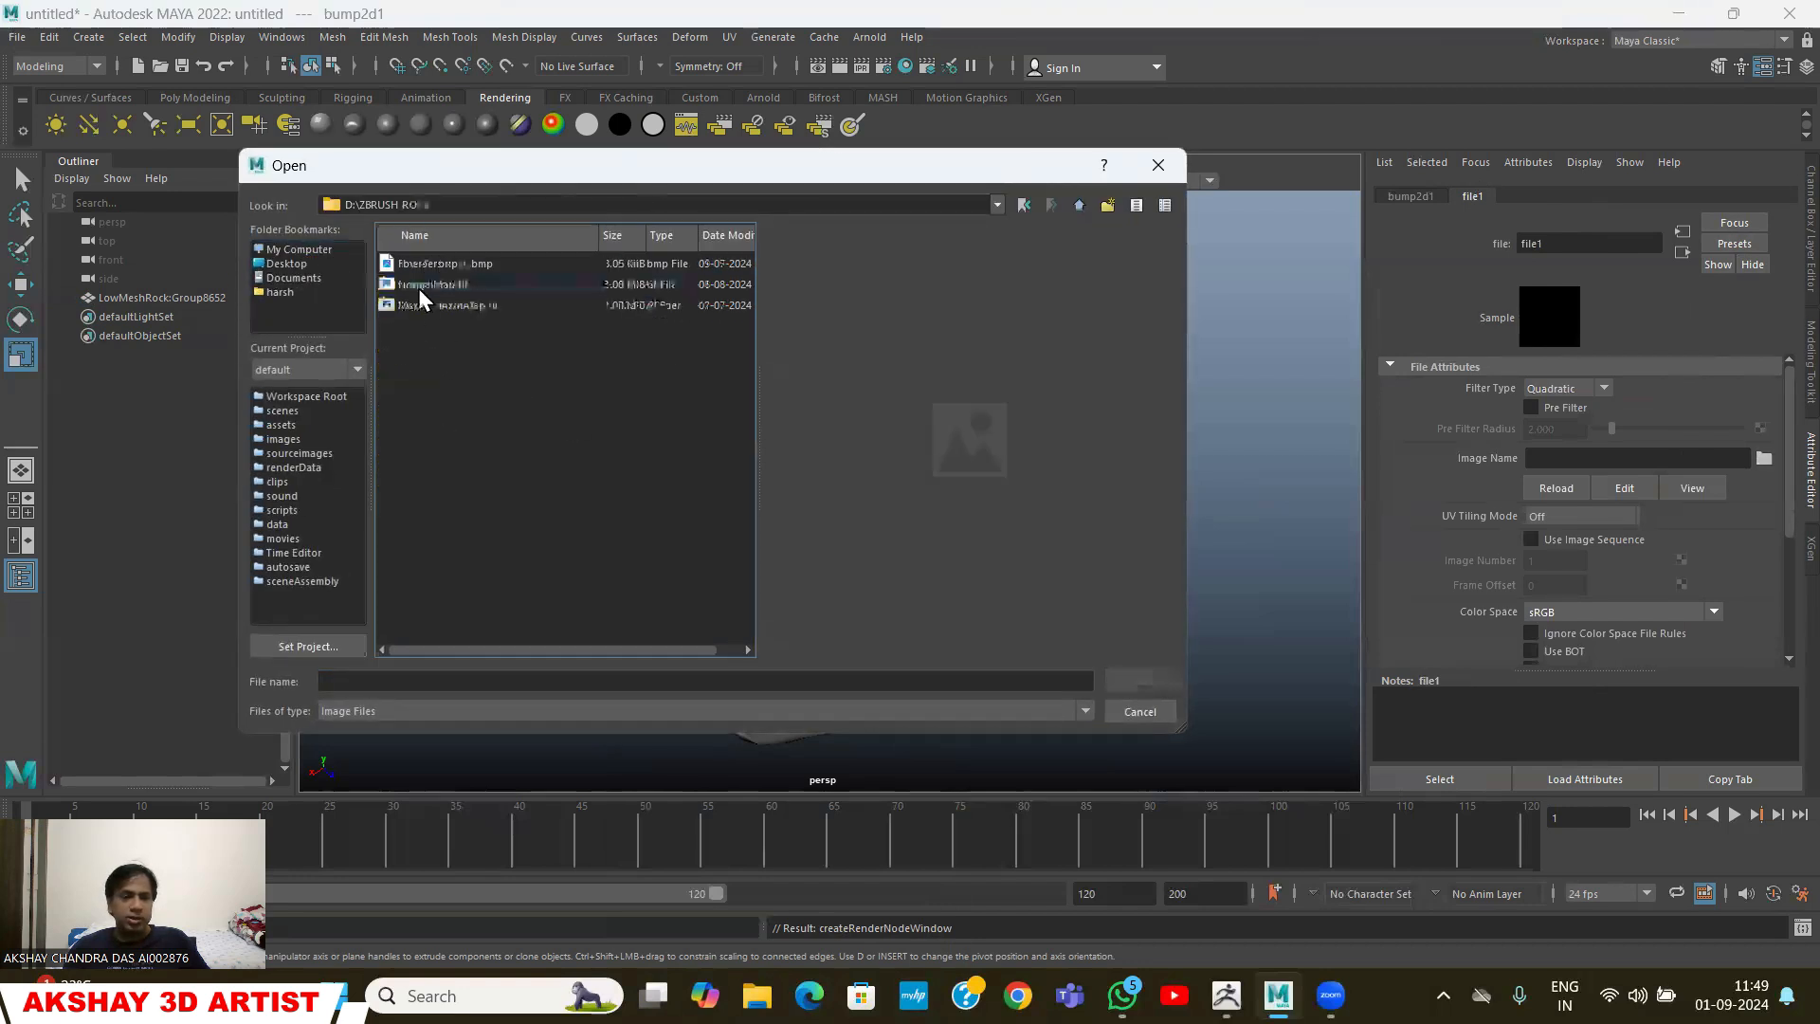
left_click(442, 283)
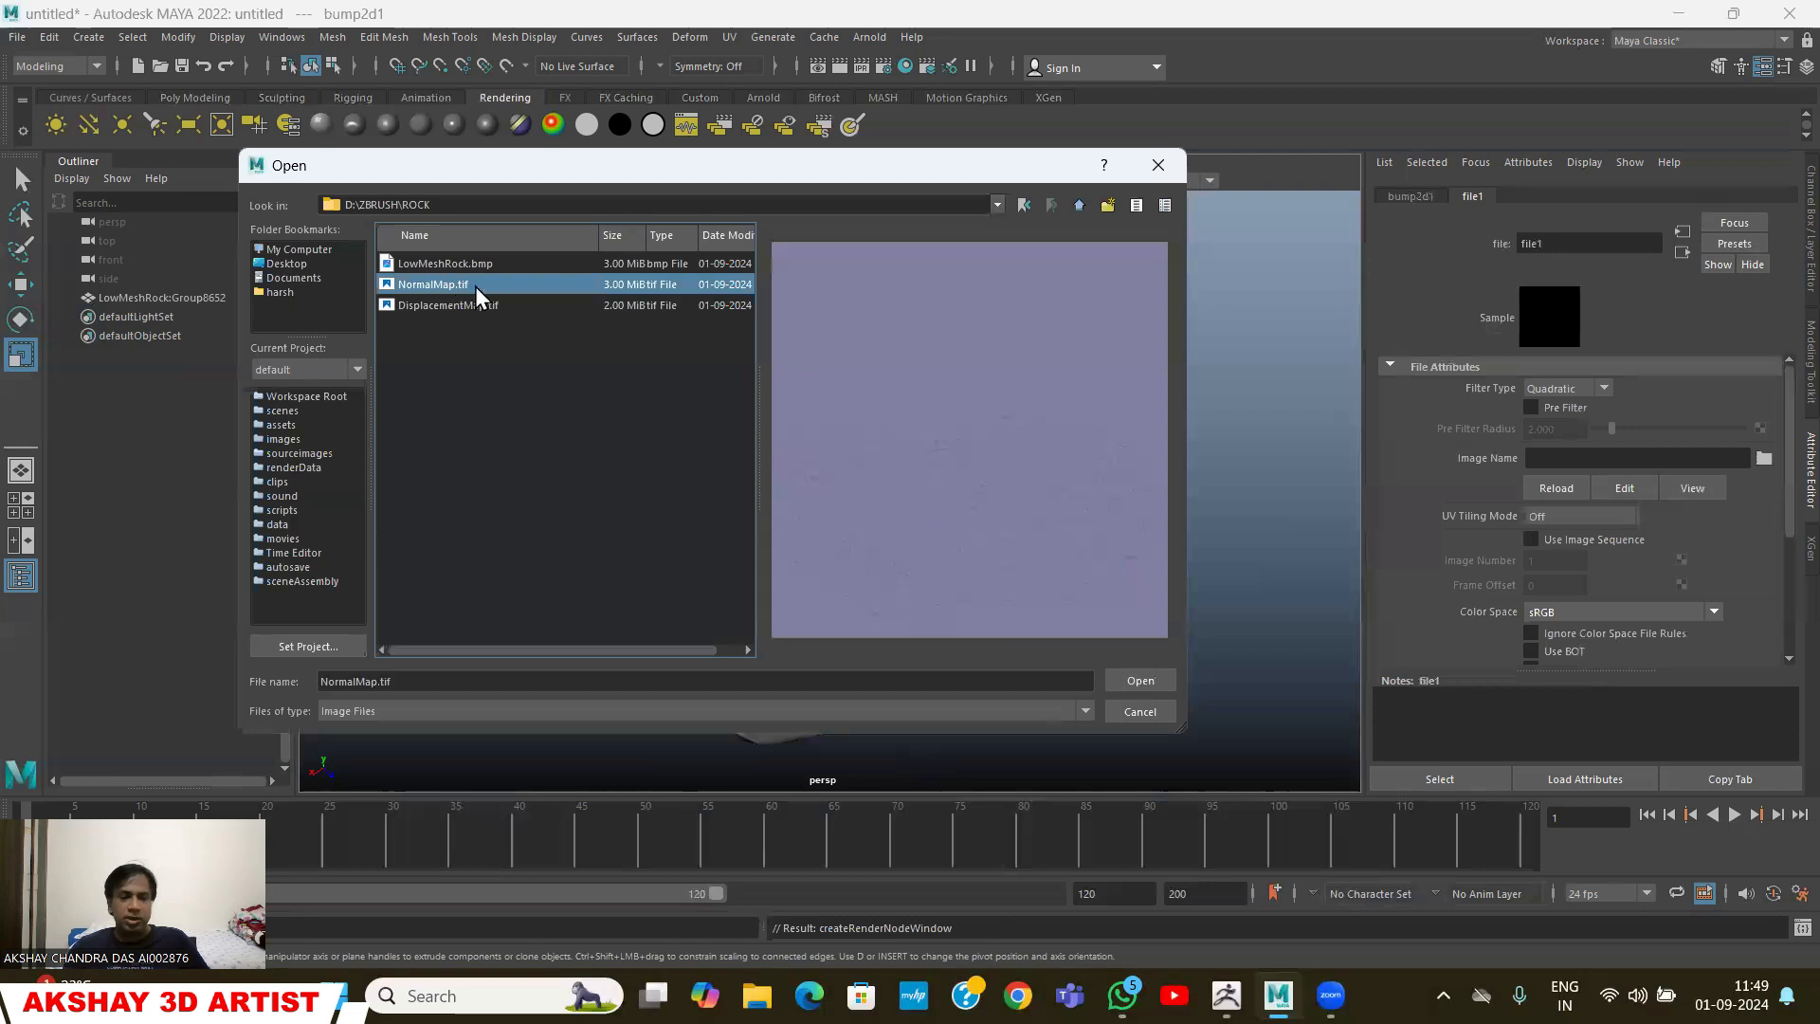
left_click(1159, 675)
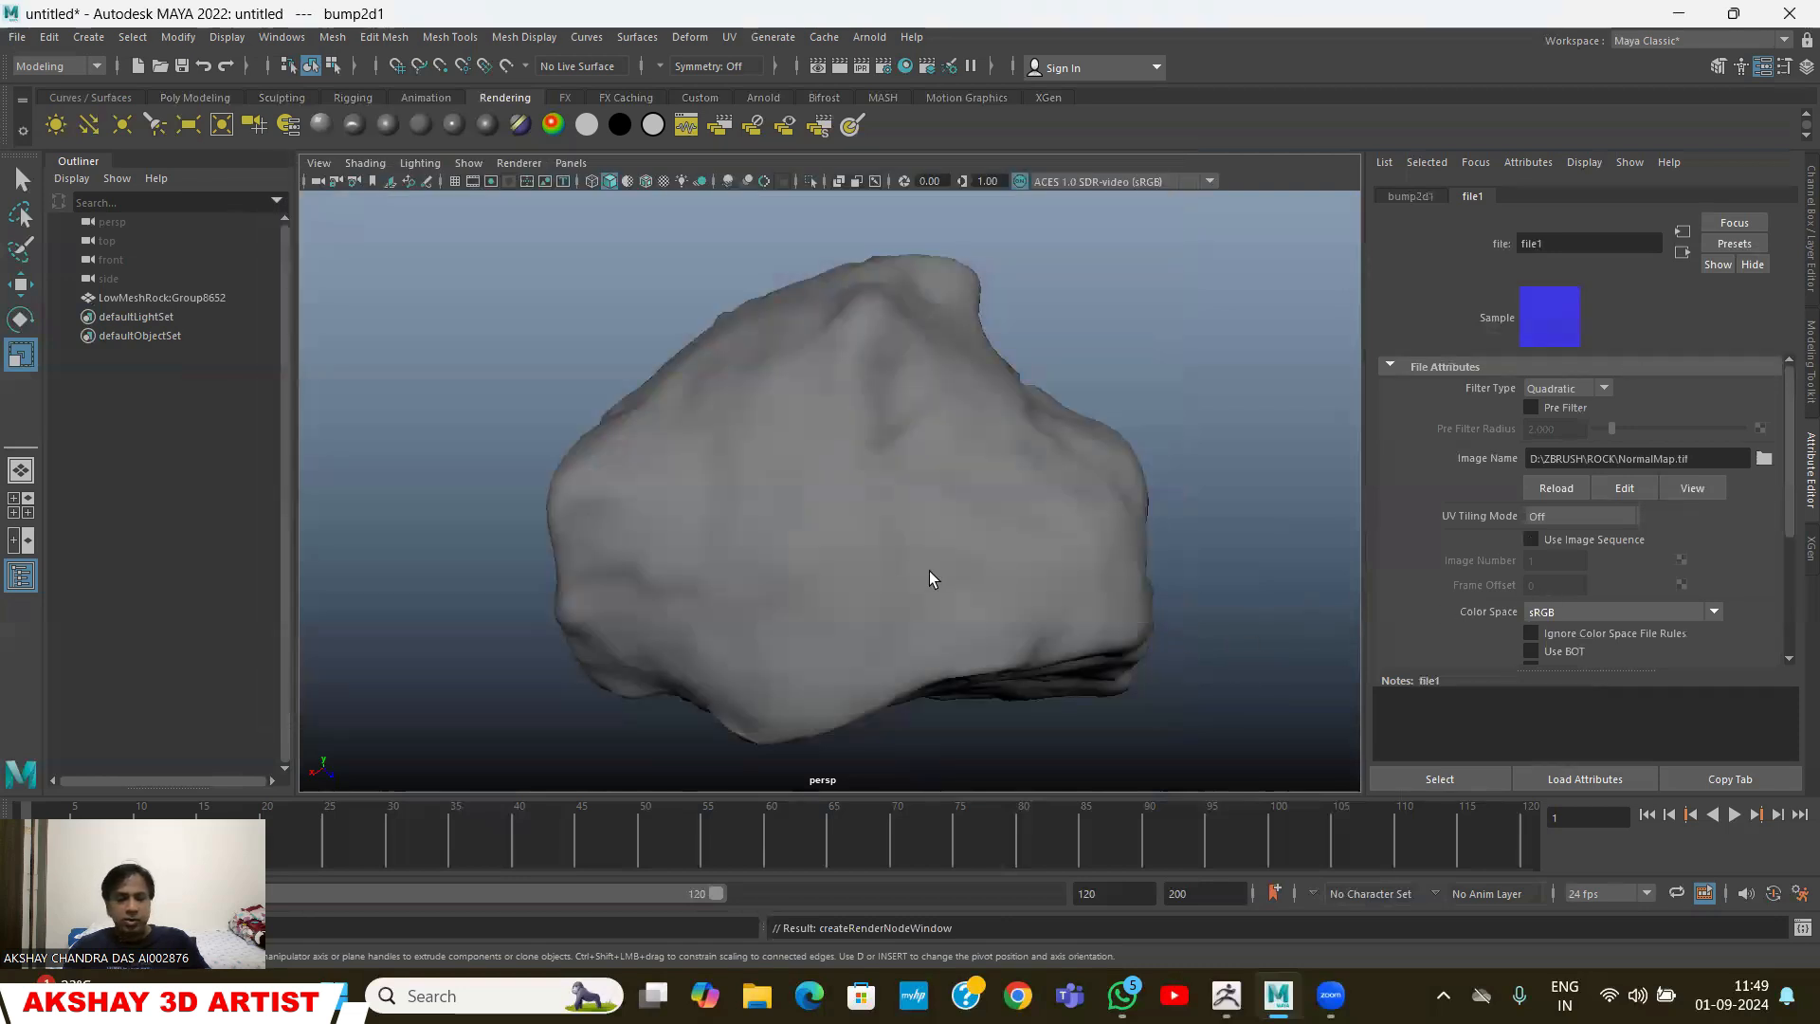
Turn on textured display in the viewport and examine the normal map detail on the rock up close
key("6")
left_click_drag(1173, 591, 1221, 629, "alt")
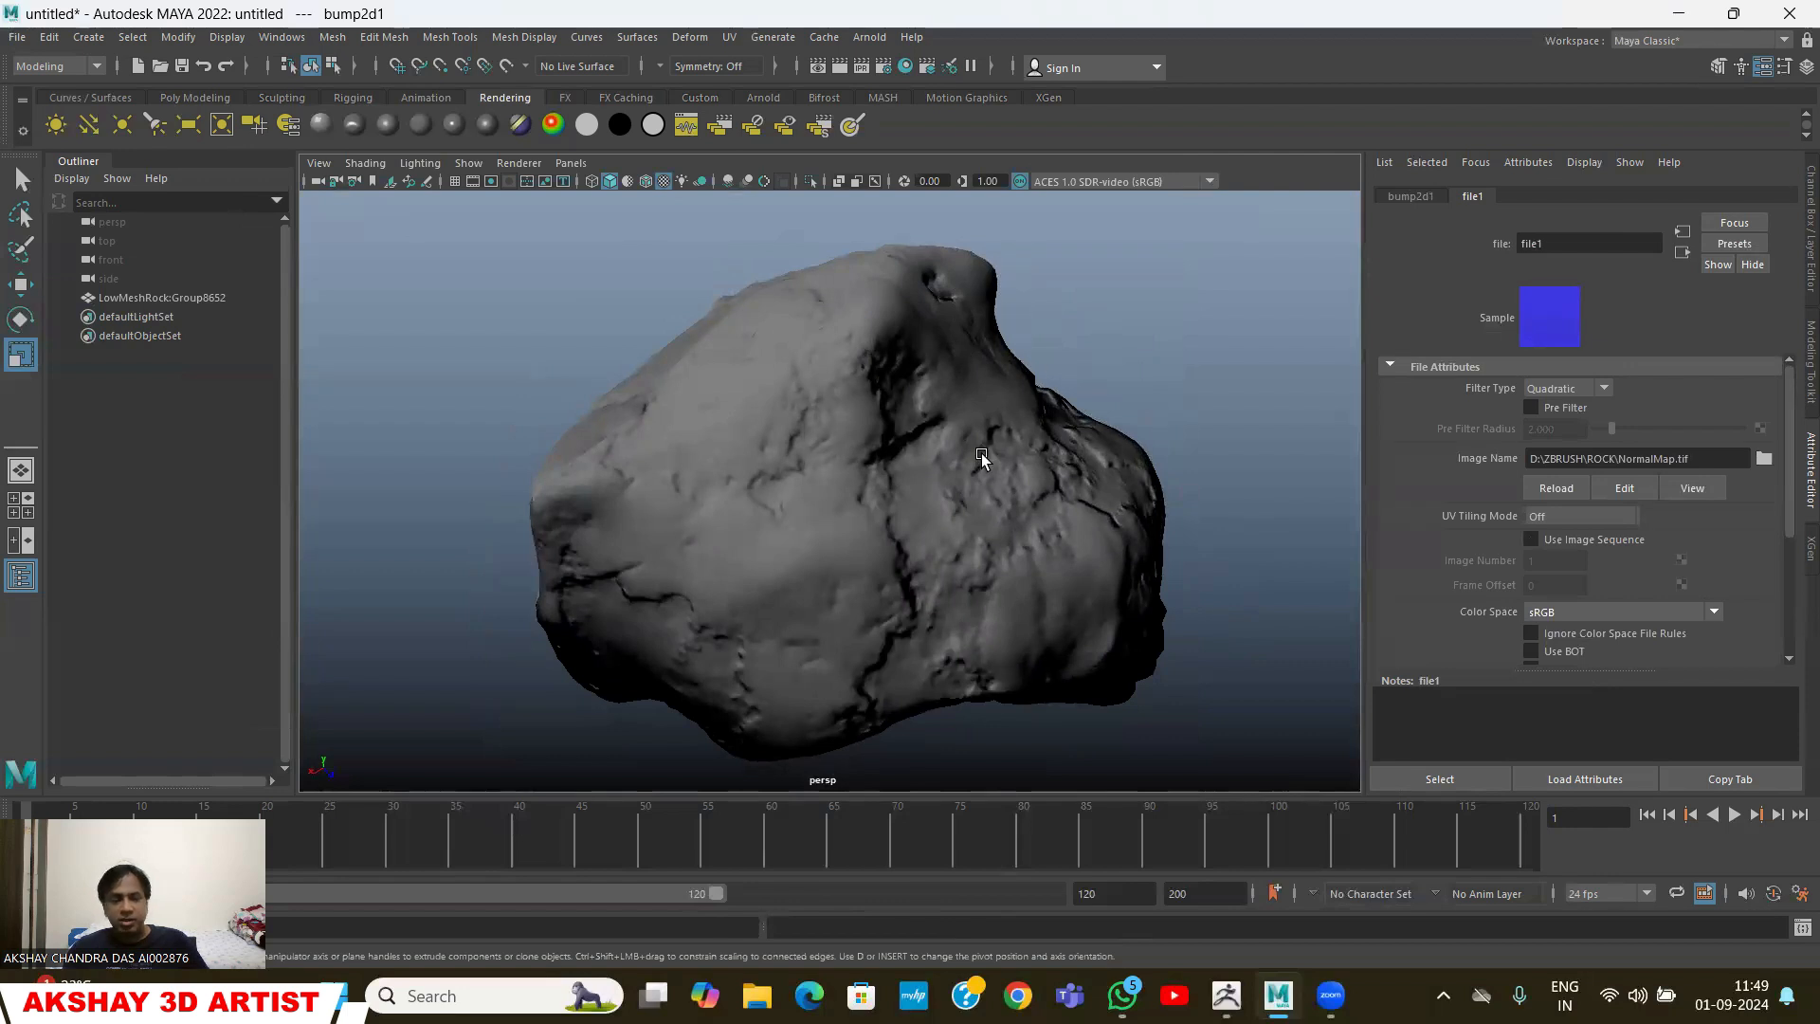
scroll(1052, 650, "up", 3)
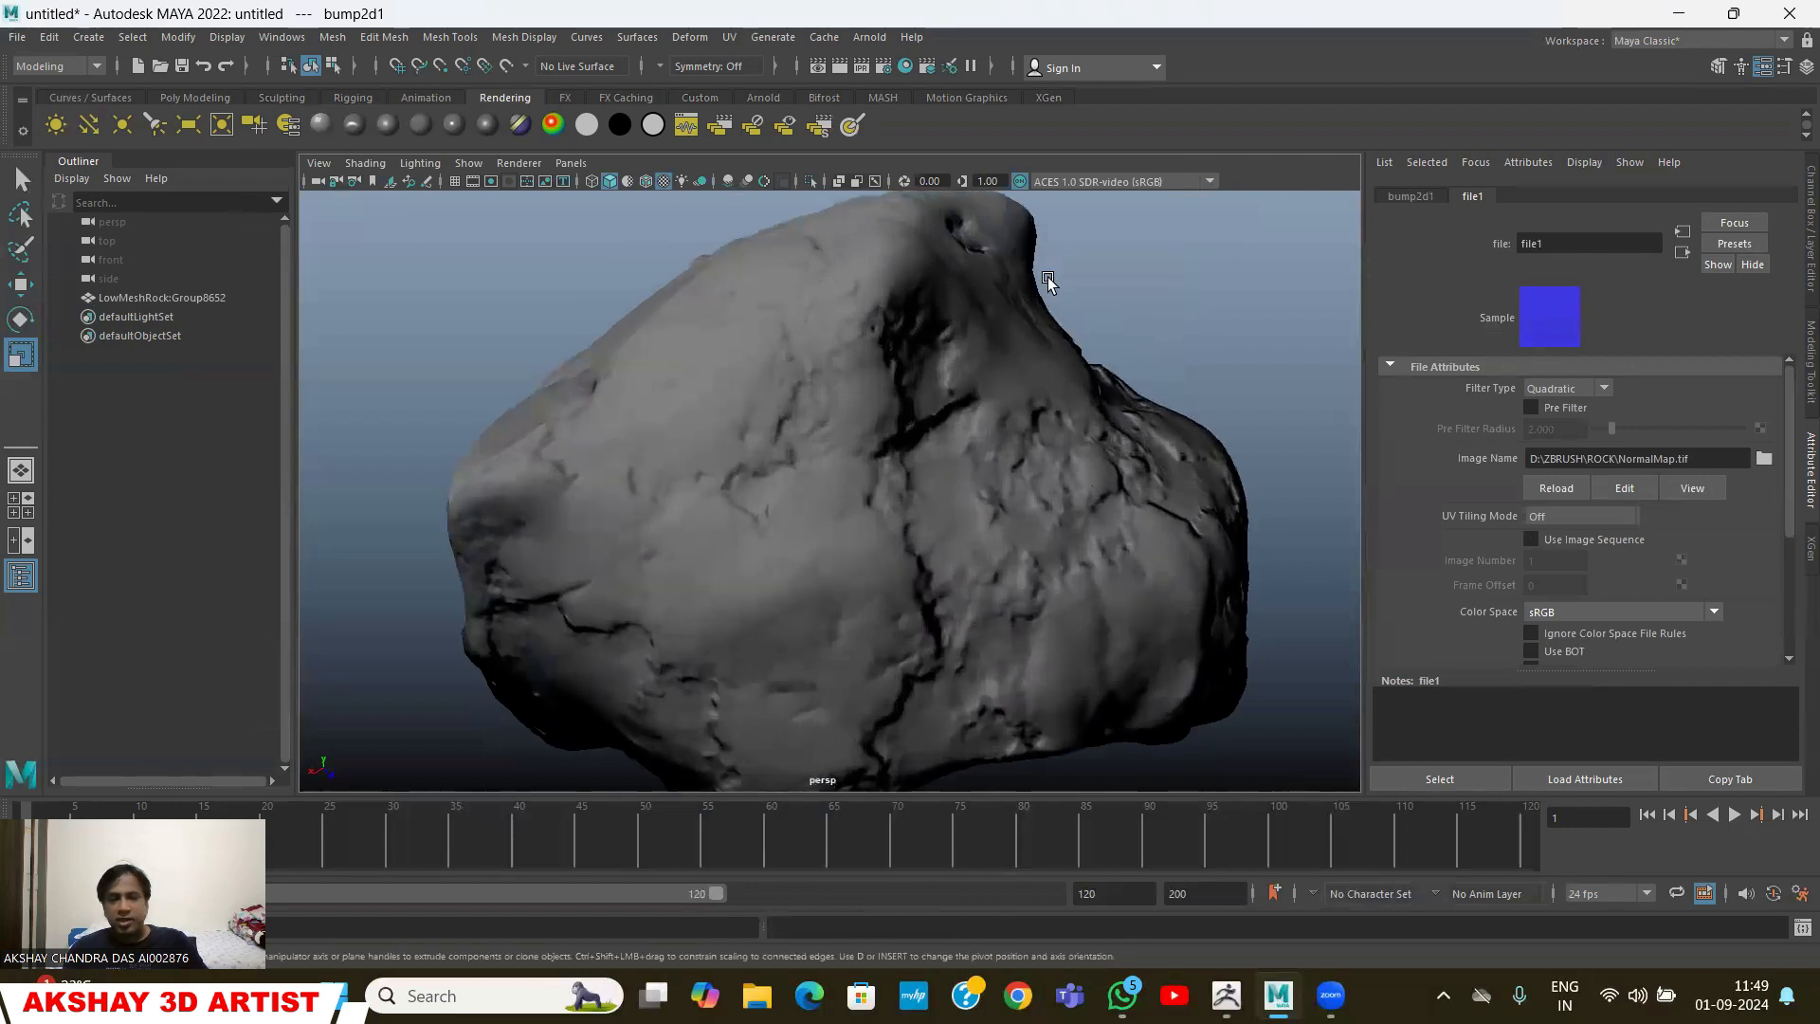
mouse_move(1182, 569)
left_mouse_down("alt")
mouse_move(1138, 597)
mouse_move(1166, 557)
left_mouse_up("alt")
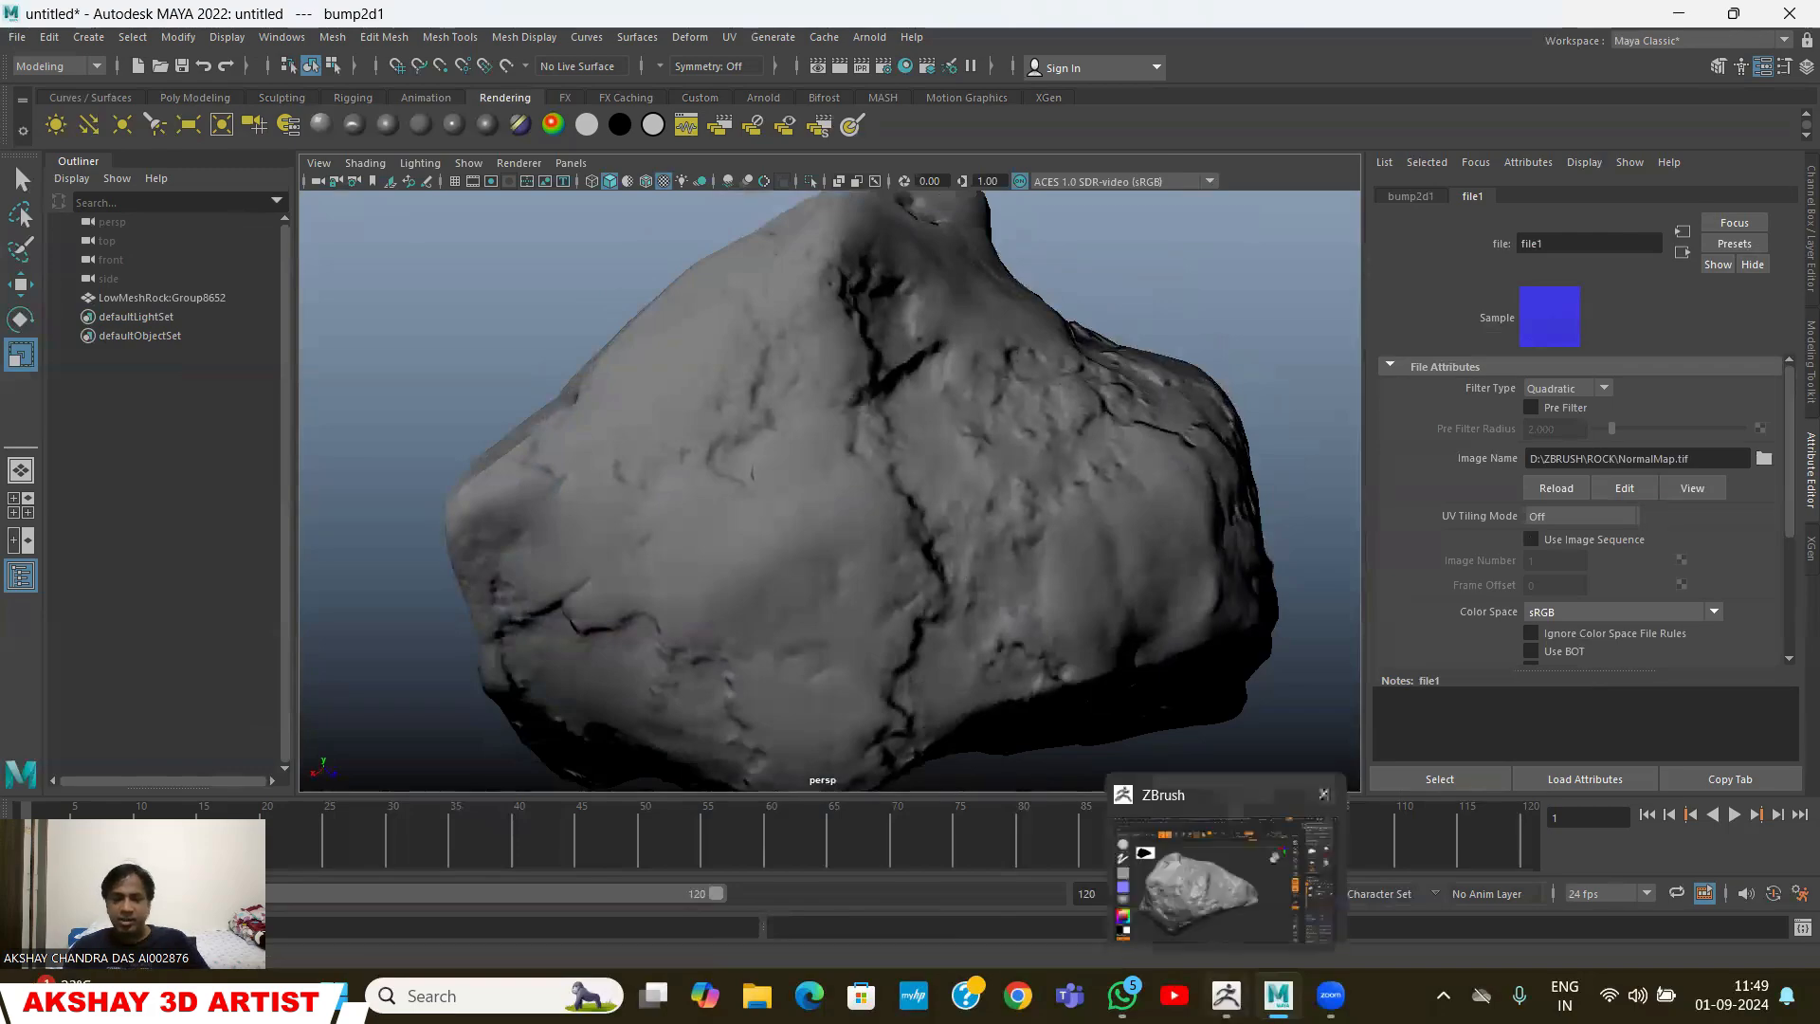
Switch to ZBrush to examine the LowMesh rock's surface from other sides for comparison, and return to Maya
left_click(1226, 995)
left_click_drag(1175, 450, 772, 394)
mouse_move(1174, 642)
left_mouse_down()
mouse_move(1151, 654)
mouse_move(1166, 661)
left_mouse_up()
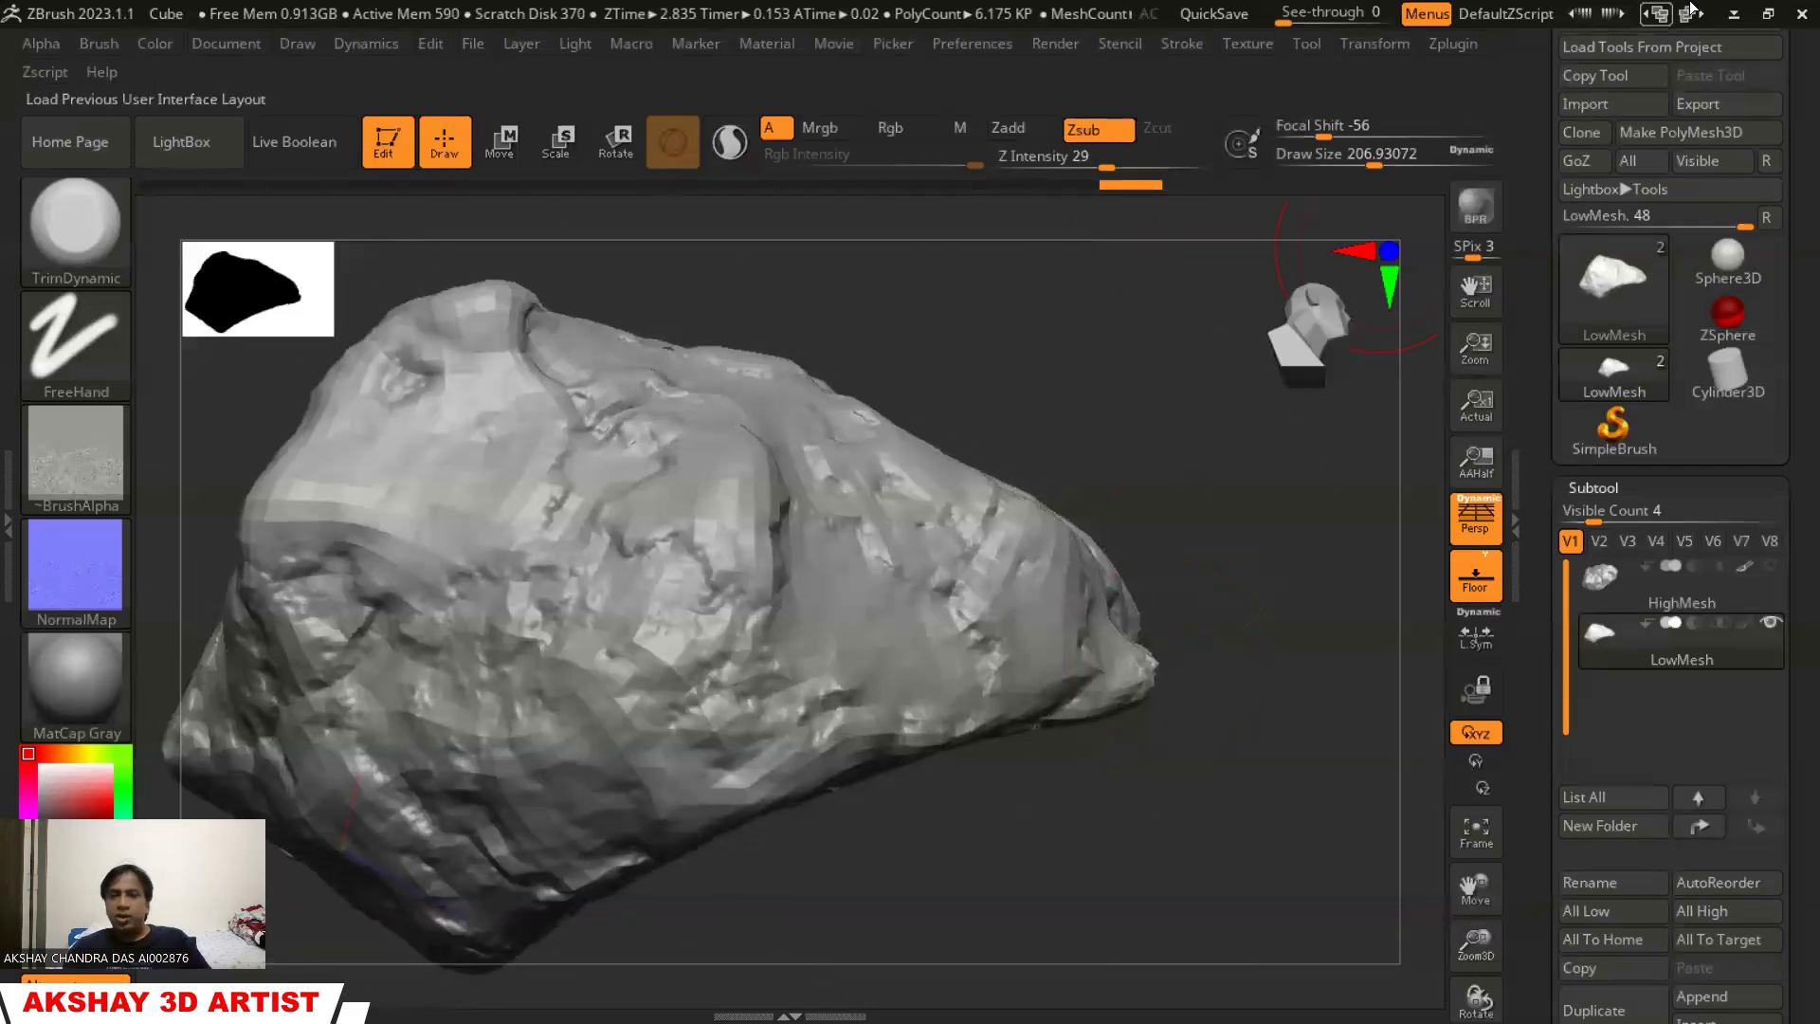
key("alt+Tab")
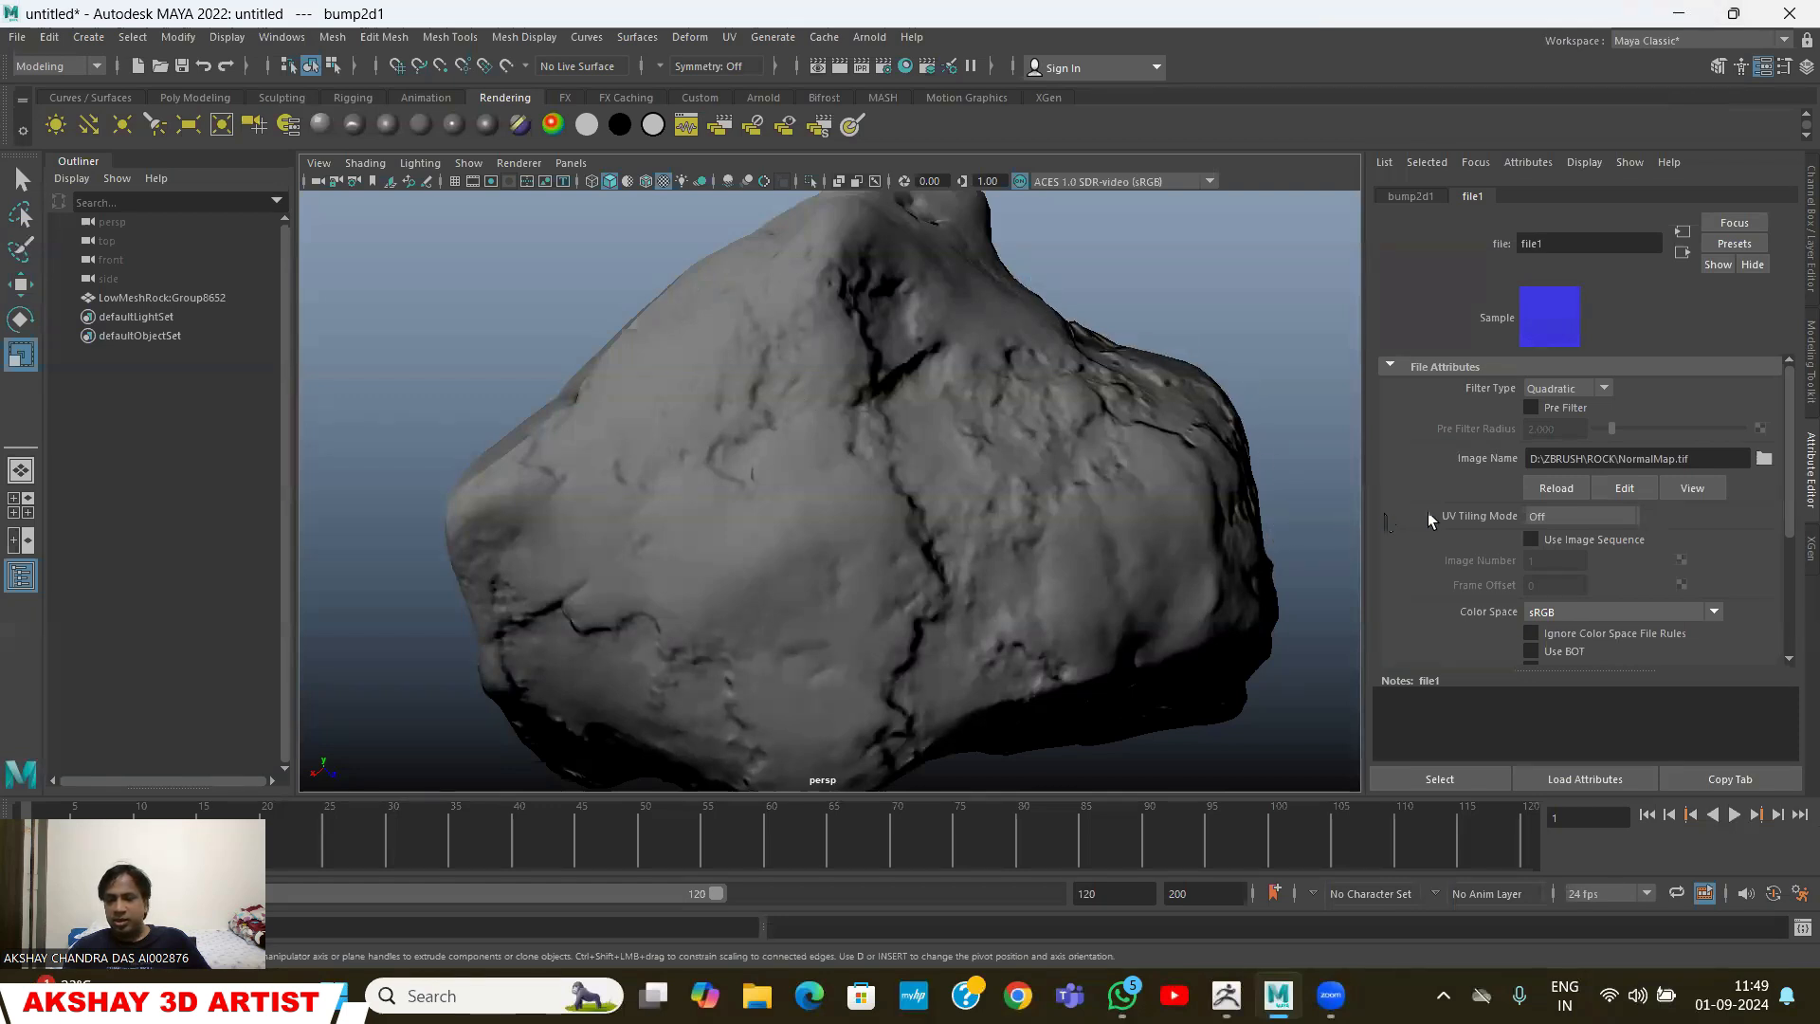
Set the normal map texture's color space to Raw and check the rock's shading in the viewport
left_click(1579, 613)
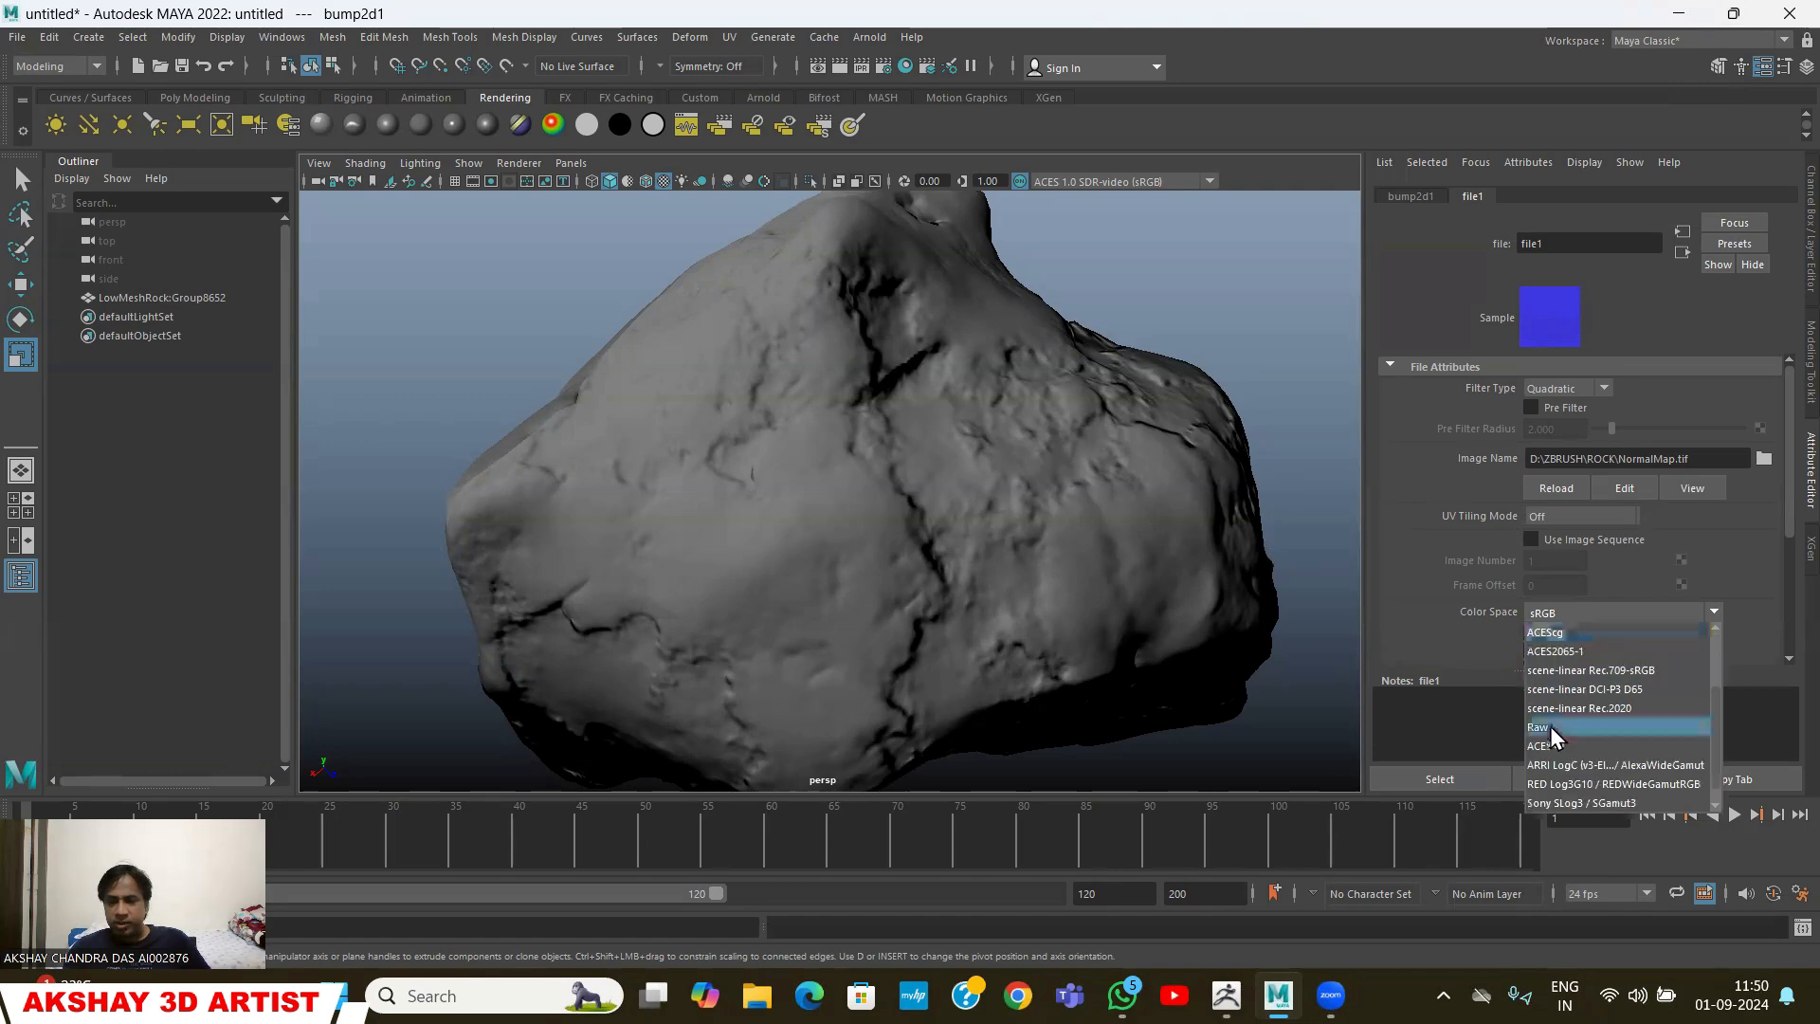
left_click(1550, 727)
left_click(1223, 315)
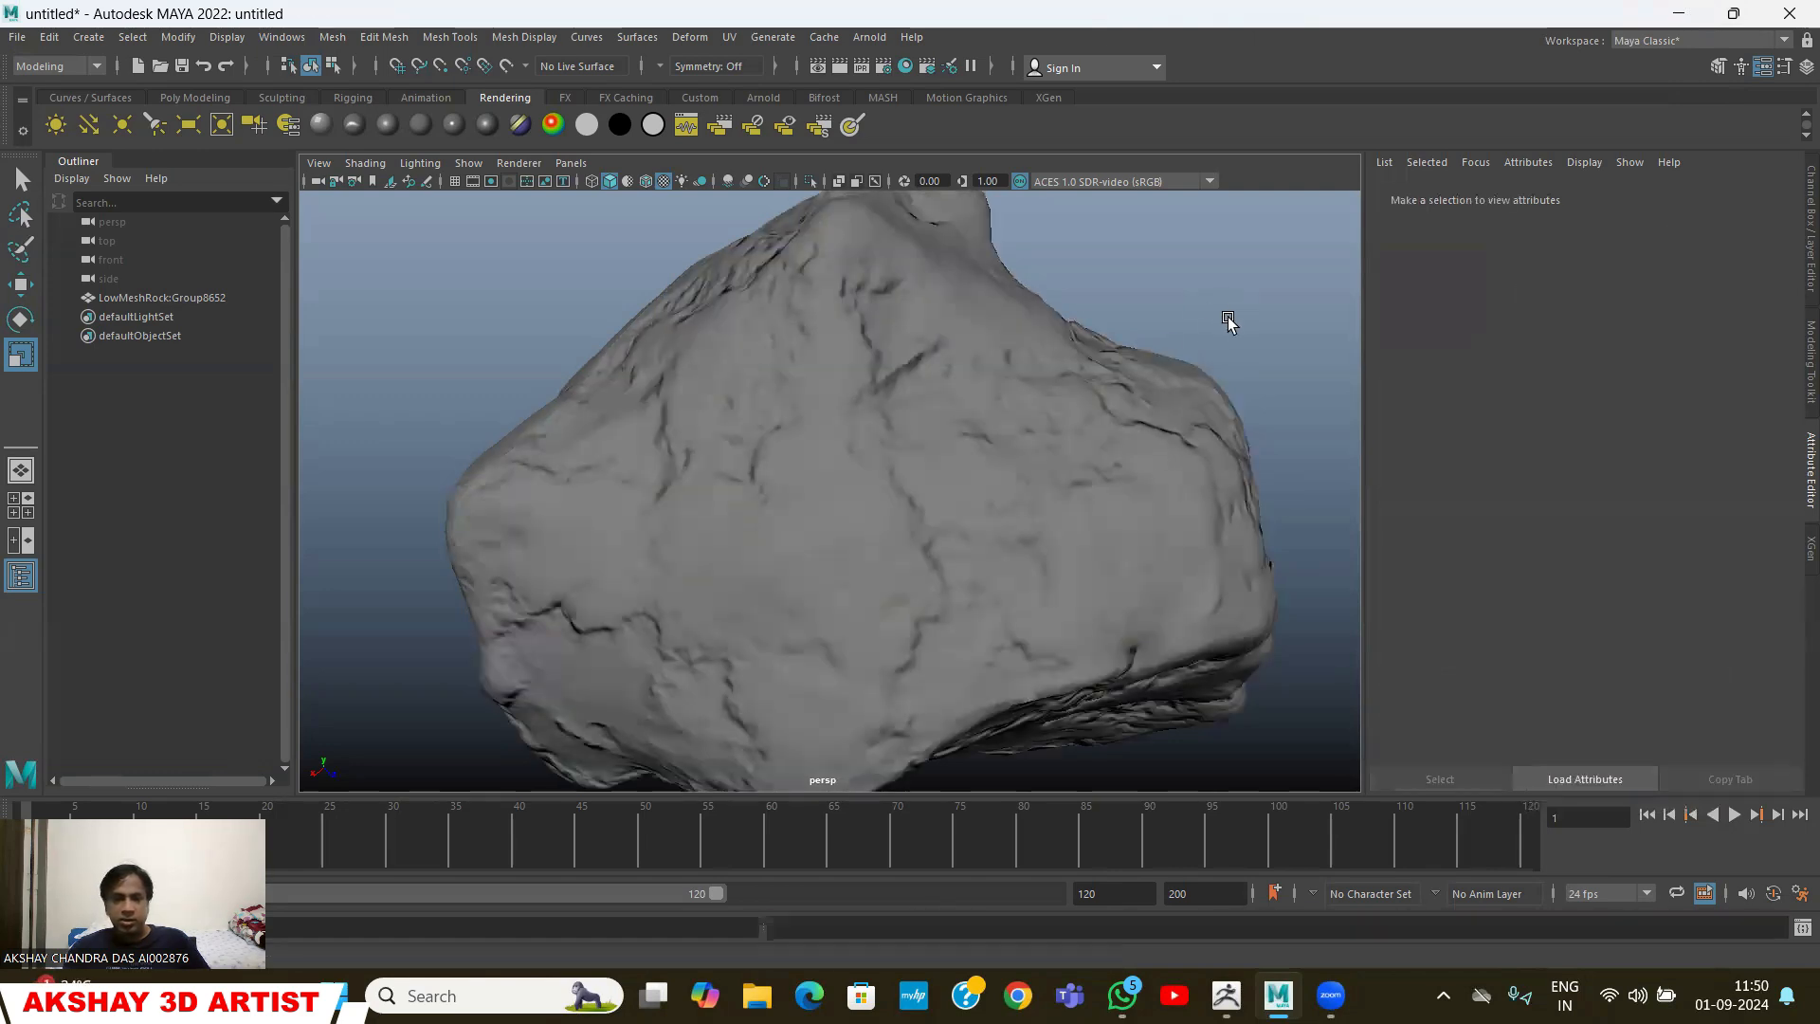
mouse_move(1199, 337)
left_mouse_down("alt")
mouse_move(1240, 337)
mouse_move(1239, 405)
mouse_move(1219, 341)
left_mouse_up("alt")
left_click(1026, 430)
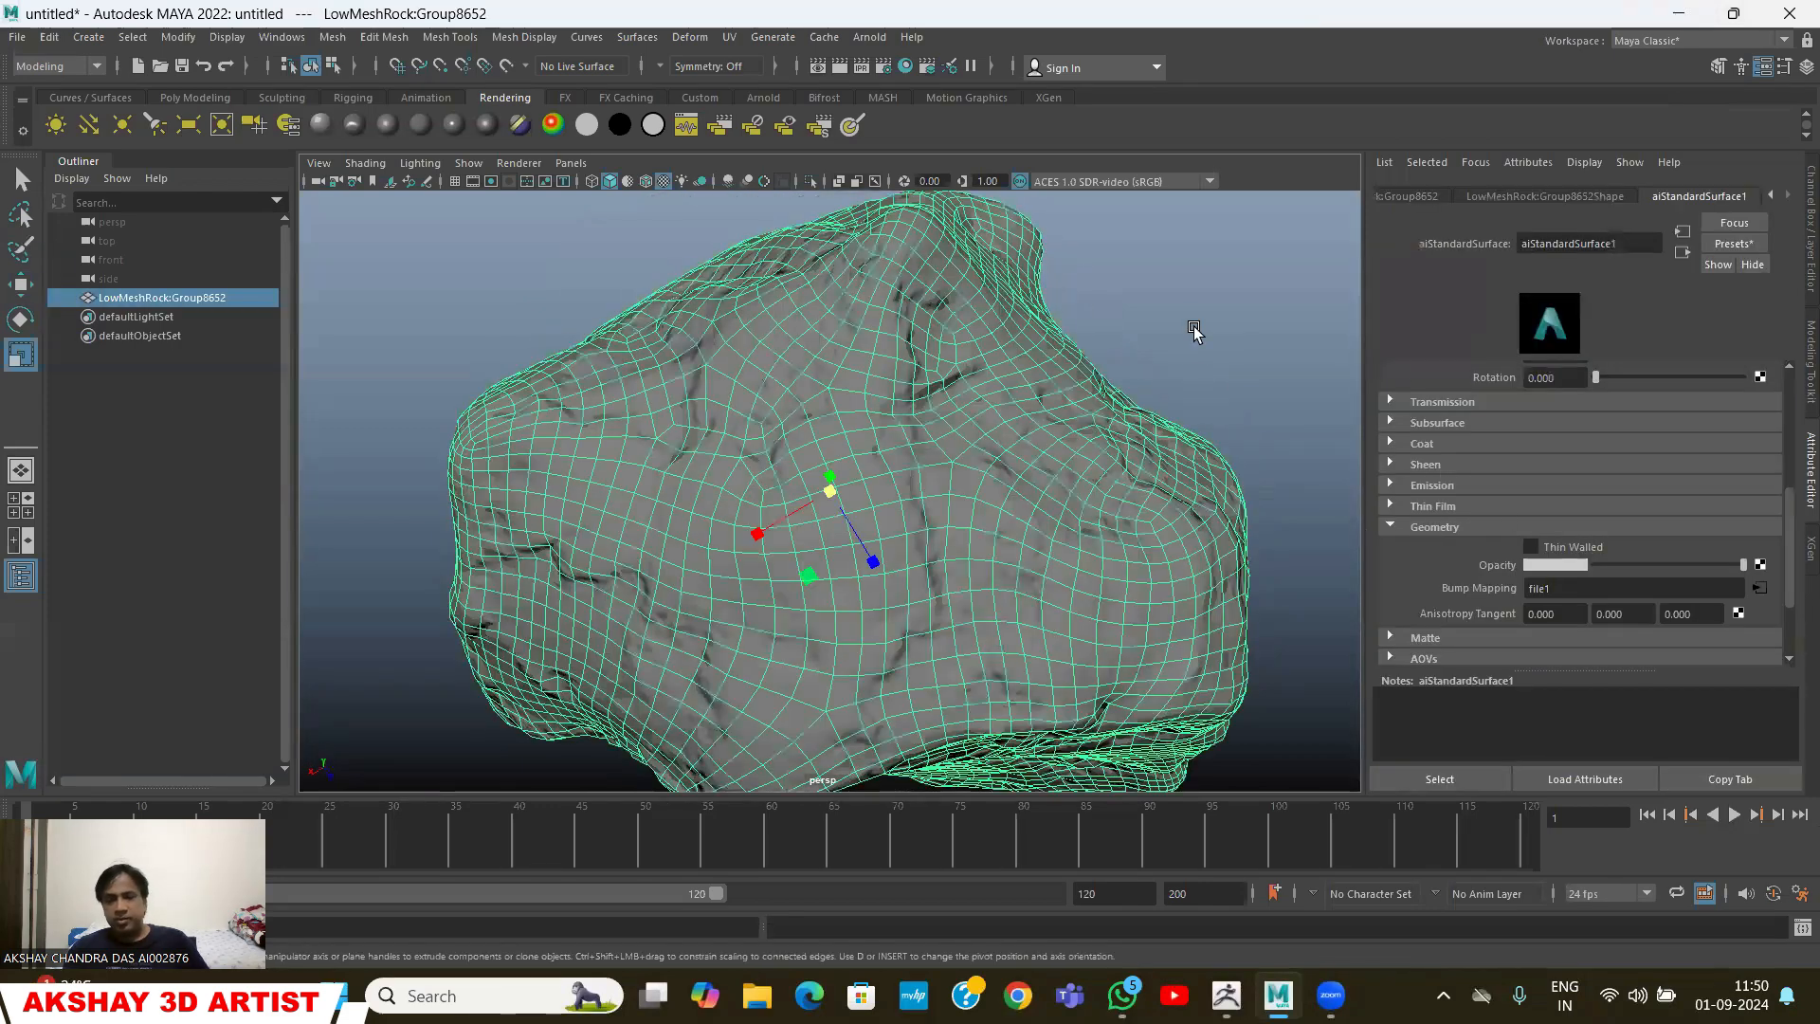
left_click(1191, 339)
left_click_drag(1203, 370, 1073, 453, "alt")
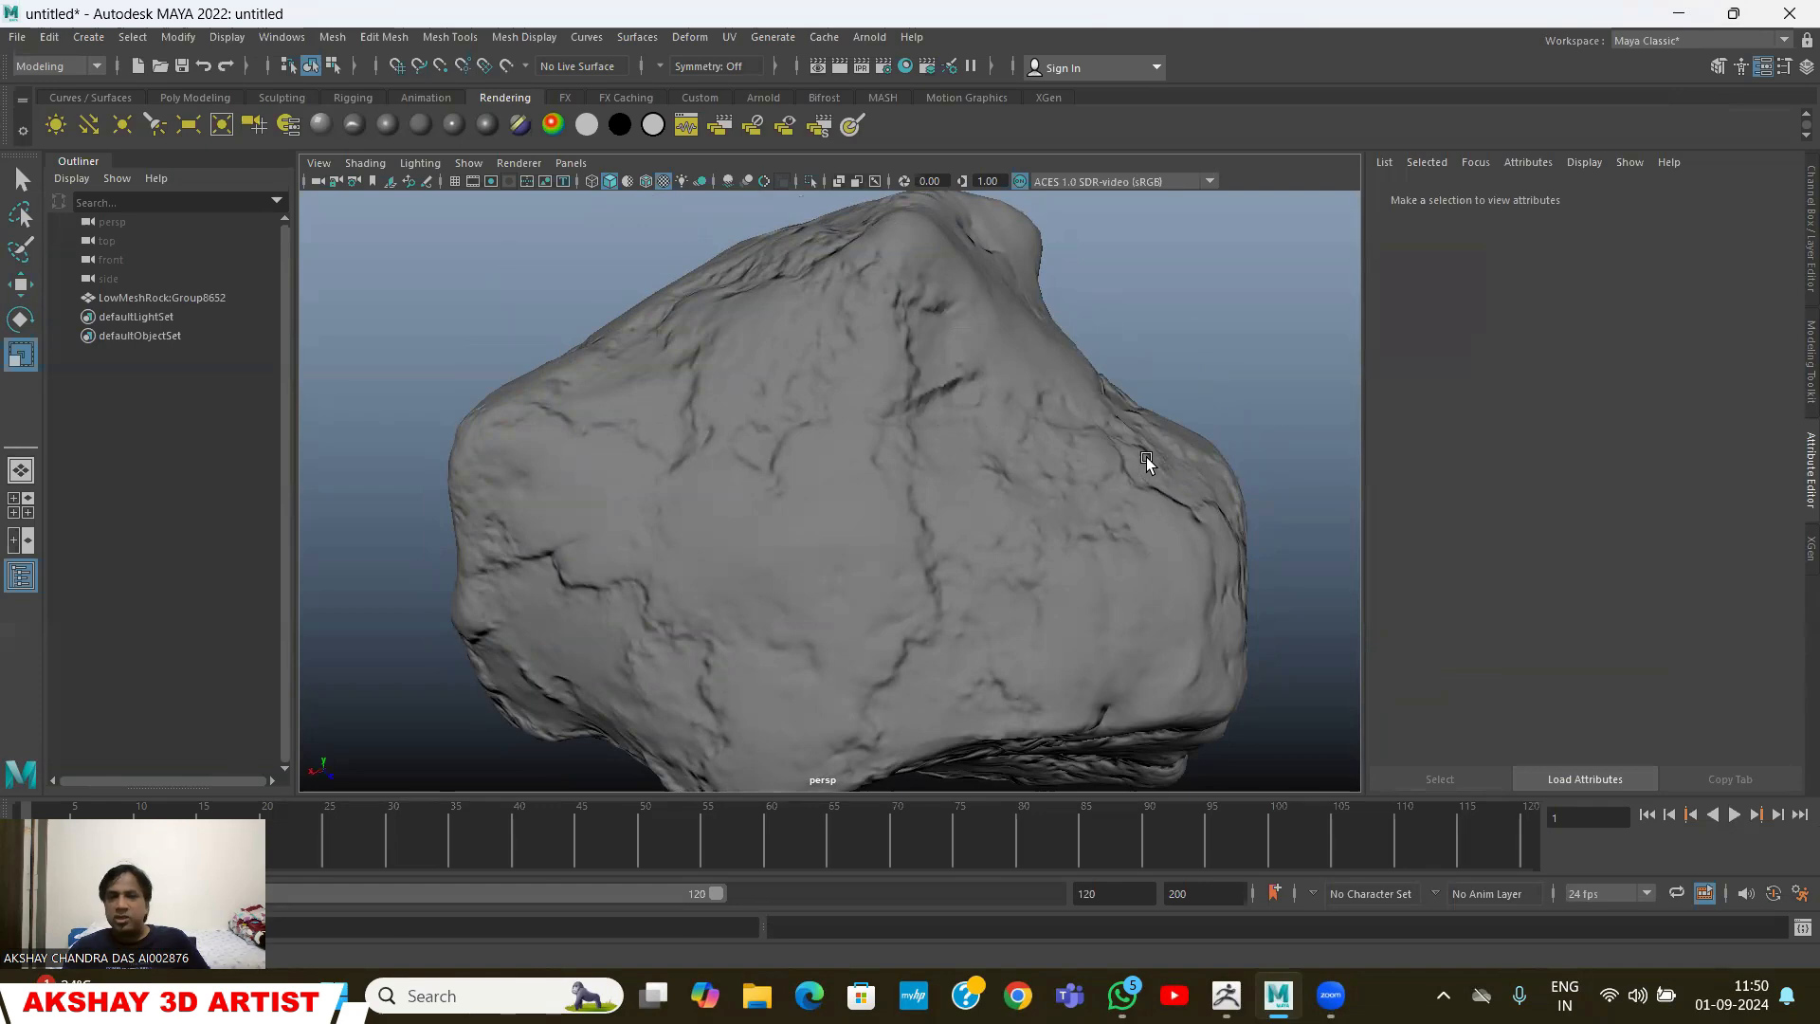
Select the rock and connect a File texture to the displacement material of its shading group, aiStandardSurface1SG
left_click(908, 559)
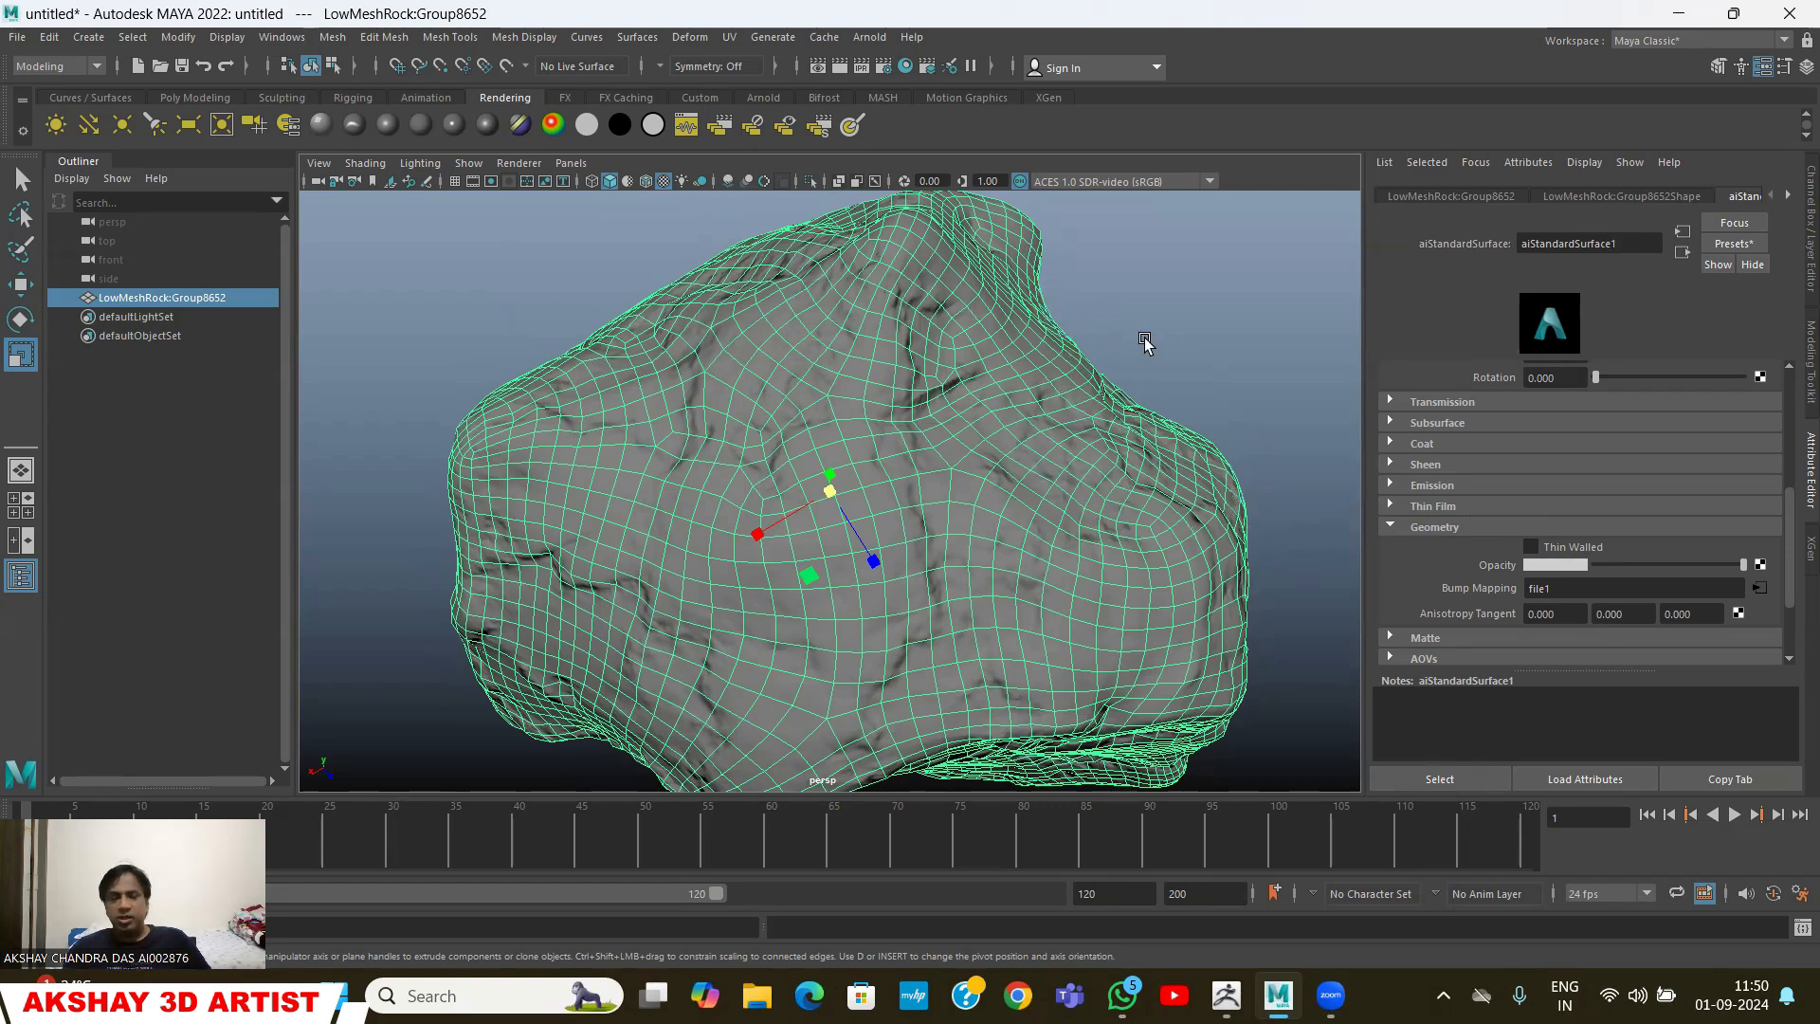
left_click_drag(1153, 357, 1089, 357, "alt")
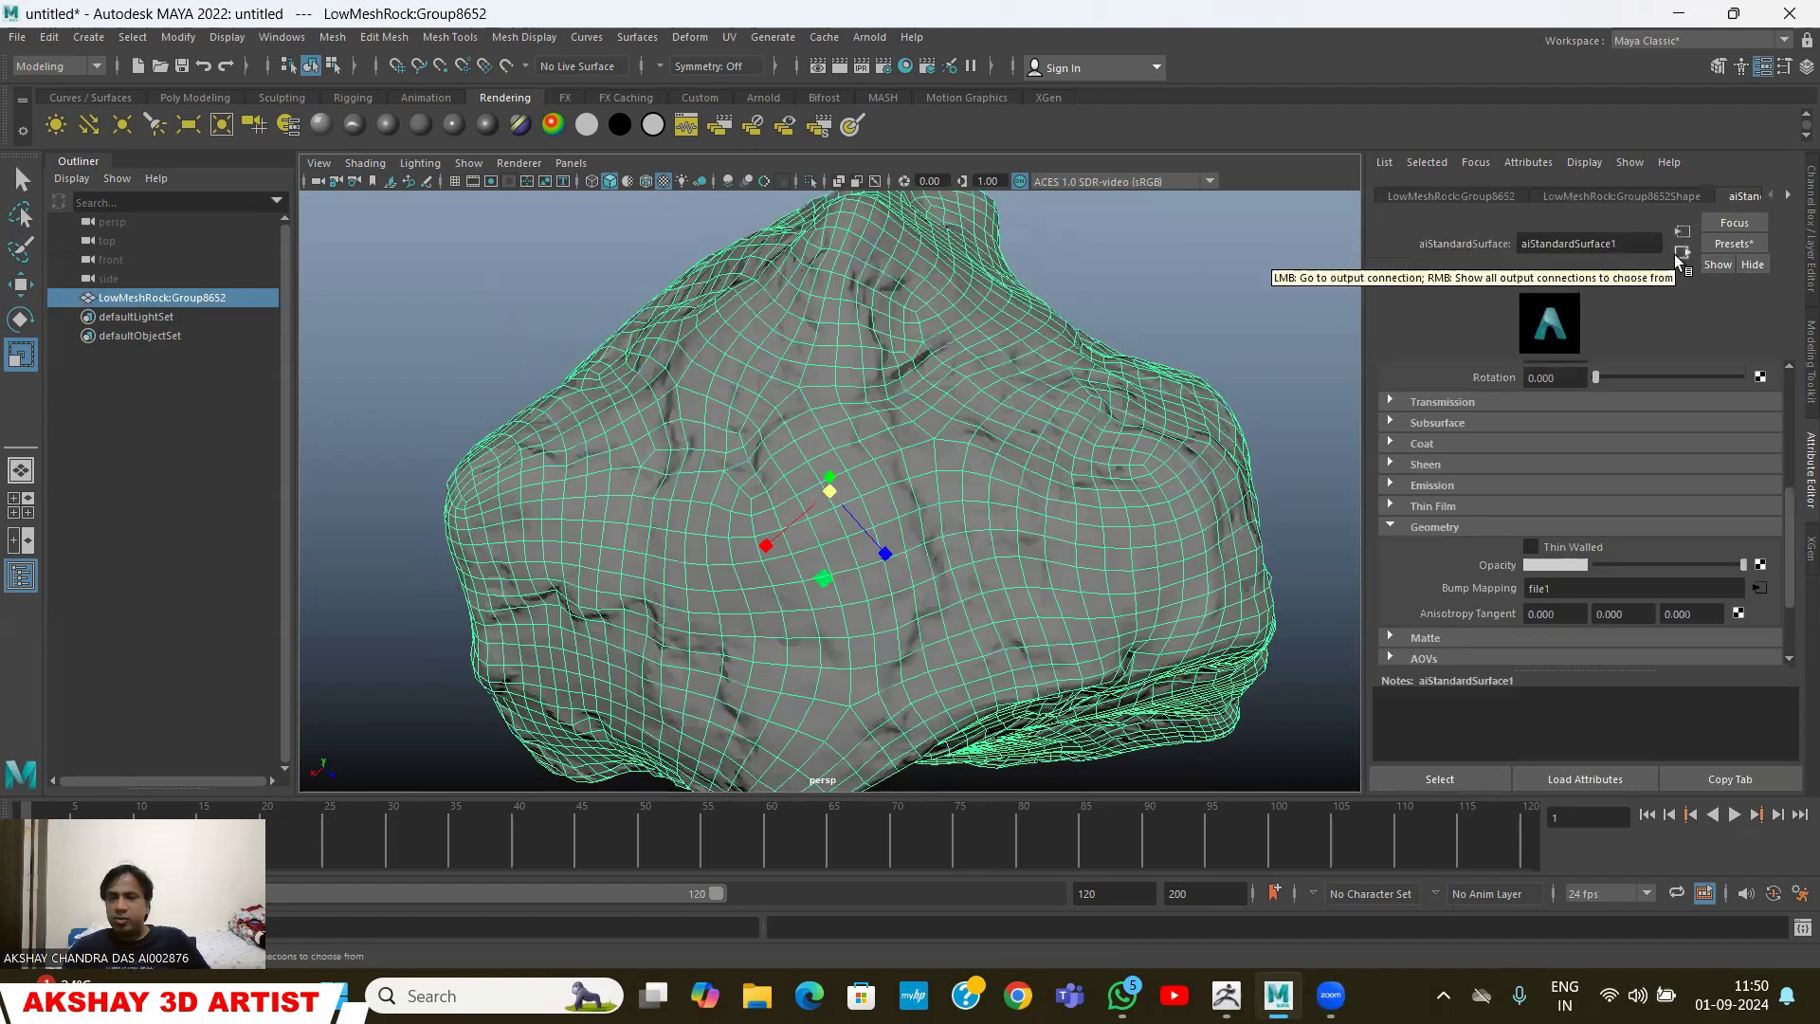
left_click(1681, 255)
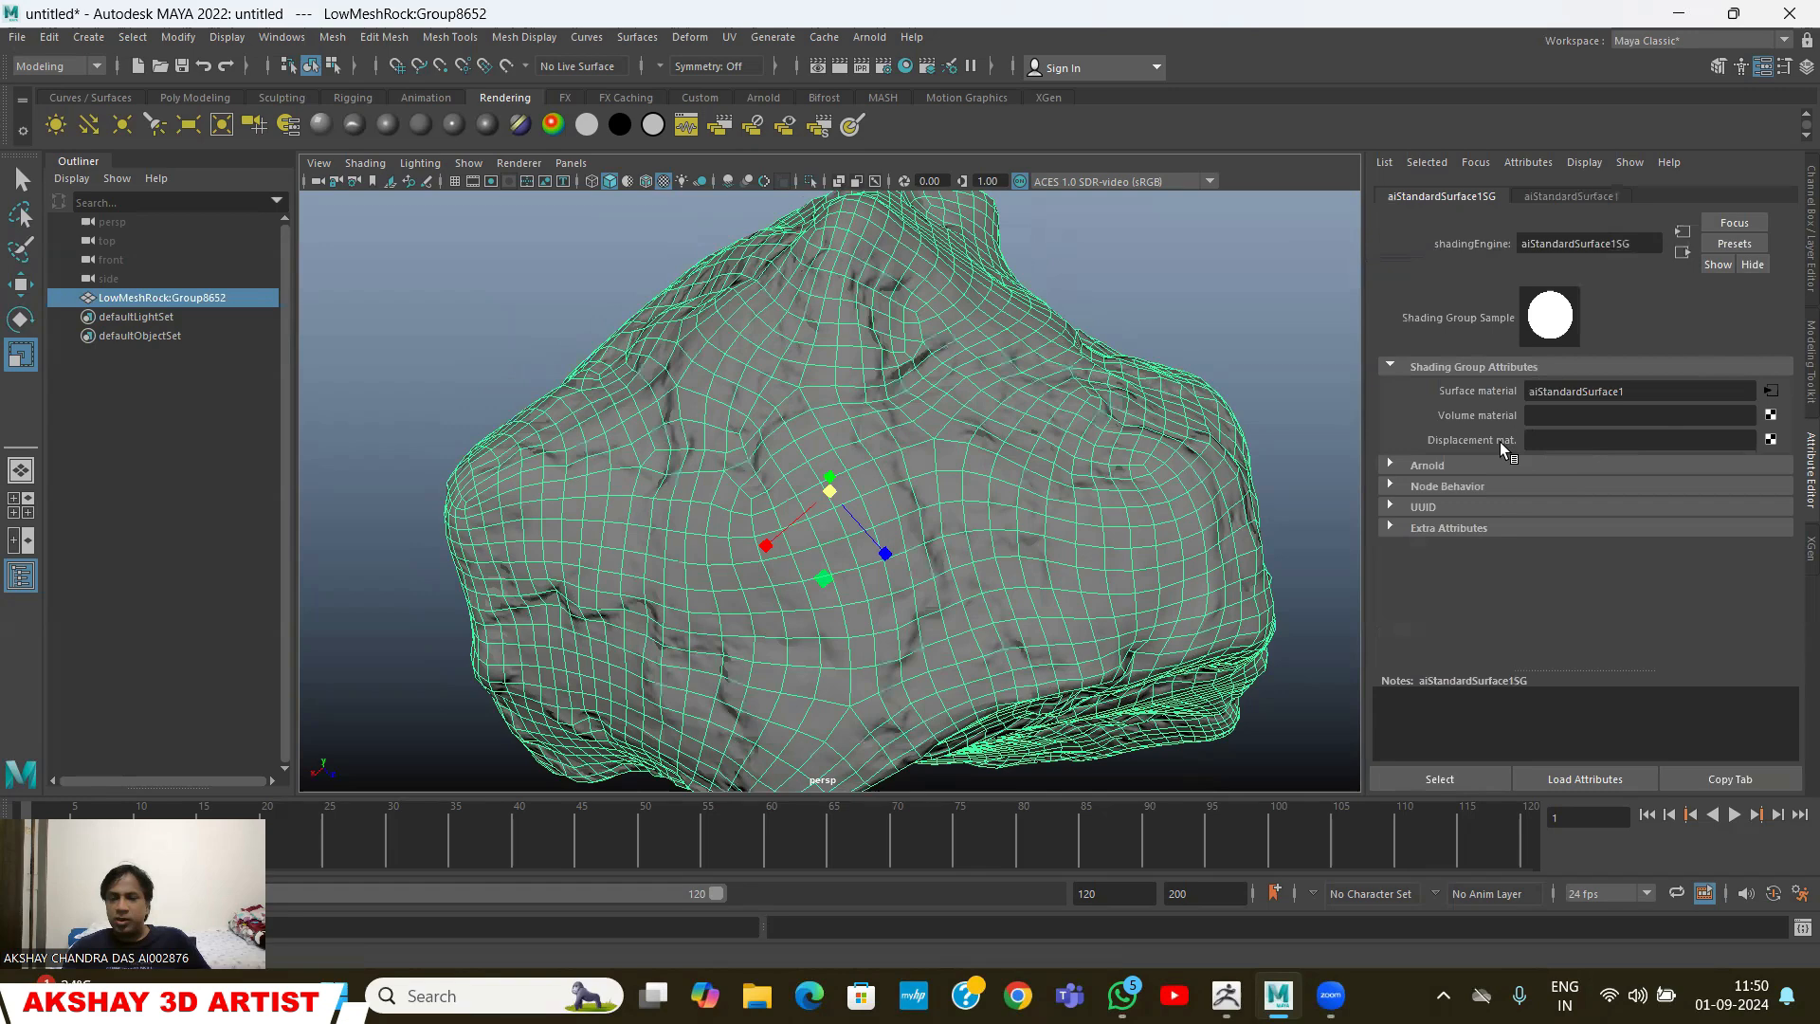
left_click(1680, 232)
left_click(1681, 253)
left_click(1771, 440)
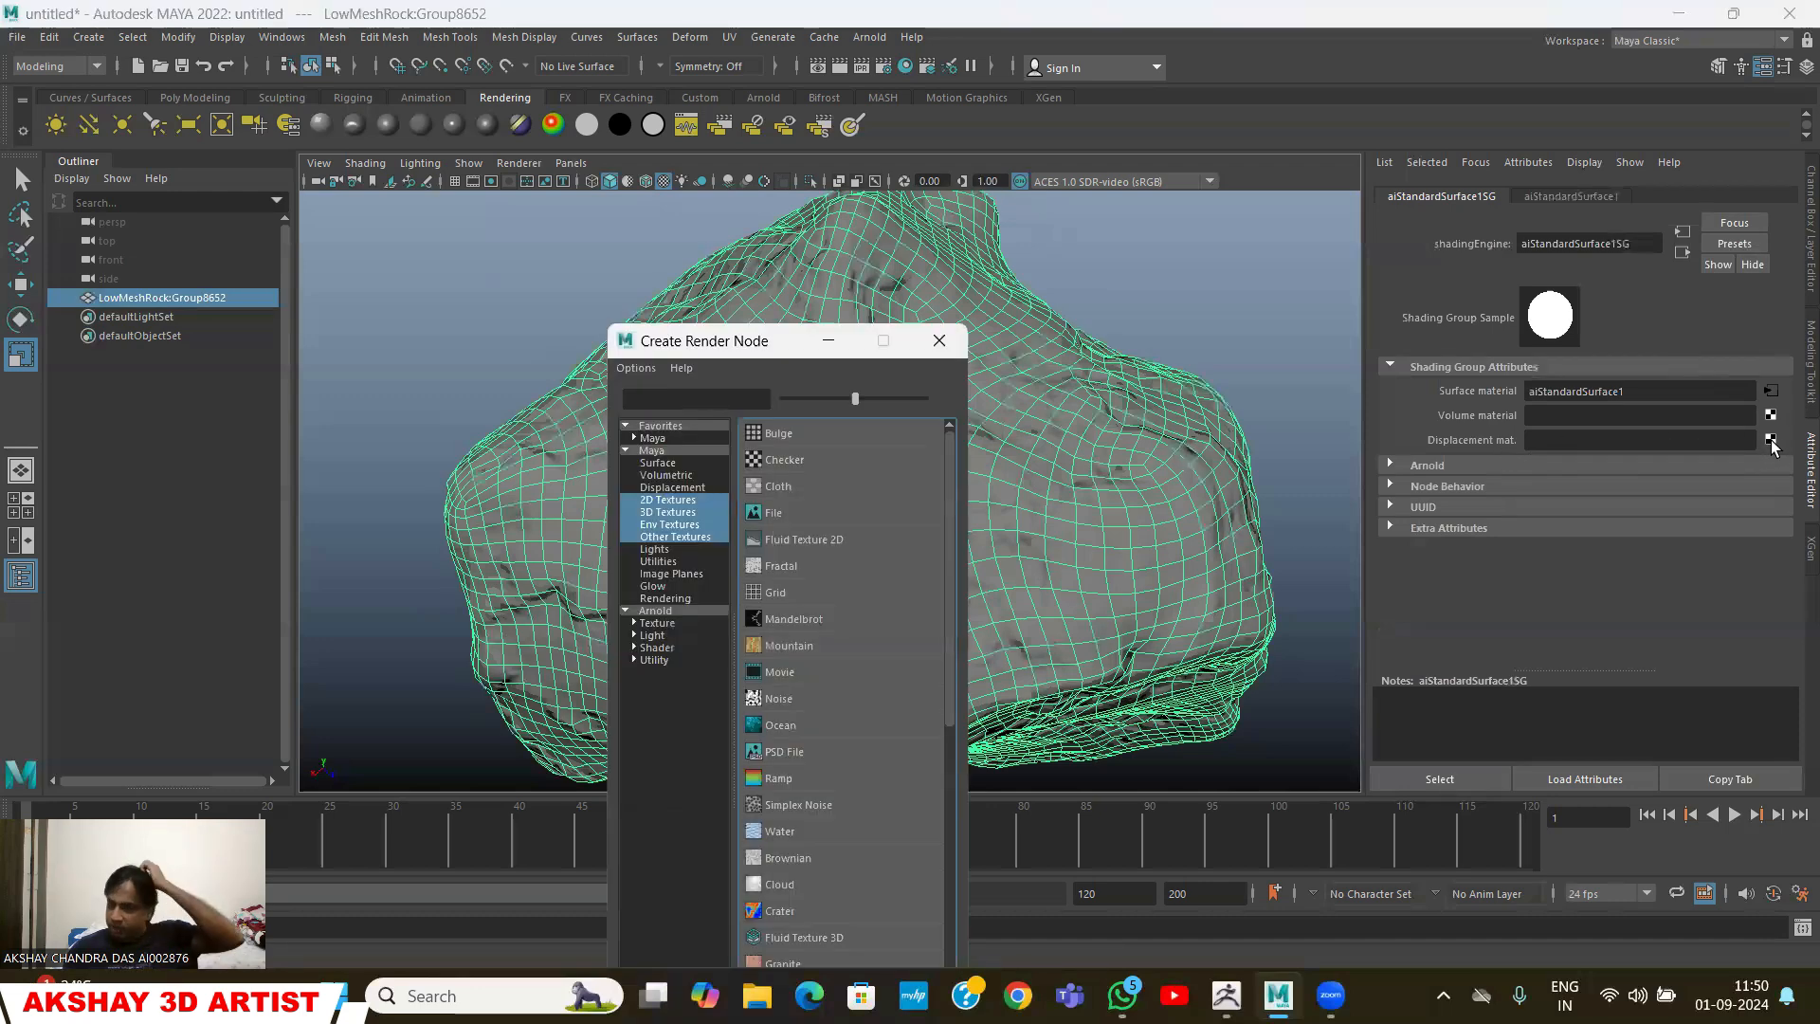
left_click(799, 509)
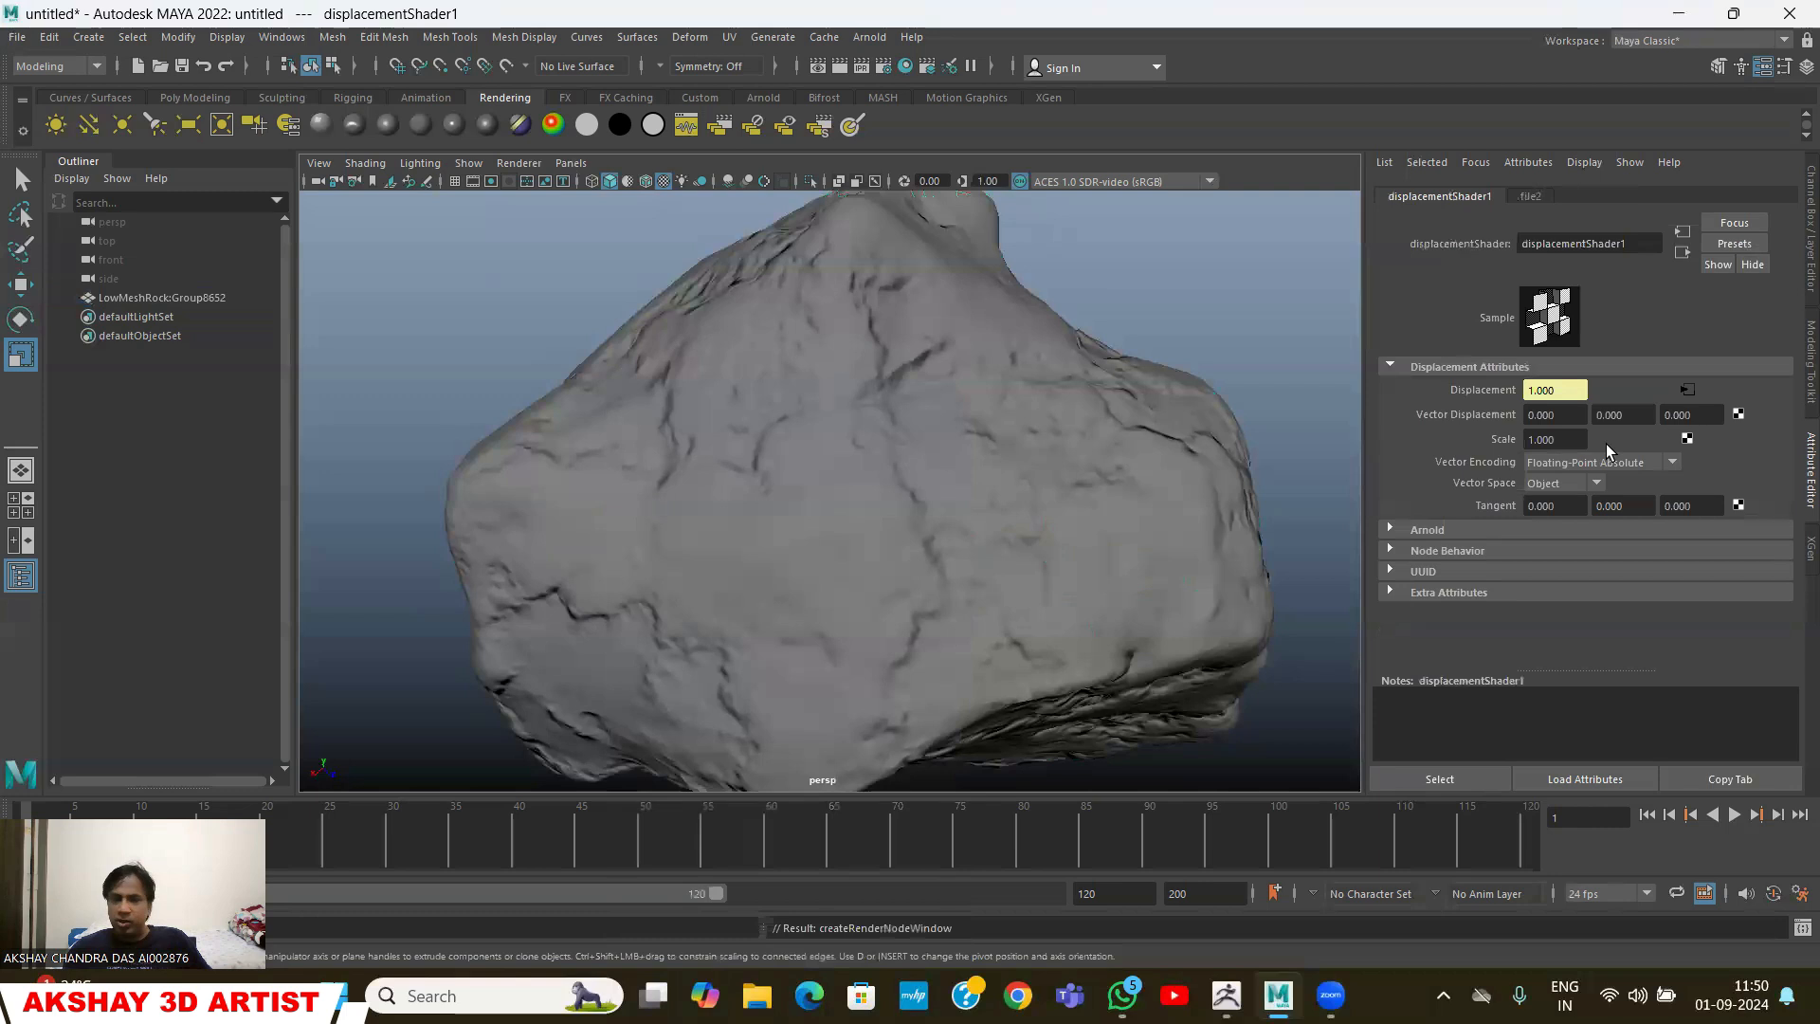
Load DisplacementMap.tif from the D:\ZBRUSH\ROCK folder into the displacement shader's file texture
left_click(1537, 196)
left_click(1764, 458)
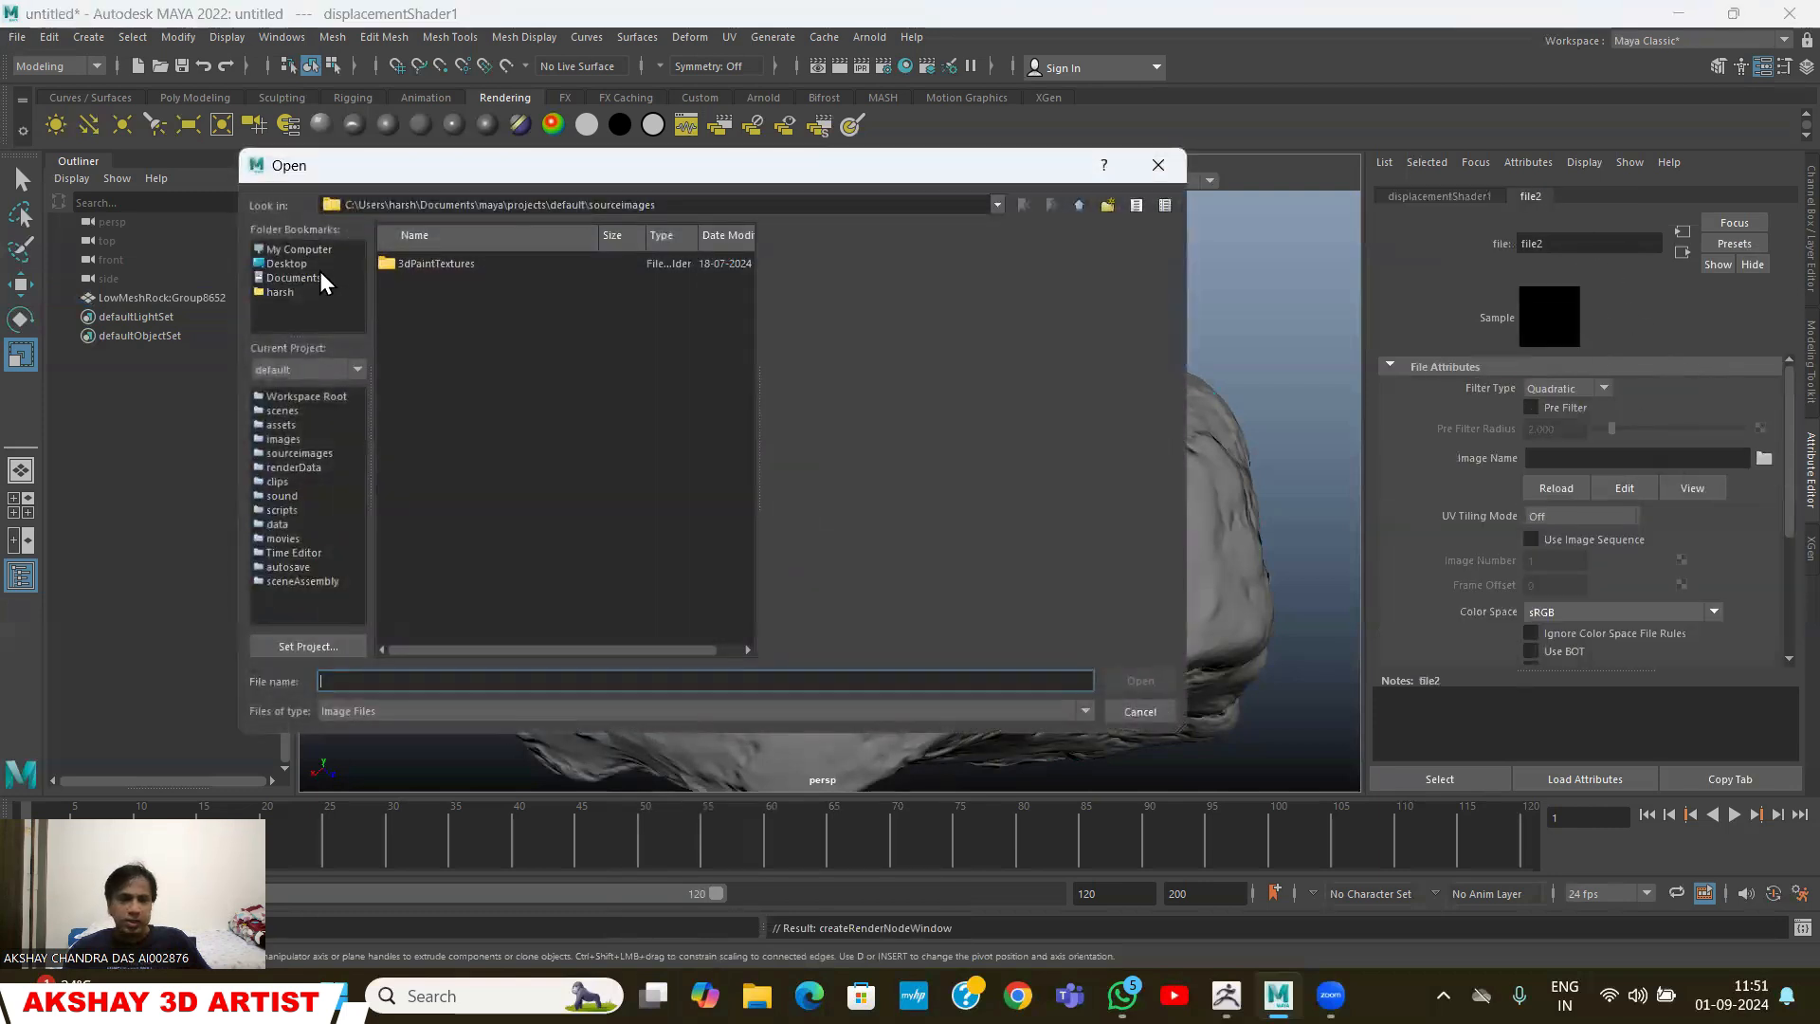
left_click(298, 249)
double_click(452, 261)
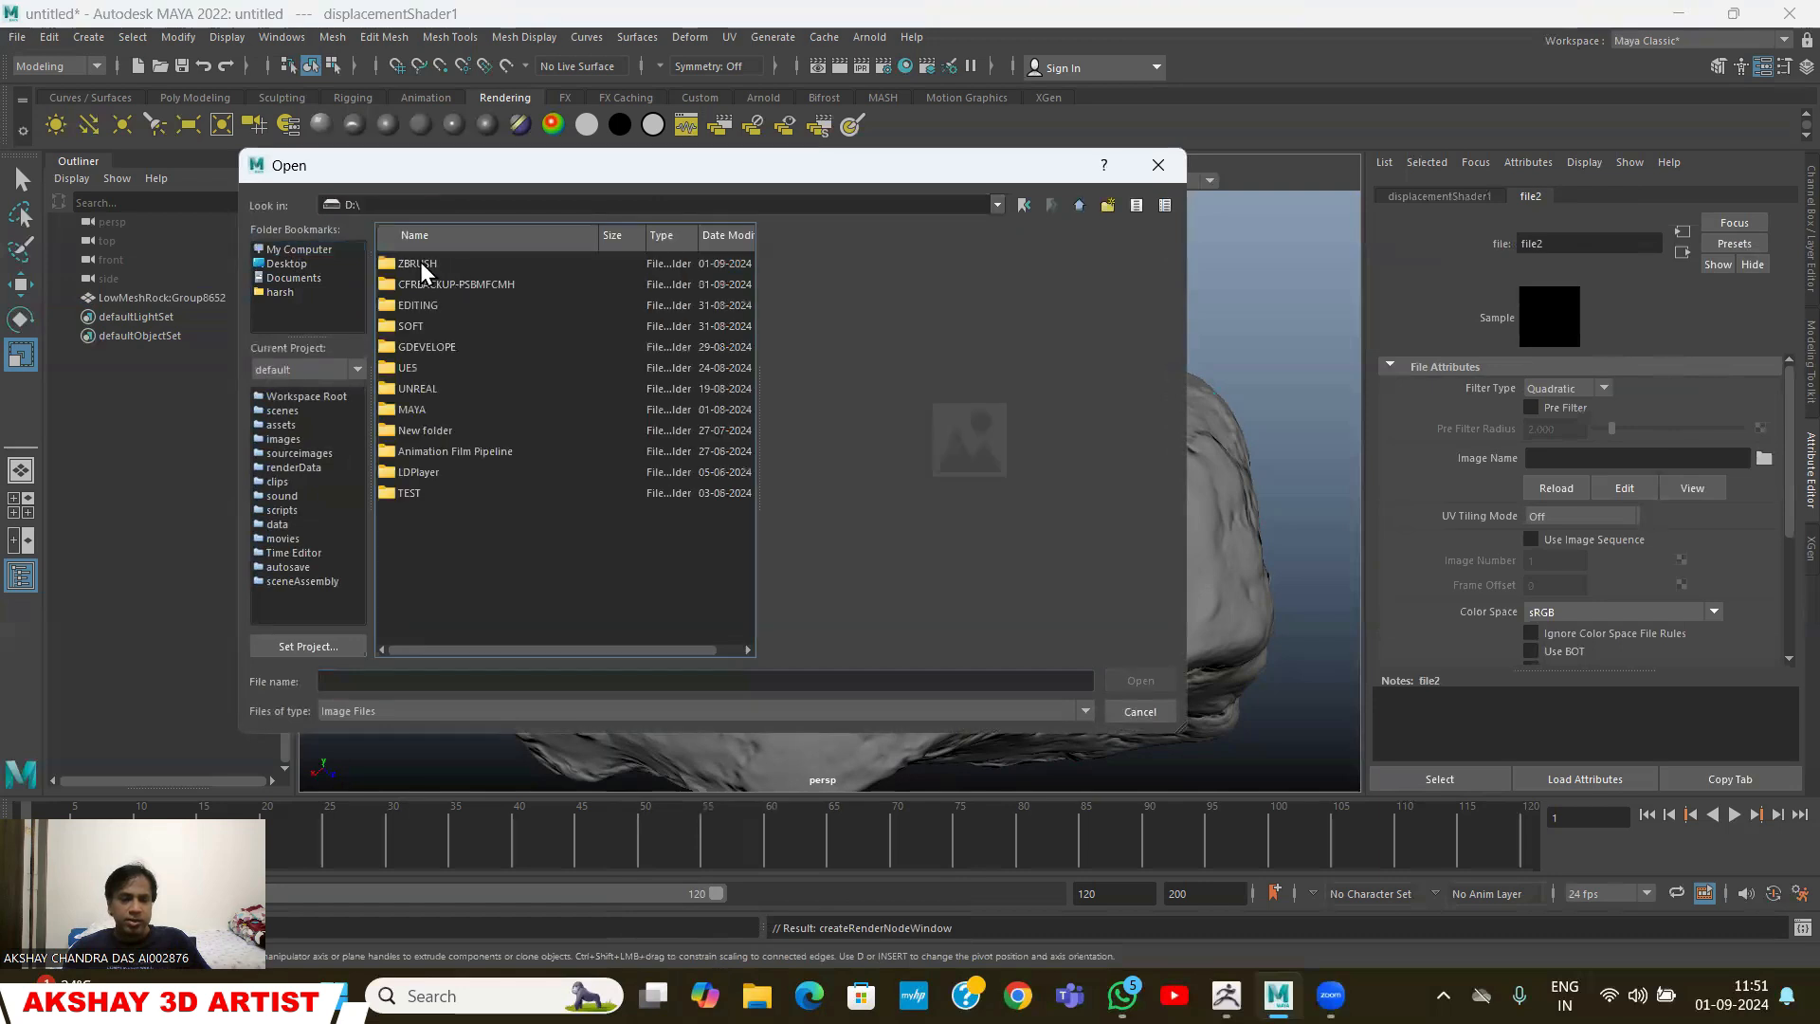
double_click(419, 262)
double_click(414, 282)
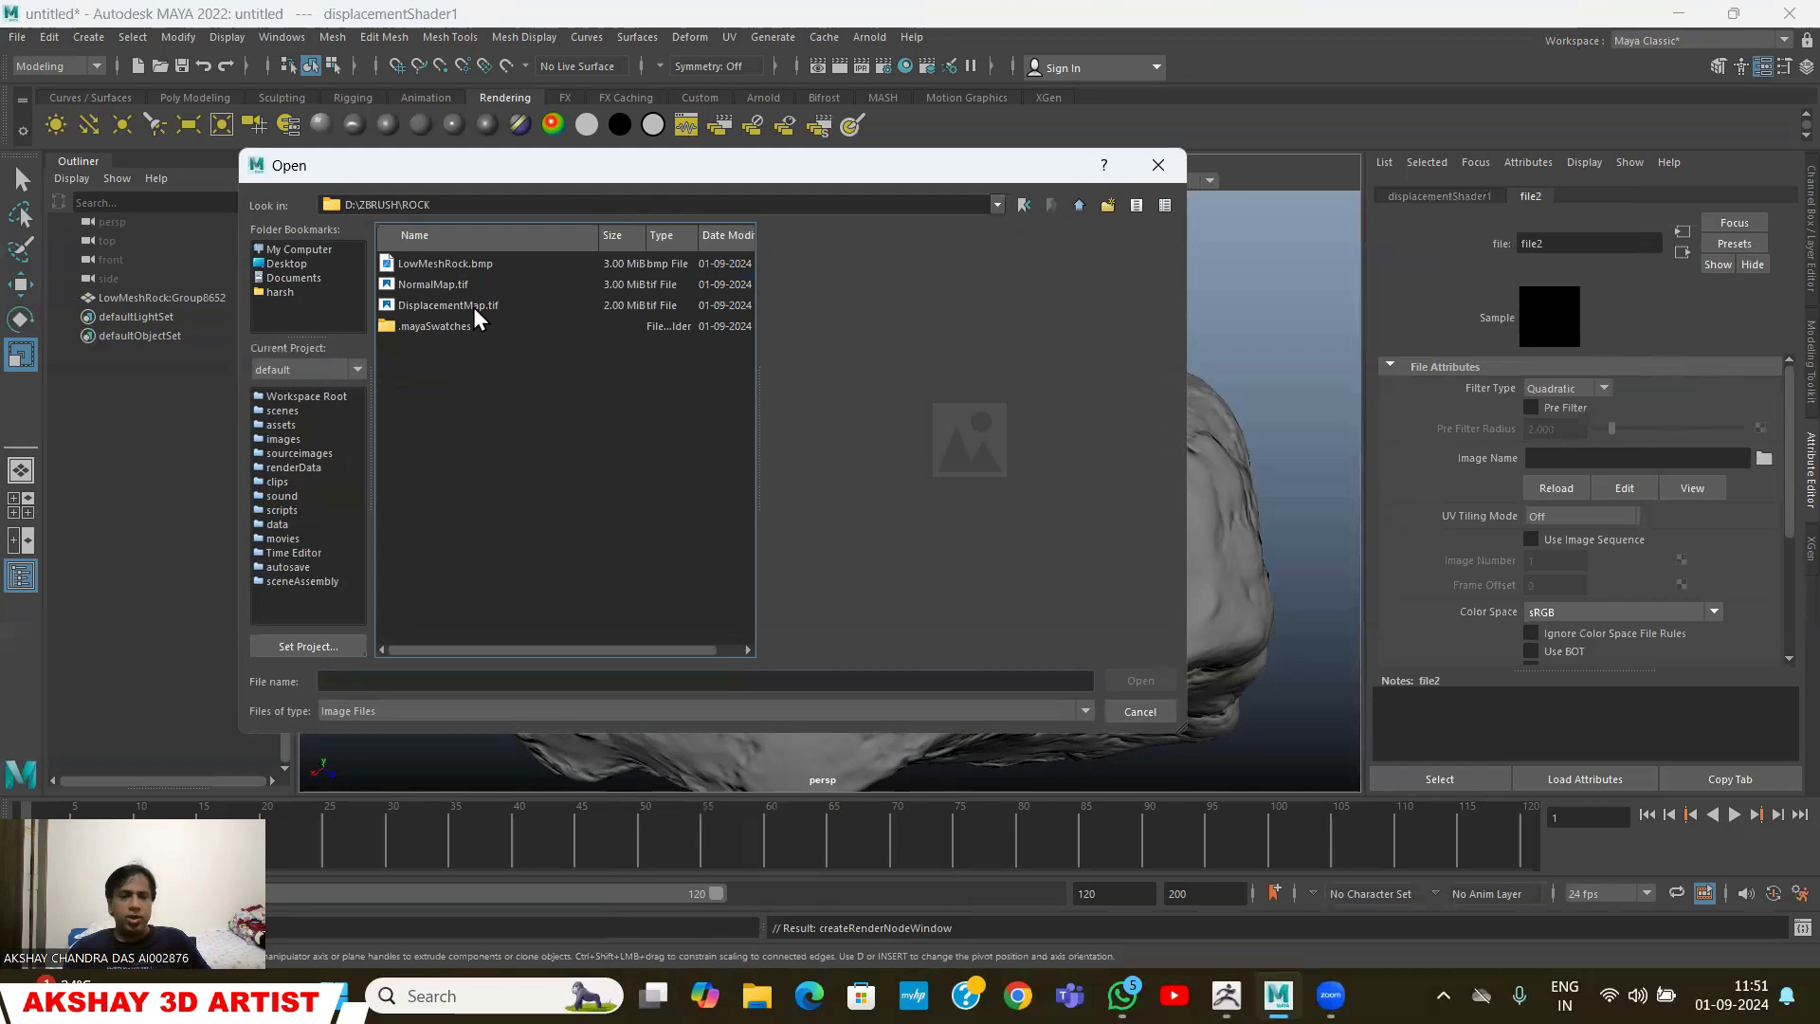
left_click(470, 305)
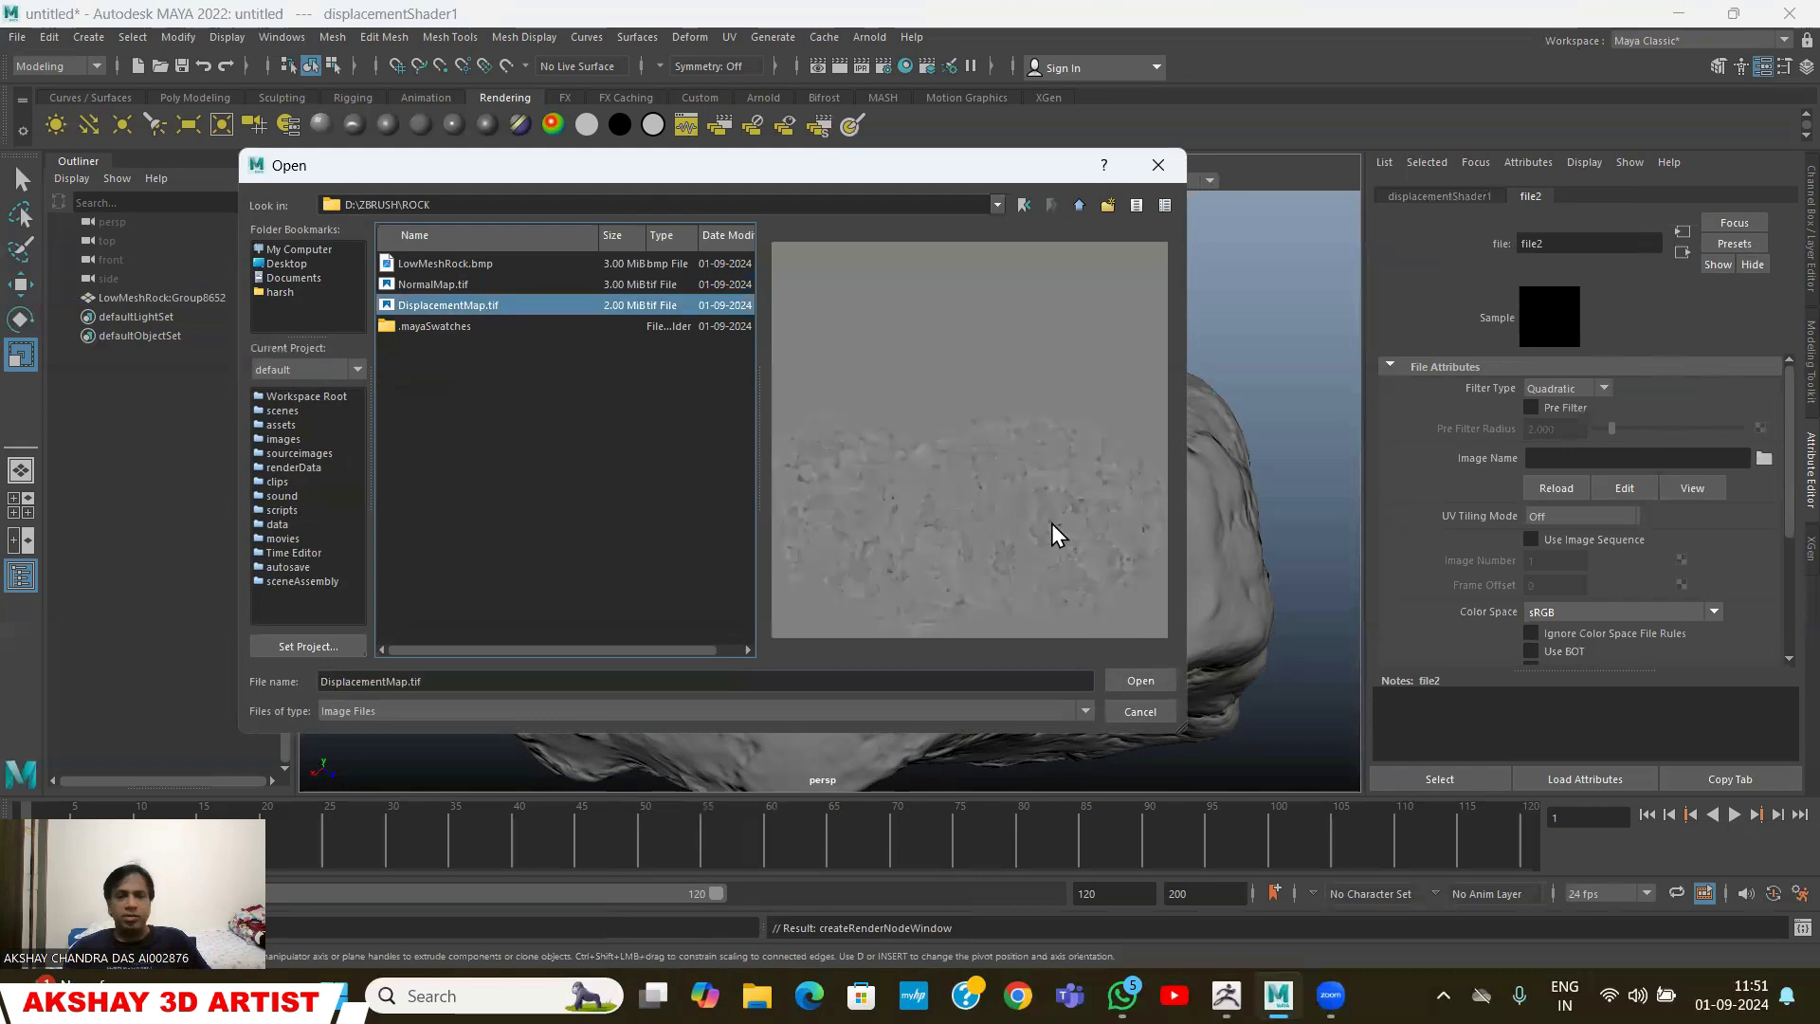
left_click(1140, 679)
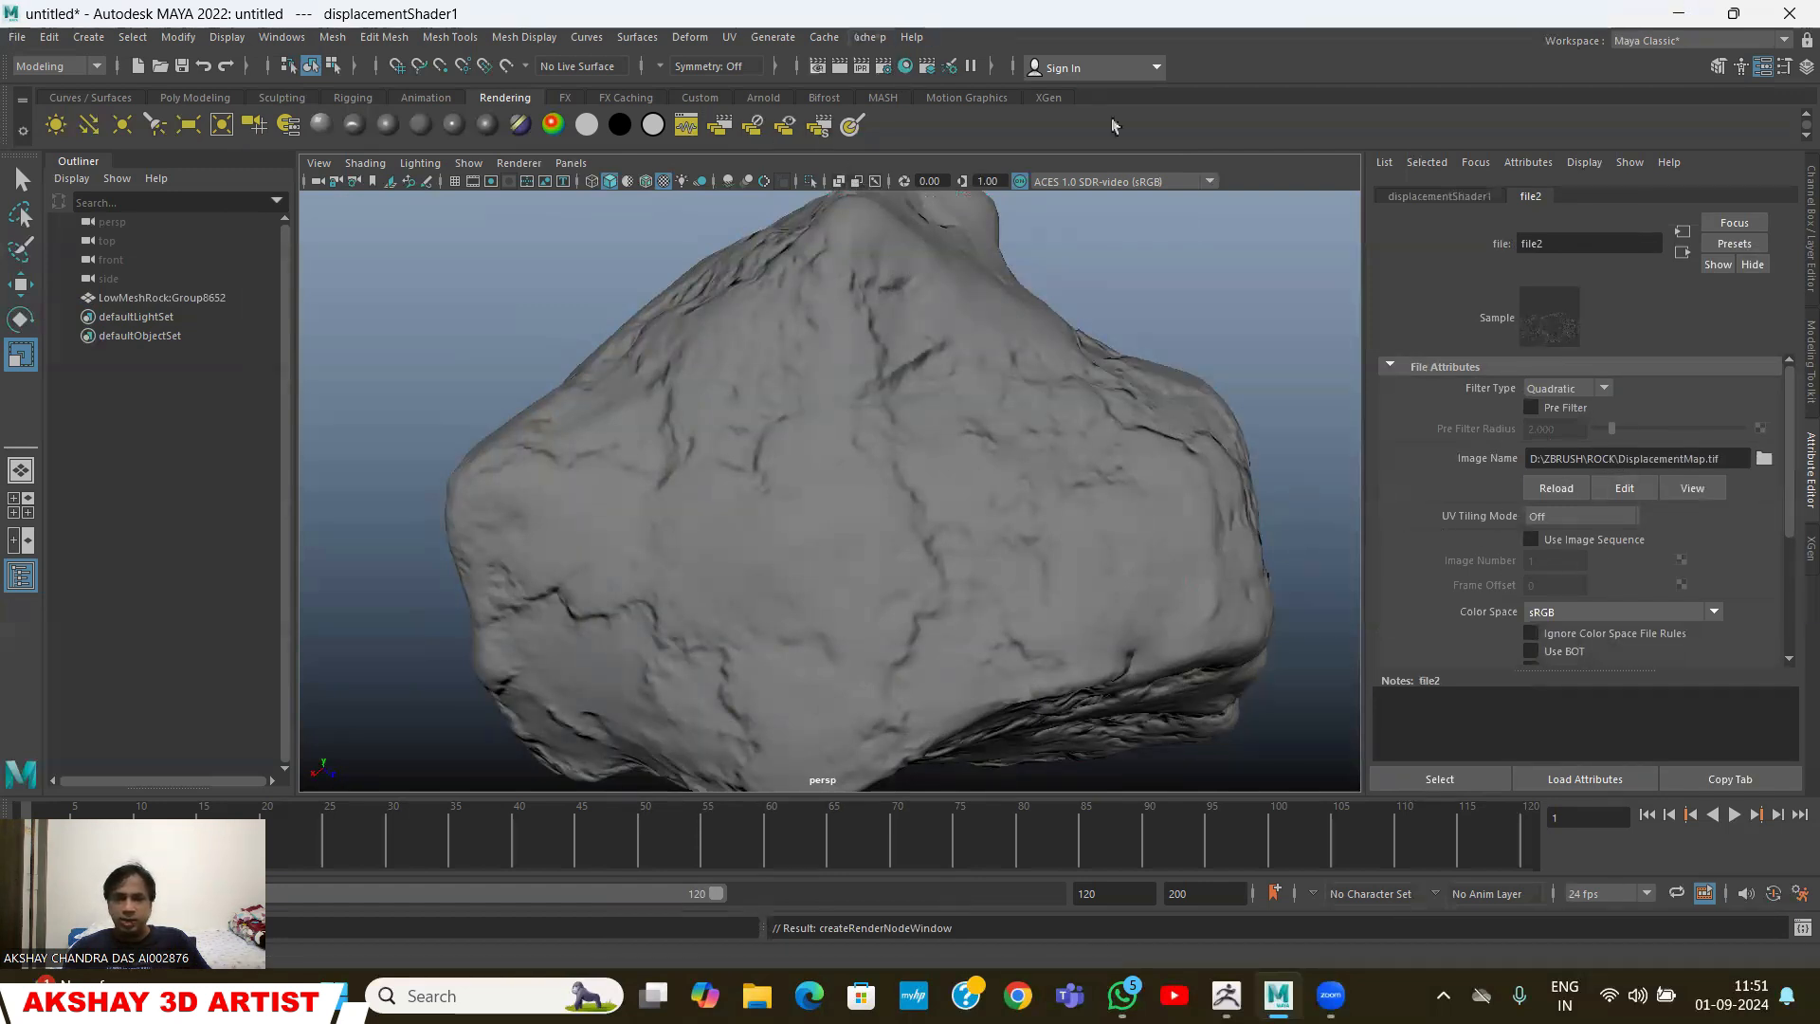
scroll(1422, 526, "down", 2)
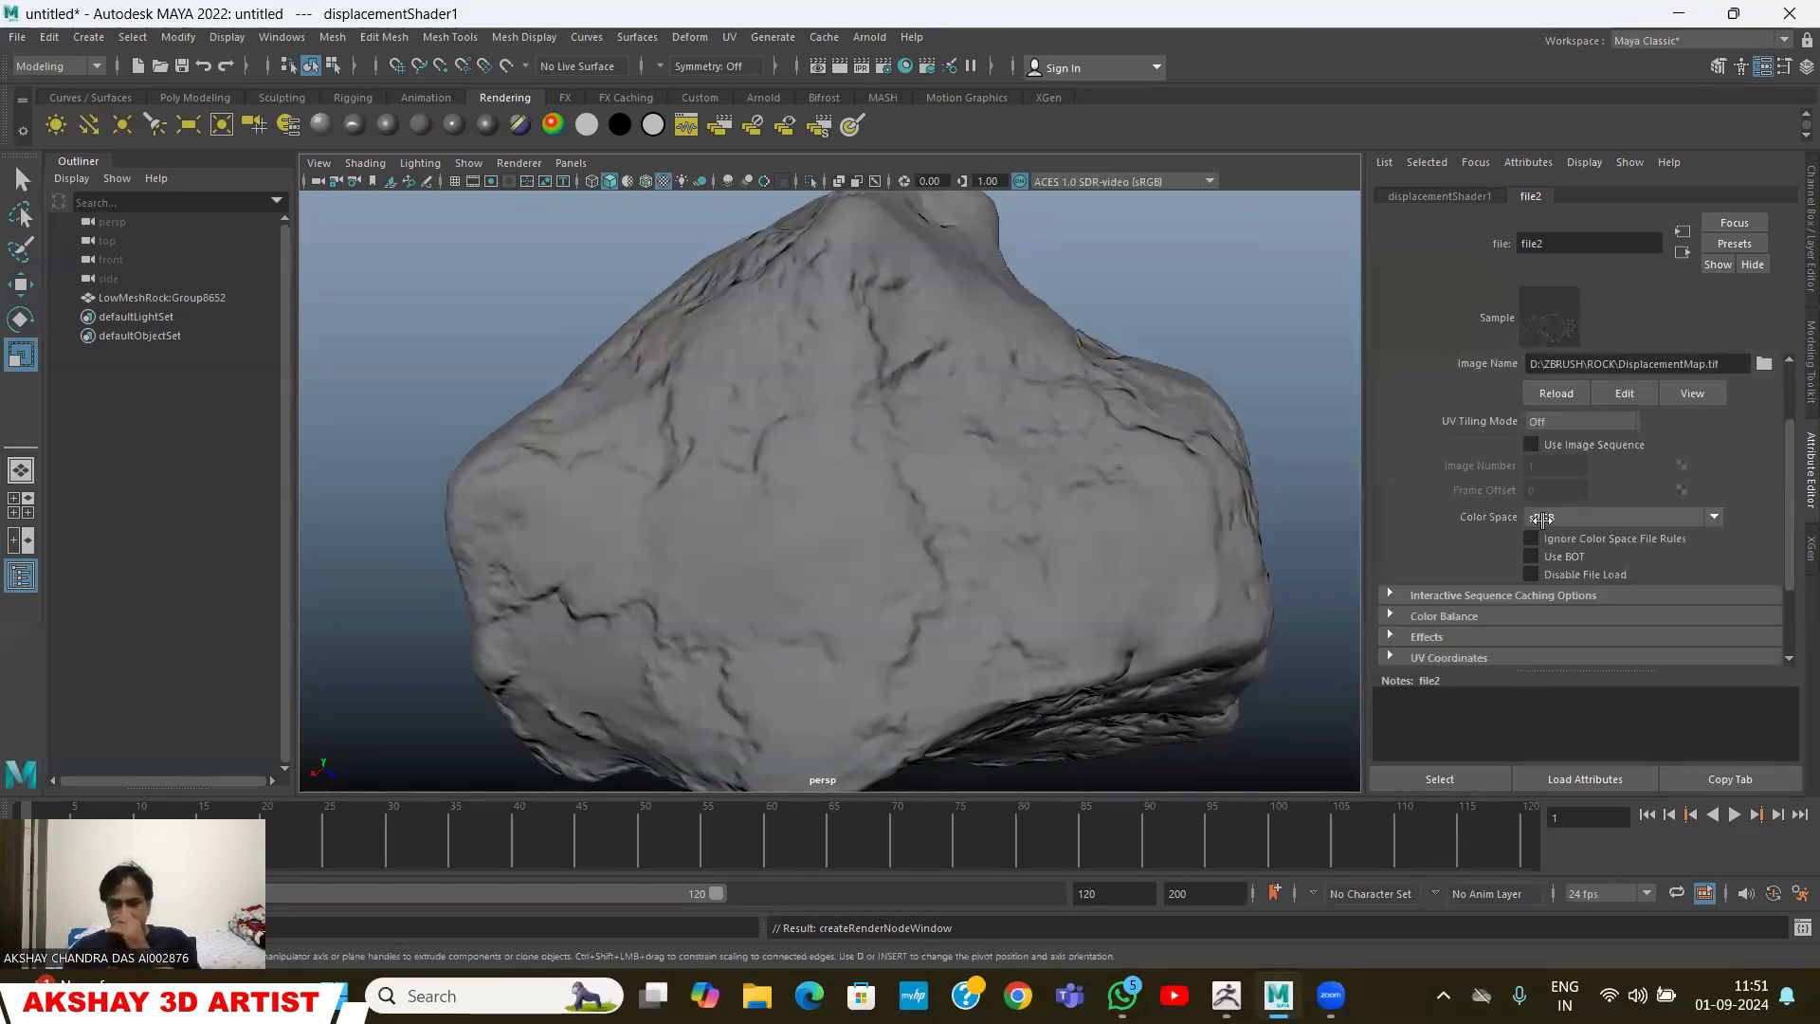
Set the color space of the DisplacementMap.tif file texture to Raw
left_click(1569, 519)
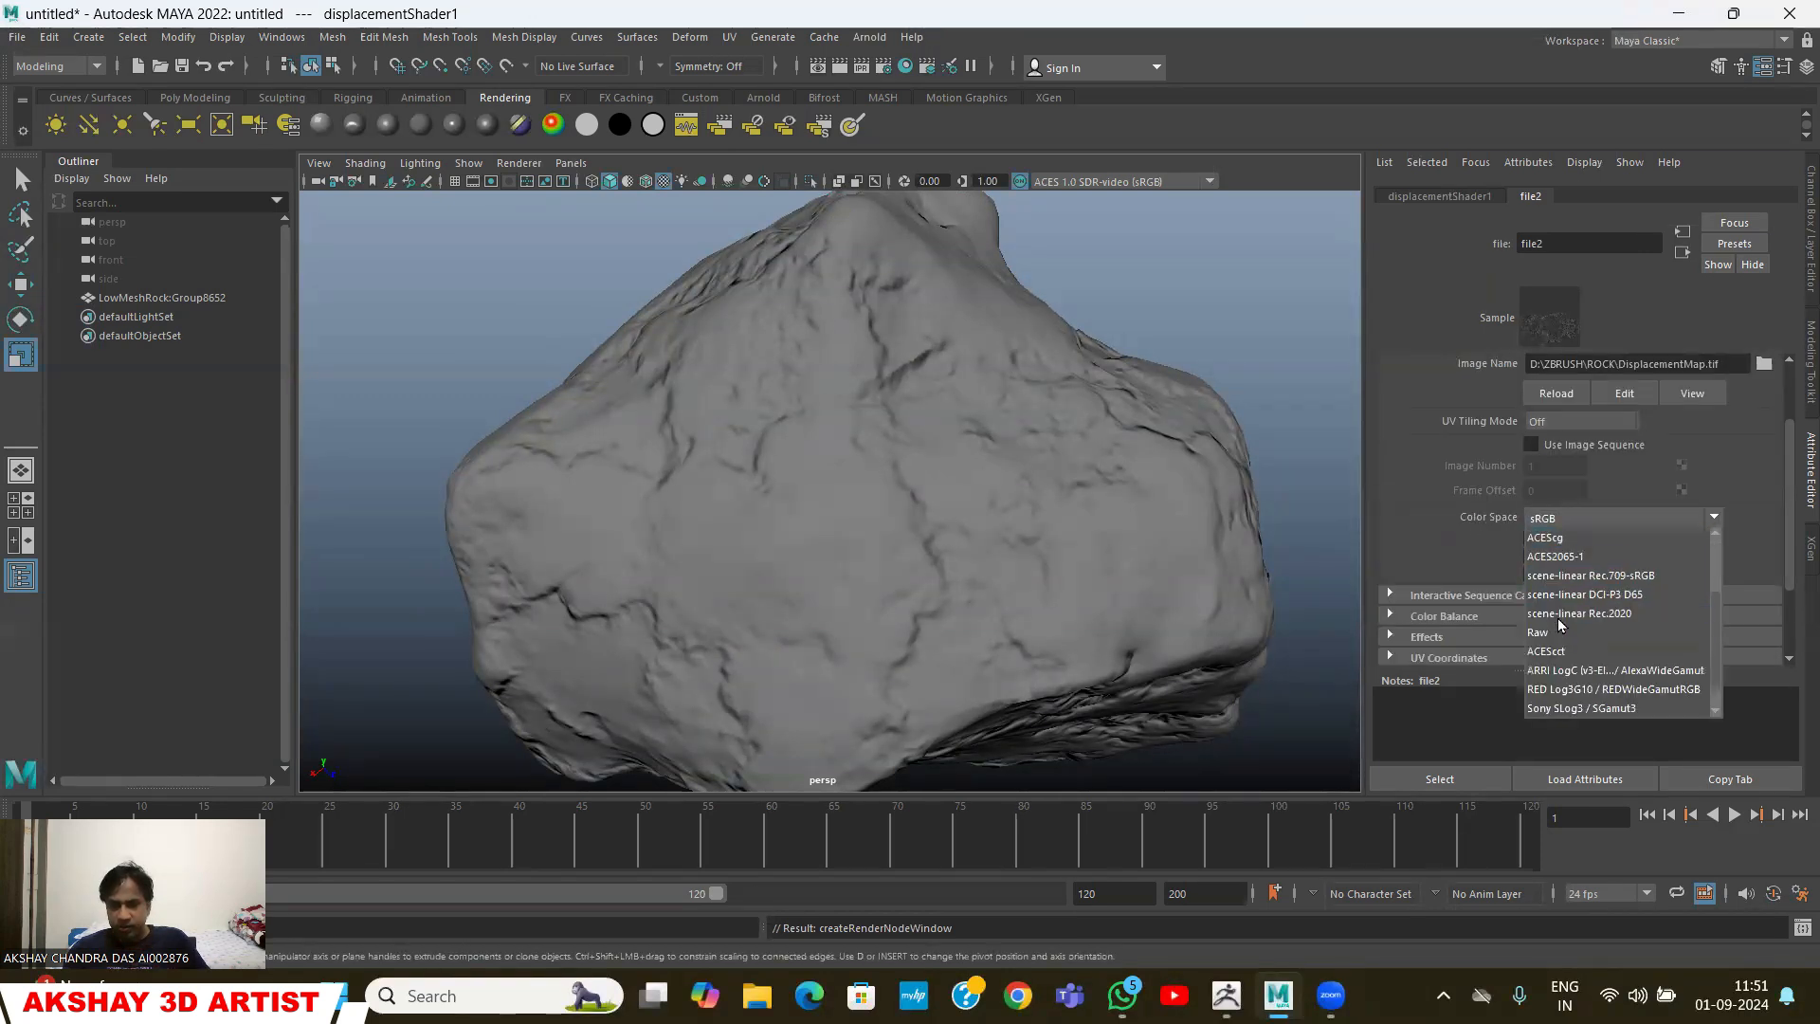
left_click(1554, 632)
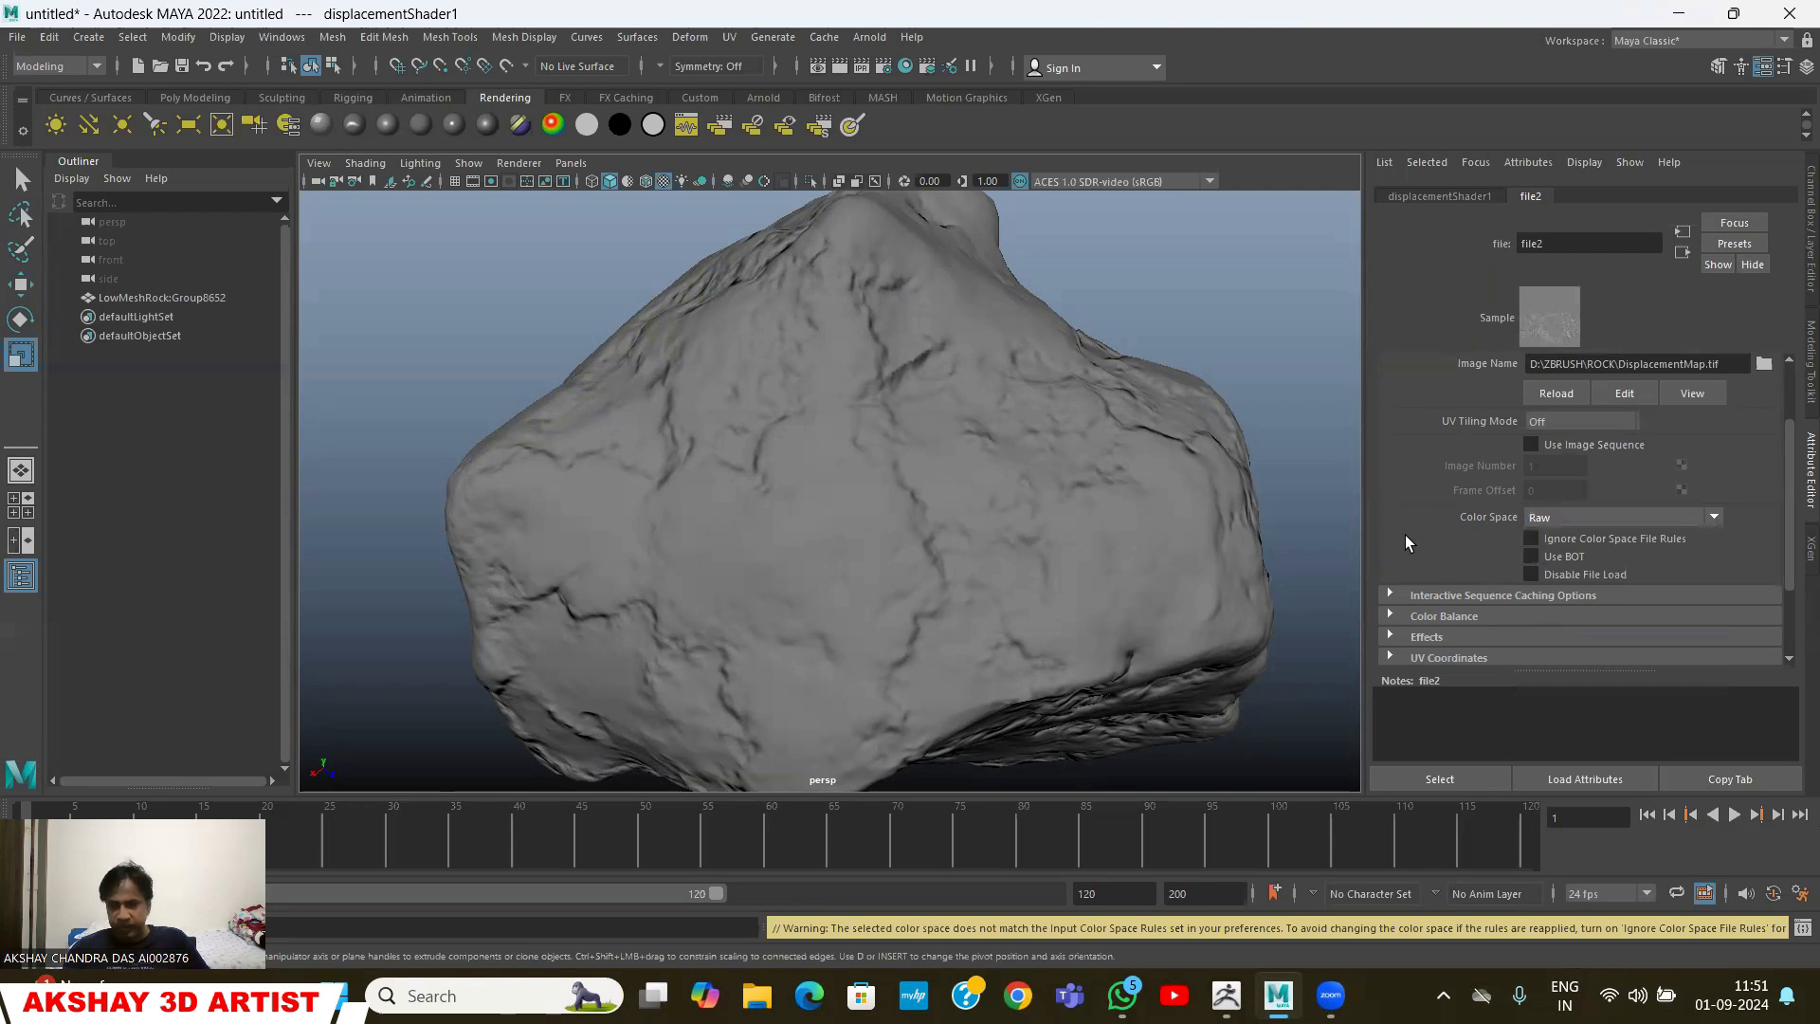
scroll(1405, 535, "down", 2)
scroll(1404, 535, "up", 4)
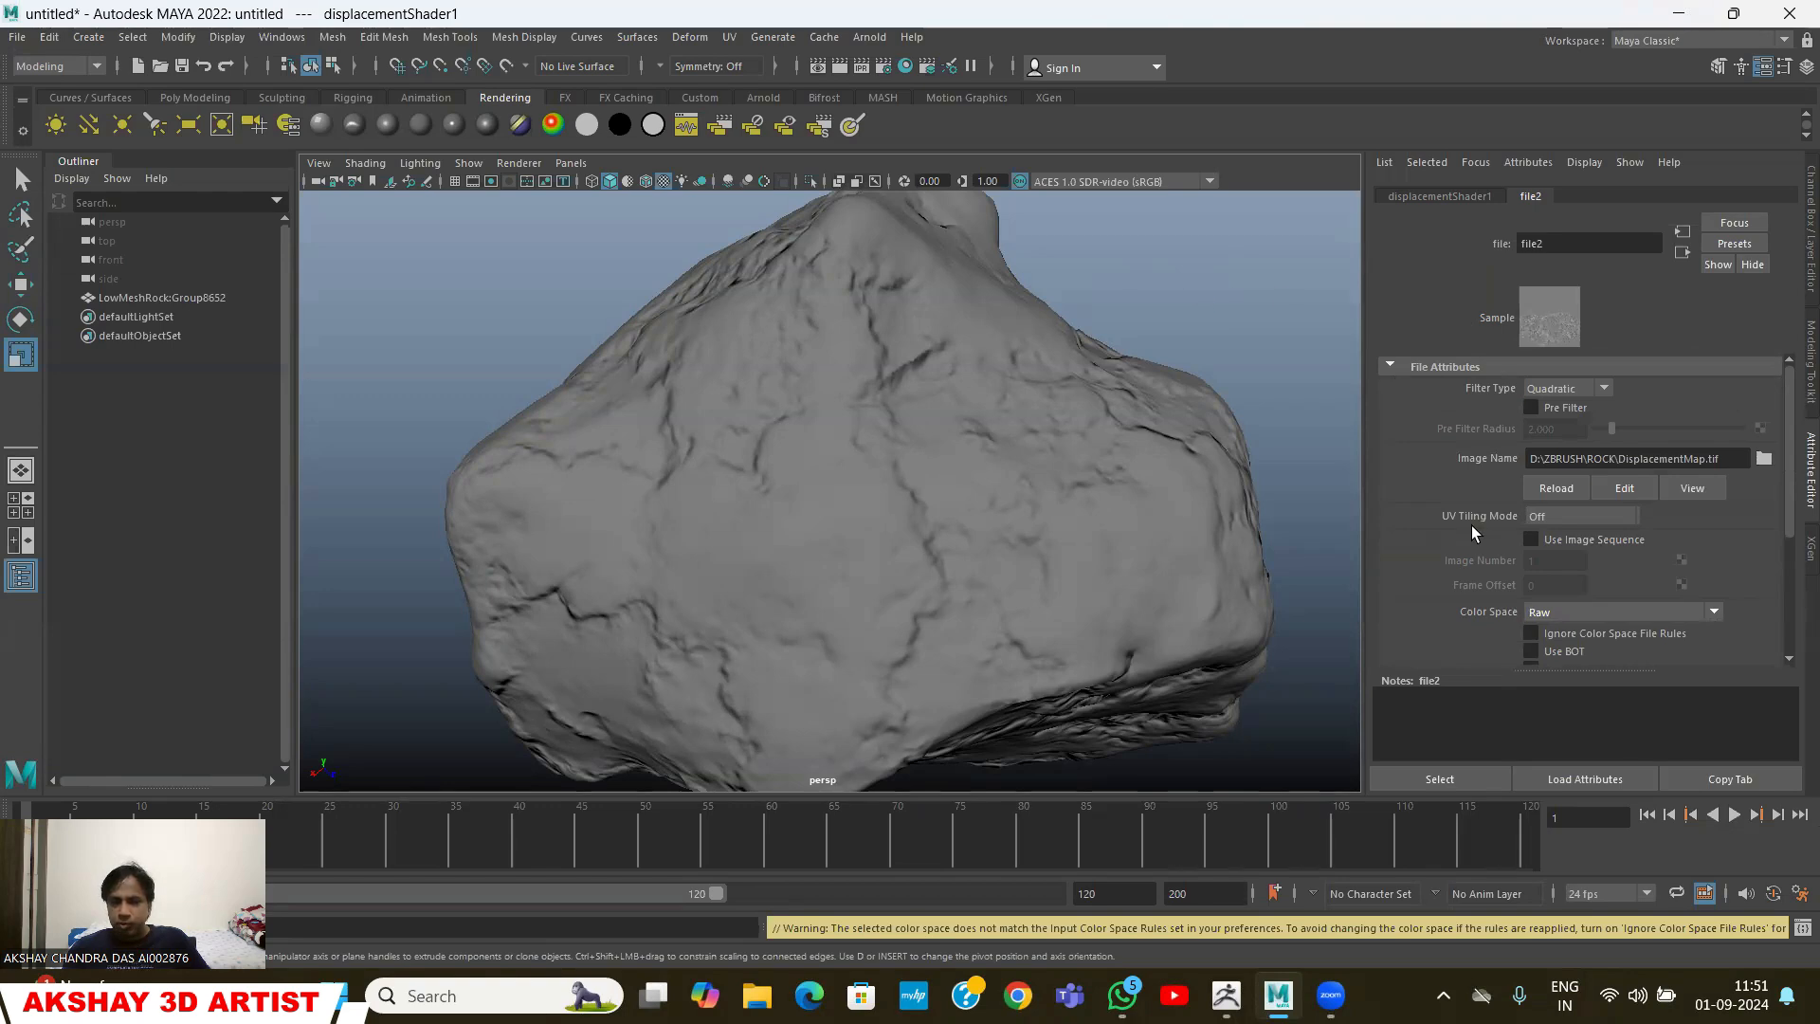
Add an Arnold Skydome Light to light the whole rock
left_click(1151, 502)
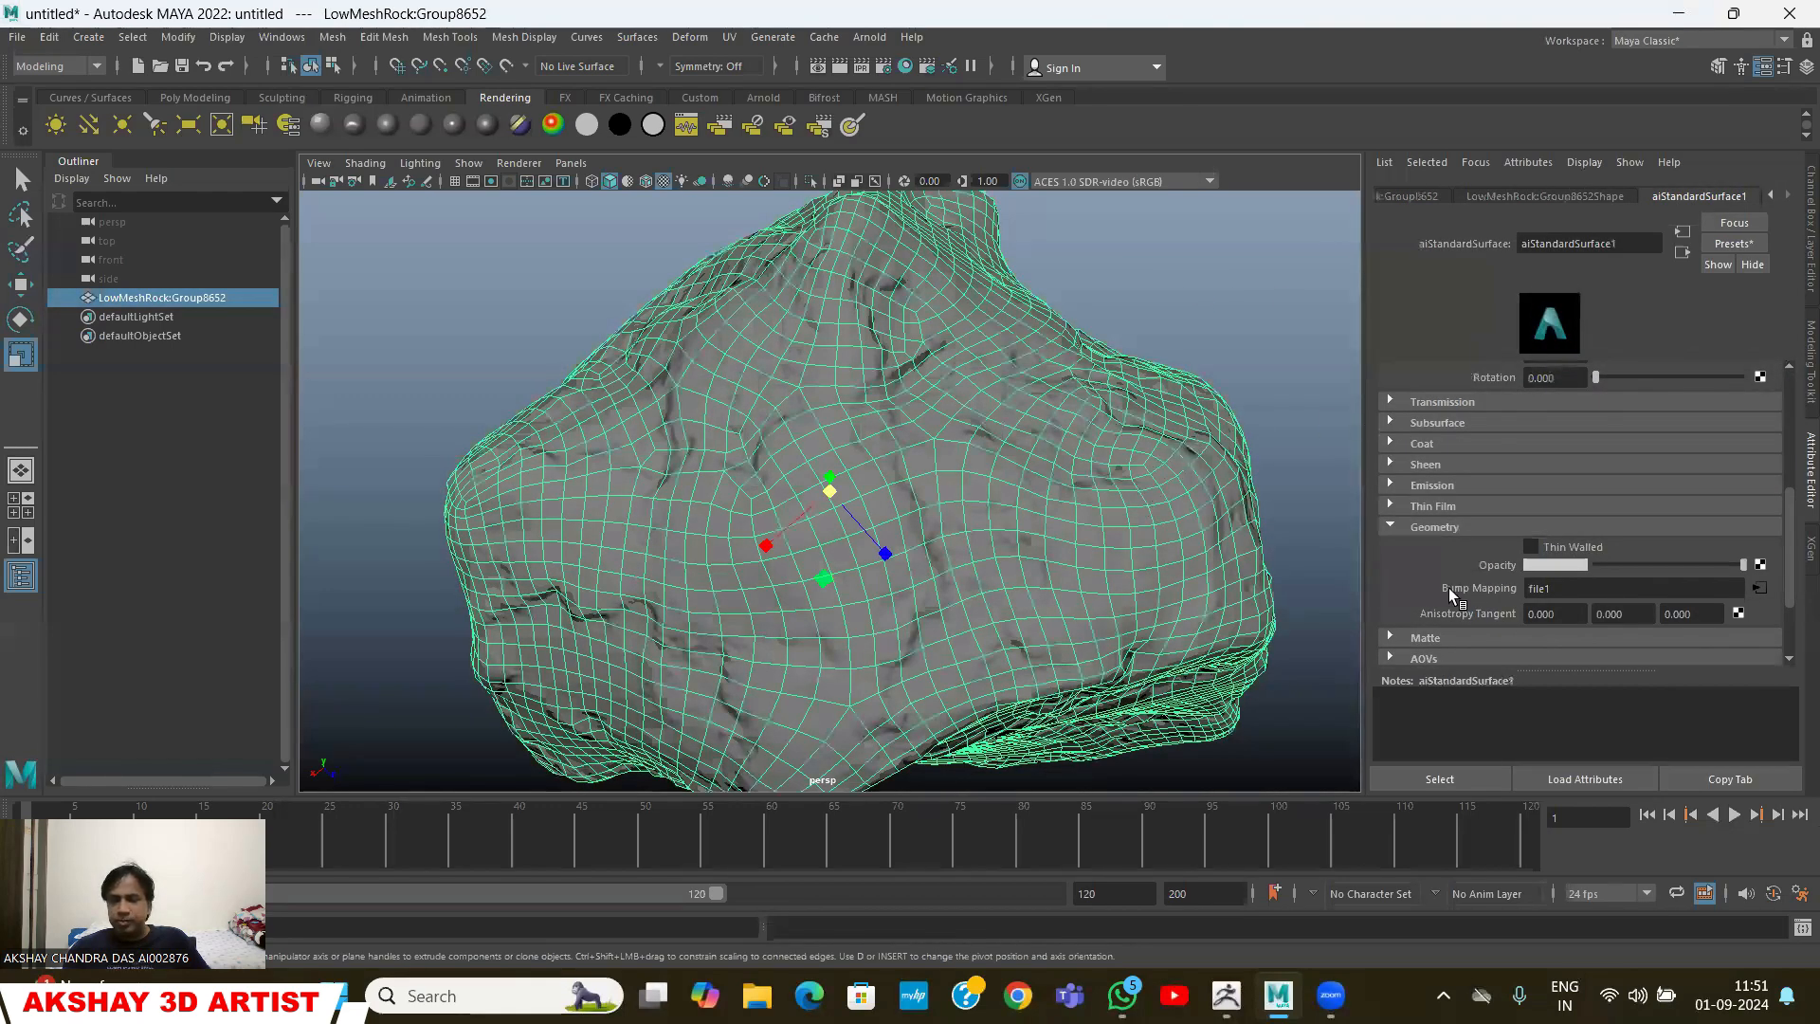
scroll(1130, 461, "down", 5)
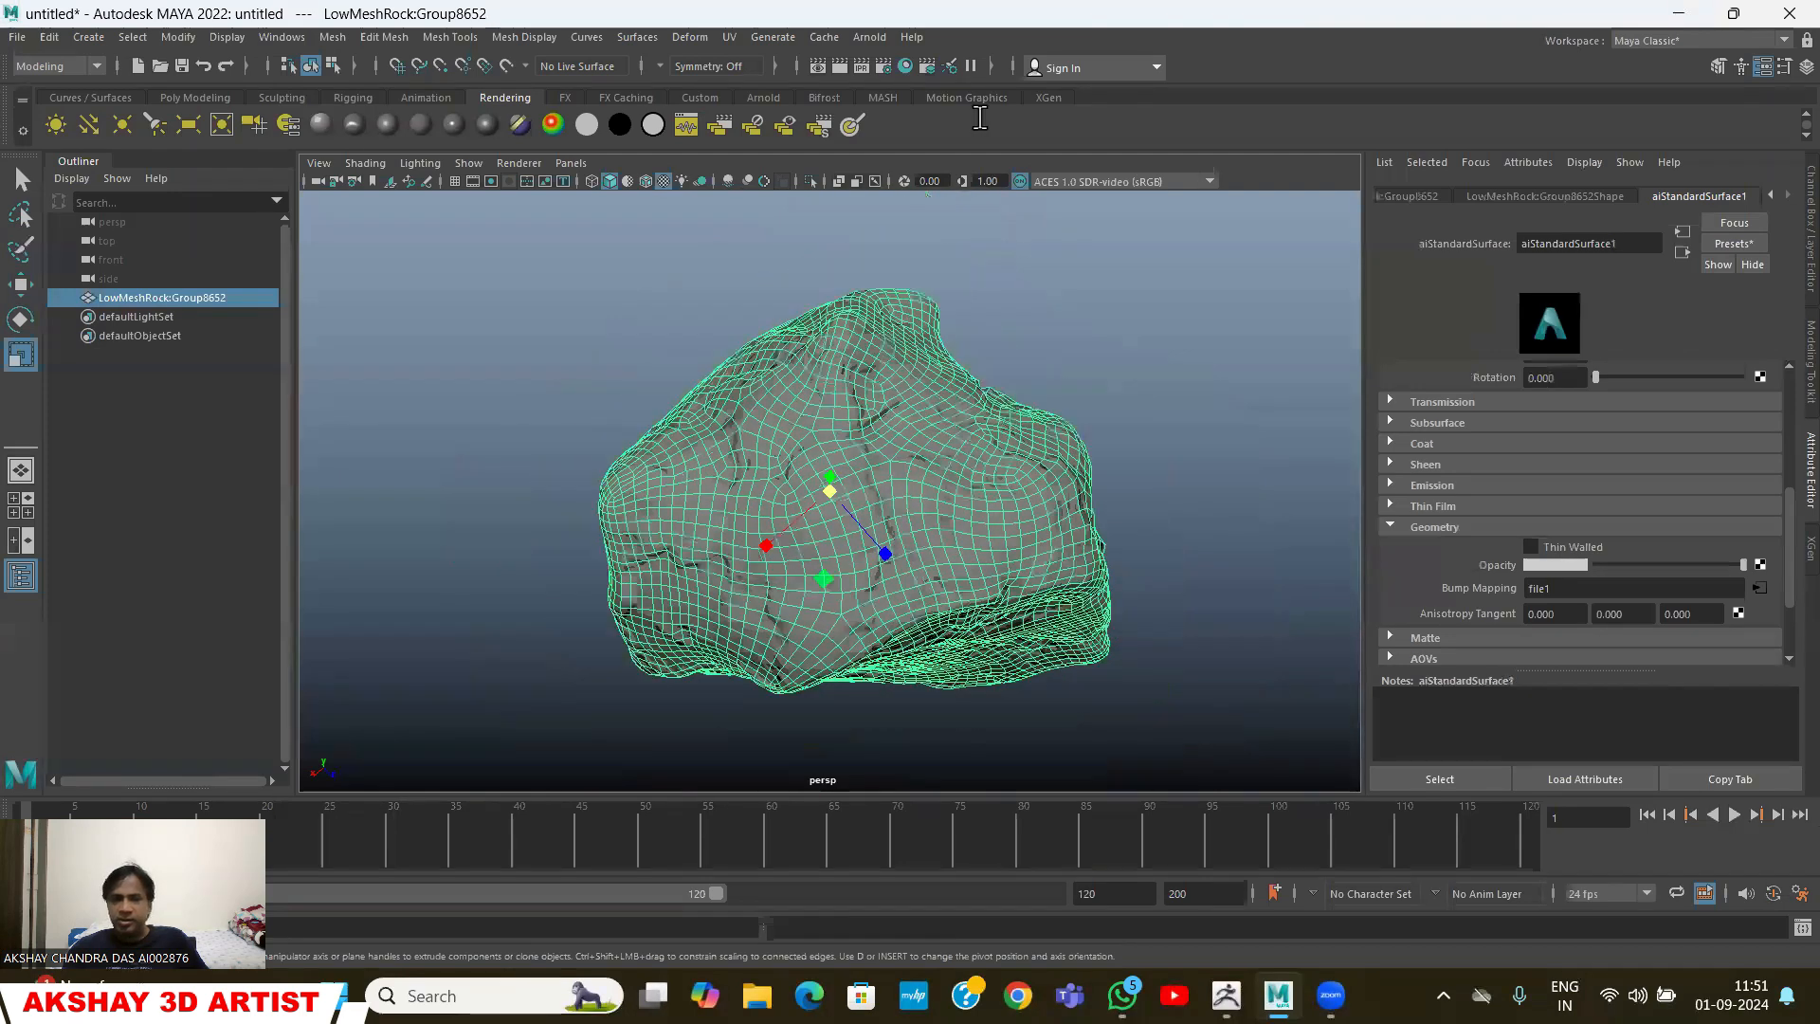
left_click(869, 37)
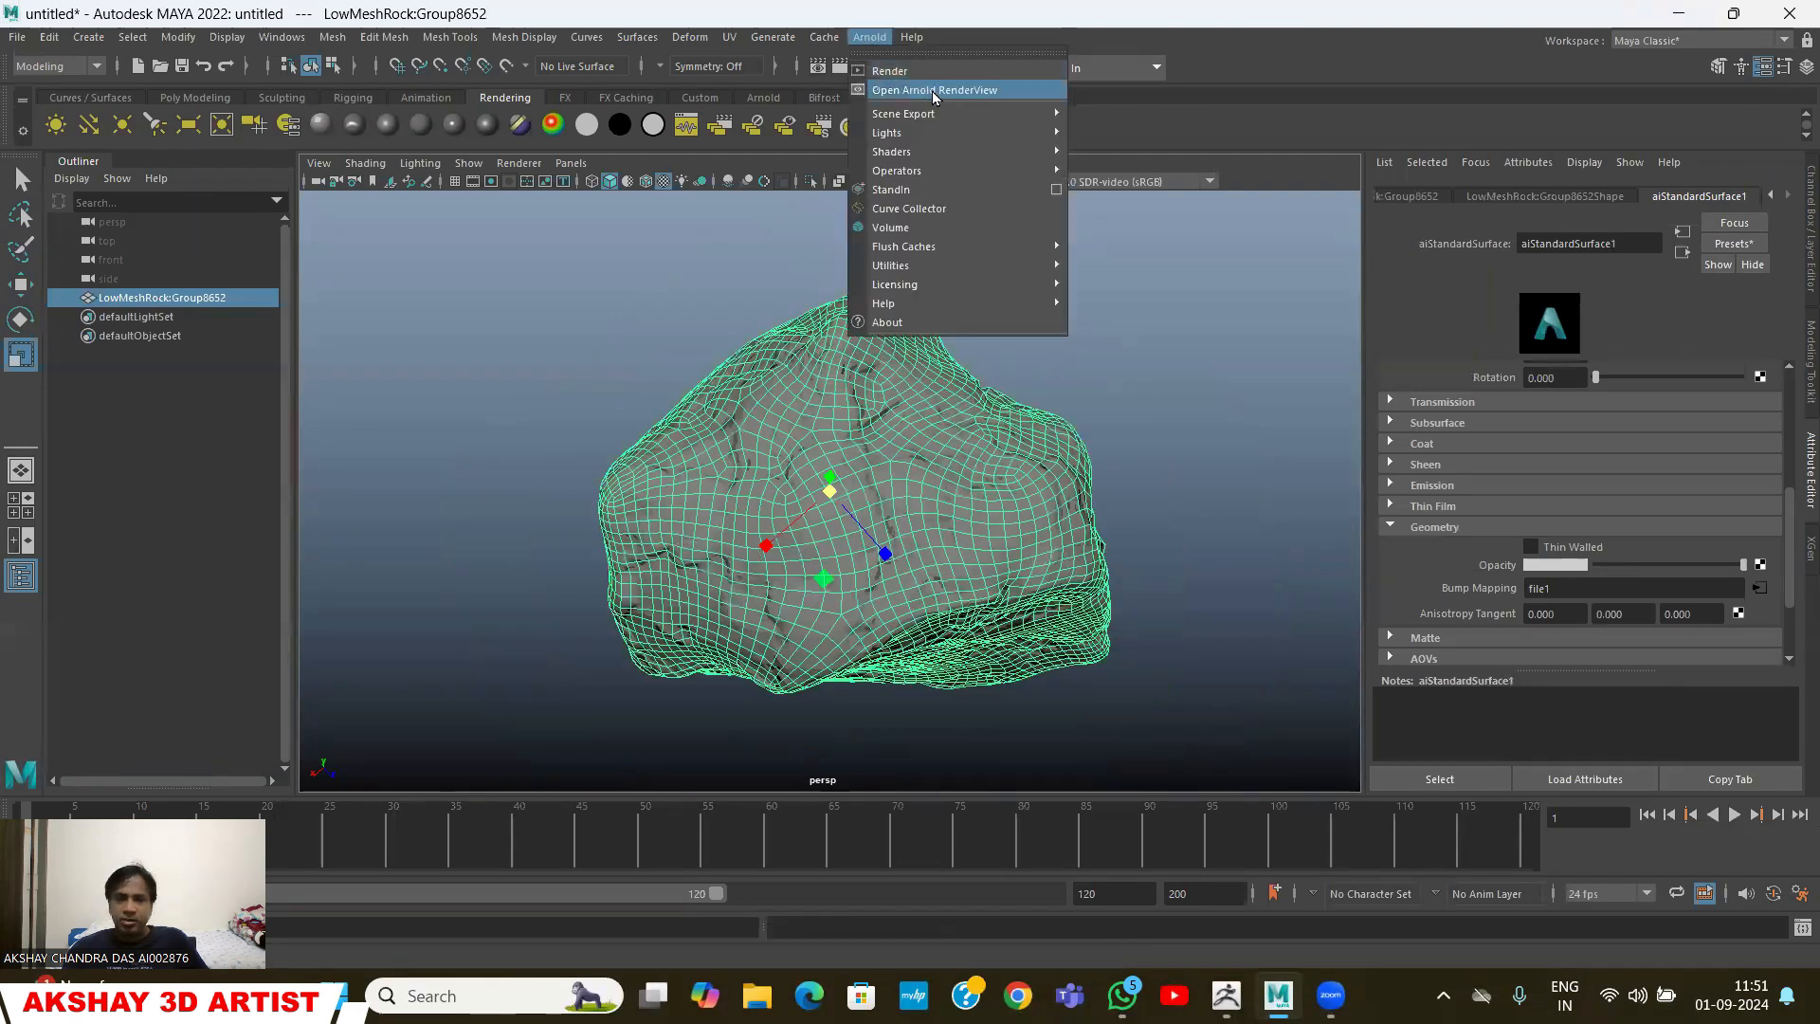
mouse_move(922, 134)
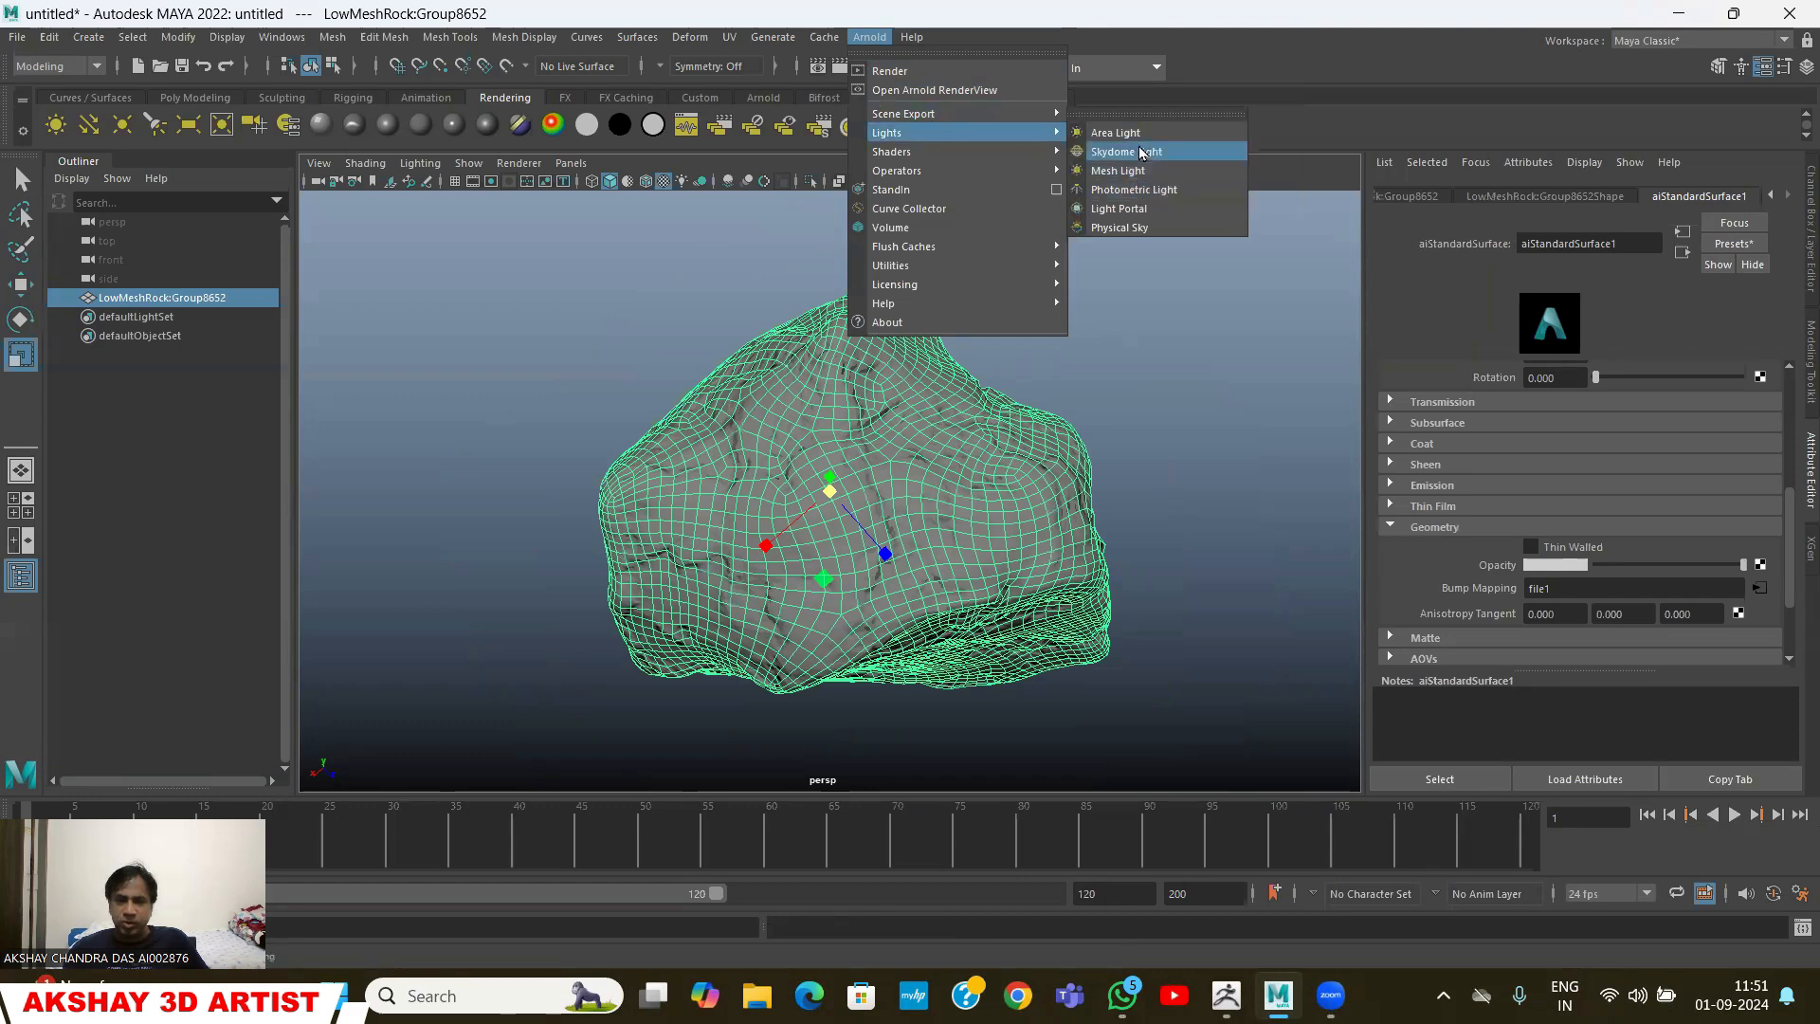
left_click(1142, 151)
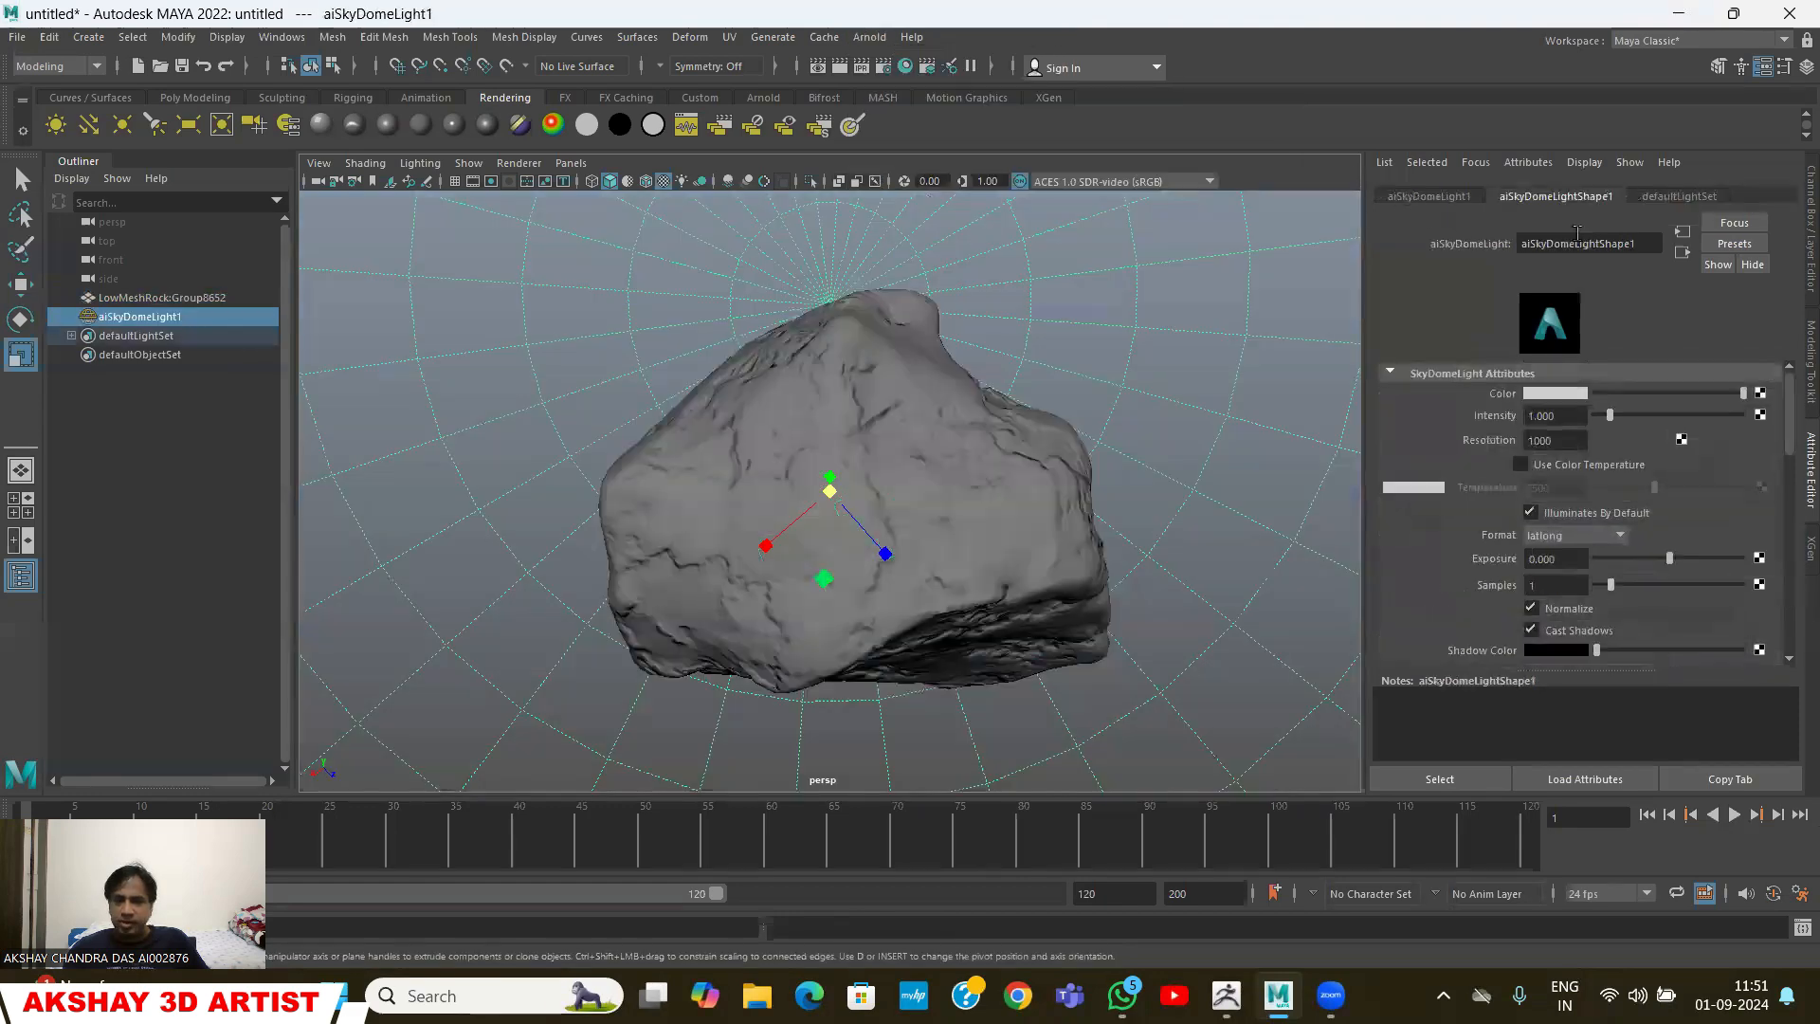
Connect an aiPhysicalSky texture to the skydome light's color and render the rock in the Arnold RenderView
left_click(1761, 392)
left_click(657, 623)
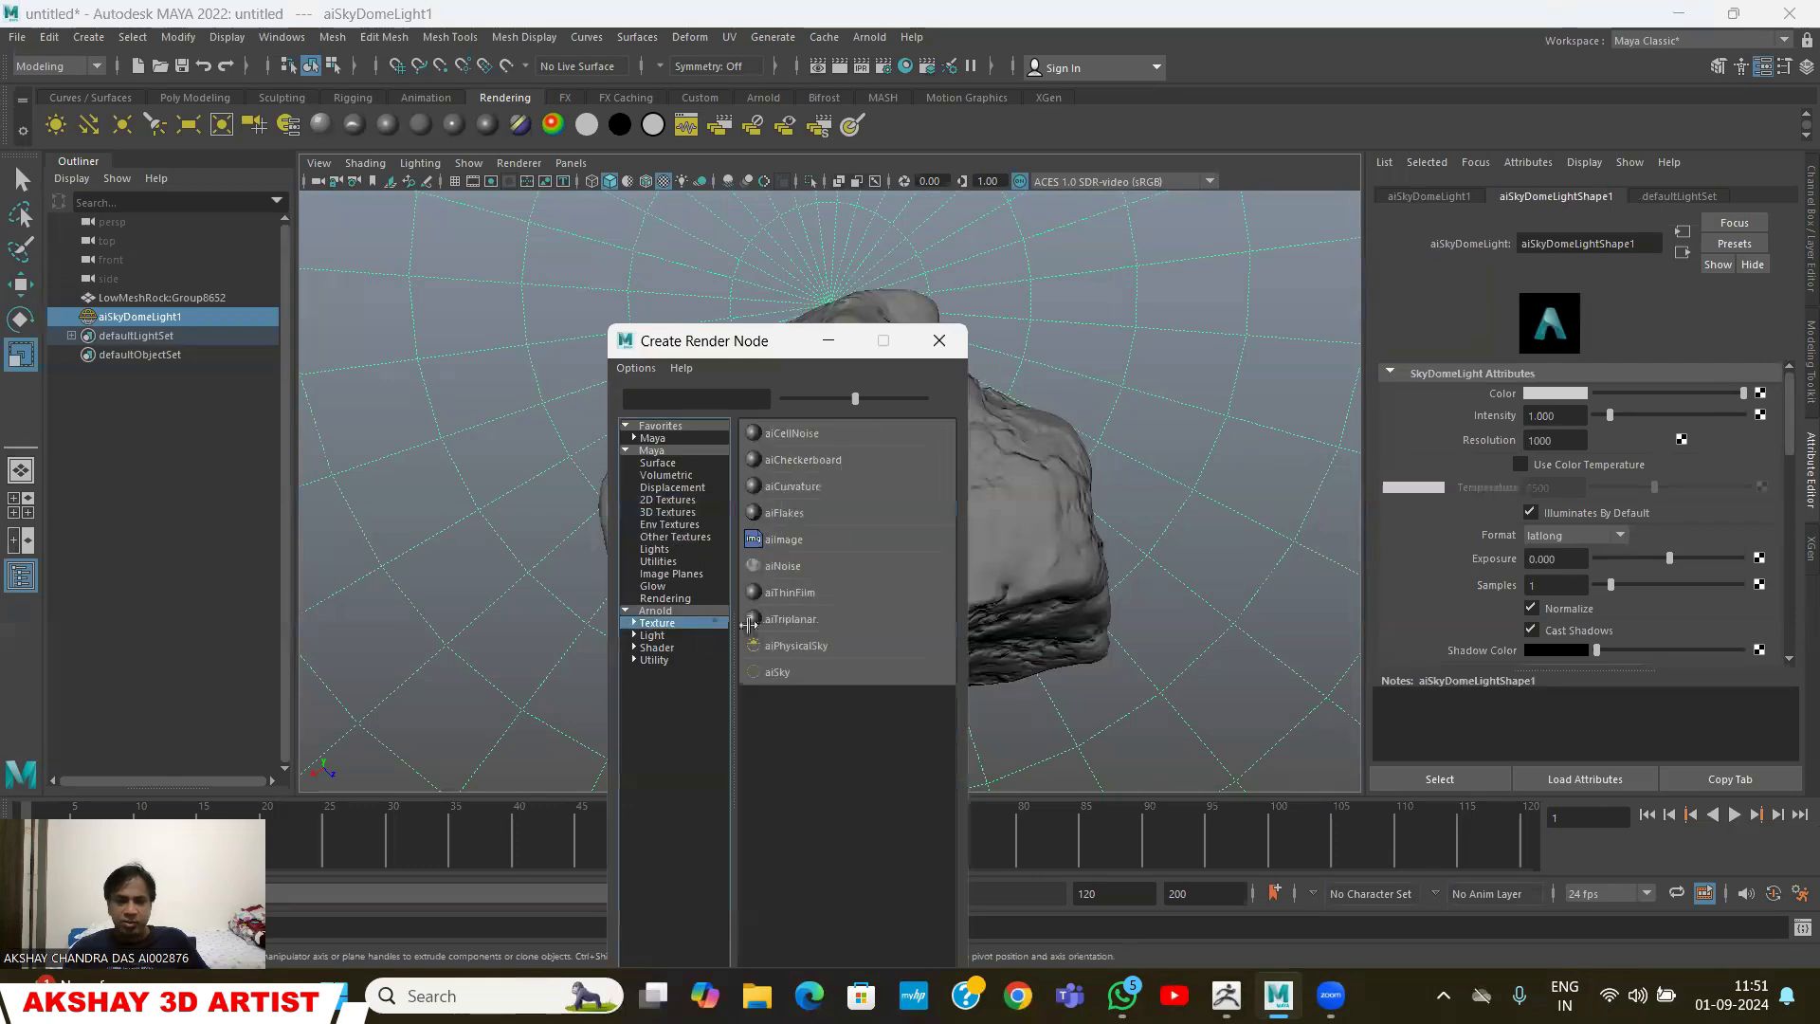
left_click(801, 654)
left_click(869, 37)
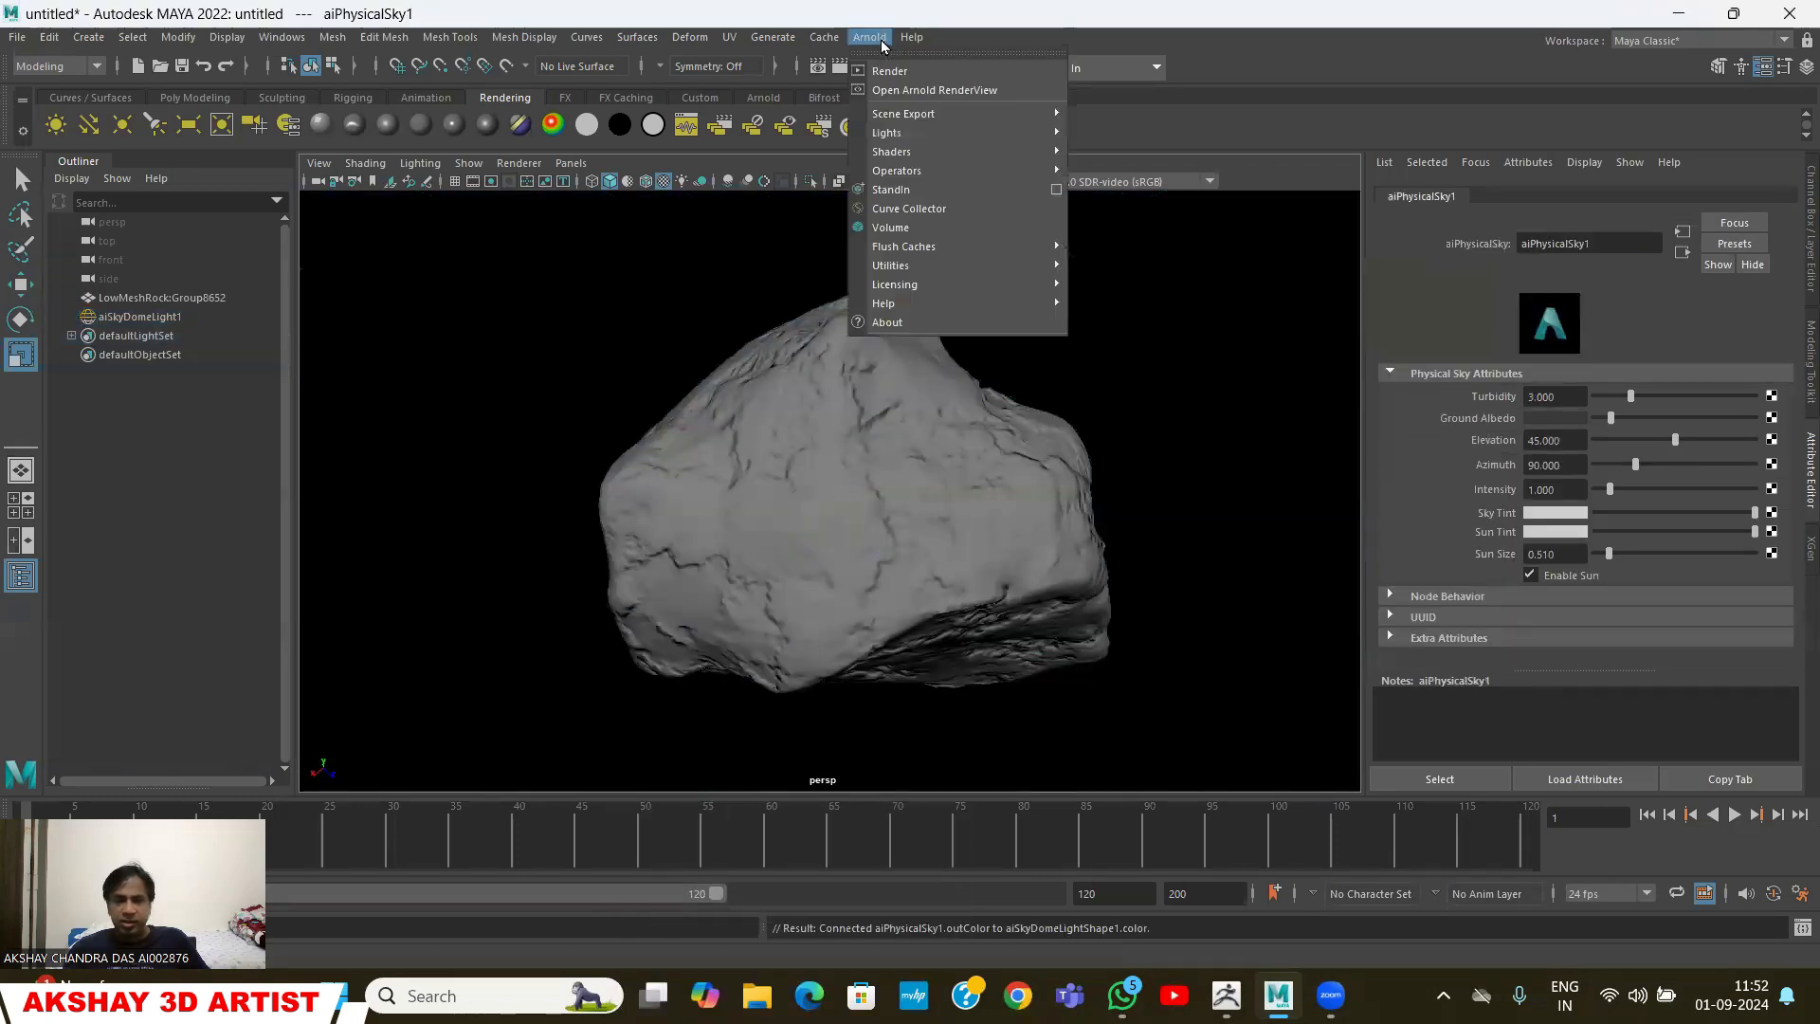
left_click(919, 88)
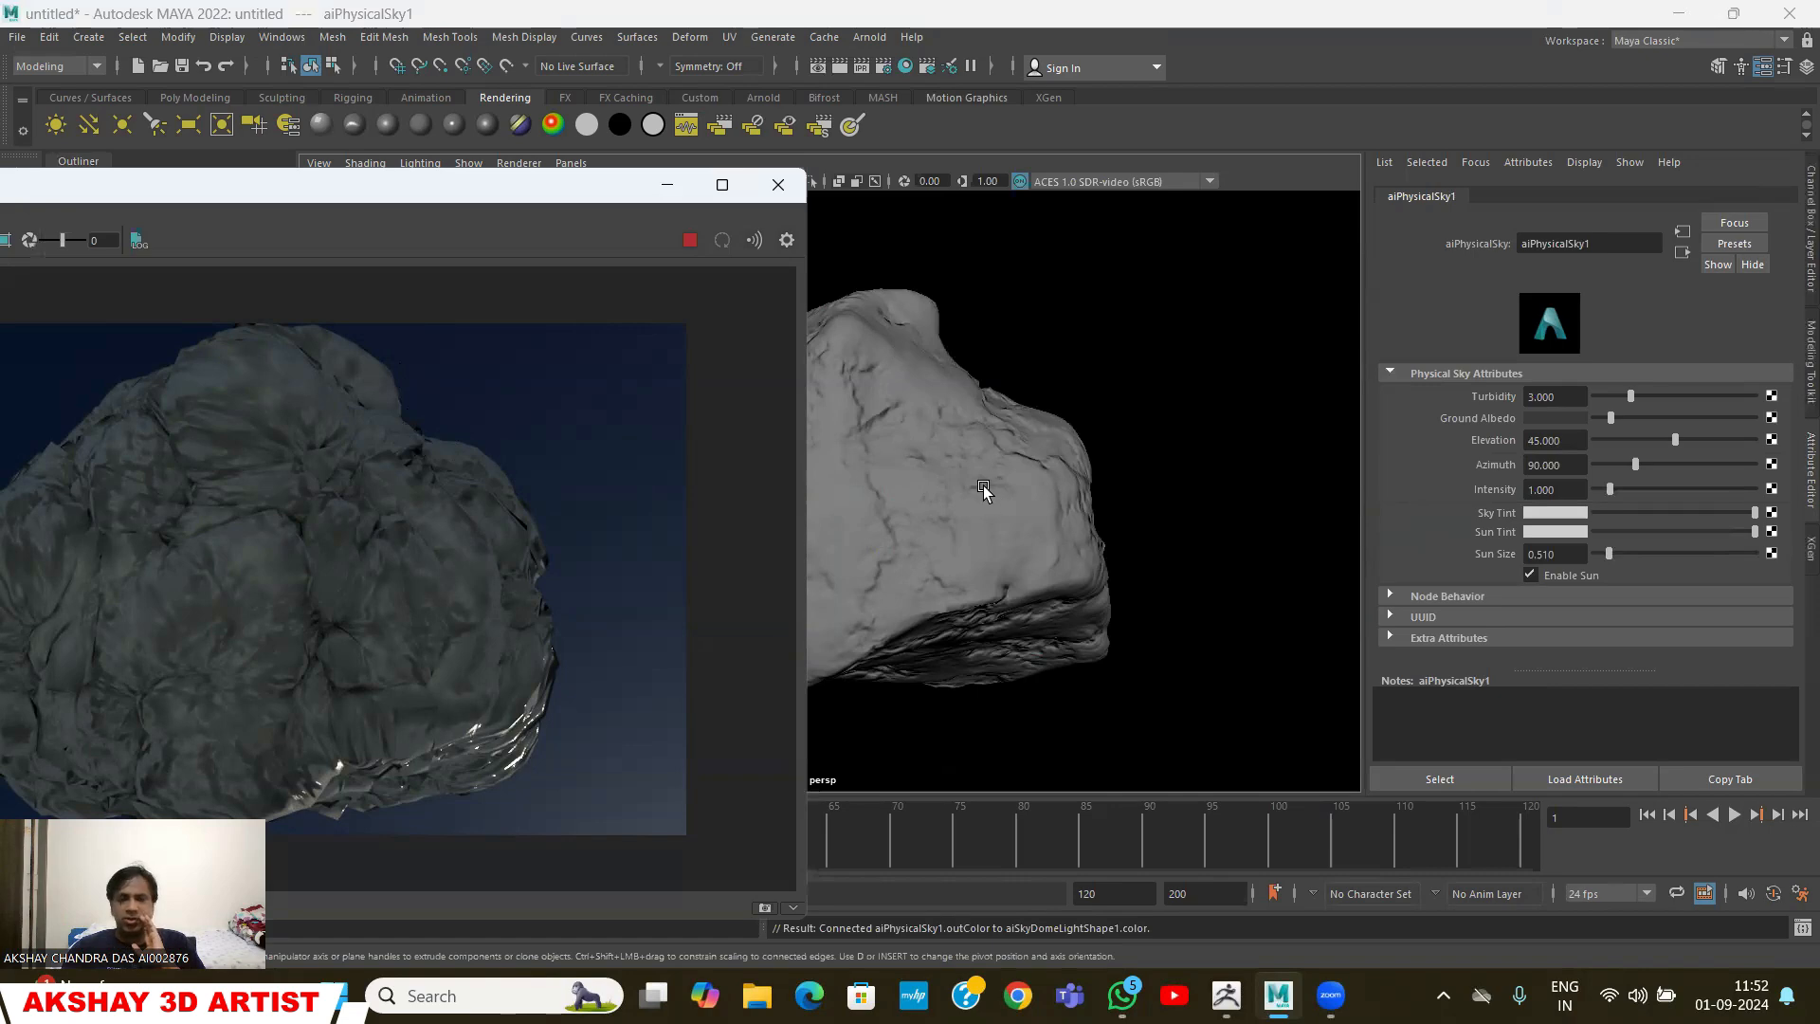
Select the rock and set its shape's Arnold subdivision type to catclark with 3 iterations
left_click(978, 480)
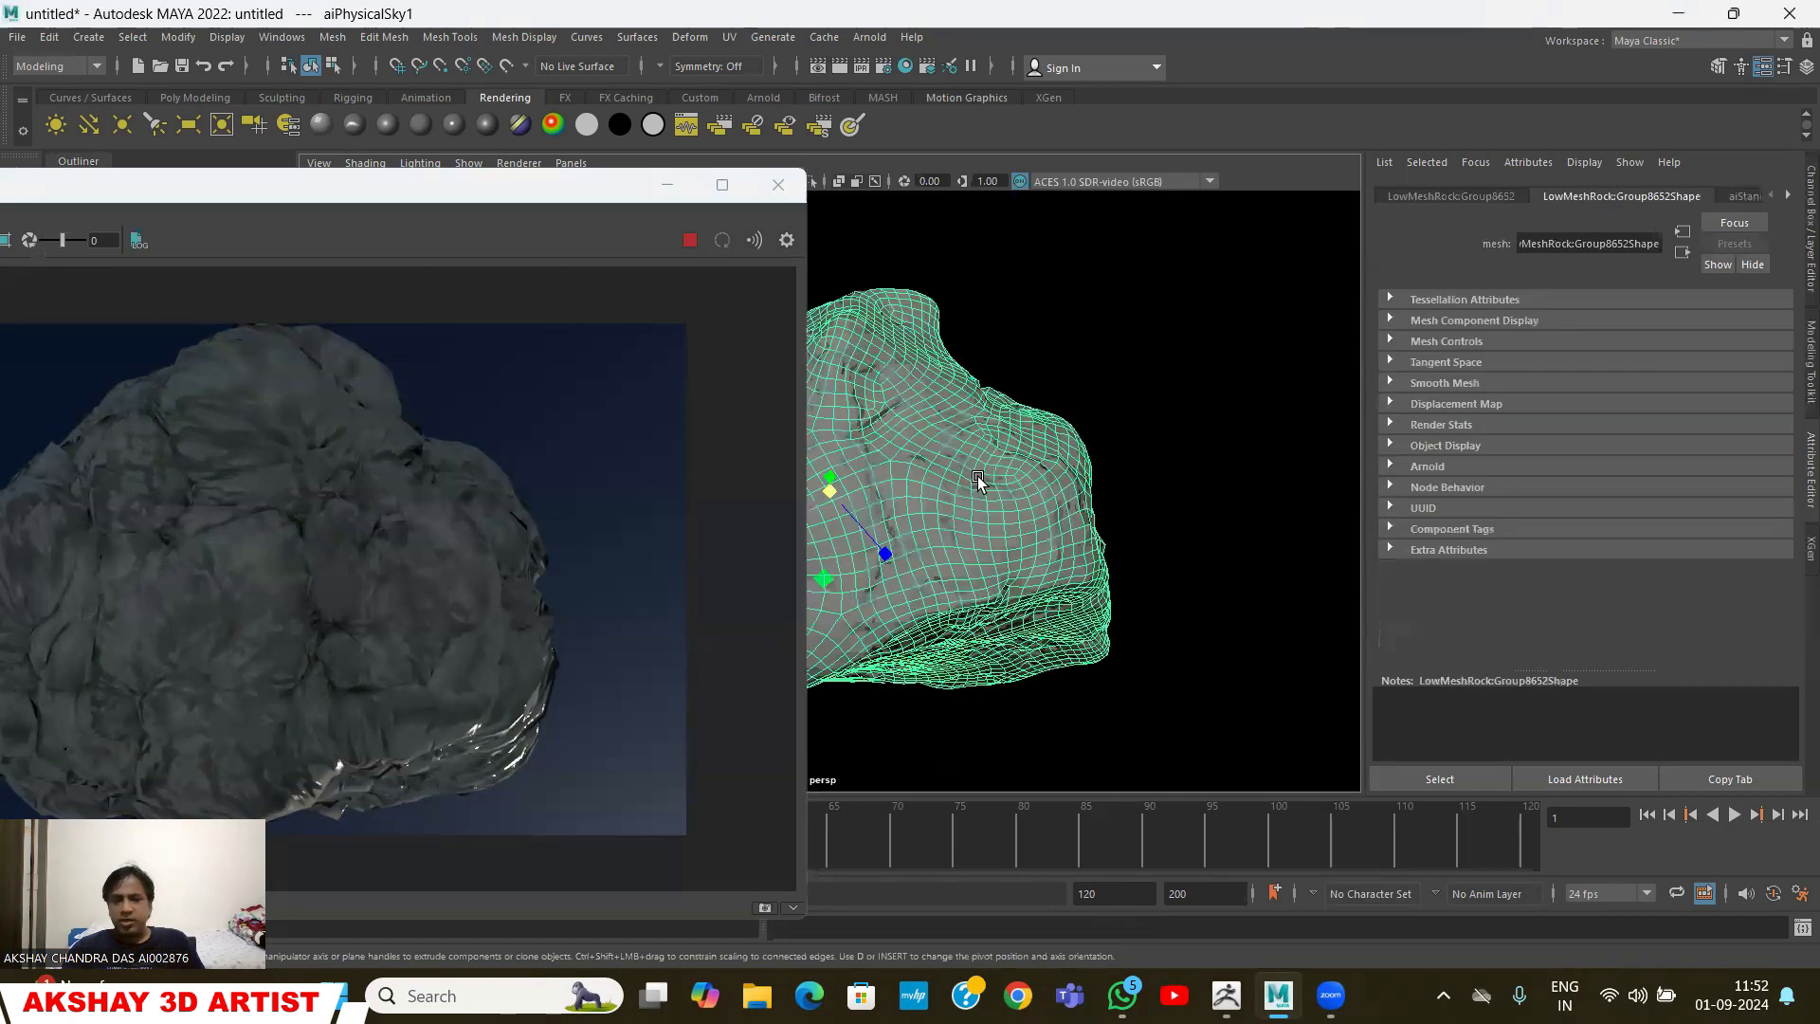
left_click(1479, 194)
left_click(1587, 193)
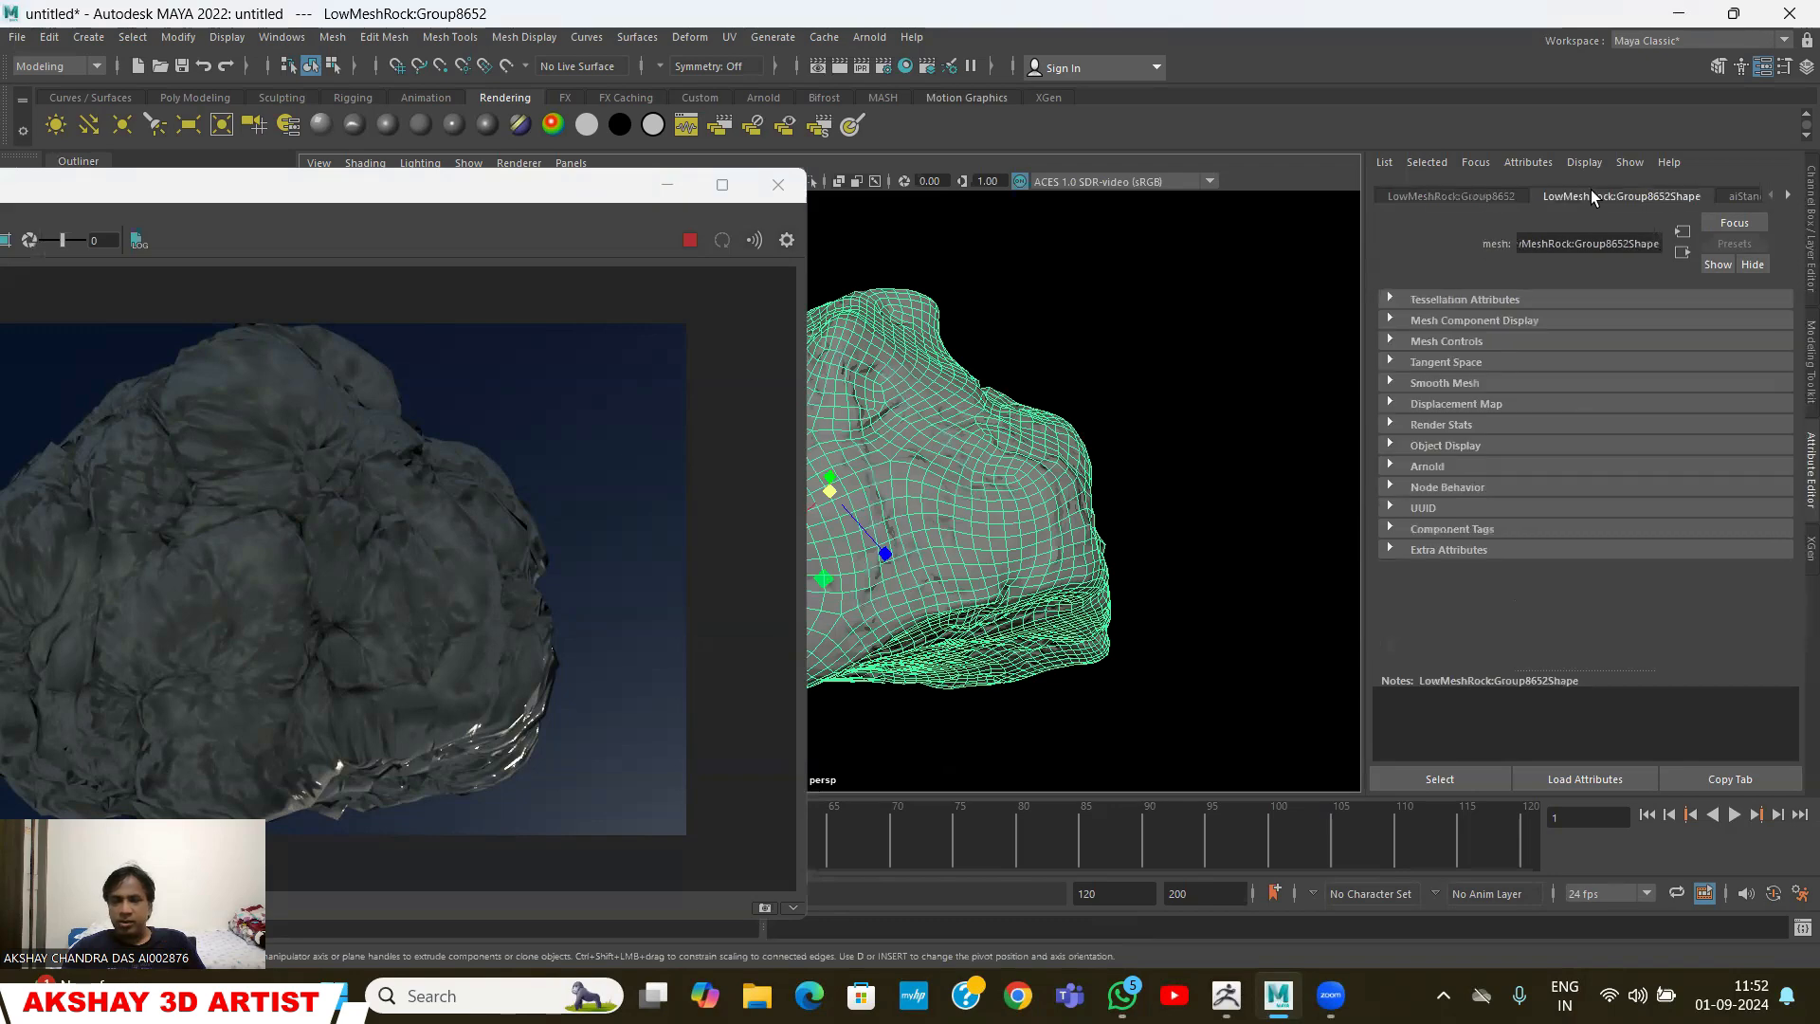
left_click(1389, 467)
scroll(1444, 603, "down", 3)
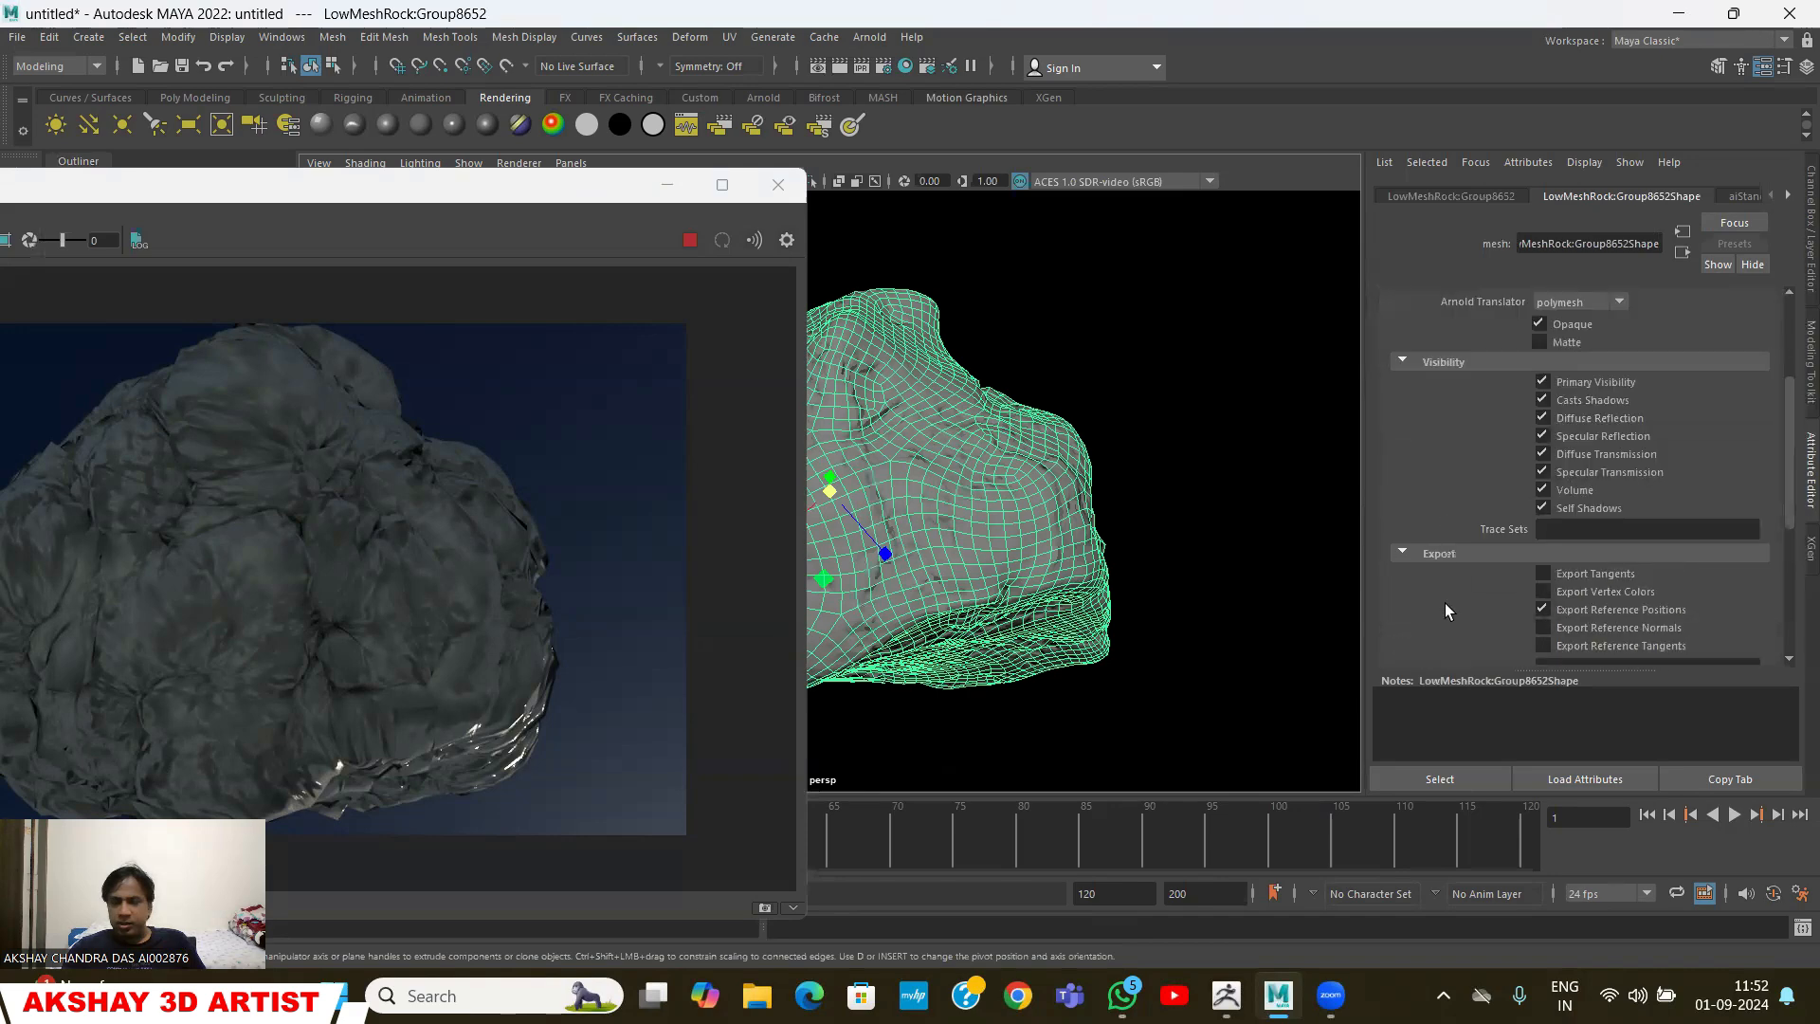
scroll(1450, 573, "down", 3)
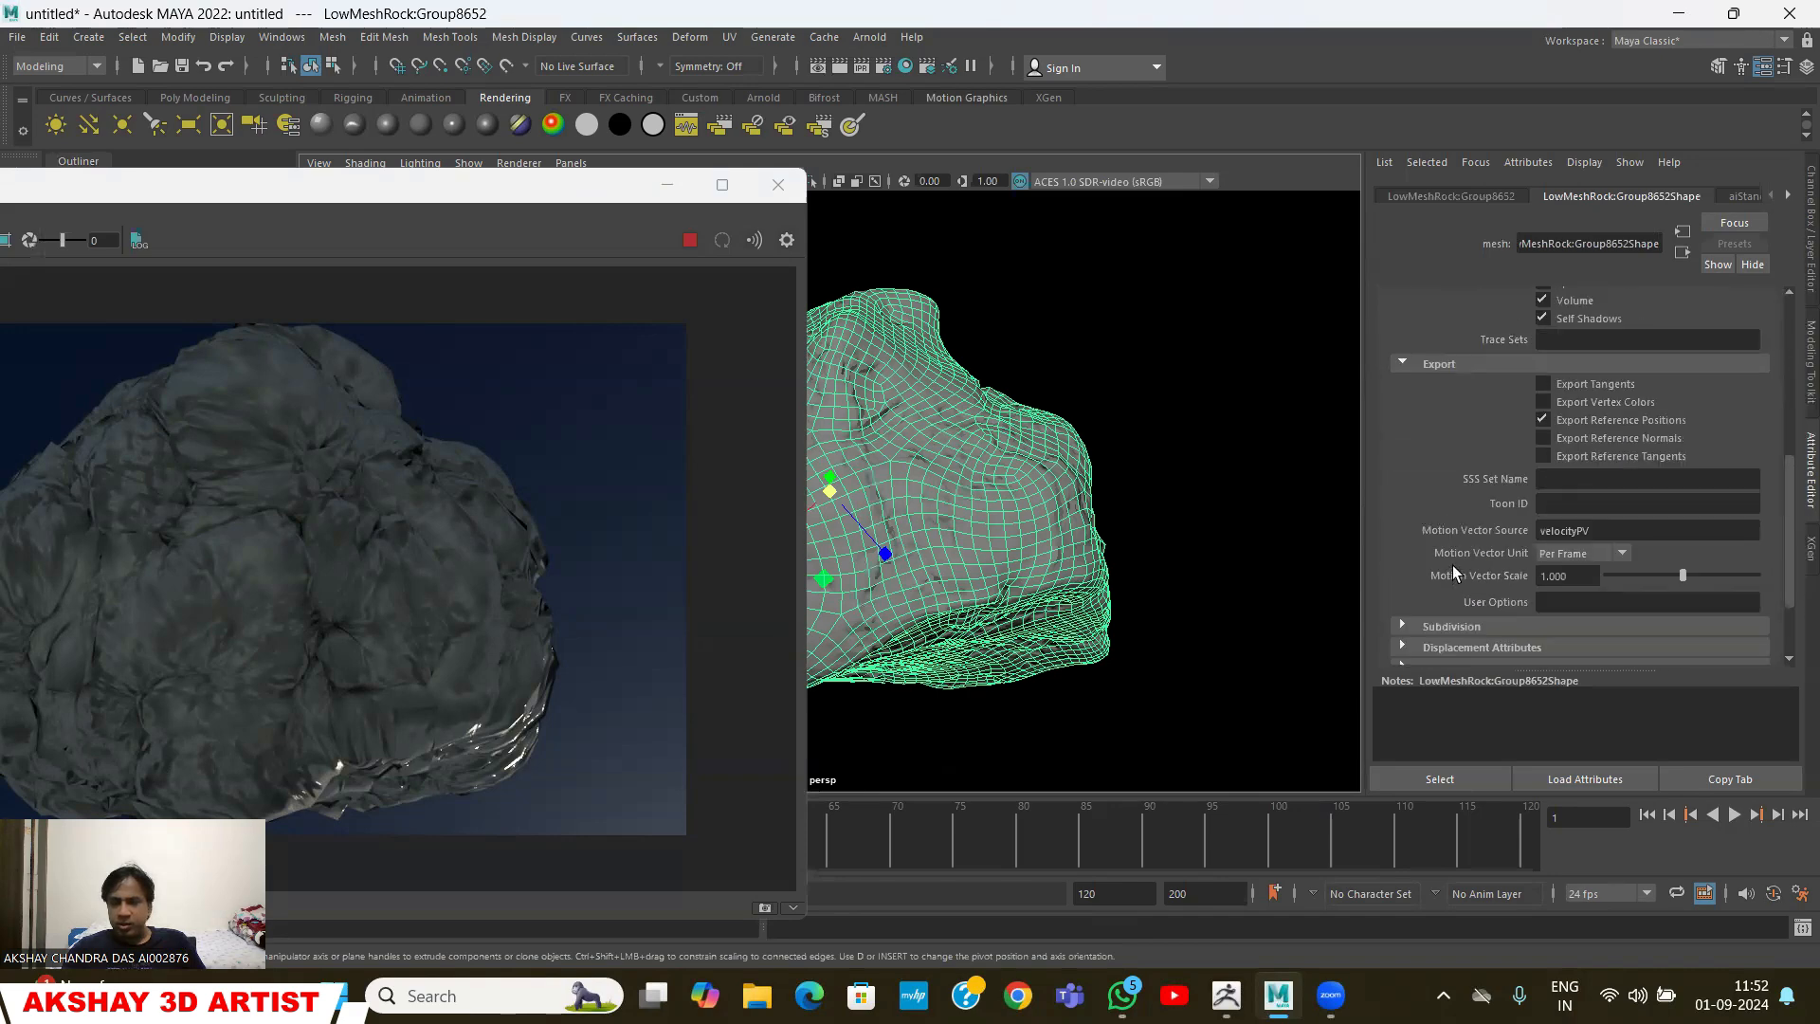
scroll(1452, 565, "down", 2)
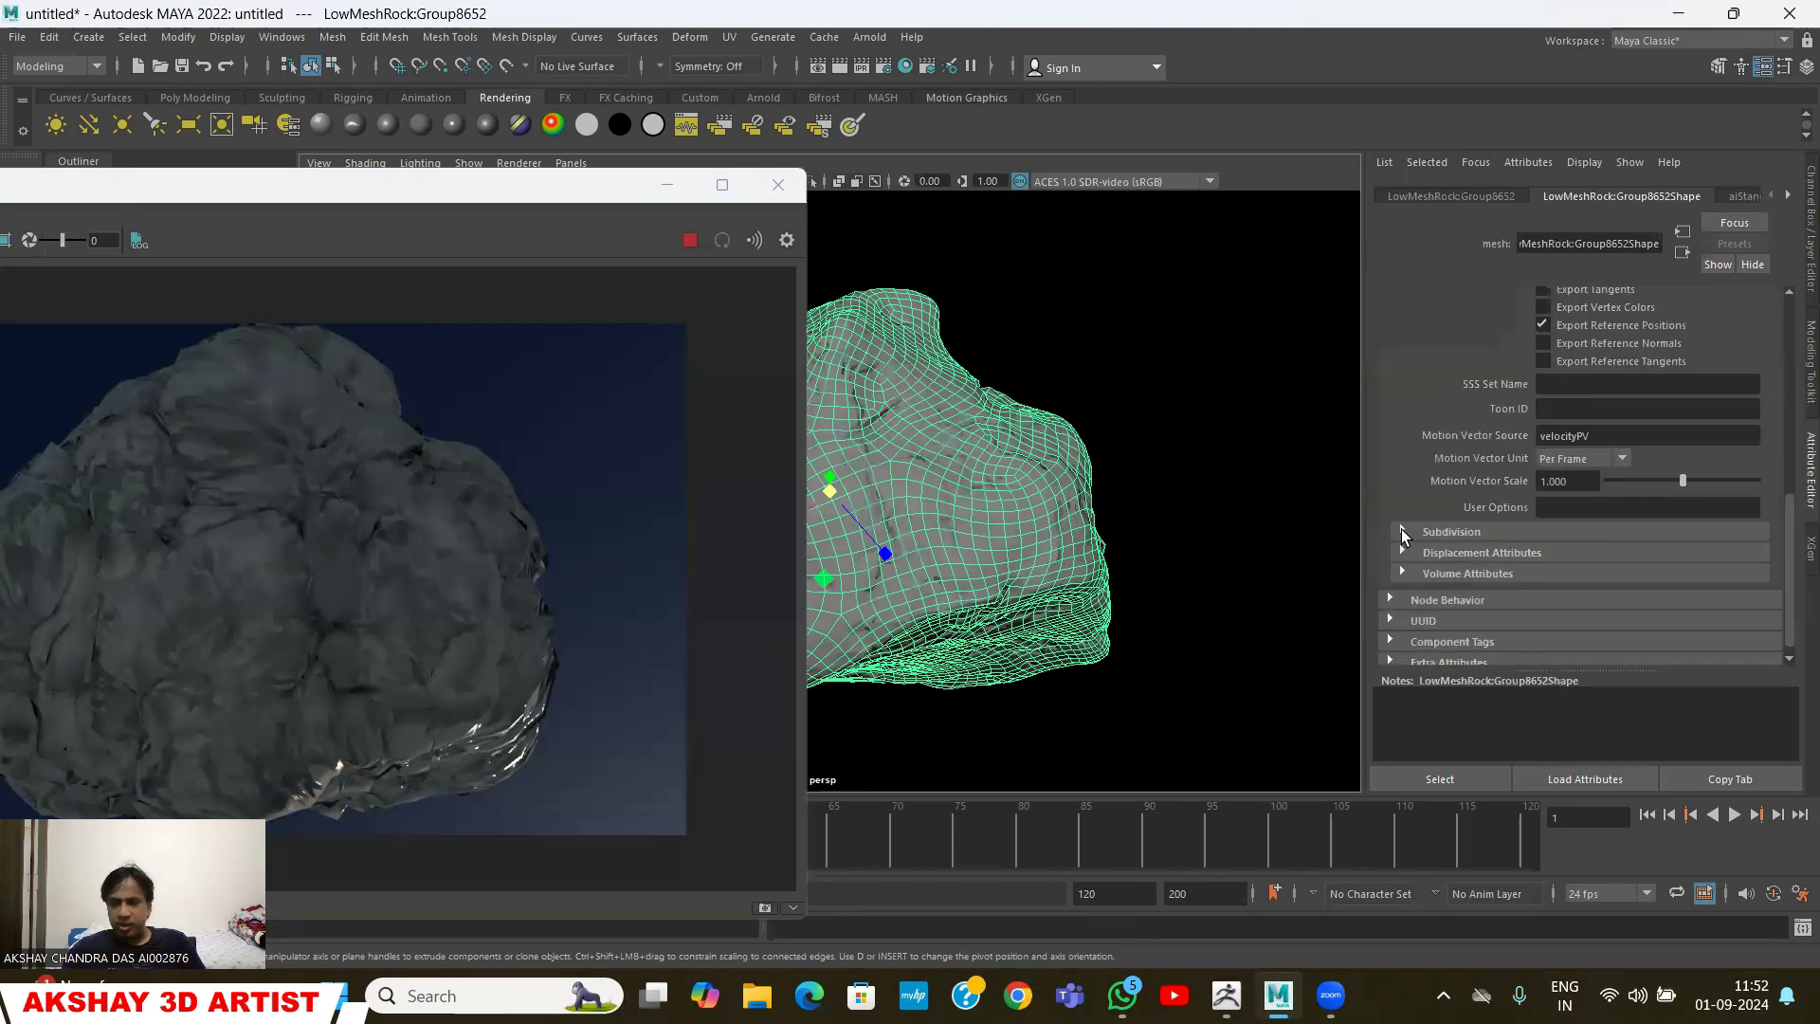
left_click(1401, 529)
left_click(1574, 556)
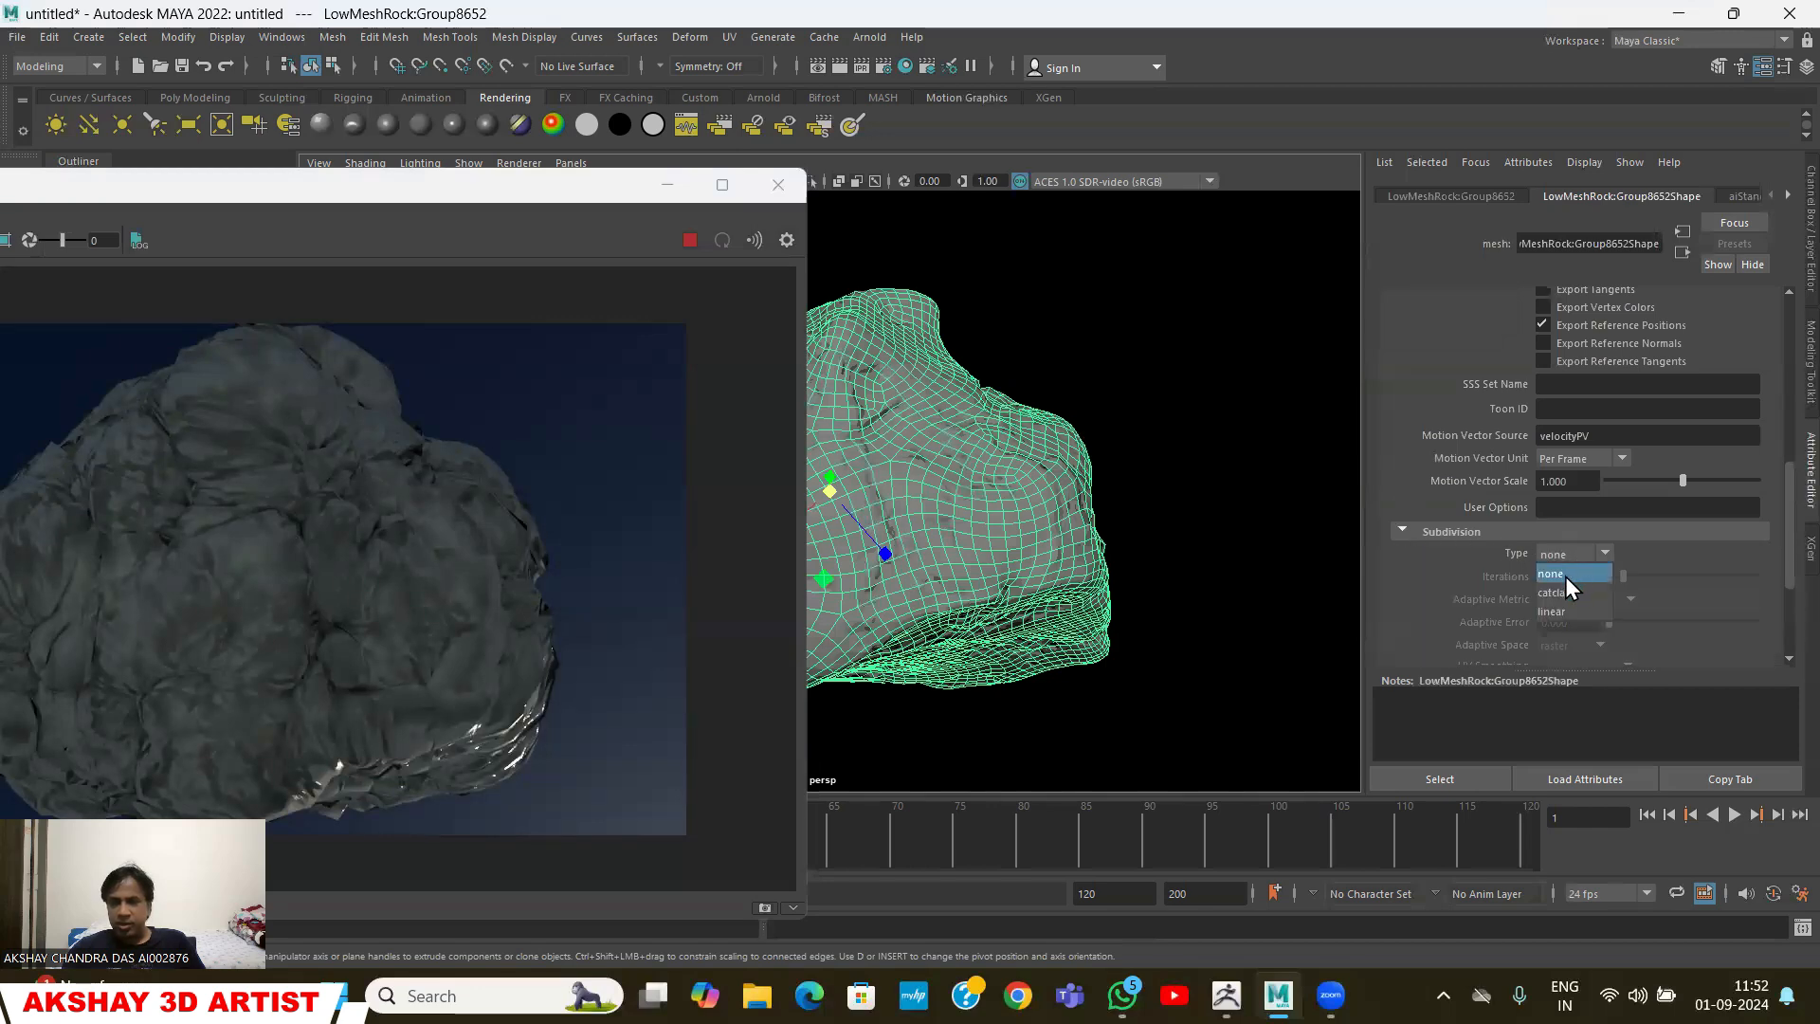
left_click(1564, 592)
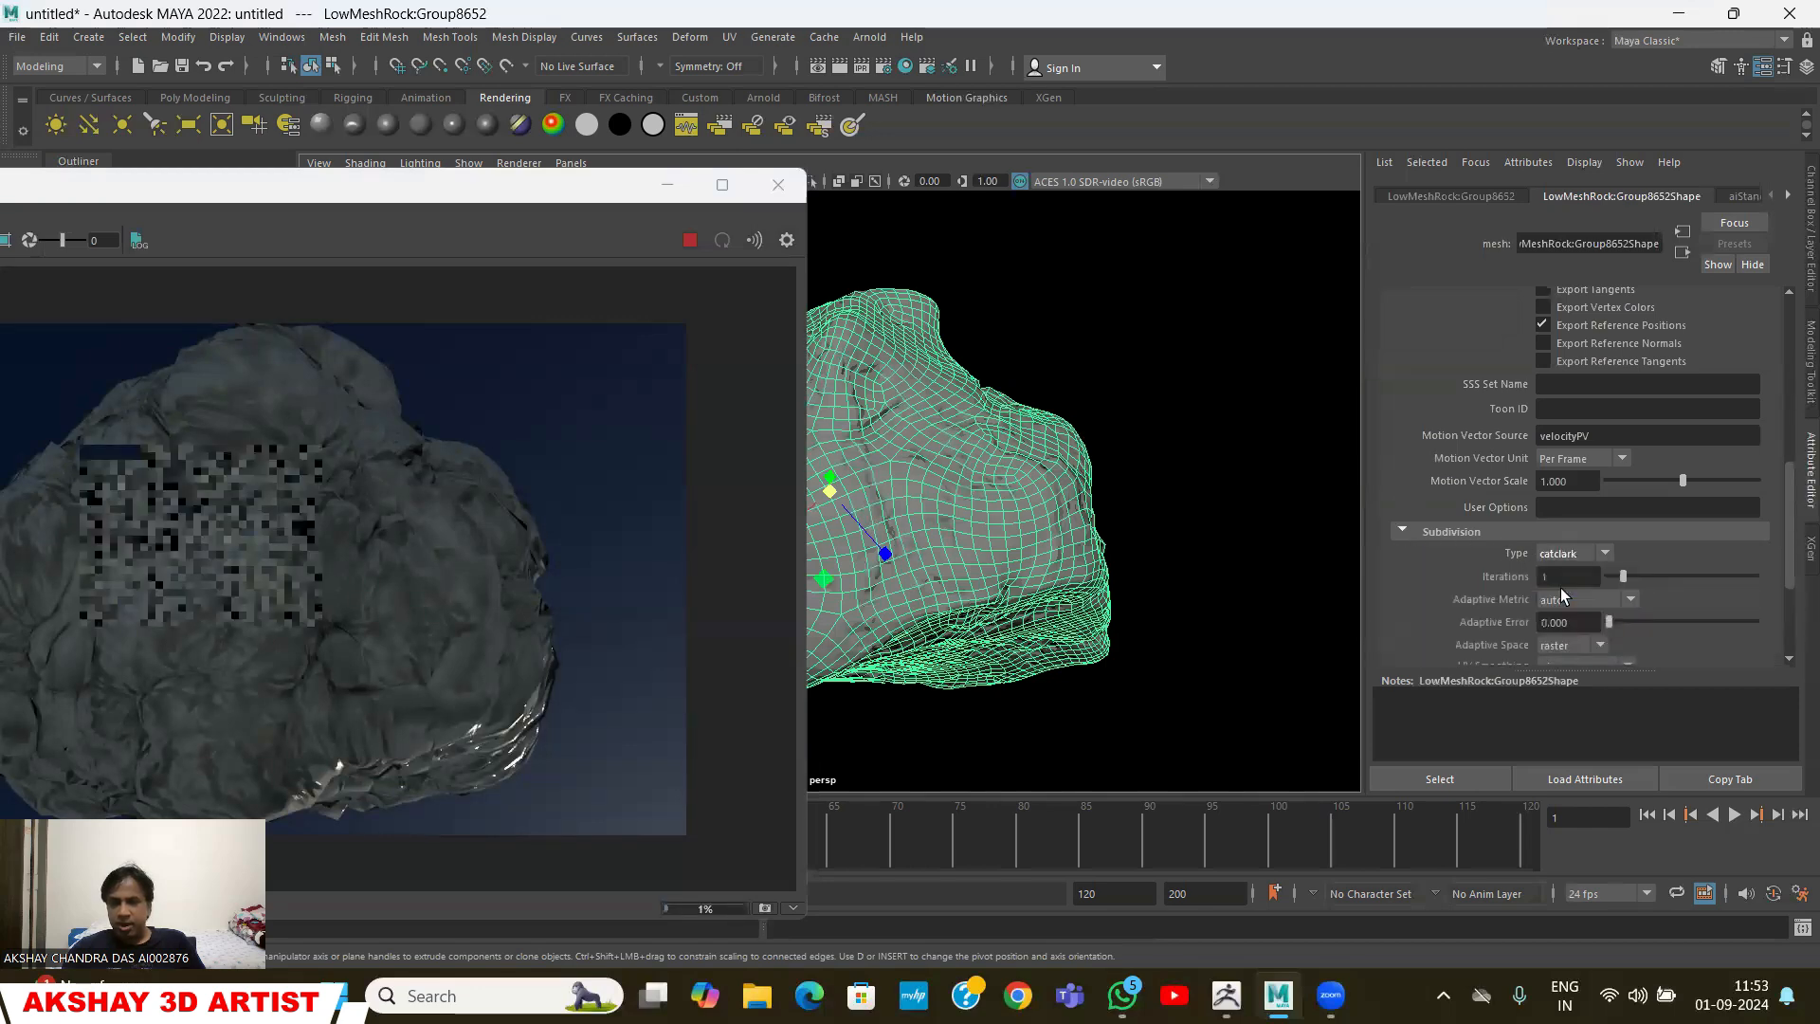
left_click(1557, 577)
type("3")
key("Return")
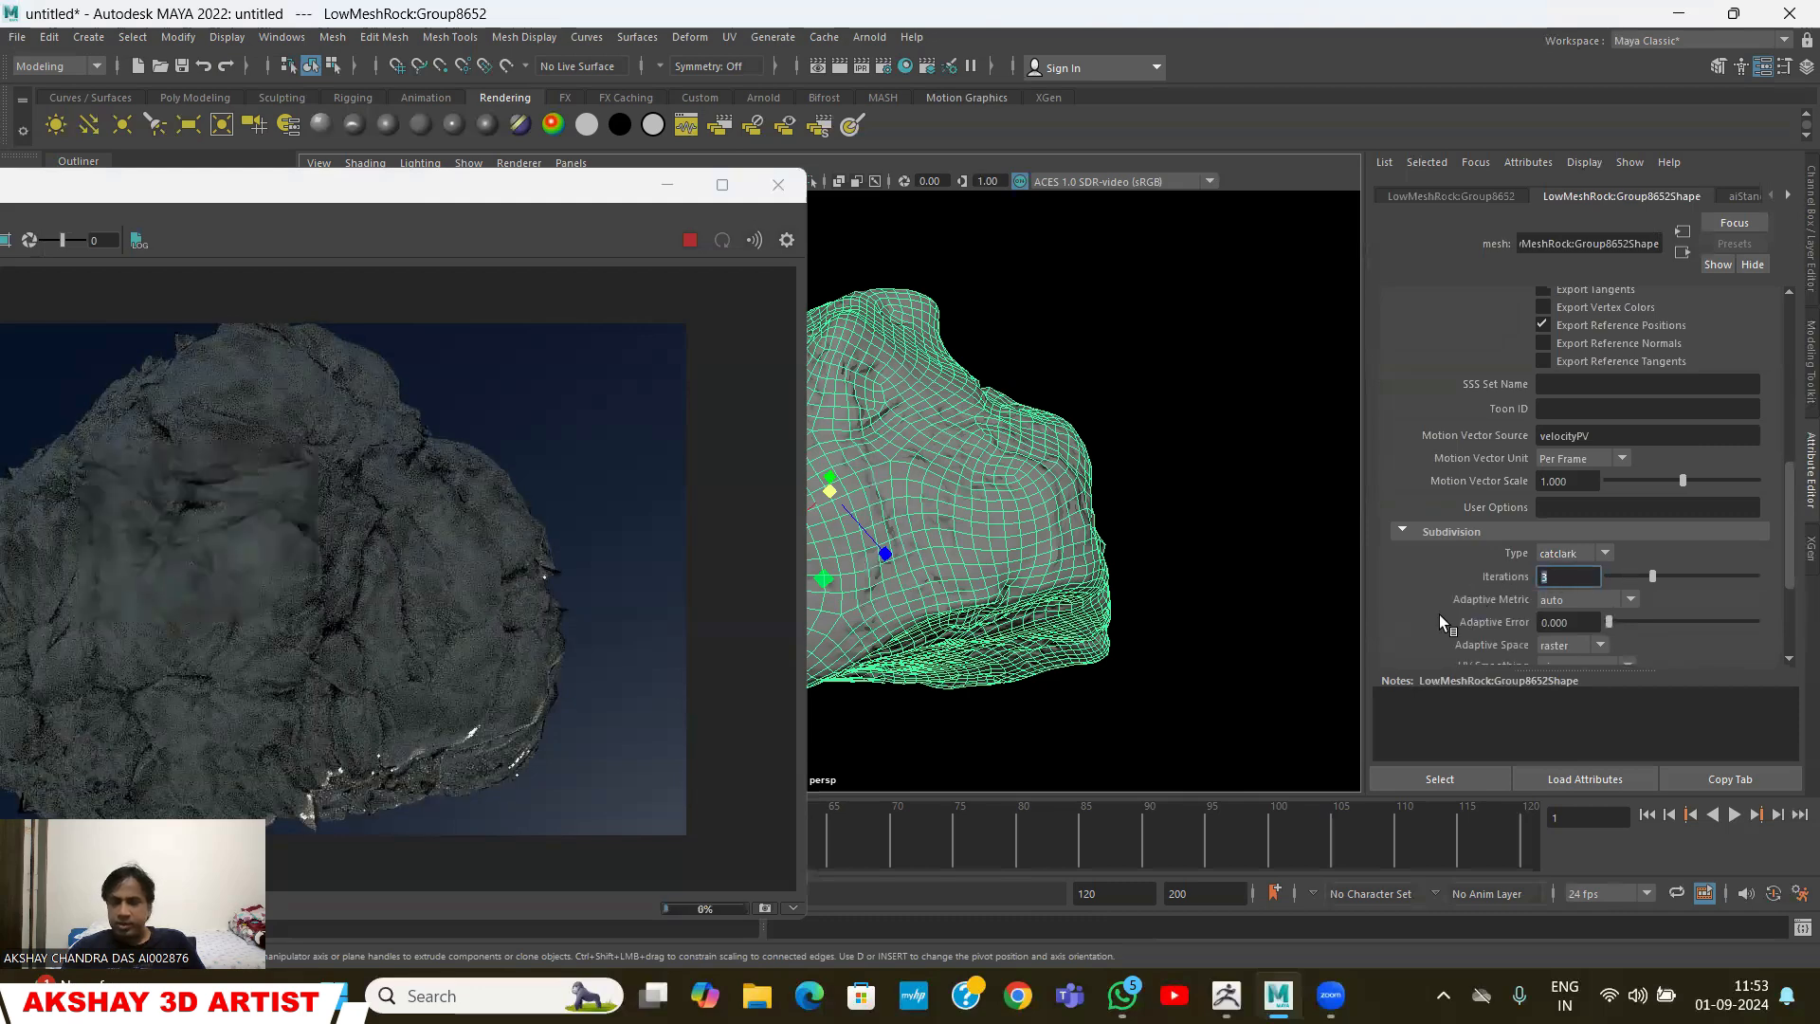
Set the rock shape's Arnold displacement height to 0.2, check the render, and reduce the height to 0.1
scroll(1438, 614, "down", 2)
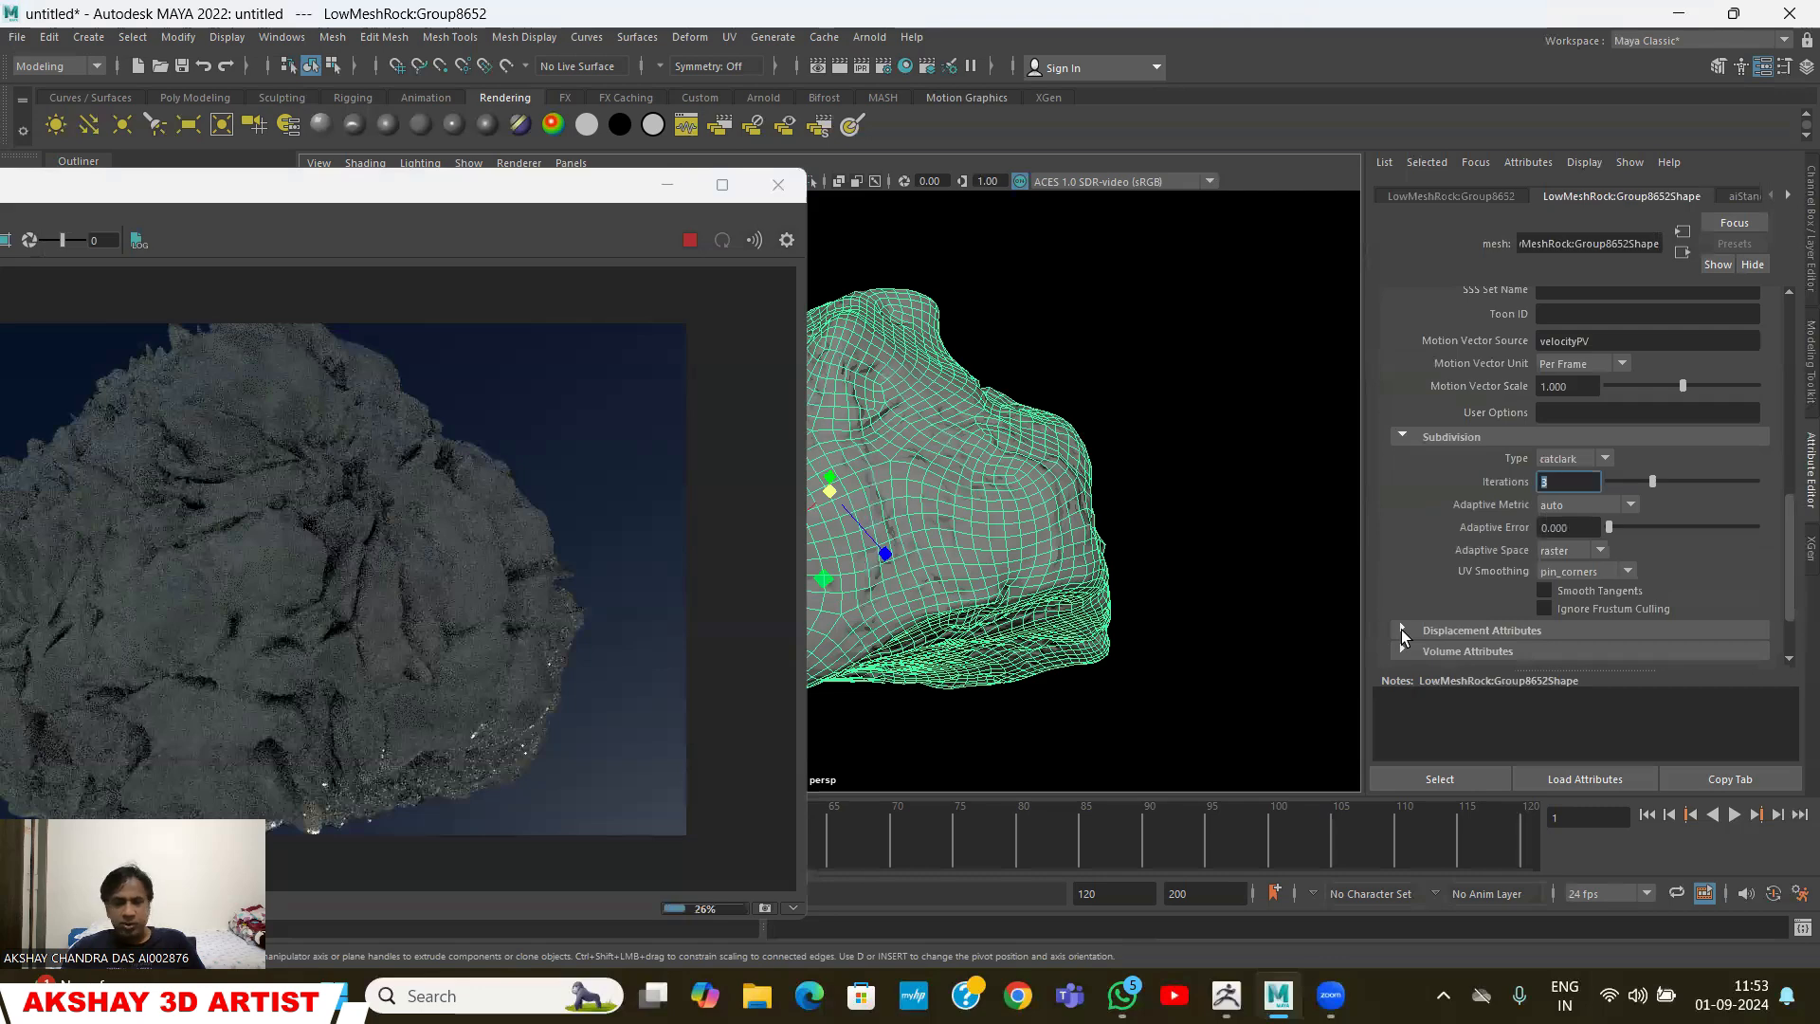
left_click(1403, 629)
scroll(1507, 493, "down", 4)
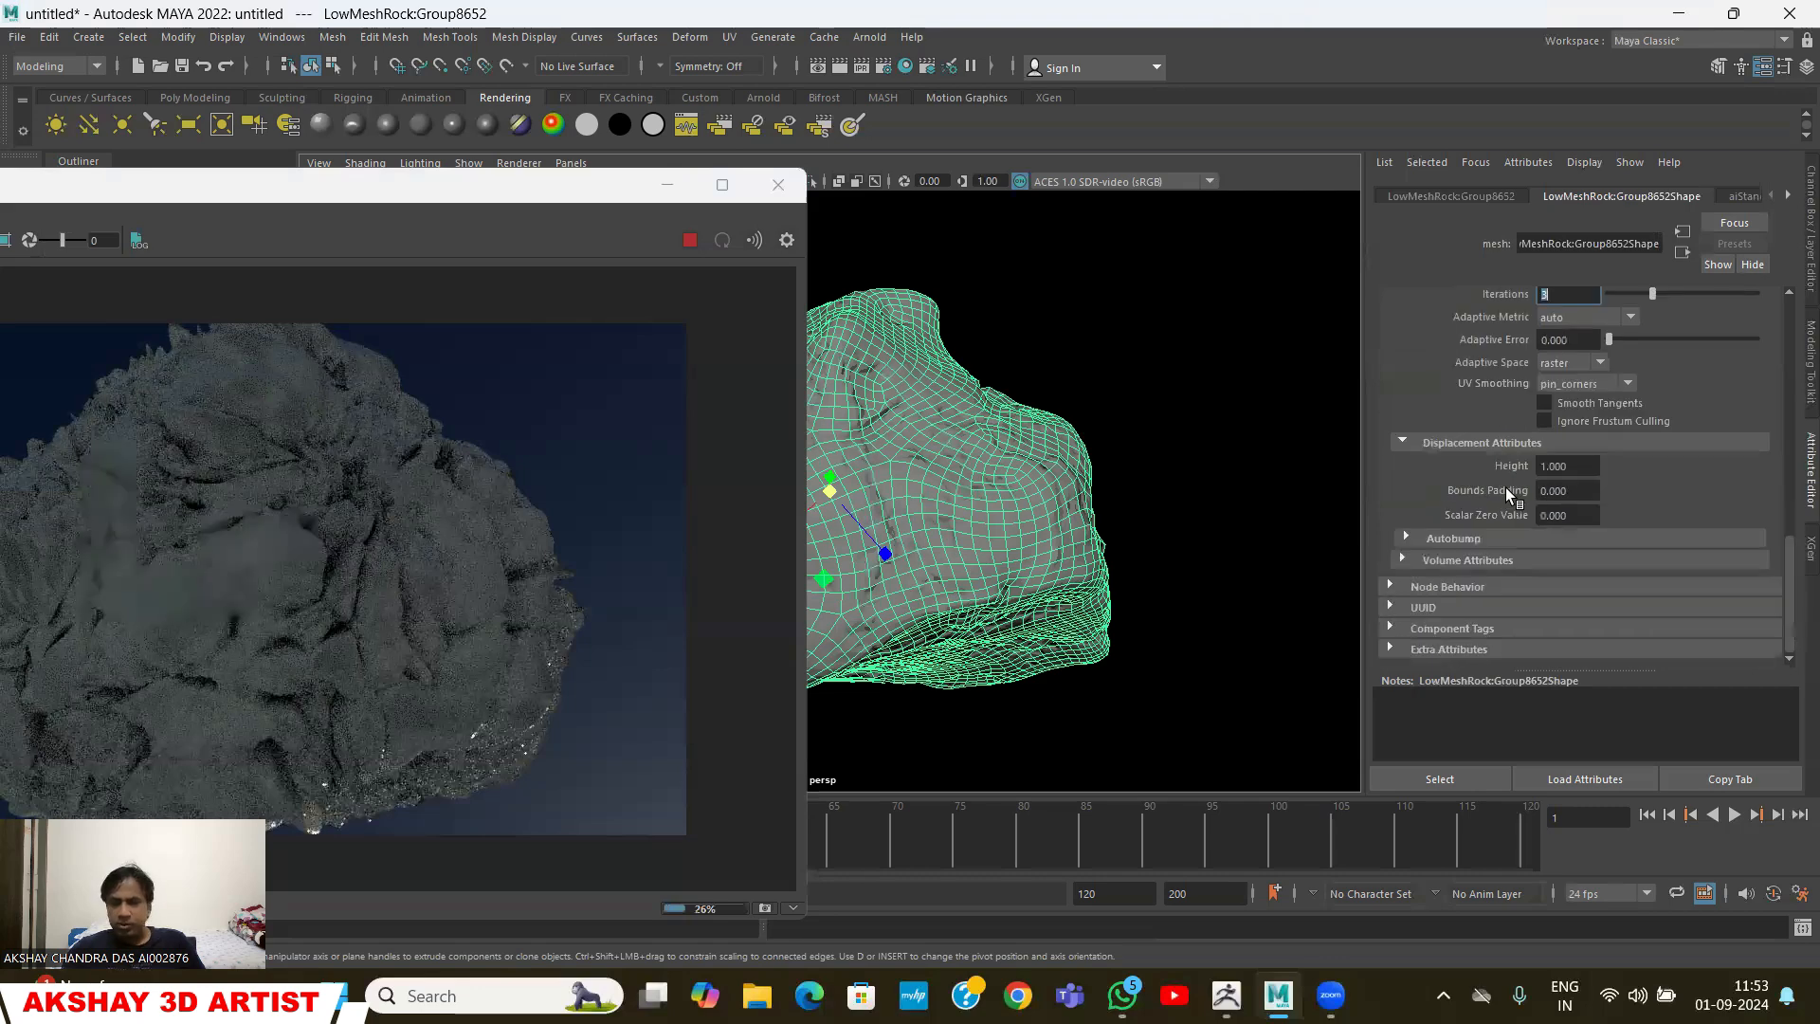
left_click(1518, 463)
key("BackSpace")
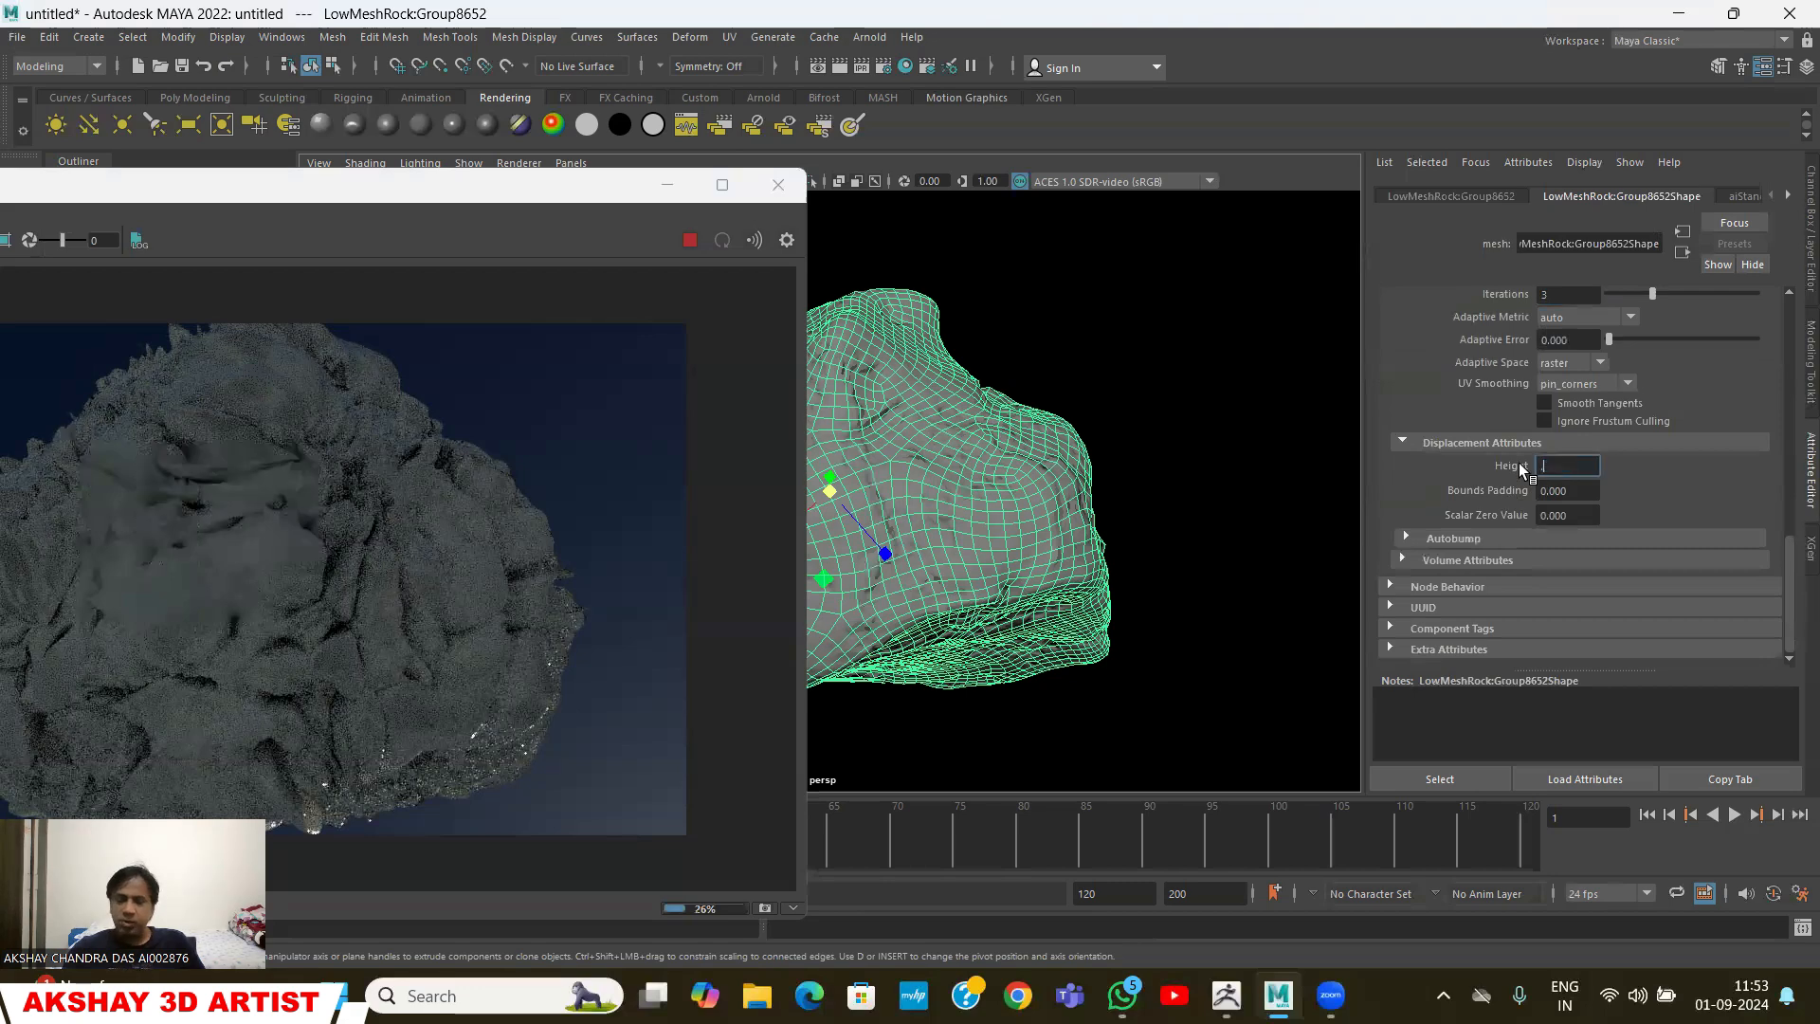
type(".2")
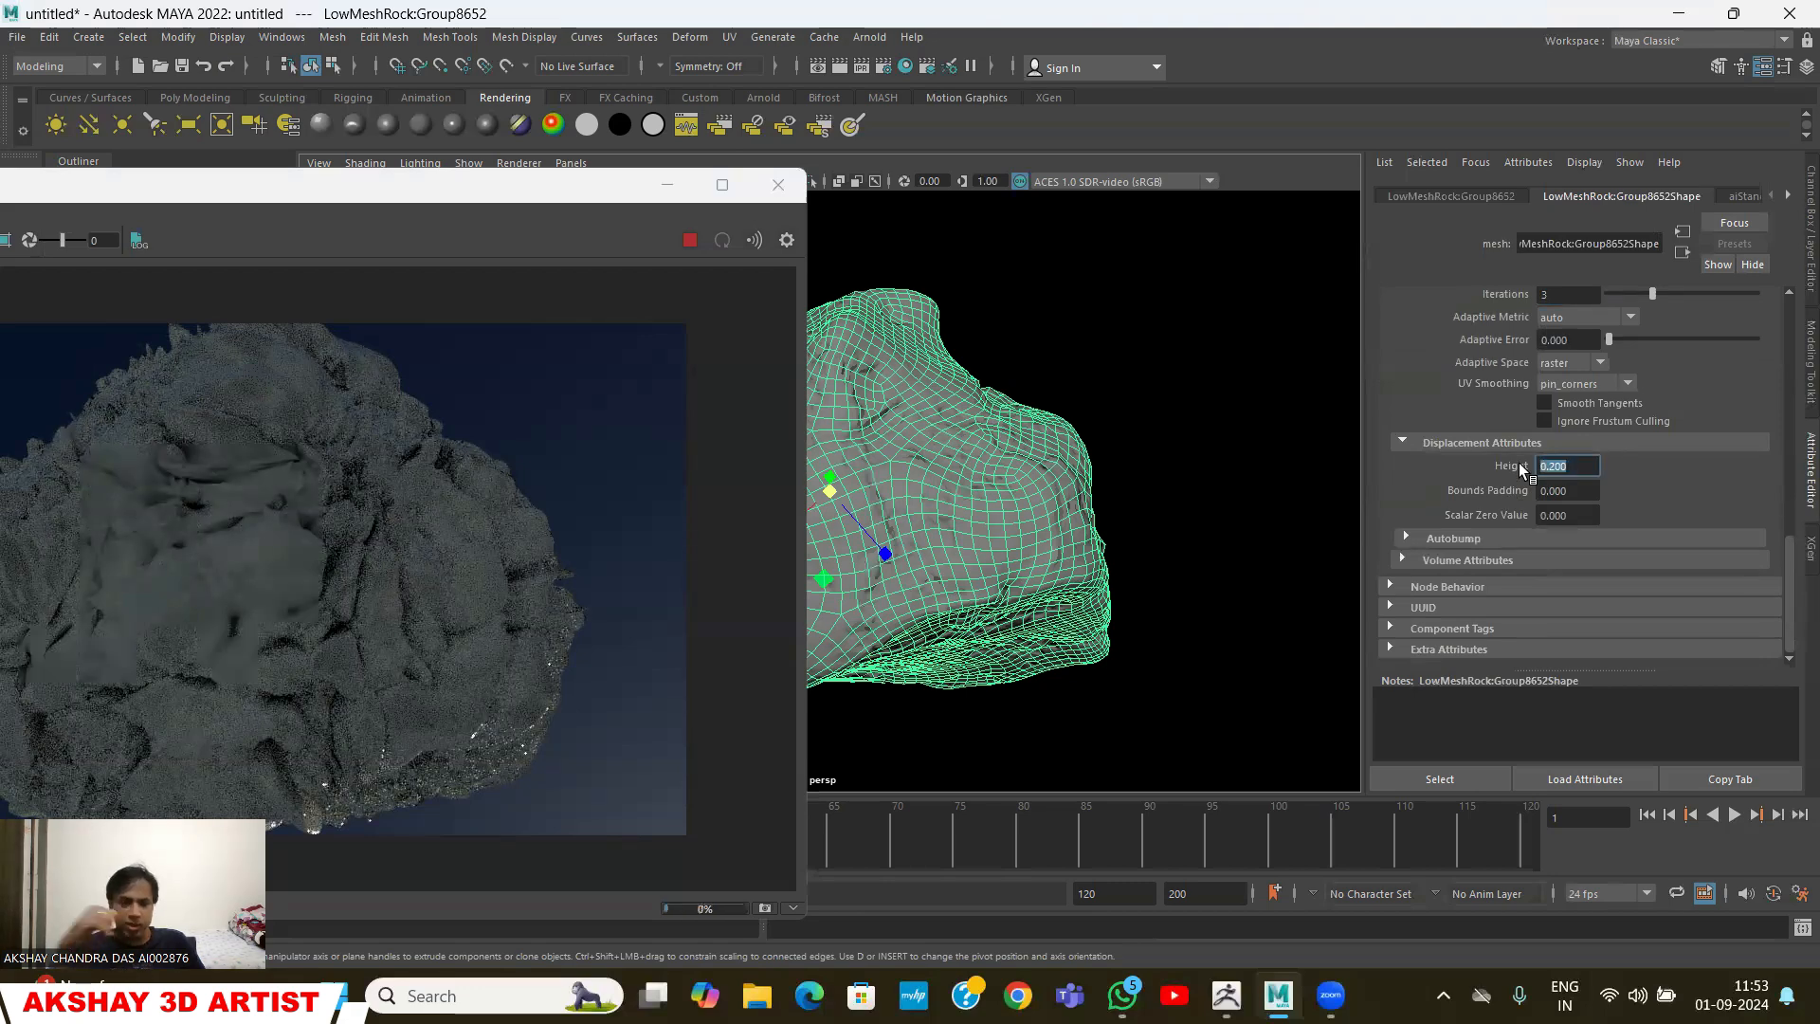
key("Return")
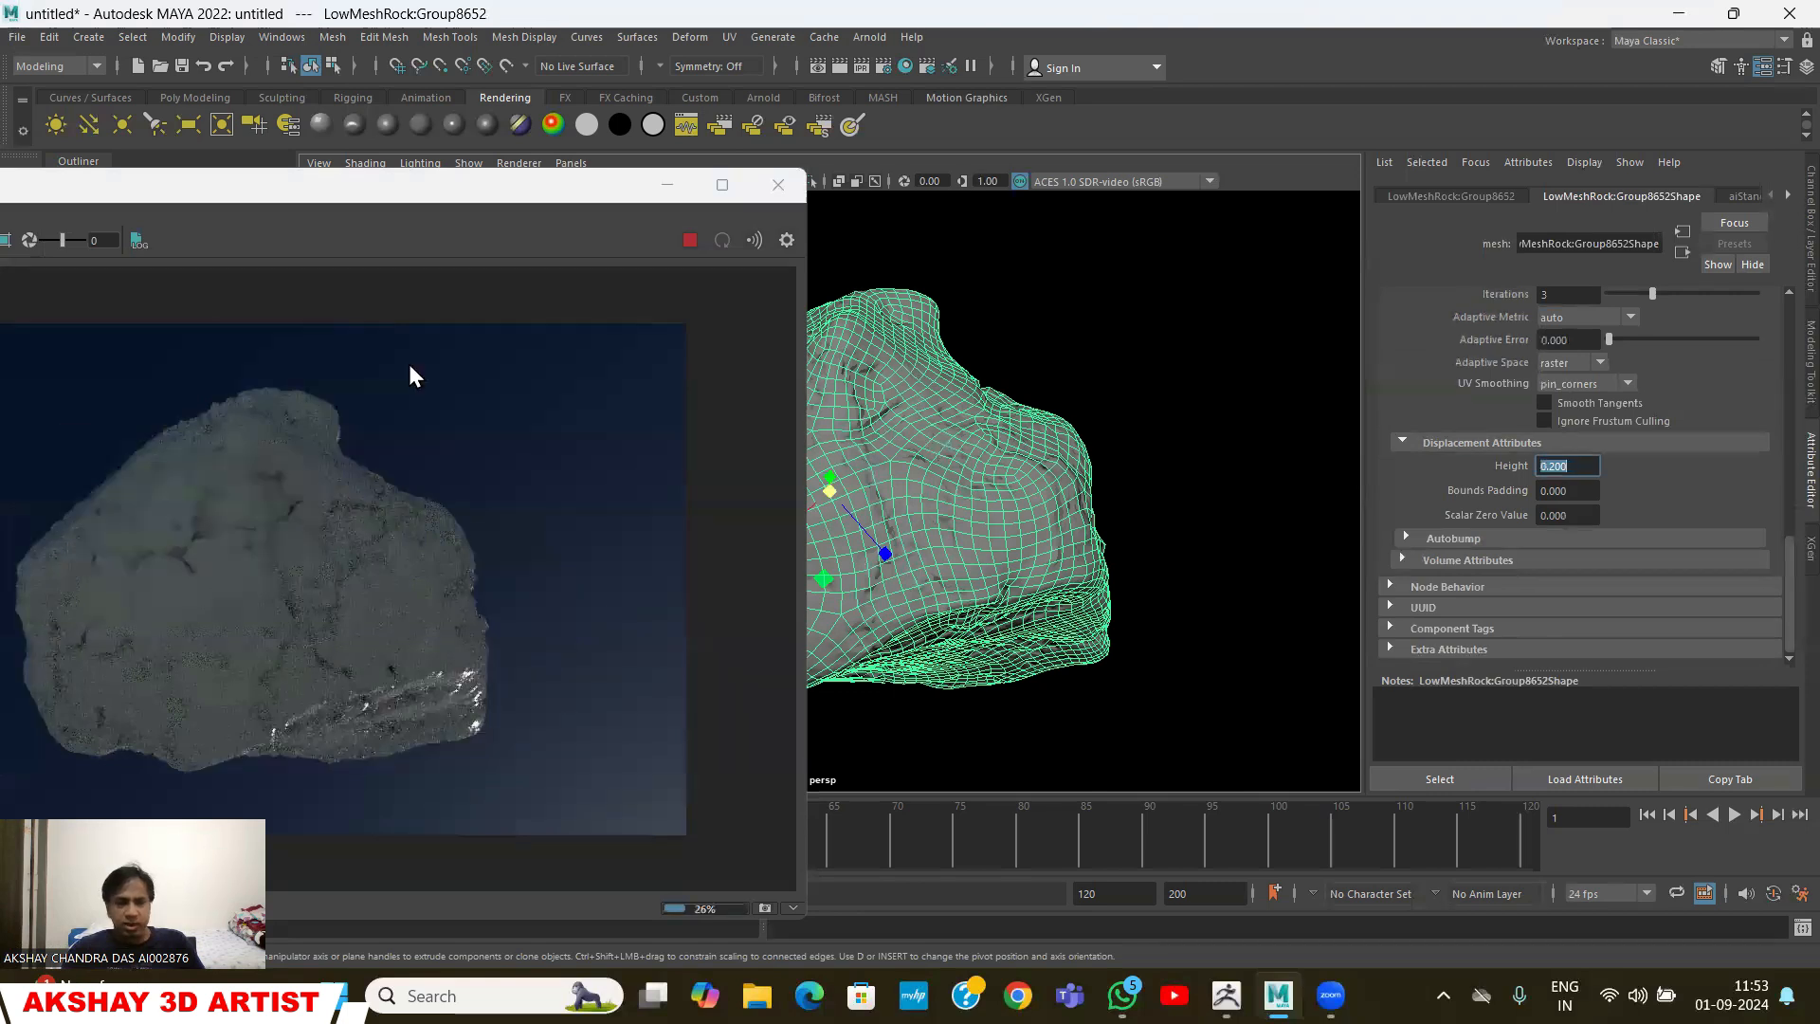
type(".1")
key("Return")
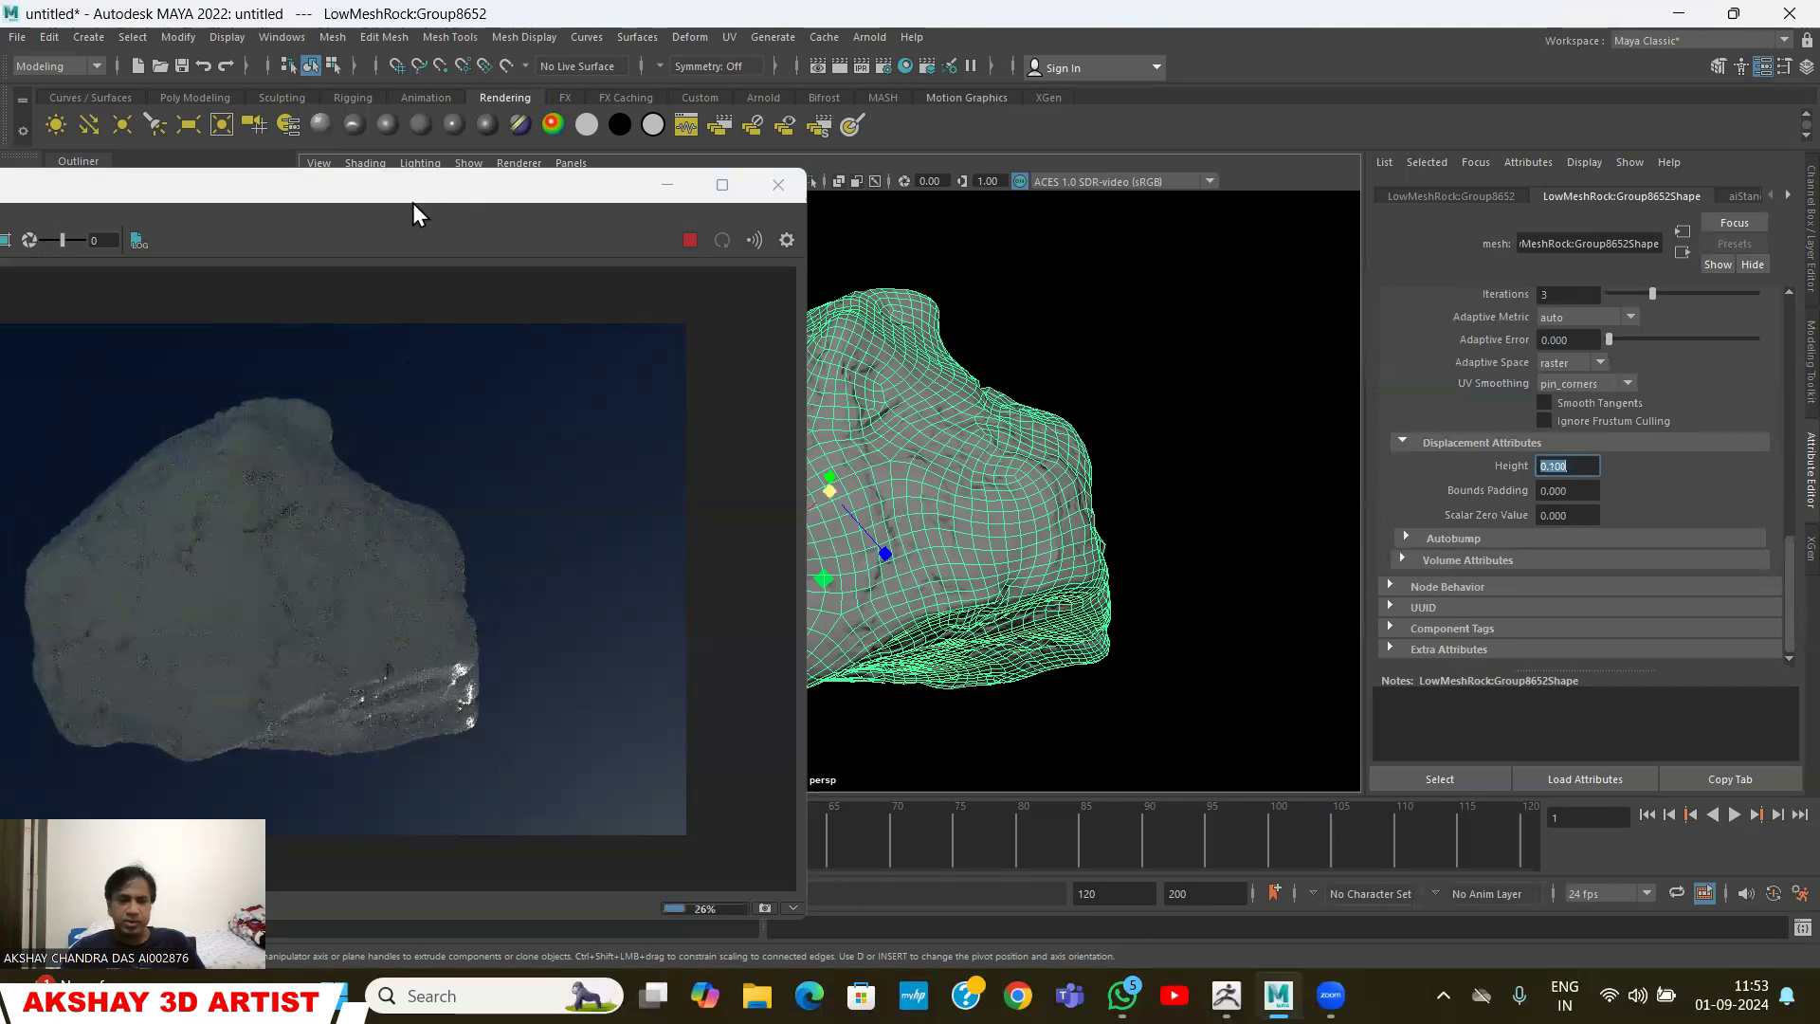
Move the render window slightly aside, select the skydome light and set its samples to 3
left_click(401, 287)
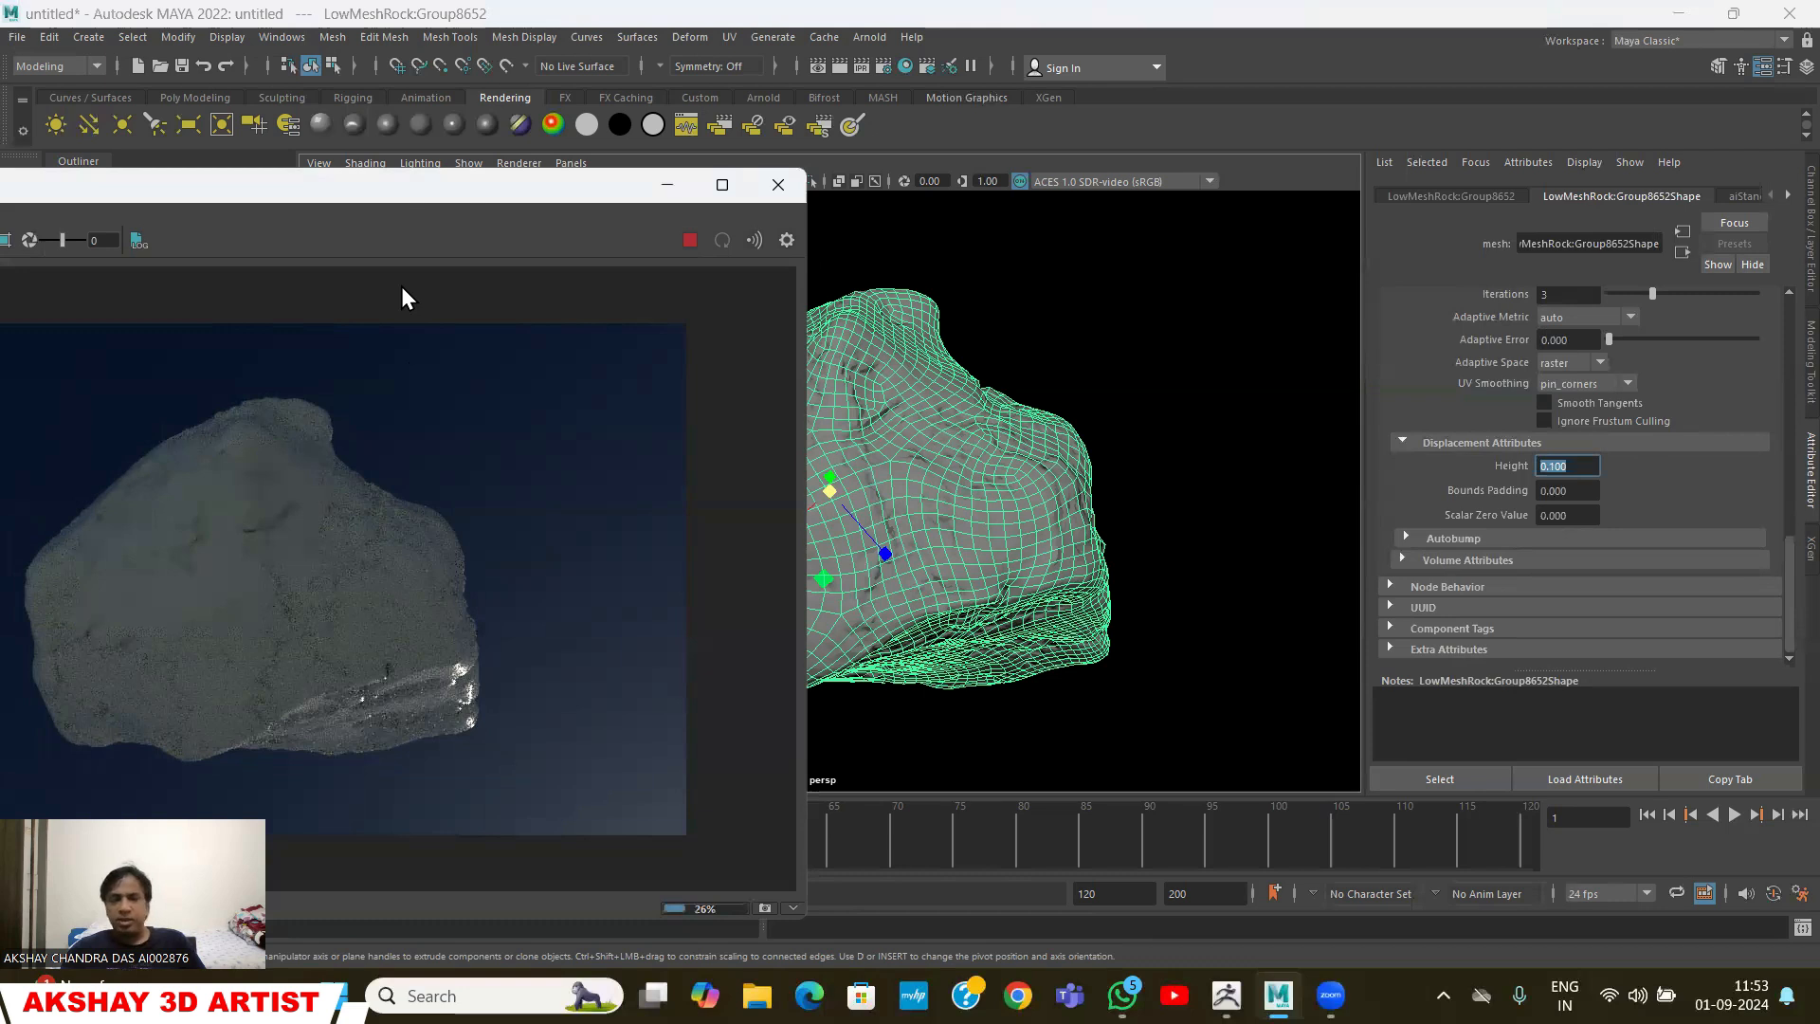
left_click_drag(412, 203, 388, 195)
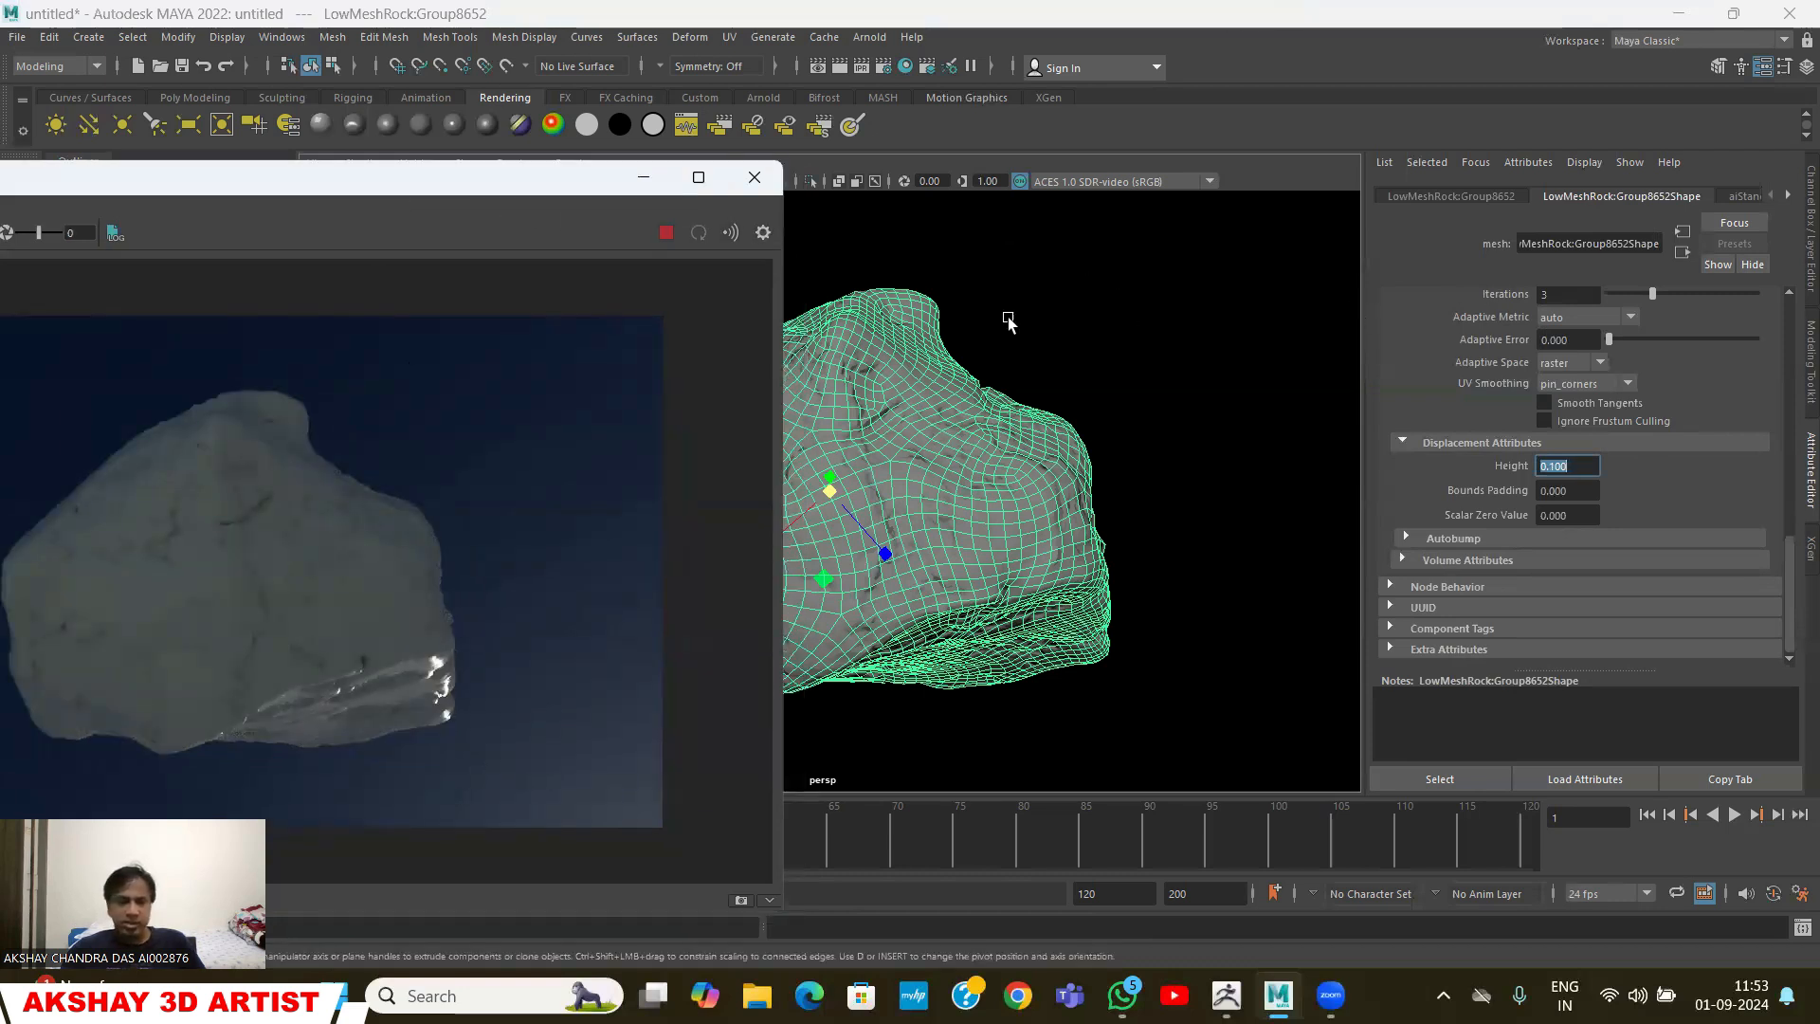
left_click(1138, 310)
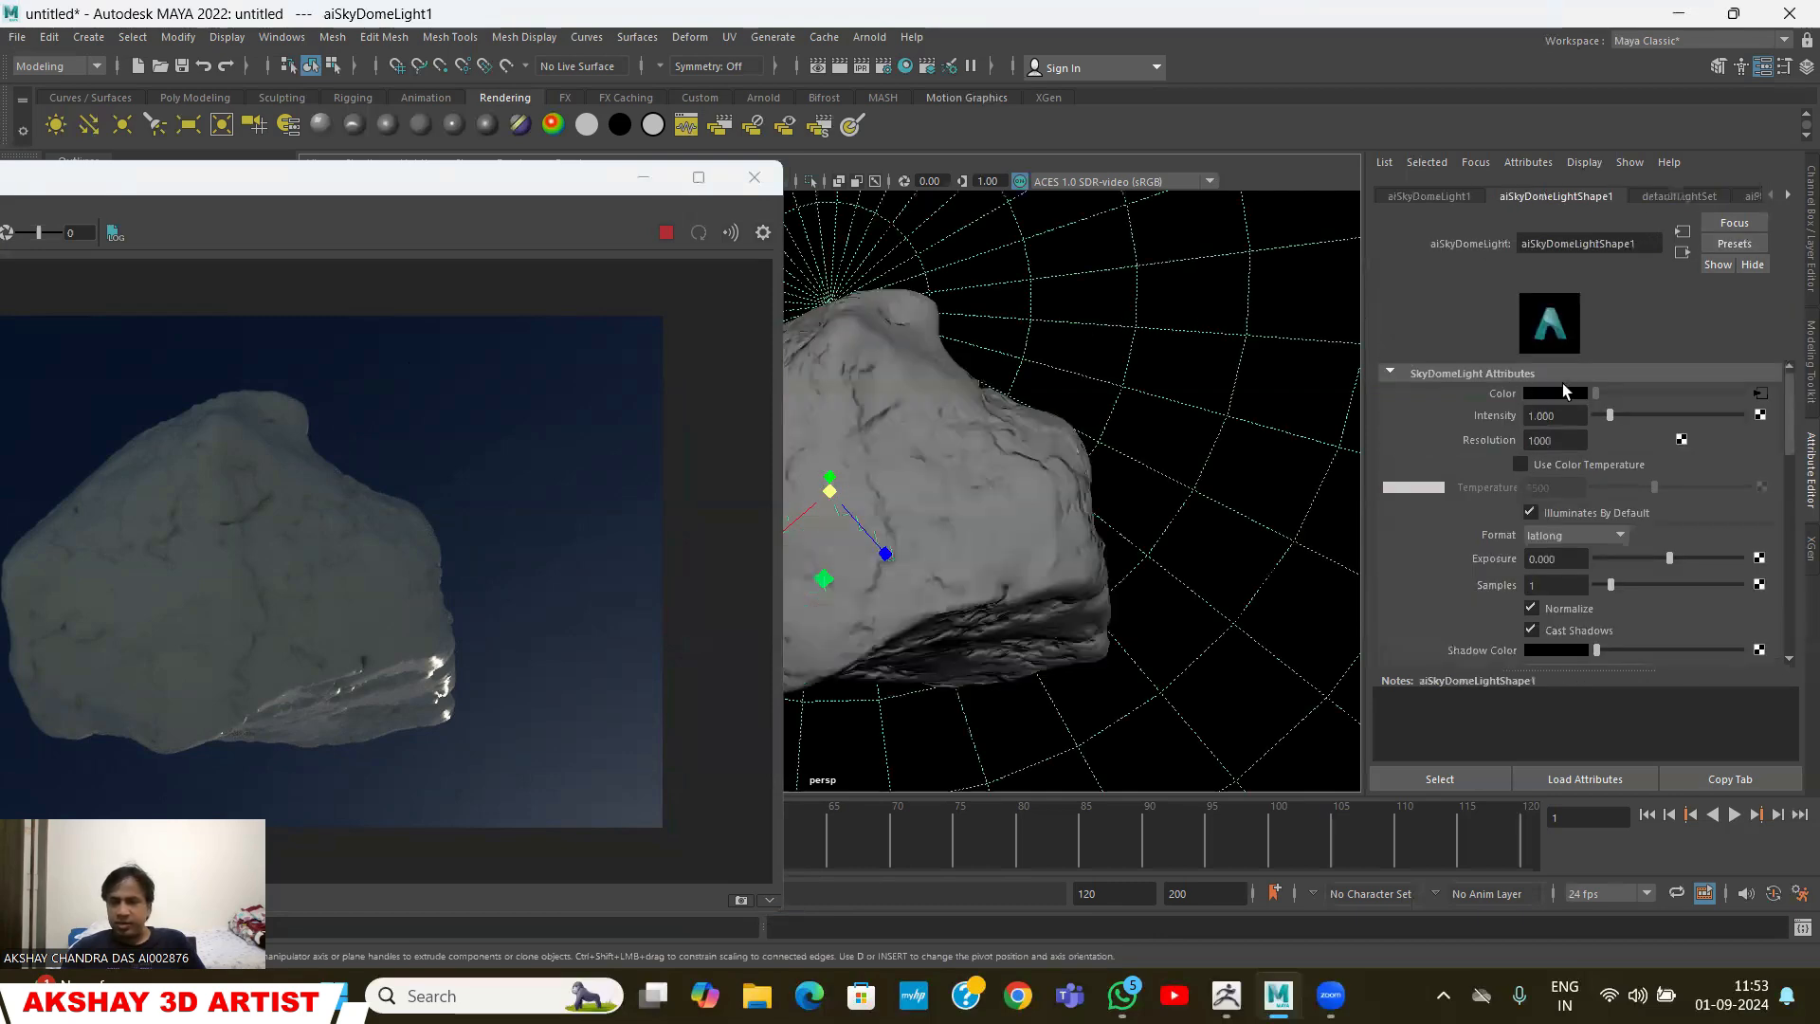
left_click(1554, 585)
type("3")
key("Return")
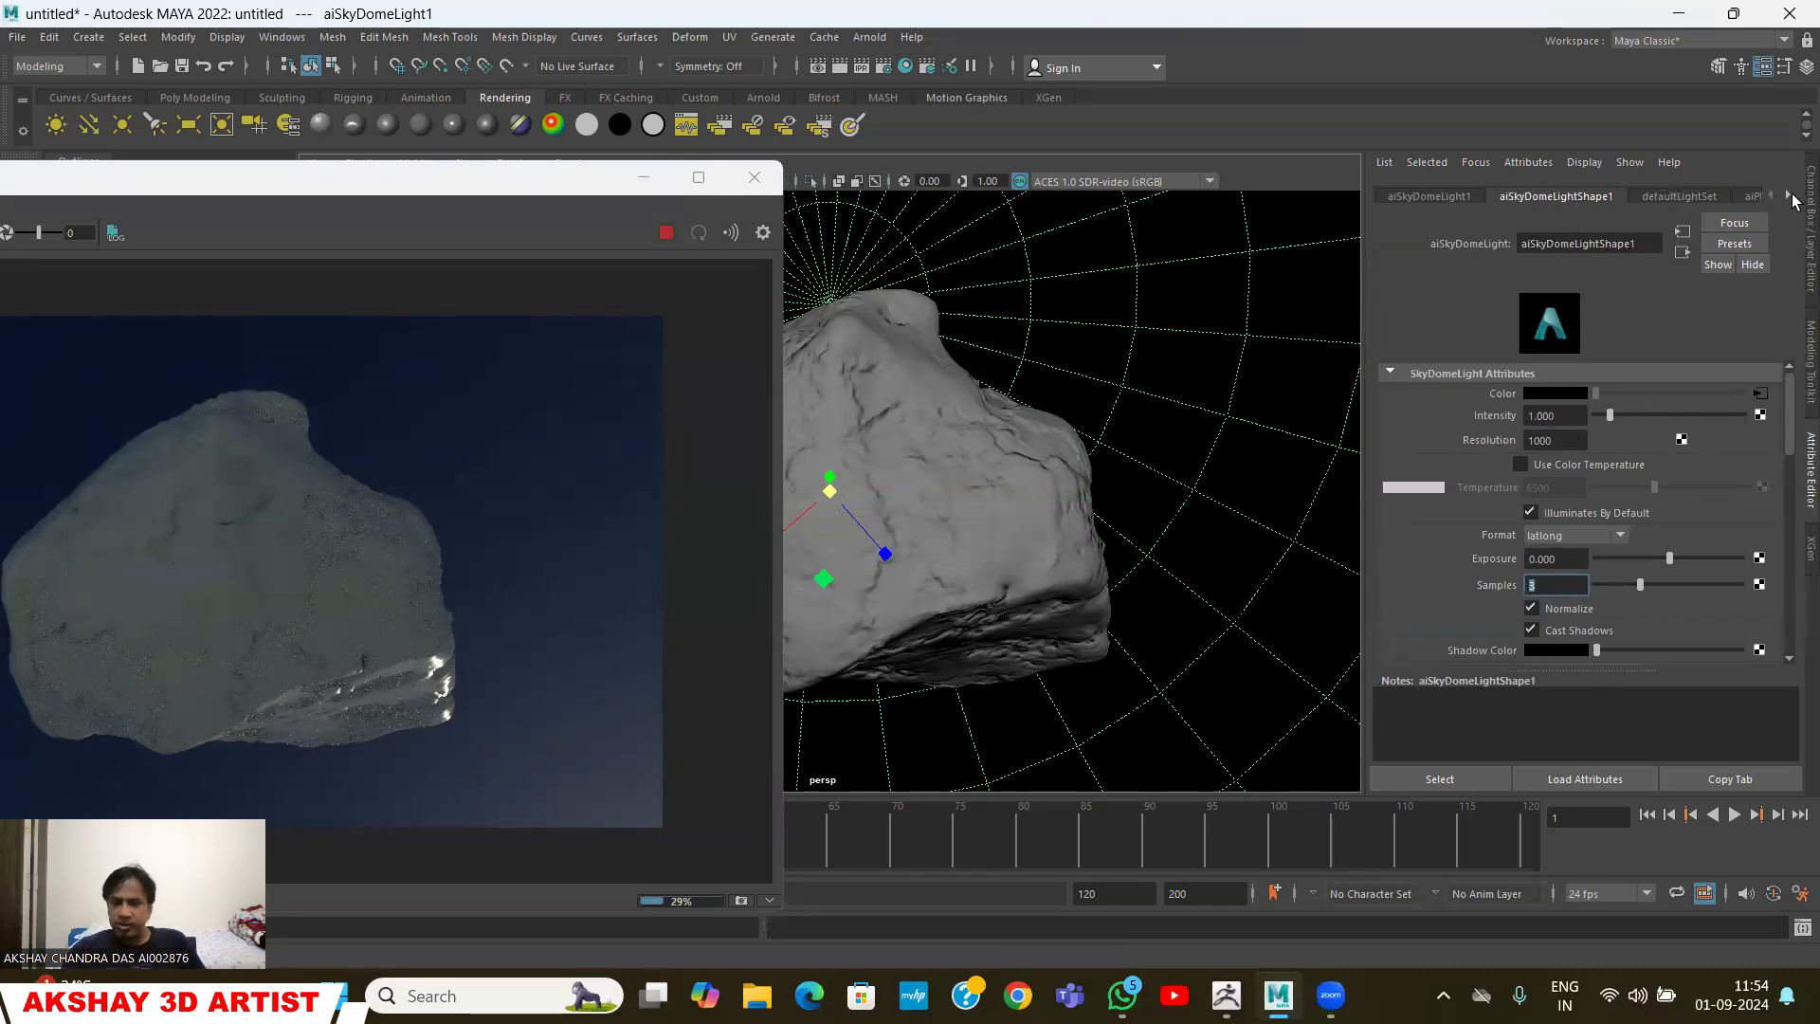
Open the skydome light's aiPhysicalSky1 node and raise the sun elevation to about 87
left_click(1754, 197)
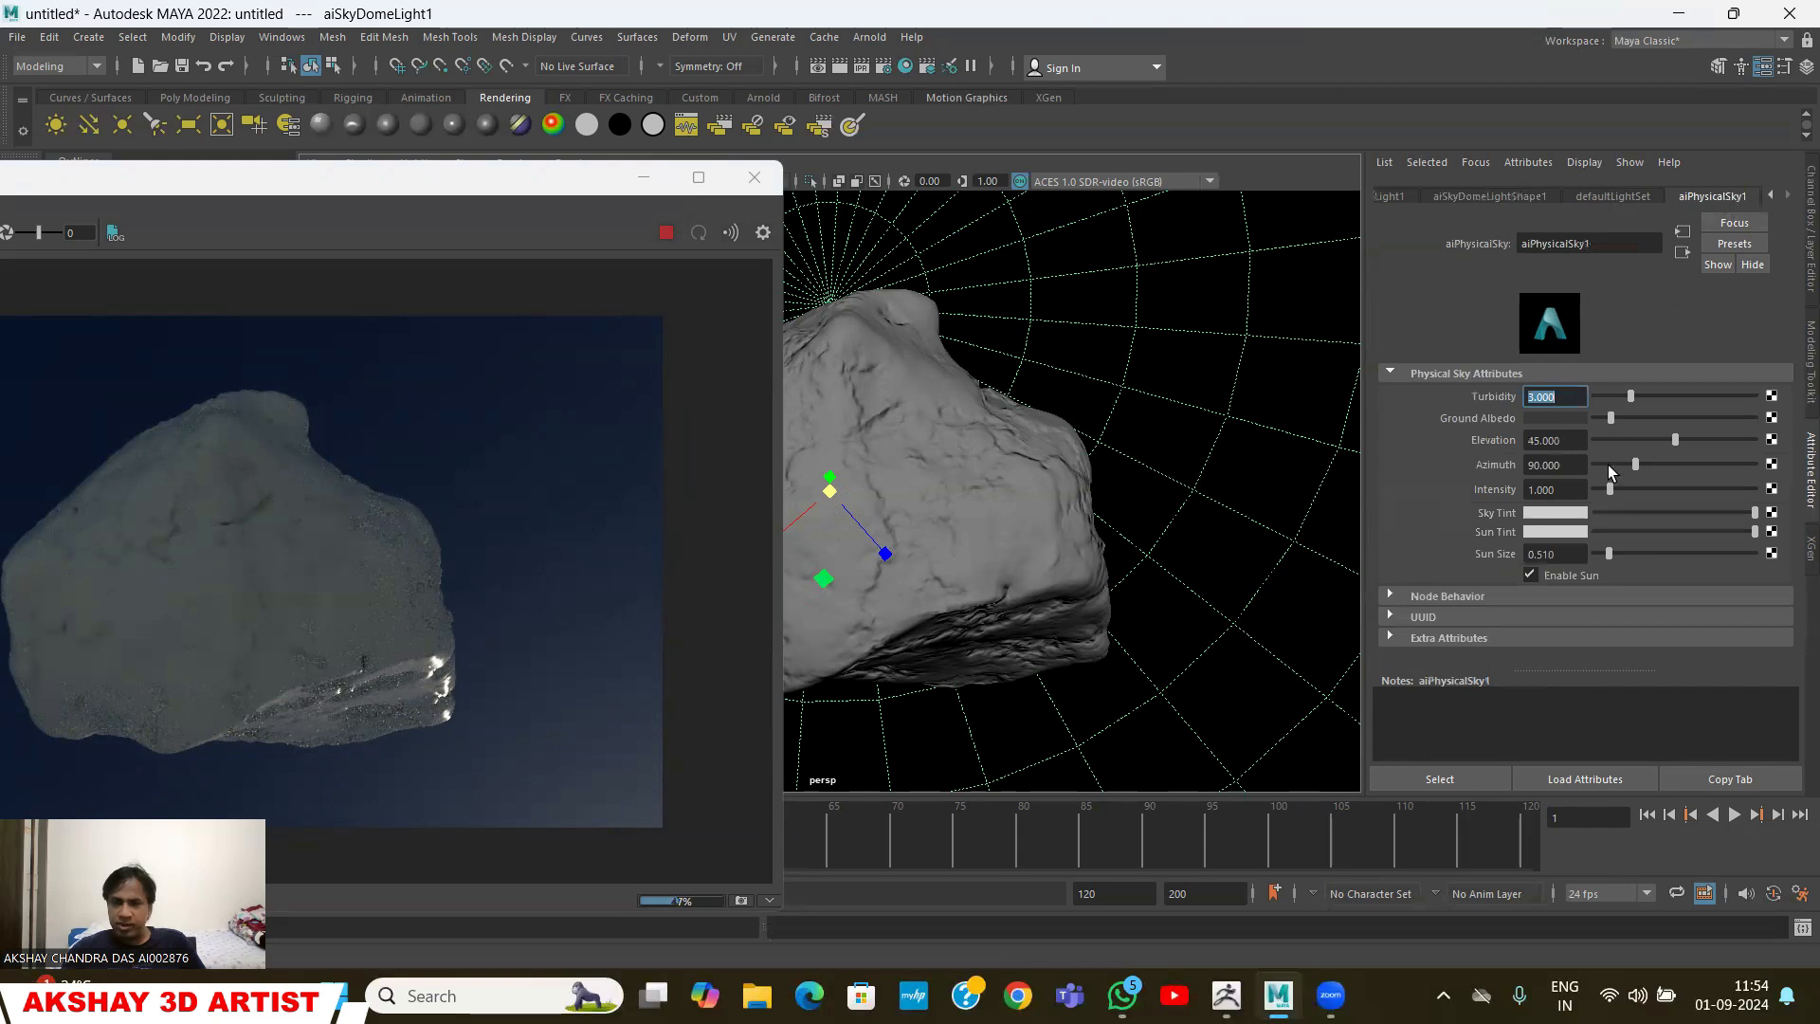
left_click_drag(1676, 439, 1733, 442)
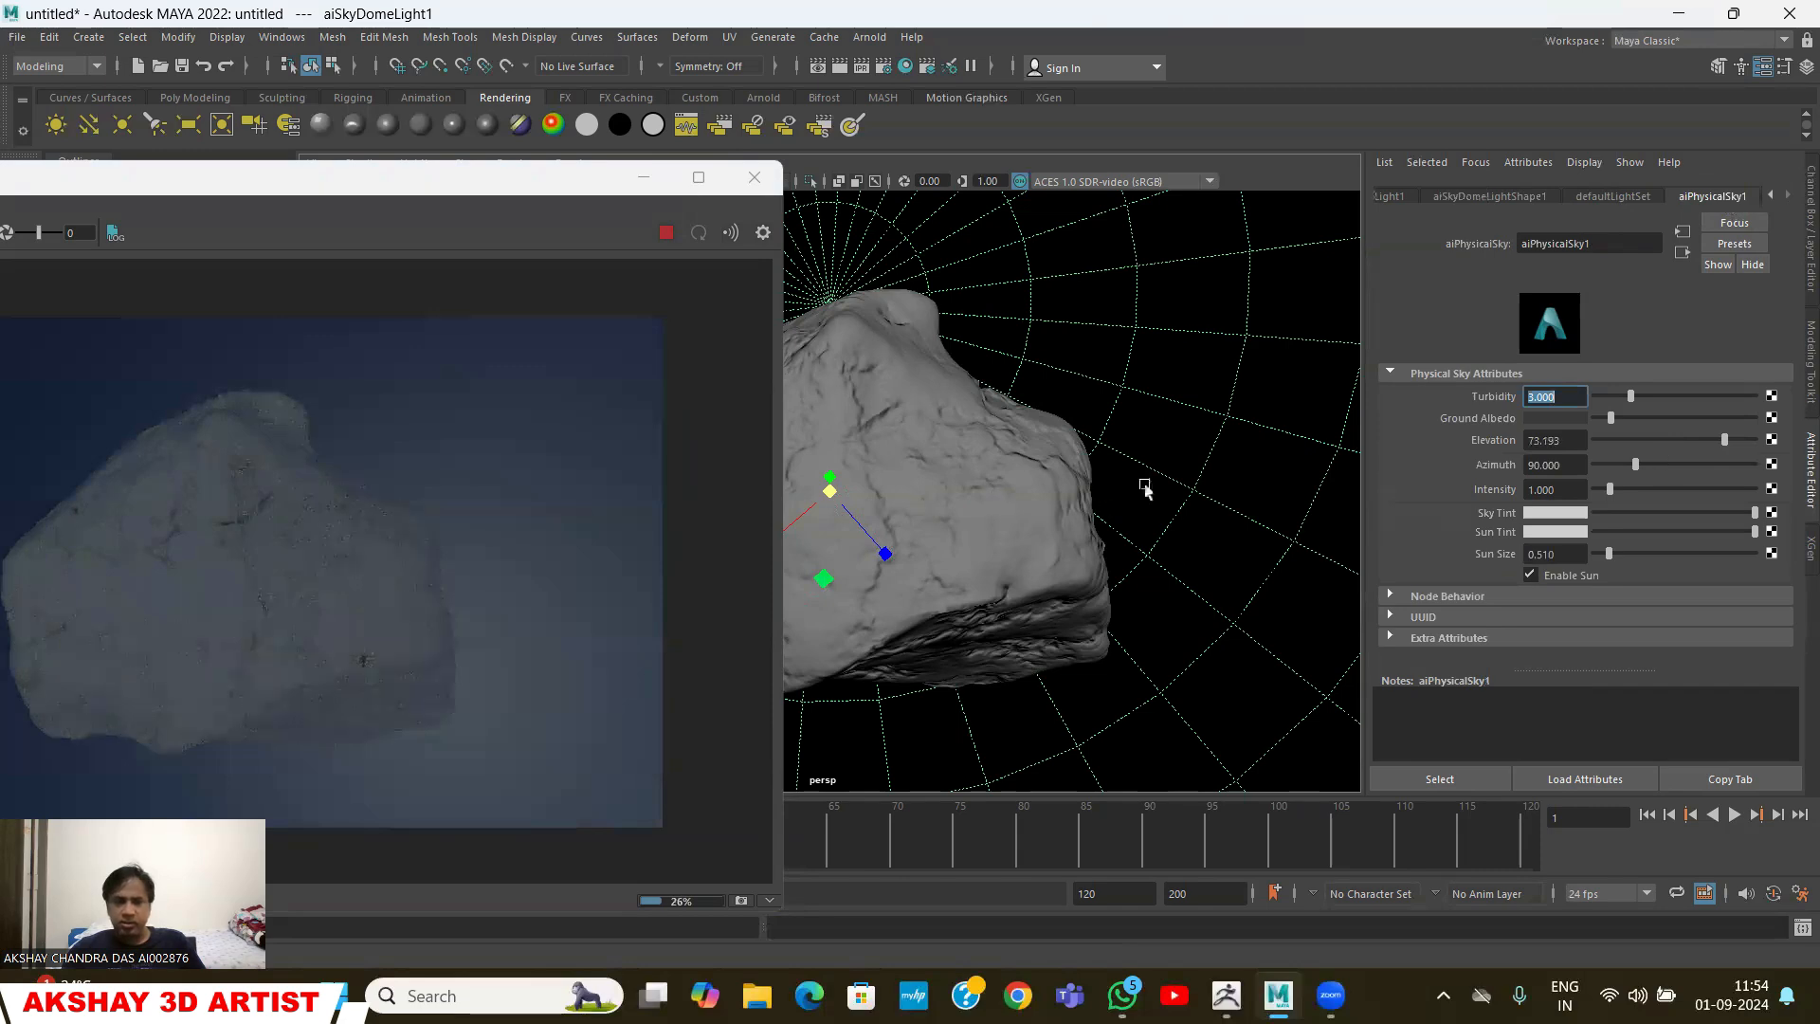
scroll(1146, 483, "down", 5)
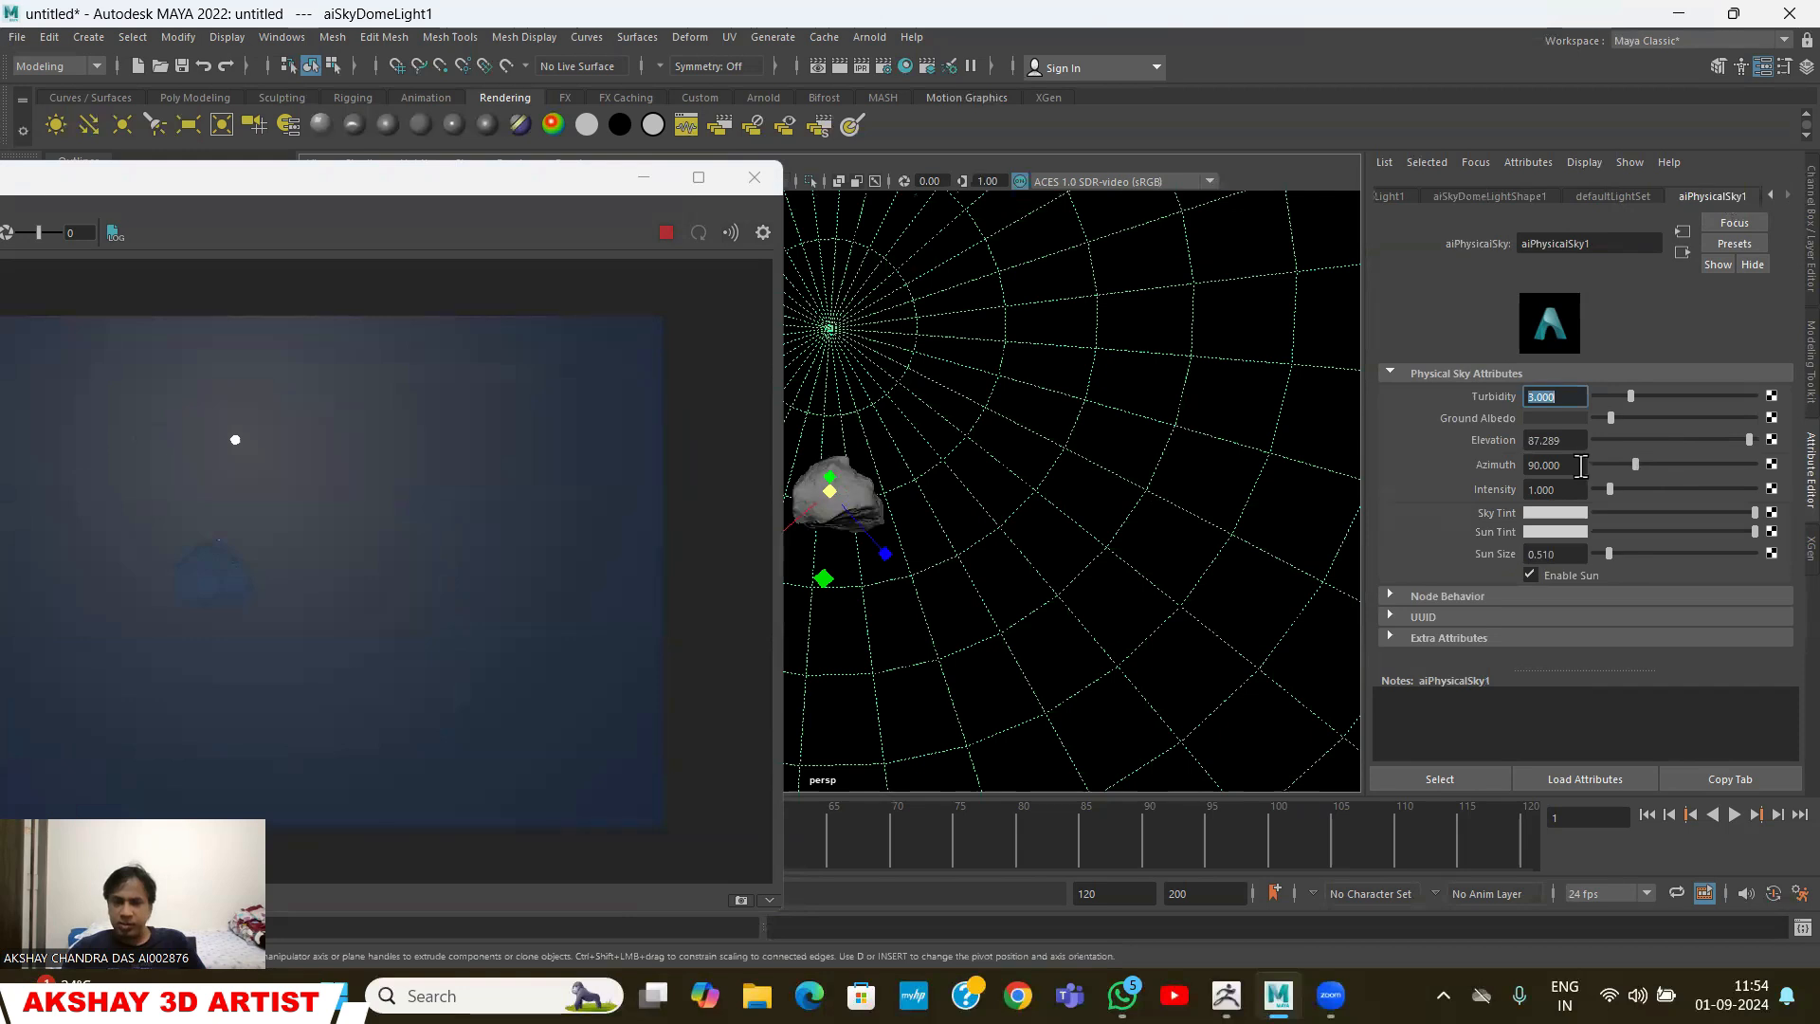
Try a sun elevation of 0 on aiPhysicalSky1, raise it to about 34, and set the azimuth to 0
key("Tab")
type("0")
key("Return")
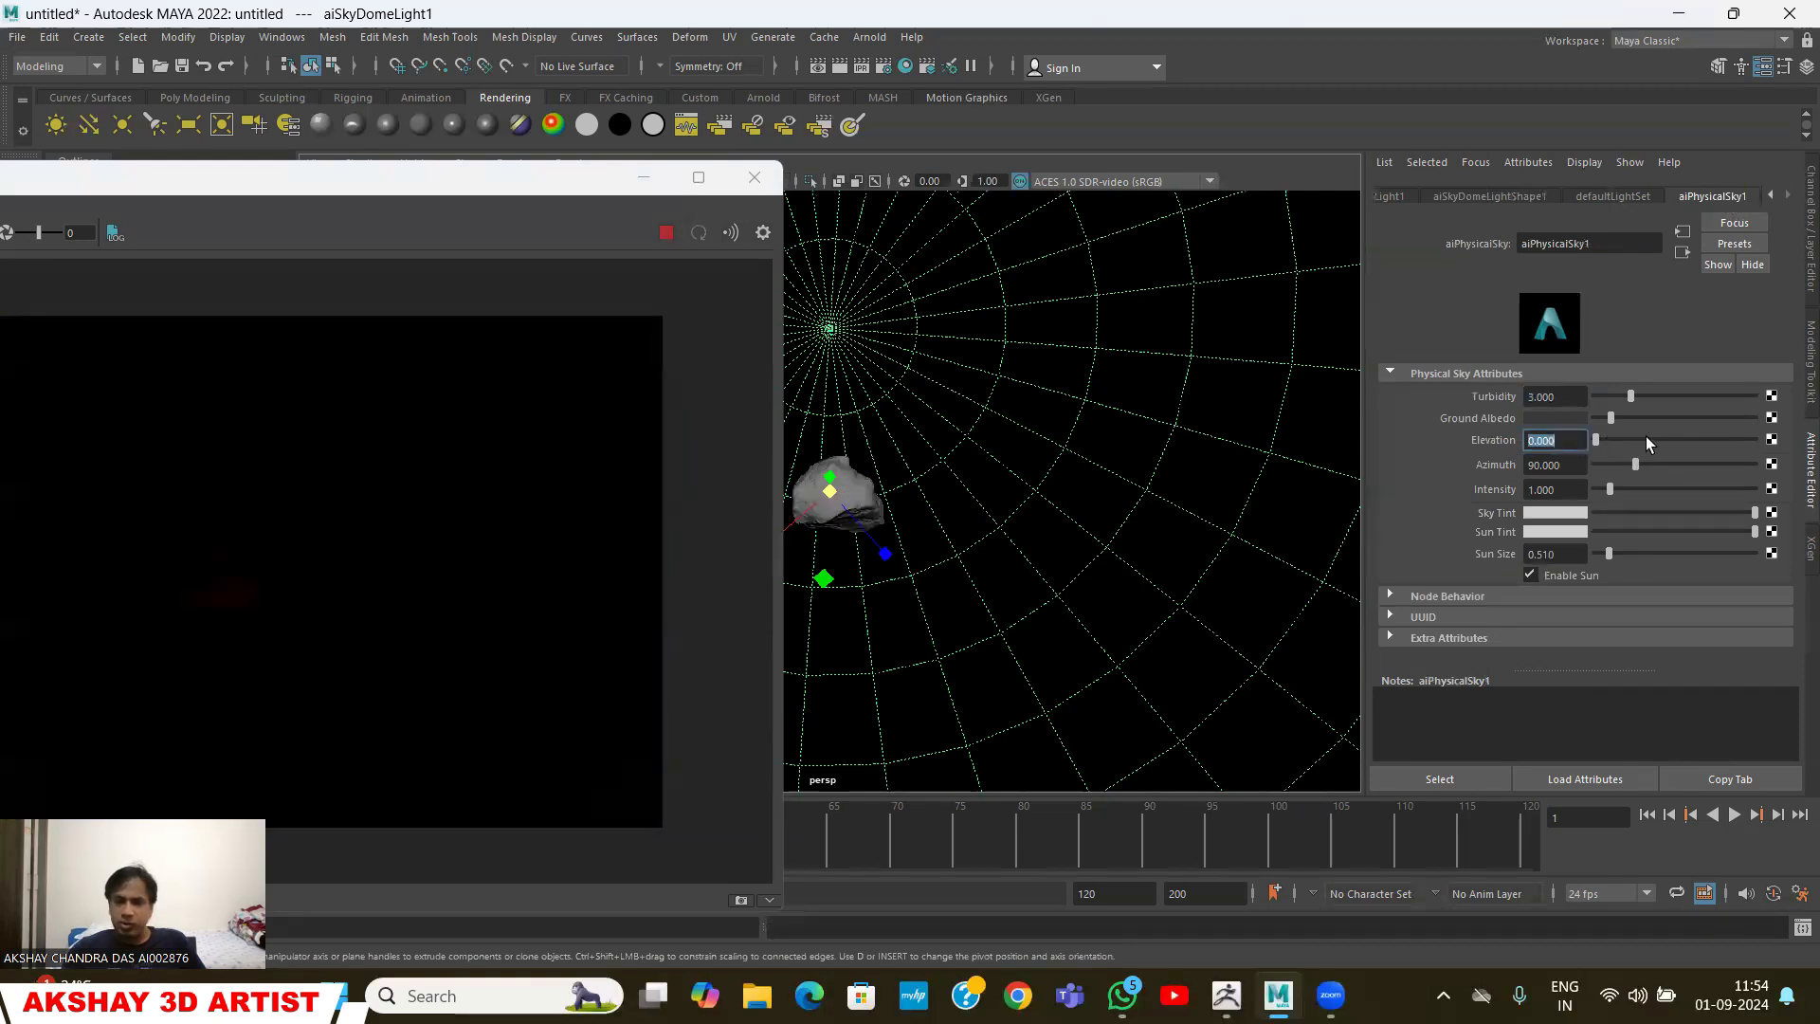
left_click(1653, 439)
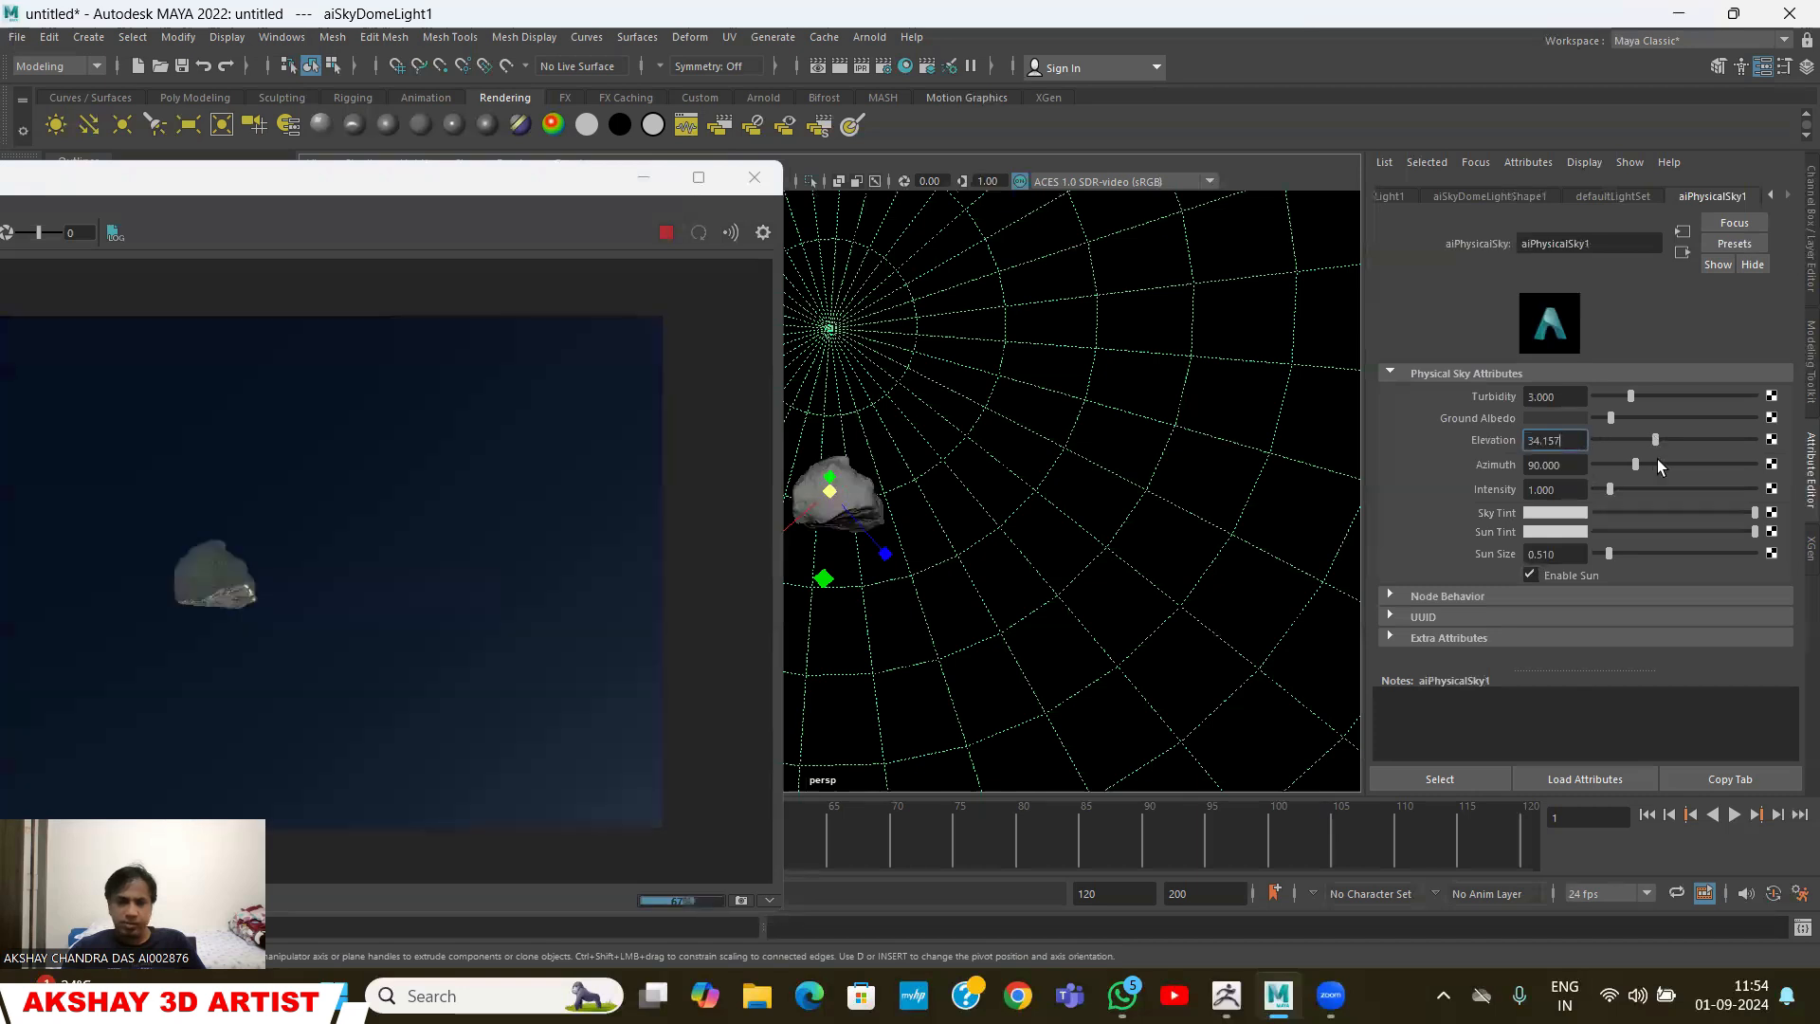
left_click_drag(1629, 461, 1578, 459)
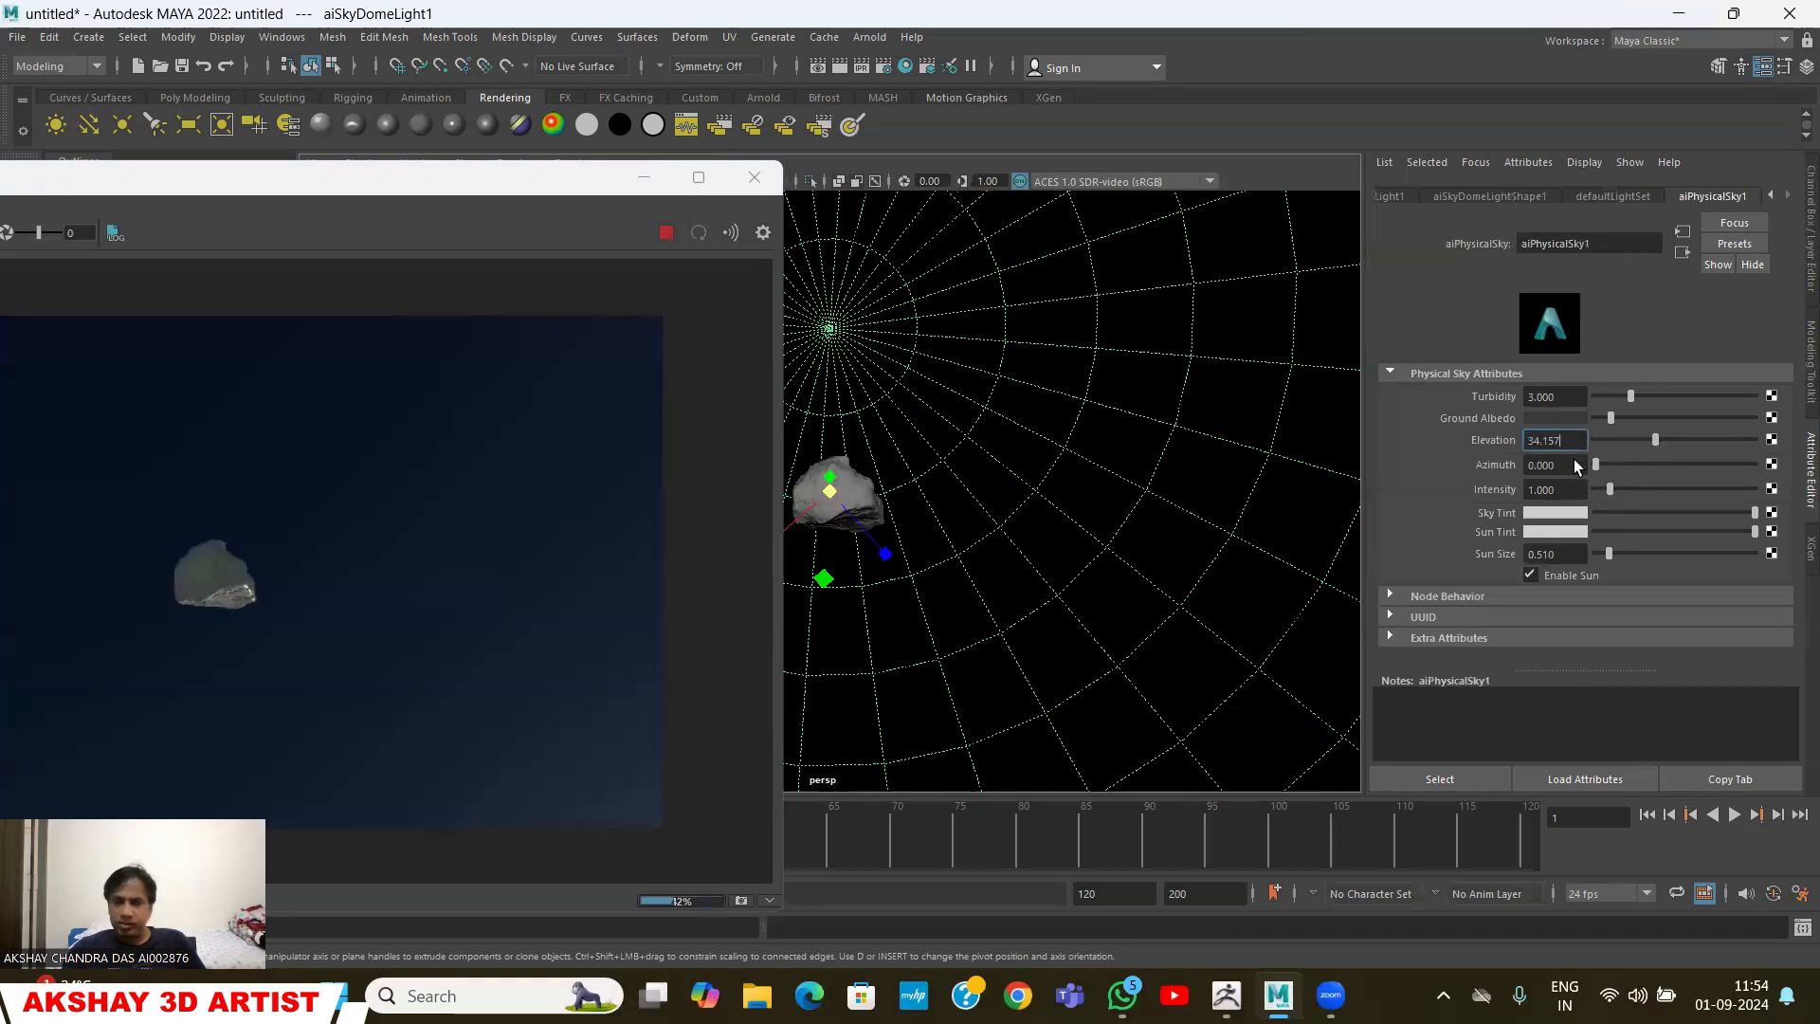
Try several sun azimuths up to about 76 on aiPhysicalSky1 and settle on an azimuth of about 32.5
left_click_drag(1606, 469, 1619, 470)
left_click(1628, 465)
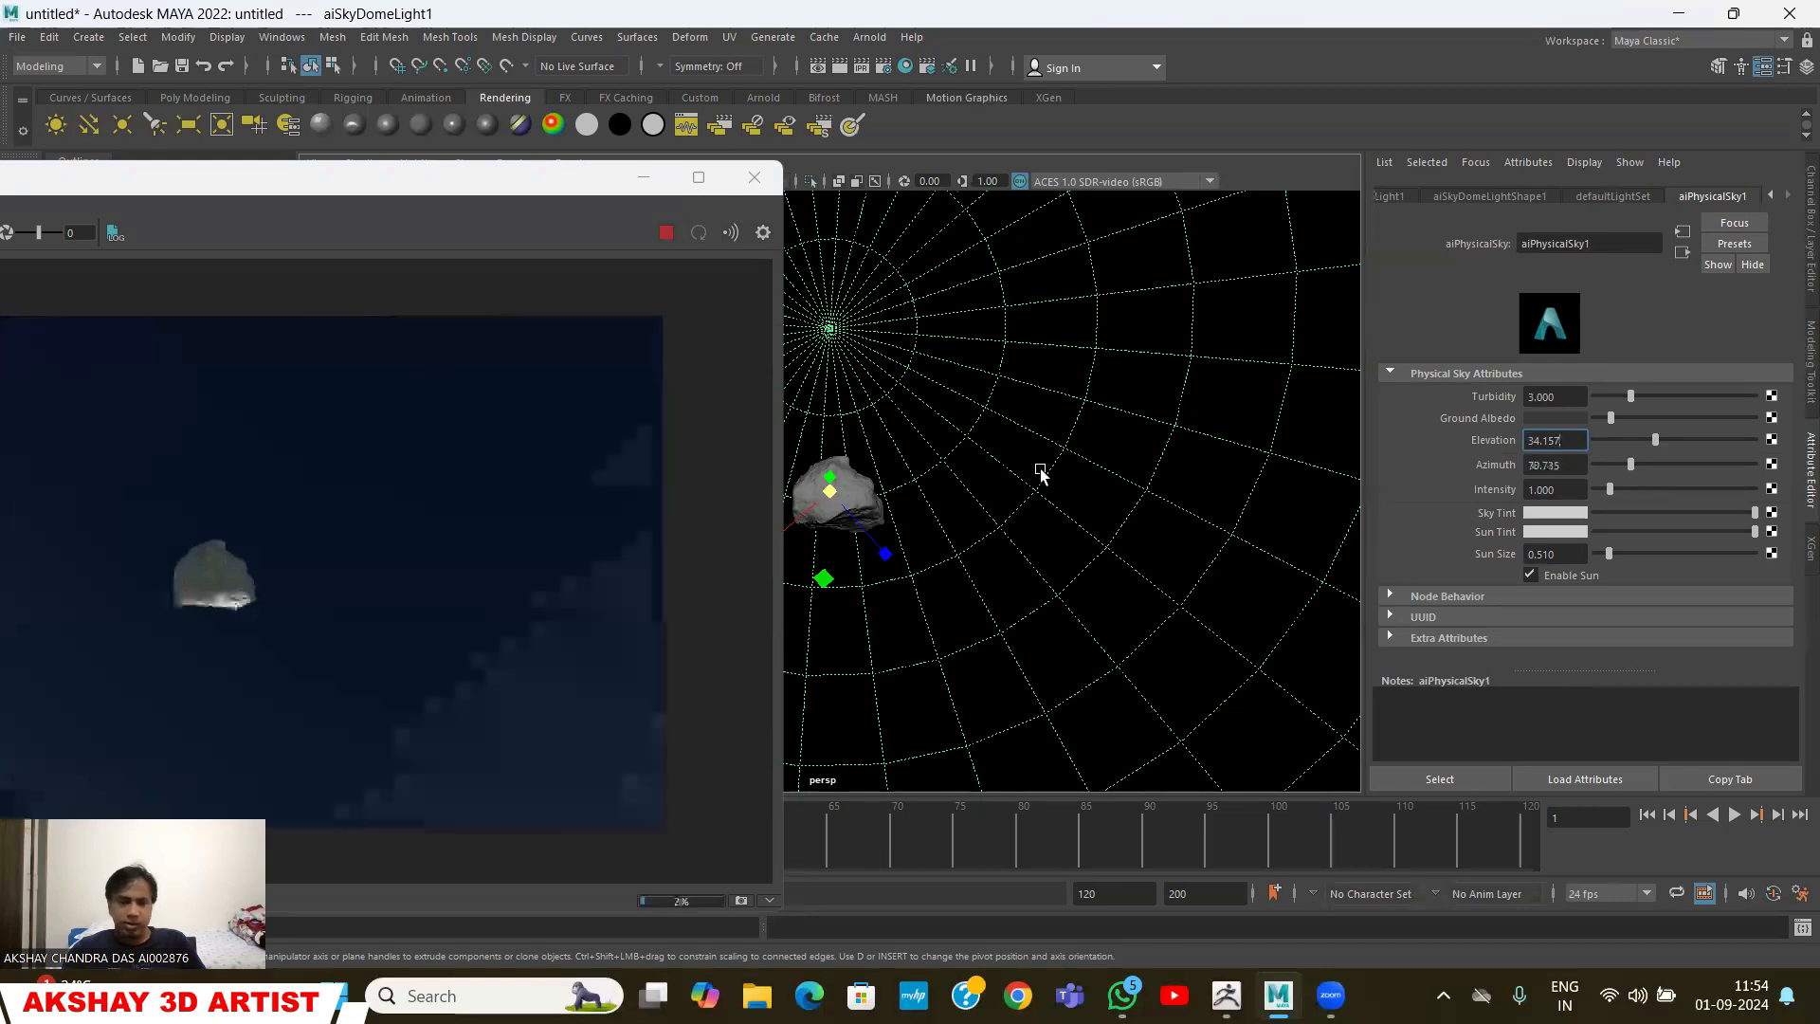
left_click(1645, 468)
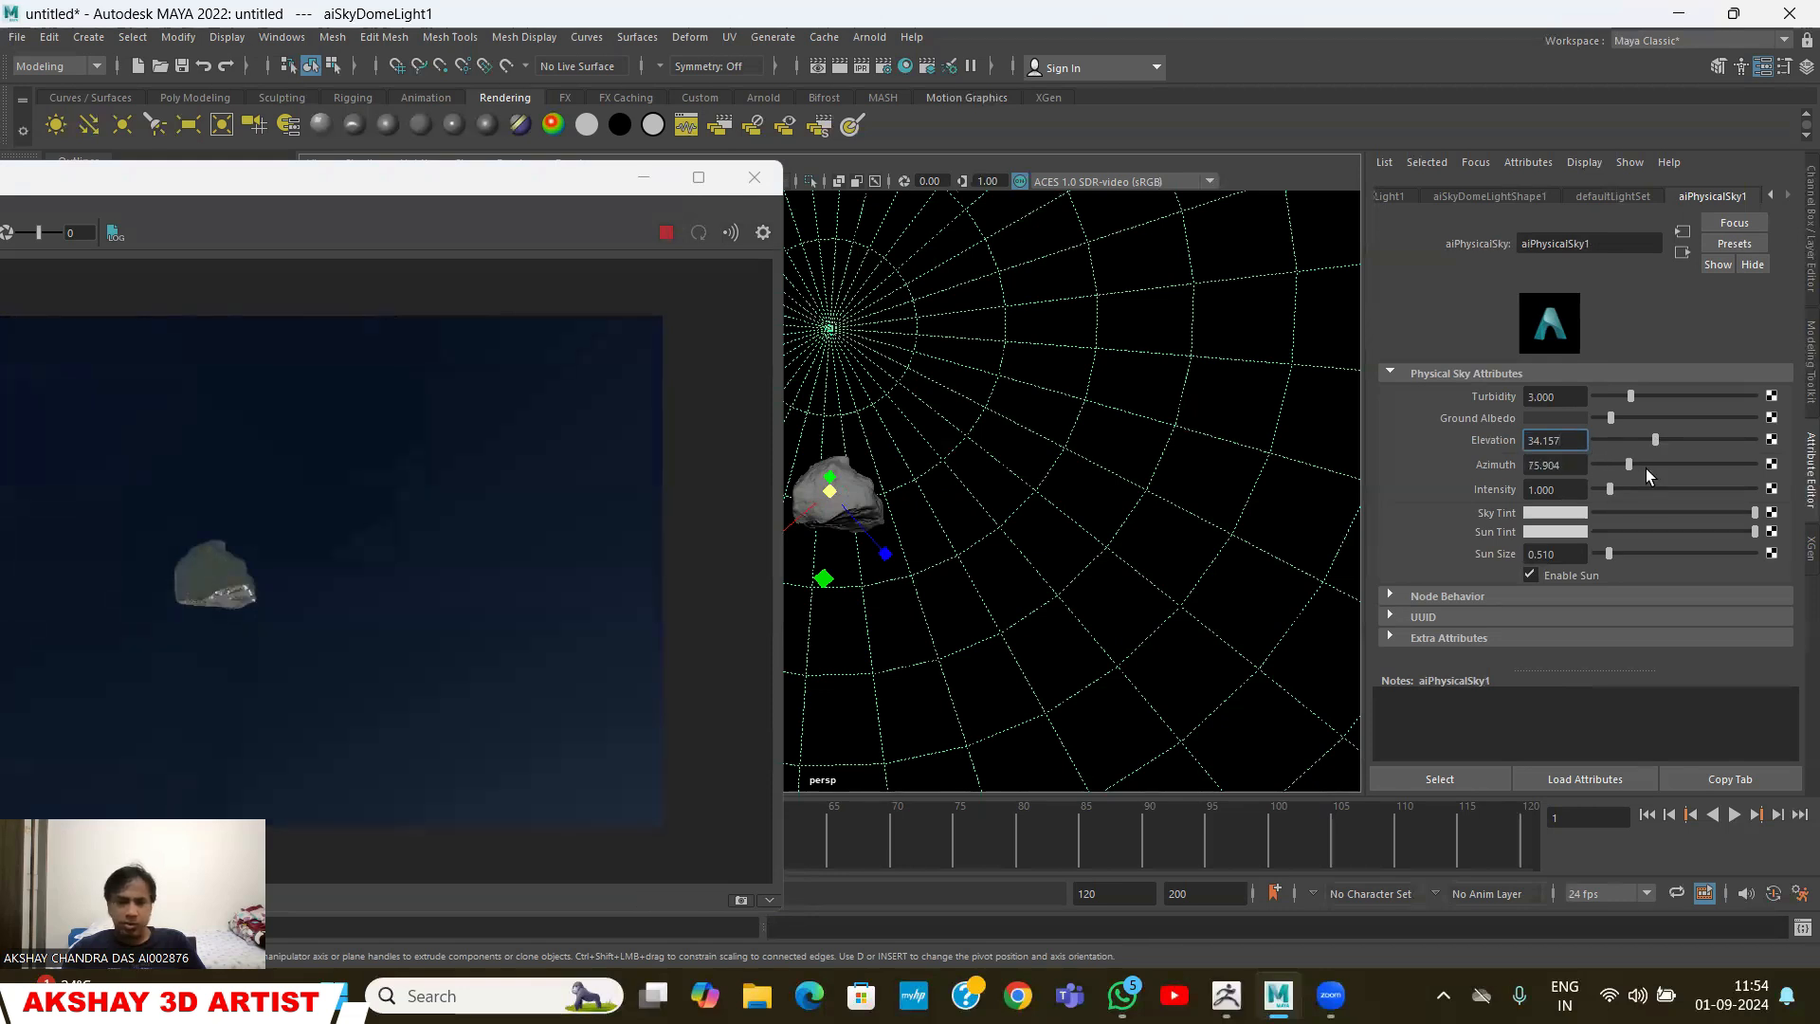
left_click_drag(1646, 467, 1607, 460)
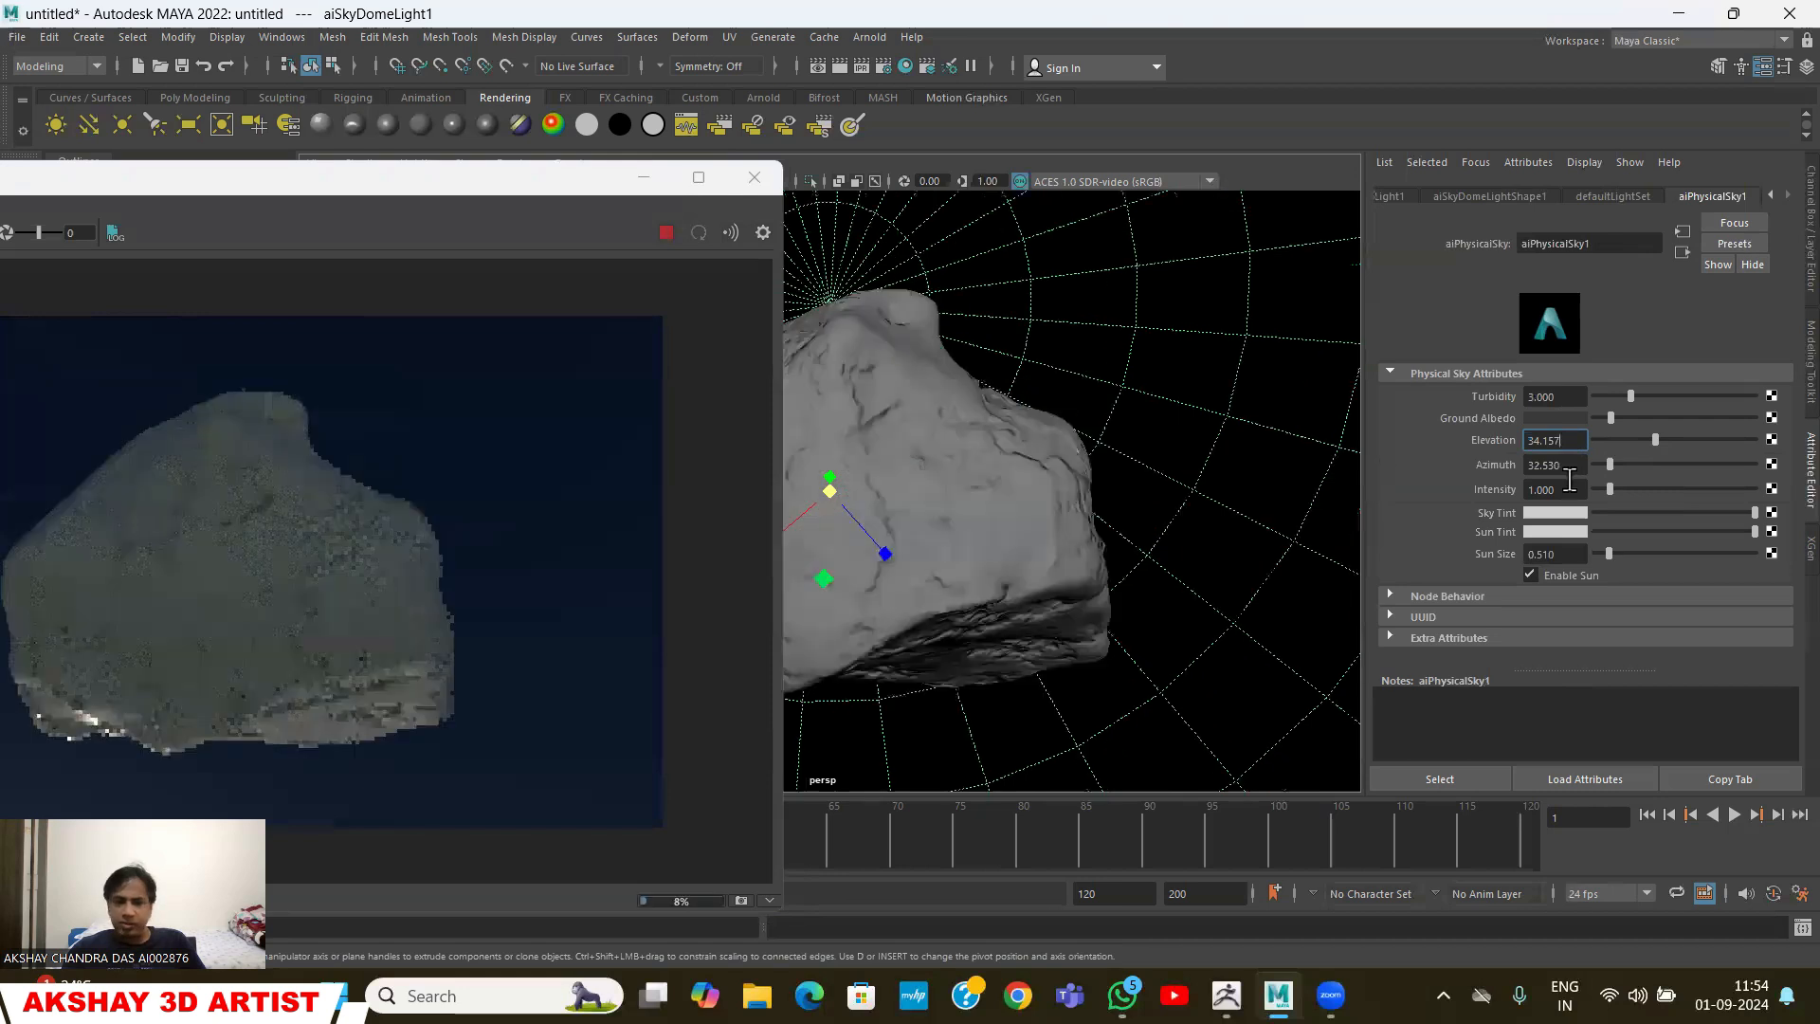
key("Return")
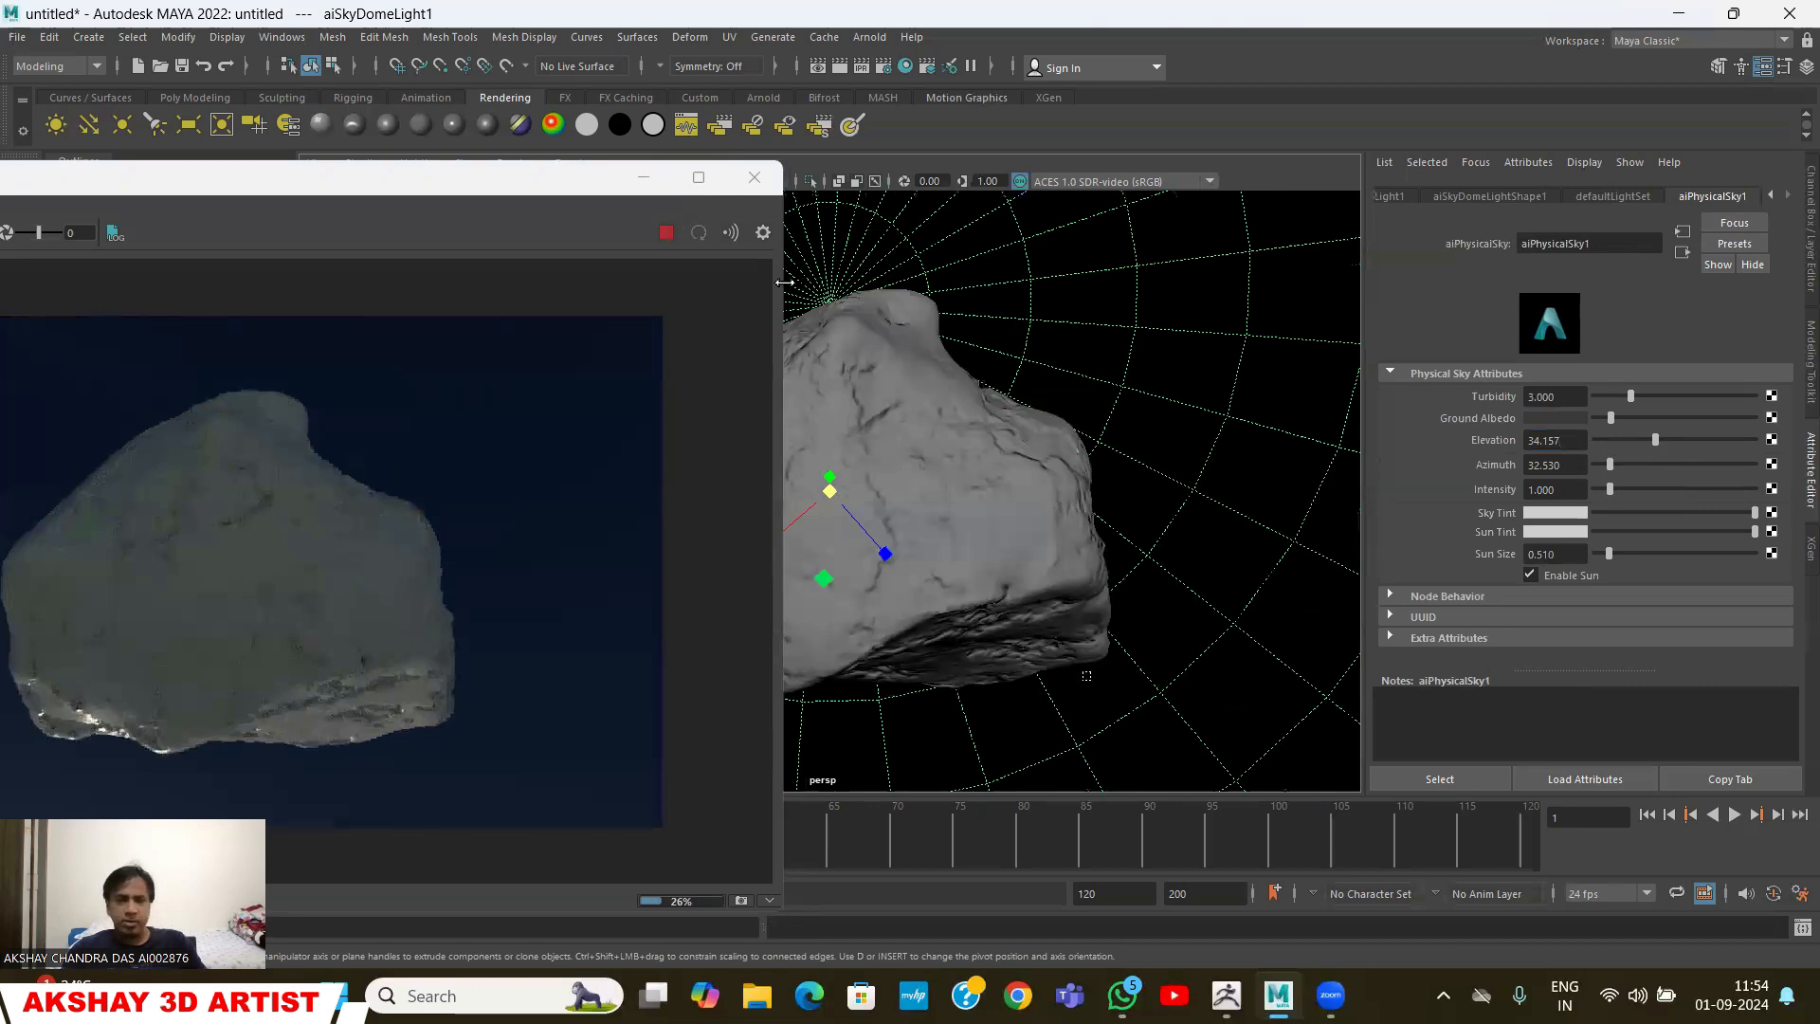
Examine the sunlit rock in the Arnold render from several angles and distances
left_click_drag(1086, 676, 1085, 592, "alt")
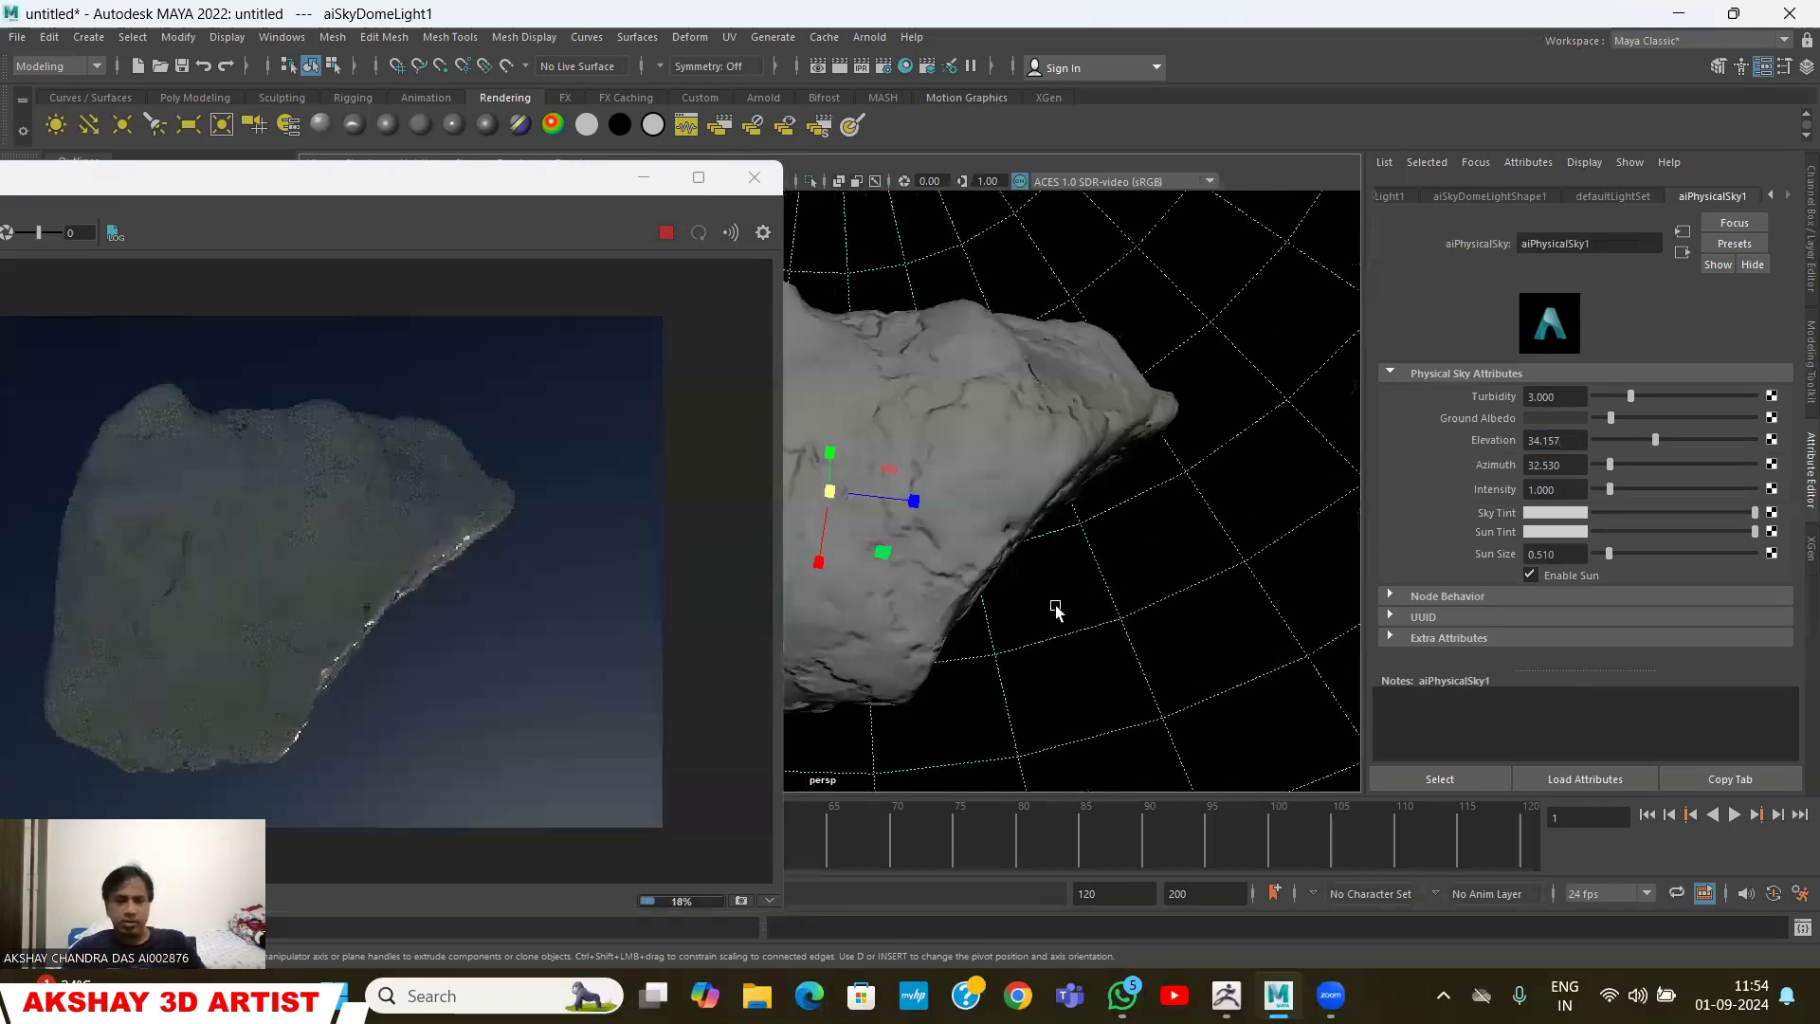
left_click_drag(1036, 698, 1480, 679, "alt")
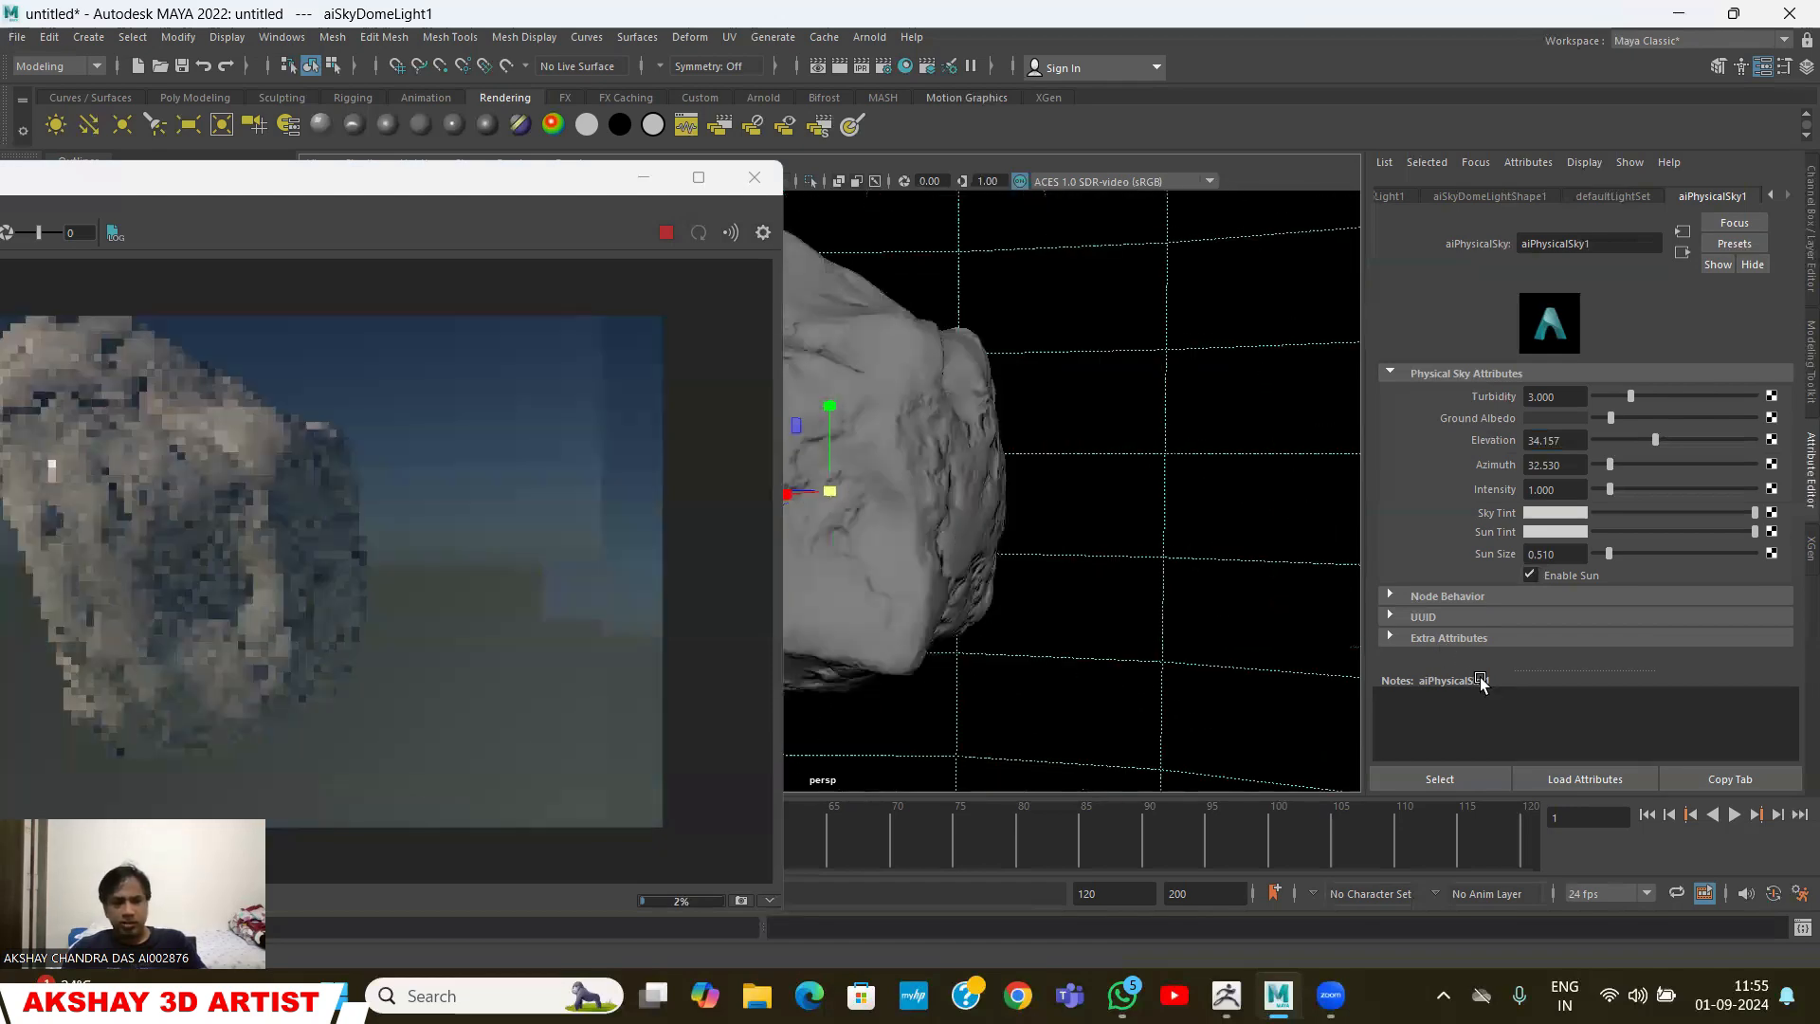
left_click_drag(1299, 585, 1098, 482, "alt")
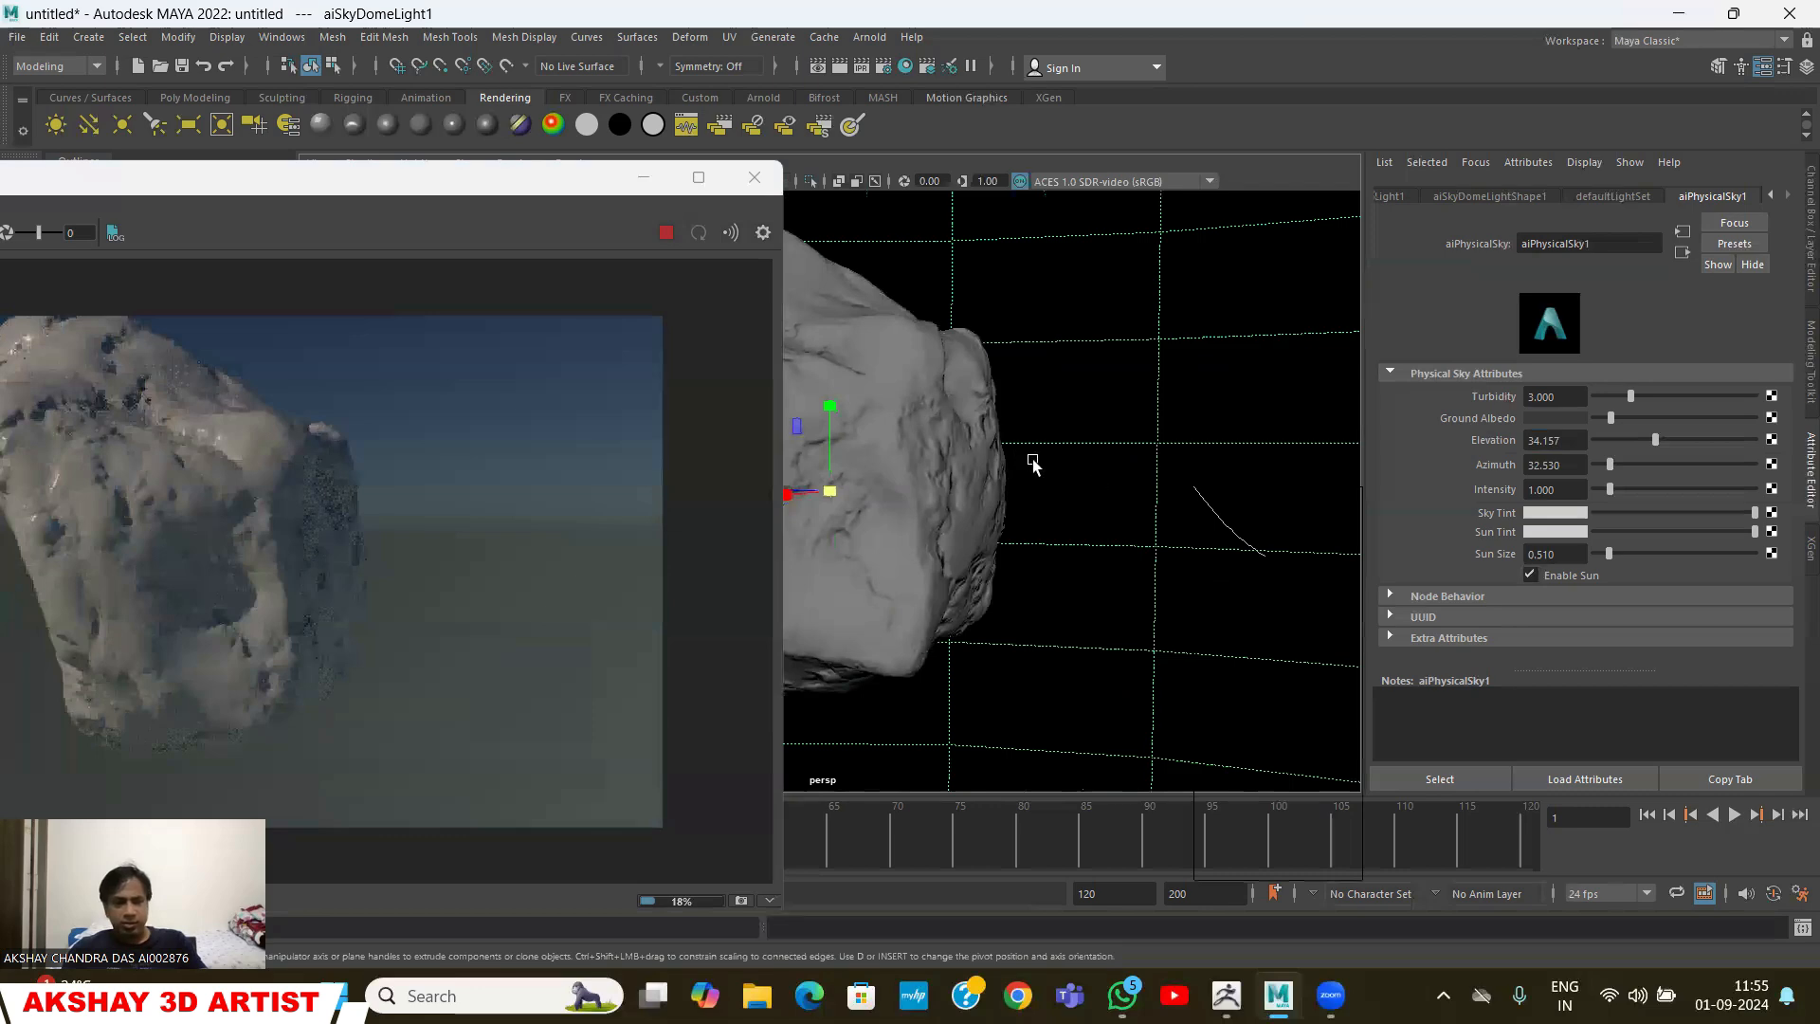
right_click_drag(1032, 460, 1137, 496, "alt")
scroll(1136, 499, "down", 5)
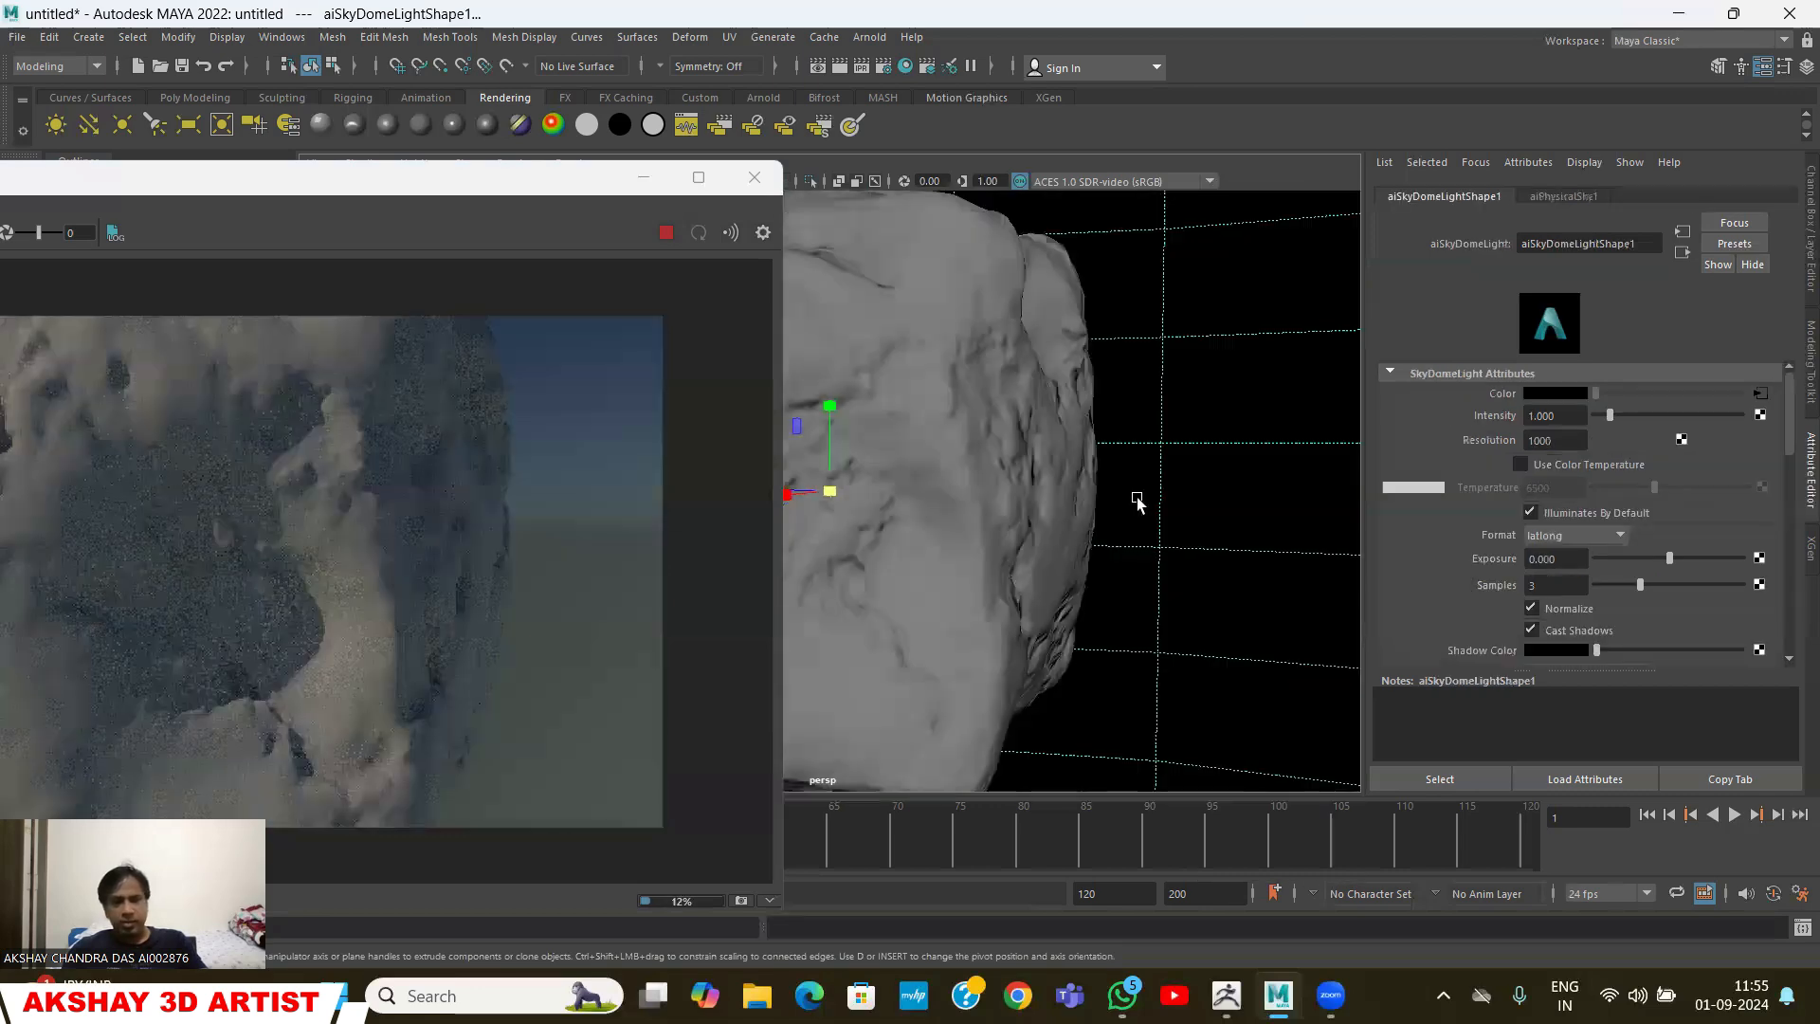
scroll(1137, 502, "down", 3)
middle_click_drag(1134, 456, 1227, 508, "alt")
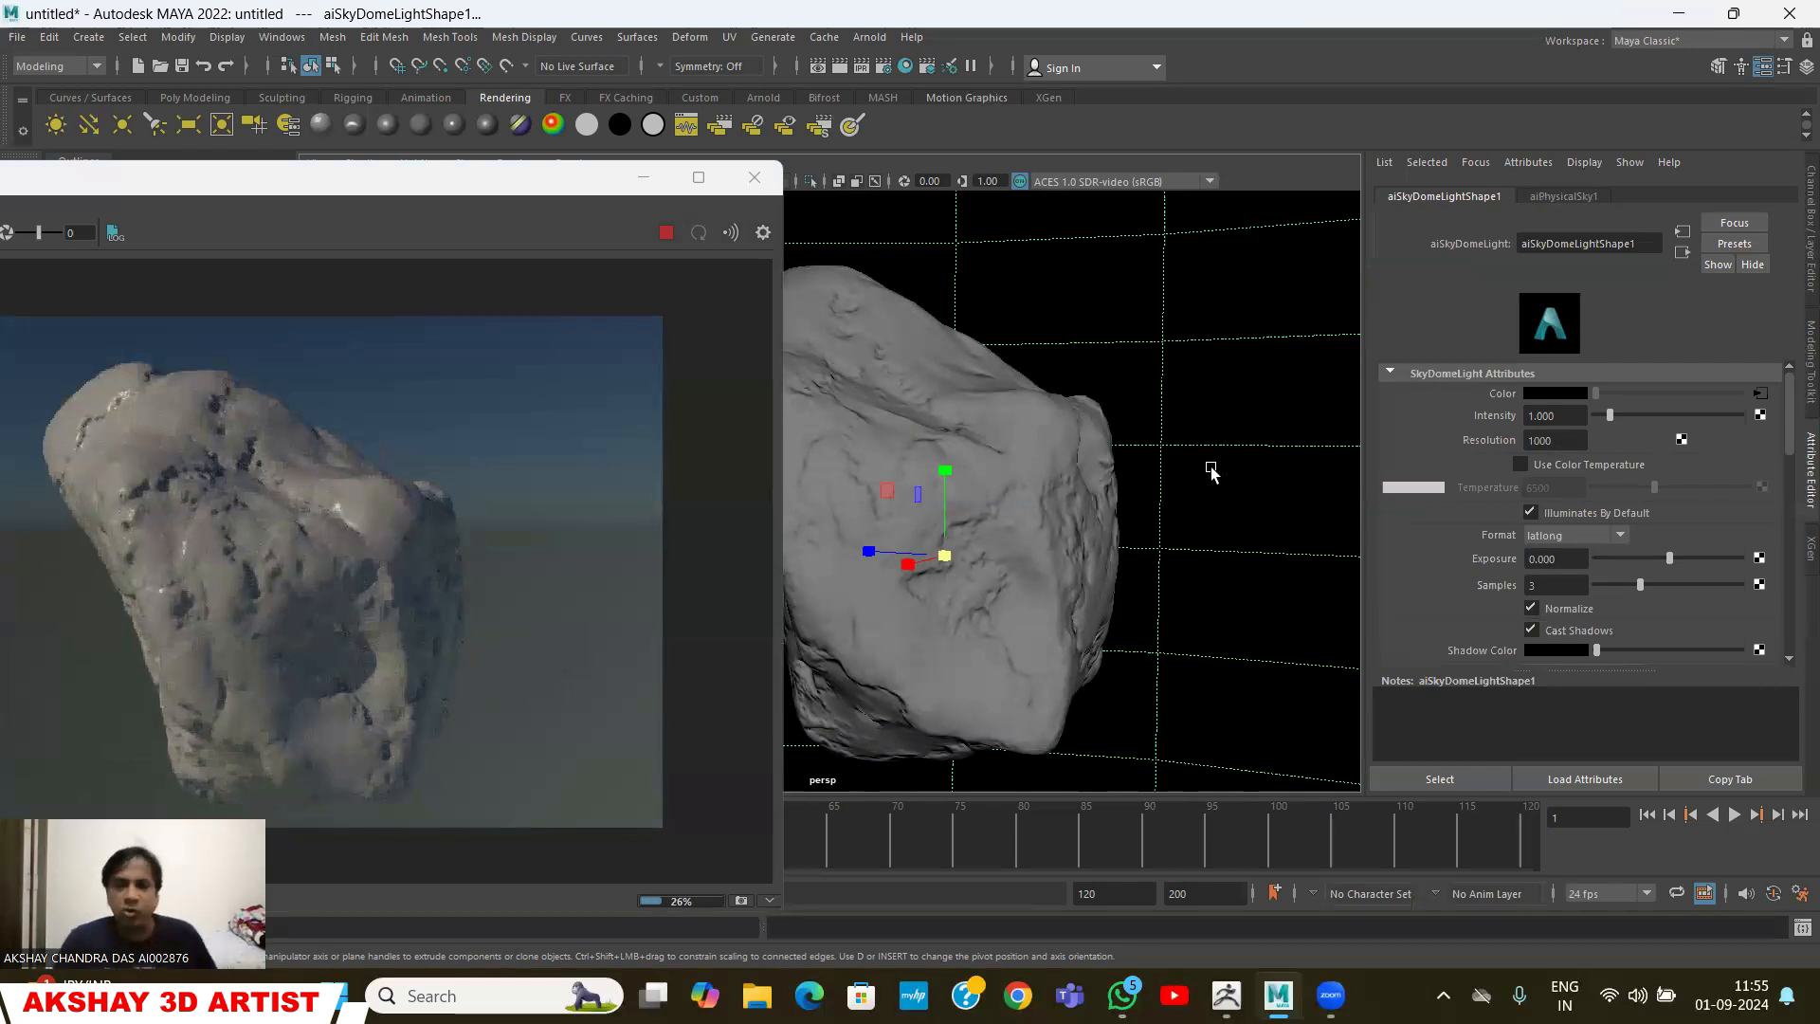
Select the skydome light and try an aiPhysicalSky1 intensity of 2, settling on 1.5
left_click(1210, 471)
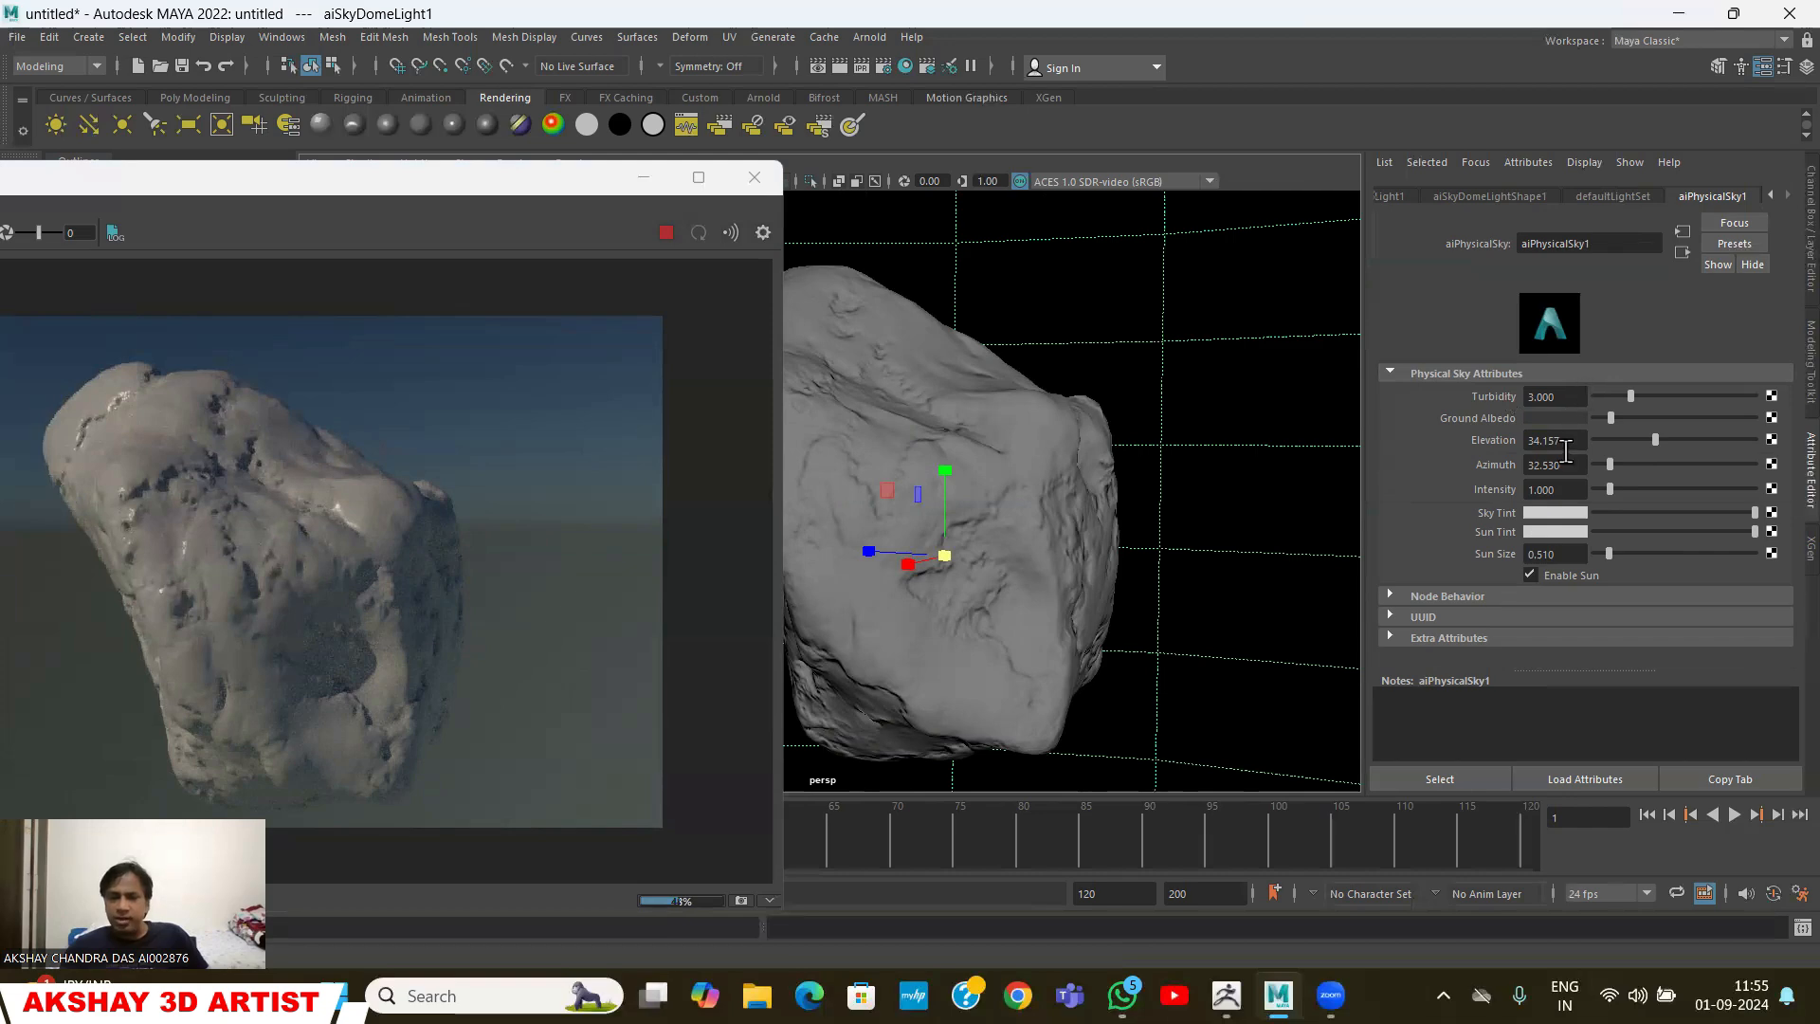
left_click(1526, 490)
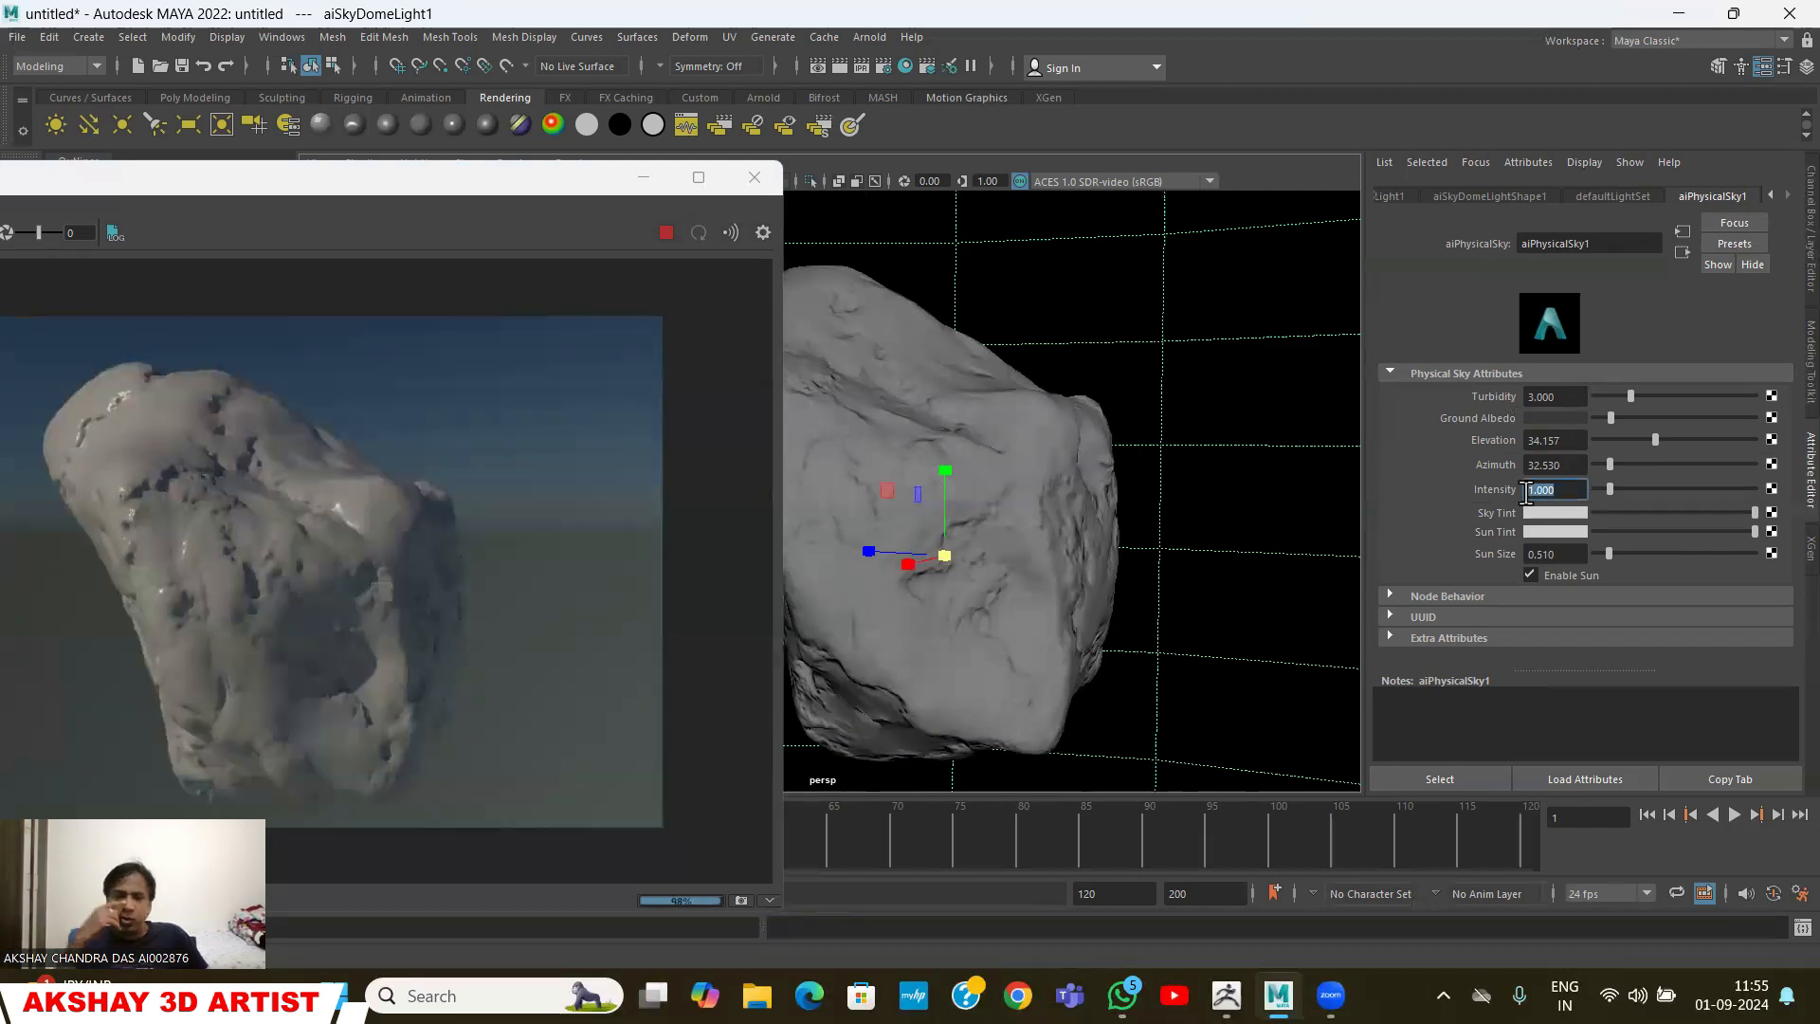
type("2")
key("Return")
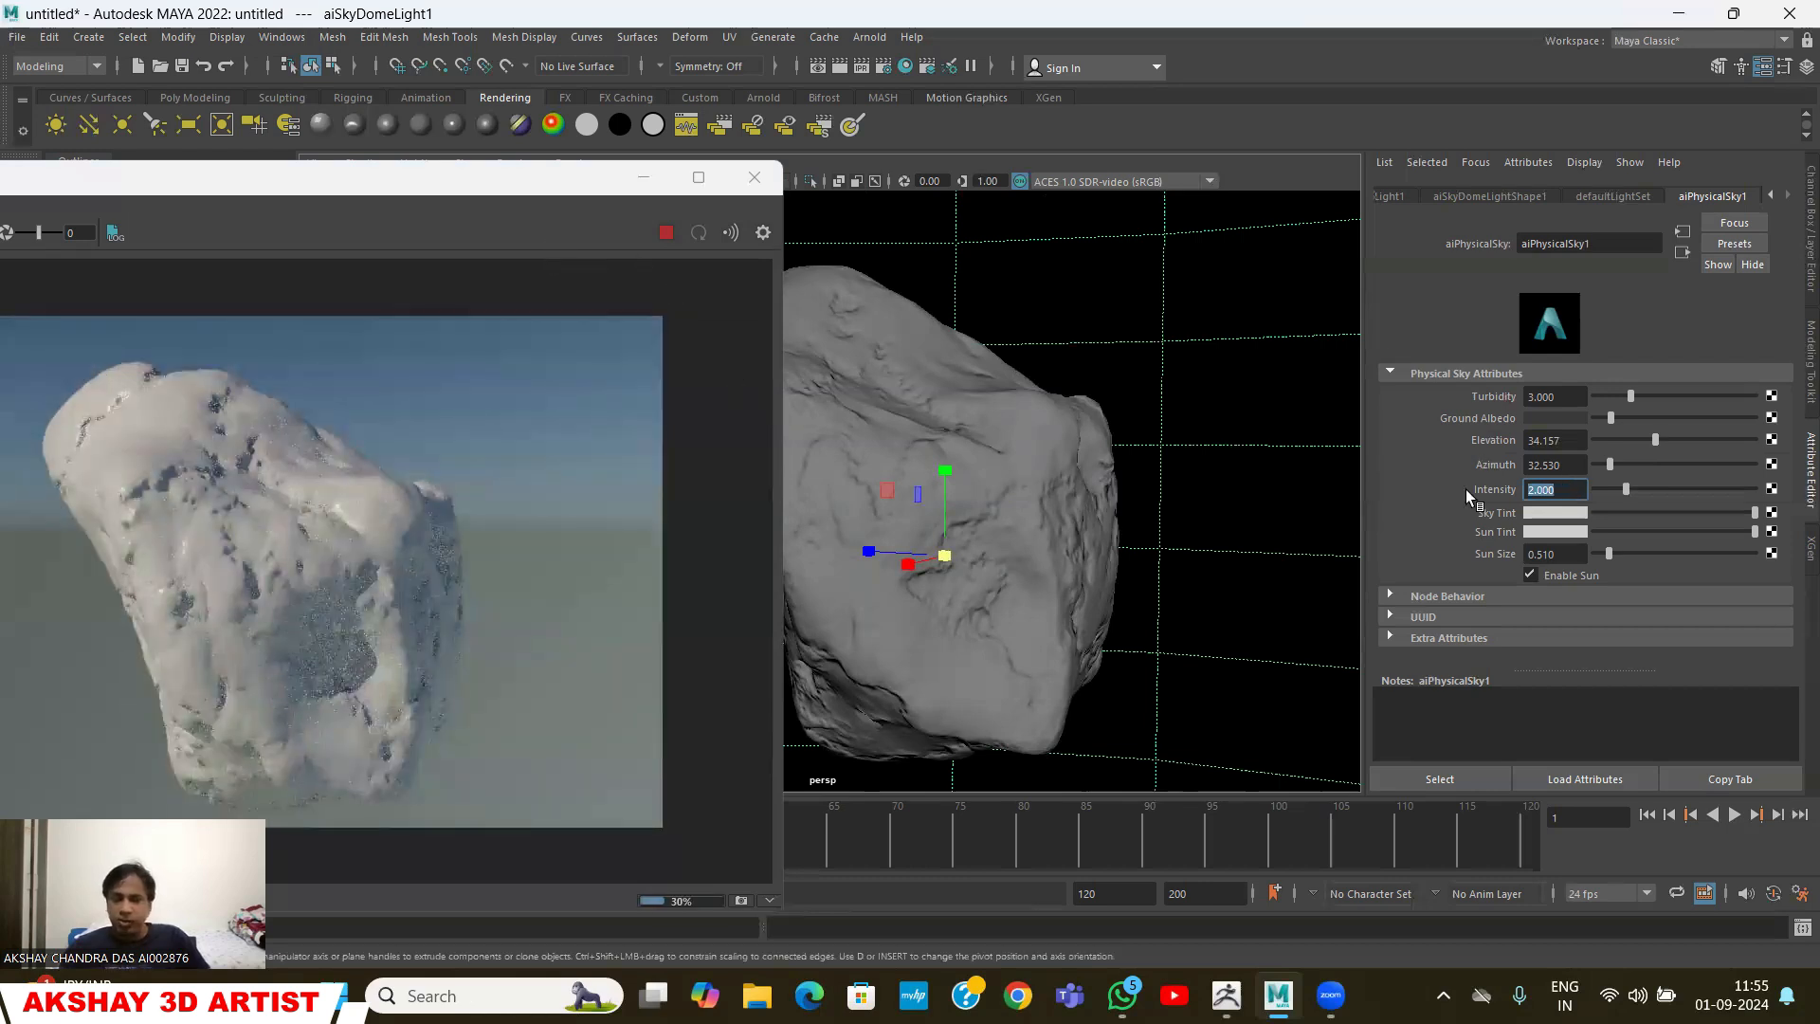
type("1.5")
key("Return")
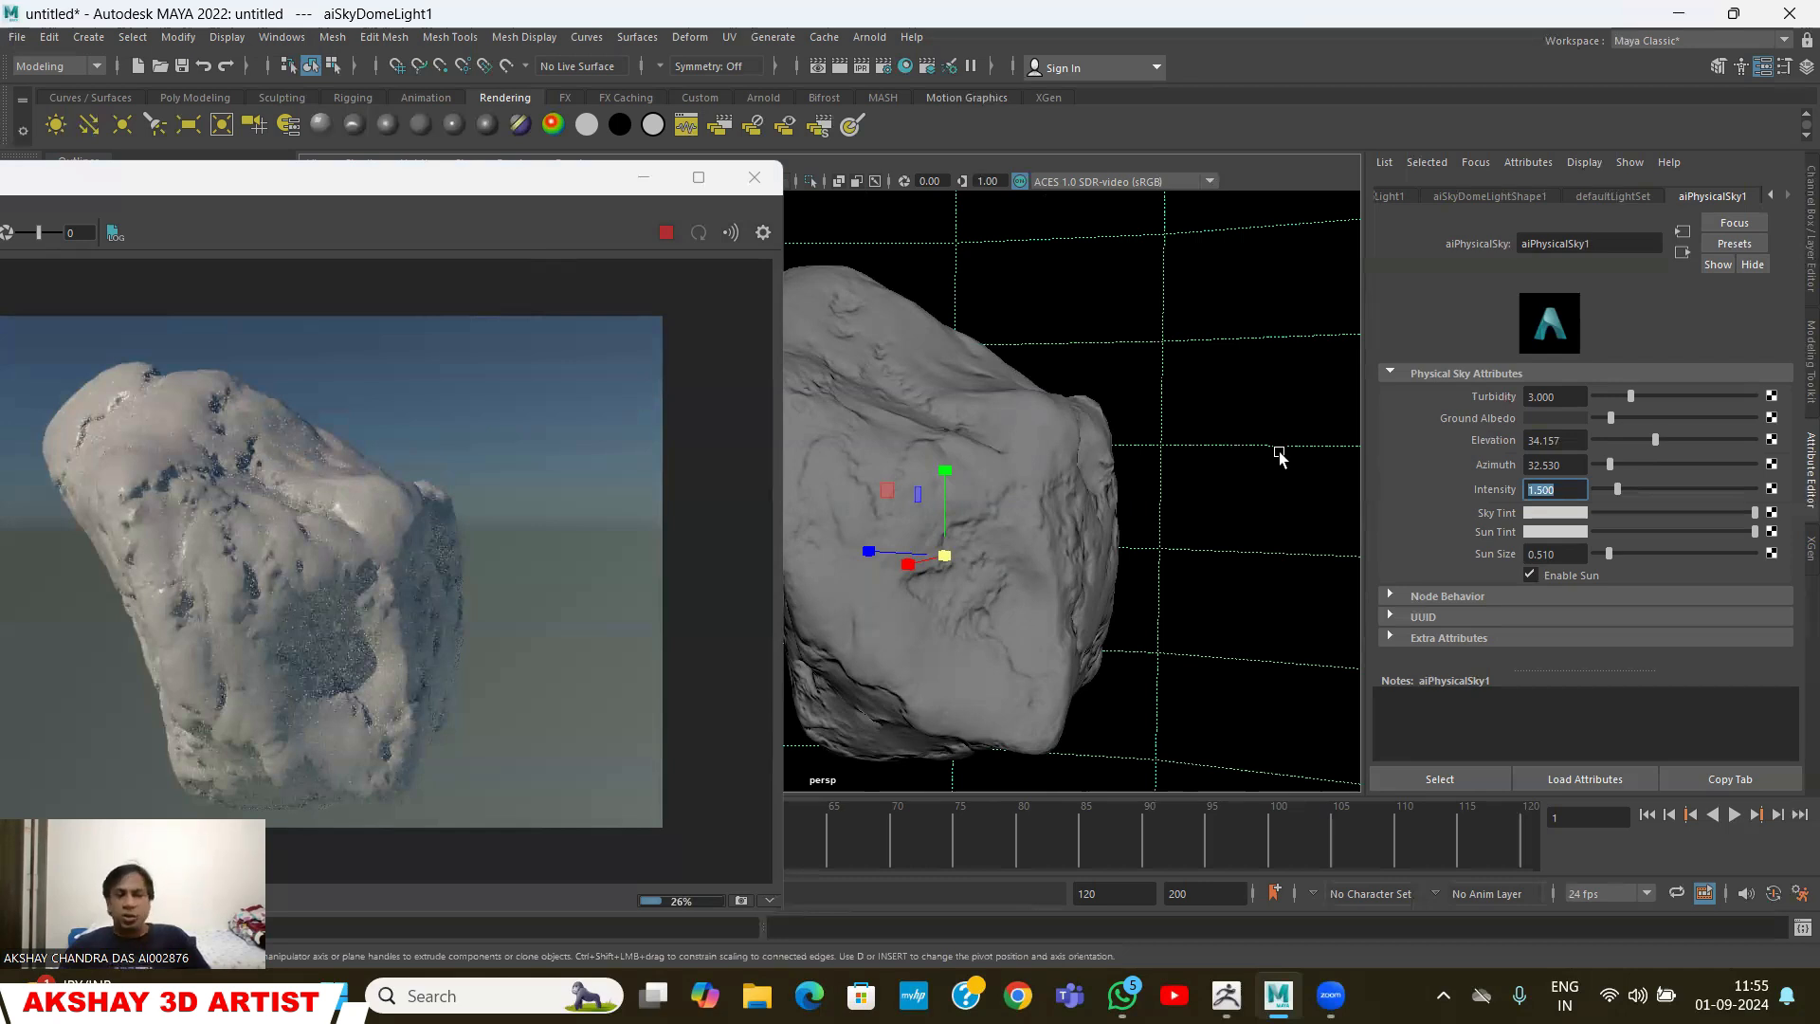
Darken the rock's aiStandardSurface1 base color to a grey with value 0.471 and lower its specular weight to about 0.149
left_click(1097, 428)
left_click(1657, 192)
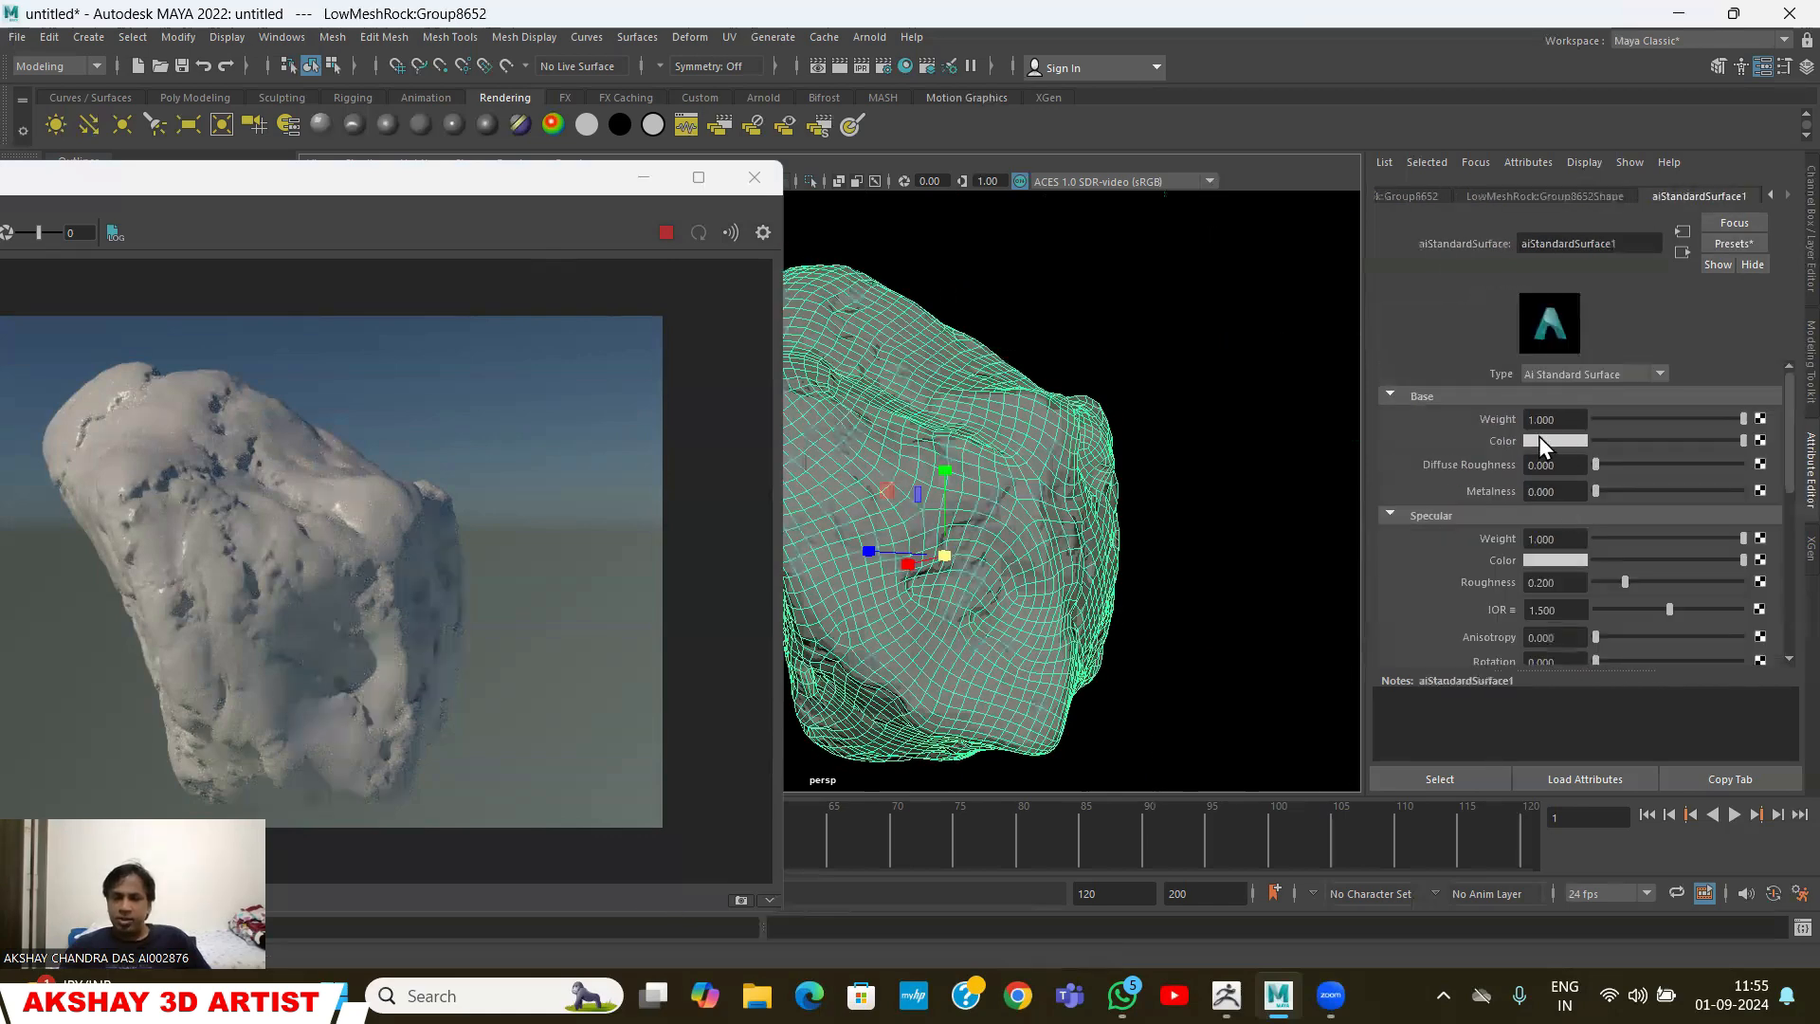
left_click(1539, 436)
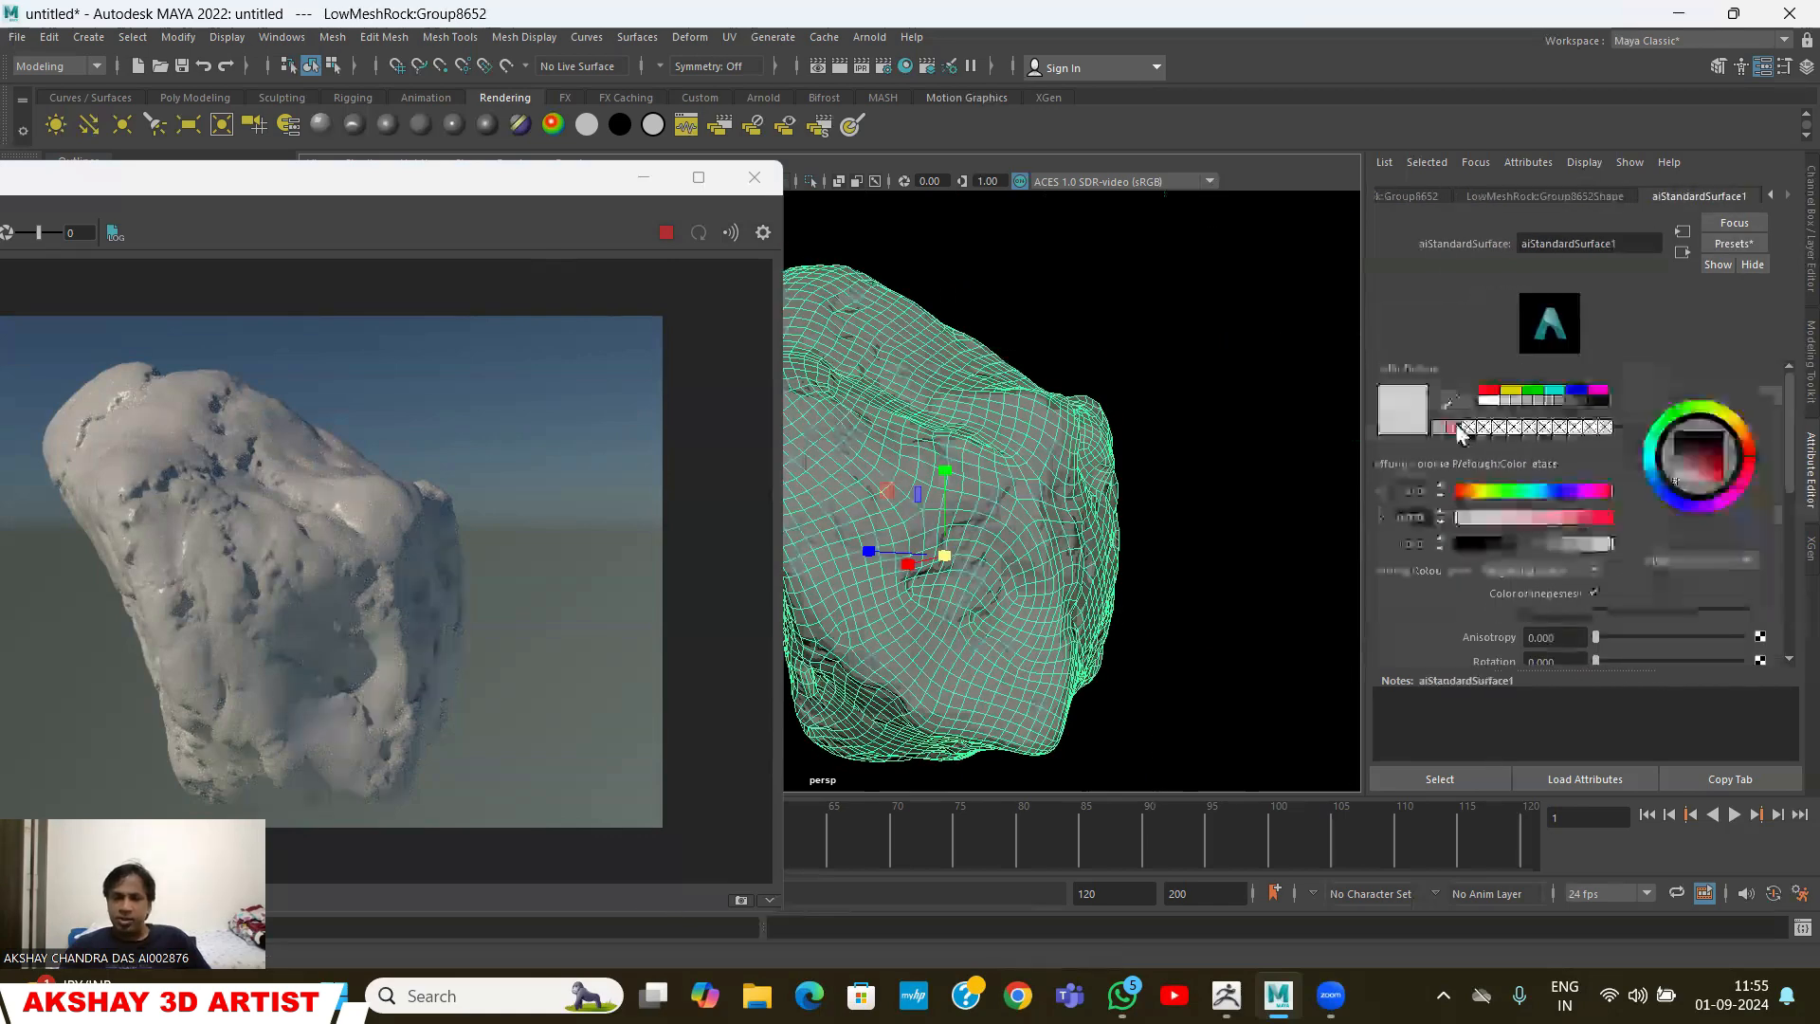
left_click(1672, 453)
left_click(1668, 470)
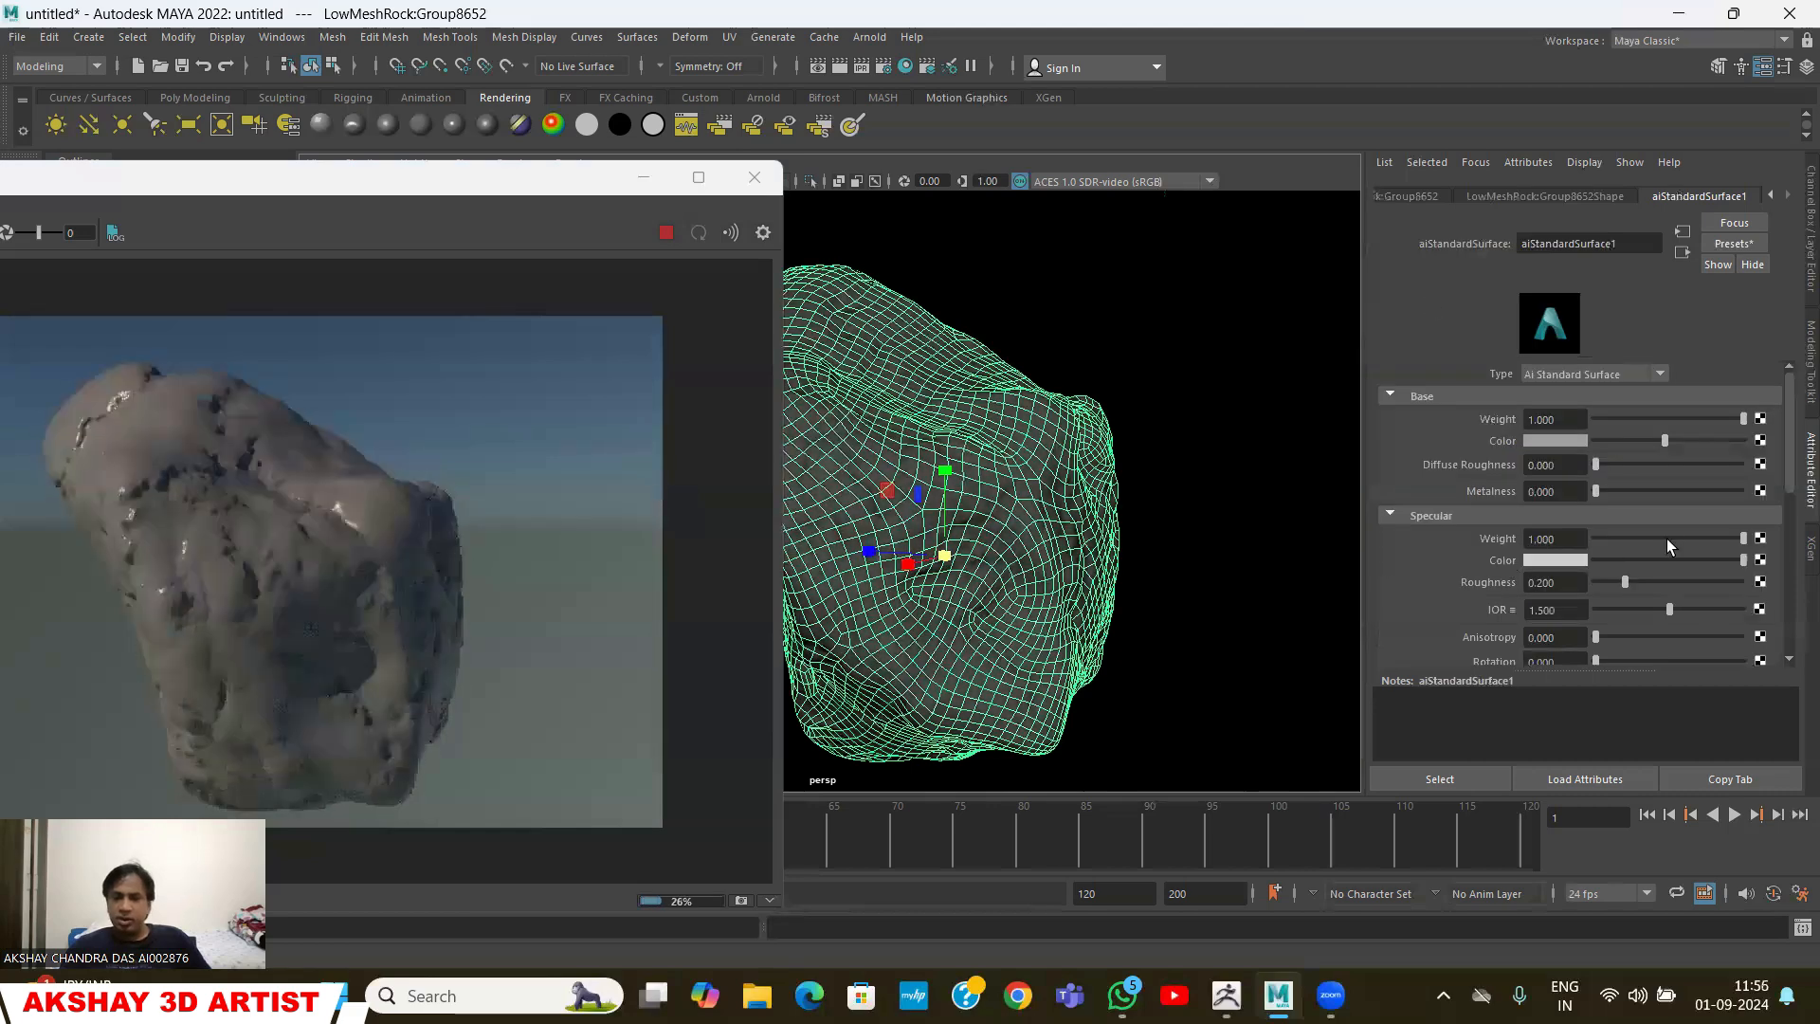
left_click_drag(1522, 544, 1618, 541)
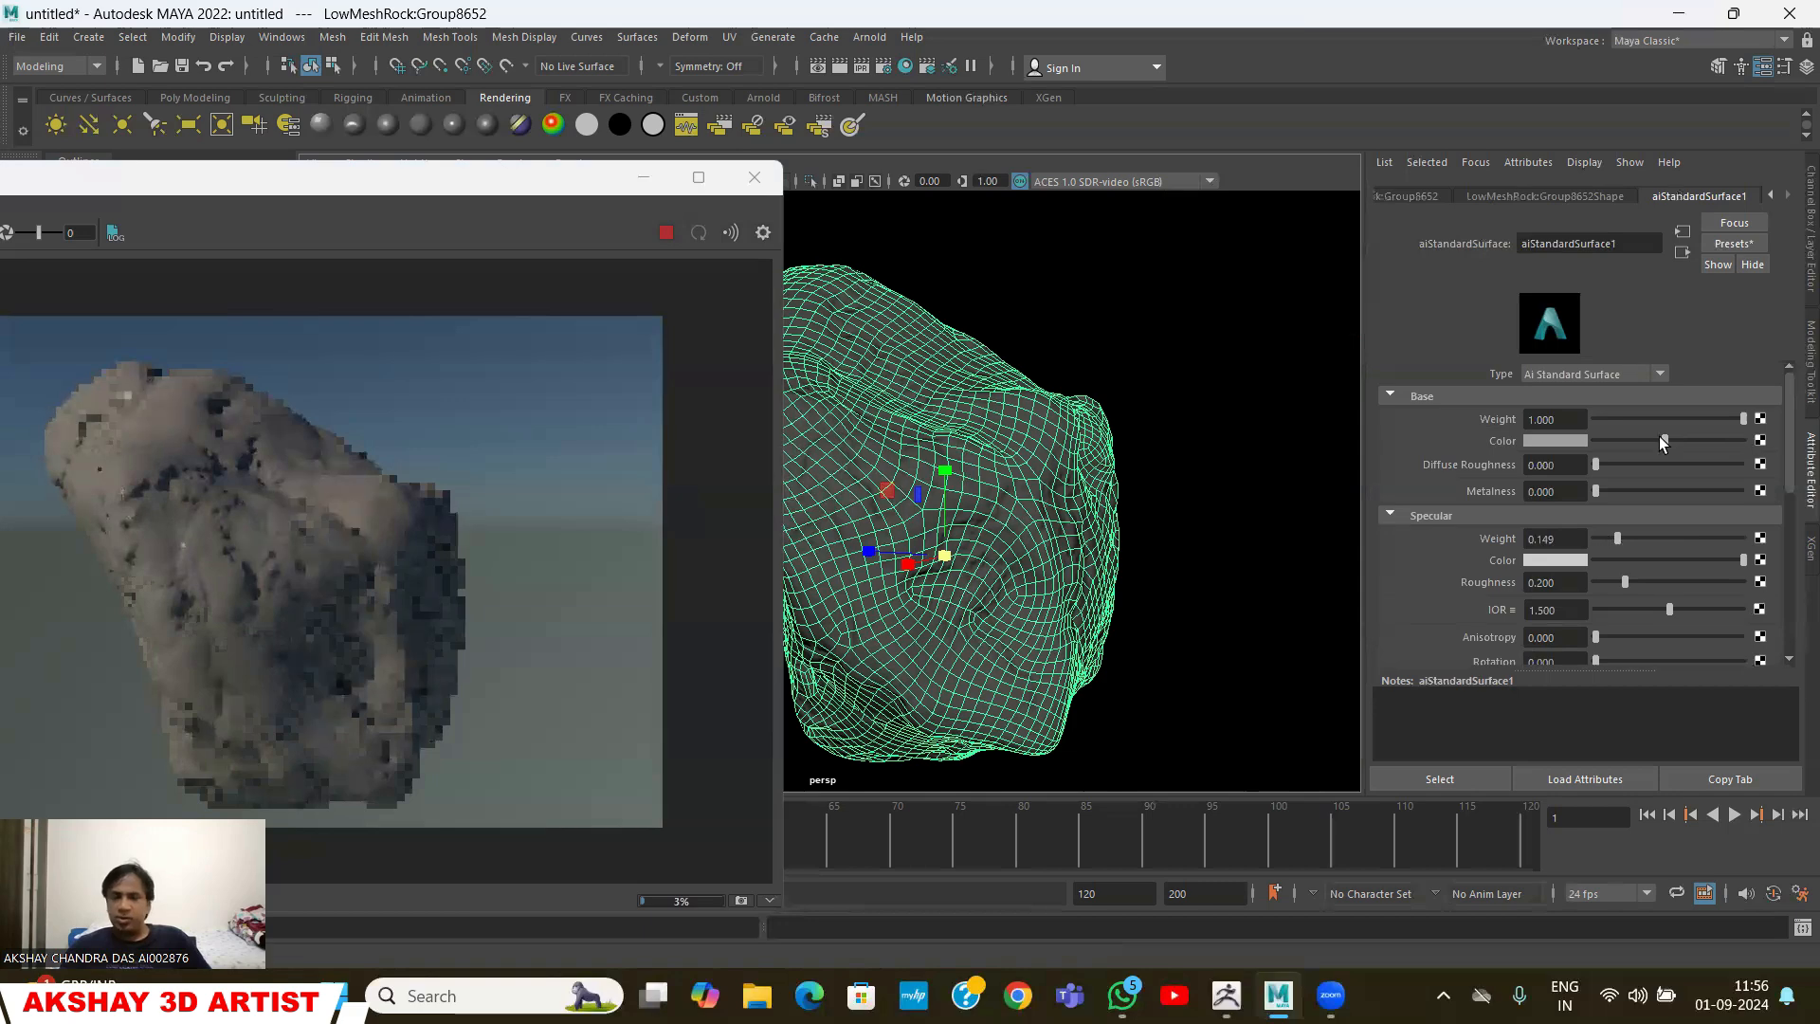
Try a saturated red base color on the rock material and tone it down to a muted pinkish brown
left_click(1555, 442)
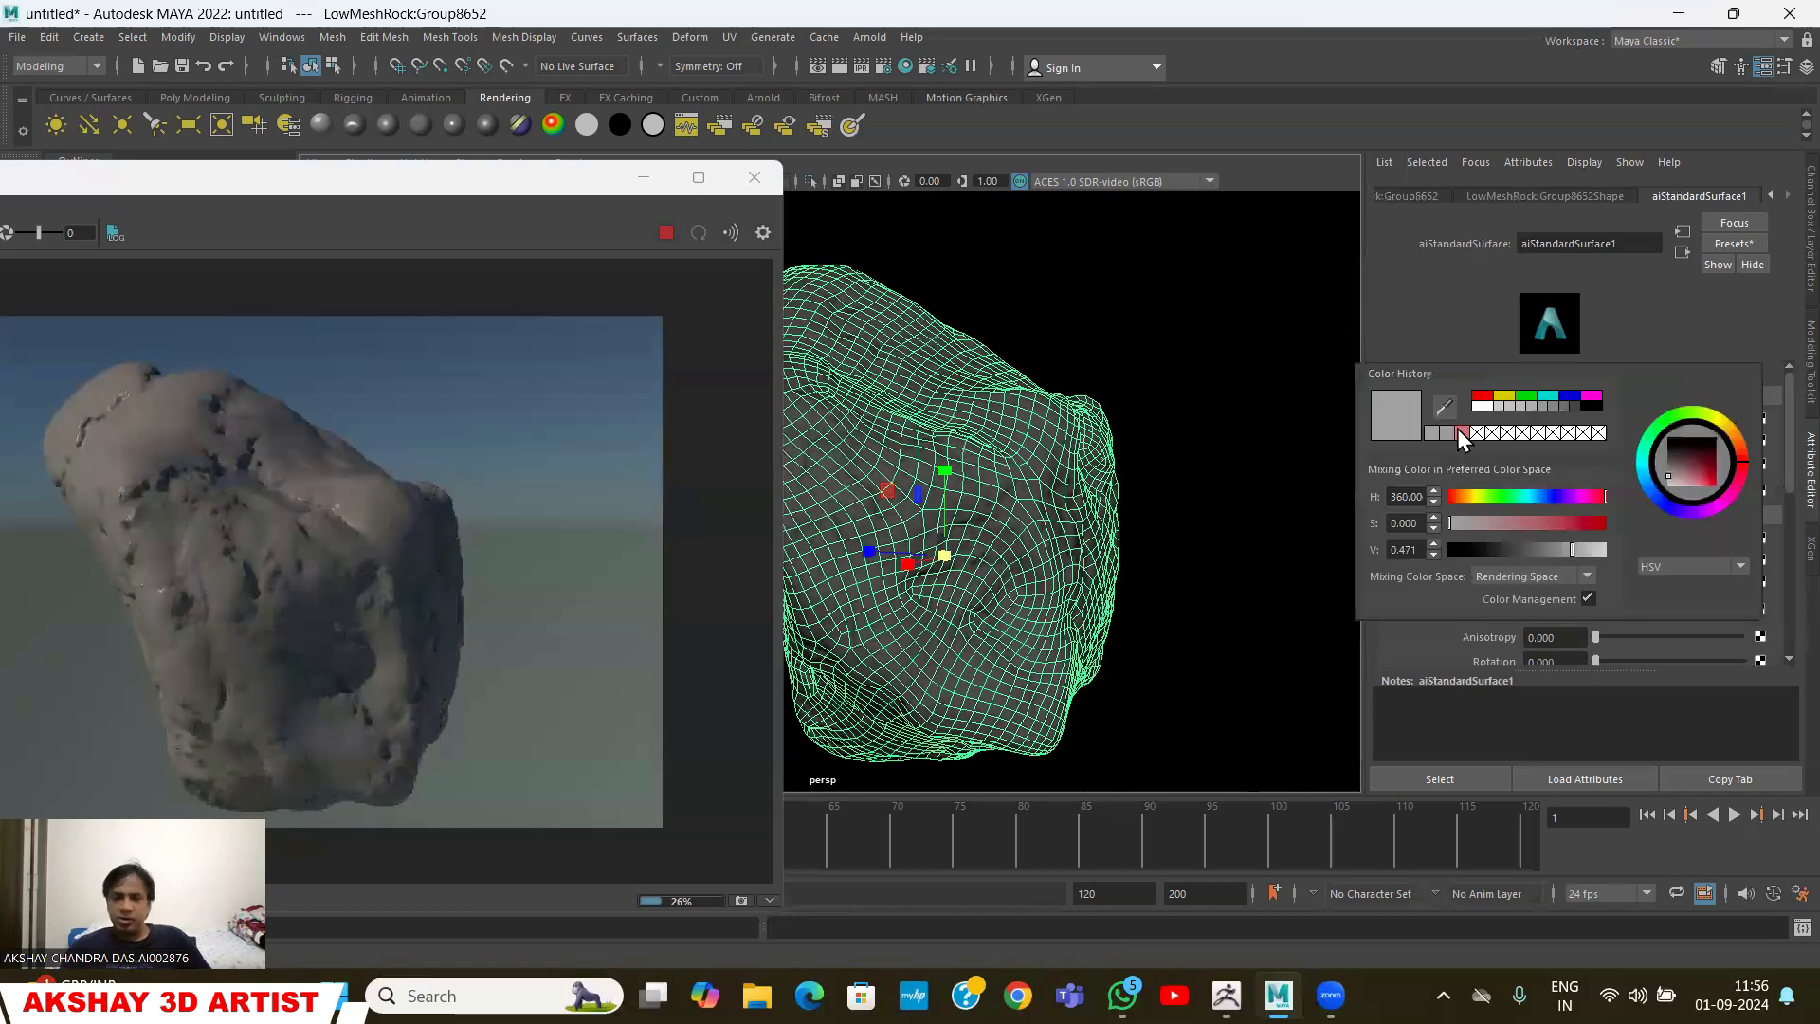
left_click(1463, 433)
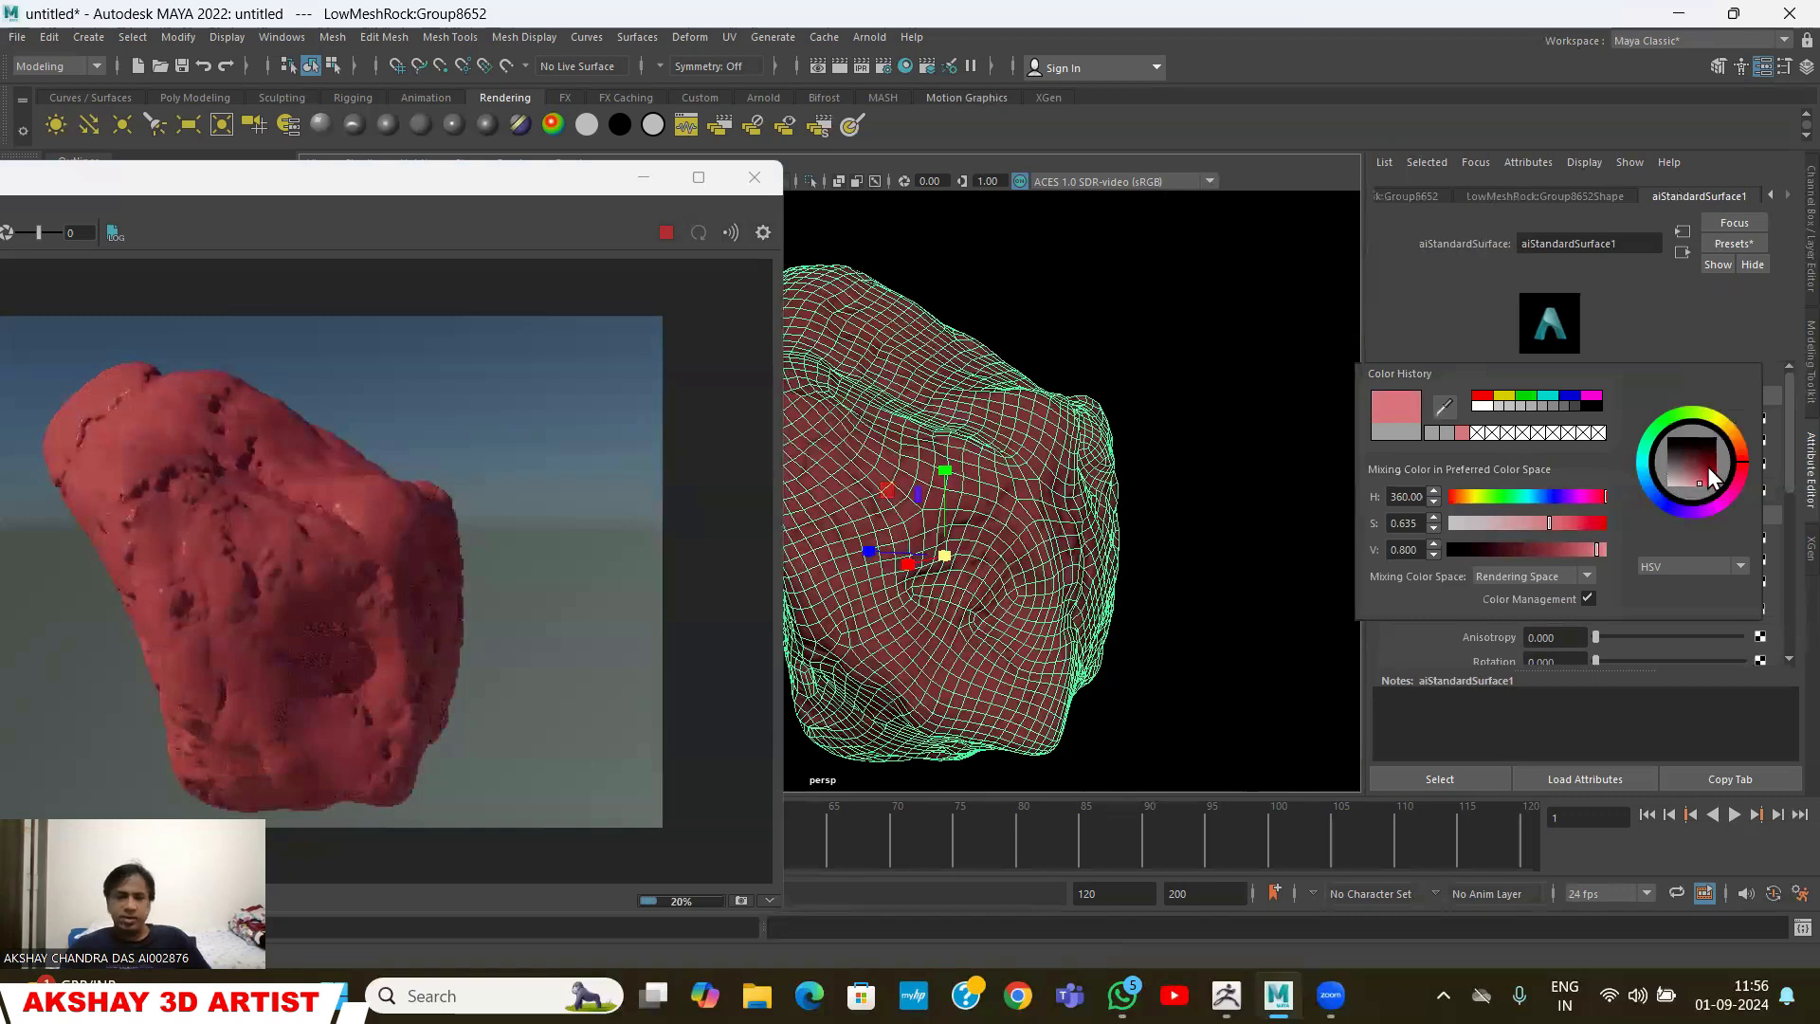
left_click(1682, 482)
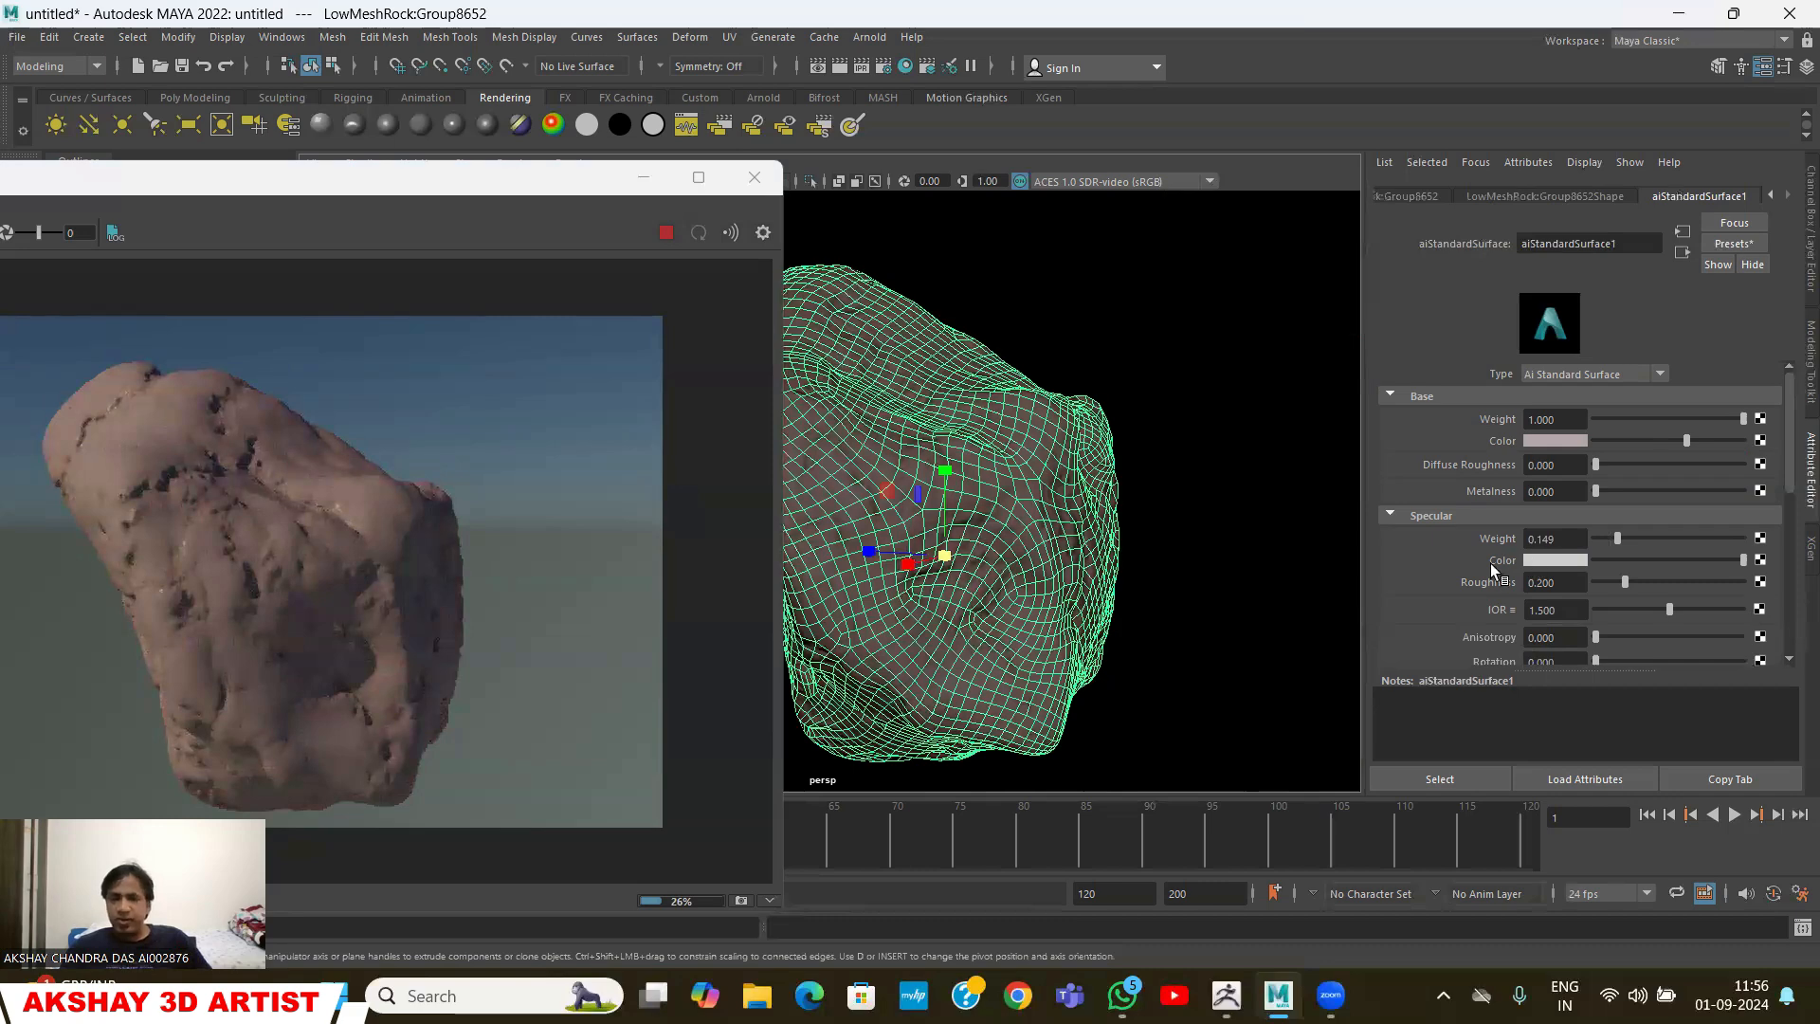
Examine the rock's surface detail close up in the render and look through the aiStandardSurface1 attributes
scroll(1490, 563, "down", 10)
scroll(1185, 414, "up", 5)
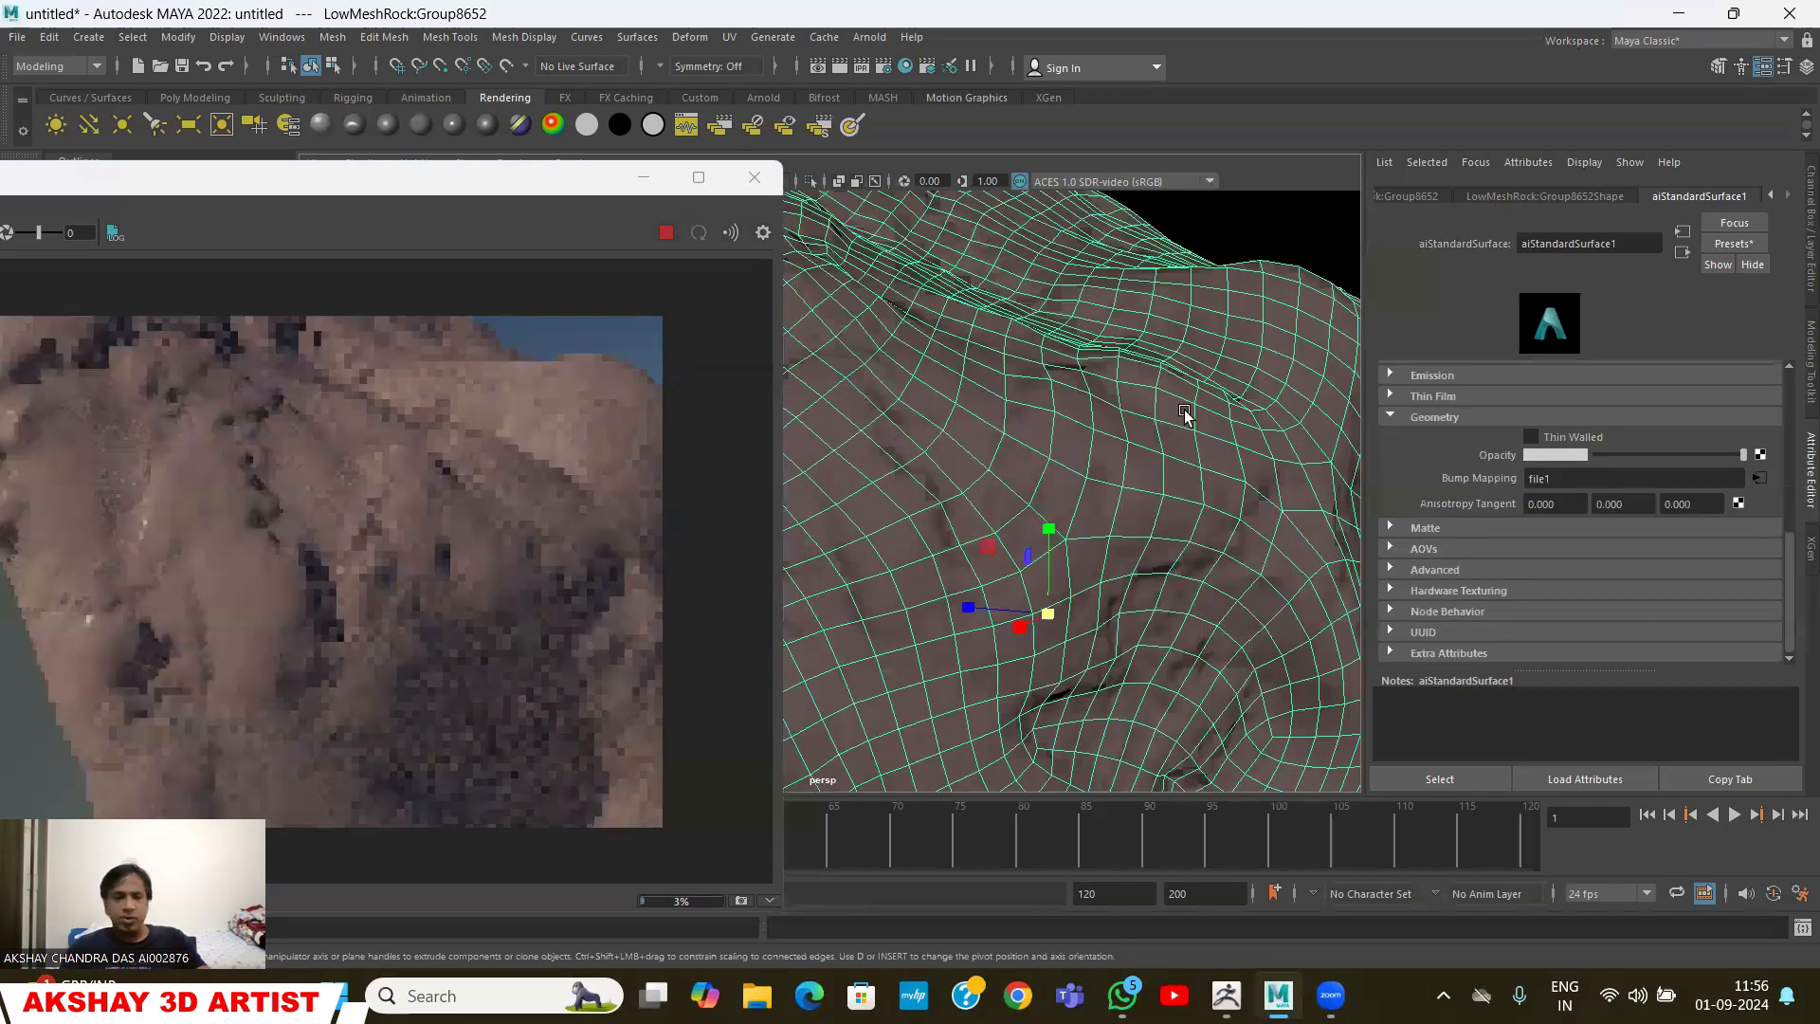
scroll(1155, 398, "up", 3)
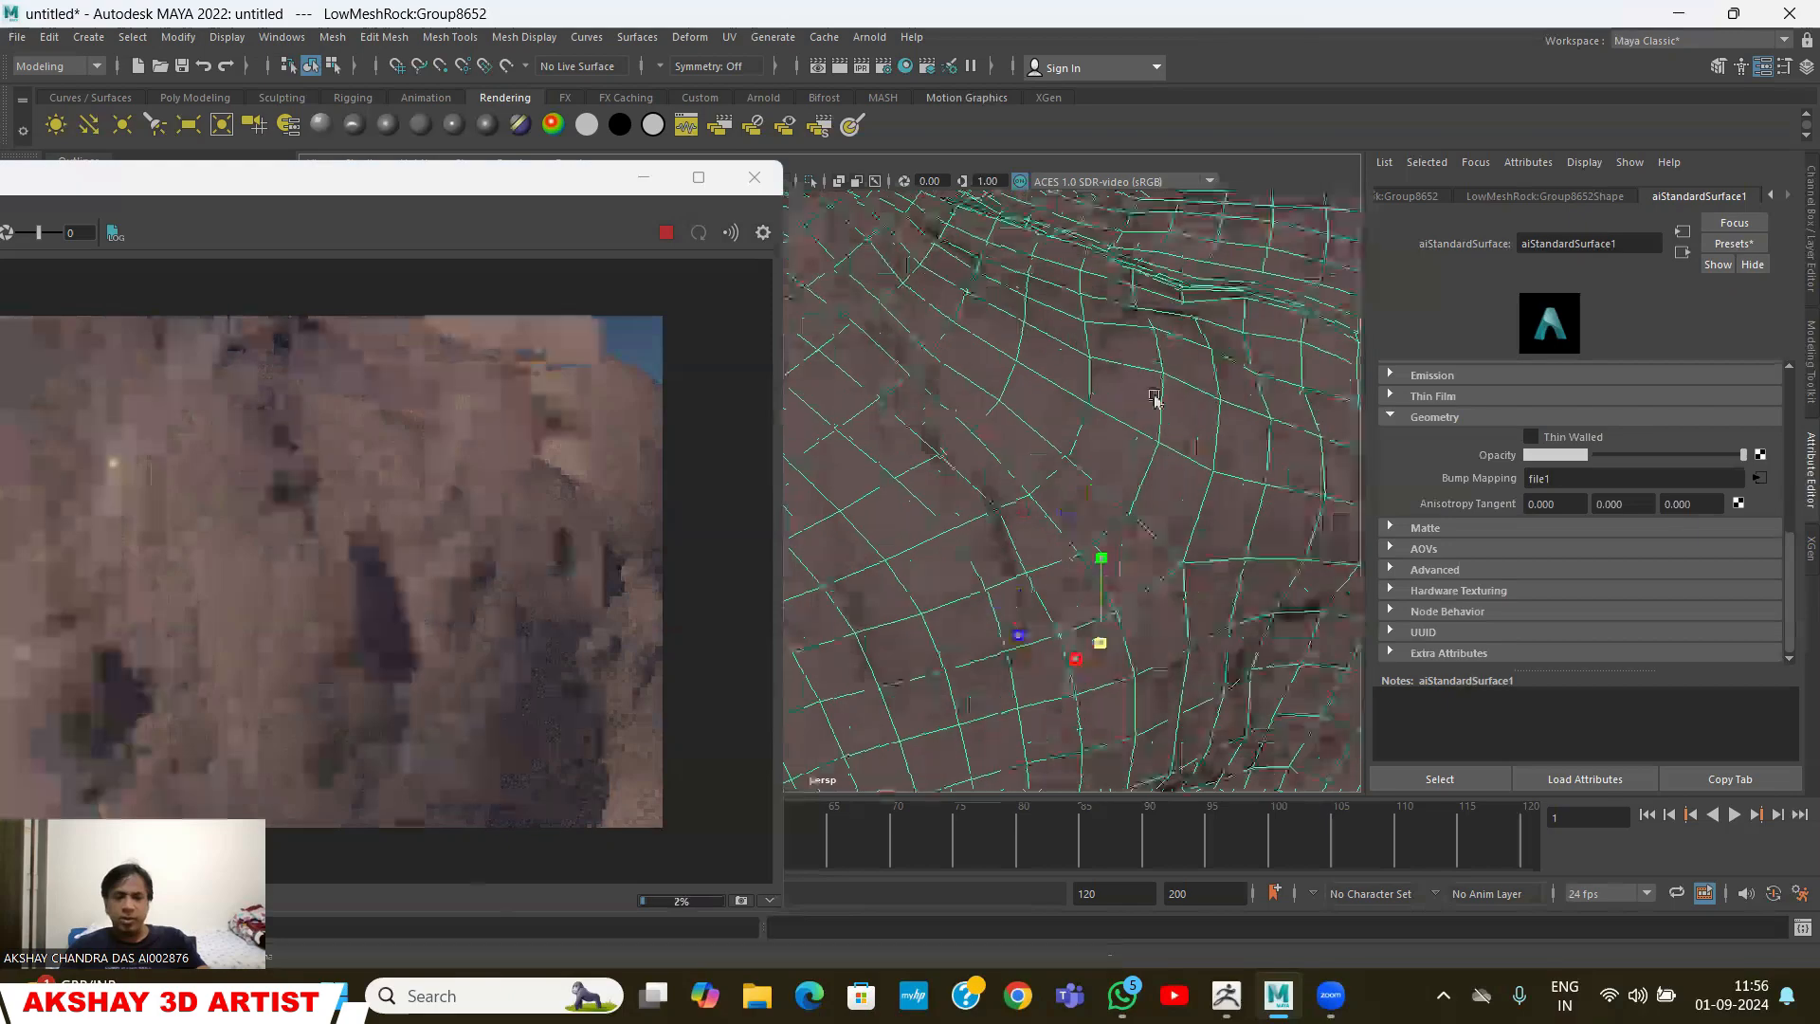
scroll(1155, 399, "down", 2)
scroll(1124, 407, "down", 1)
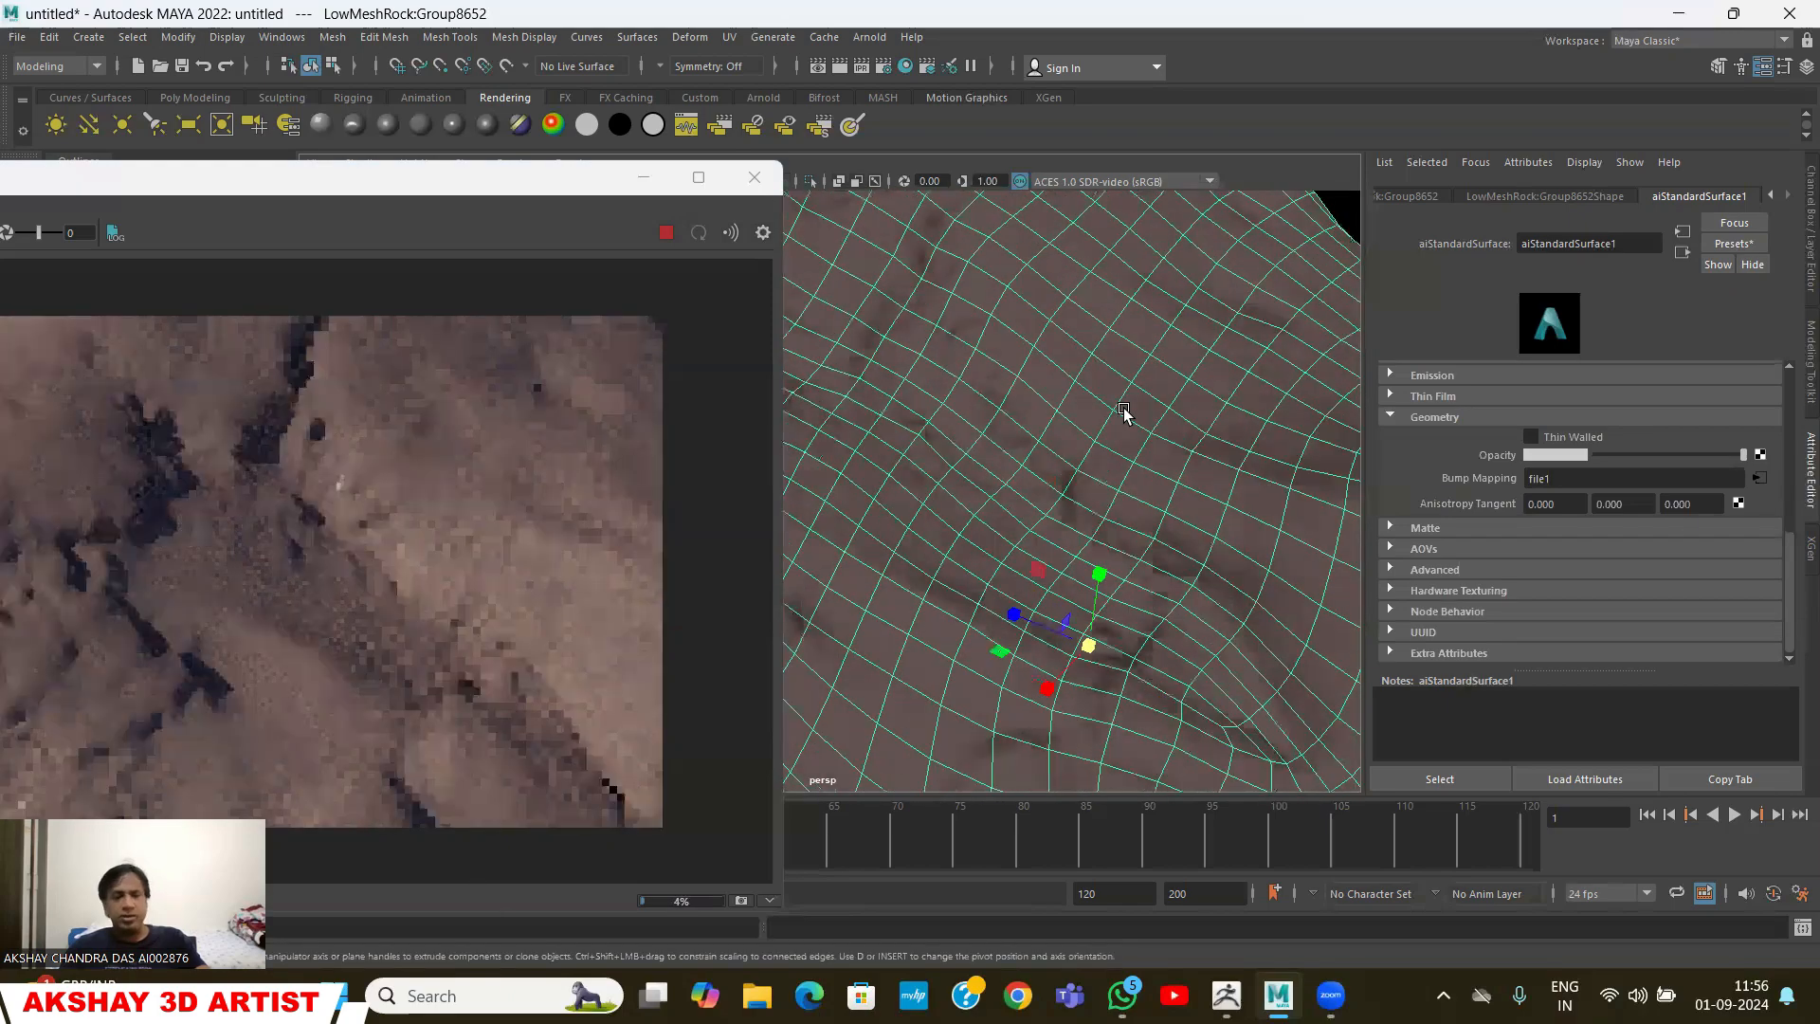
scroll(1123, 408, "down", 2)
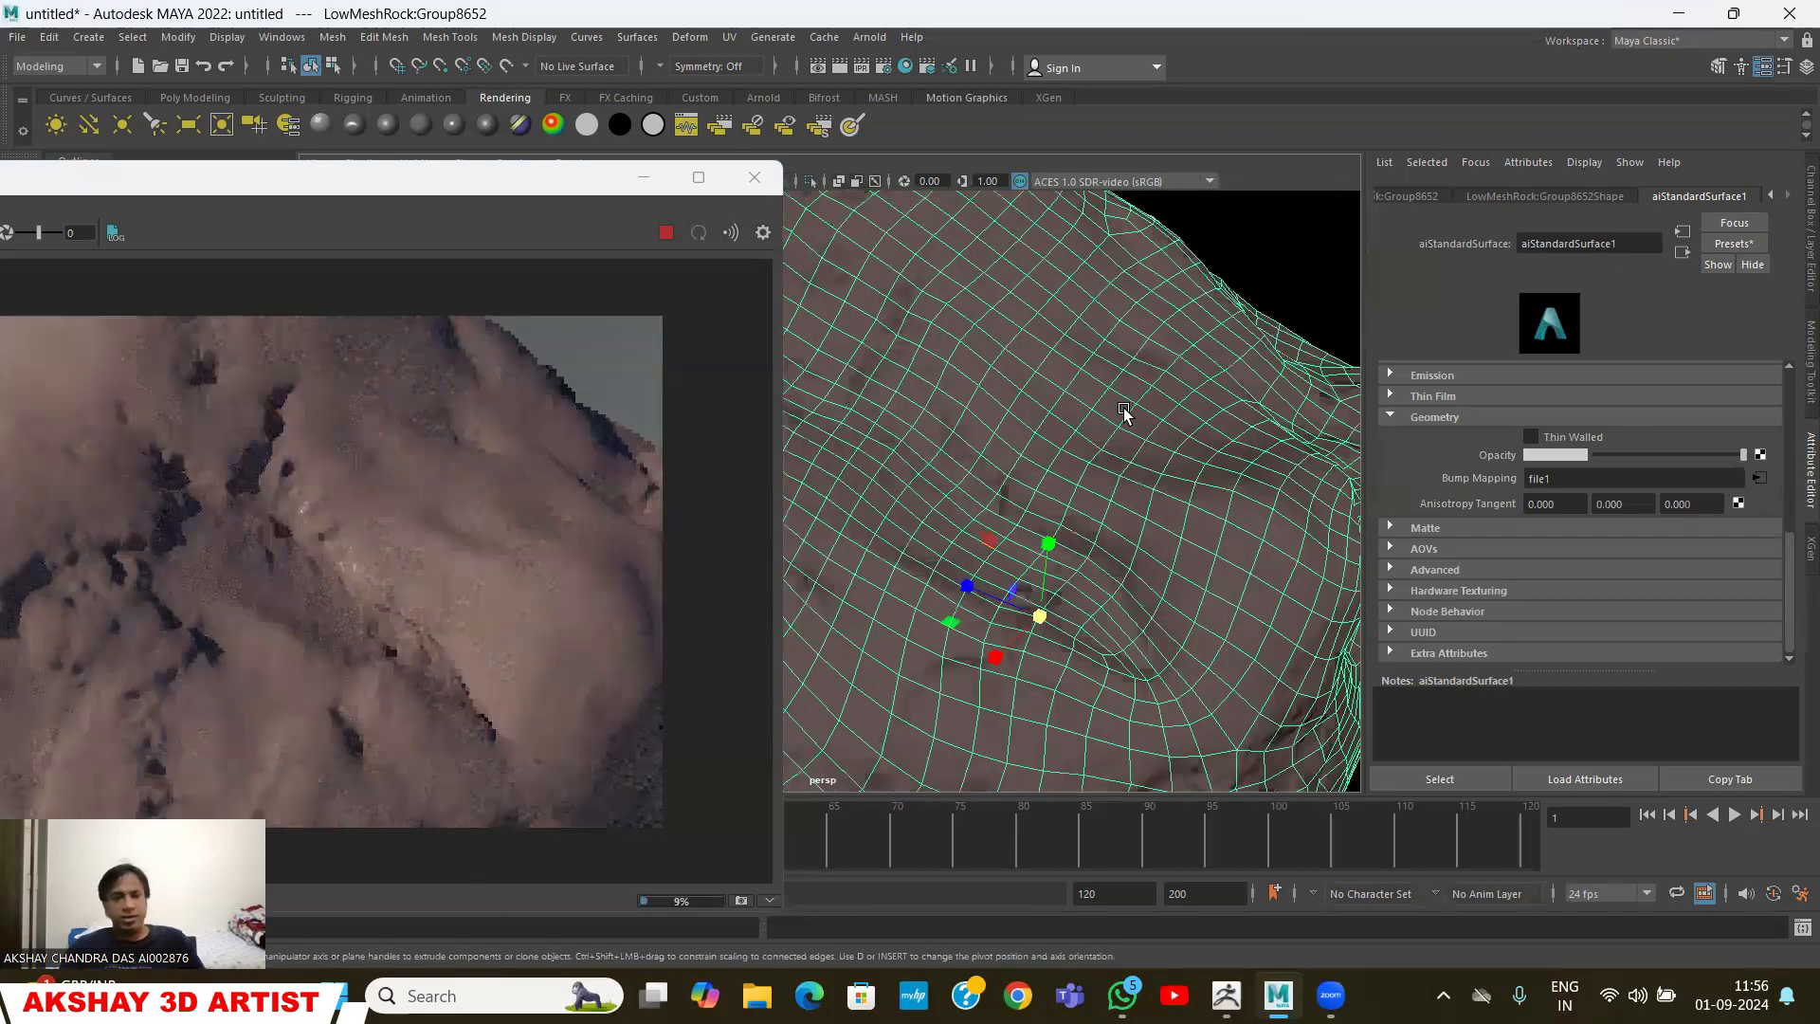
scroll(1123, 408, "down", 2)
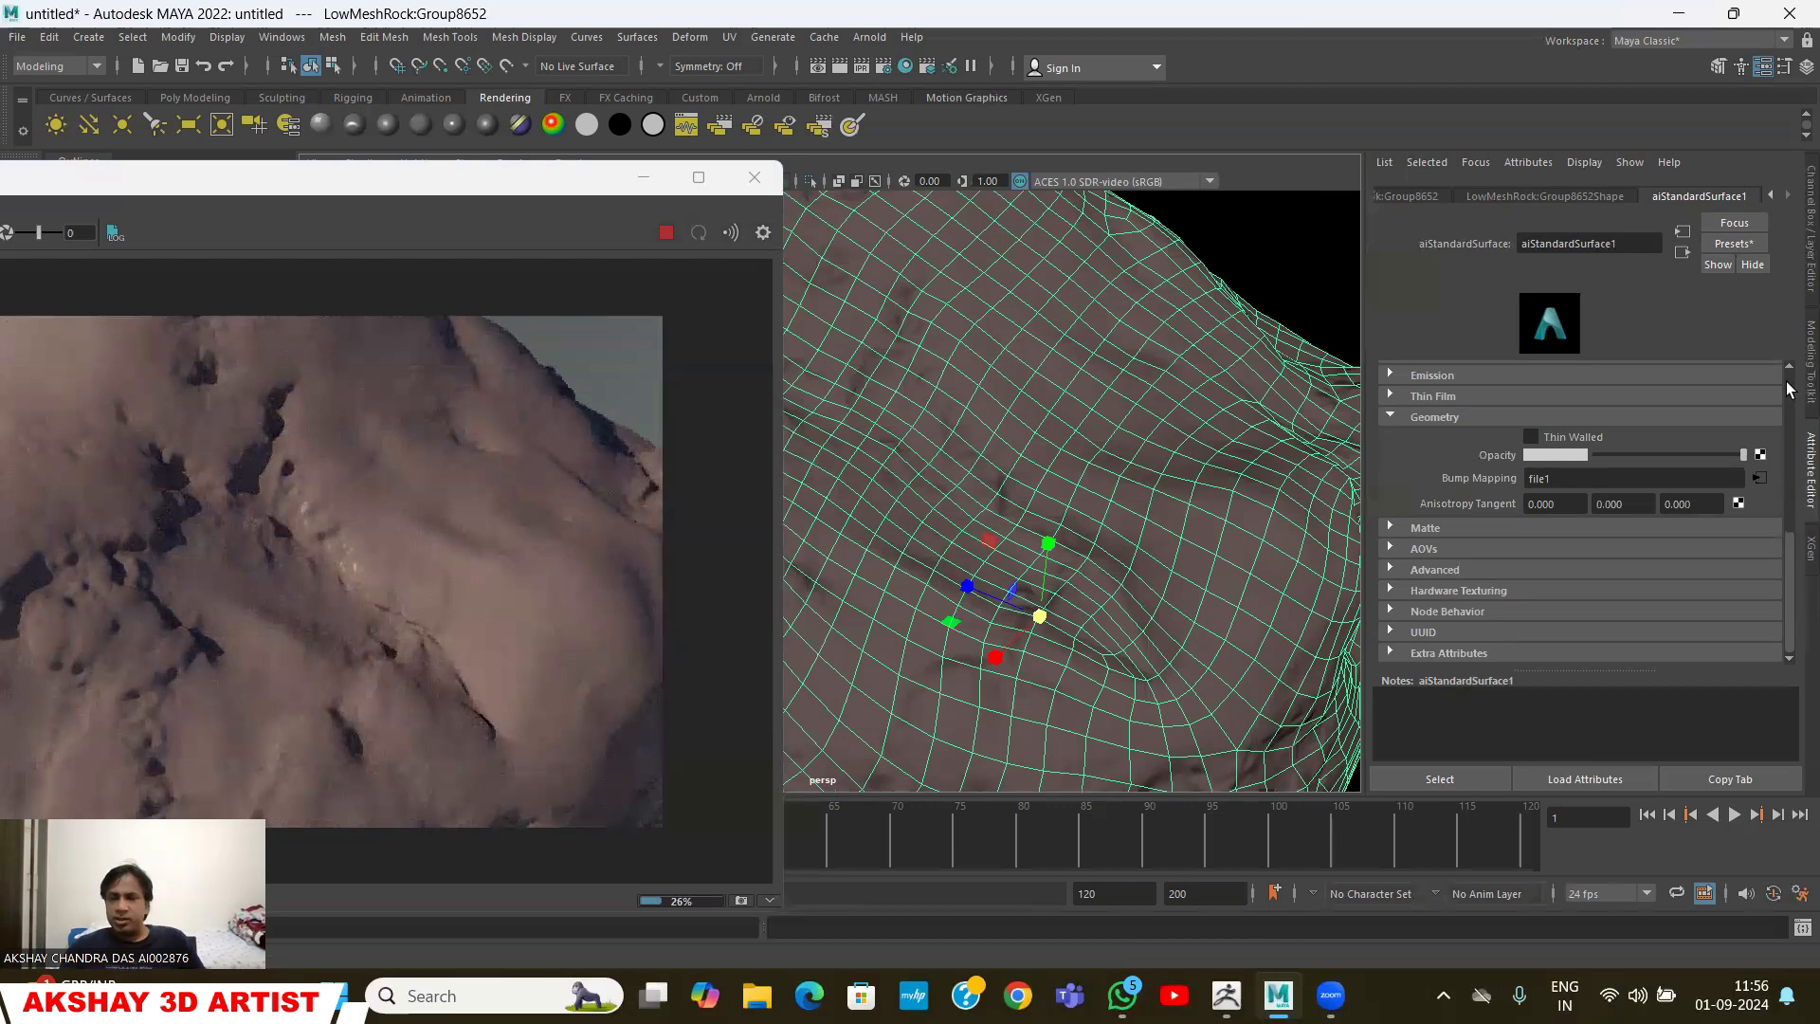
scroll(1792, 474, "up", 3)
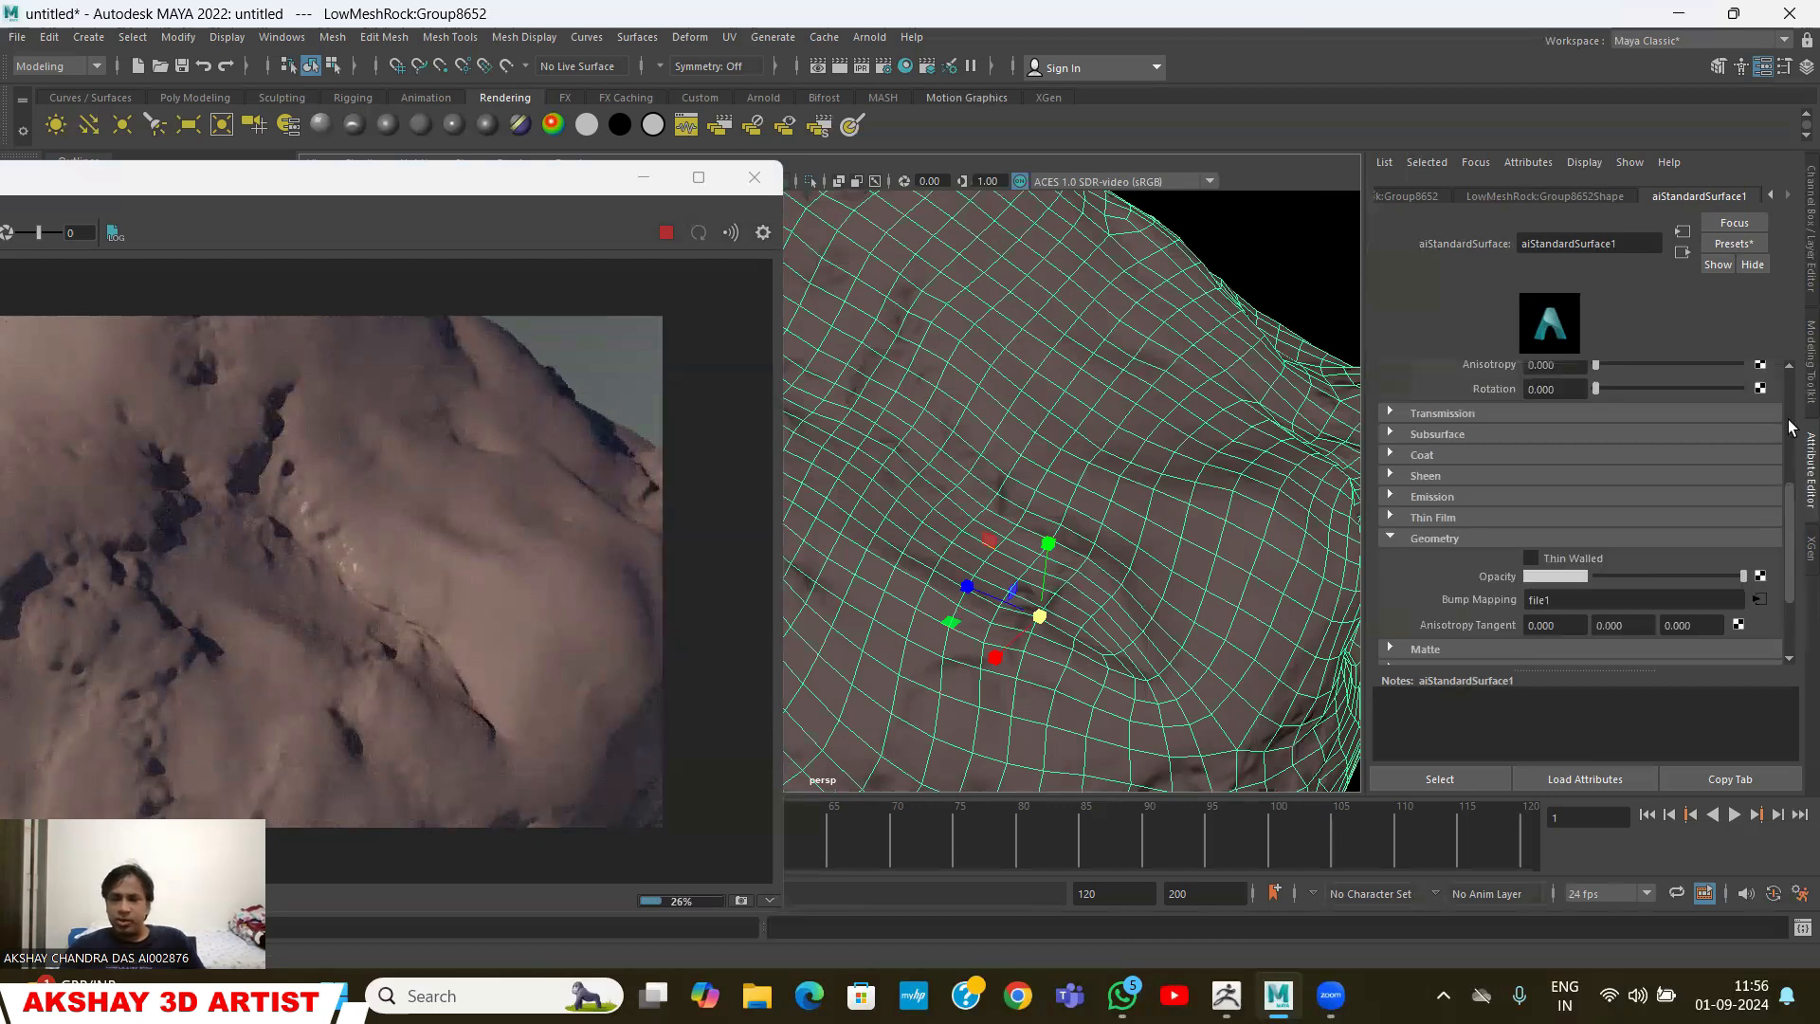
scroll(1792, 417, "up", 6)
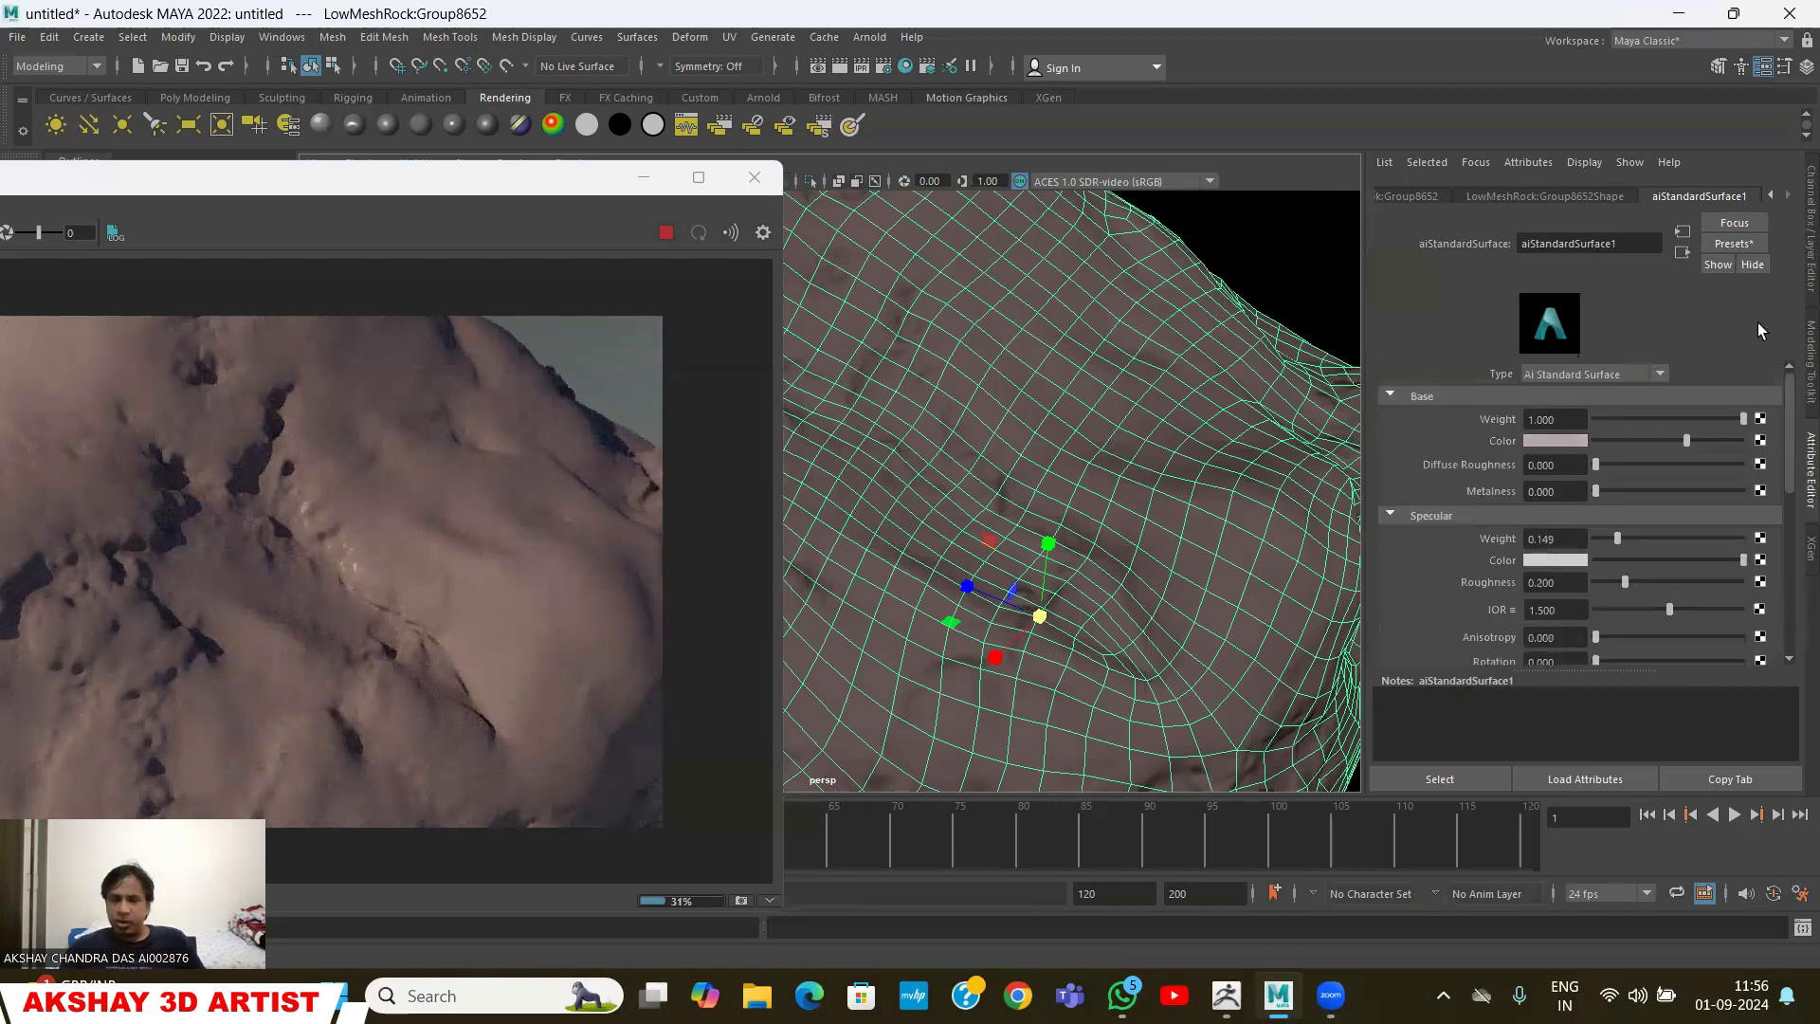
scroll(1644, 450, "down", 6)
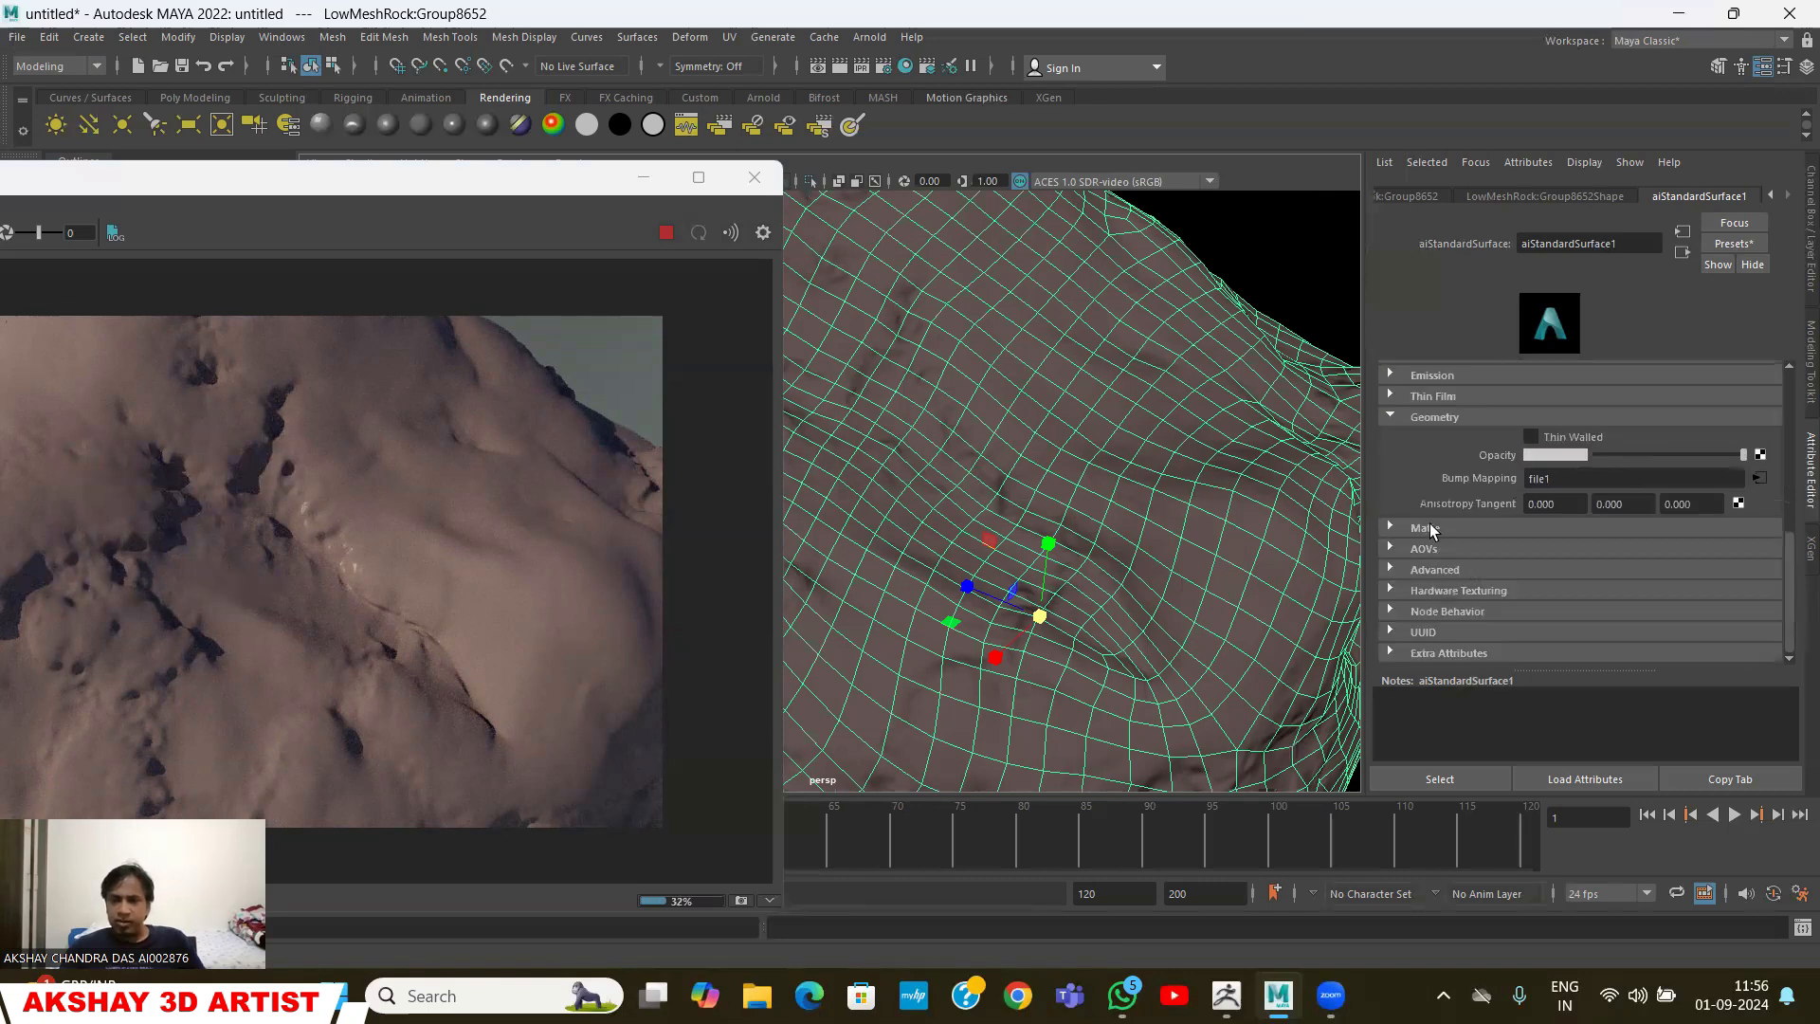
Open the displacement file texture file2 from the rock's shading group and set its color space to sRGB
left_click(1683, 252)
left_click(1769, 441)
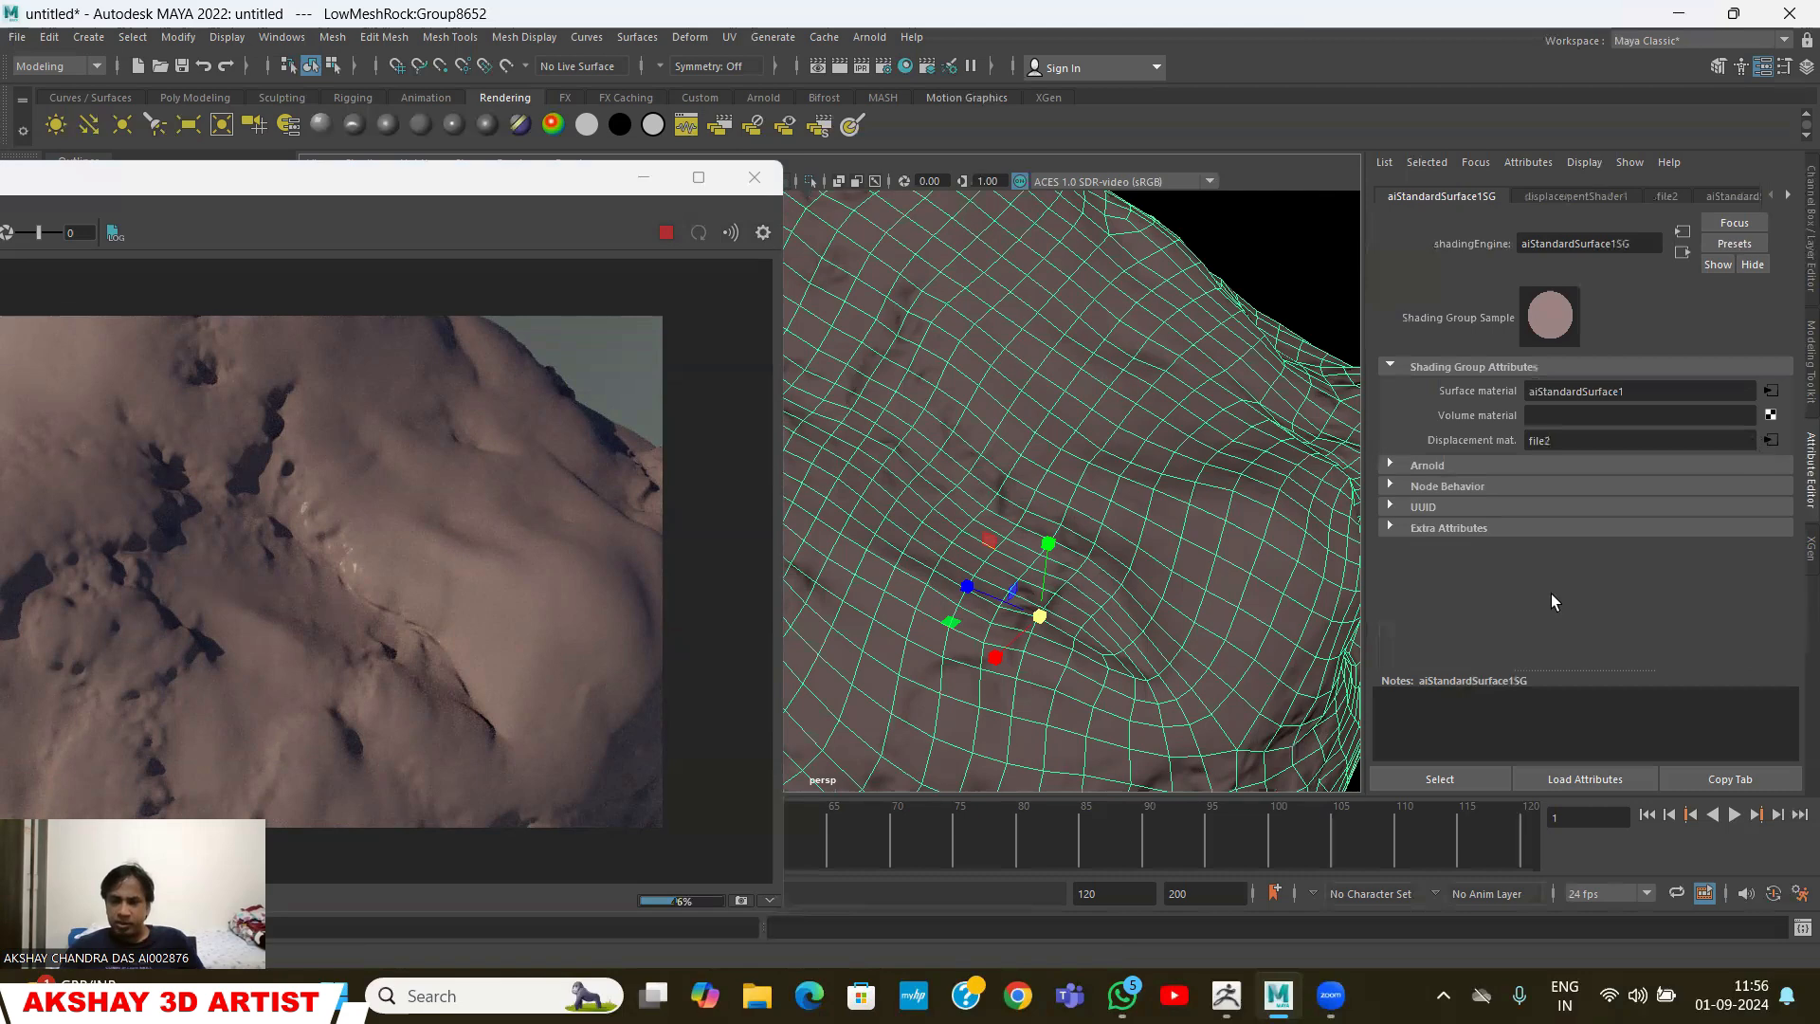
left_click(1556, 613)
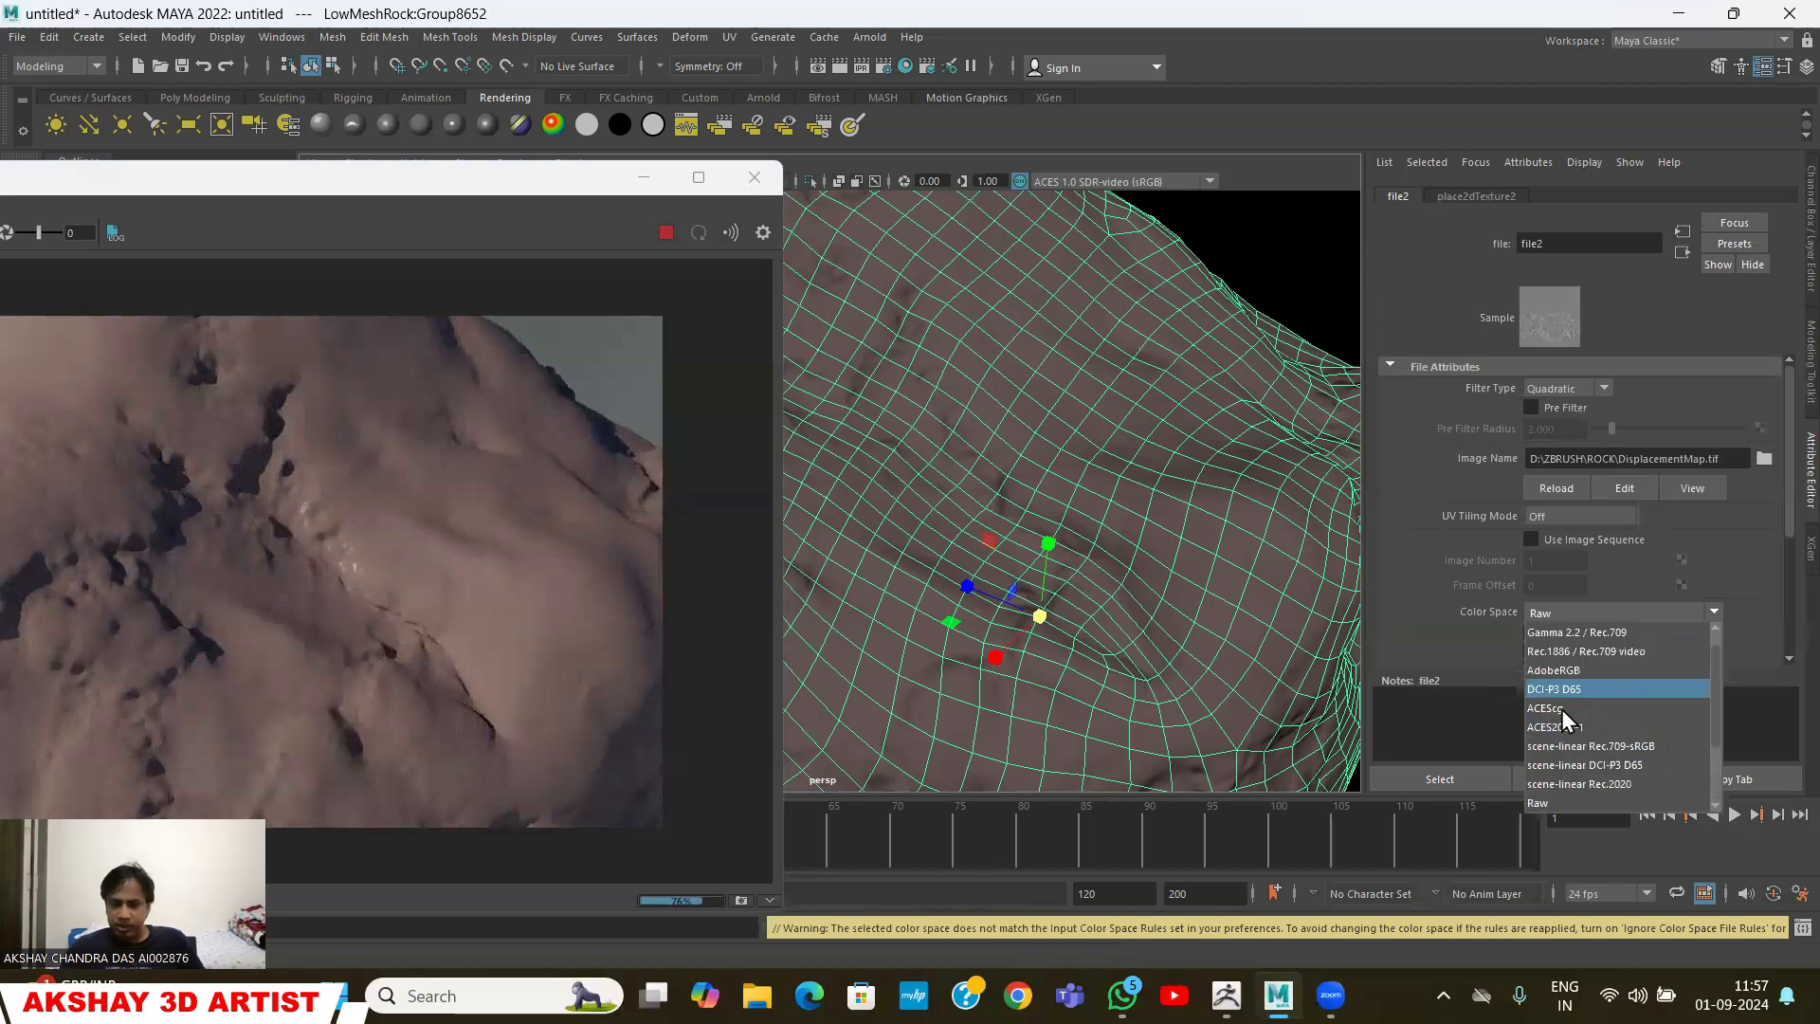
left_click(1561, 631)
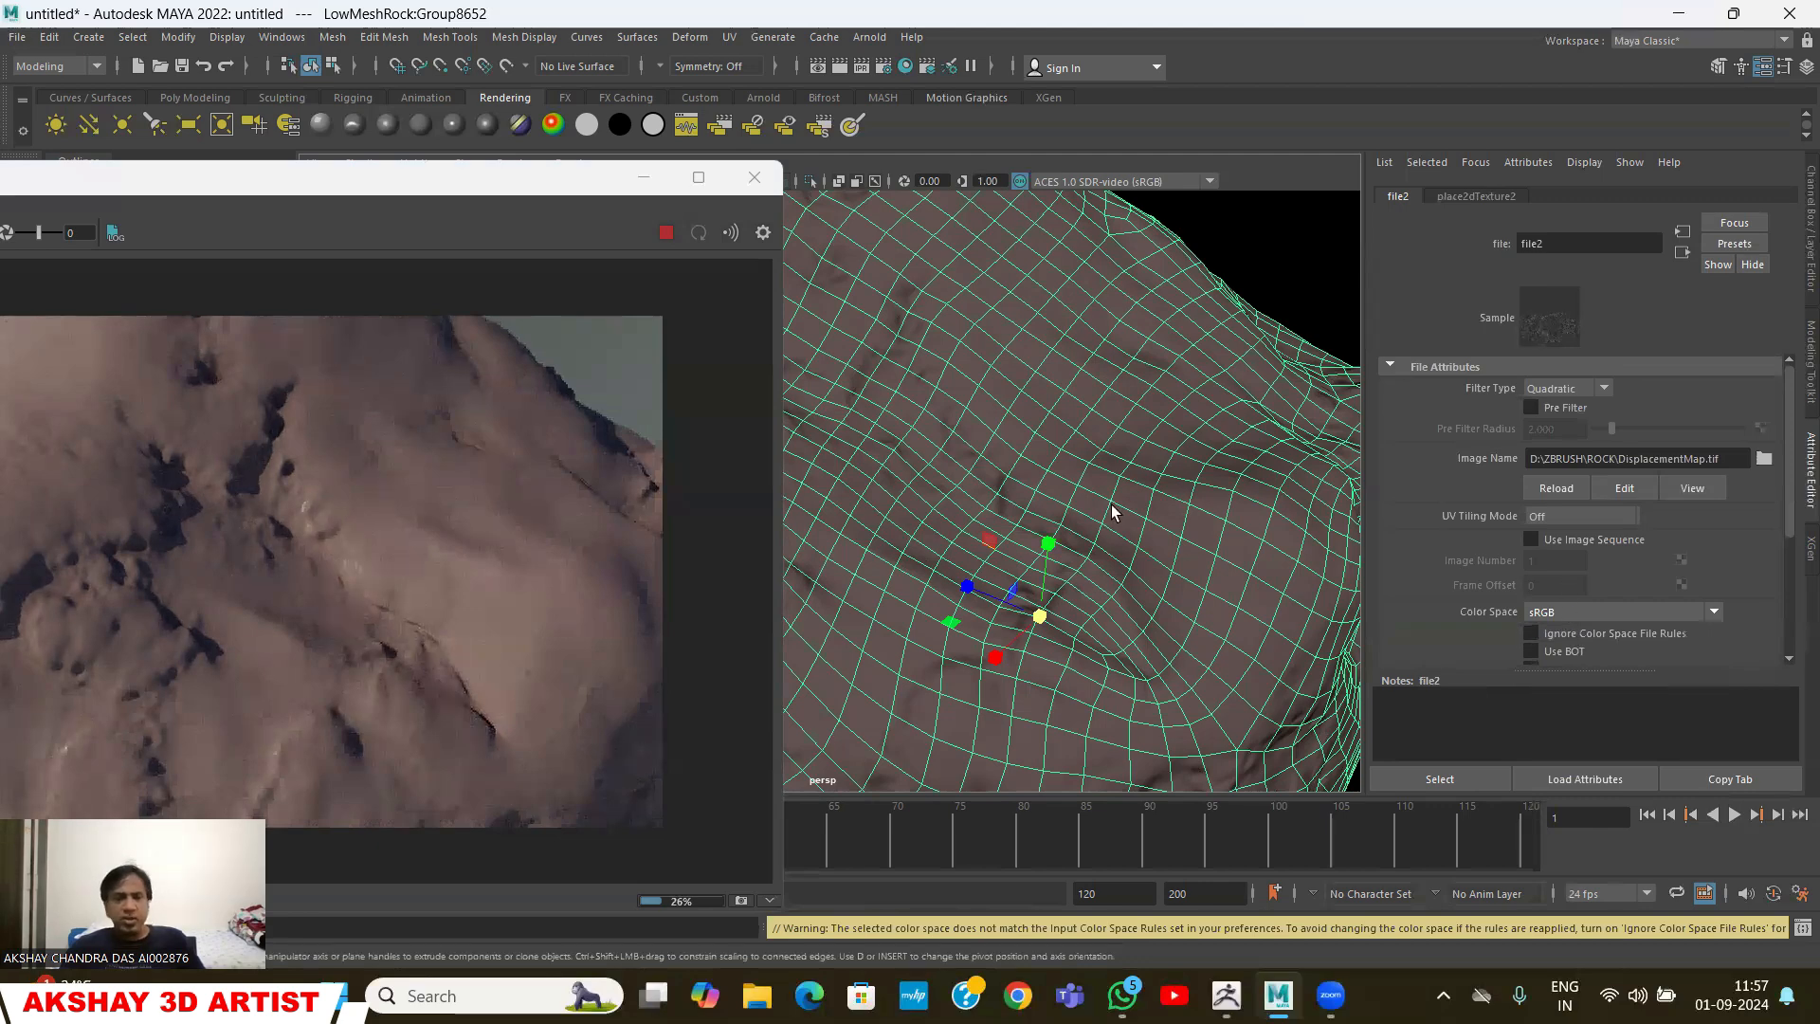
Select the skydome light in place of the rock and inspect the displaced rock's render from other angles
scroll(1112, 504, "down", 5)
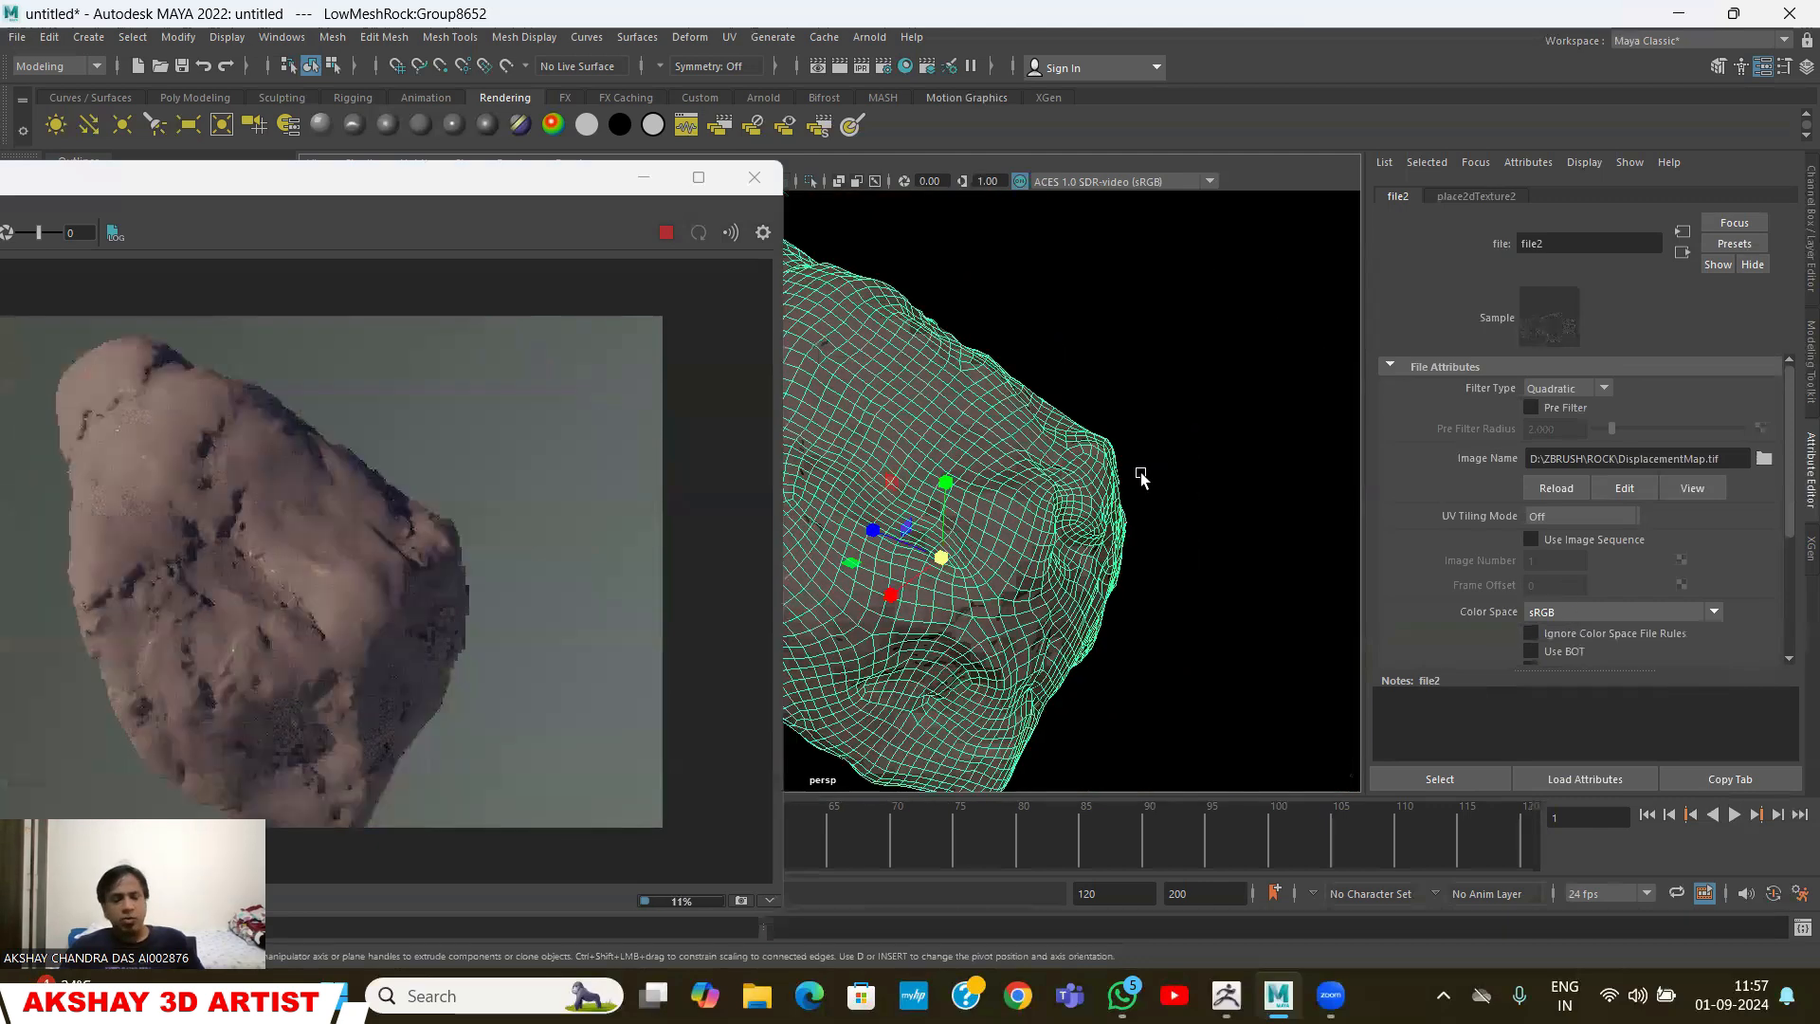
left_click(1212, 586)
left_click_drag(1212, 586, 1231, 418, "alt")
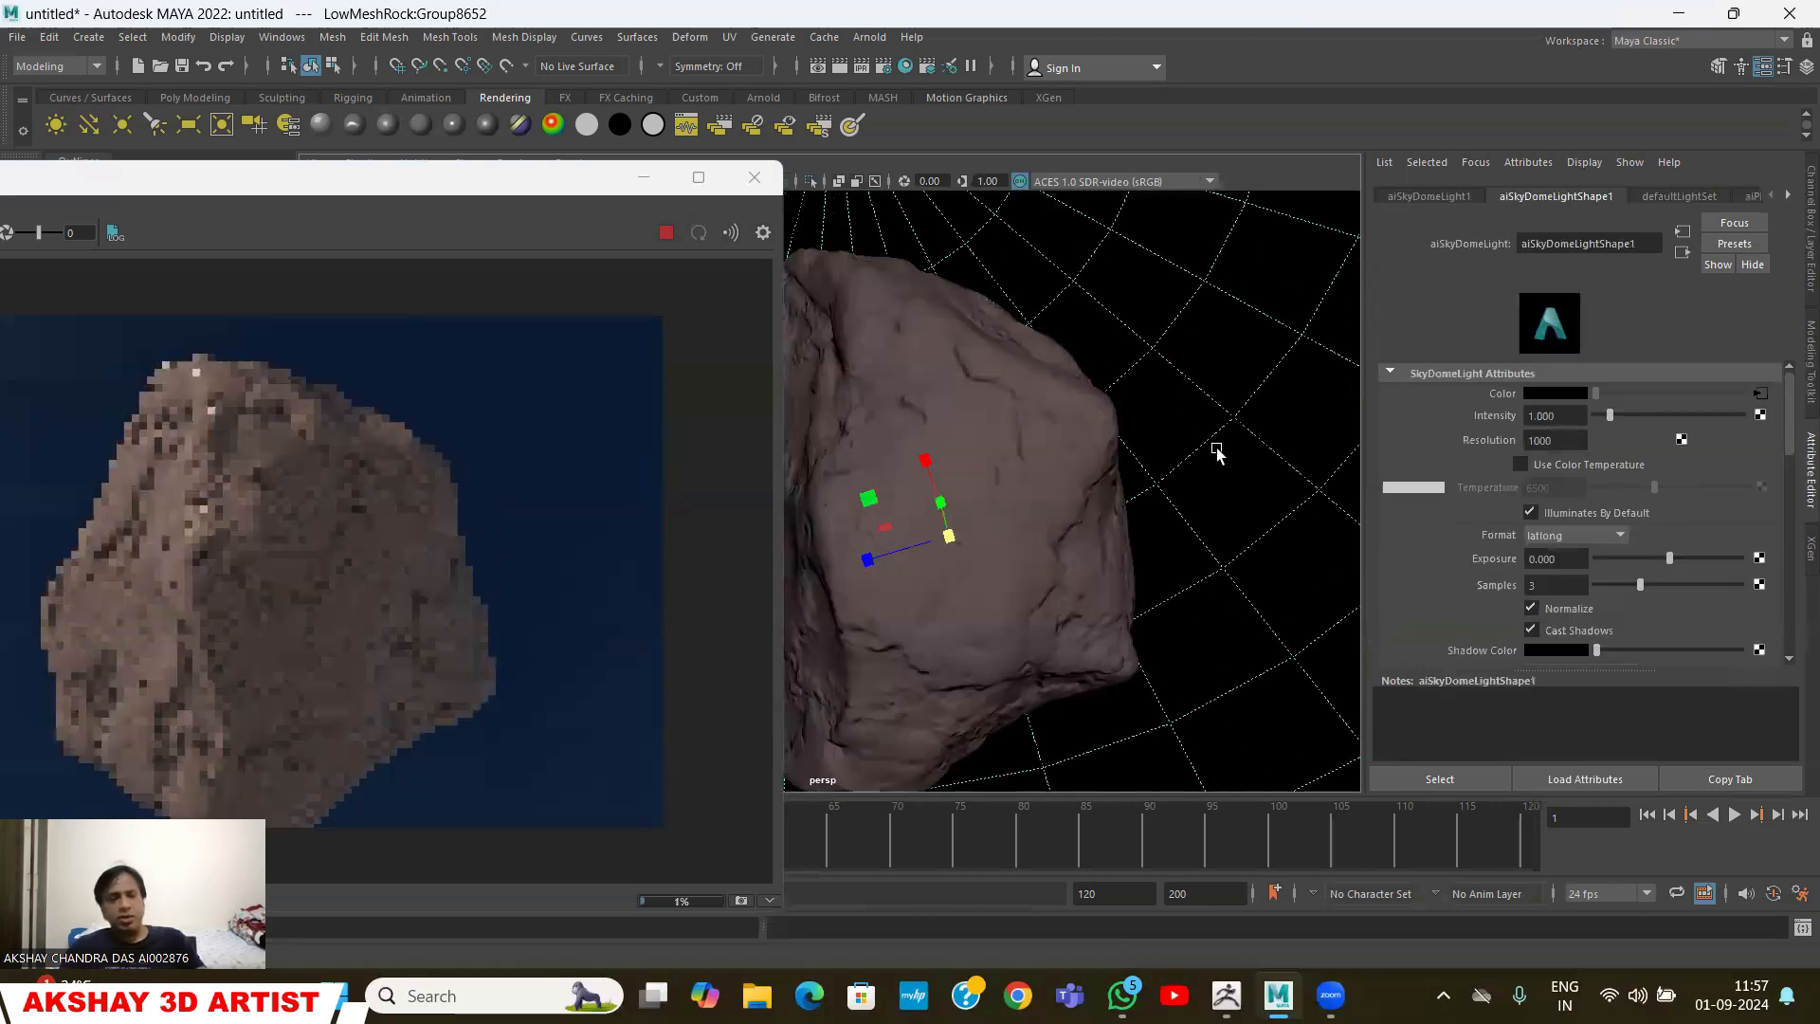
left_click_drag(1214, 451, 1219, 459, "alt")
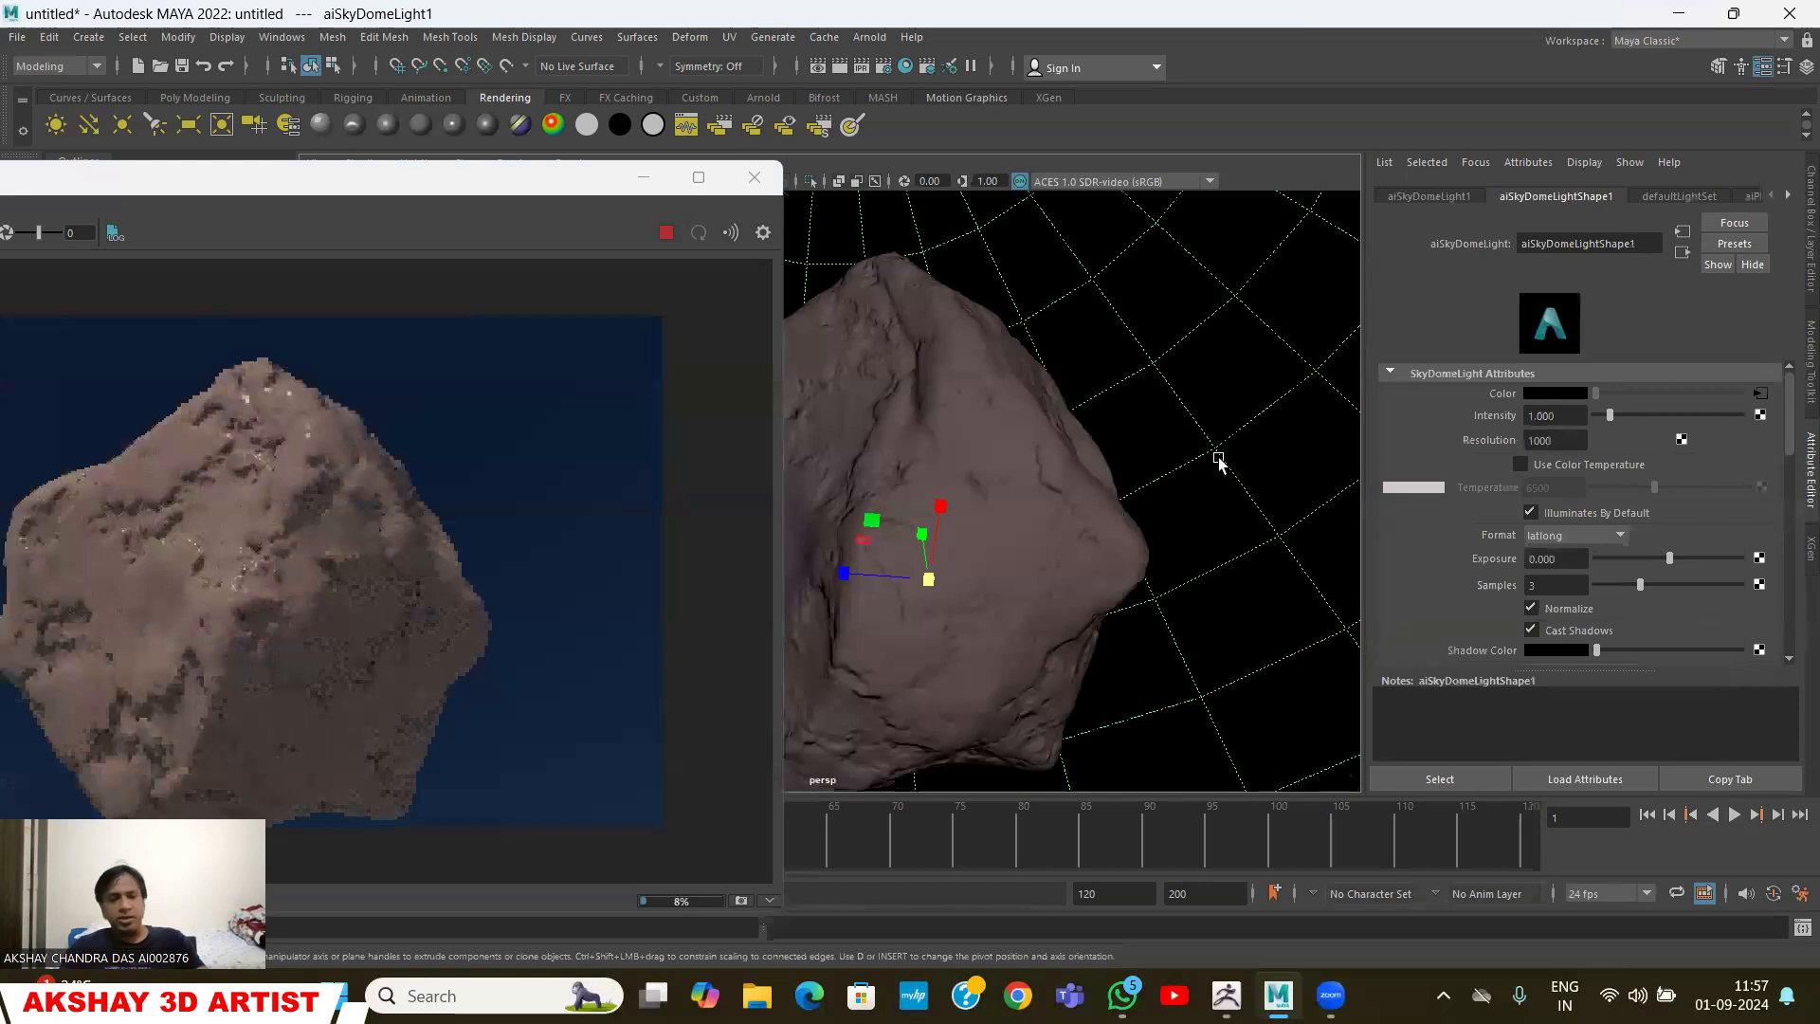